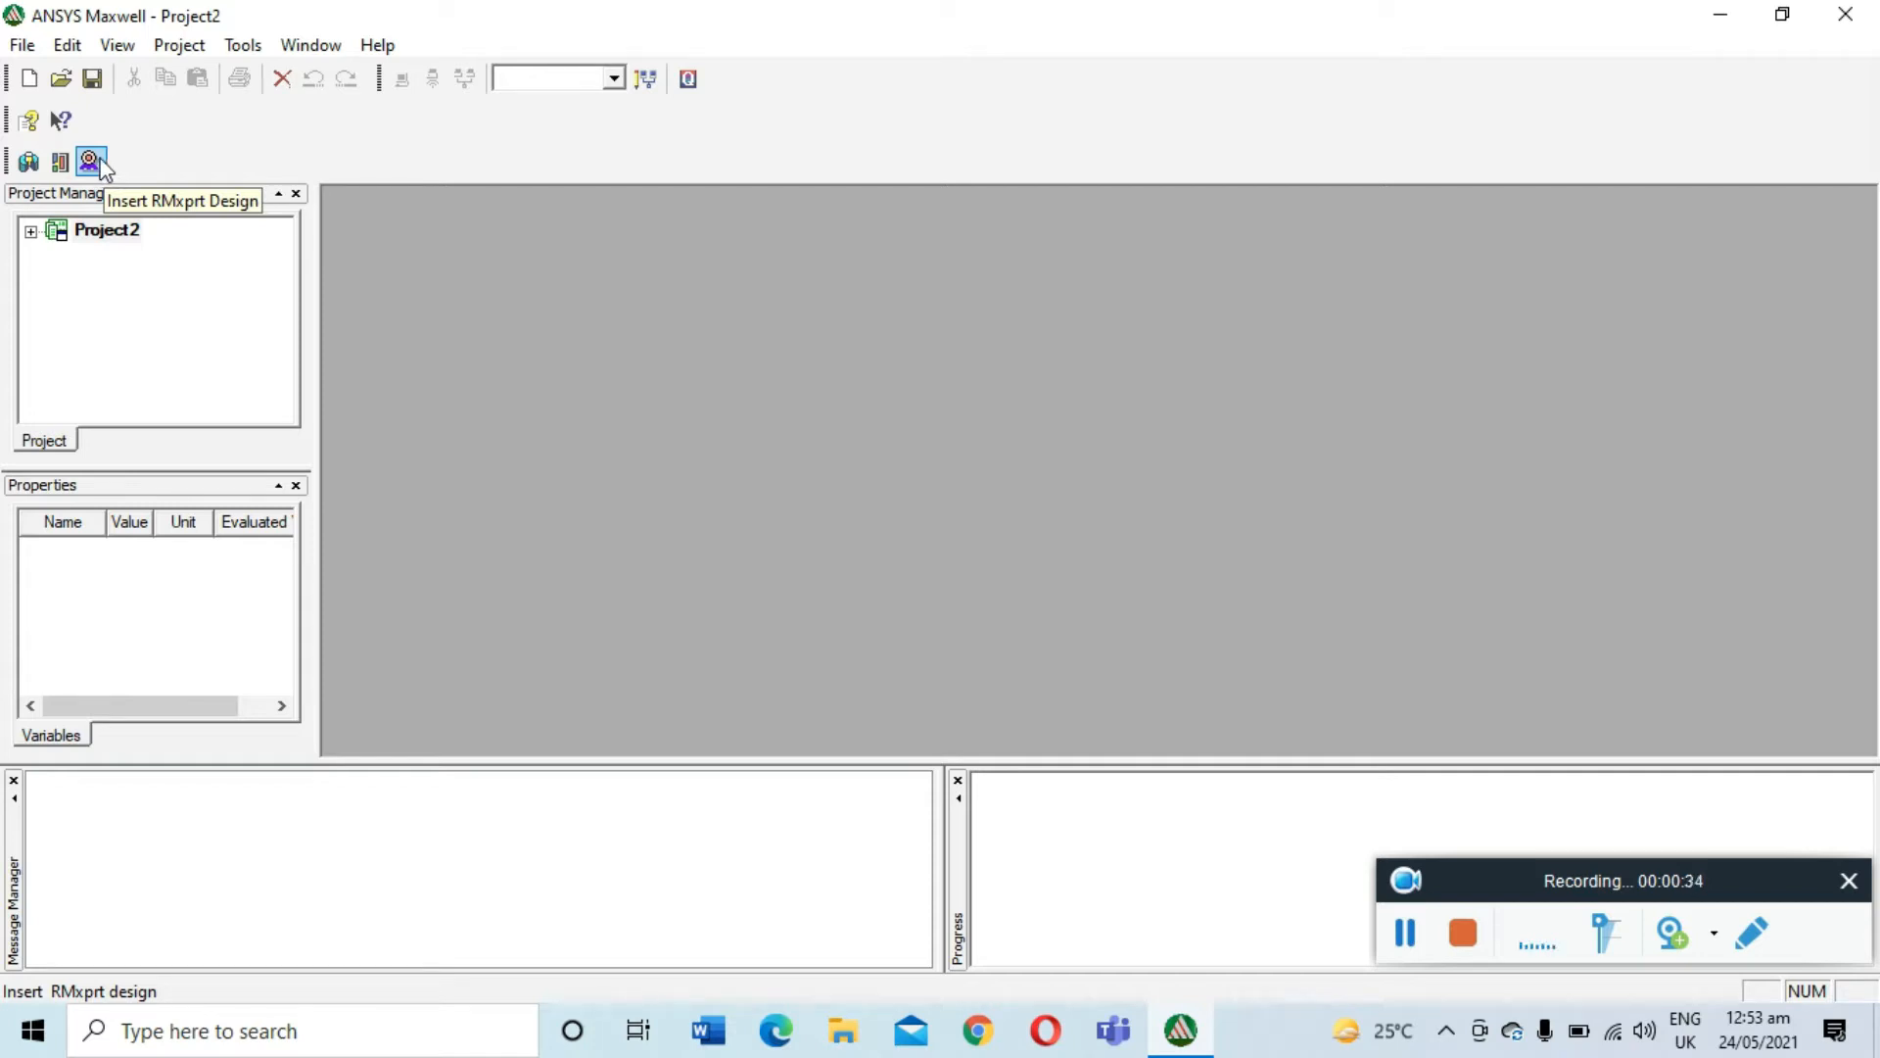
# Insert a Maxwell 2D design into the project and set its solution type to magnetic Transient
pyautogui.click(59, 160)
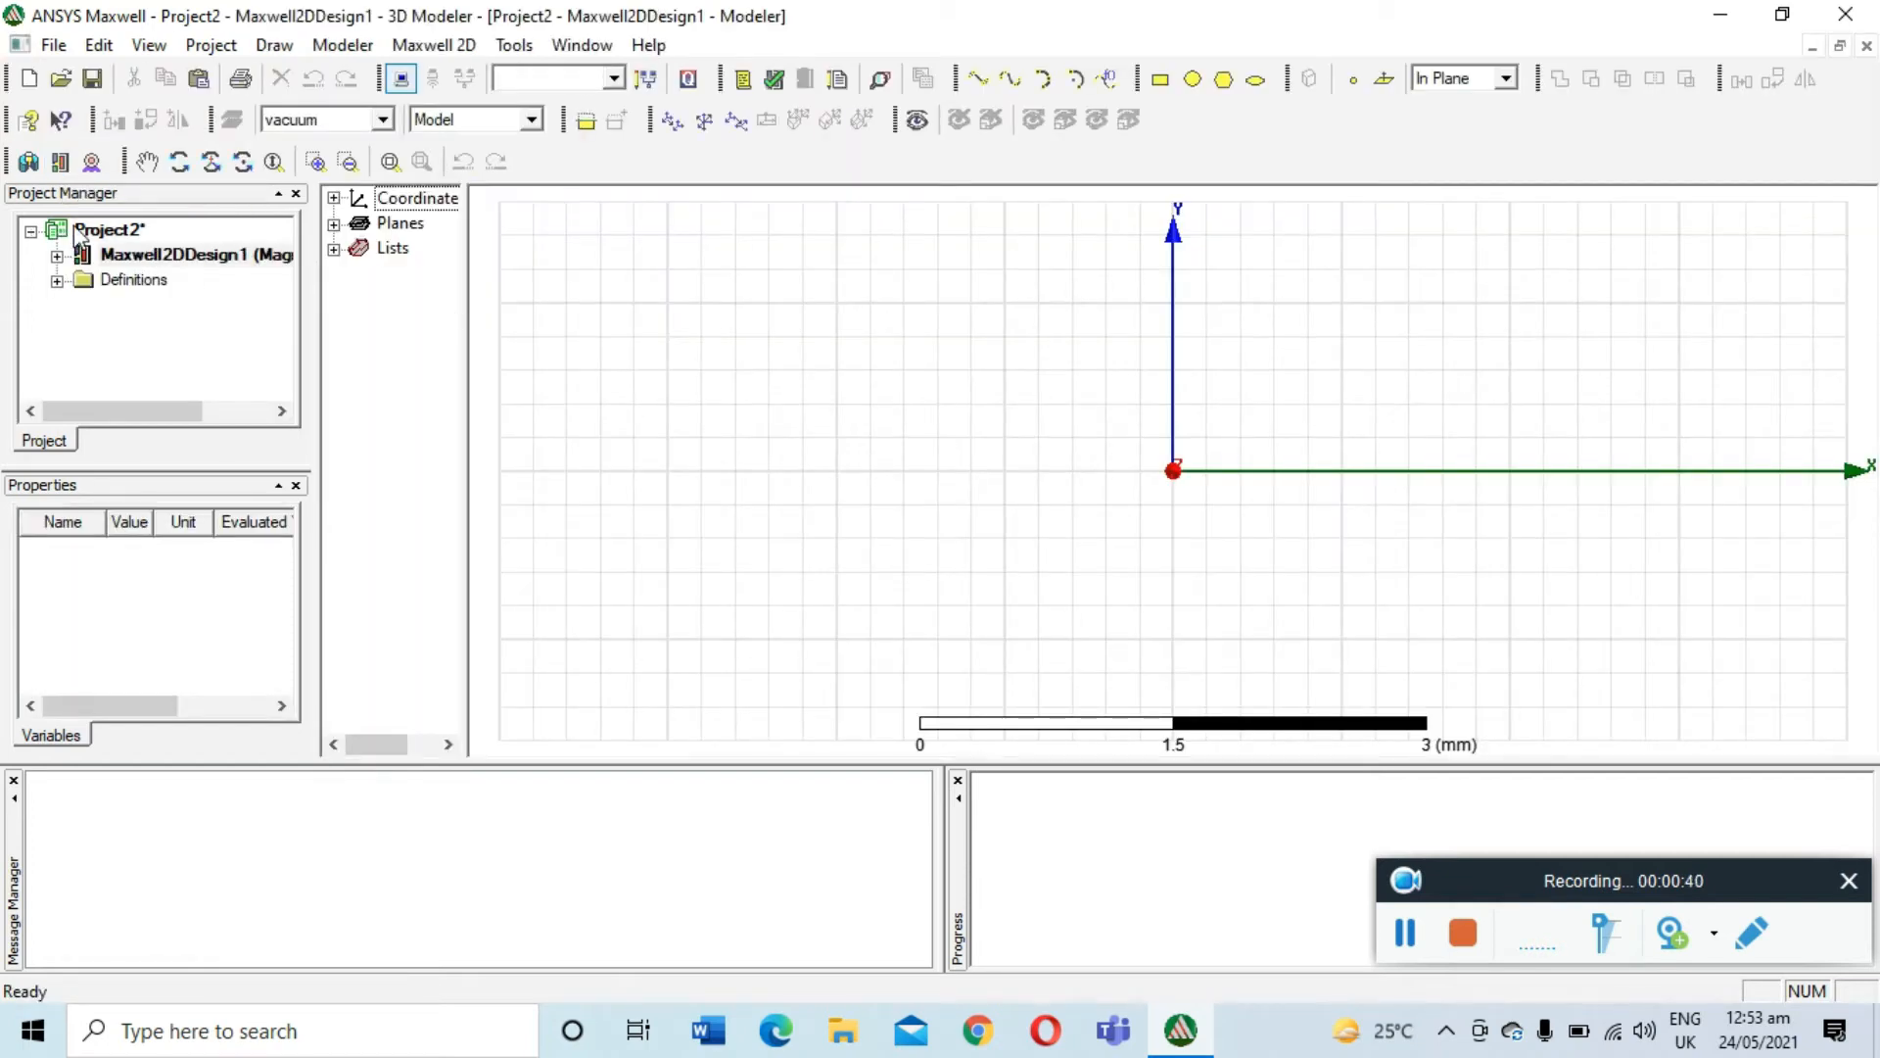
pyautogui.rightClick(147, 256)
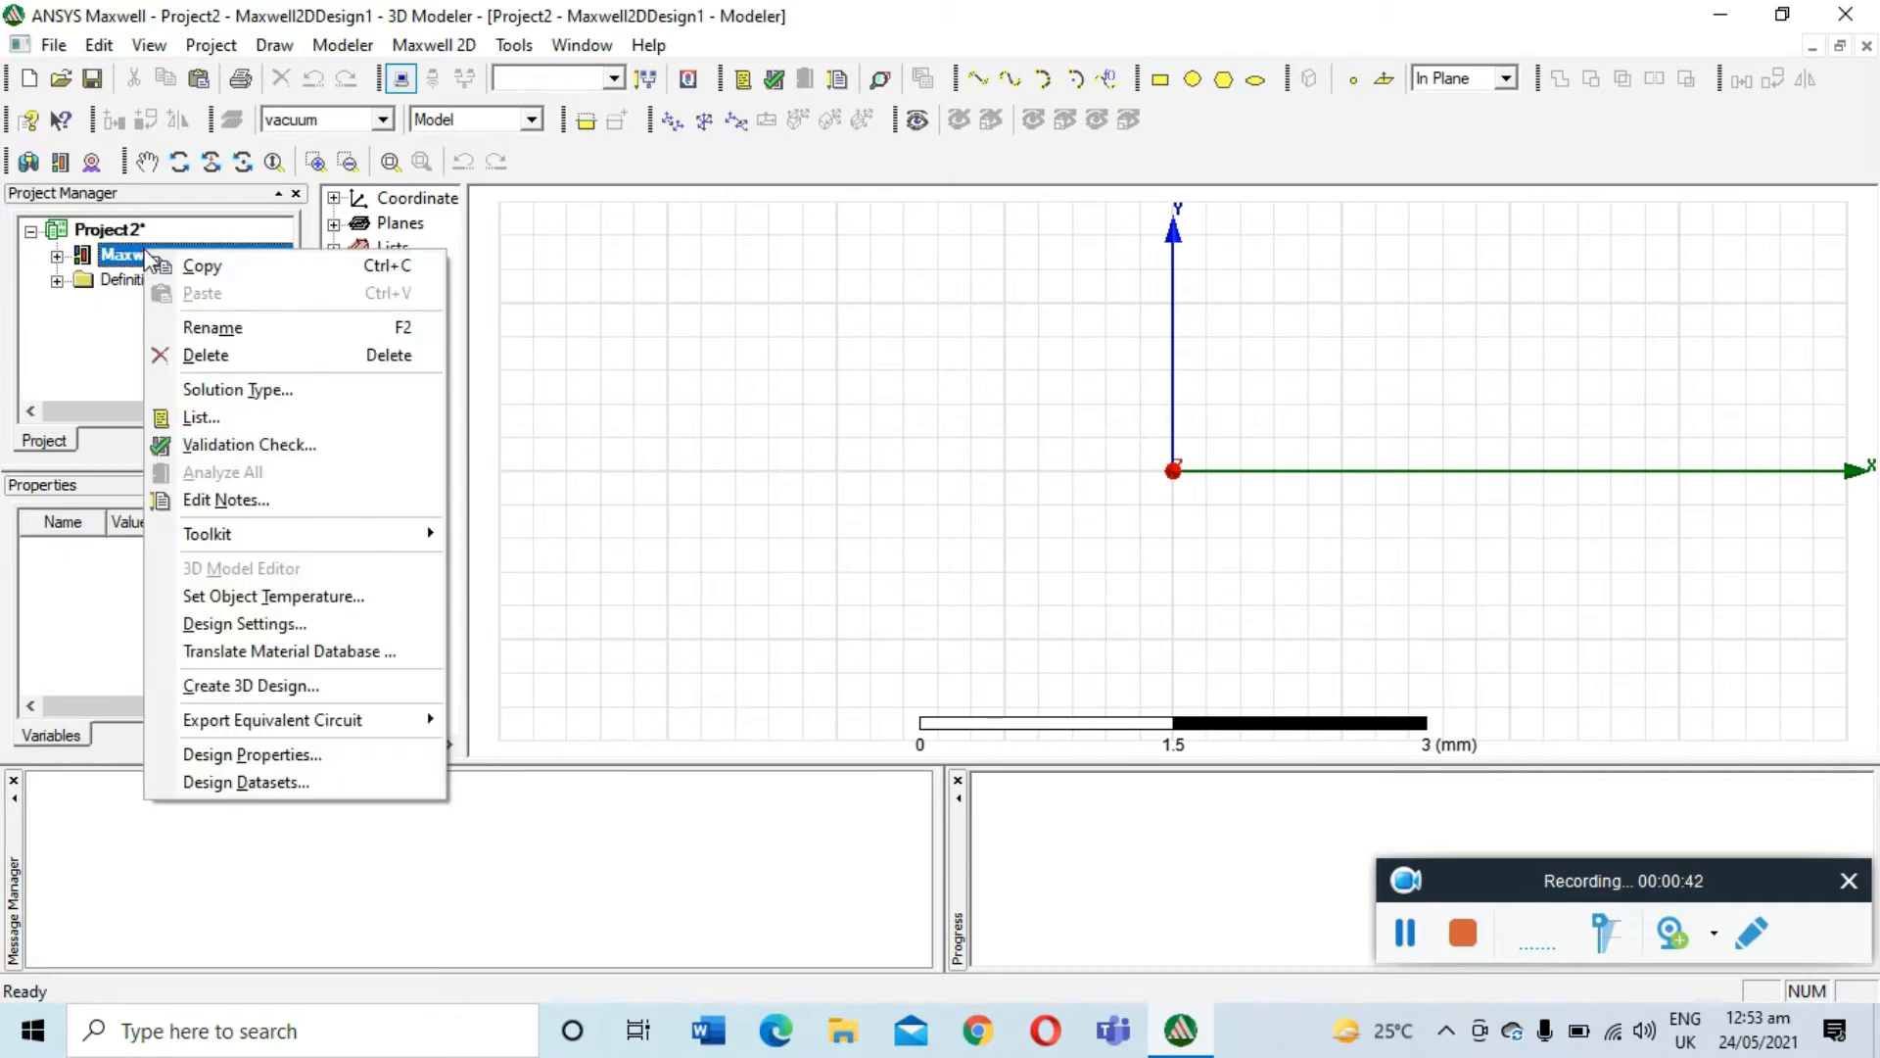
pyautogui.click(258, 391)
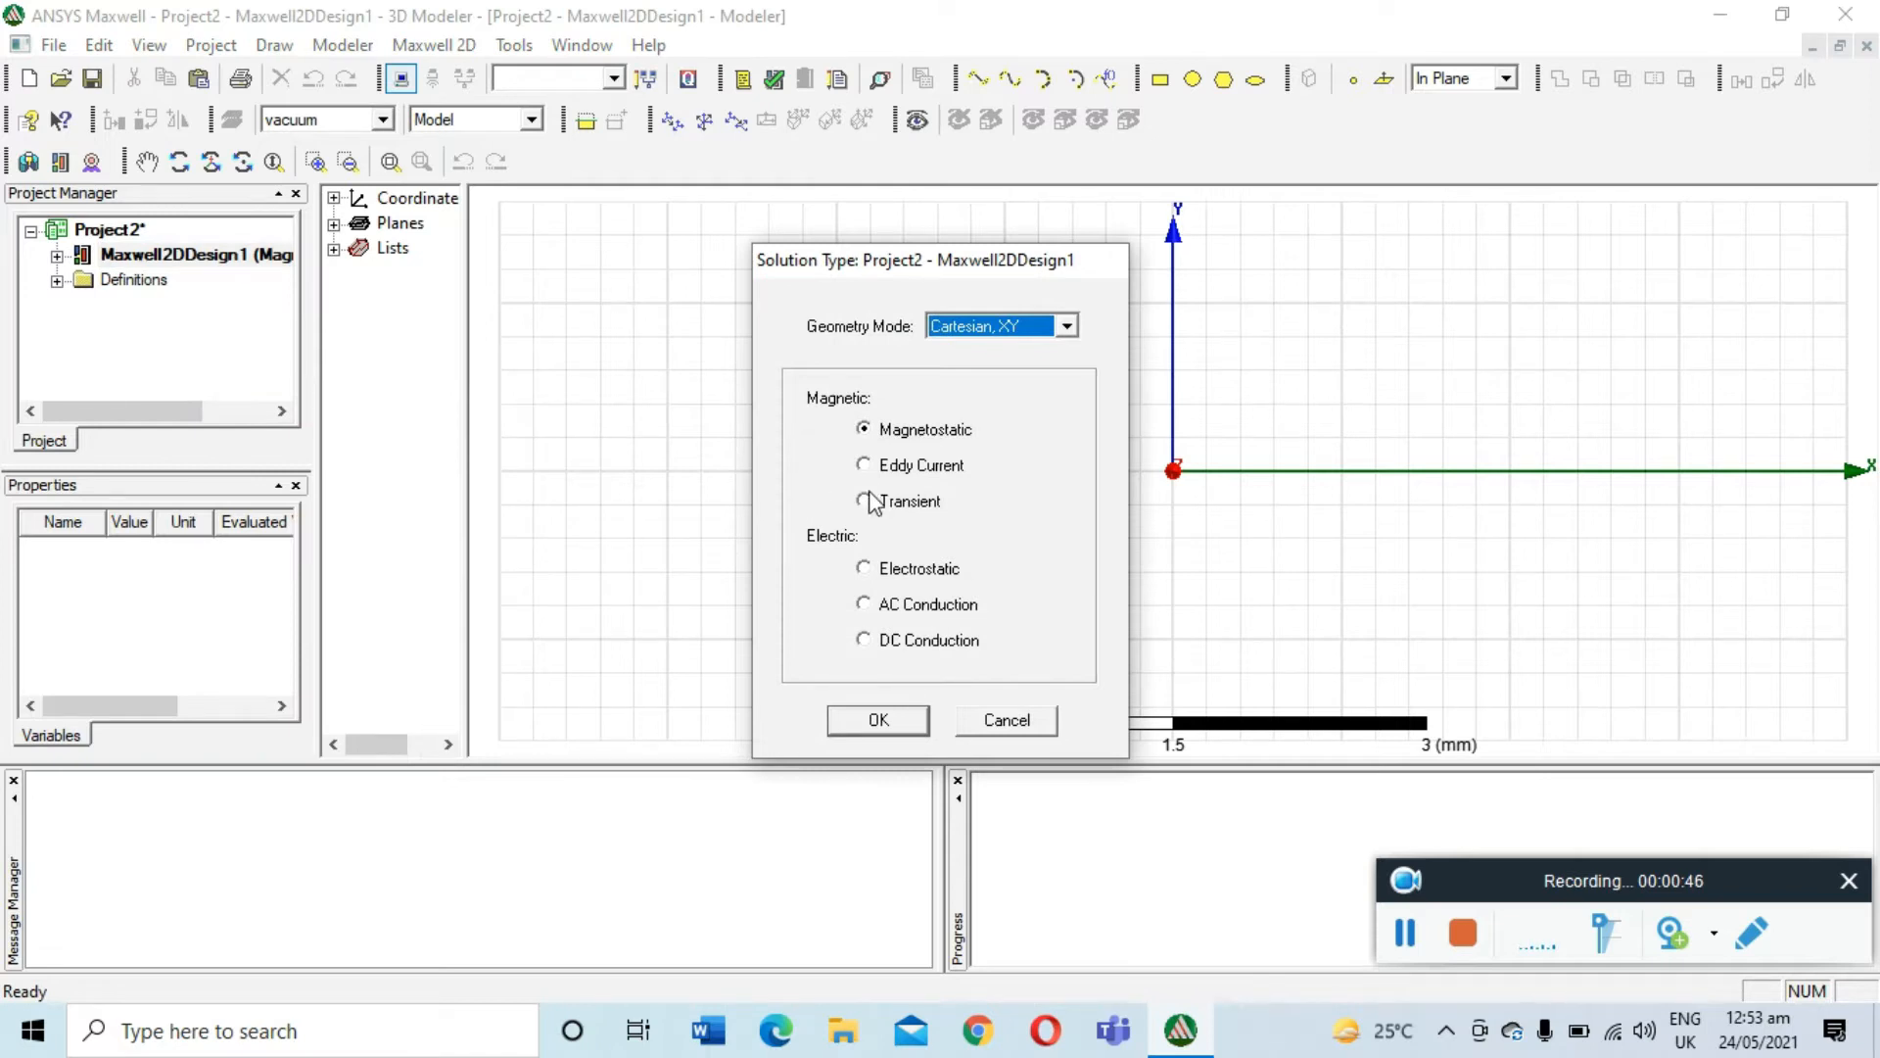
pyautogui.click(864, 501)
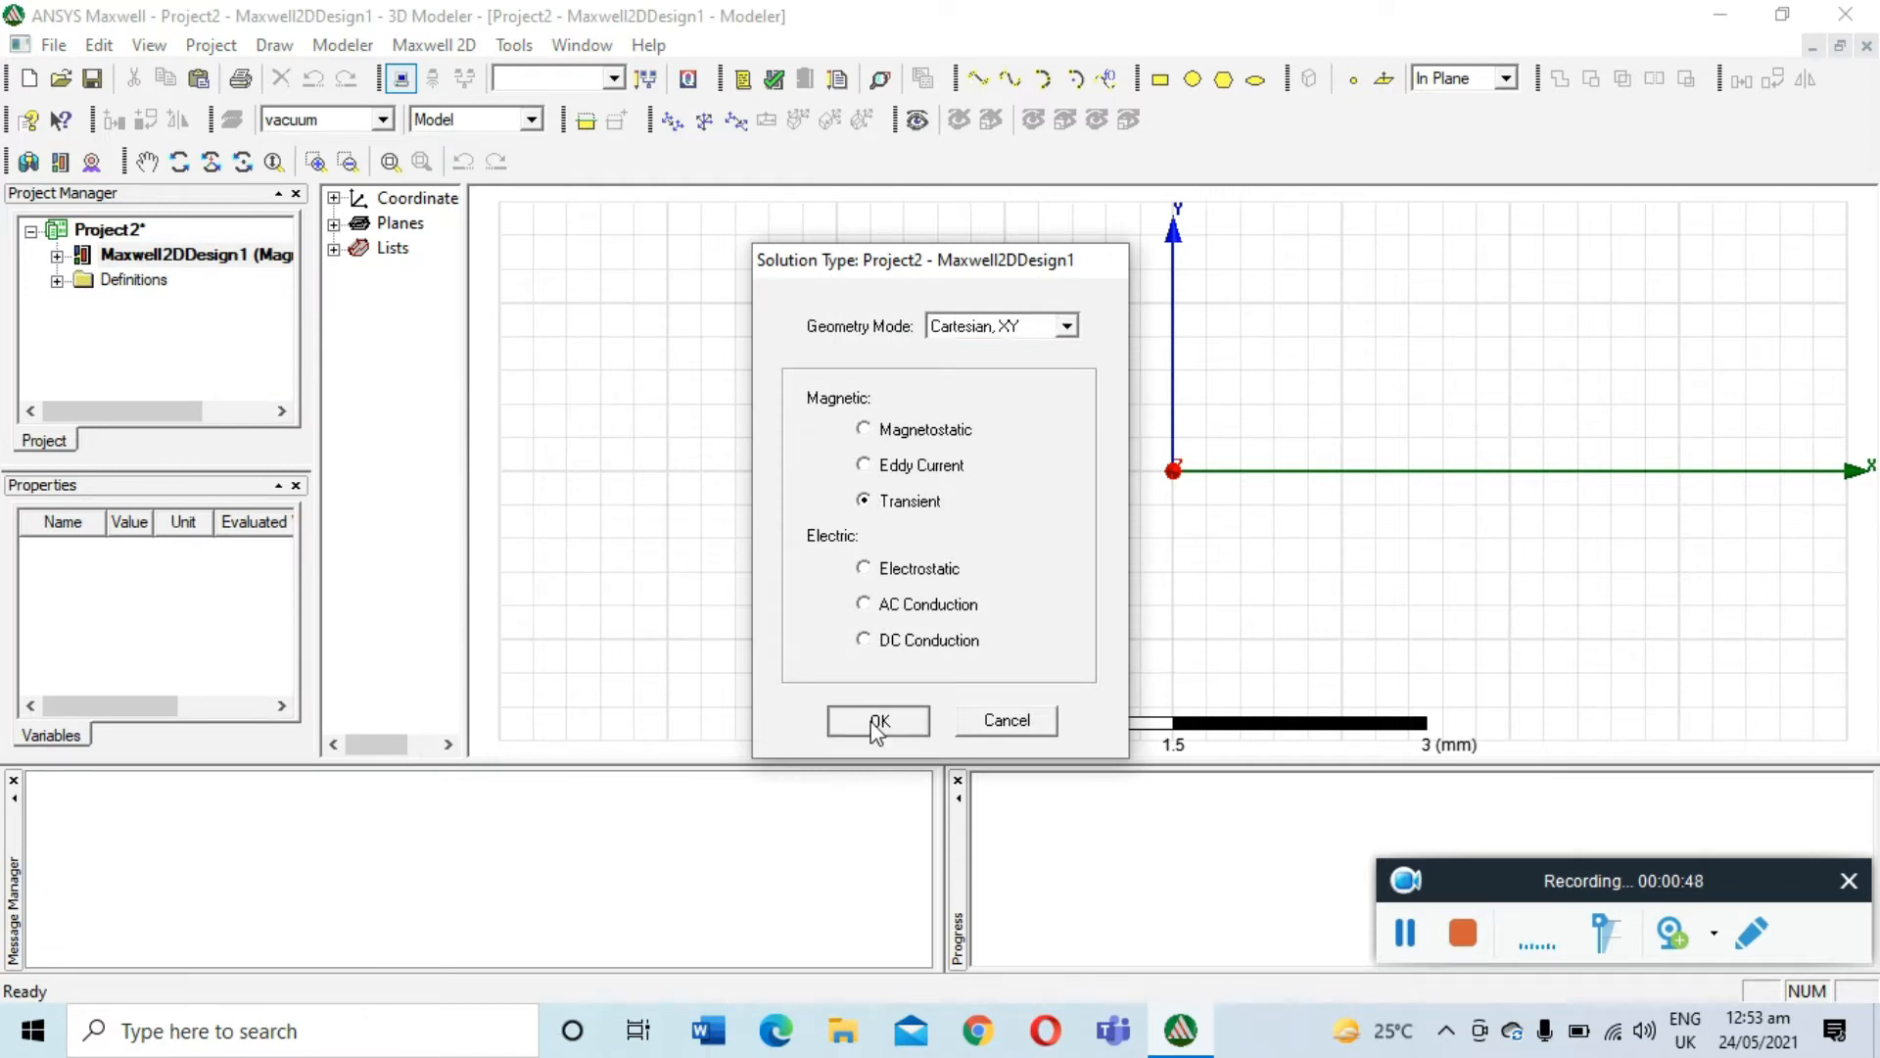
pyautogui.click(877, 723)
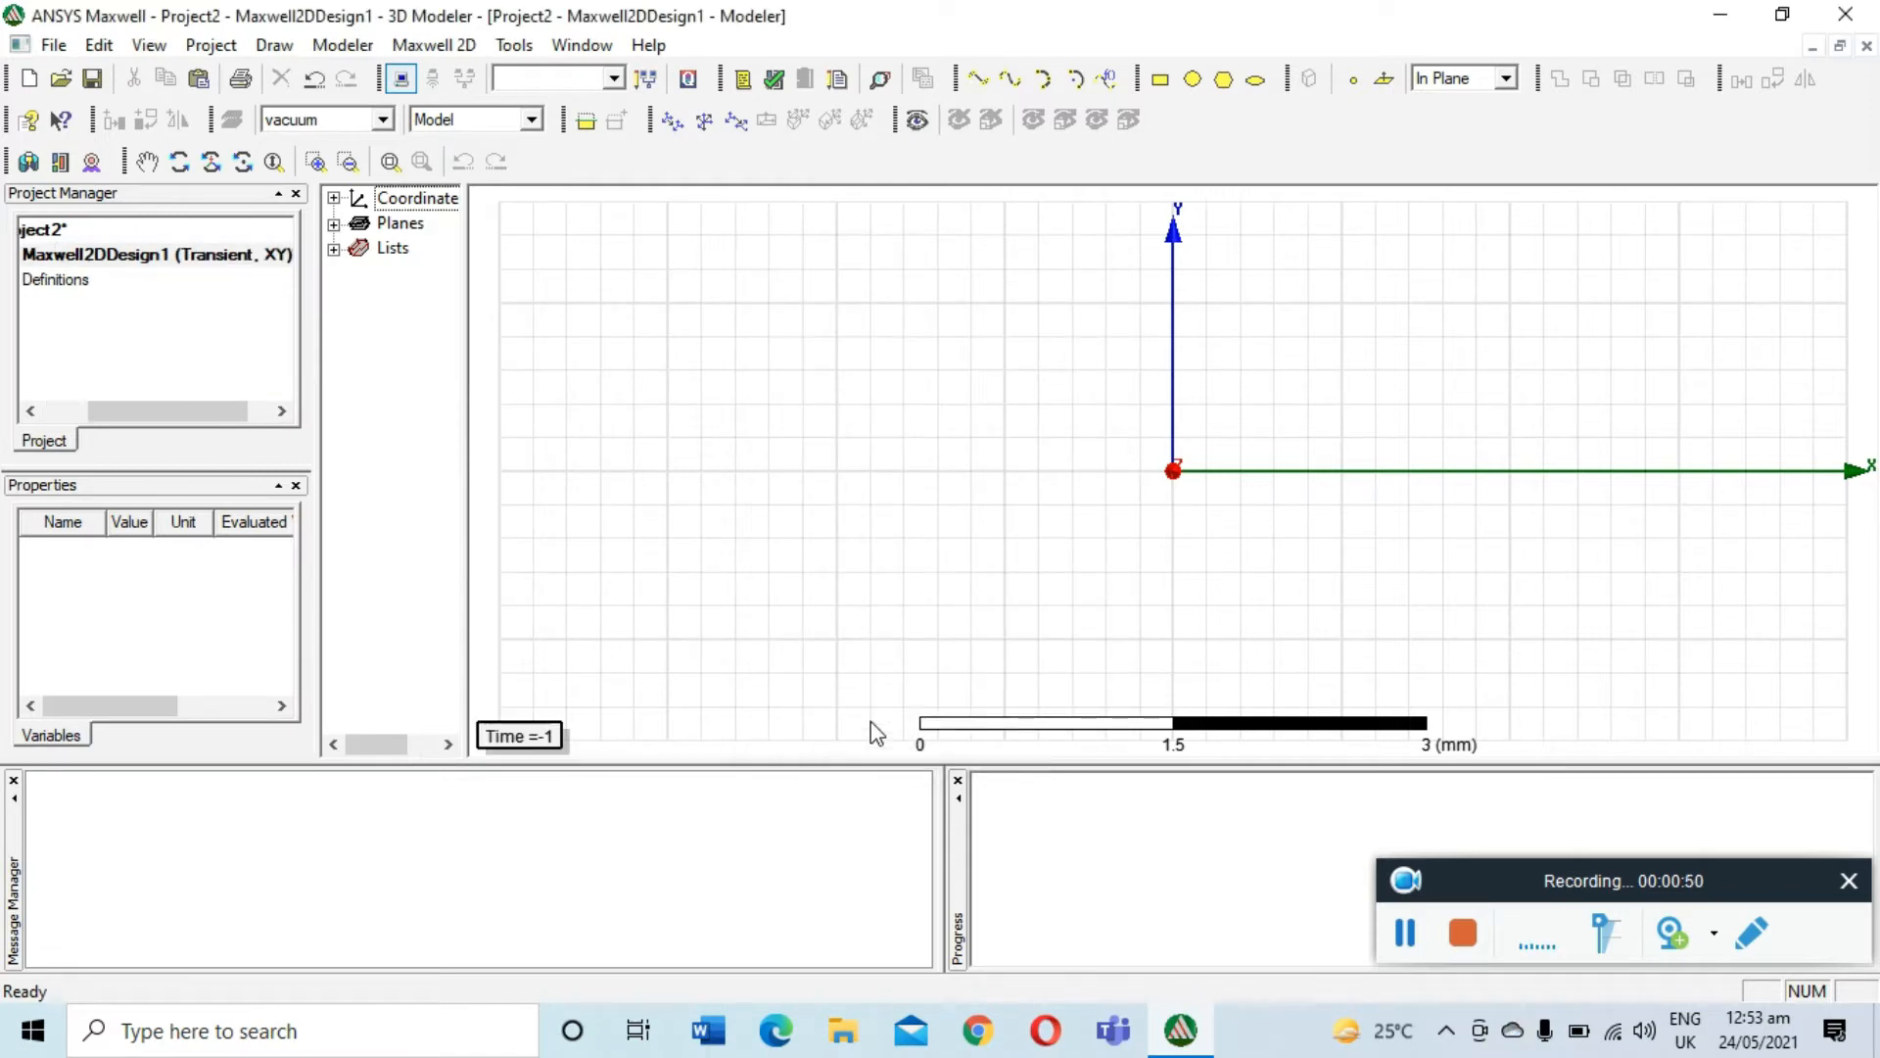
pyautogui.moveTo(211, 411); pyautogui.dragTo(185, 411)
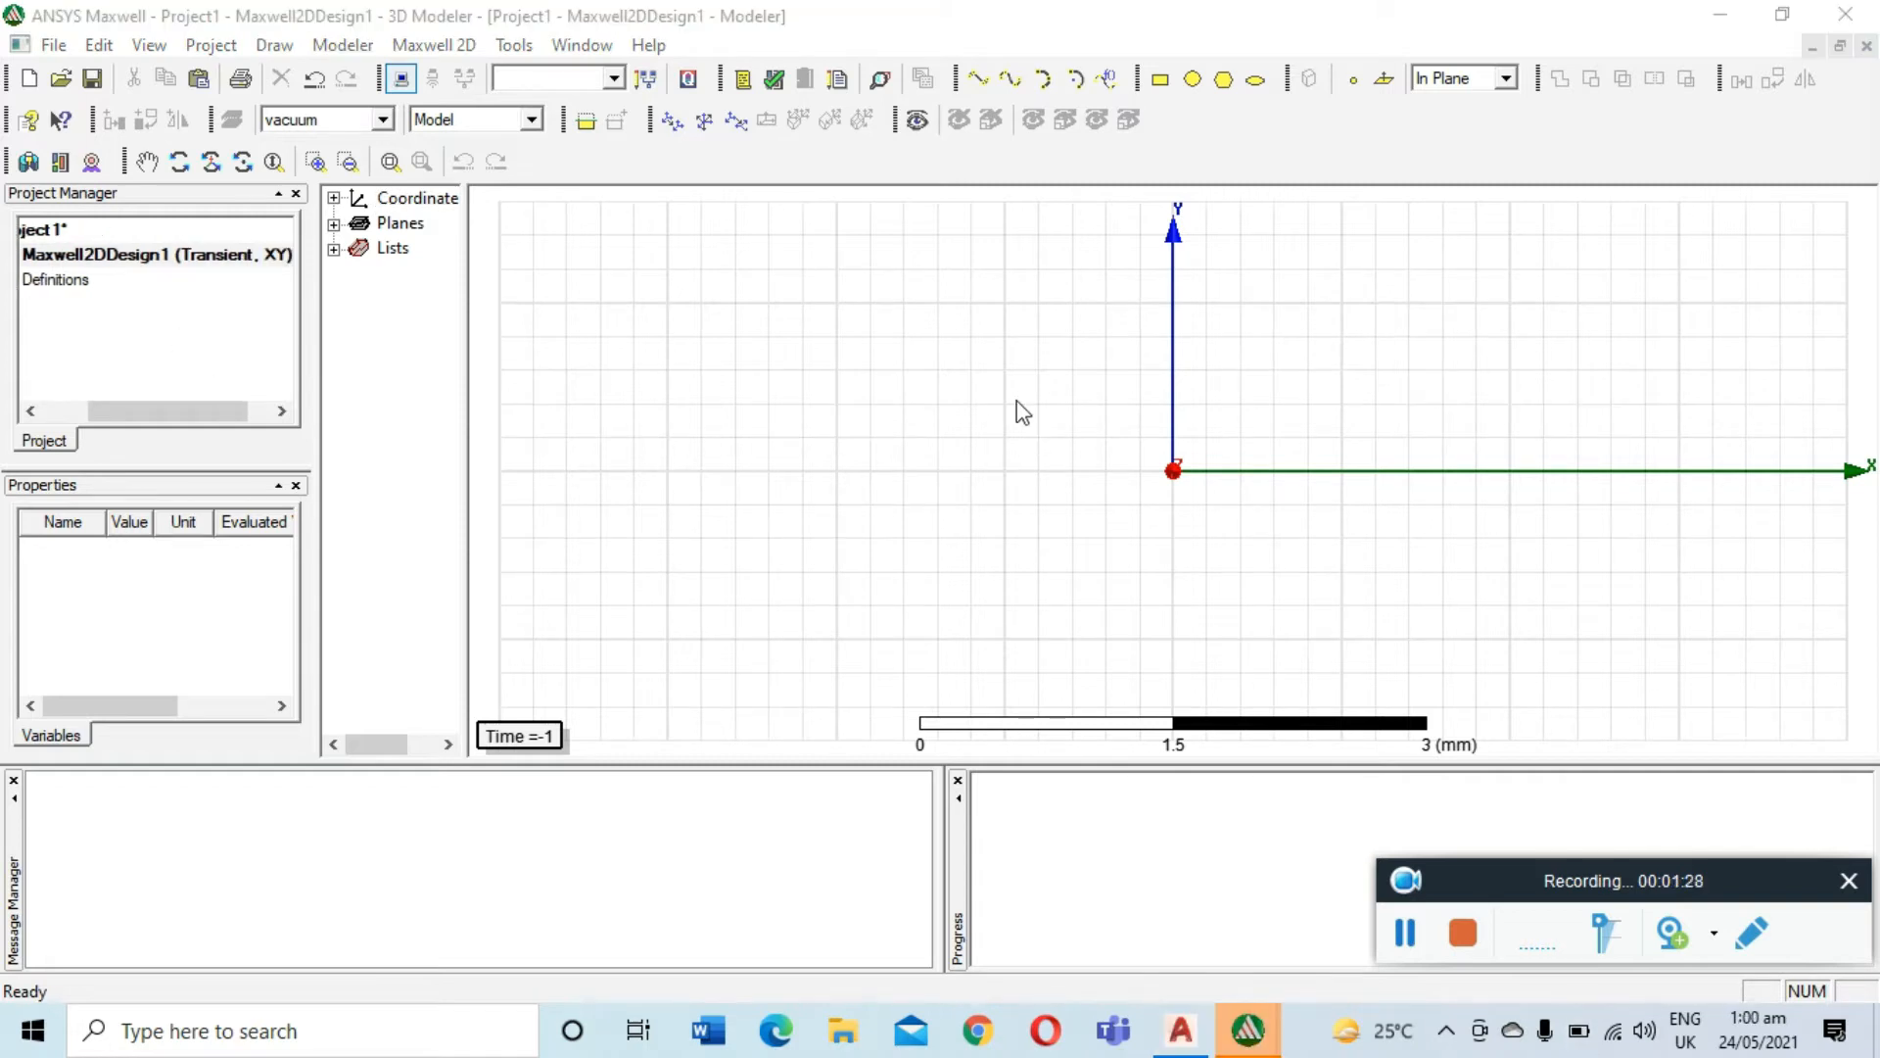
# Import the AutoCAD file 123Drawing2 from the Documents folder into the 2D modeler
pyautogui.click(351, 45)
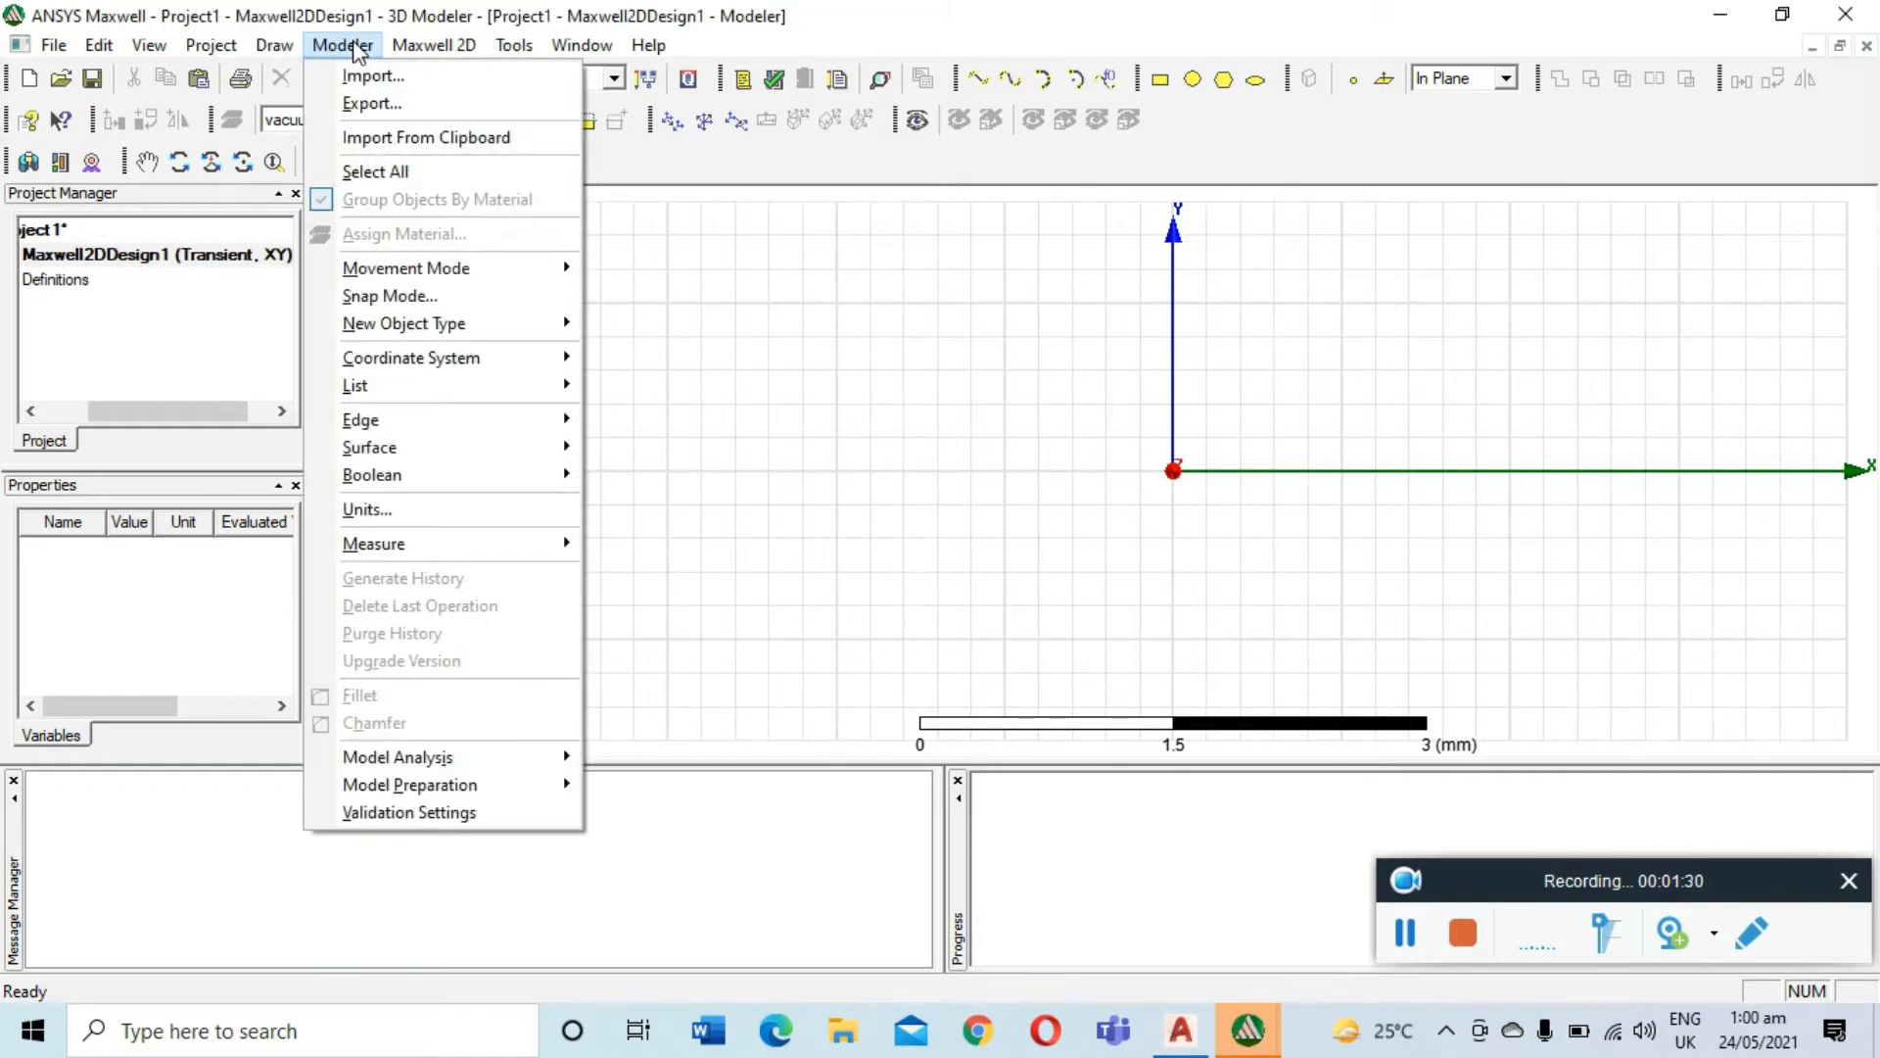
pyautogui.click(370, 74)
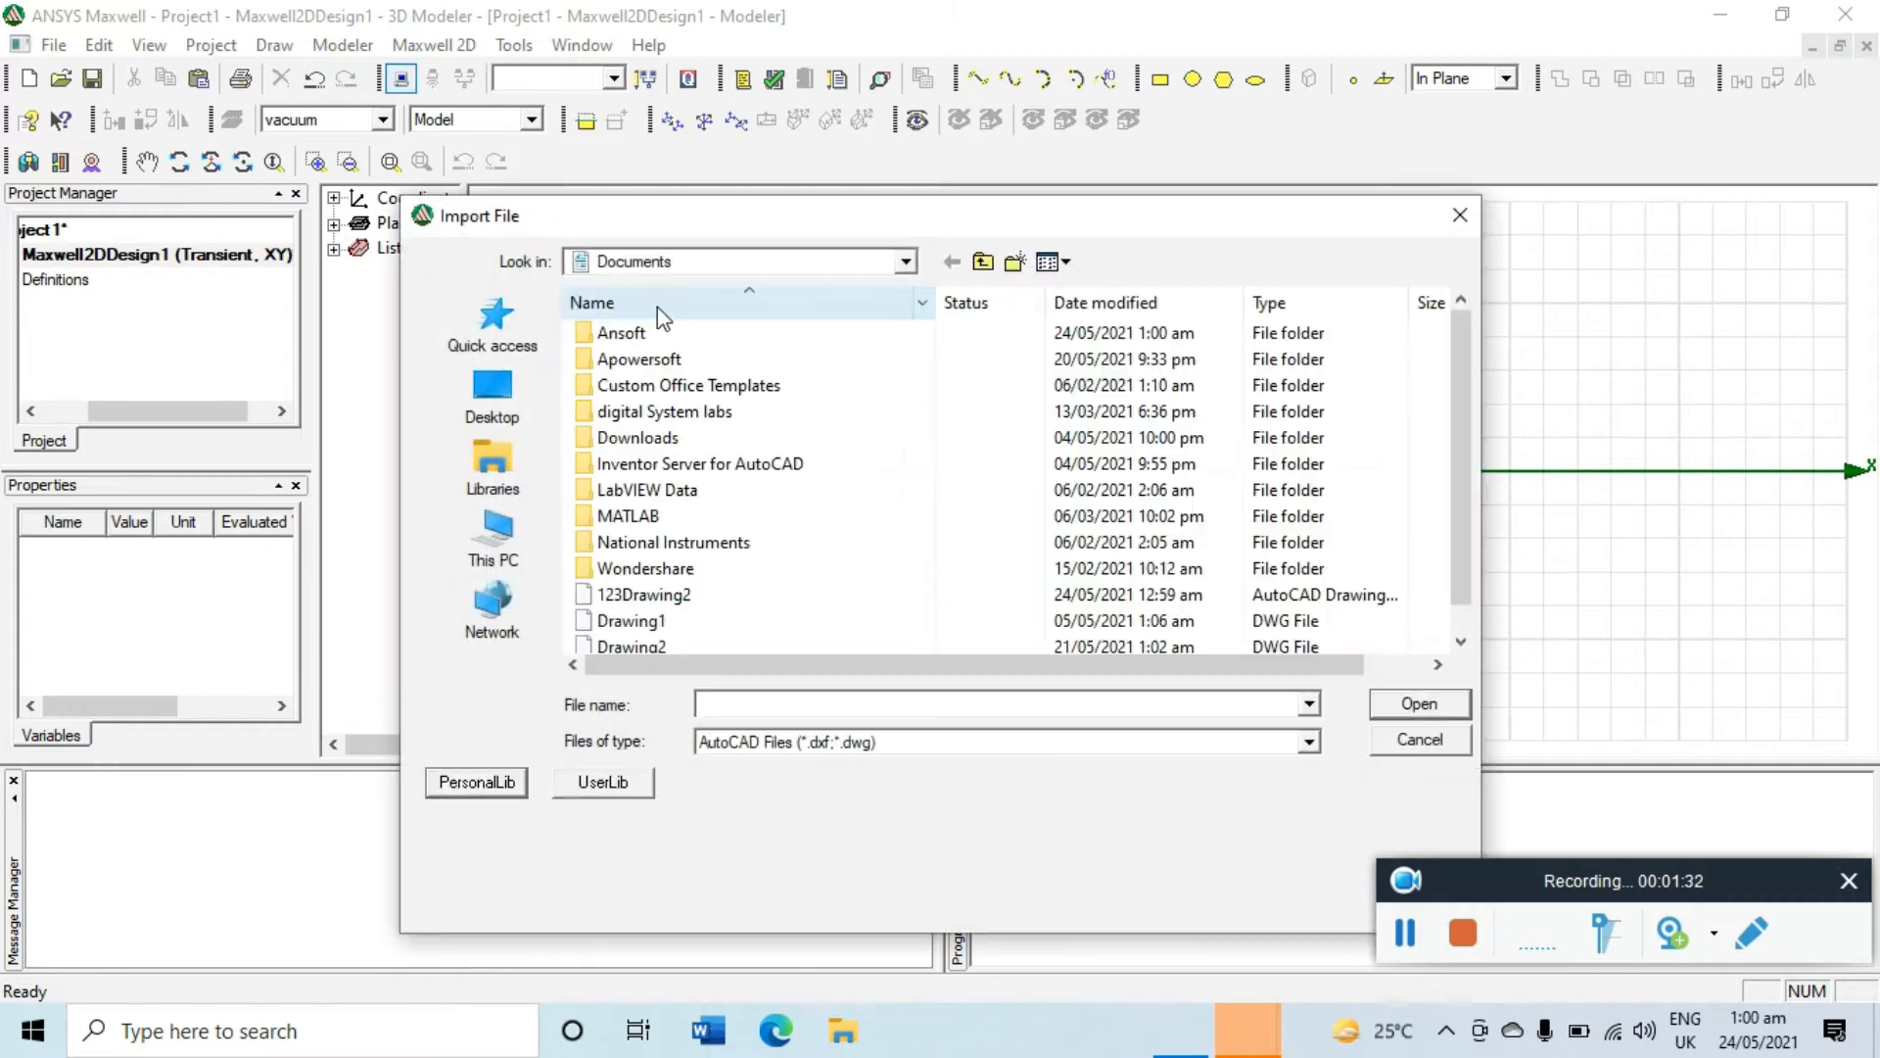
pyautogui.scroll(-1, 724, 539)
pyautogui.click(713, 571)
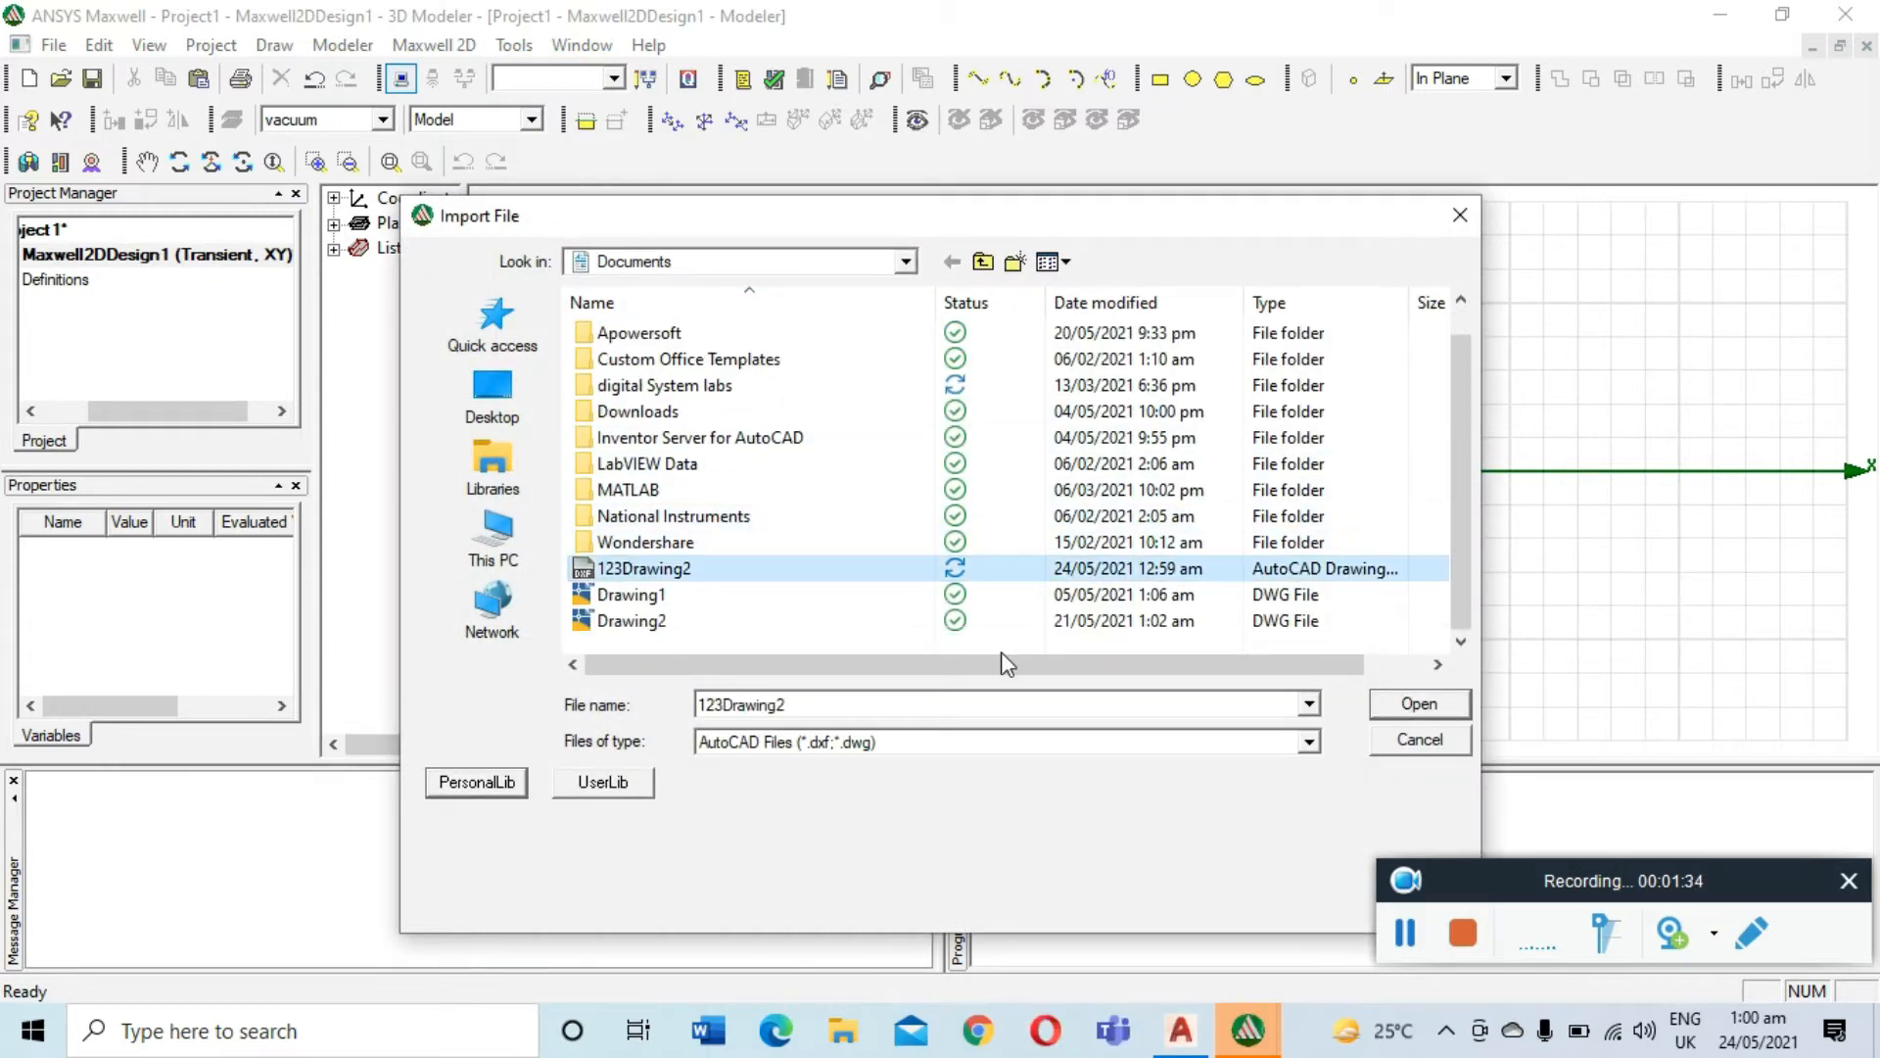
pyautogui.click(1194, 750)
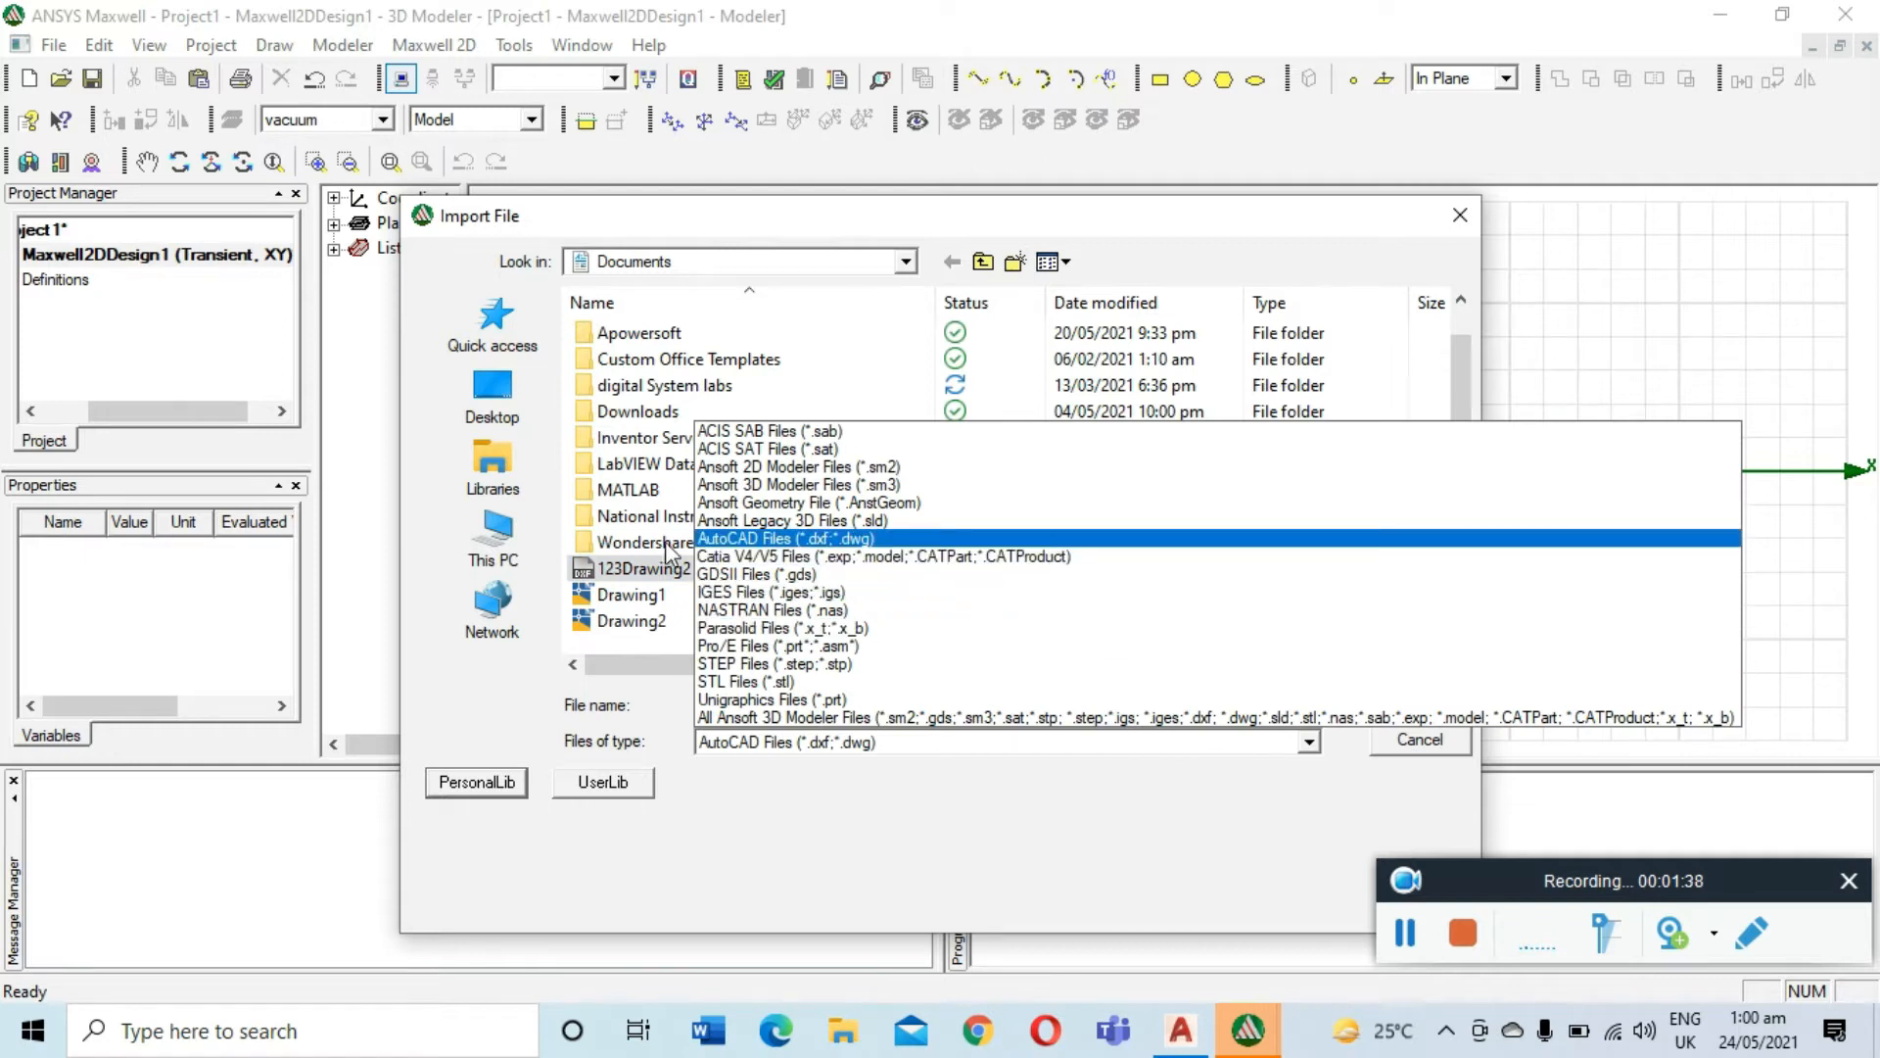
pyautogui.click(766, 540)
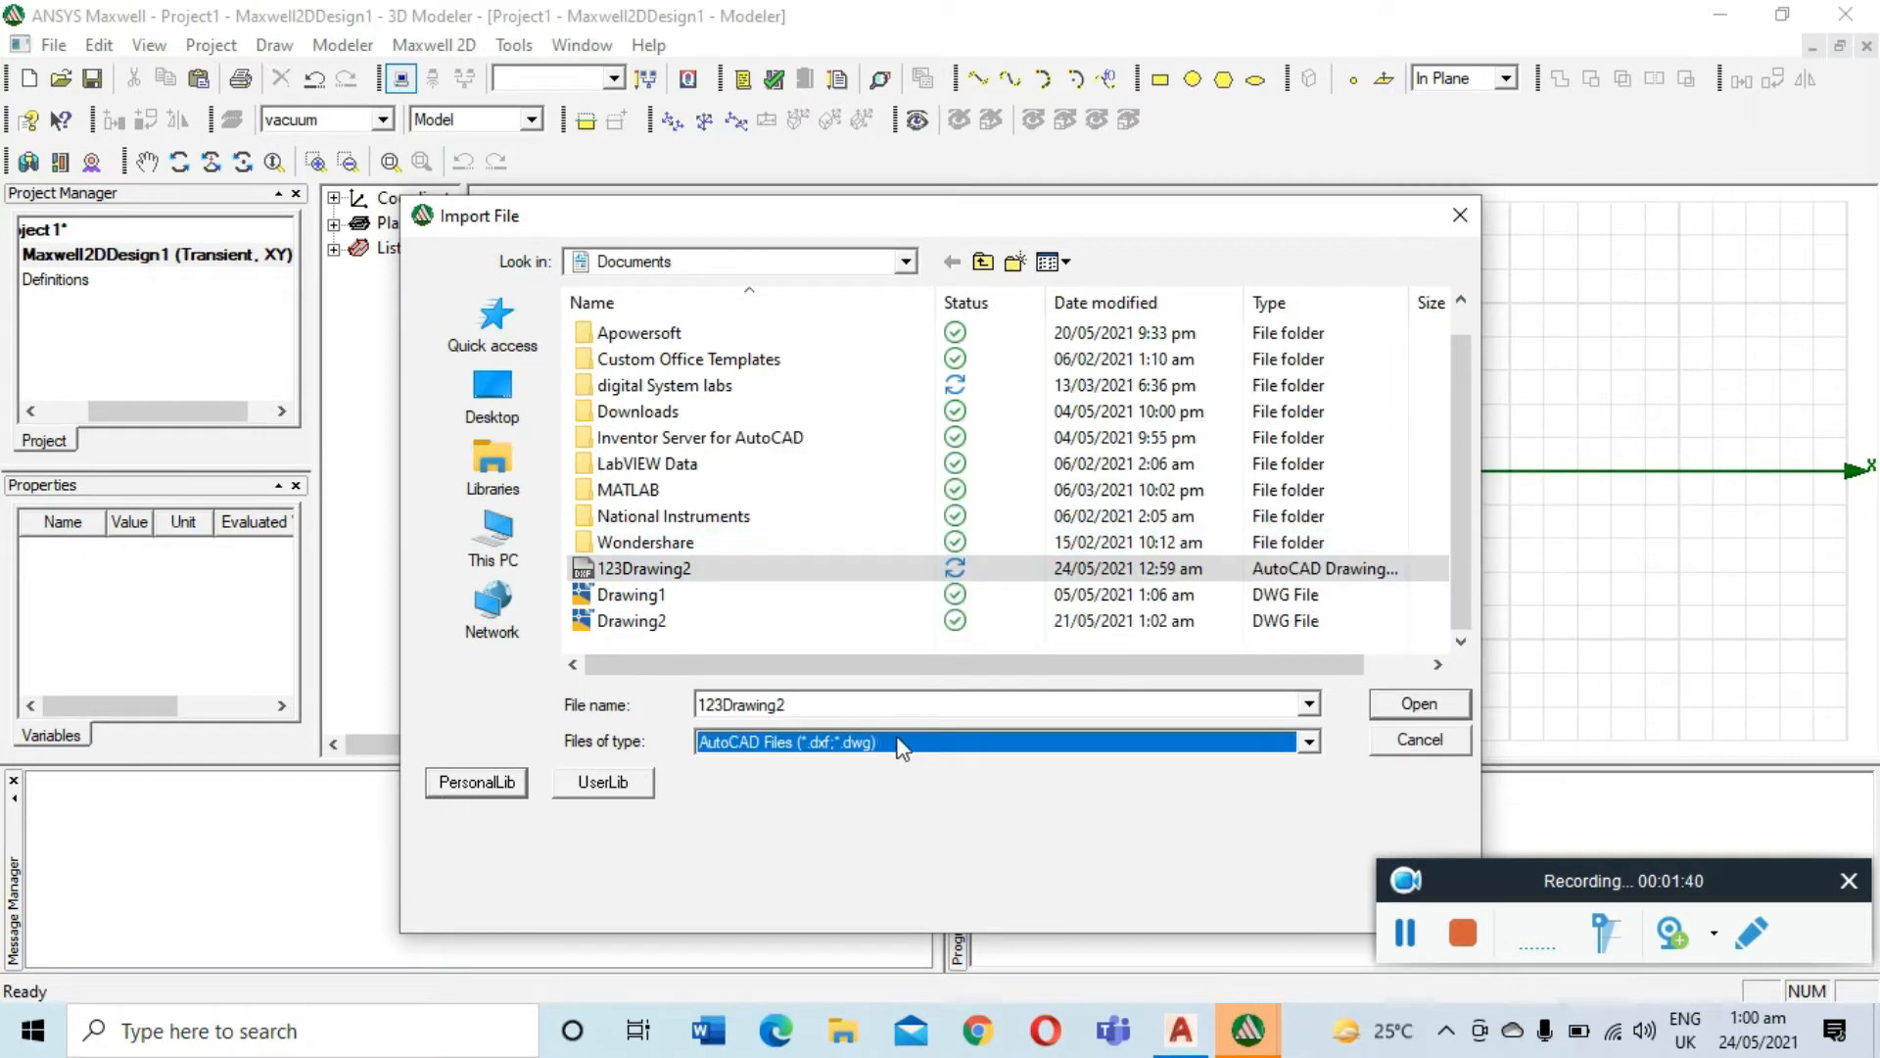
pyautogui.click(1406, 708)
pyautogui.click(1105, 744)
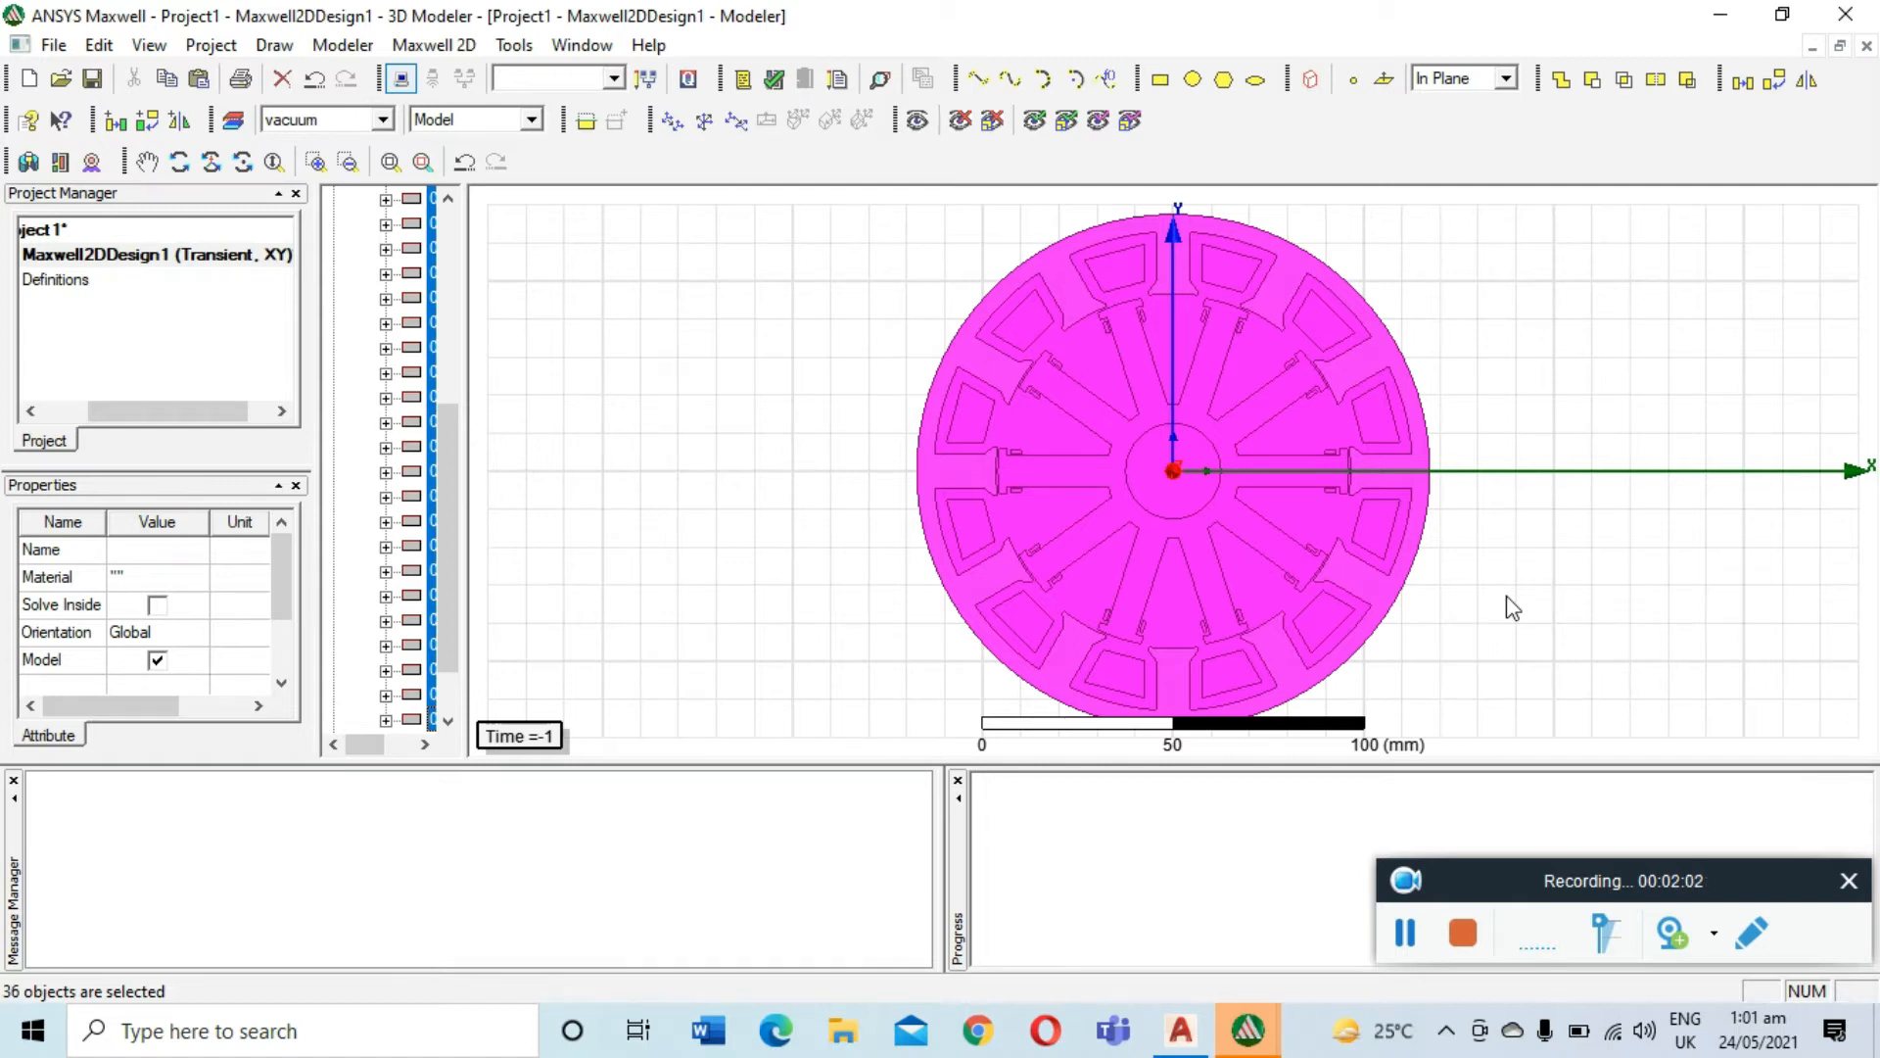
# Switch to AutoCAD, review the AutoCAD 2007/LT2007 DXF save format for 123Drawing2 without saving, and return to ANSYS Maxwell
pyautogui.click(1180, 1031)
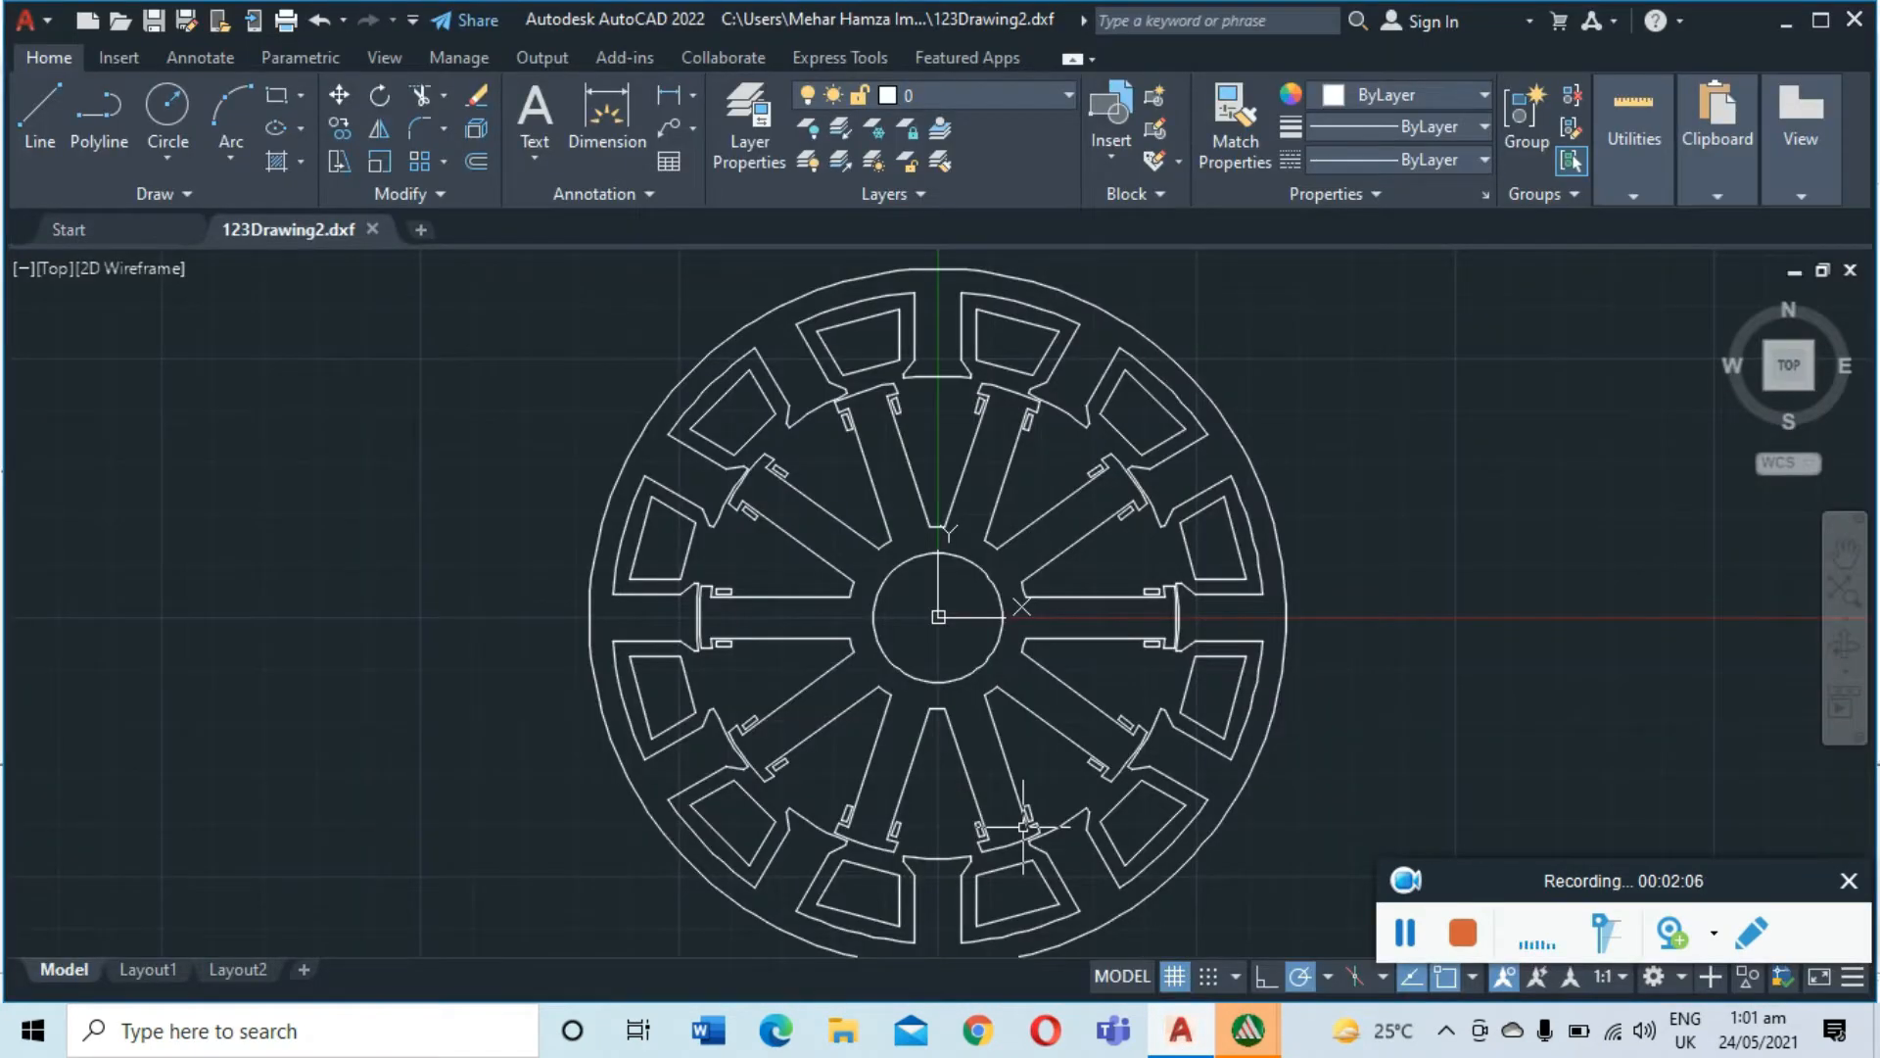
pyautogui.click(758, 565)
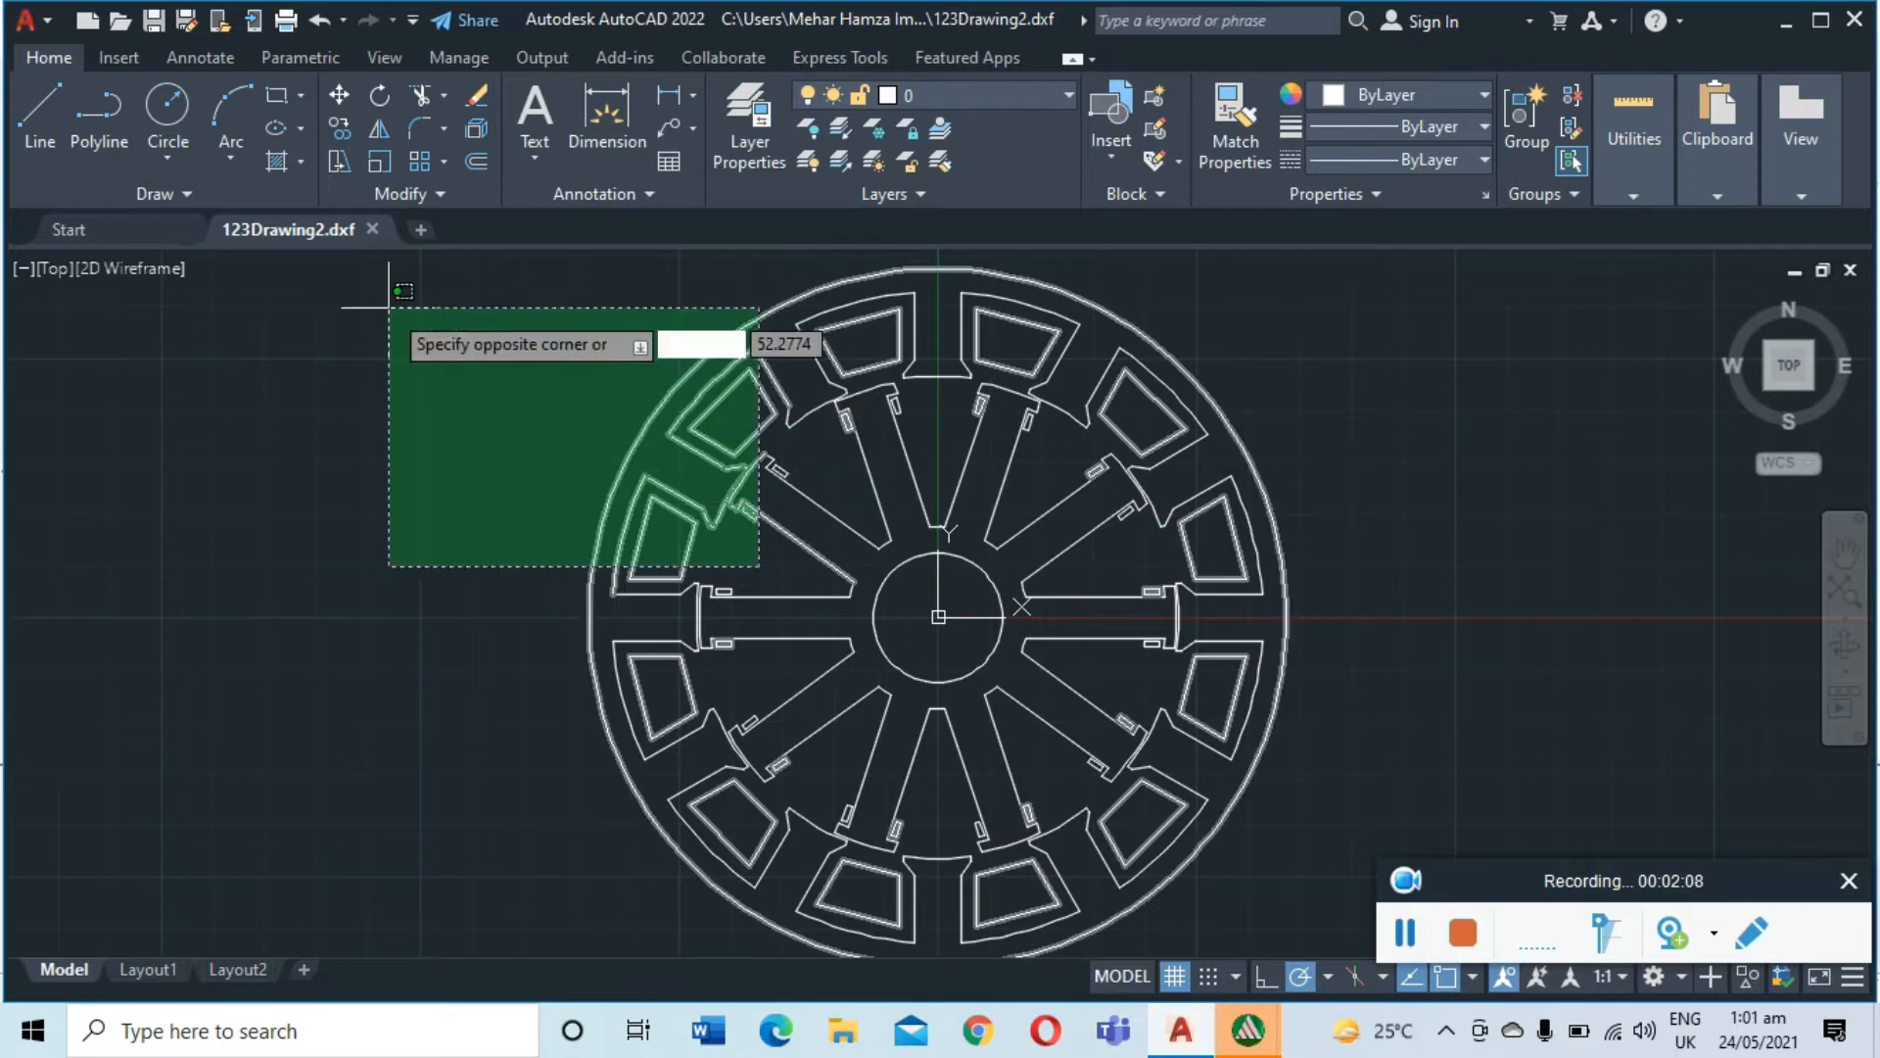
pyautogui.click(376, 456)
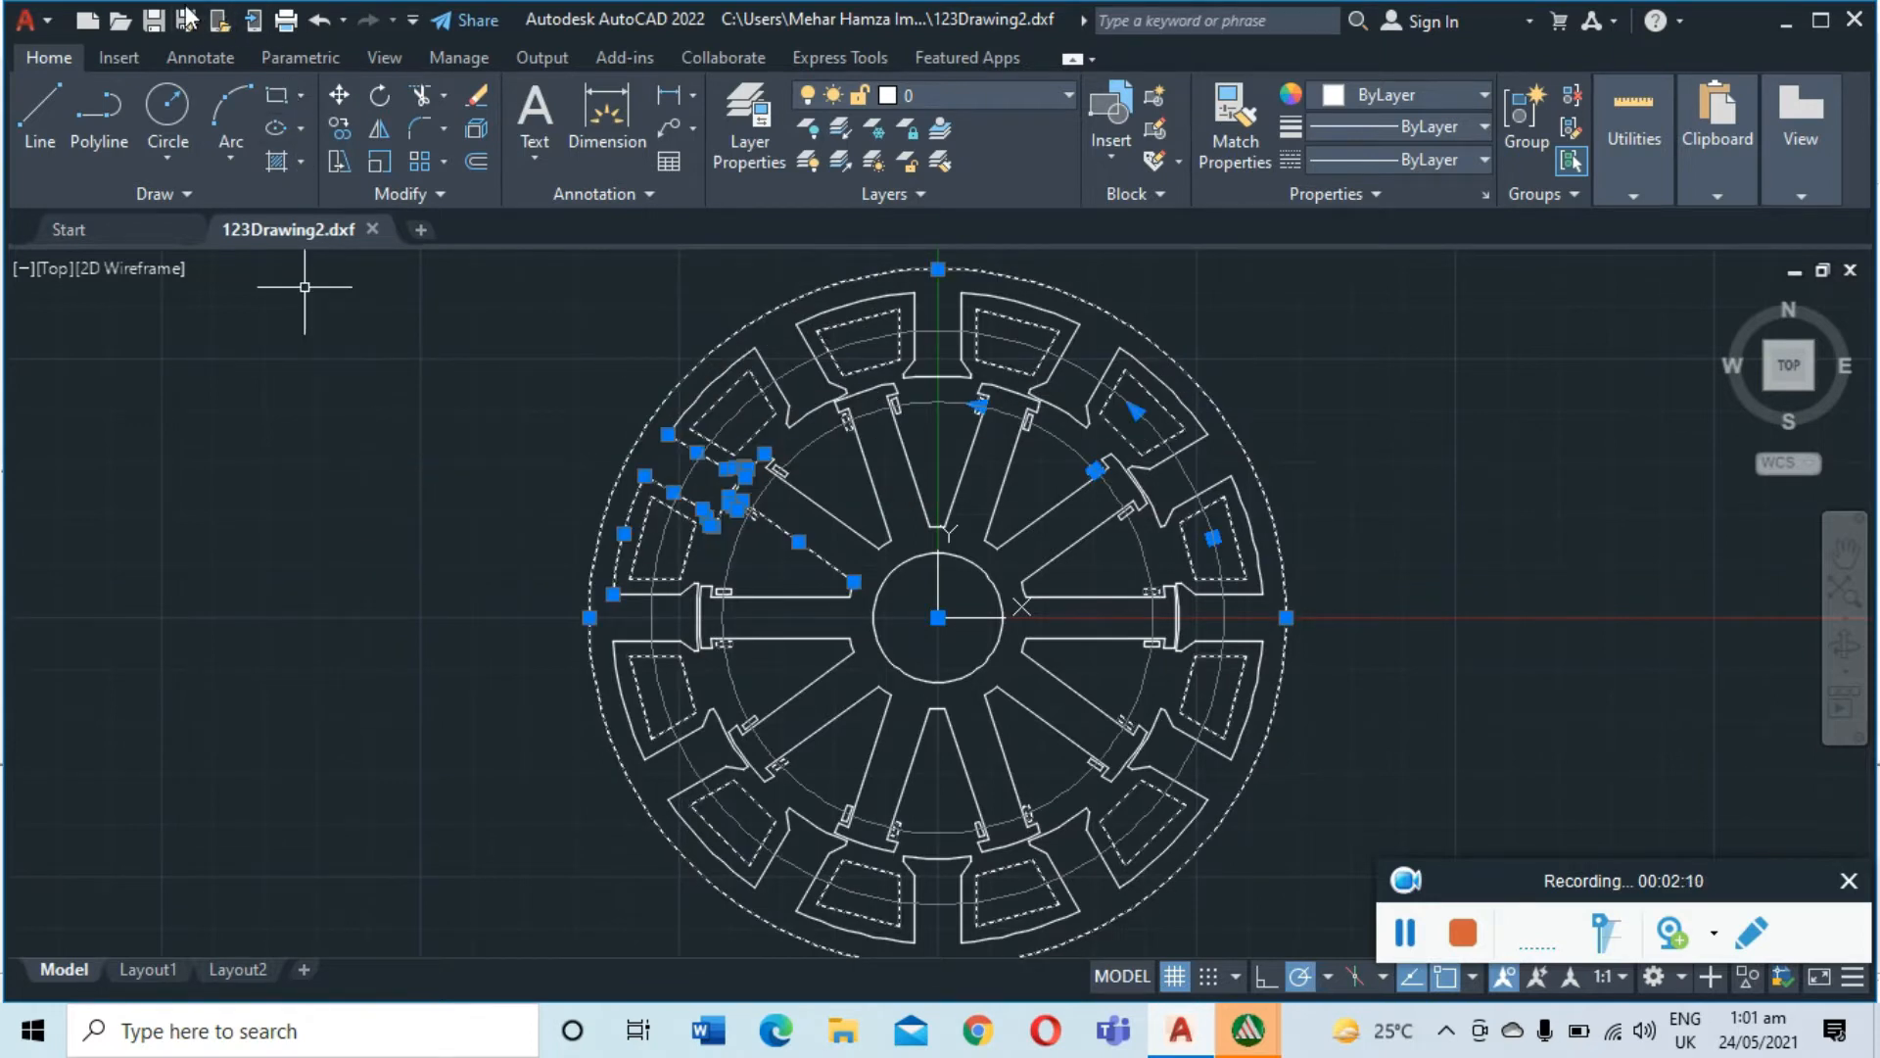
pyautogui.click(186, 20)
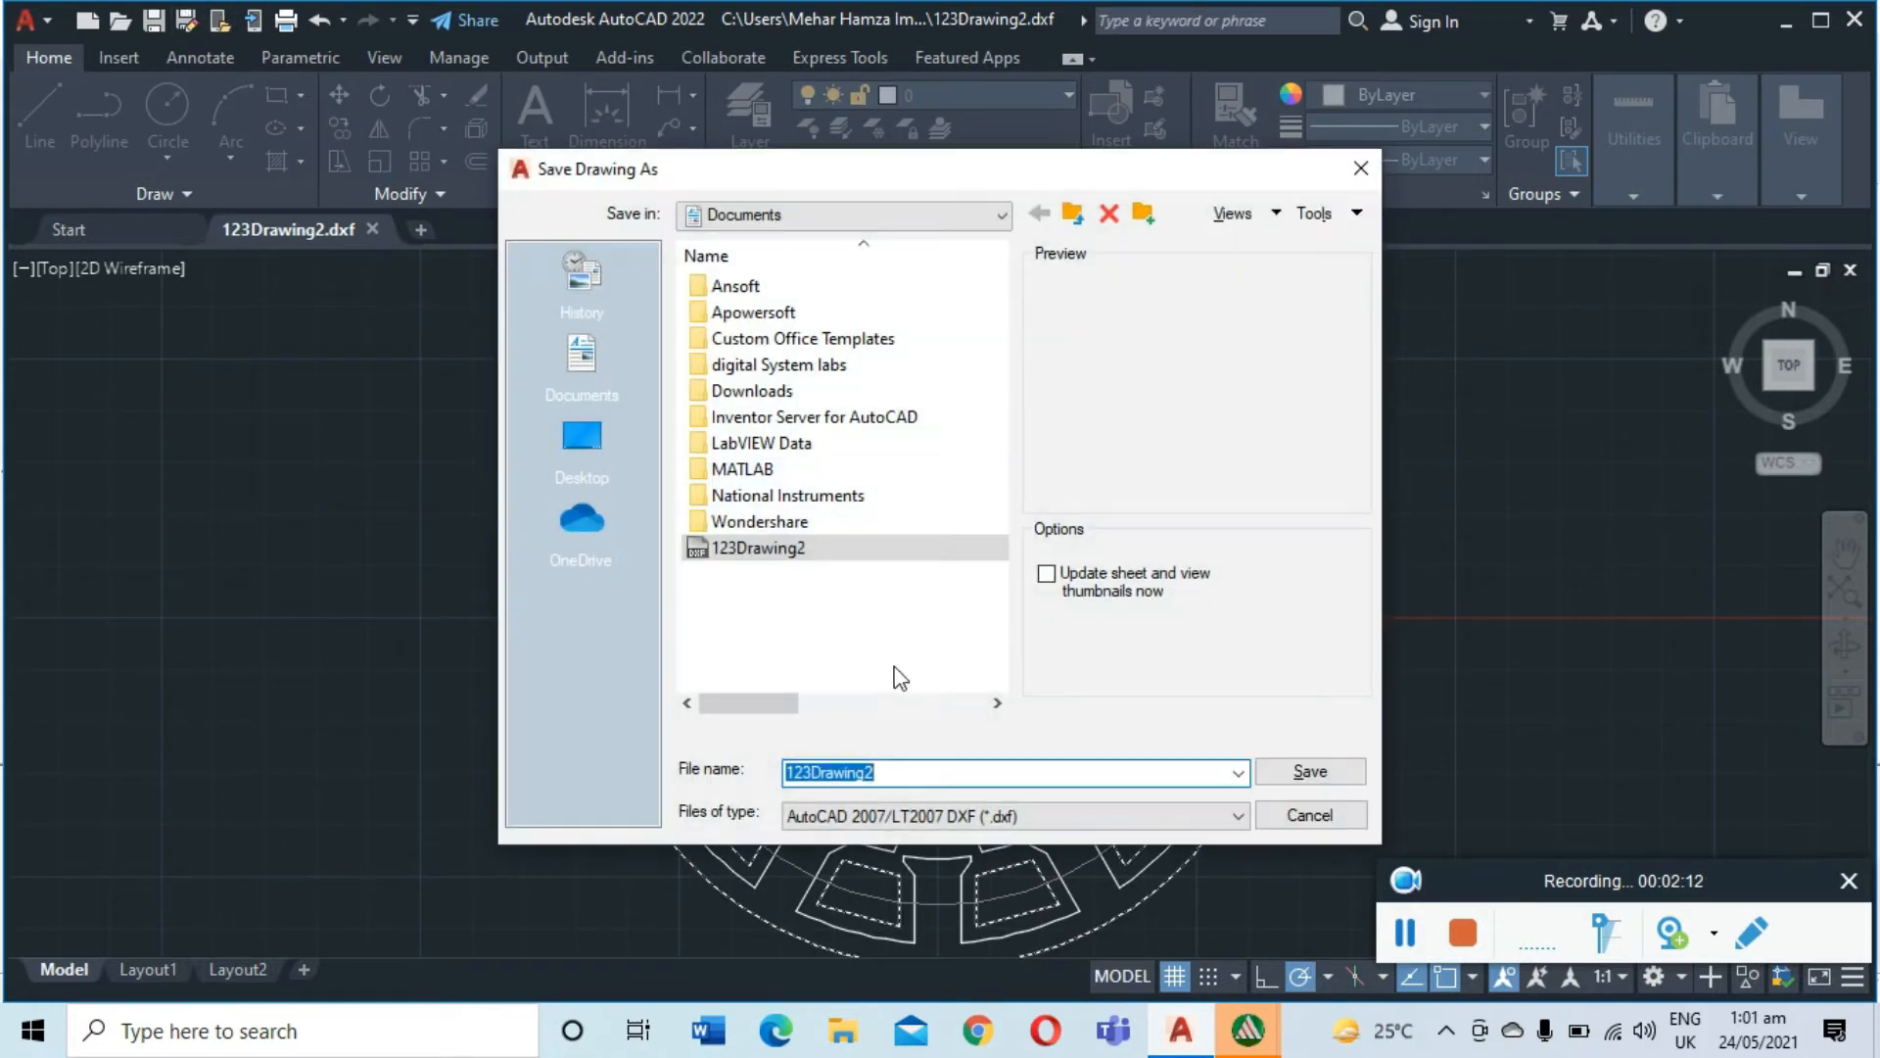
pyautogui.click(995, 826)
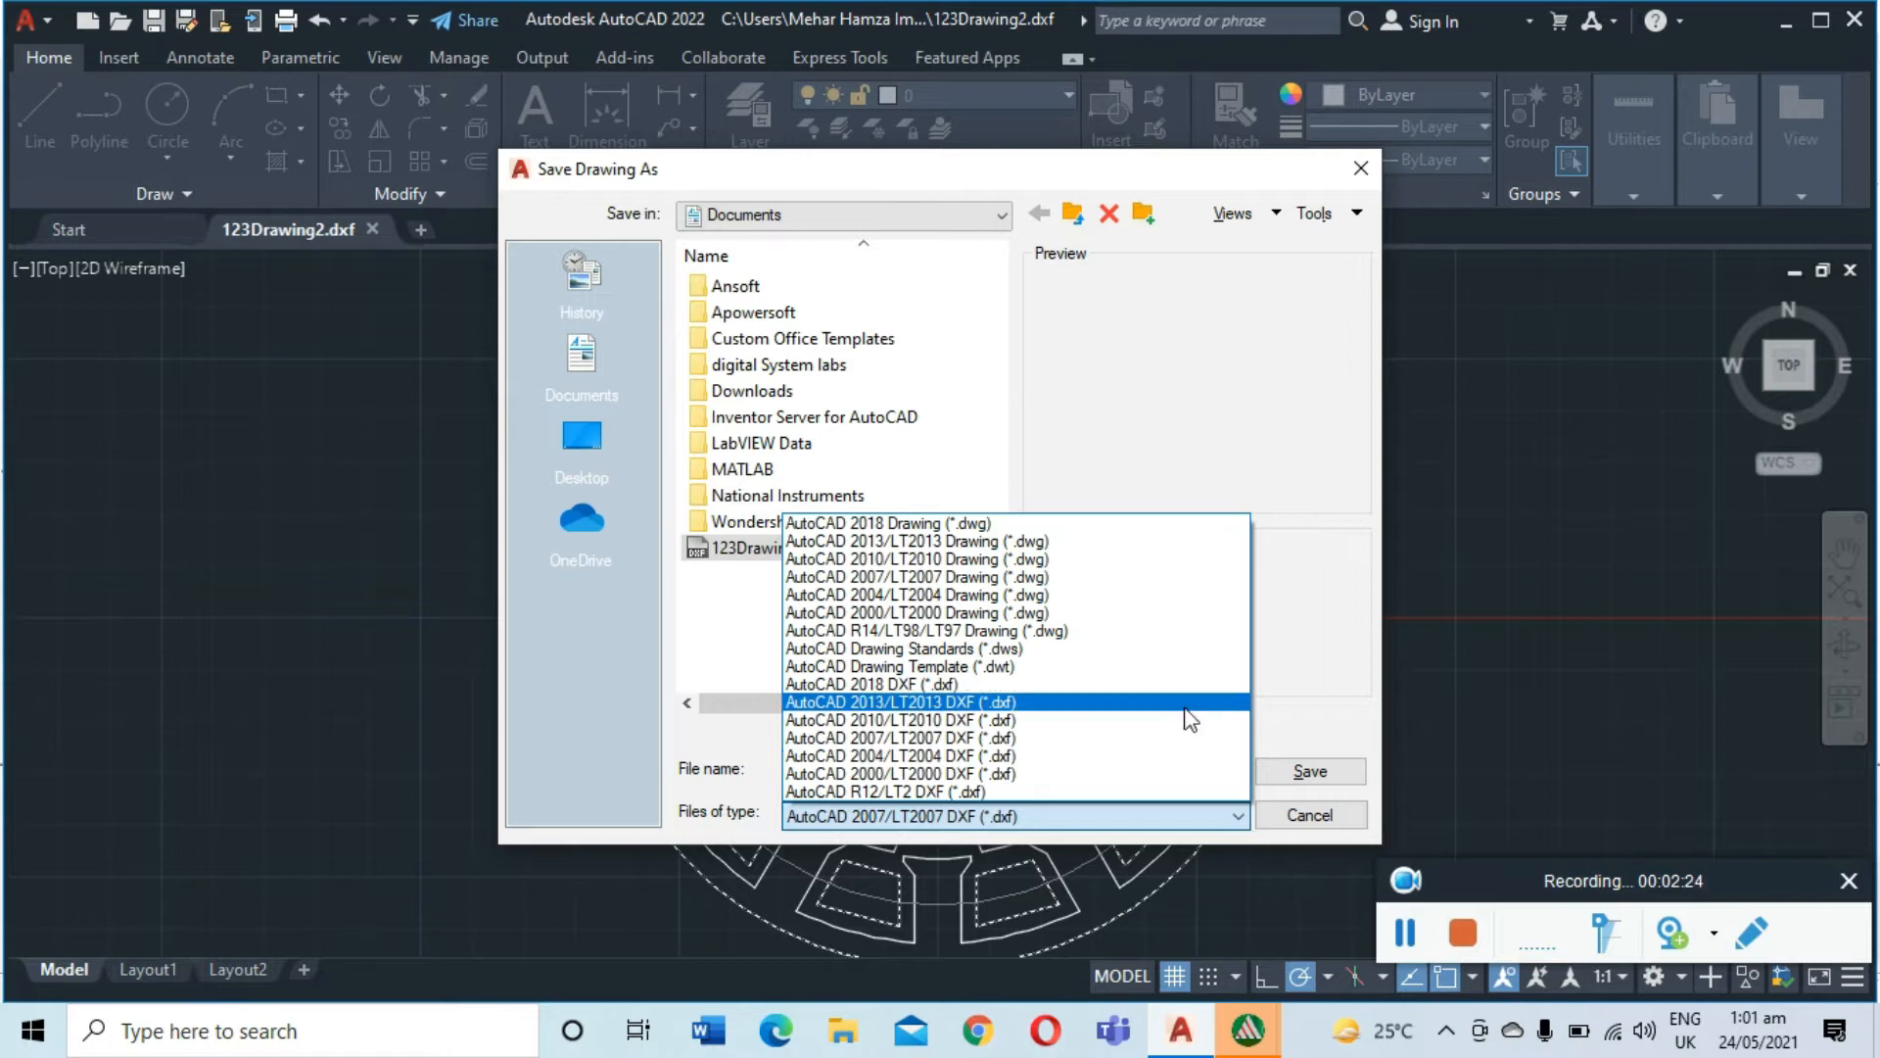
pyautogui.click(1190, 736)
pyautogui.click(1346, 168)
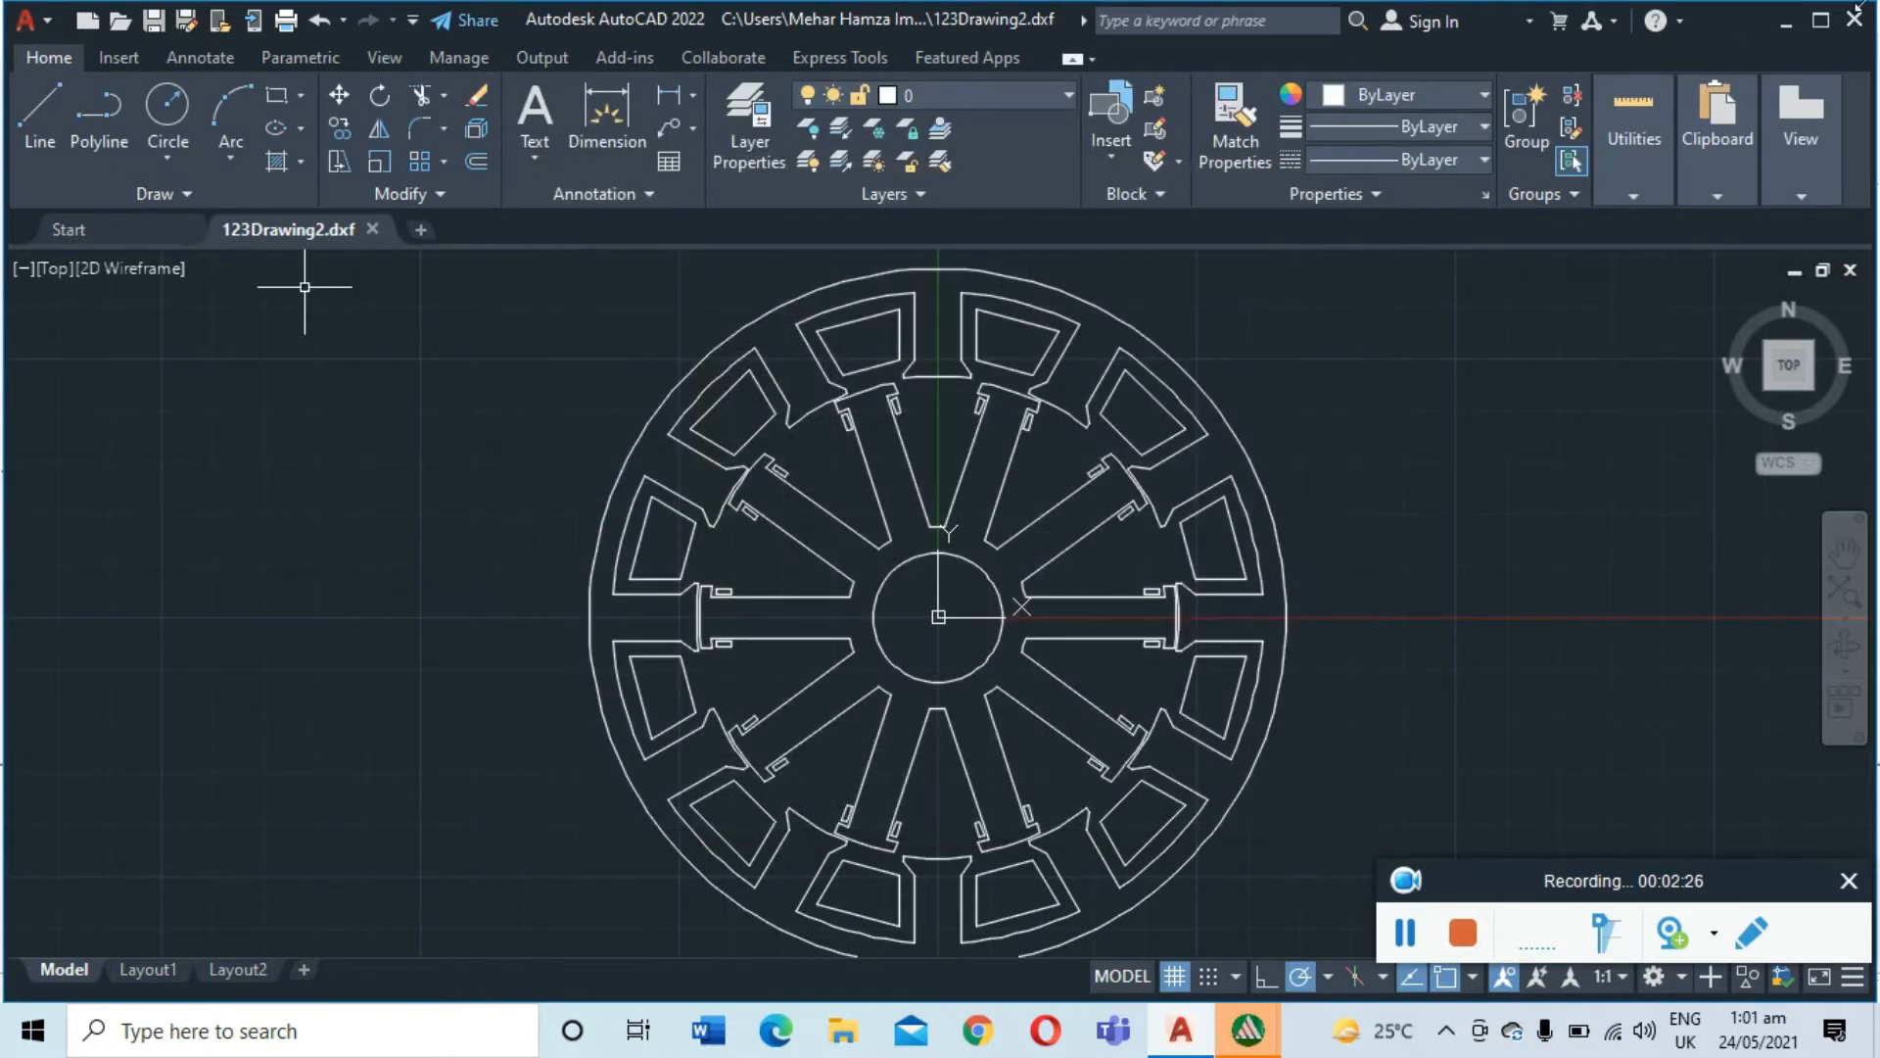
pyautogui.hotkey('alt', 'Tab')
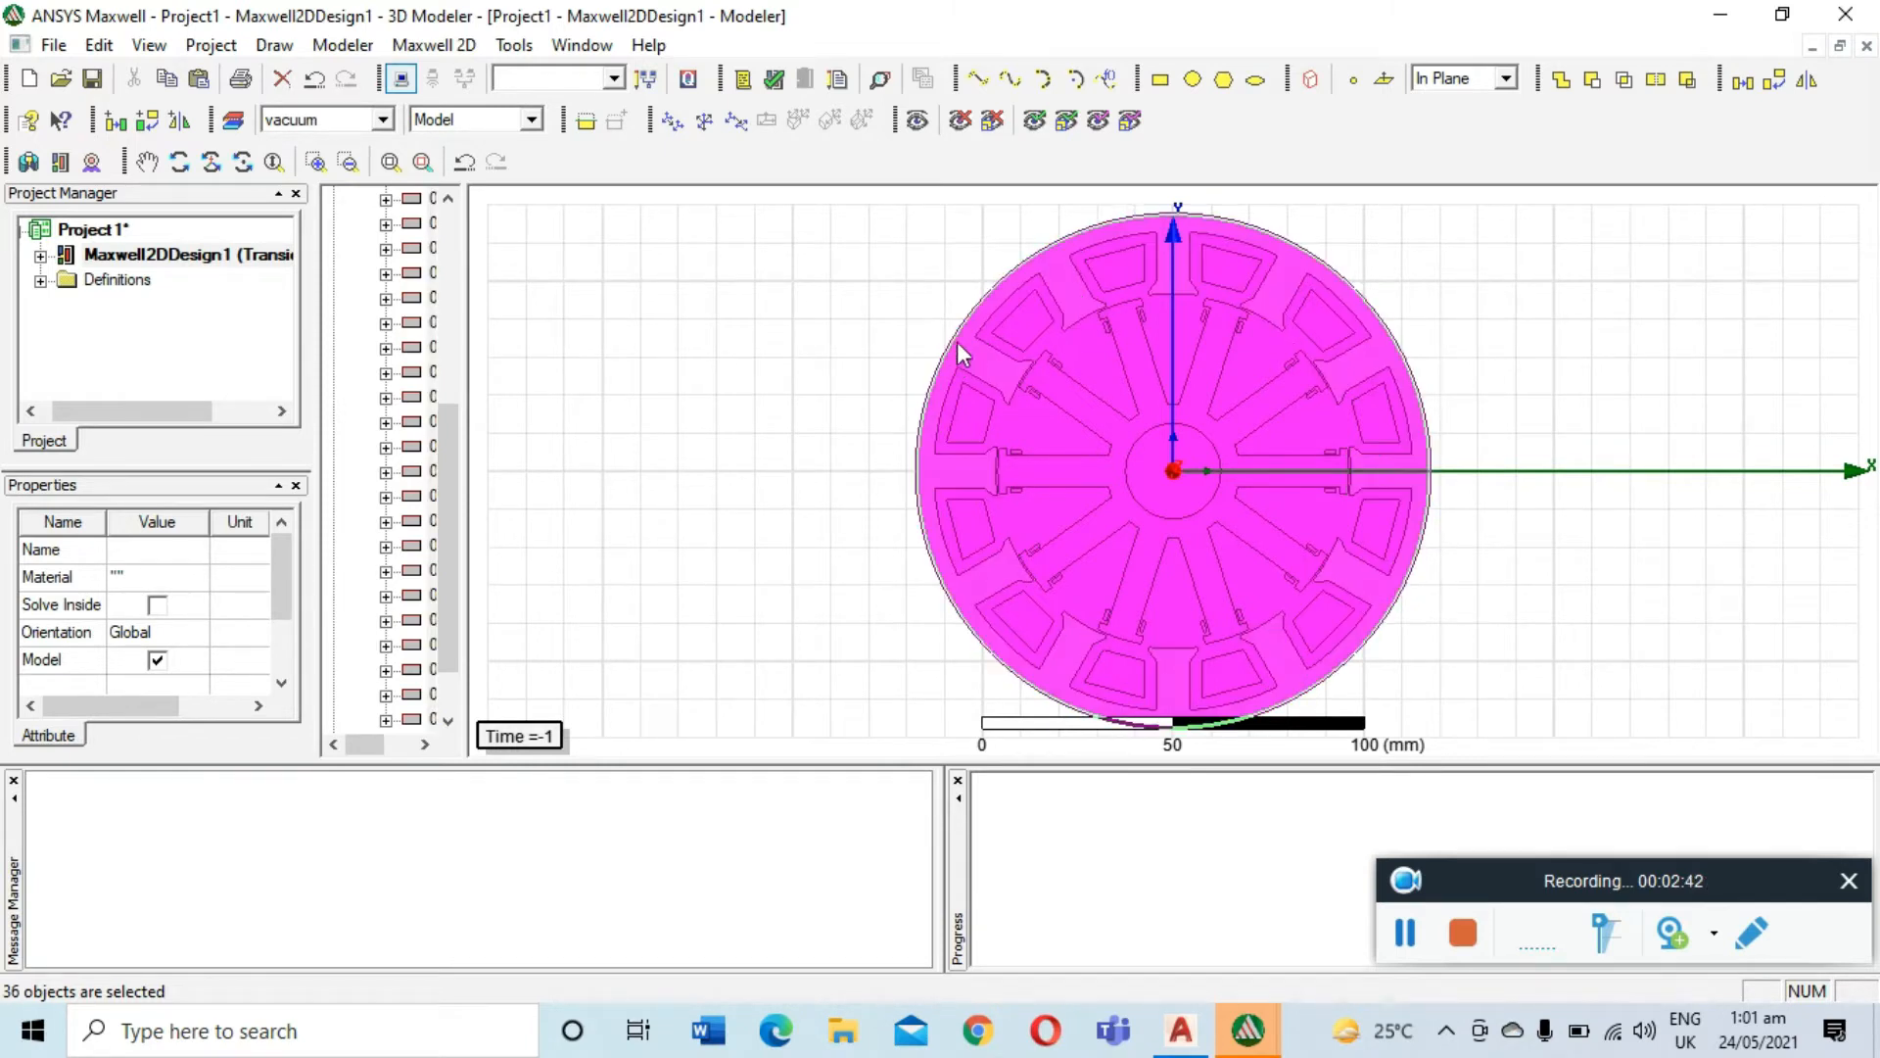
# Rename the outer slotted ring of the imported machine geometry as Stator
pyautogui.click(736, 395)
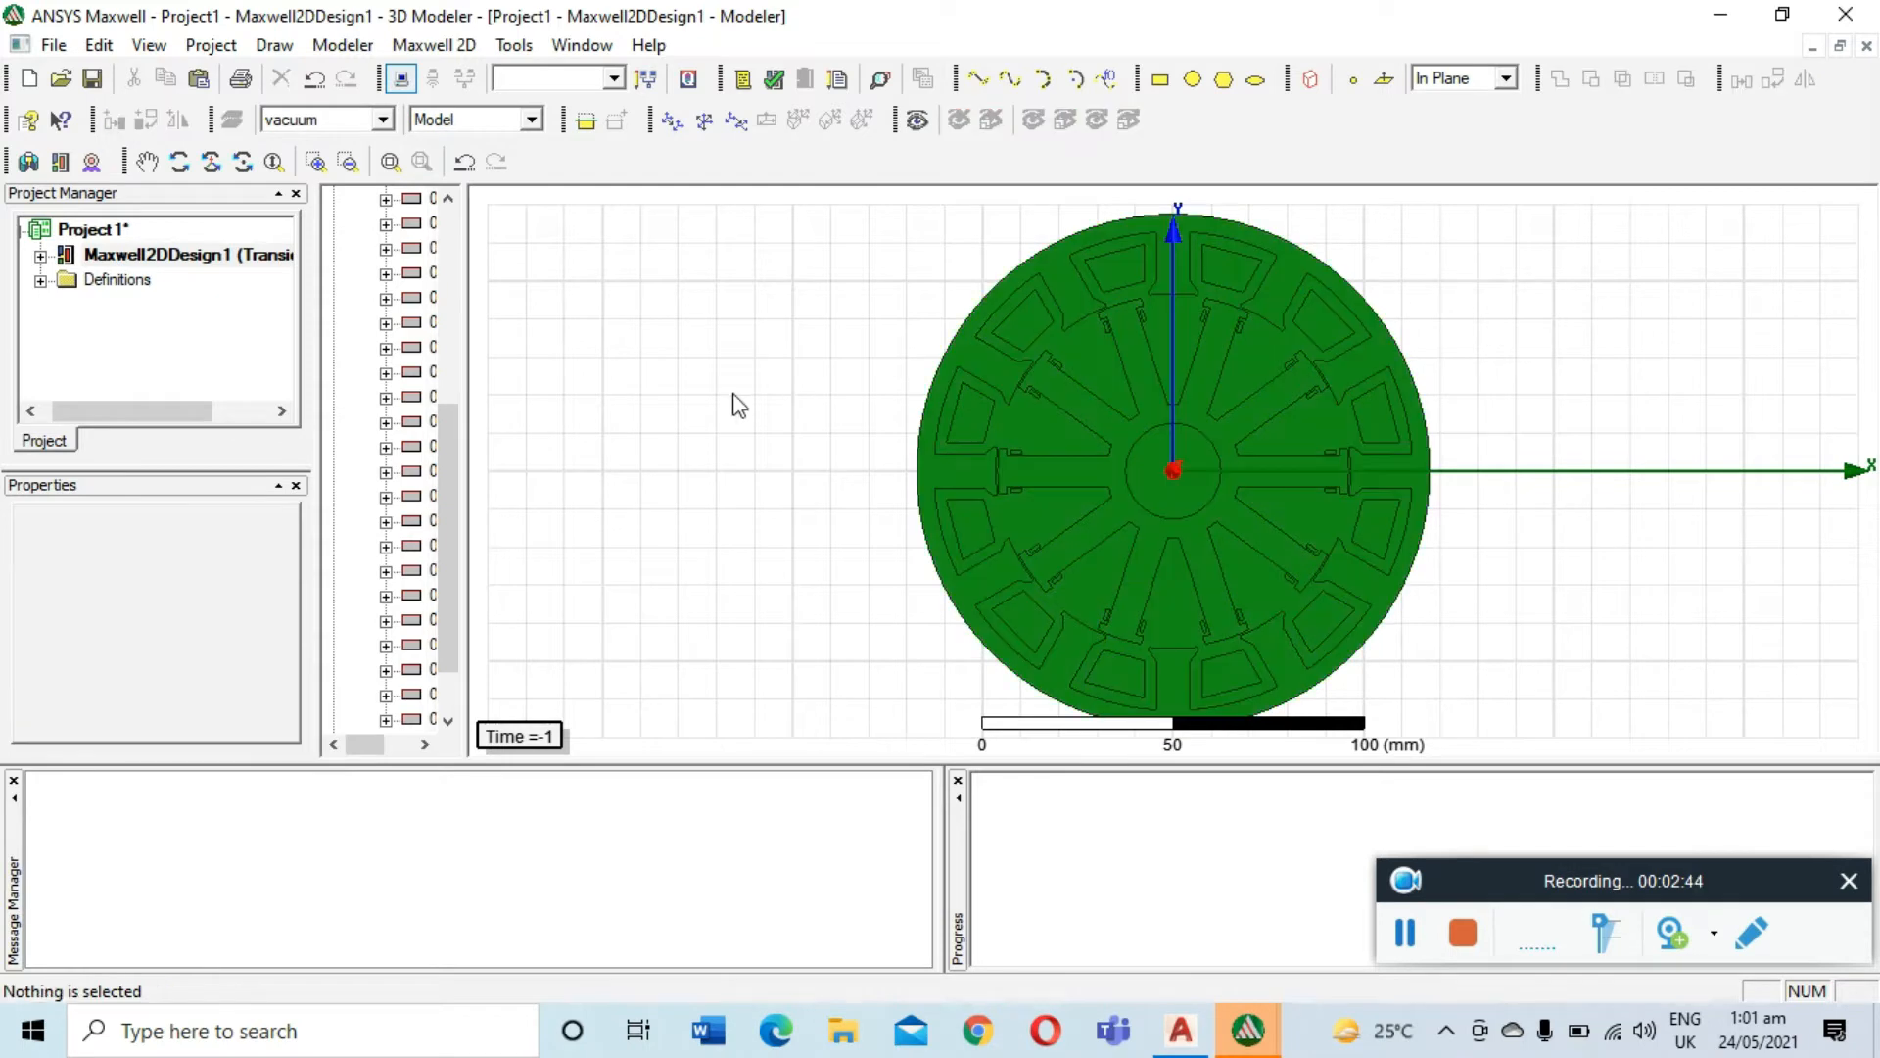
pyautogui.click(928, 384)
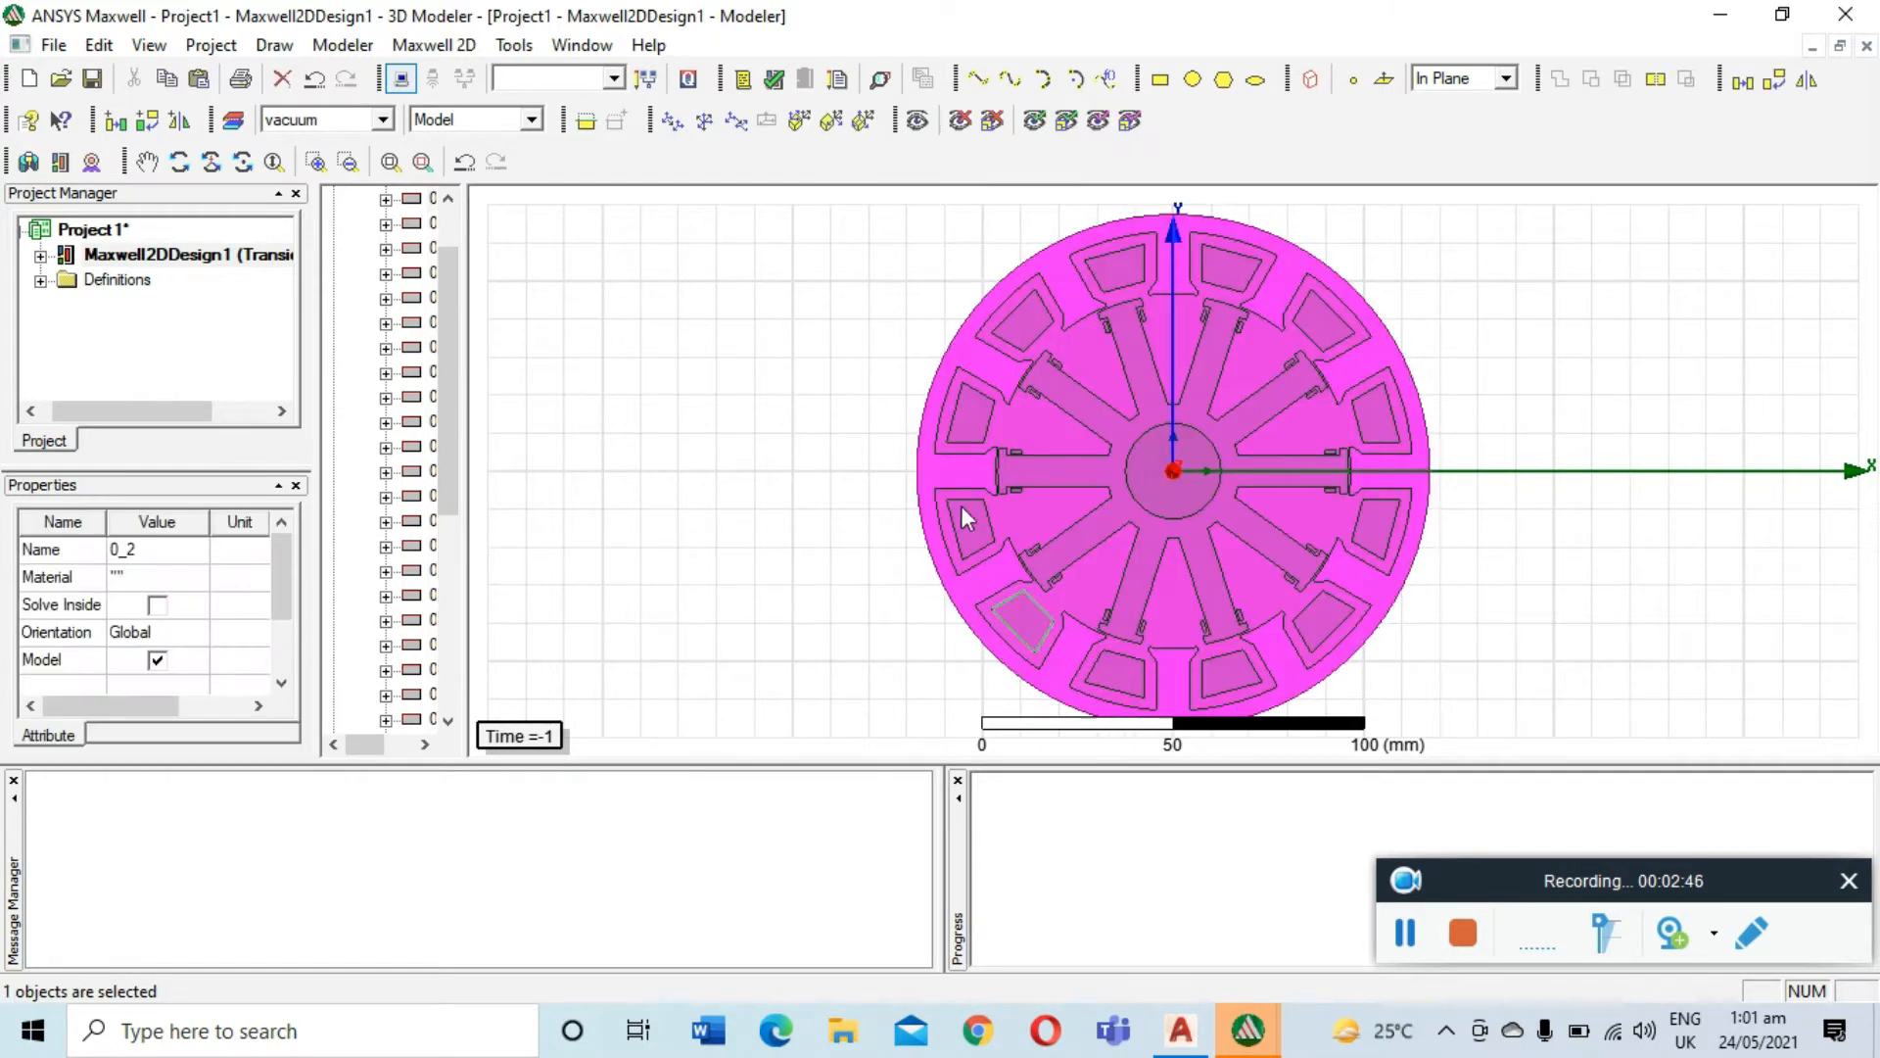
pyautogui.click(192, 550)
pyautogui.press('BackSpace')
pyautogui.press('capslock')
pyautogui.write('S')
pyautogui.press('capslock')
pyautogui.write('tator')
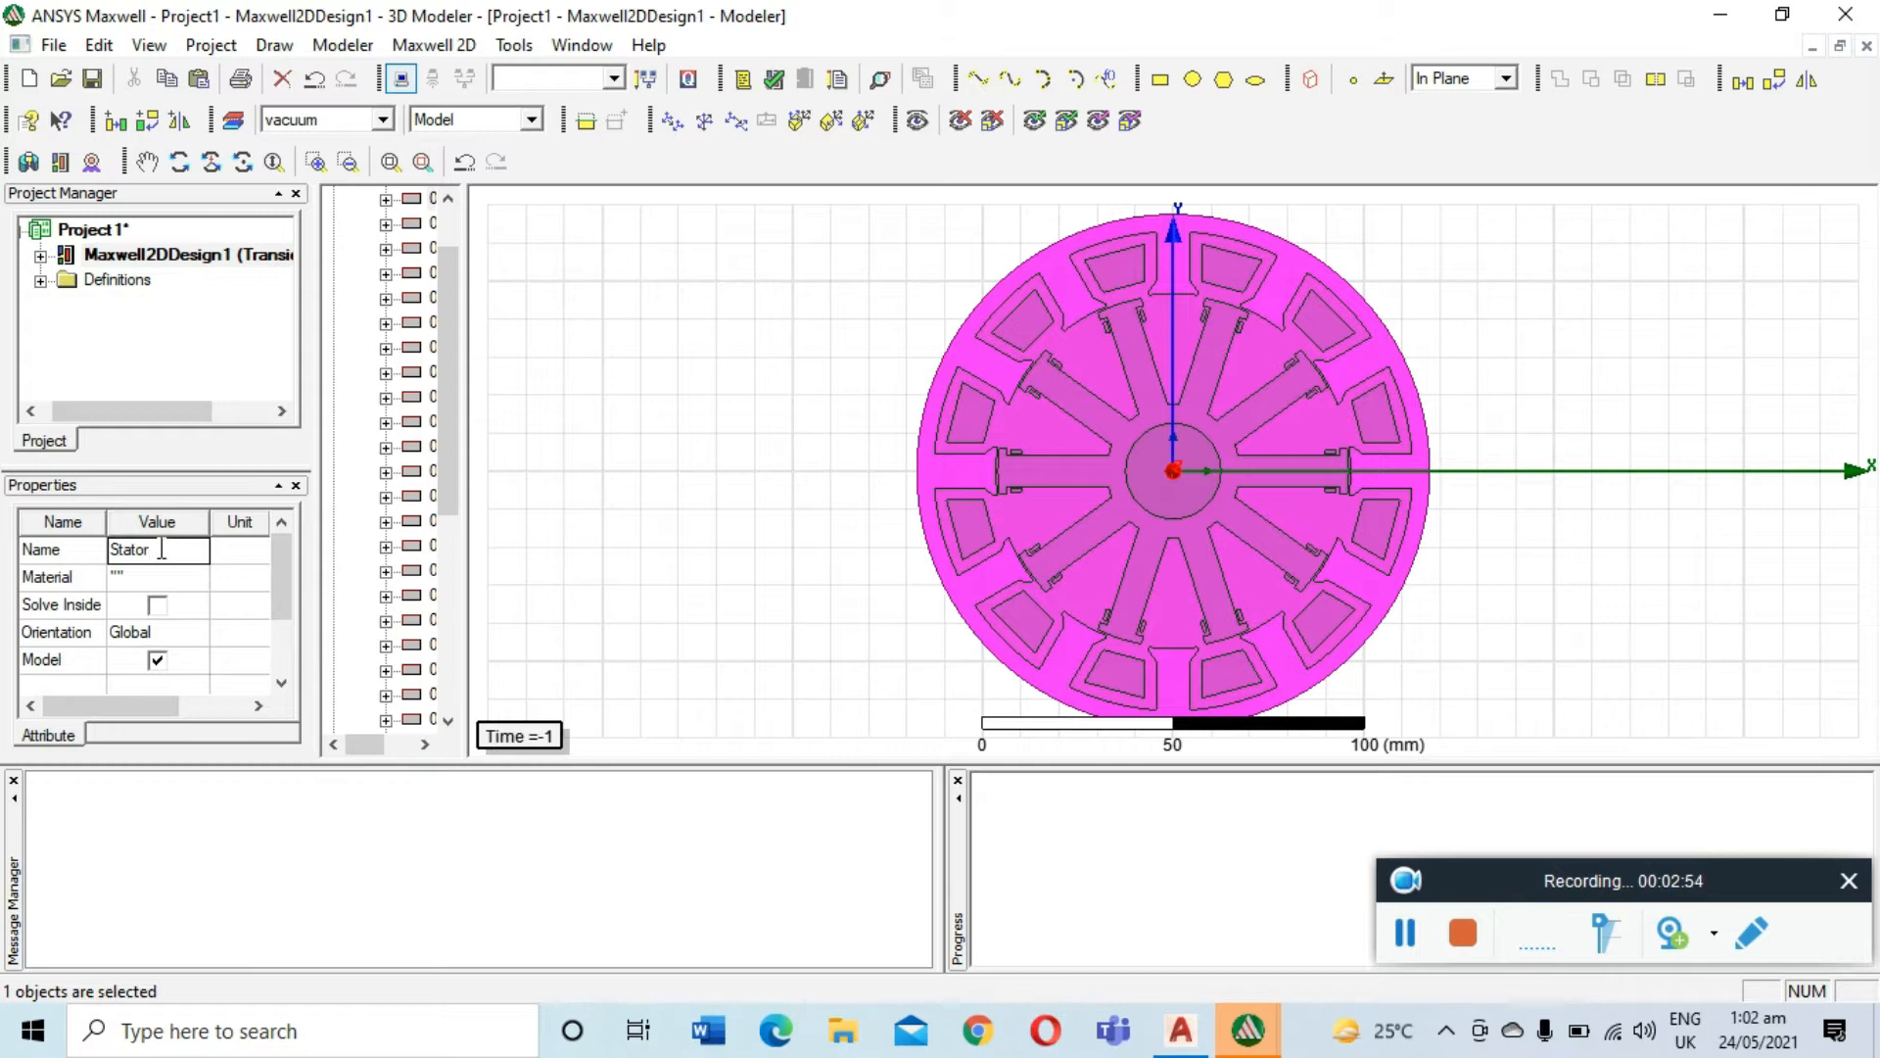
# Assign the steel_1008 material from the library to the Stator
pyautogui.click(160, 585)
pyautogui.click(156, 575)
pyautogui.click(173, 592)
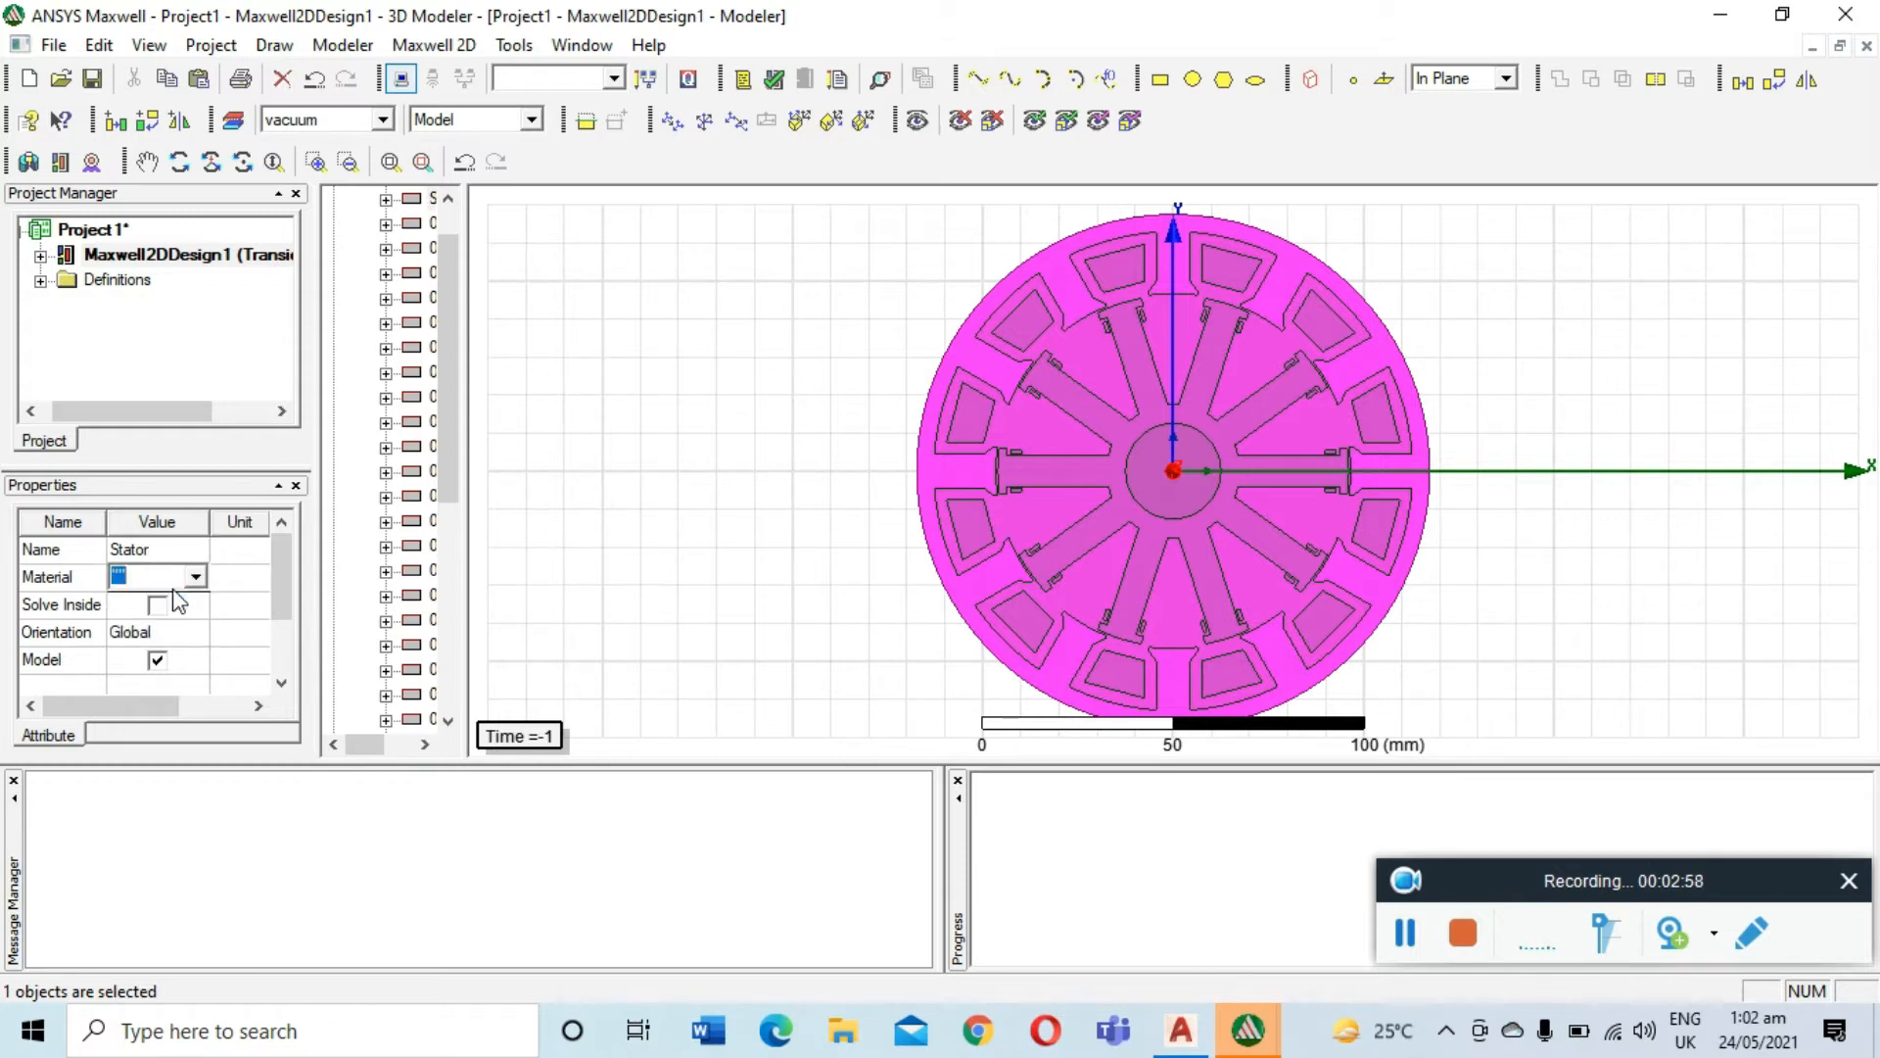
pyautogui.click(160, 578)
pyautogui.click(155, 607)
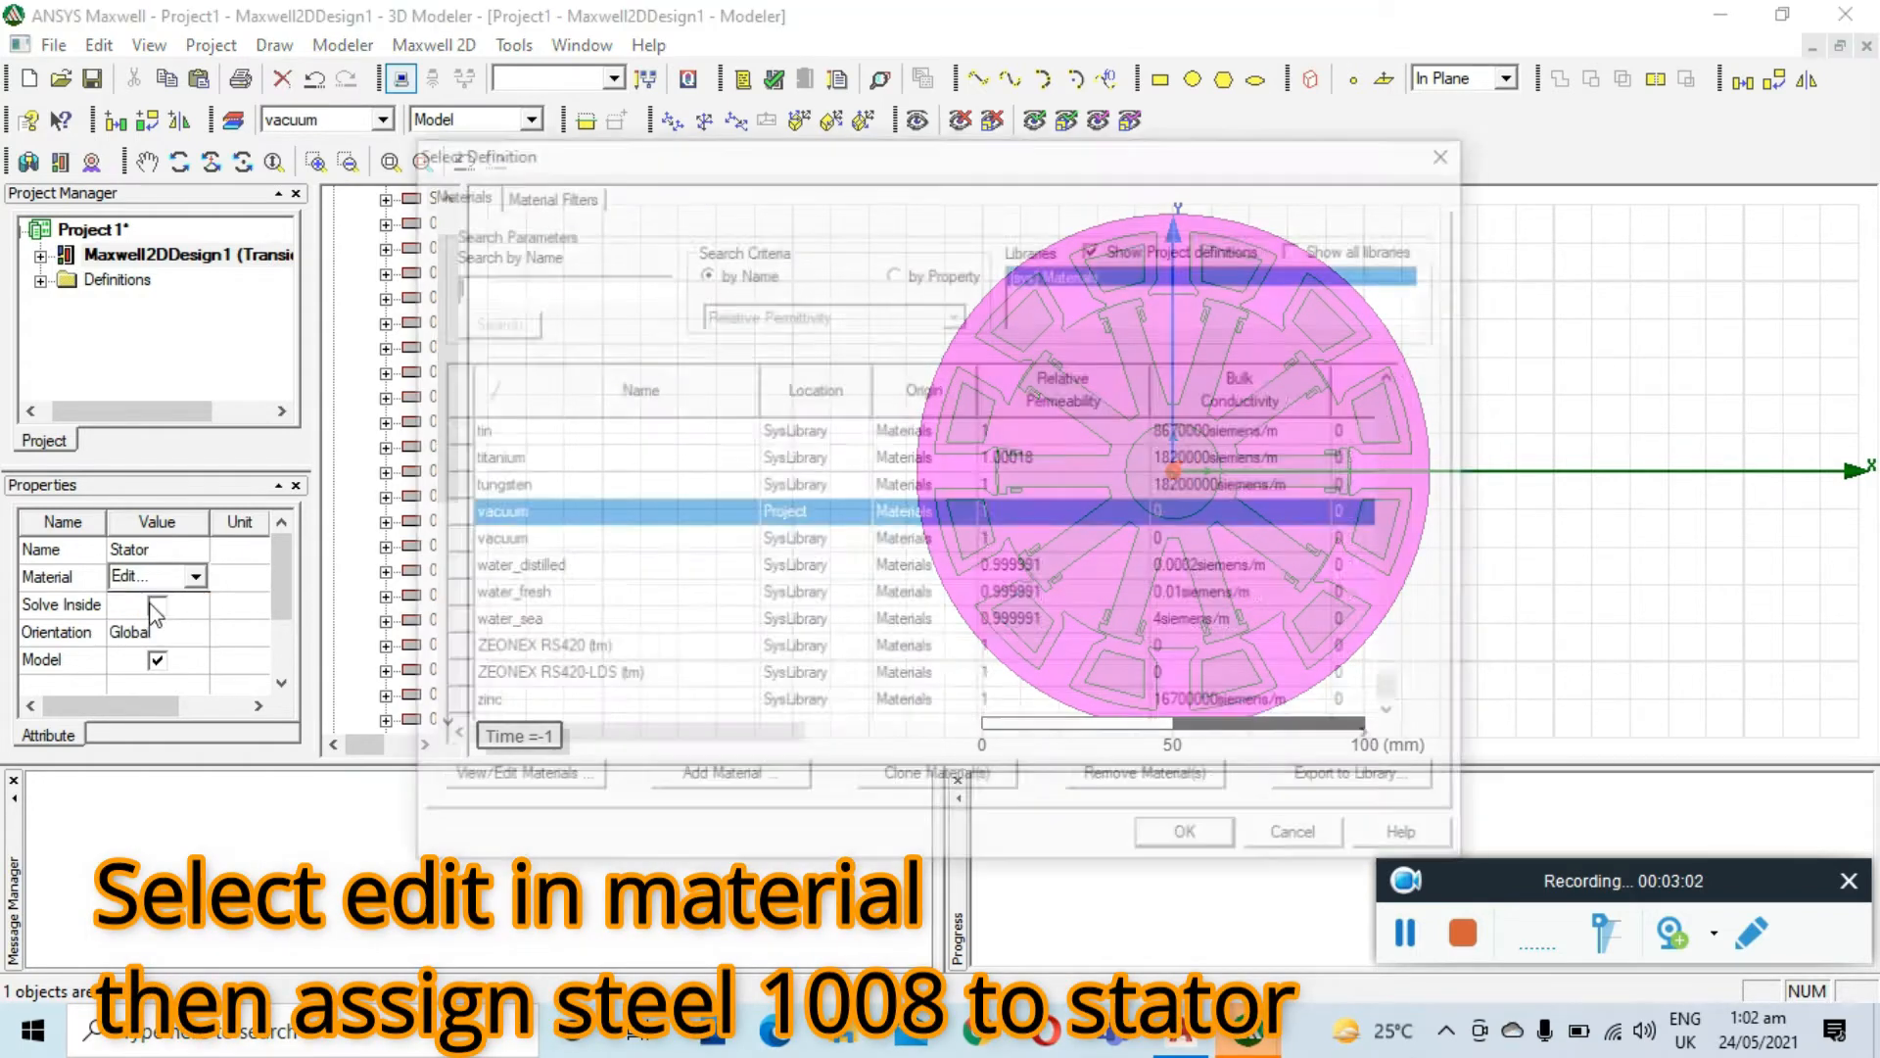
pyautogui.write('stee')
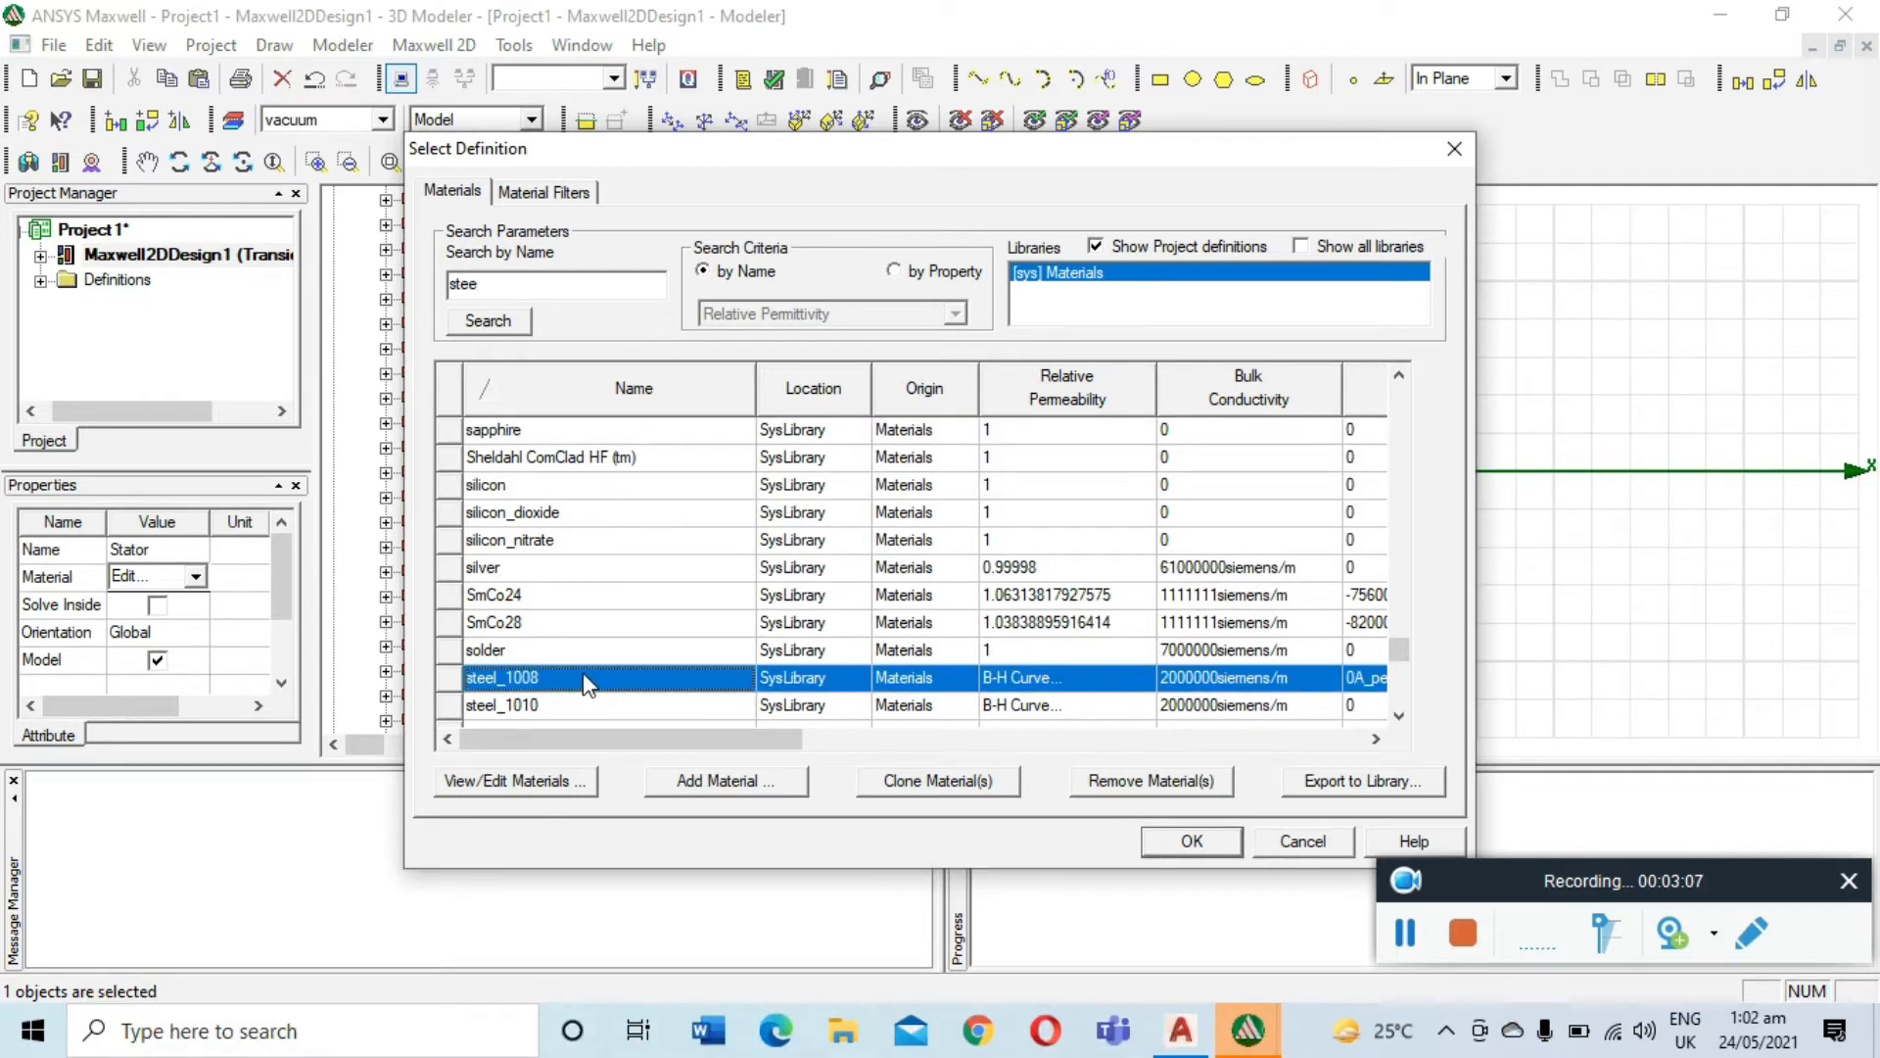
pyautogui.click(1190, 840)
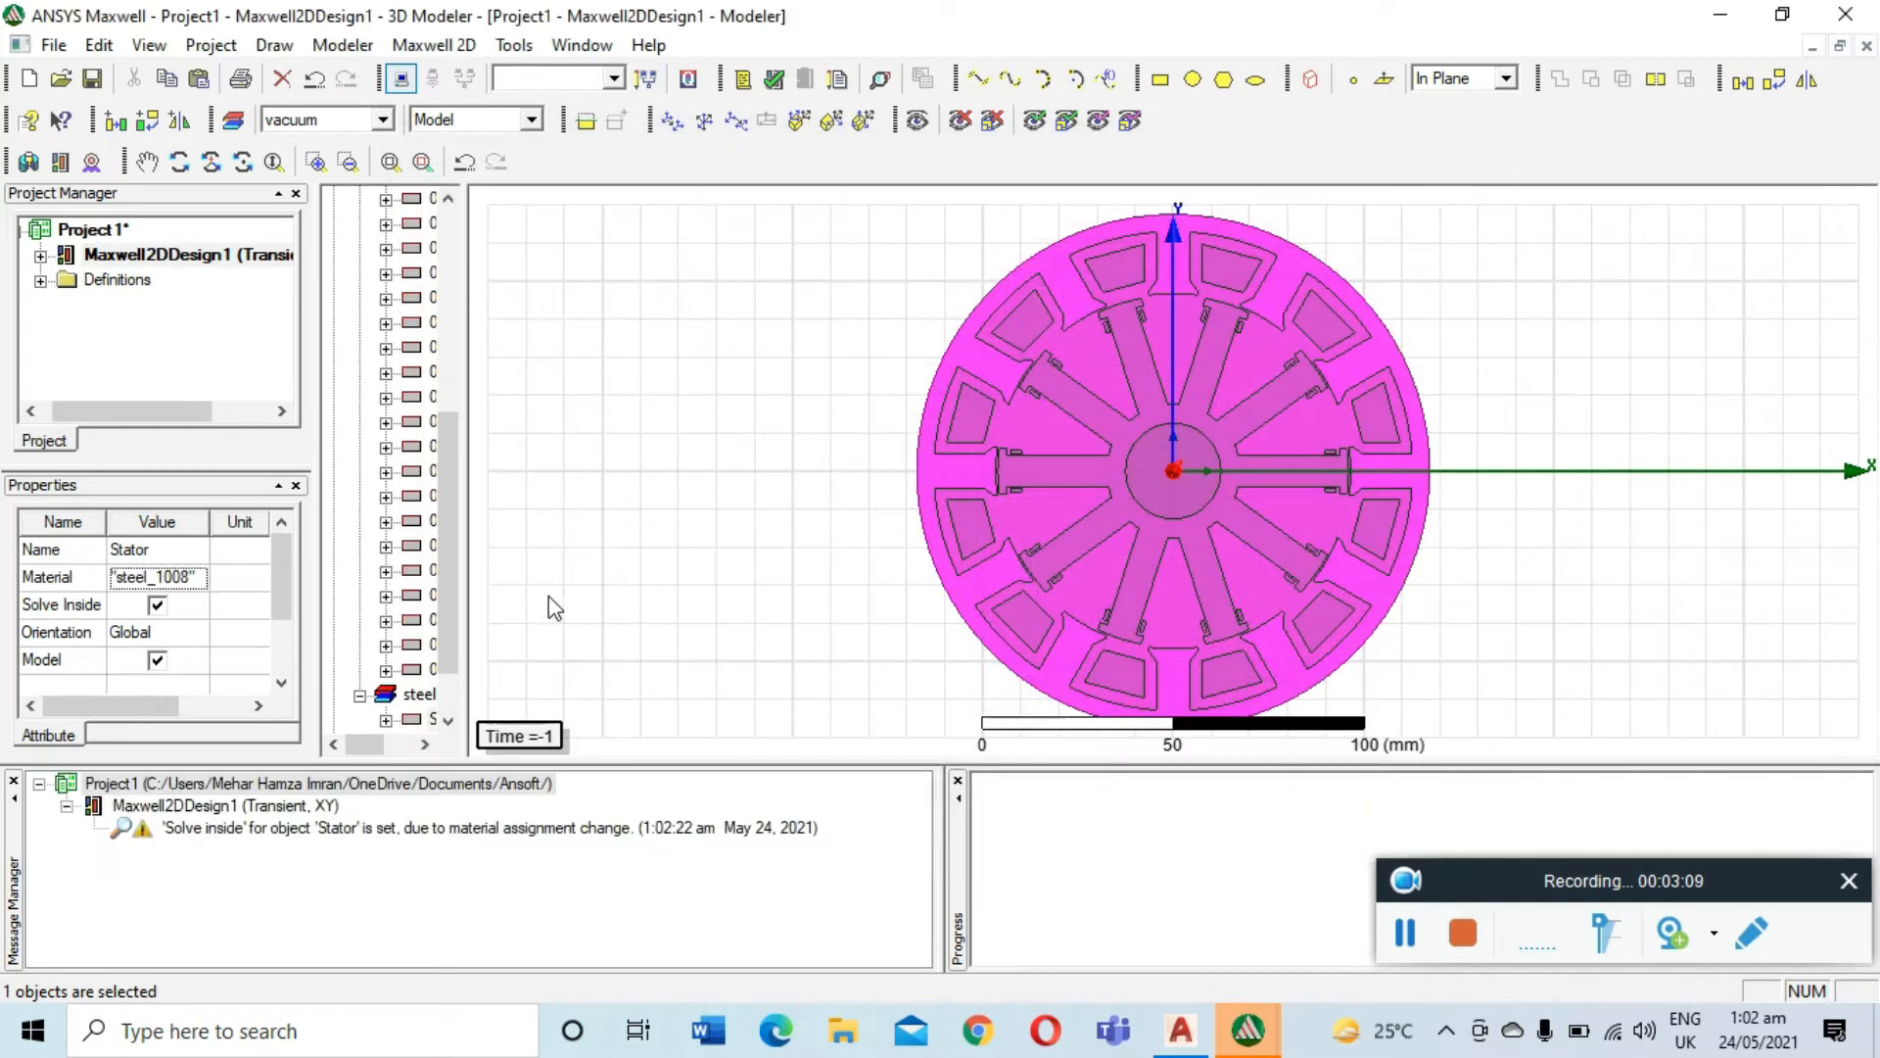
# Set the Stator's color to red and deselect it
pyautogui.scroll(-1, 149, 613)
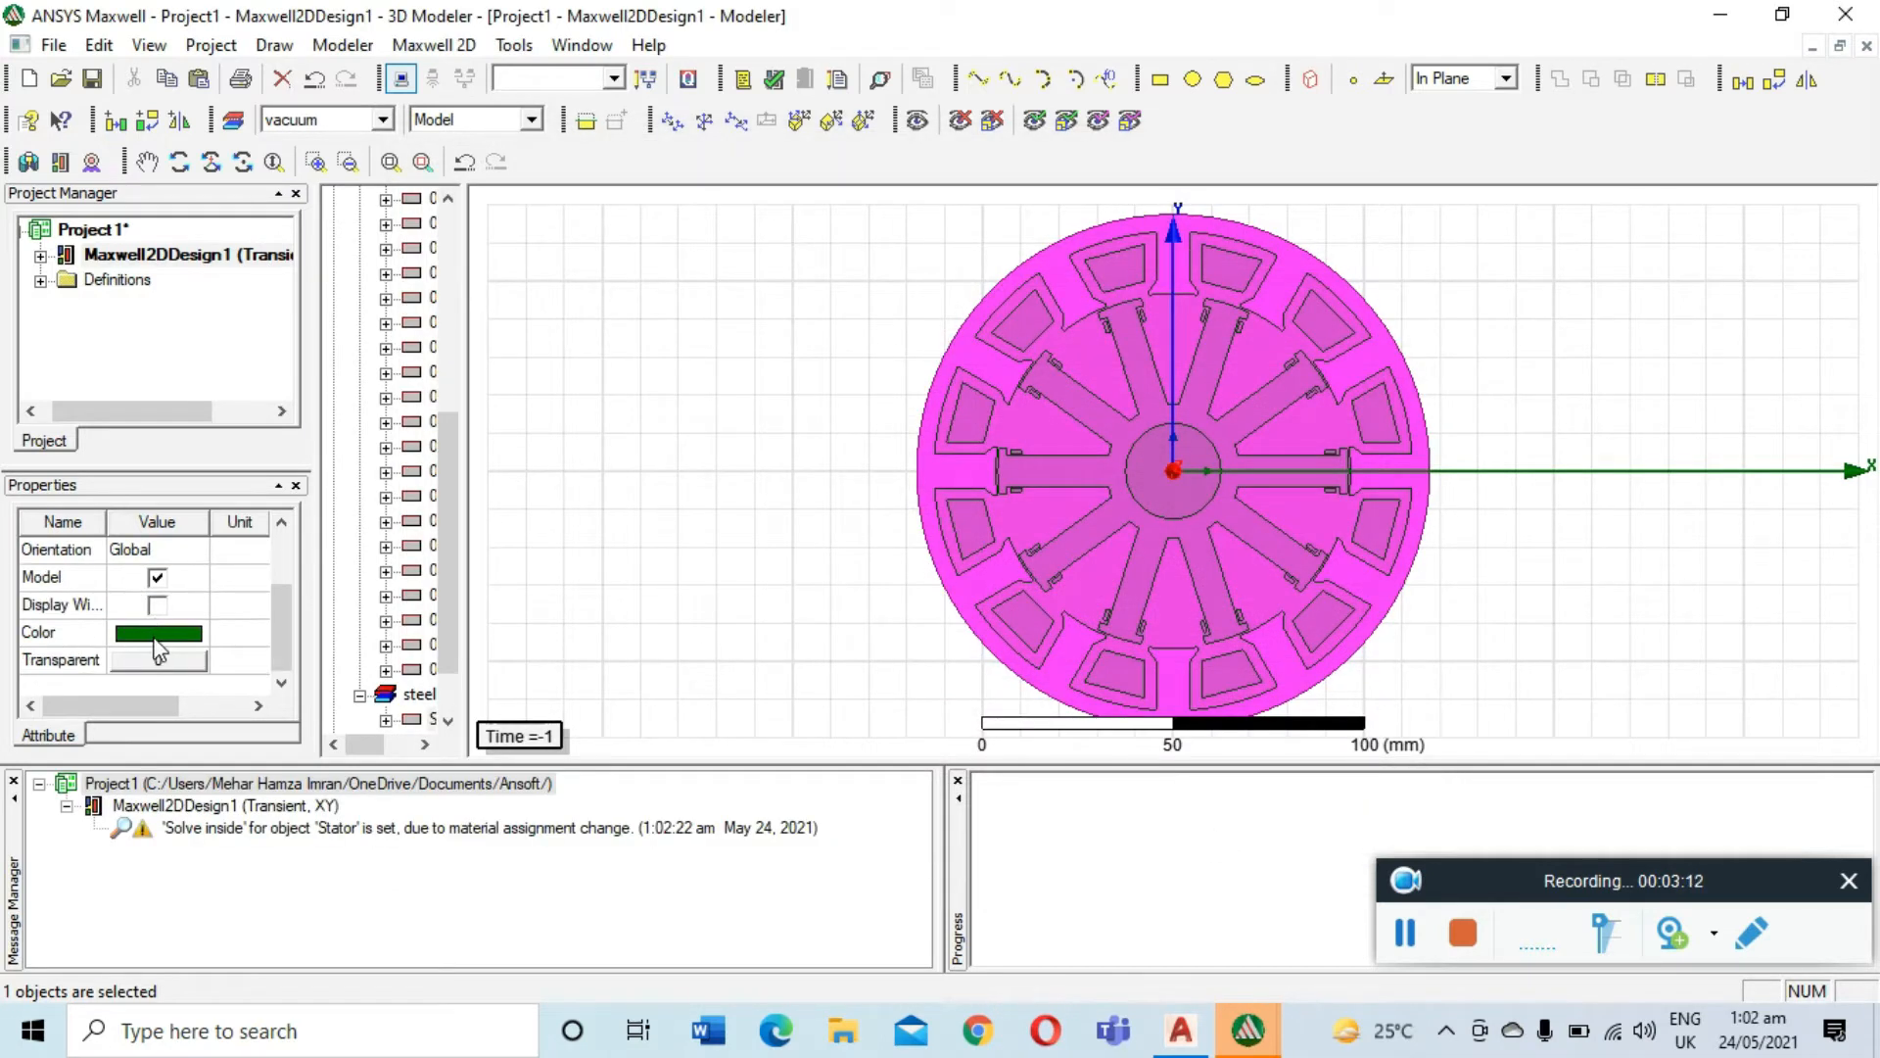
pyautogui.click(155, 634)
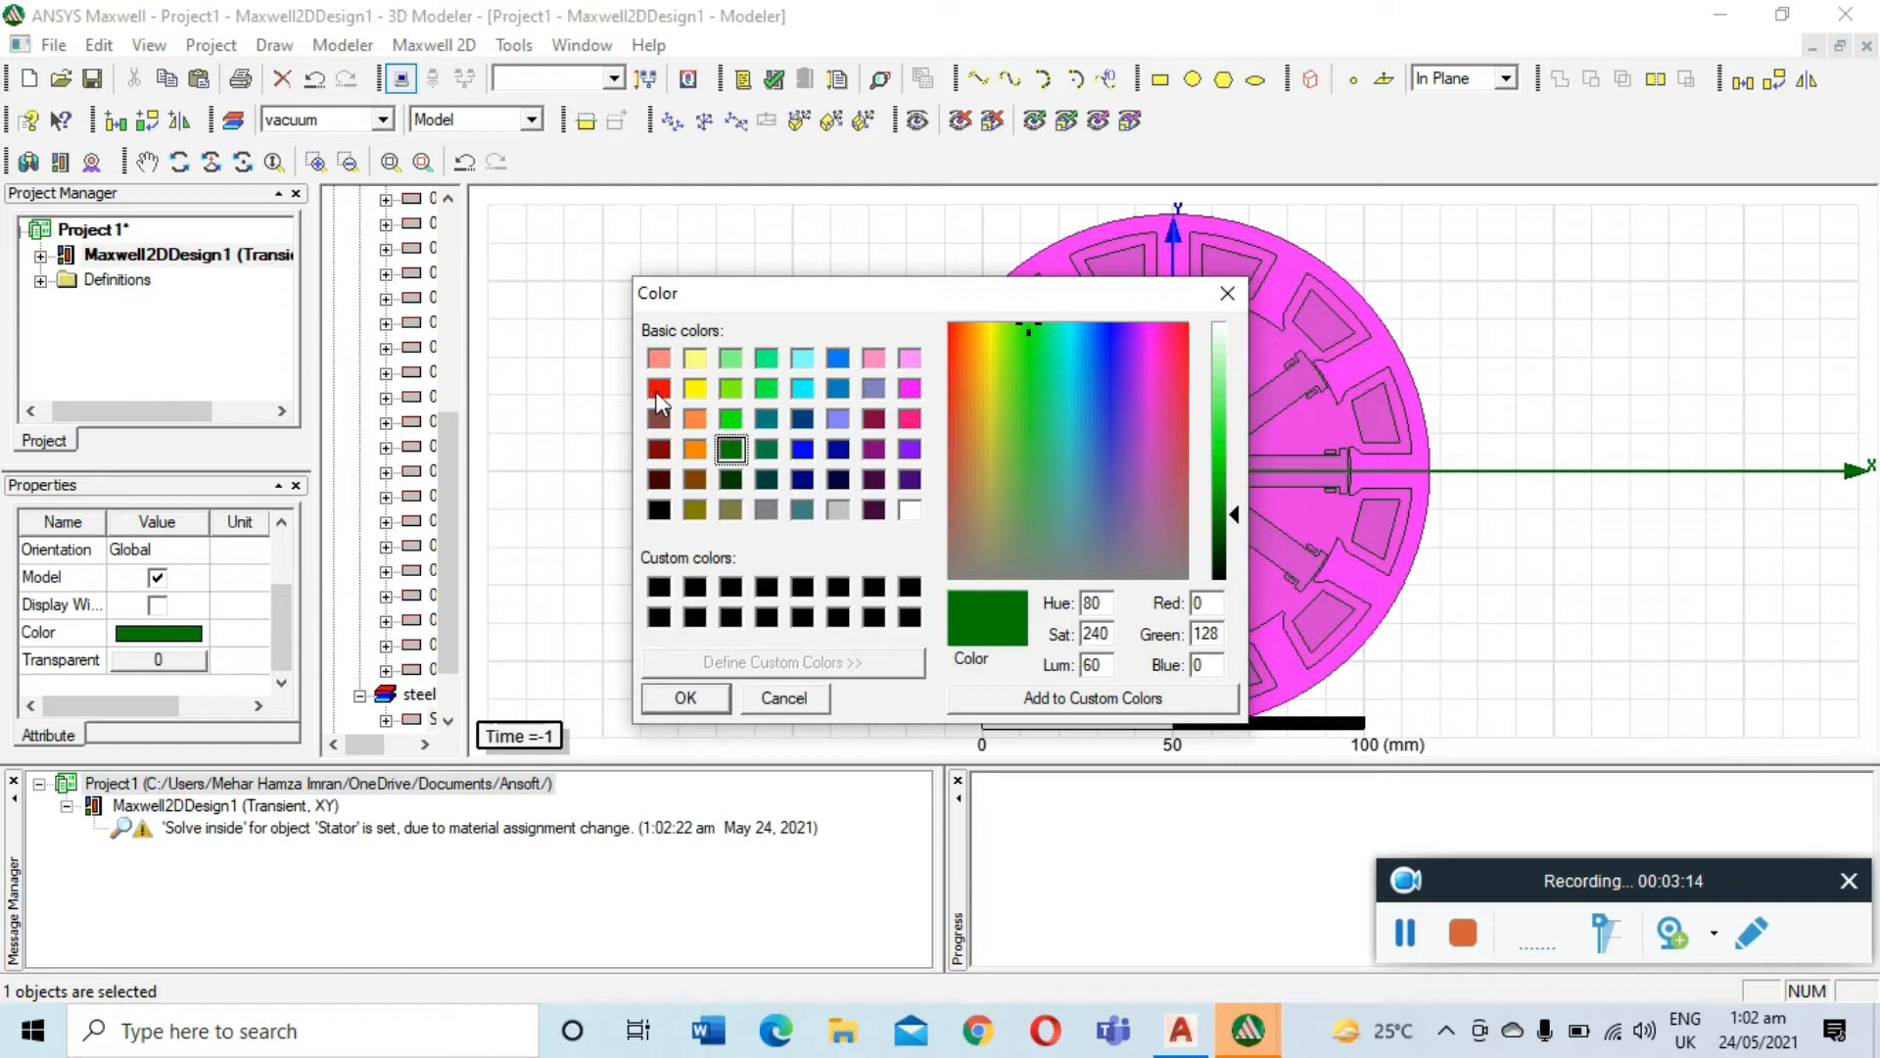
pyautogui.click(656, 389)
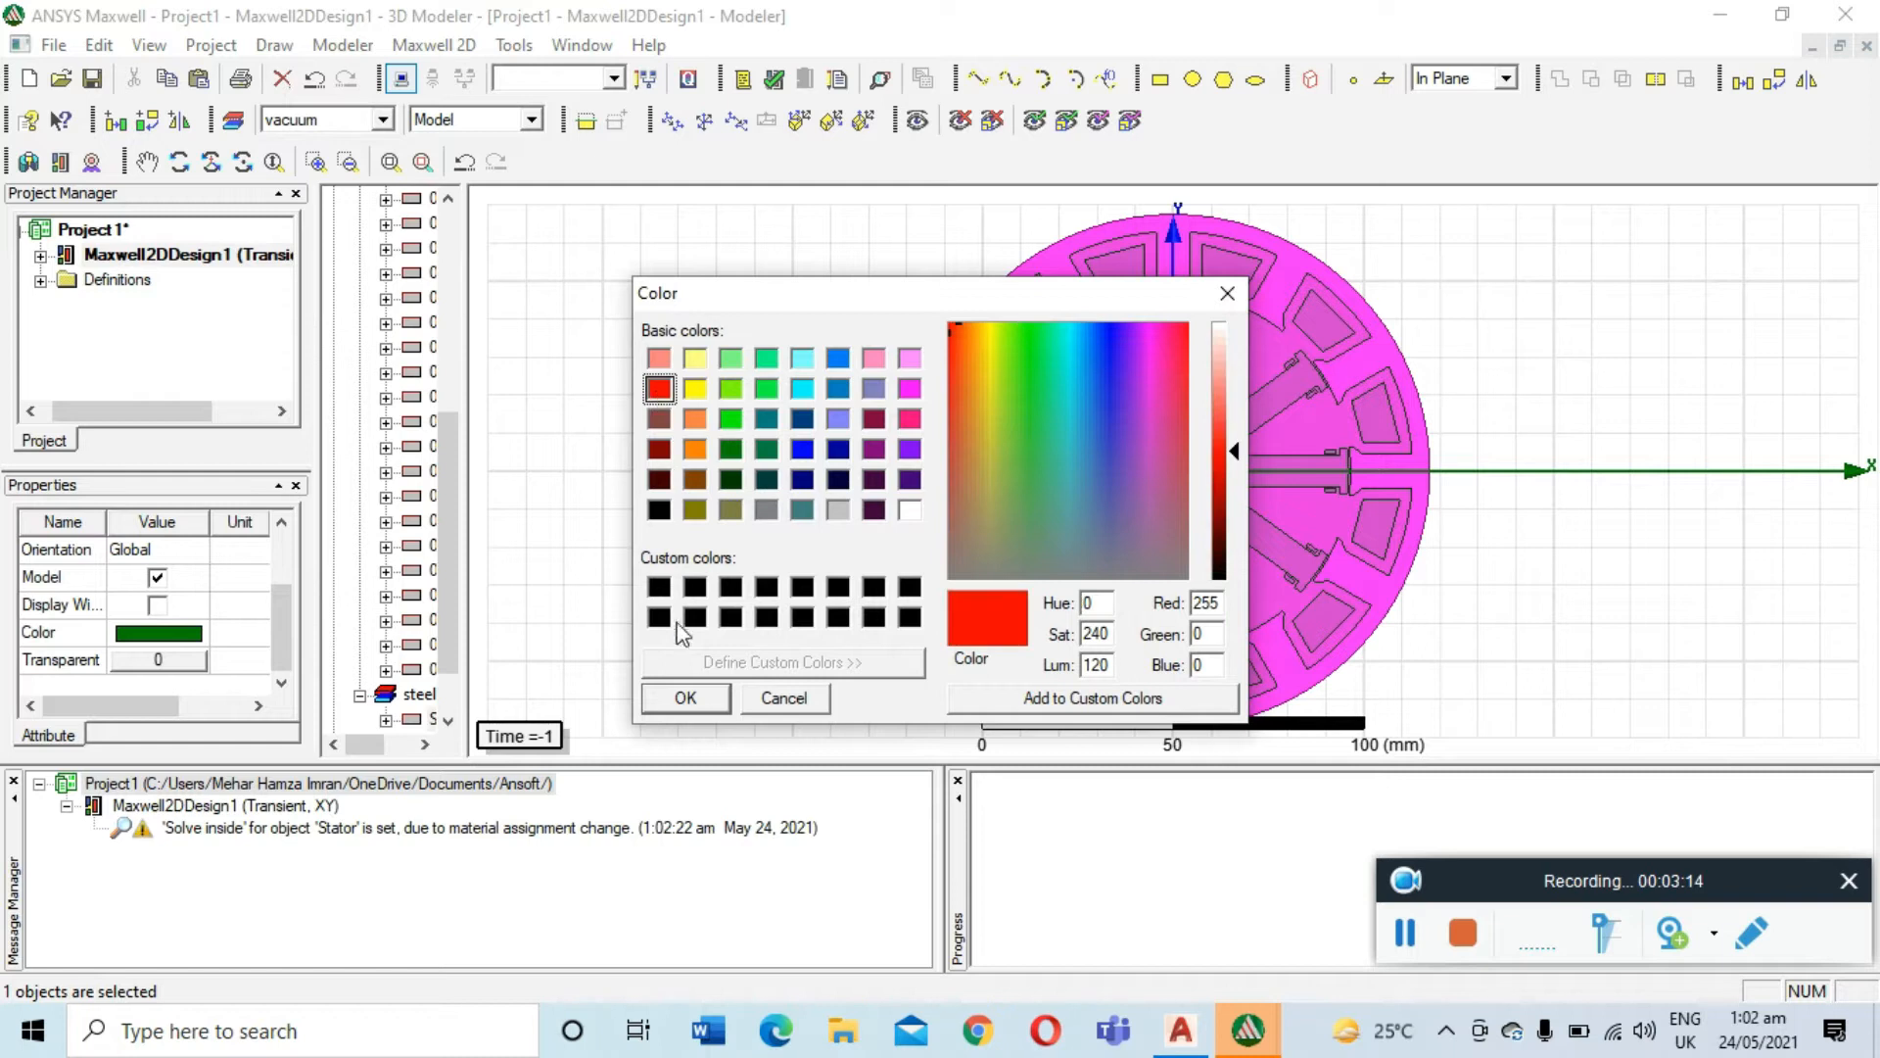
pyautogui.click(718, 699)
pyautogui.click(747, 454)
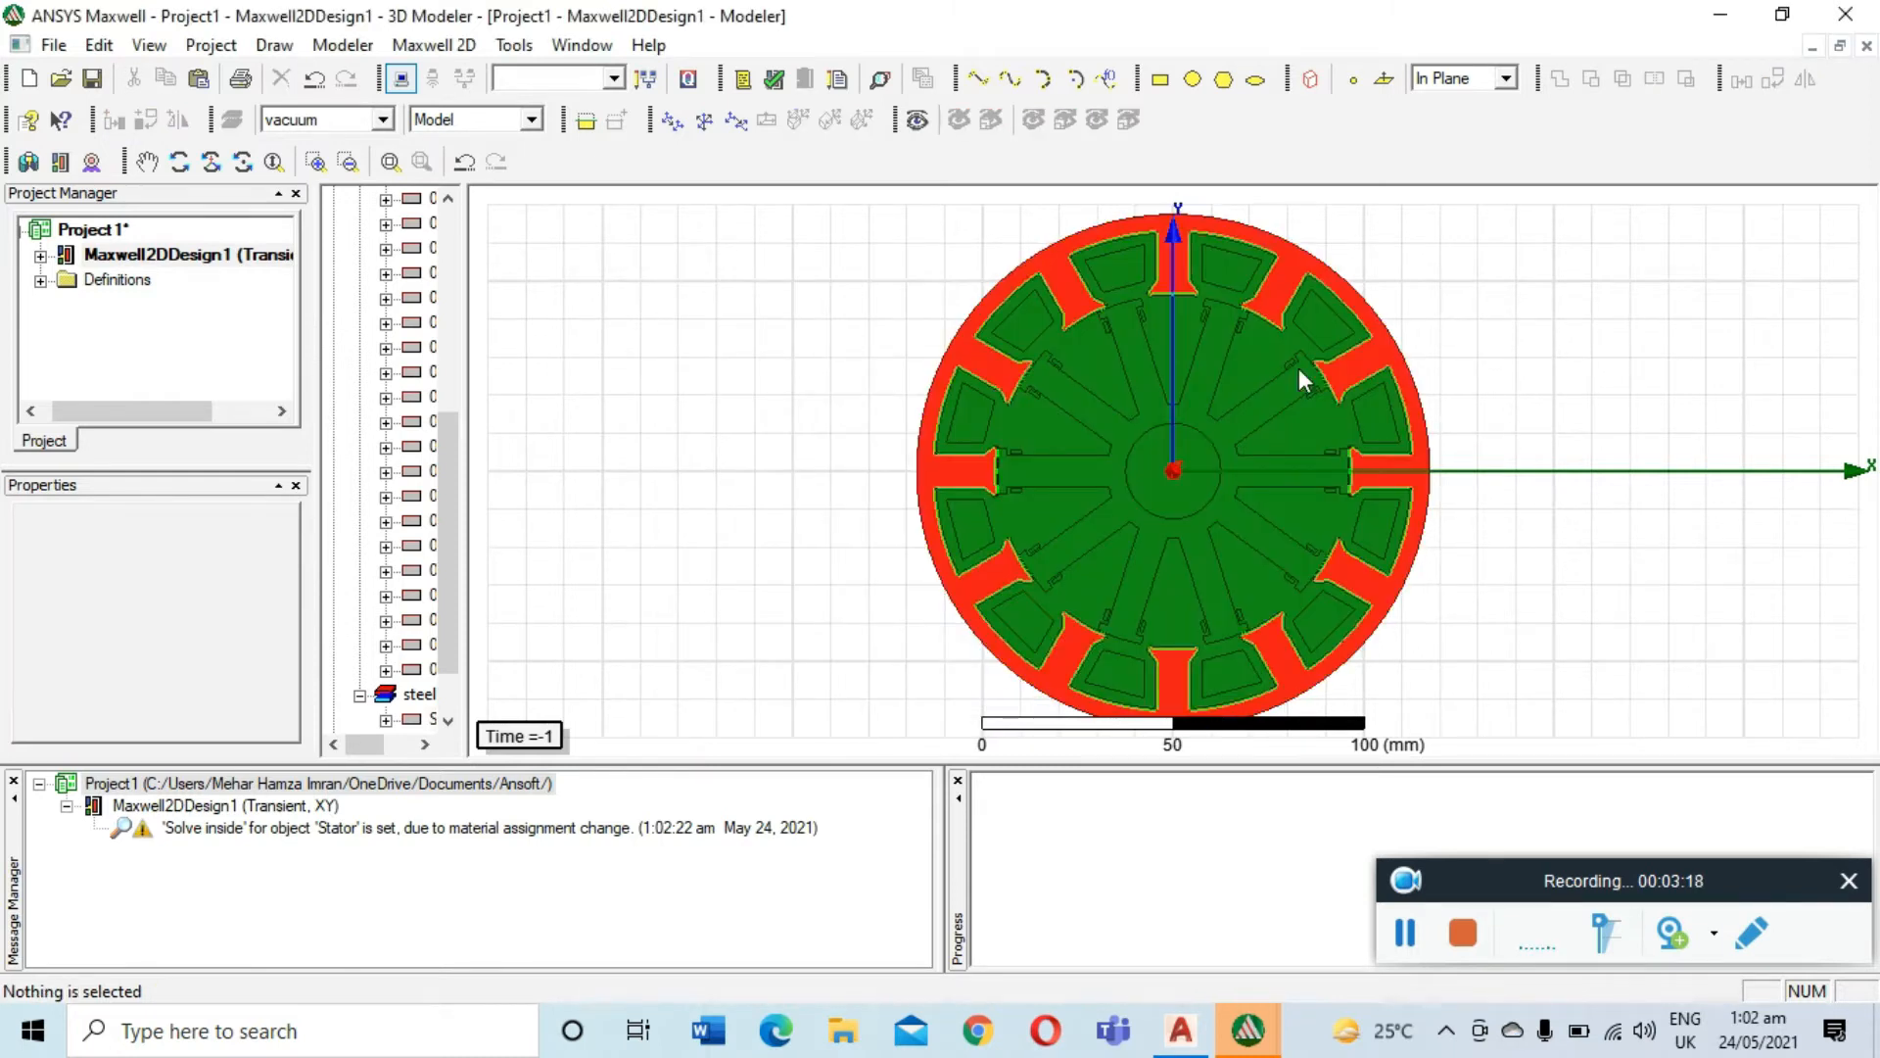
pyautogui.click(1412, 923)
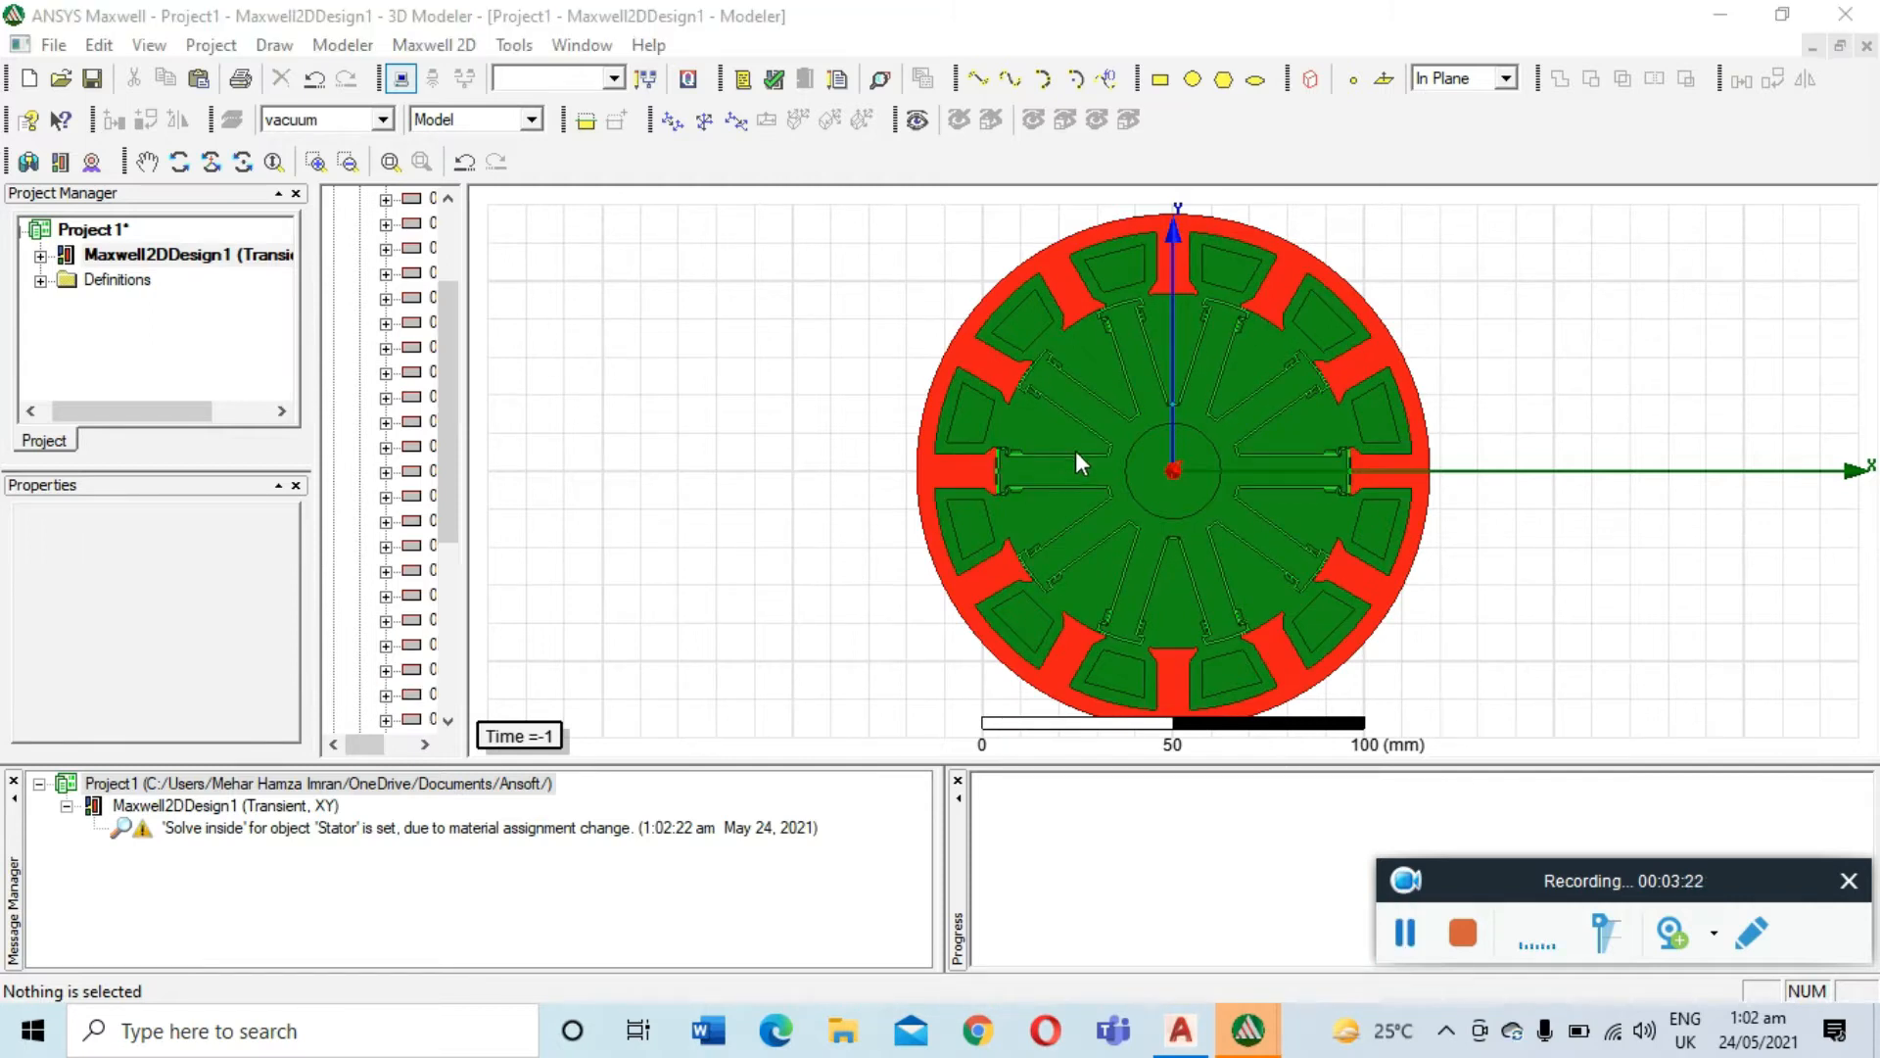
# Rename the inner ten-pole part of the machine as Rotor
pyautogui.click(1106, 456)
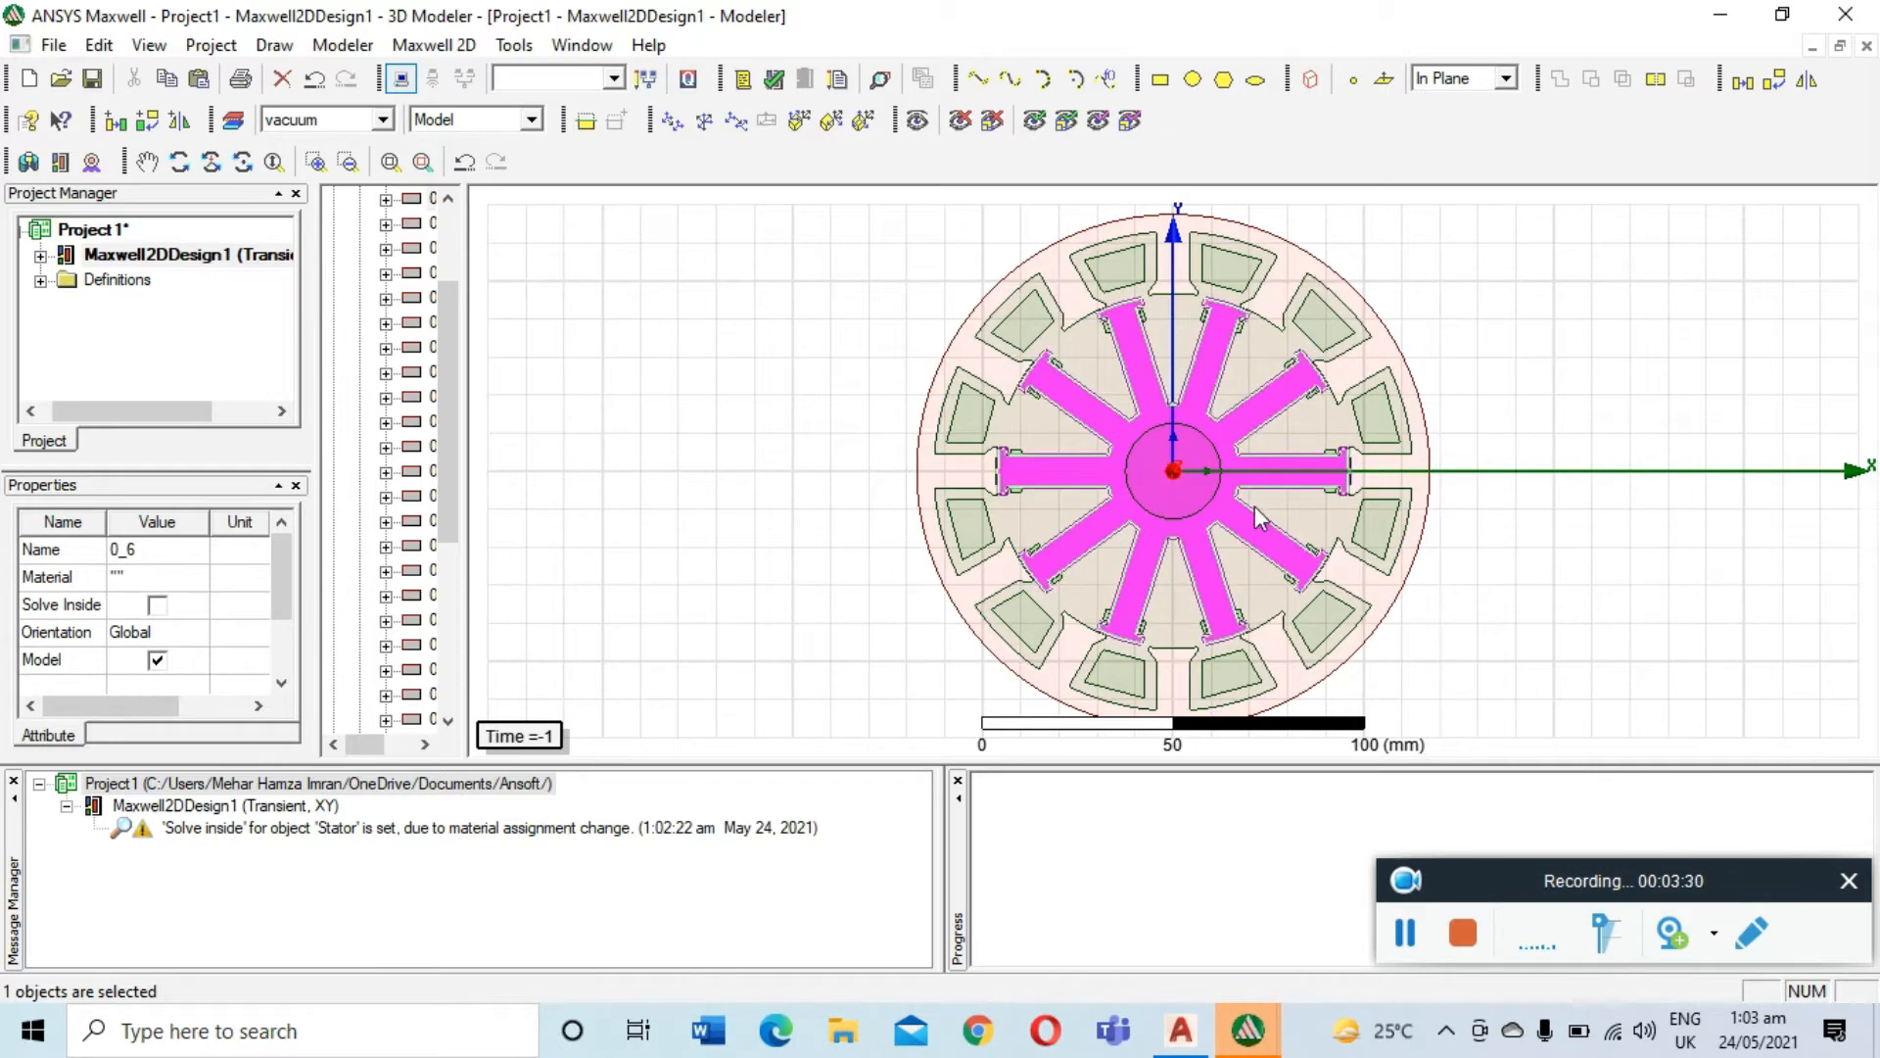
pyautogui.click(161, 549)
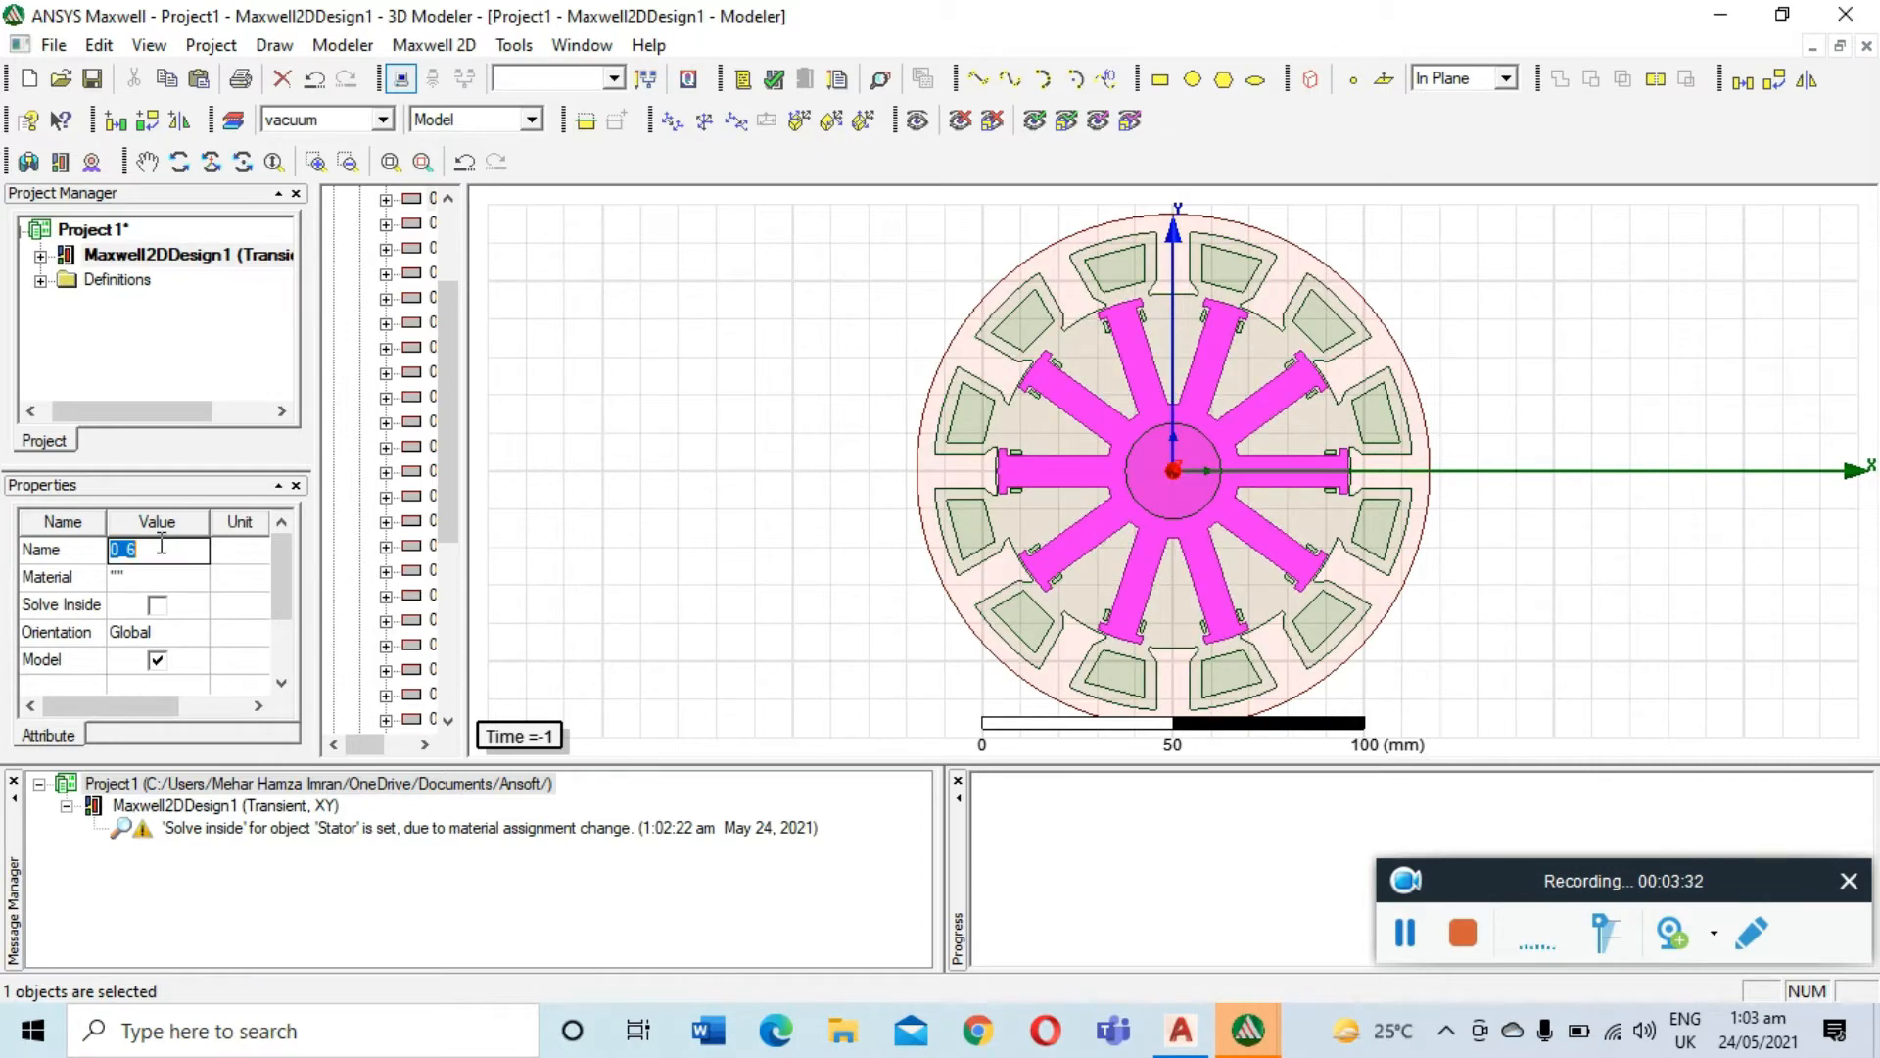
pyautogui.press('BackSpace')
pyautogui.press('capslock')
pyautogui.write('R')
pyautogui.press('capslock')
# Assign the steel_1008 material to the Rotor
pyautogui.click(157, 578)
pyautogui.click(152, 637)
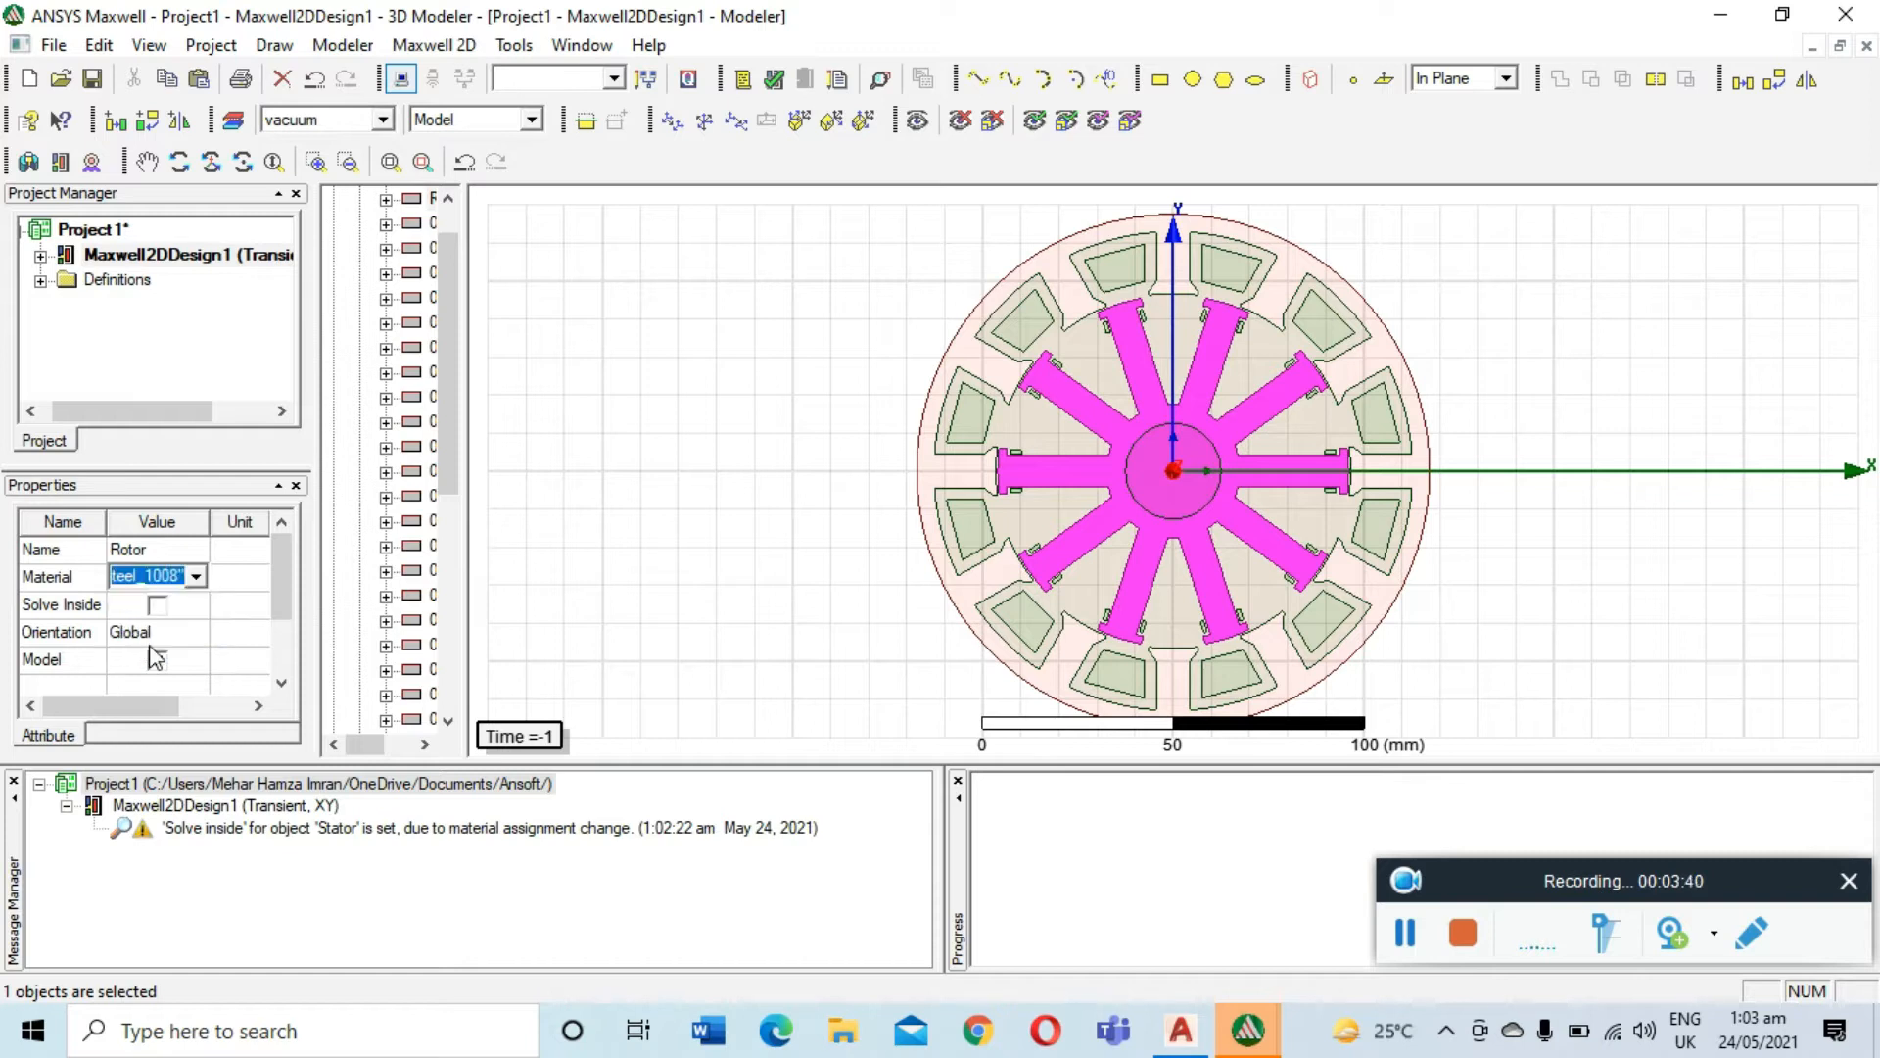
pyautogui.scroll(-1, 147, 607)
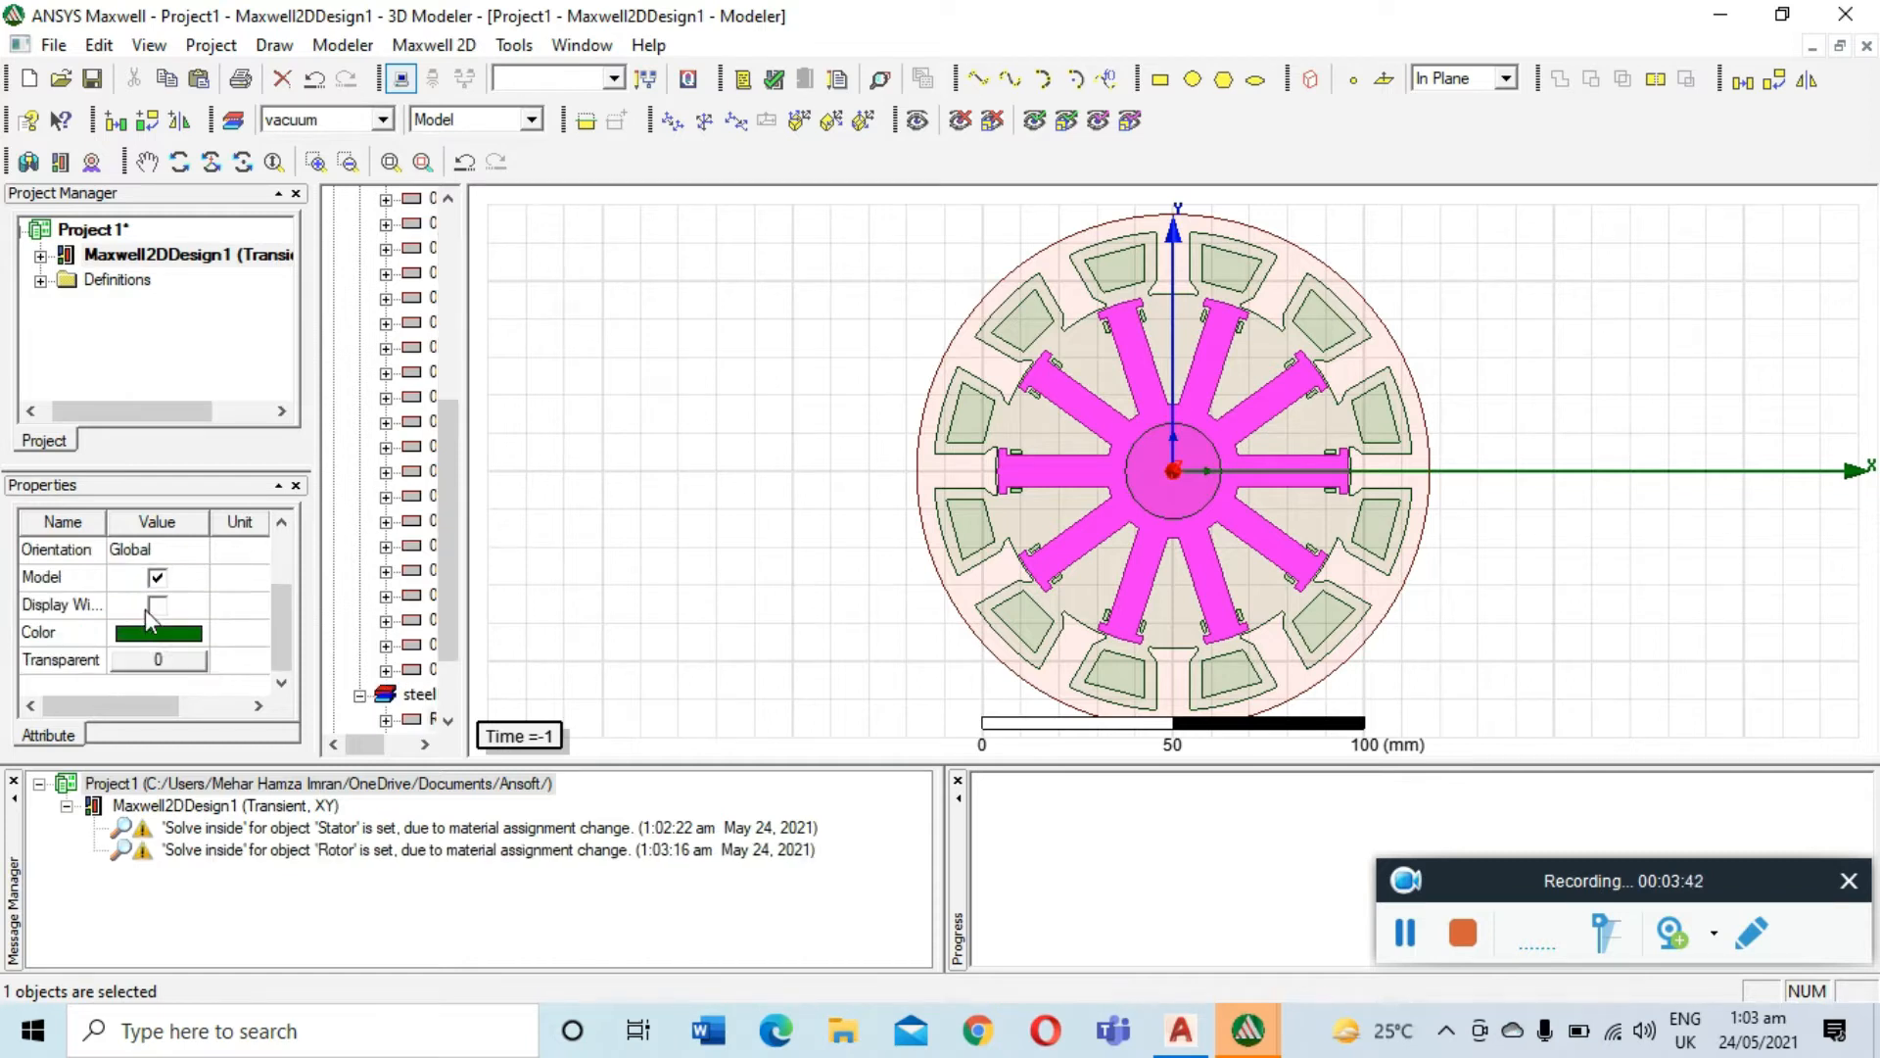
# Set the Rotor's color to red and clear the selection
pyautogui.click(157, 633)
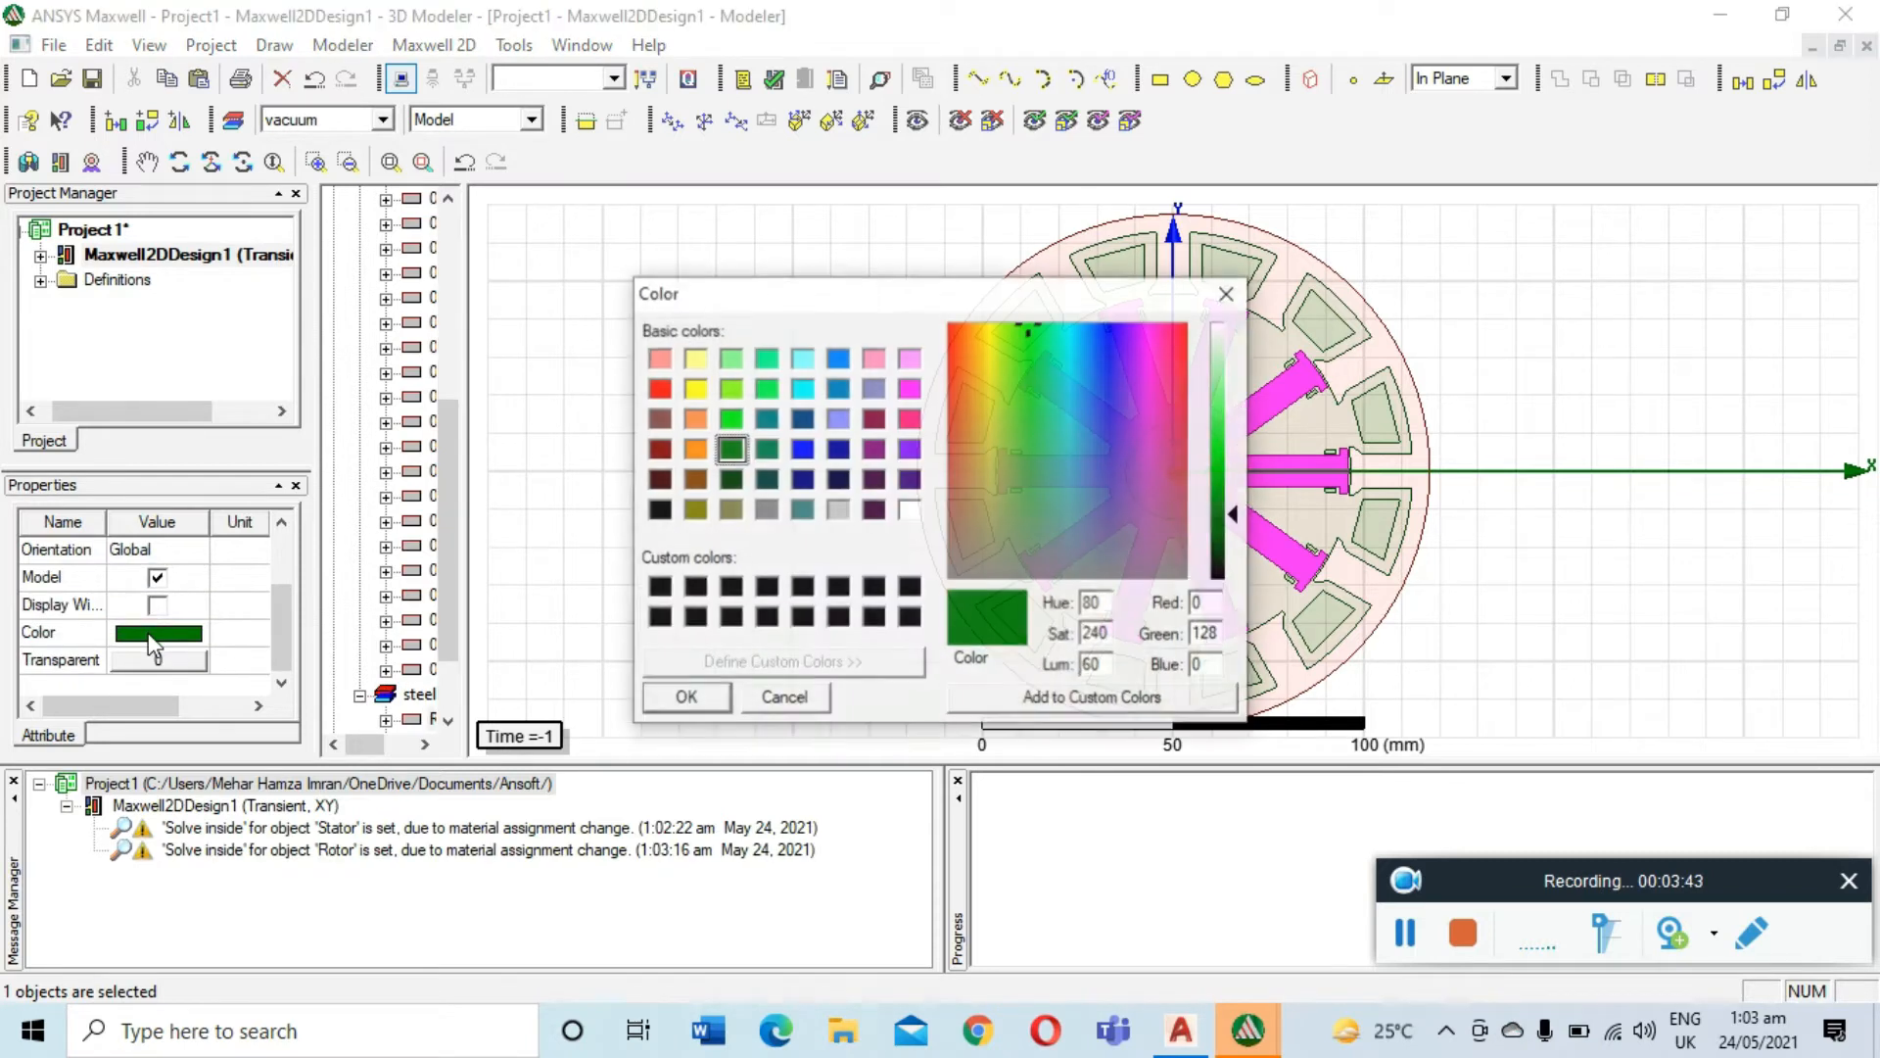
pyautogui.click(659, 388)
pyautogui.click(709, 697)
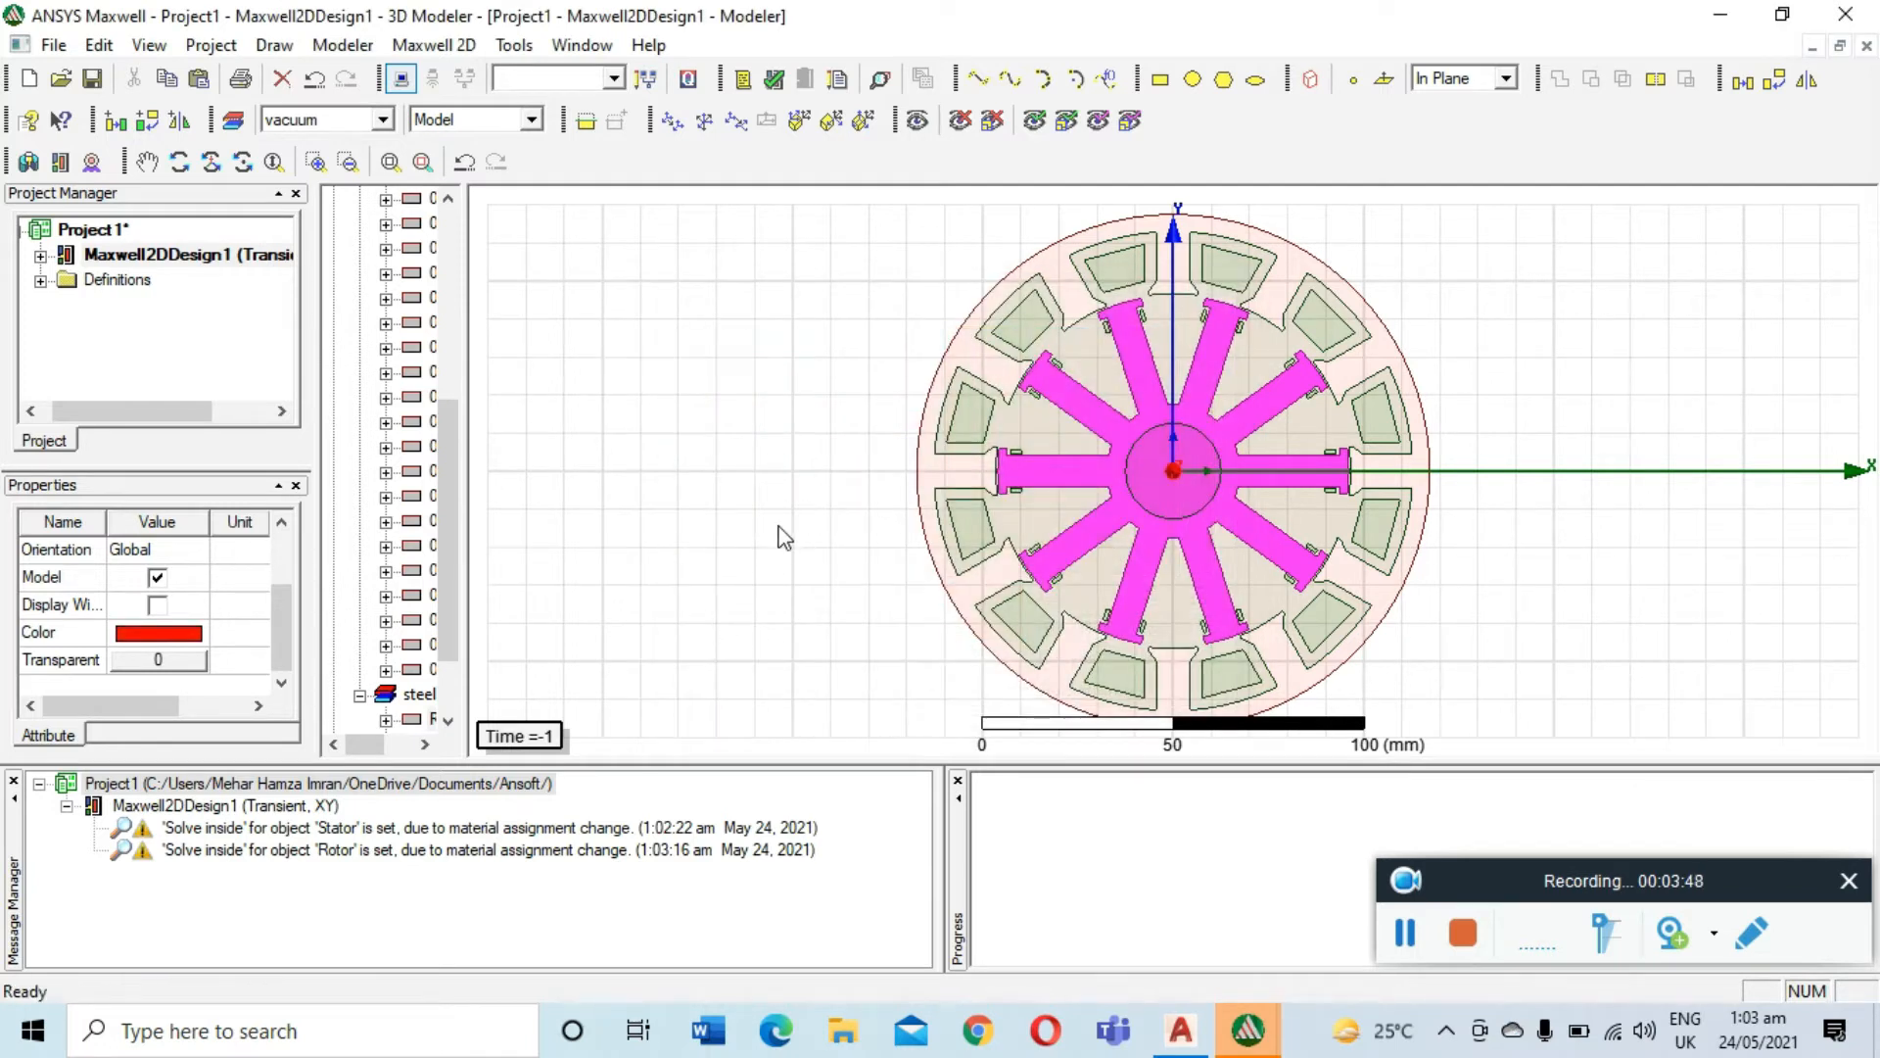
pyautogui.scroll(1, 182, 609)
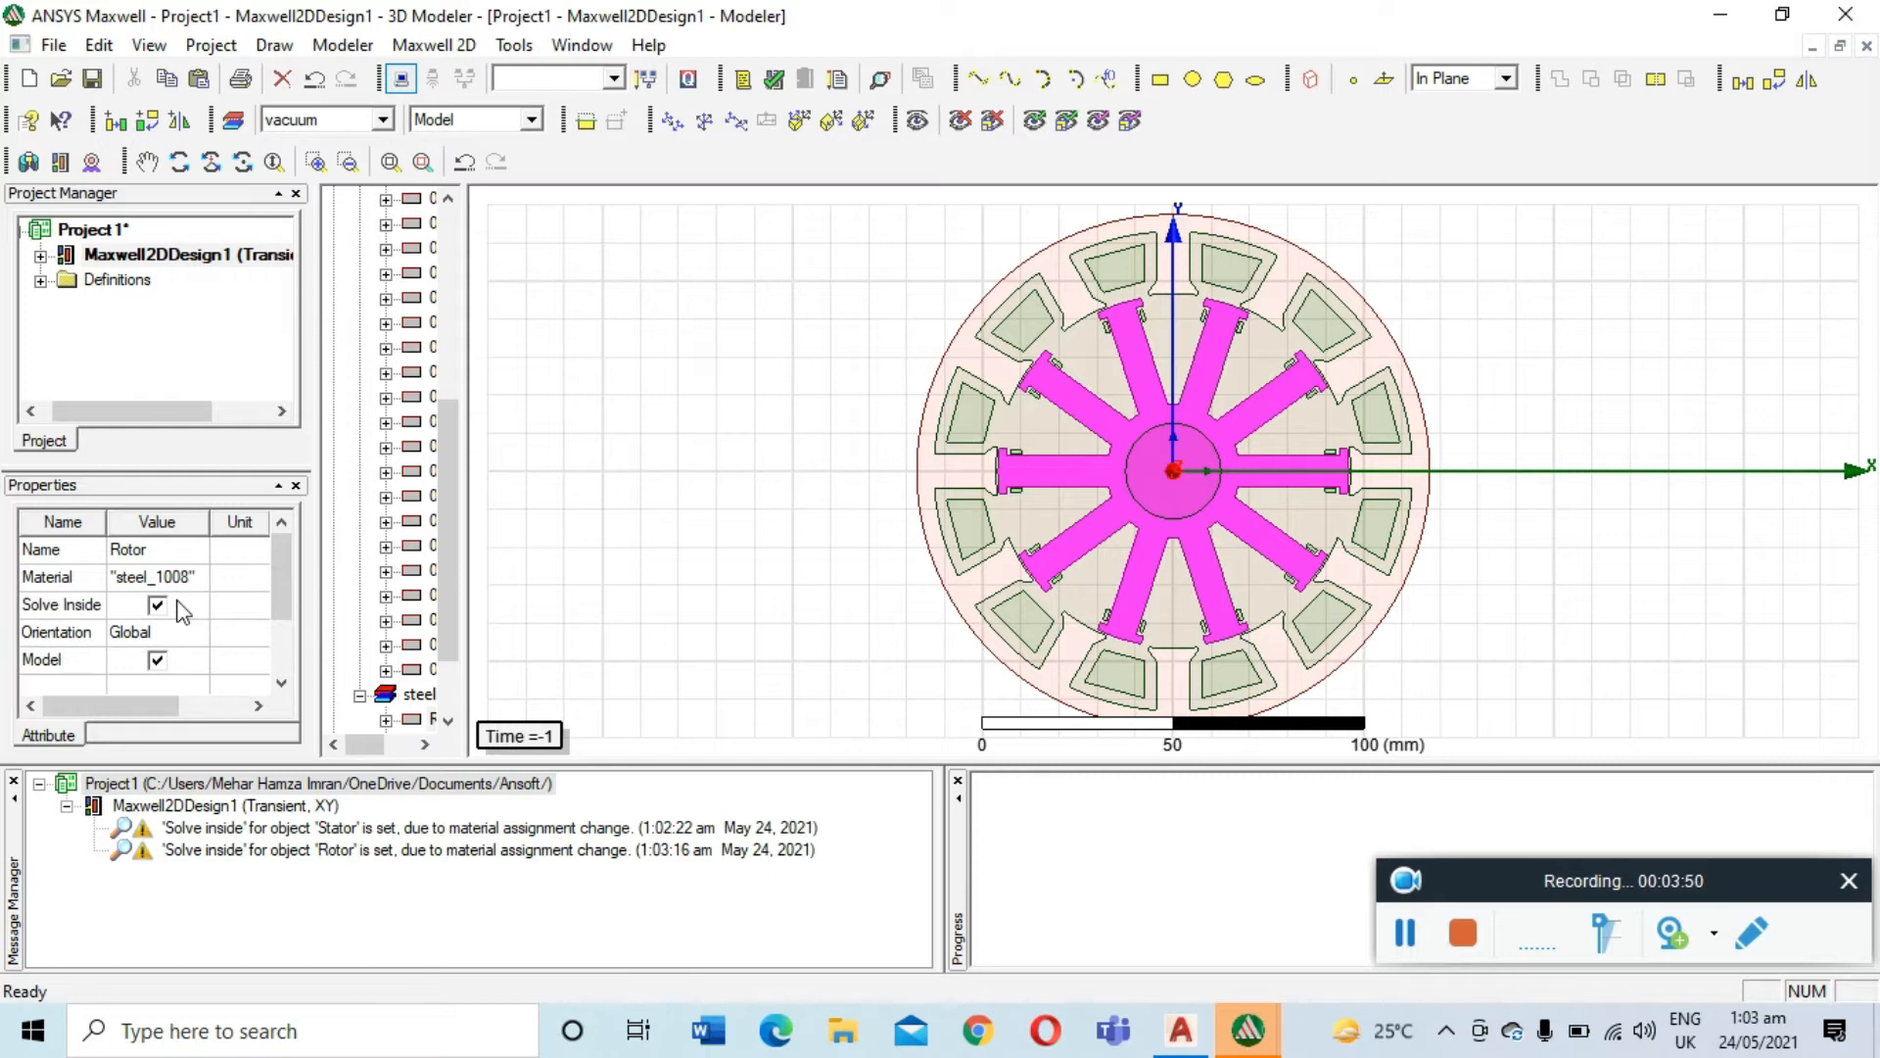
pyautogui.click(844, 457)
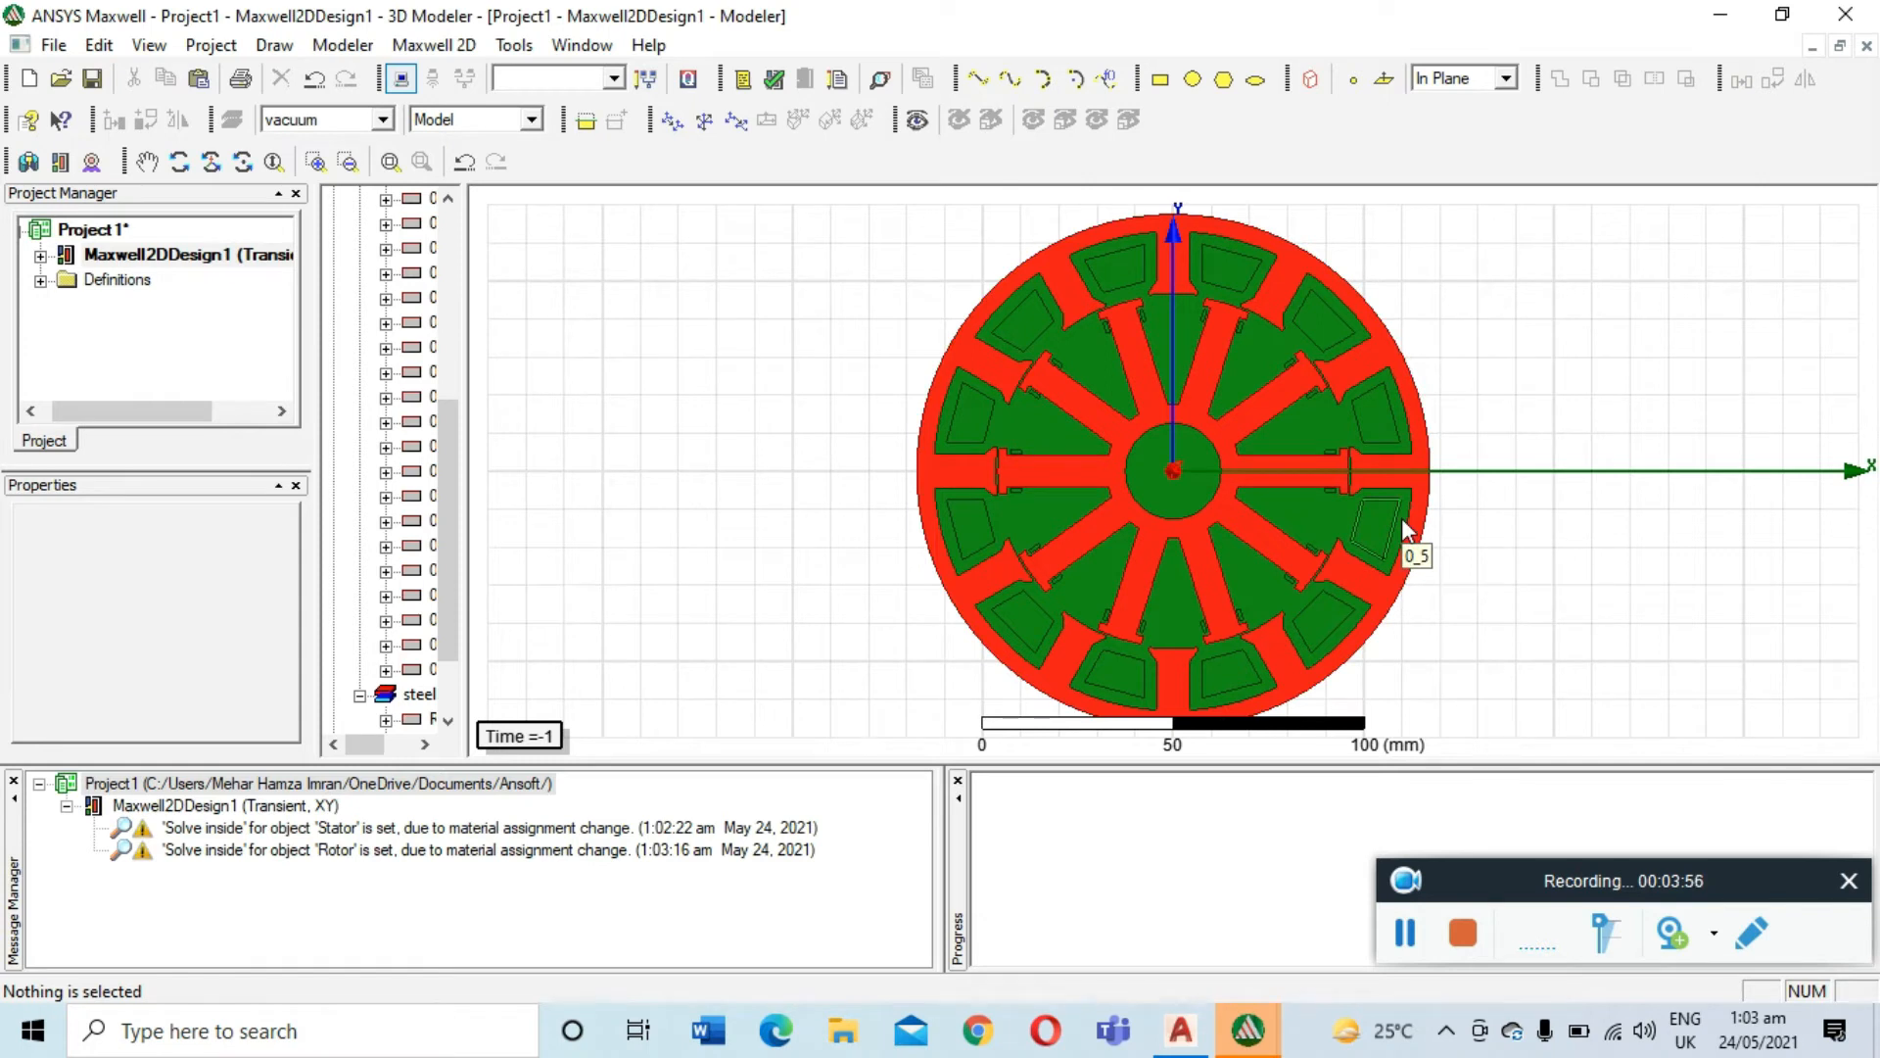
# Select all twelve coil sections in the stator slots and rename them Stator_Winding
pyautogui.scroll(2, 1220, 256)
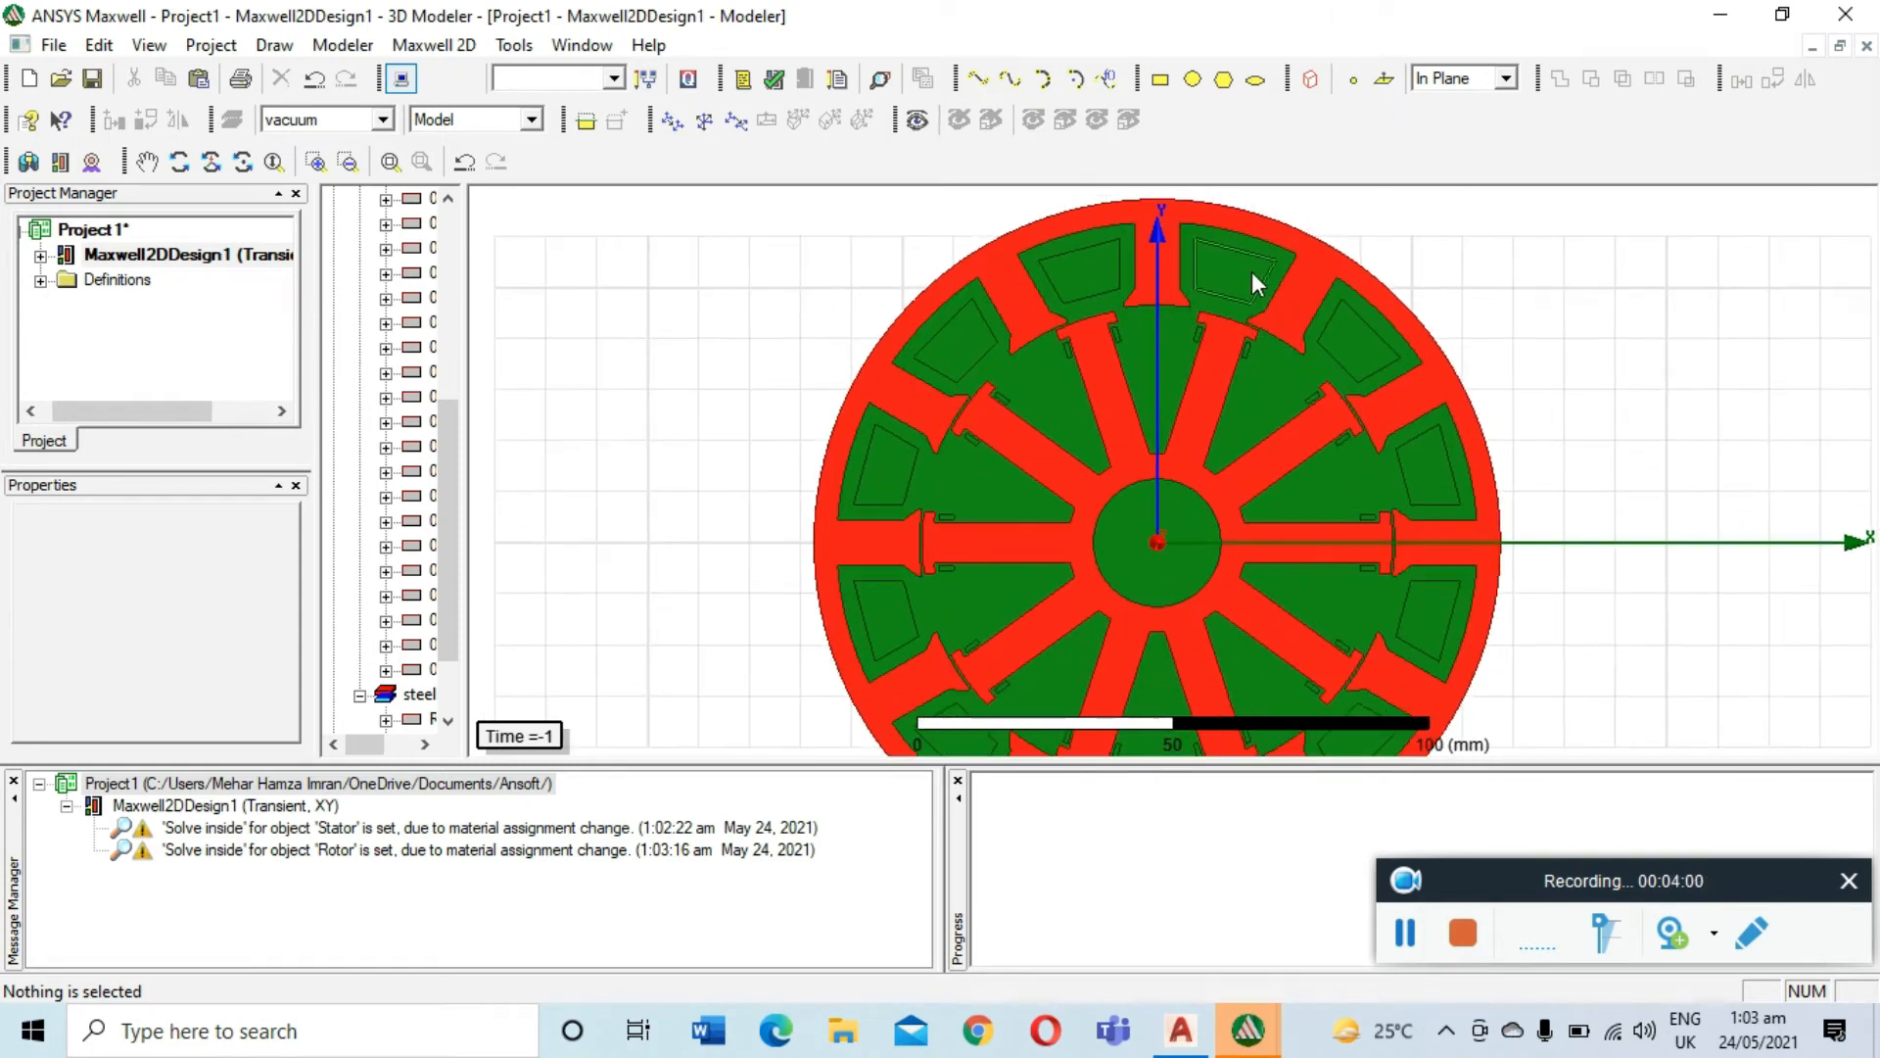
pyautogui.click(1224, 272)
pyautogui.keyDown('ctrl'); pyautogui.click(1075, 291); pyautogui.keyUp('ctrl')
pyautogui.keyDown('ctrl'); pyautogui.click(959, 337); pyautogui.keyUp('ctrl')
pyautogui.keyDown('ctrl'); pyautogui.click(889, 462); pyautogui.keyUp('ctrl')
pyautogui.keyDown('ctrl'); pyautogui.click(881, 612); pyautogui.keyUp('ctrl')
pyautogui.keyDown('ctrl'); pyautogui.click(959, 736); pyautogui.keyUp('ctrl')
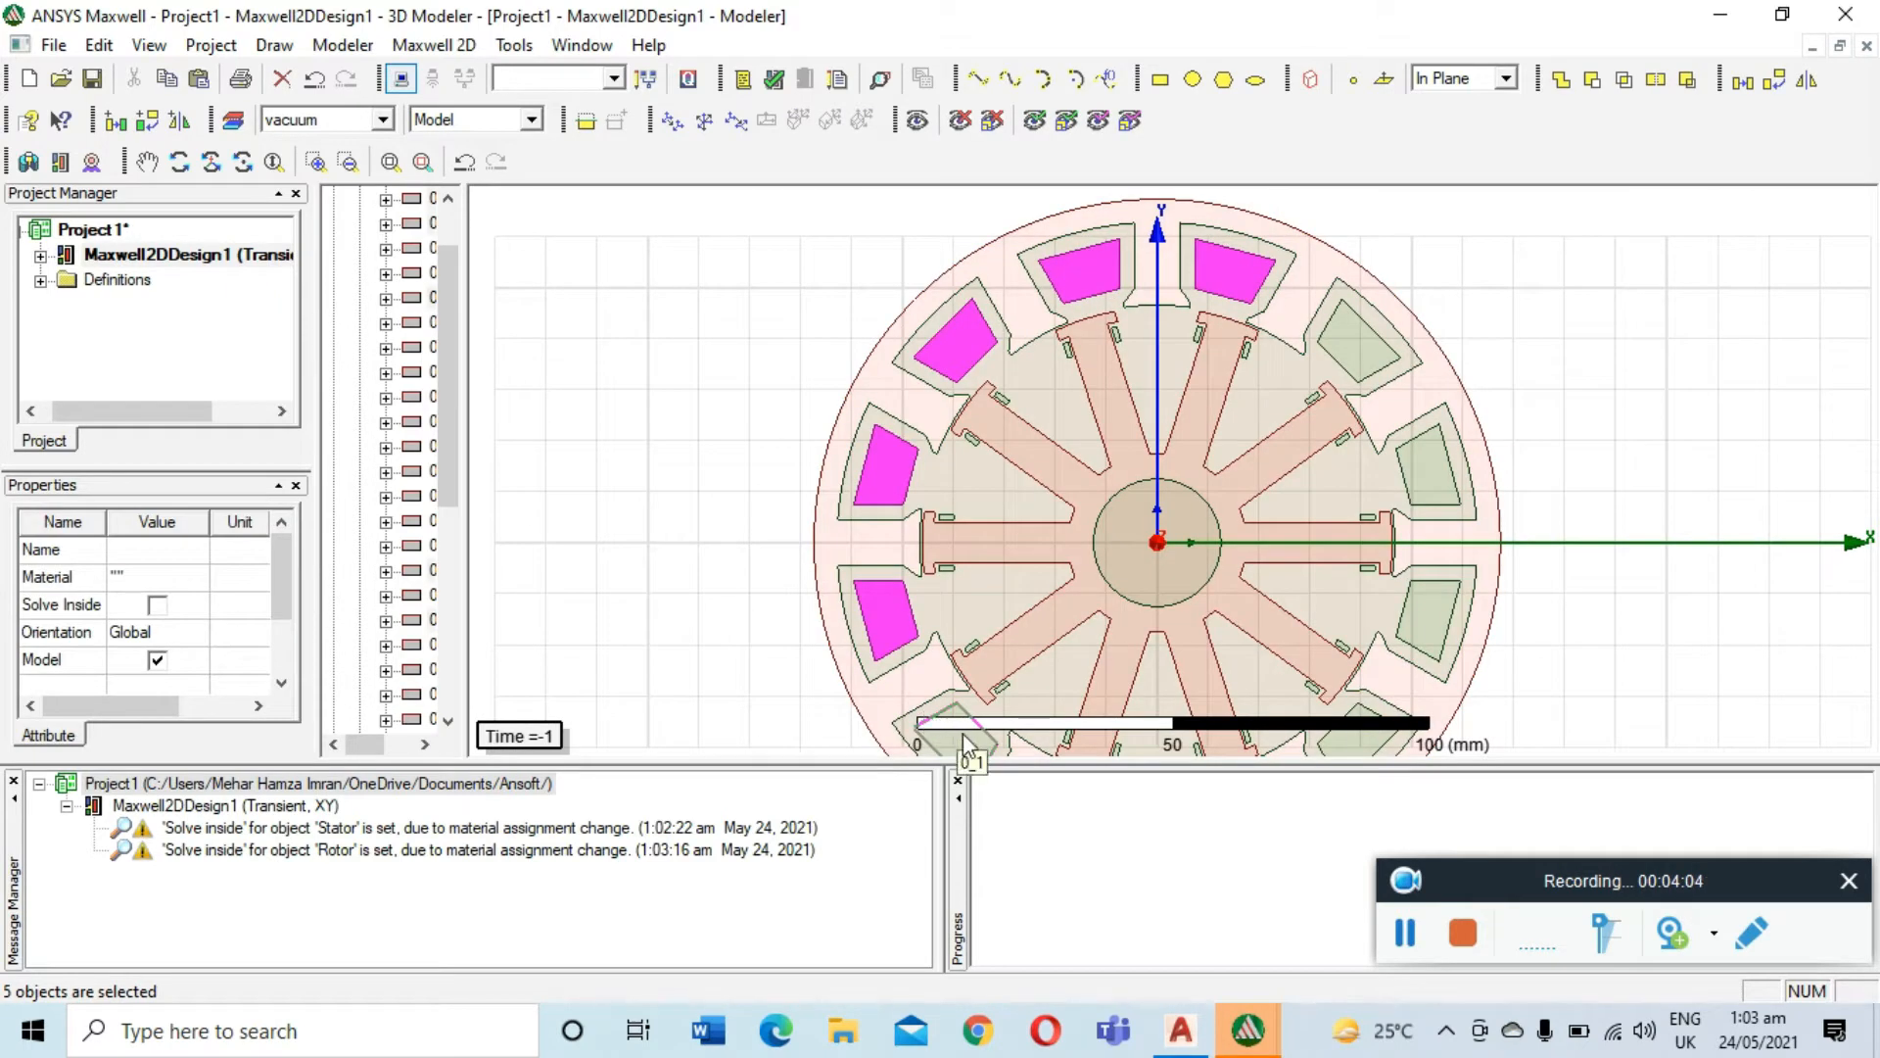
pyautogui.keyDown('ctrl'); pyautogui.click(1357, 342); pyautogui.keyUp('ctrl')
pyautogui.scroll(-3, 1280, 451)
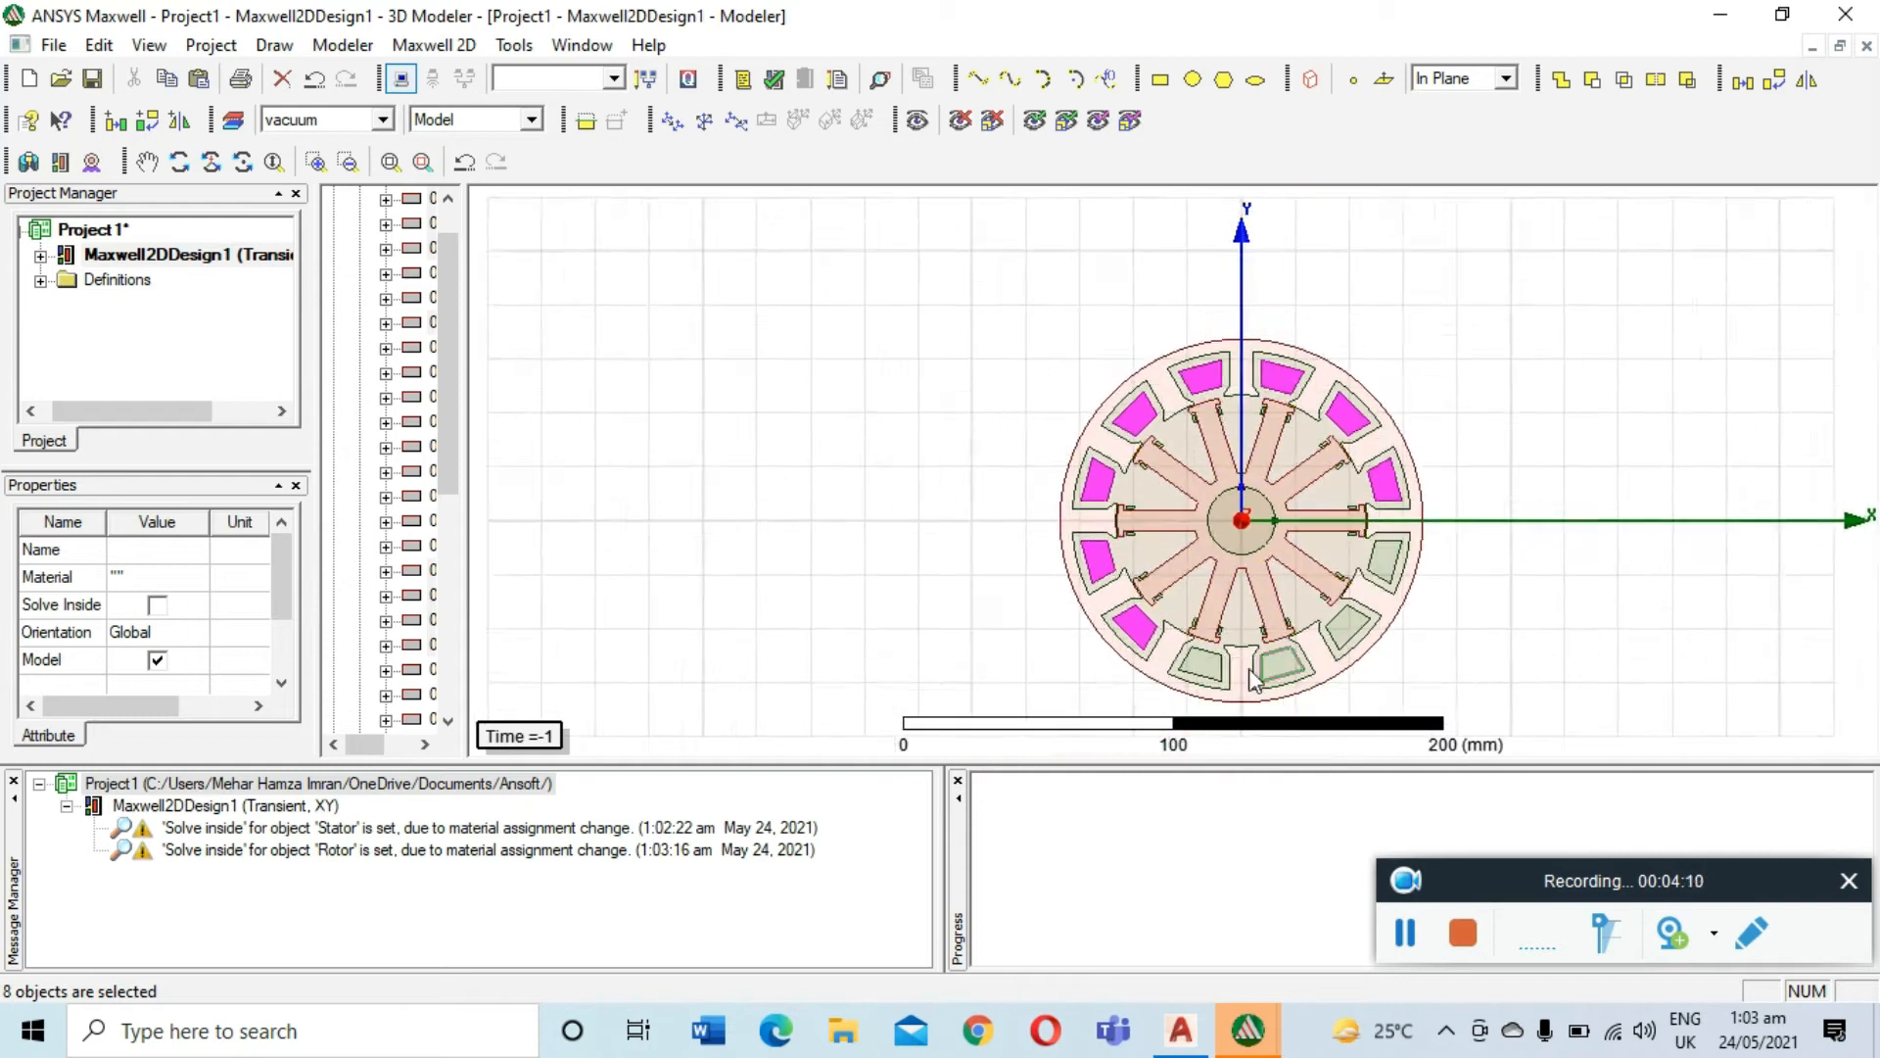
pyautogui.scroll(8, 1250, 667)
pyautogui.keyDown('ctrl'); pyautogui.click(1147, 664); pyautogui.keyUp('ctrl')
pyautogui.keyDown('ctrl'); pyautogui.click(1320, 663); pyautogui.keyUp('ctrl')
pyautogui.keyDown('ctrl'); pyautogui.click(1457, 584); pyautogui.keyUp('ctrl')
pyautogui.keyDown('ctrl'); pyautogui.click(1539, 441); pyautogui.keyUp('ctrl')
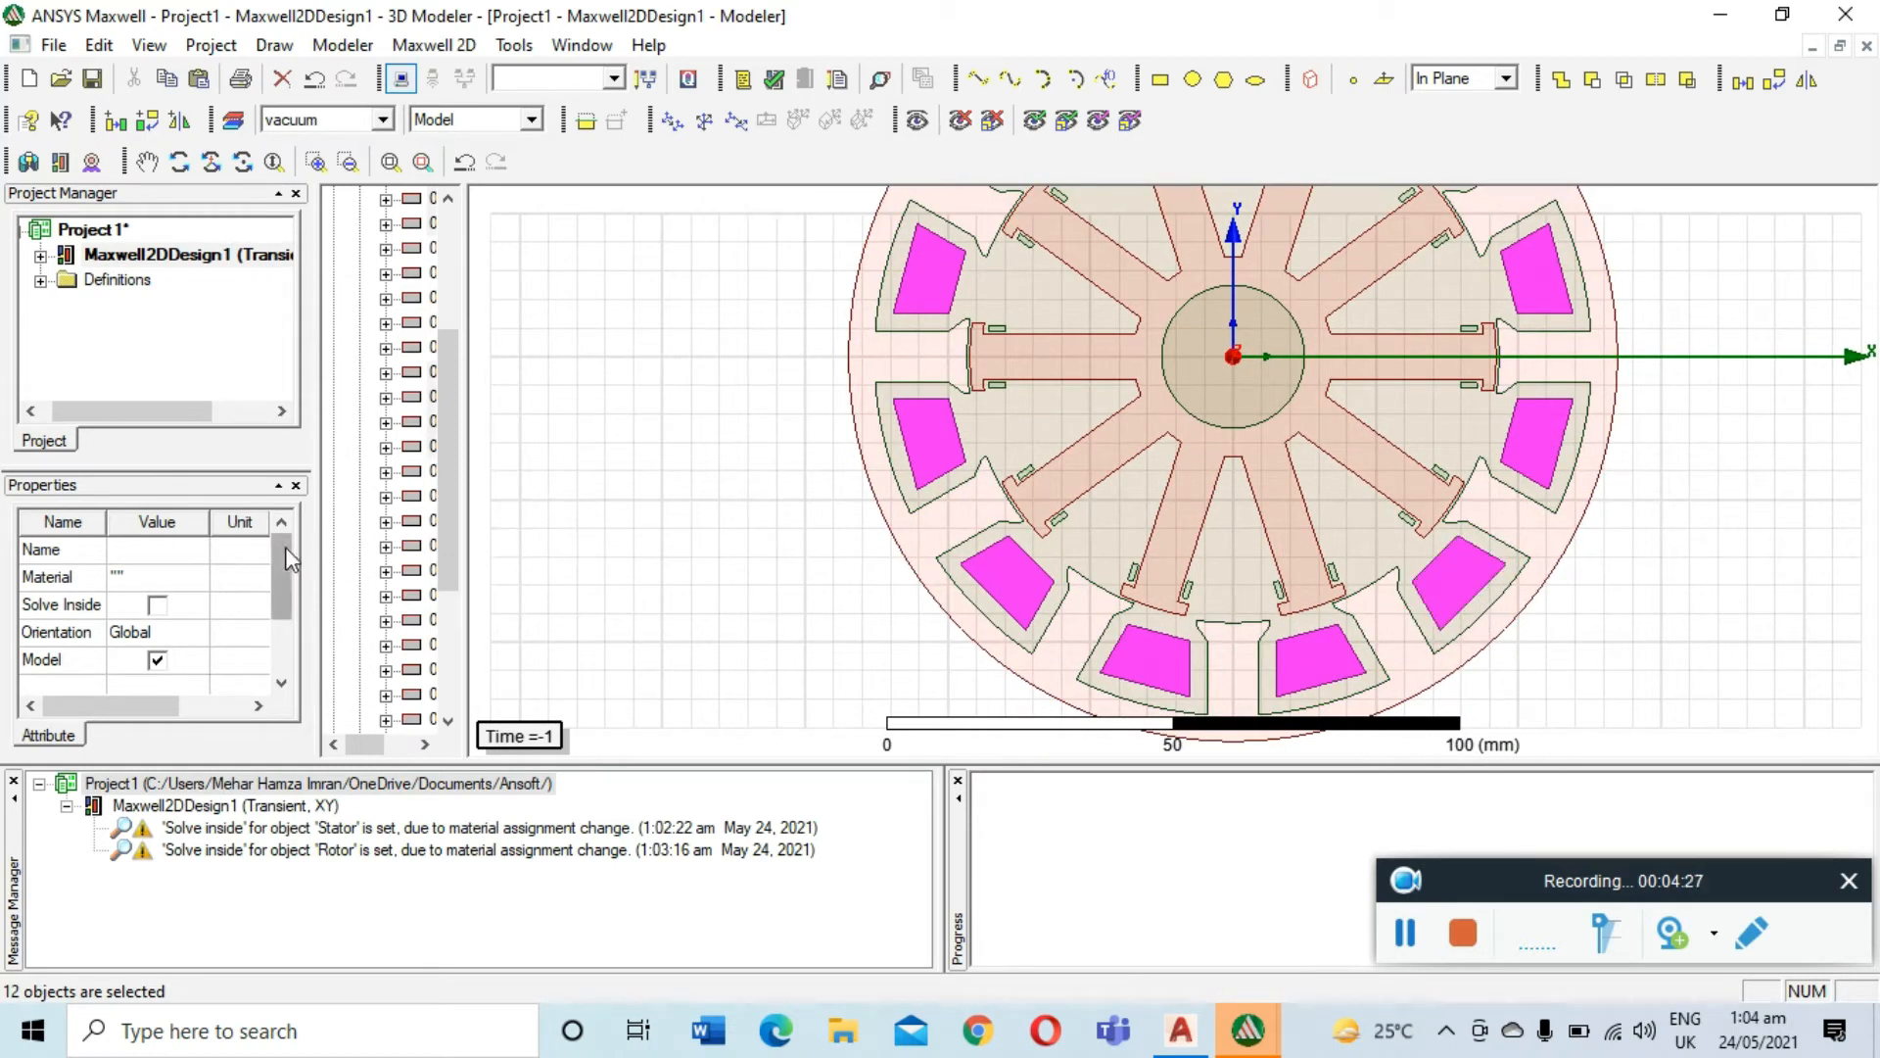
pyautogui.click(170, 548)
pyautogui.write('S')
pyautogui.press('capslock')
pyautogui.write('tat')
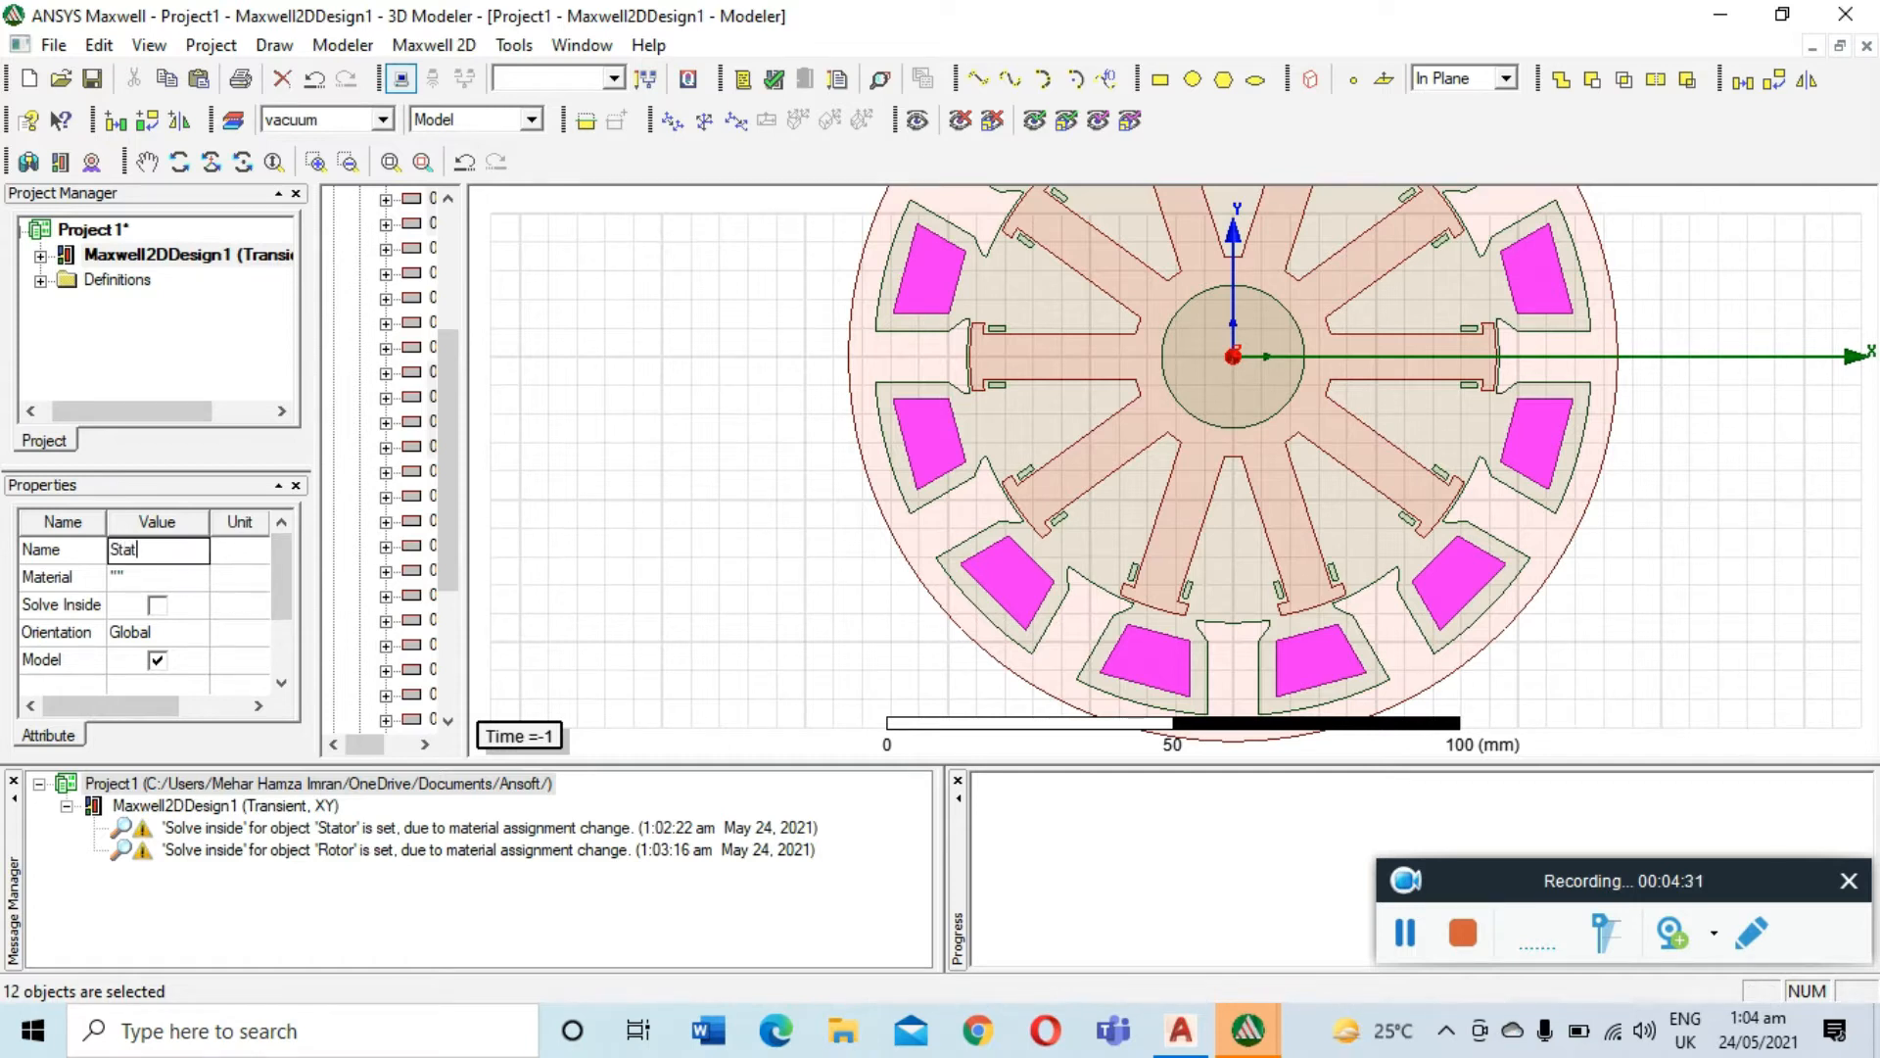
pyautogui.write('or_W')
pyautogui.press('capslock')
pyautogui.write('inding')
# Assign the copper material from the system library to the twelve stator windings
pyautogui.click(134, 580)
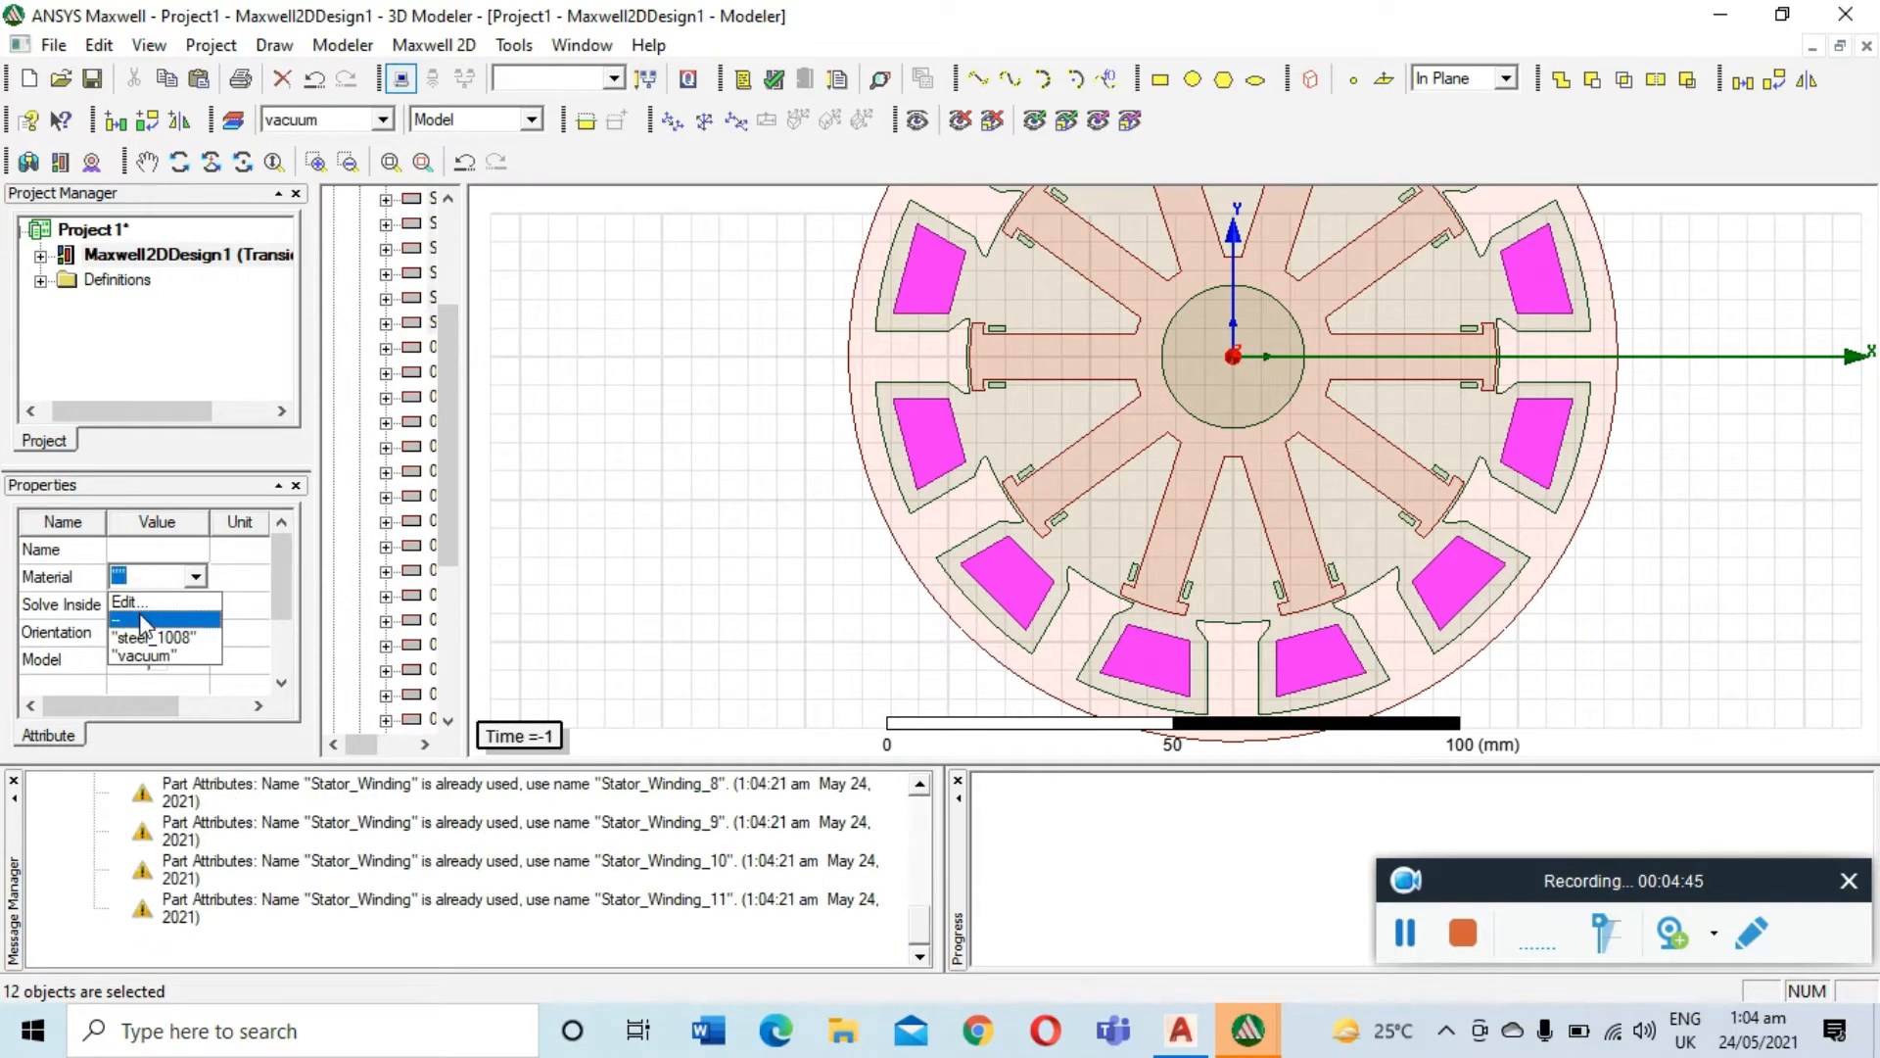
pyautogui.click(136, 601)
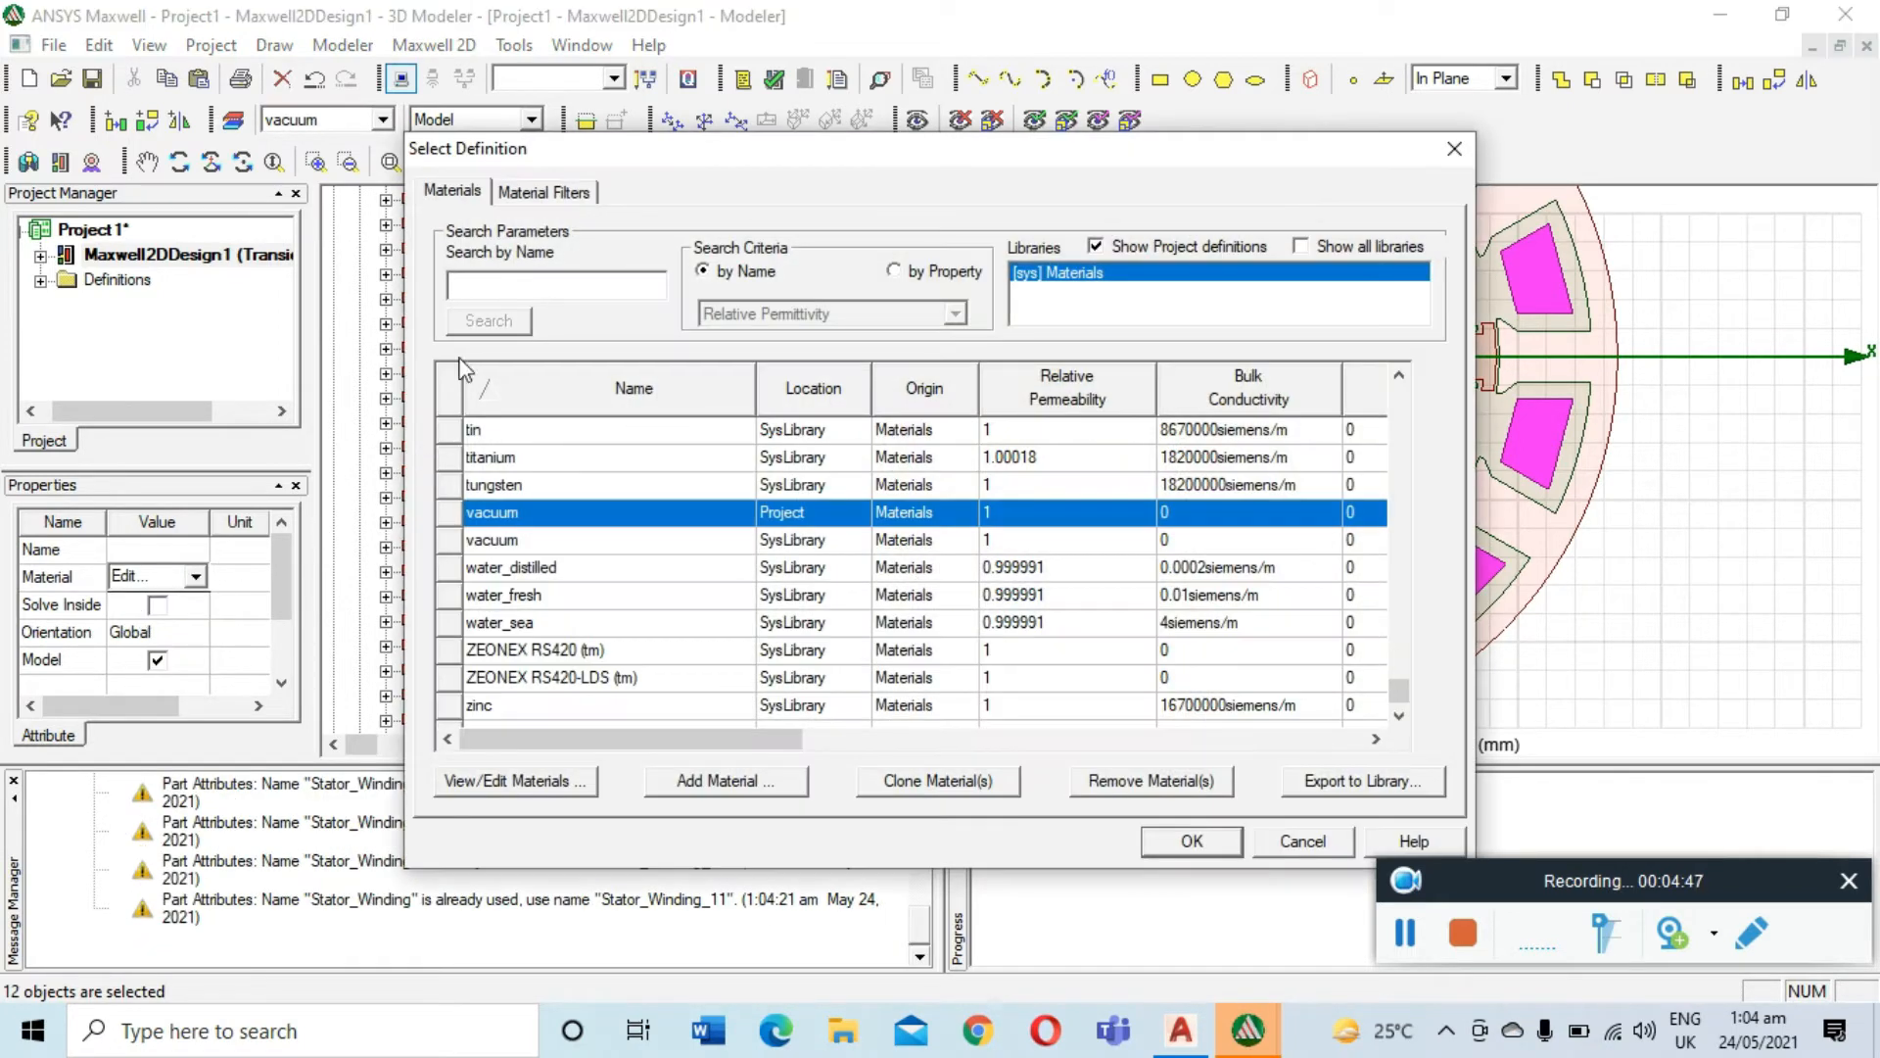
pyautogui.write('copp')
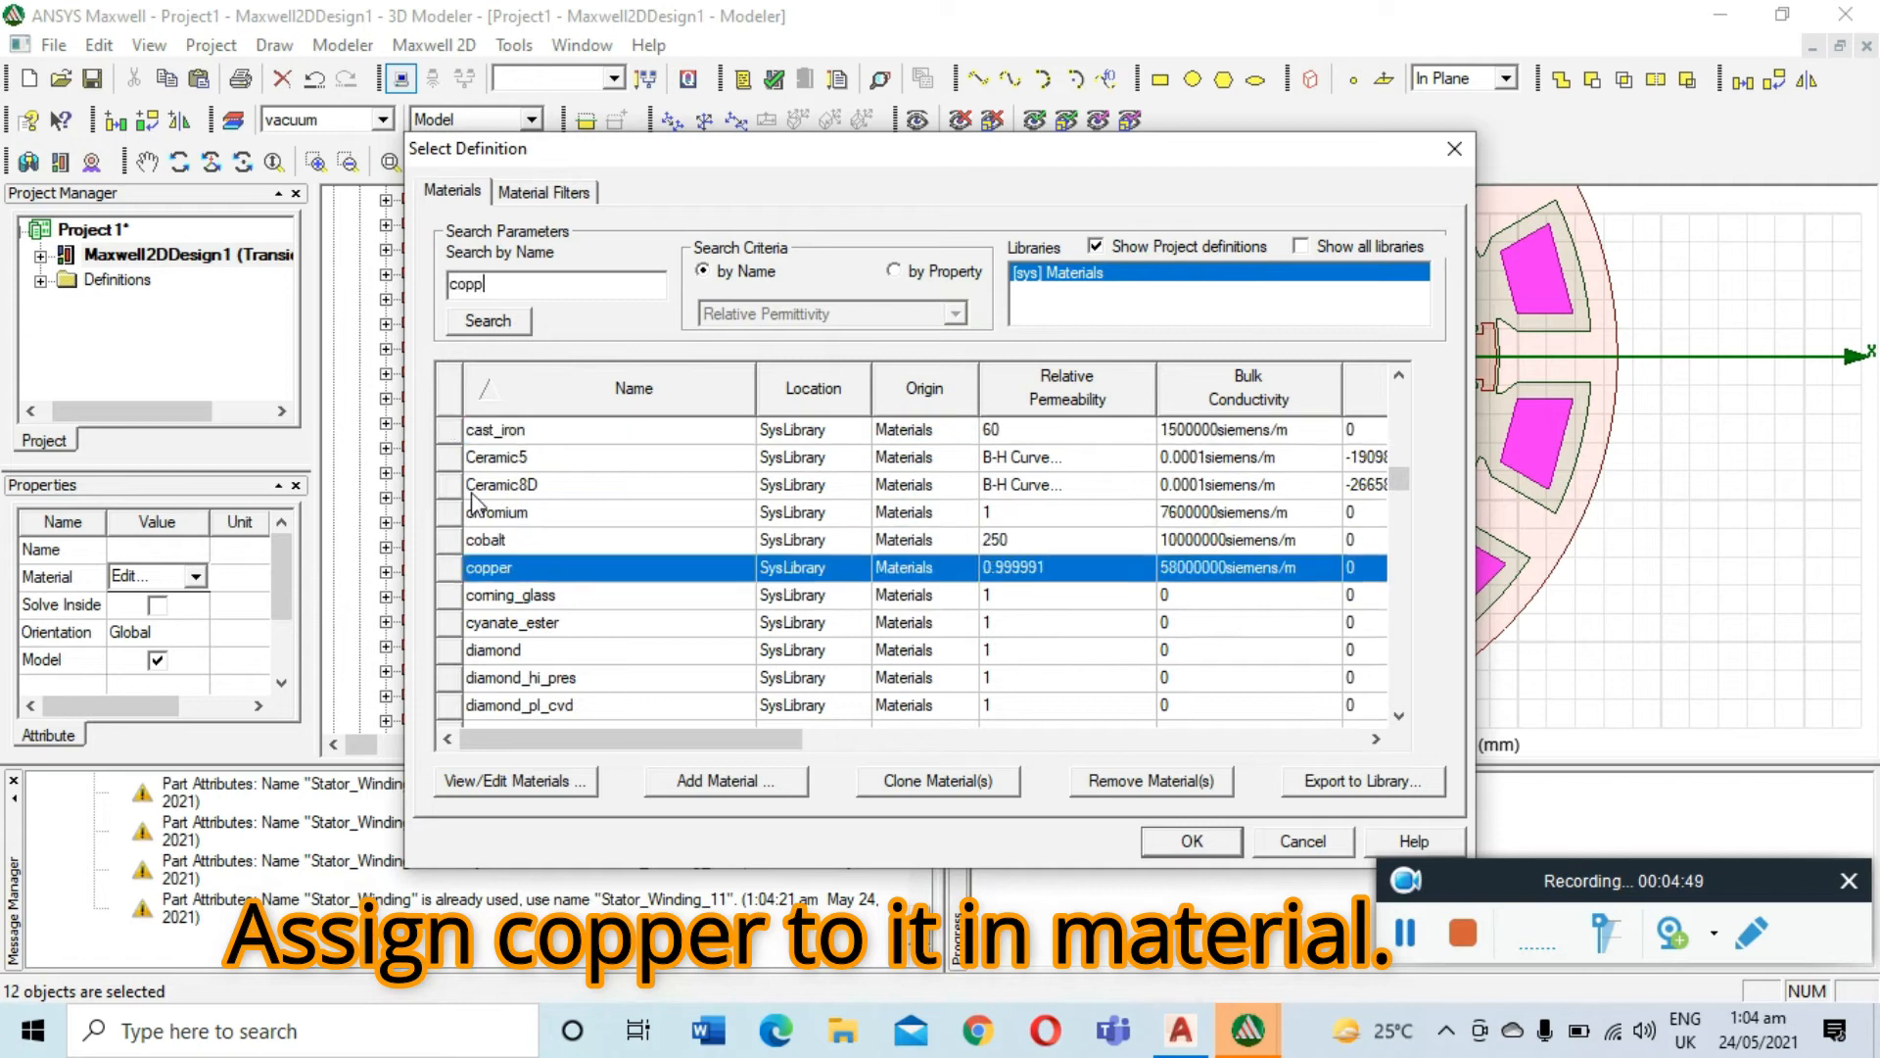
pyautogui.click(522, 568)
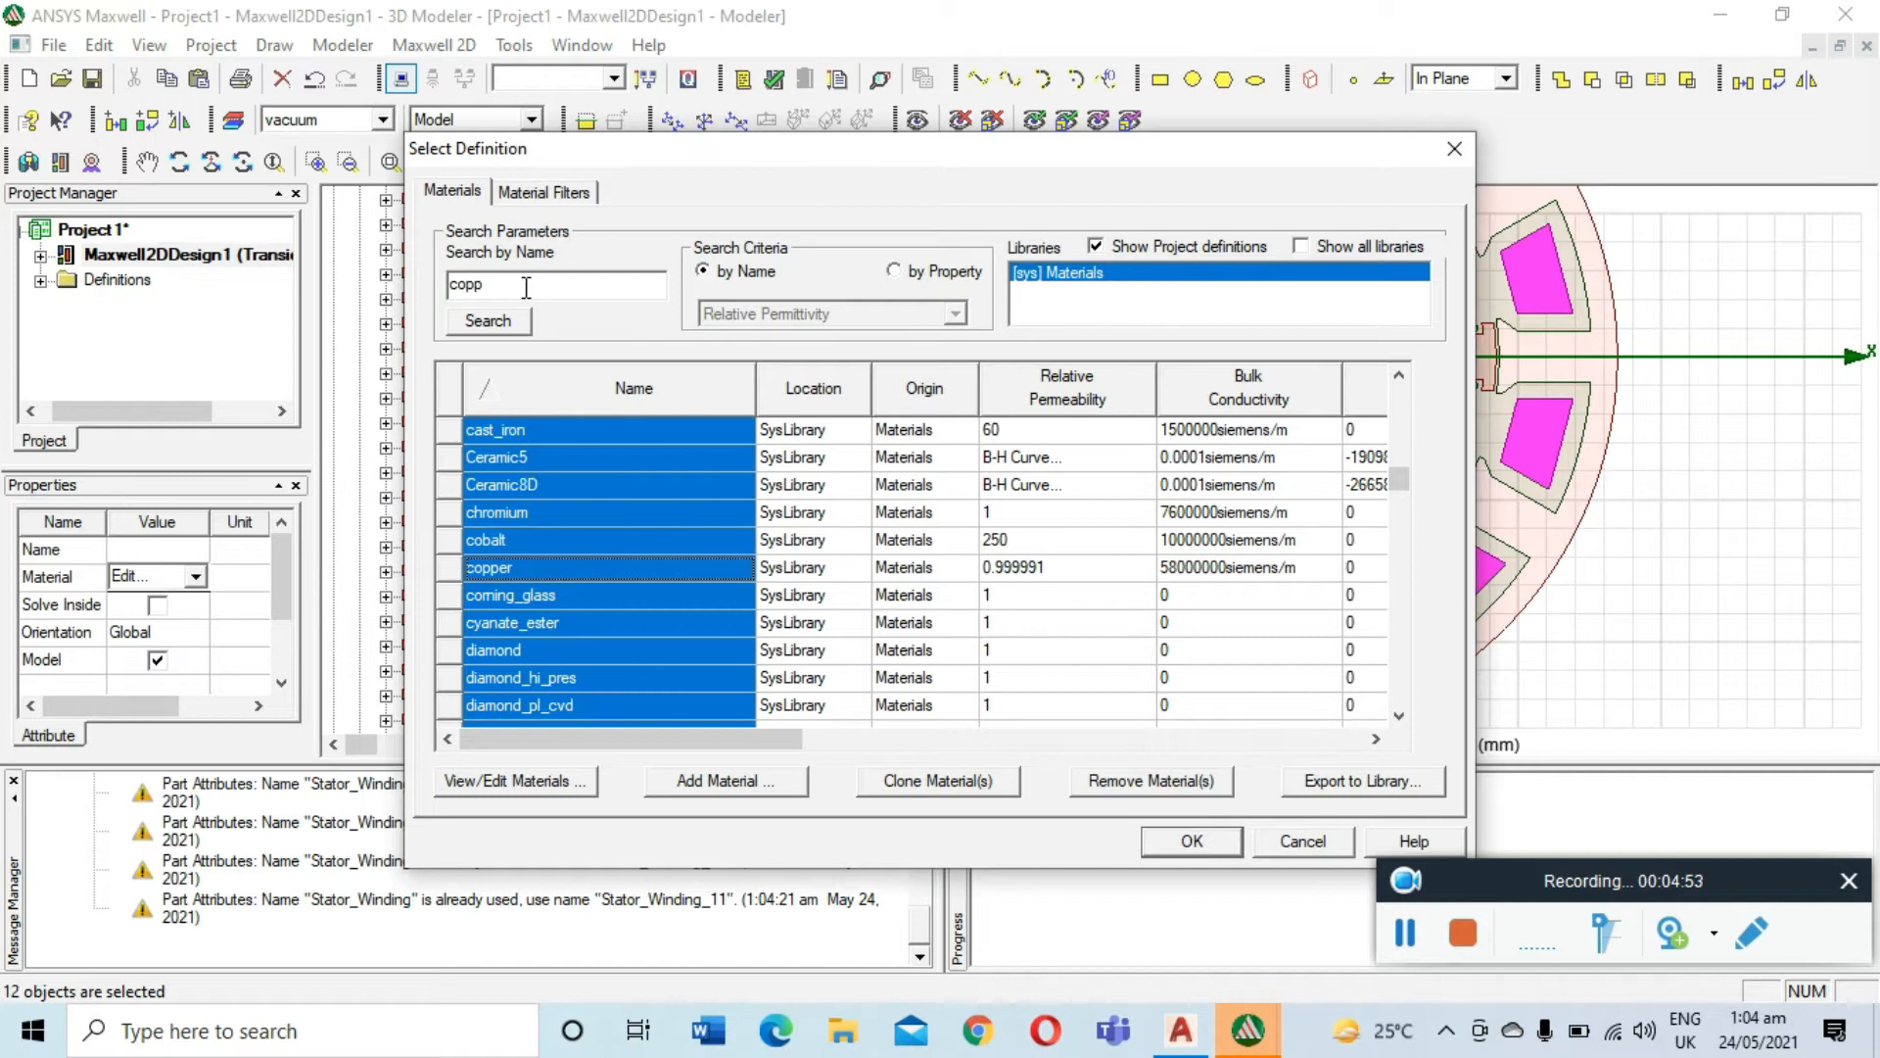
pyautogui.click(549, 536)
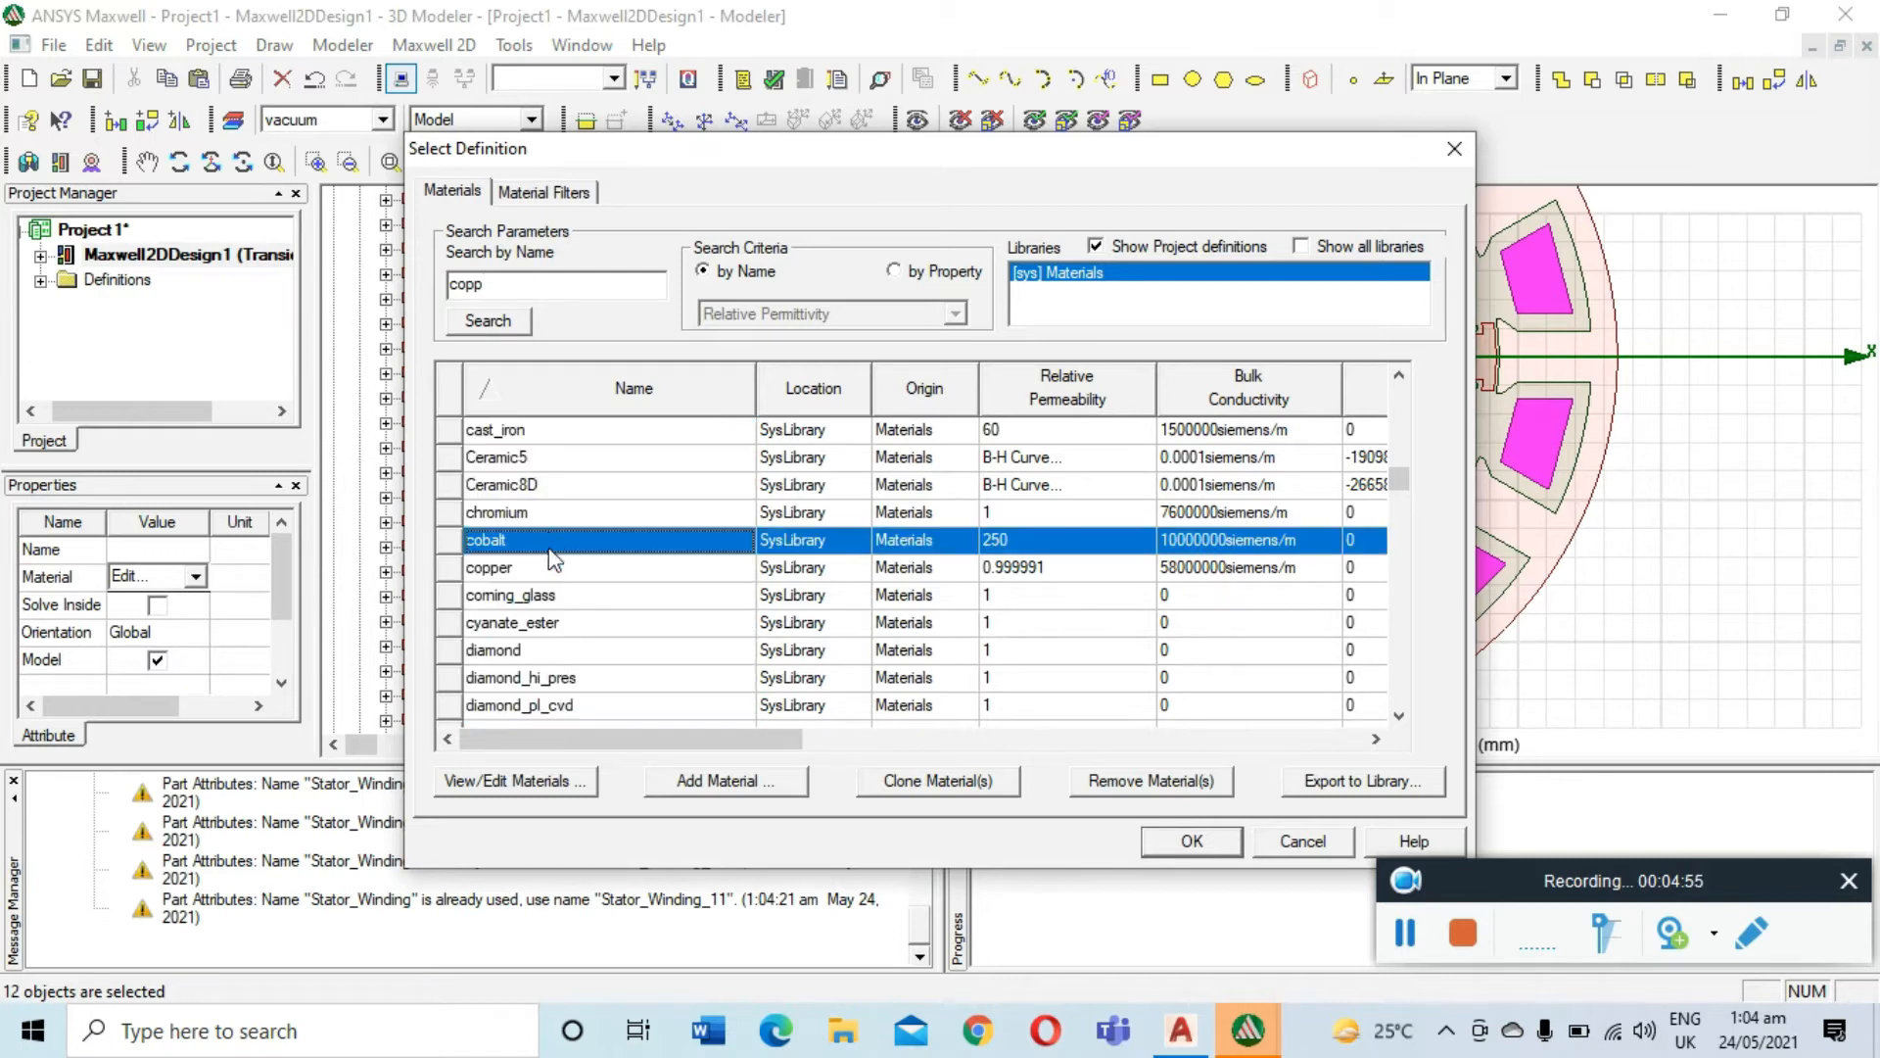
pyautogui.click(552, 570)
pyautogui.click(1154, 842)
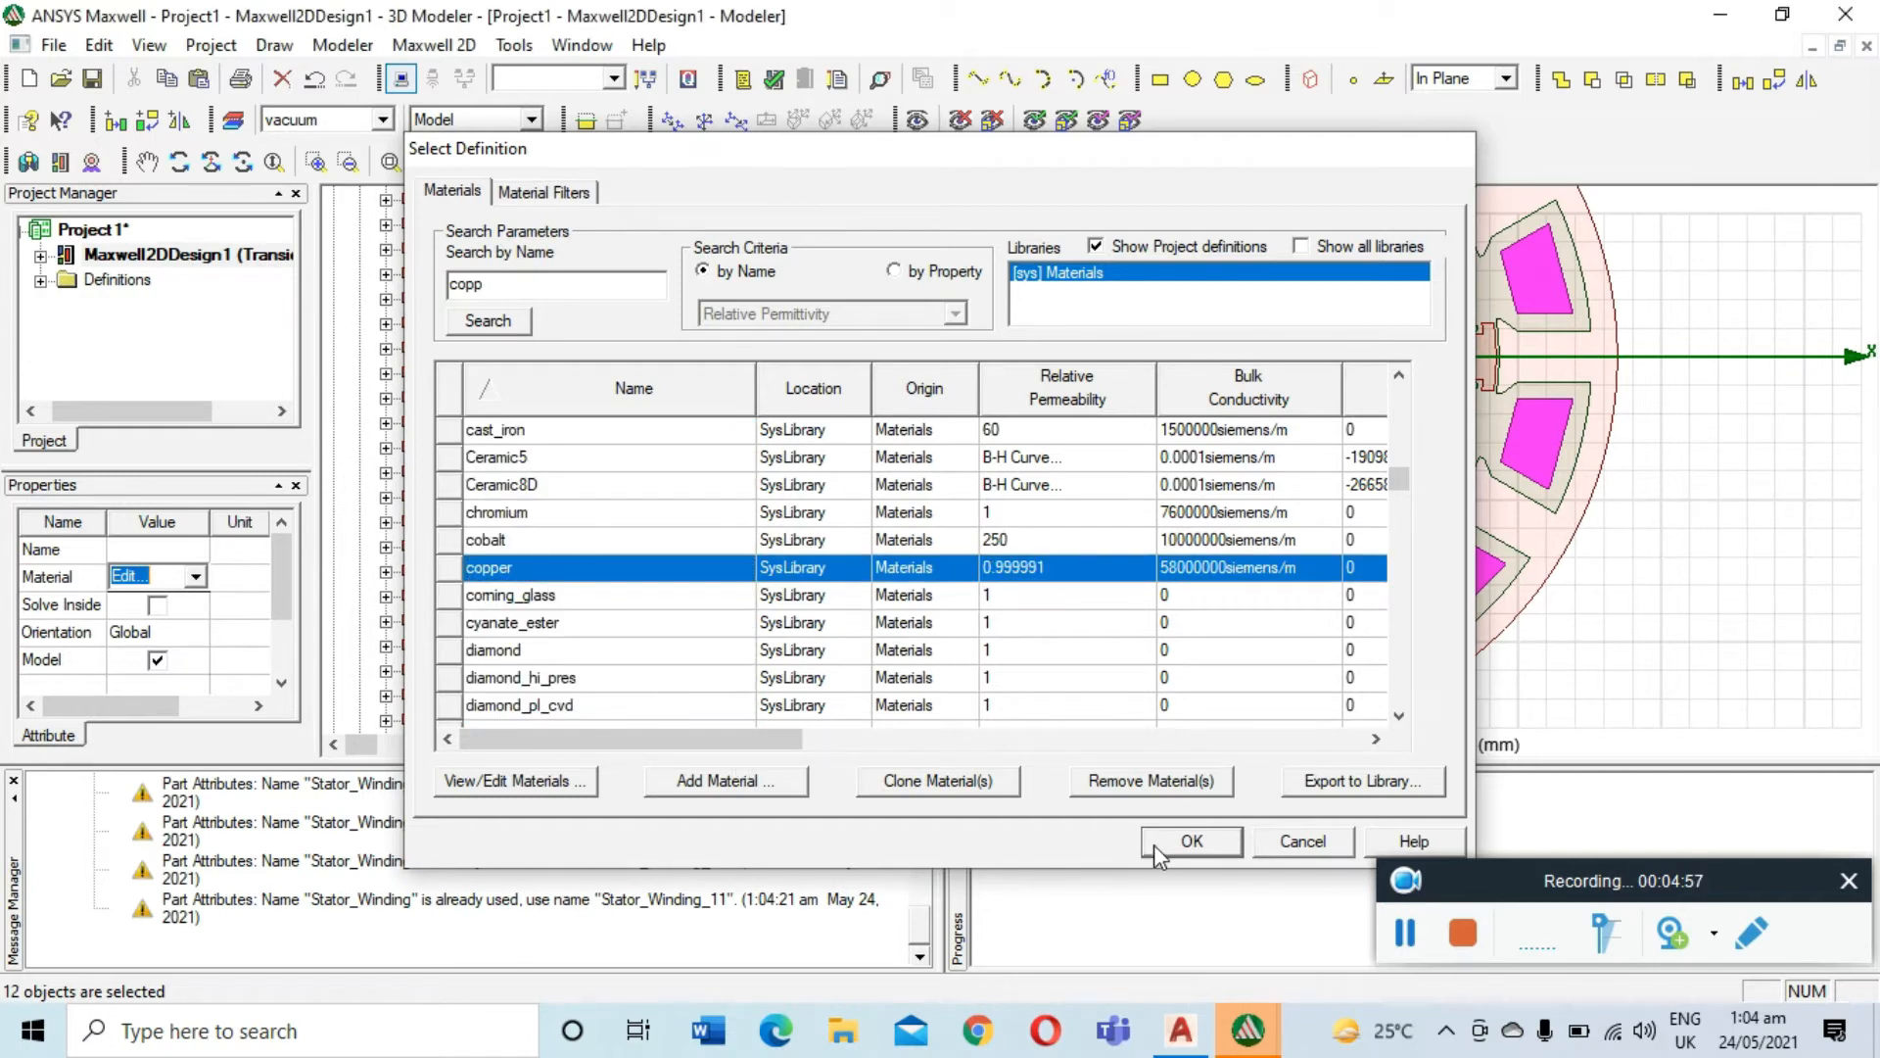
# Set the stator windings' color to yellow, then deselect them and fit the whole machine in view
pyautogui.scroll(-1, 155, 599)
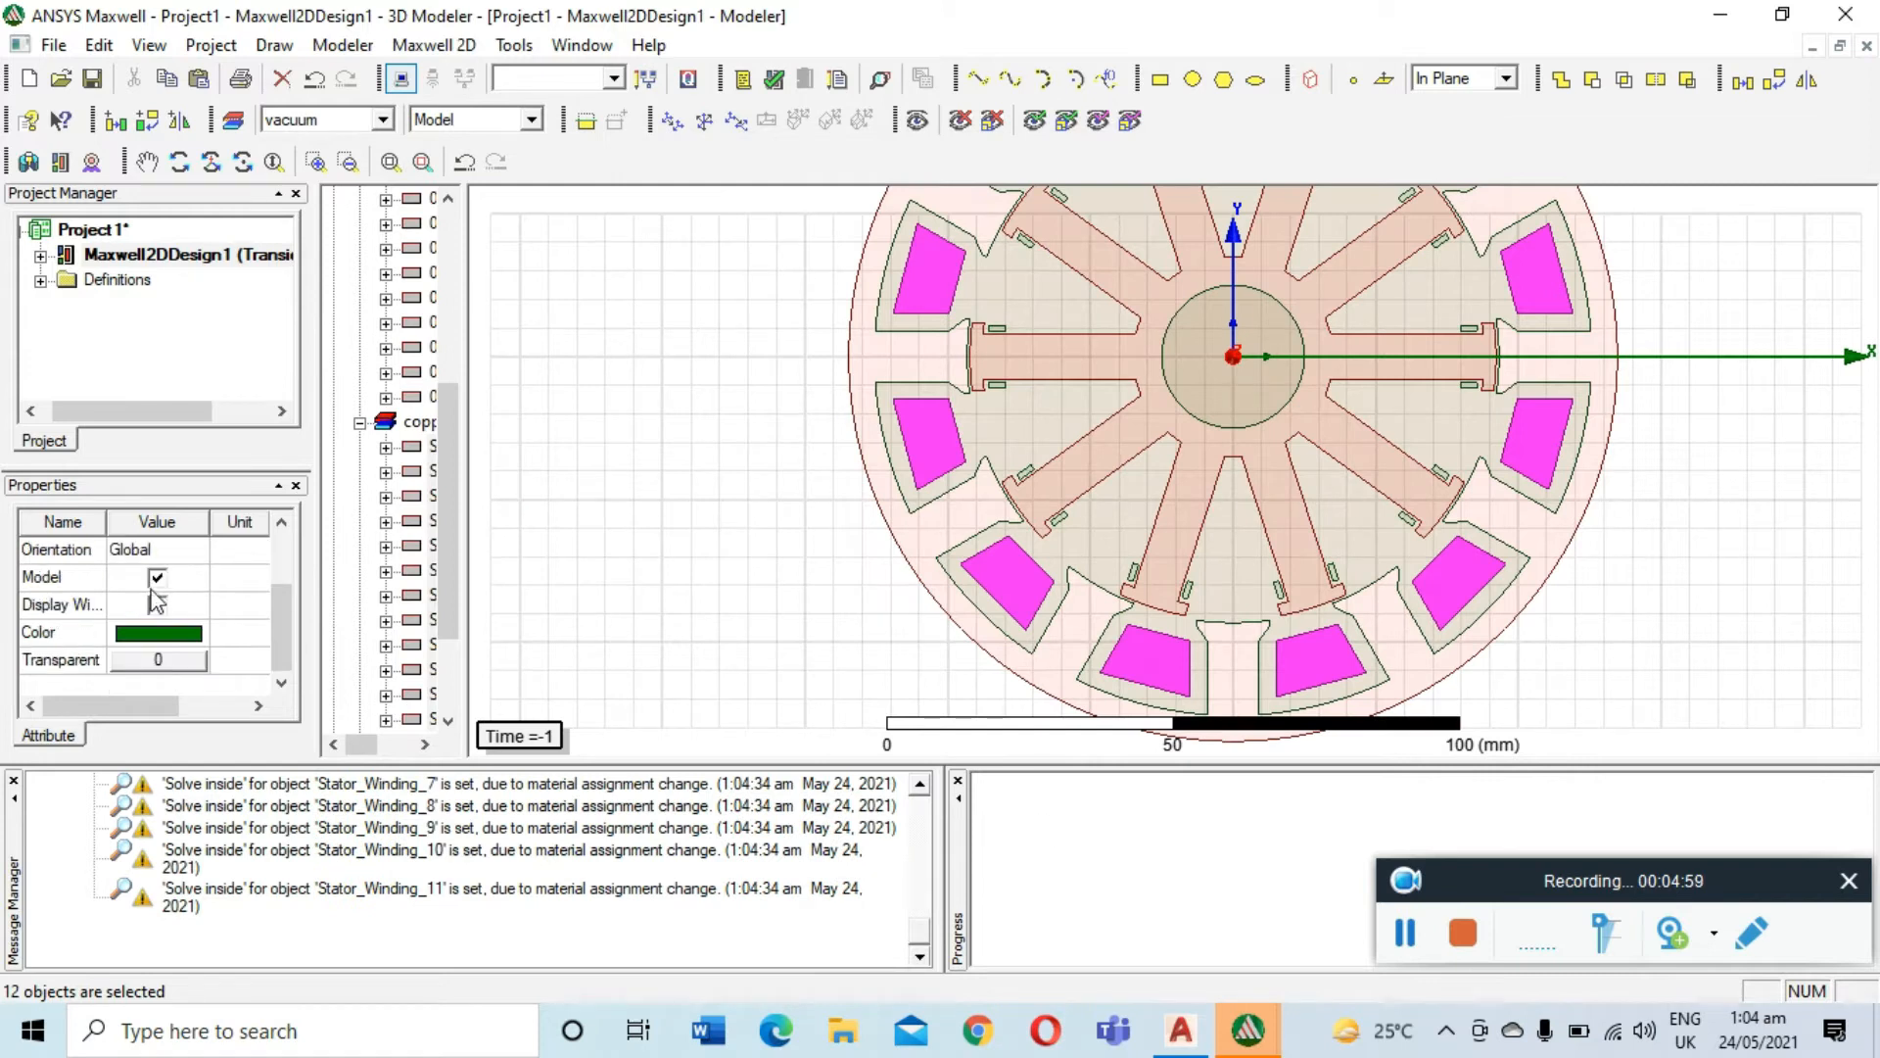
pyautogui.click(177, 643)
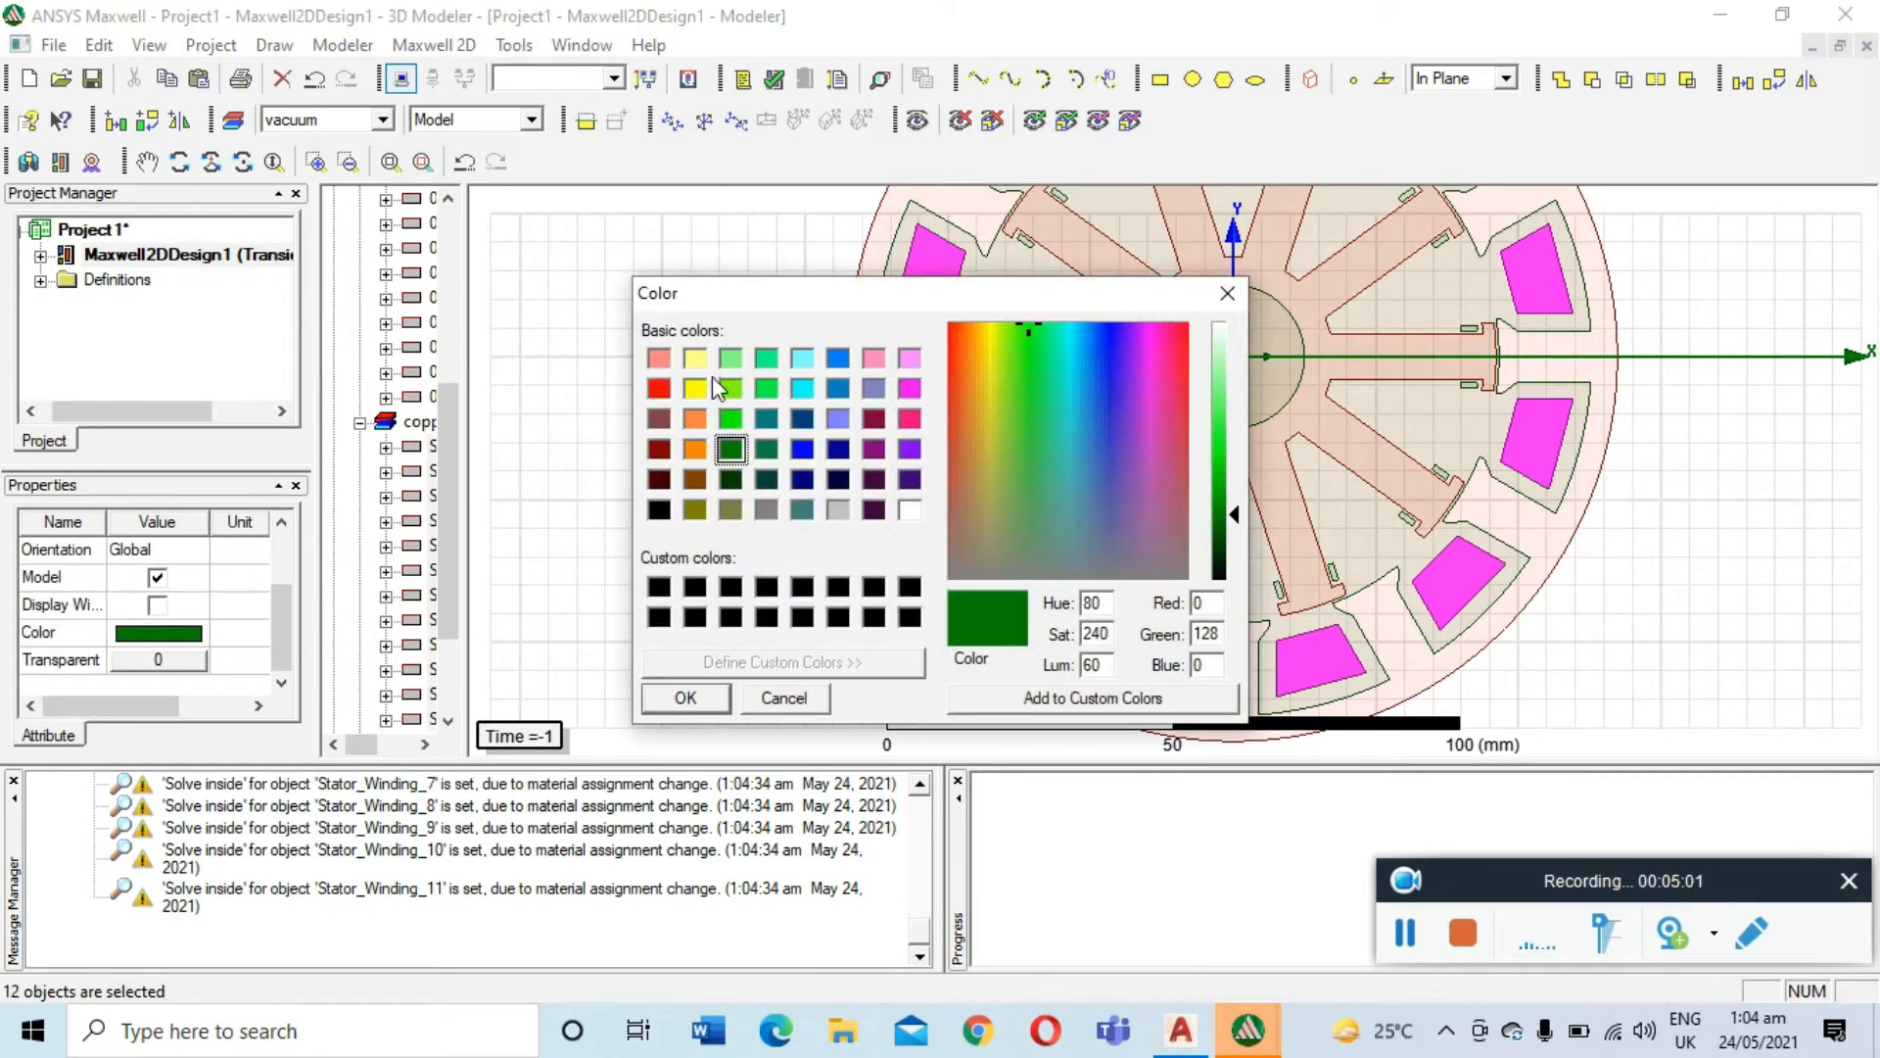
pyautogui.click(695, 389)
pyautogui.click(690, 699)
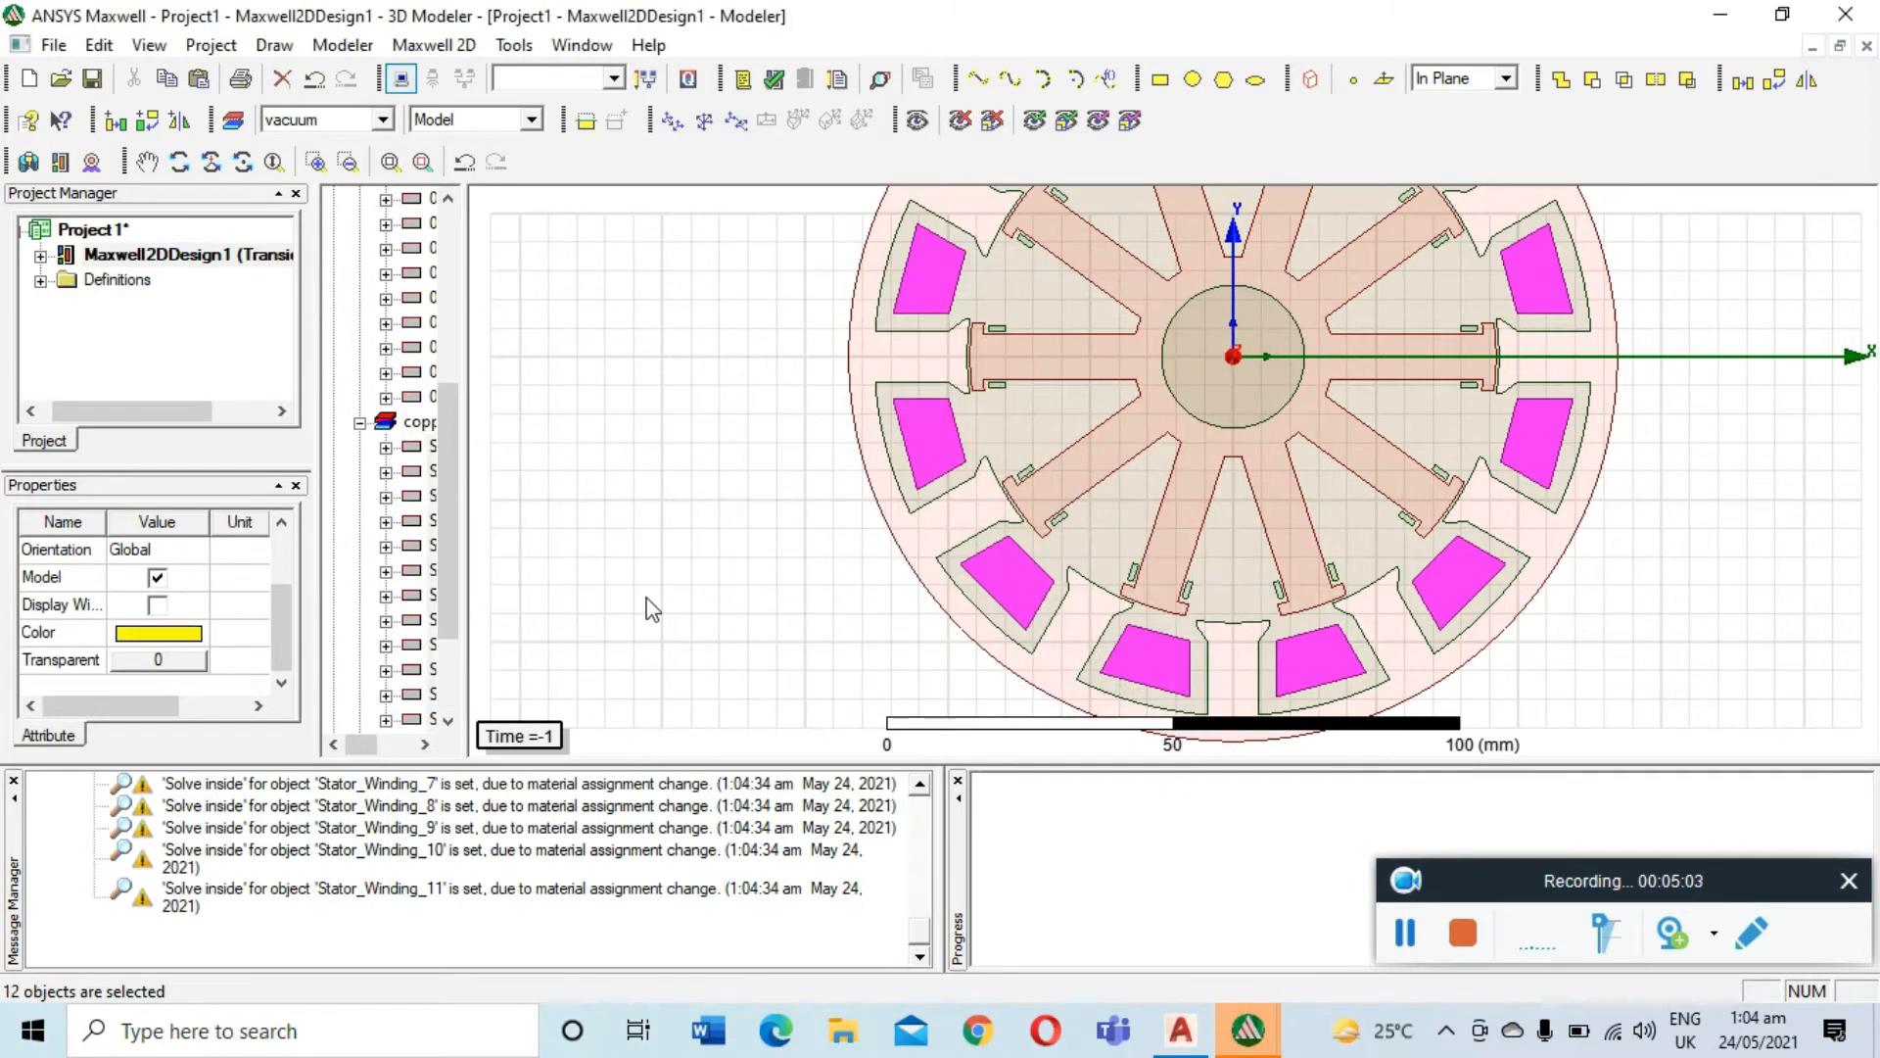
pyautogui.click(649, 609)
pyautogui.scroll(1, 650, 607)
pyautogui.scroll(-1, 642, 595)
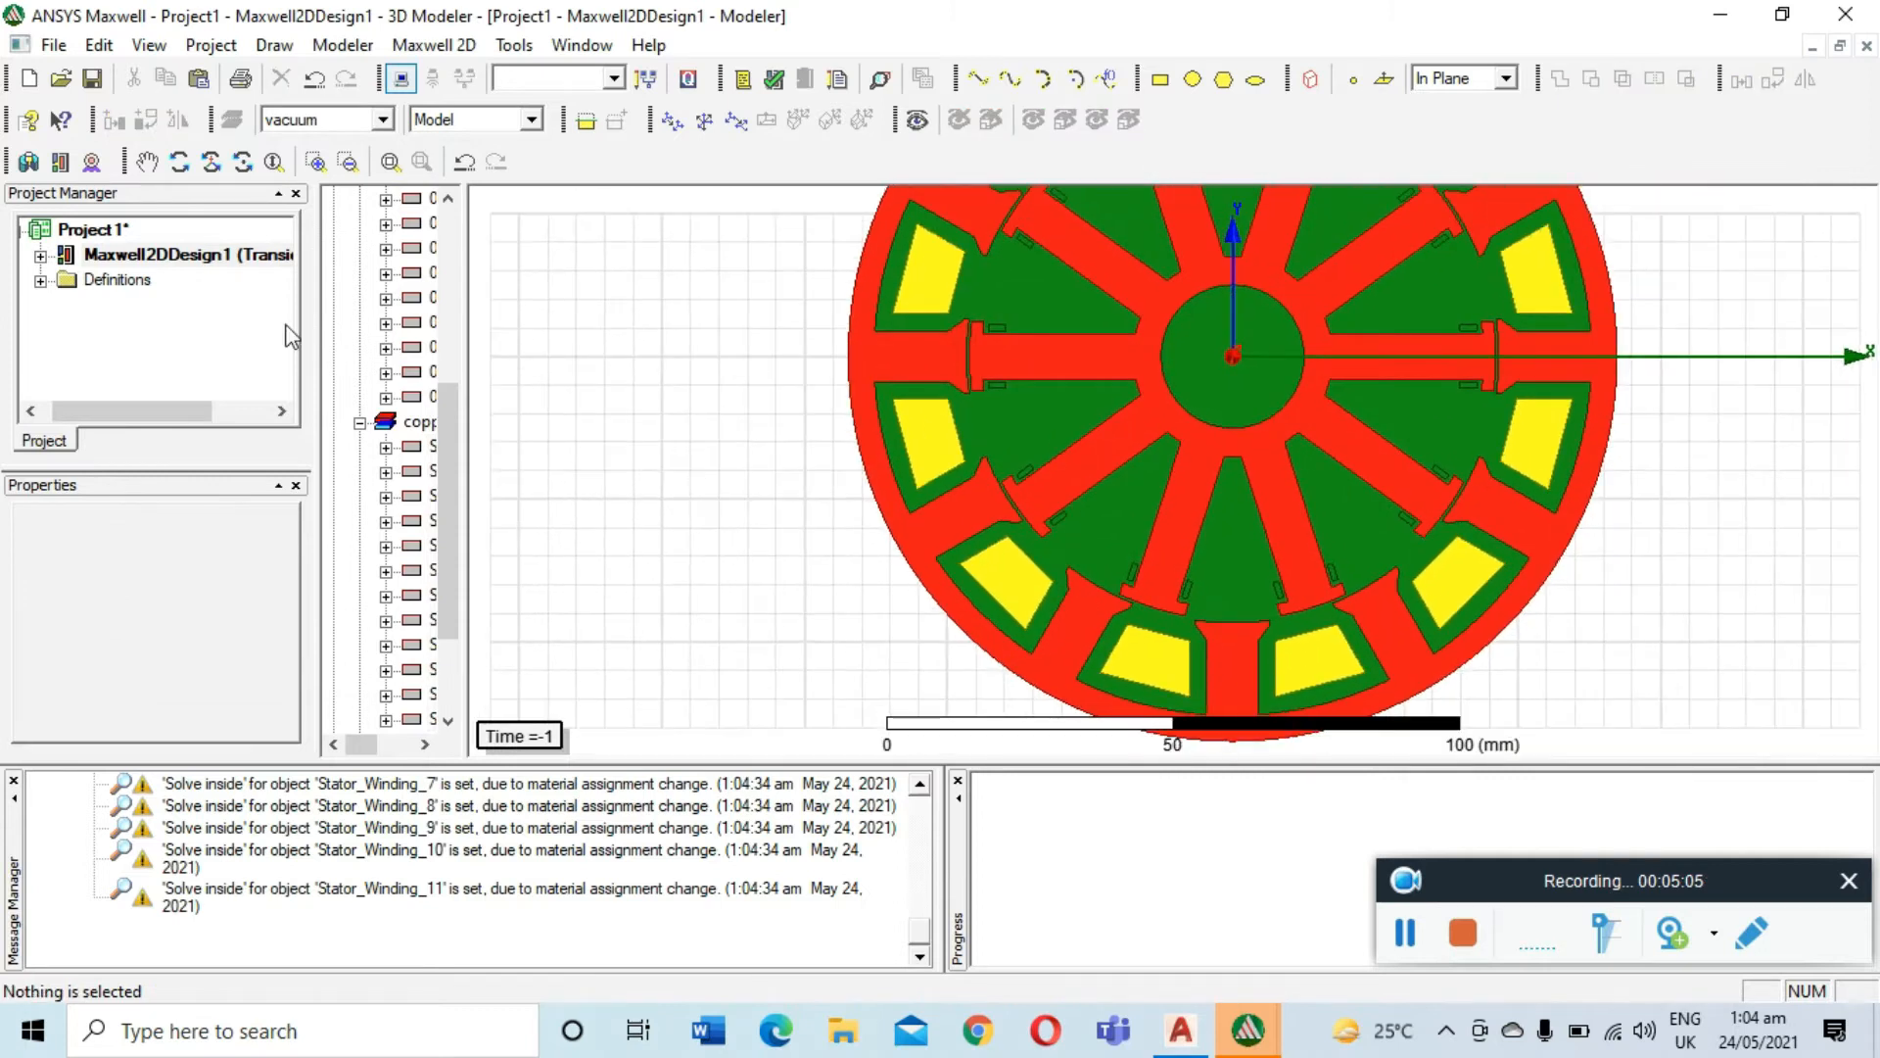
pyautogui.click(390, 162)
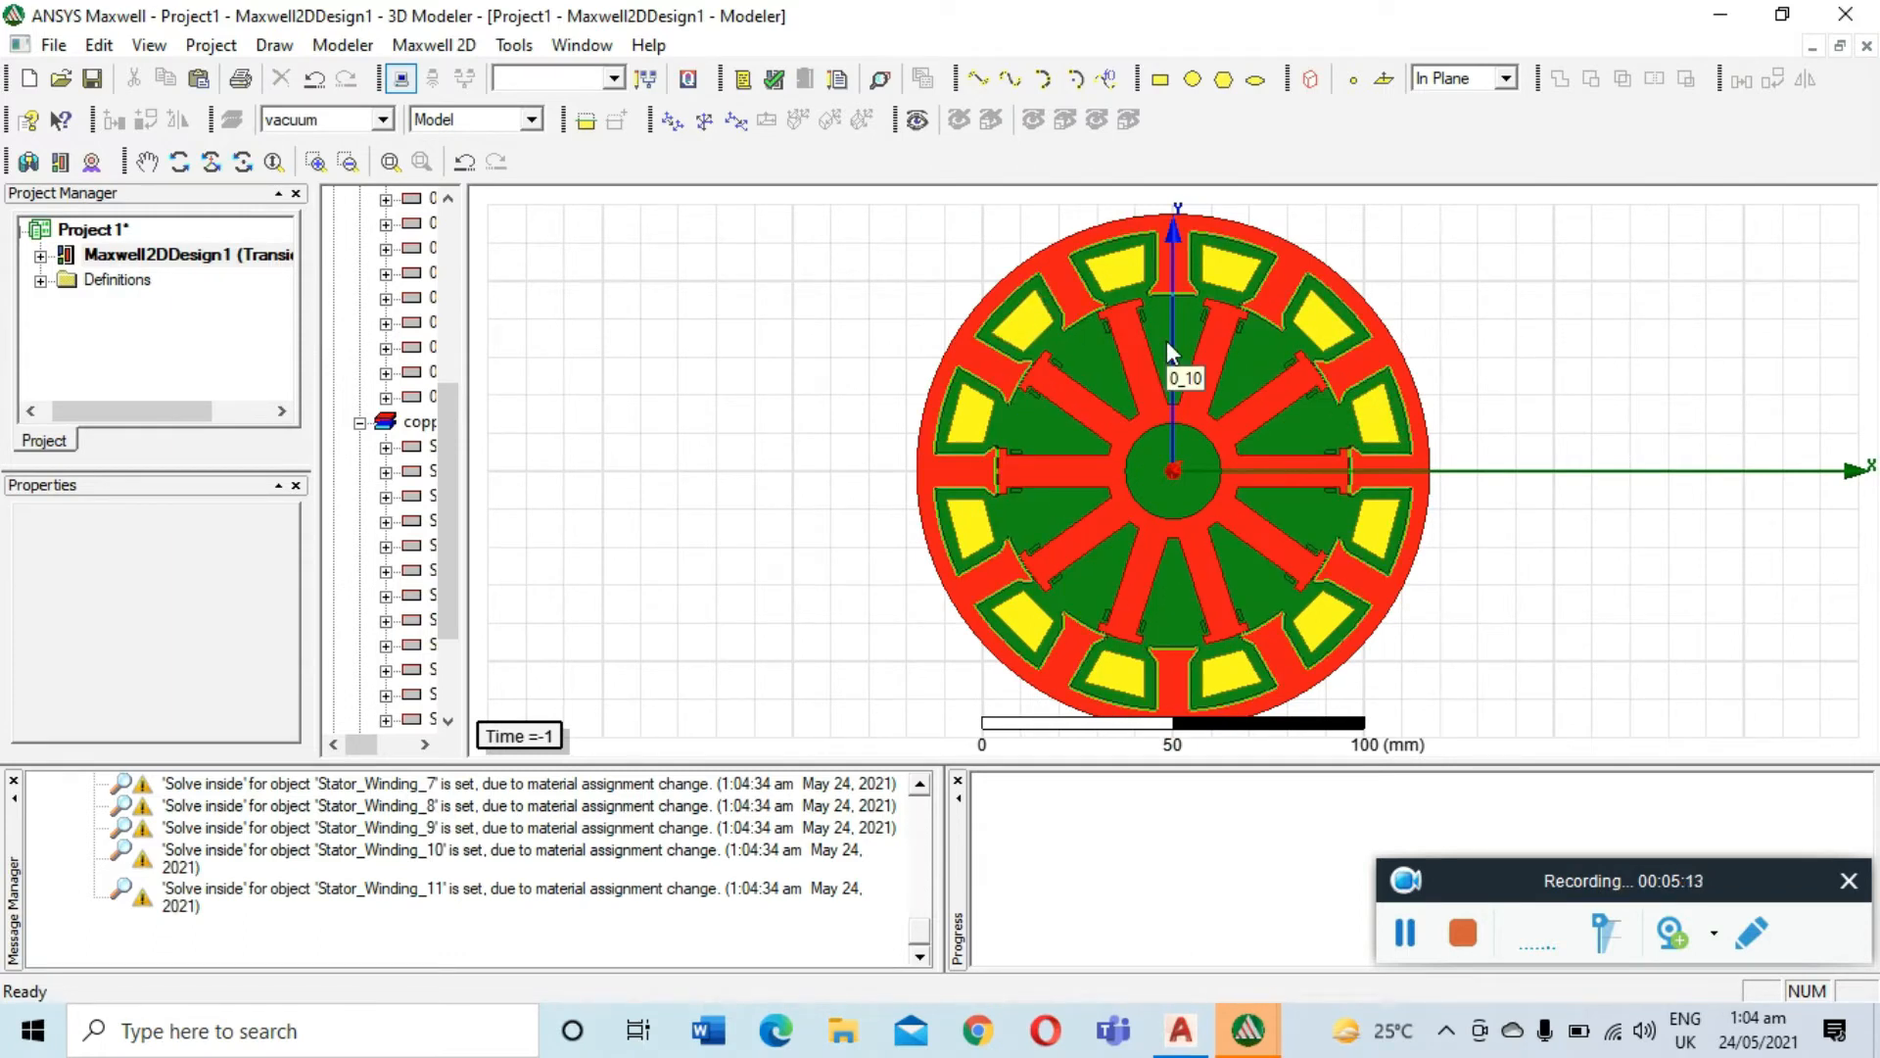
pyautogui.scroll(4, 1169, 333)
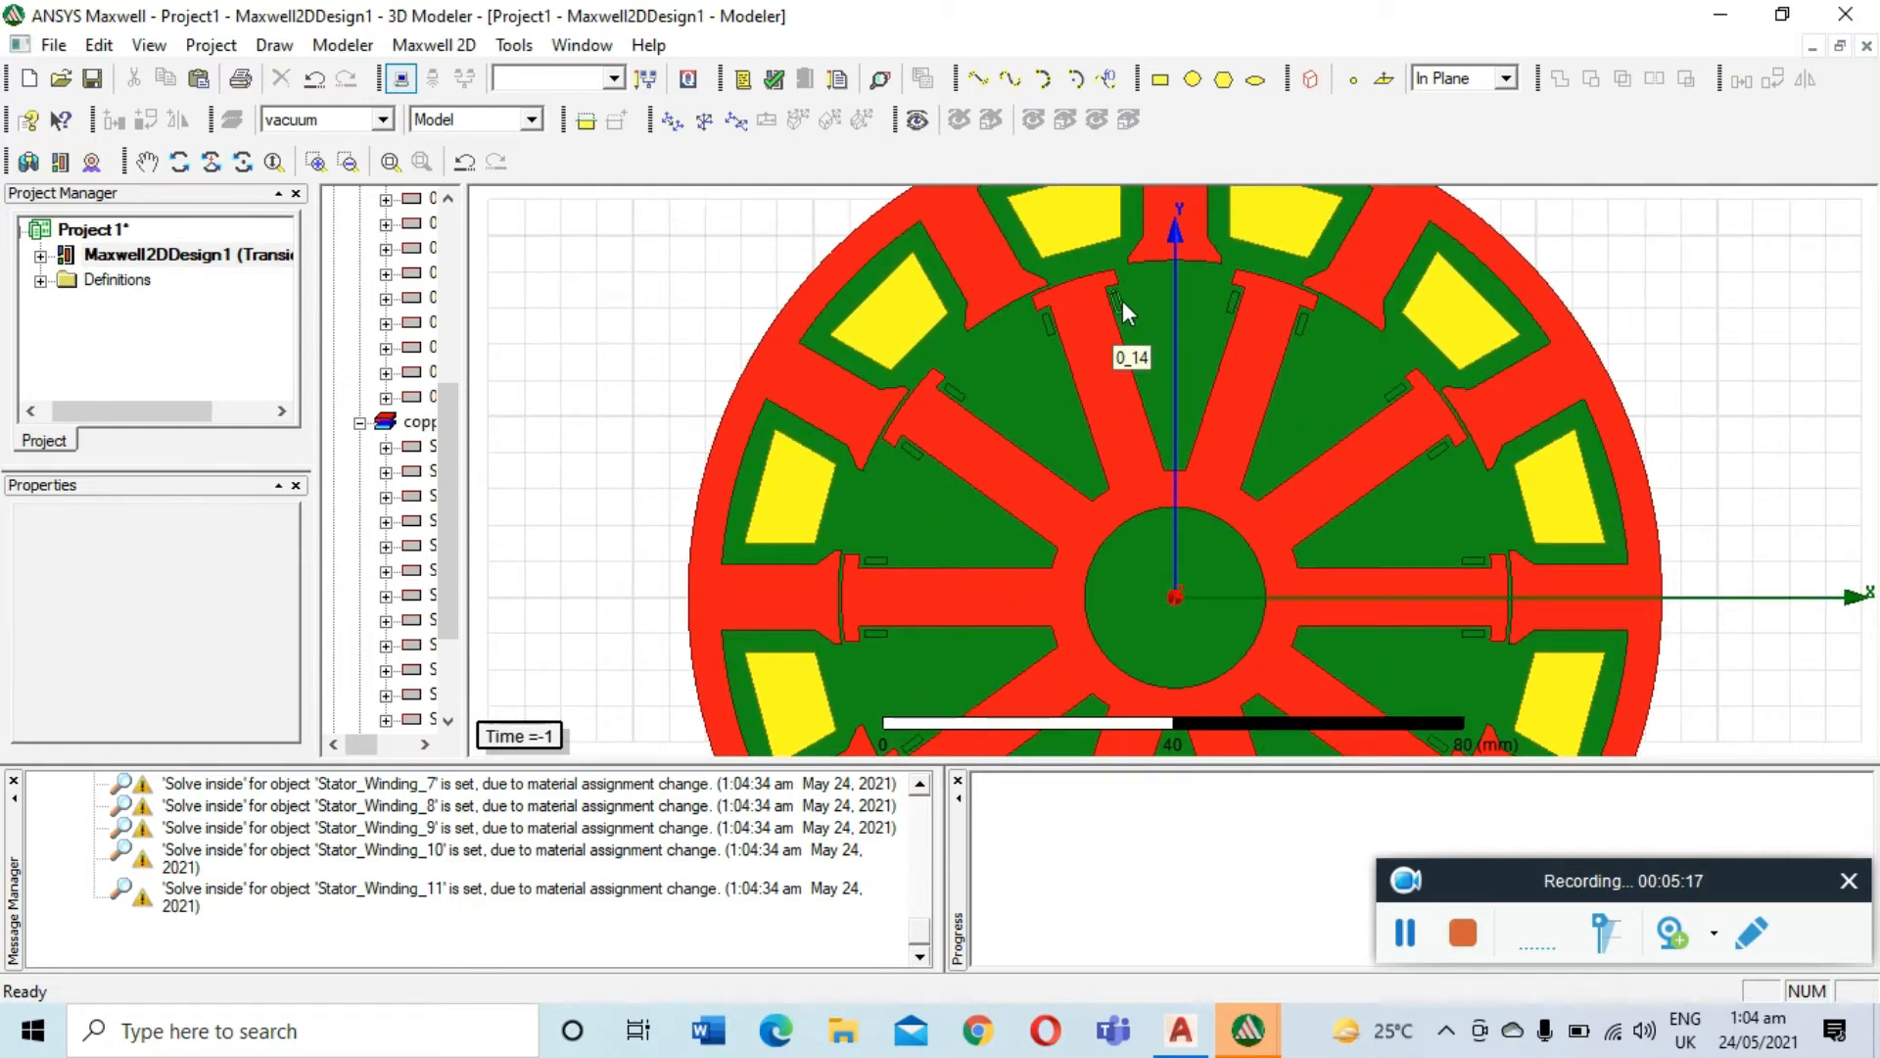
pyautogui.click(1122, 302)
pyautogui.keyDown('ctrl'); pyautogui.click(1048, 324); pyautogui.keyUp('ctrl')
pyautogui.keyDown('ctrl'); pyautogui.click(954, 393); pyautogui.keyUp('ctrl')
pyautogui.keyDown('ctrl'); pyautogui.click(911, 450); pyautogui.keyUp('ctrl')
pyautogui.keyDown('ctrl'); pyautogui.click(876, 560); pyautogui.keyUp('ctrl')
pyautogui.keyDown('ctrl'); pyautogui.click(875, 633); pyautogui.keyUp('ctrl')
pyautogui.keyDown('ctrl'); pyautogui.click(1233, 301); pyautogui.keyUp('ctrl')
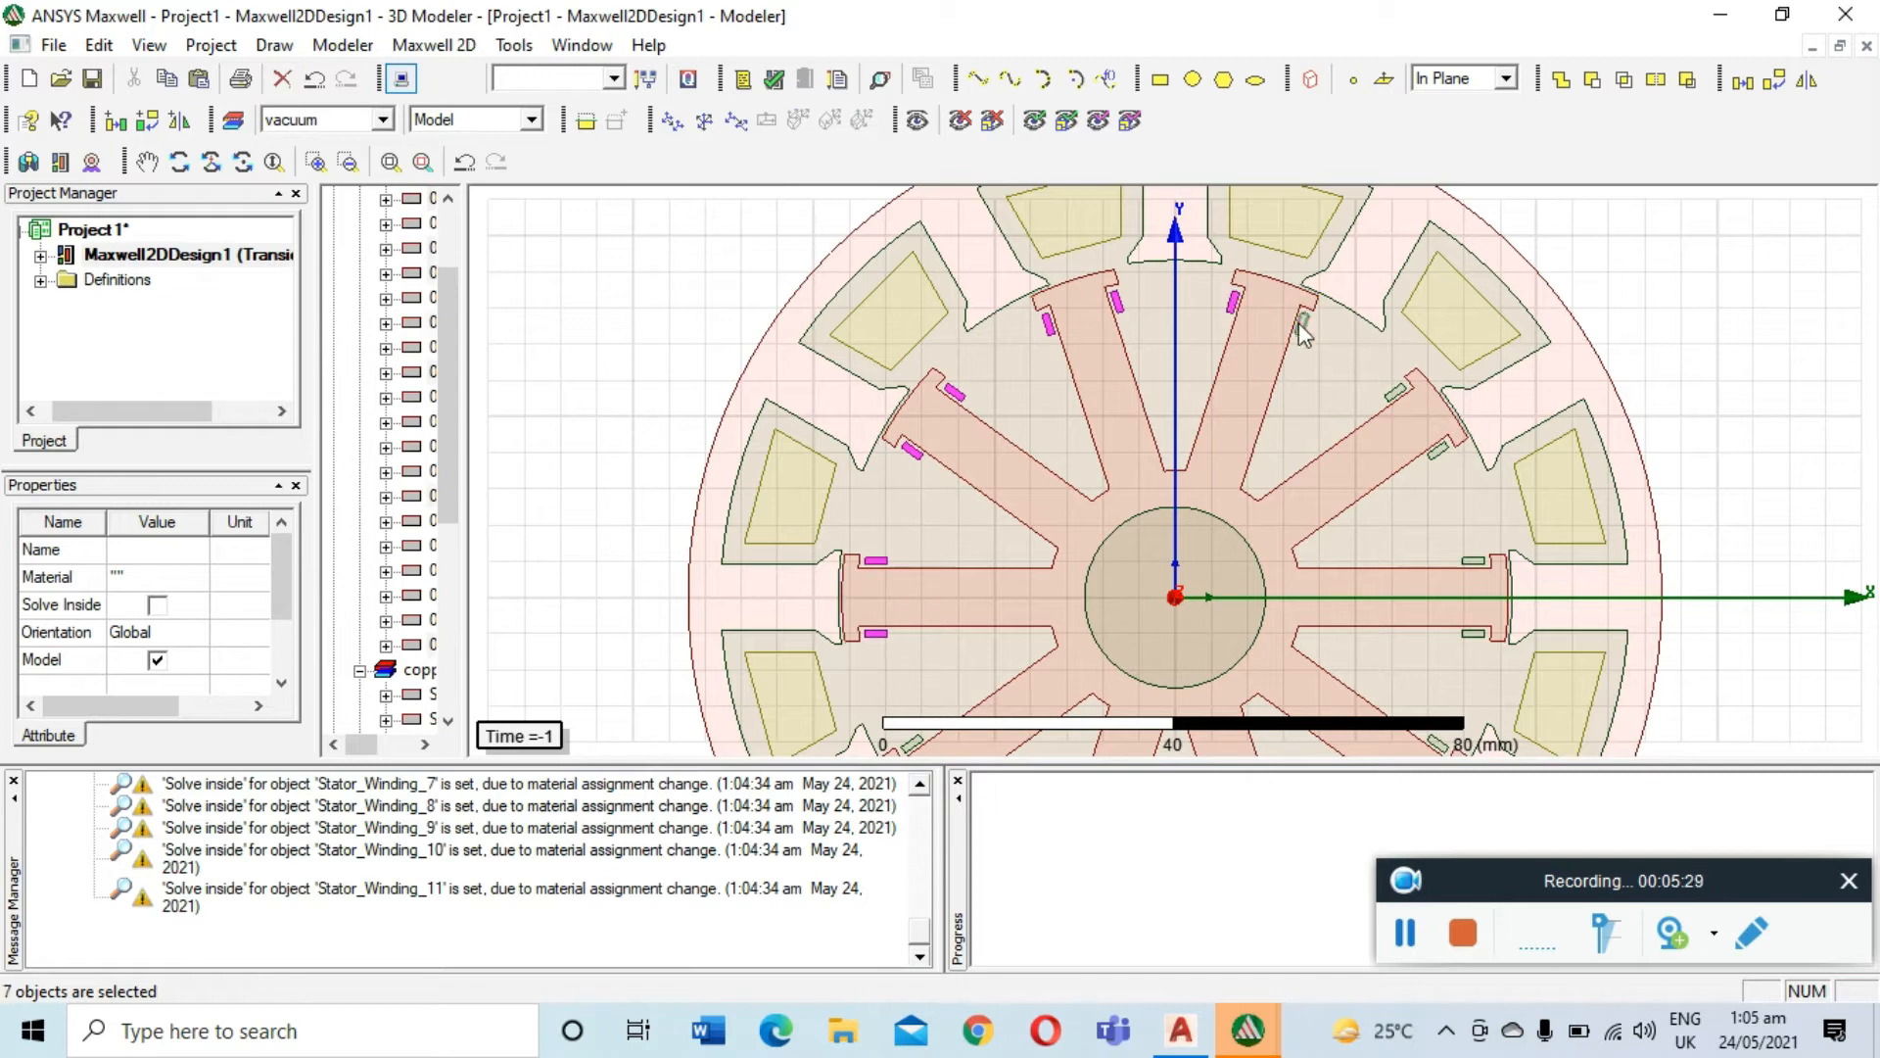
pyautogui.keyDown('ctrl'); pyautogui.click(1301, 325); pyautogui.keyUp('ctrl')
pyautogui.keyDown('ctrl'); pyautogui.click(1395, 393); pyautogui.keyUp('ctrl')
pyautogui.keyDown('ctrl'); pyautogui.click(1438, 451); pyautogui.keyUp('ctrl')
pyautogui.keyDown('ctrl'); pyautogui.click(1474, 561); pyautogui.keyUp('ctrl')
pyautogui.keyDown('ctrl'); pyautogui.click(1474, 635); pyautogui.keyUp('ctrl')
pyautogui.click(146, 162)
pyautogui.moveTo(1029, 486); pyautogui.dragTo(979, 226)
pyautogui.click(147, 163)
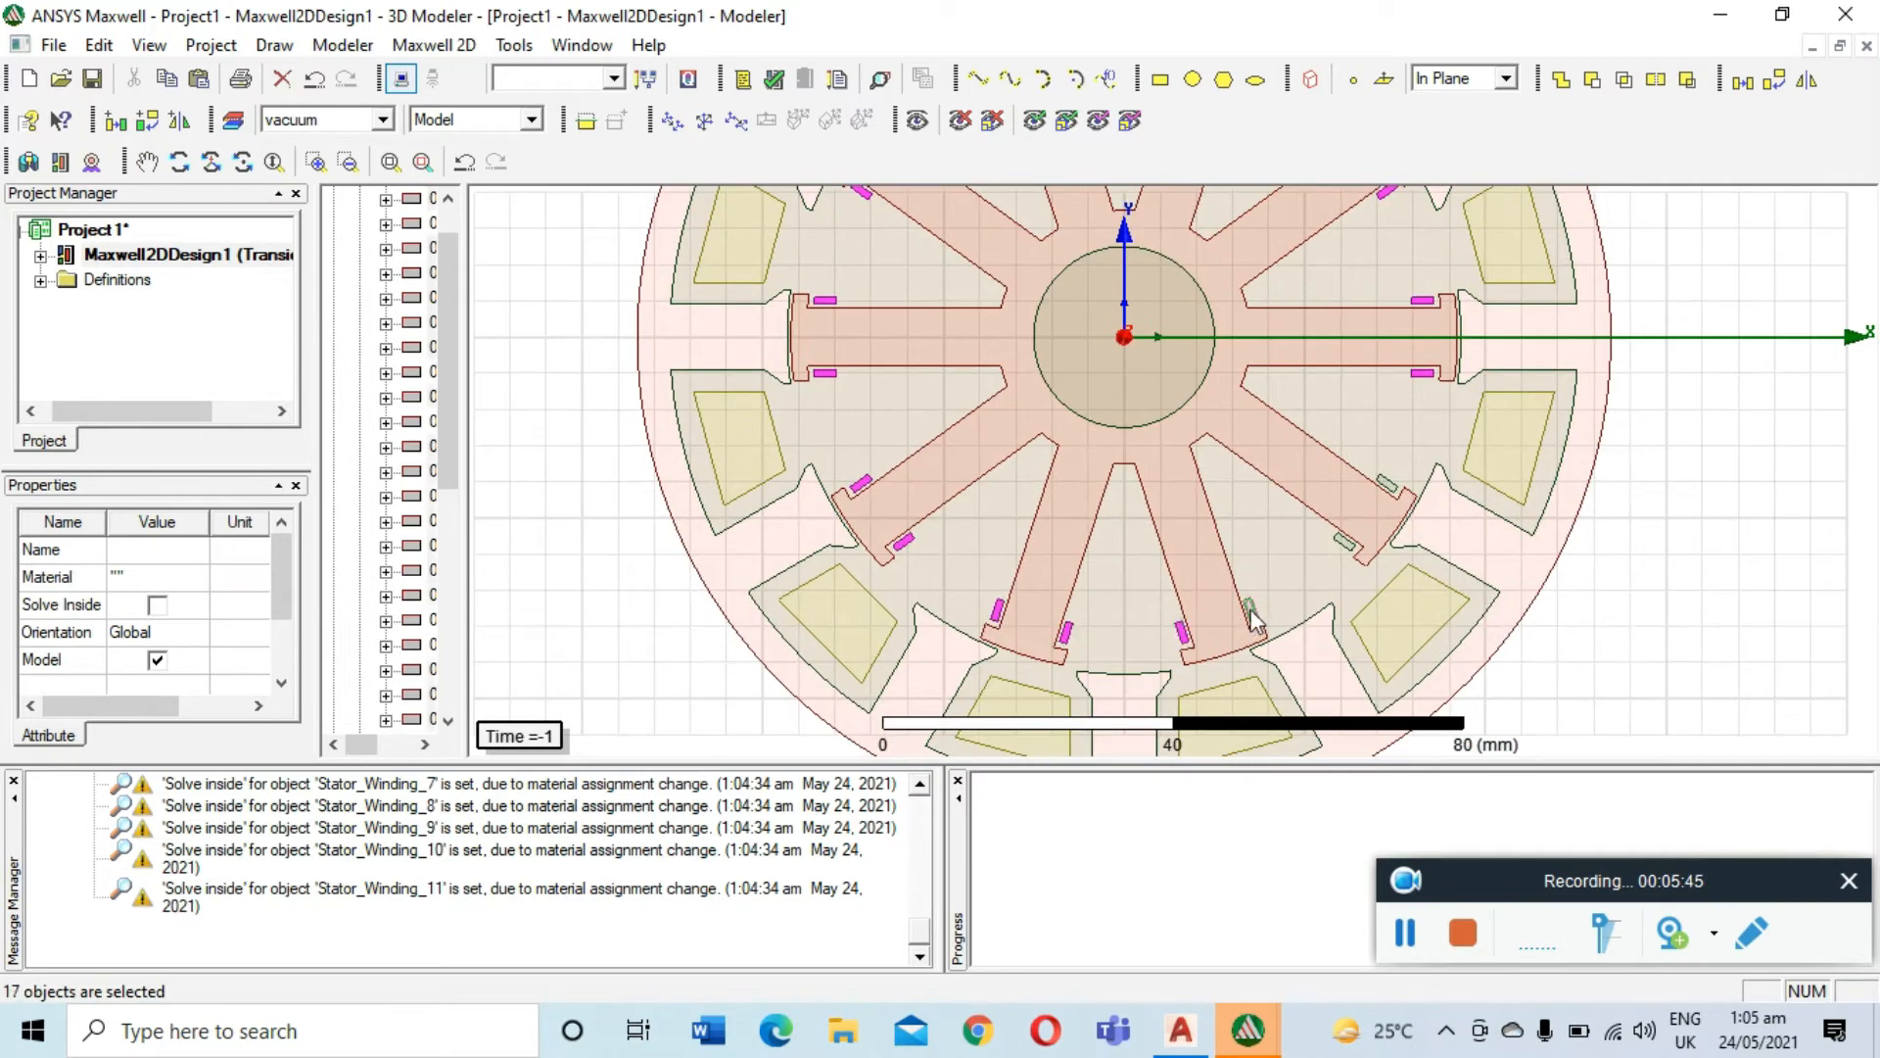
pyautogui.keyDown('ctrl'); pyautogui.click(1250, 608); pyautogui.keyUp('ctrl')
pyautogui.hotkey('ctrl', 'z')
# Select all twenty small coil sections beside the rotor pole tips and rename them Rotor_Winding
pyautogui.click(904, 541)
pyautogui.keyDown('ctrl'); pyautogui.click(998, 610); pyautogui.keyUp('ctrl')
pyautogui.keyDown('ctrl'); pyautogui.click(1065, 632); pyautogui.keyUp('ctrl')
pyautogui.keyDown('ctrl'); pyautogui.click(1183, 633); pyautogui.keyUp('ctrl')
pyautogui.keyDown('ctrl'); pyautogui.click(1251, 610); pyautogui.keyUp('ctrl')
pyautogui.keyDown('ctrl'); pyautogui.click(1345, 542); pyautogui.keyUp('ctrl')
pyautogui.keyDown('ctrl'); pyautogui.click(1388, 484); pyautogui.keyUp('ctrl')
pyautogui.keyDown('ctrl'); pyautogui.click(1422, 373); pyautogui.keyUp('ctrl')
pyautogui.keyDown('ctrl'); pyautogui.click(1422, 301); pyautogui.keyUp('ctrl')
pyautogui.keyDown('ctrl'); pyautogui.click(861, 483); pyautogui.keyUp('ctrl')
pyautogui.keyDown('ctrl'); pyautogui.click(826, 373); pyautogui.keyUp('ctrl')
pyautogui.keyDown('ctrl'); pyautogui.click(826, 302); pyautogui.keyUp('ctrl')
pyautogui.click(391, 163)
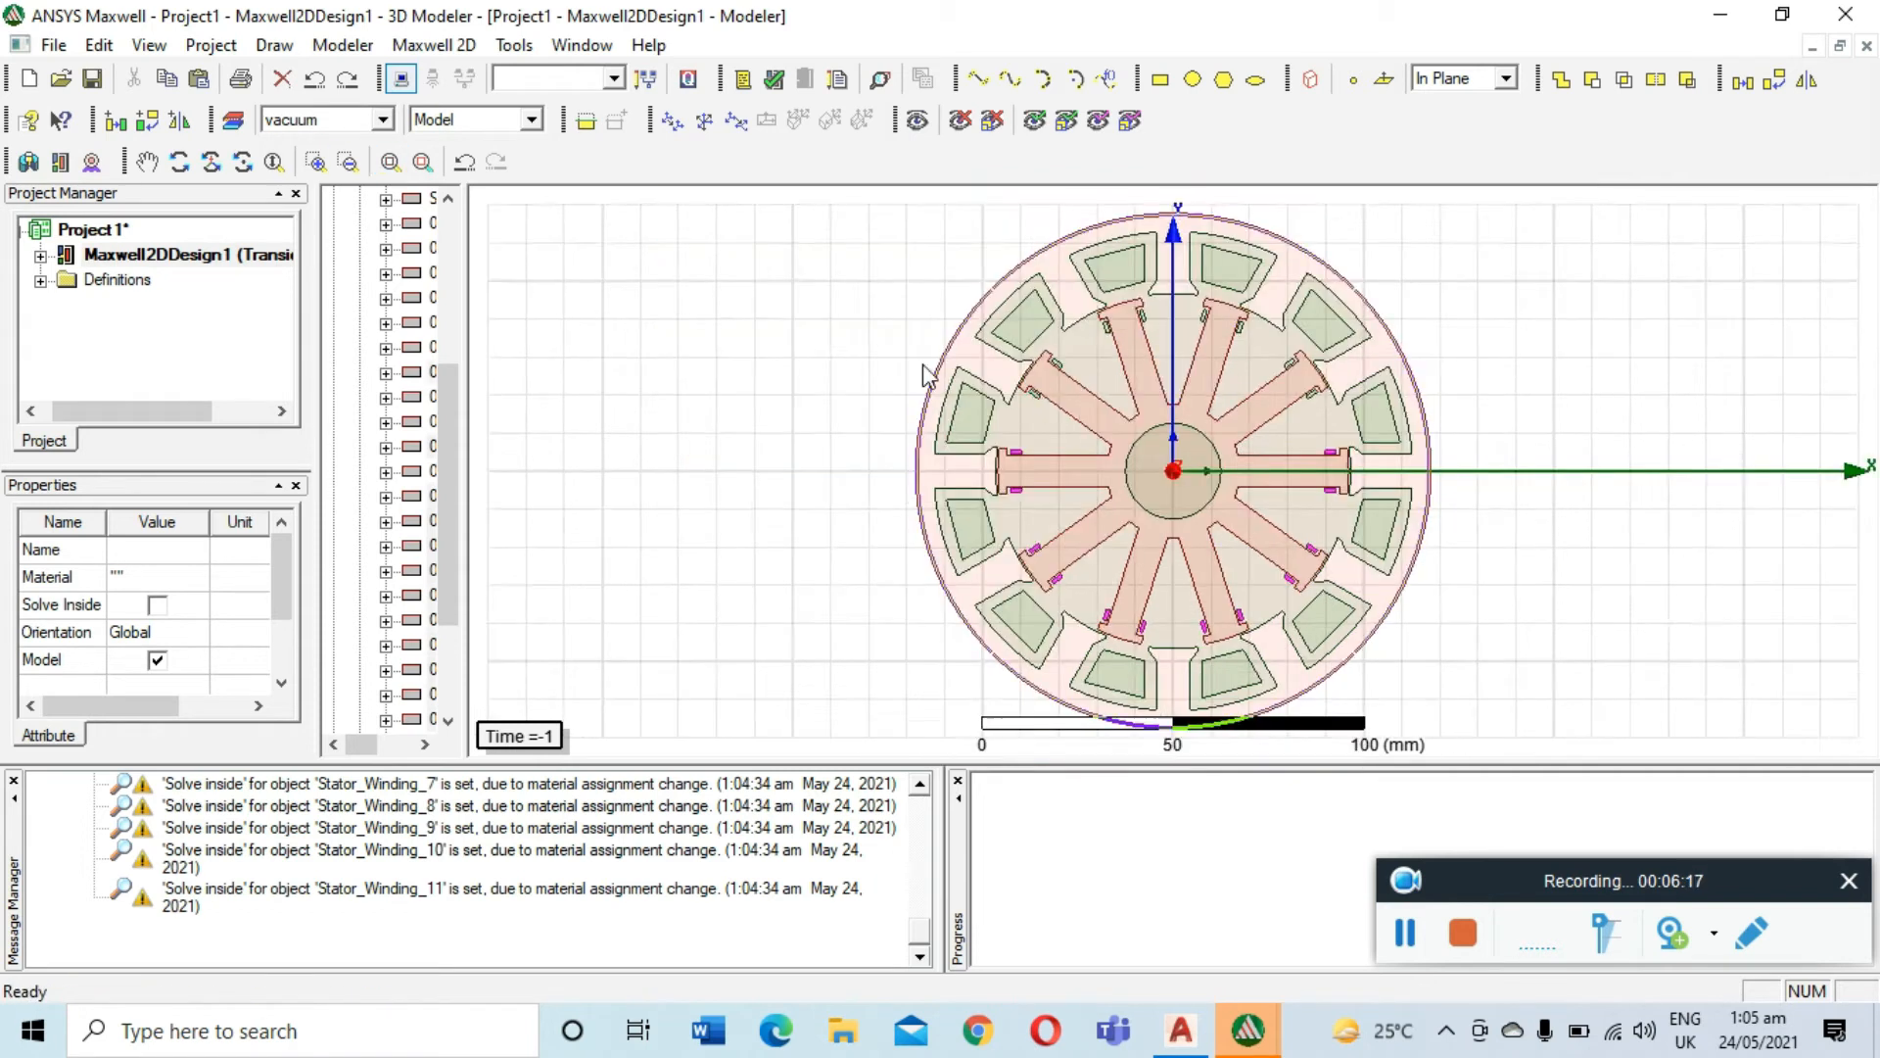
pyautogui.scroll(5, 1097, 376)
pyautogui.keyDown('ctrl'); pyautogui.click(973, 409); pyautogui.keyUp('ctrl')
pyautogui.keyDown('ctrl'); pyautogui.click(1015, 351); pyautogui.keyUp('ctrl')
pyautogui.keyDown('ctrl'); pyautogui.click(1117, 279); pyautogui.keyUp('ctrl')
pyautogui.keyDown('ctrl'); pyautogui.click(1188, 255); pyautogui.keyUp('ctrl')
pyautogui.keyDown('ctrl'); pyautogui.click(1313, 254); pyautogui.keyUp('ctrl')
pyautogui.keyDown('ctrl'); pyautogui.click(1385, 278); pyautogui.keyUp('ctrl')
pyautogui.click(391, 162)
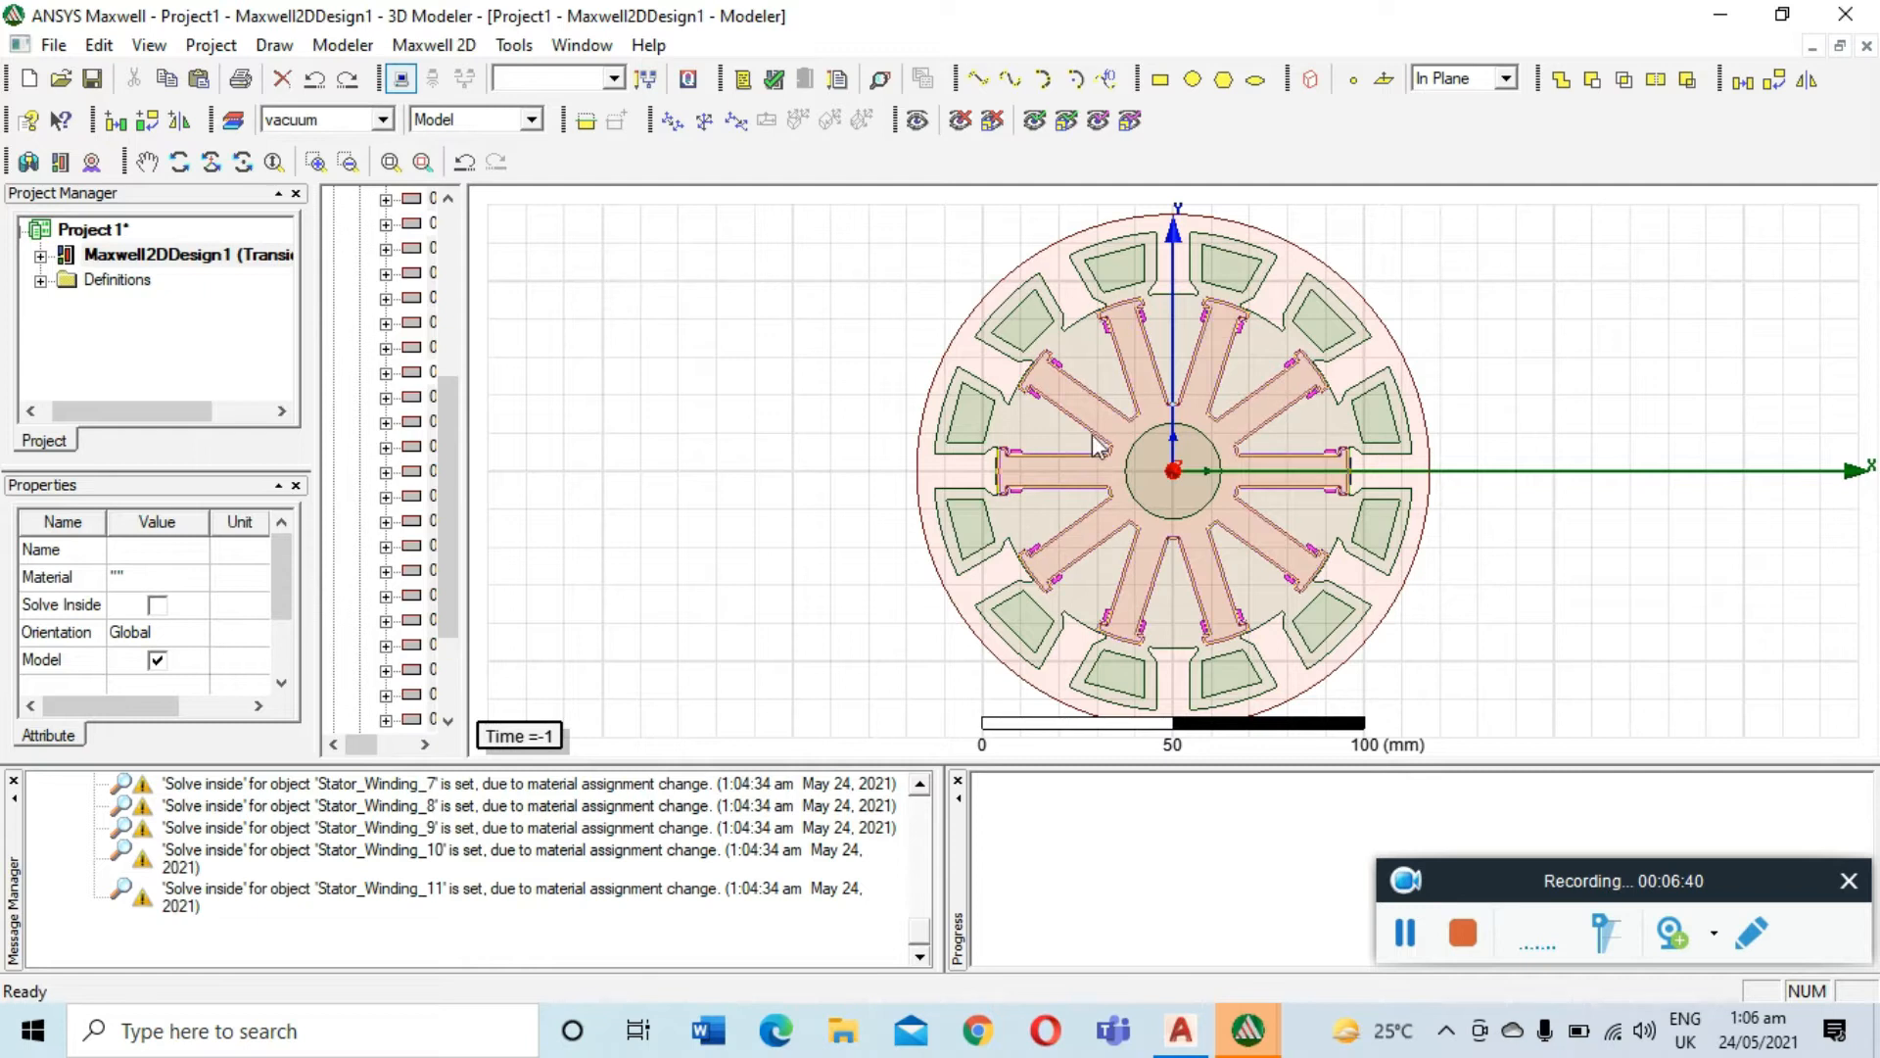
pyautogui.click(144, 550)
pyautogui.write('R')
pyautogui.press('capslock')
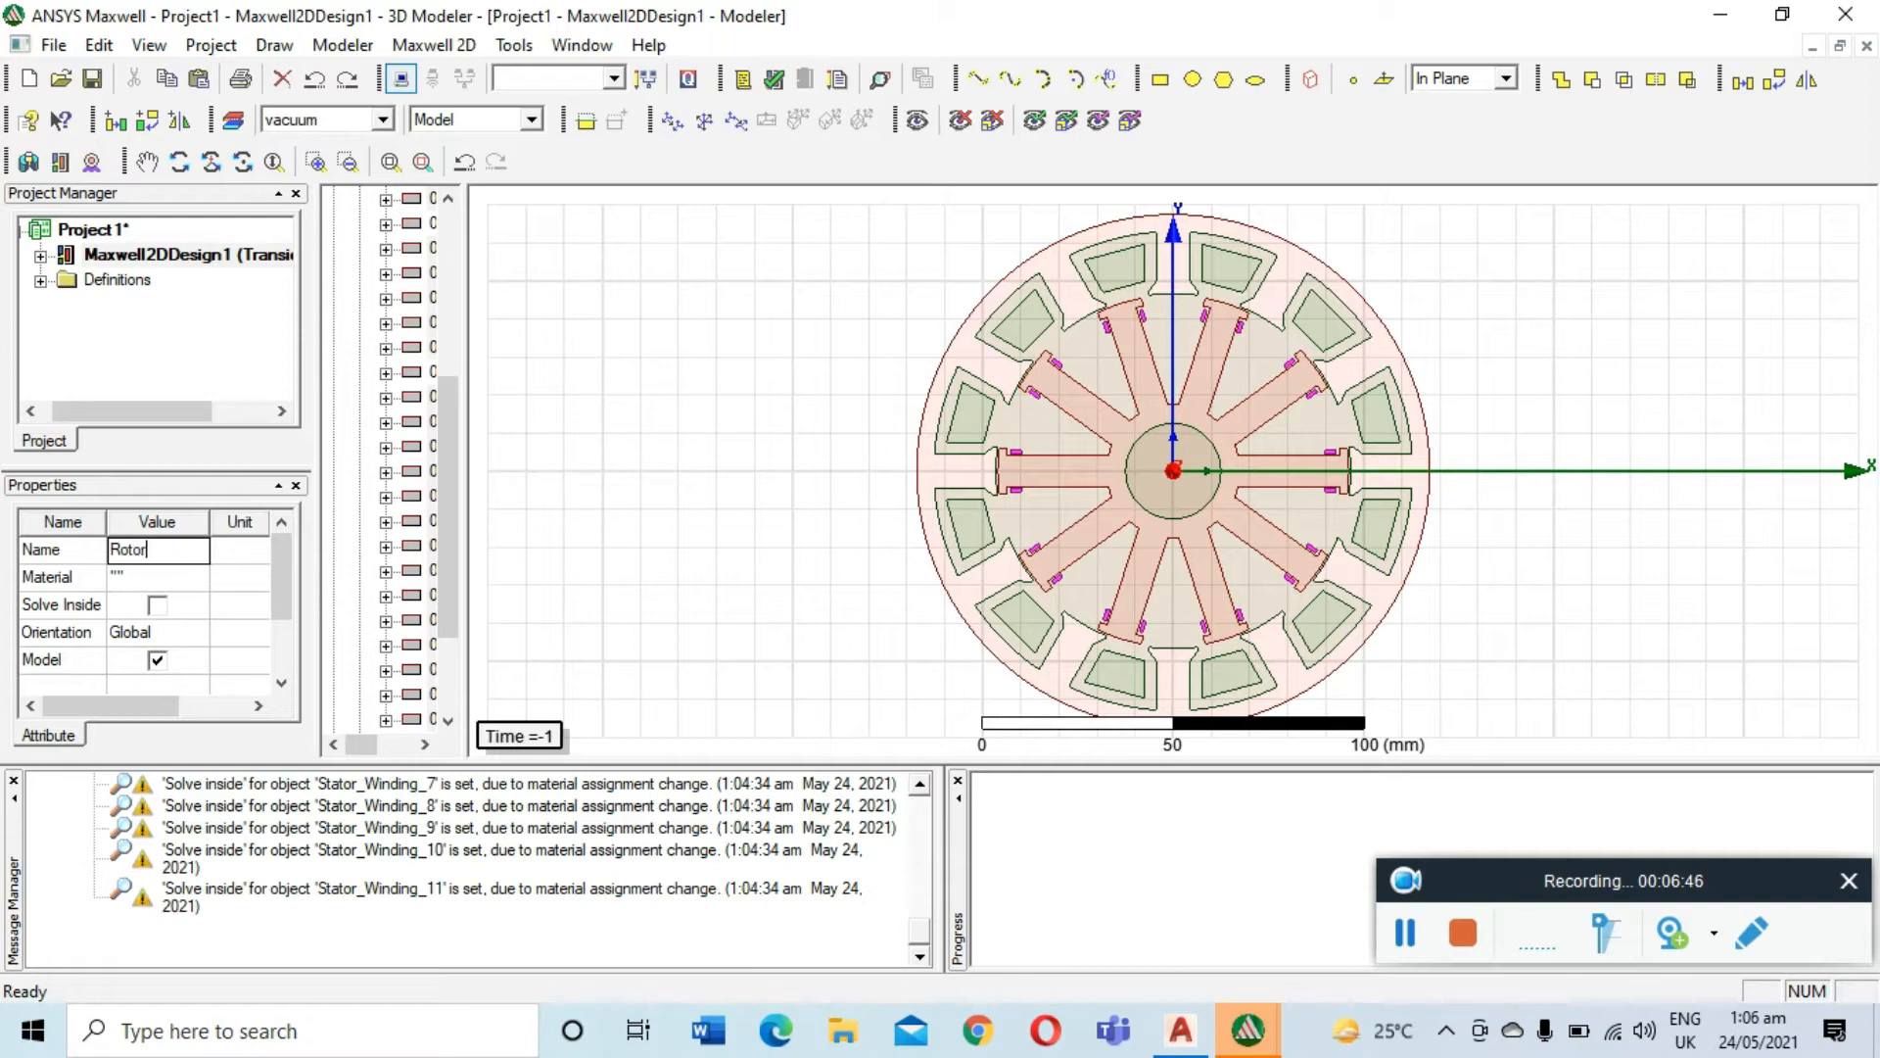
pyautogui.write('otor_W')
pyautogui.press('capslock')
pyautogui.write('inding')
pyautogui.press('Return')
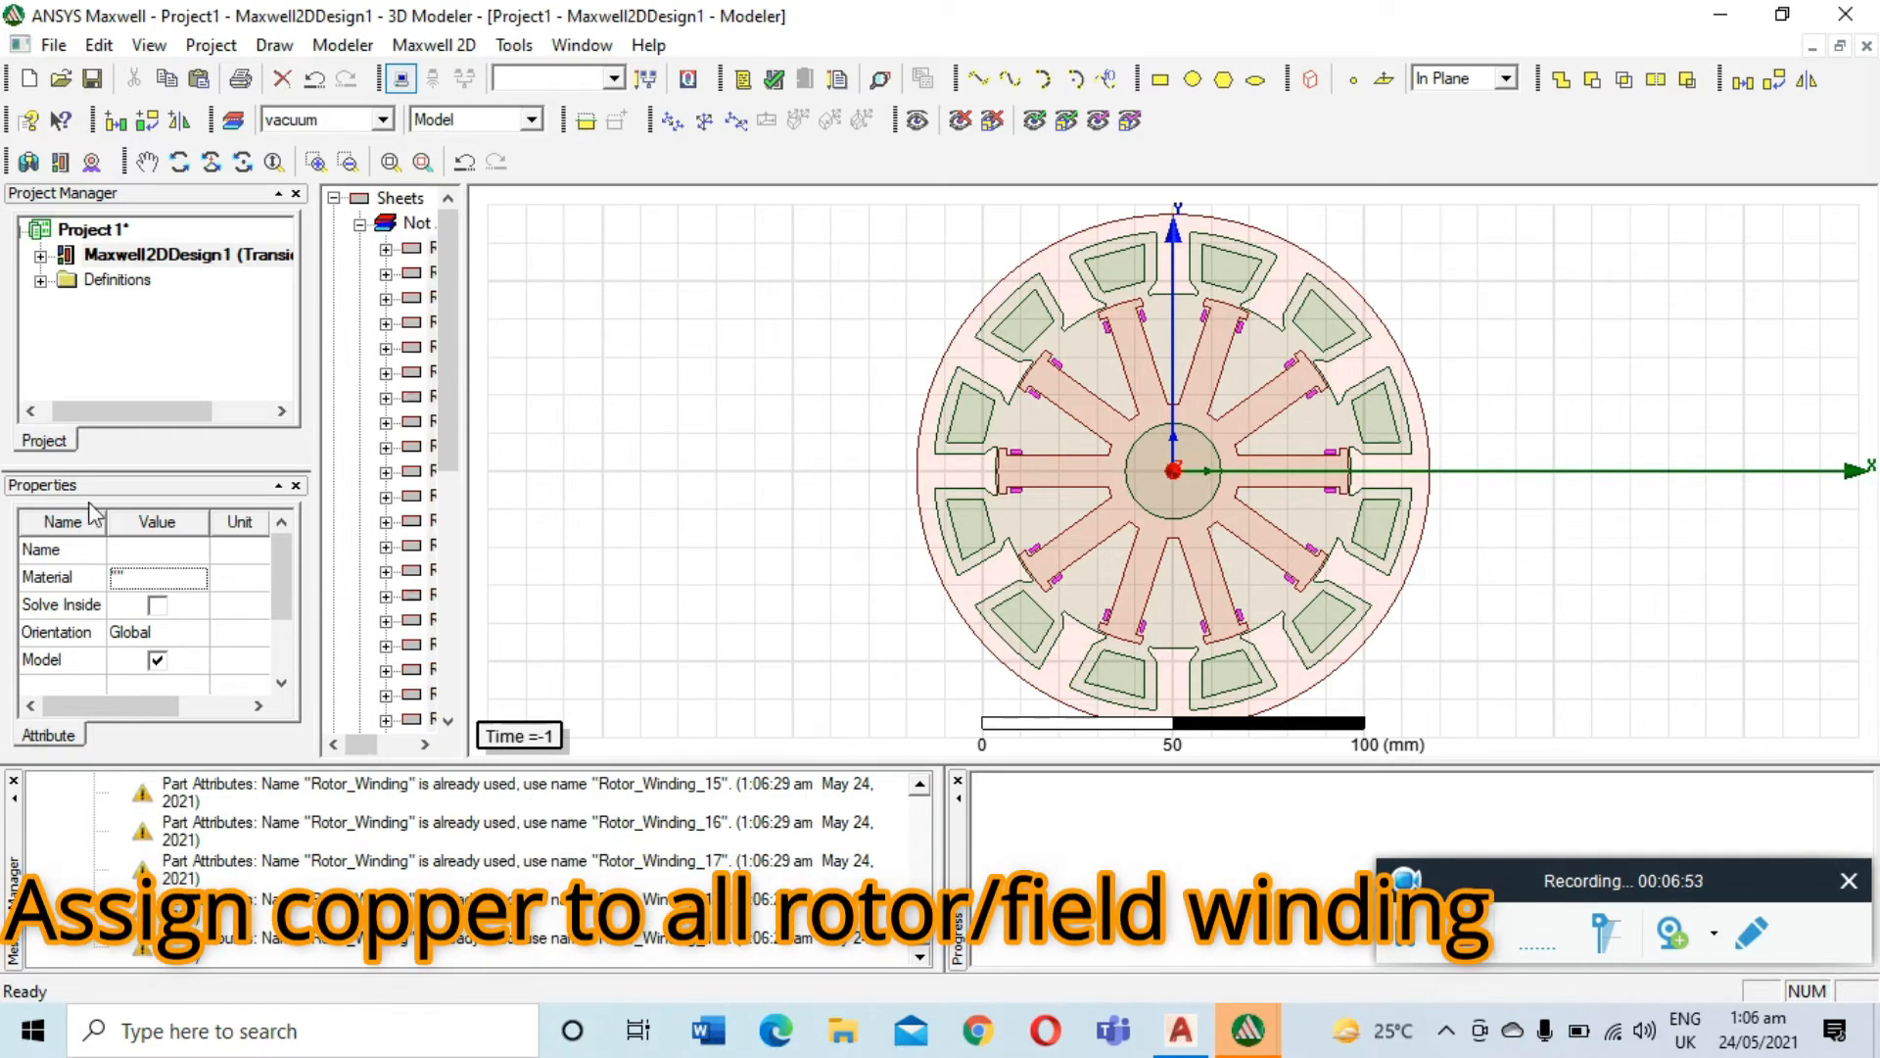
# Assign copper to the rotor windings and set their color to dark purple (red 64, green 0, blue 128)
pyautogui.click(154, 572)
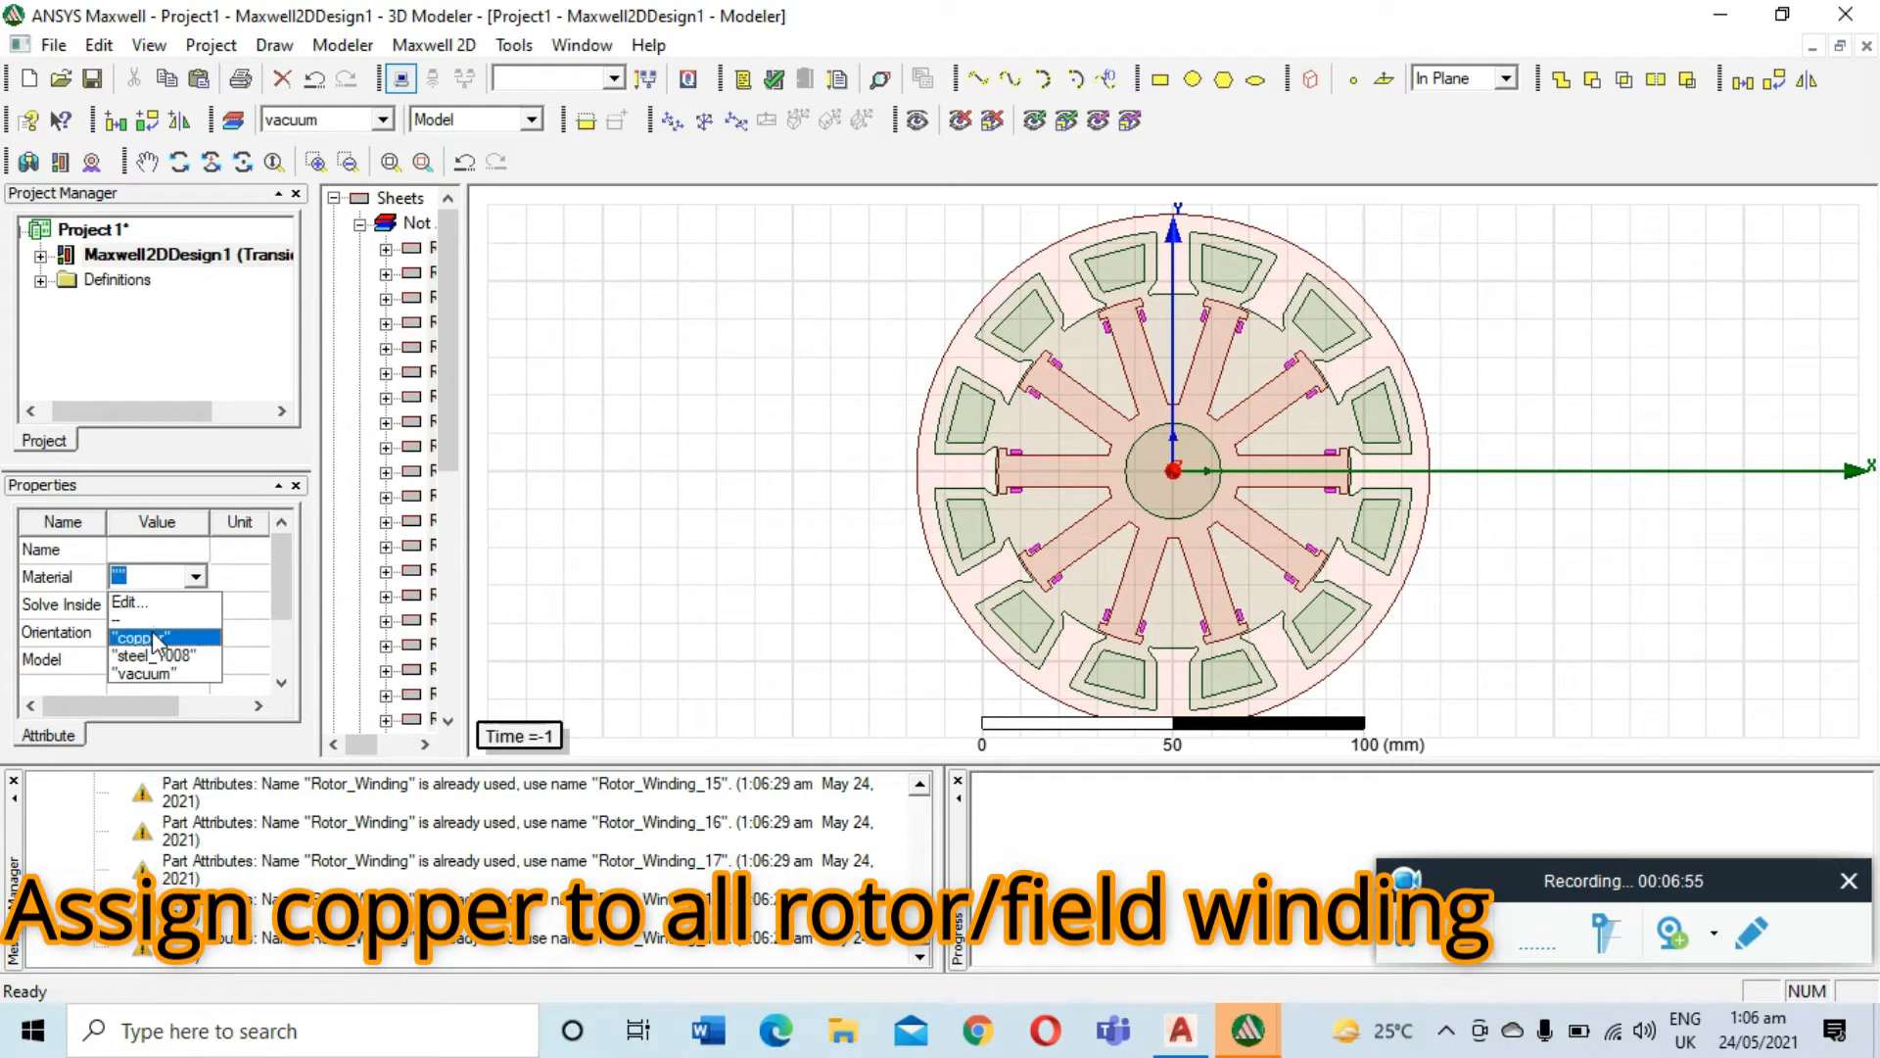
pyautogui.click(152, 638)
pyautogui.scroll(-1, 147, 639)
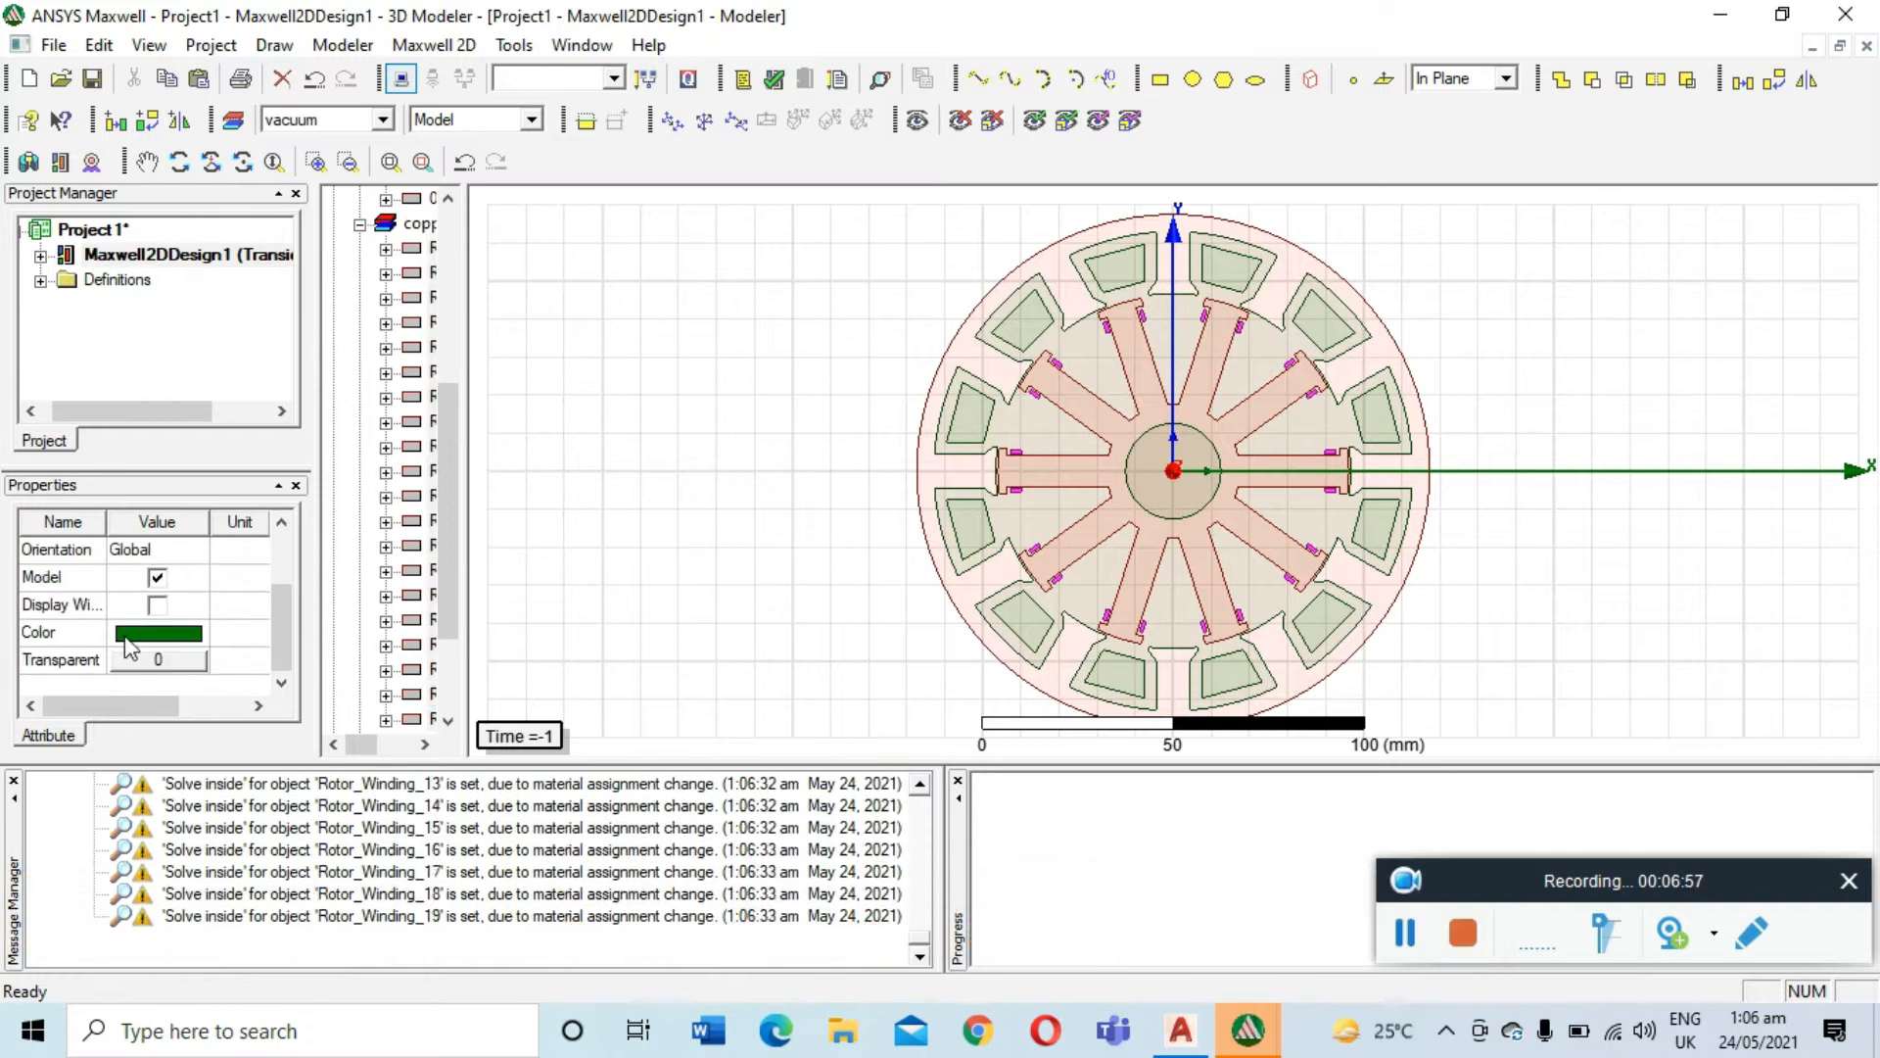
pyautogui.click(172, 632)
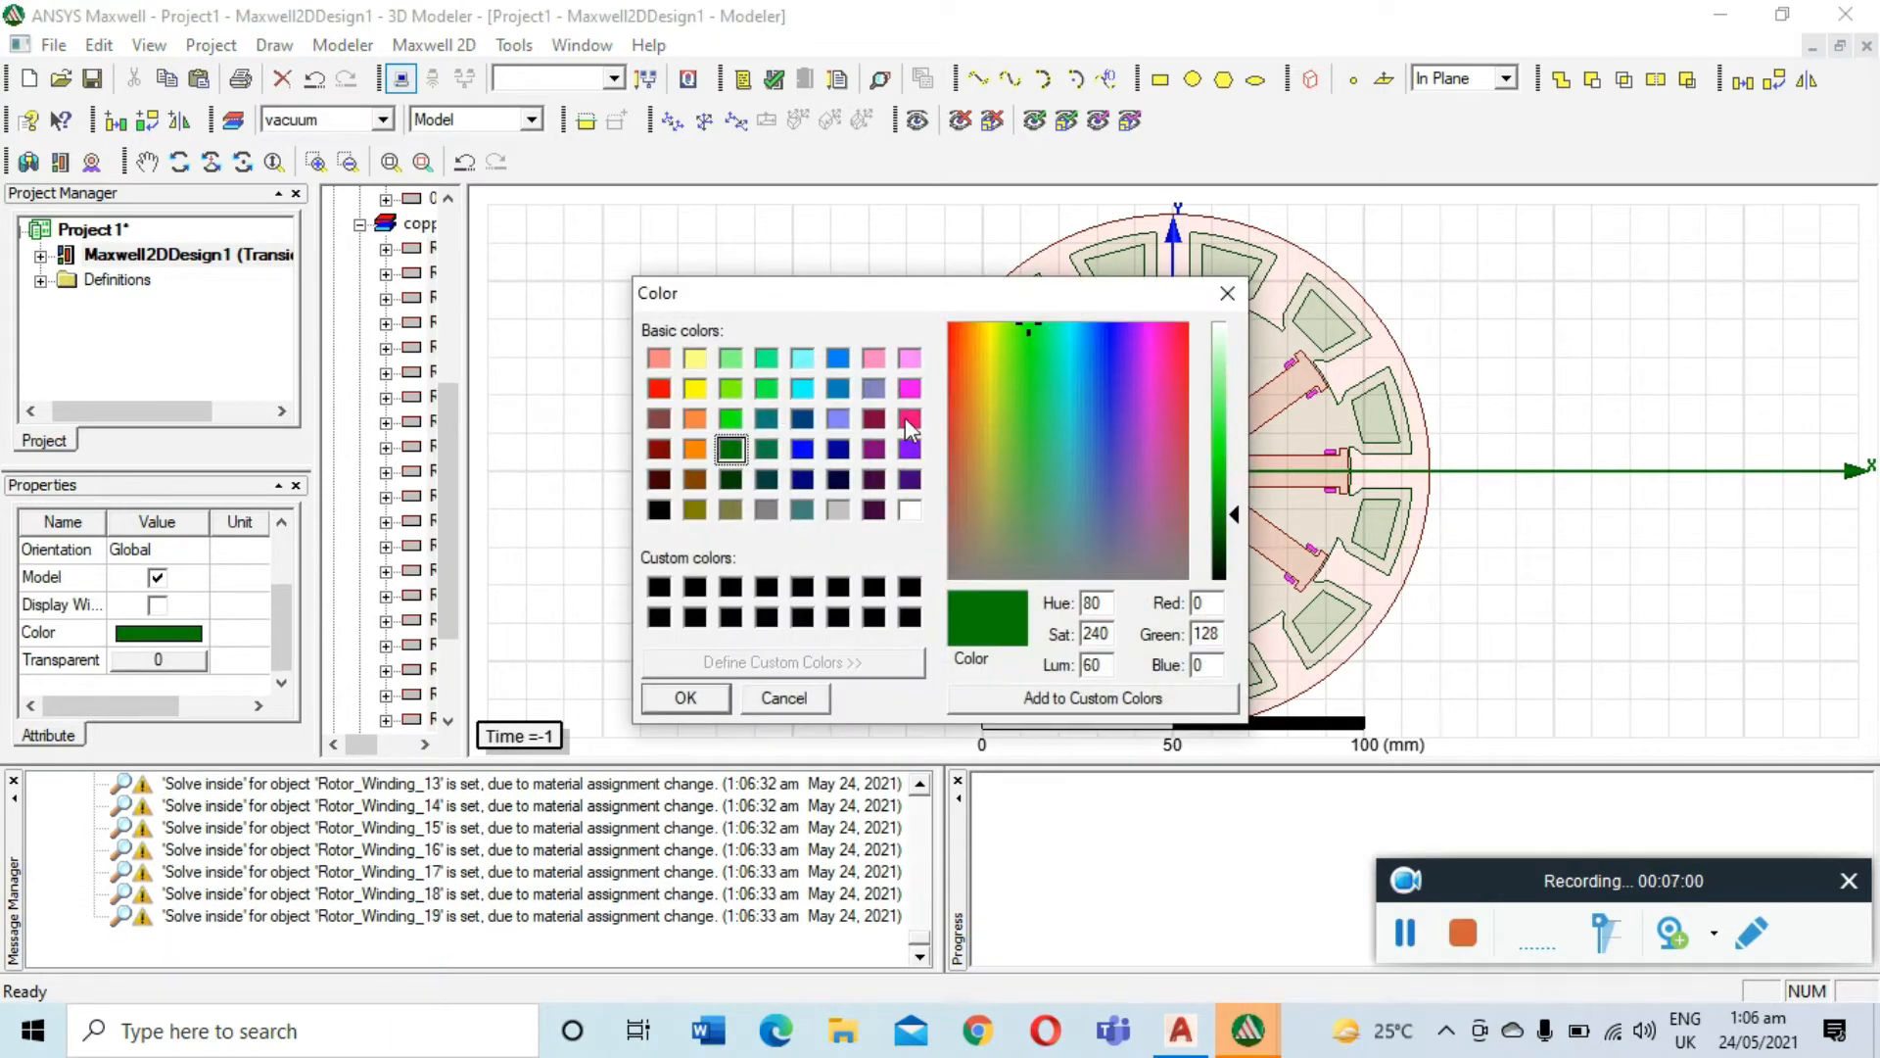
pyautogui.click(910, 479)
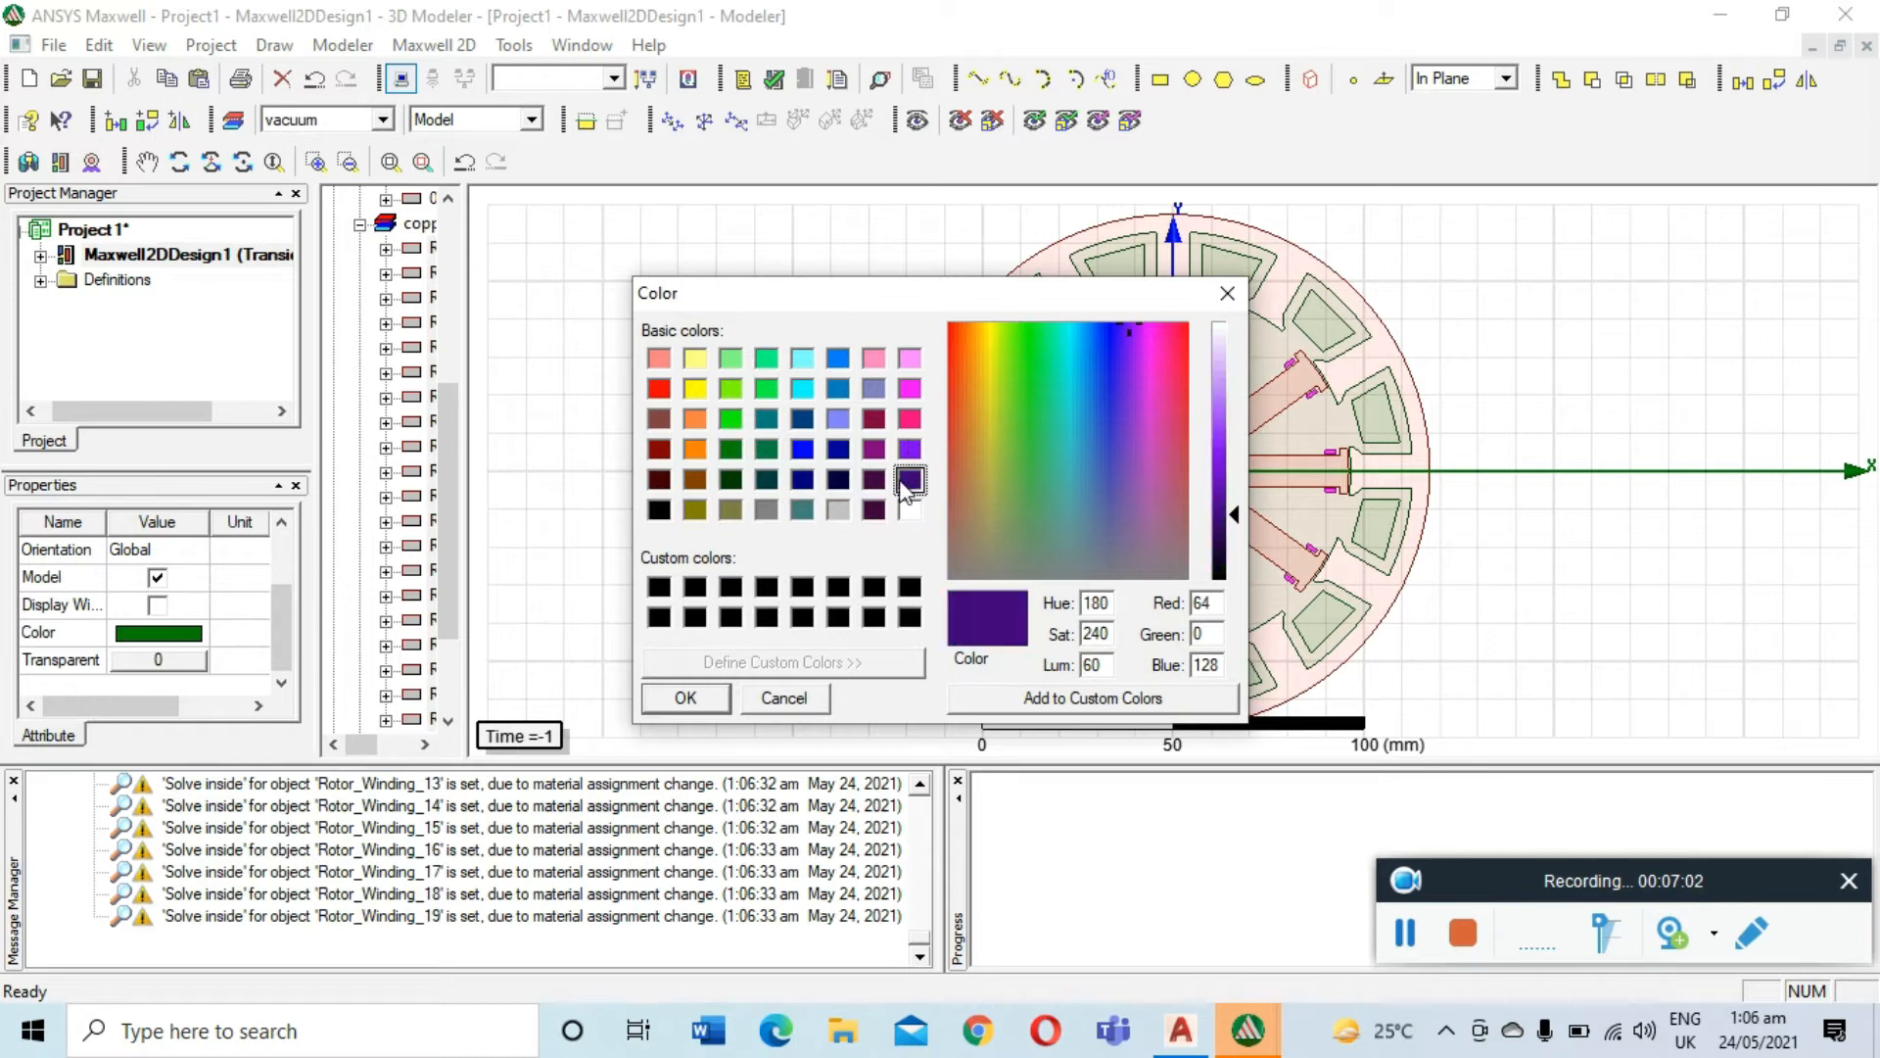
pyautogui.click(686, 697)
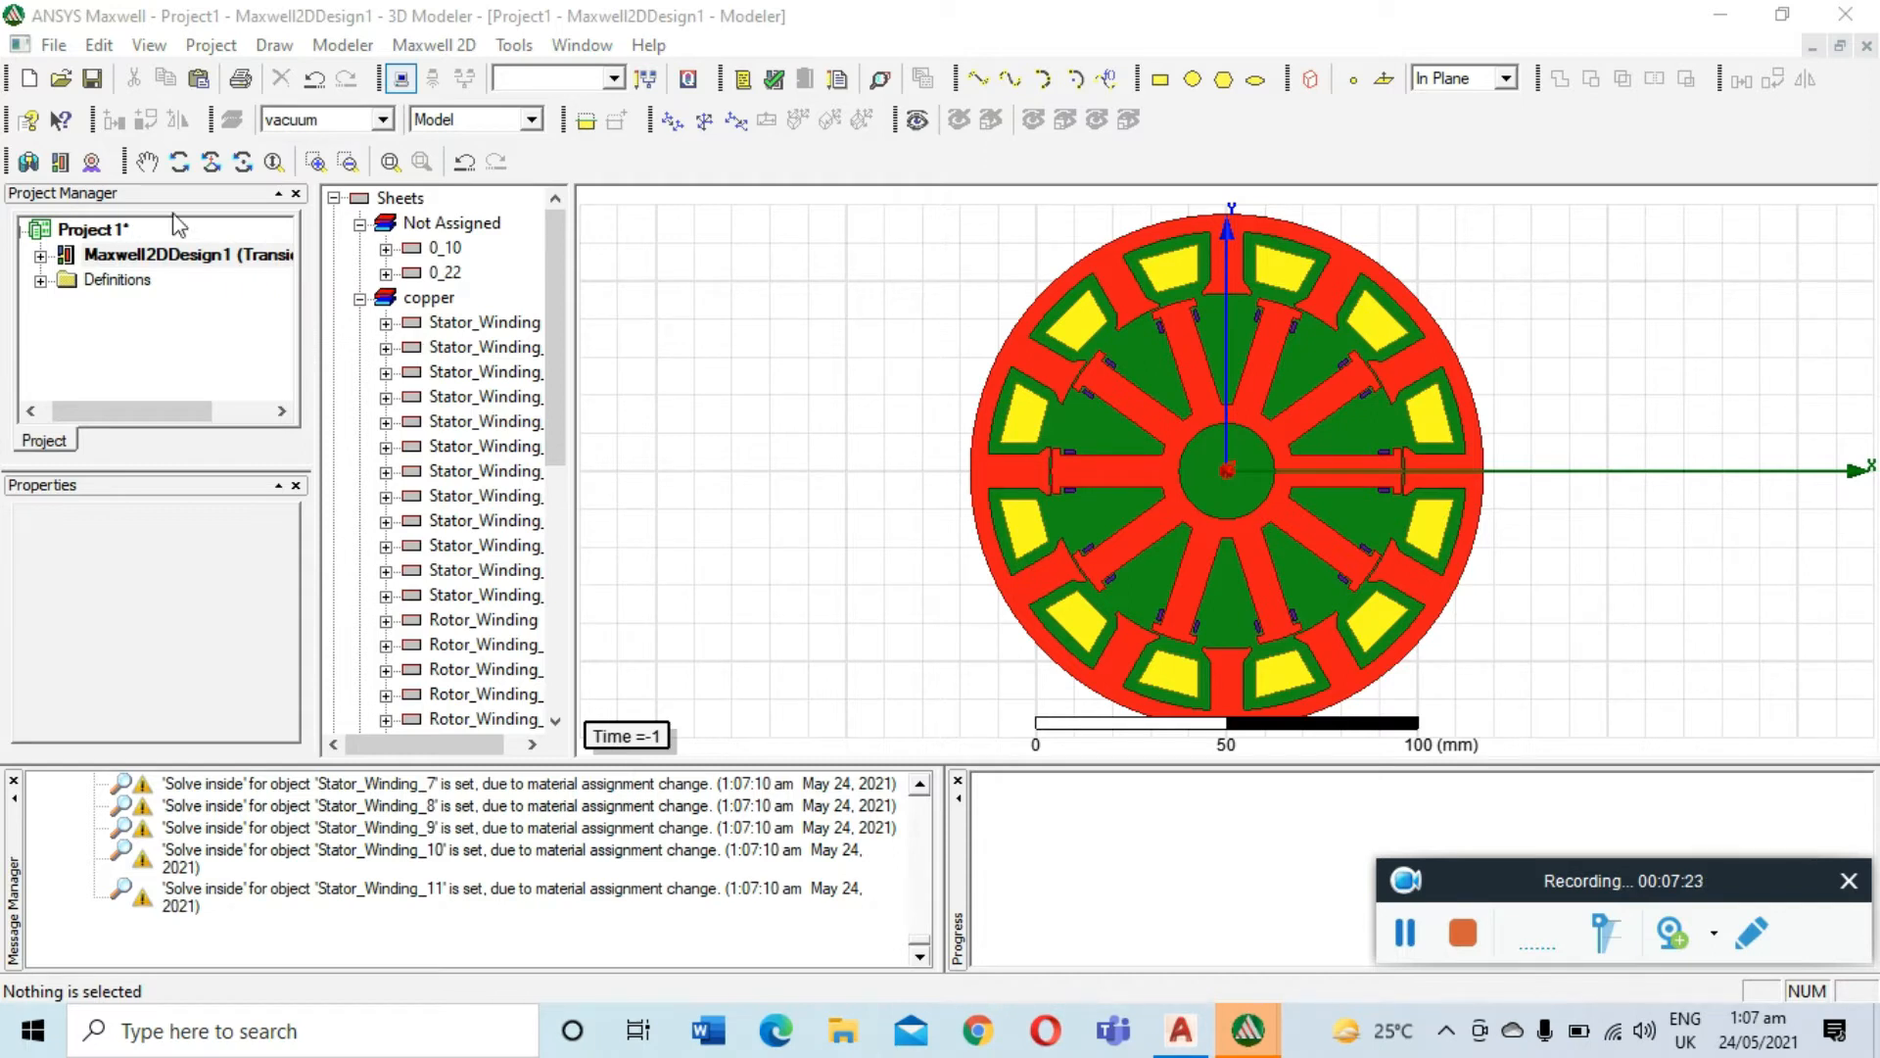
# Select the two sheets without a material, 0_10 and 0_22, and assign vacuum to both of them
pyautogui.scroll(-8, 460, 294)
pyautogui.scroll(-3, 443, 309)
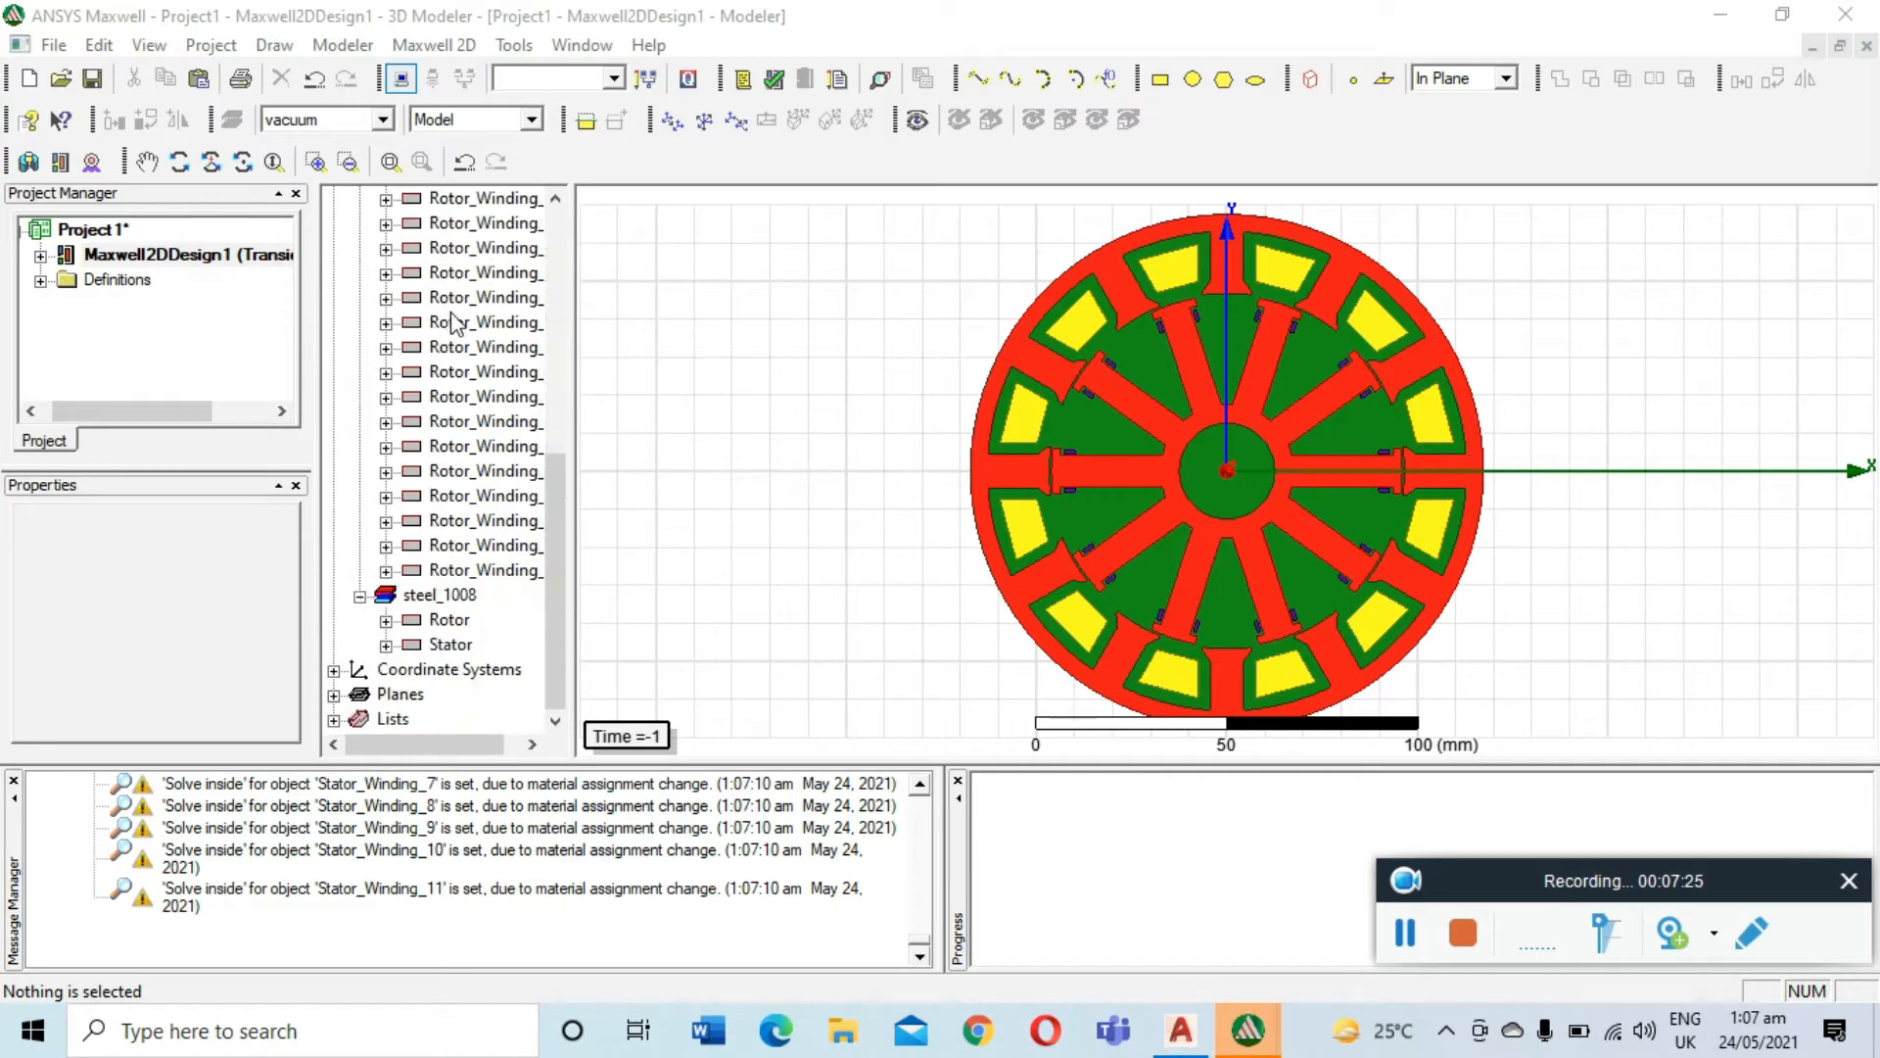
pyautogui.scroll(11, 428, 385)
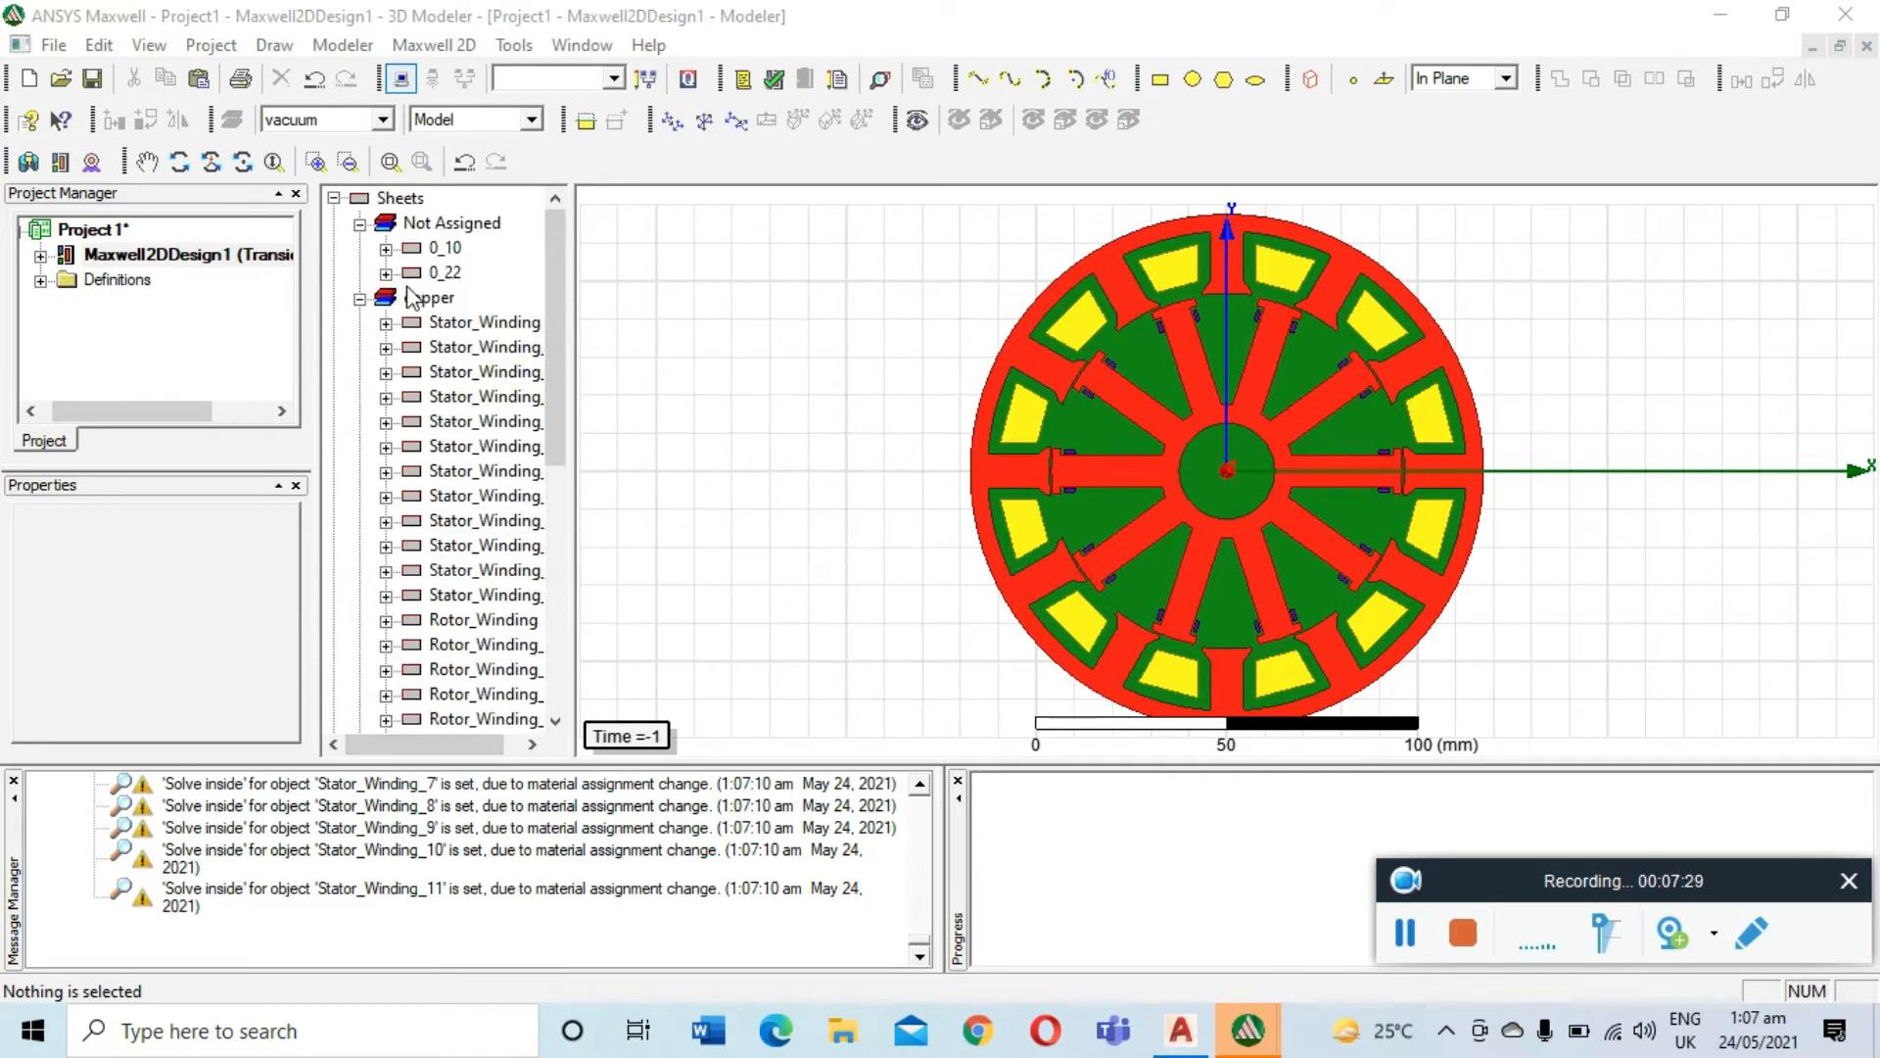
pyautogui.click(445, 247)
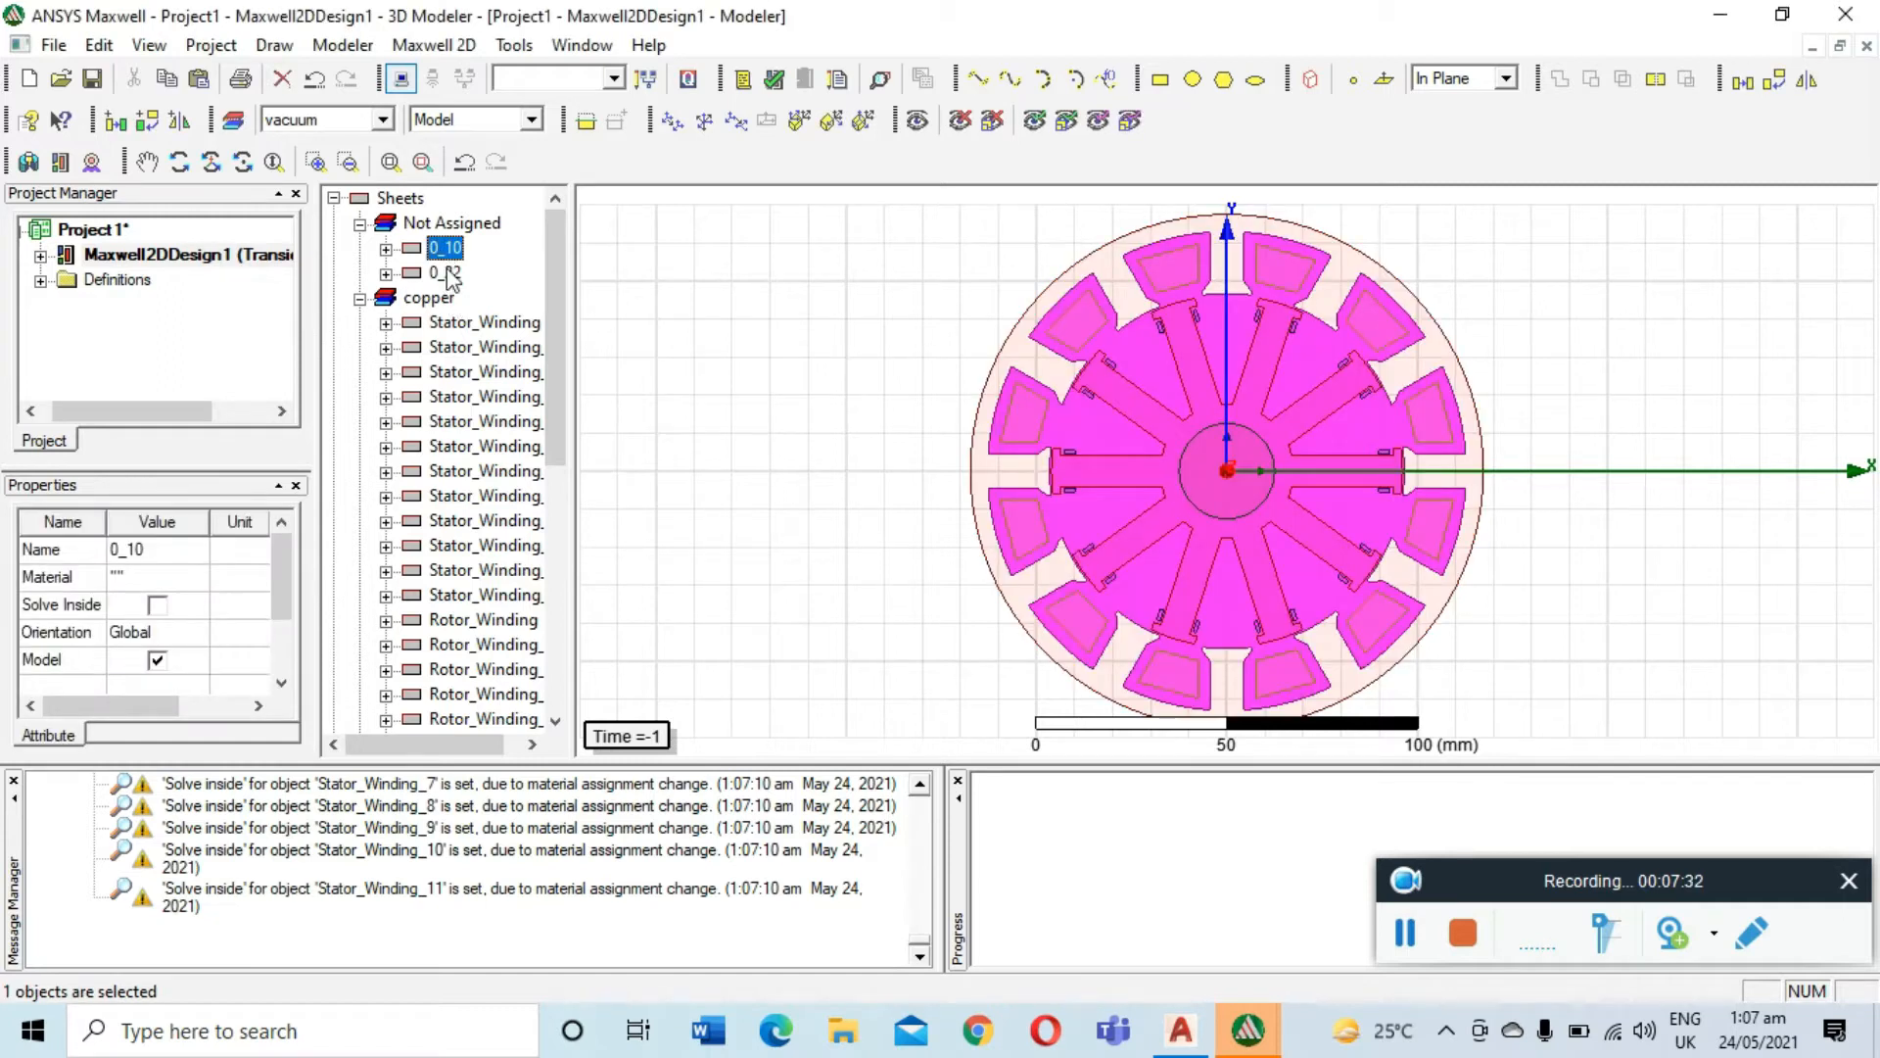
pyautogui.click(448, 273)
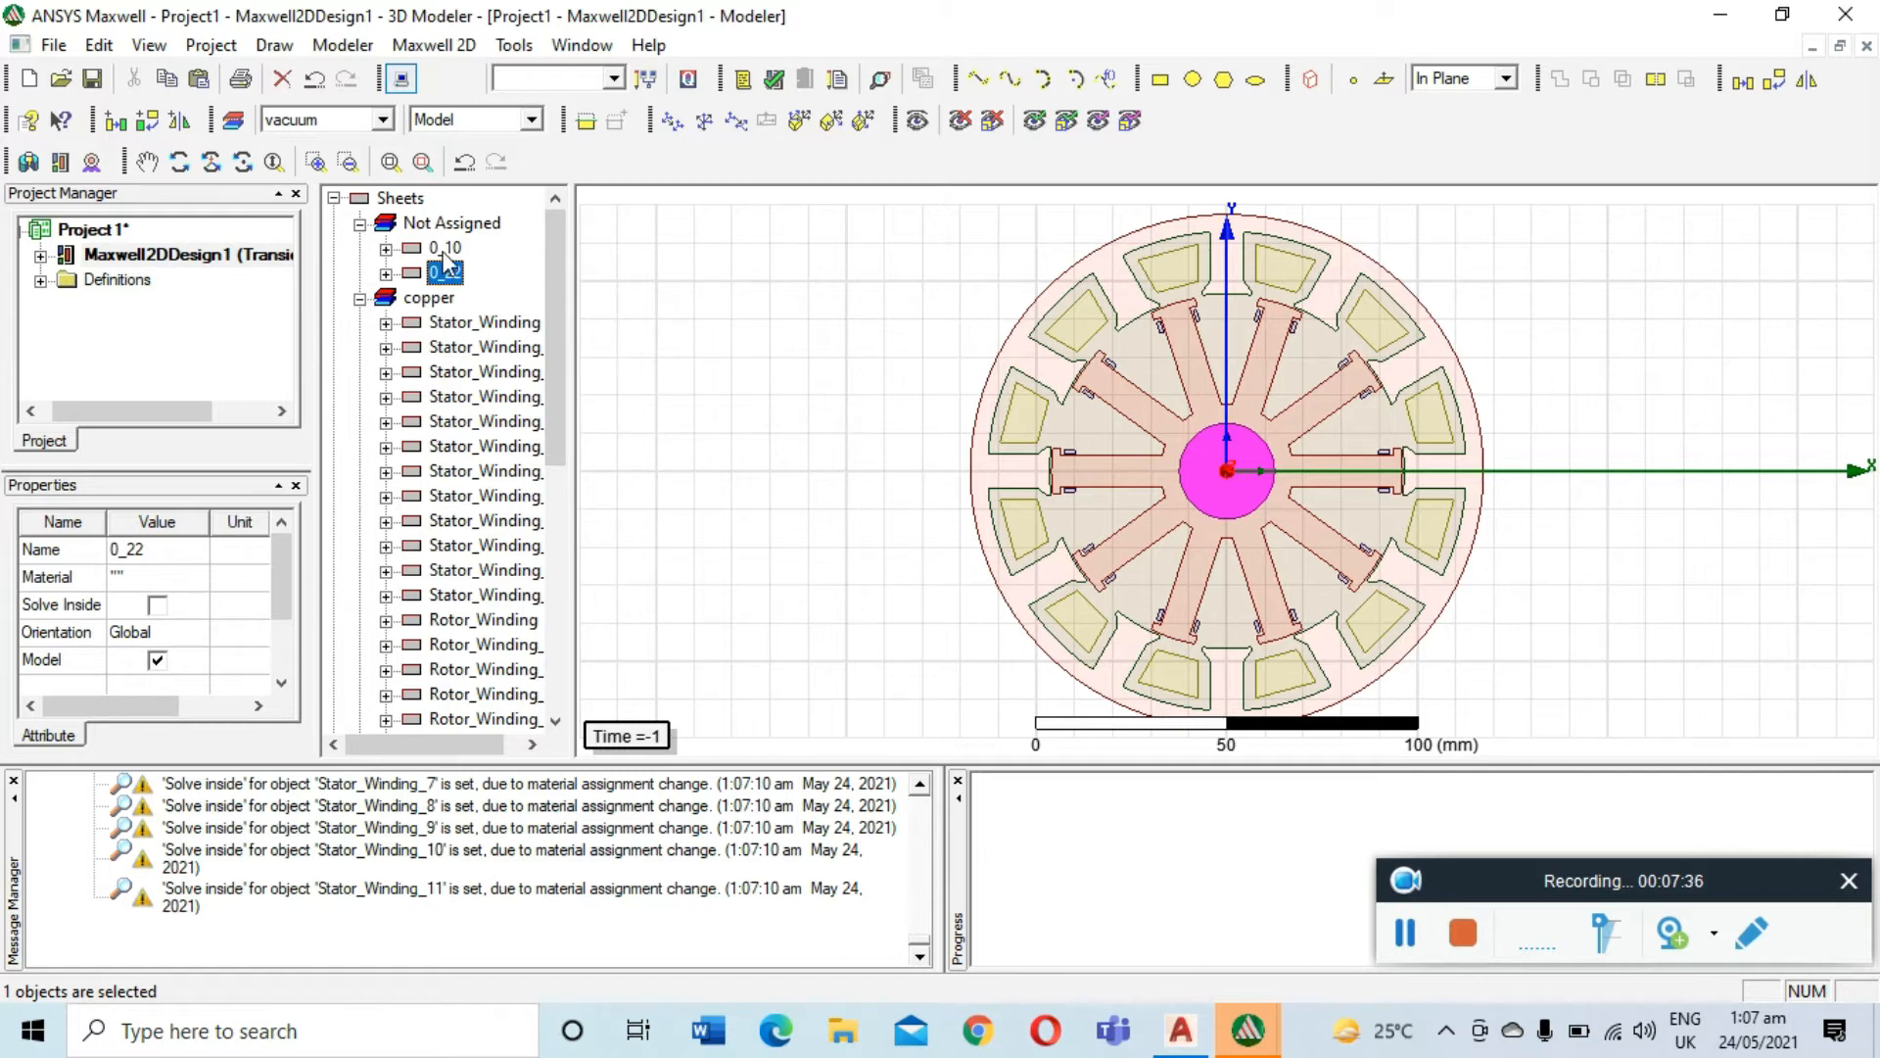
pyautogui.keyDown('ctrl'); pyautogui.click(442, 251); pyautogui.keyUp('ctrl')
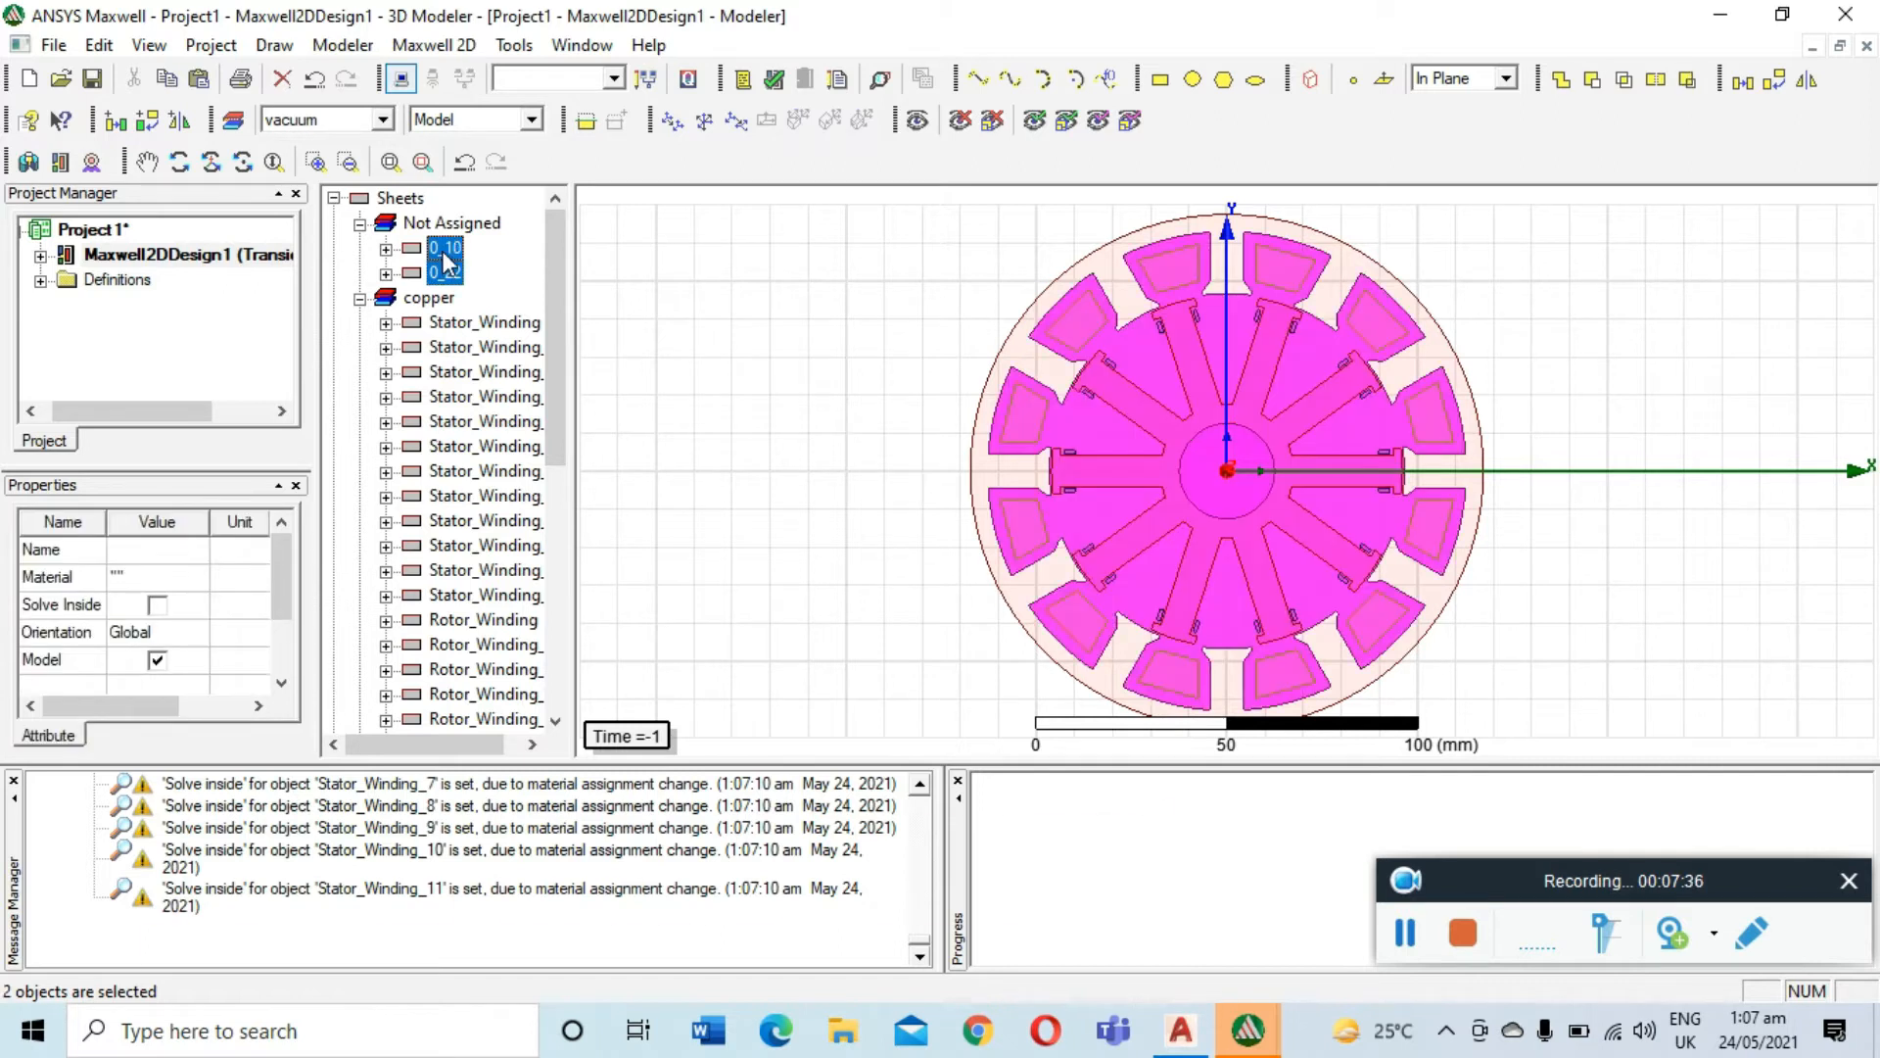
pyautogui.click(143, 579)
pyautogui.click(196, 576)
pyautogui.click(196, 674)
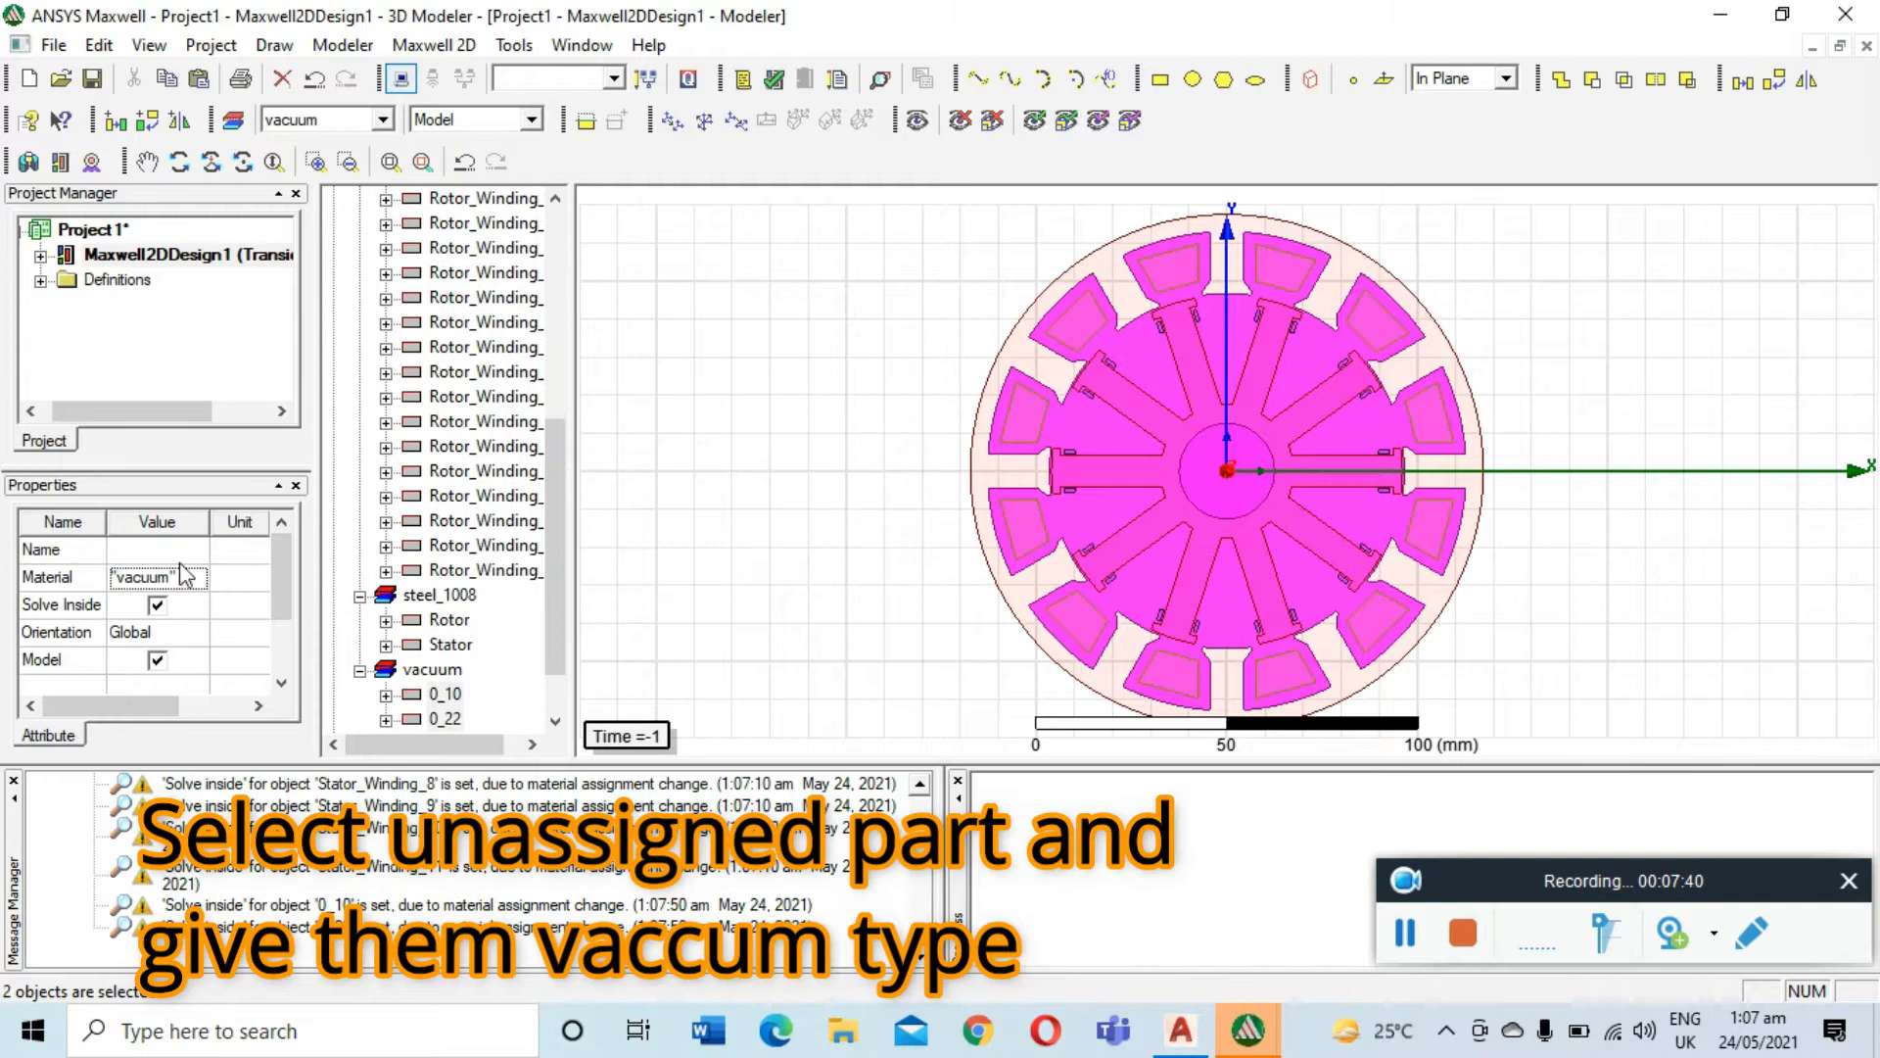
# Review the attributes of sheets 0_10 and 0_22 and the material groups in the model tree, then deselect everything
pyautogui.scroll(-1, 166, 603)
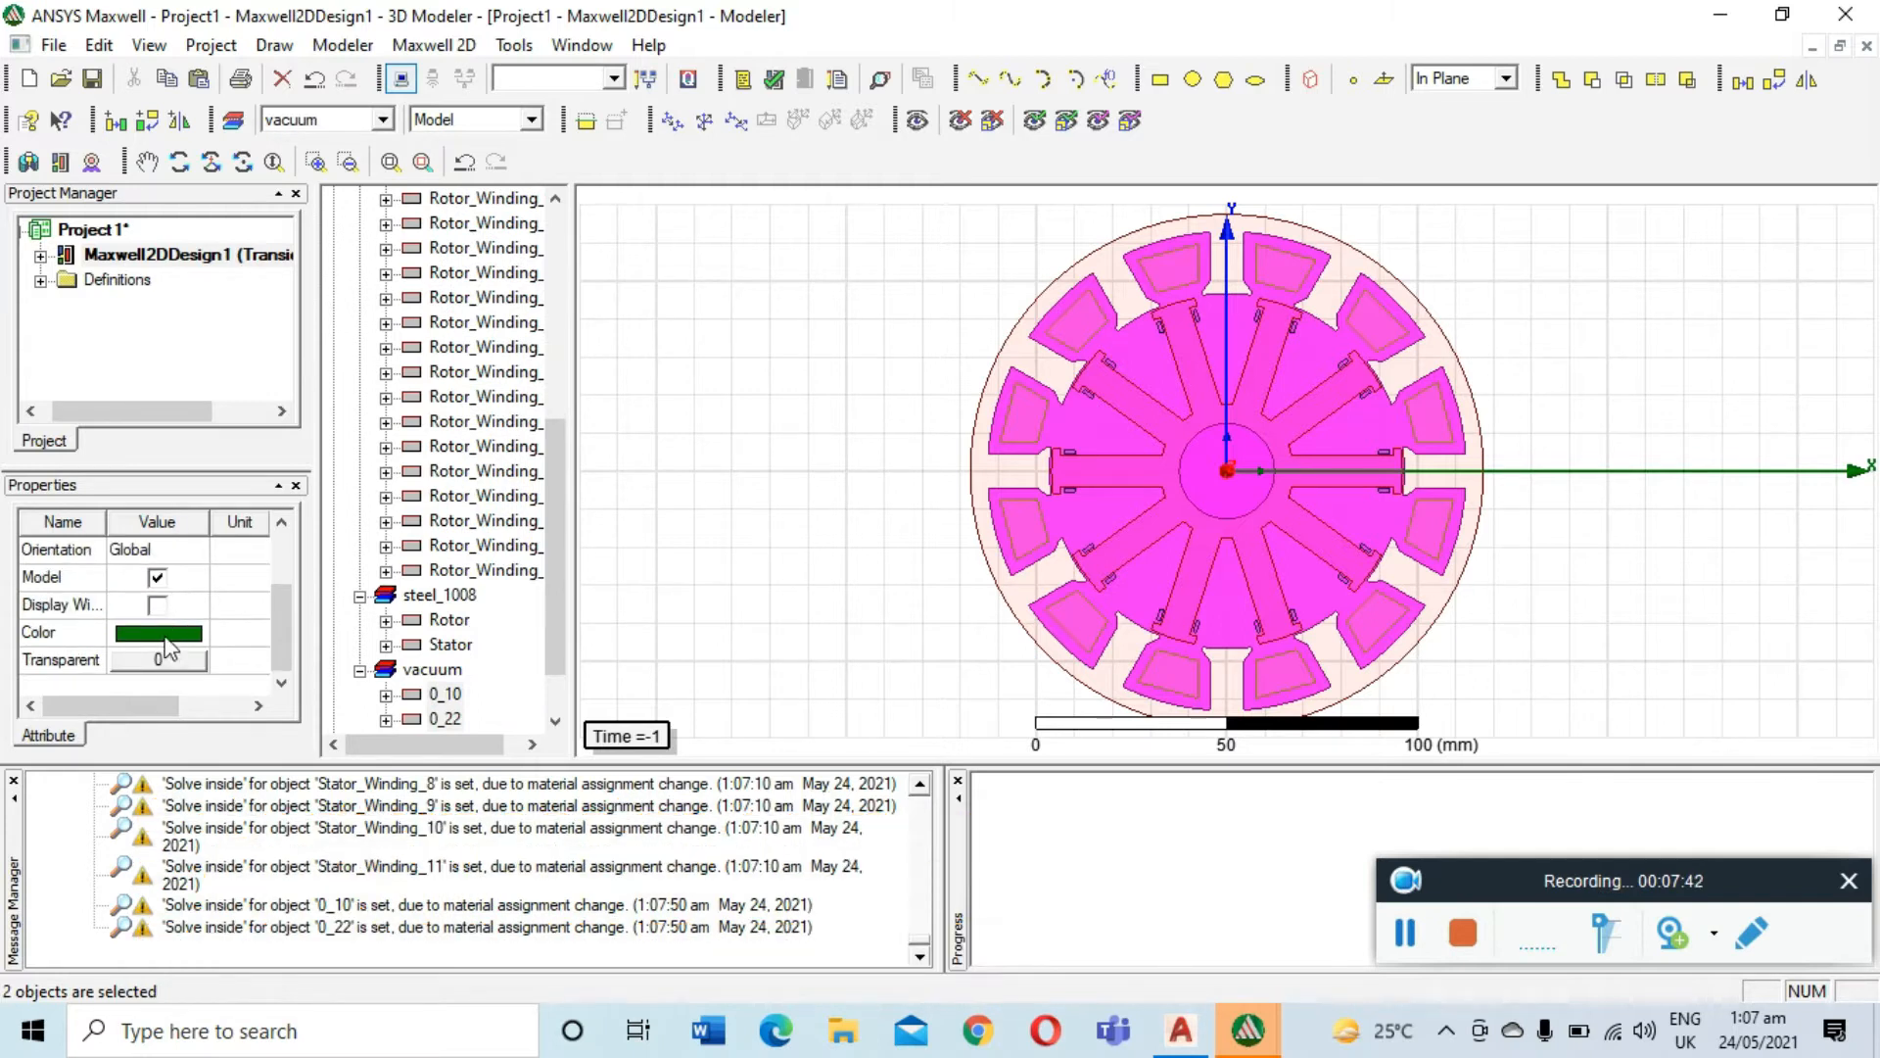
pyautogui.scroll(1, 203, 534)
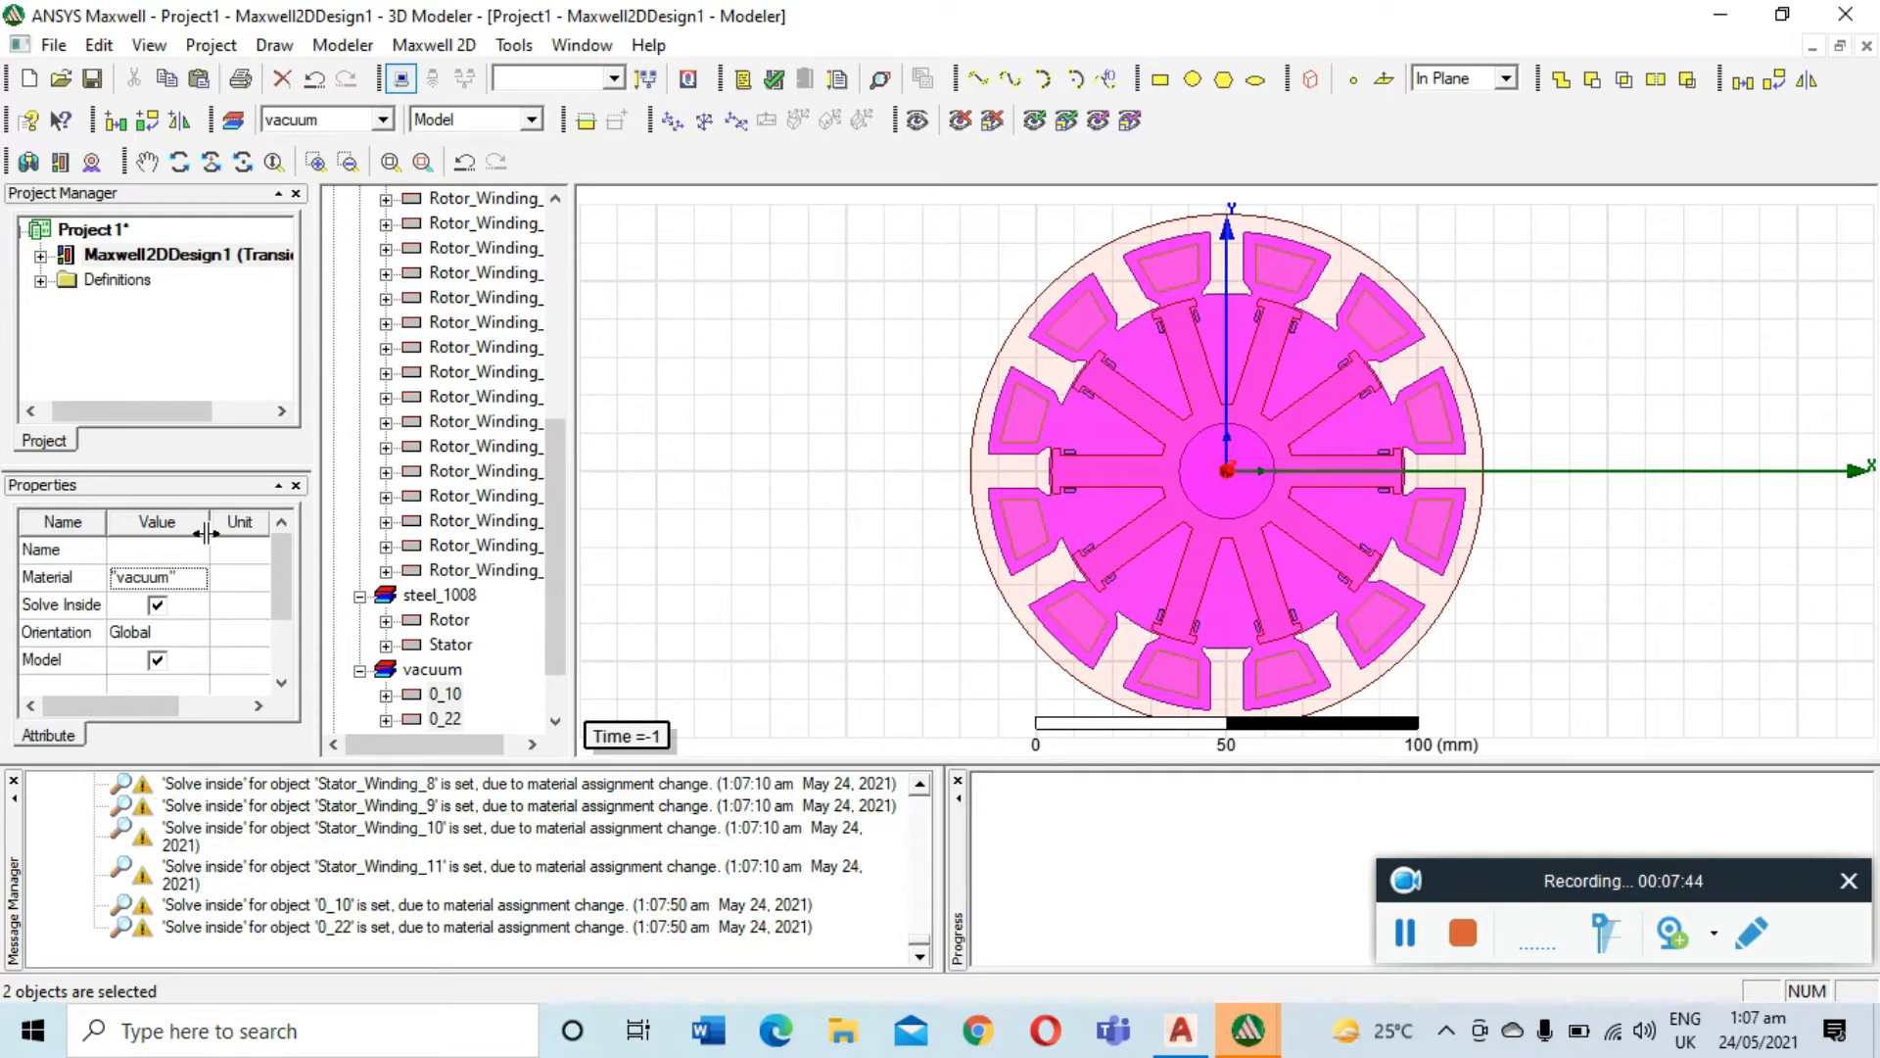
pyautogui.scroll(5, 424, 578)
pyautogui.scroll(1, 426, 547)
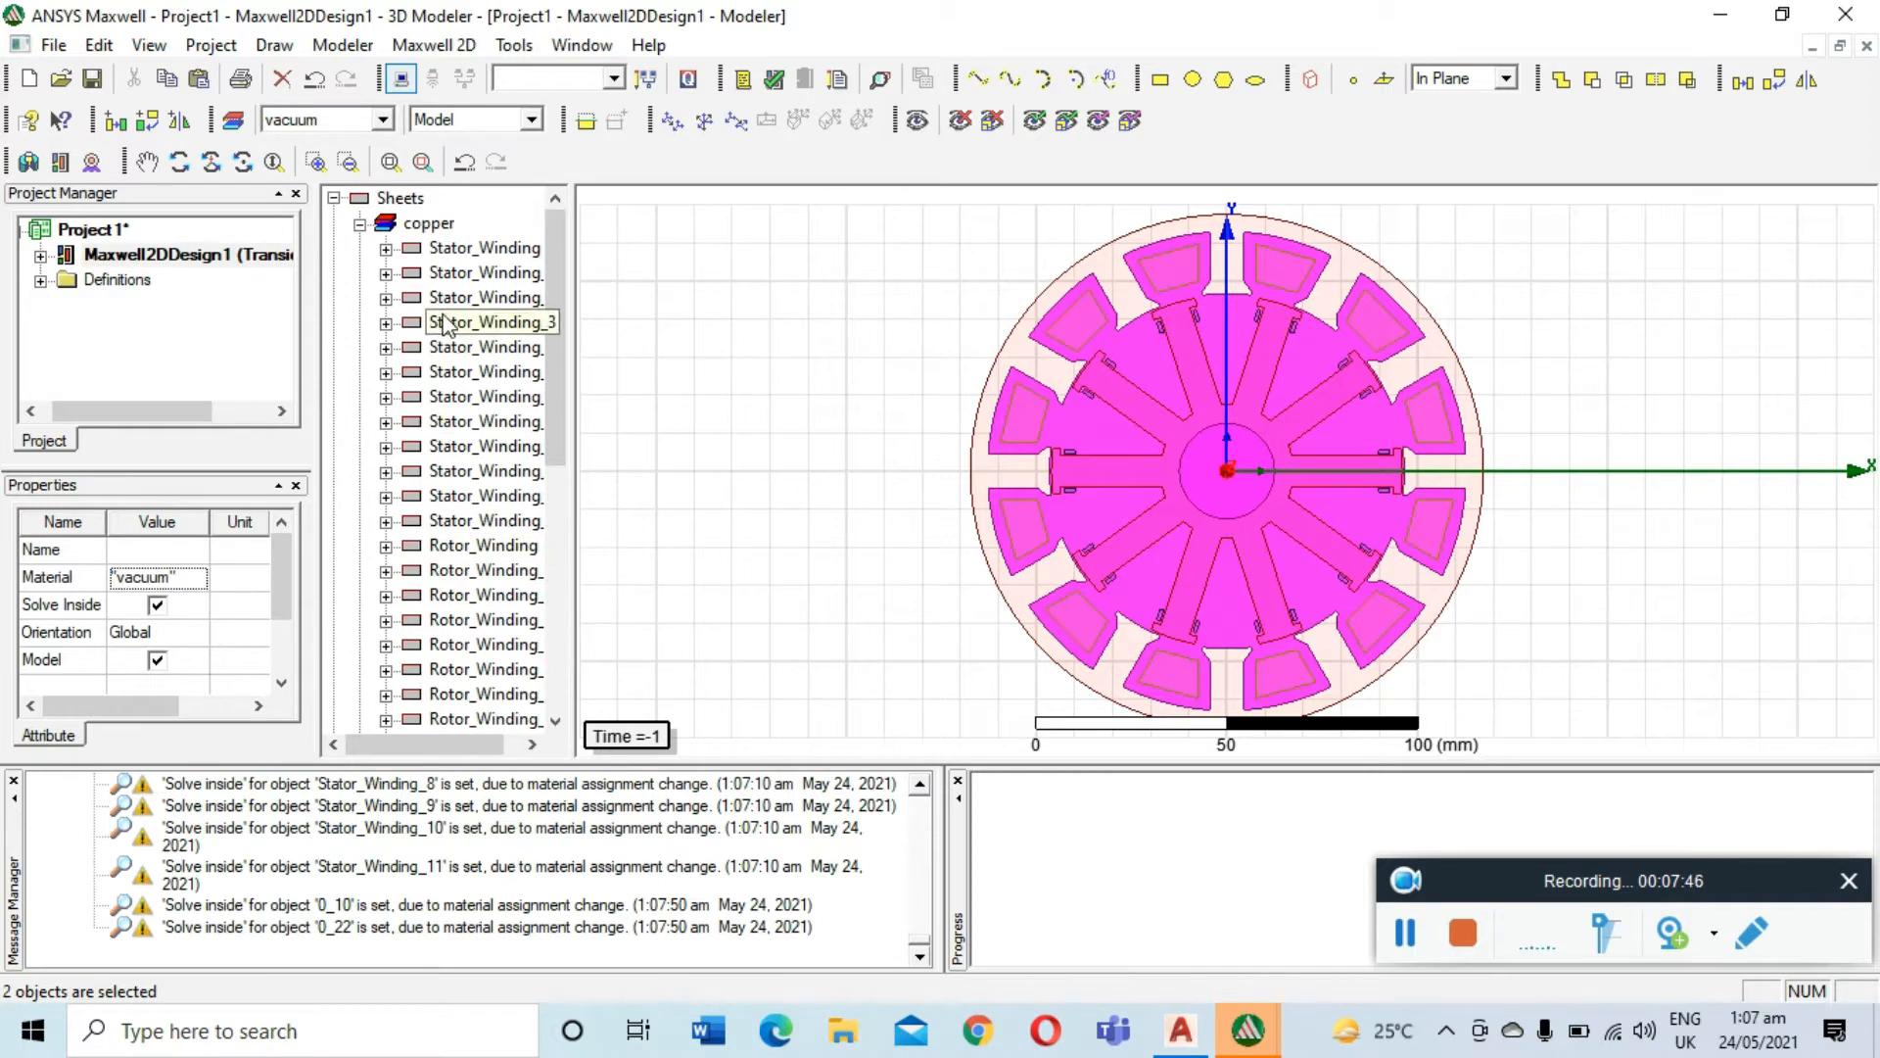
pyautogui.scroll(-5, 441, 515)
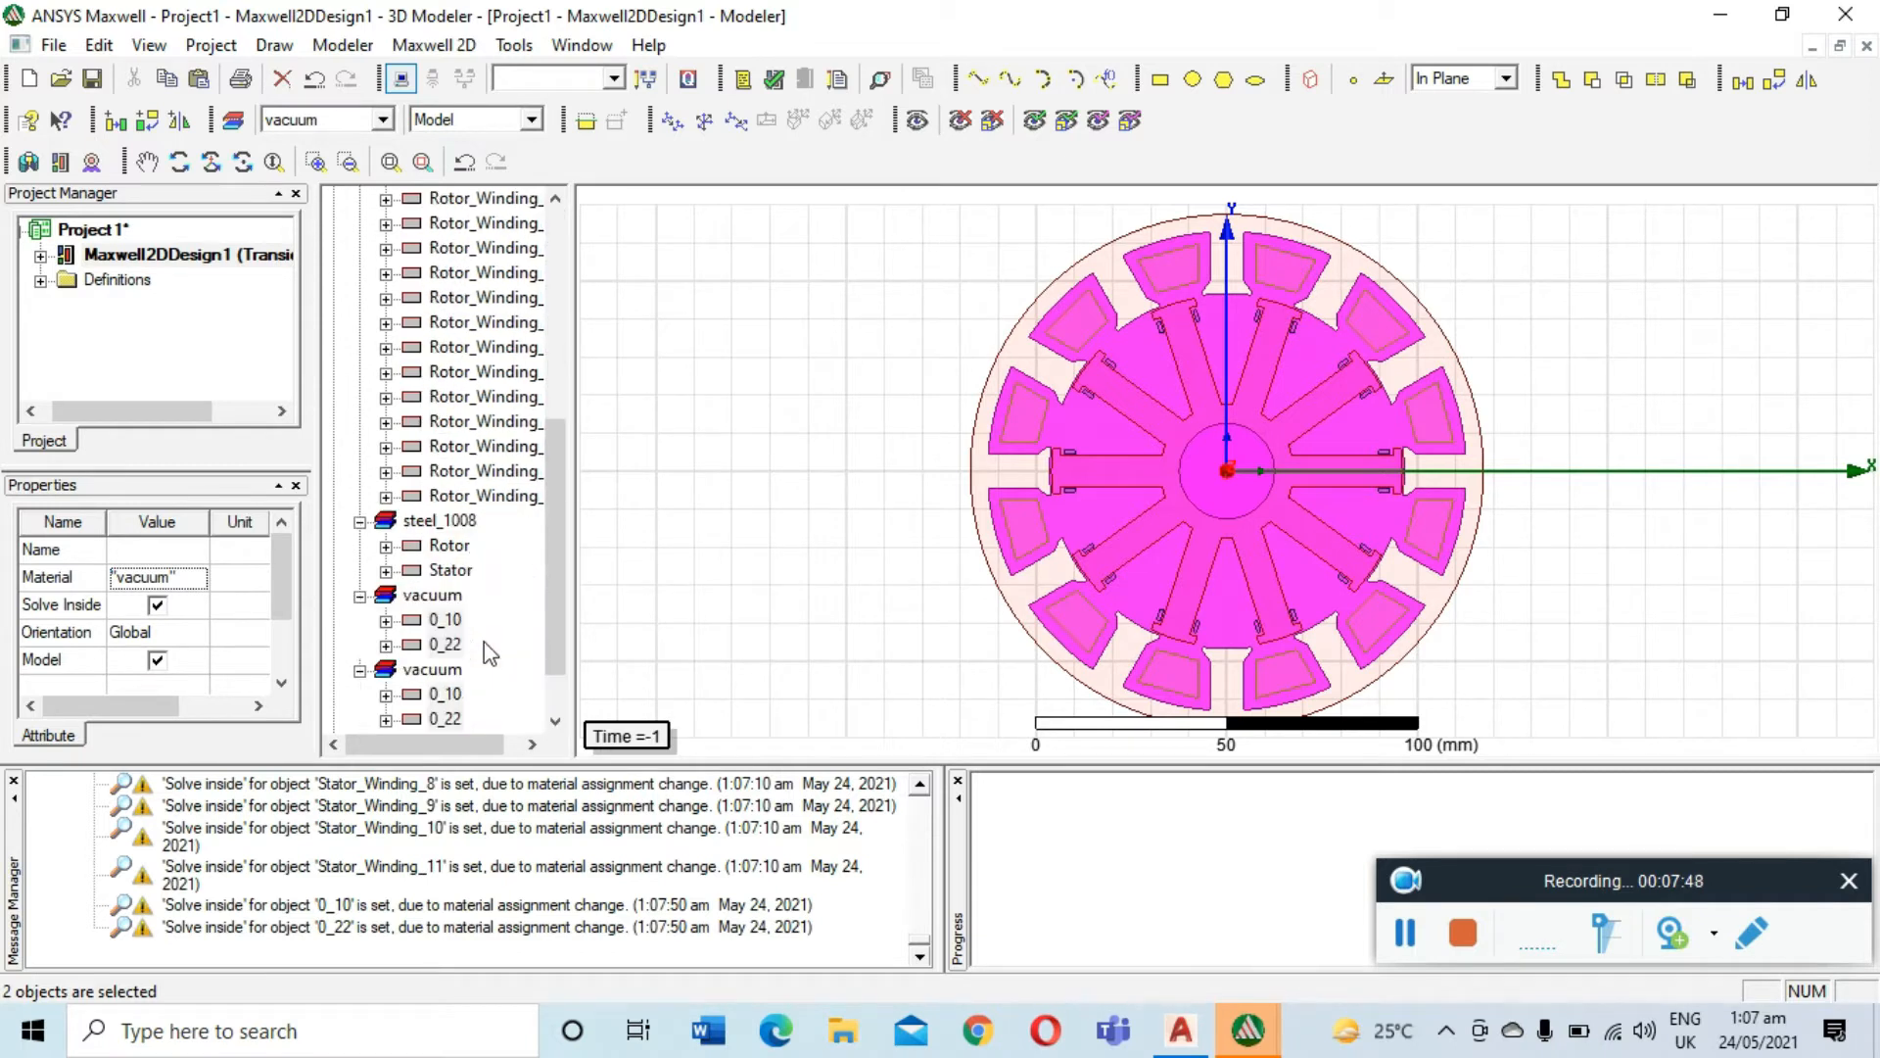
pyautogui.click(754, 472)
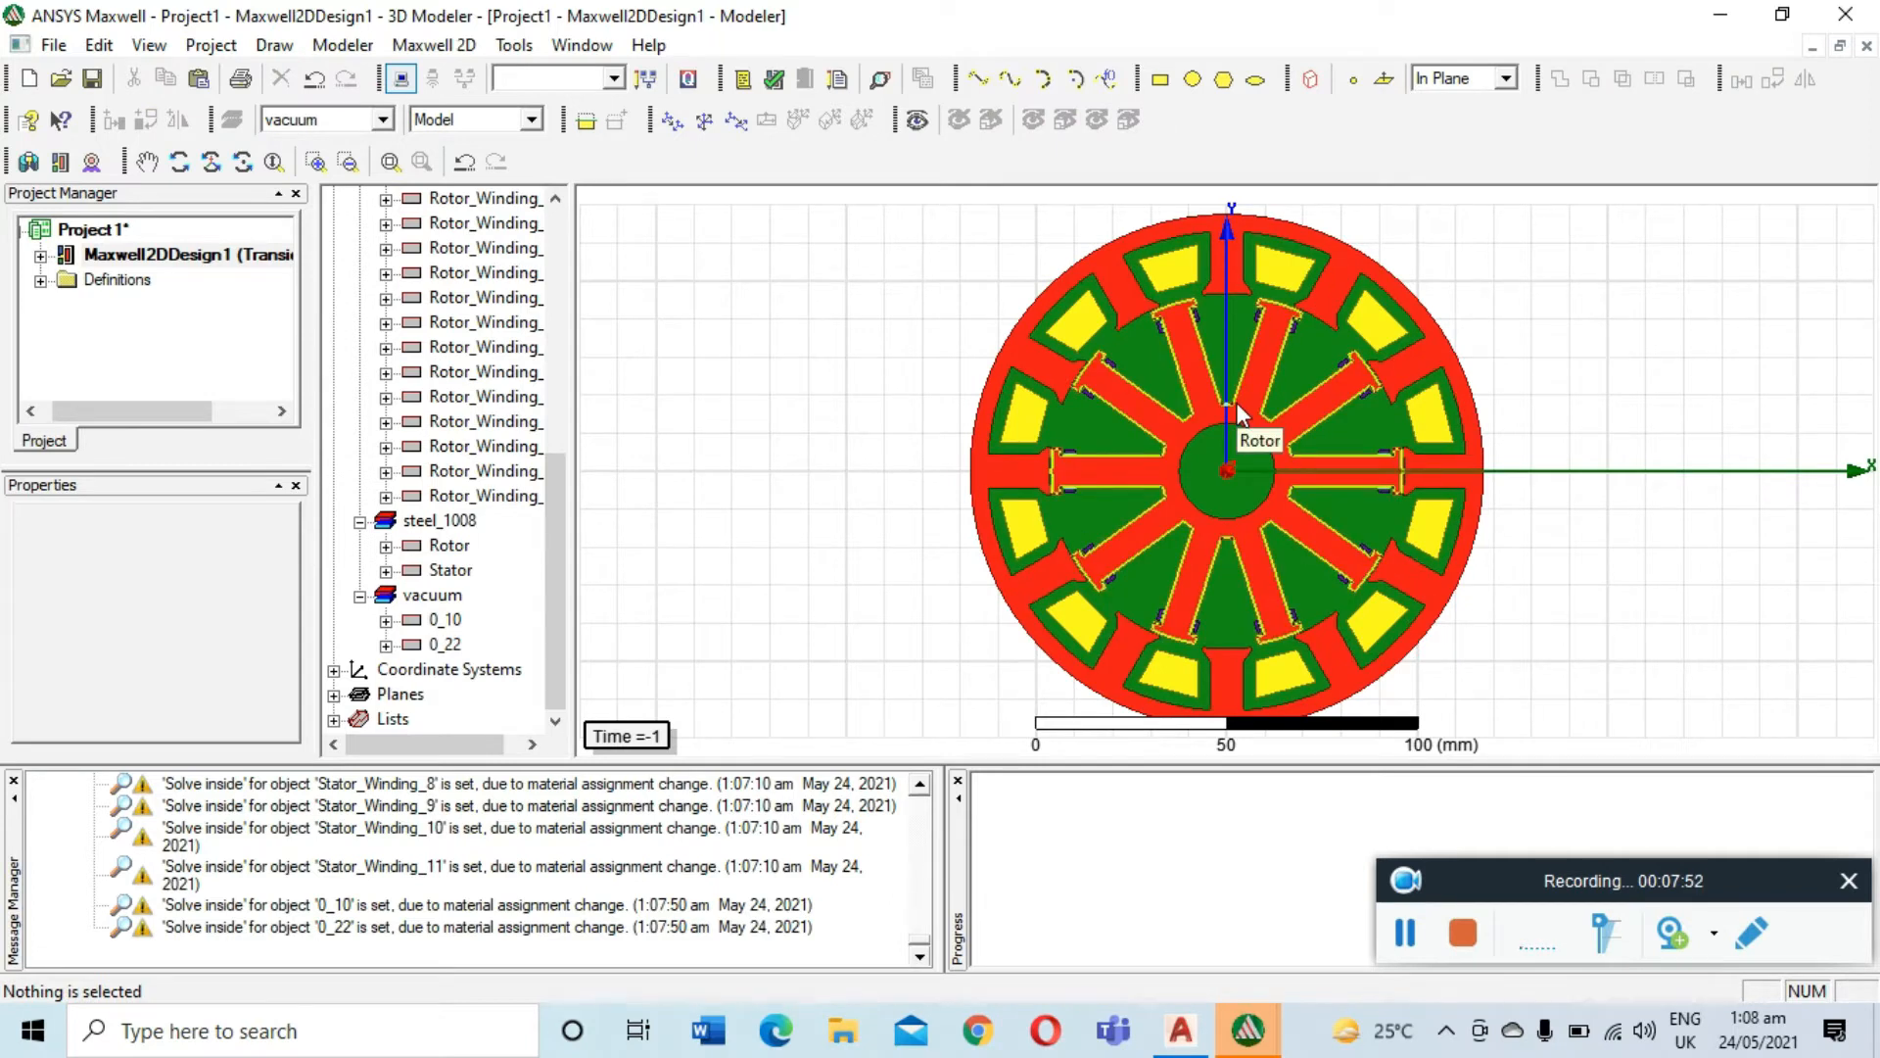
pyautogui.click(1406, 928)
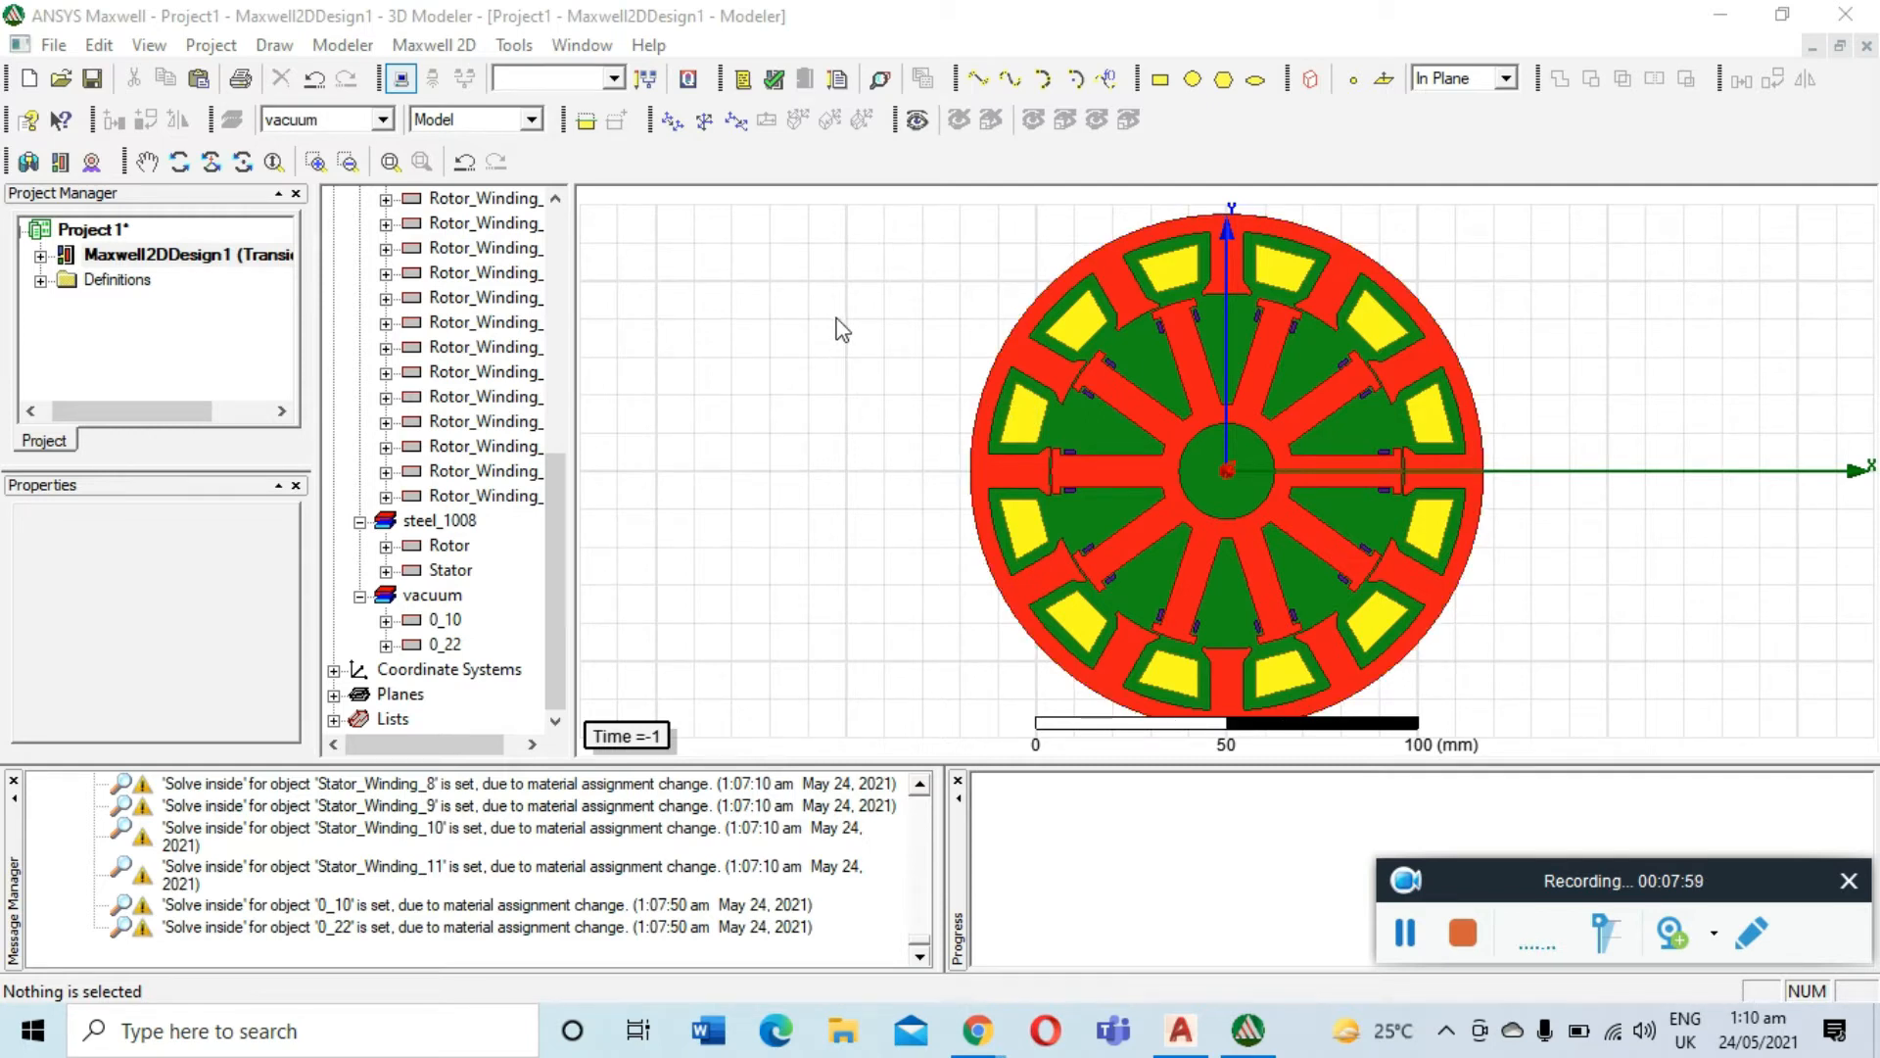
# Switch to Chrome and open Emetor's electric motor winding calculator from the winding calculator search results
pyautogui.moveTo(978, 1028)
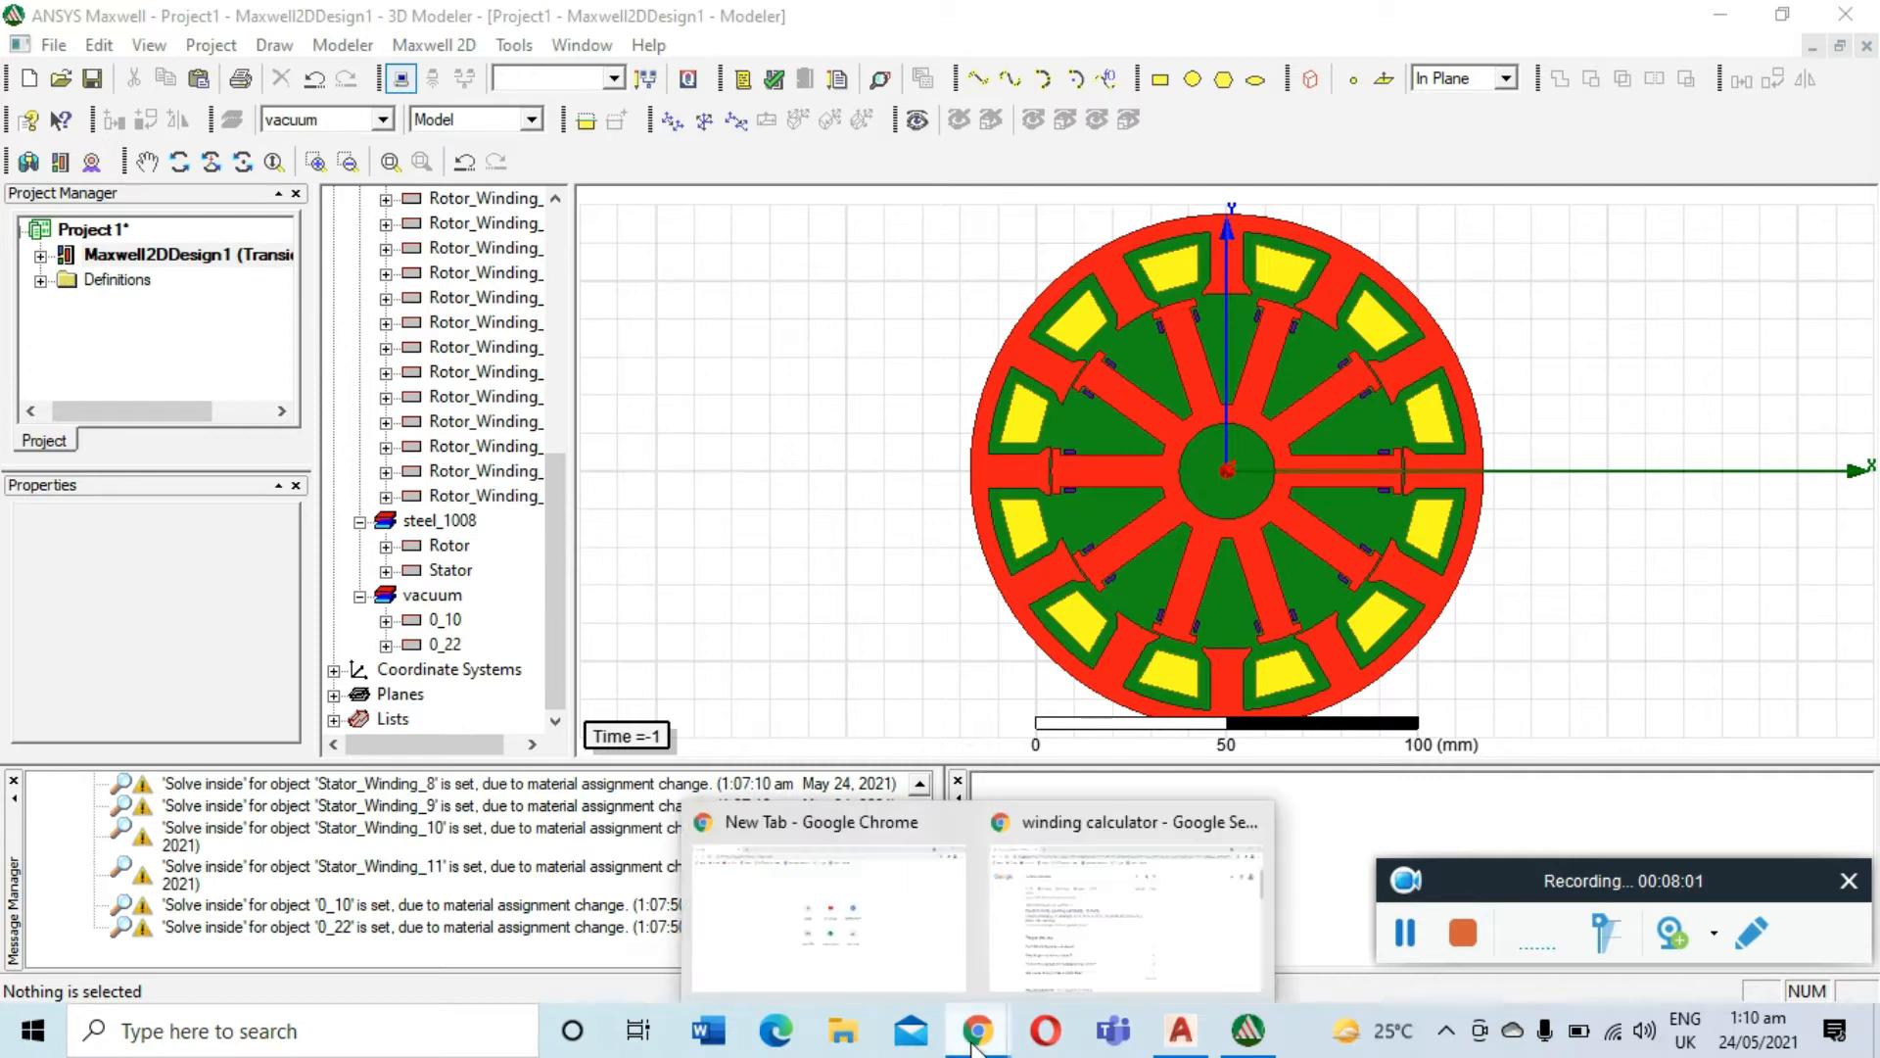
pyautogui.click(1038, 940)
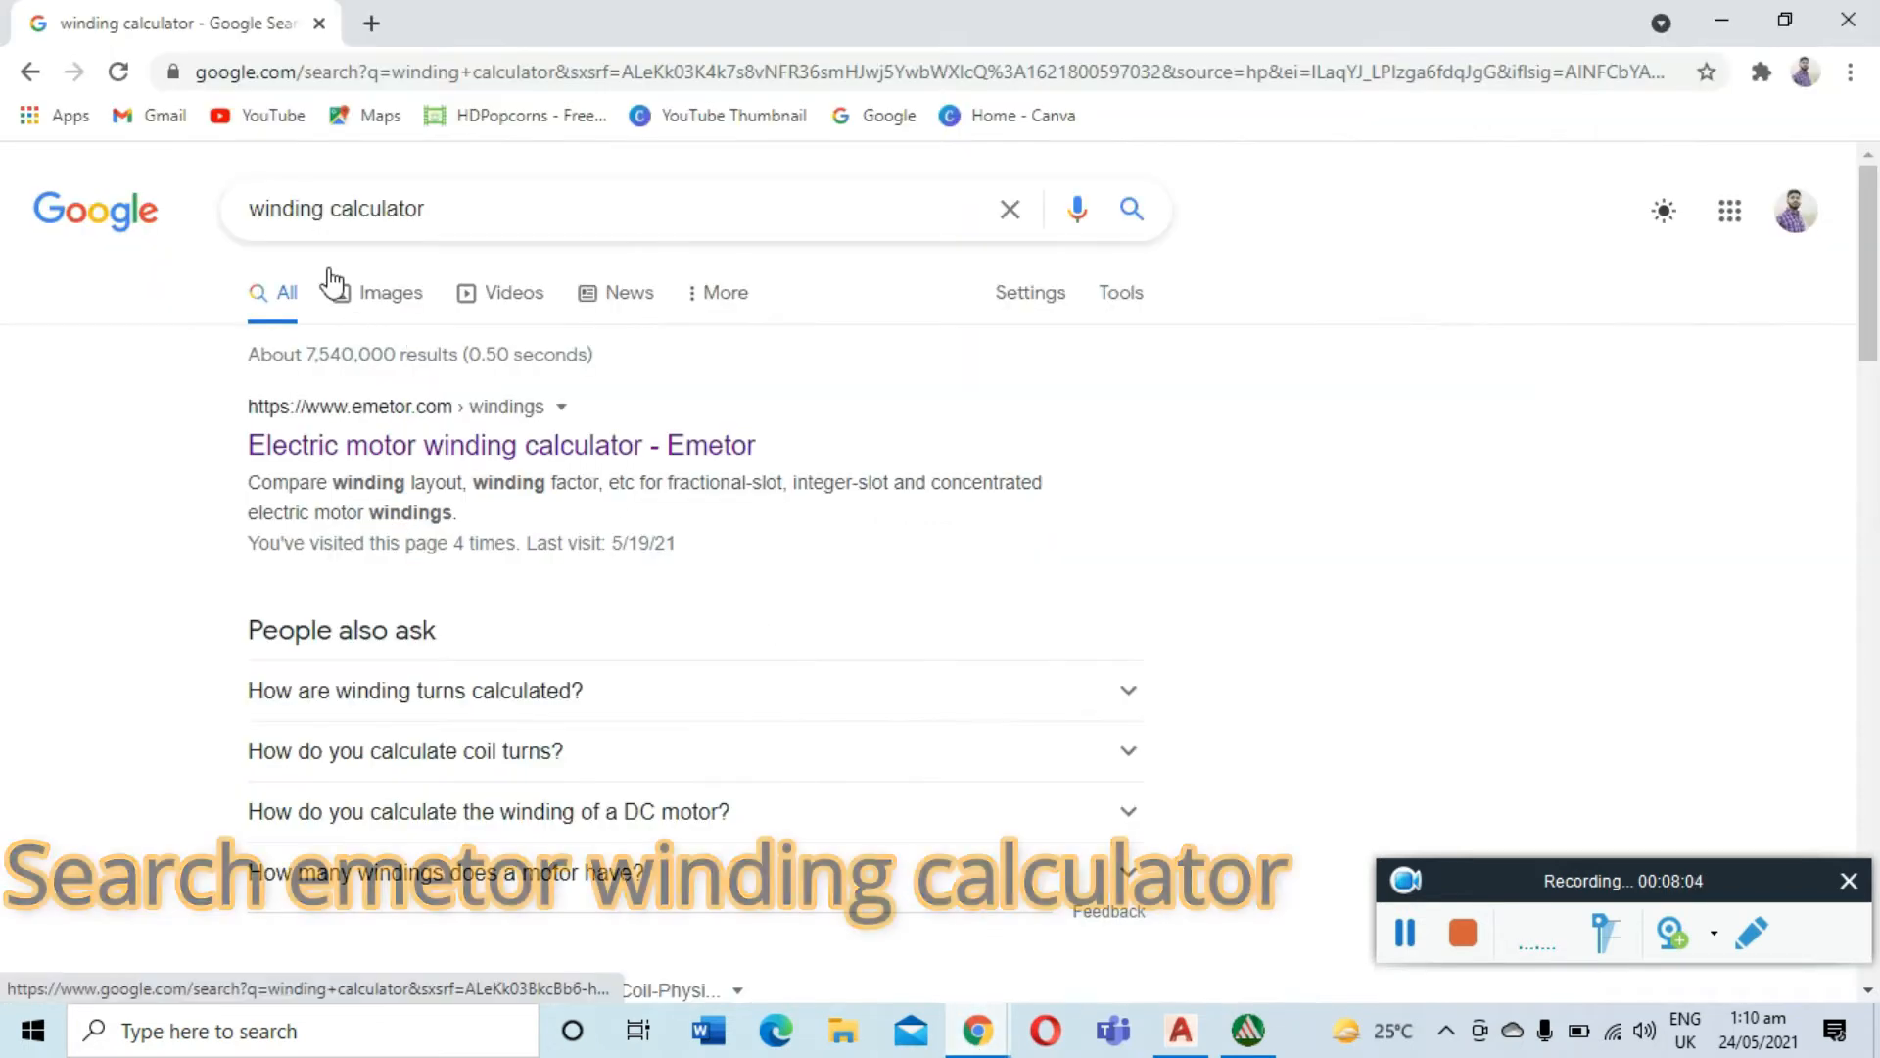
pyautogui.click(443, 447)
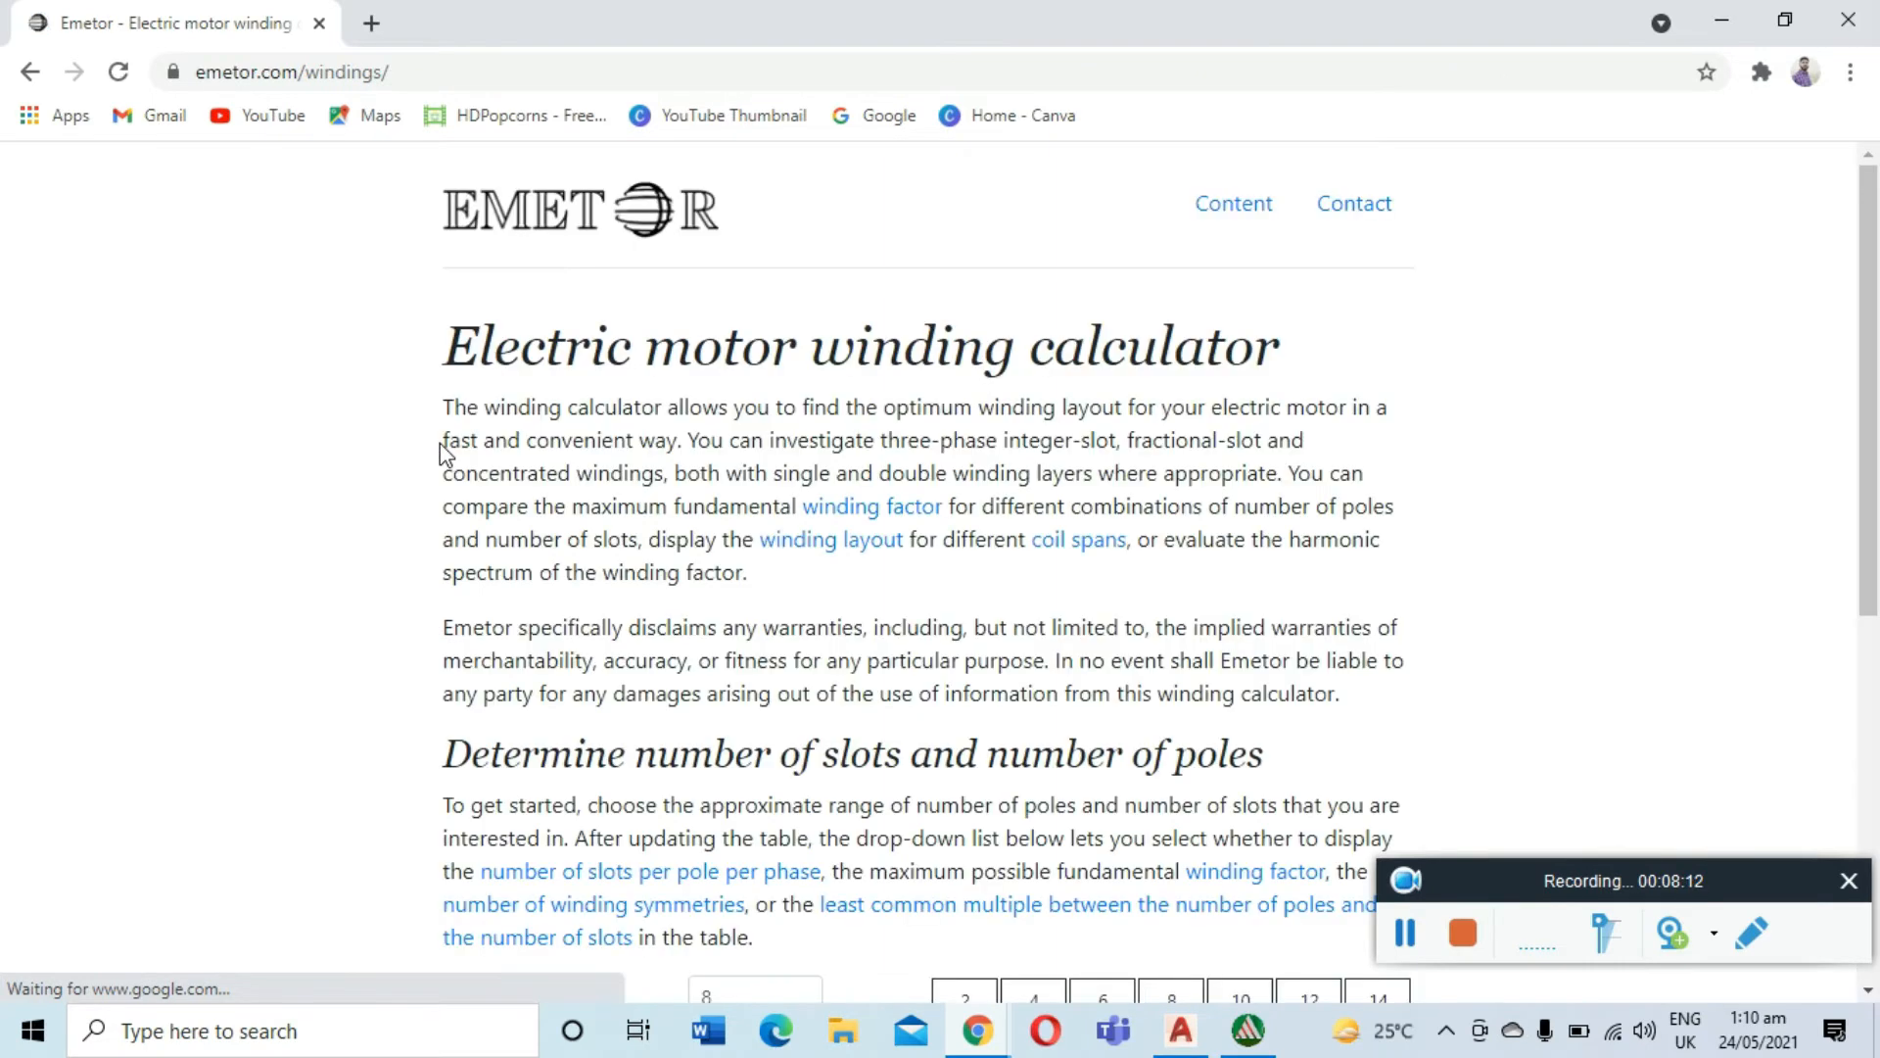
# Set the winding calculator to 10 poles and 12 slots, update the table, and investigate the 10-pole, 12-slot combination
pyautogui.scroll(-7, 442, 448)
pyautogui.click(744, 313)
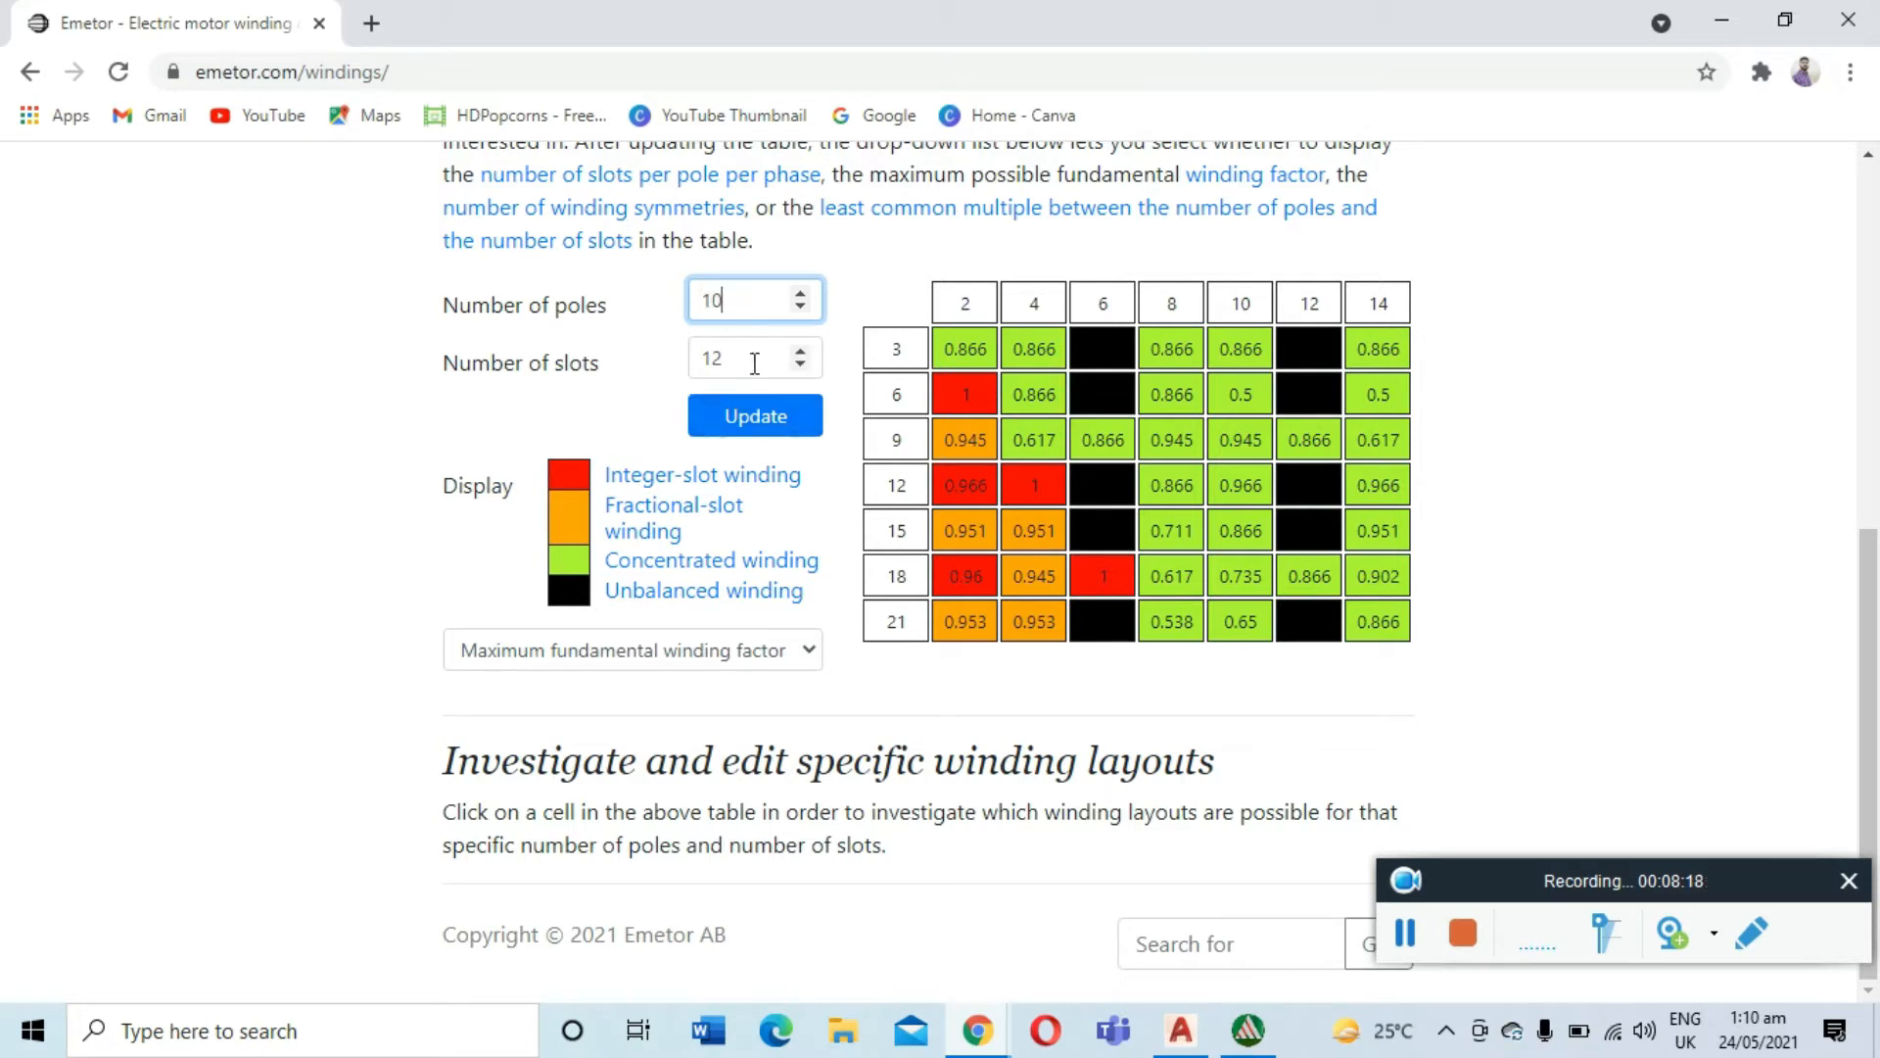
pyautogui.click(778, 440)
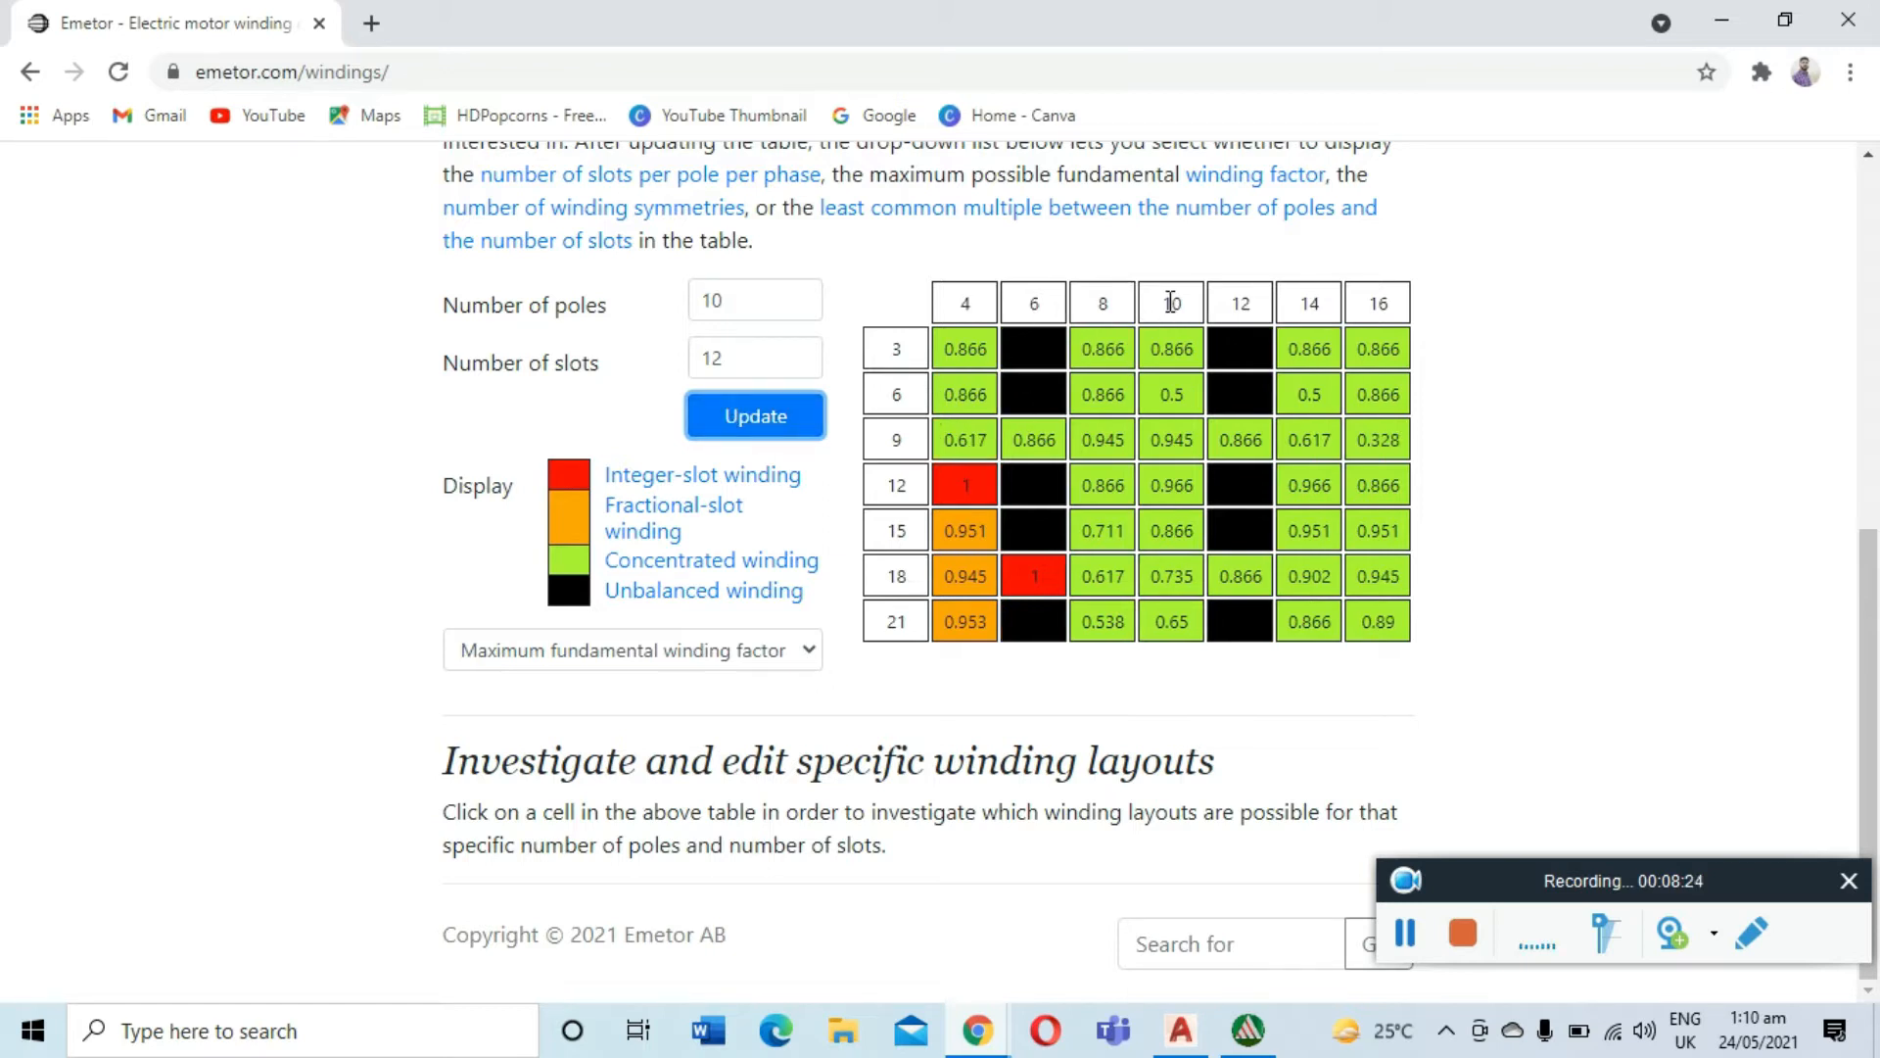
pyautogui.click(1161, 487)
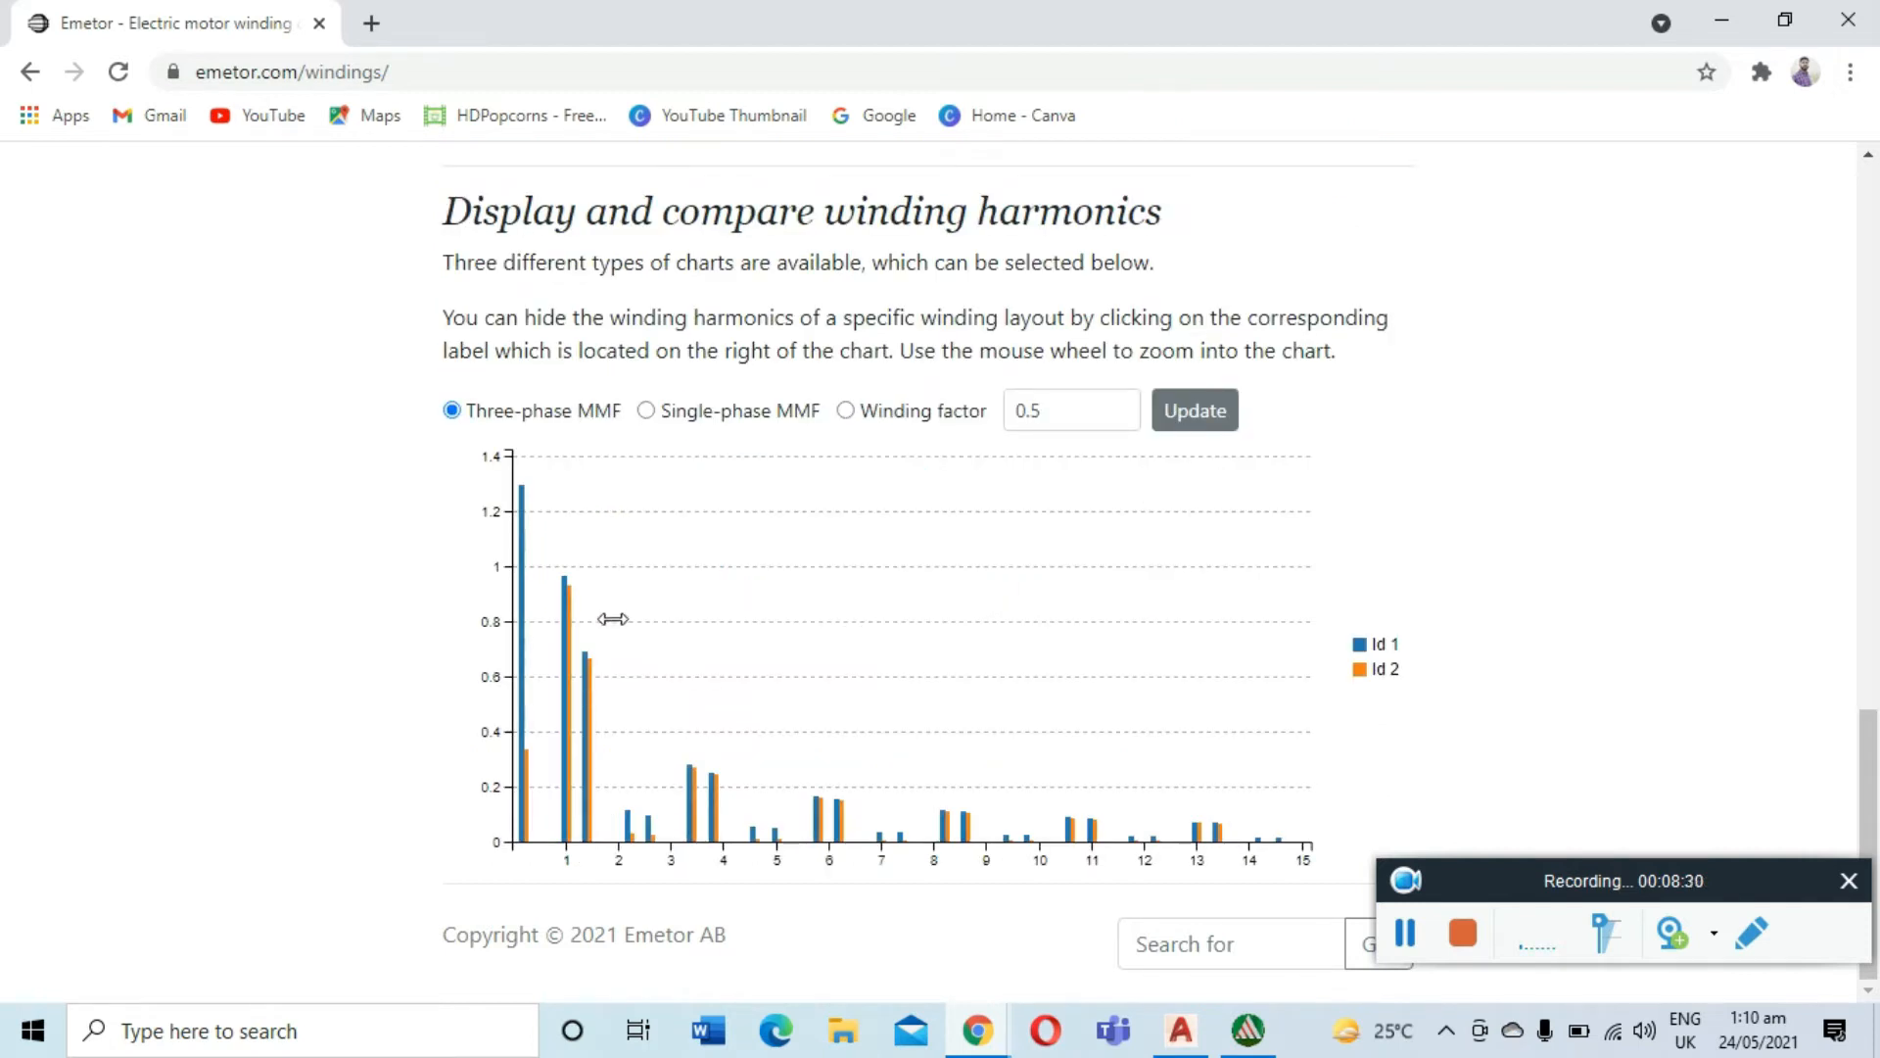
# Look through the harmonics chart and winding list, then display the layout of the single-layer 10-pole, 12-slot winding
pyautogui.scroll(3, 924, 621)
pyautogui.scroll(-3, 1222, 508)
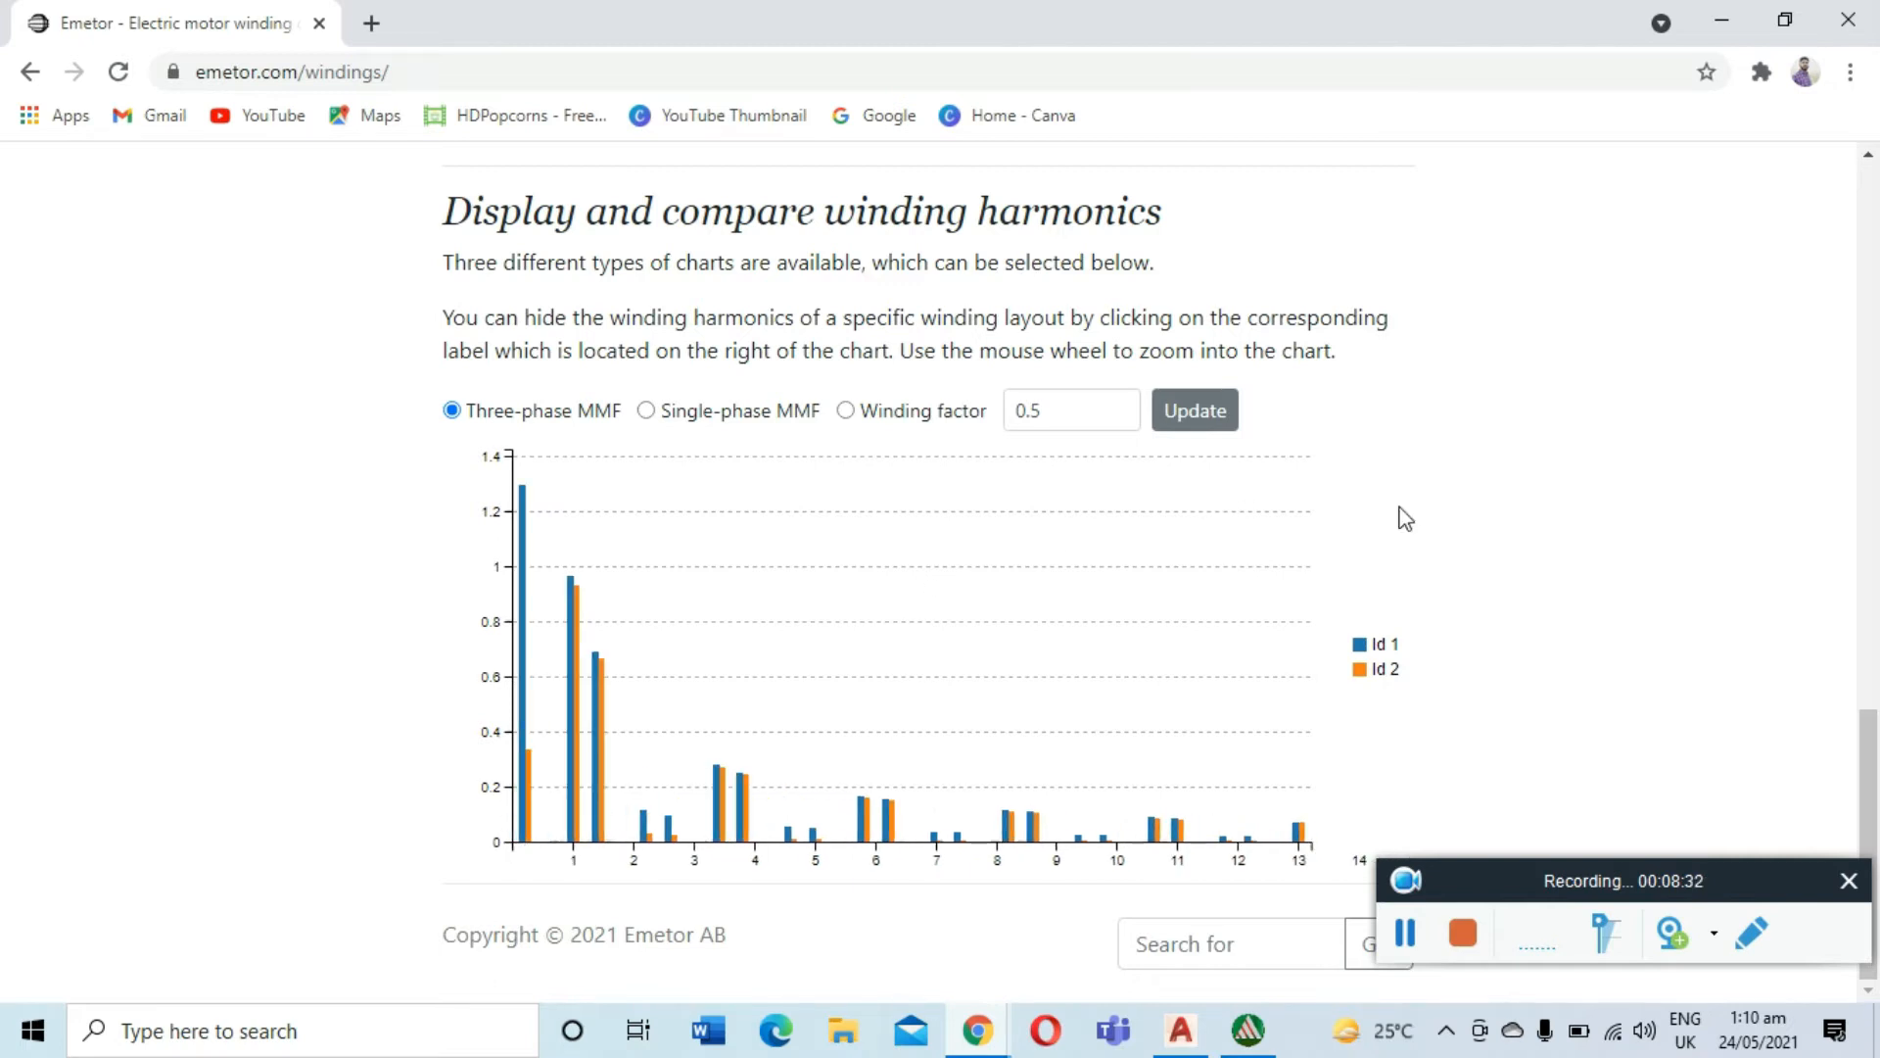
pyautogui.scroll(2, 1511, 499)
pyautogui.scroll(3, 1508, 502)
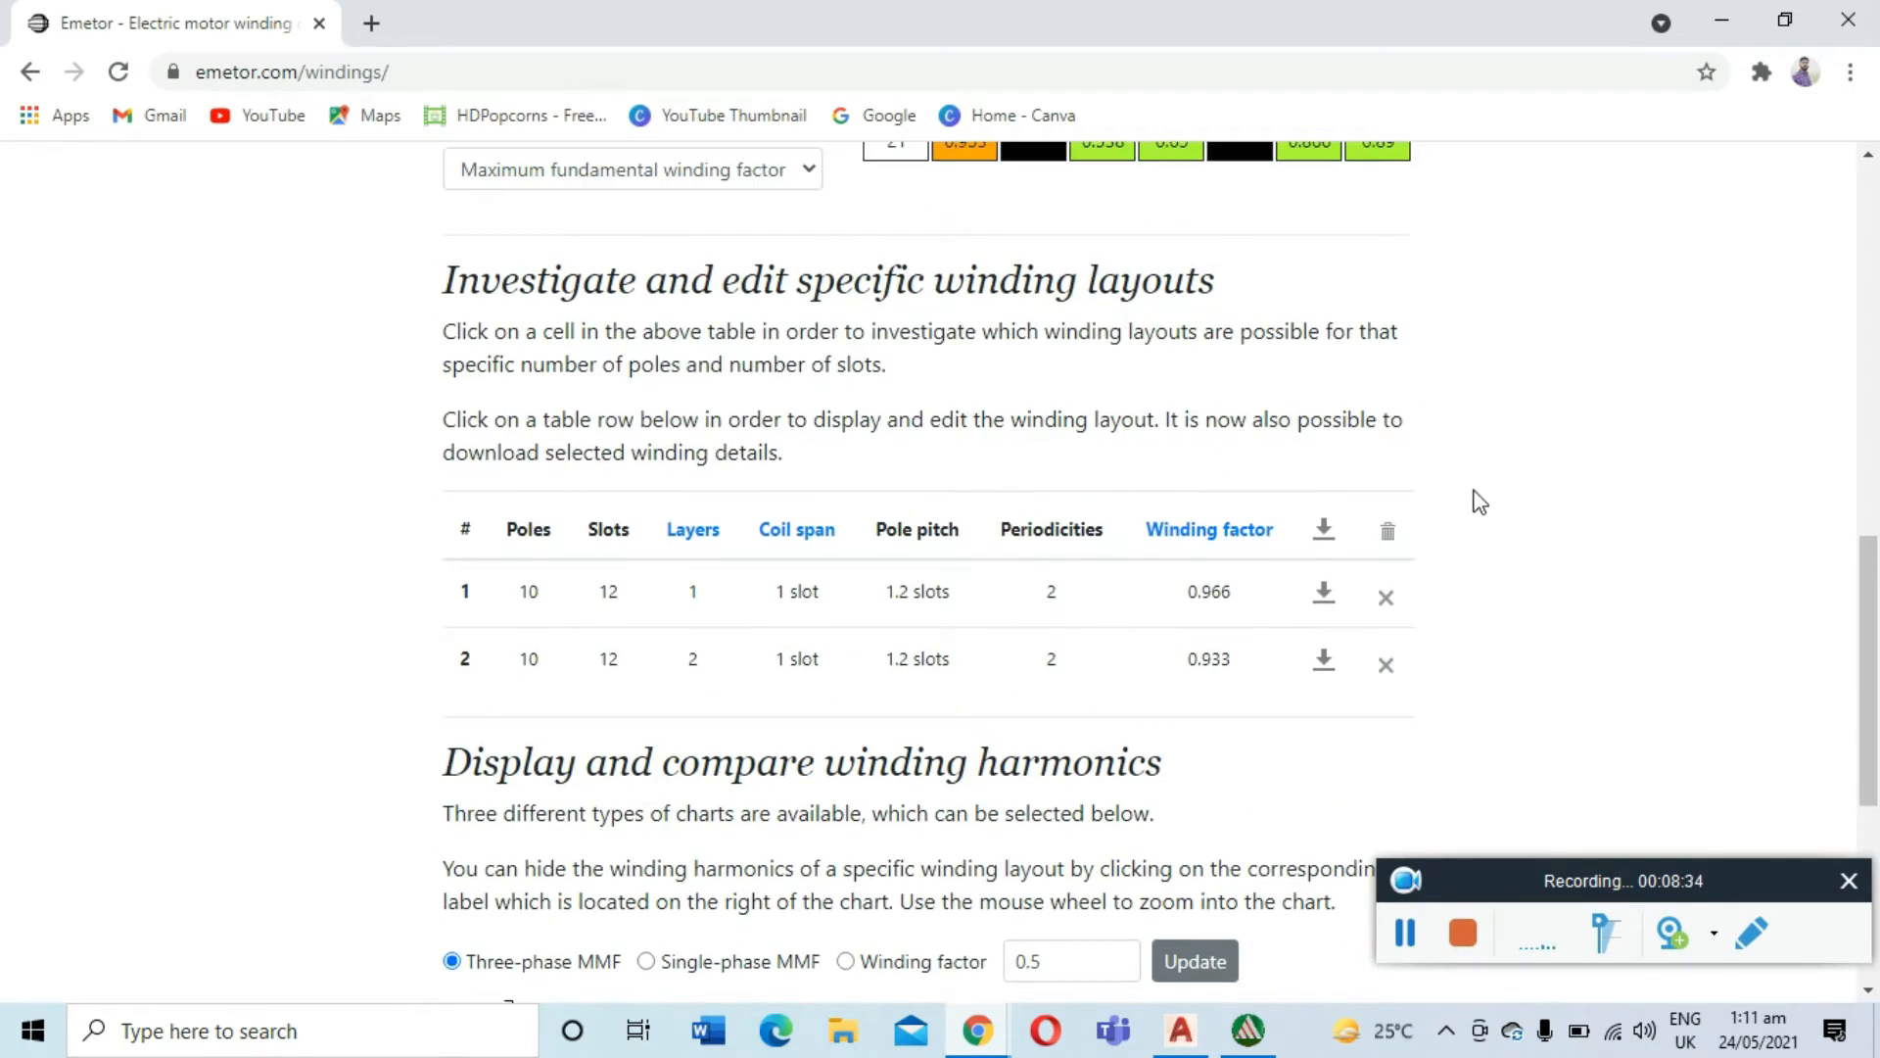
pyautogui.scroll(-1, 1472, 499)
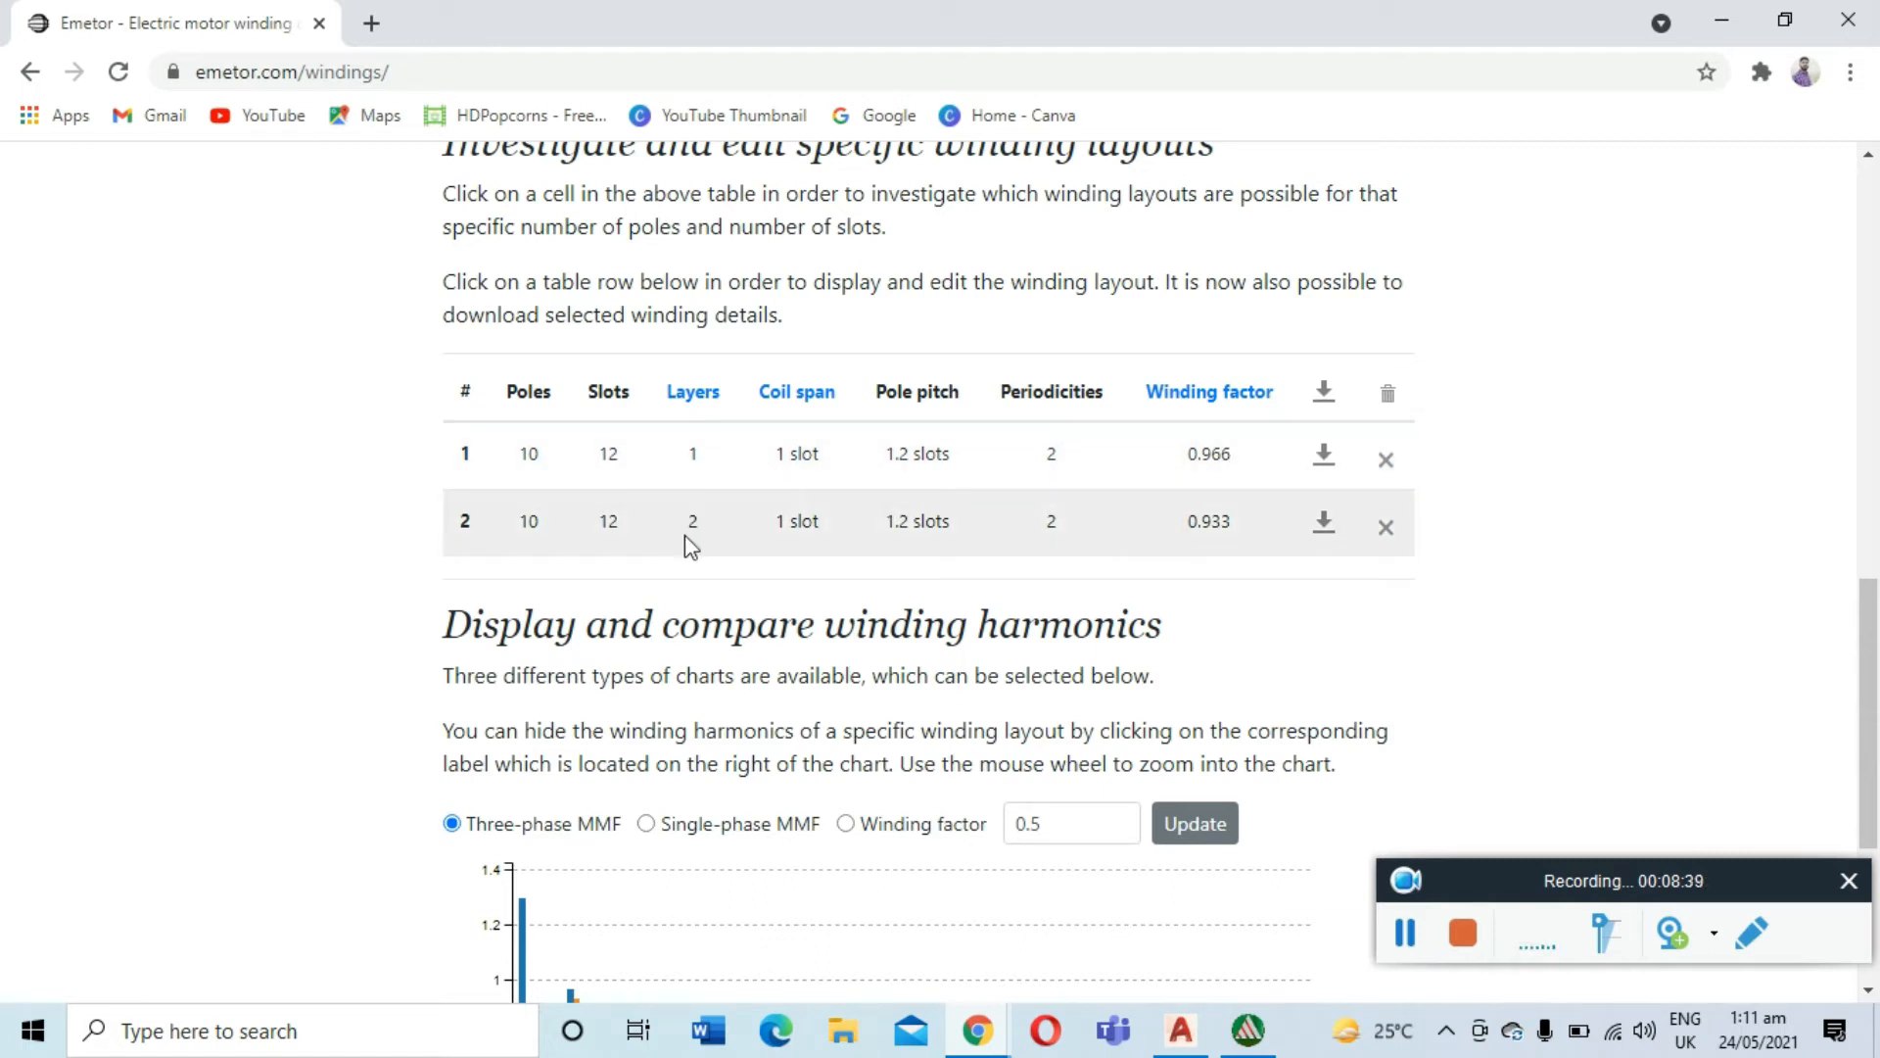
pyautogui.click(1252, 1033)
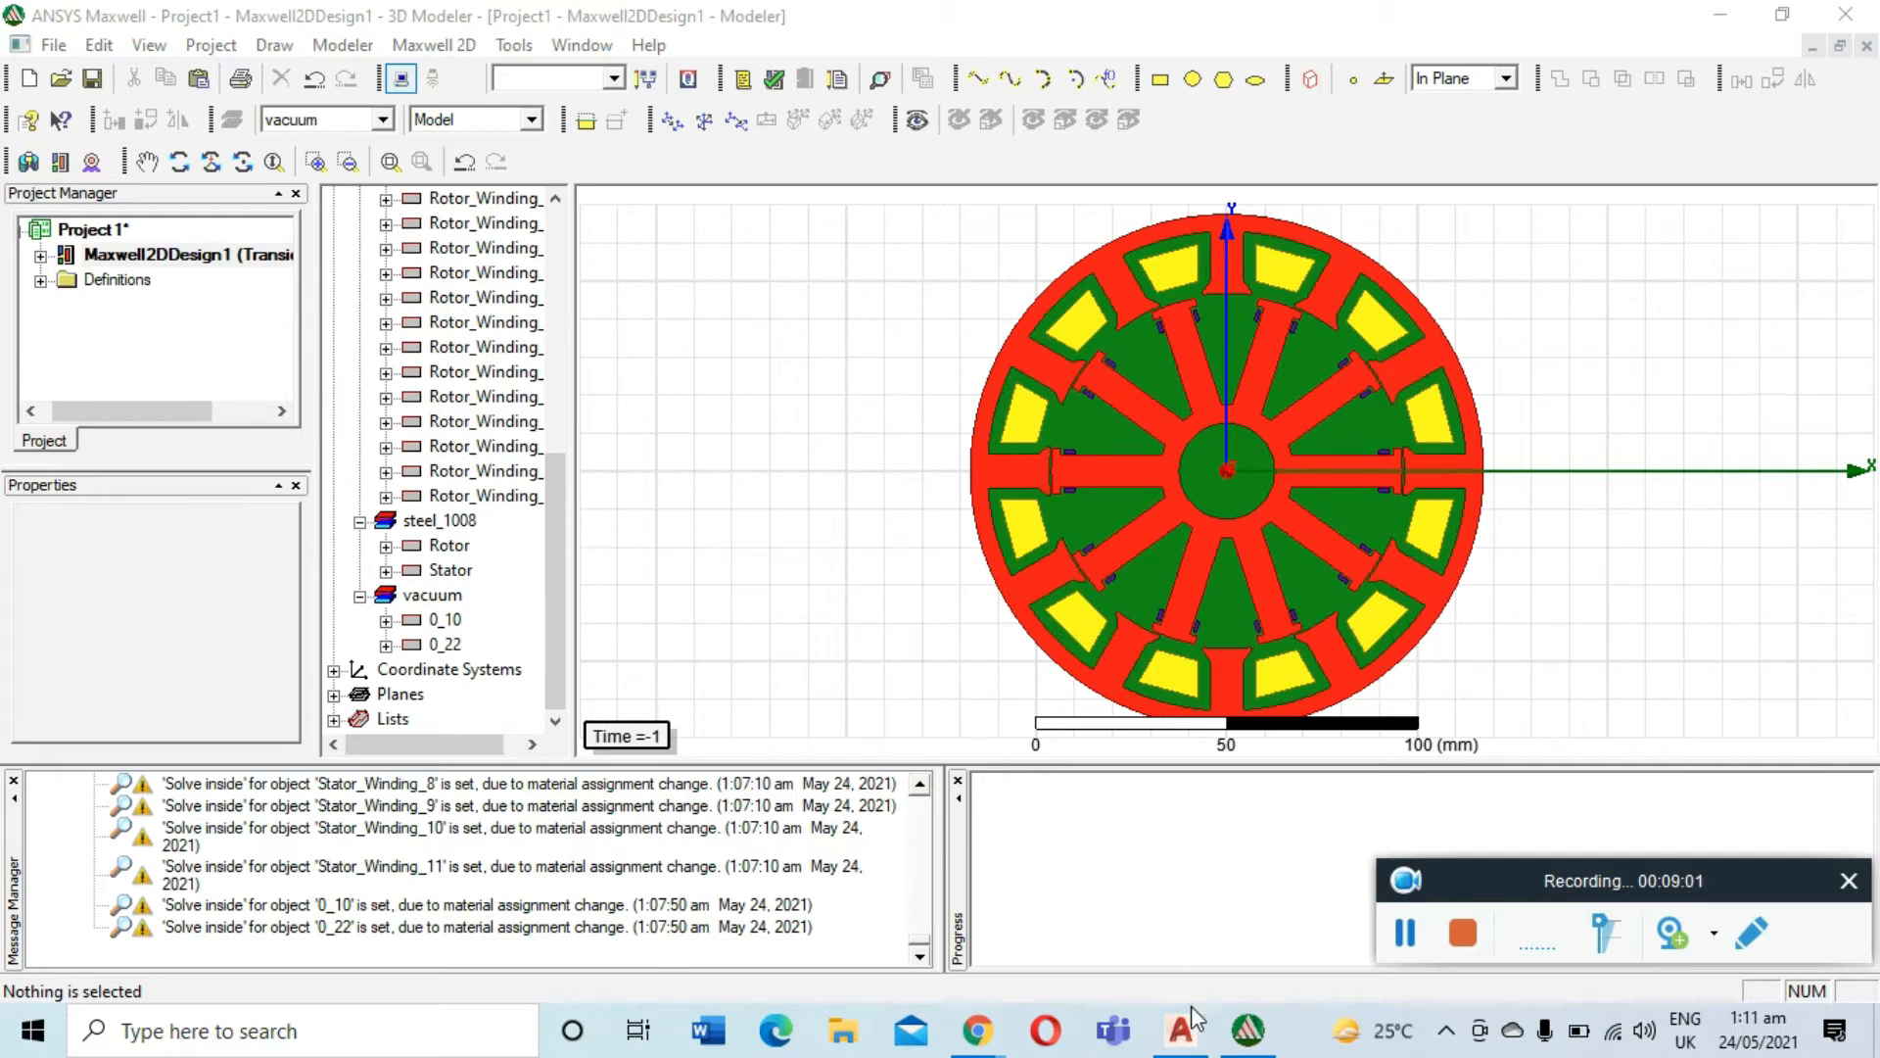
pyautogui.moveTo(978, 1028)
pyautogui.click(1066, 934)
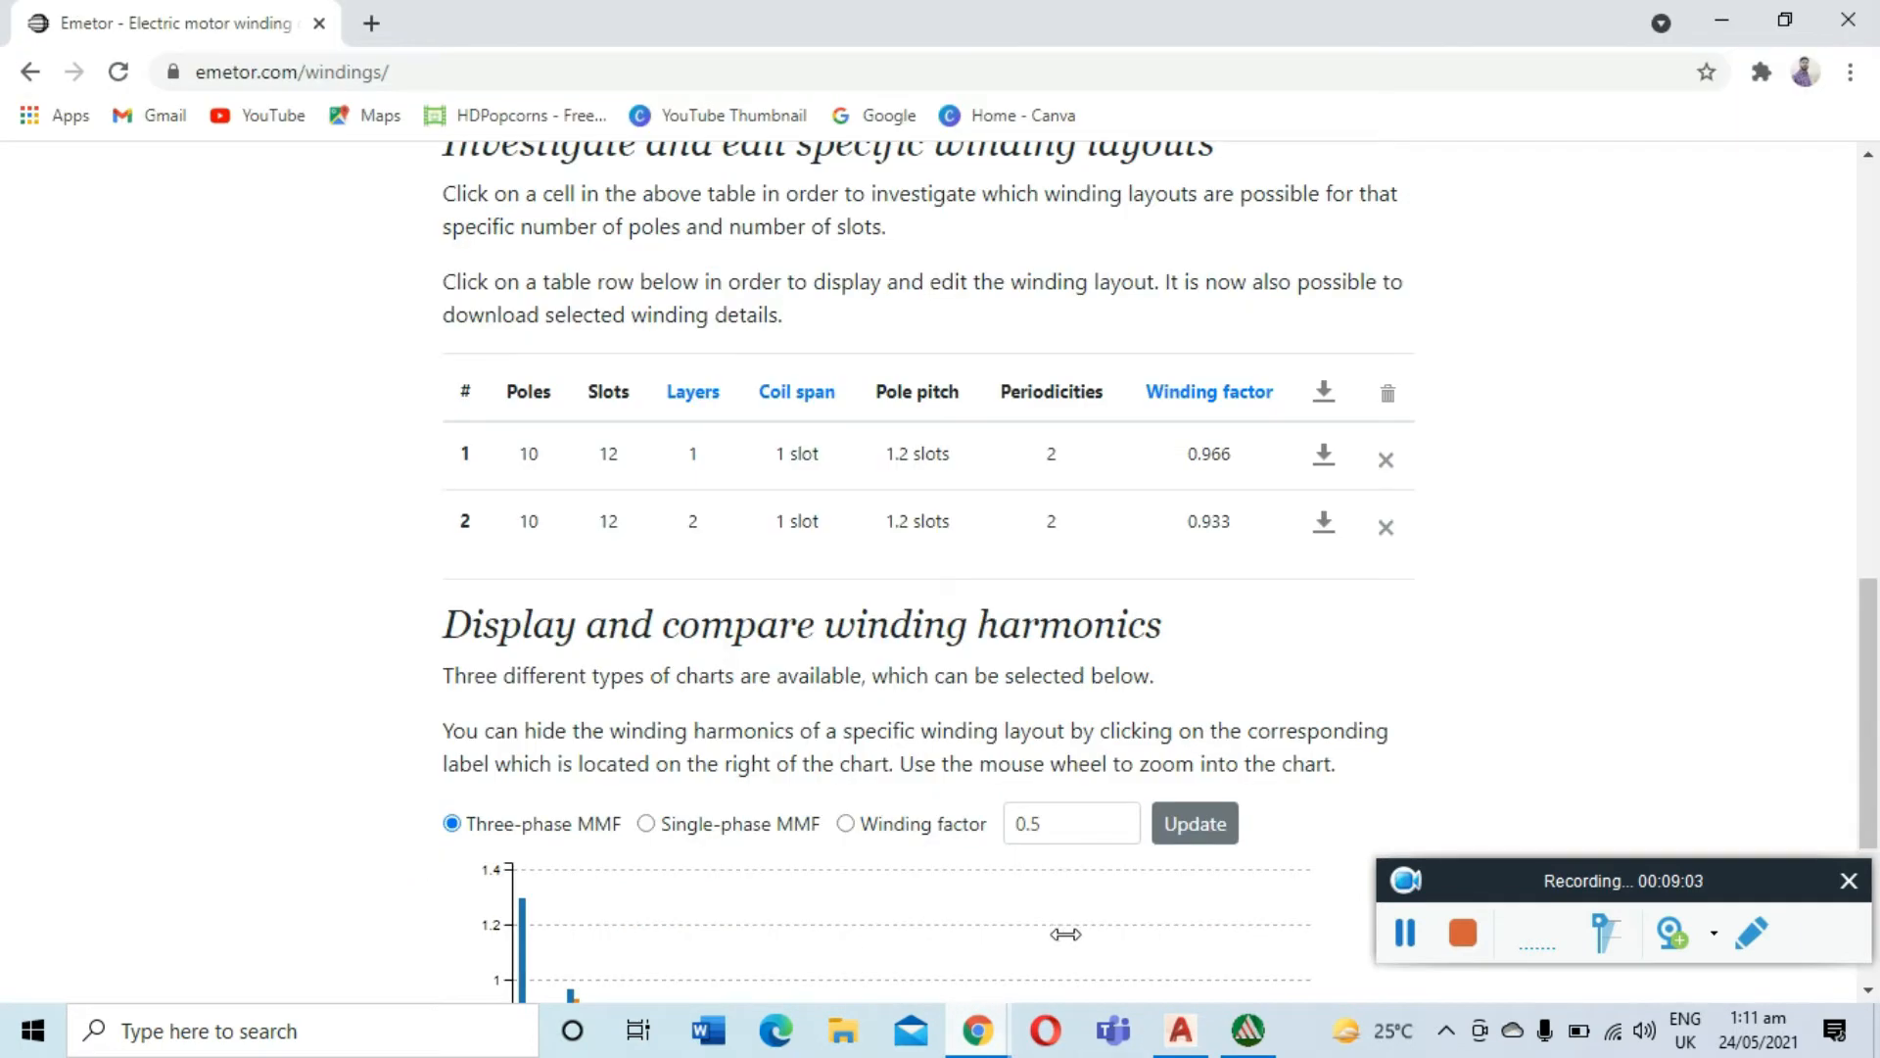
pyautogui.click(701, 458)
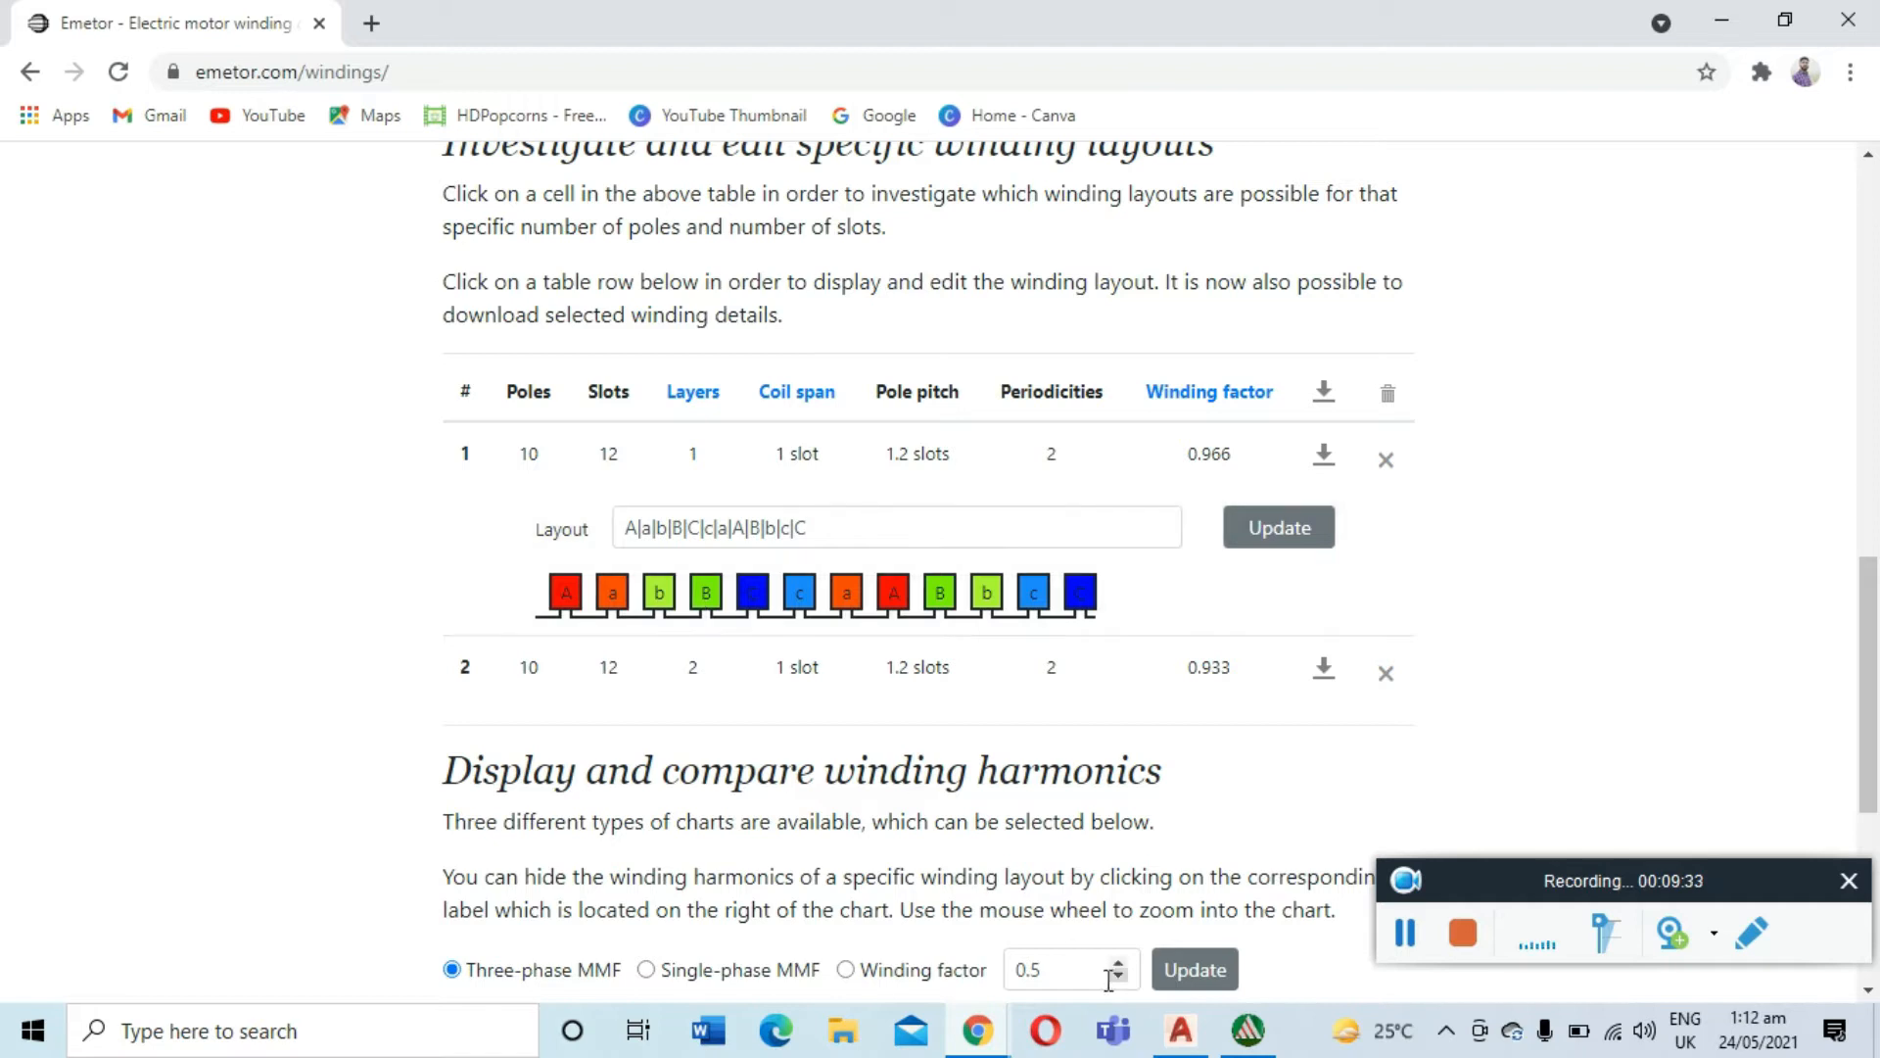
# Compare the single-layer phase layout in Chrome with the stator slots of the machine in ANSYS Maxwell
pyautogui.click(1248, 1030)
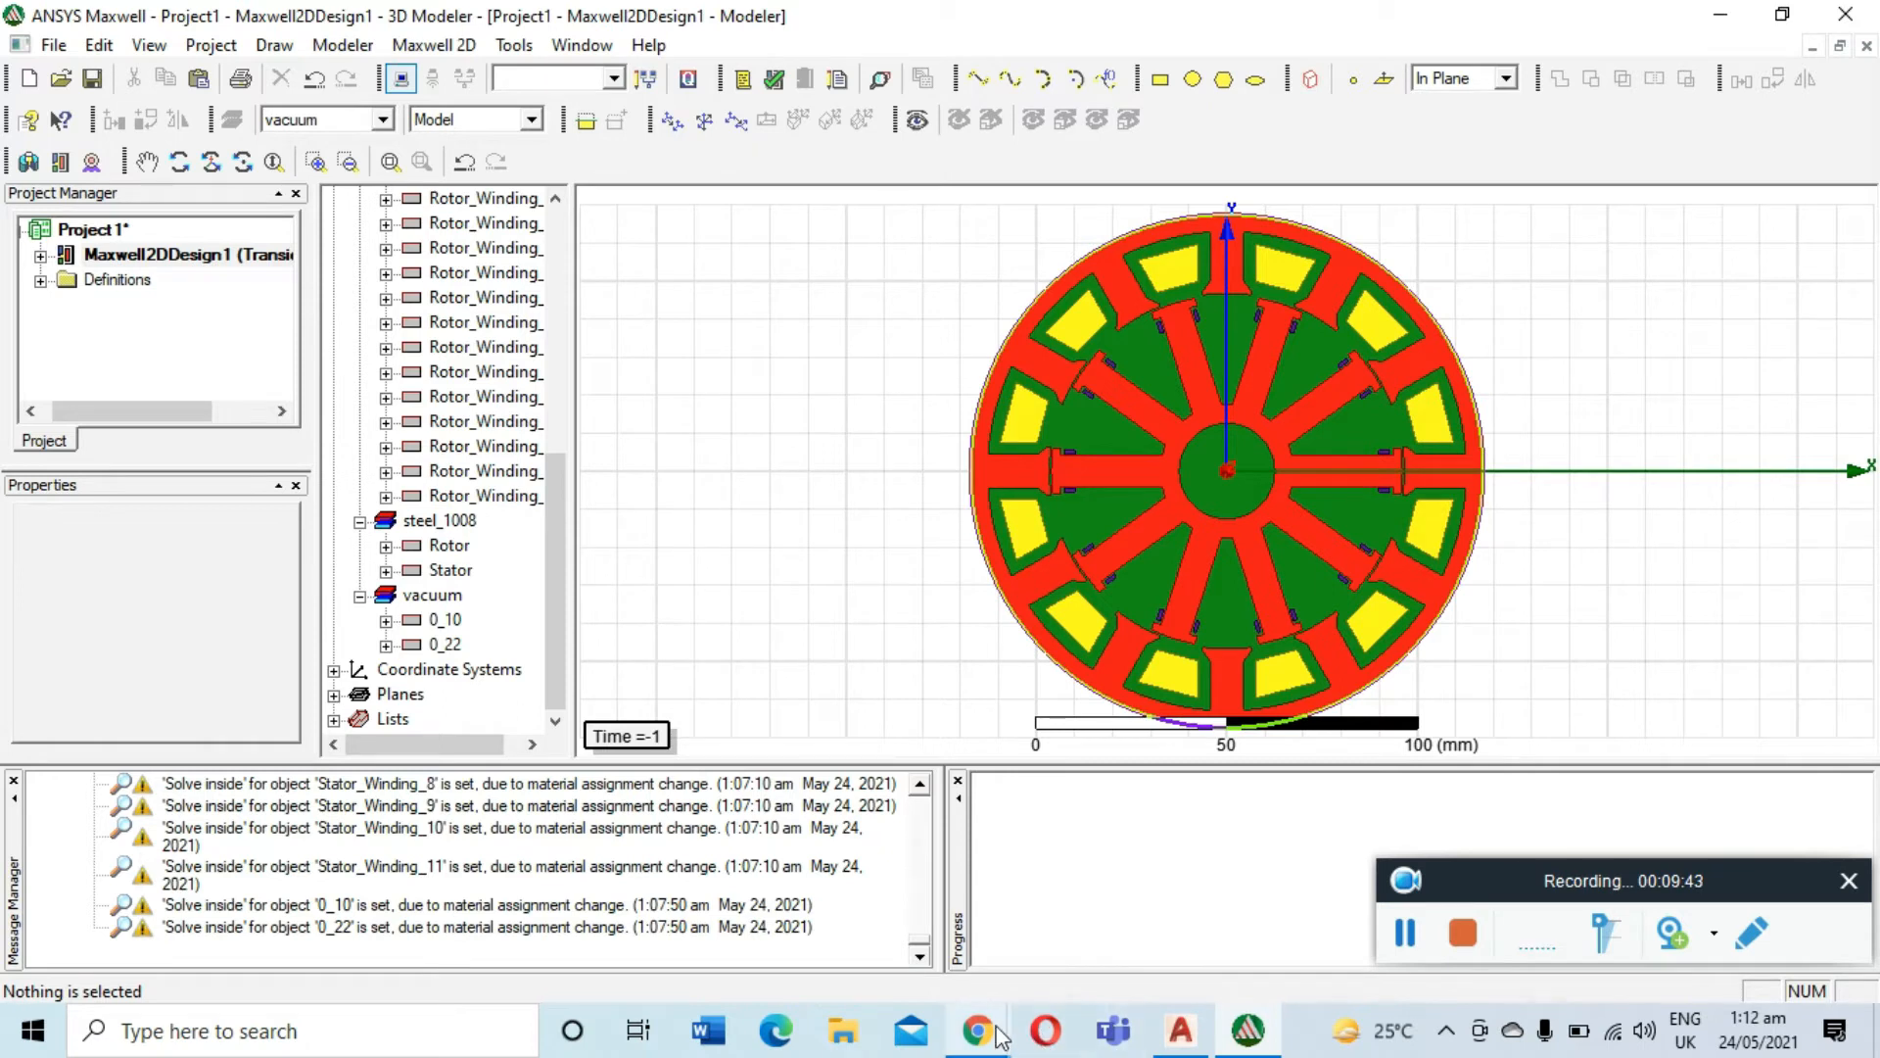
pyautogui.moveTo(999, 1036)
pyautogui.click(1075, 911)
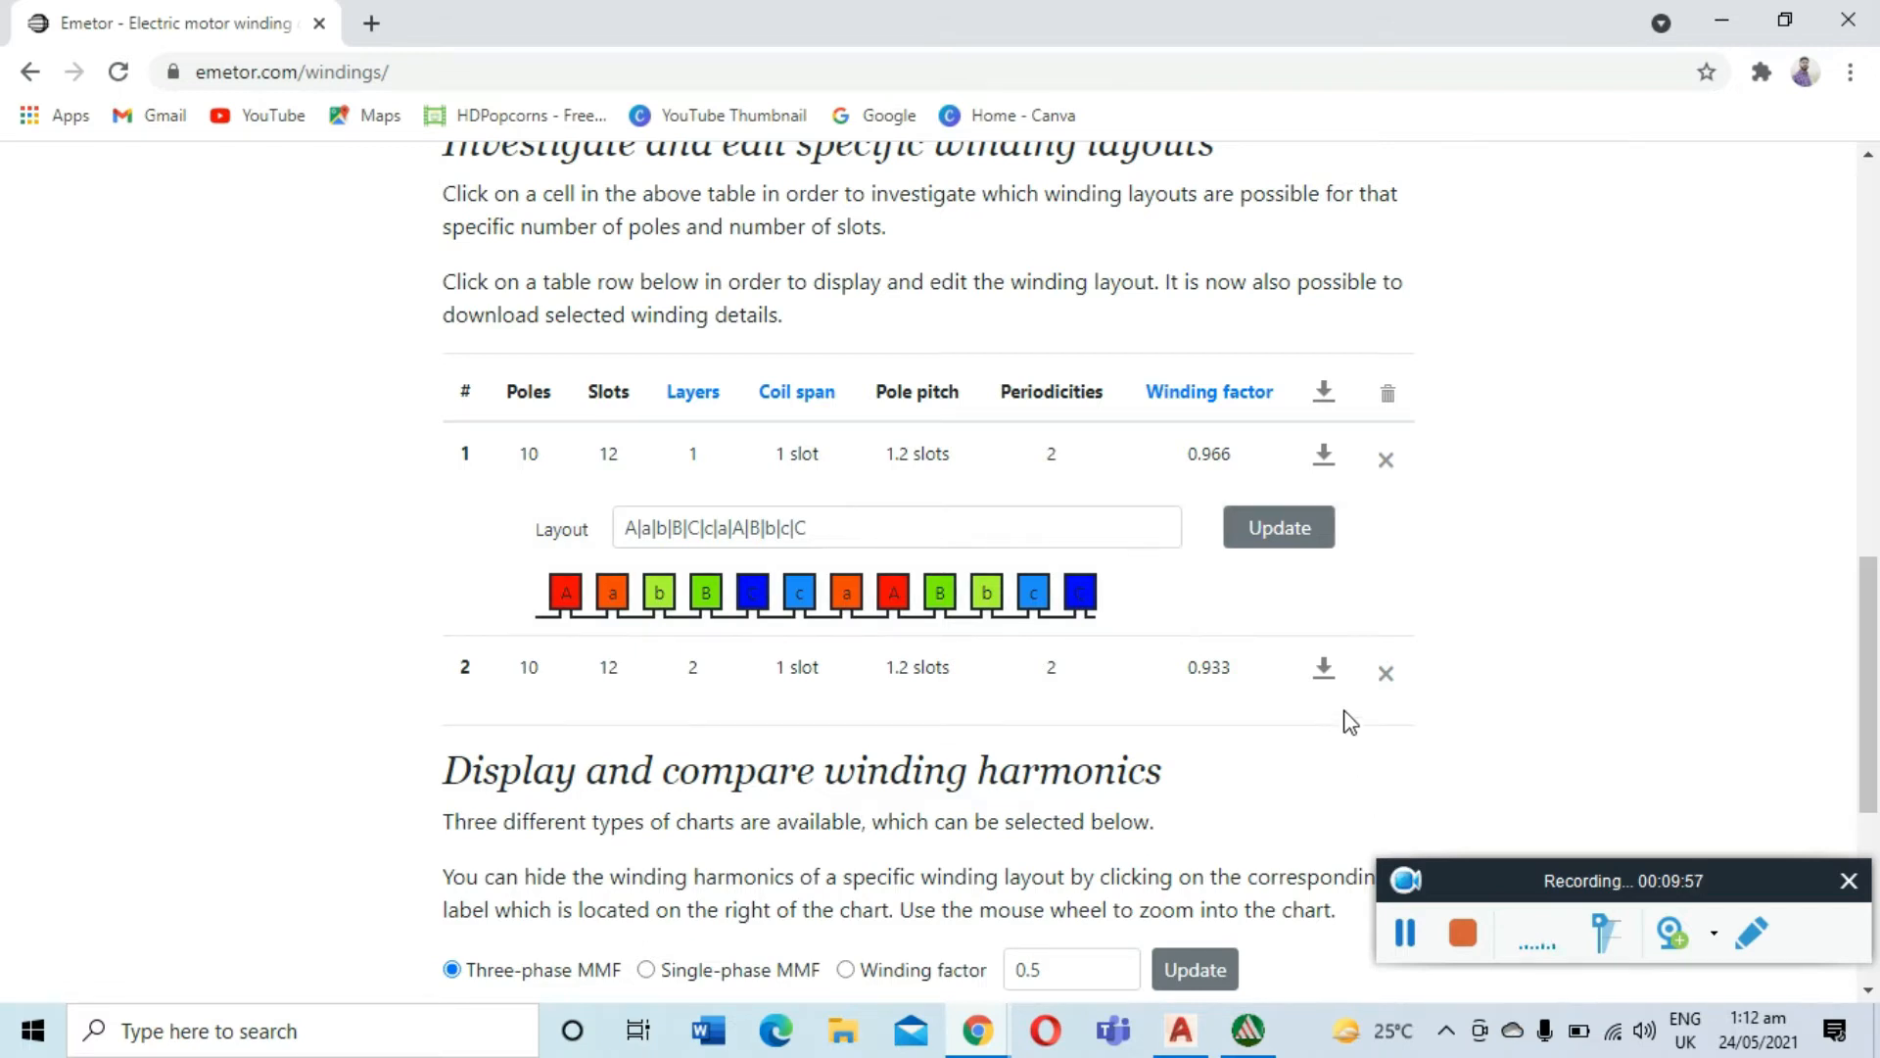
pyautogui.click(1404, 930)
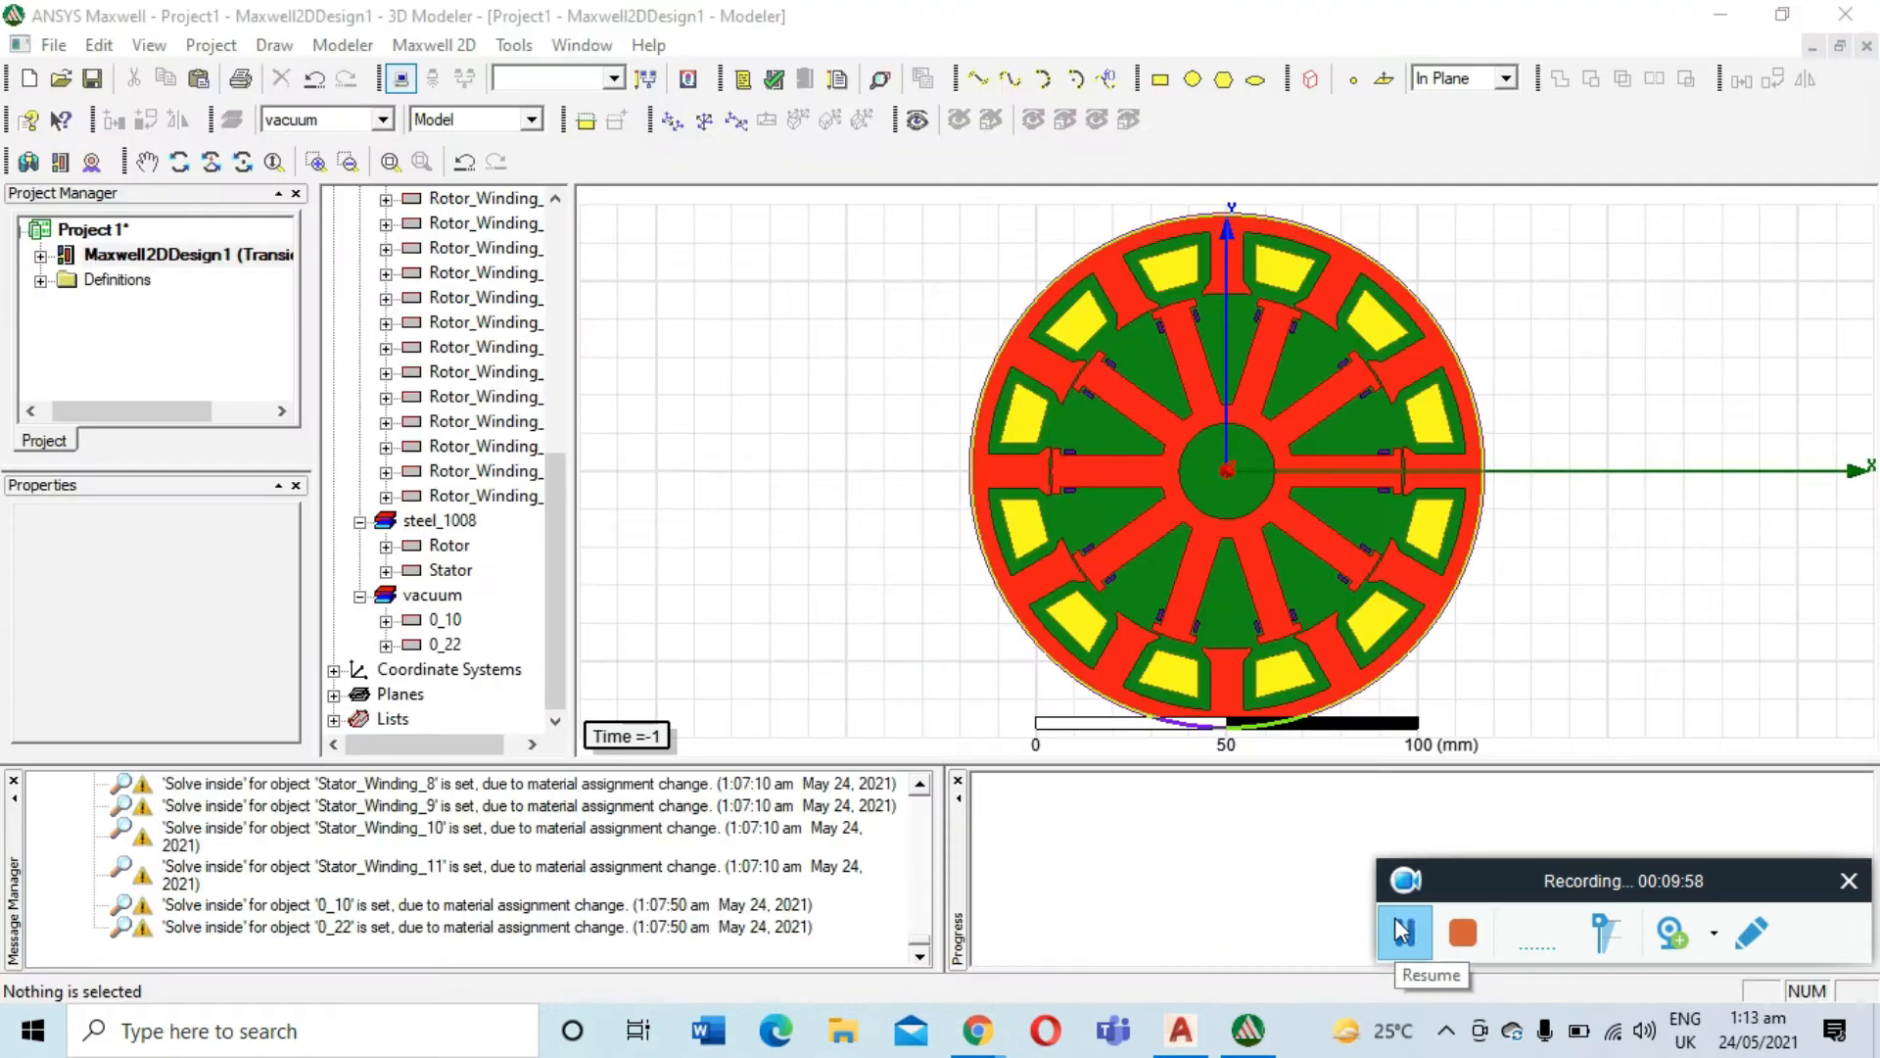
pyautogui.click(1404, 930)
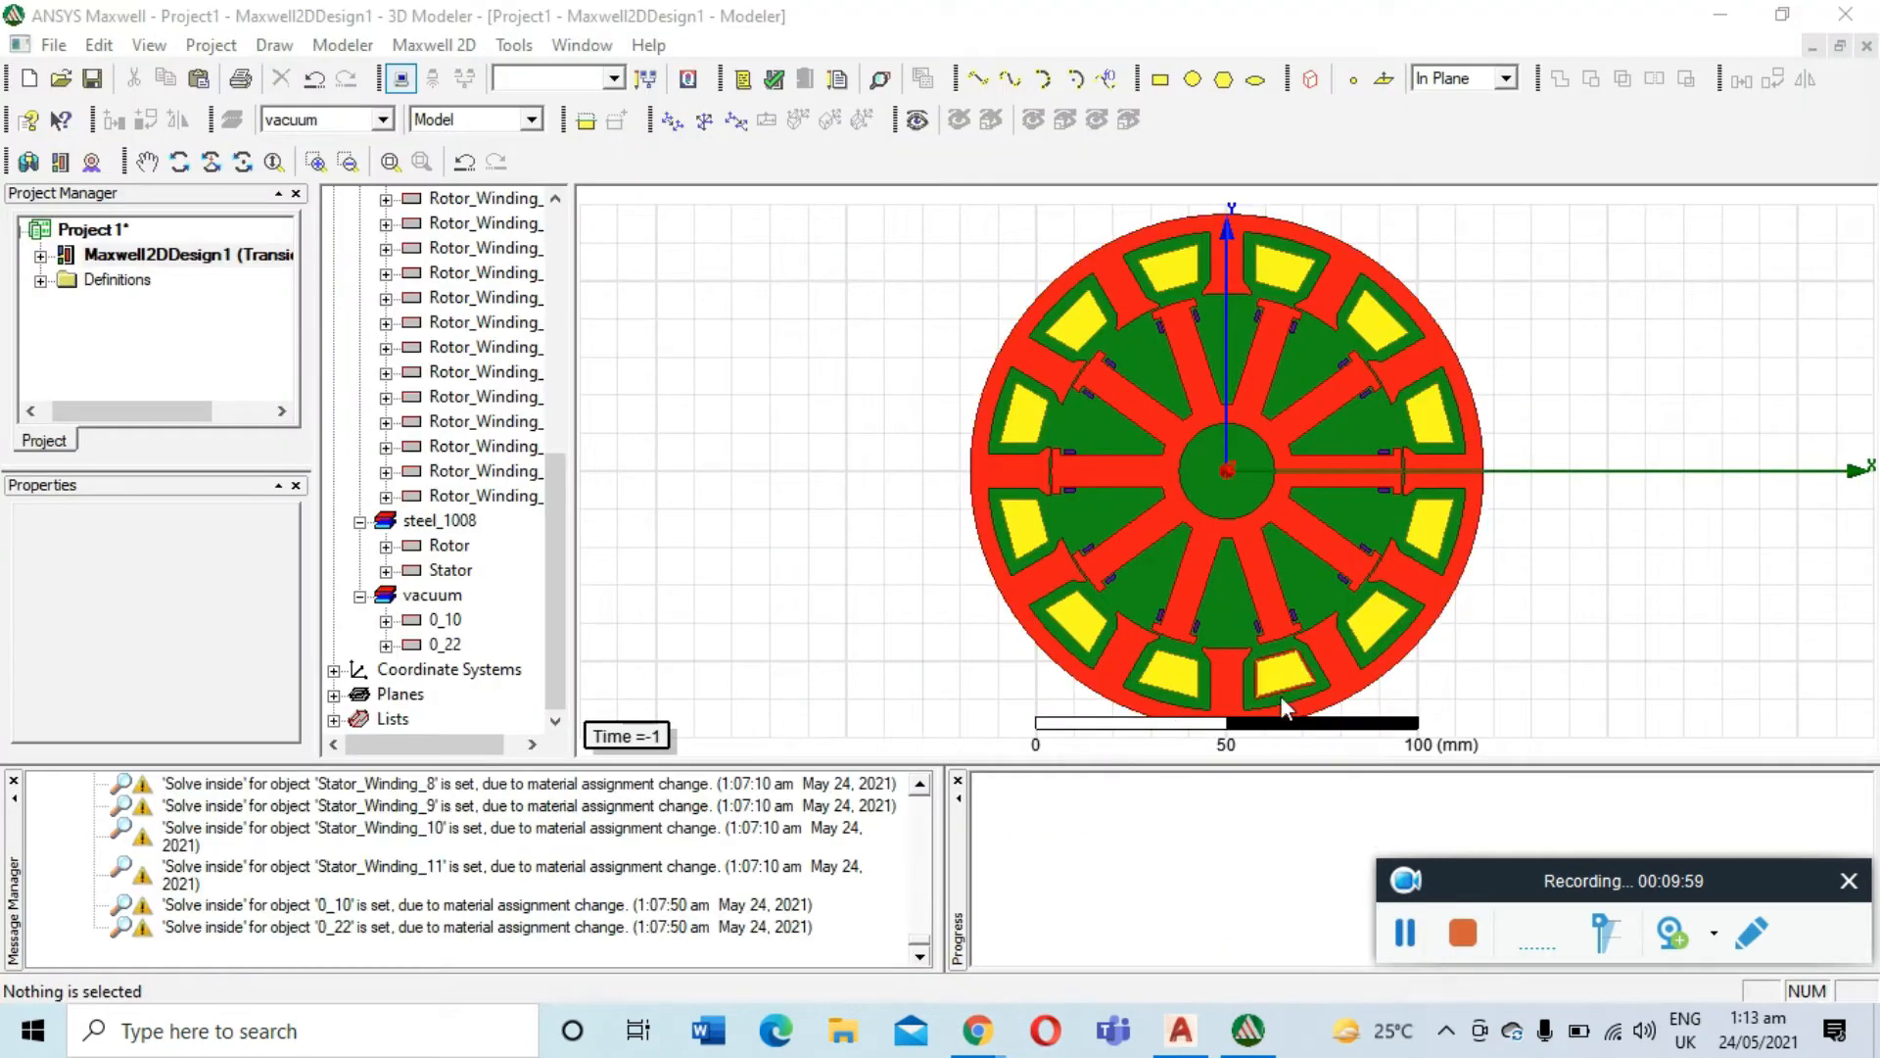
# Set the color of Stator_Winding_8, the second winding clockwise from the positive Y axis, to red (255, 0, 0)
pyautogui.click(1387, 335)
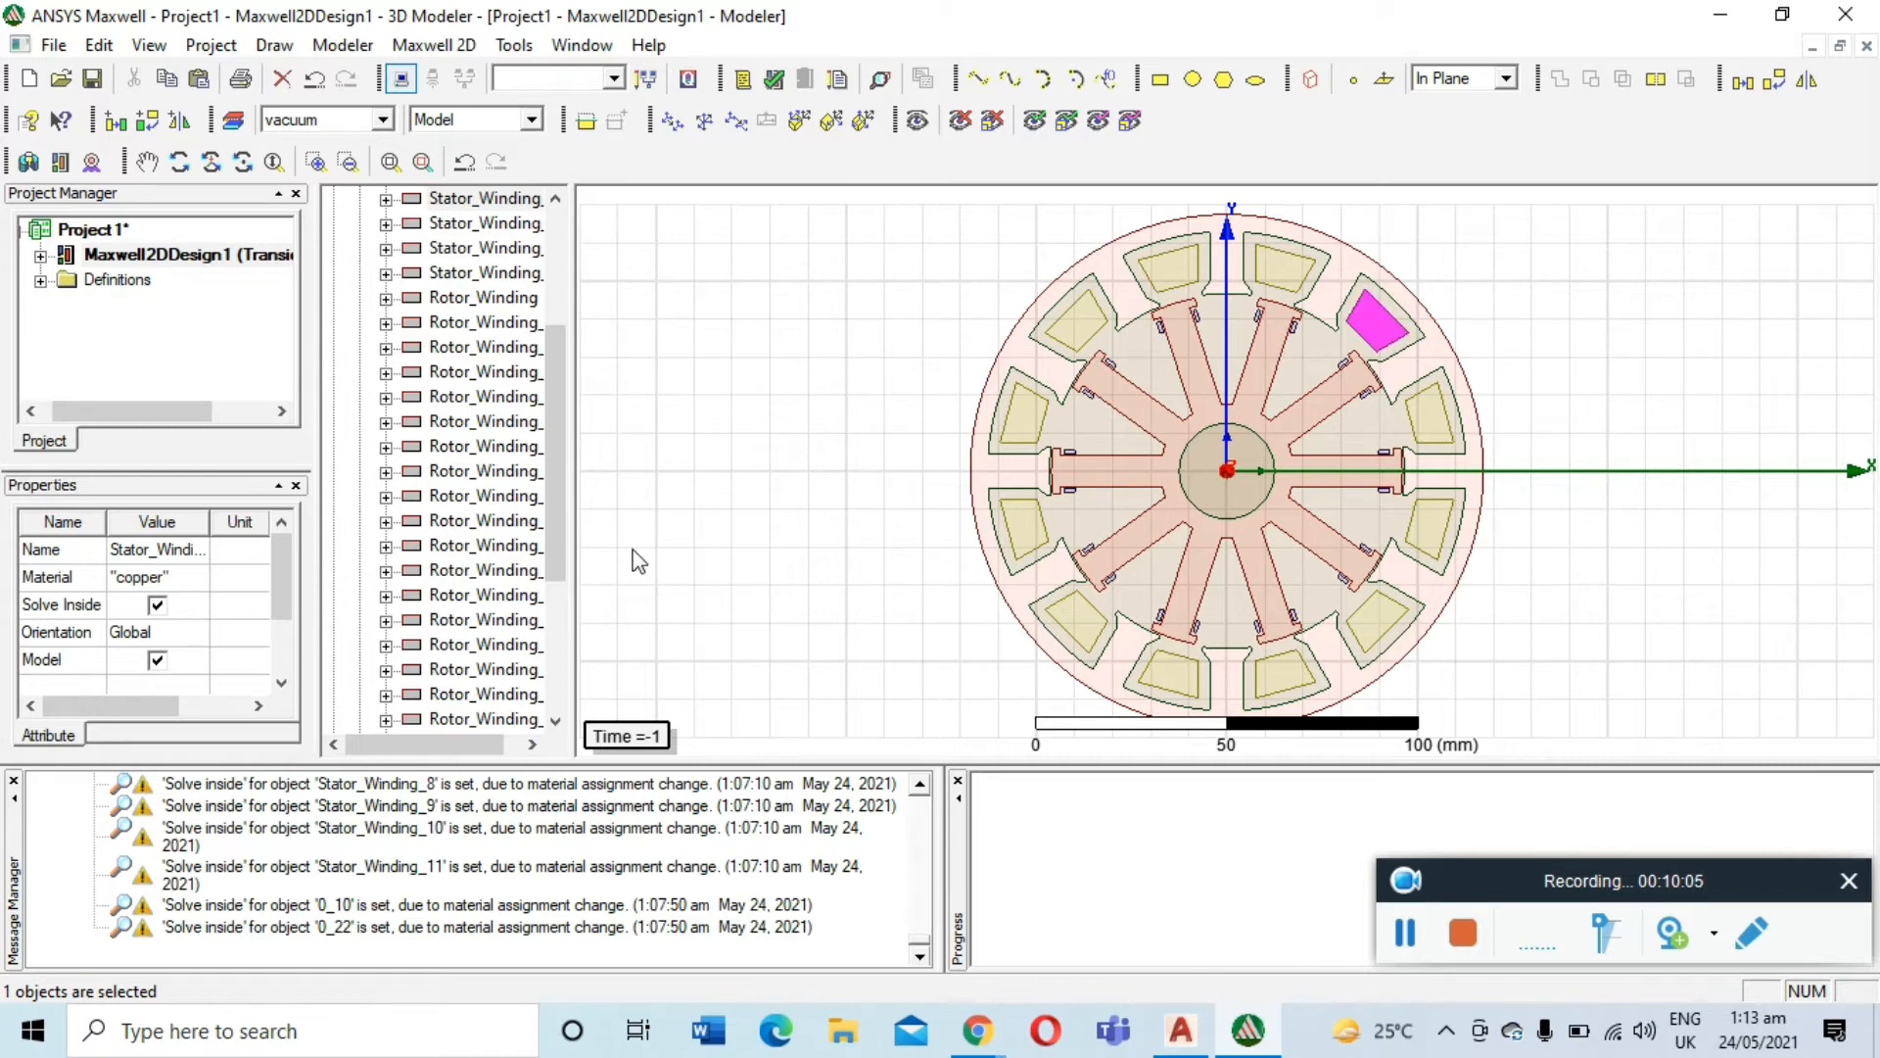
pyautogui.scroll(-1, 167, 600)
pyautogui.click(140, 631)
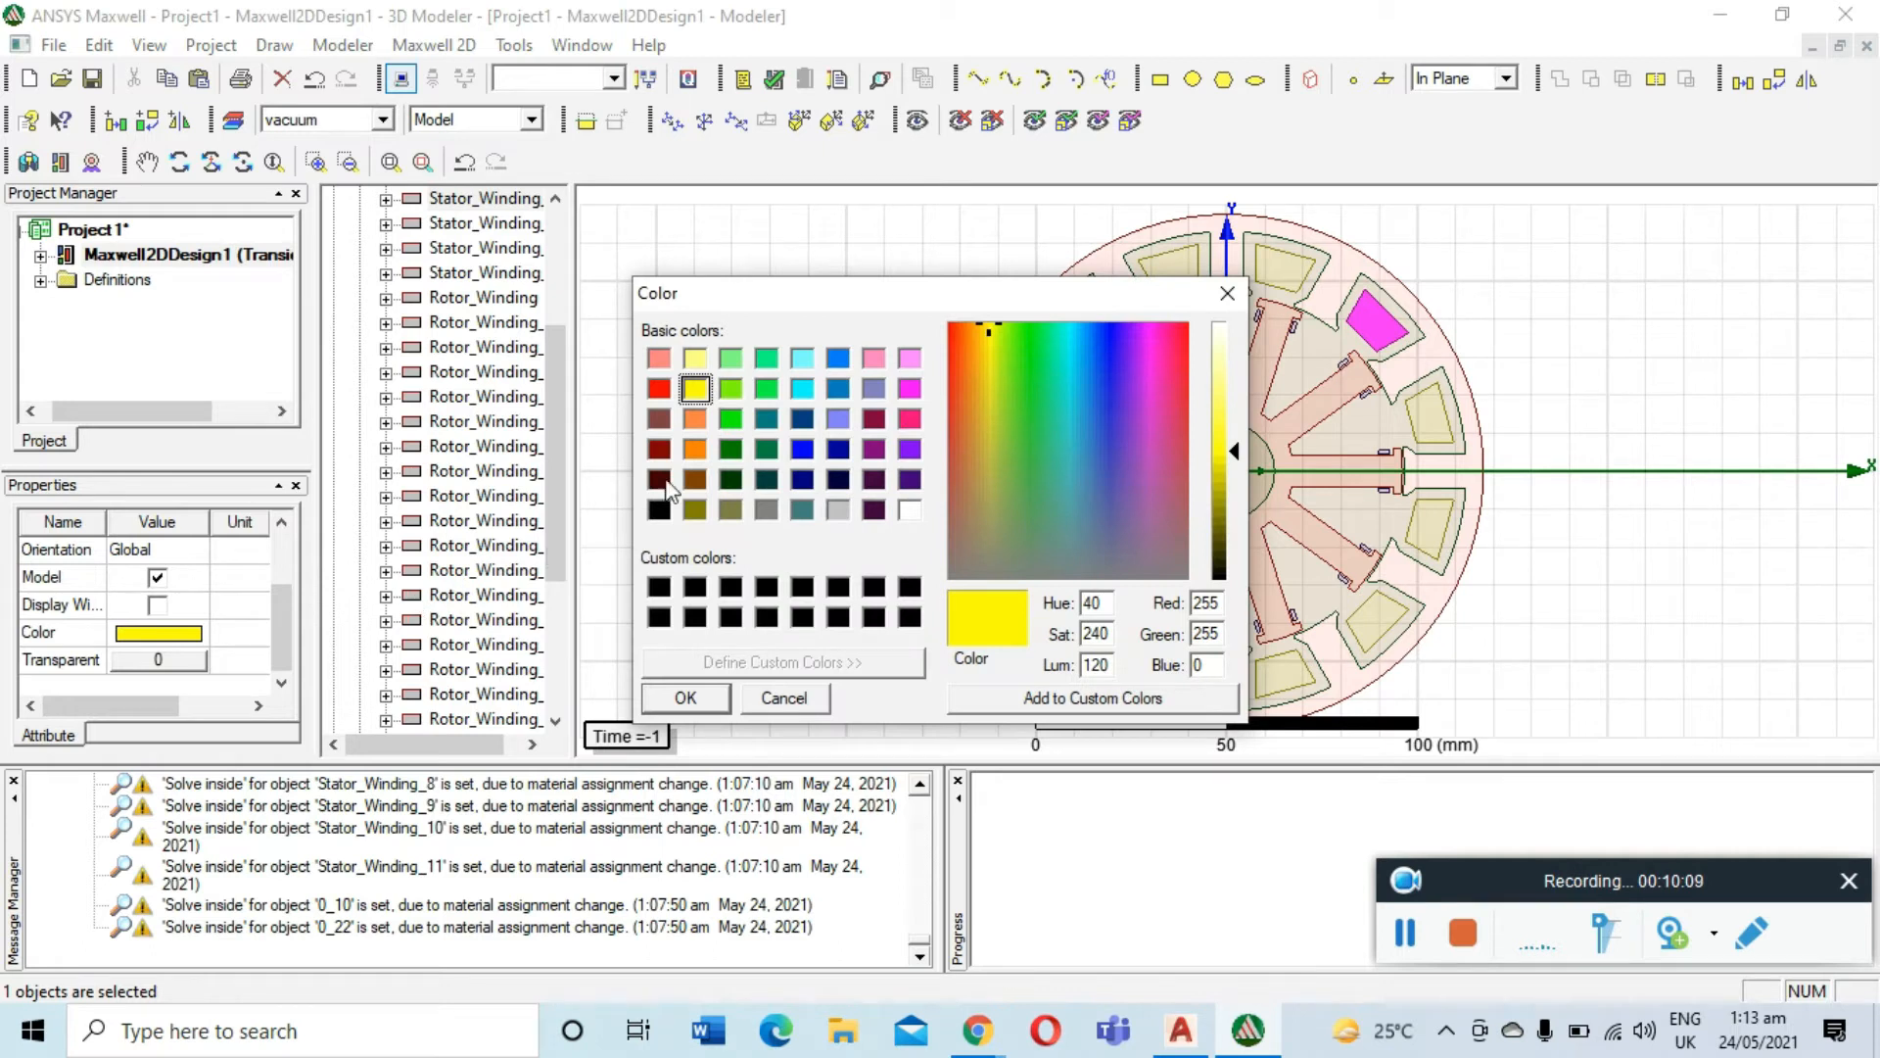
pyautogui.click(660, 389)
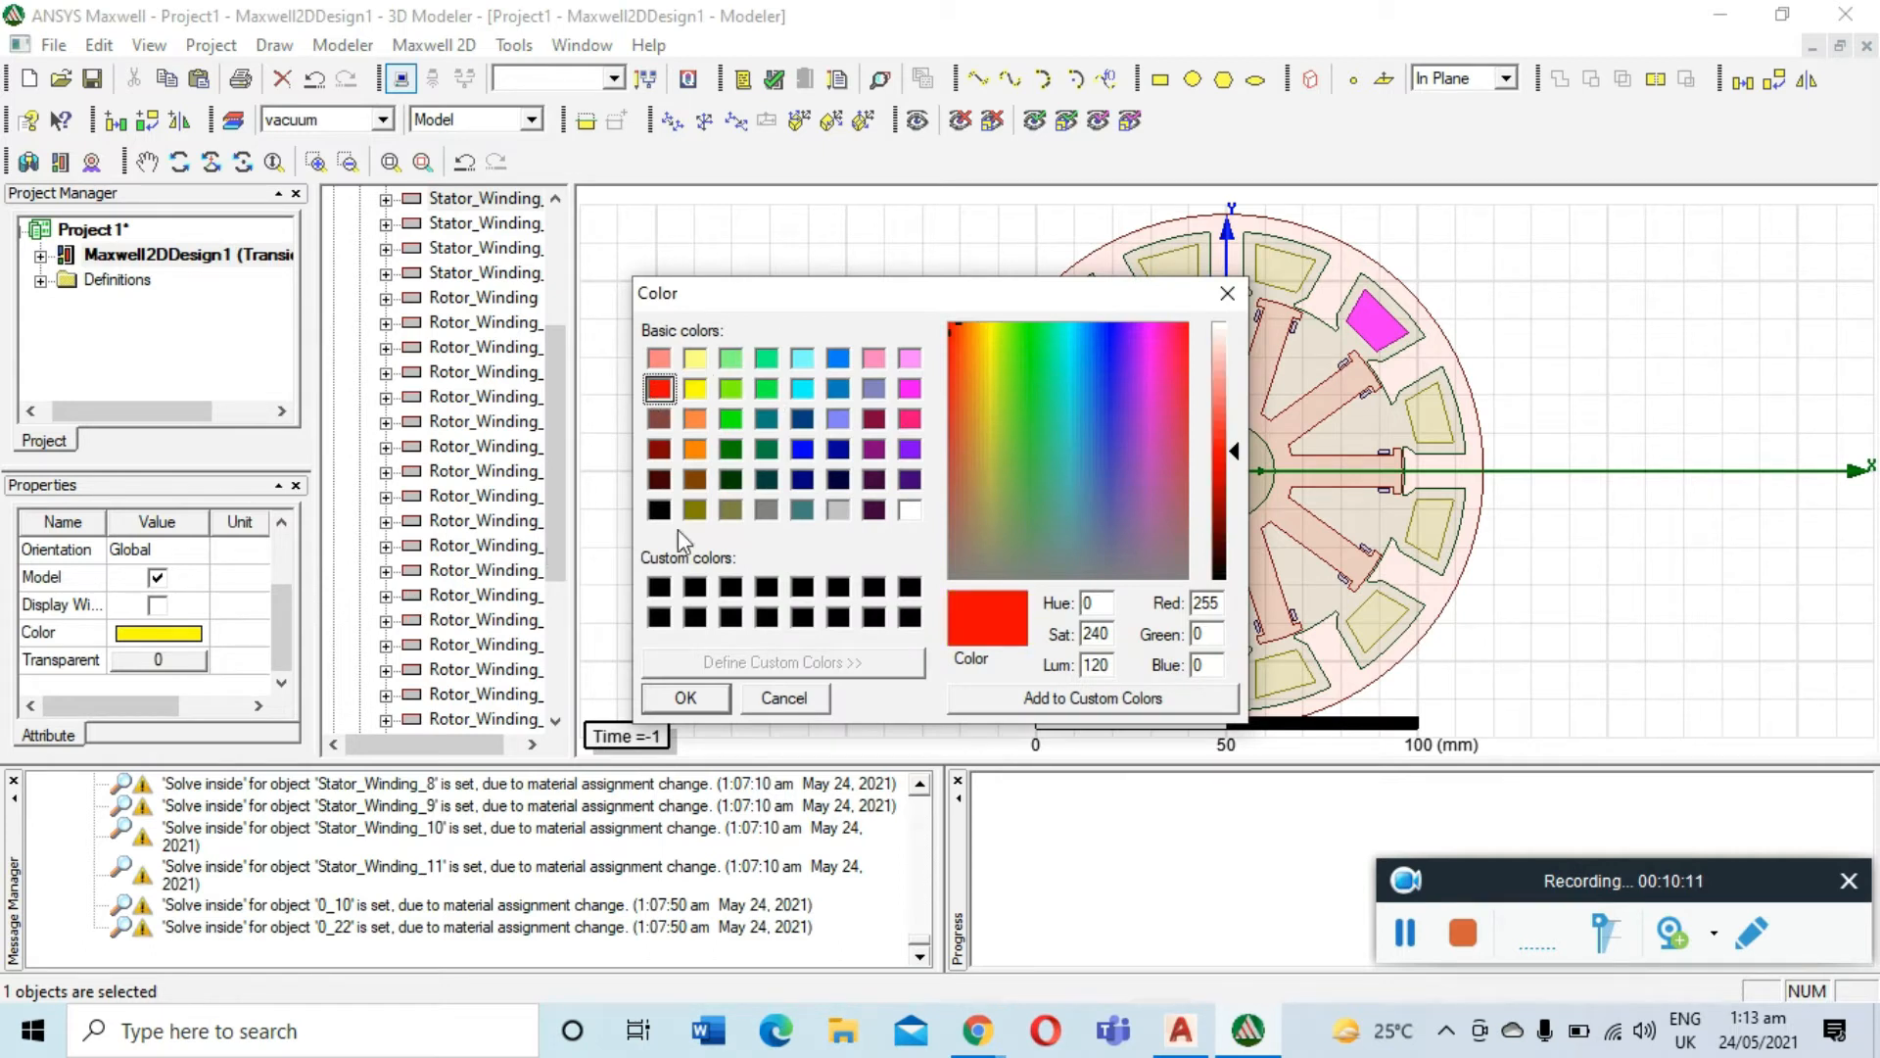
pyautogui.click(720, 695)
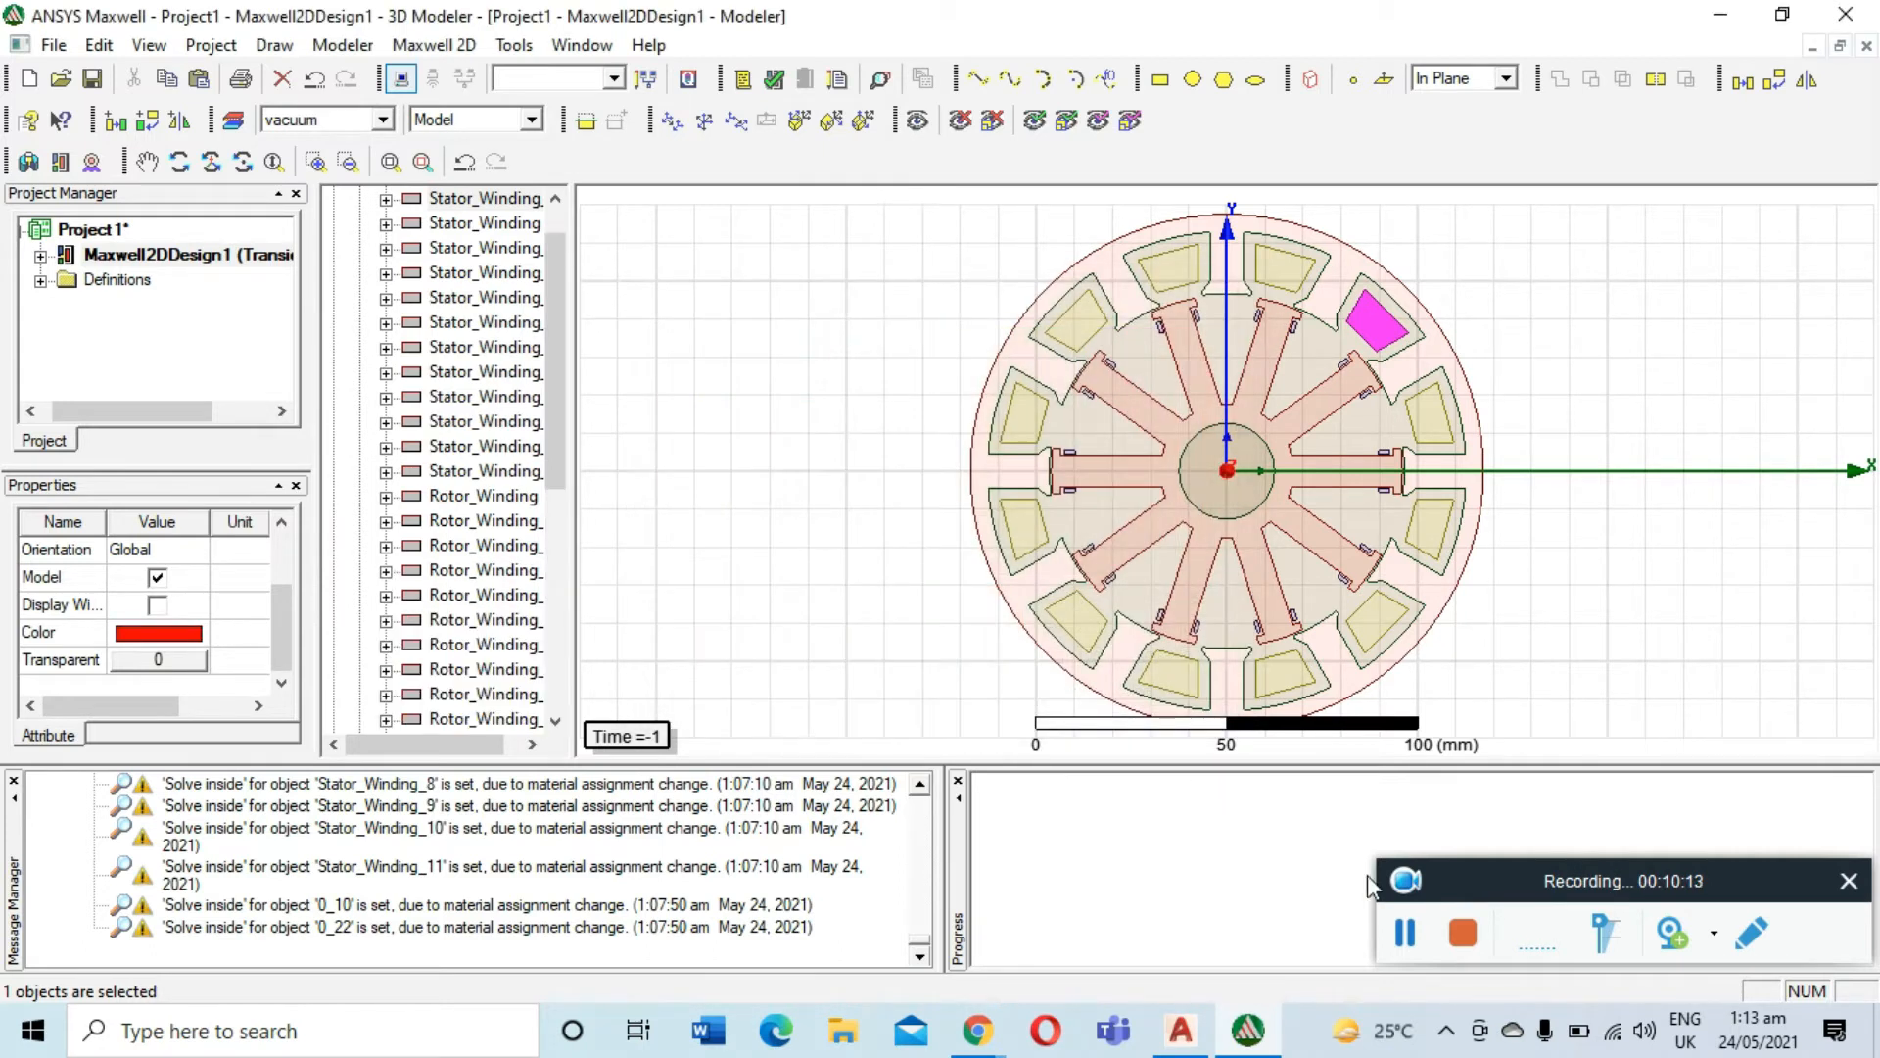
pyautogui.click(1405, 933)
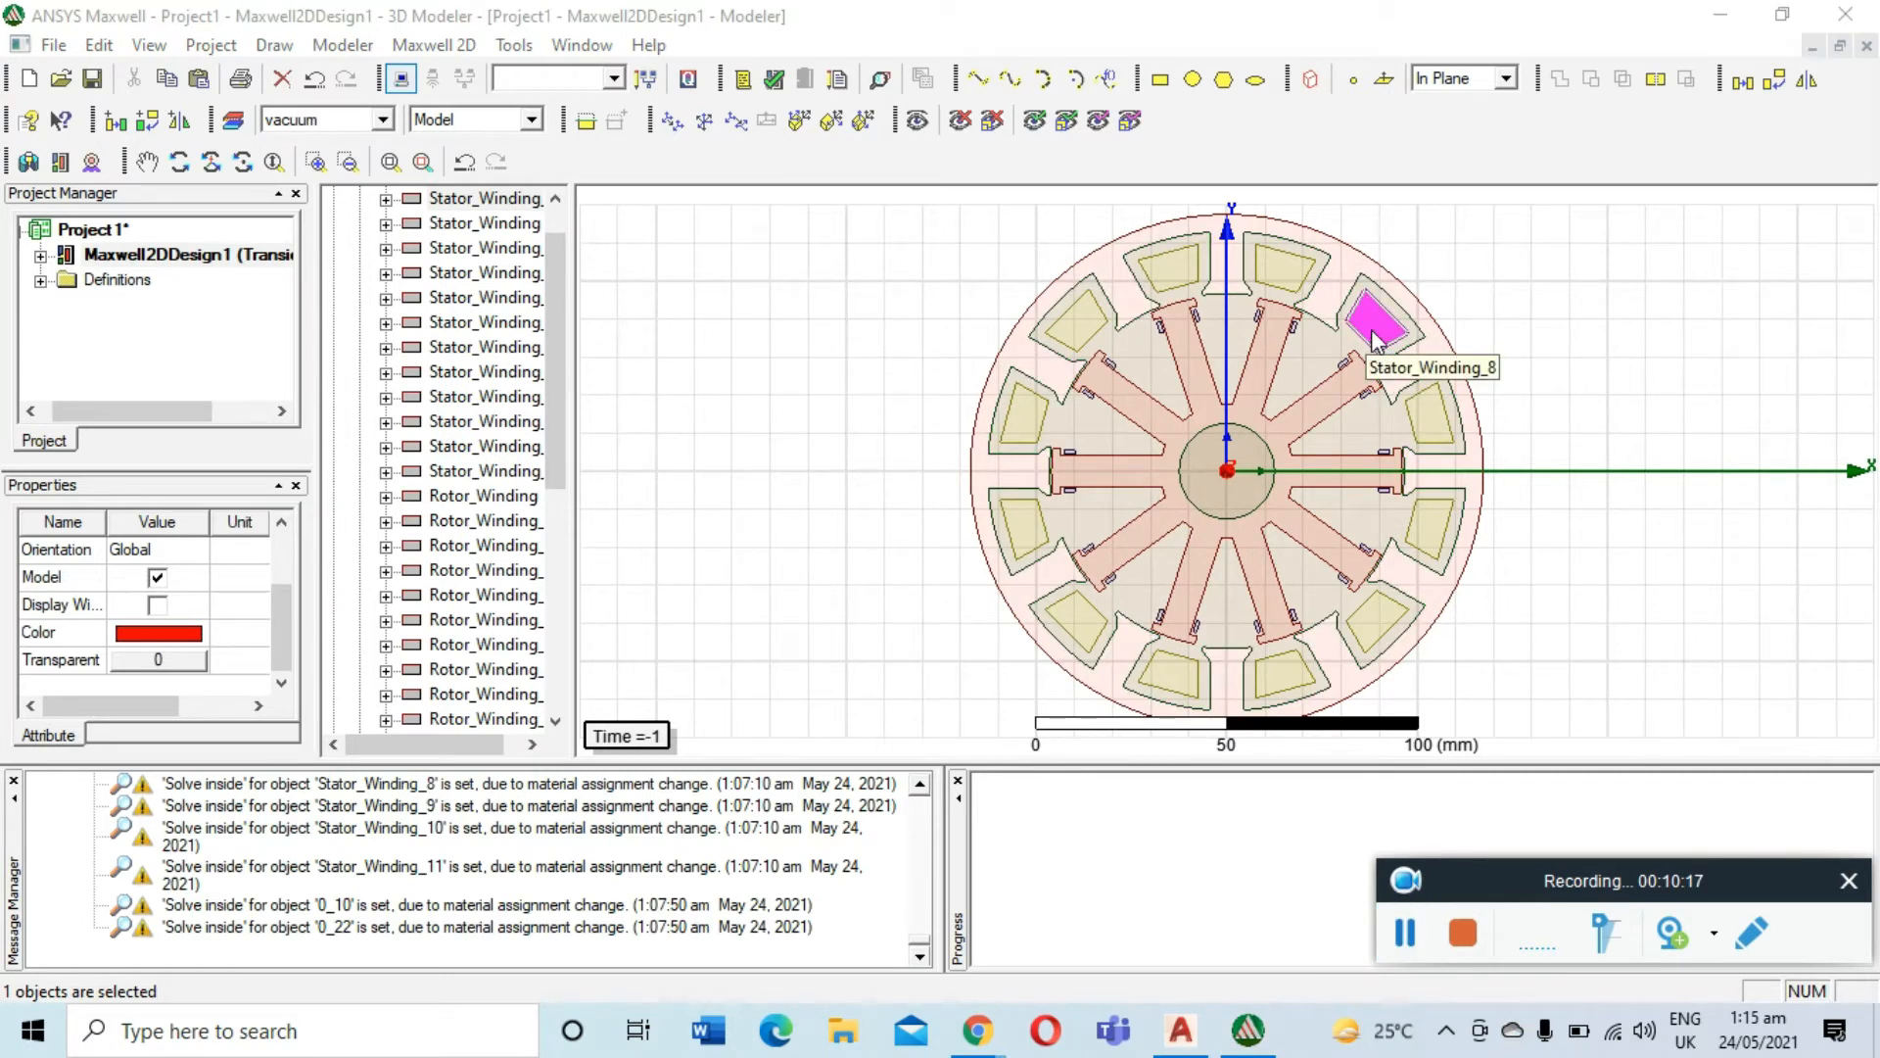
# Assign Stator_Winding_8 a coil excitation named A with 120 conductors and positive polarity
pyautogui.rightClick(1375, 340)
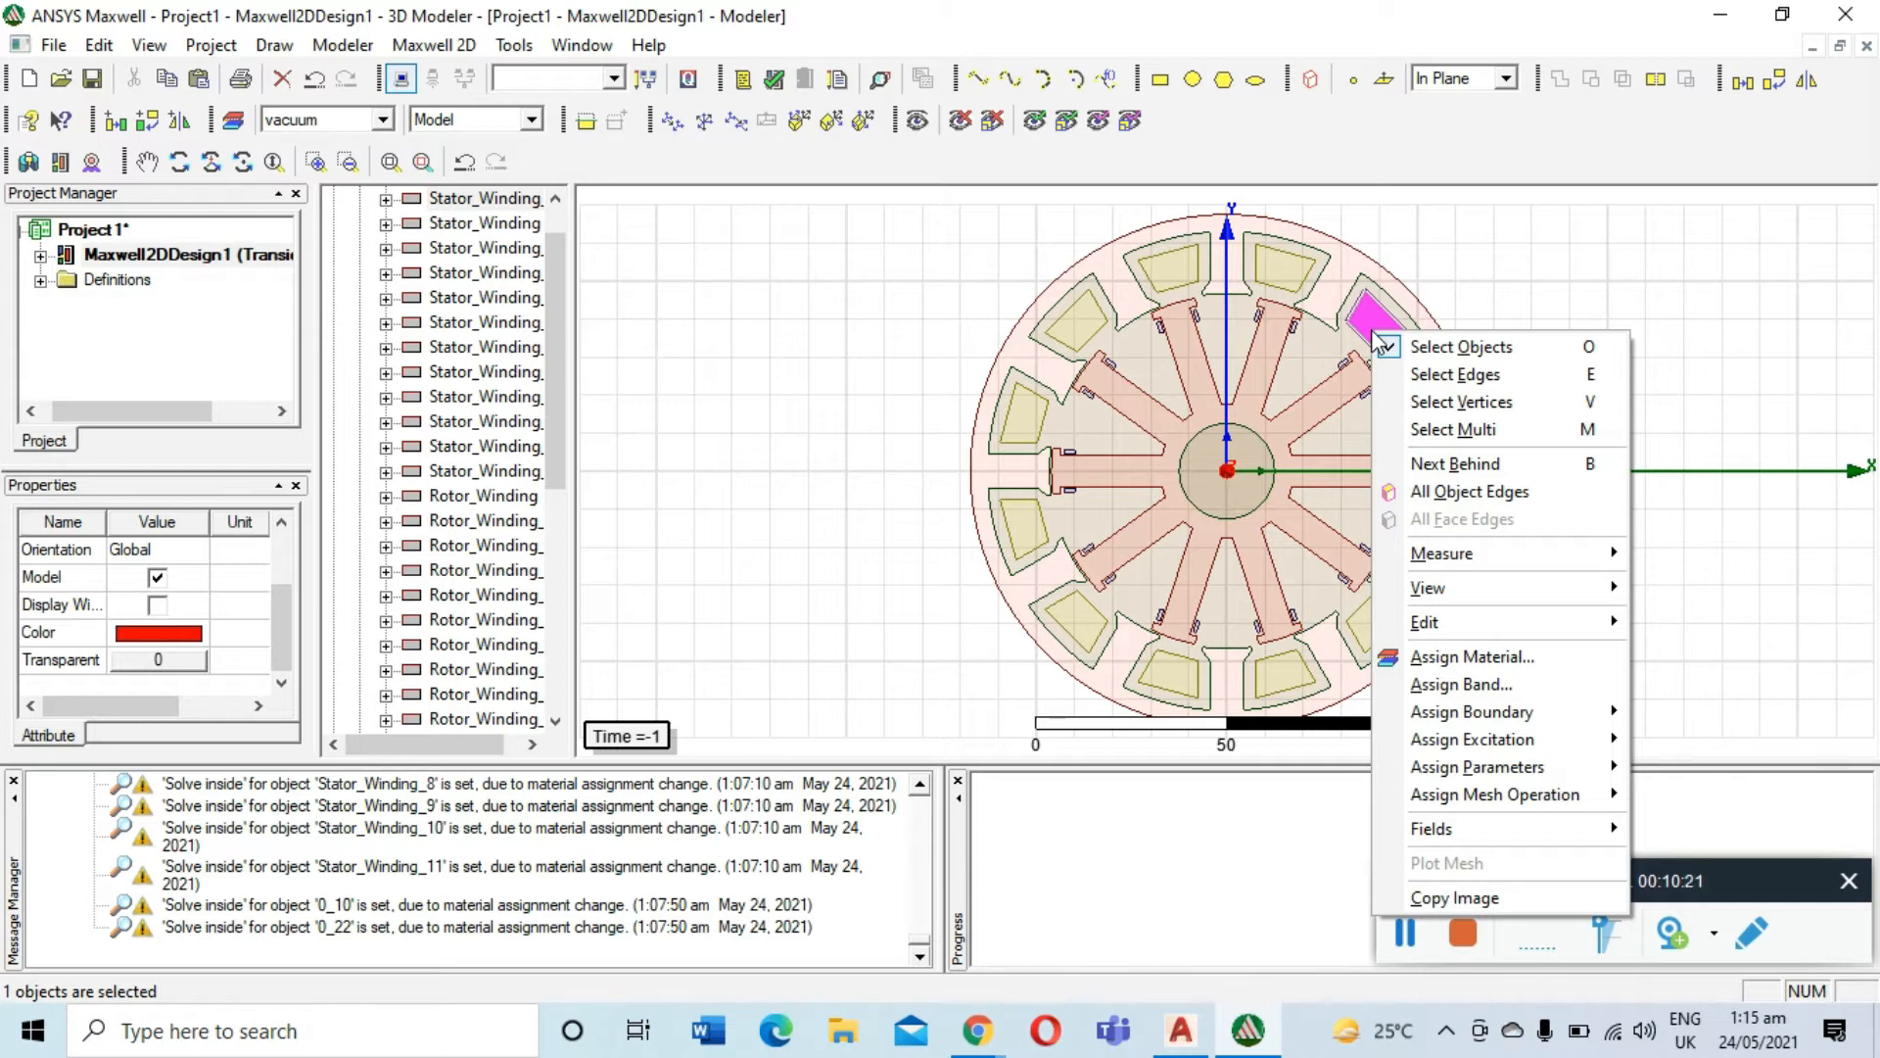
pyautogui.moveTo(1504, 744)
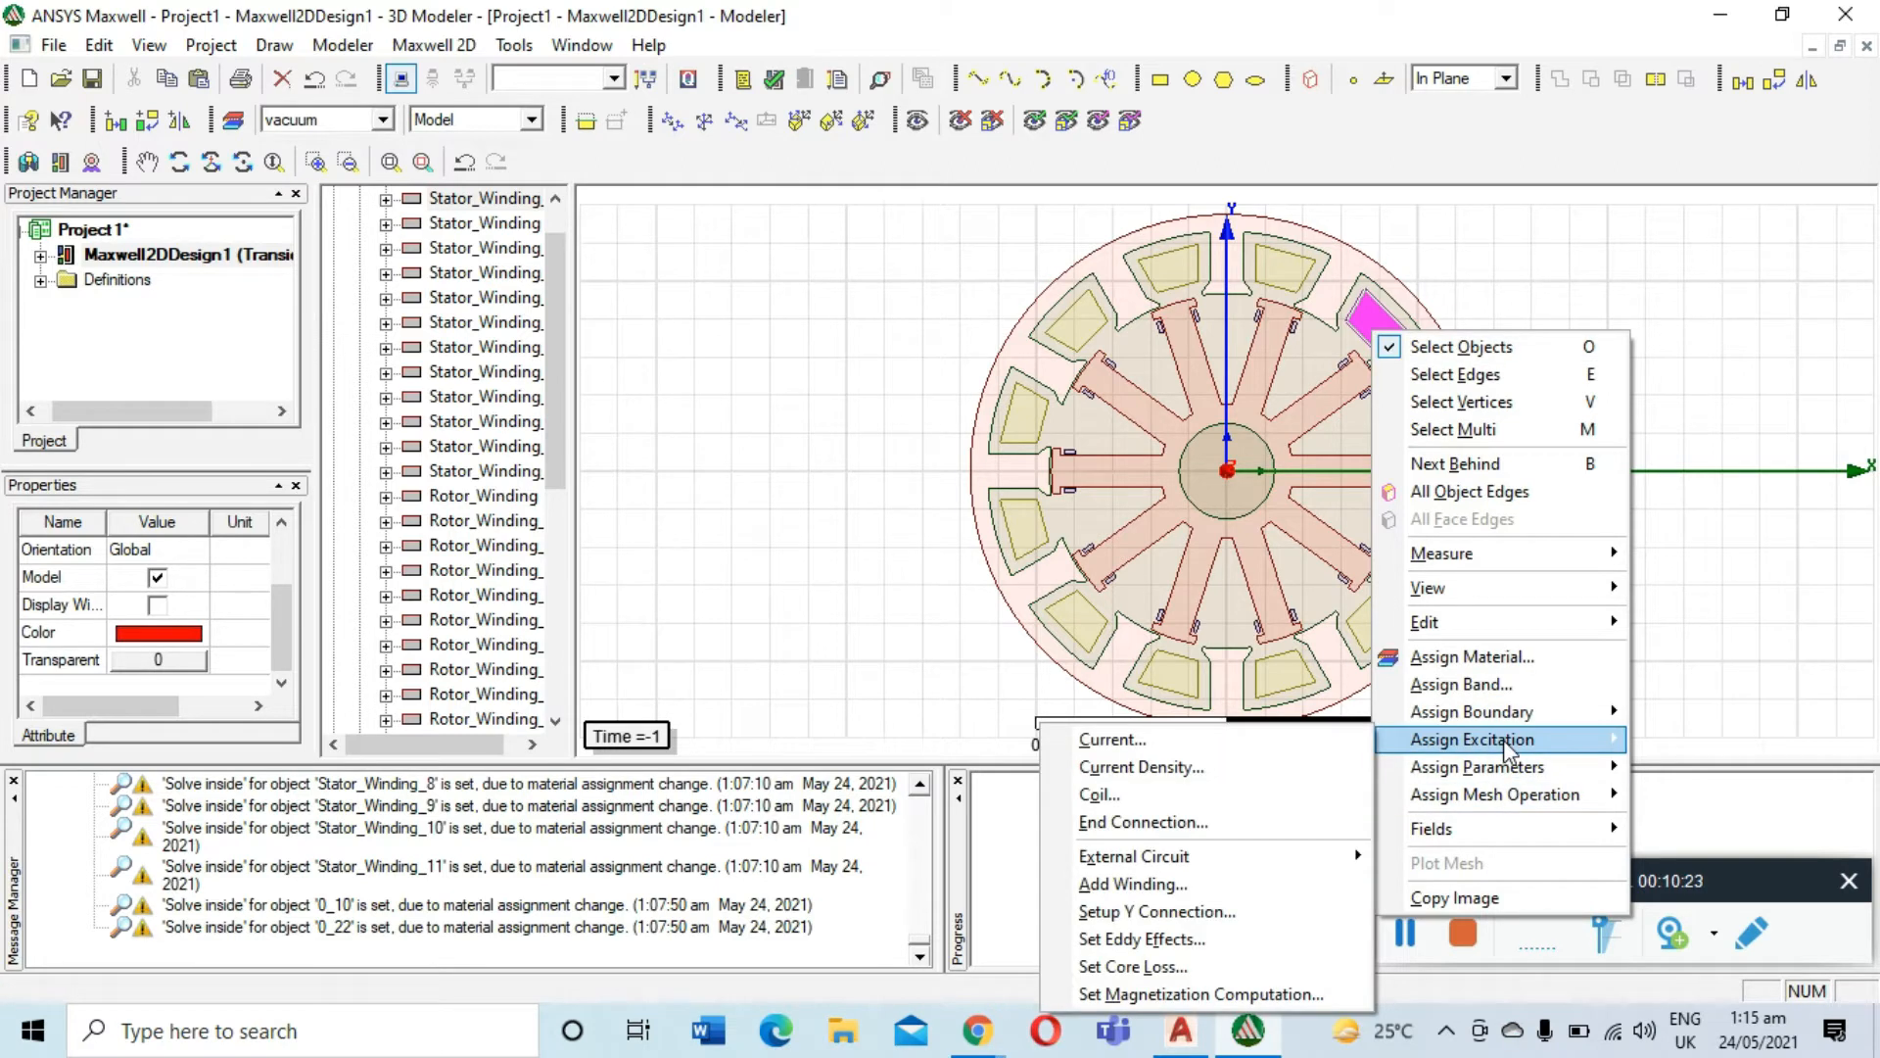
pyautogui.click(1327, 795)
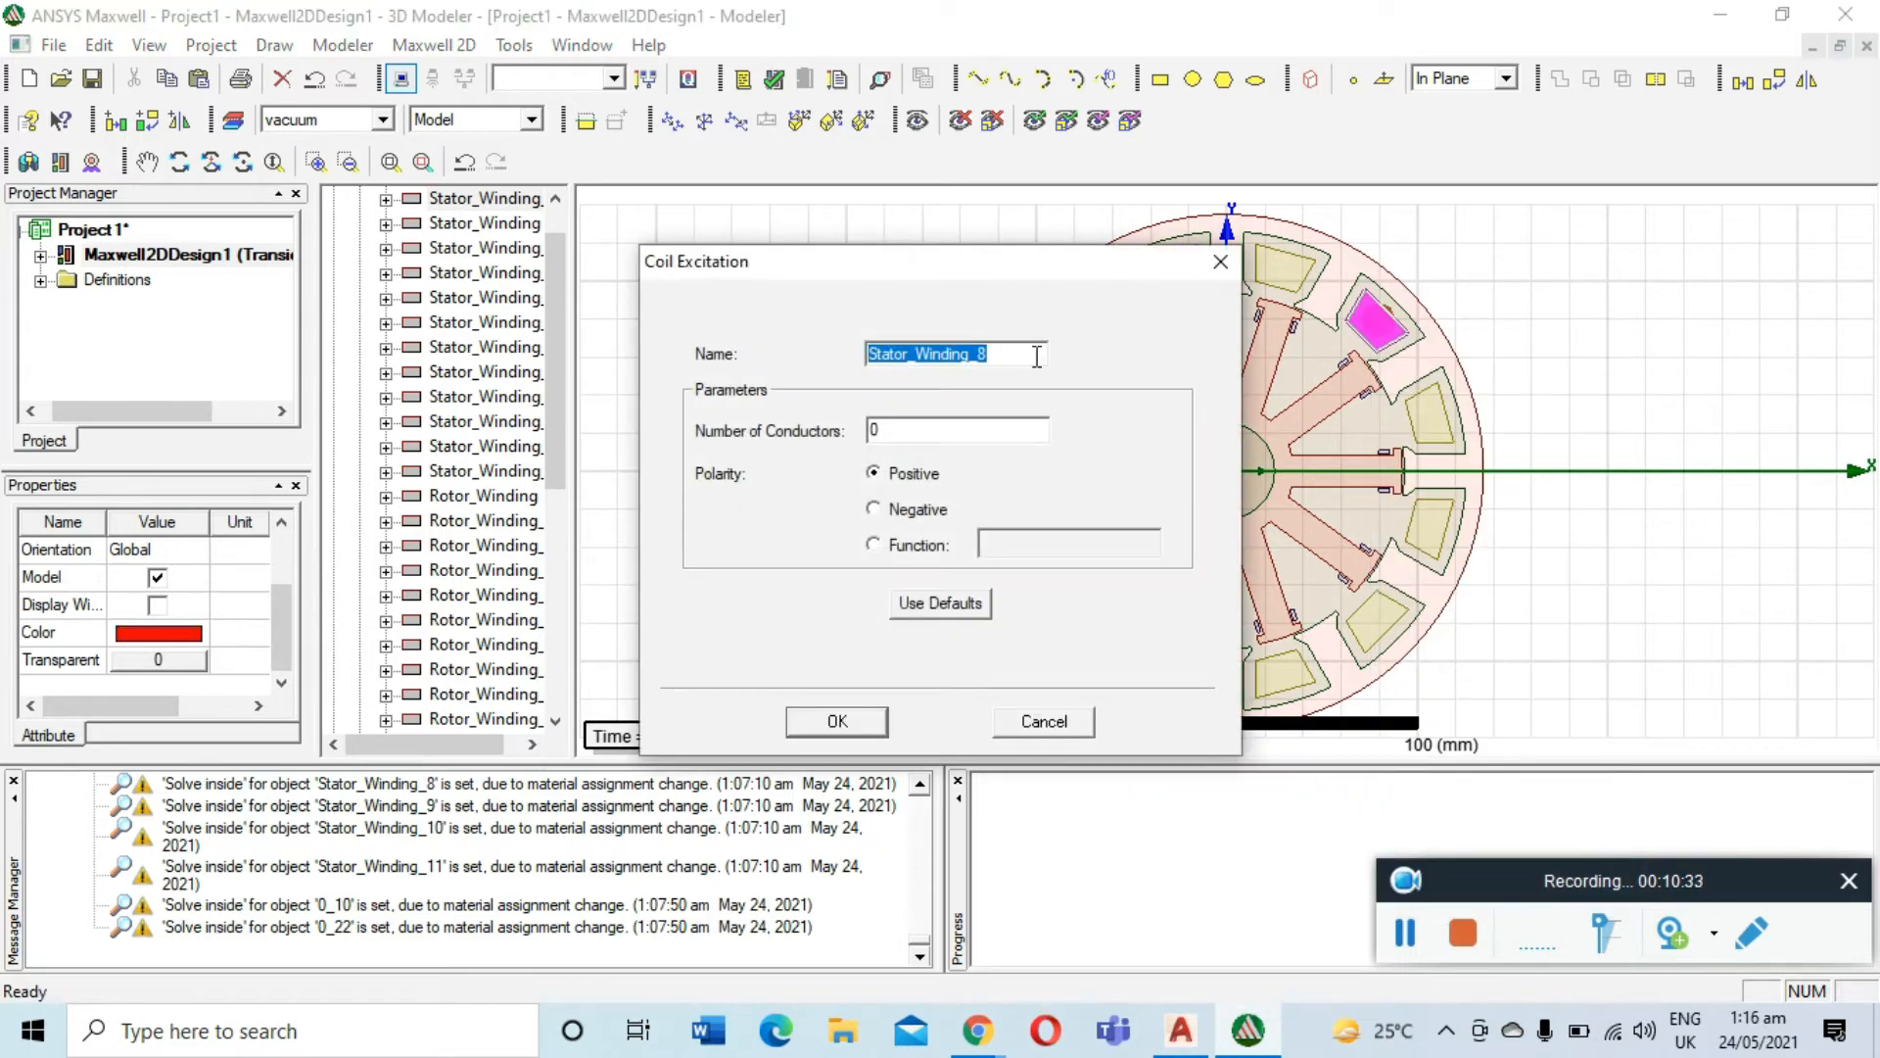
pyautogui.press('BackSpace')
pyautogui.write('A')
pyautogui.click(877, 435)
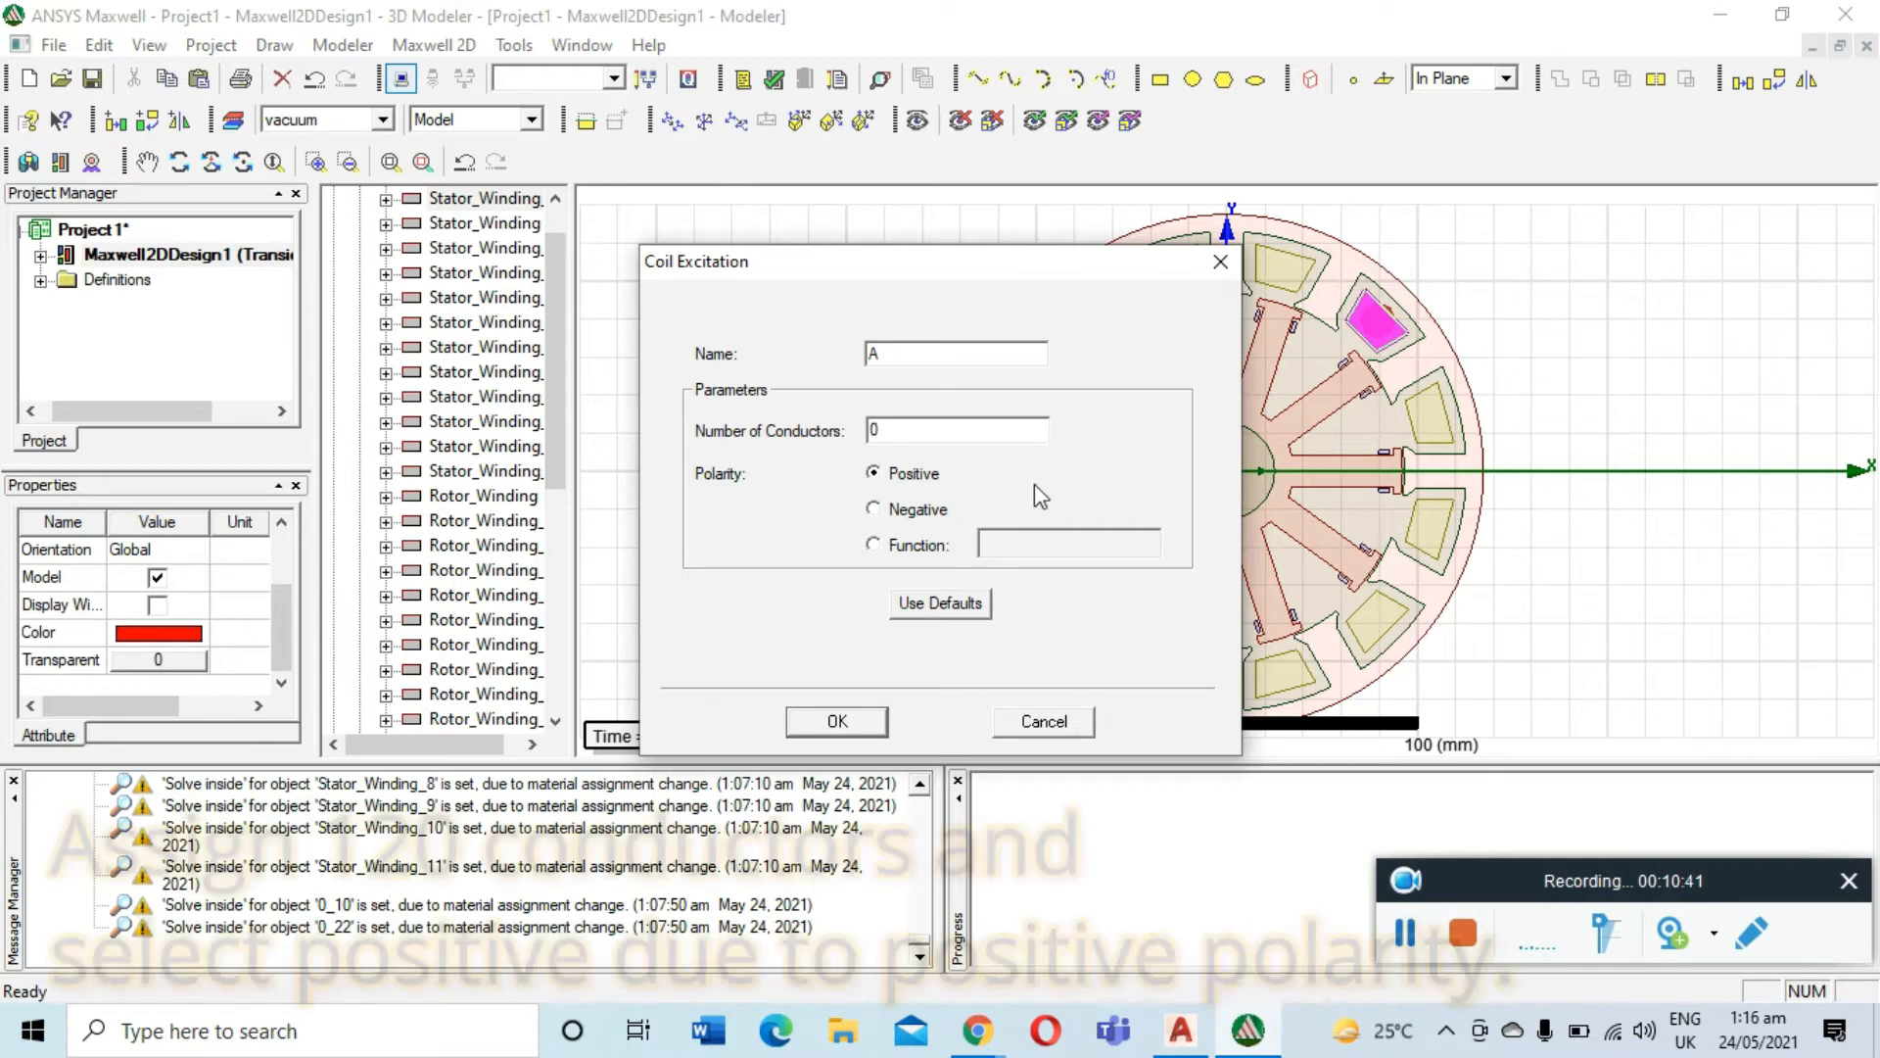
pyautogui.write('12')
pyautogui.press('BackSpace')
pyautogui.press('BackSpace')
pyautogui.press('BackSpace')
pyautogui.write('120')
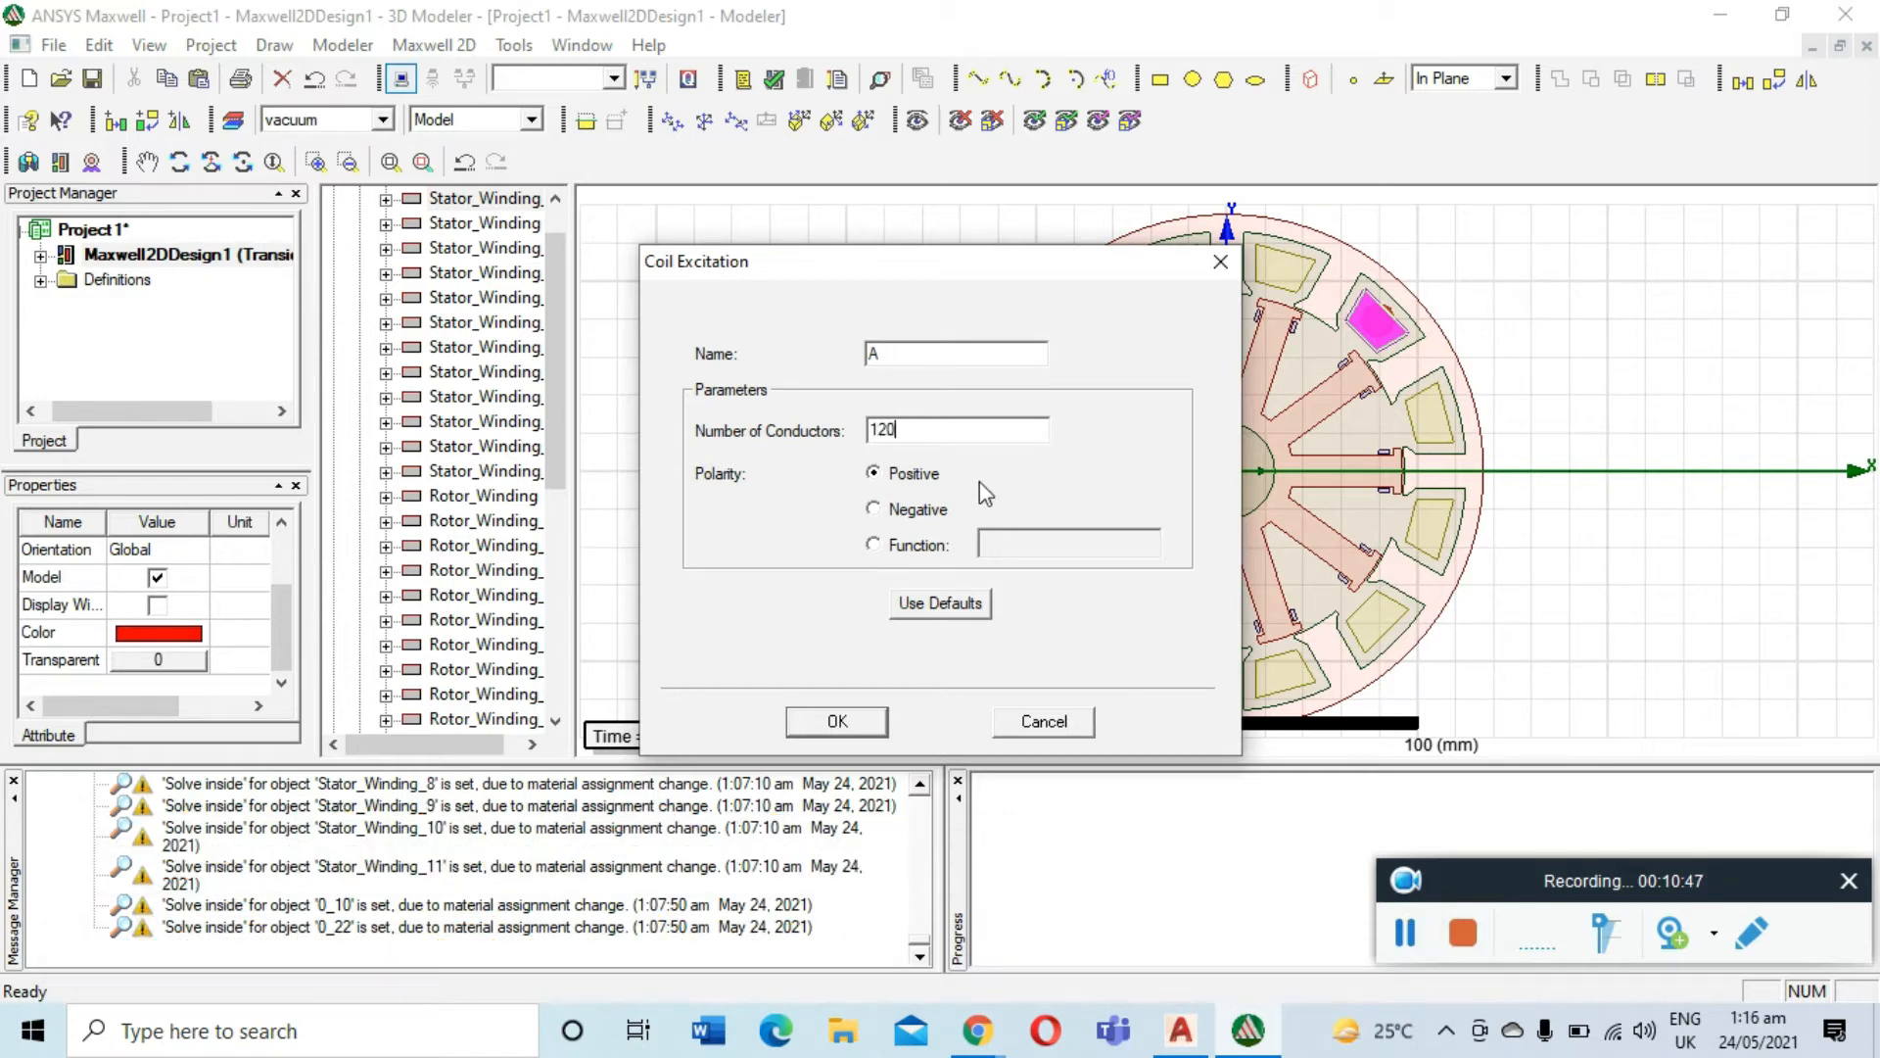
pyautogui.click(837, 721)
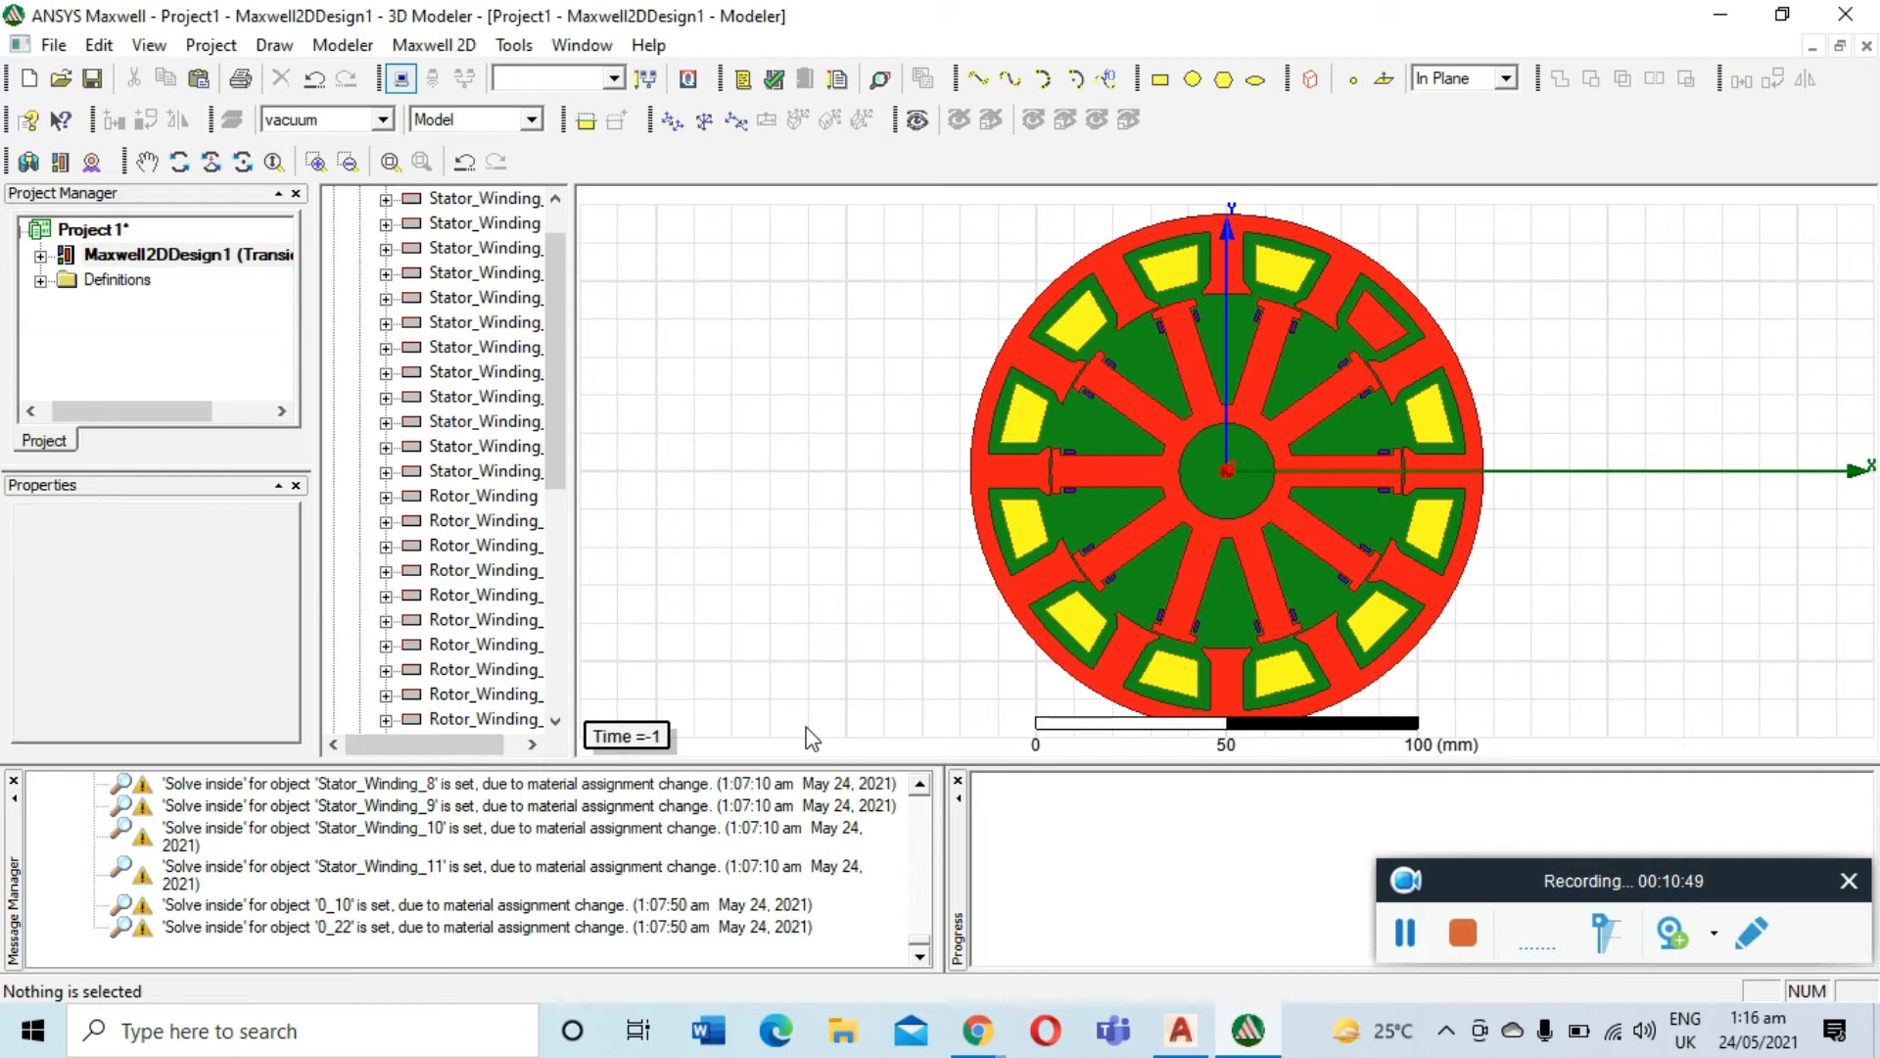
pyautogui.click(1404, 925)
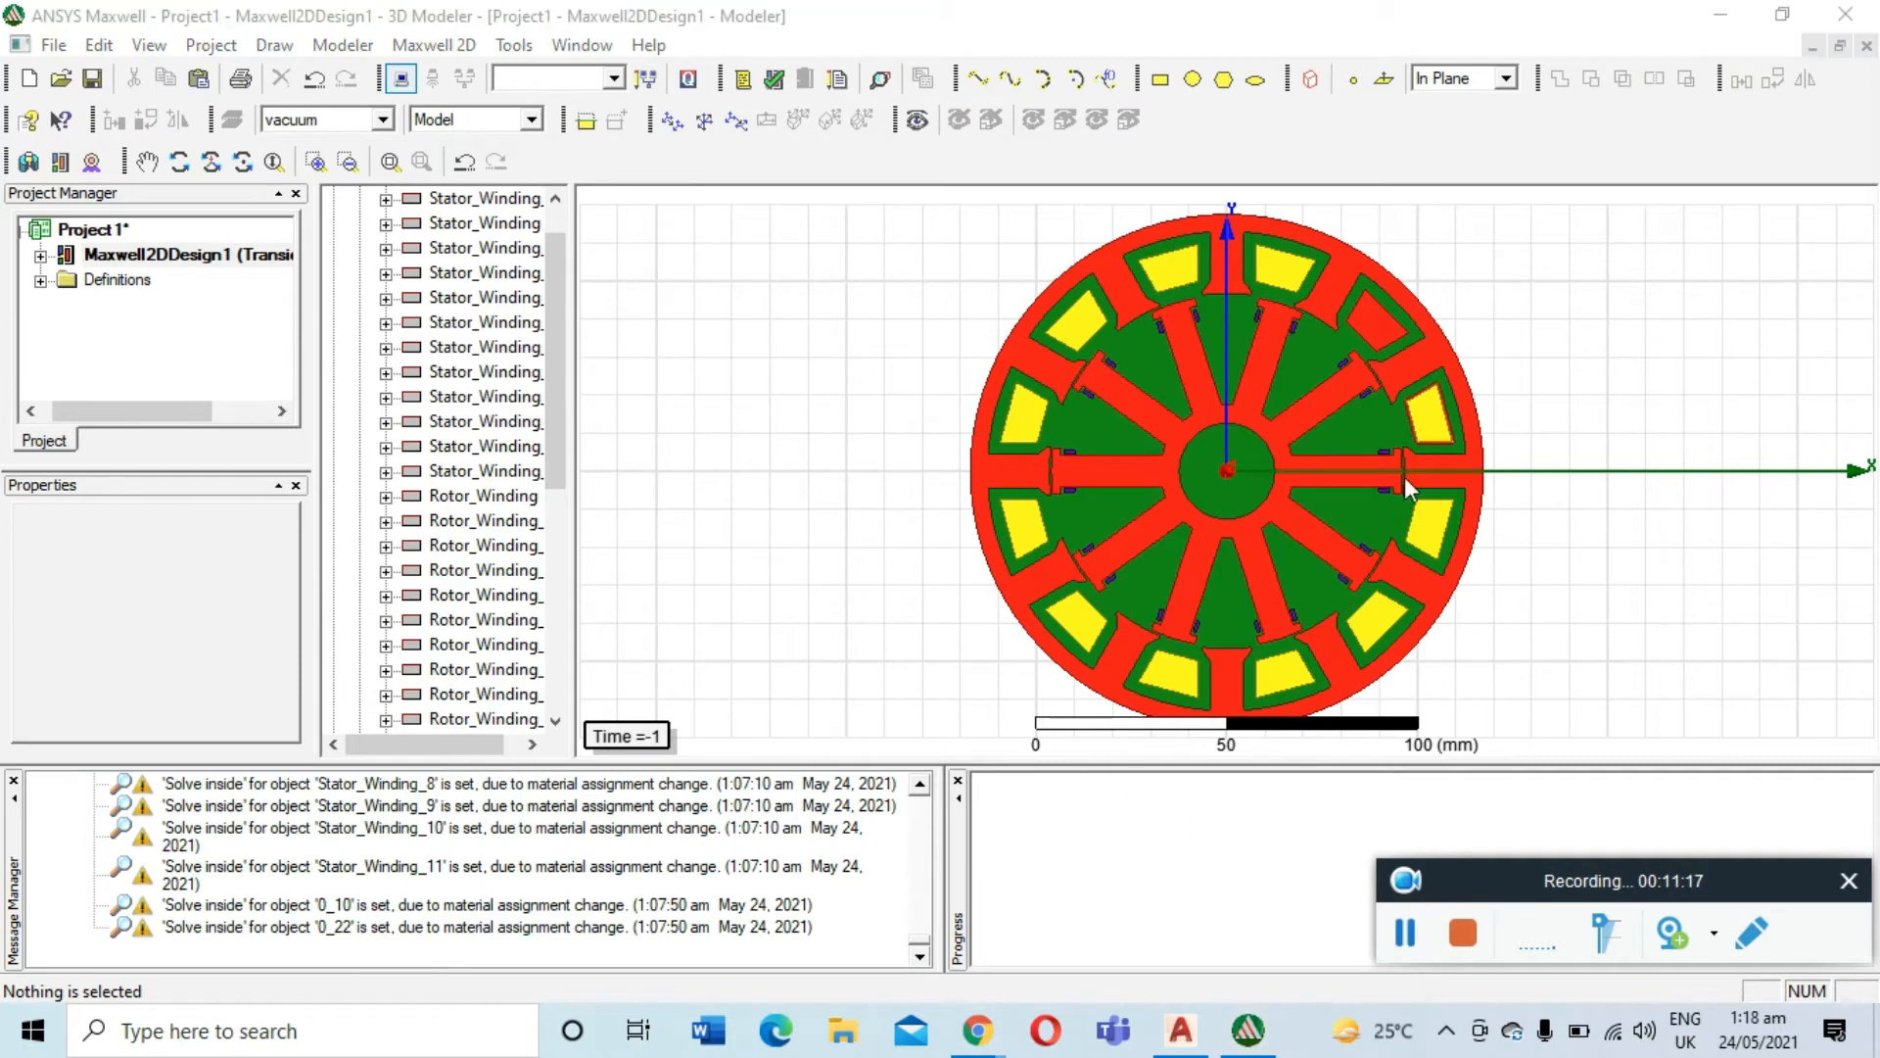
# Set the color of Stator_Winding_10, the winding just above the positive X axis, to orange (255, 128, 0)
pyautogui.click(1430, 417)
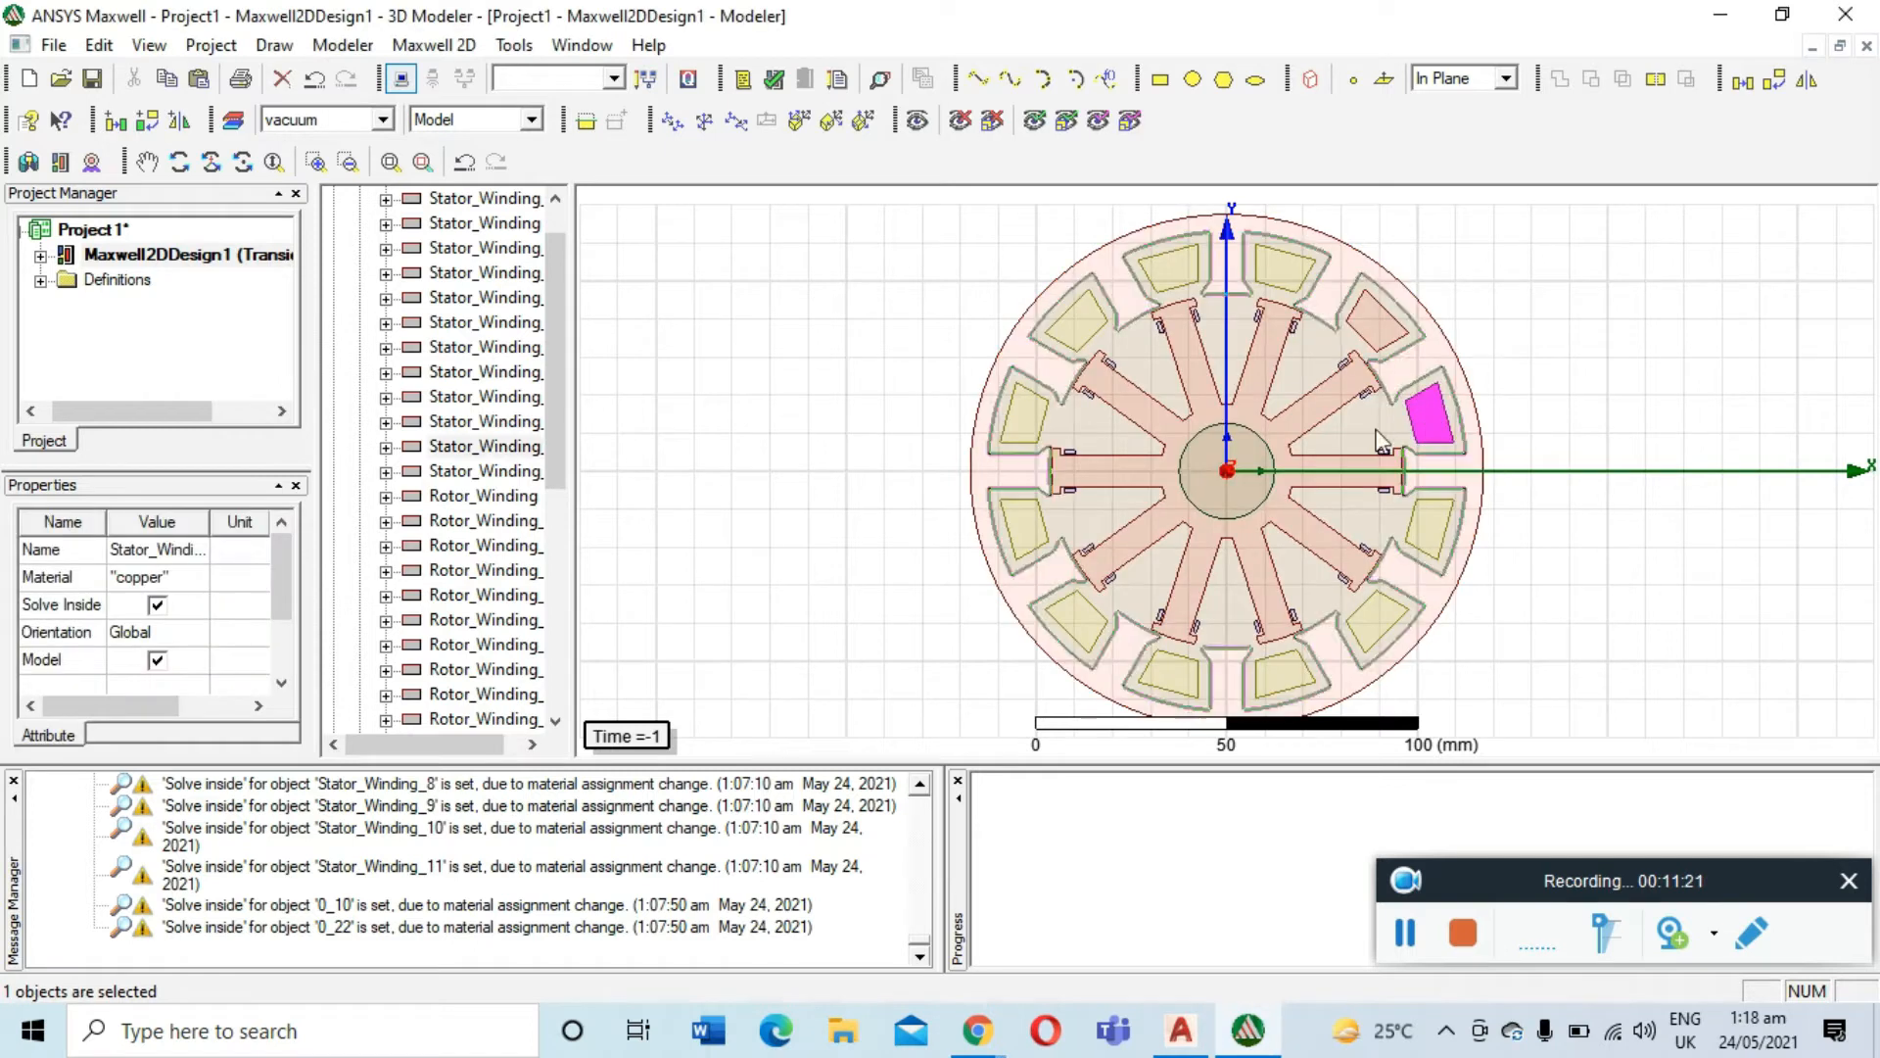
pyautogui.scroll(-1, 167, 611)
pyautogui.click(160, 633)
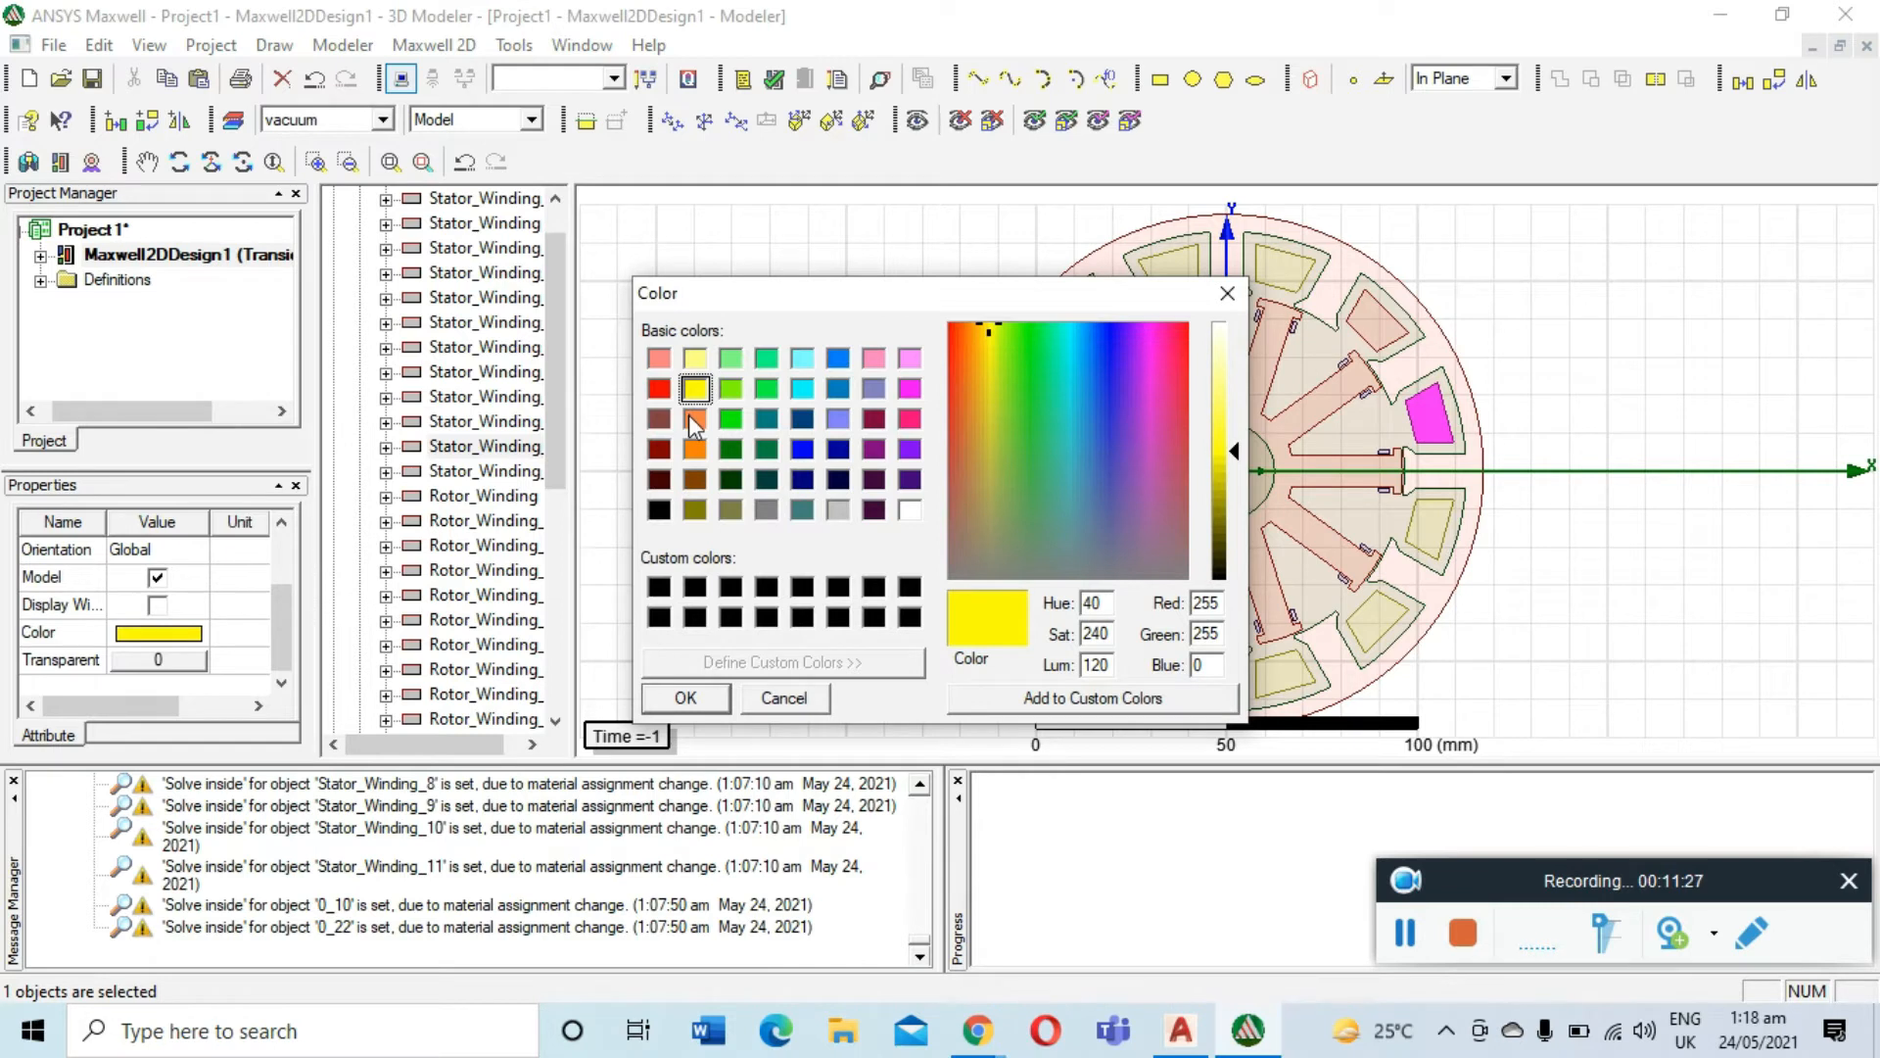
pyautogui.click(695, 419)
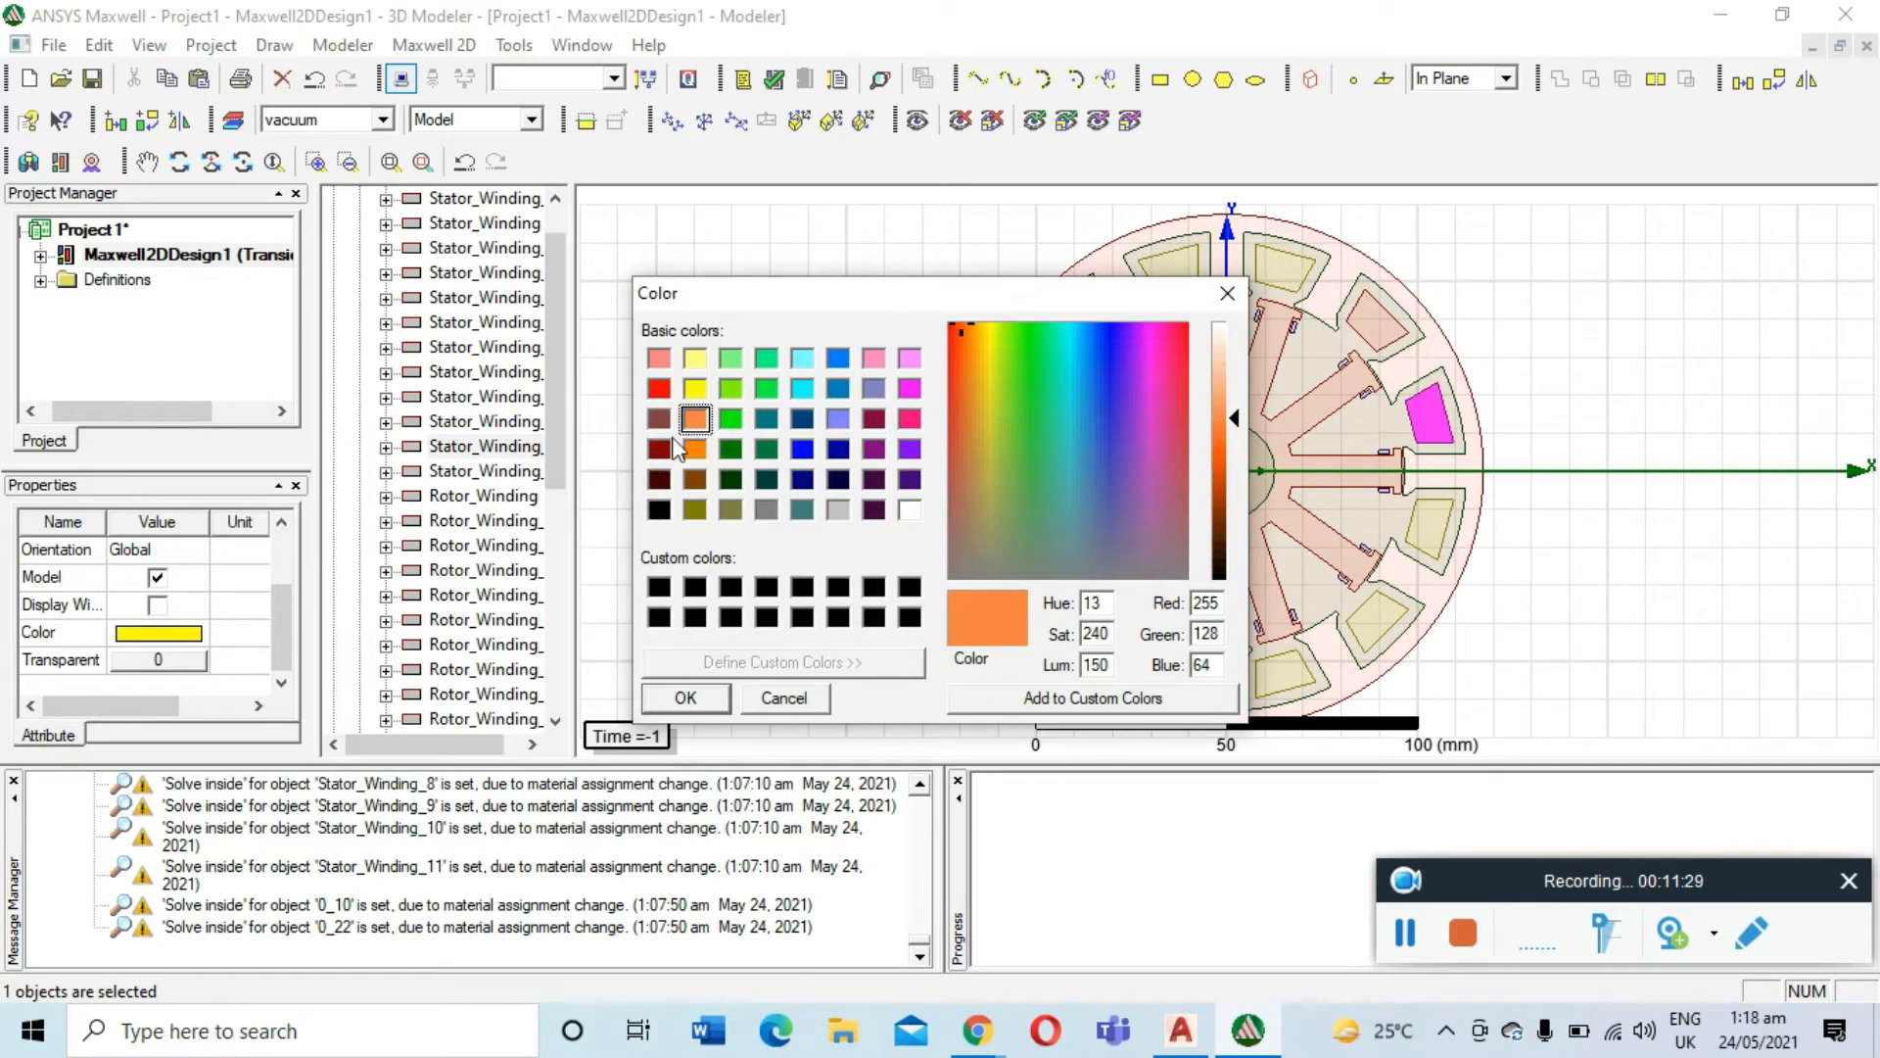
pyautogui.click(978, 344)
pyautogui.click(956, 343)
pyautogui.click(965, 342)
pyautogui.click(968, 342)
pyautogui.click(968, 360)
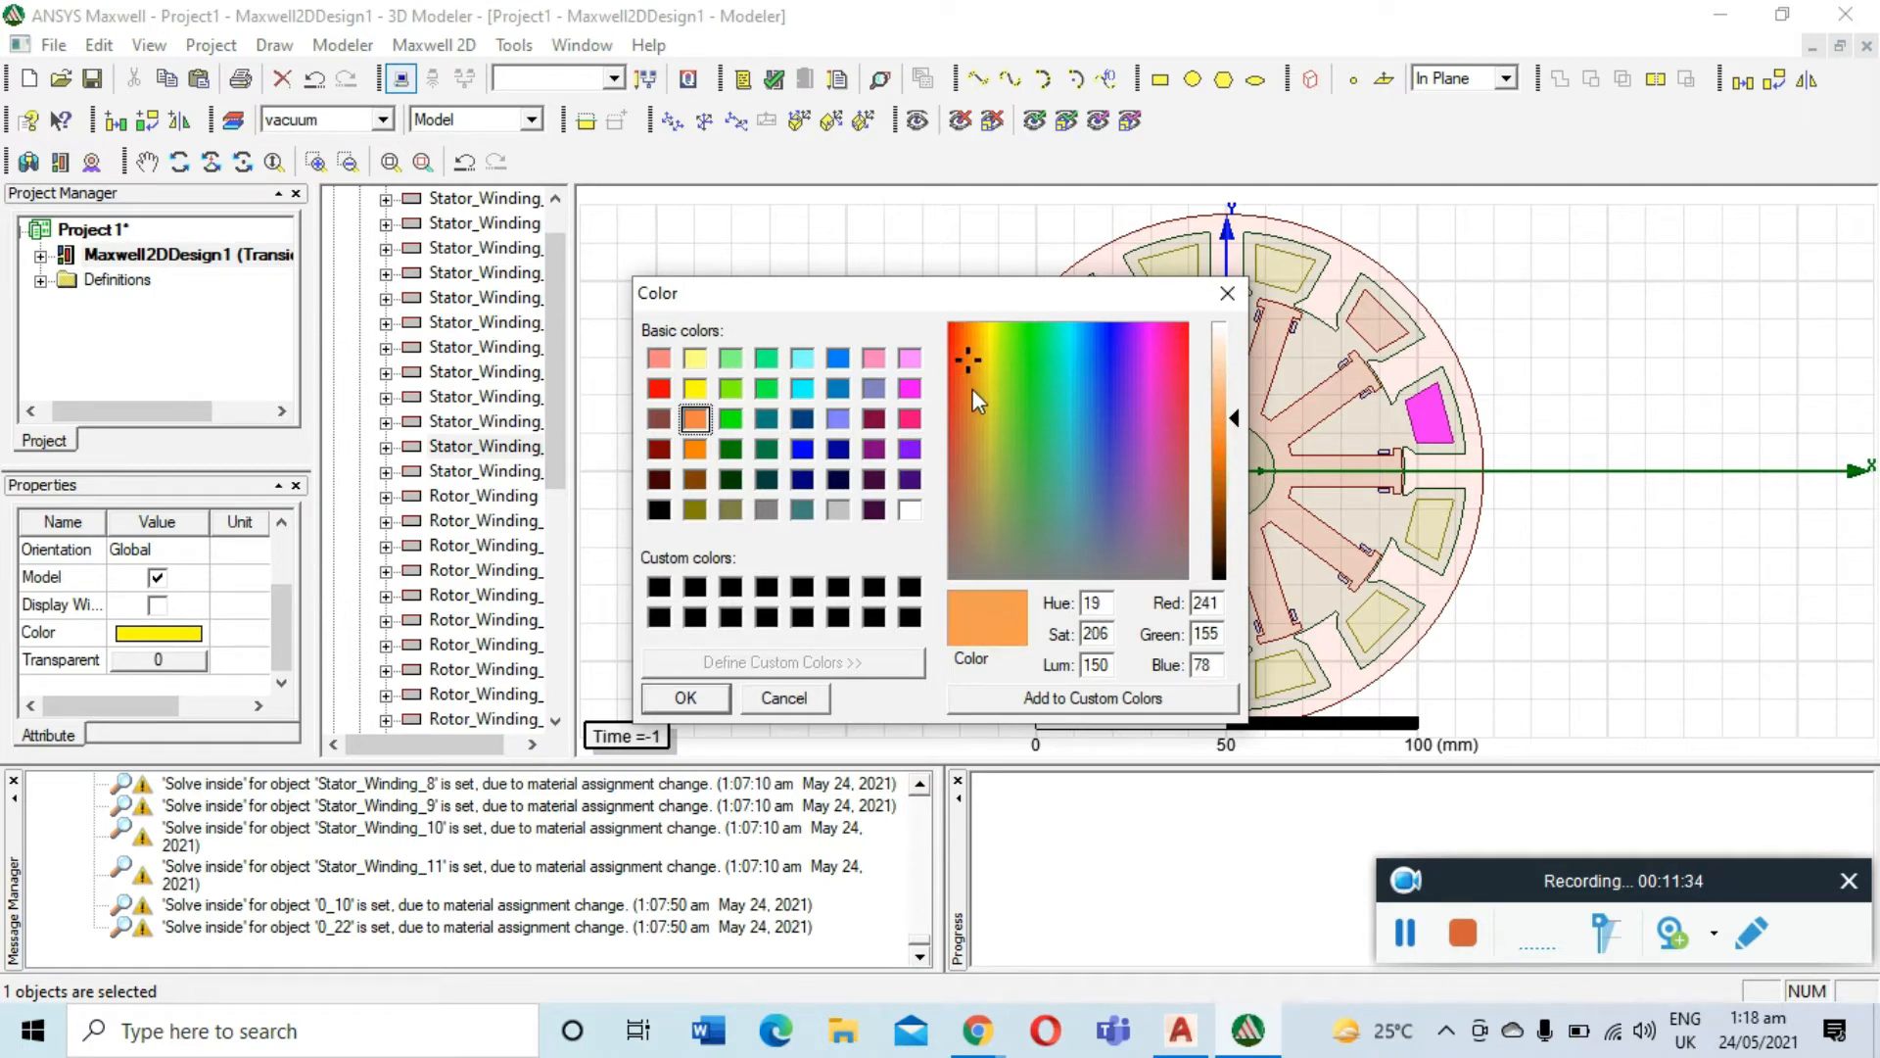
pyautogui.click(697, 451)
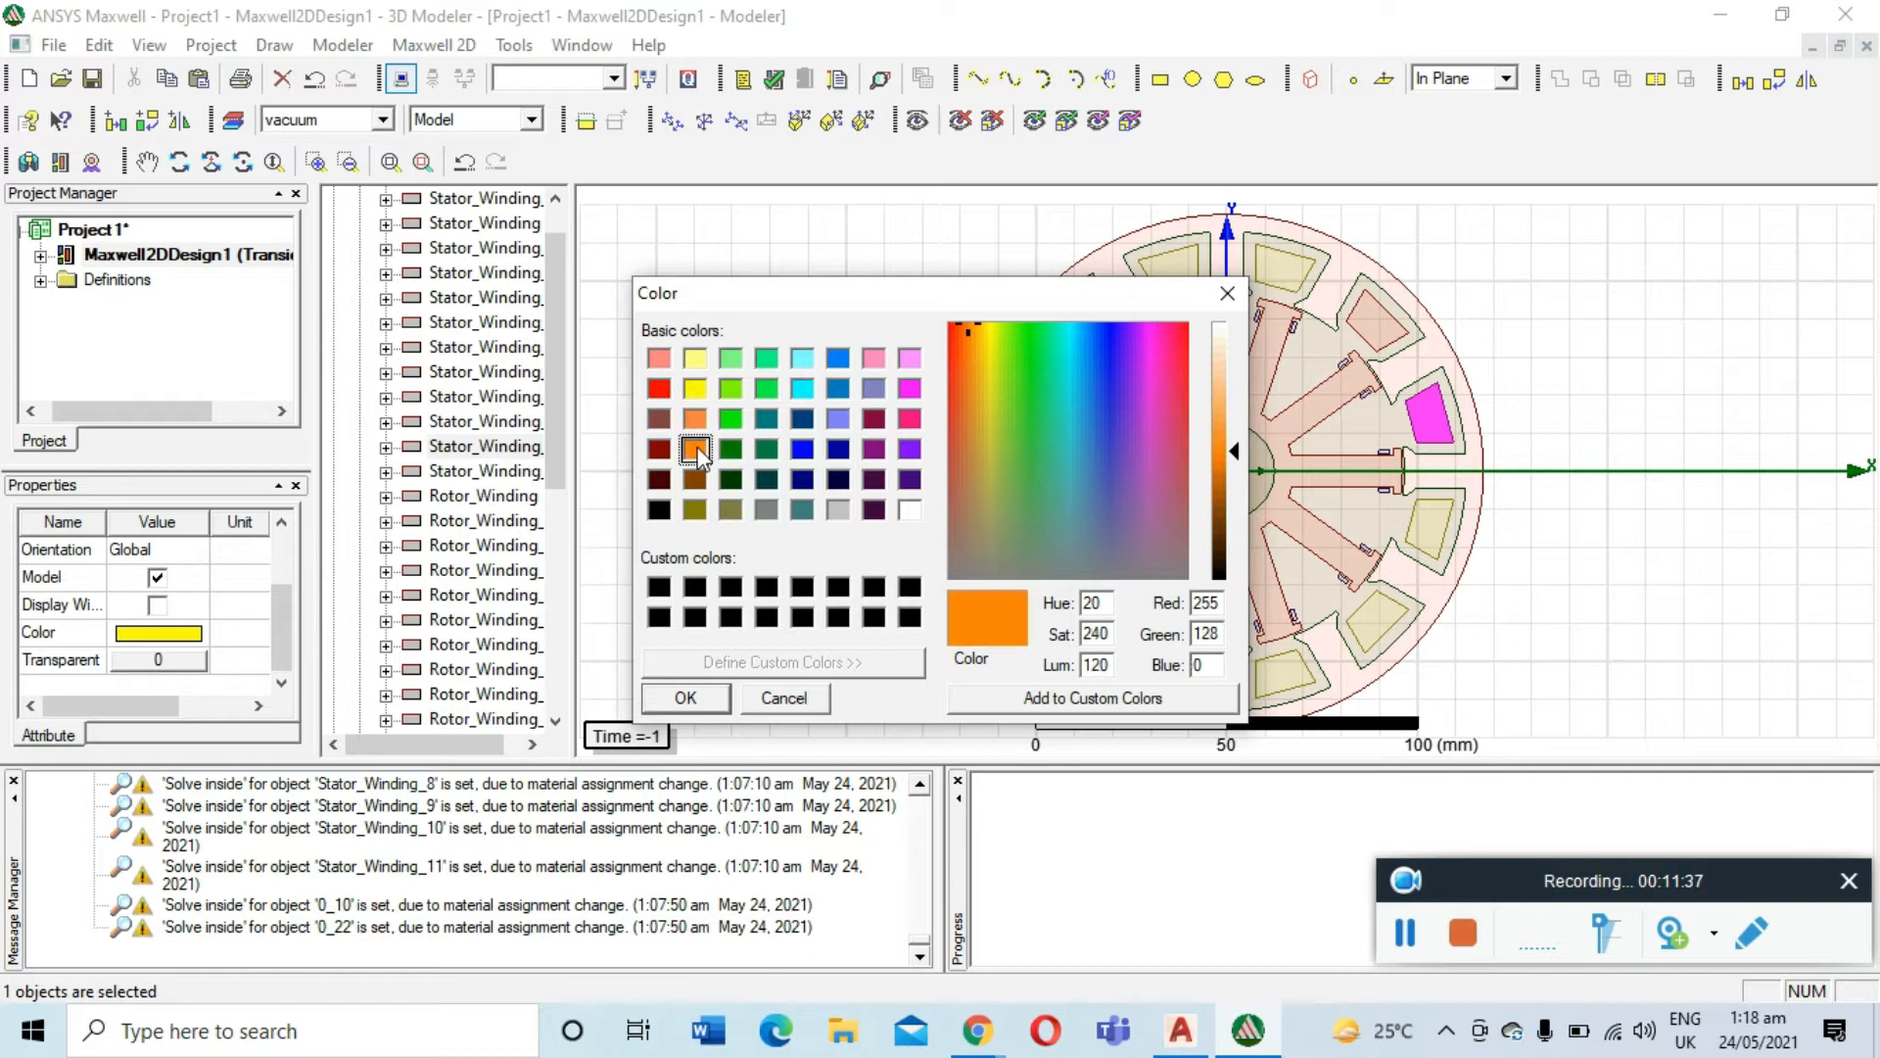
pyautogui.click(684, 697)
# Assign Stator_Winding_10 a coil excitation named A- with 120 conductors and negative polarity, and check the design's excitations in the project tree
pyautogui.rightClick(1439, 429)
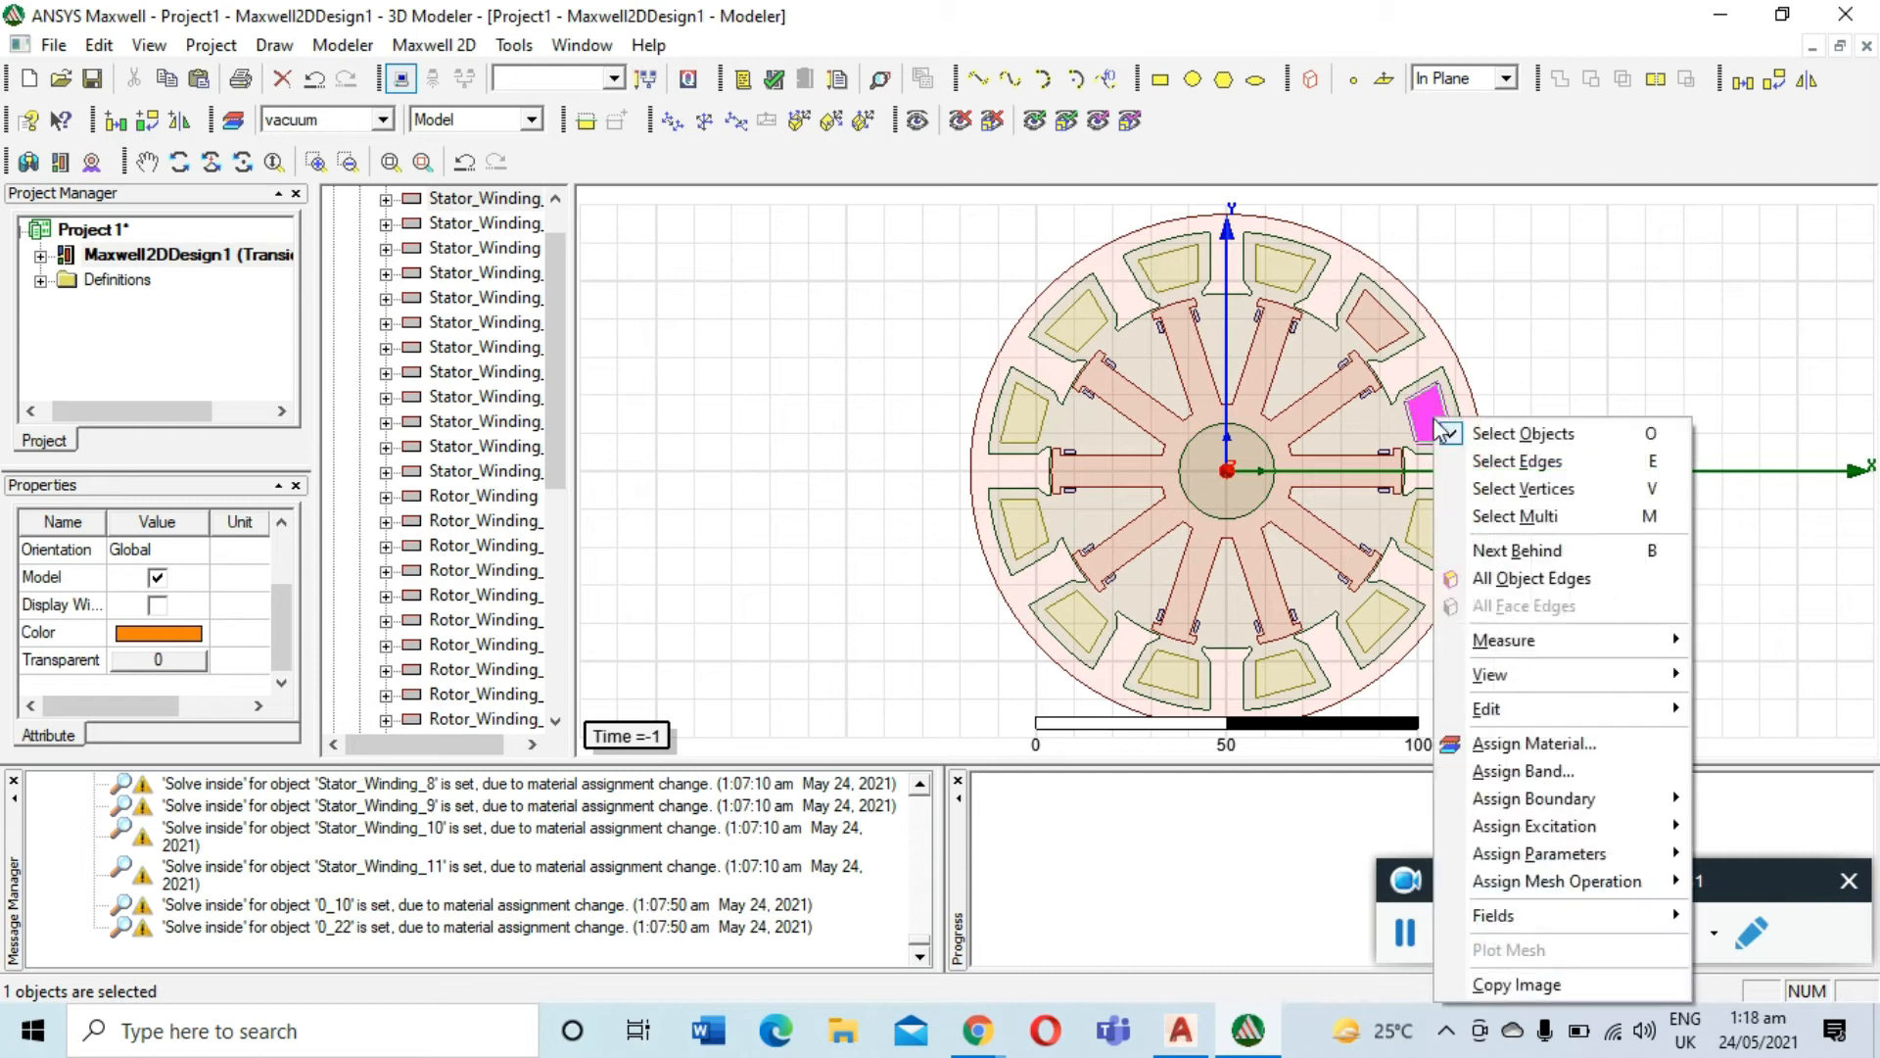
pyautogui.moveTo(1454, 828)
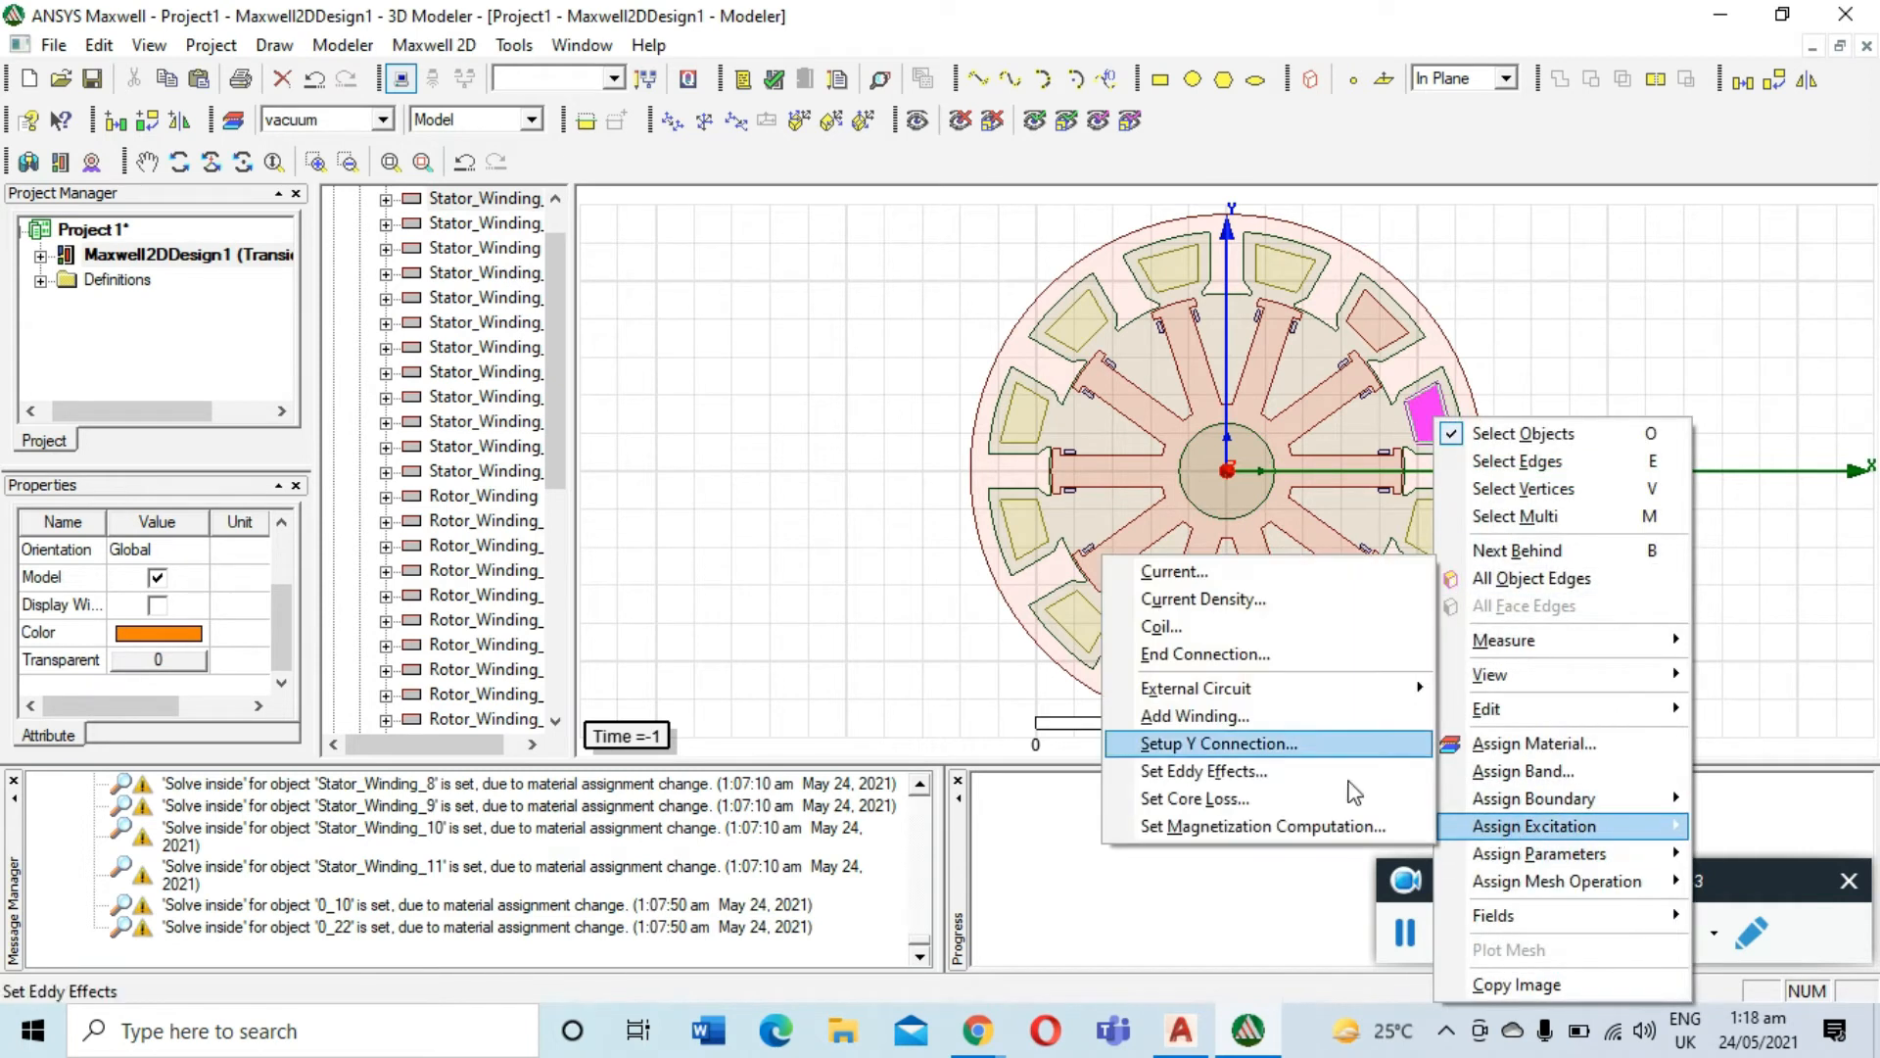
pyautogui.click(1303, 627)
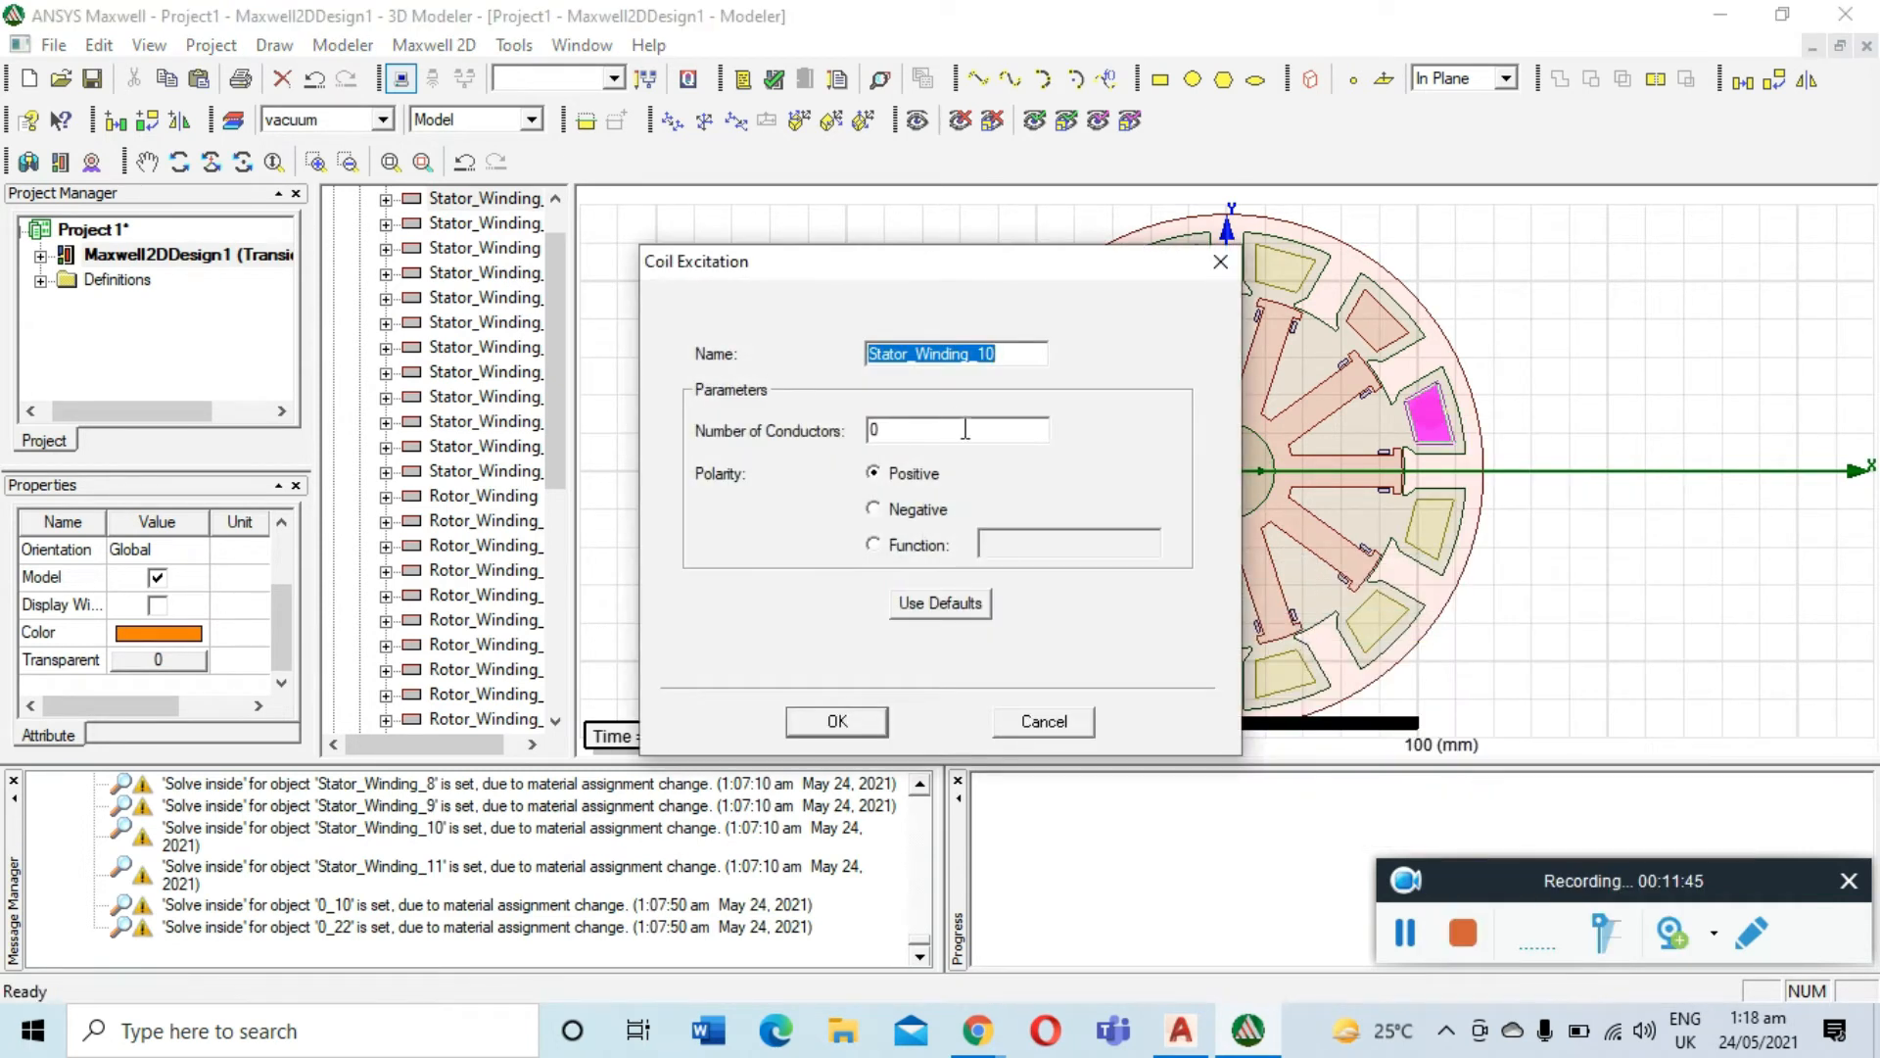
pyautogui.press('BackSpace')
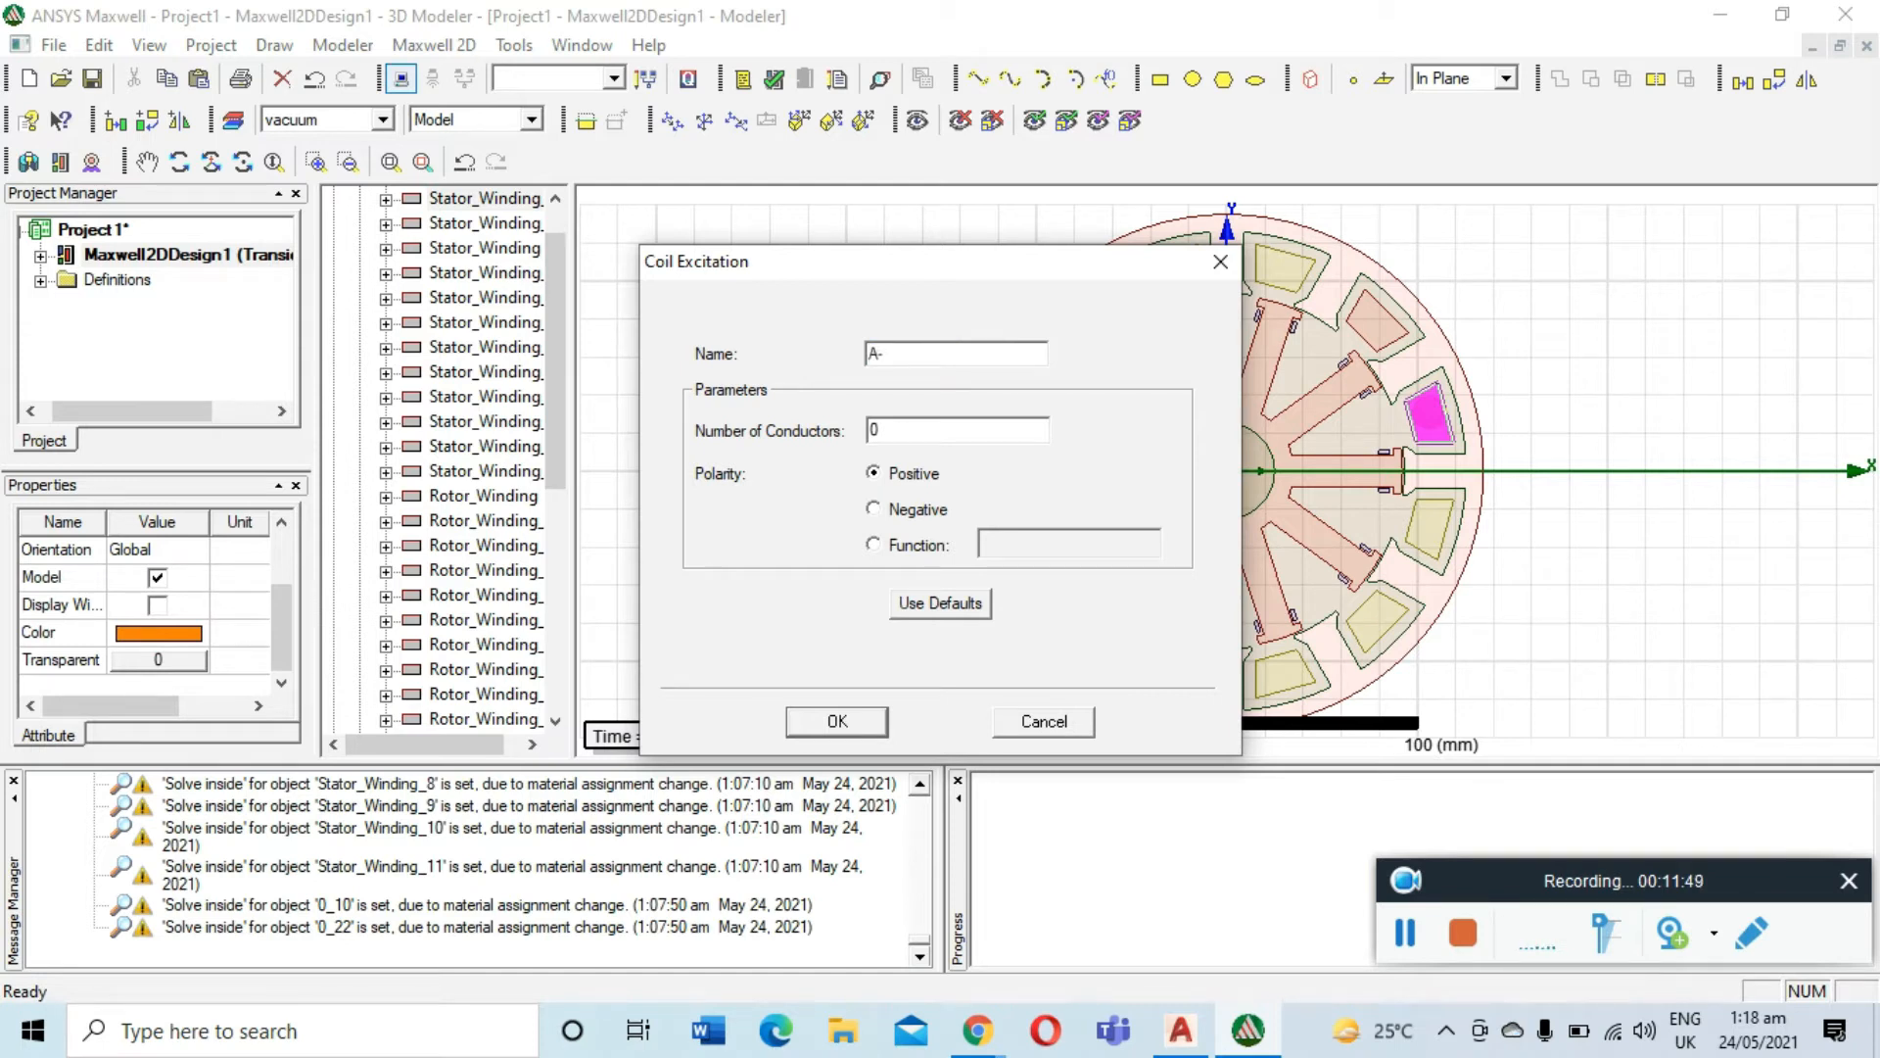
pyautogui.click(872, 508)
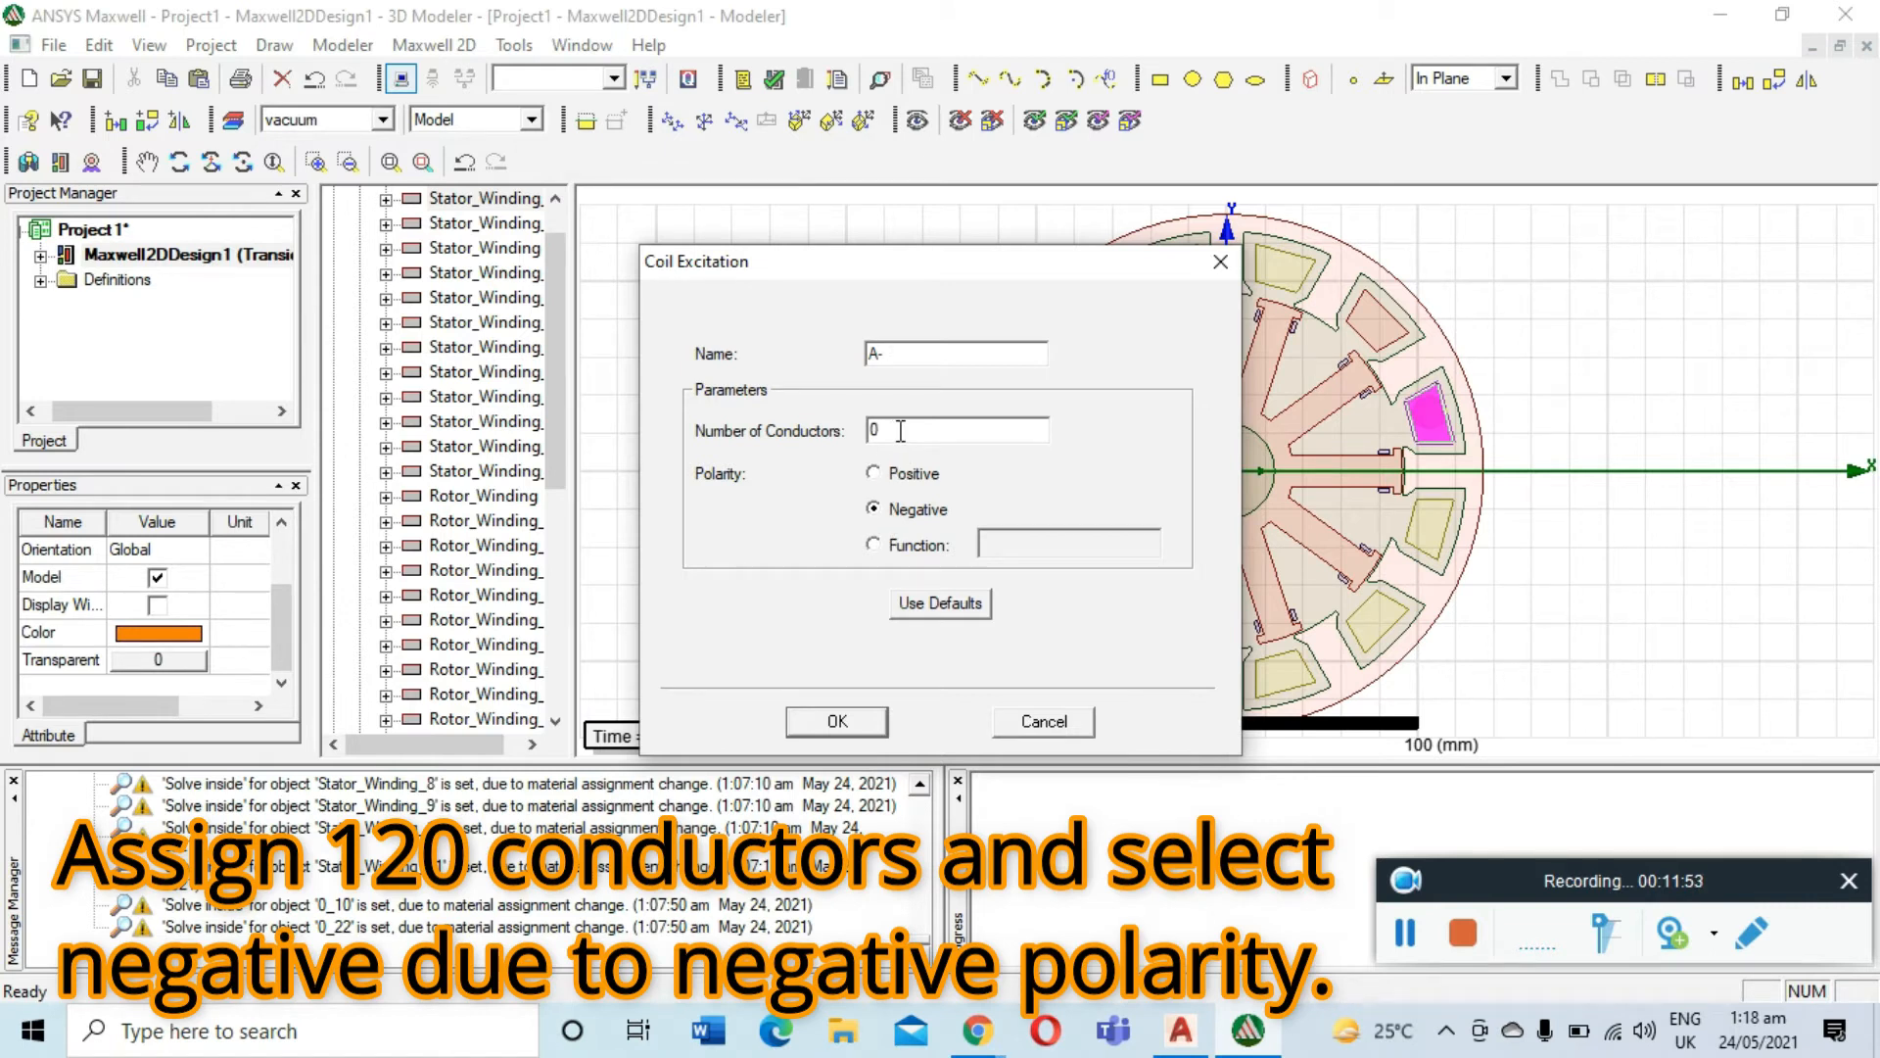
pyautogui.write('120')
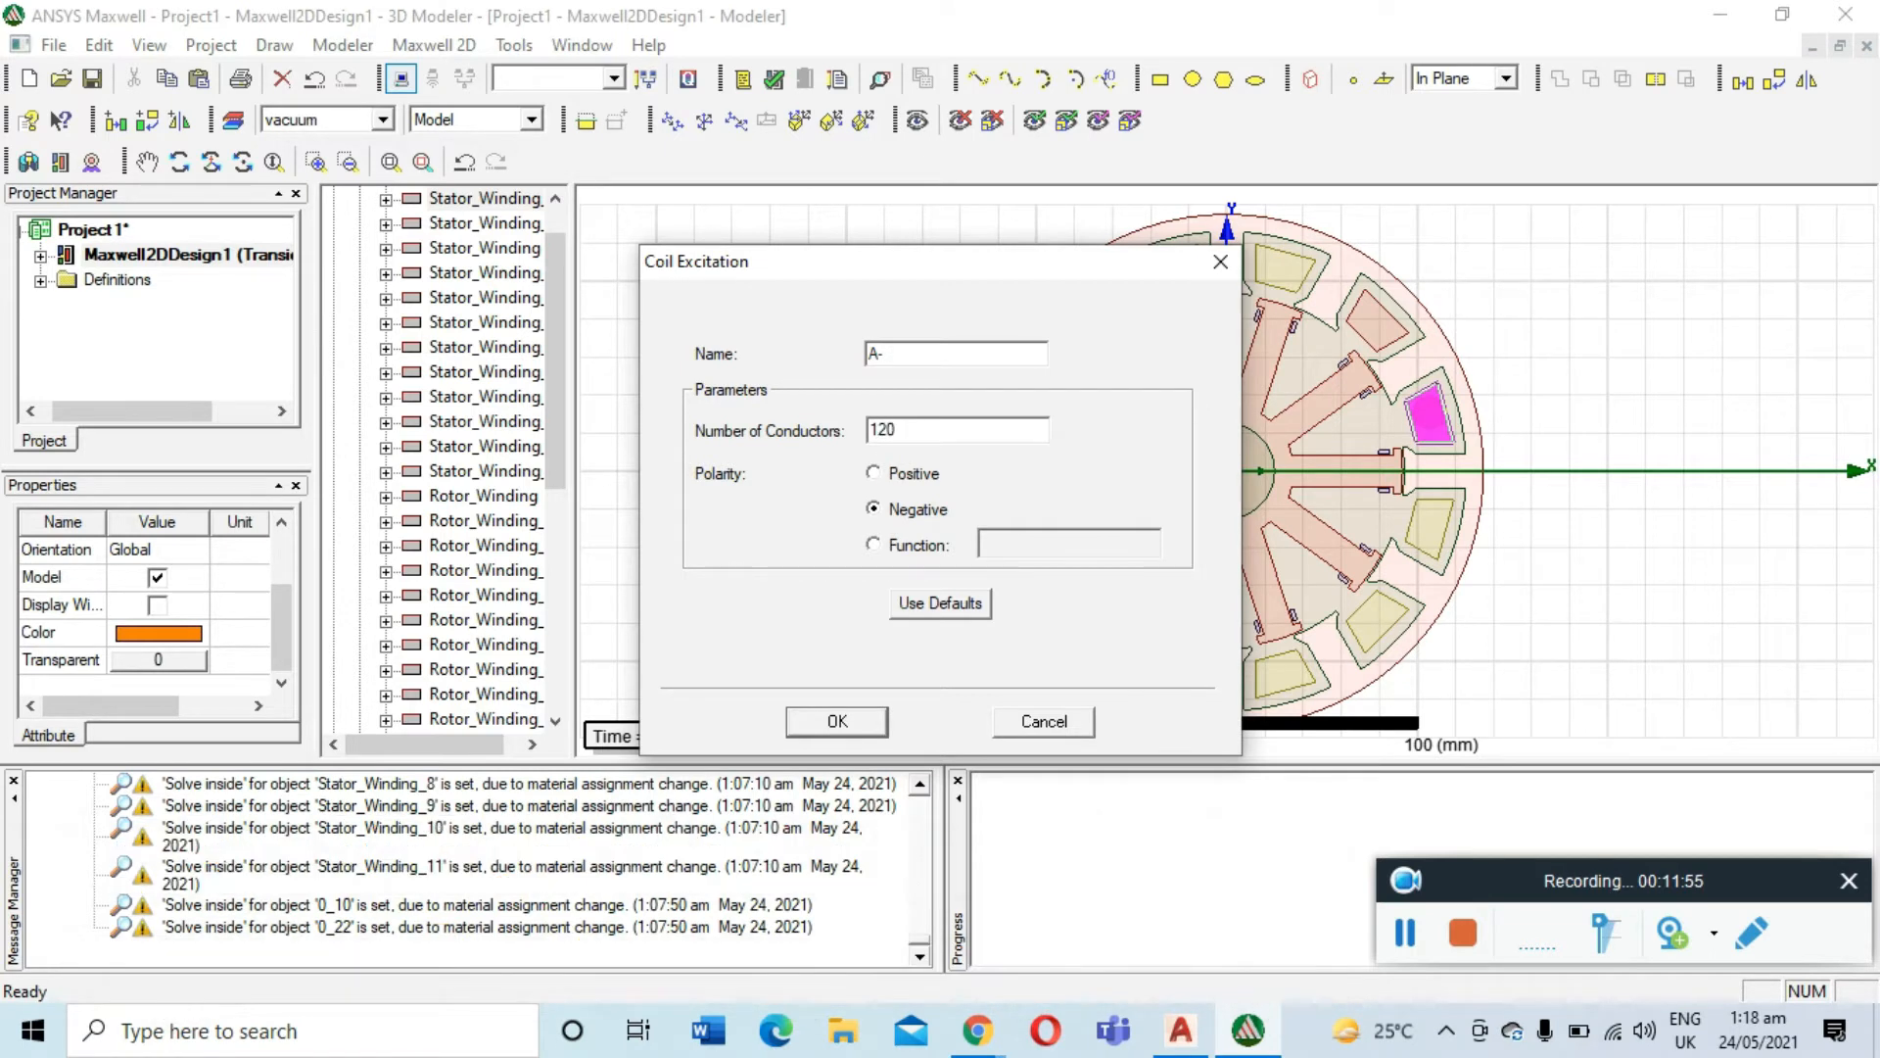
pyautogui.click(803, 719)
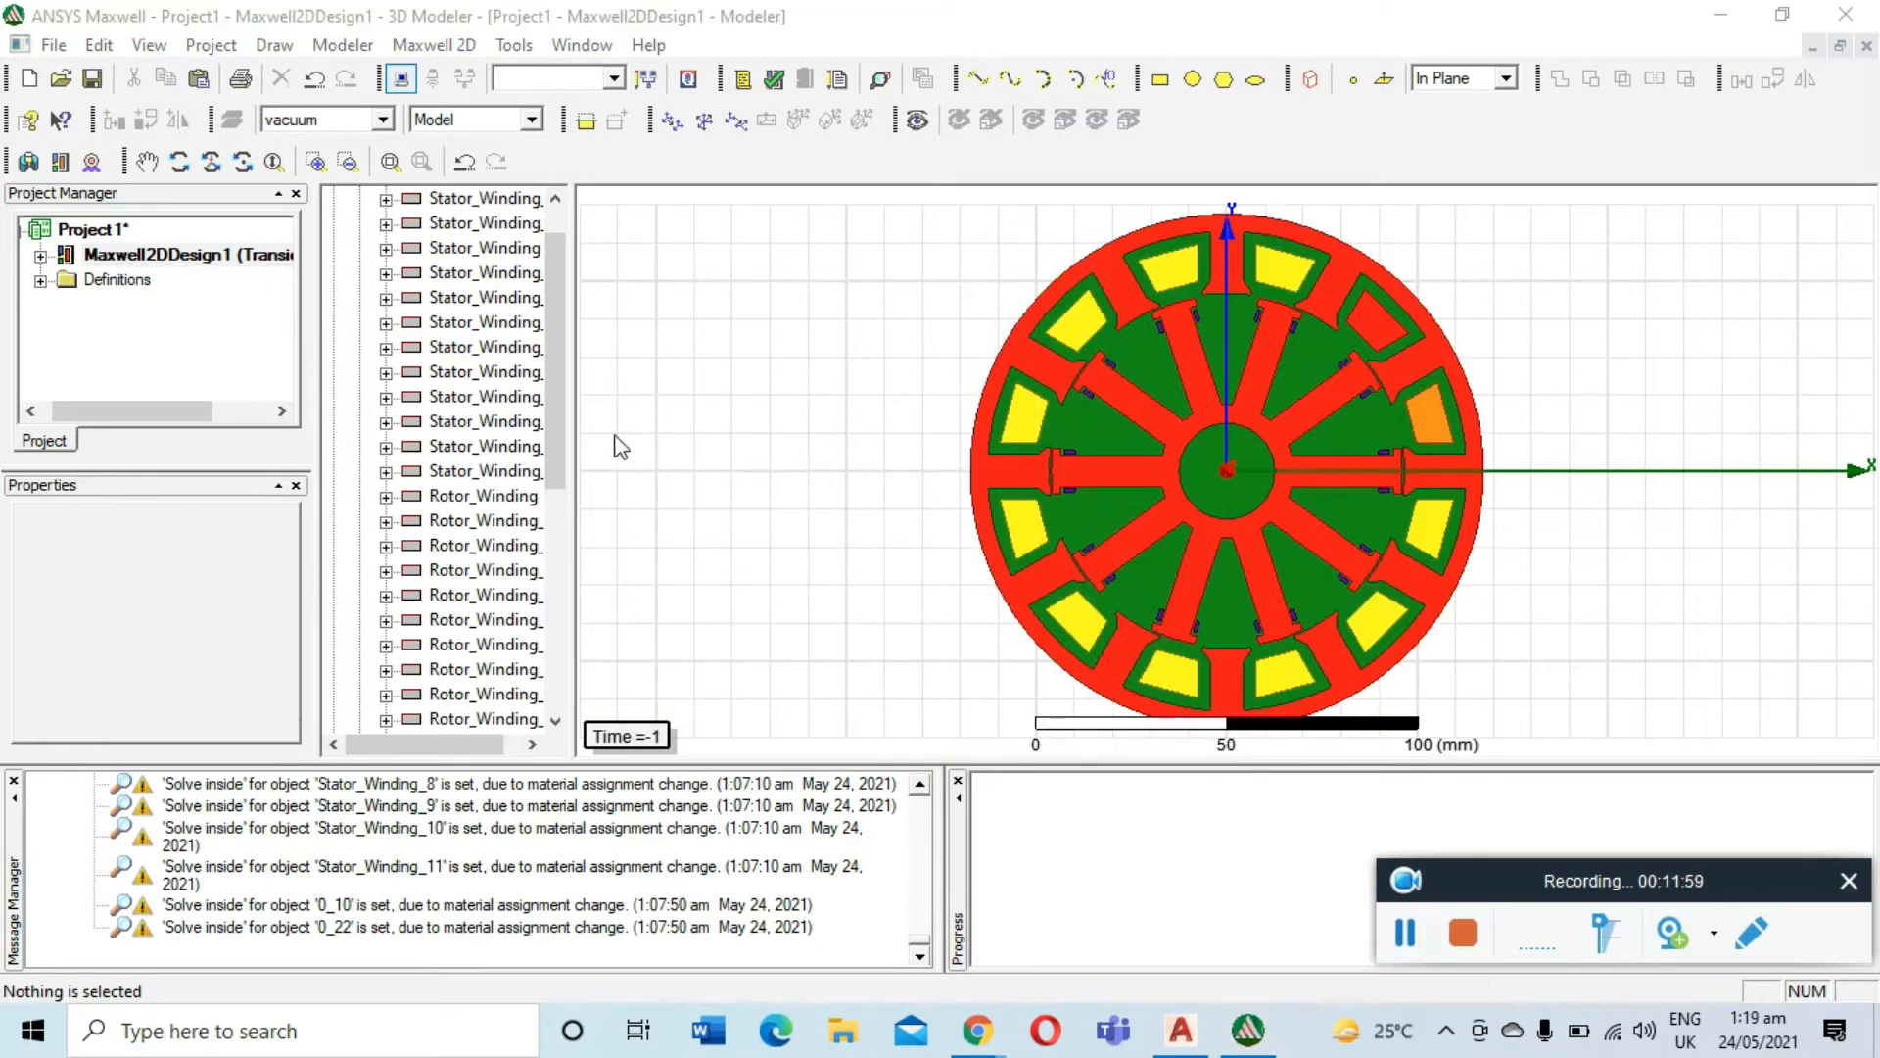
pyautogui.click(40, 255)
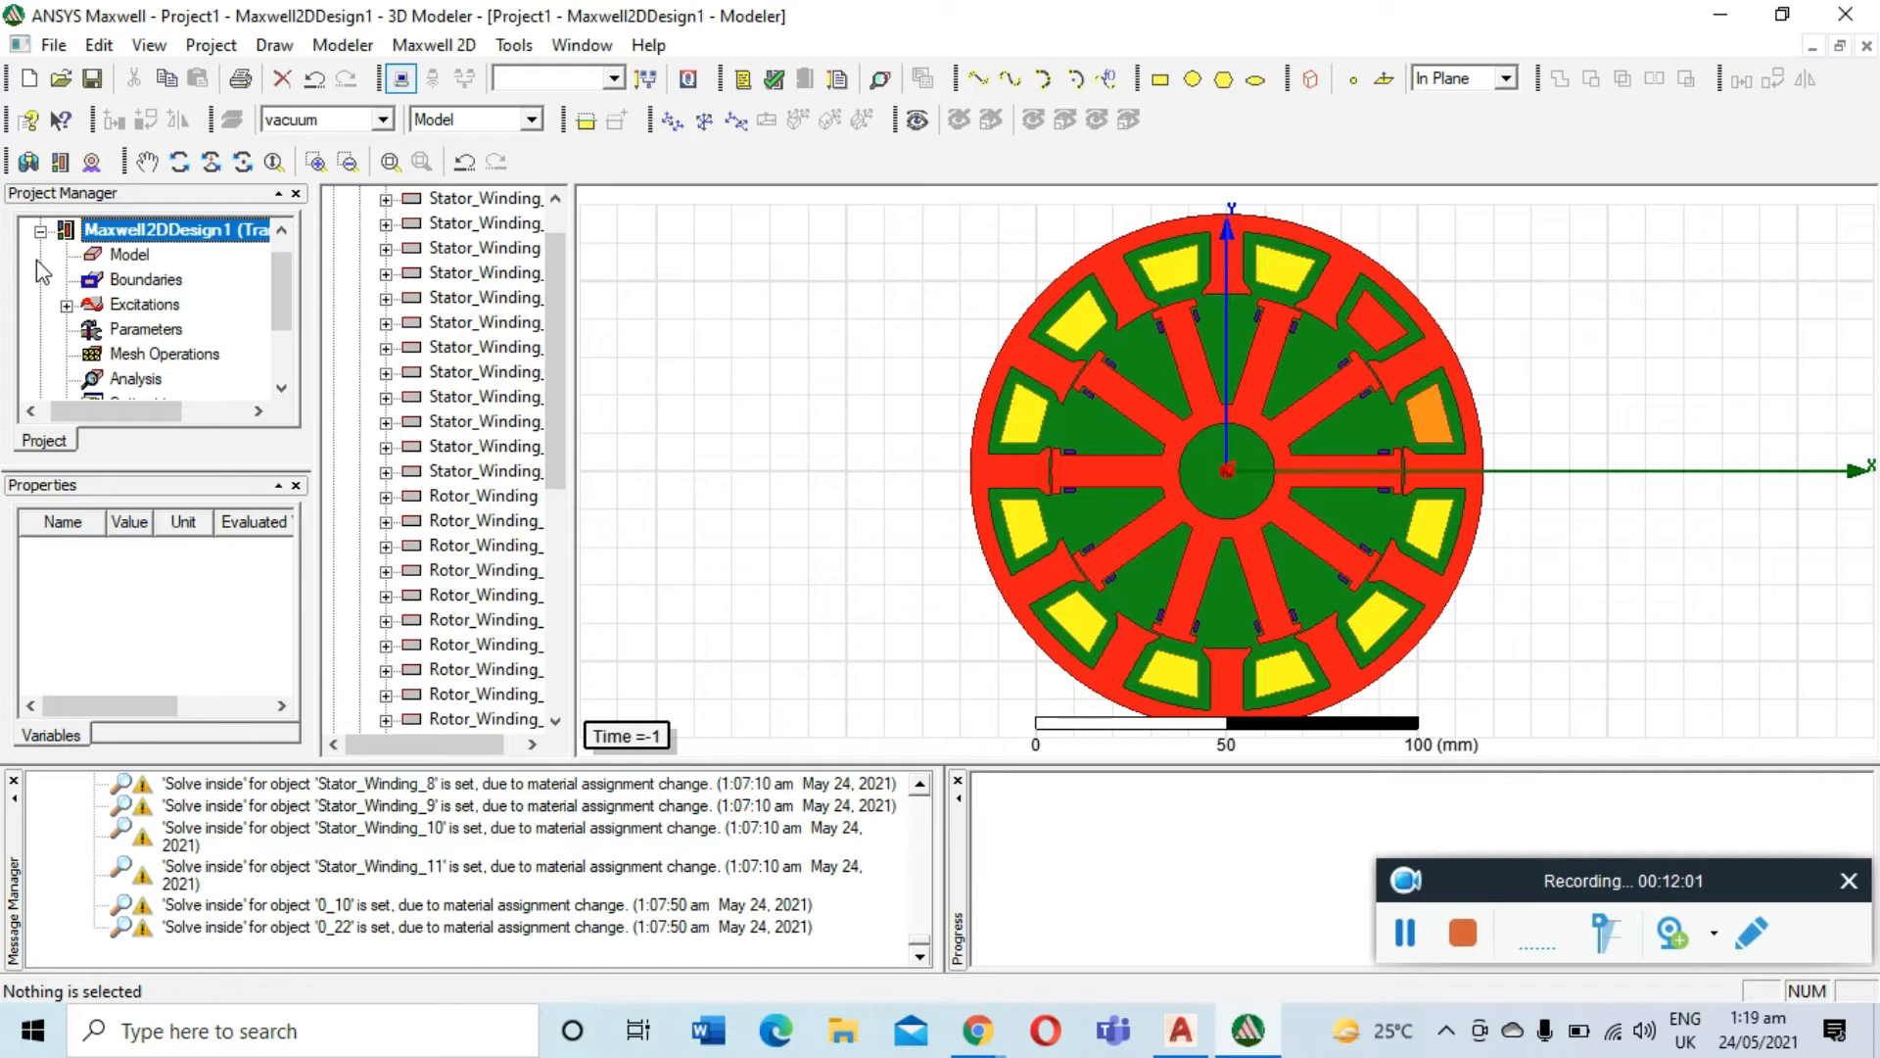
pyautogui.click(67, 306)
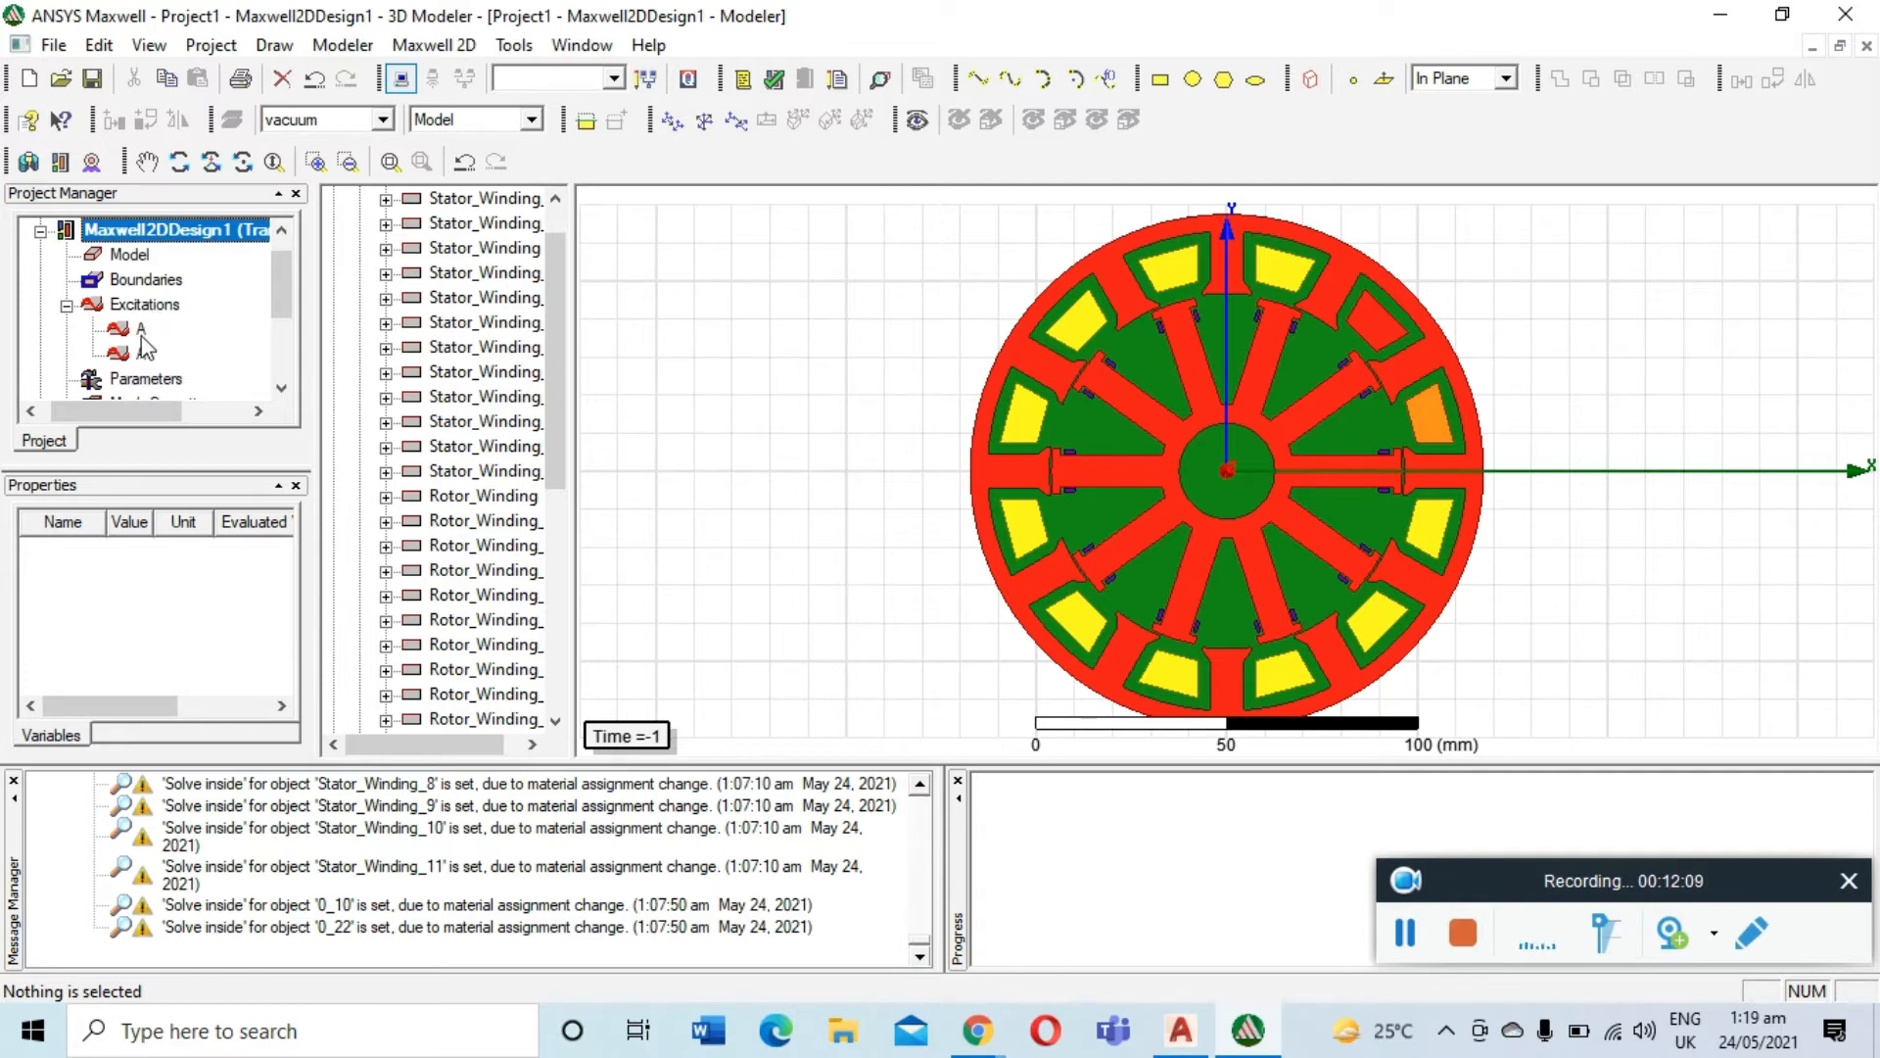
pyautogui.click(67, 306)
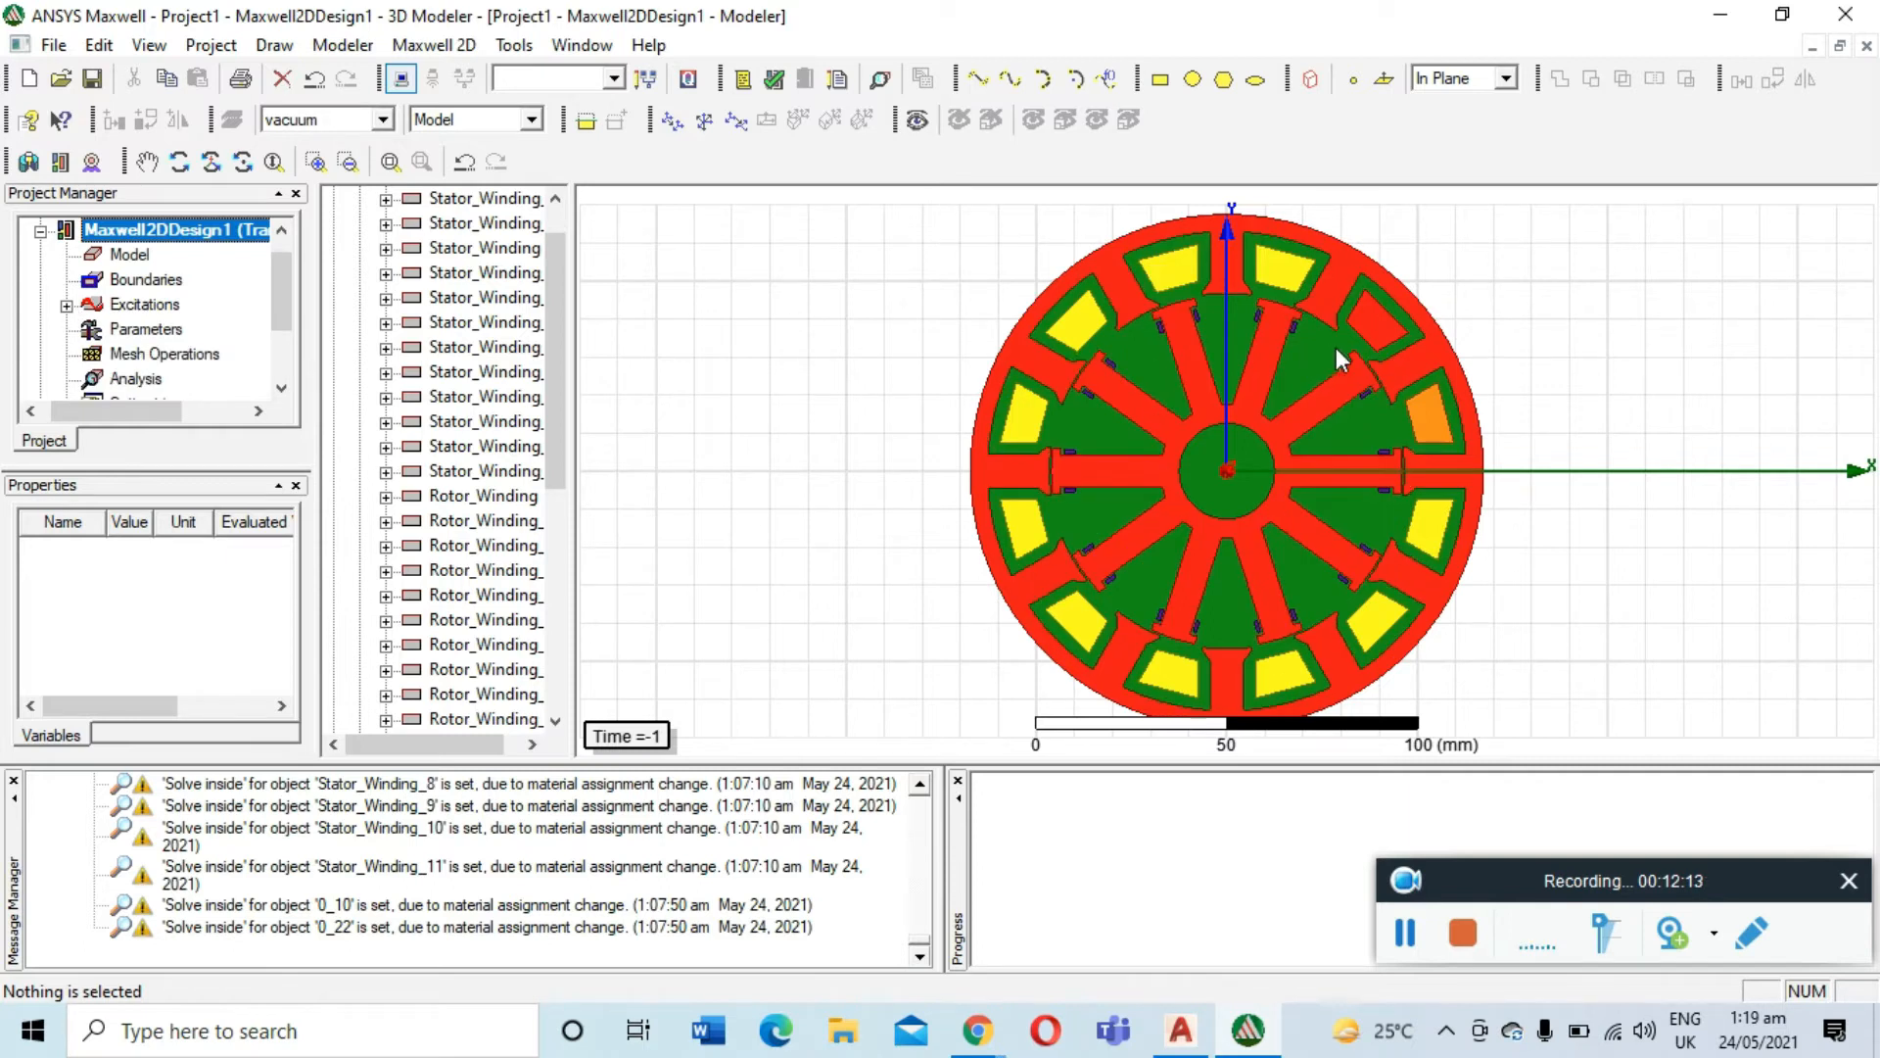
# Color the winding just below the positive X axis light green and assign it coil excitation B with 120 conductors and negative polarity
pyautogui.click(1421, 536)
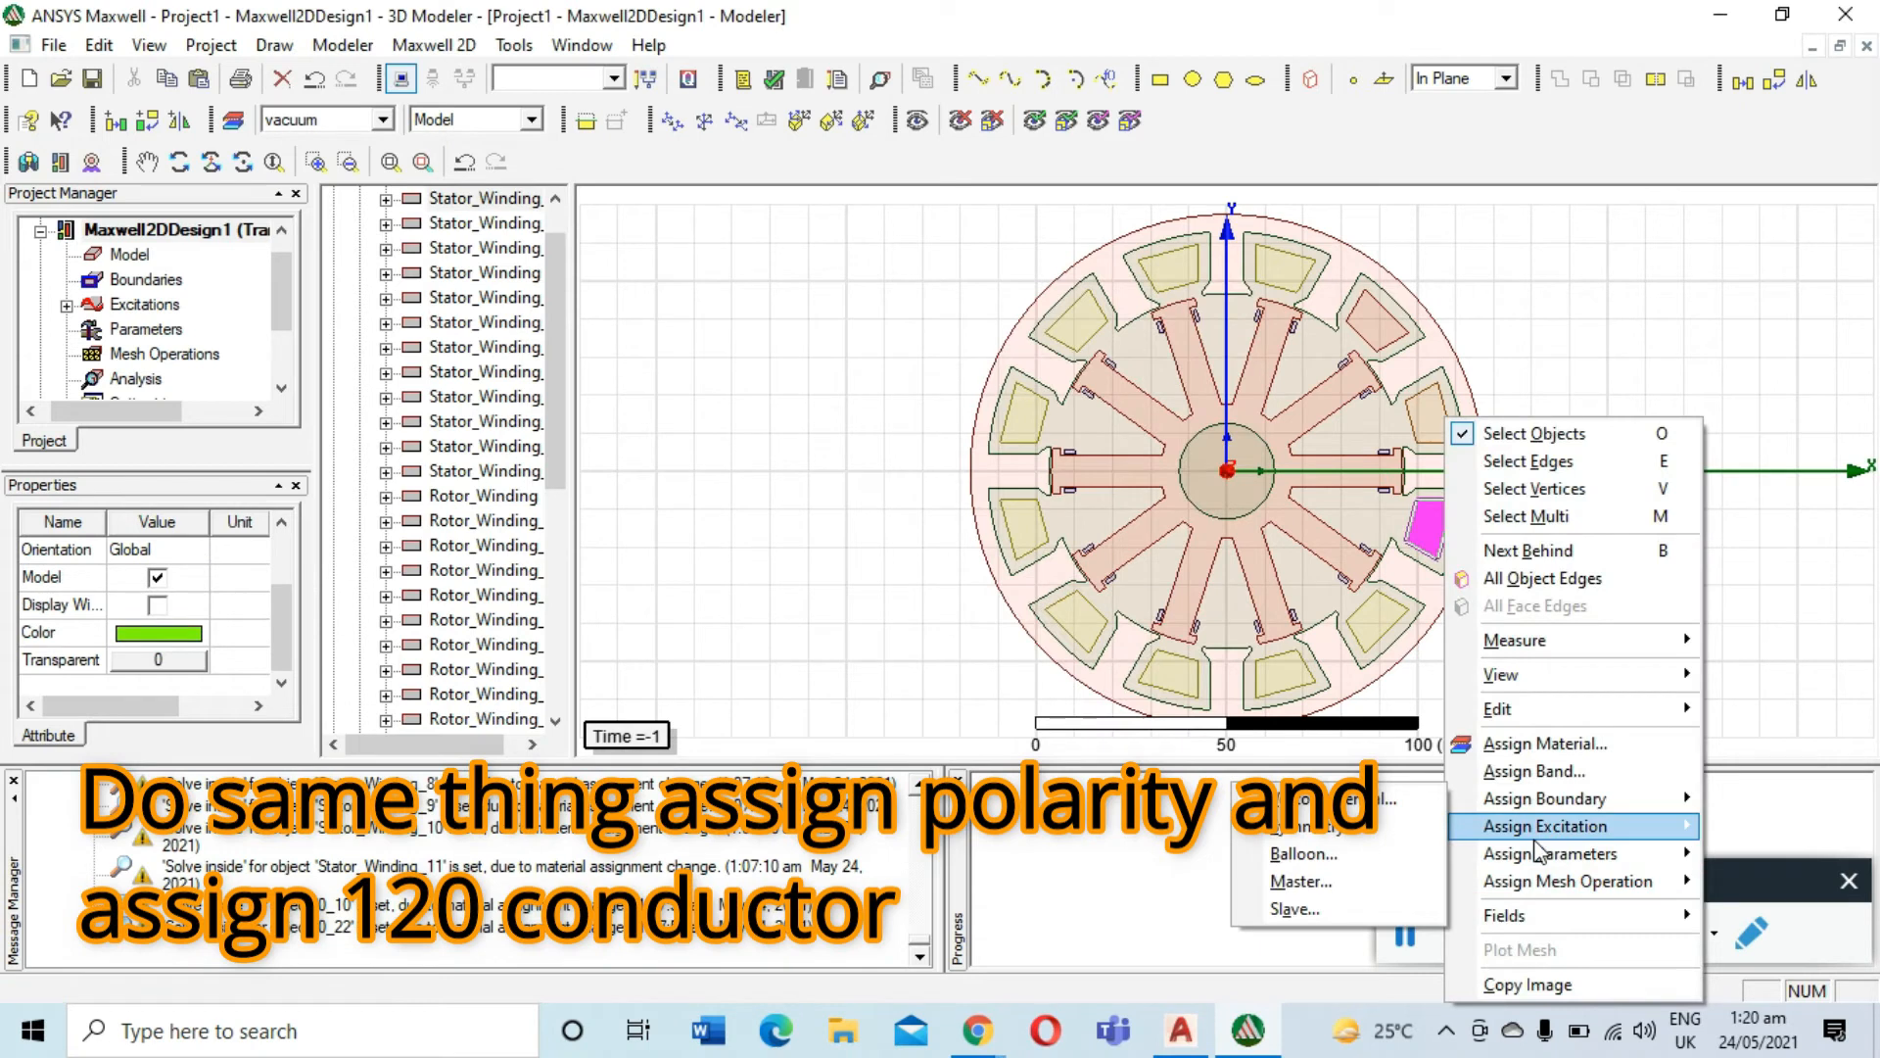
pyautogui.click(1312, 826)
pyautogui.click(869, 503)
pyautogui.write('120')
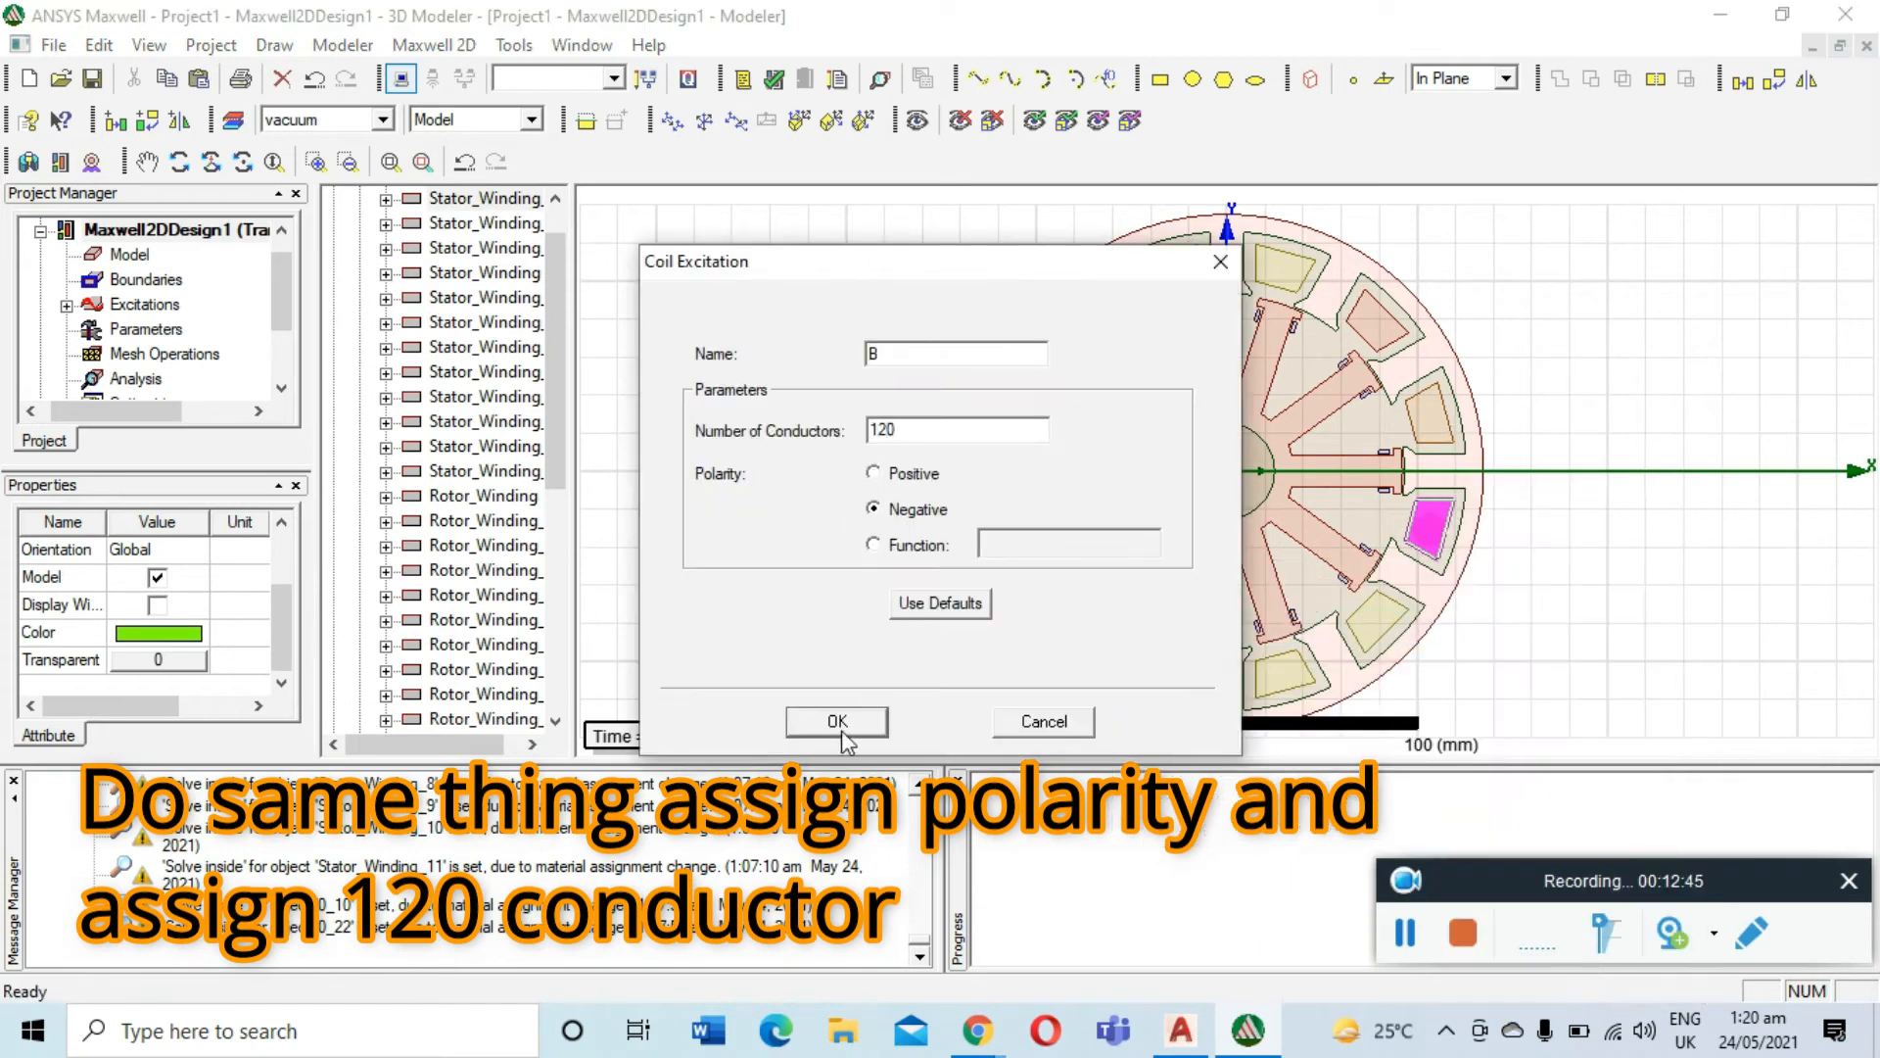
pyautogui.click(835, 718)
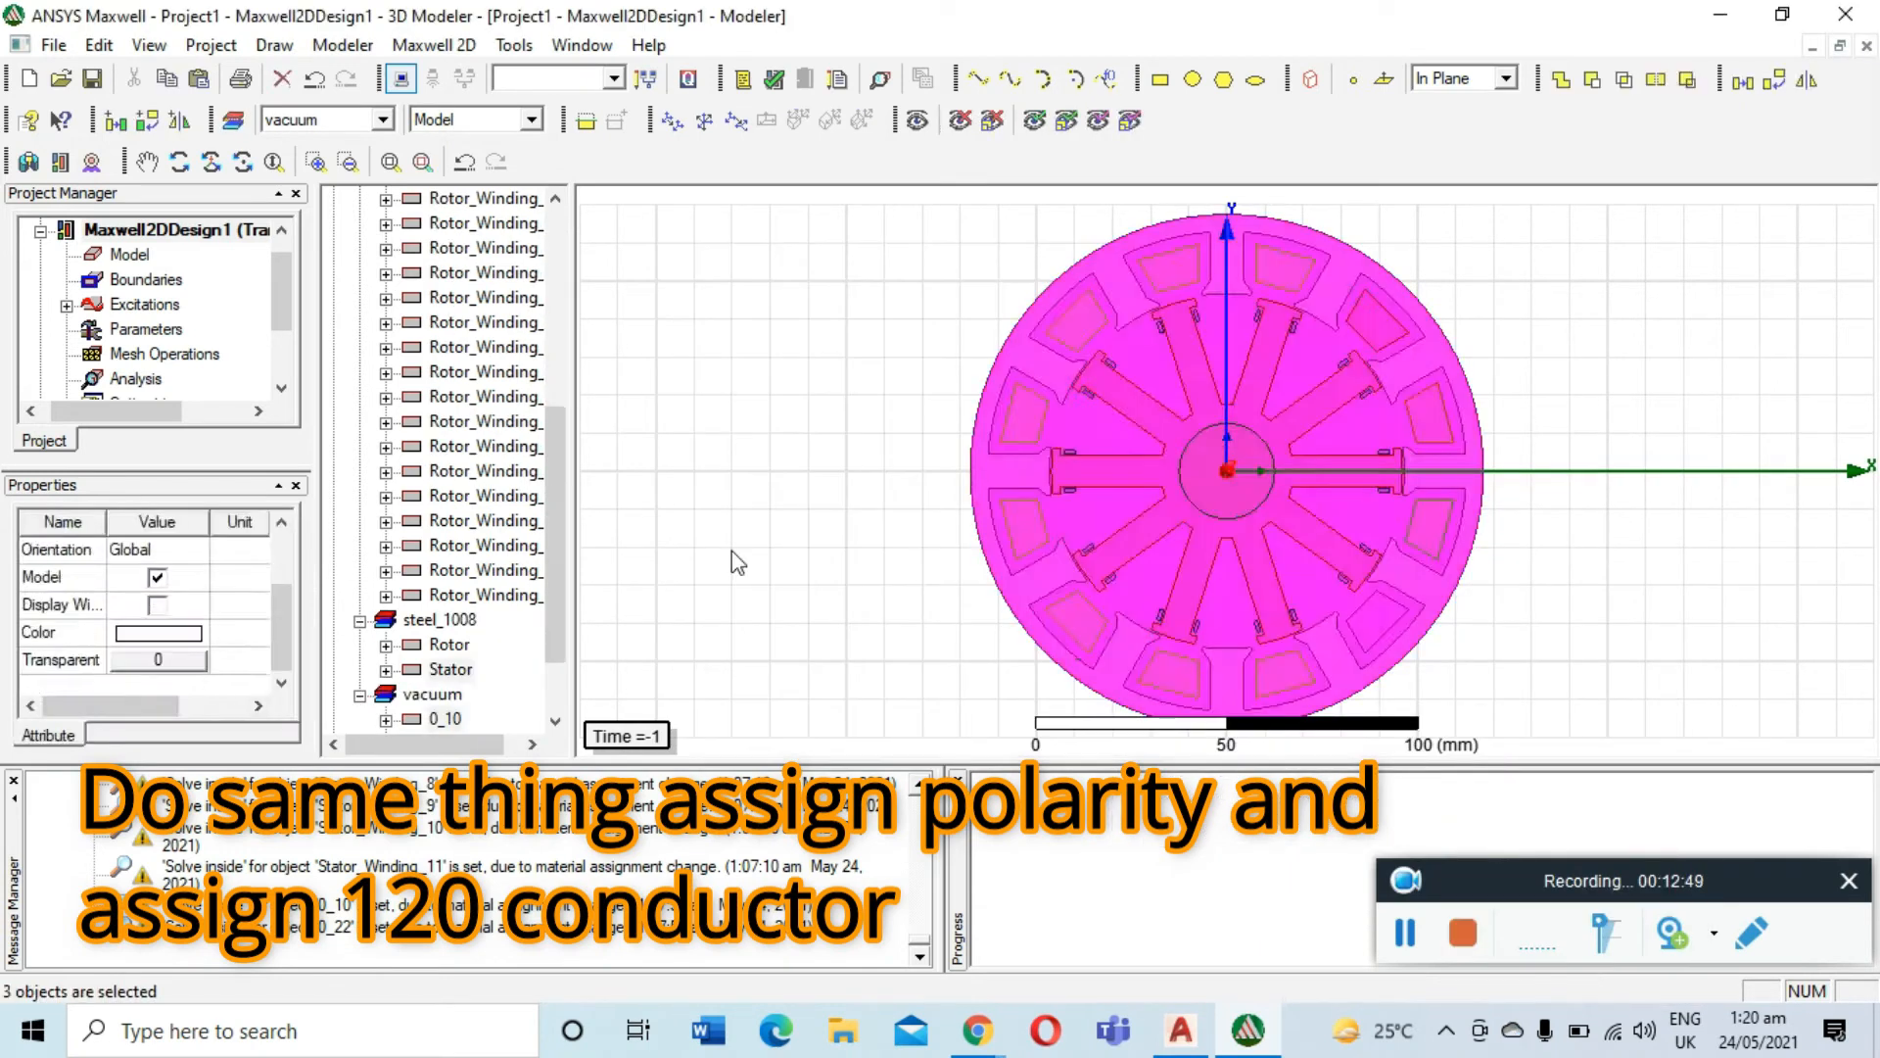
# Set the color of the second winding clockwise from the positive X axis to green
pyautogui.click(1376, 619)
pyautogui.click(171, 631)
pyautogui.click(766, 394)
pyautogui.click(685, 696)
# Assign the green second winding clockwise from the positive X axis a coil excitation named B1 with 120 conductors and positive polarity
pyautogui.rightClick(1382, 614)
pyautogui.moveTo(1413, 438)
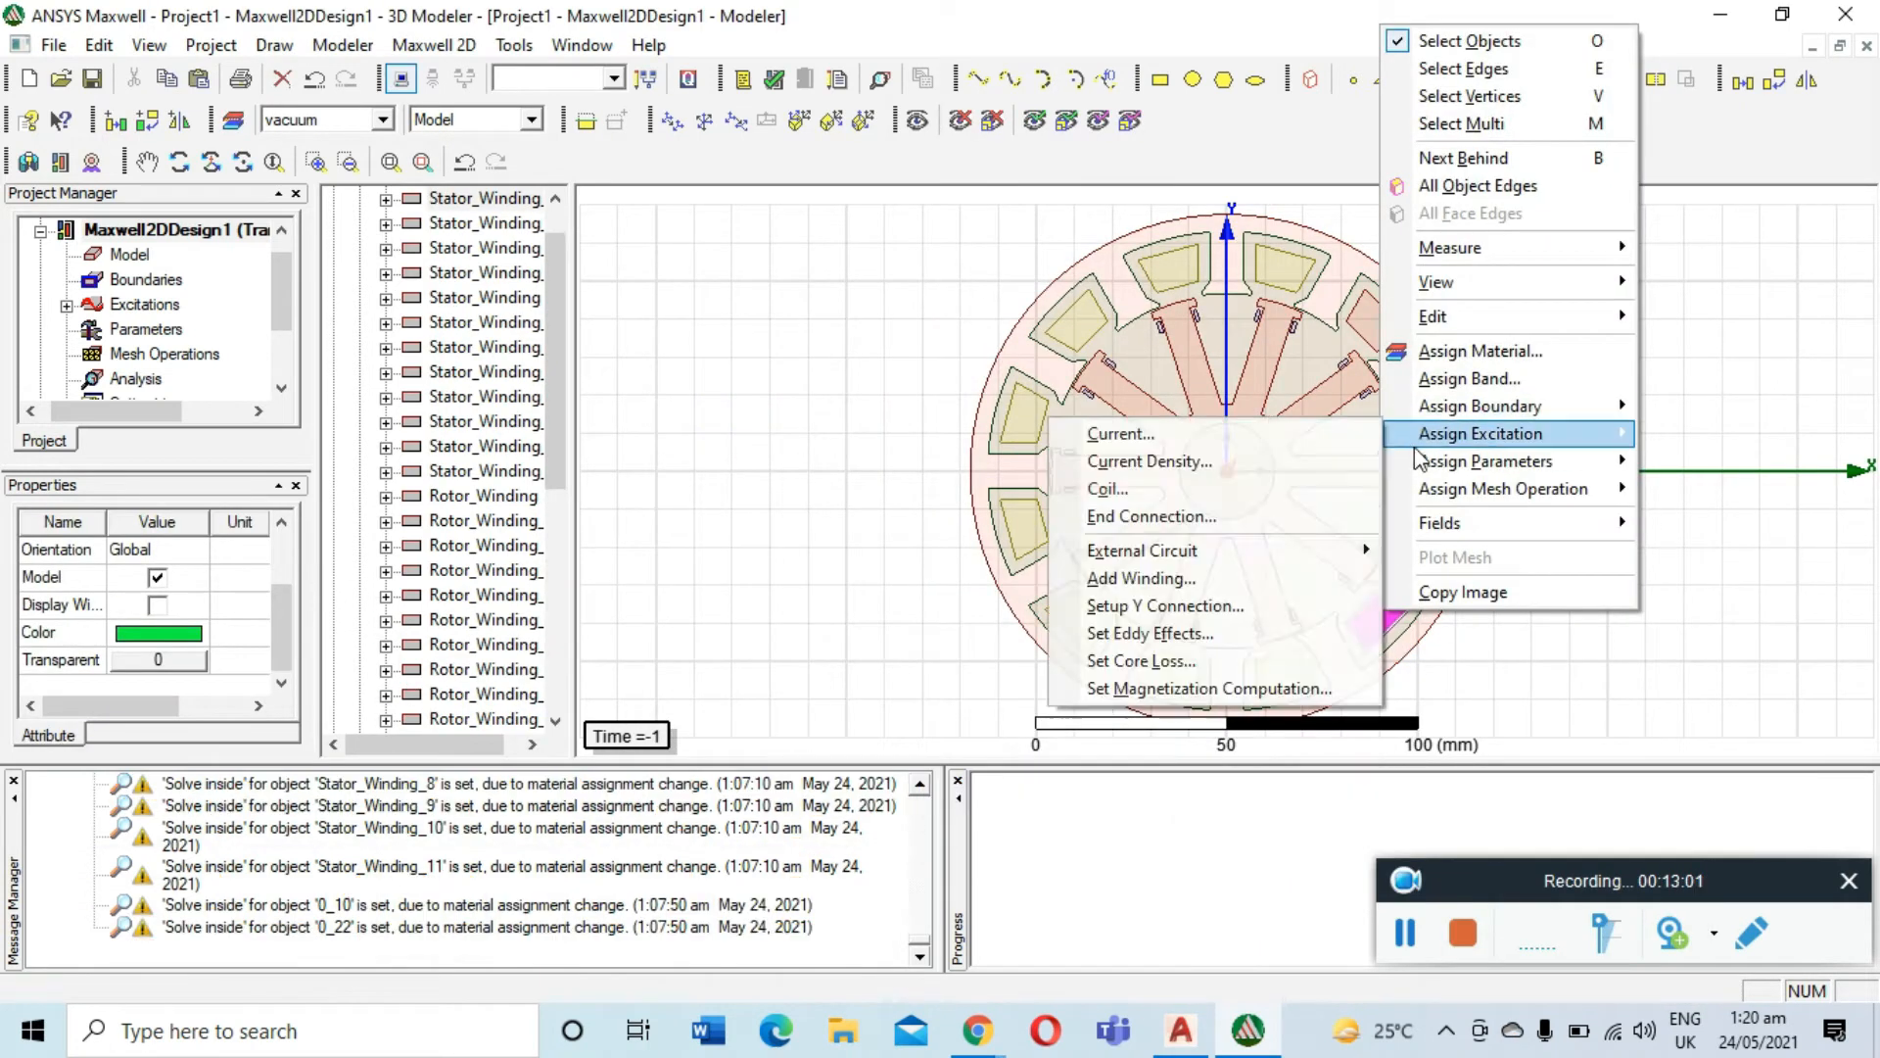
pyautogui.click(1108, 488)
pyautogui.write('B')
pyautogui.doubleClick(891, 434)
pyautogui.write('120')
pyautogui.press('Return')
pyautogui.press('Return')
pyautogui.click(953, 357)
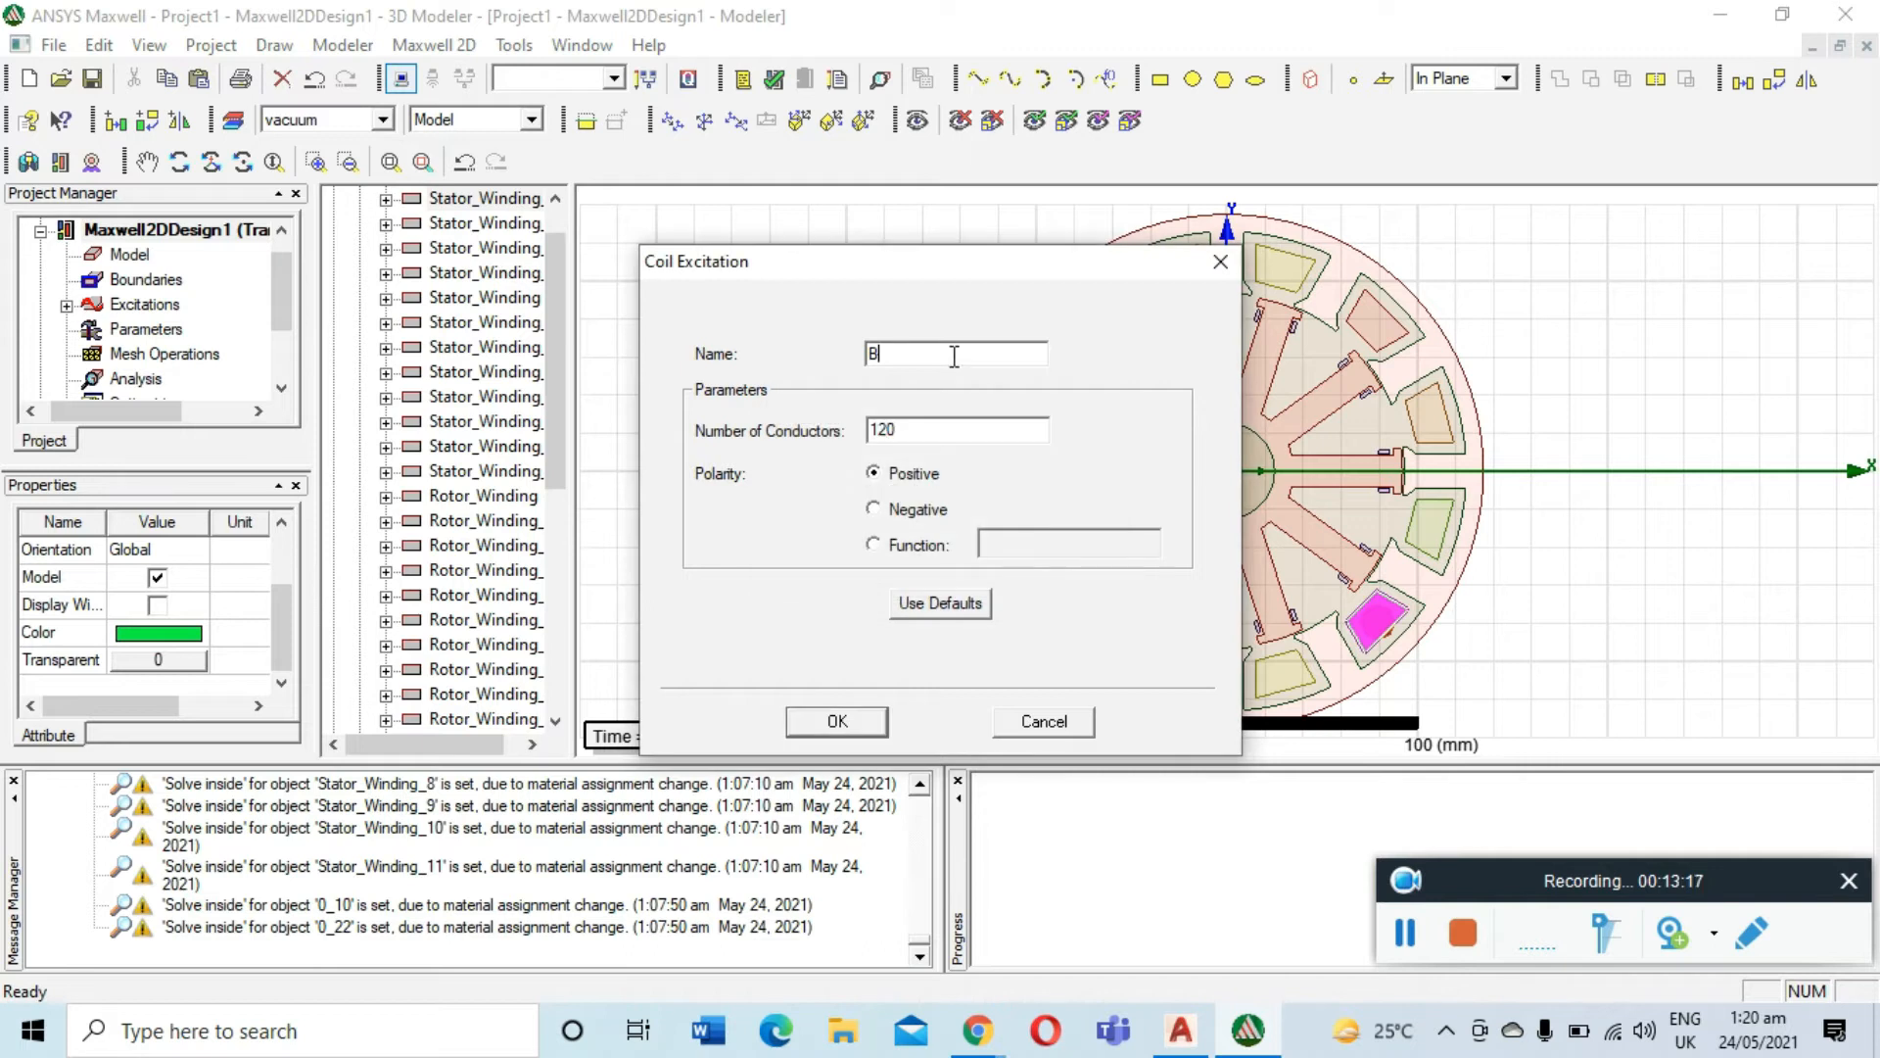
pyautogui.write('1')
pyautogui.click(833, 716)
# Set the color of the third winding clockwise from the positive X axis, next to the negative Y axis, to dark blue
pyautogui.click(1284, 673)
pyautogui.click(154, 636)
pyautogui.click(802, 420)
pyautogui.click(685, 696)
# Assign the dark blue winding a coil excitation named C with 120 conductors
pyautogui.rightClick(1270, 676)
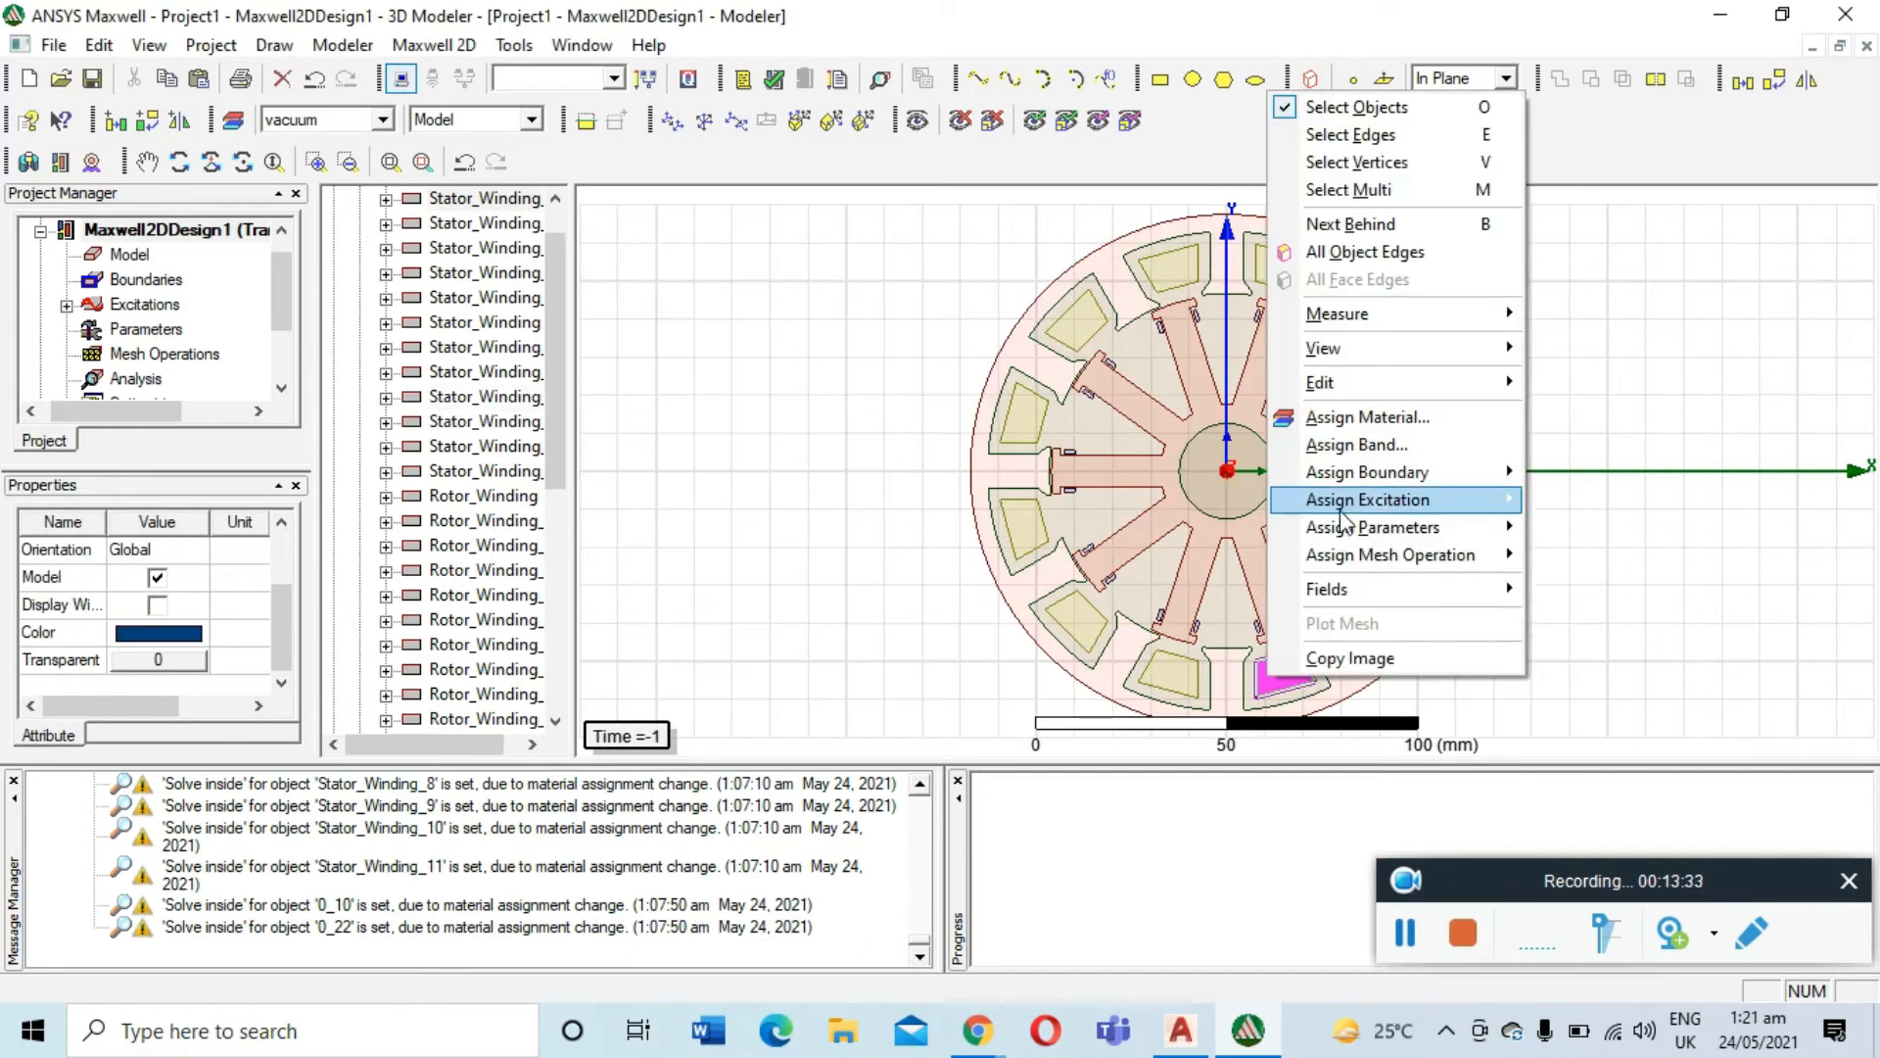
pyautogui.moveTo(1334, 505)
pyautogui.click(1592, 554)
pyautogui.write('C')
pyautogui.doubleClick(946, 433)
pyautogui.write('120')
pyautogui.click(855, 726)
# Set the color of the first winding clockwise from the negative Y axis to cyan
pyautogui.click(1174, 673)
pyautogui.click(151, 635)
pyautogui.click(802, 389)
pyautogui.click(662, 702)
# Assign the cyan winding a coil excitation named C- with 120 conductors and negative polarity
pyautogui.rightClick(1167, 674)
pyautogui.moveTo(1231, 504)
pyautogui.click(1488, 554)
pyautogui.write('C-')
pyautogui.doubleClick(908, 430)
pyautogui.write('120')
pyautogui.click(872, 508)
pyautogui.click(837, 721)
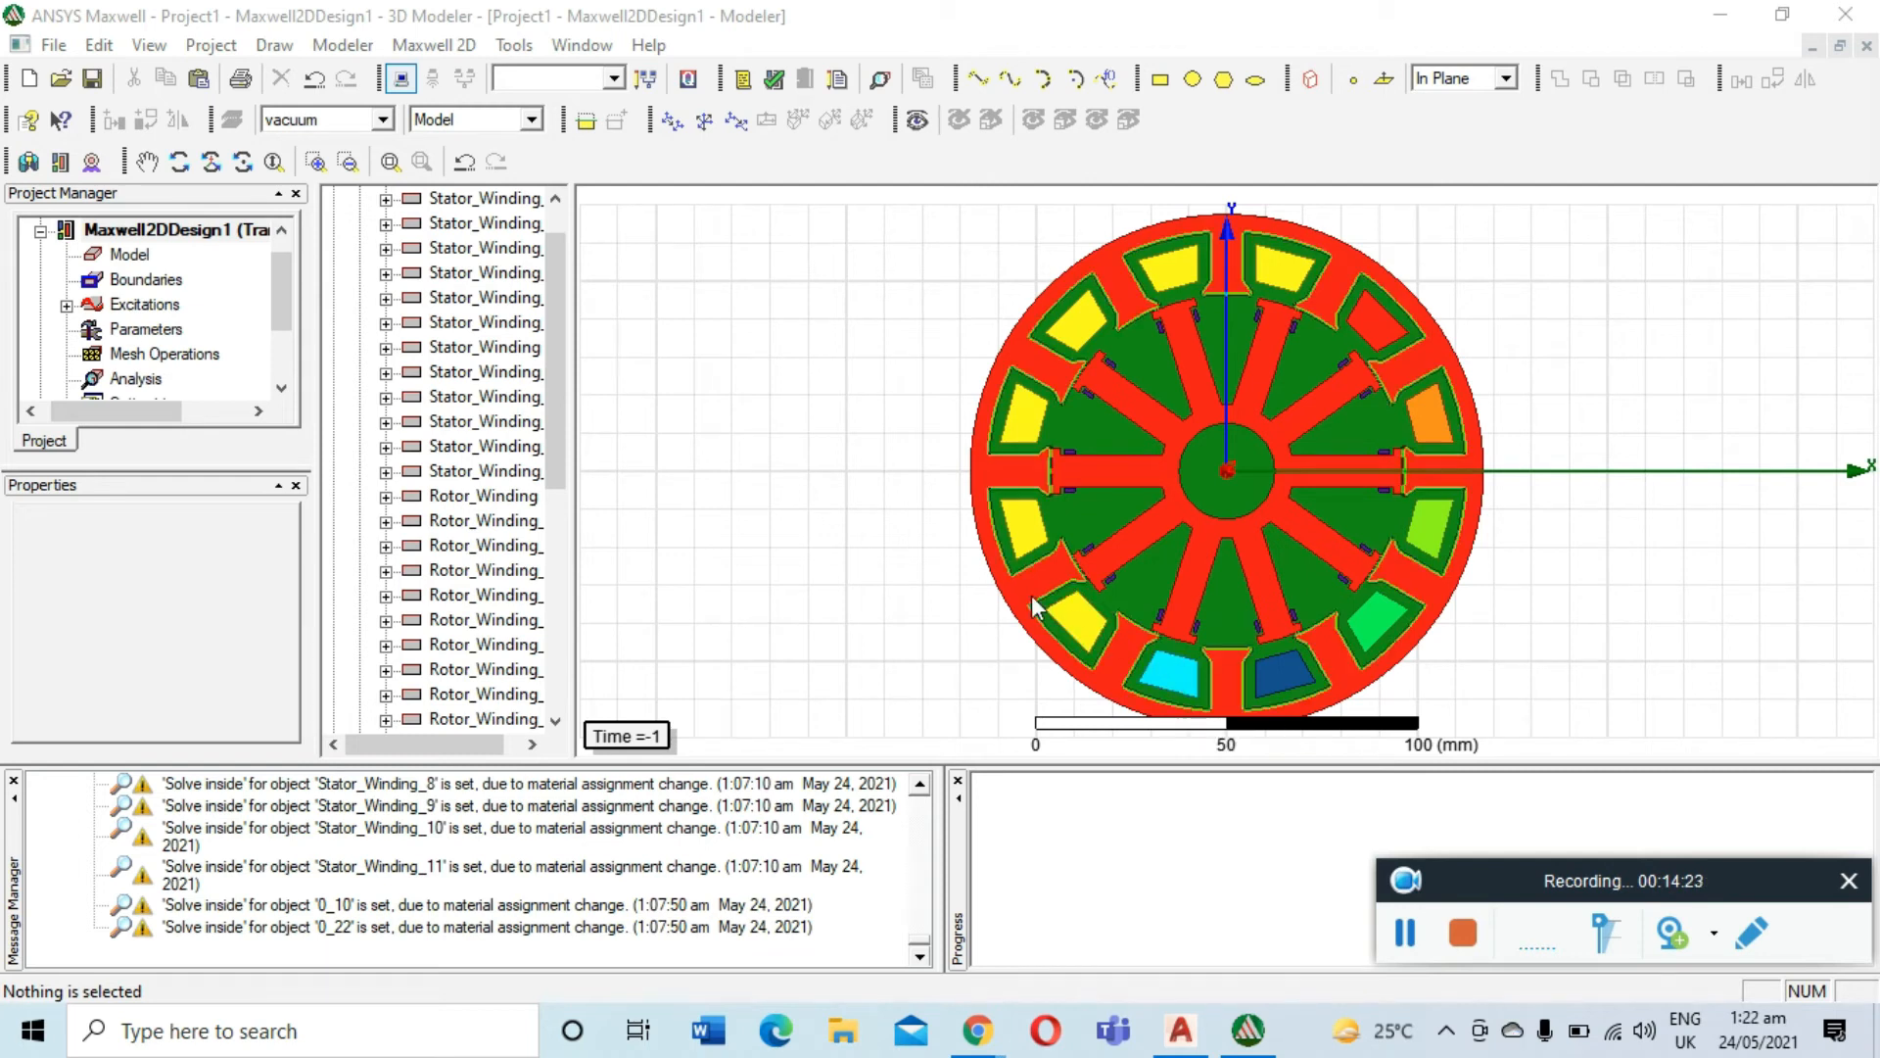
# Set the color of Stator_Winding, the second winding clockwise from the negative Y axis, to orange (255, 128, 0)
pyautogui.click(1080, 617)
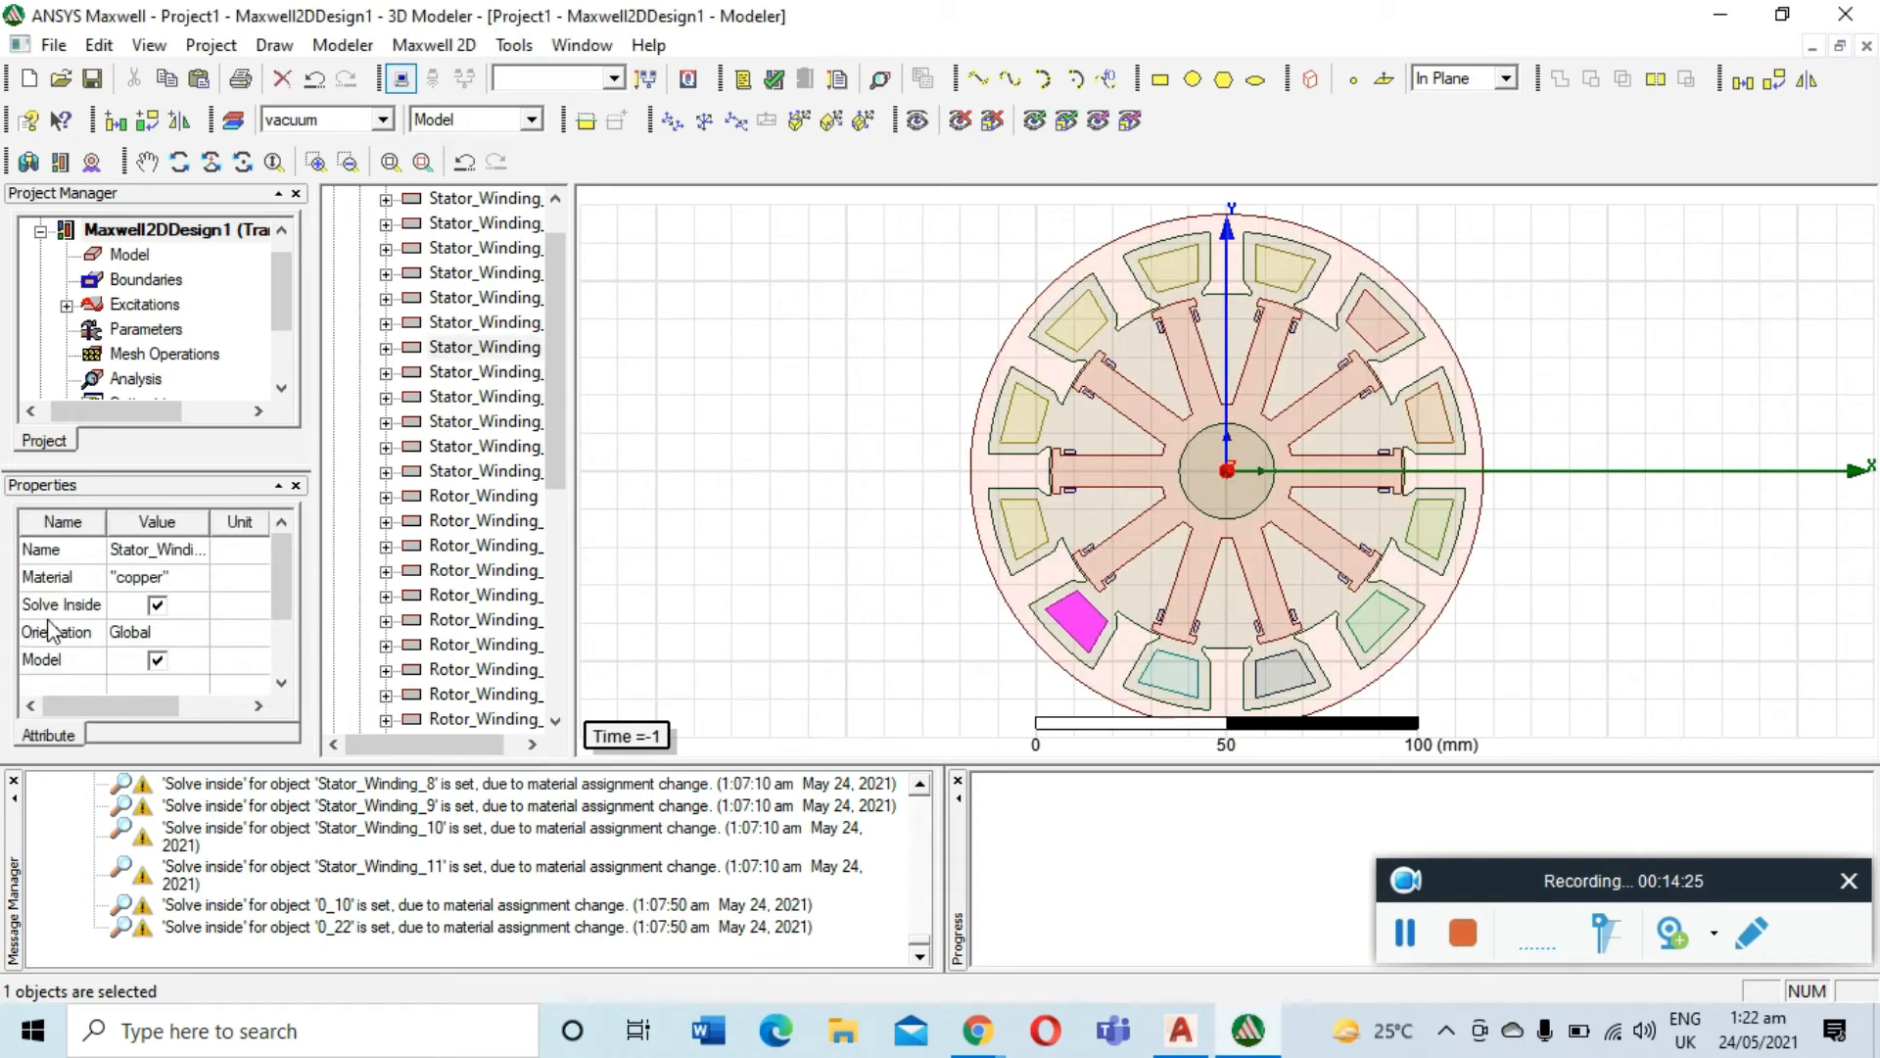
pyautogui.scroll(-1, 162, 654)
pyautogui.click(164, 635)
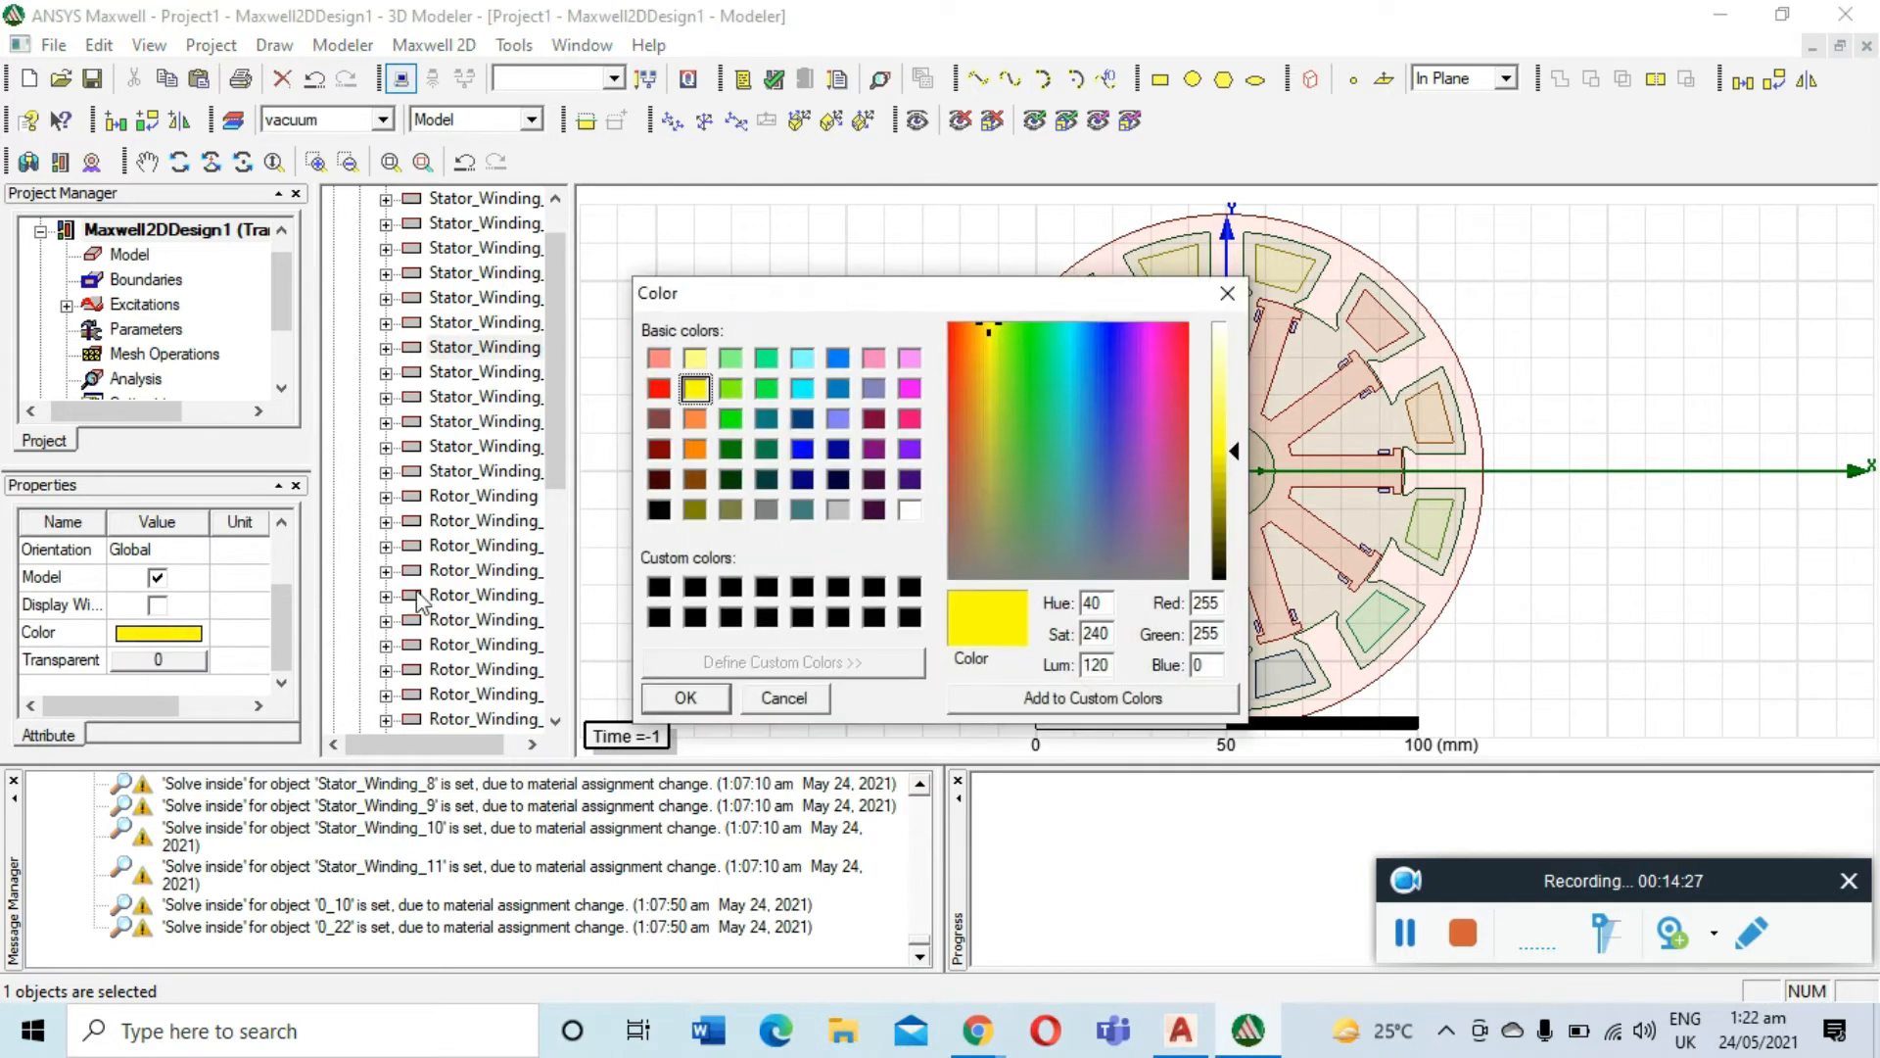
pyautogui.click(695, 448)
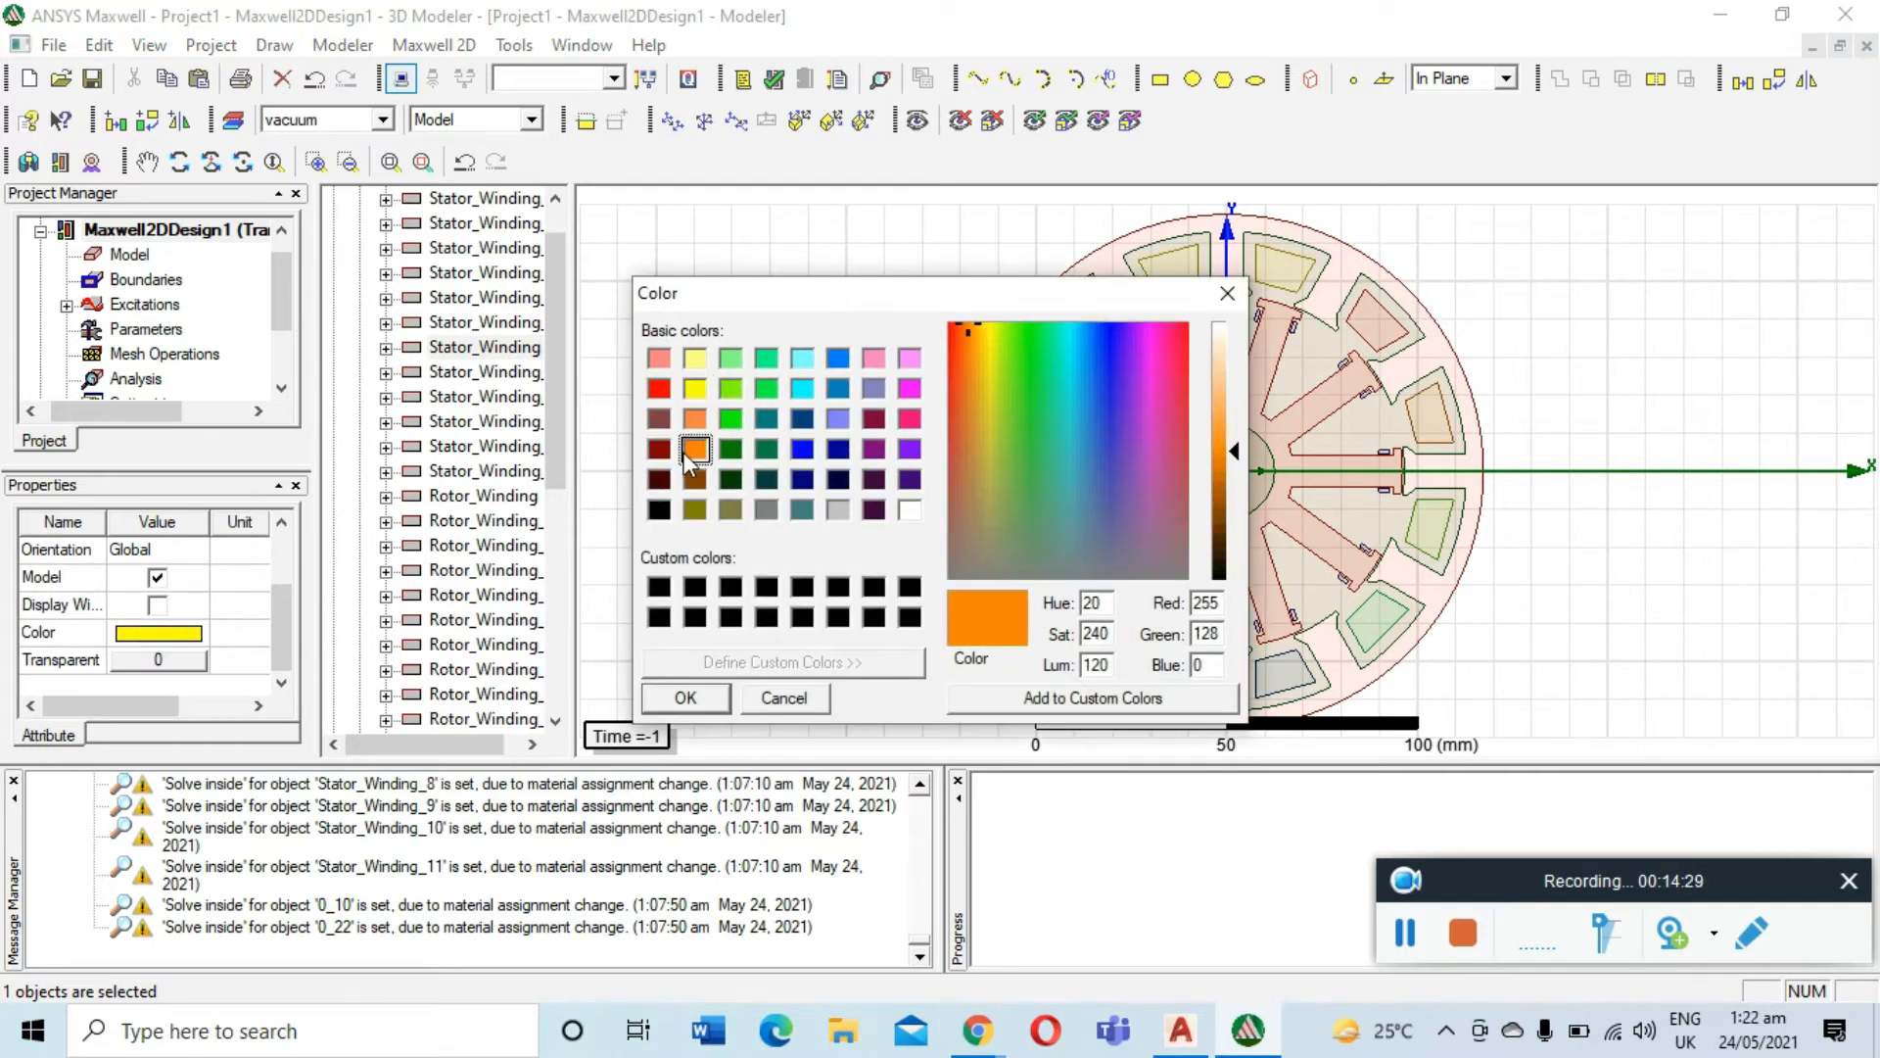
pyautogui.click(684, 698)
# Assign the orange winding, second clockwise from the negative Y axis, a coil excitation named A1- with 120 conductors and negative polarity
pyautogui.rightClick(1095, 612)
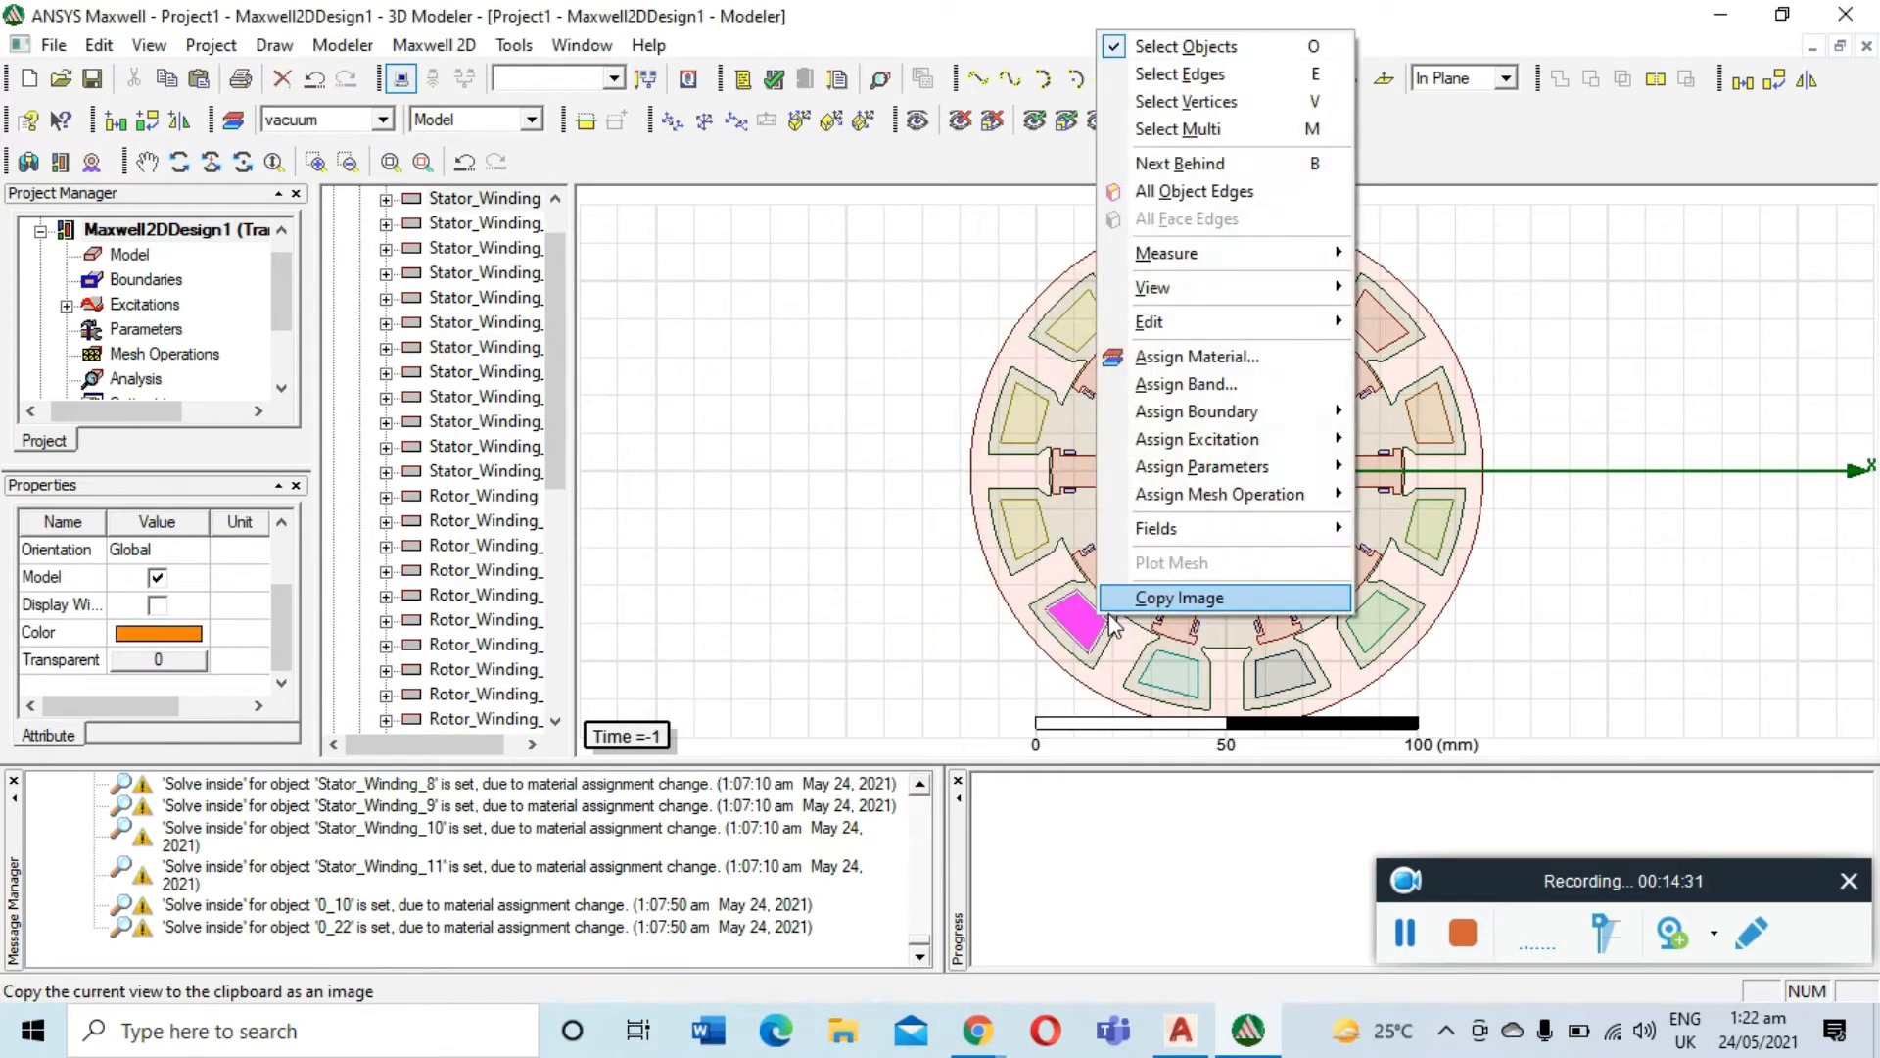
pyautogui.moveTo(1153, 440)
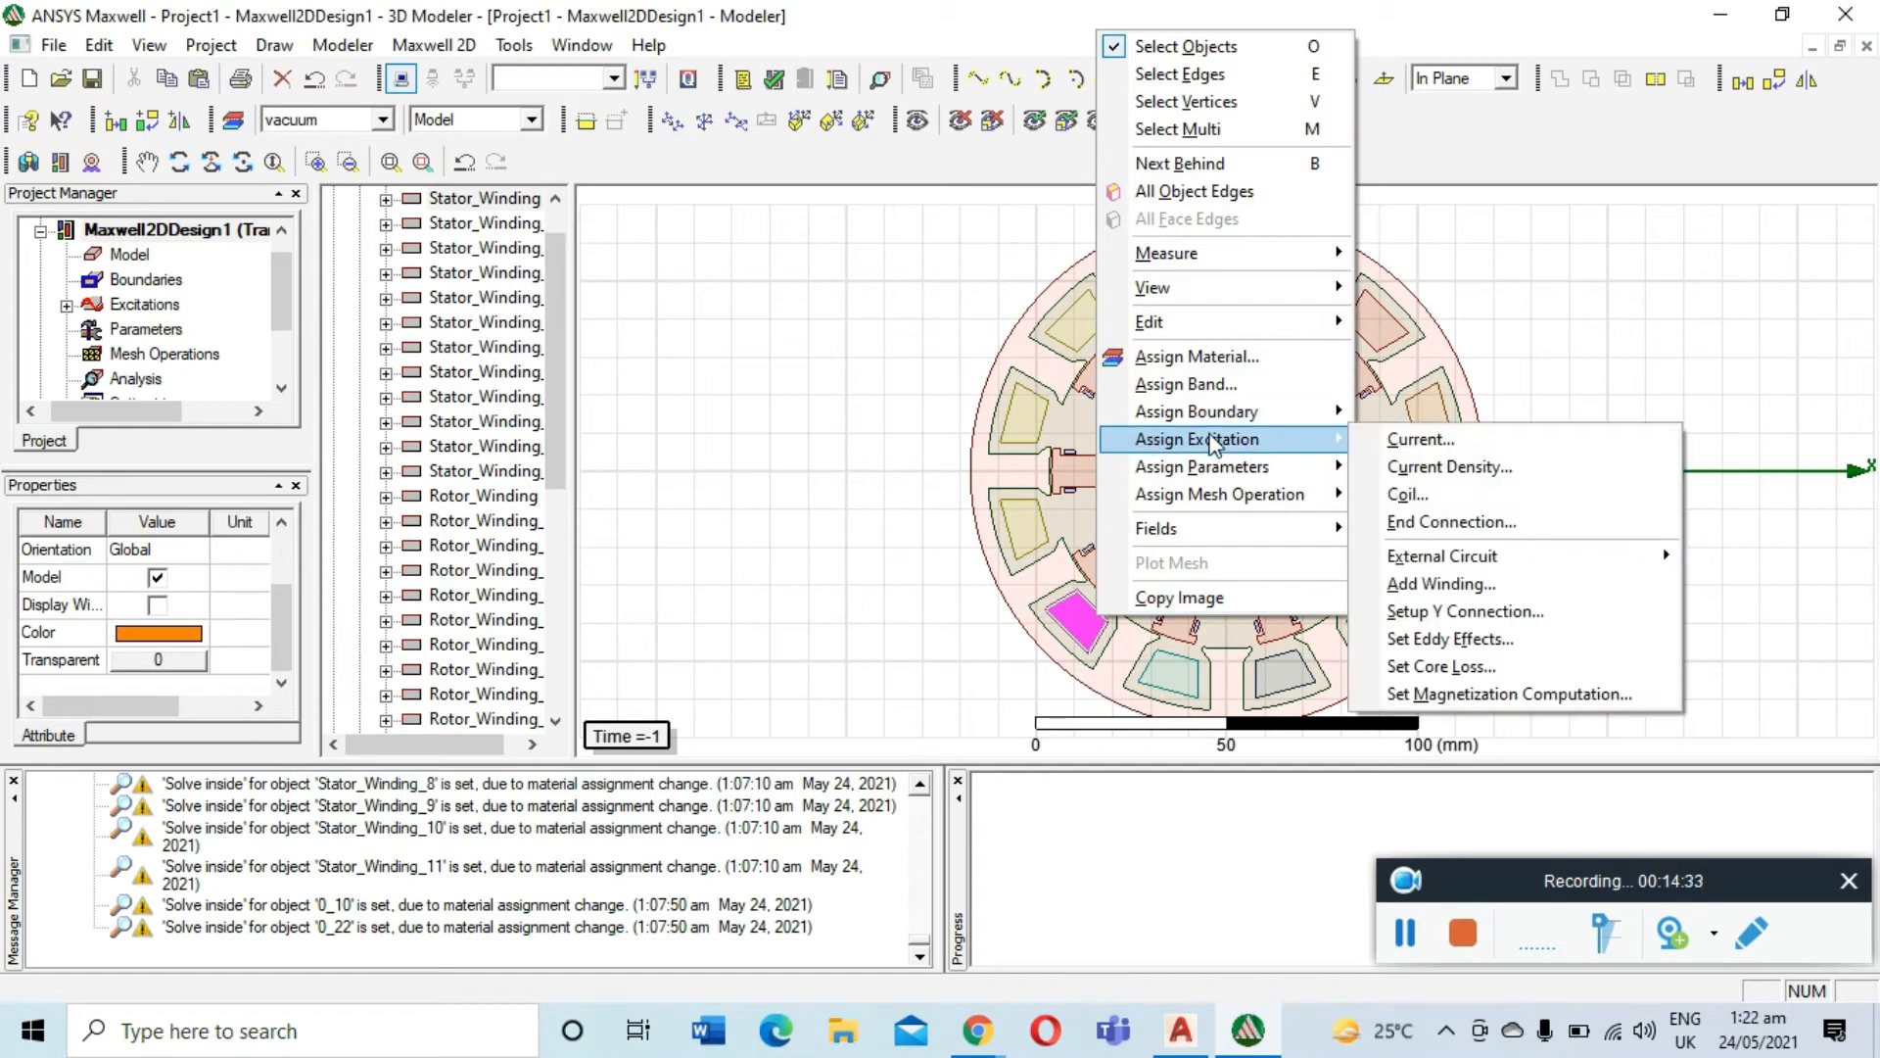
pyautogui.click(1517, 494)
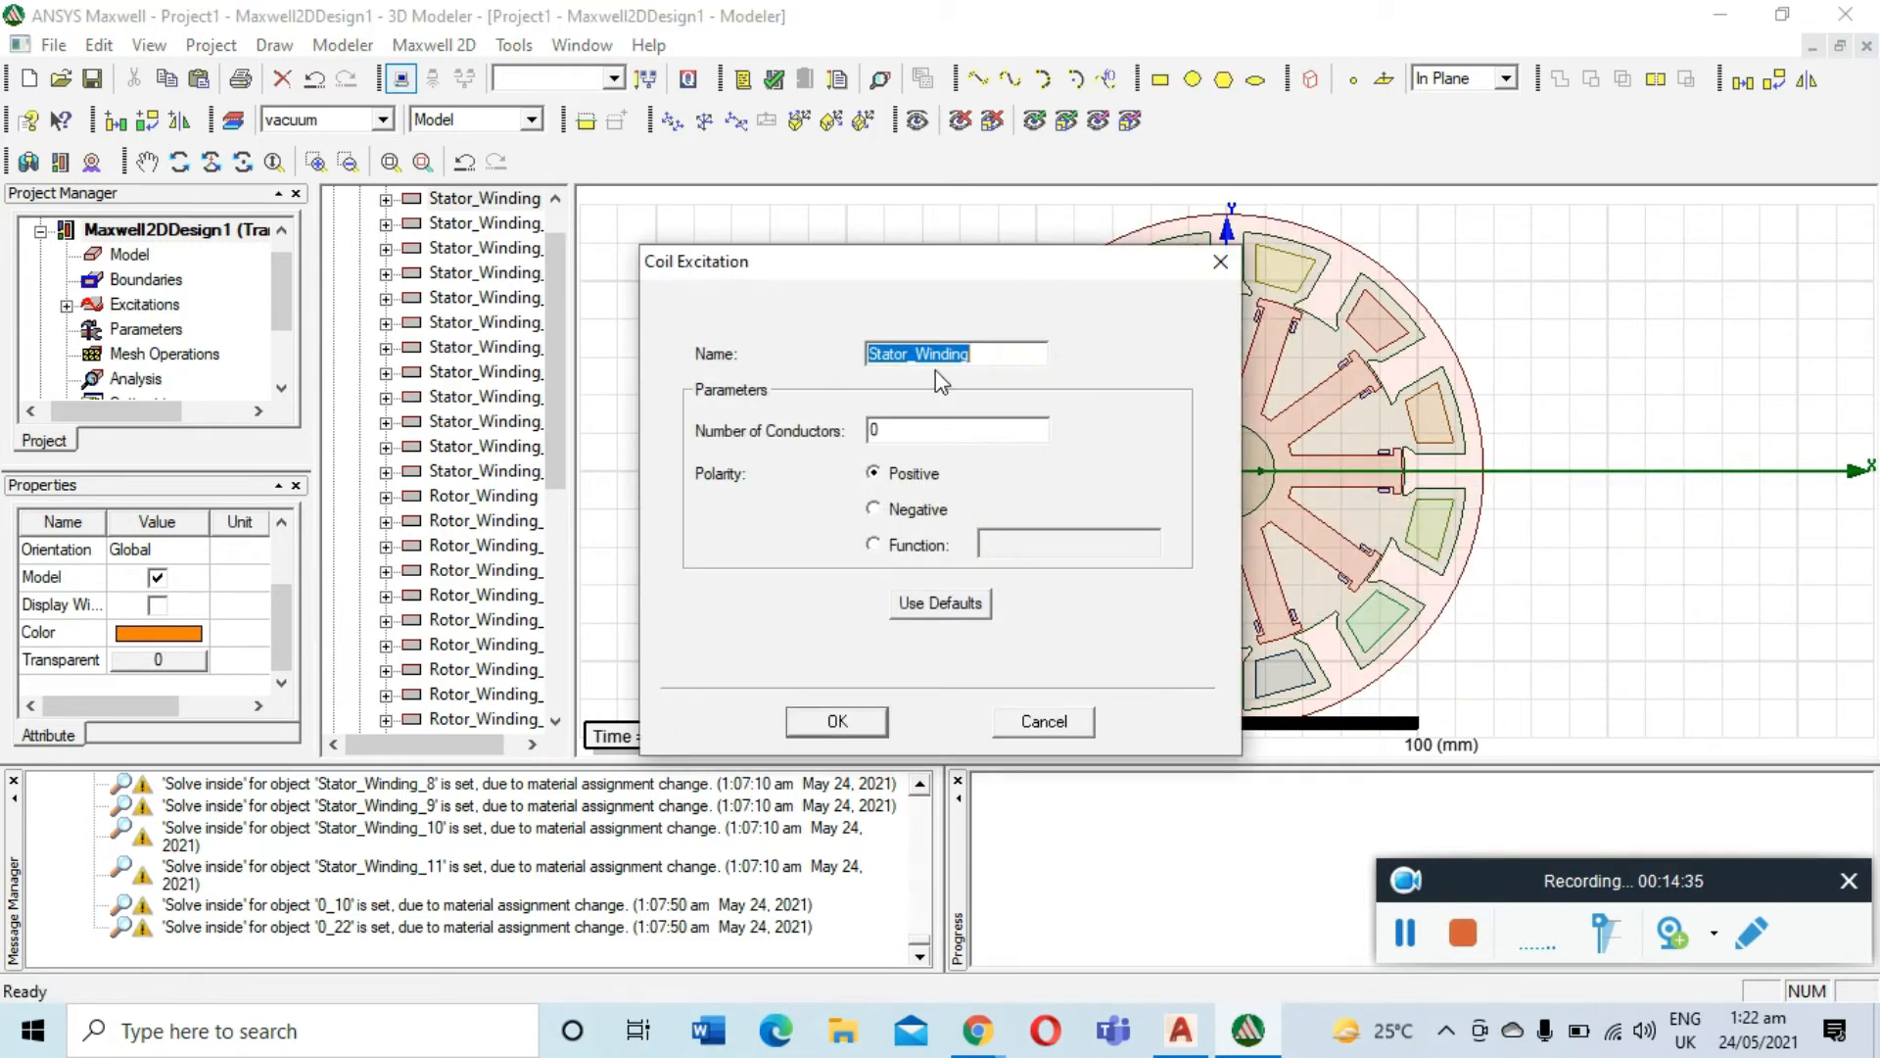
pyautogui.press('BackSpace')
pyautogui.write('A')
pyautogui.click(968, 431)
pyautogui.write('12')
pyautogui.click(874, 510)
pyautogui.write('1')
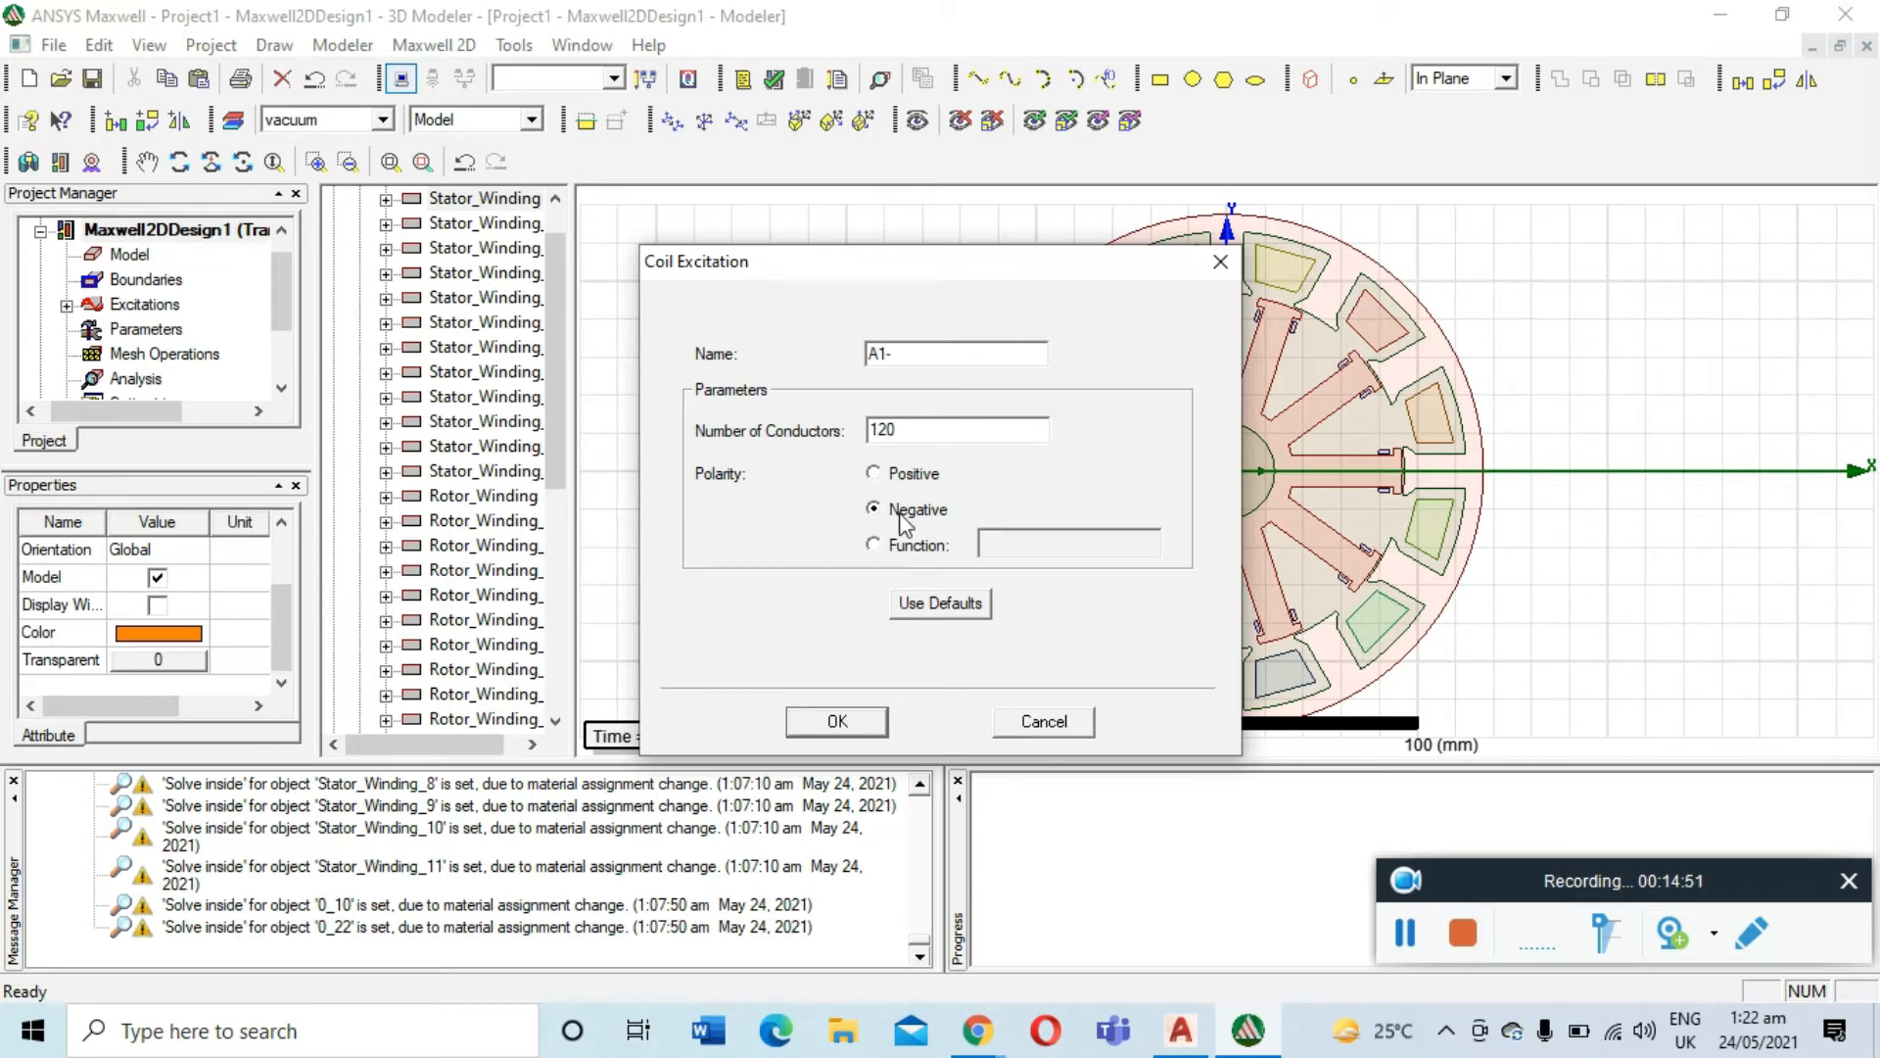
pyautogui.click(835, 723)
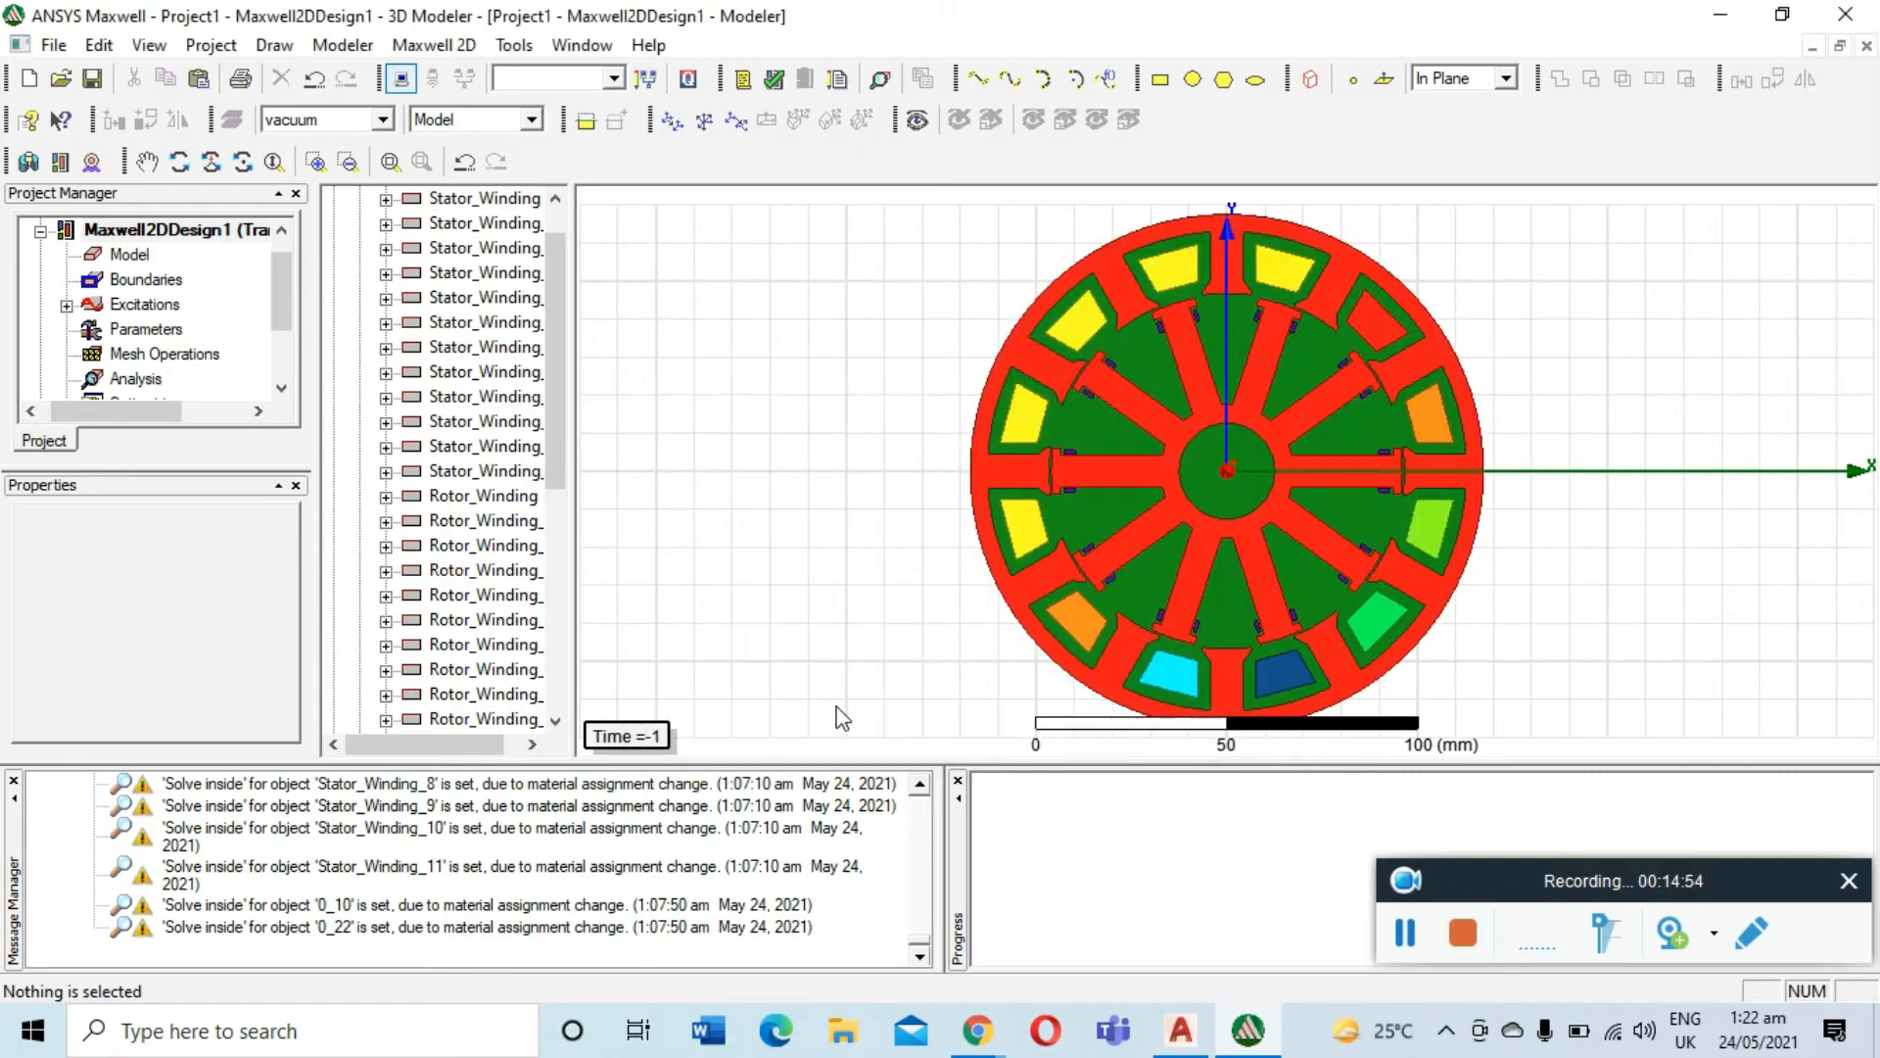
pyautogui.click(1406, 942)
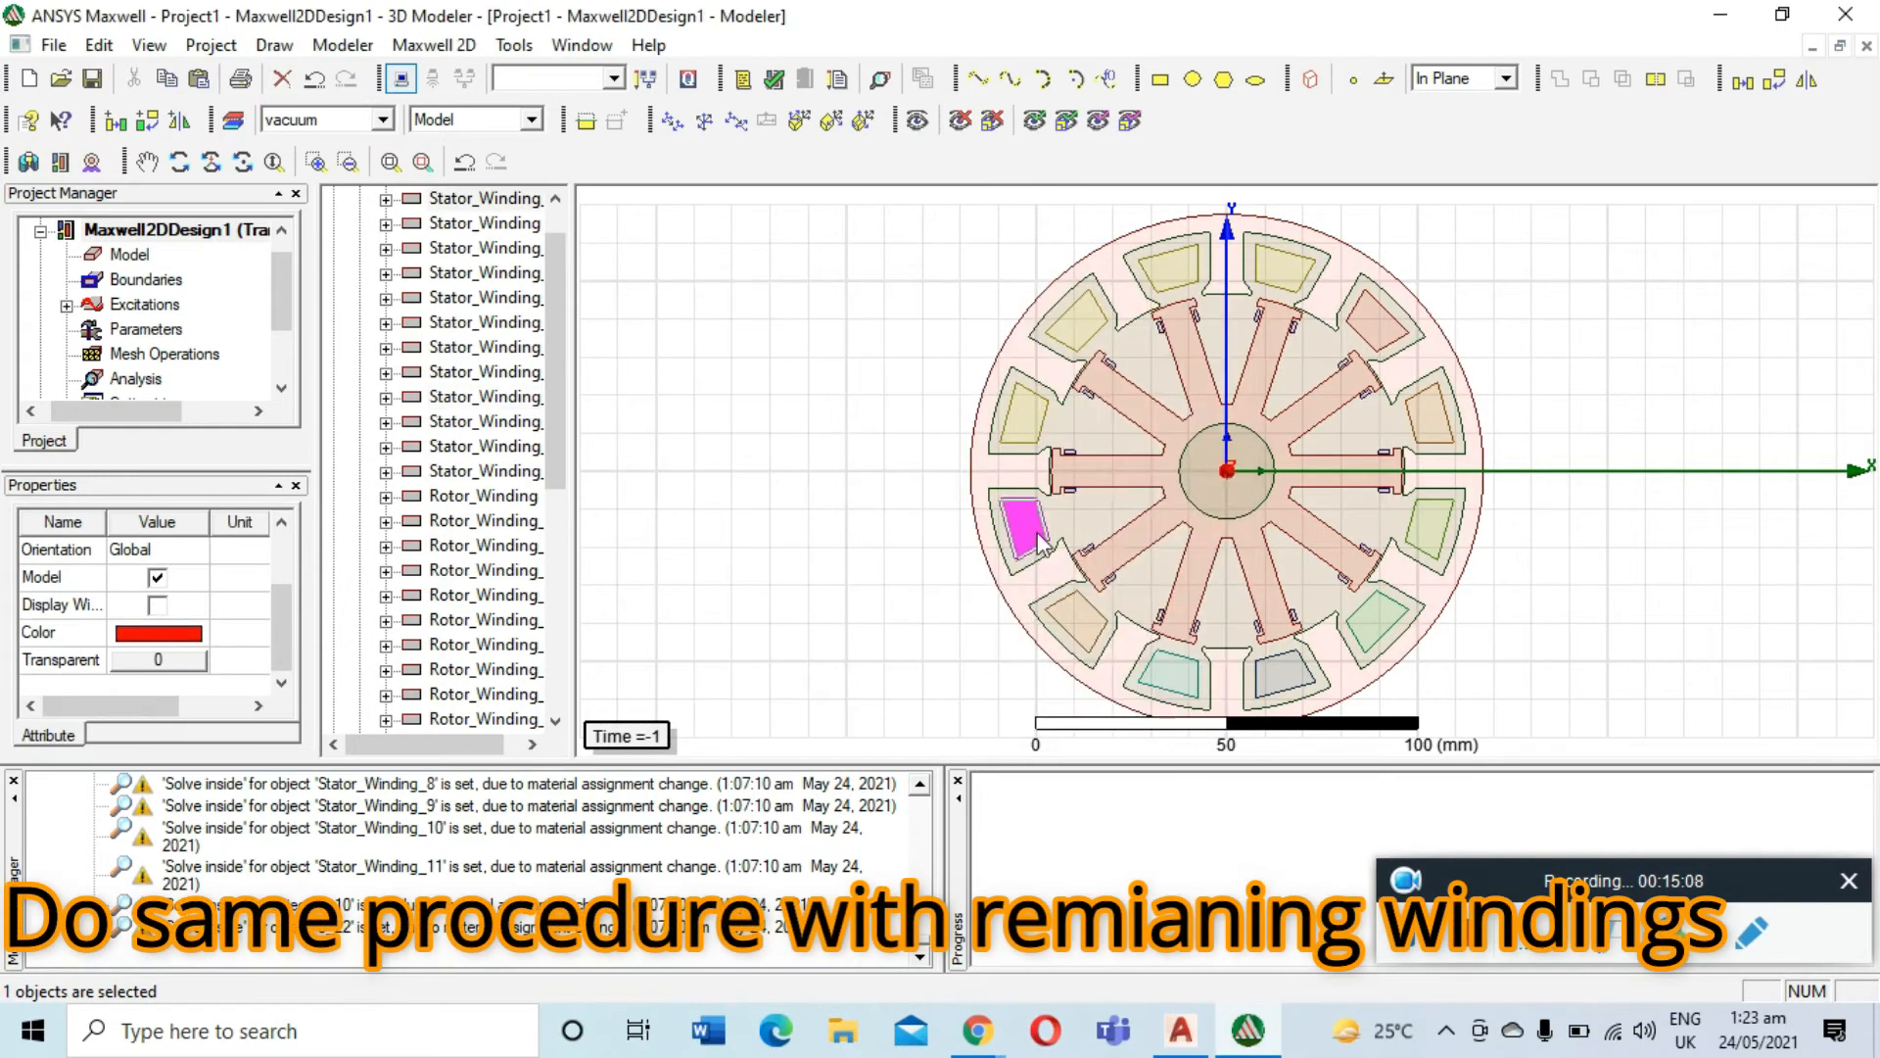
# Assign coil excitation A1 to the red winding and B1 with 120 conductors to the green winding beside the negative X axis
pyautogui.rightClick(1058, 416)
pyautogui.click(1351, 621)
pyautogui.write('A')
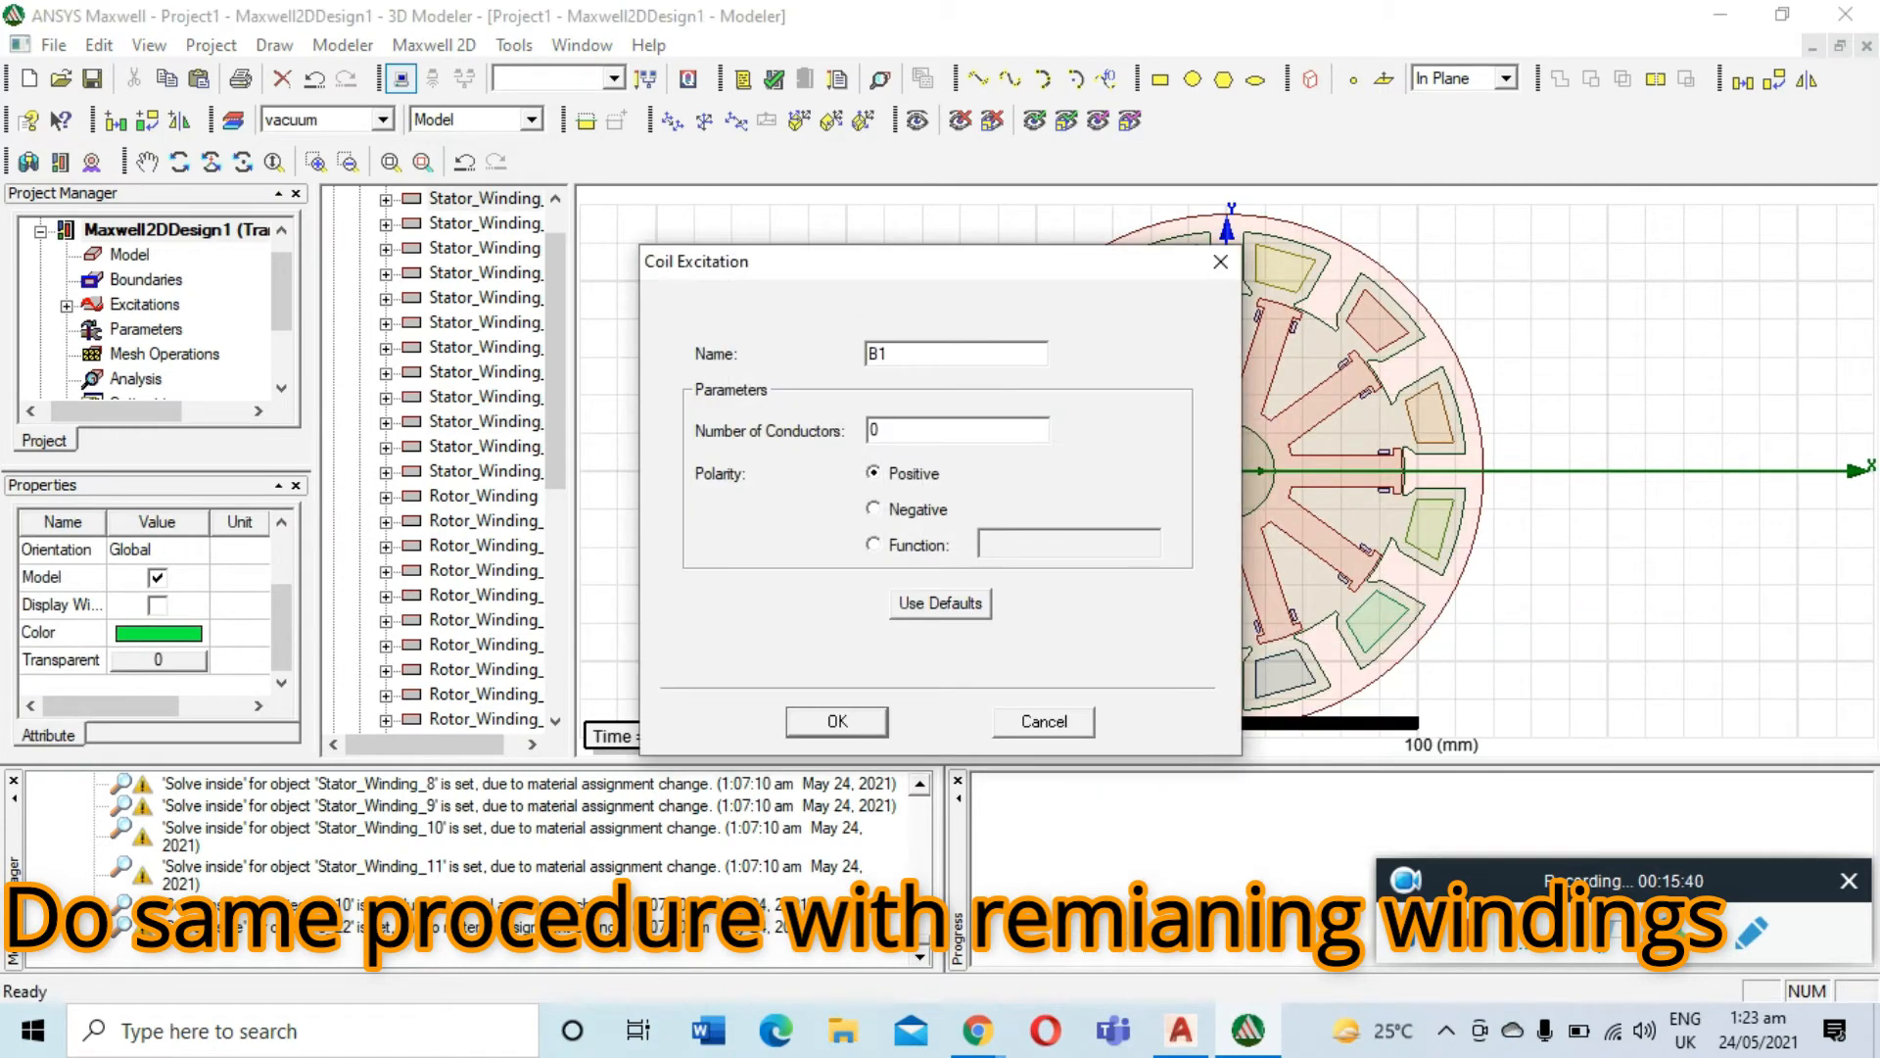
pyautogui.write('120')
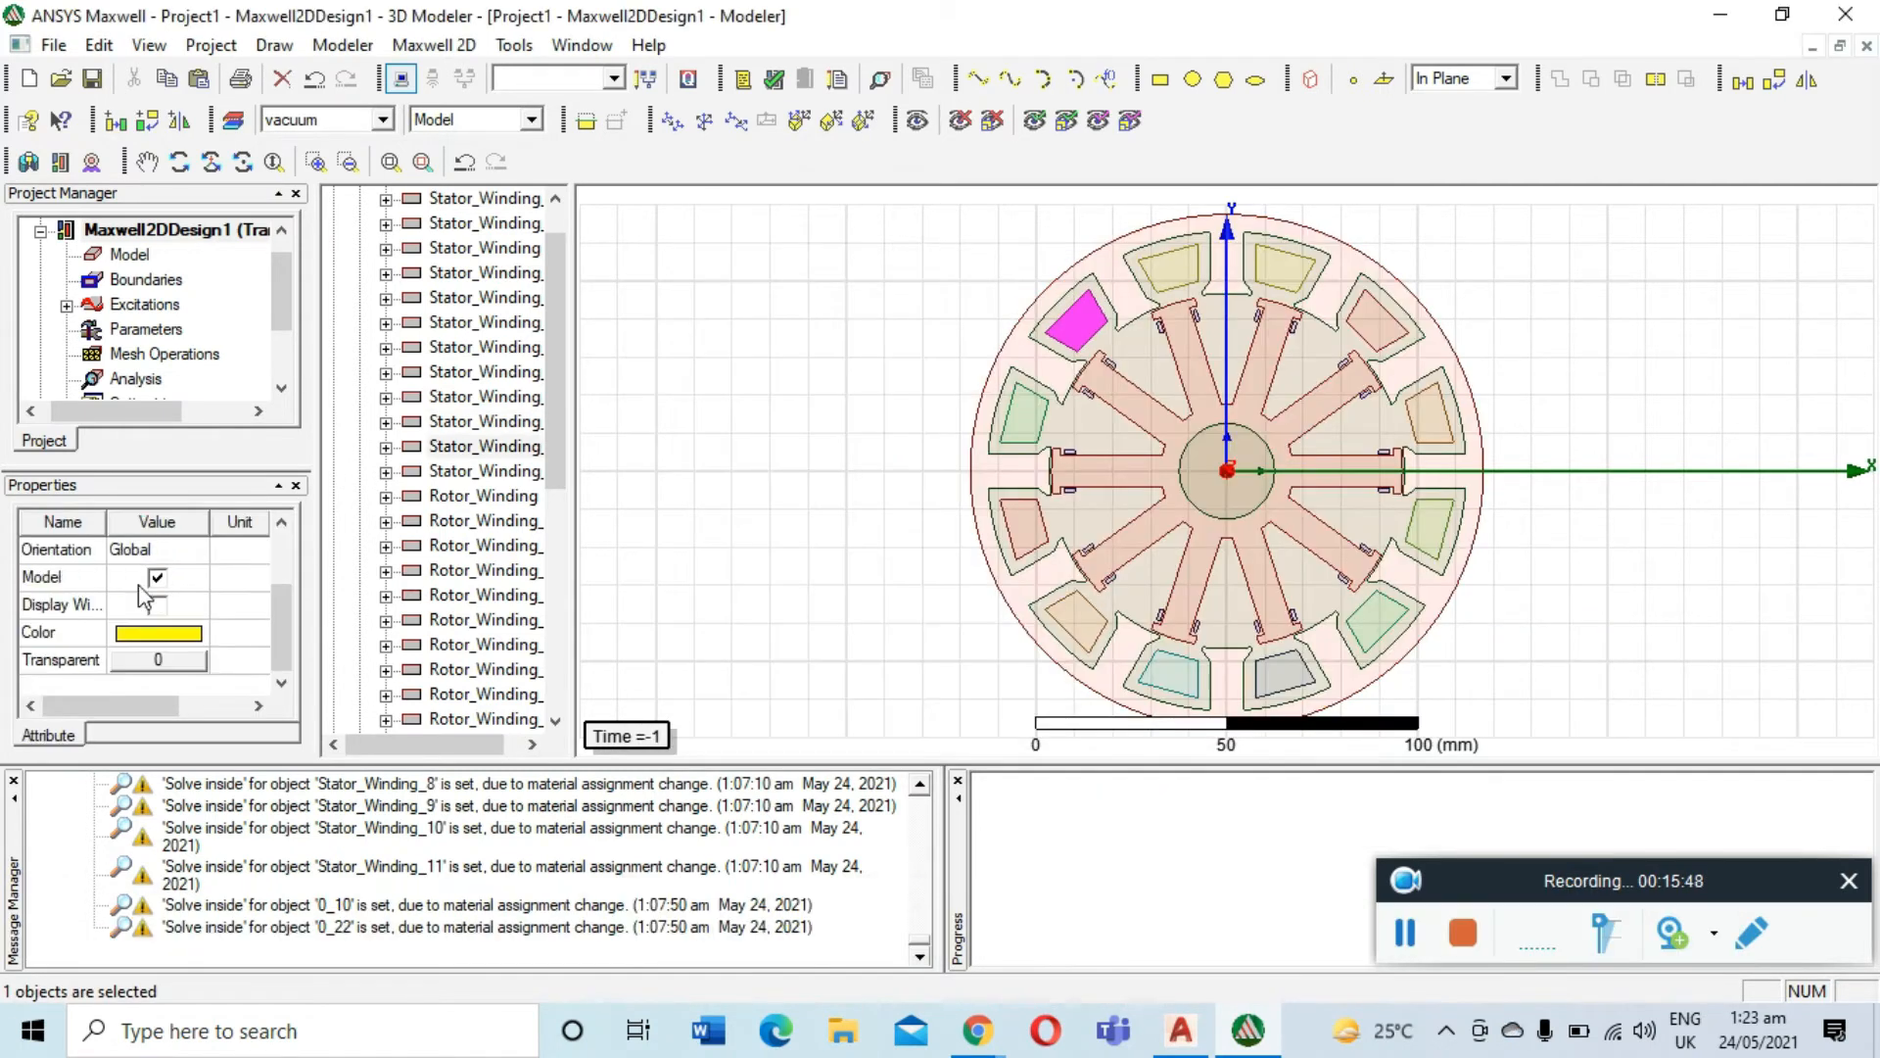
# Set the color of the stator winding clockwise from the green B1 winding to light green
pyautogui.click(159, 634)
pyautogui.click(730, 390)
pyautogui.click(685, 697)
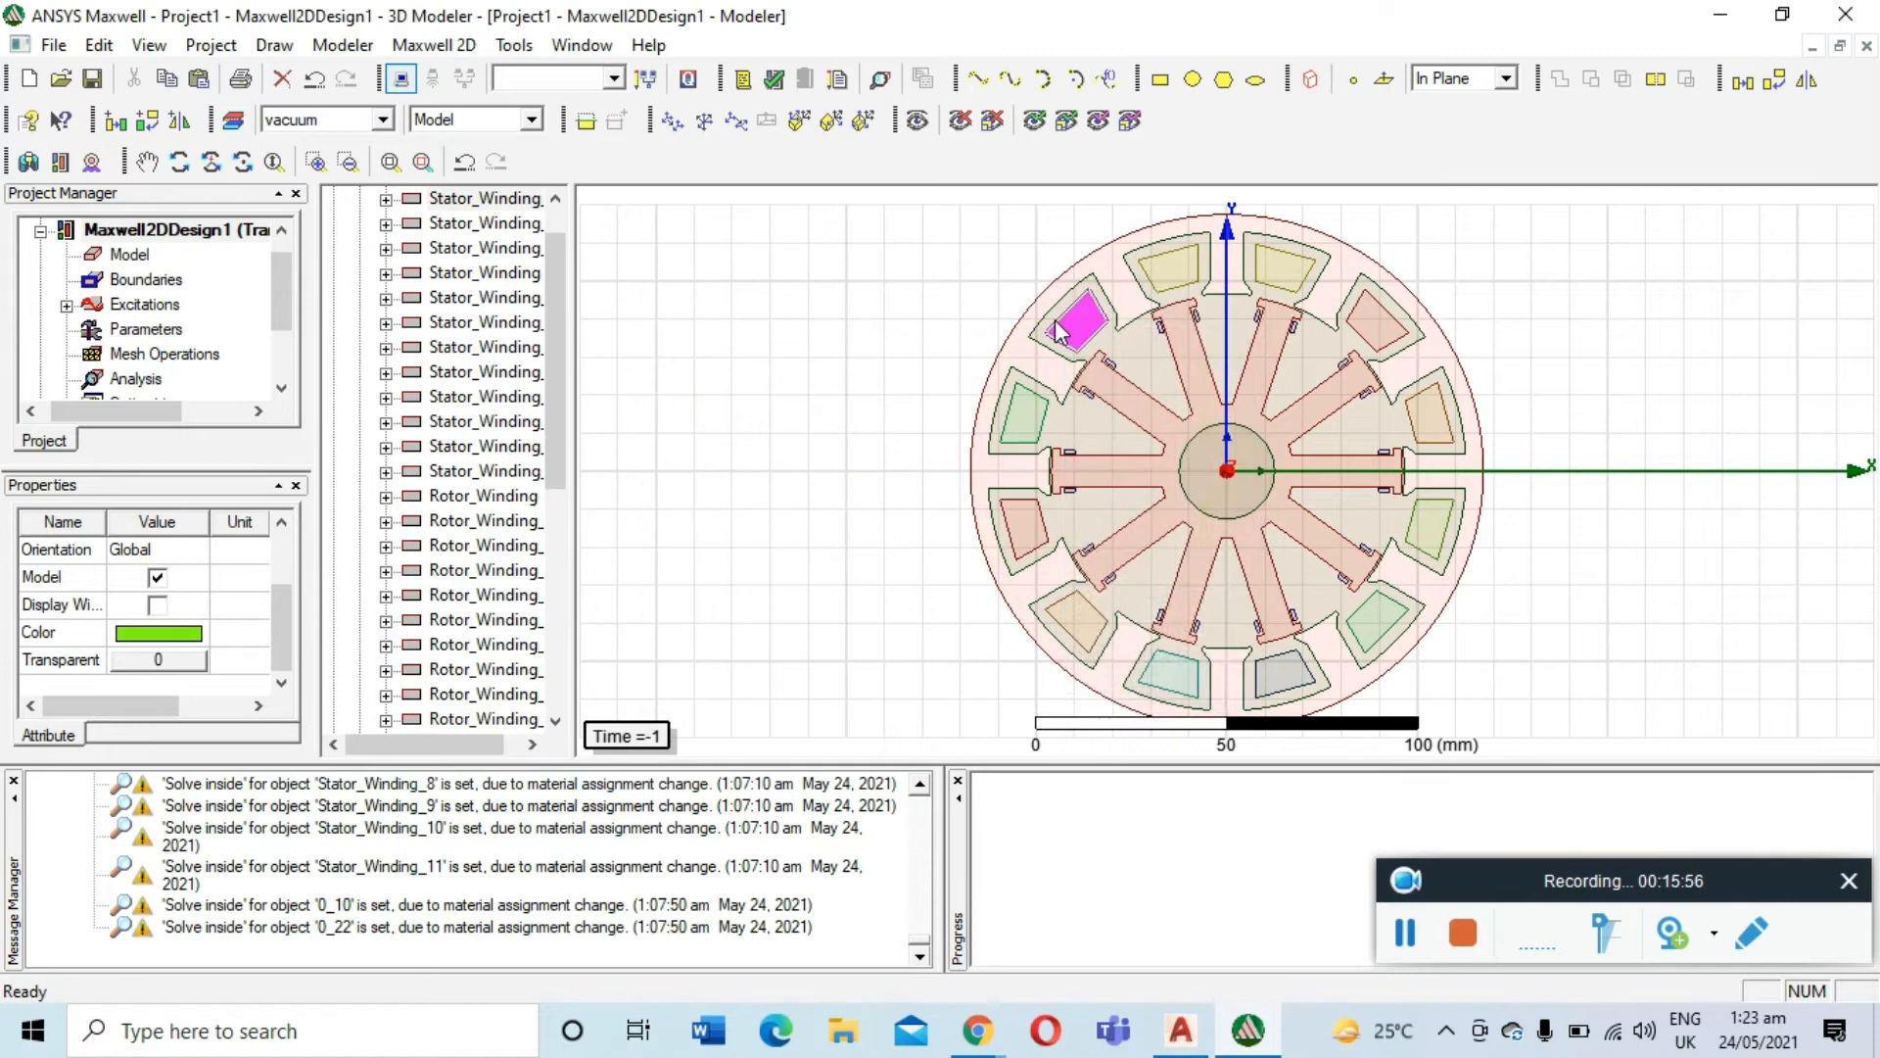
# Assign the newly light green stator winding a coil excitation named B1- with 120 conductors and negative polarity
pyautogui.rightClick(1069, 318)
pyautogui.click(1347, 742)
pyautogui.write('B1')
pyautogui.write('120')
pyautogui.click(873, 508)
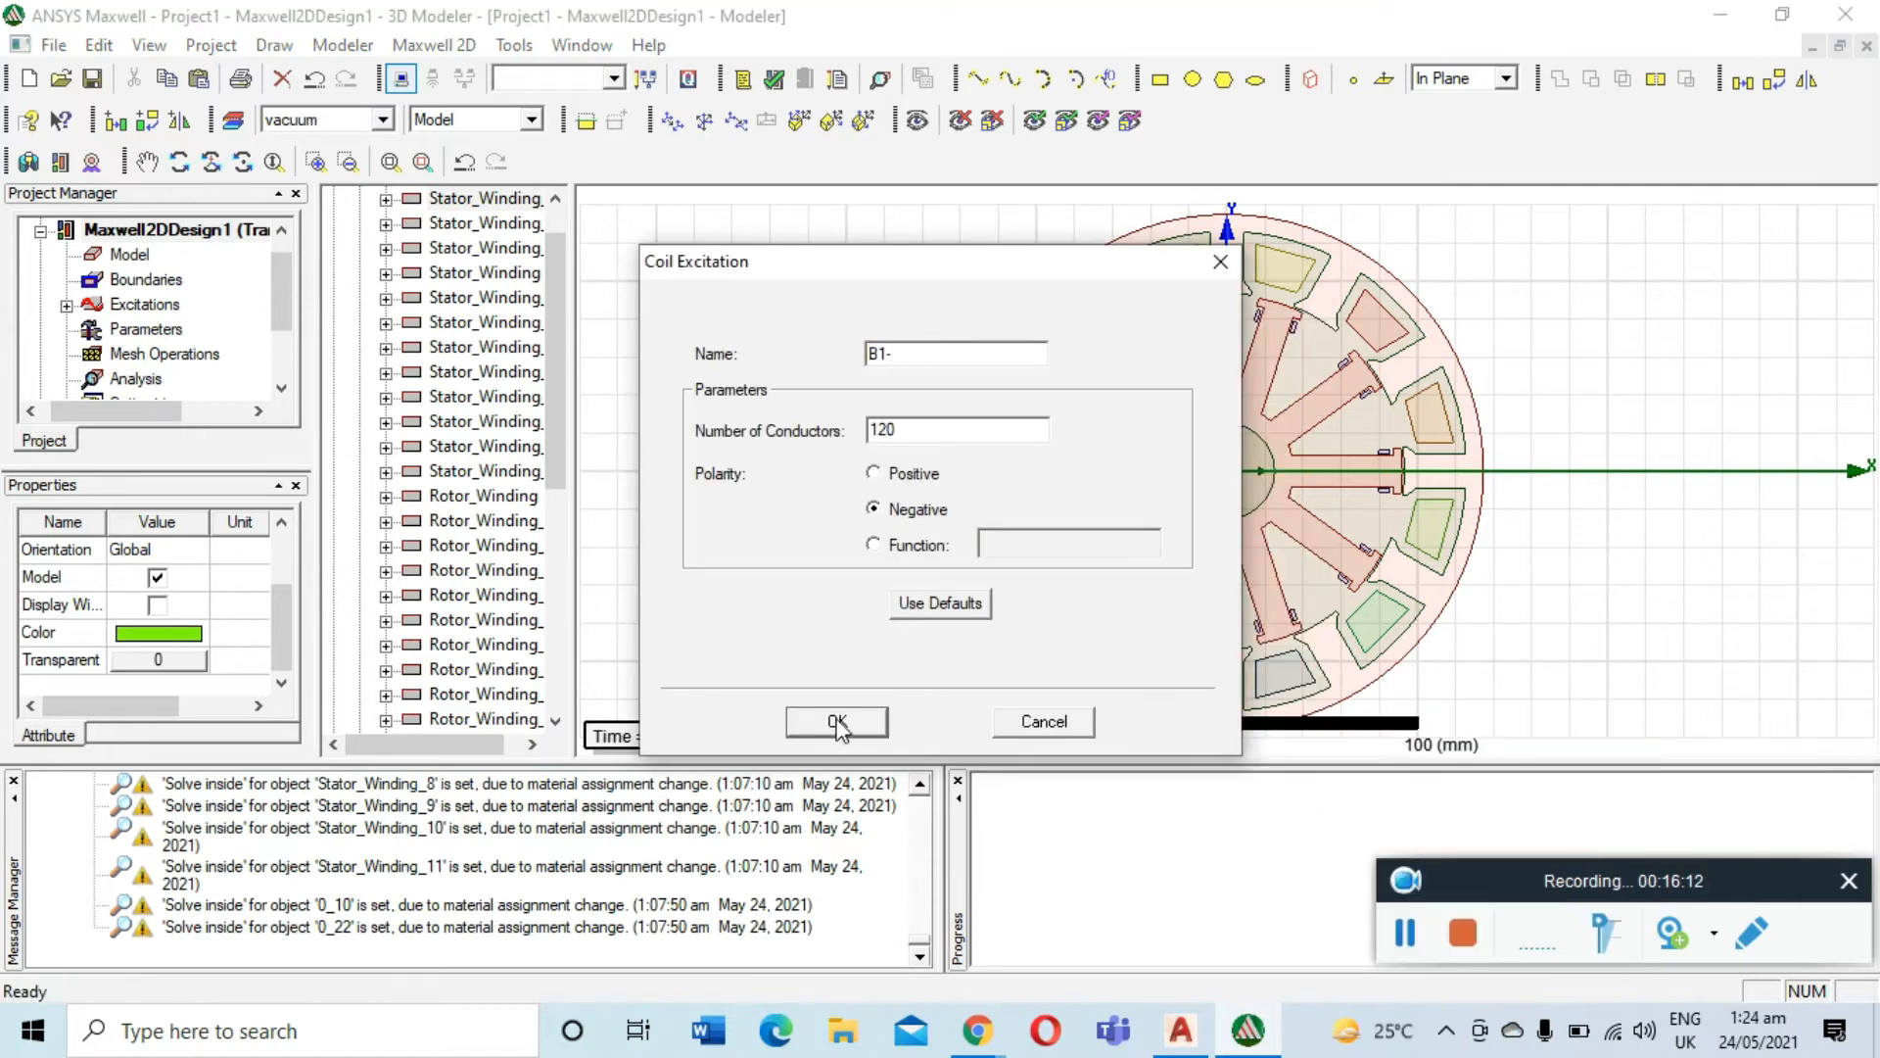
pyautogui.click(837, 721)
# Set the color of the first stator winding counterclockwise from the positive Y axis to cyan
pyautogui.click(158, 634)
pyautogui.click(802, 388)
pyautogui.click(685, 697)
# Assign the cyan winding beside the positive Y axis a coil excitation named C1- with 120 conductors and negative polarity
pyautogui.rightClick(1206, 157)
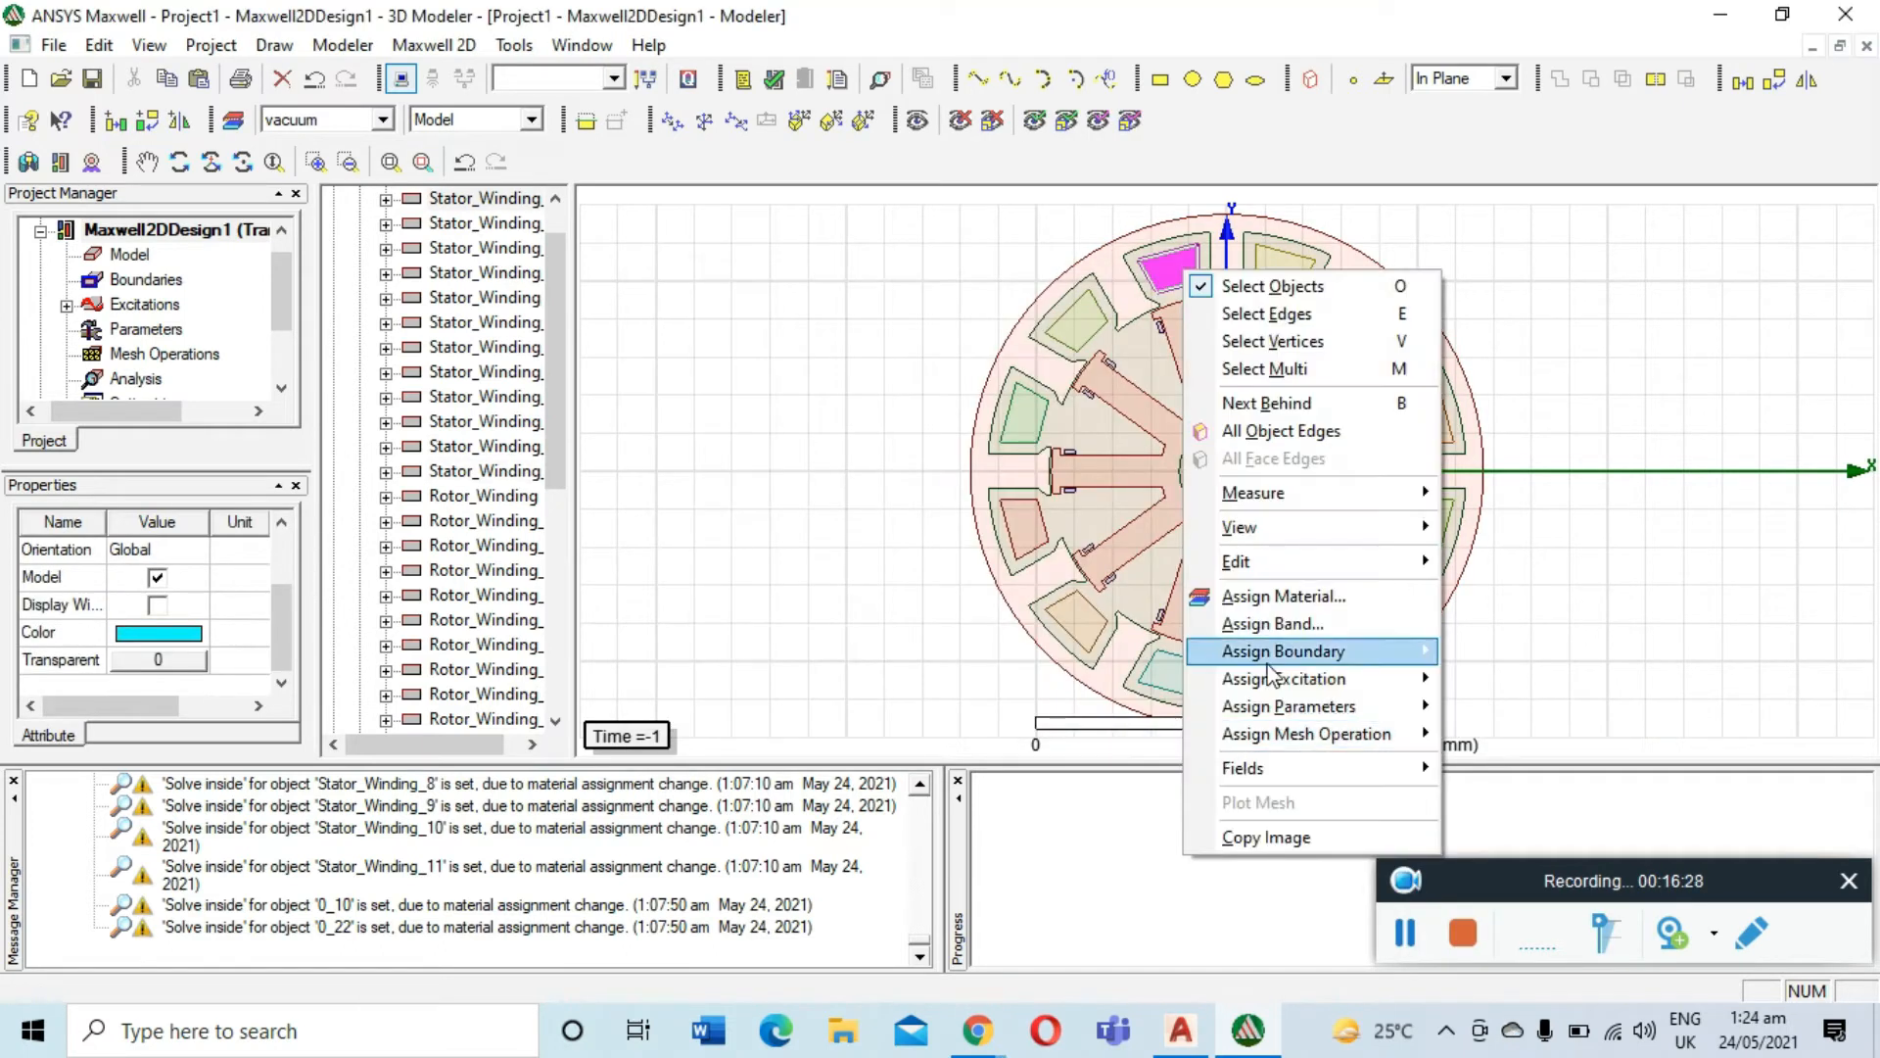
pyautogui.click(1528, 686)
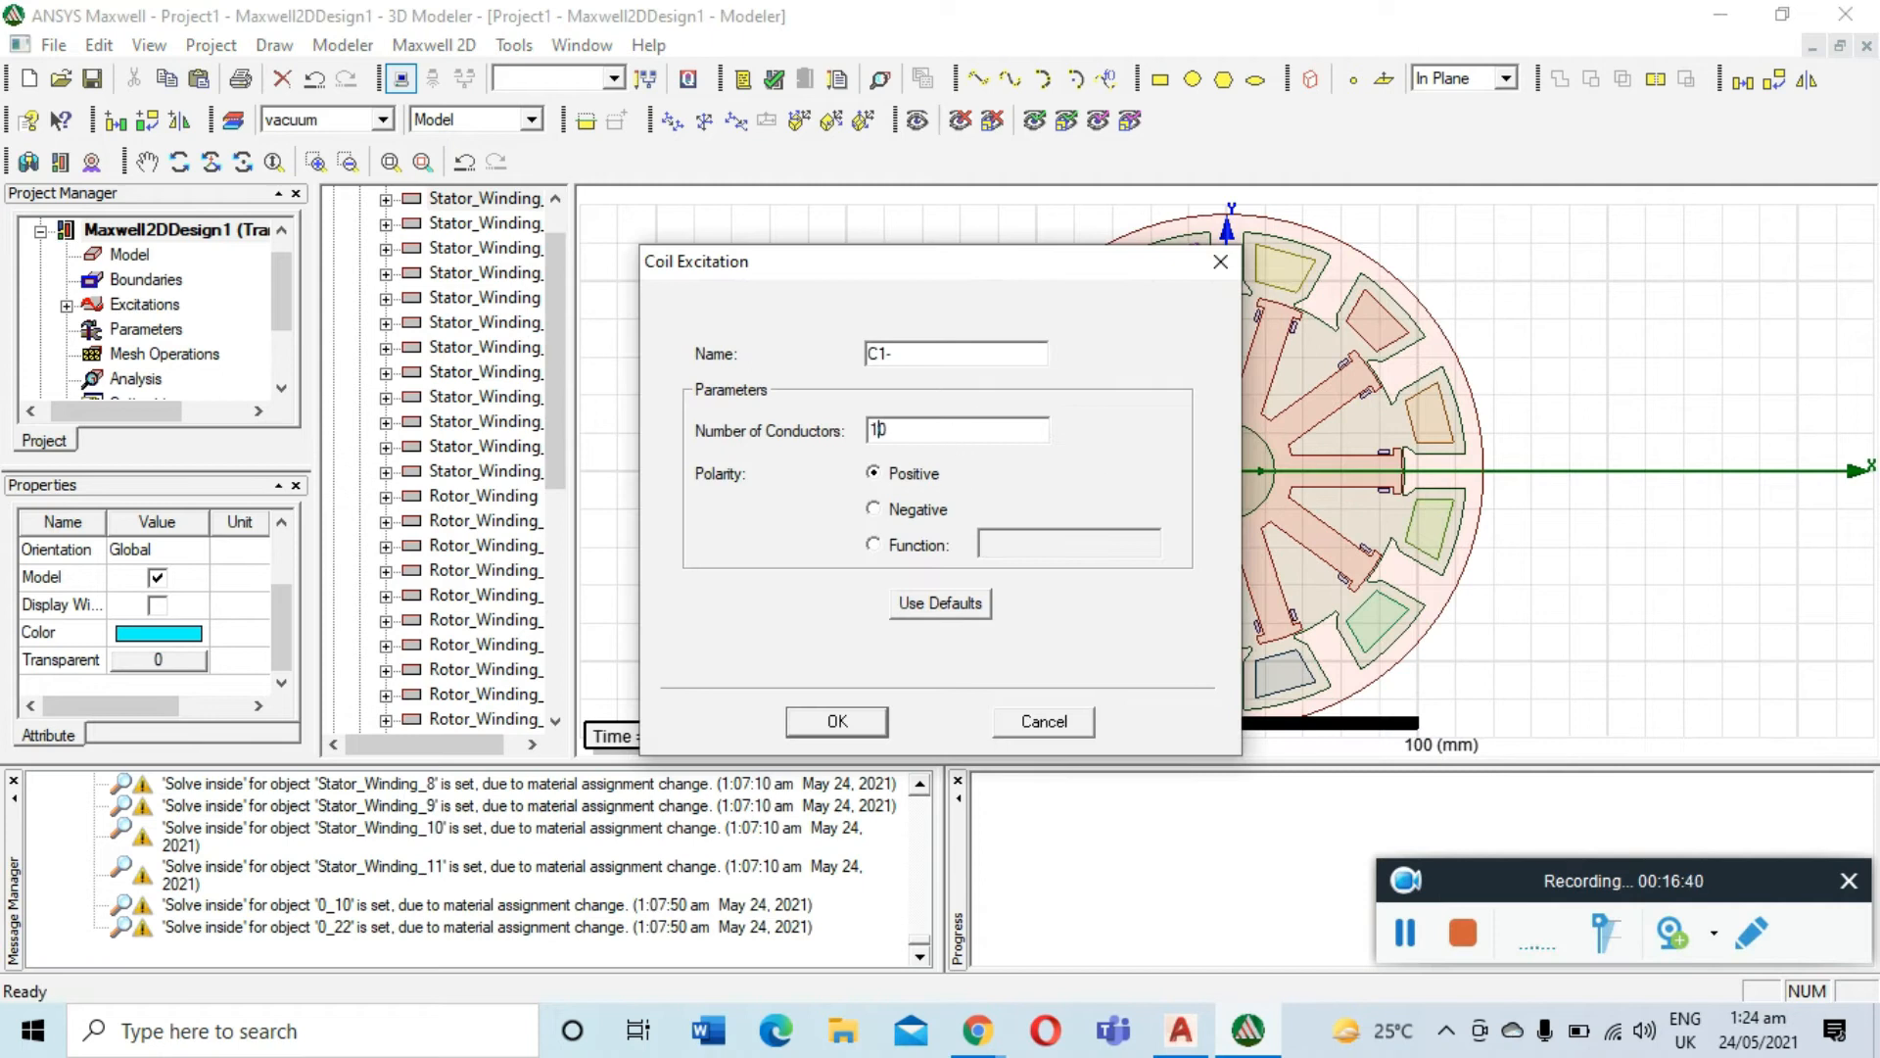
pyautogui.write('2')
pyautogui.click(874, 508)
pyautogui.click(842, 723)
# Set the color of the first stator winding clockwise from the positive Y axis to dark blue
pyautogui.click(1286, 267)
pyautogui.click(157, 635)
pyautogui.click(802, 421)
pyautogui.click(685, 698)
# Assign the dark blue winding beside the positive Y axis a coil excitation named C1+ with 120 conductors and positive polarity
pyautogui.rightClick(1299, 270)
pyautogui.write('C1+')
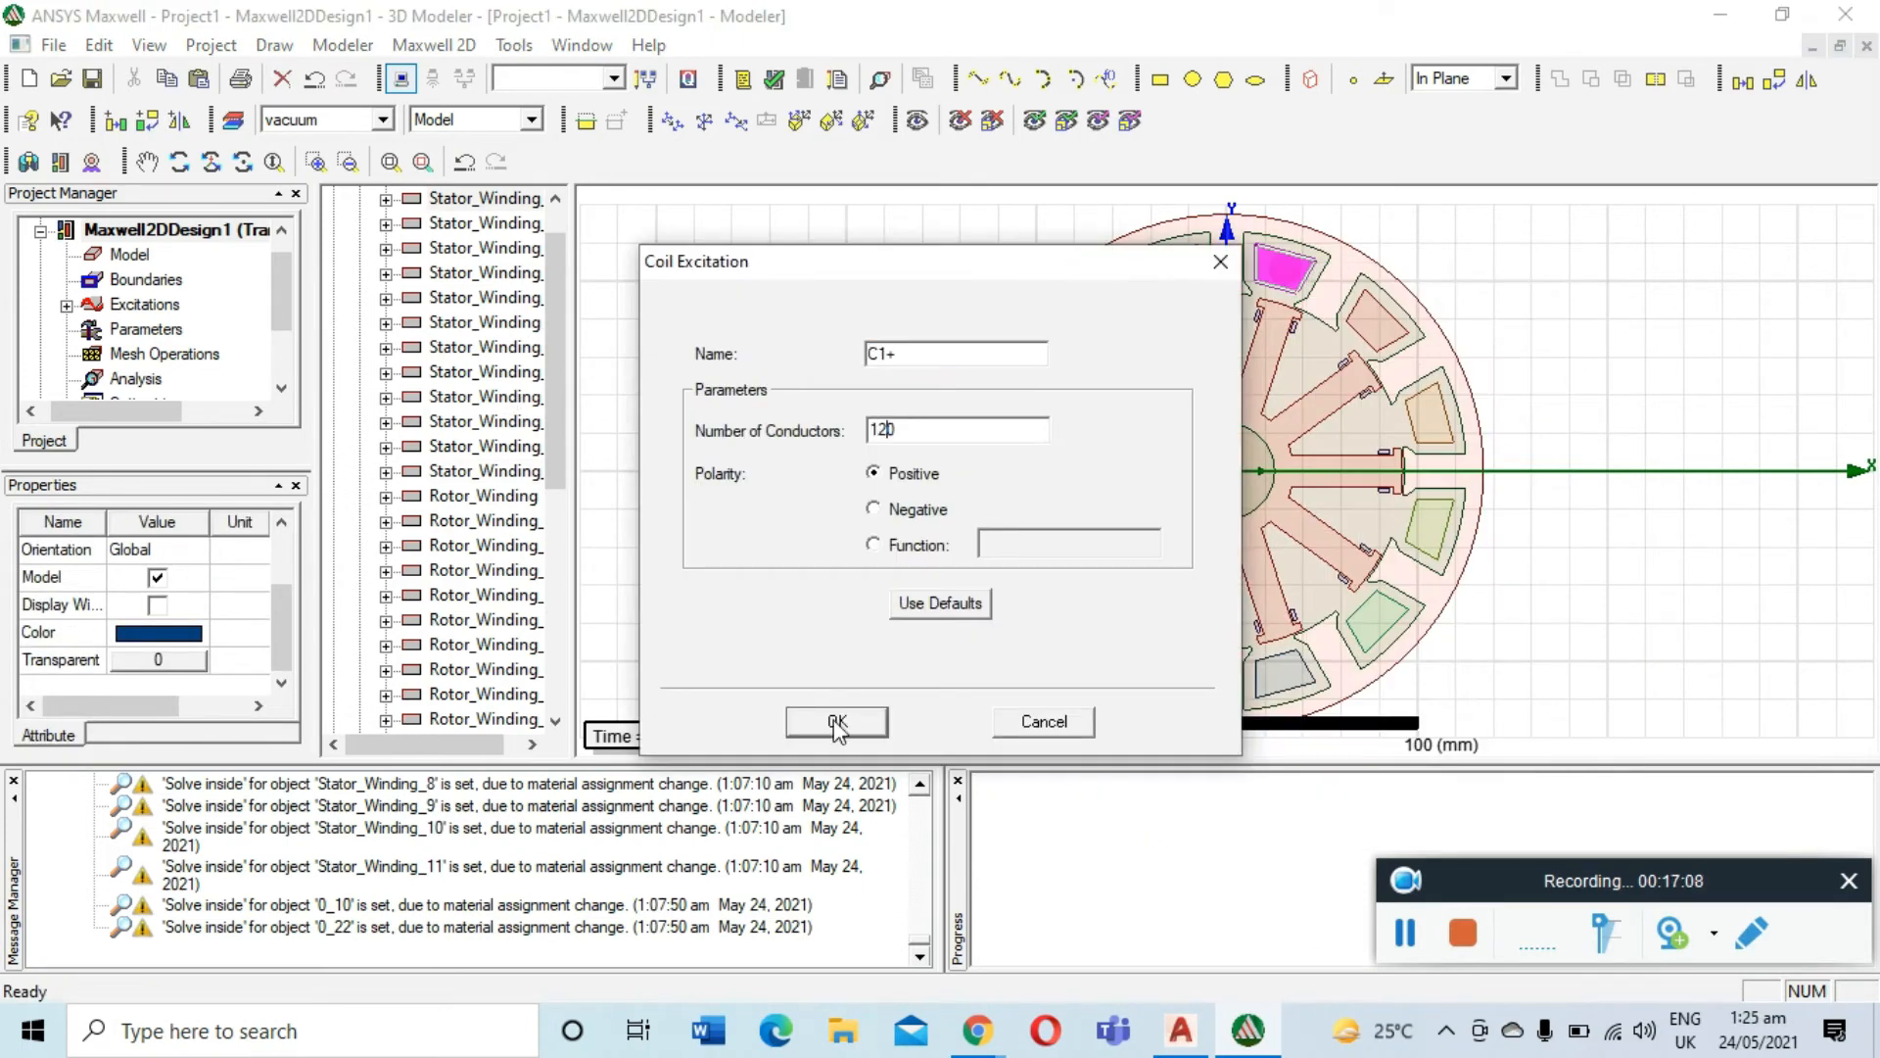
pyautogui.click(838, 722)
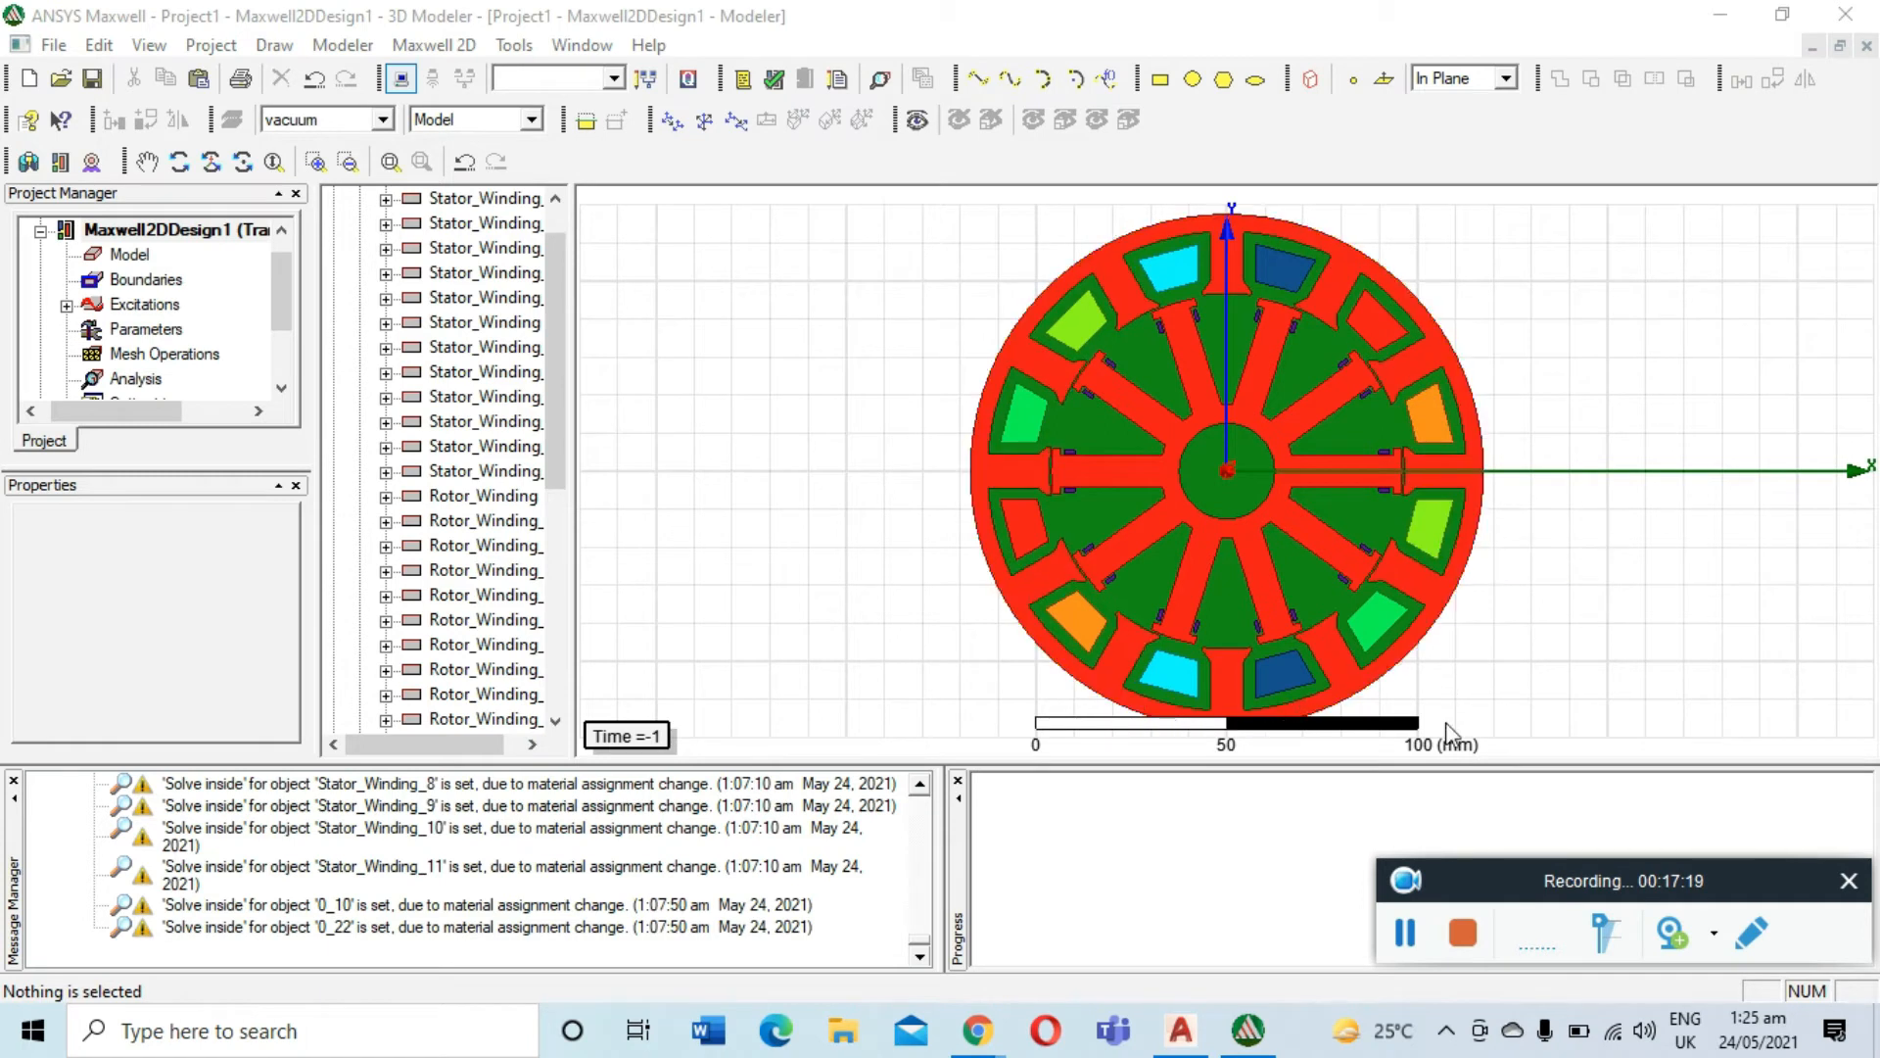
pyautogui.click(1412, 926)
pyautogui.click(1405, 933)
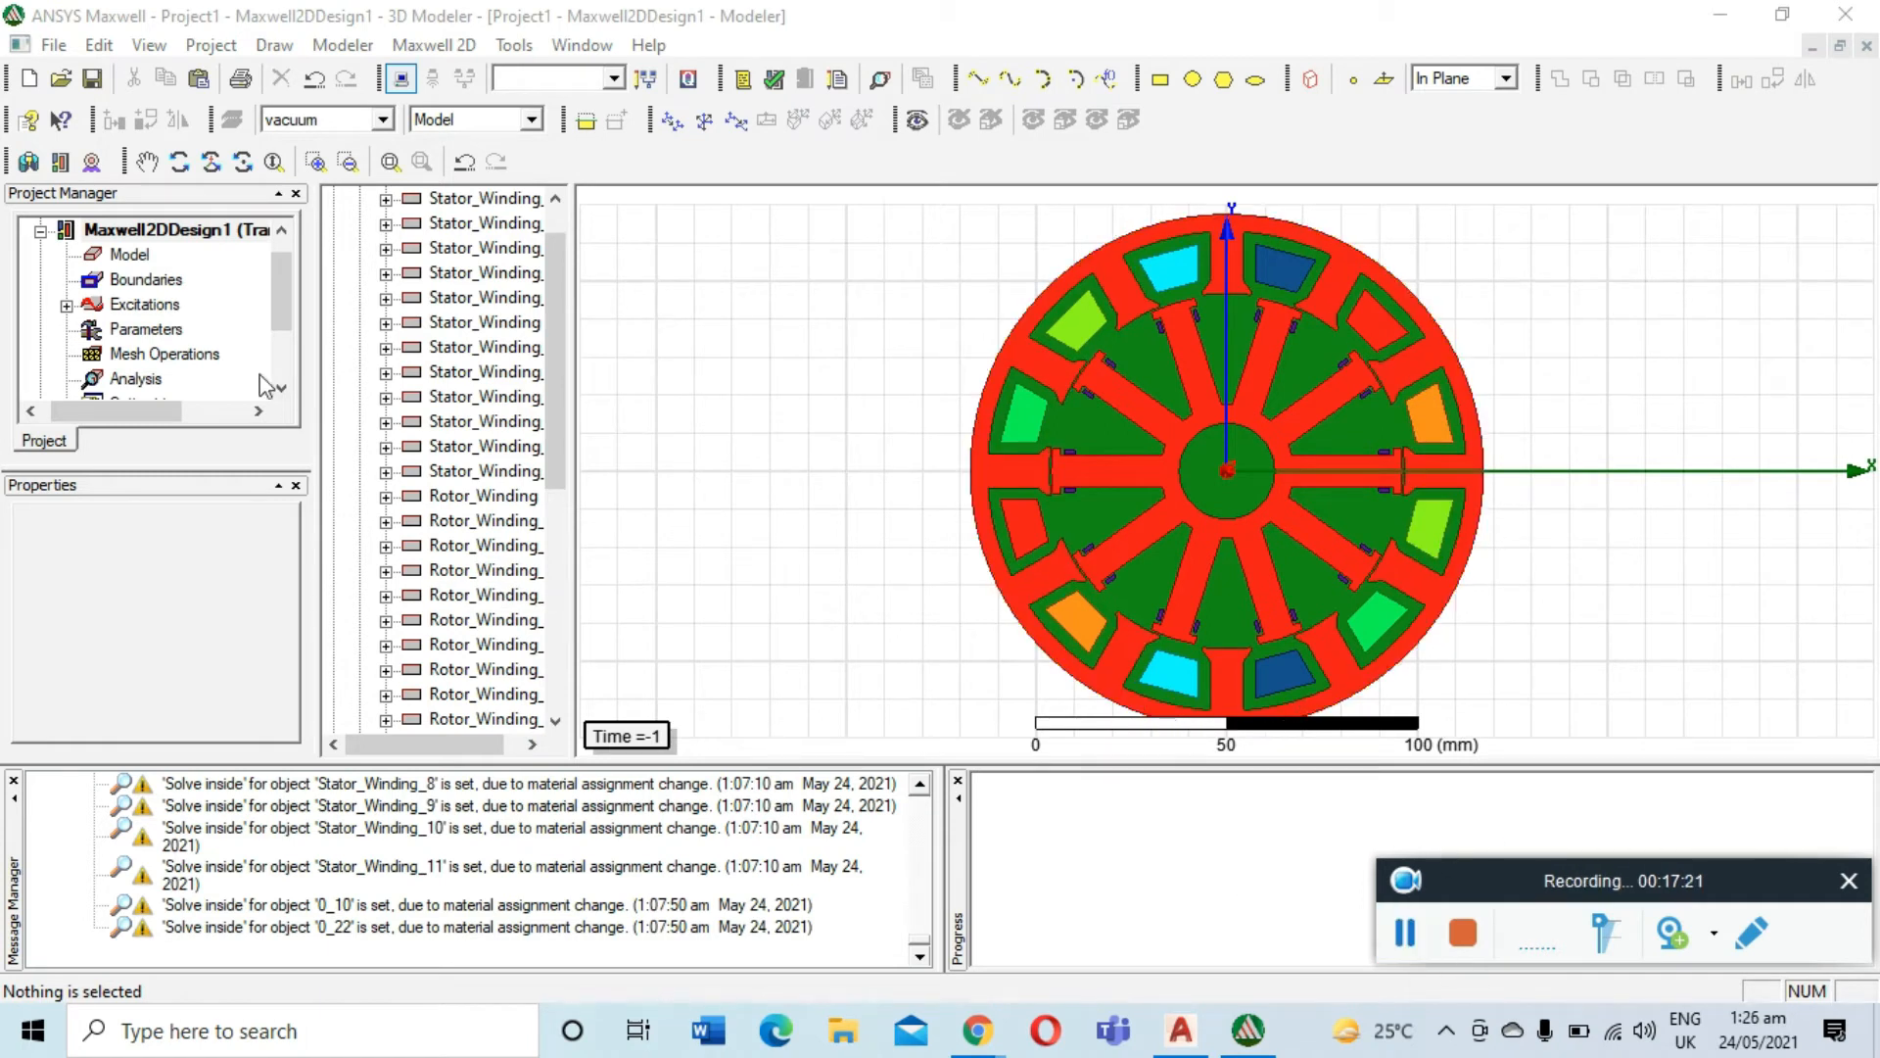
# Expand the design's excitations and check the list of assigned coils
pyautogui.click(66, 305)
pyautogui.scroll(-6, 147, 306)
pyautogui.scroll(2, 149, 306)
pyautogui.scroll(4, 149, 305)
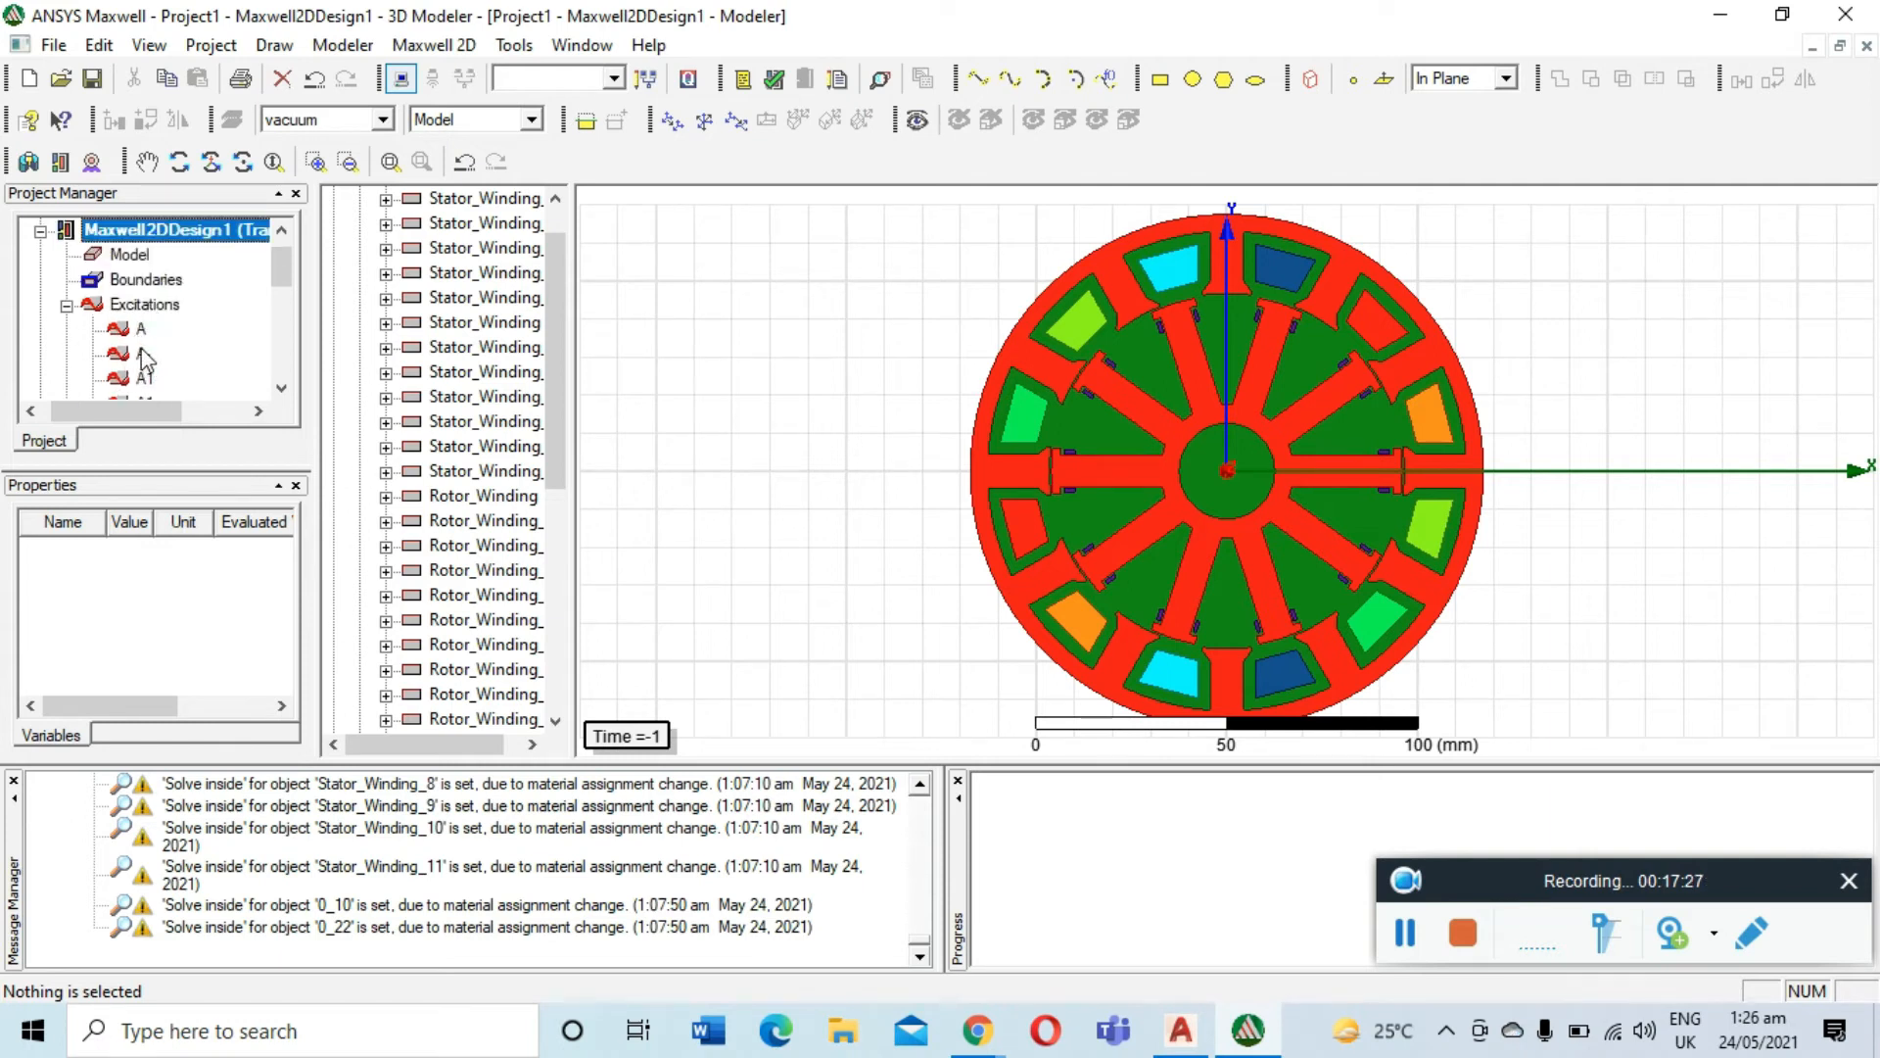
pyautogui.scroll(-6, 152, 338)
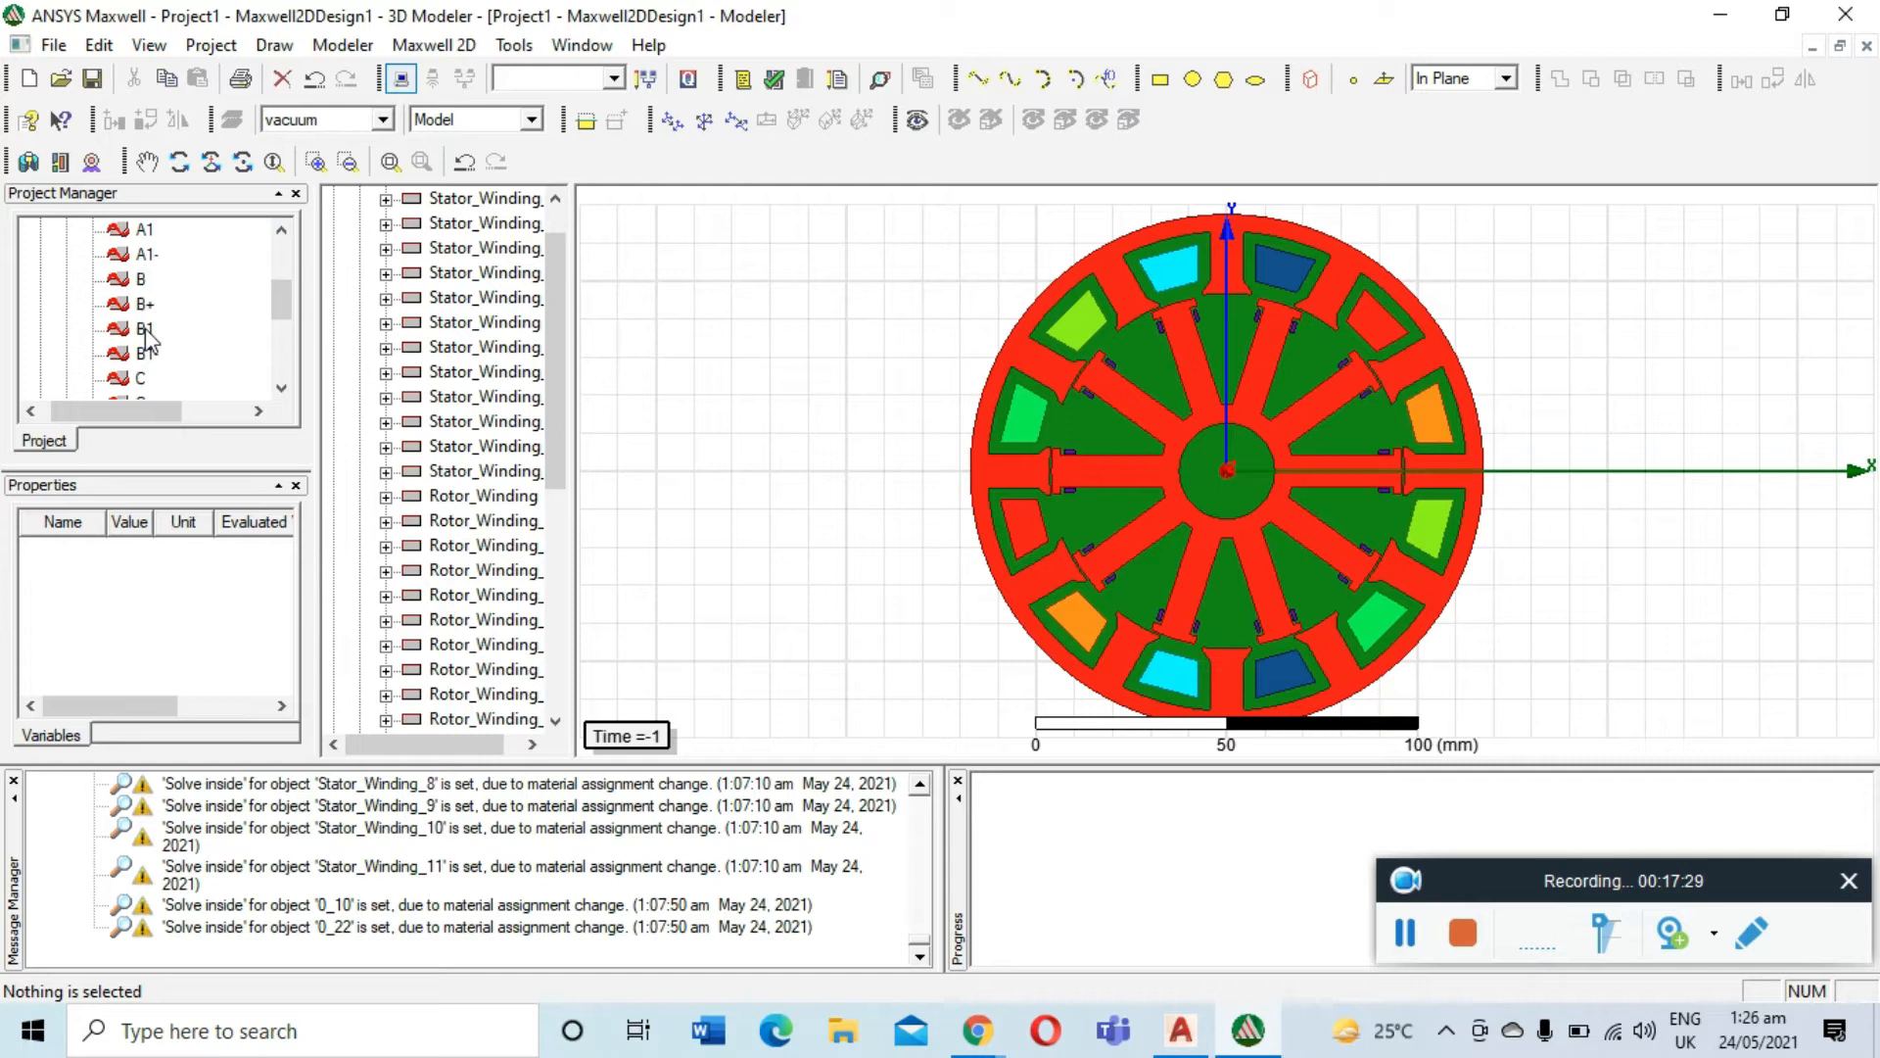
pyautogui.scroll(6, 147, 336)
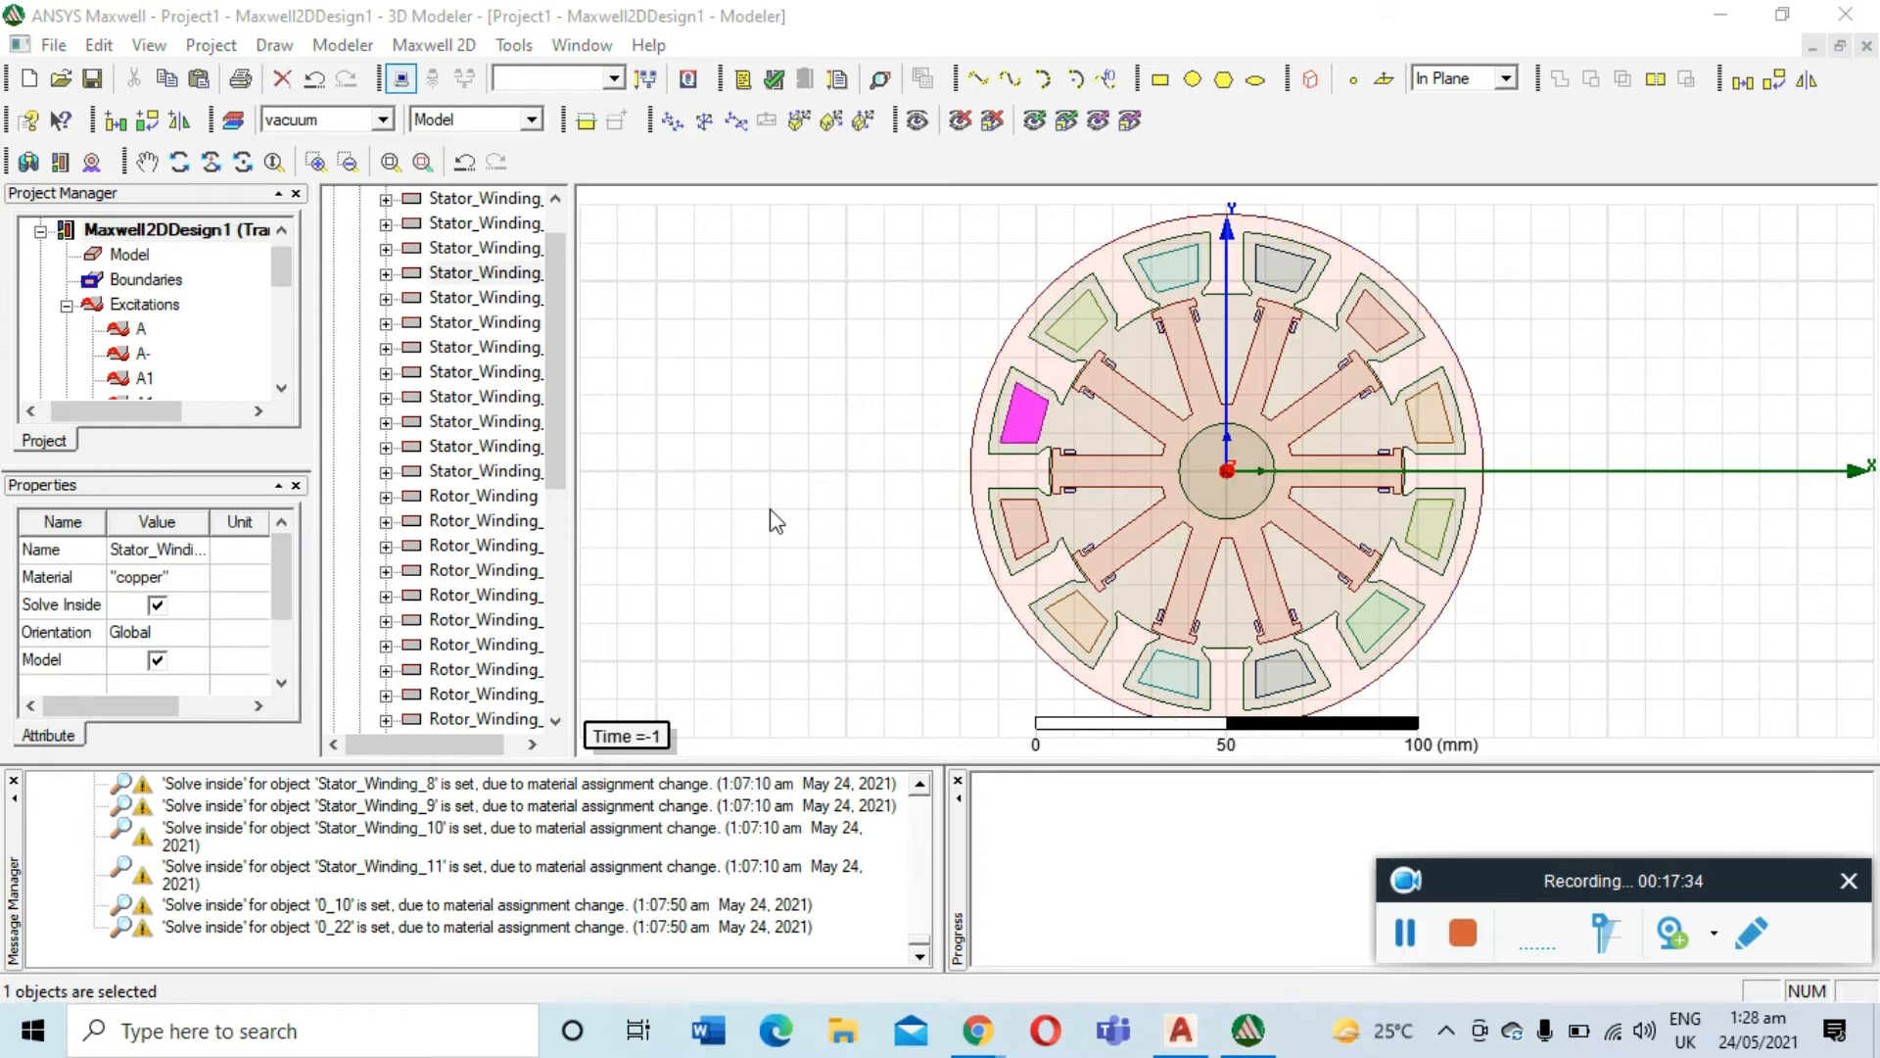
pyautogui.click(838, 529)
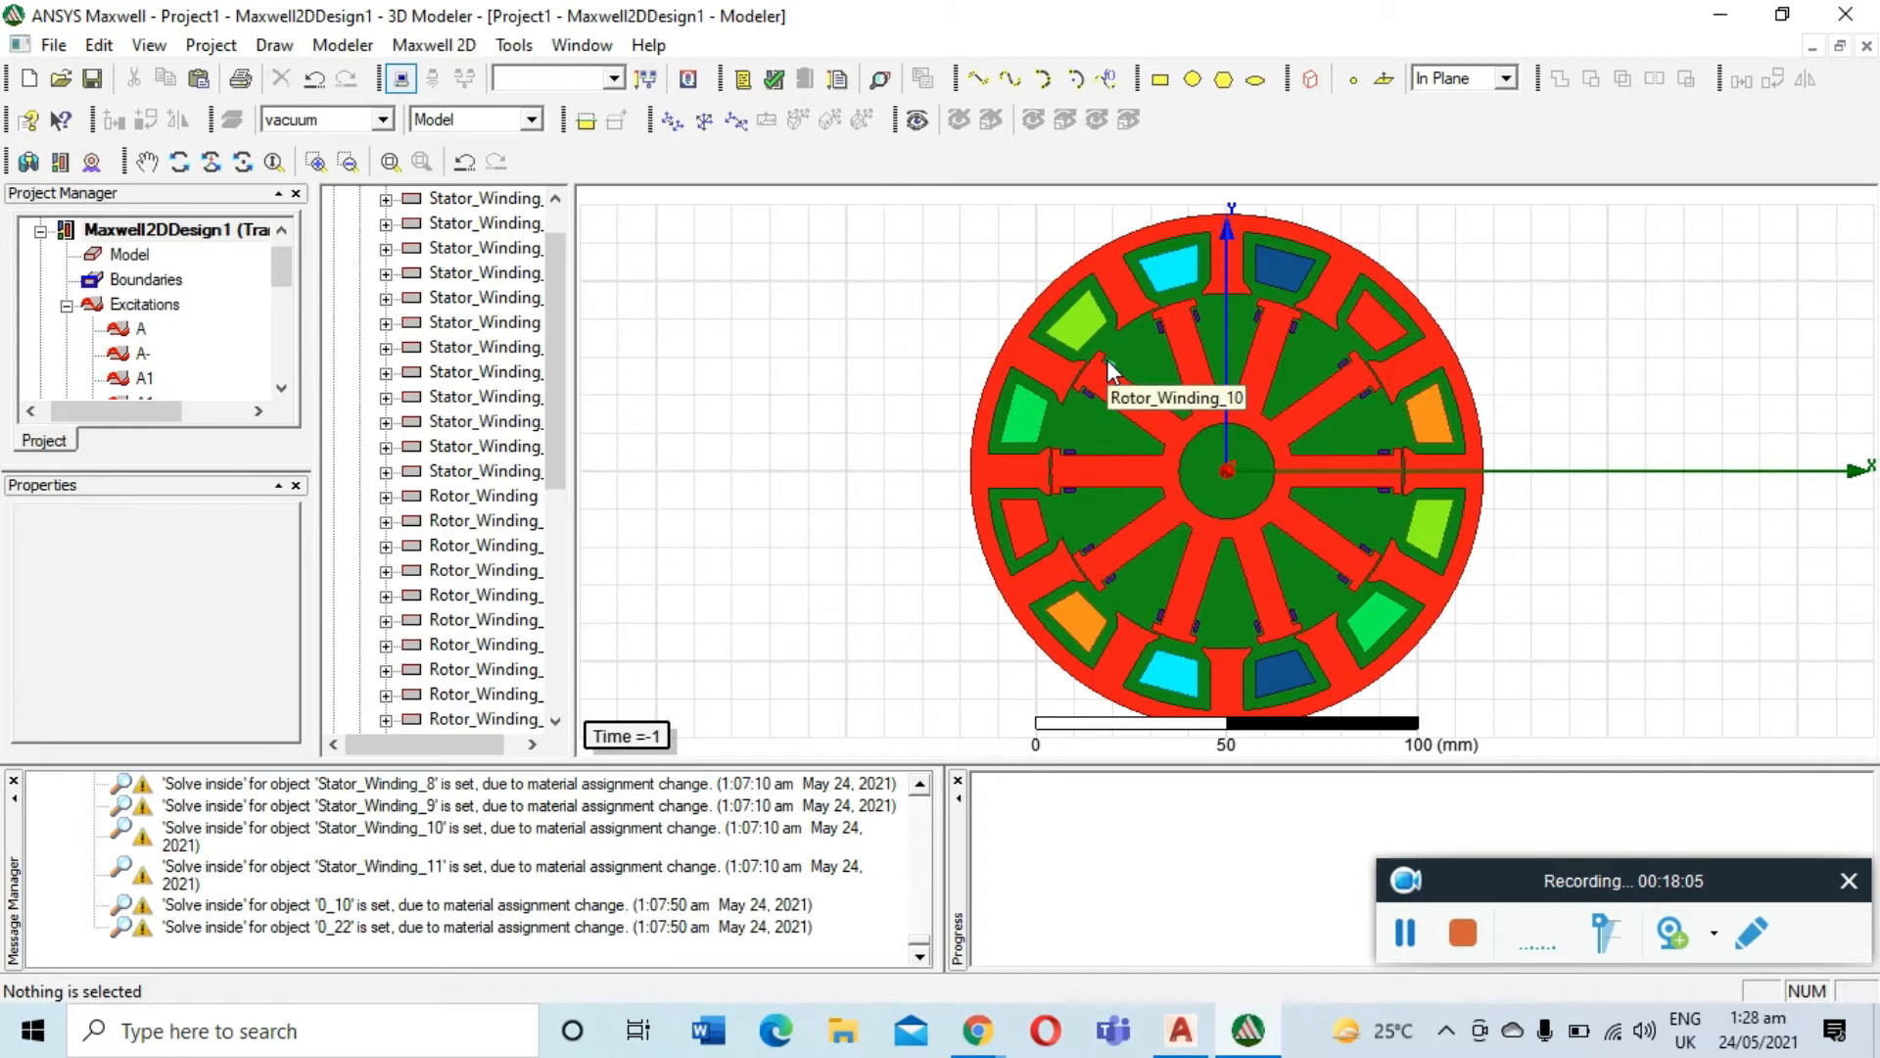
pyautogui.scroll(2, 1109, 370)
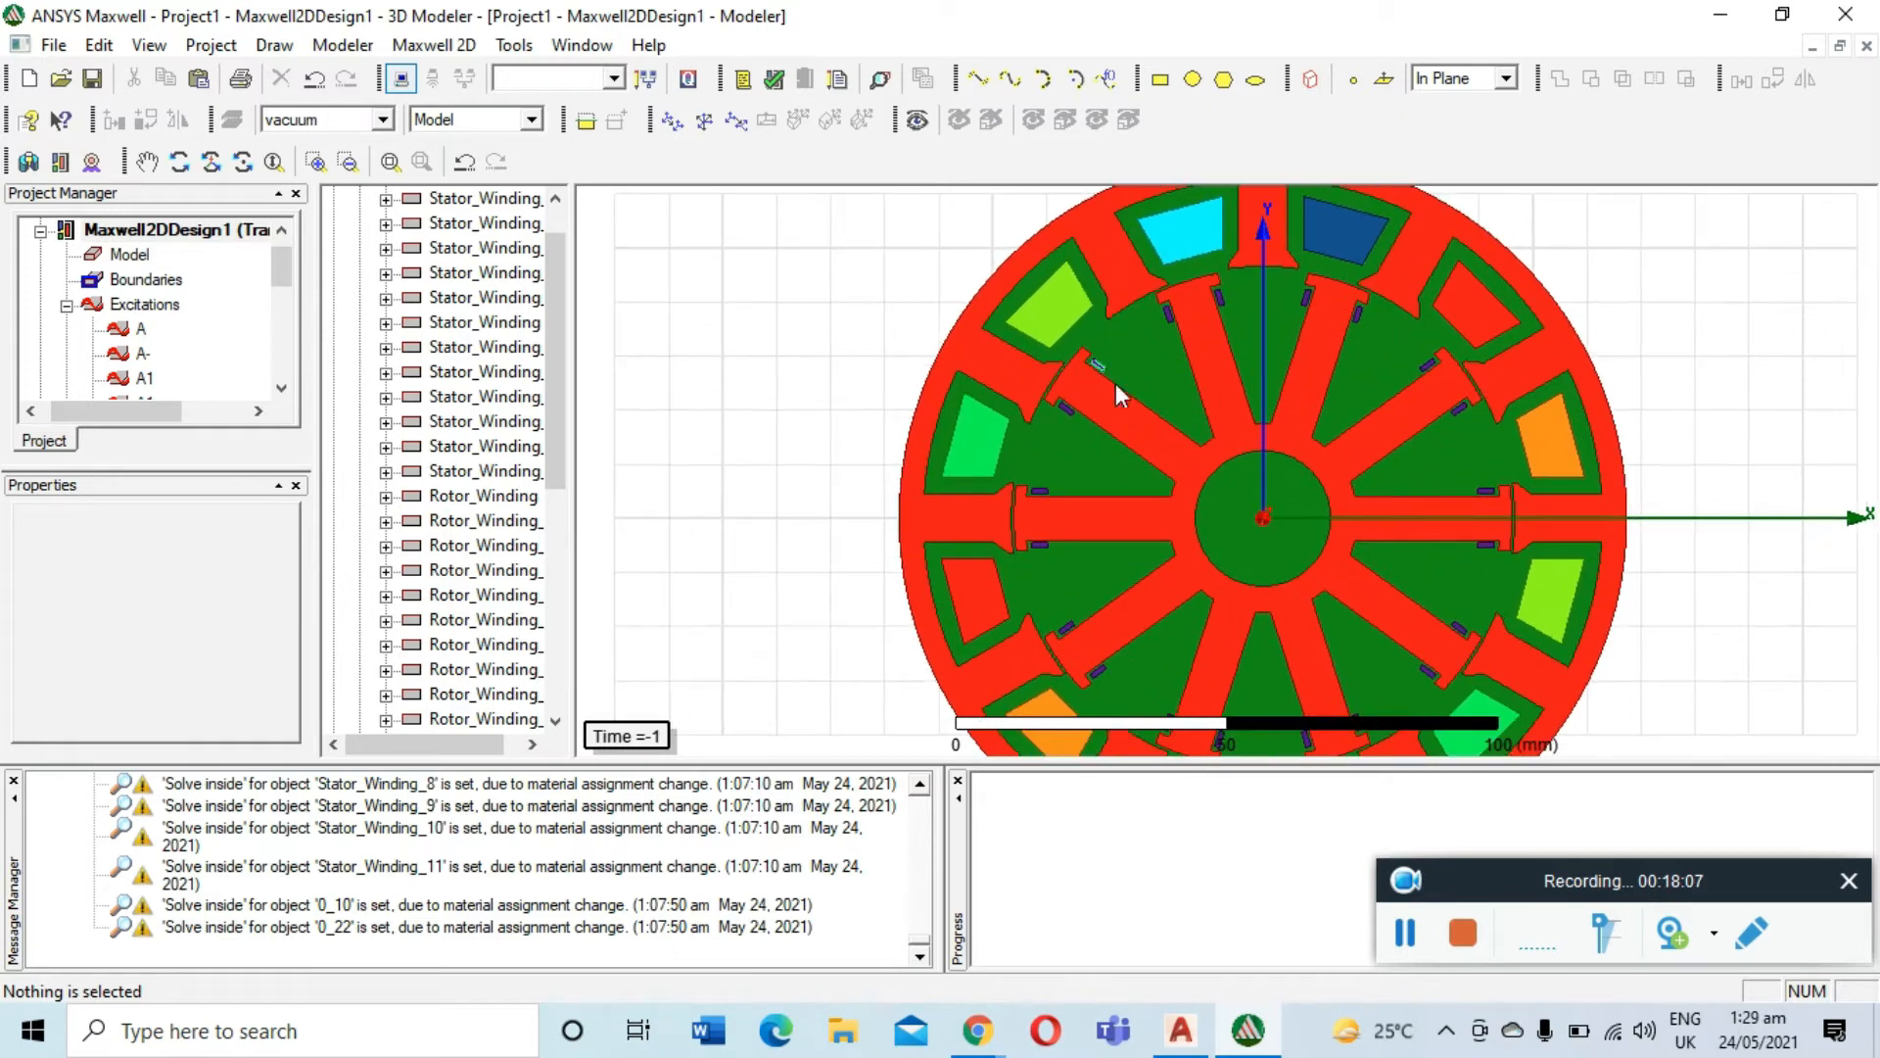
pyautogui.click(1100, 368)
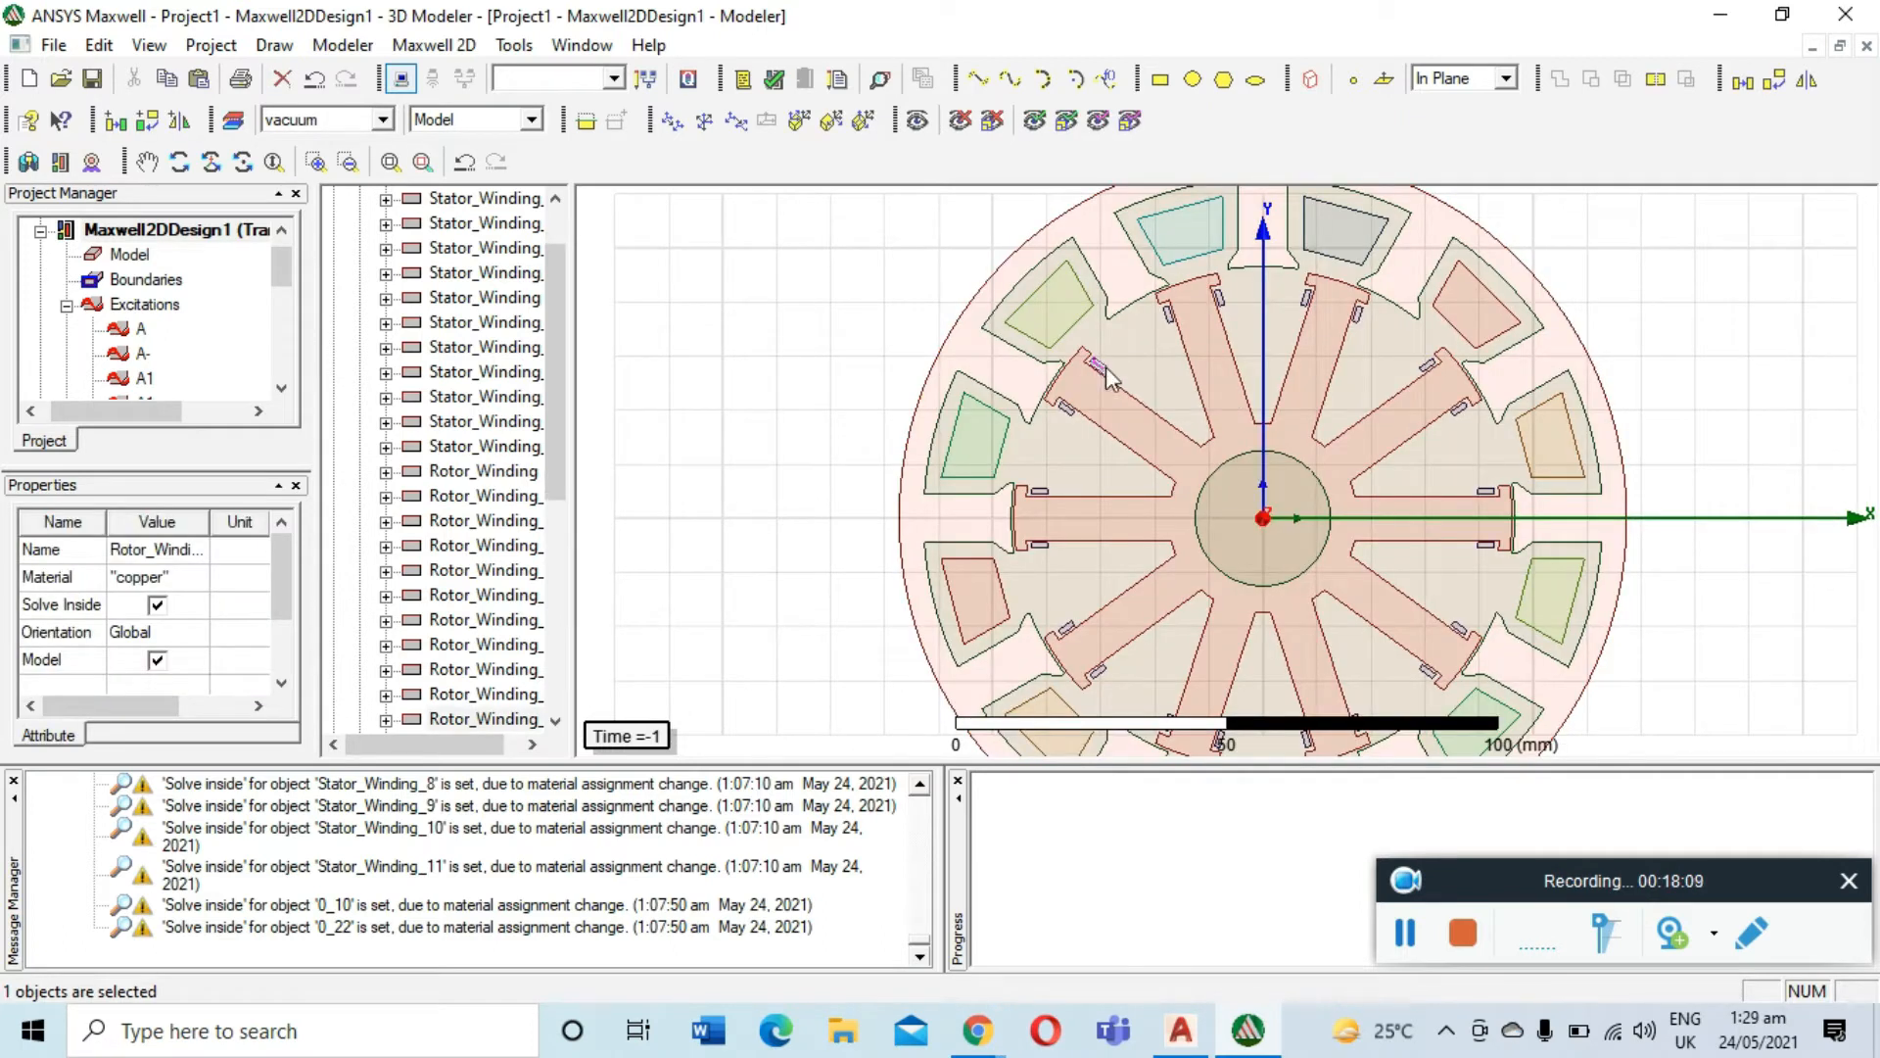
pyautogui.keyDown('ctrl'); pyautogui.click(1167, 314); pyautogui.keyUp('ctrl')
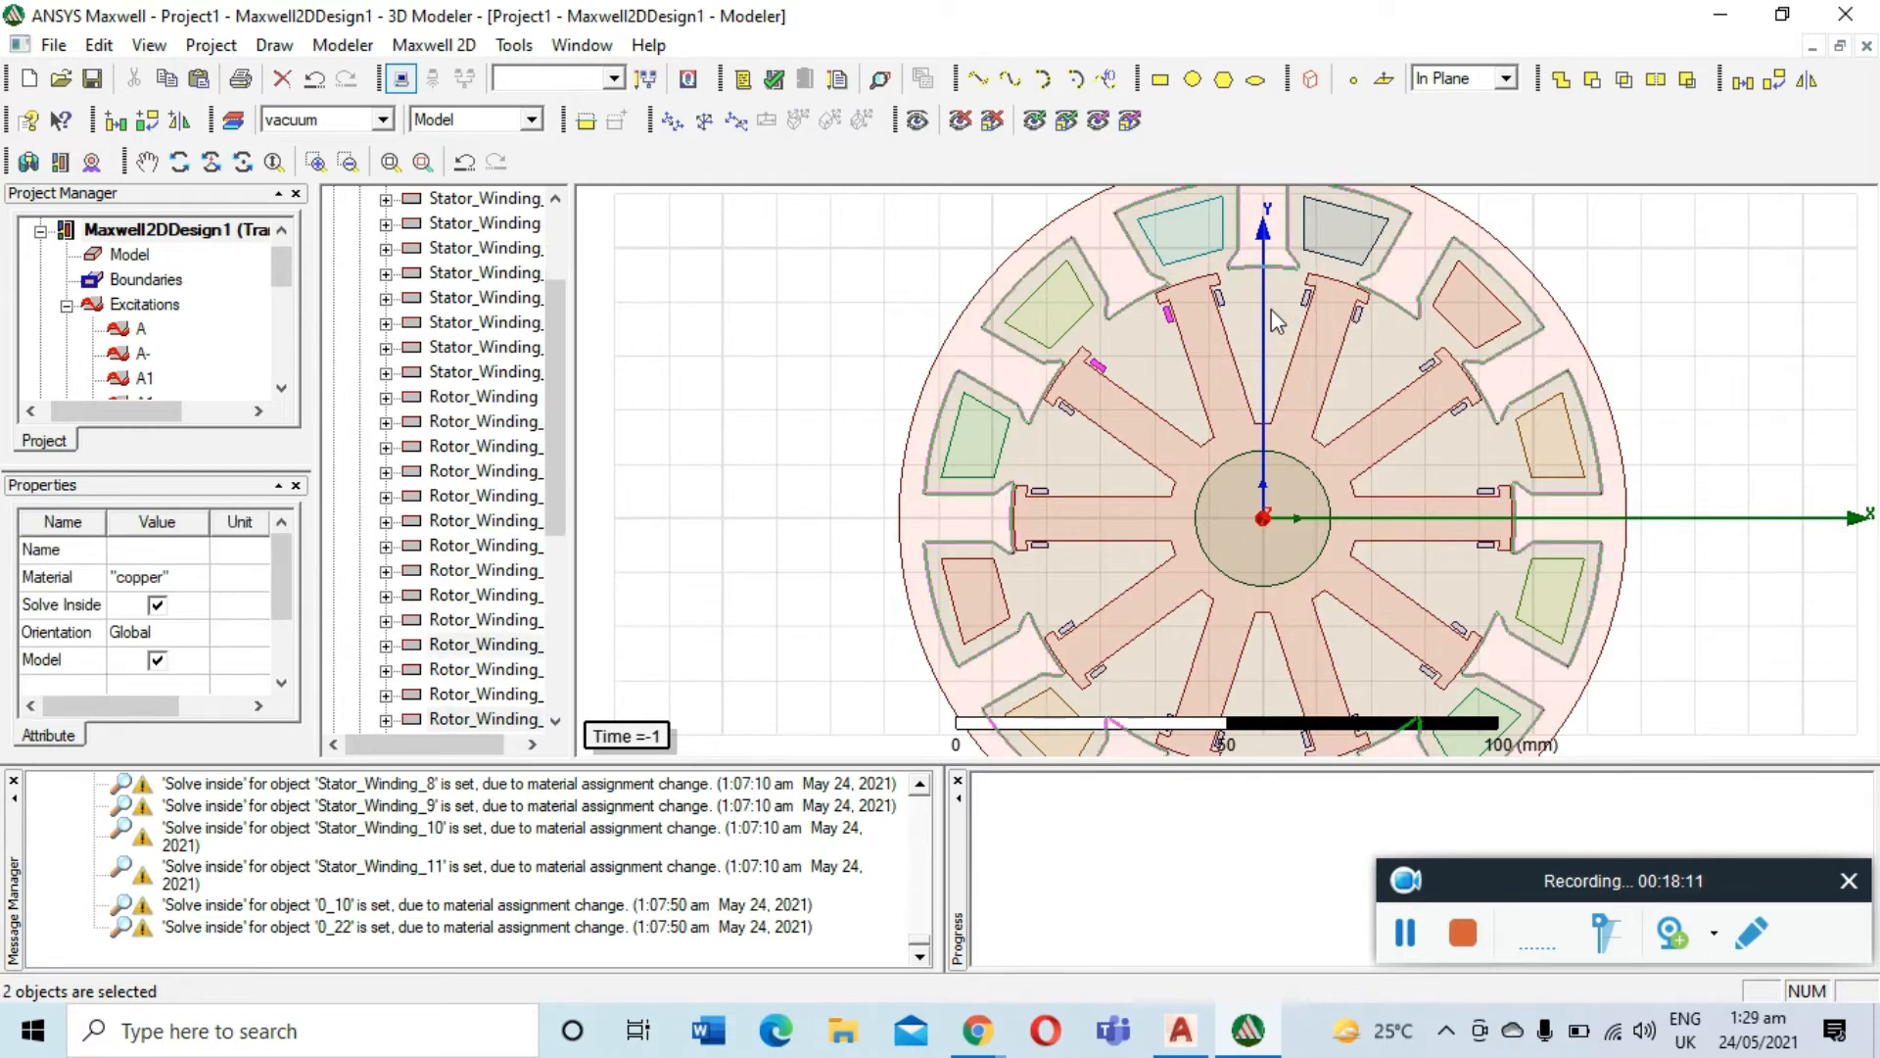
pyautogui.keyDown('ctrl'); pyautogui.click(1357, 315); pyautogui.keyUp('ctrl')
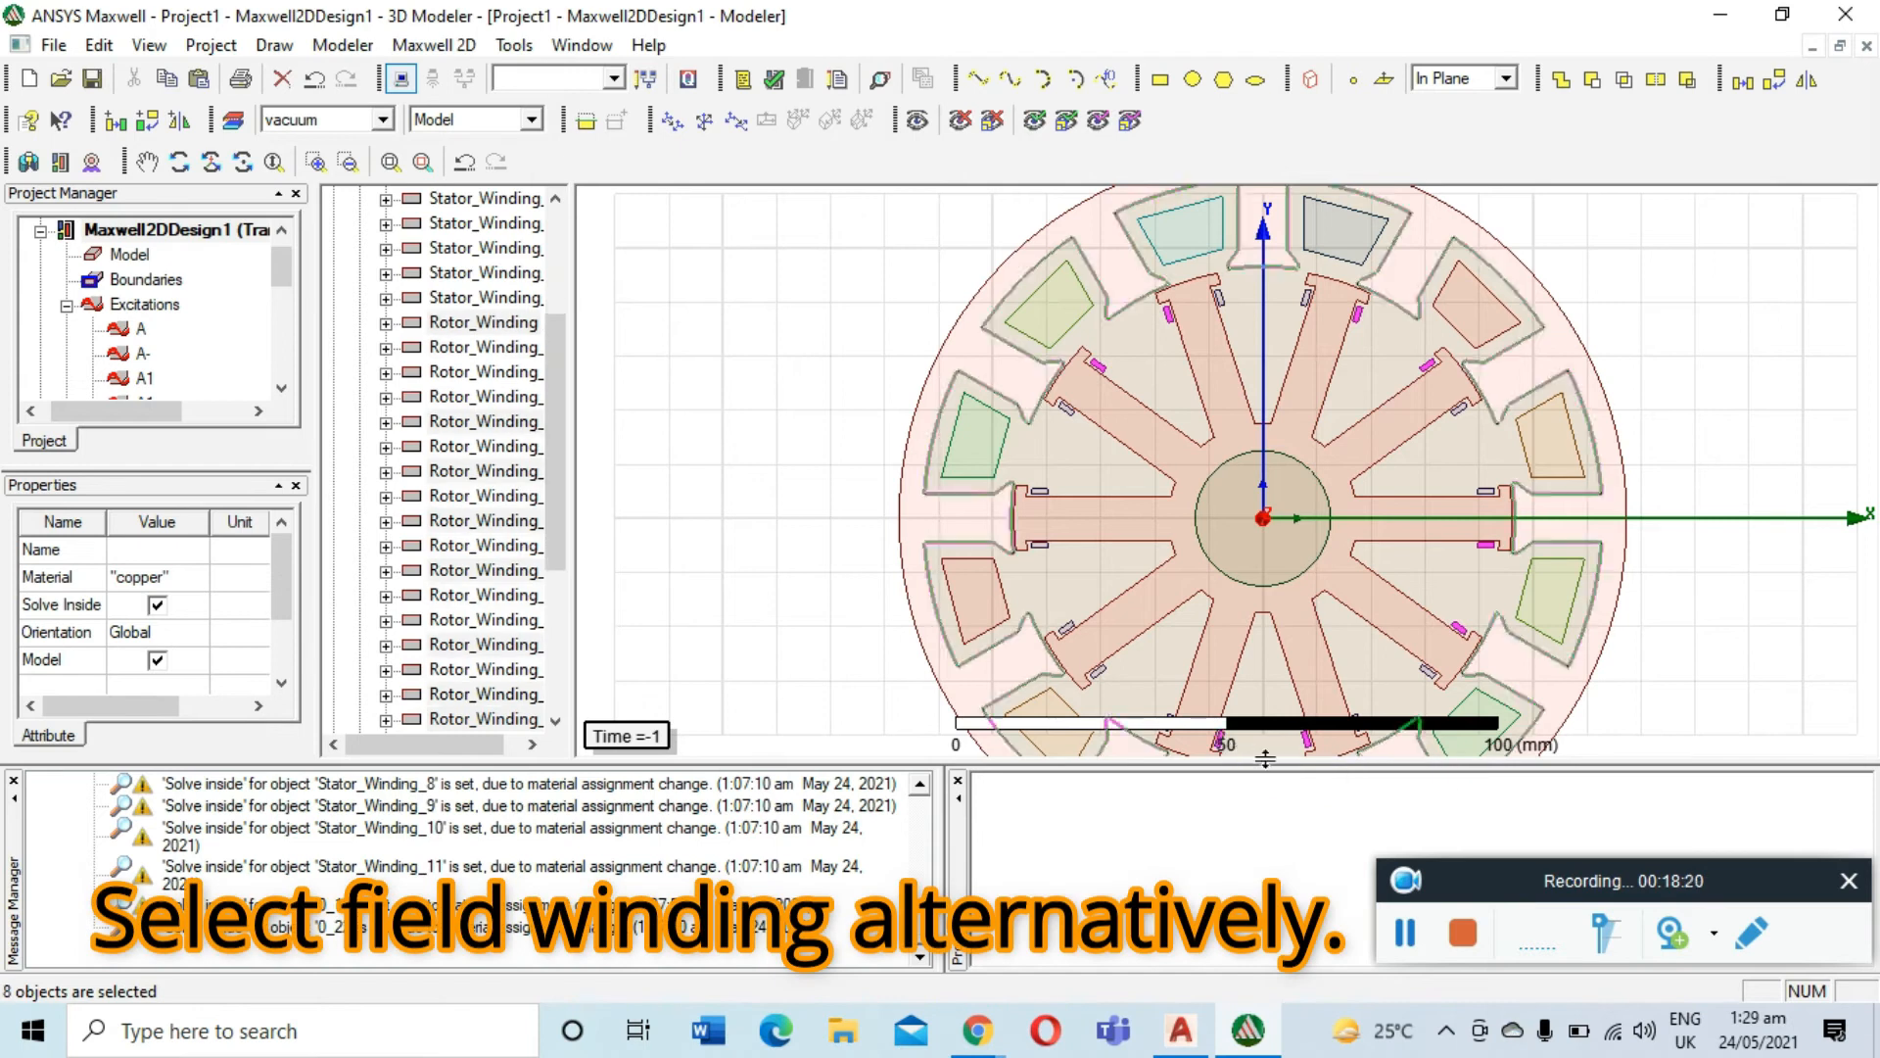
pyautogui.click(780, 553)
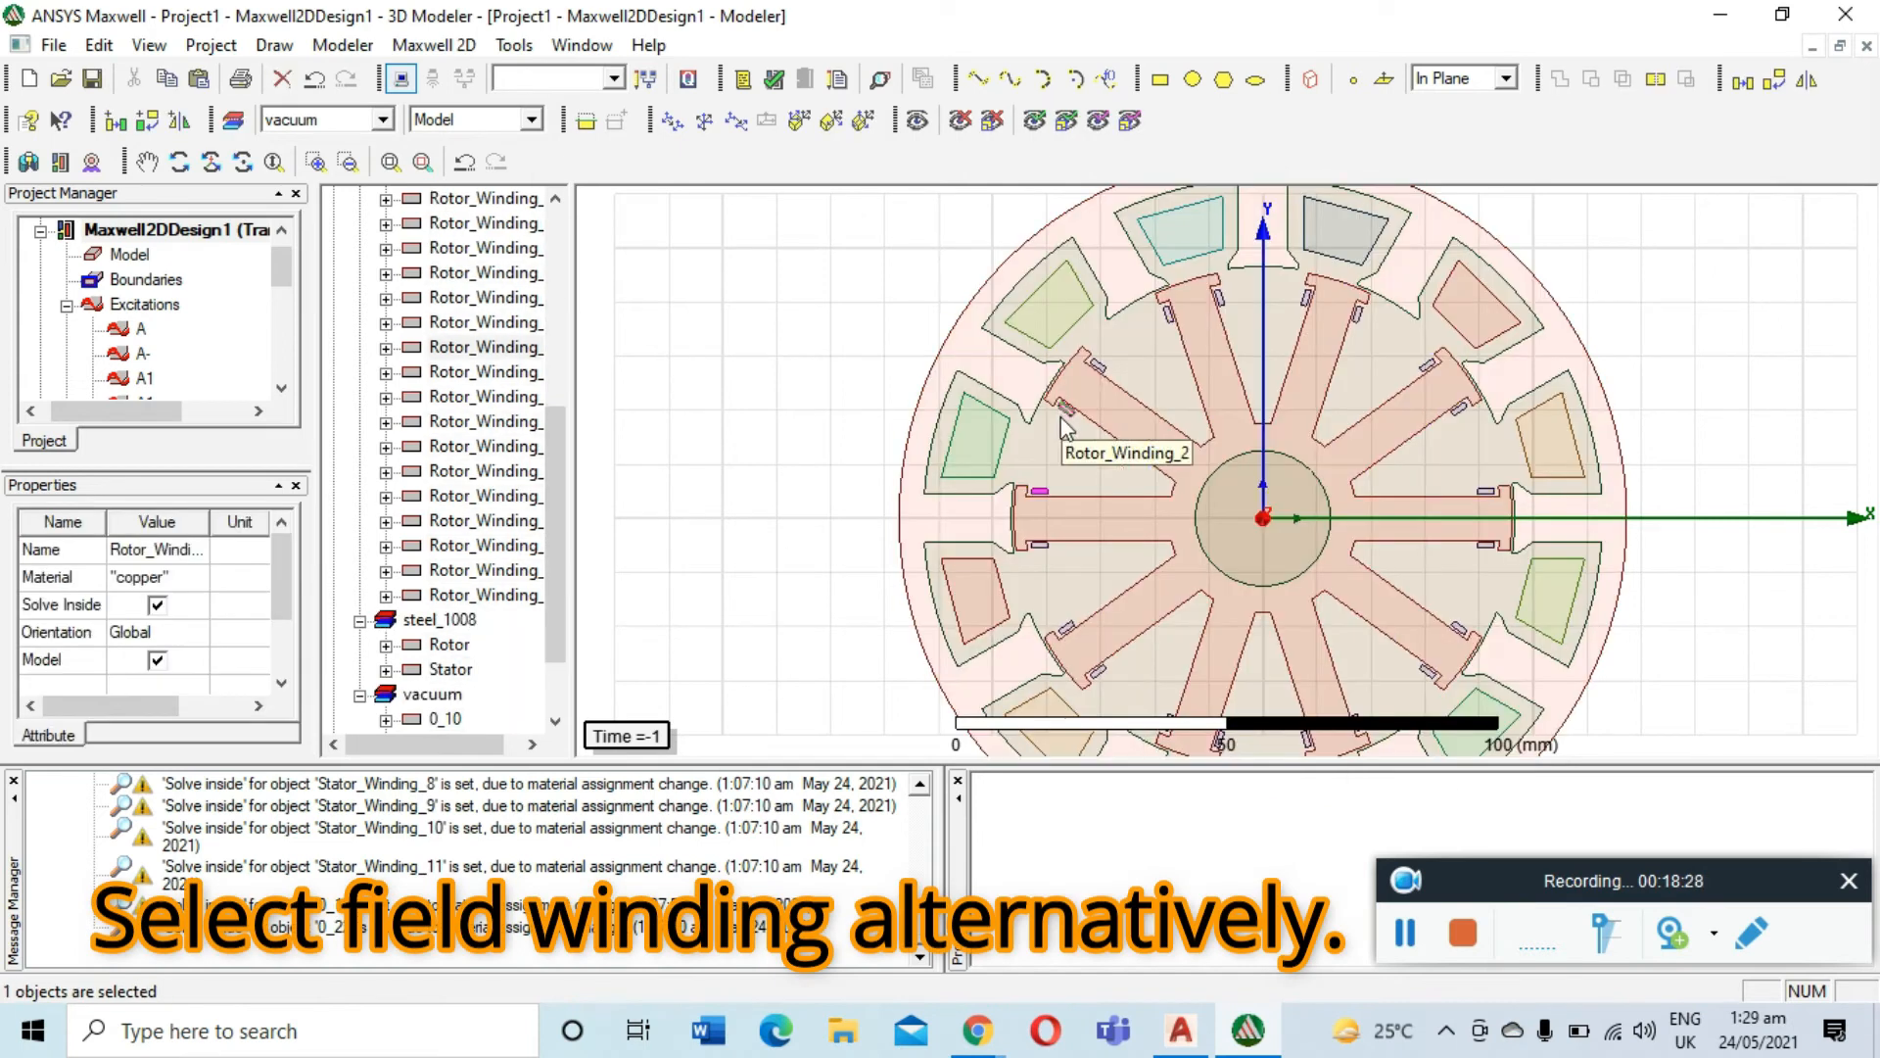
# Set the color of the alternate rotor windings, one coil side on each pole, to light gray (192, 192, 192)
pyautogui.keyDown('ctrl'); pyautogui.click(1219, 297); pyautogui.keyUp('ctrl')
pyautogui.keyDown('ctrl'); pyautogui.click(1485, 491); pyautogui.keyUp('ctrl')
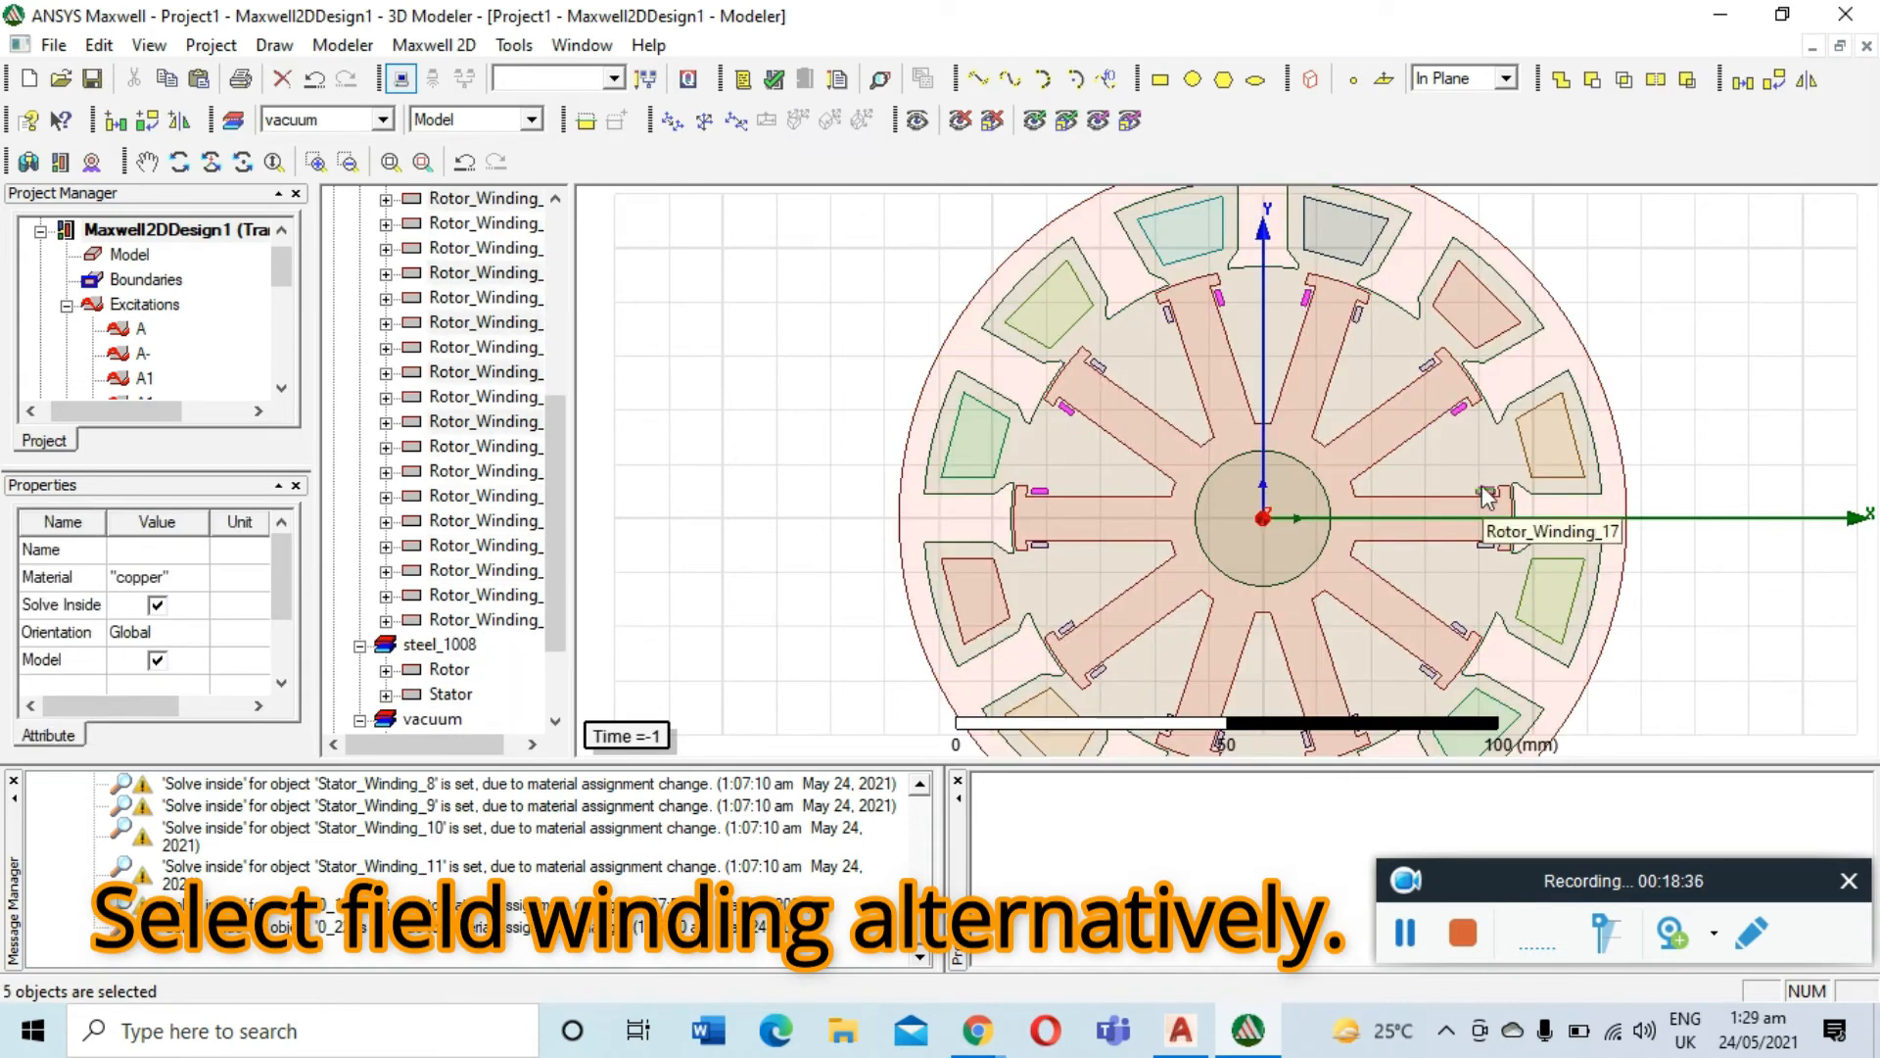
pyautogui.keyDown('ctrl'); pyautogui.click(1038, 491); pyautogui.keyUp('ctrl')
pyautogui.keyDown('ctrl'); pyautogui.click(1307, 298); pyautogui.keyUp('ctrl')
pyautogui.keyDown('ctrl'); pyautogui.click(1427, 672); pyautogui.keyUp('ctrl')
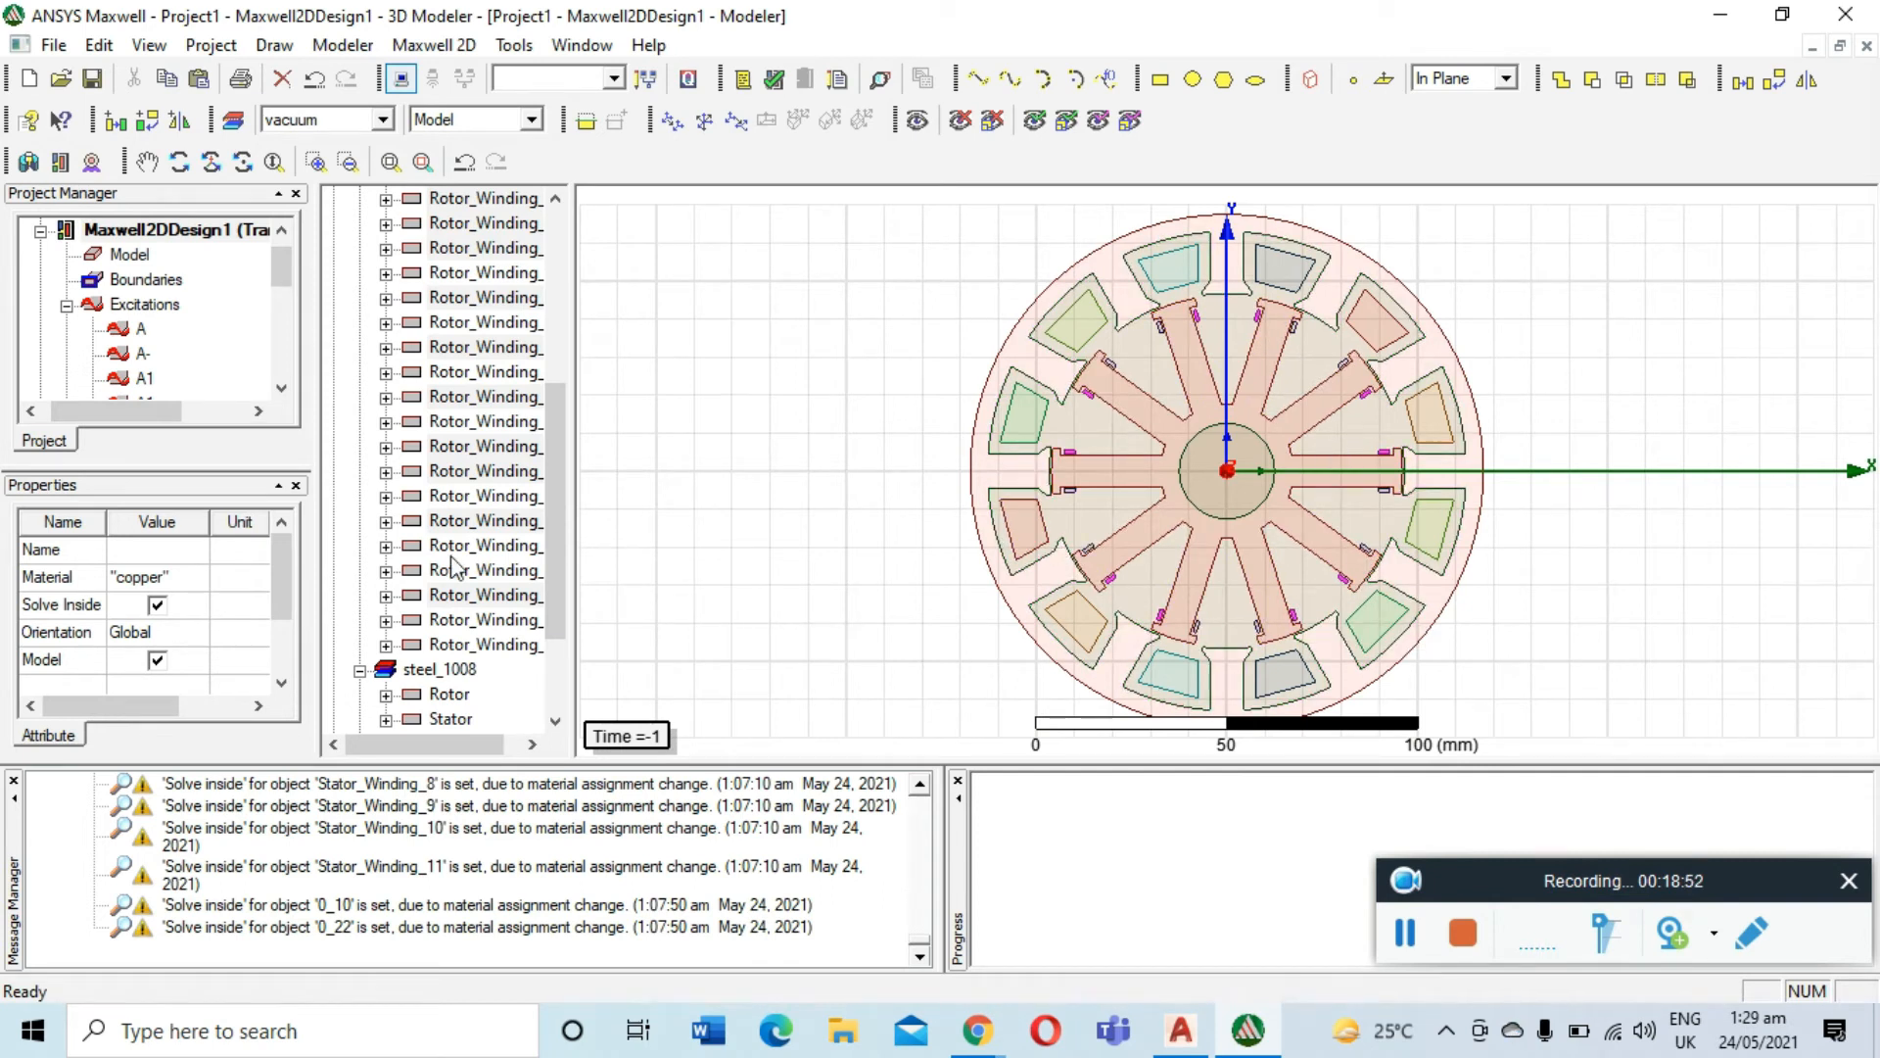
pyautogui.scroll(-1, 189, 607)
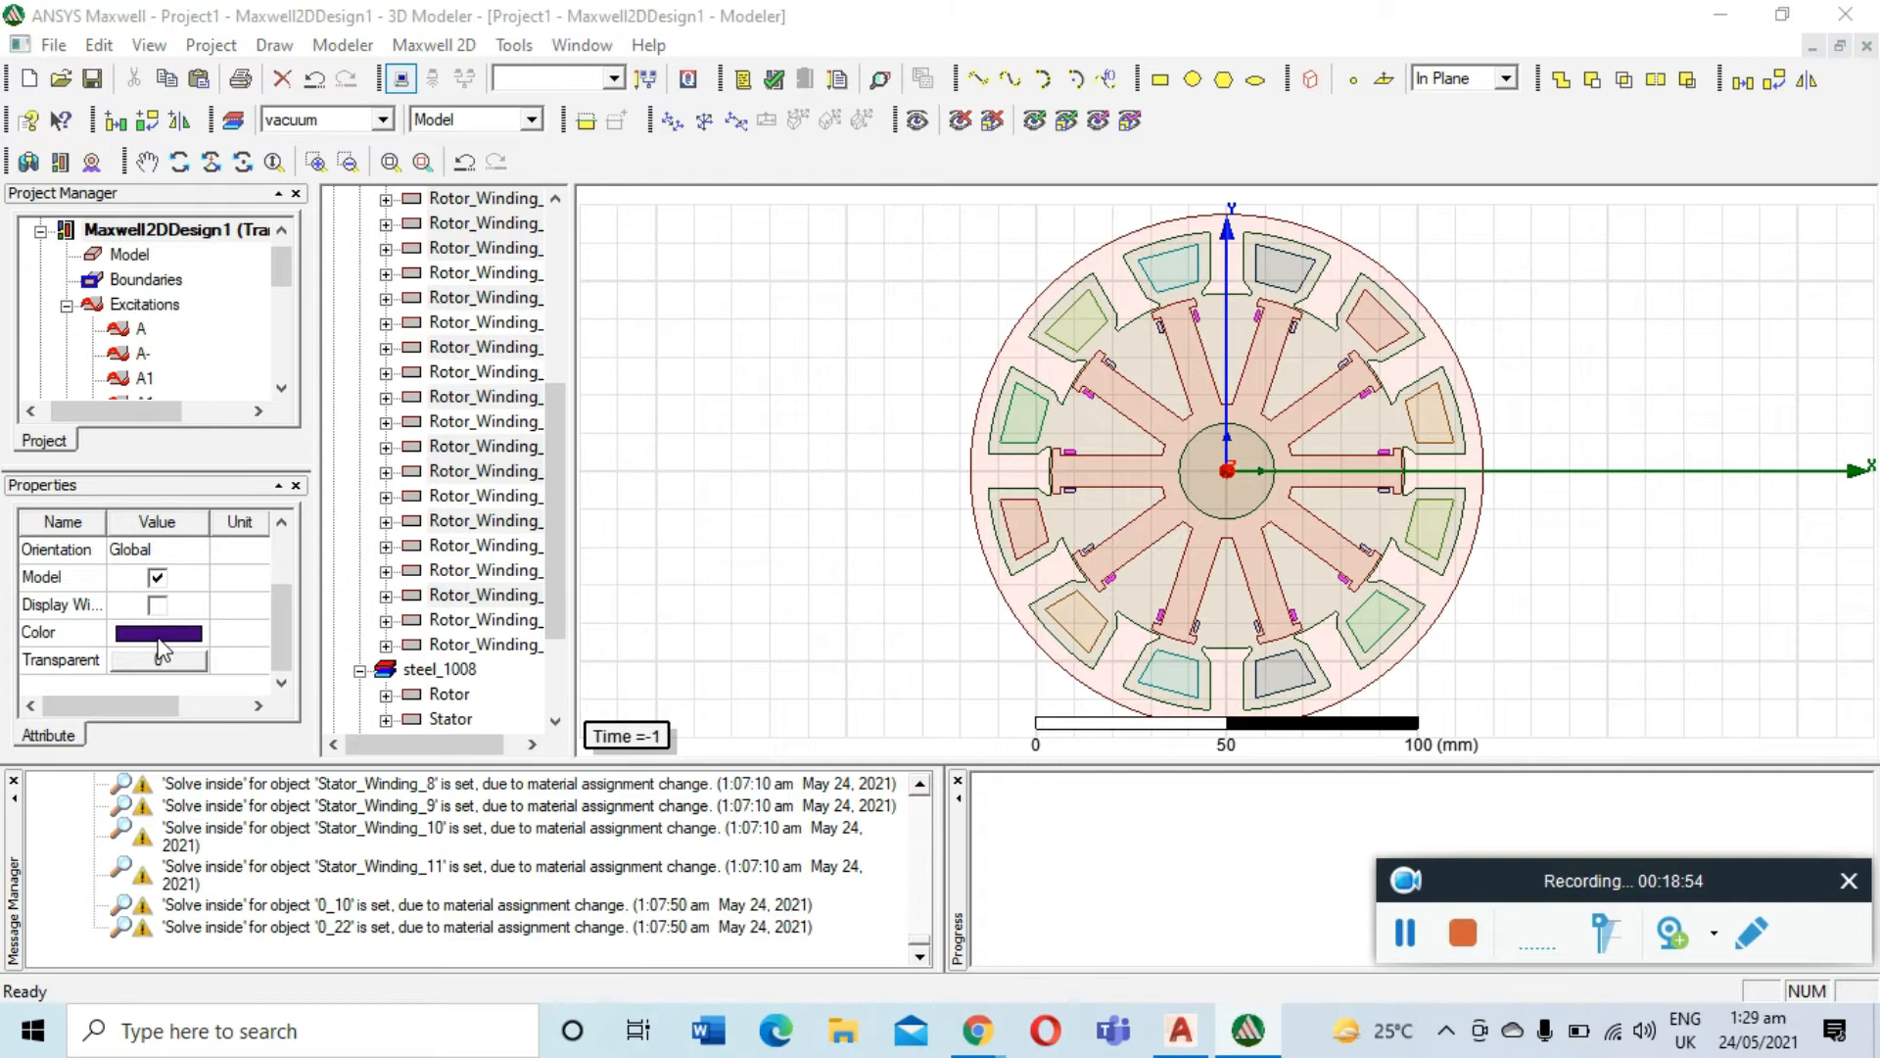
pyautogui.click(159, 633)
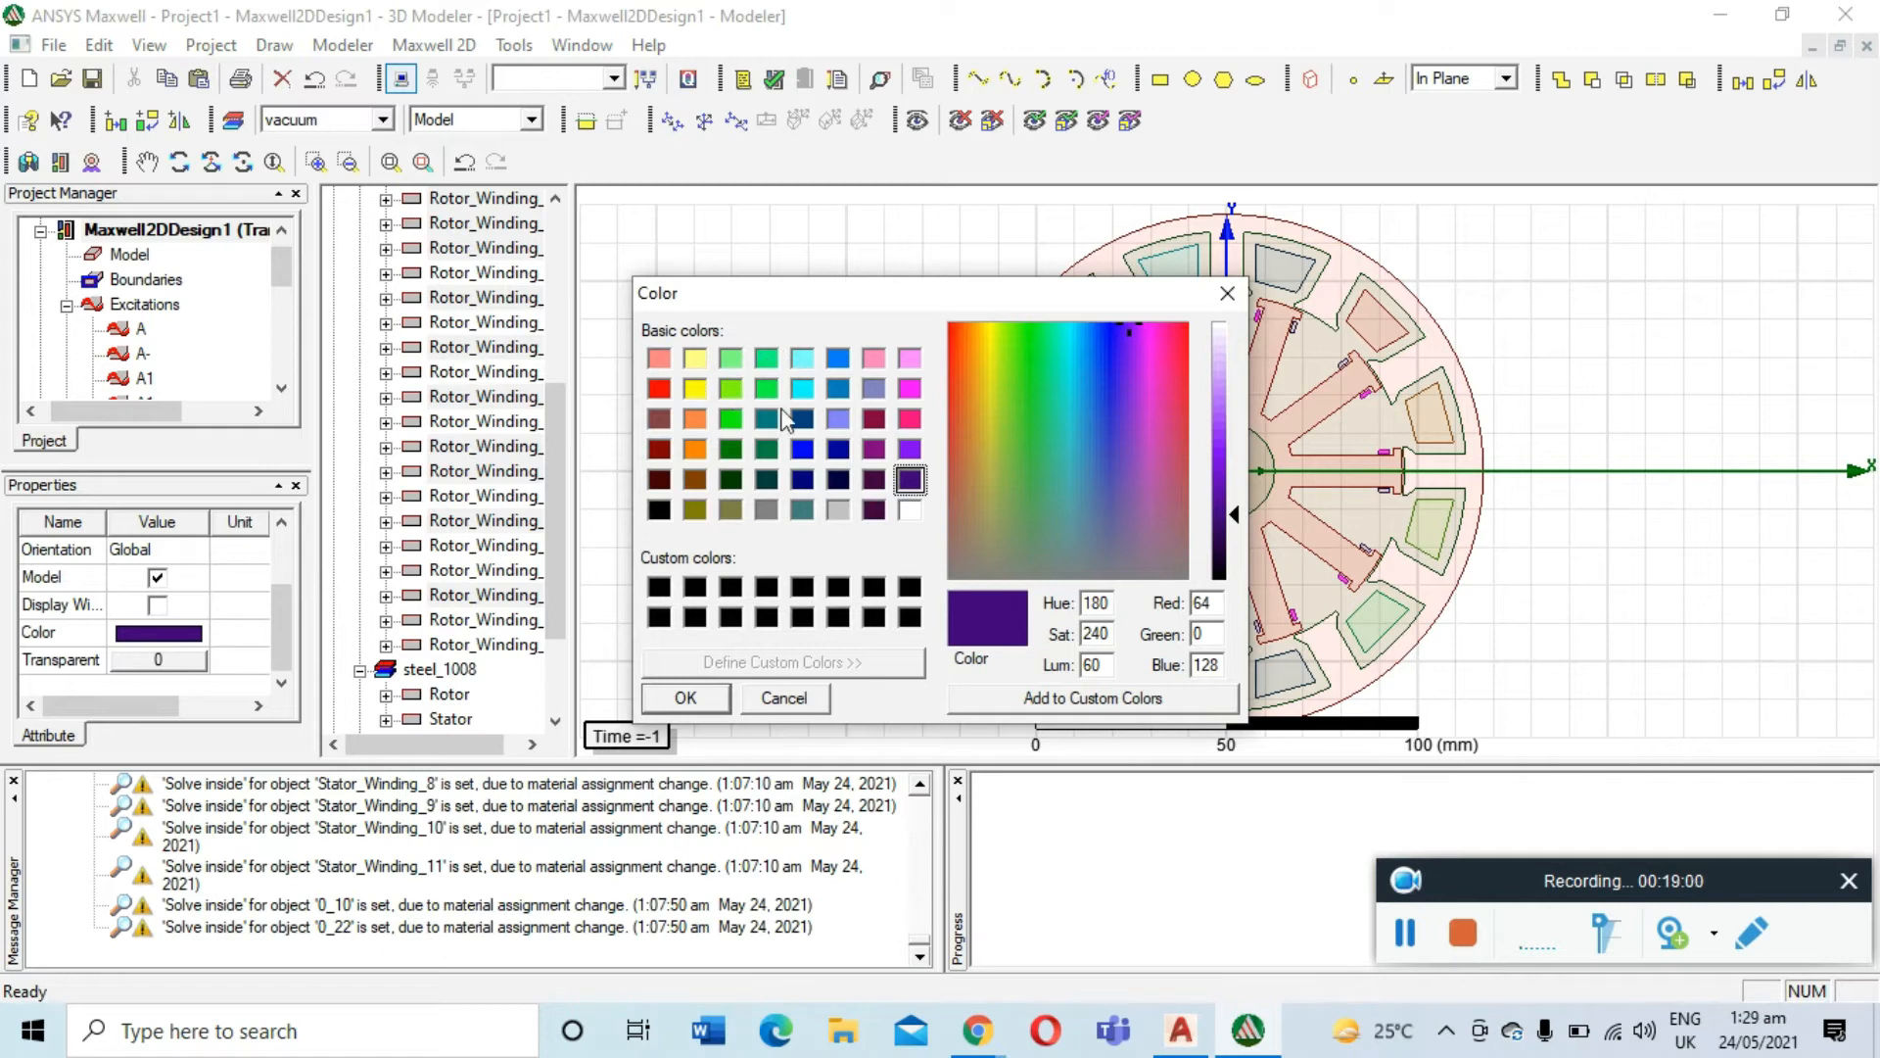
pyautogui.click(838, 510)
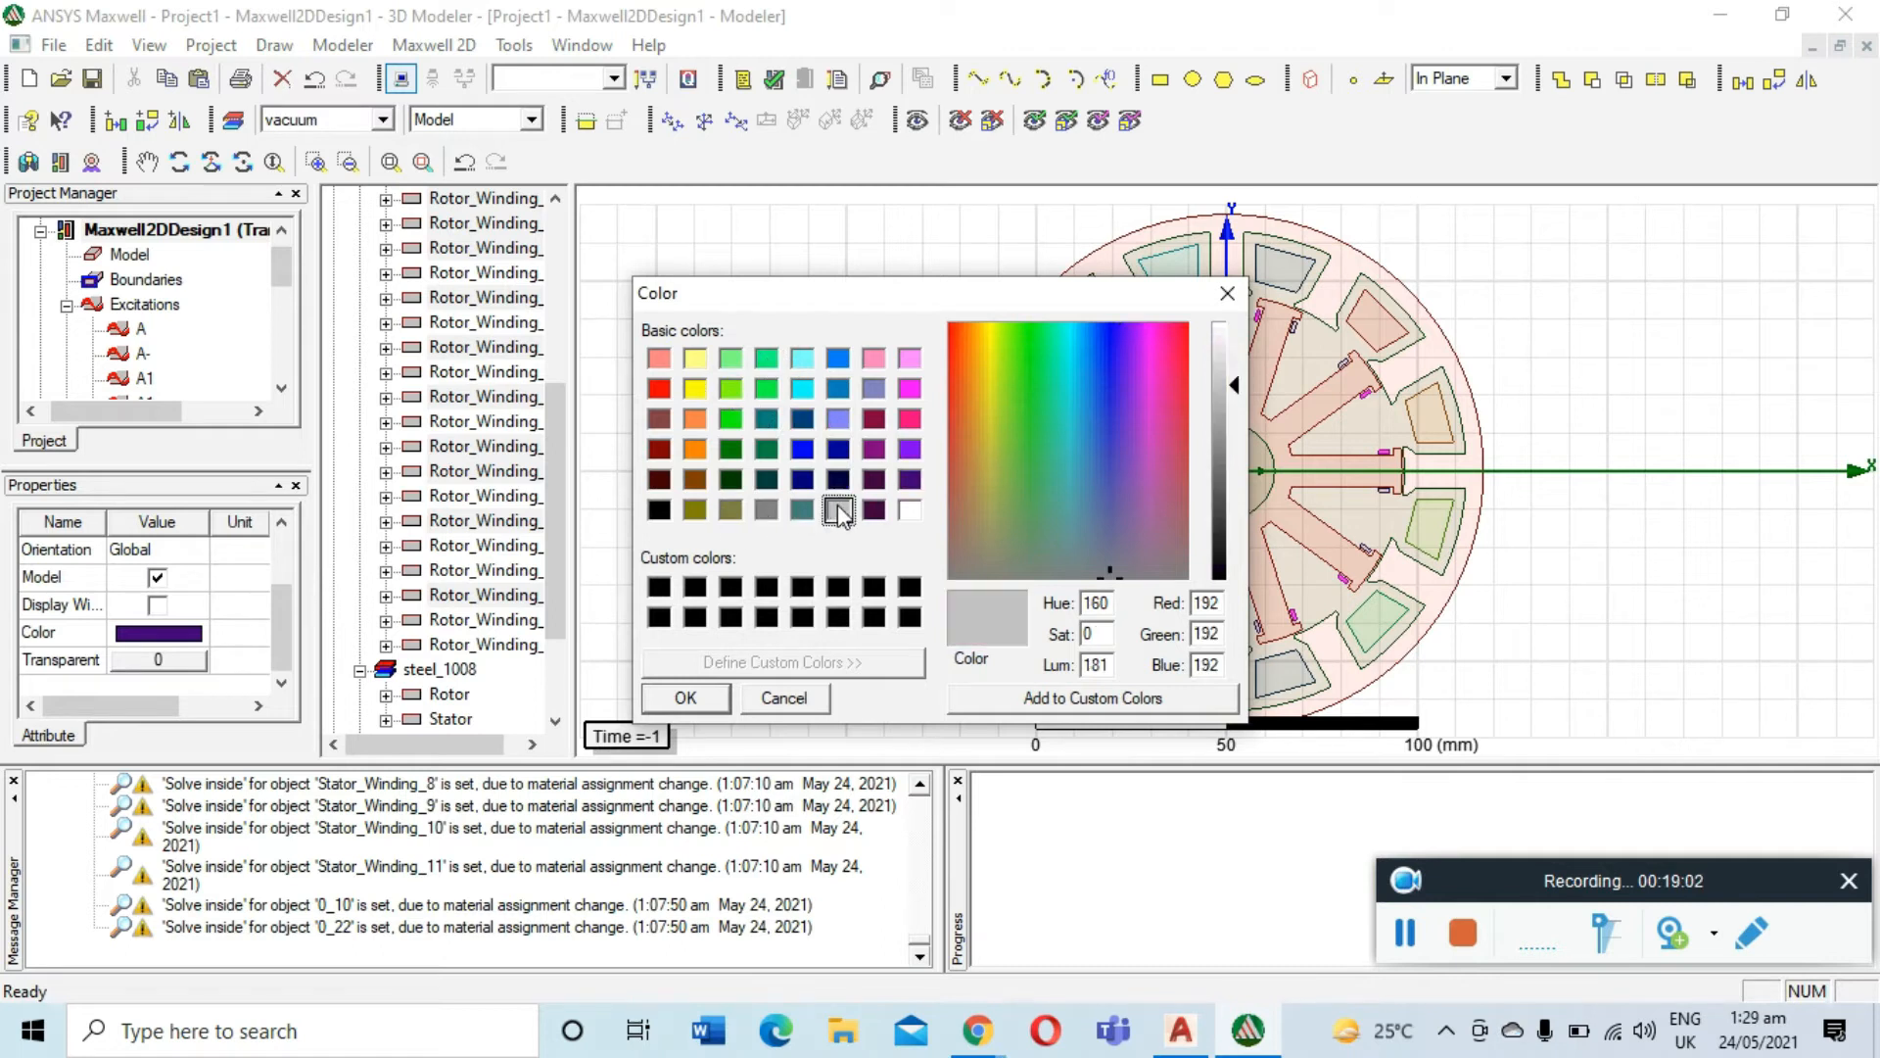
pyautogui.click(686, 697)
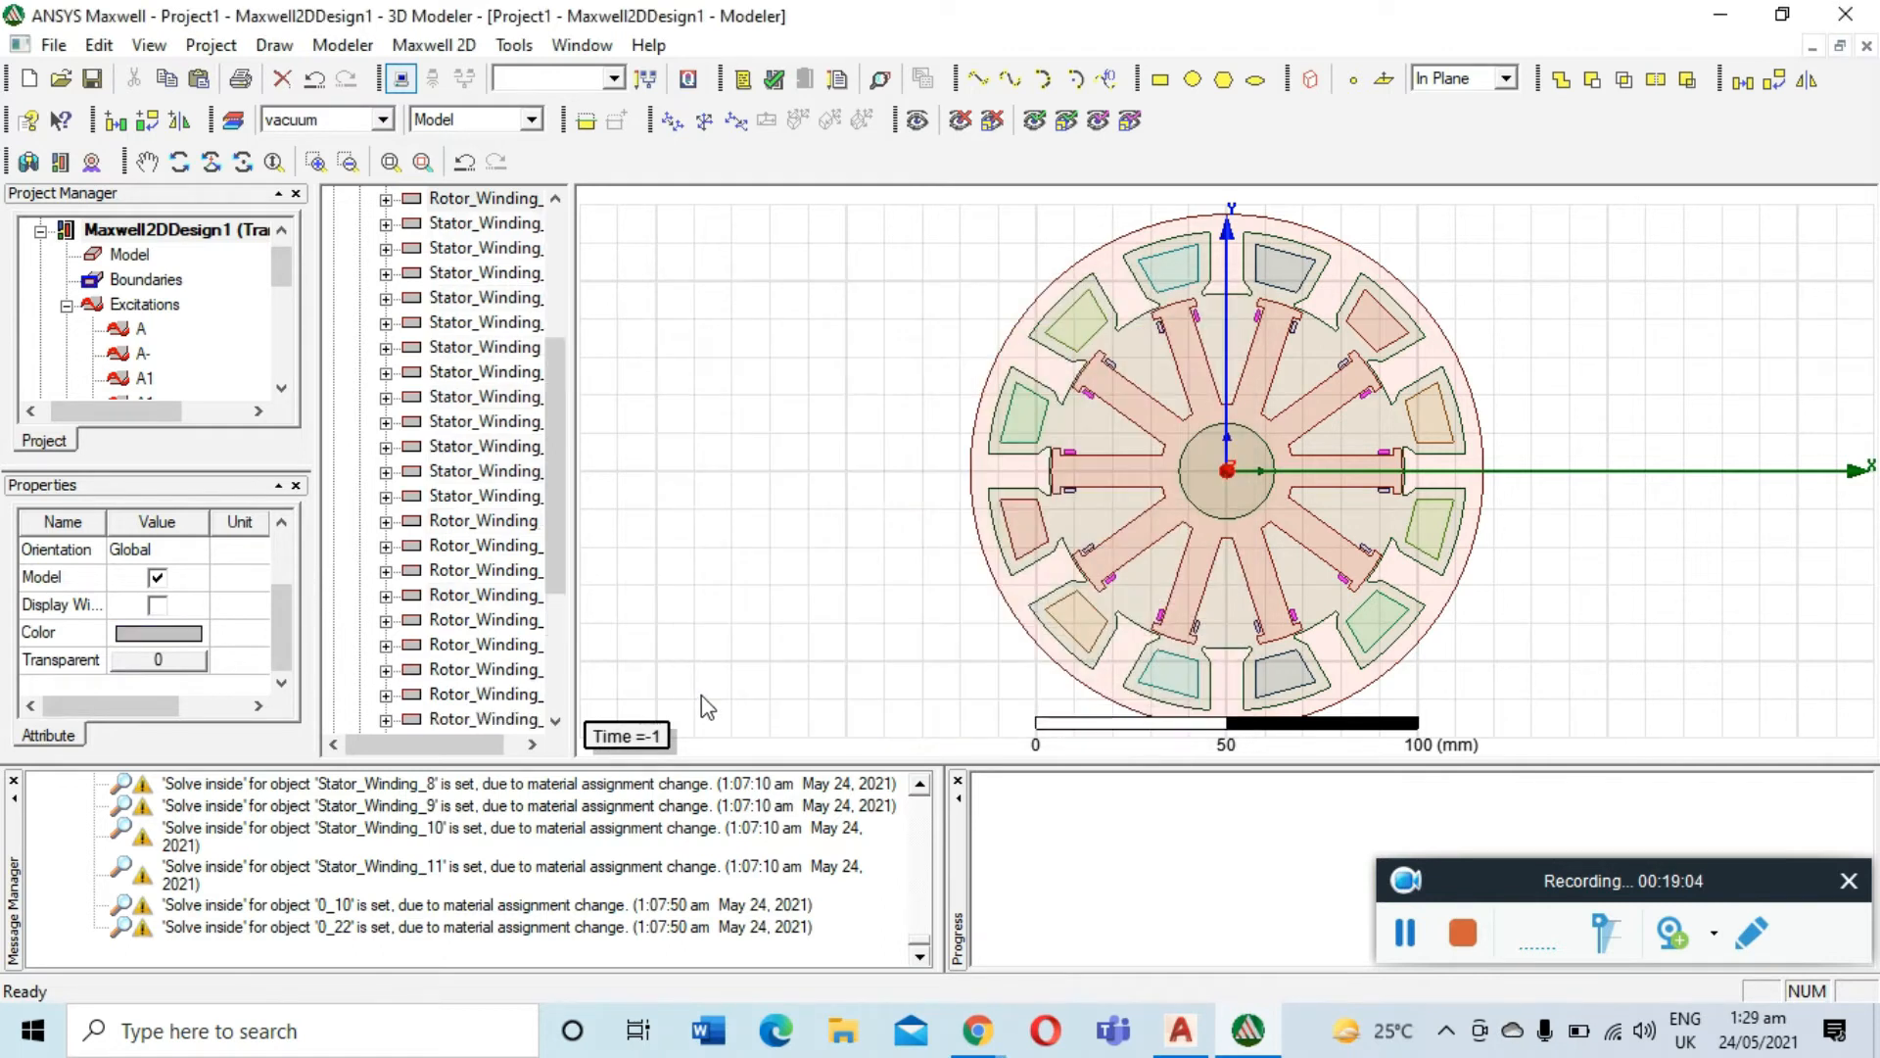
pyautogui.click(841, 449)
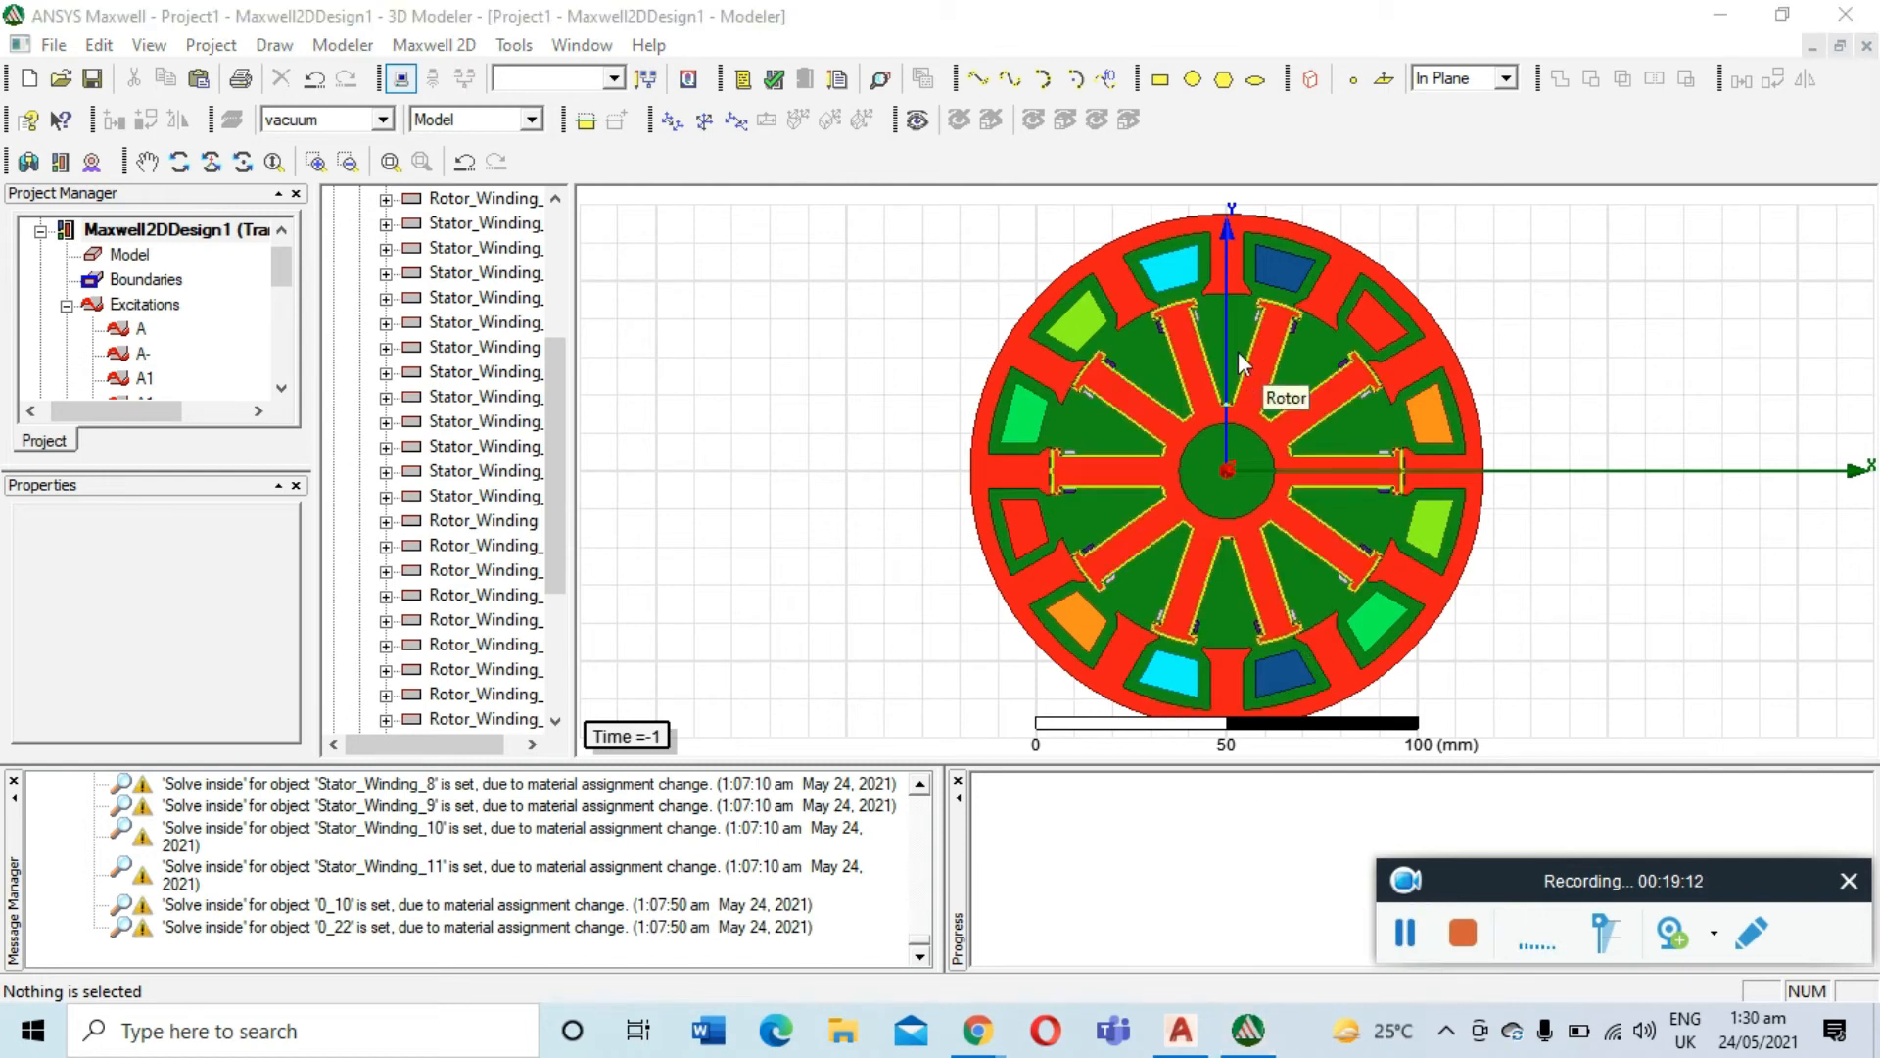
# Assign the ten light gray rotor windings a coil excitation with base name F+, 20 conductors and positive polarity
pyautogui.scroll(1, 1218, 319)
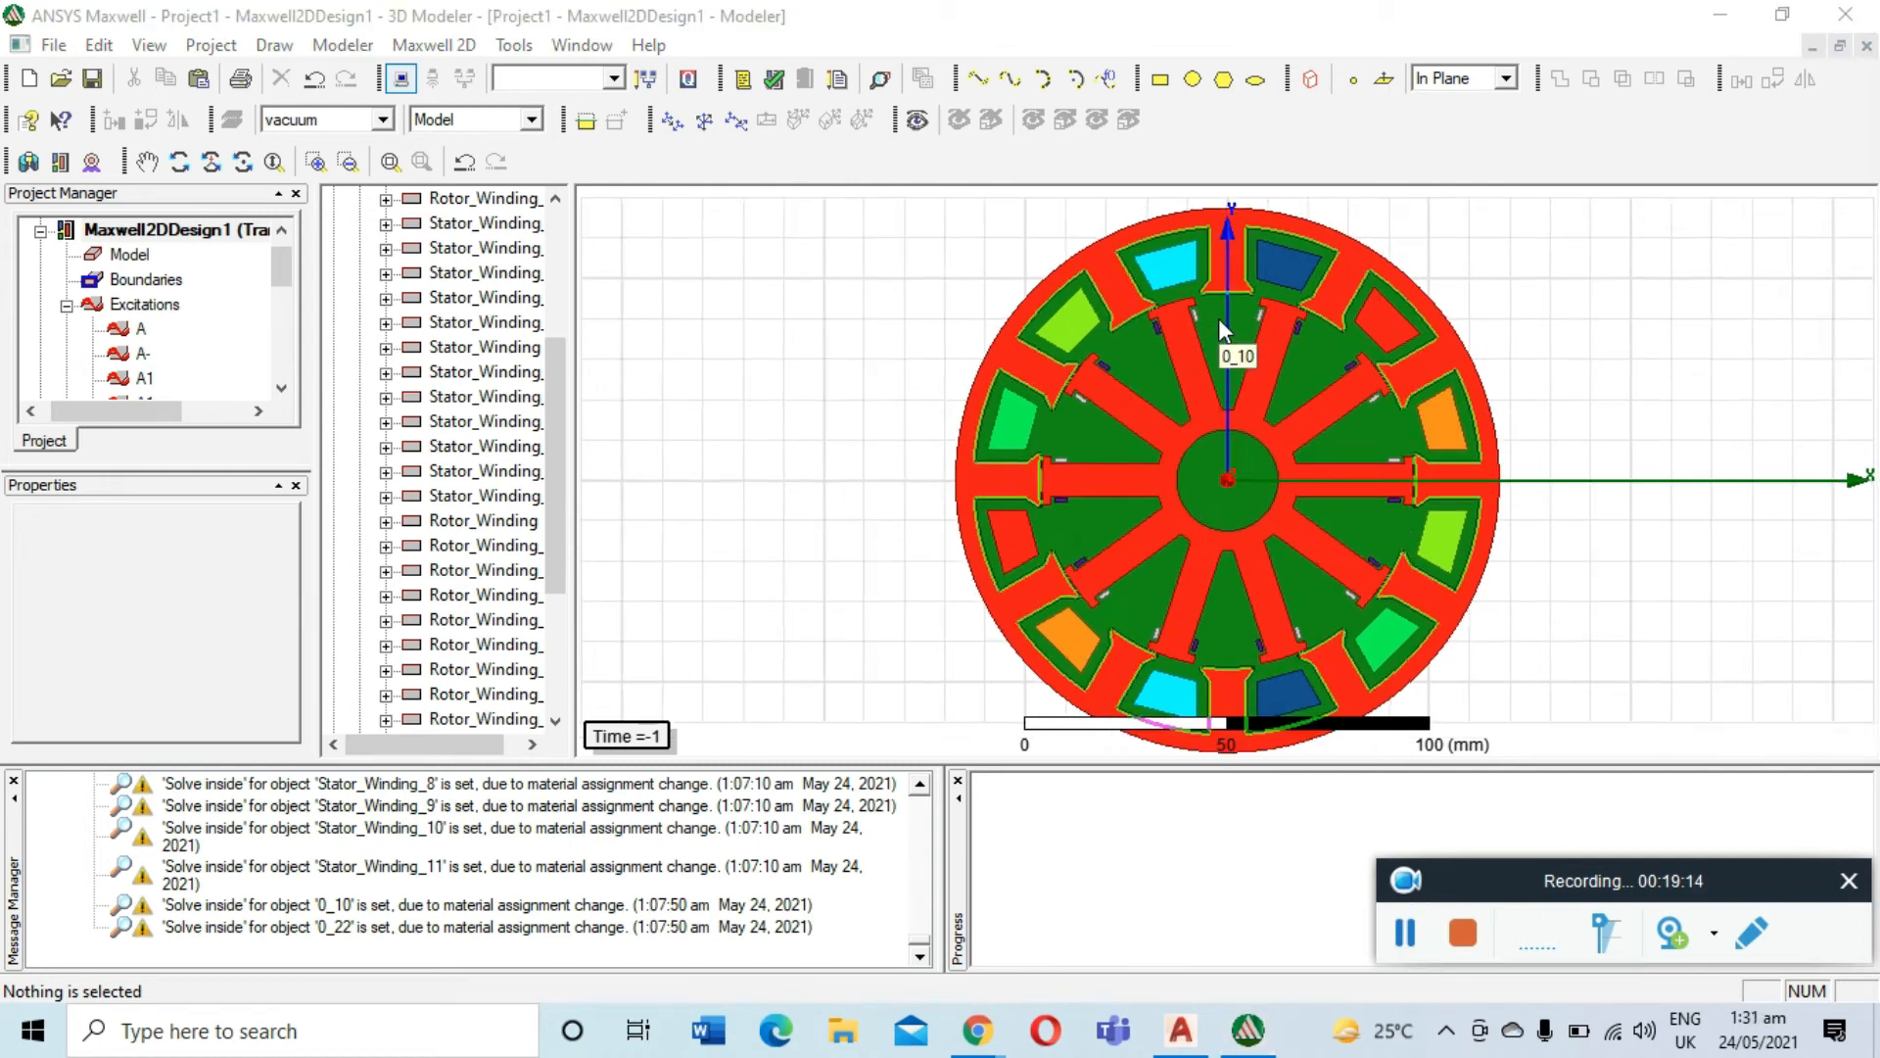
pyautogui.scroll(2, 1218, 319)
pyautogui.scroll(1, 1231, 337)
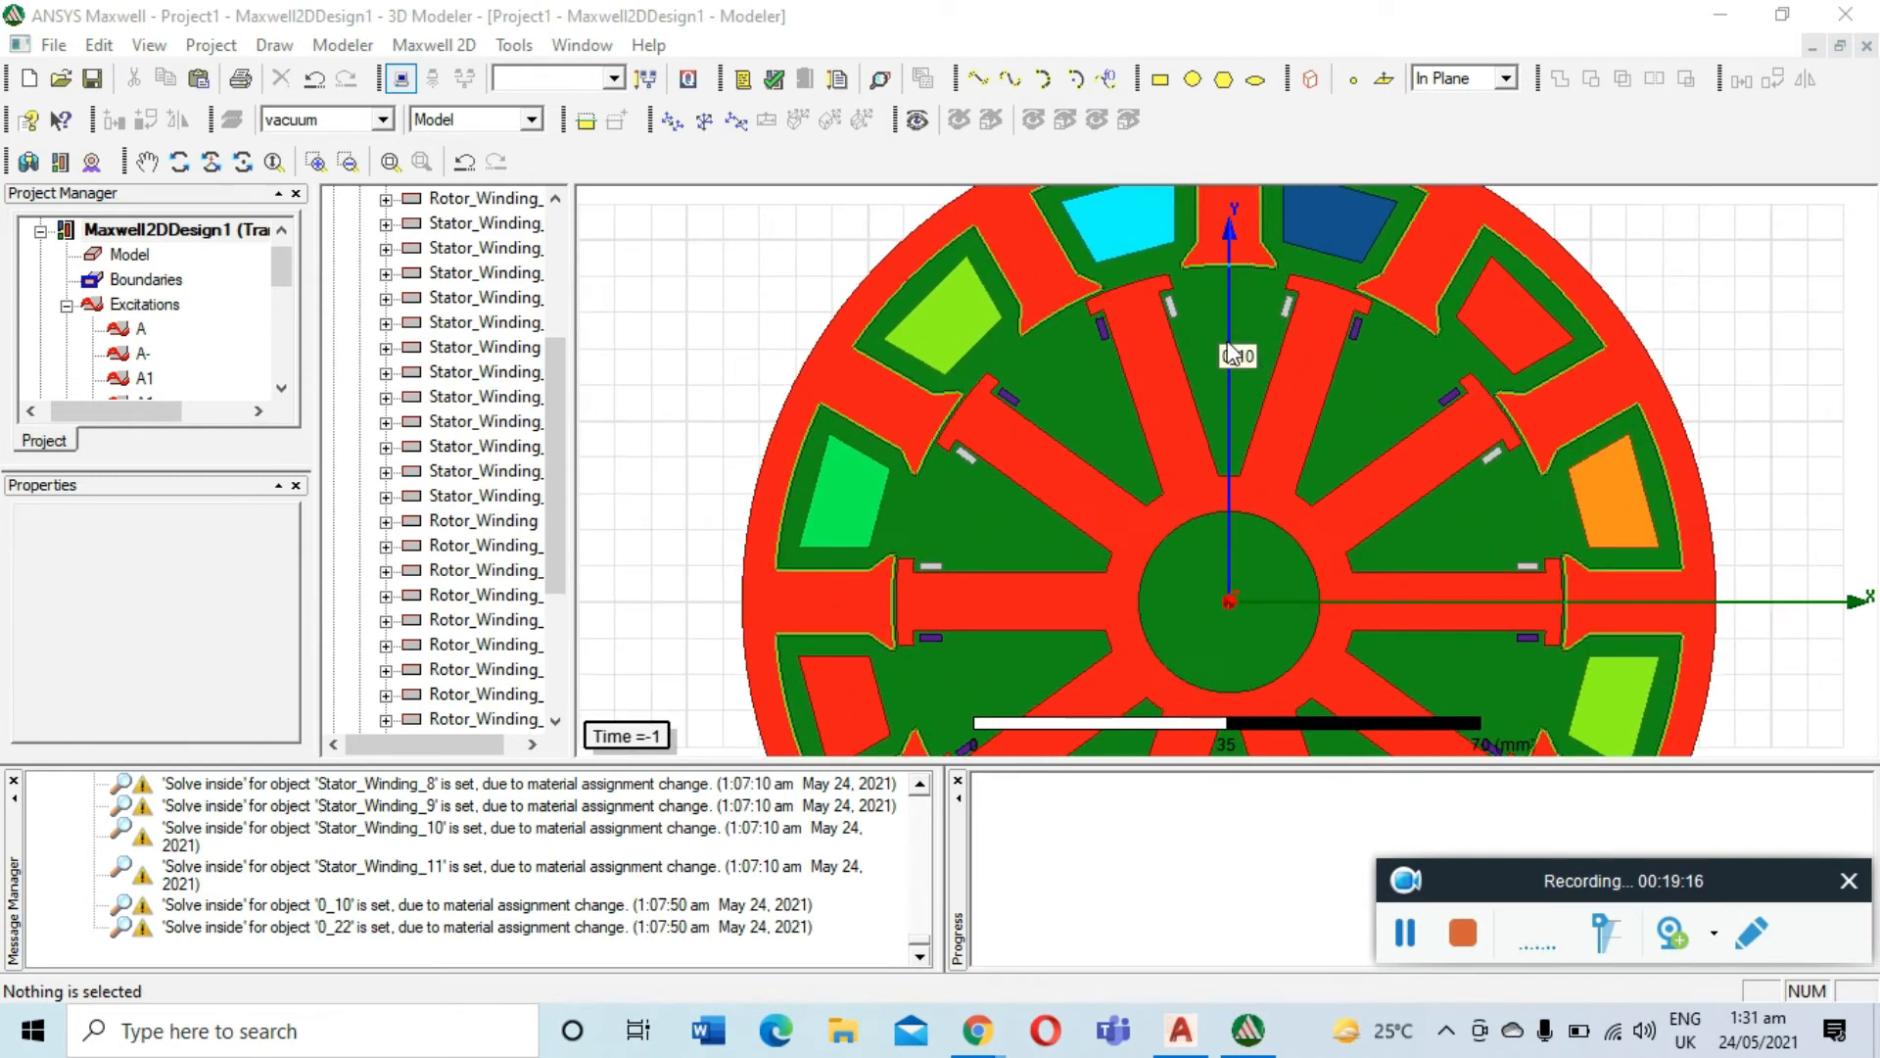
pyautogui.click(1173, 309)
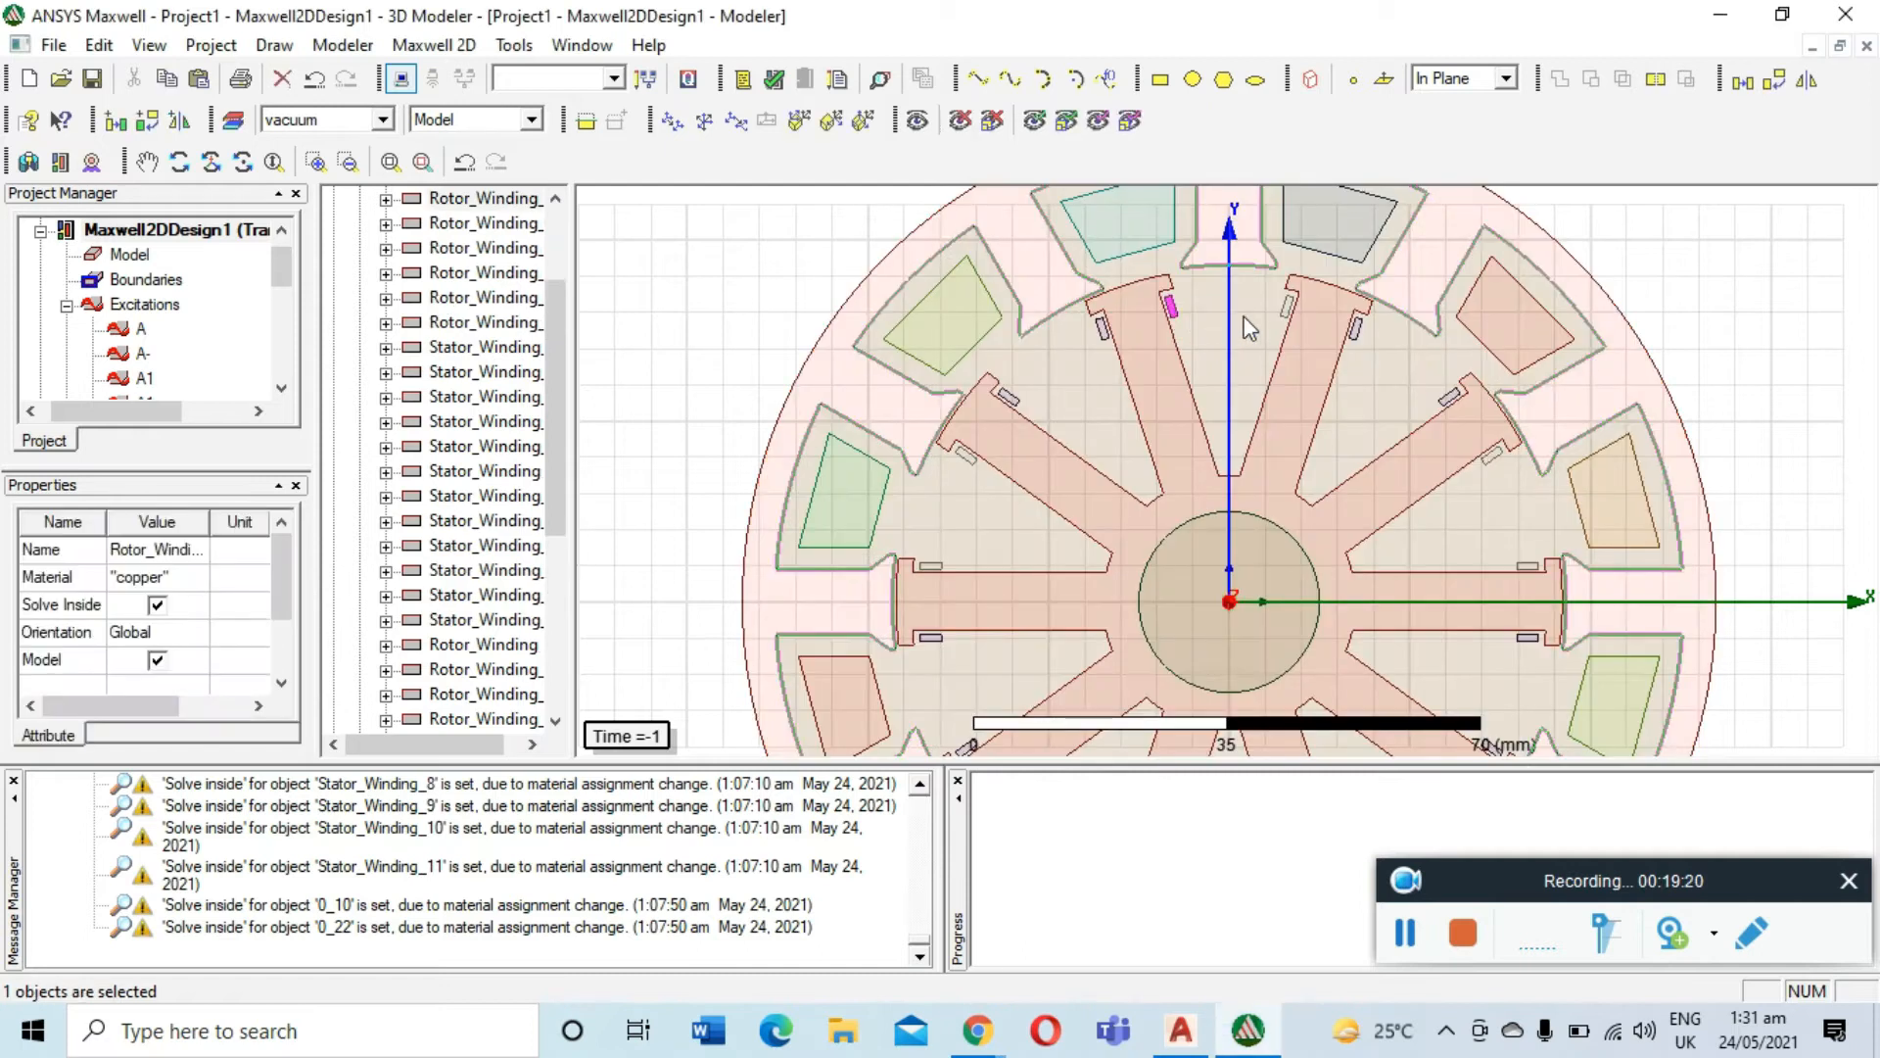
pyautogui.keyDown('ctrl'); pyautogui.click(1288, 307); pyautogui.keyUp('ctrl')
pyautogui.keyDown('ctrl'); pyautogui.click(1491, 456); pyautogui.keyUp('ctrl')
pyautogui.keyDown('ctrl'); pyautogui.click(1527, 566); pyautogui.keyUp('ctrl')
pyautogui.keyDown('ctrl'); pyautogui.click(966, 456); pyautogui.keyUp('ctrl')
pyautogui.keyDown('ctrl'); pyautogui.click(931, 566); pyautogui.keyUp('ctrl')
pyautogui.moveTo(940, 472); pyautogui.dragTo(945, 252)
pyautogui.click(146, 162)
pyautogui.keyDown('ctrl'); pyautogui.click(1013, 586); pyautogui.keyUp('ctrl')
pyautogui.keyDown('ctrl'); pyautogui.click(1107, 654); pyautogui.keyUp('ctrl')
pyautogui.keyDown('ctrl'); pyautogui.click(1362, 654); pyautogui.keyUp('ctrl')
pyautogui.keyDown('ctrl'); pyautogui.click(1453, 586); pyautogui.keyUp('ctrl')
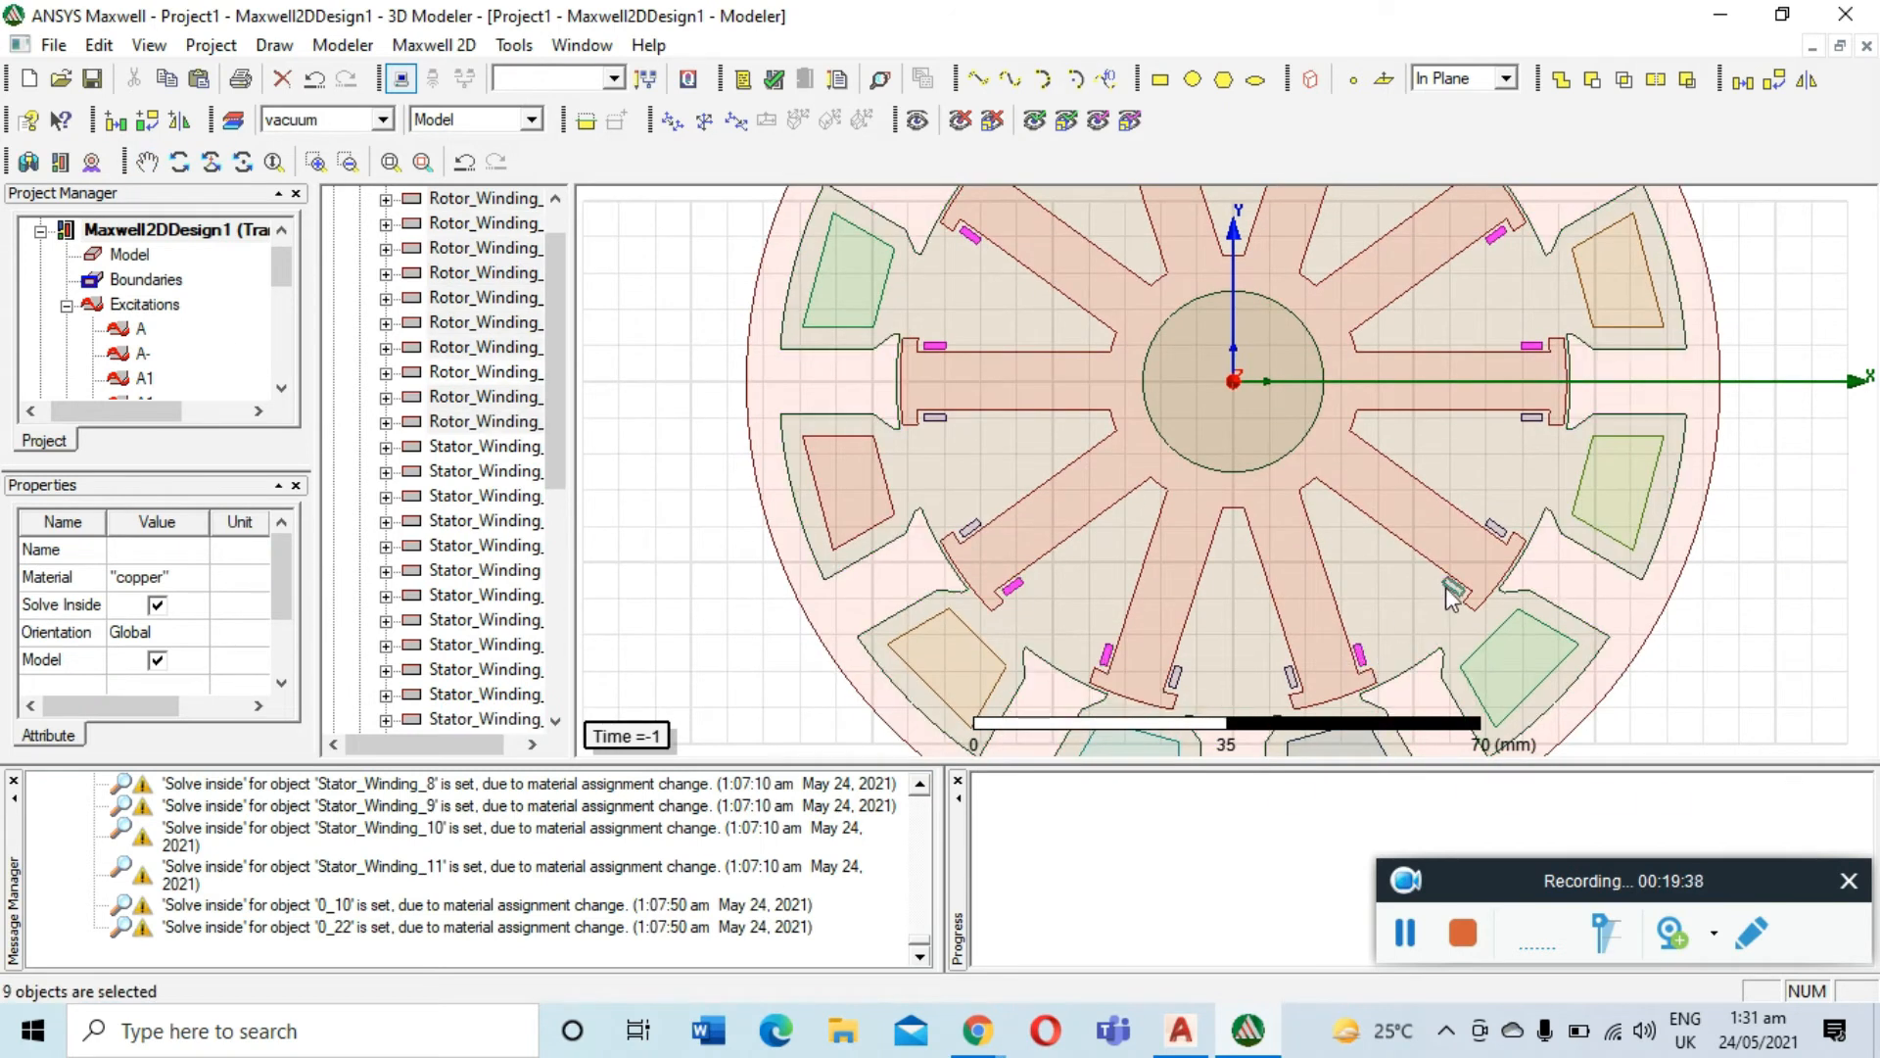
pyautogui.rightClick(1384, 404)
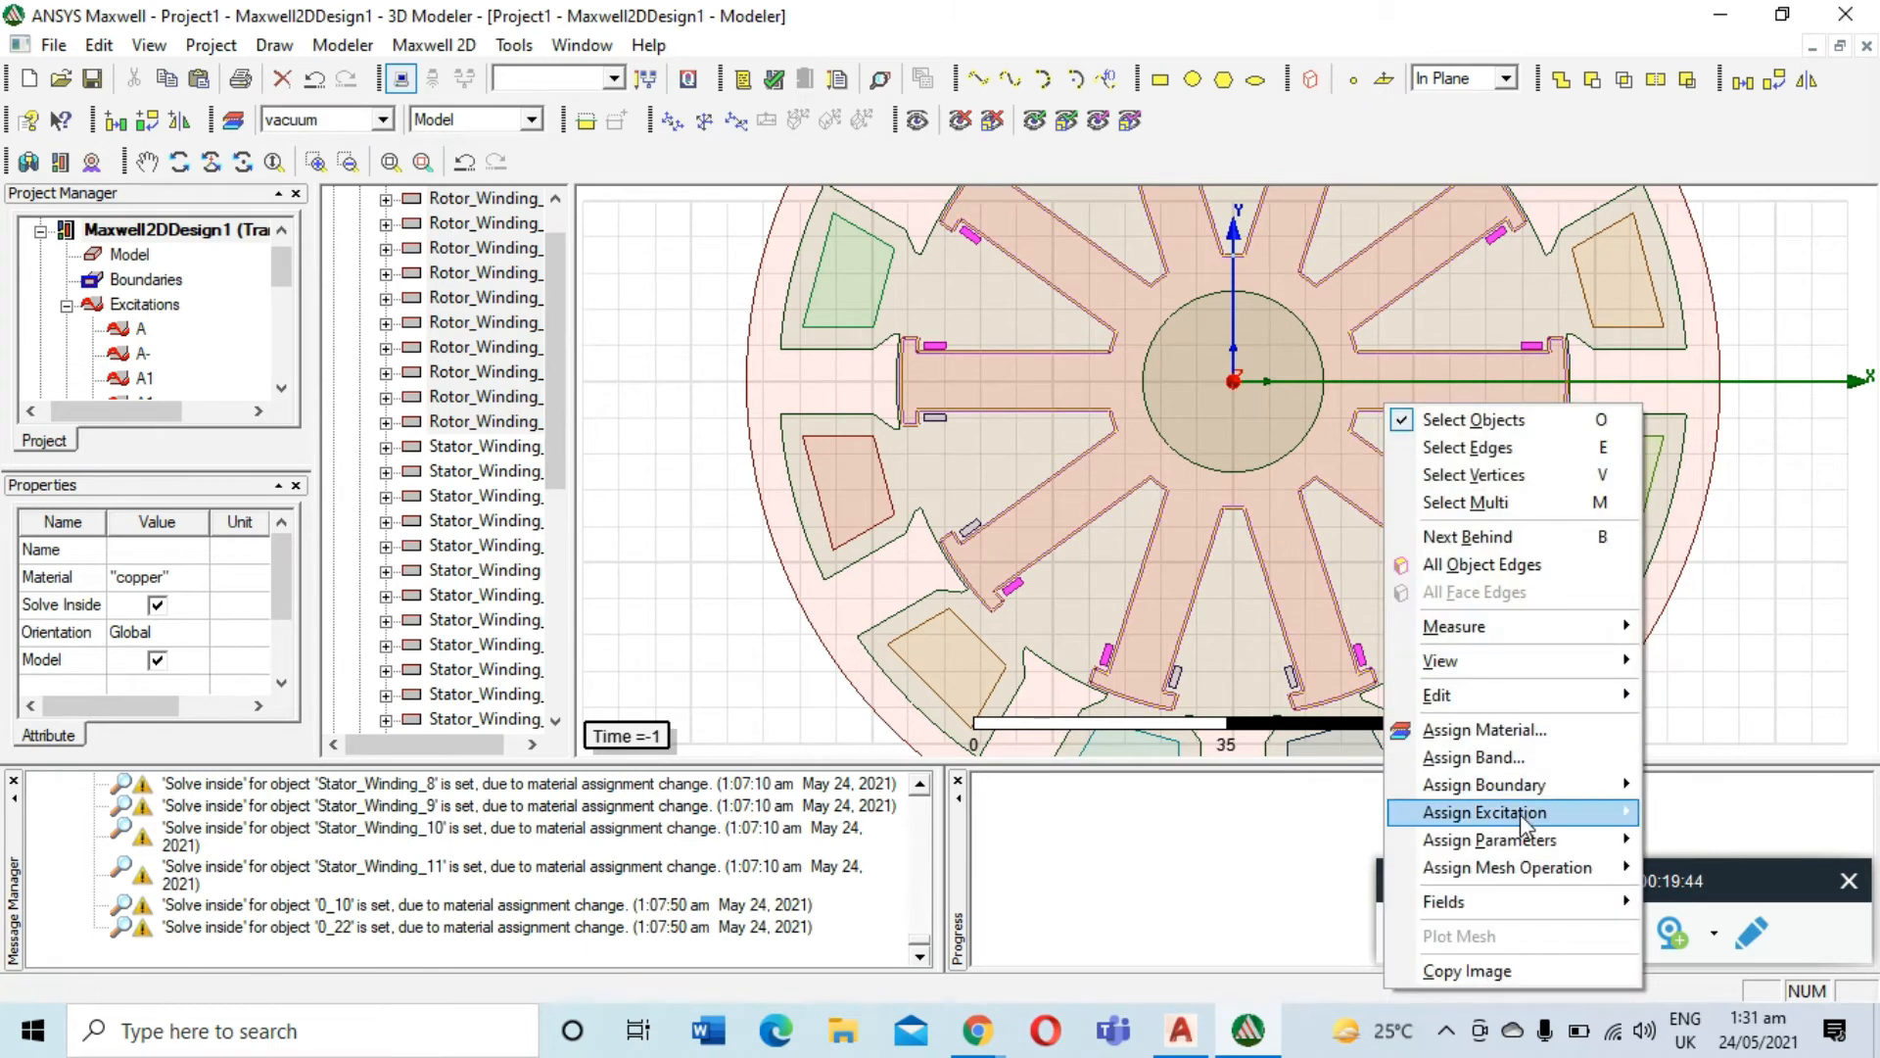
pyautogui.moveTo(1521, 813)
pyautogui.click(1224, 615)
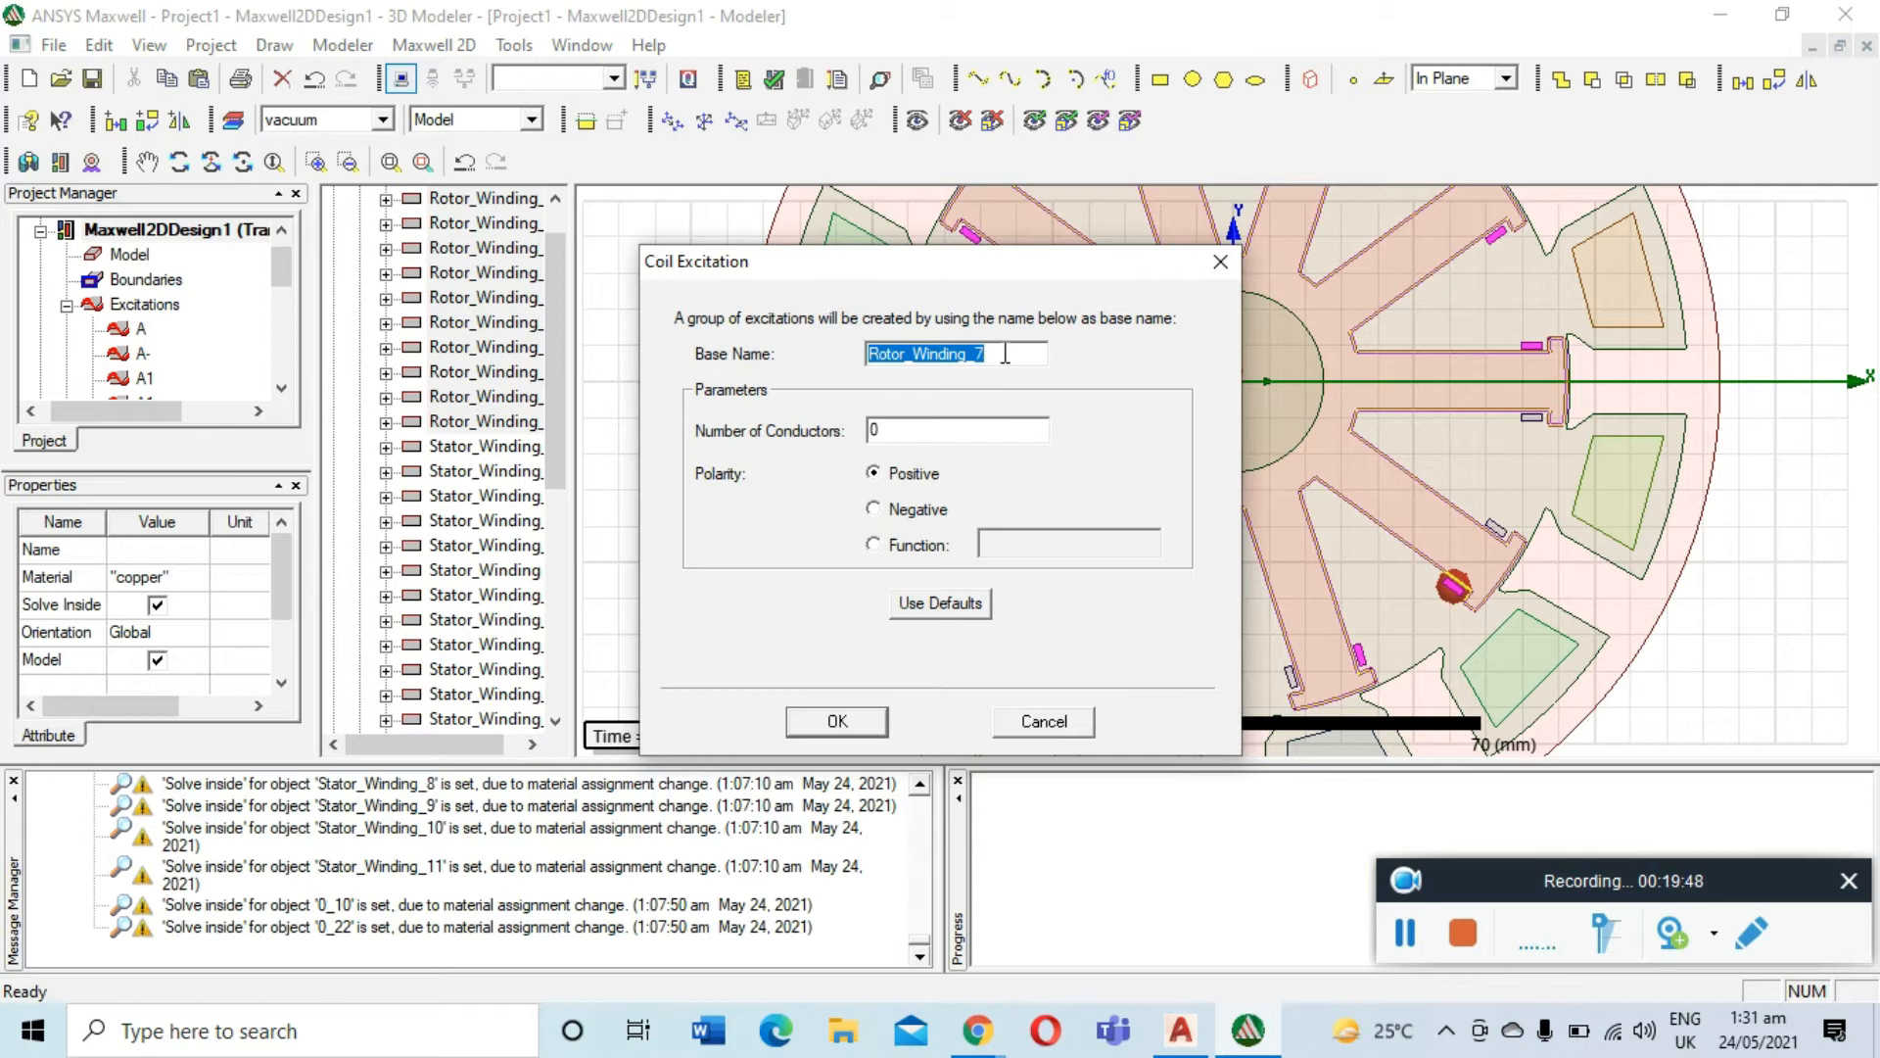
pyautogui.press('BackSpace')
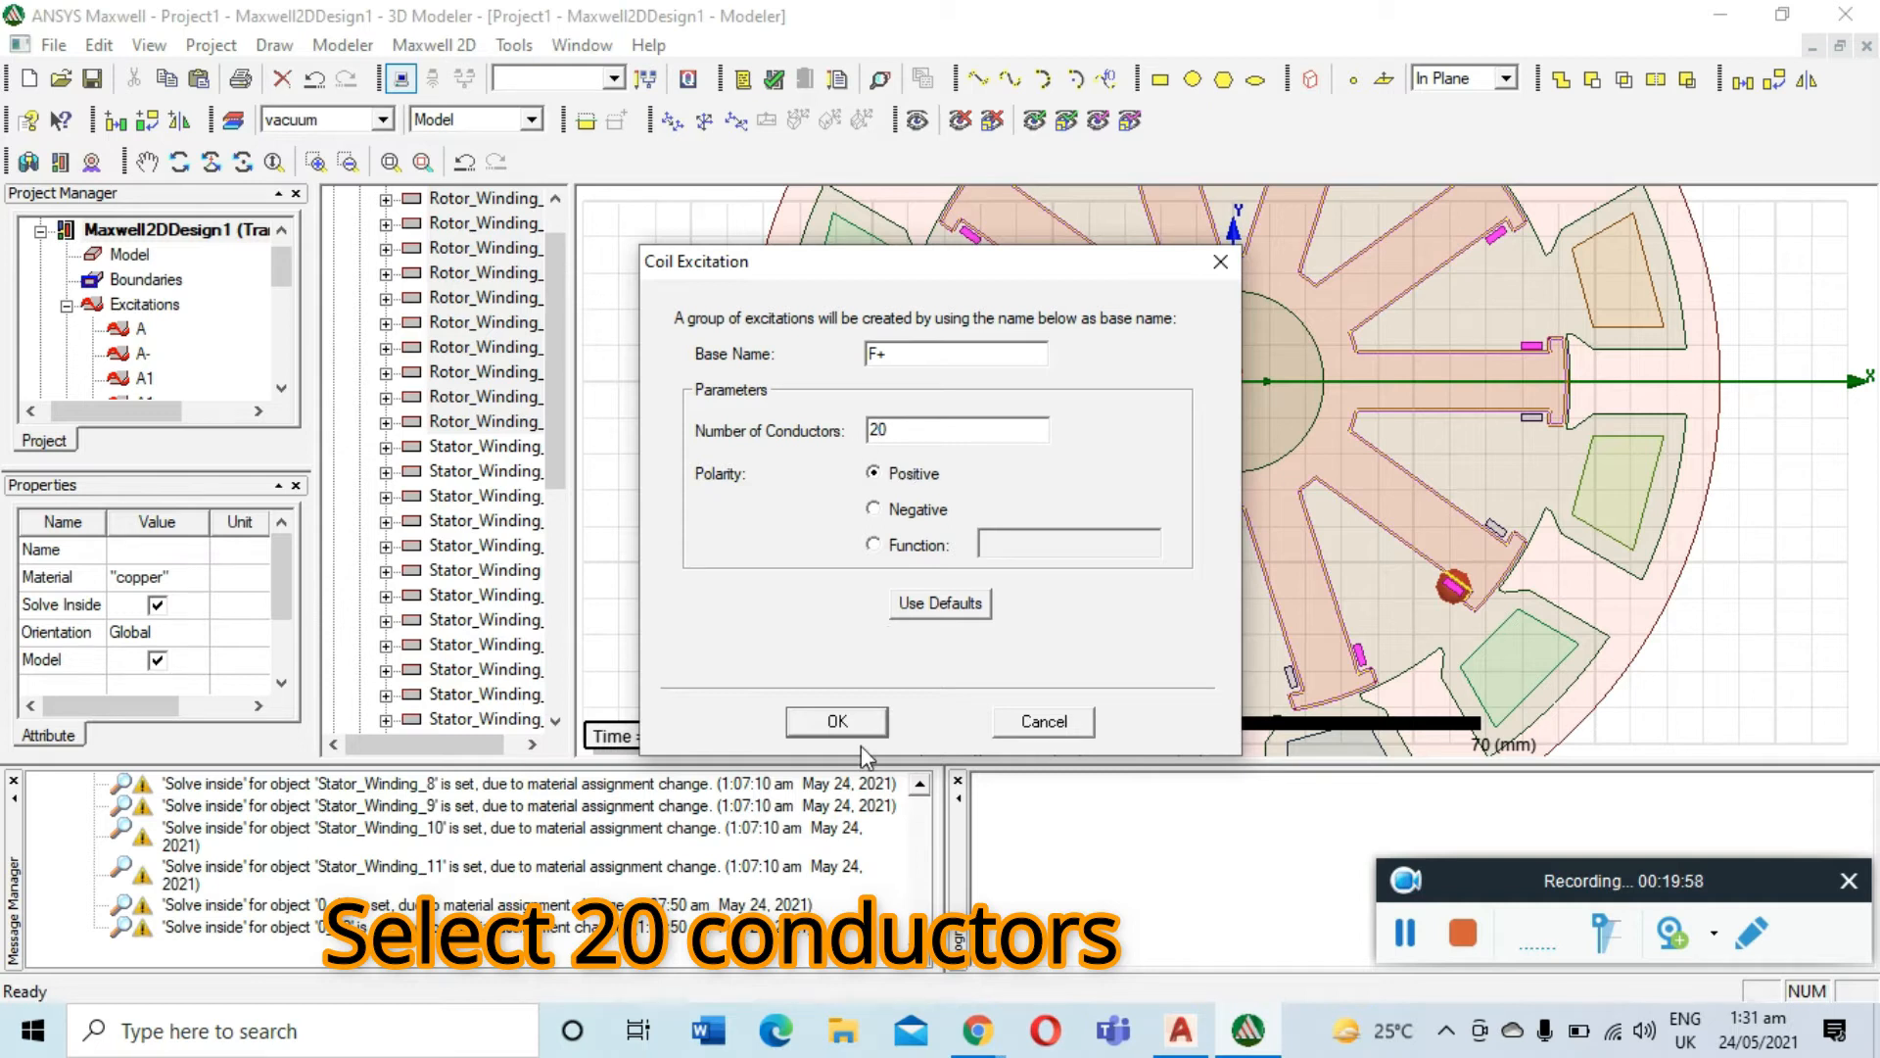
pyautogui.click(837, 722)
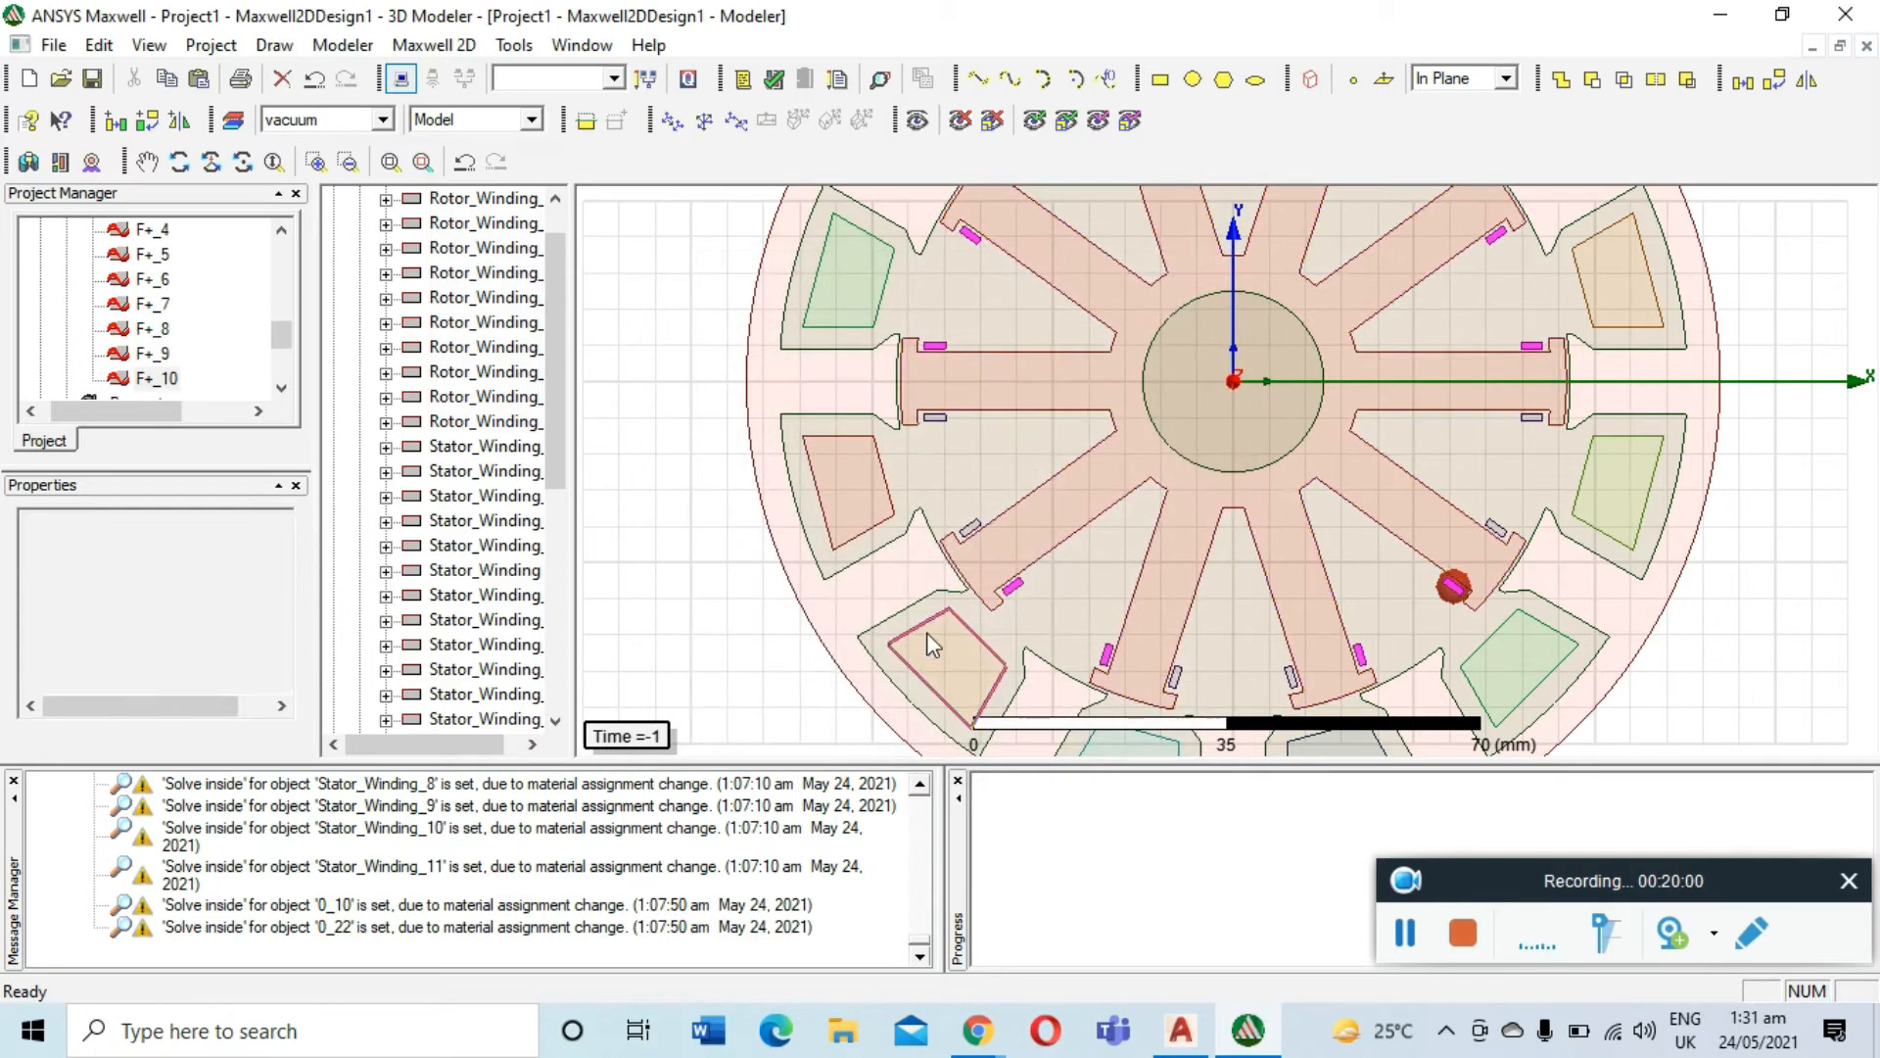
pyautogui.click(708, 625)
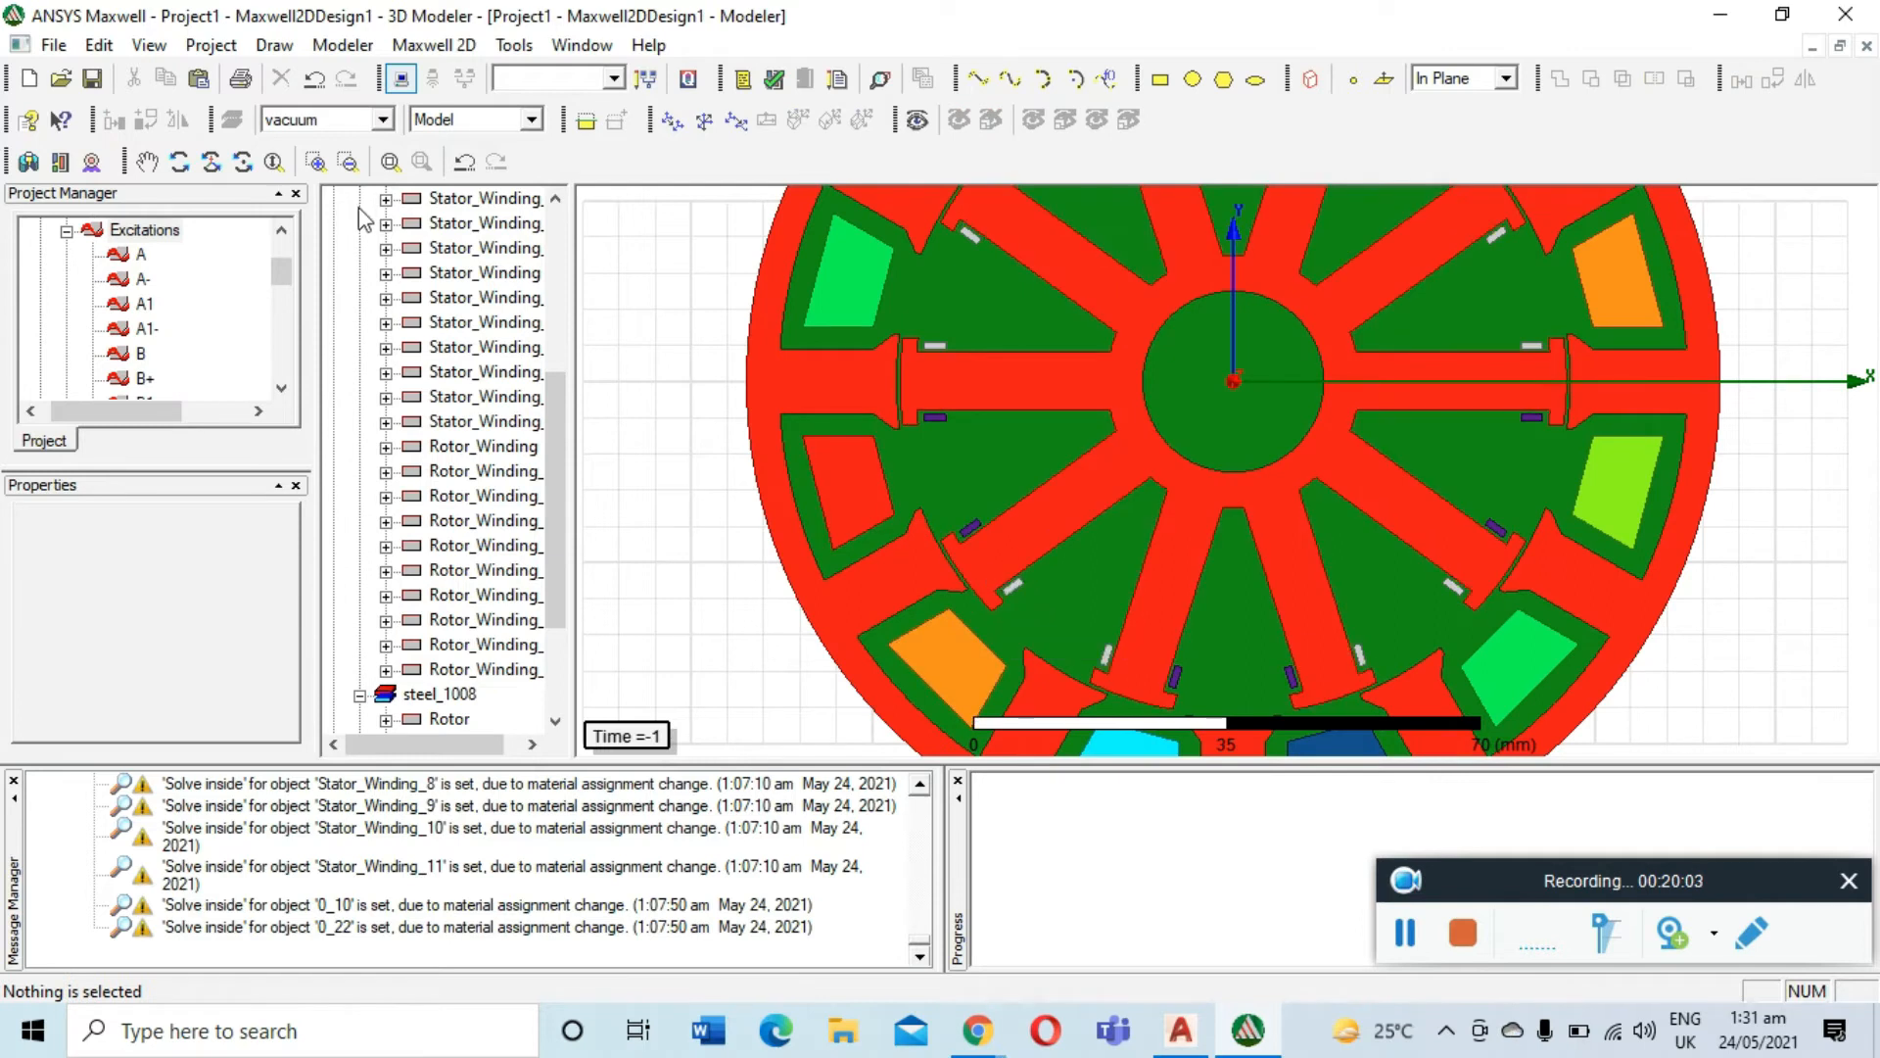
# Assign the ten dark purple rotor windings a coil excitation with base name F-, 20 conductors and negative polarity
pyautogui.click(351, 162)
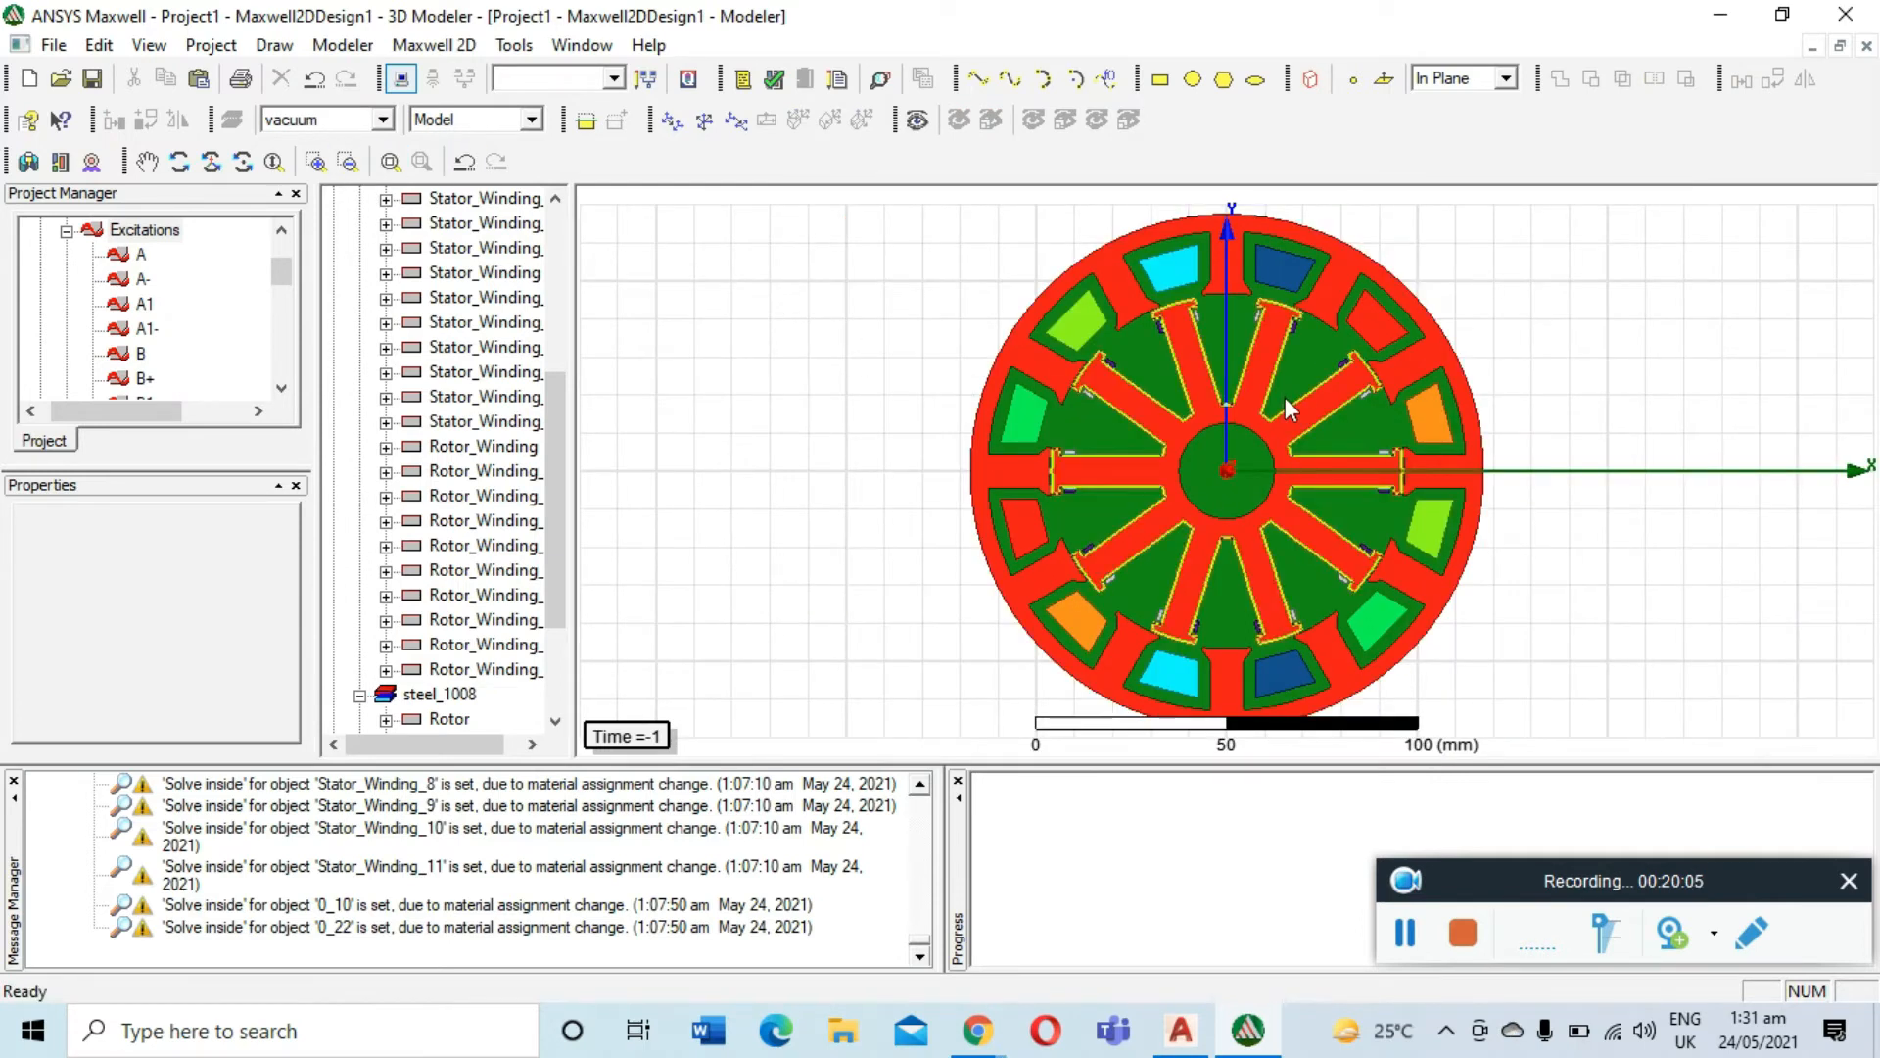
pyautogui.scroll(2, 1285, 396)
pyautogui.scroll(2, 1313, 362)
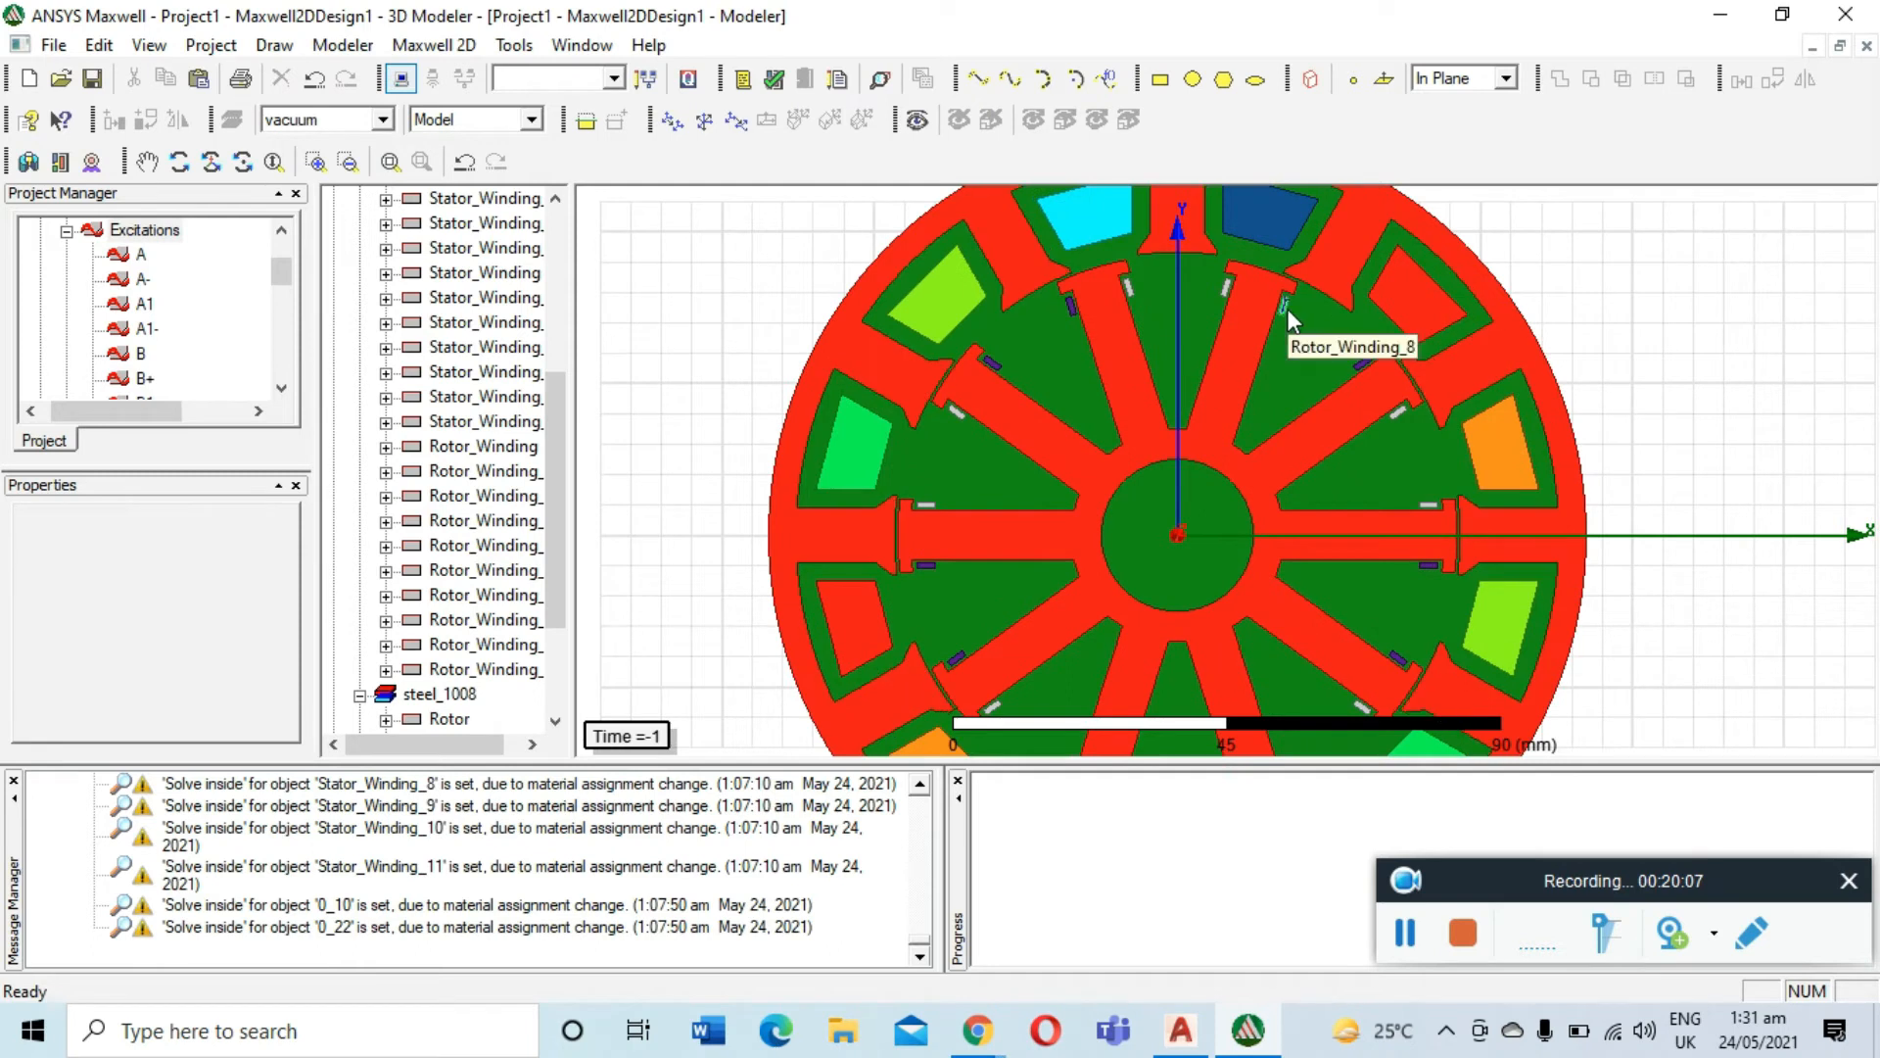
pyautogui.click(1287, 308)
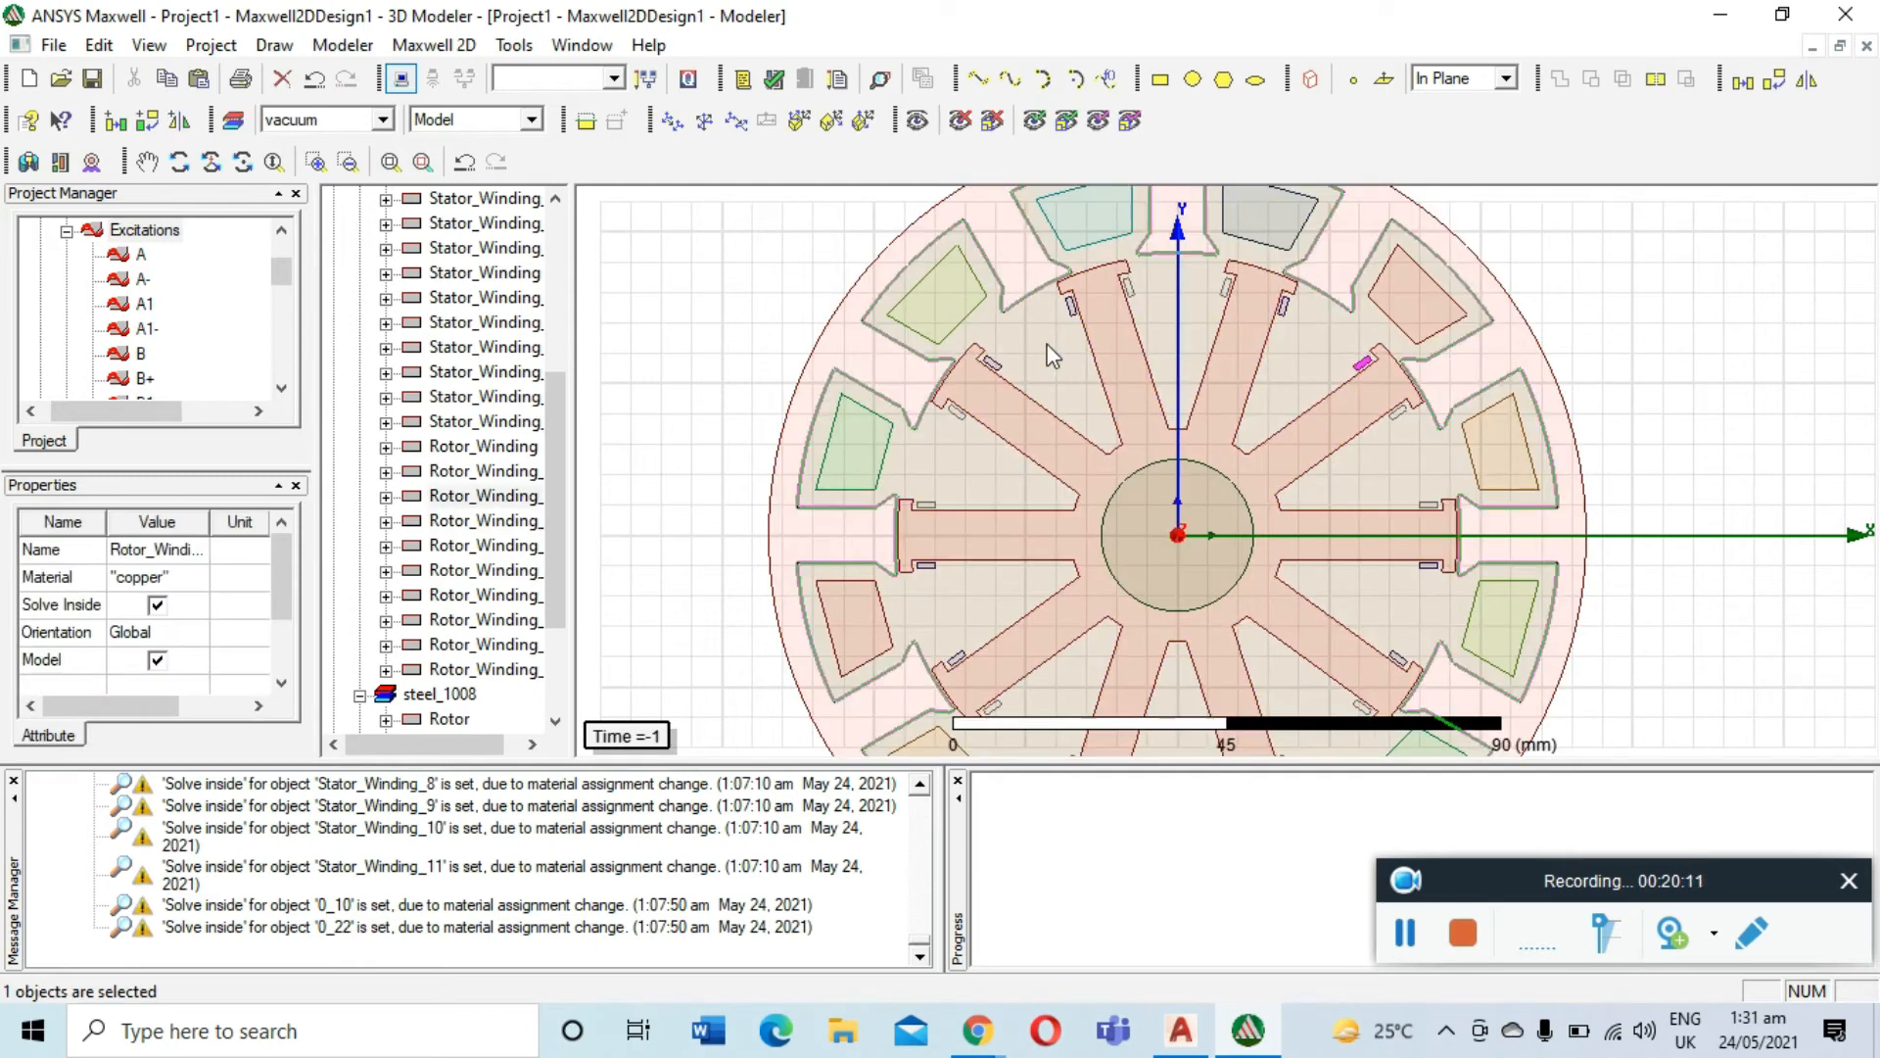
pyautogui.click(147, 163)
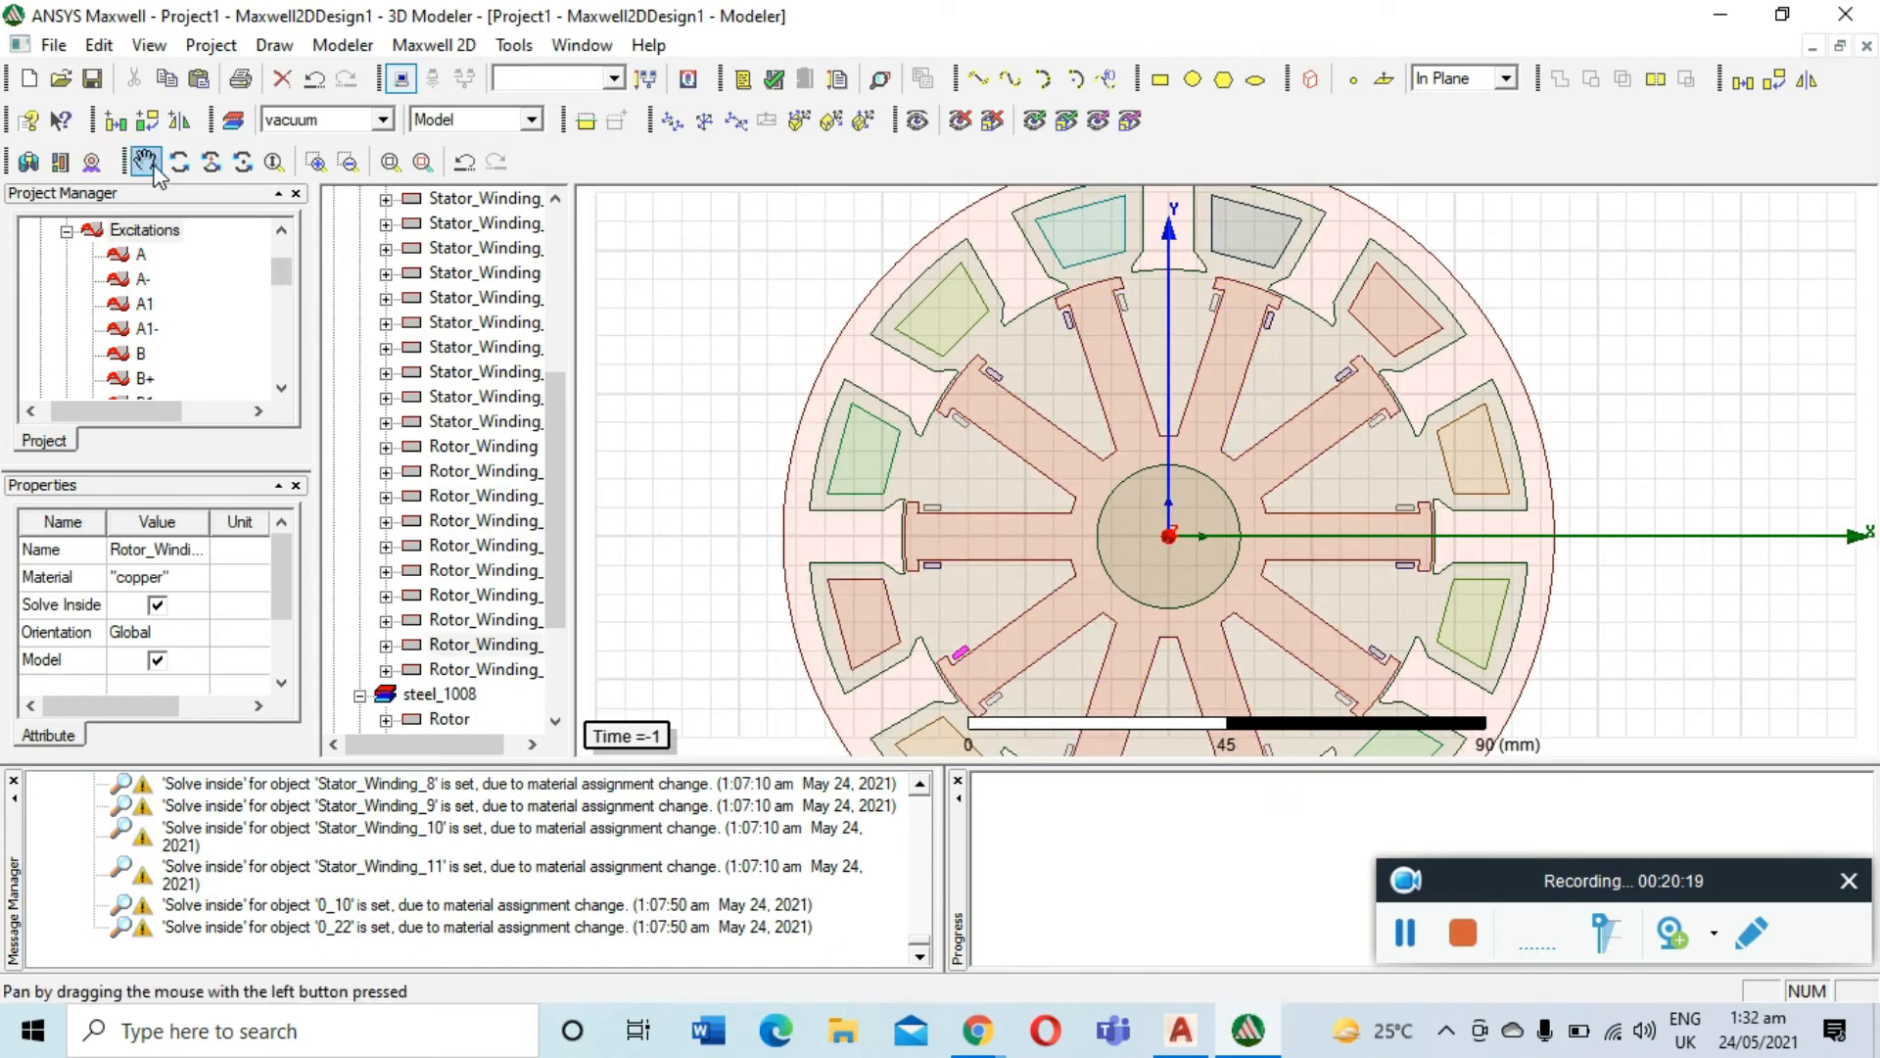
pyautogui.moveTo(944, 579); pyautogui.dragTo(932, 473)
pyautogui.click(143, 162)
pyautogui.keyDown('ctrl'); pyautogui.click(928, 457); pyautogui.keyUp('ctrl')
pyautogui.keyDown('ctrl'); pyautogui.click(990, 267); pyautogui.keyUp('ctrl')
pyautogui.keyDown('ctrl'); pyautogui.click(1066, 212); pyautogui.keyUp('ctrl')
pyautogui.keyDown('ctrl'); pyautogui.click(1265, 213); pyautogui.keyUp('ctrl')
pyautogui.keyDown('ctrl'); pyautogui.click(1342, 267); pyautogui.keyUp('ctrl')
pyautogui.keyDown('ctrl'); pyautogui.click(1402, 457); pyautogui.keyUp('ctrl')
pyautogui.keyDown('ctrl'); pyautogui.click(1376, 545); pyautogui.keyUp('ctrl')
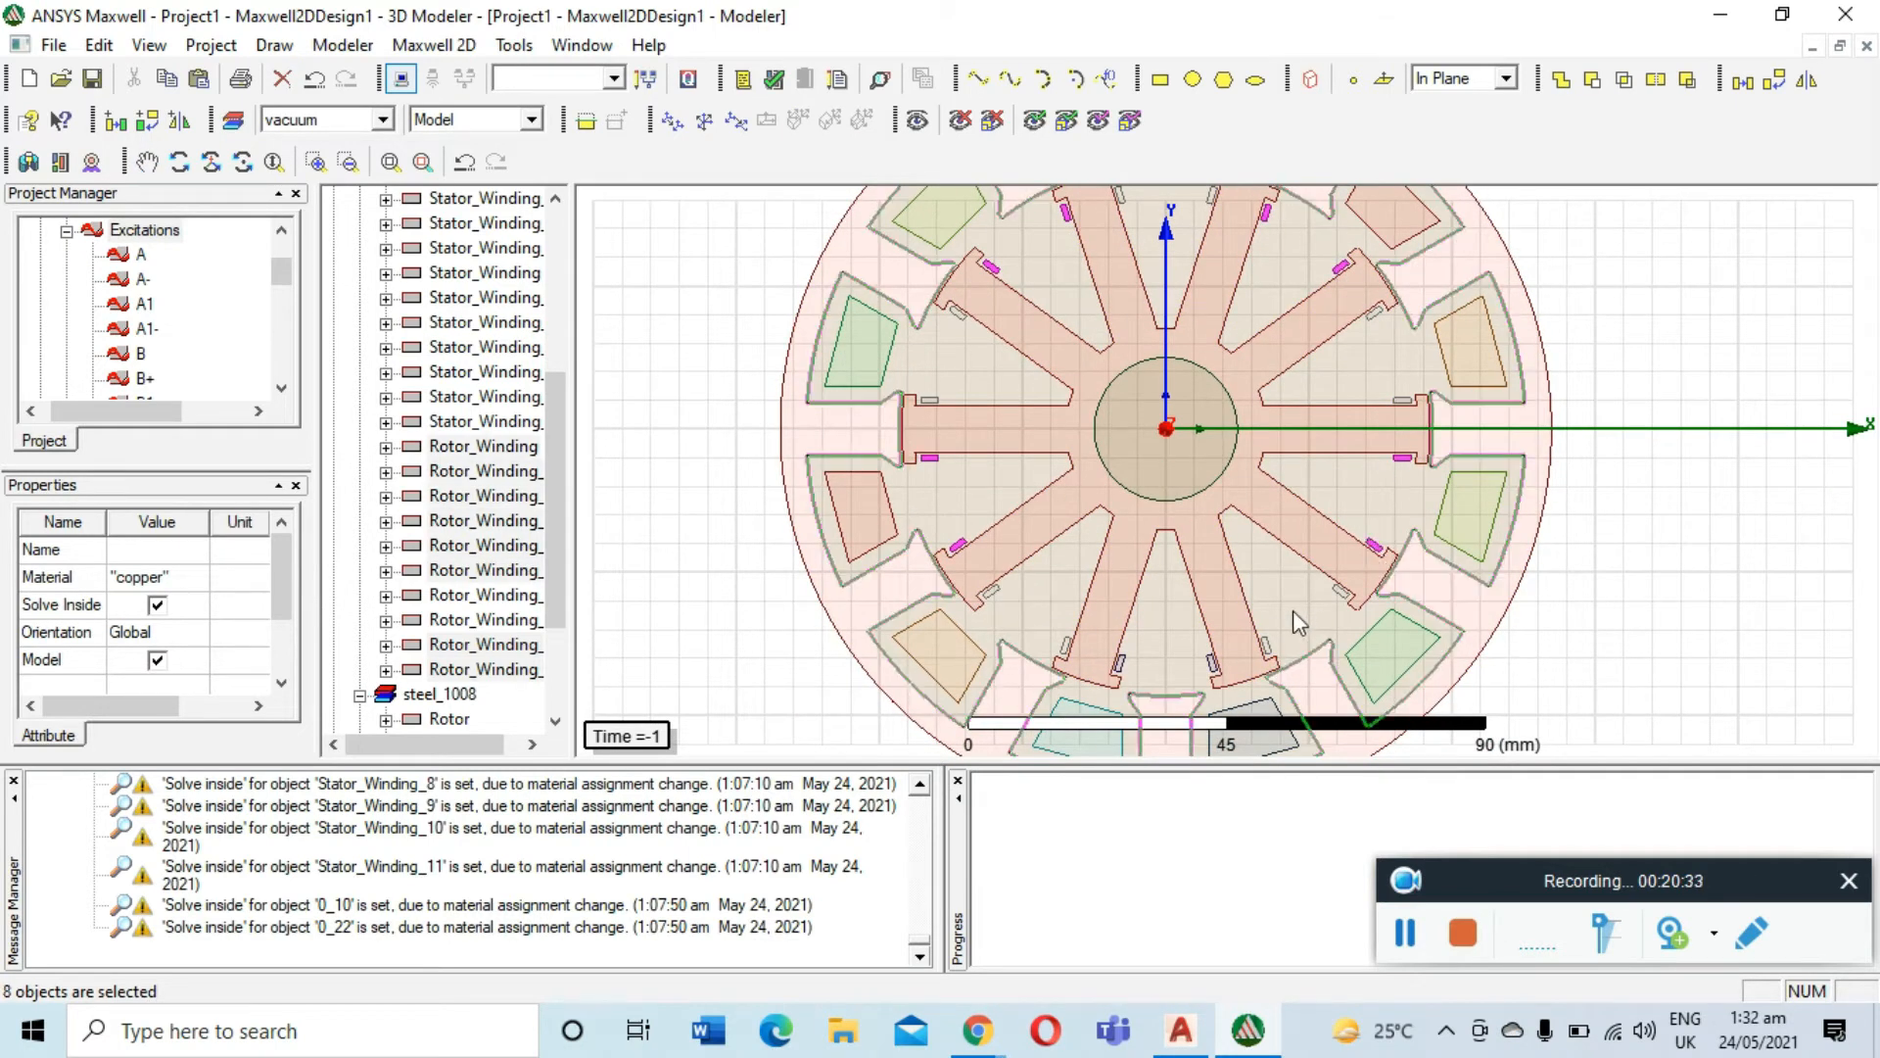
pyautogui.rightClick(1115, 673)
pyautogui.moveTo(1212, 826)
pyautogui.click(1419, 627)
pyautogui.write('F-')
pyautogui.doubleClick(957, 428)
pyautogui.write('20')
pyautogui.click(873, 508)
pyautogui.click(837, 721)
pyautogui.click(714, 440)
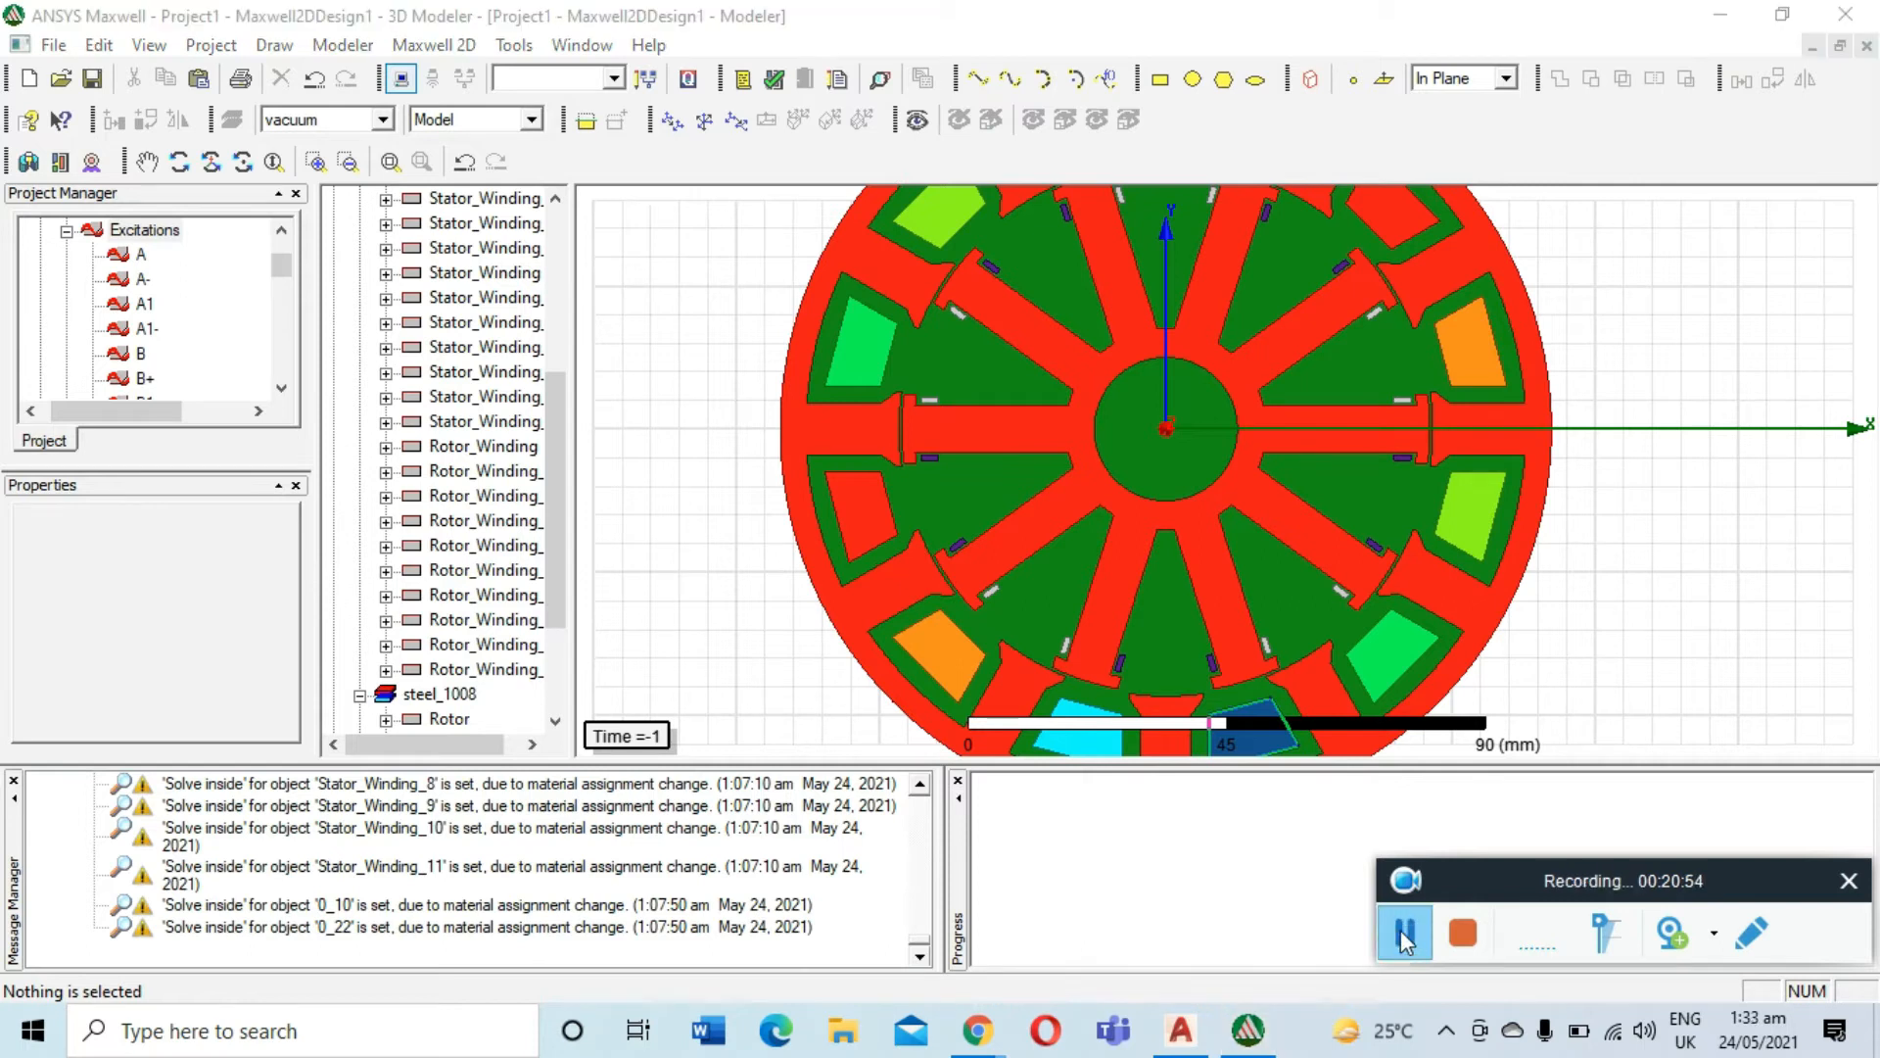
# Add a stranded current winding group named Winding_A to the design's excitations
pyautogui.scroll(-10, 144, 294)
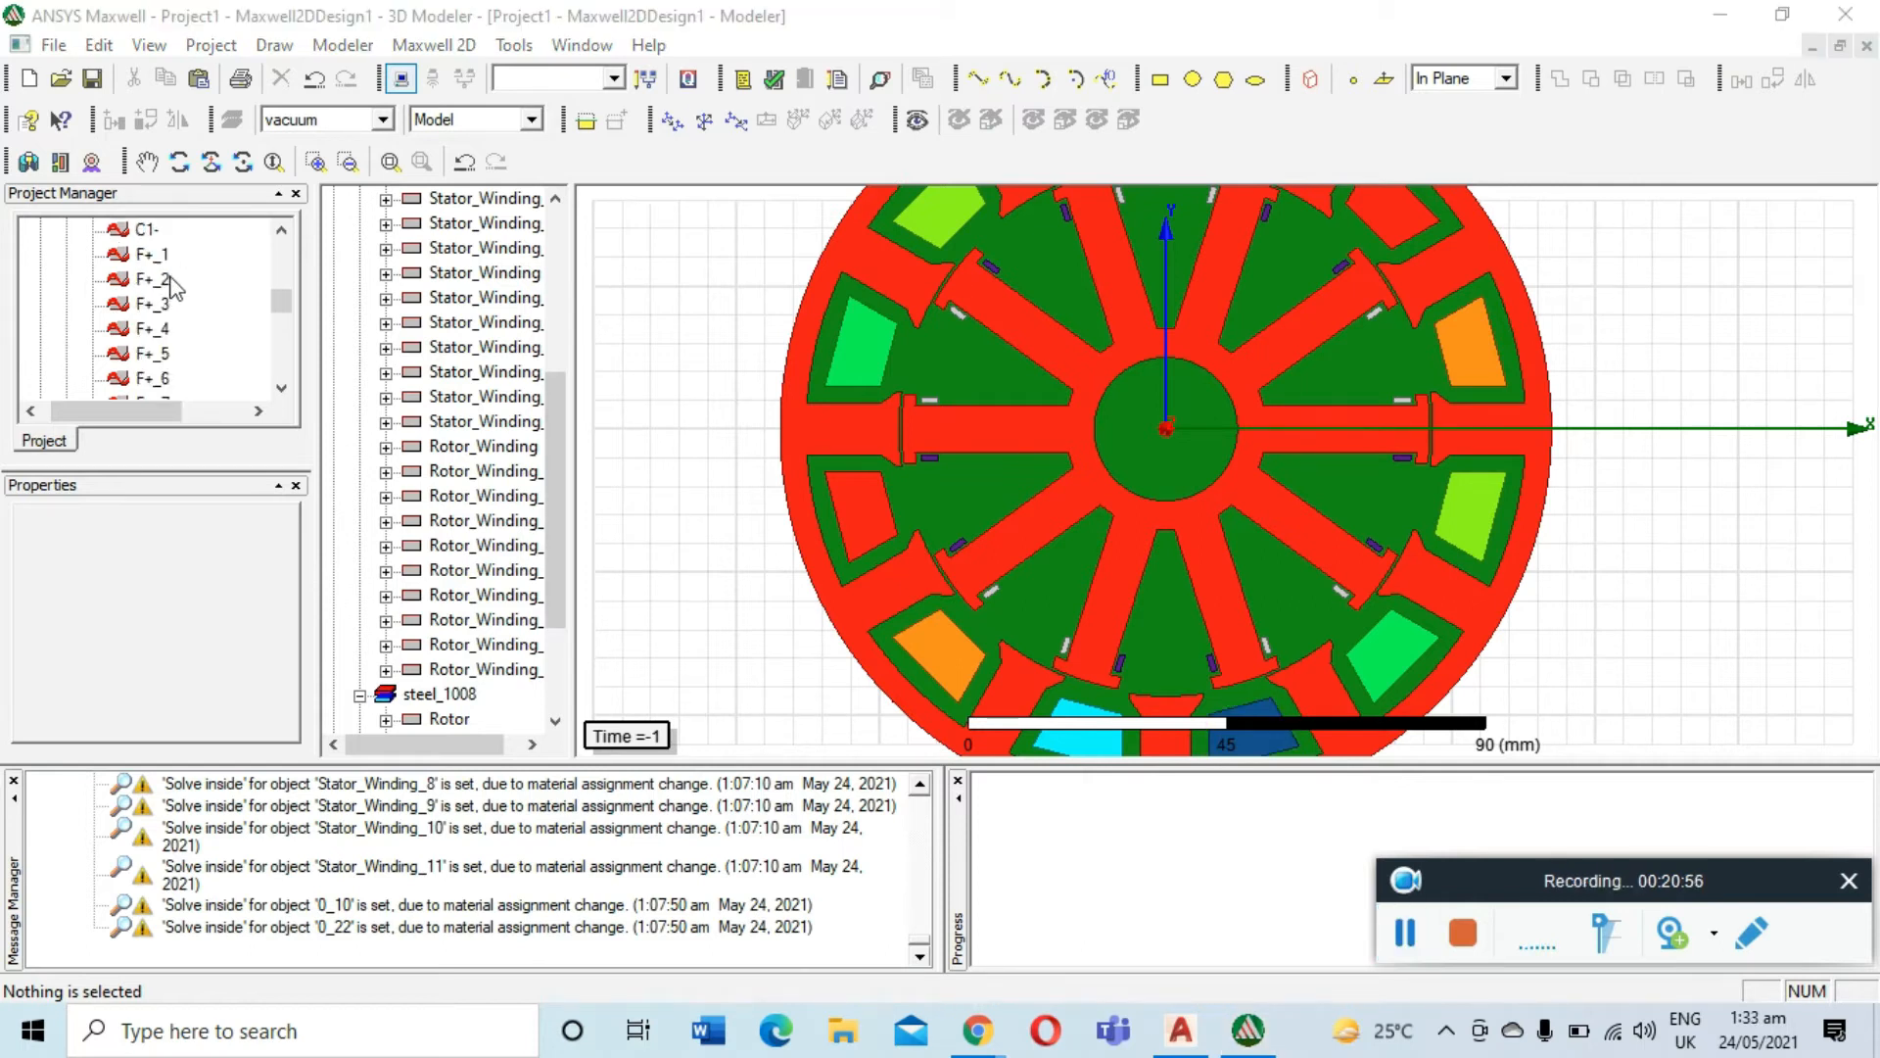
pyautogui.scroll(-3, 175, 302)
pyautogui.scroll(6, 175, 306)
pyautogui.scroll(8, 174, 308)
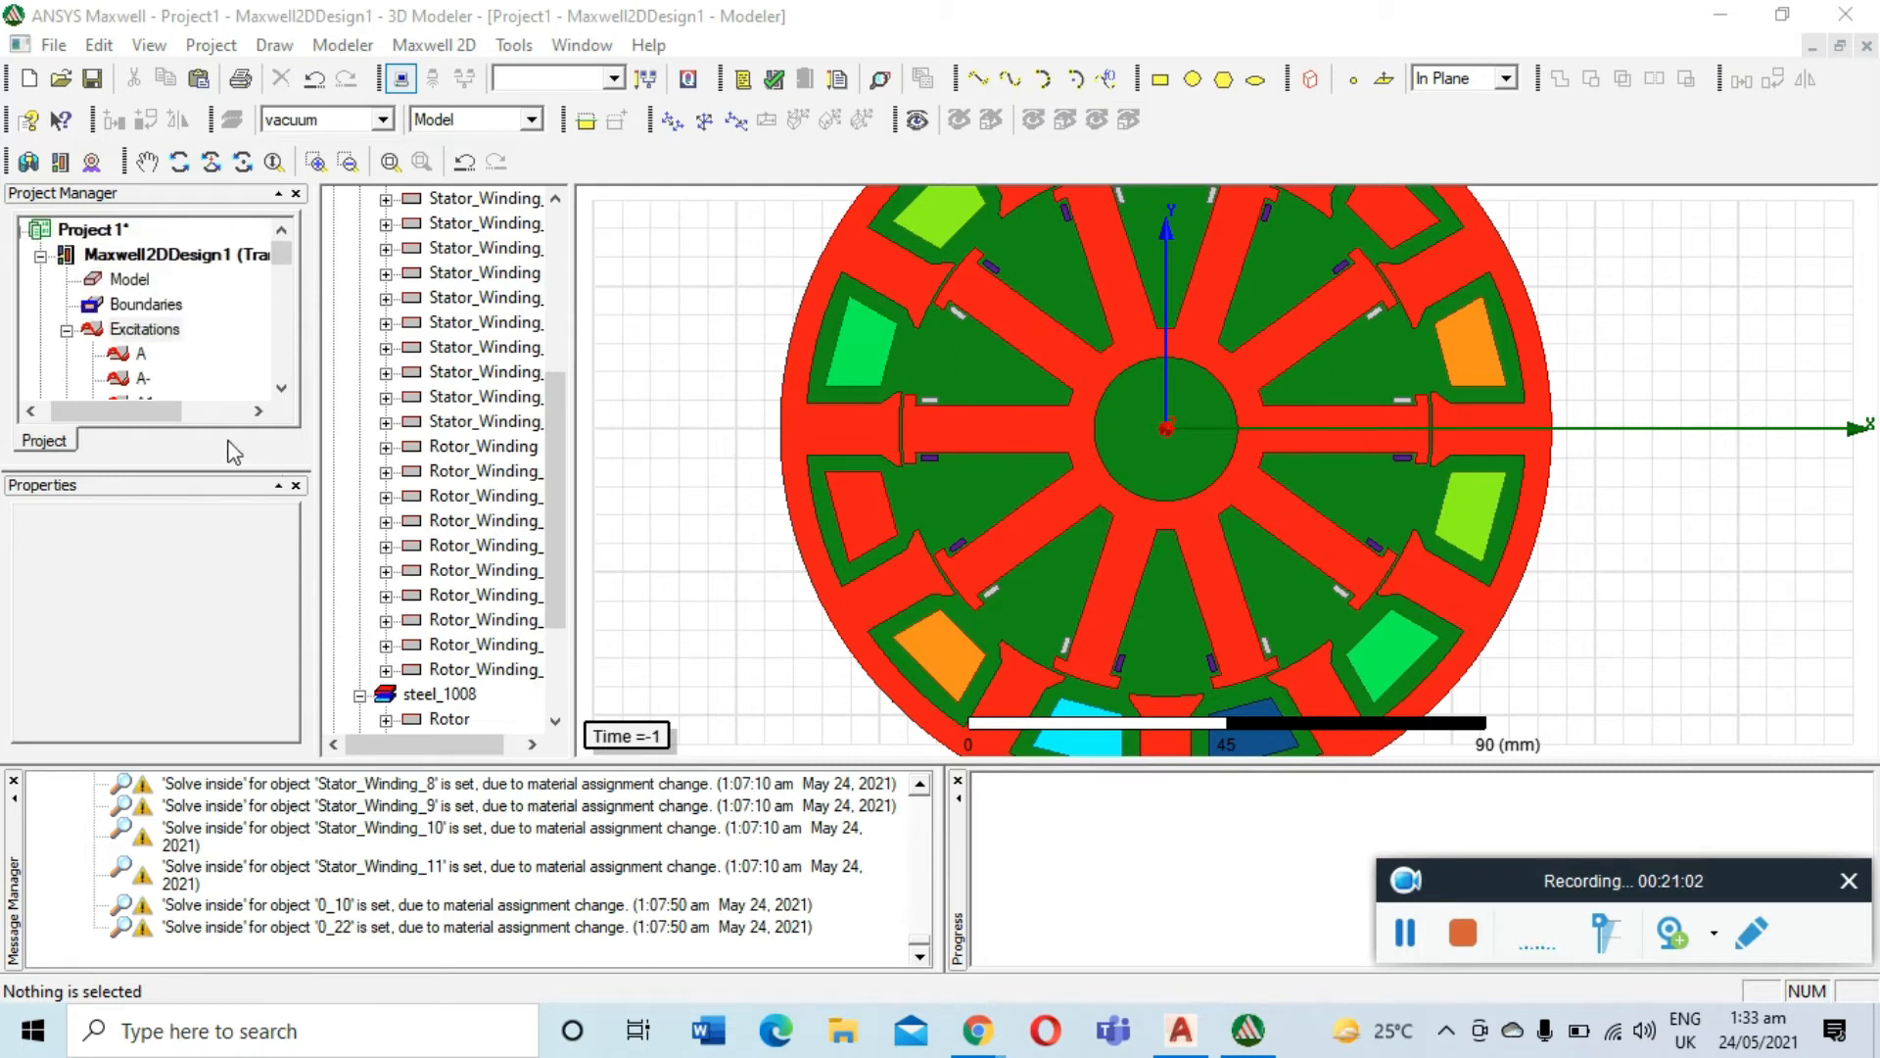
pyautogui.moveTo(229, 501); pyautogui.dragTo(230, 522)
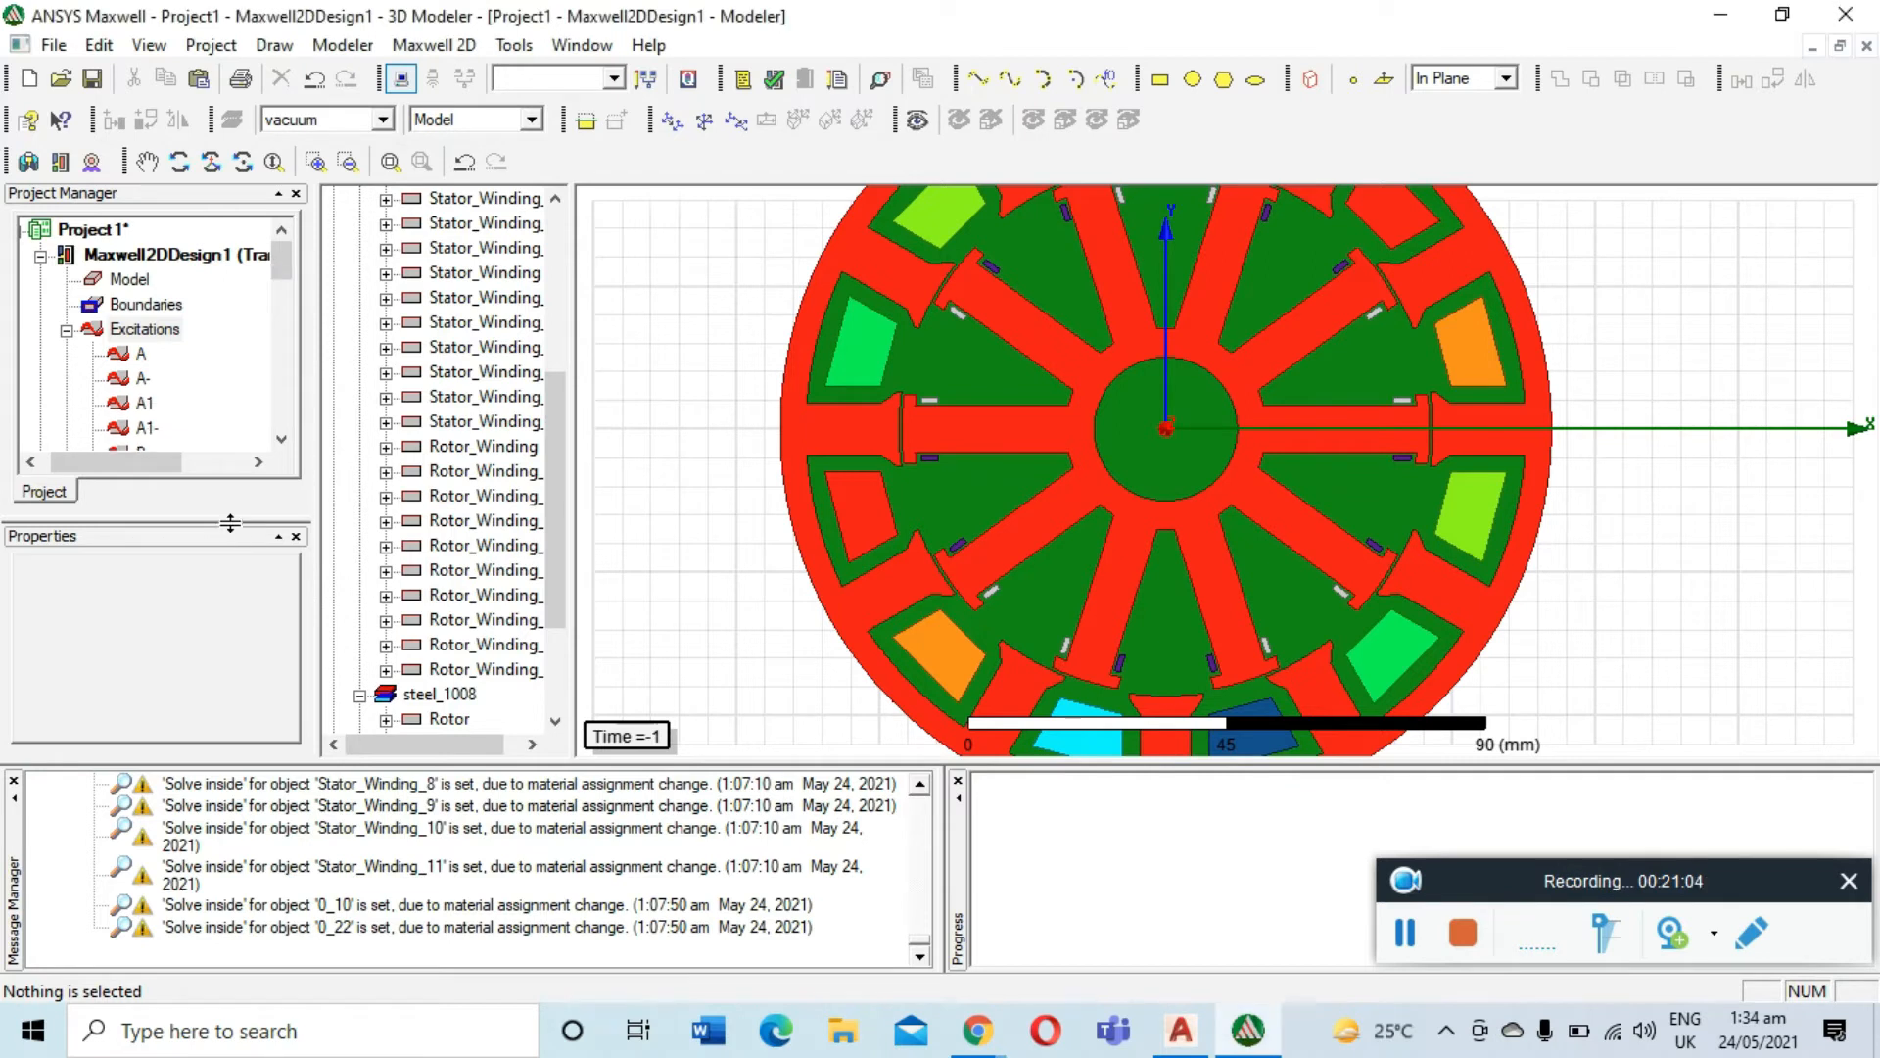
pyautogui.rightClick(145, 331)
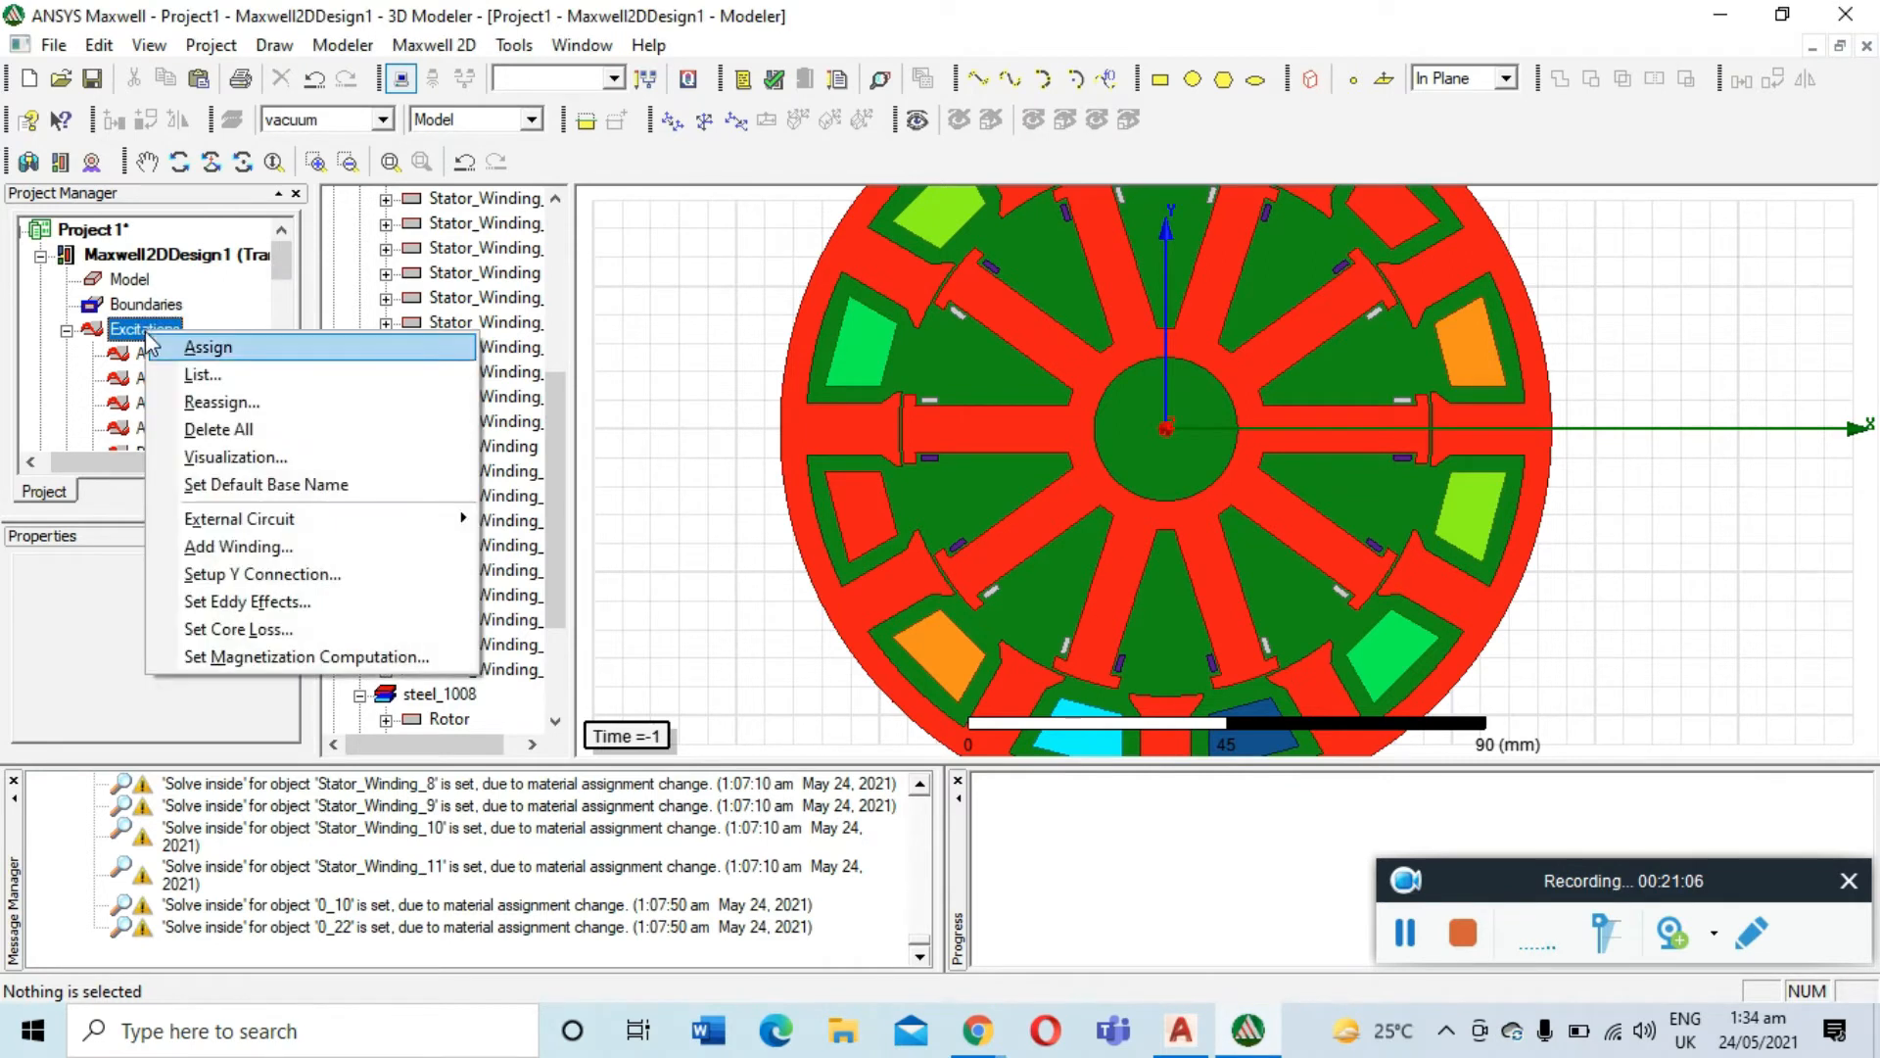
pyautogui.click(292, 545)
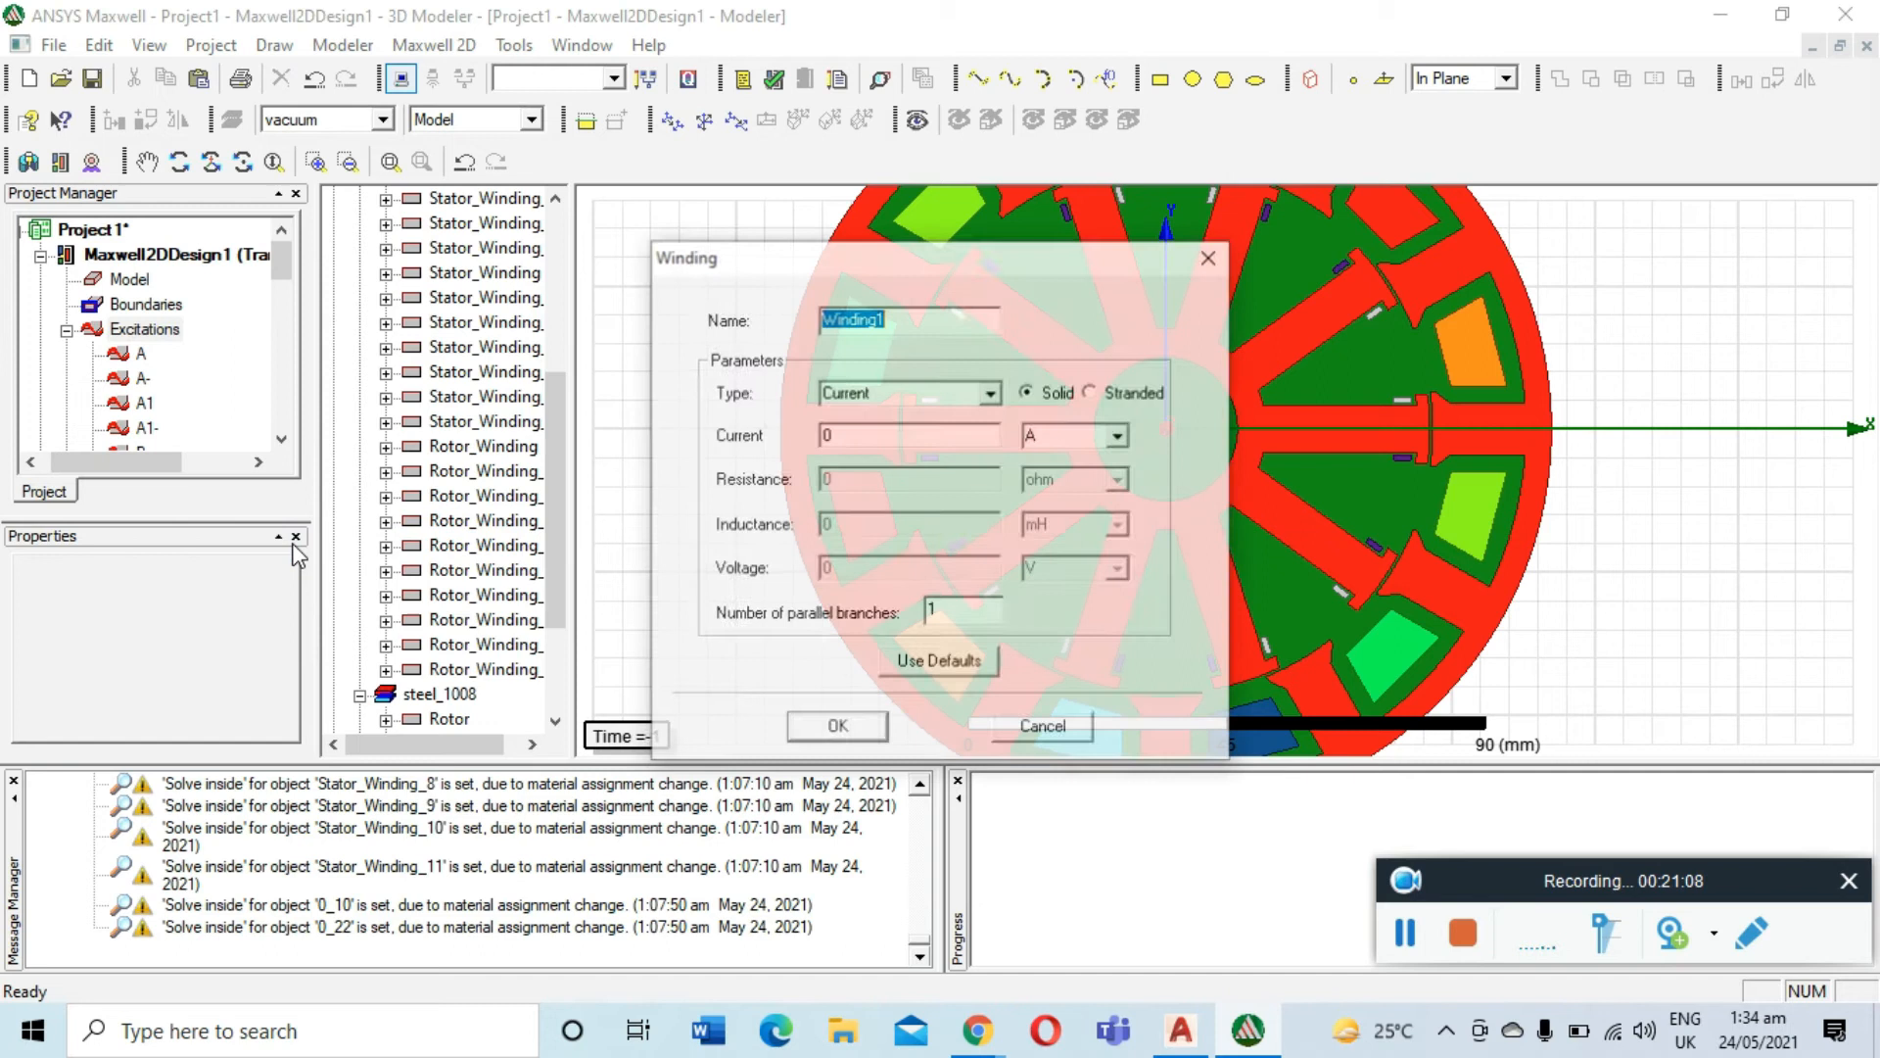
pyautogui.click(894, 323)
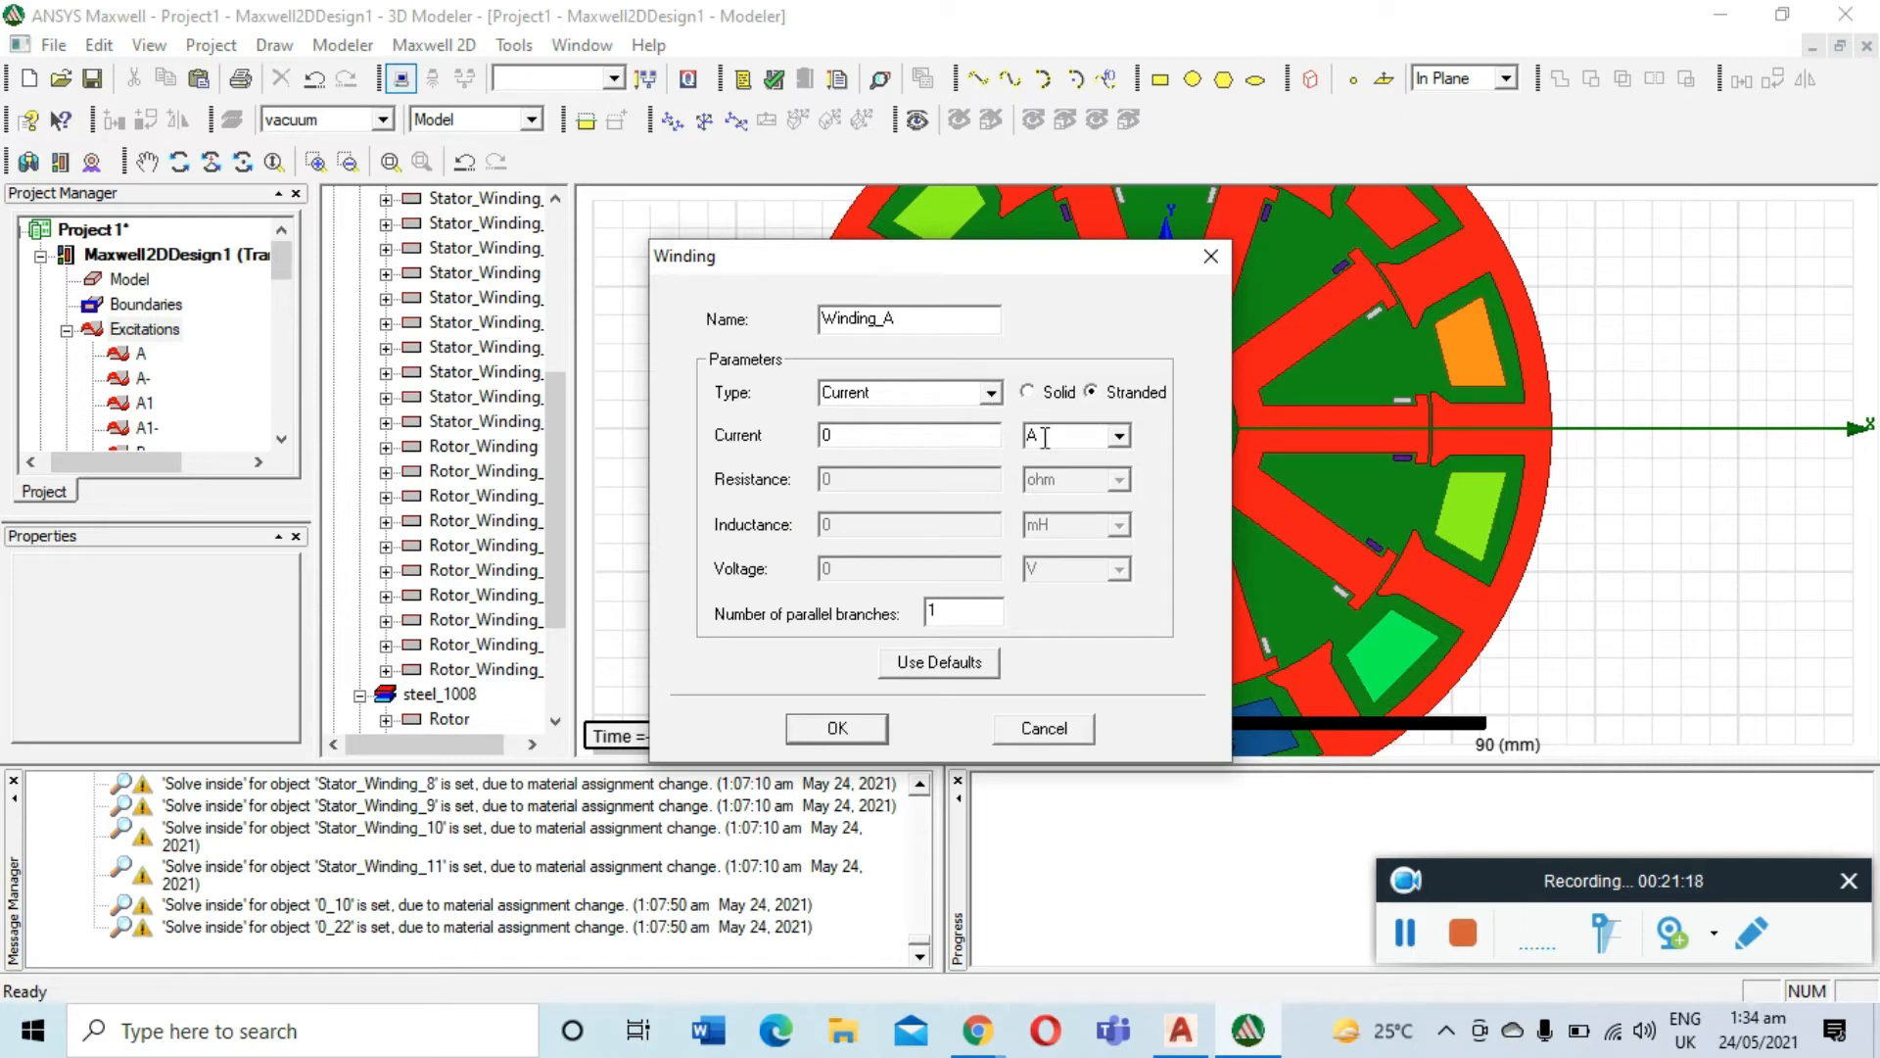
pyautogui.click(864, 733)
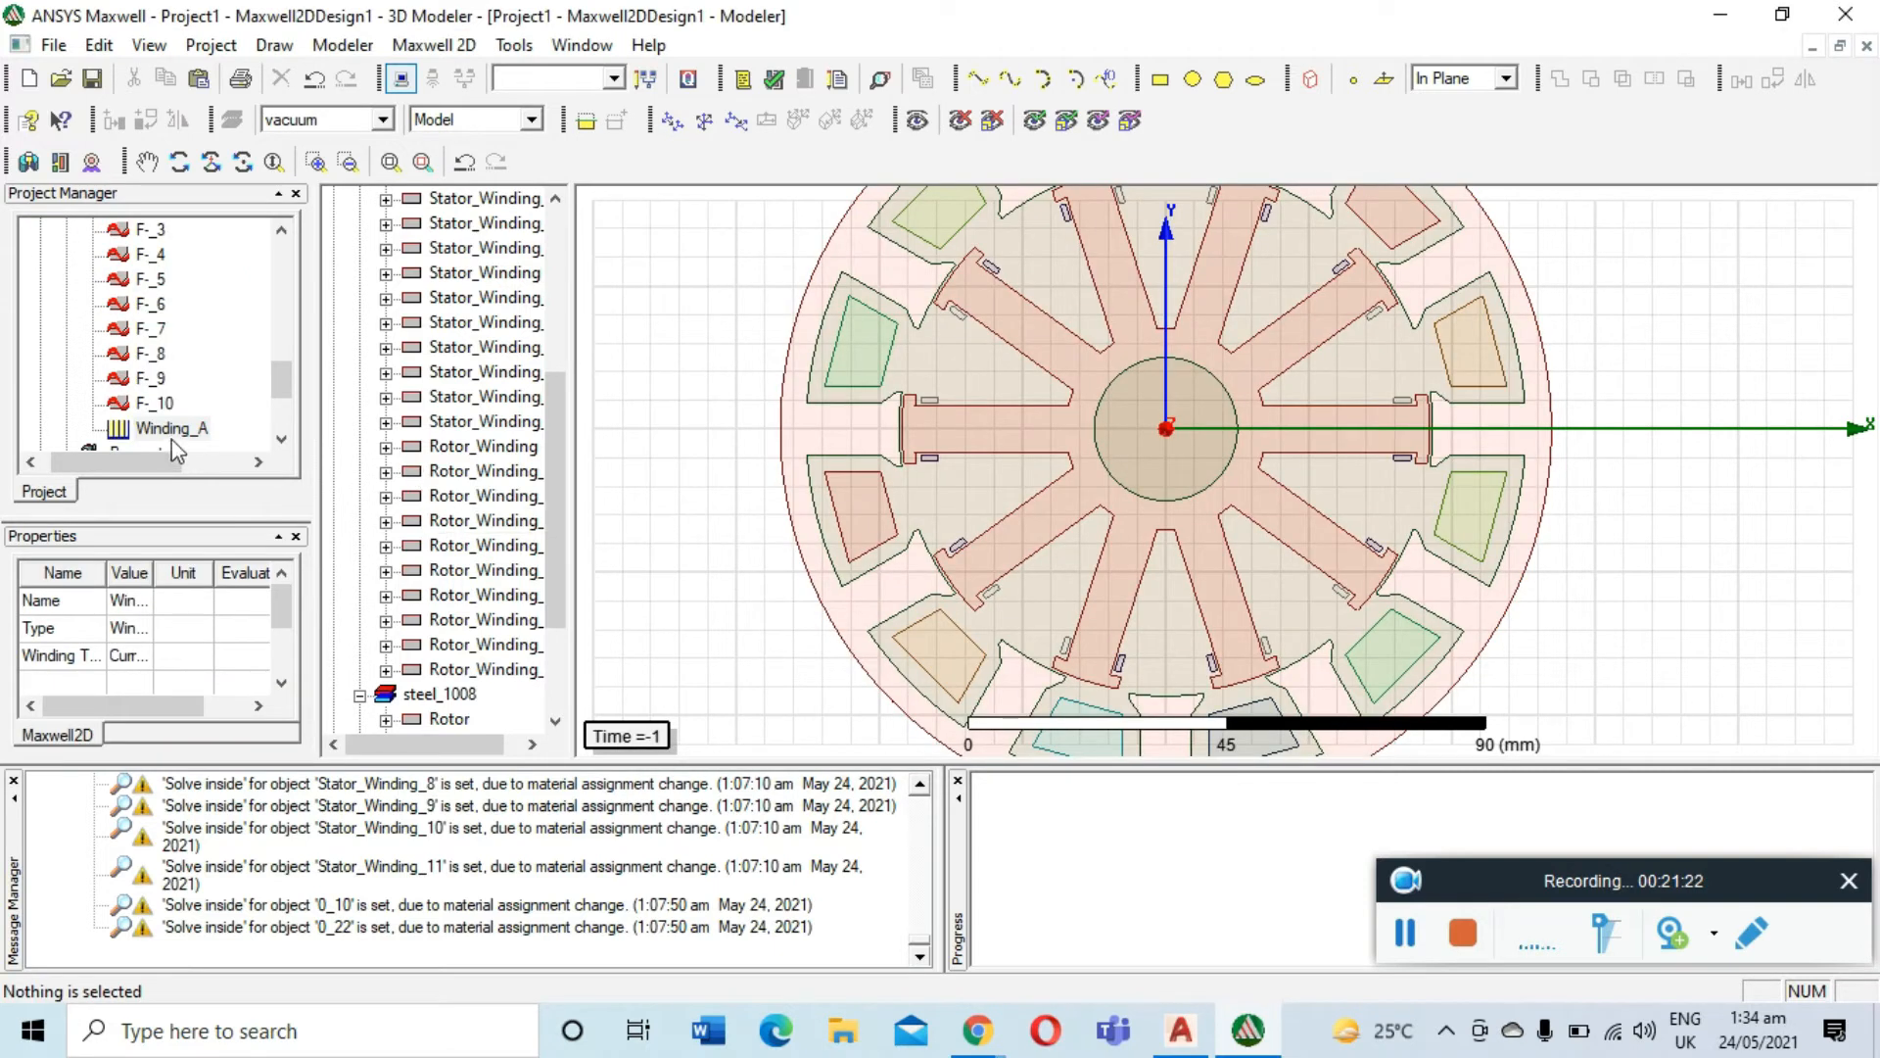
# Add a stranded current winding group named Winding_B to the excitations
pyautogui.scroll(8, 157, 397)
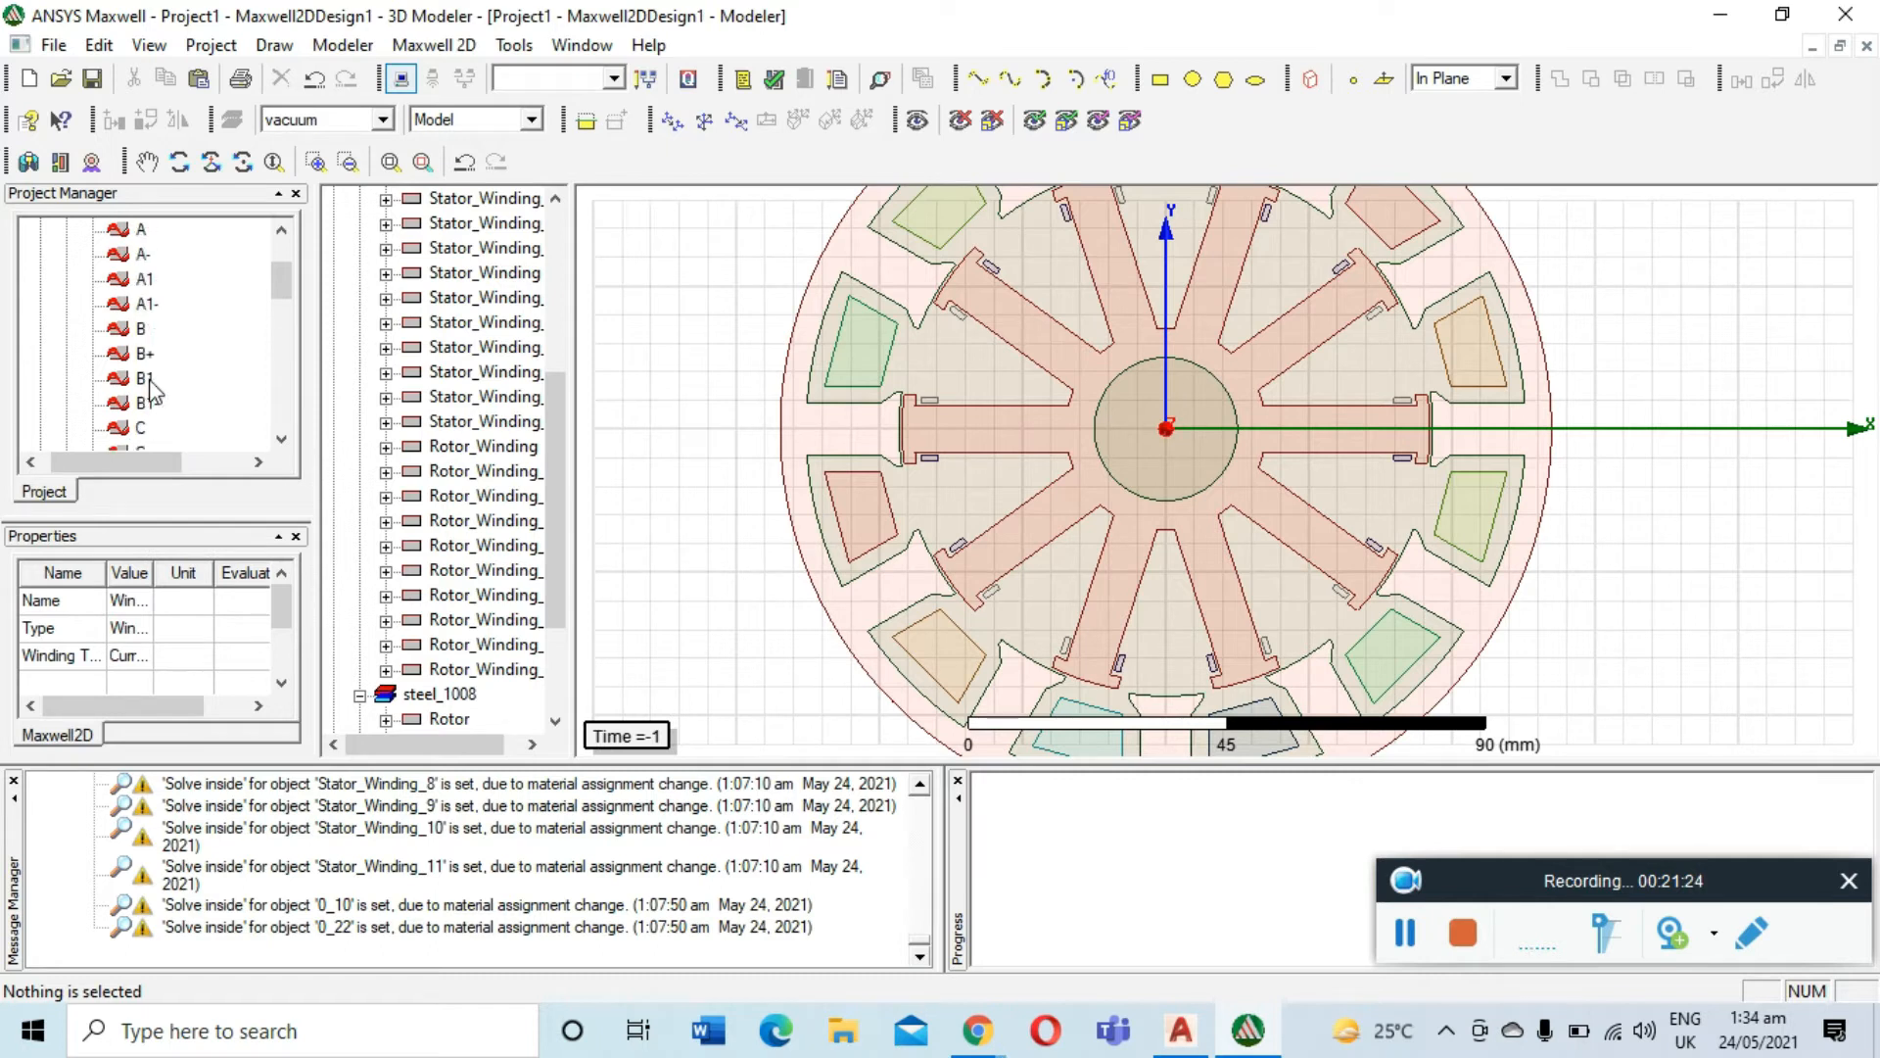
pyautogui.scroll(2, 152, 391)
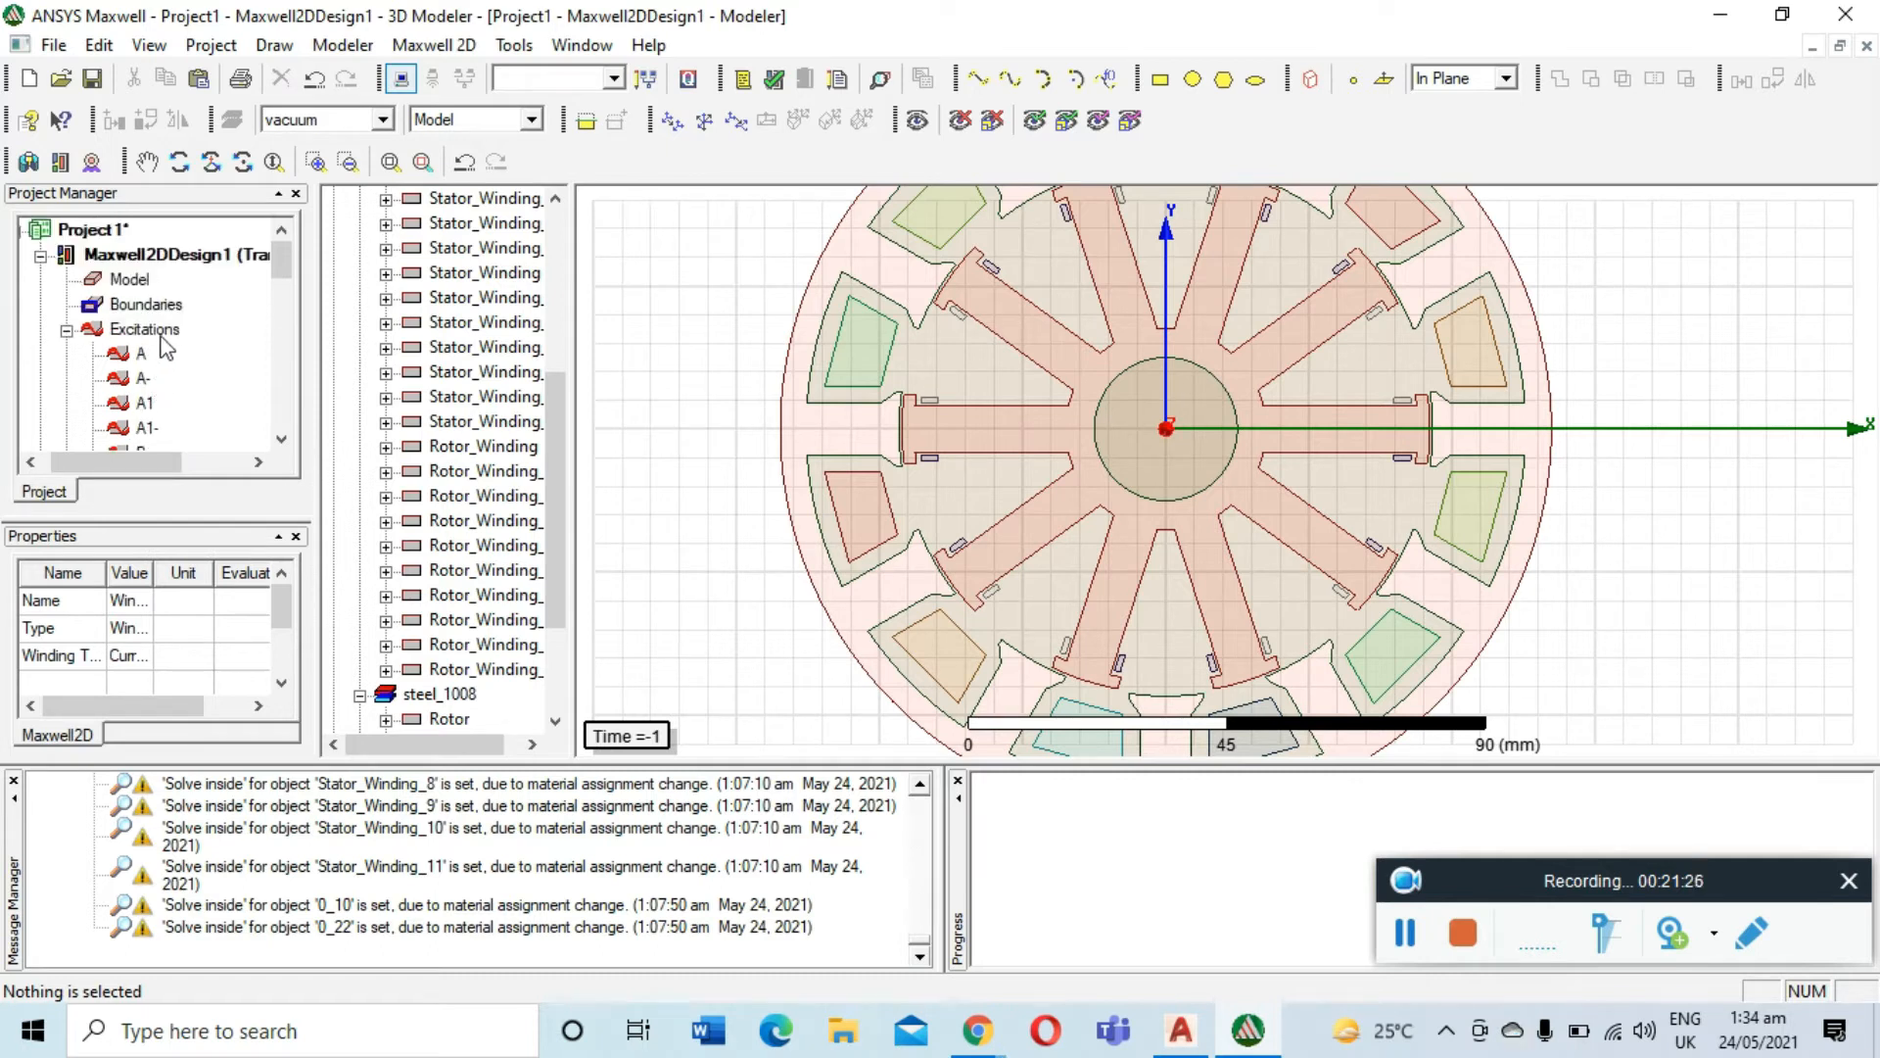
pyautogui.rightClick(162, 338)
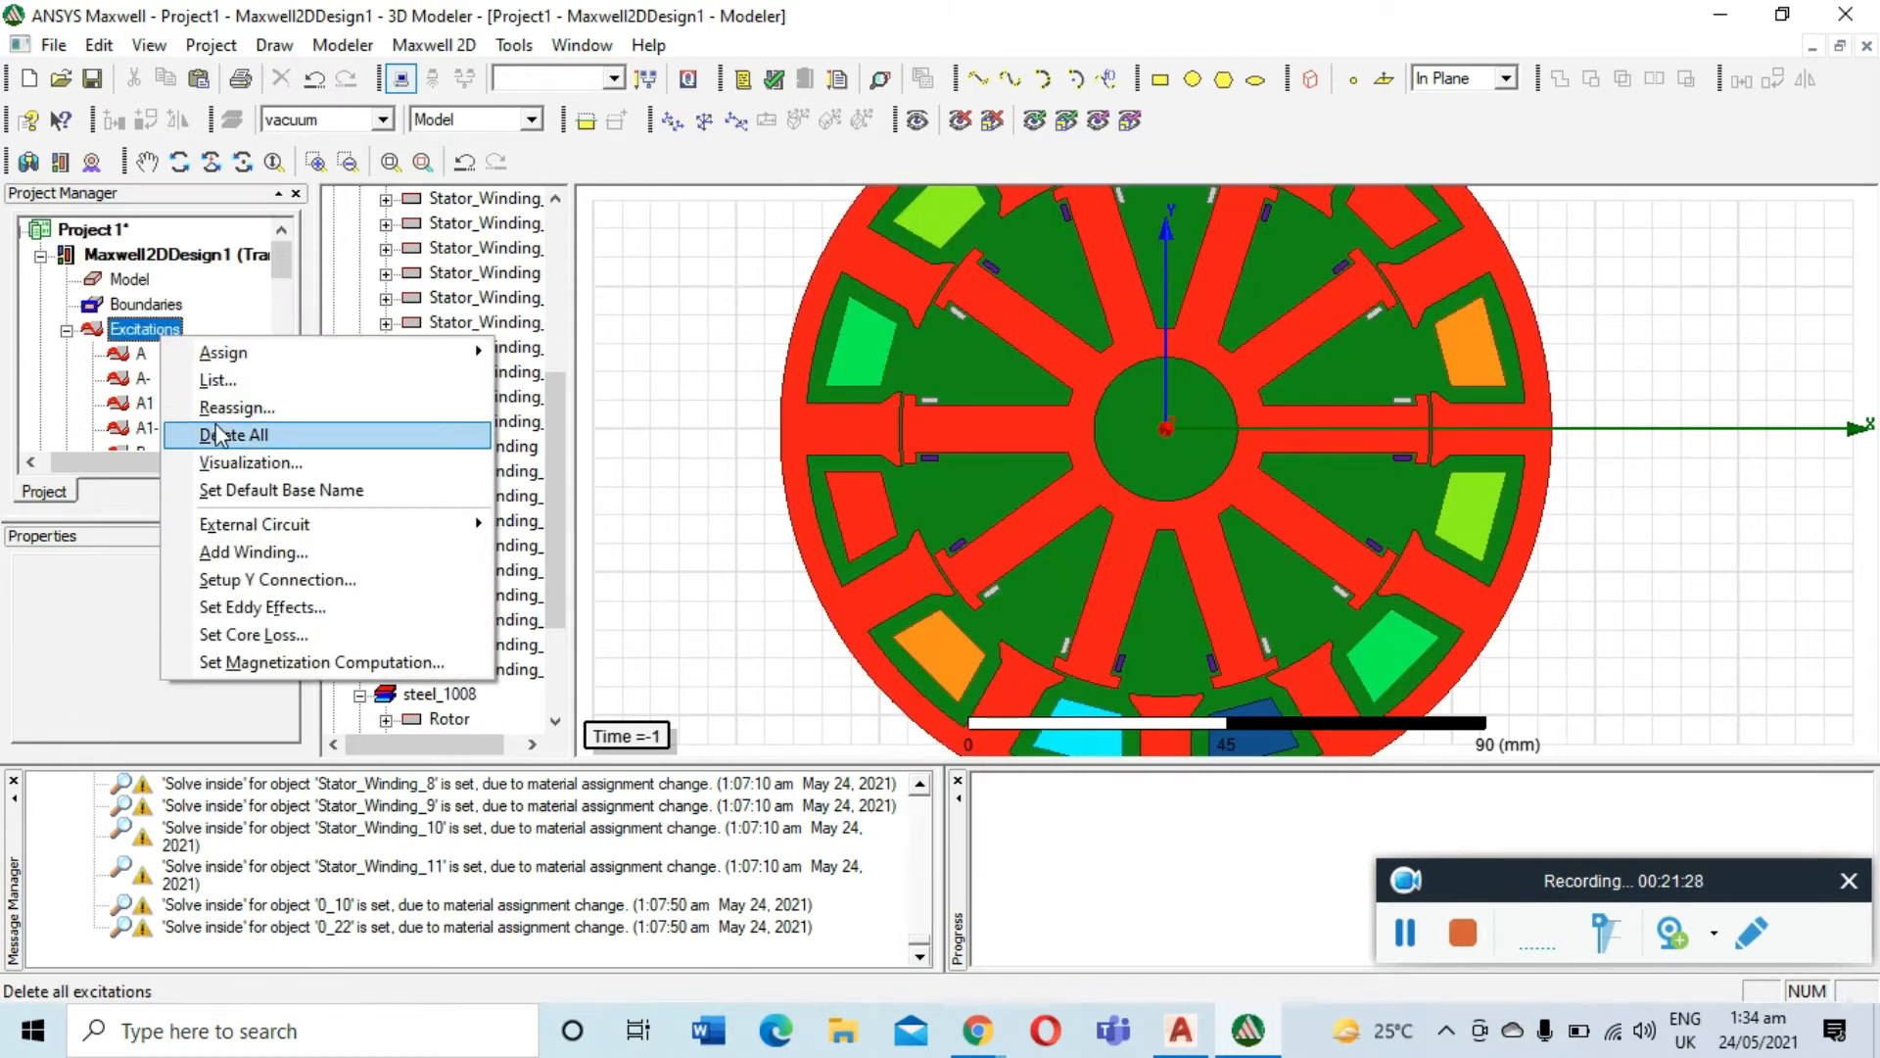
pyautogui.click(333, 551)
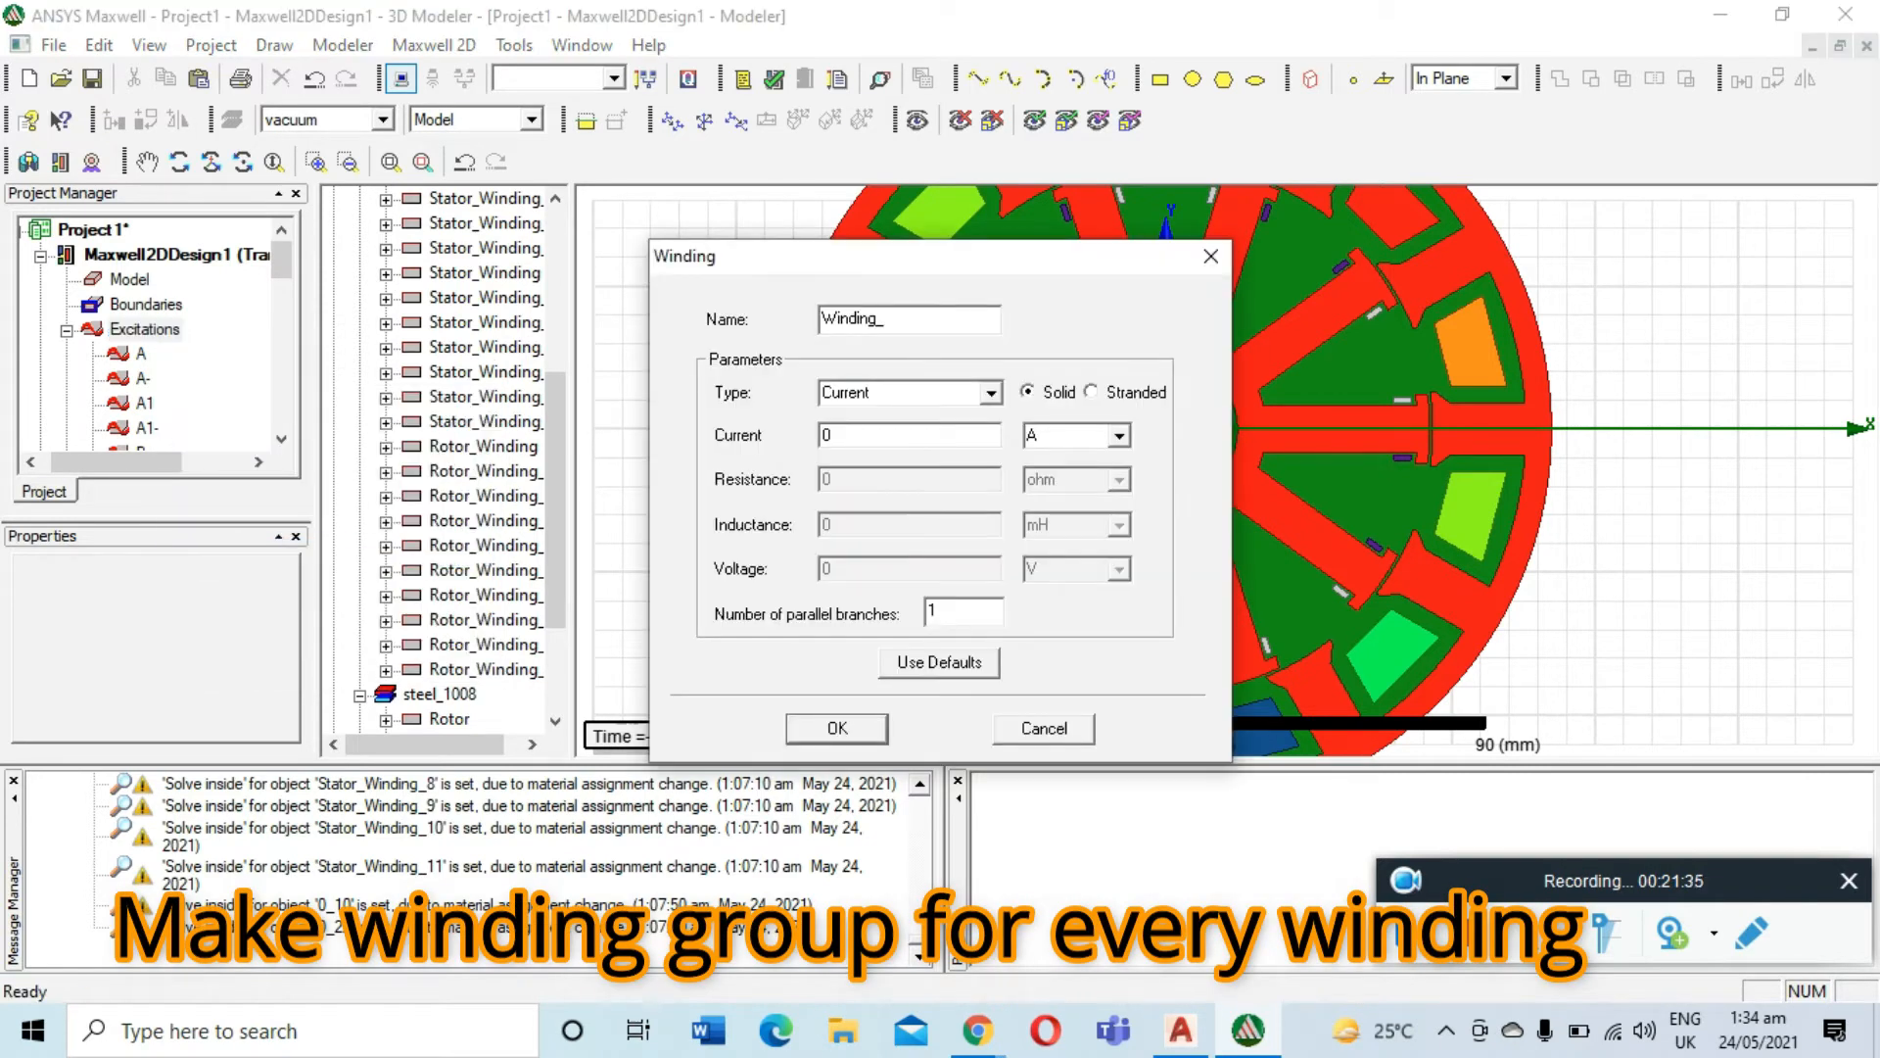
pyautogui.click(1091, 392)
pyautogui.click(837, 727)
# Add a stranded current winding group named Winding_C to the excitations
pyautogui.rightClick(145, 329)
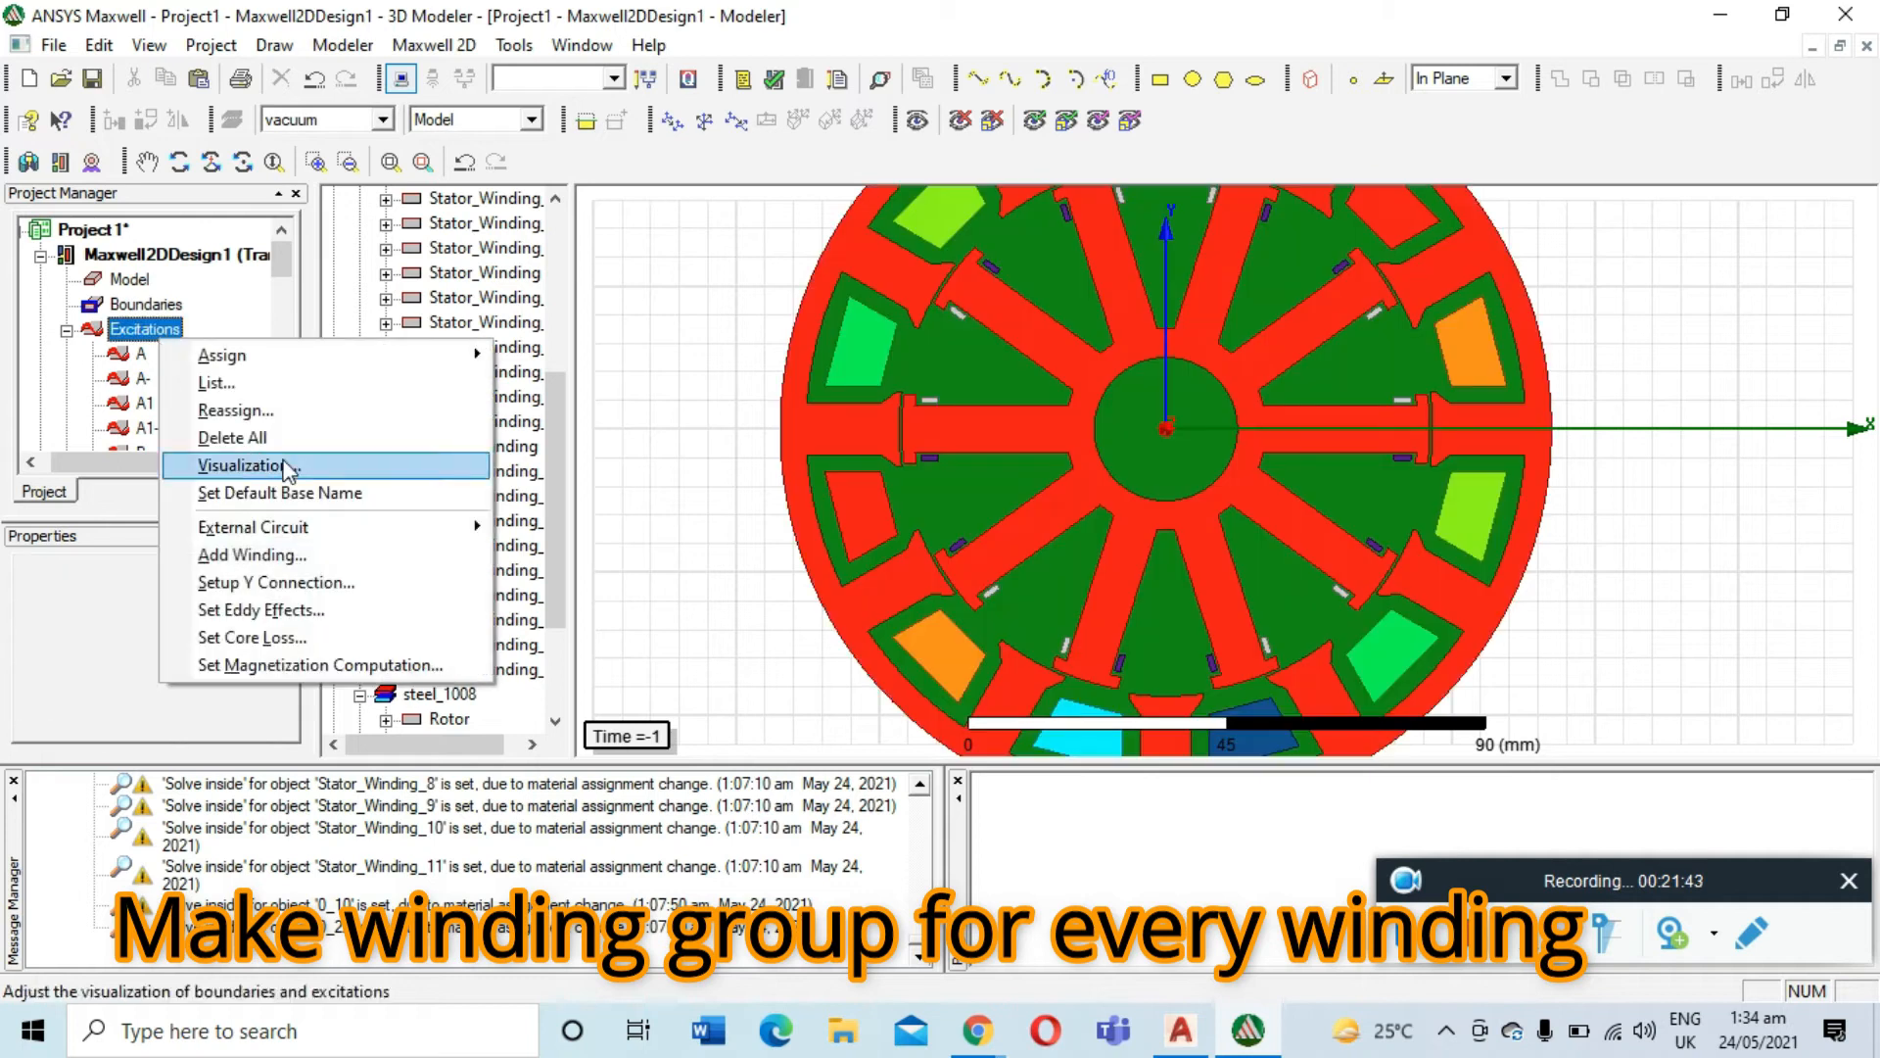
pyautogui.click(293, 551)
pyautogui.click(981, 314)
pyautogui.click(1091, 392)
pyautogui.click(837, 728)
# Add a stranded current winding group named Winding_F for the rotor field coils
pyautogui.rightClick(145, 329)
pyautogui.click(284, 548)
pyautogui.click(921, 319)
pyautogui.write('_F')
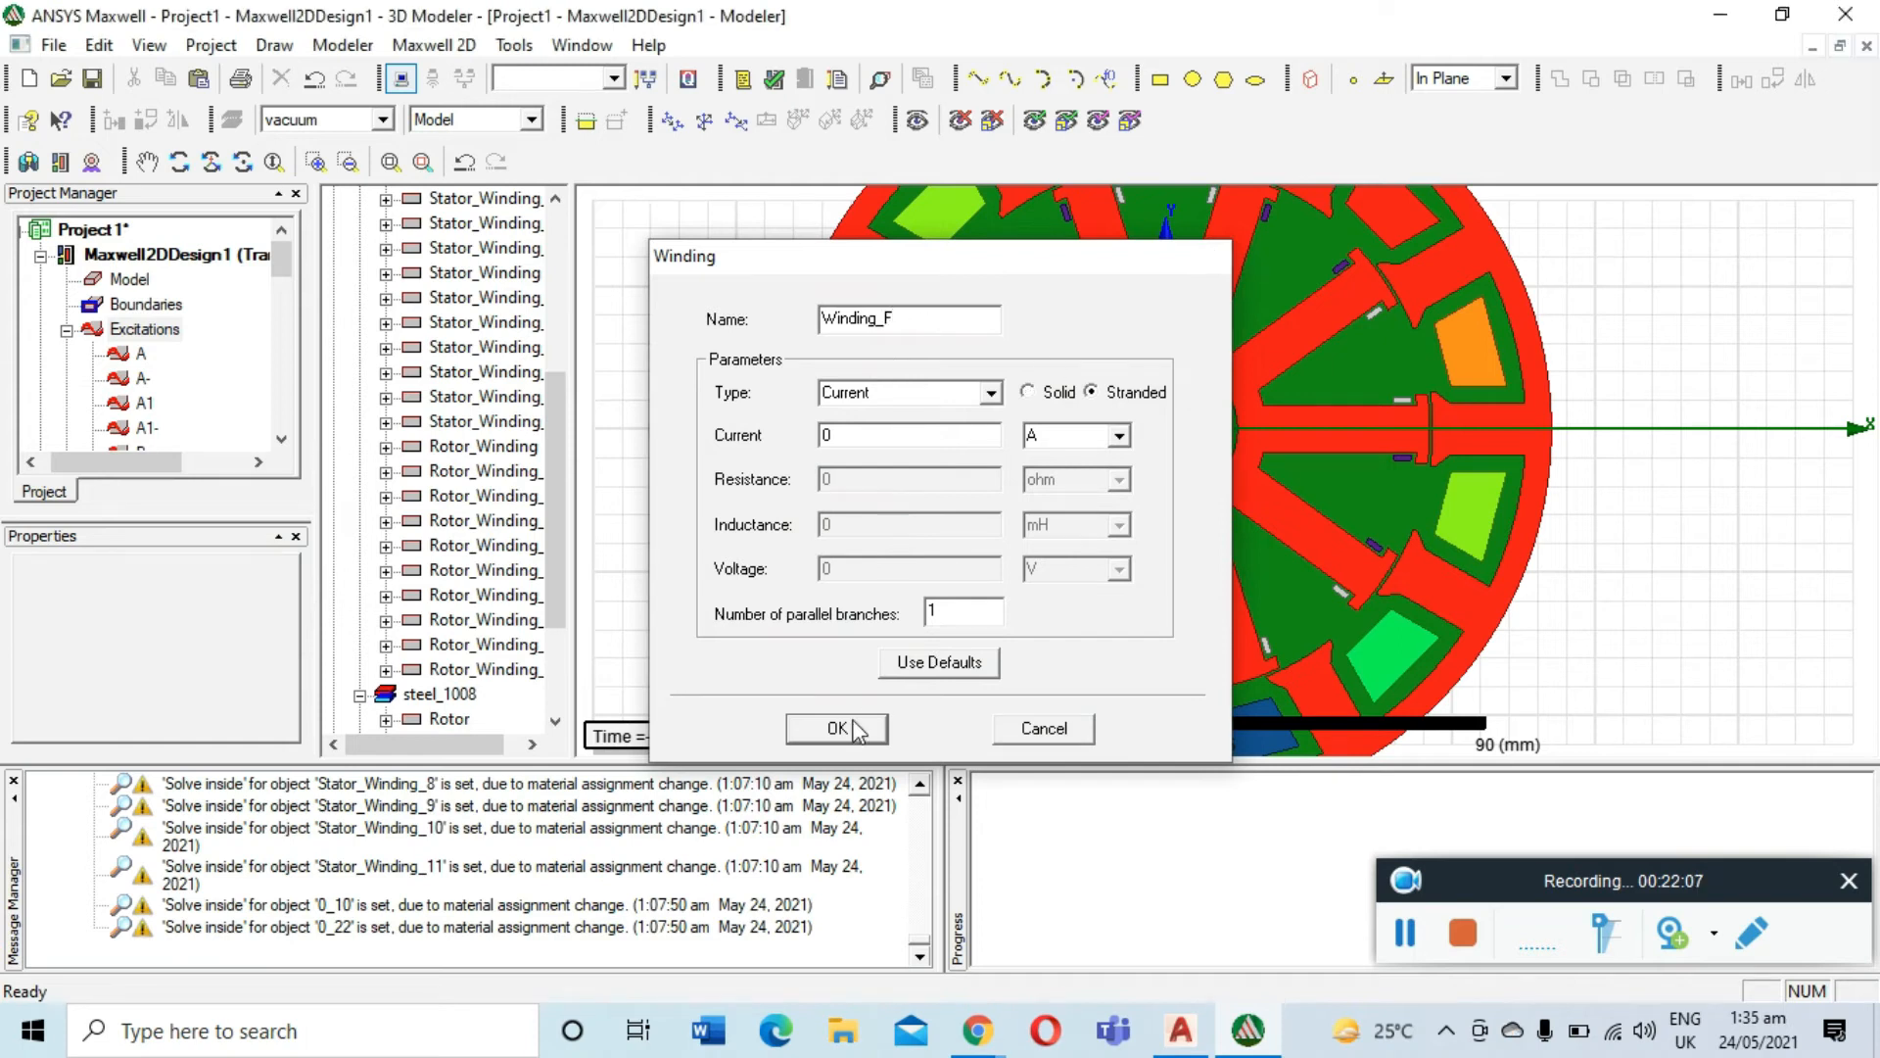
pyautogui.click(838, 728)
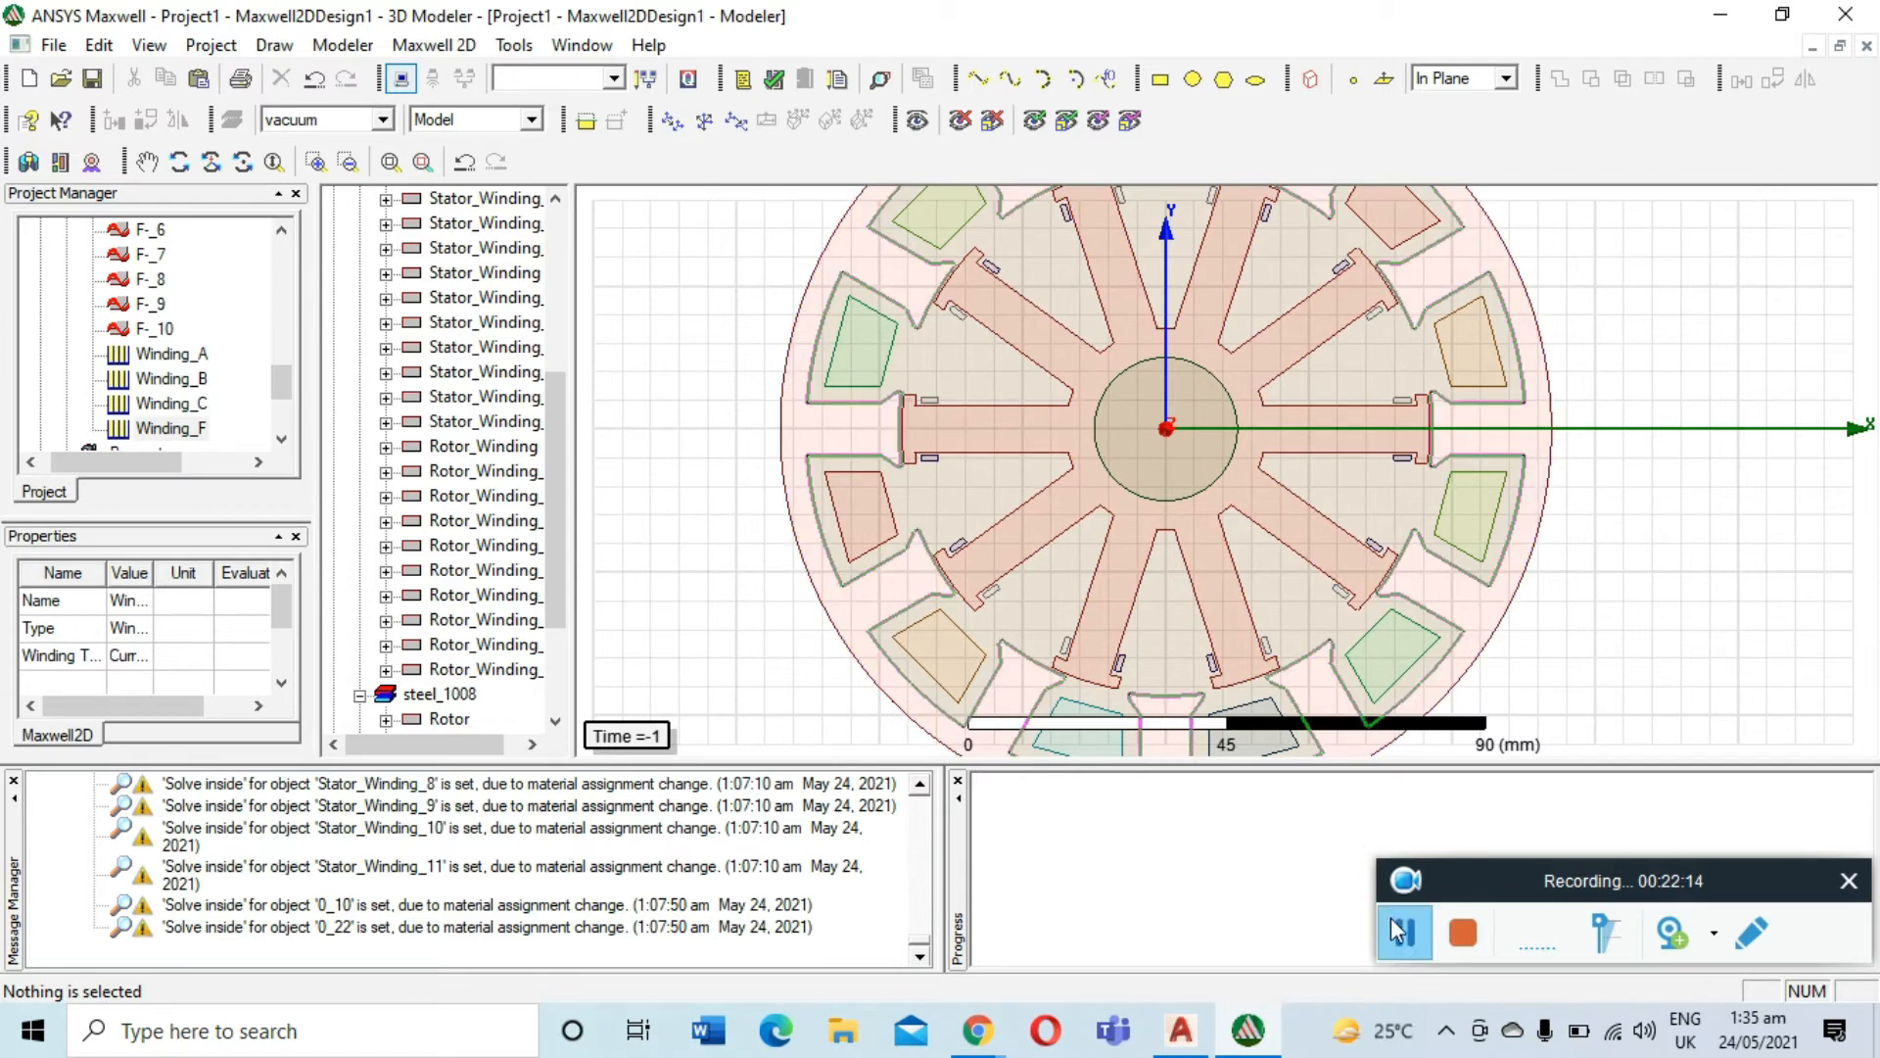
# Try to assign a new coil to Winding_A without any geometry selected
pyautogui.rightClick(134, 356)
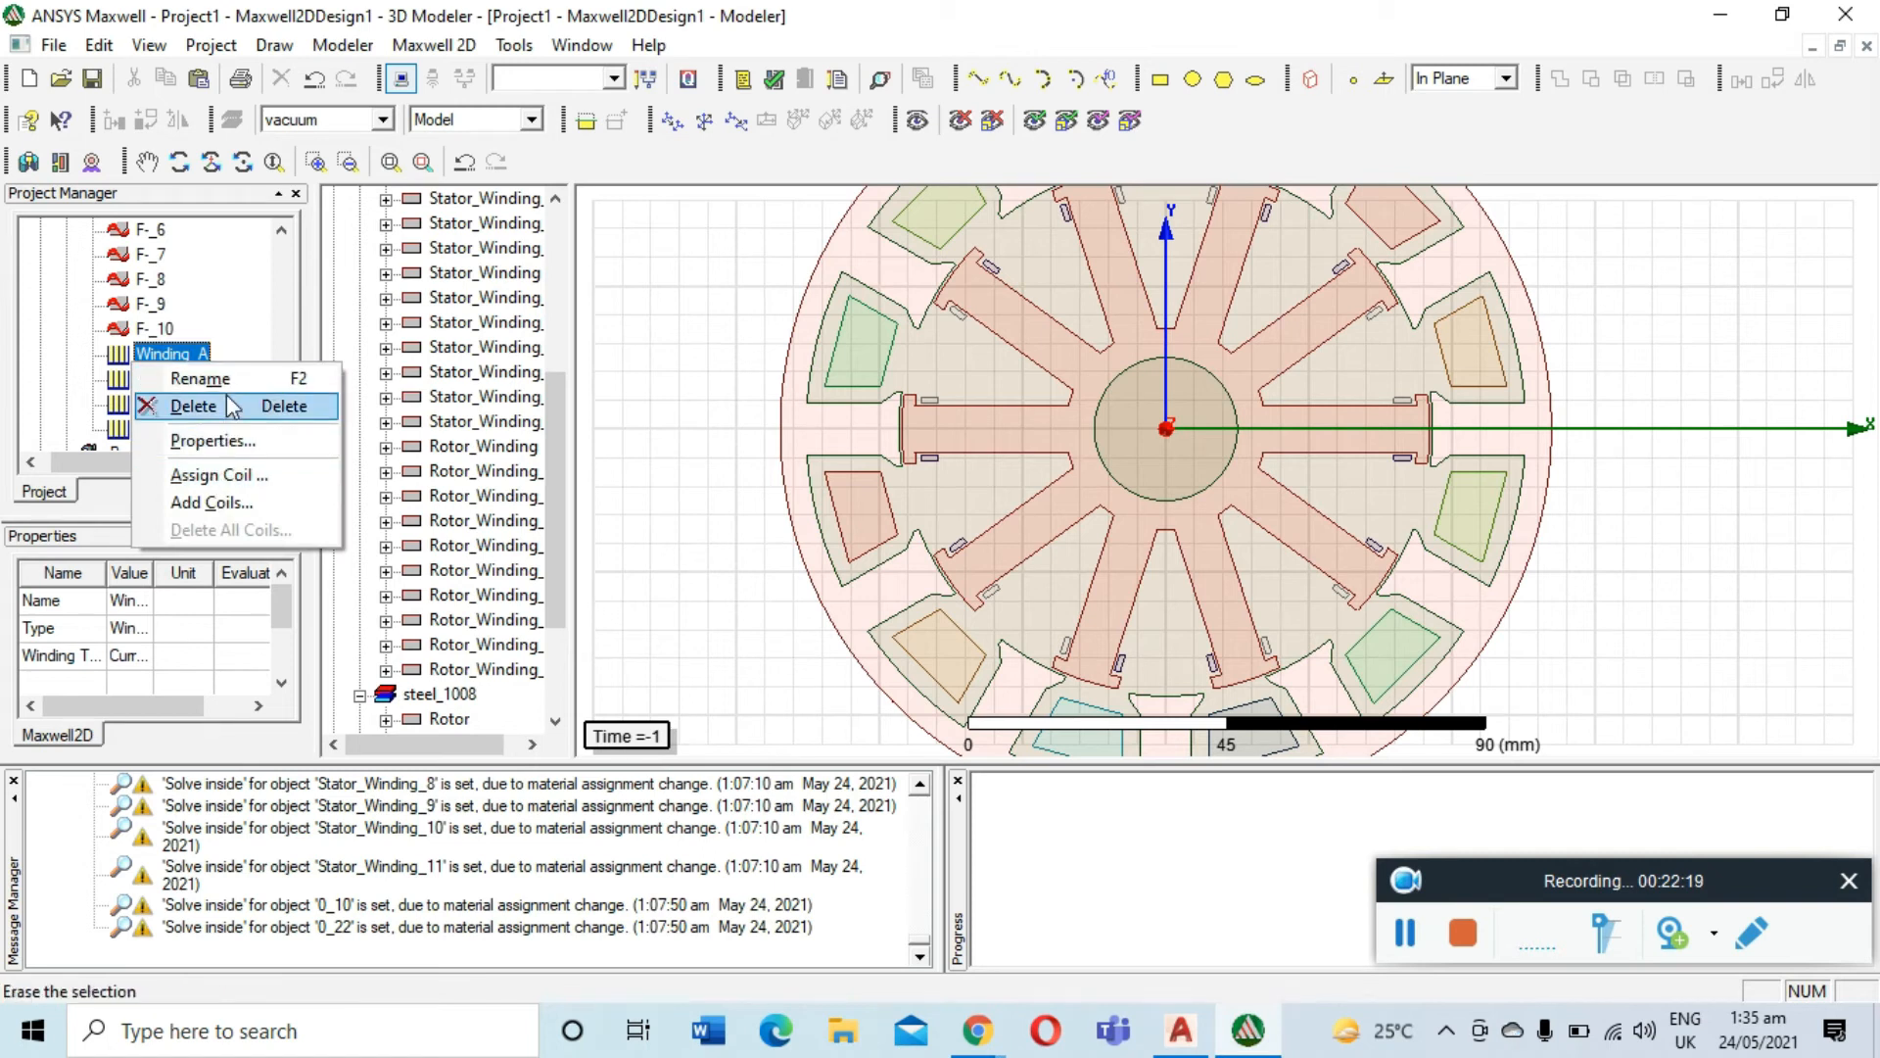
pyautogui.click(212, 476)
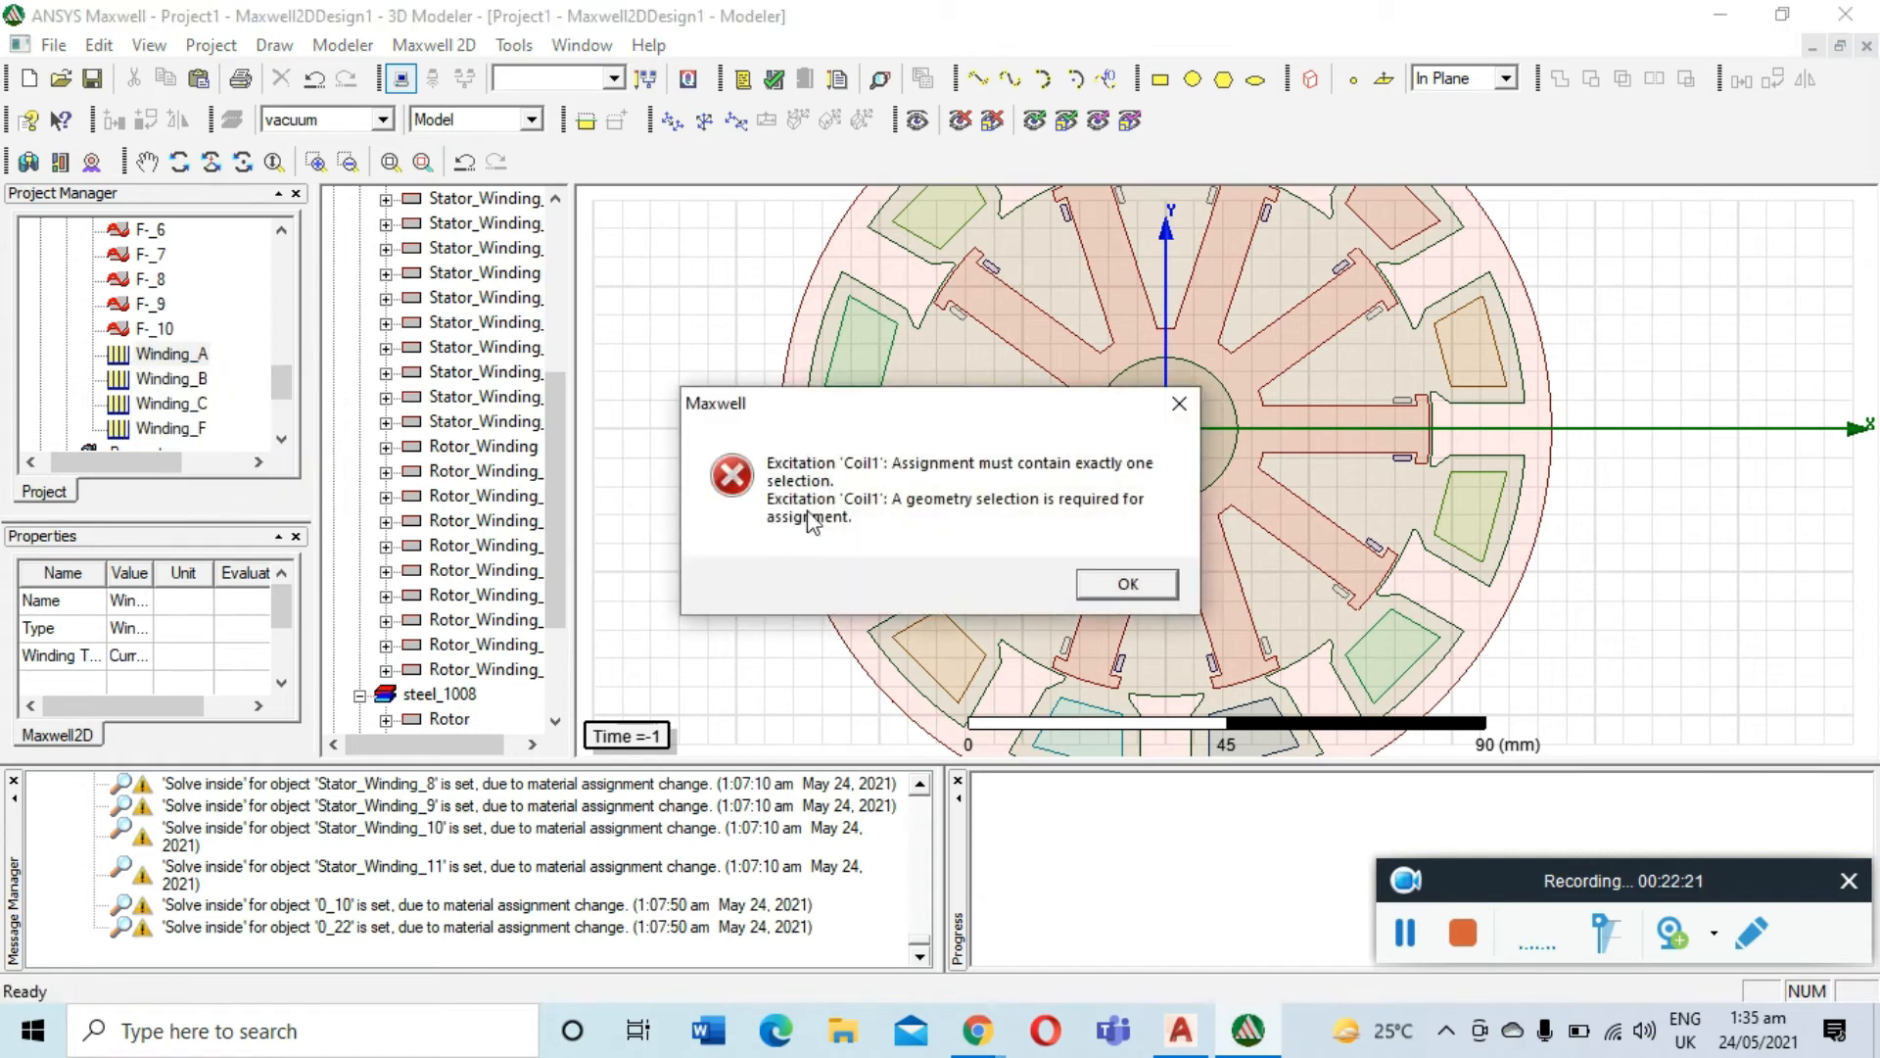
pyautogui.click(1103, 586)
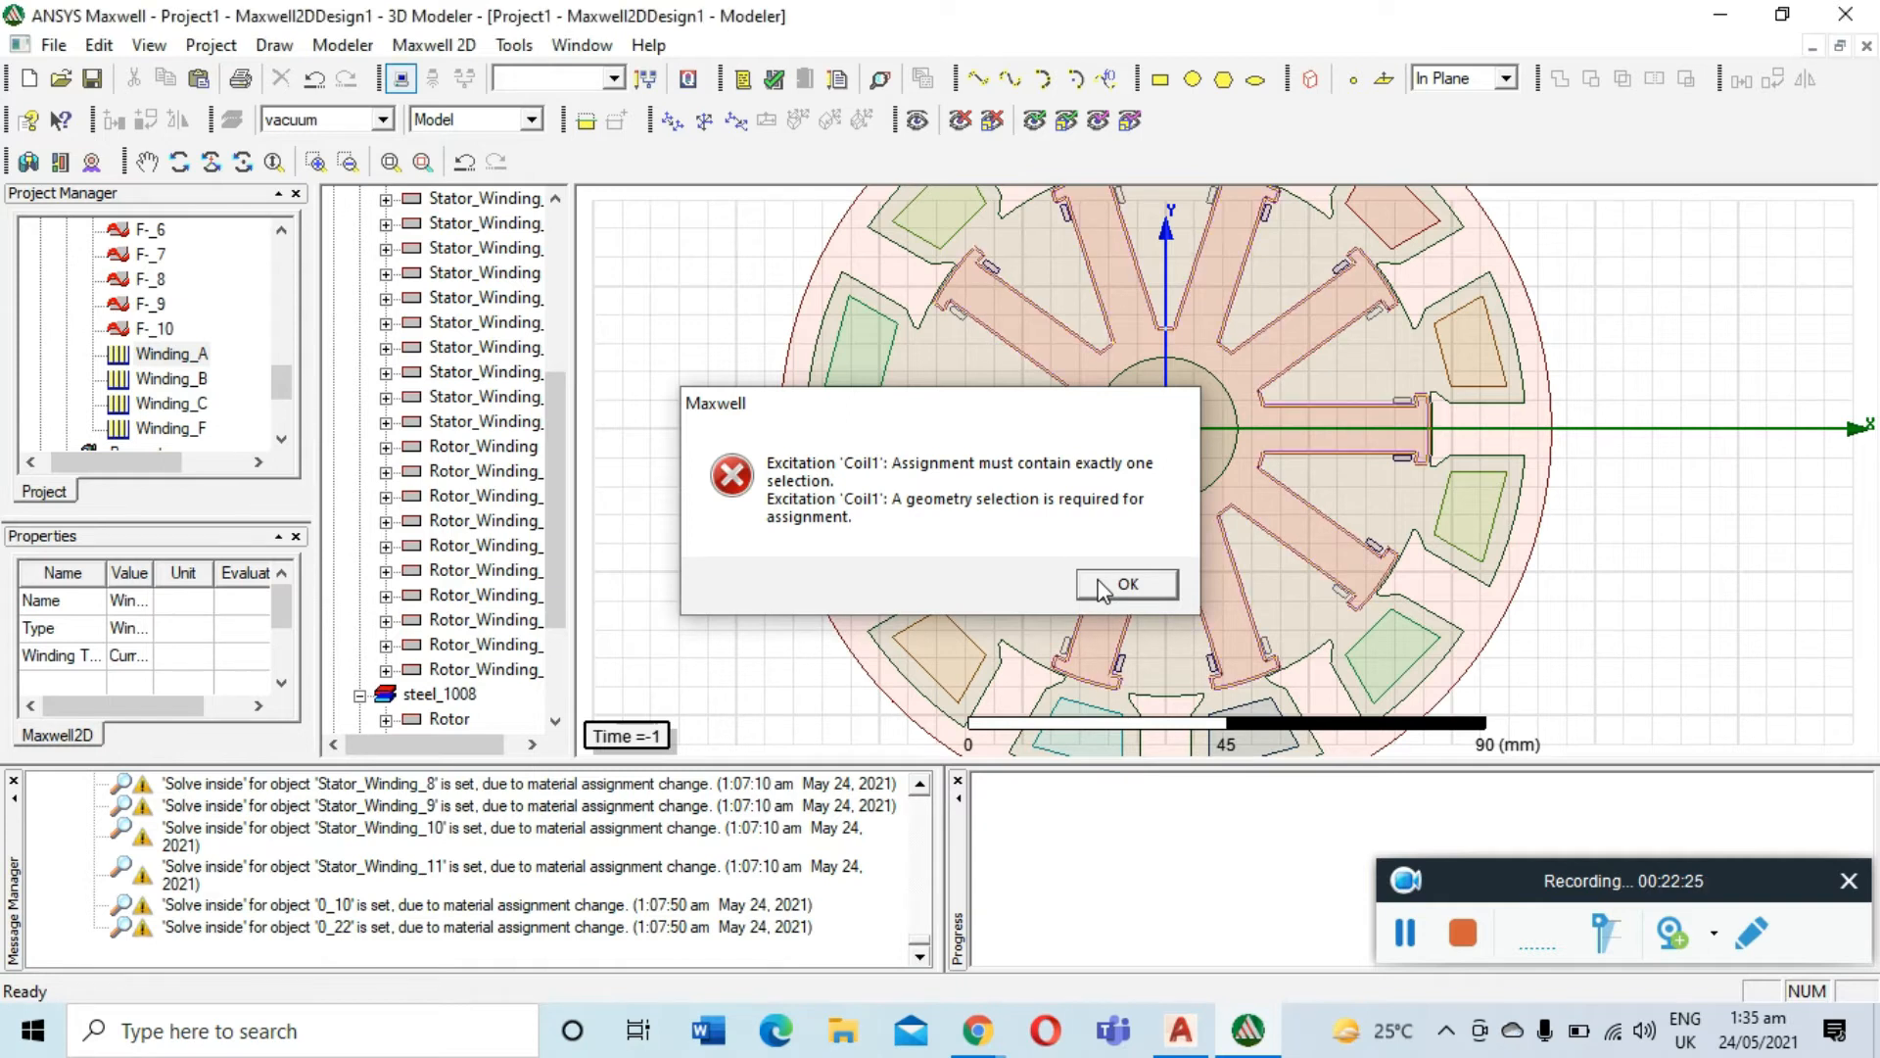
# Add the existing coil terminals A, A-, A1 and A1- to Winding_A
pyautogui.rightClick(195, 361)
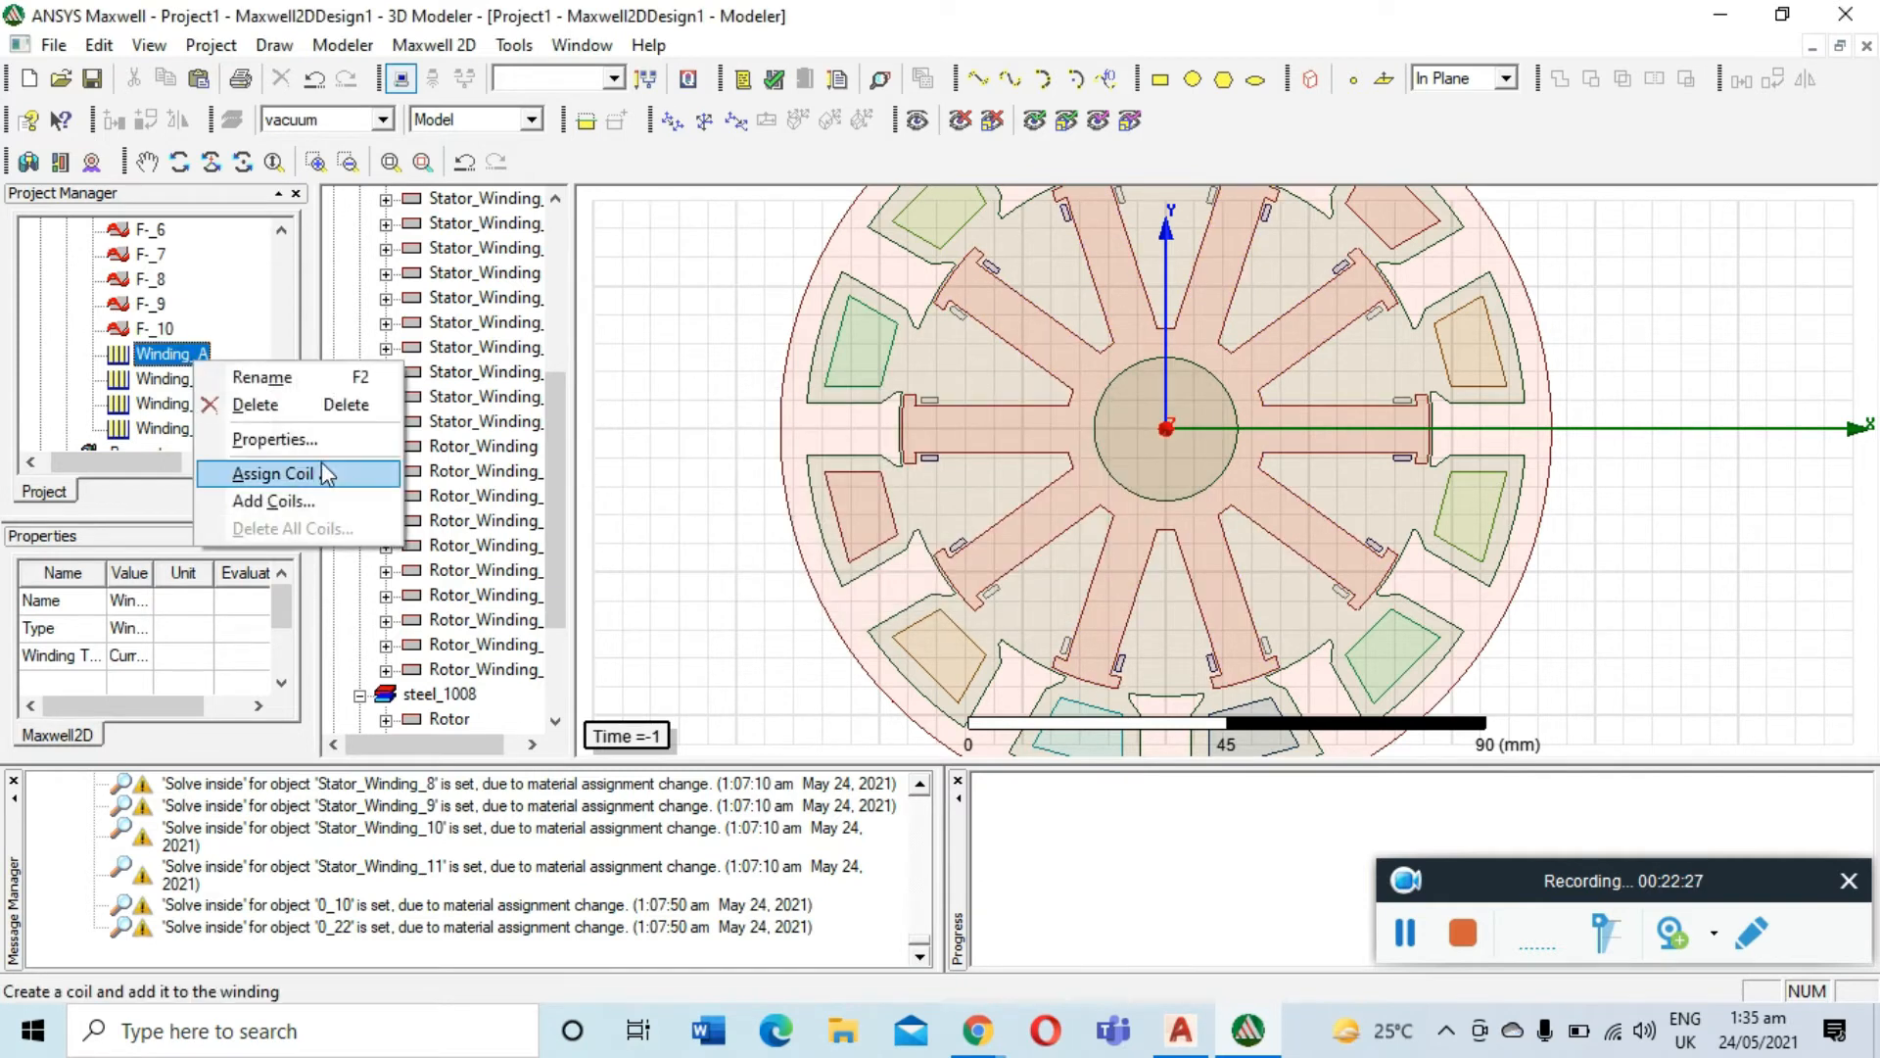
pyautogui.click(315, 498)
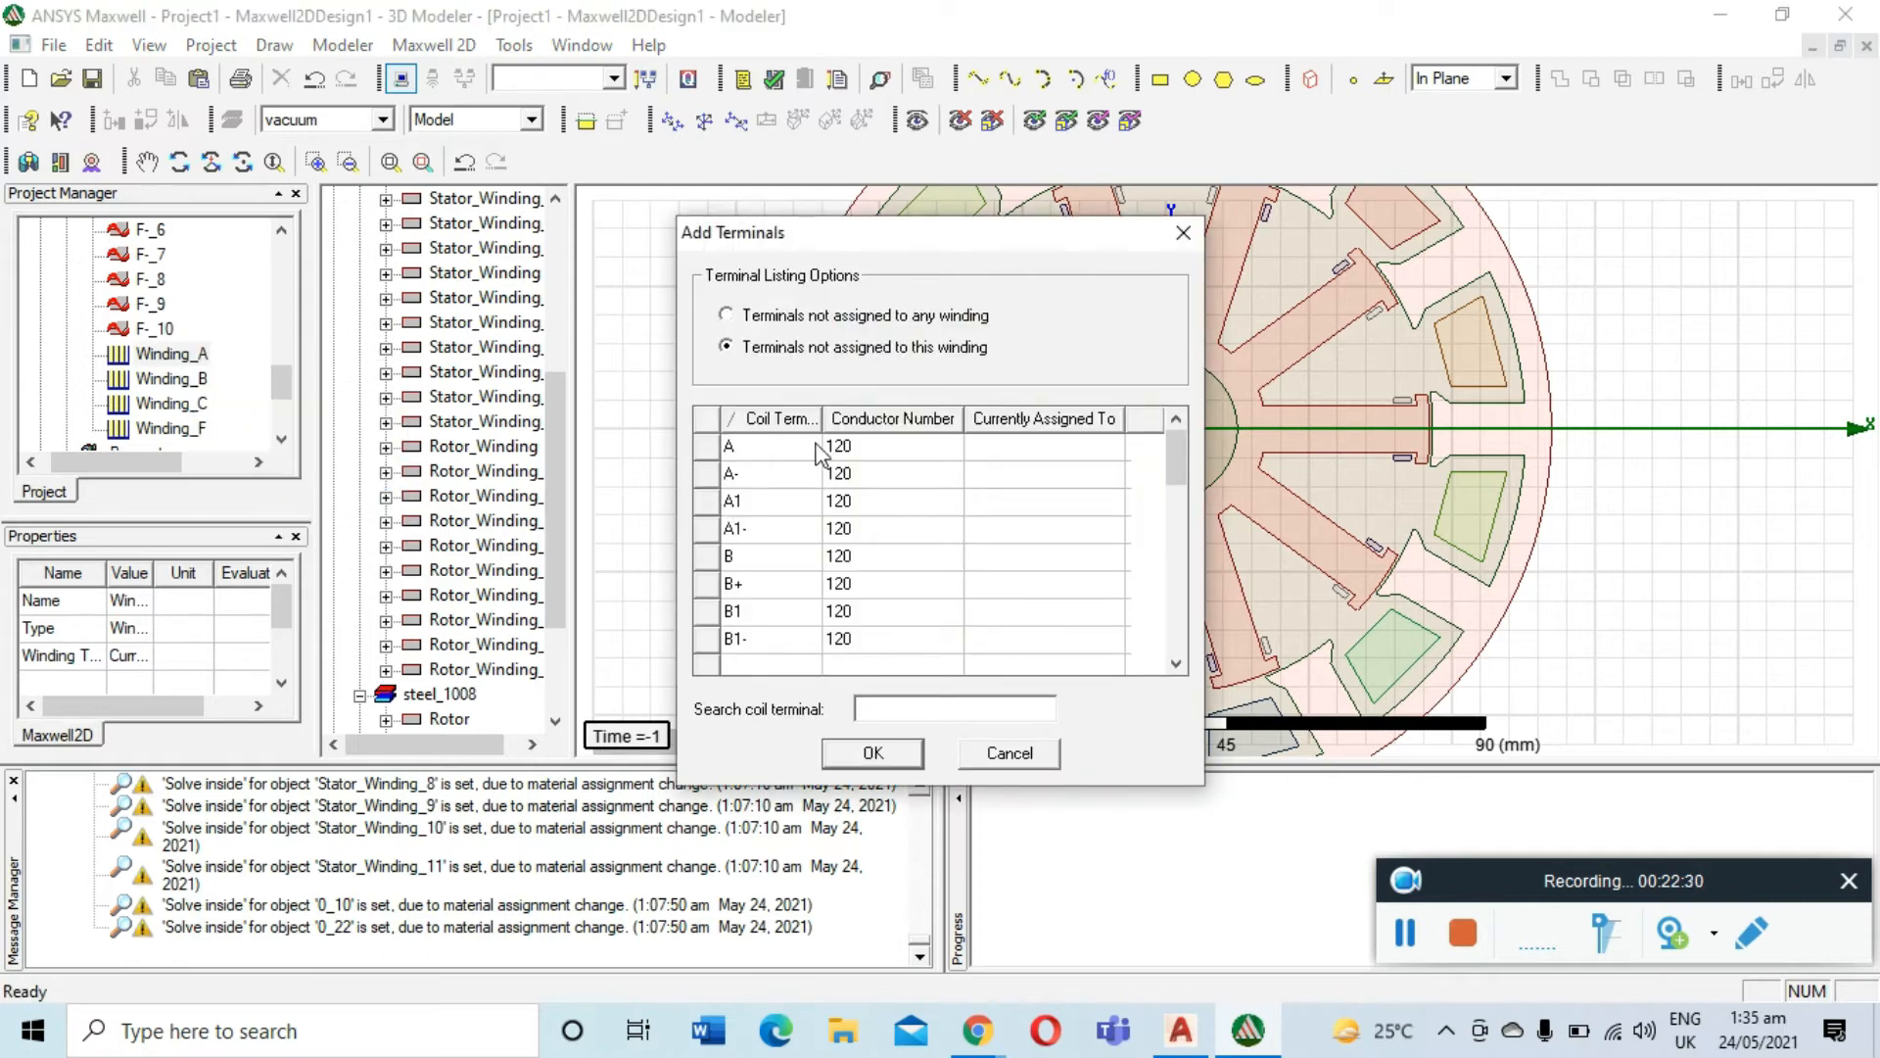
pyautogui.moveTo(819, 453); pyautogui.dragTo(803, 538)
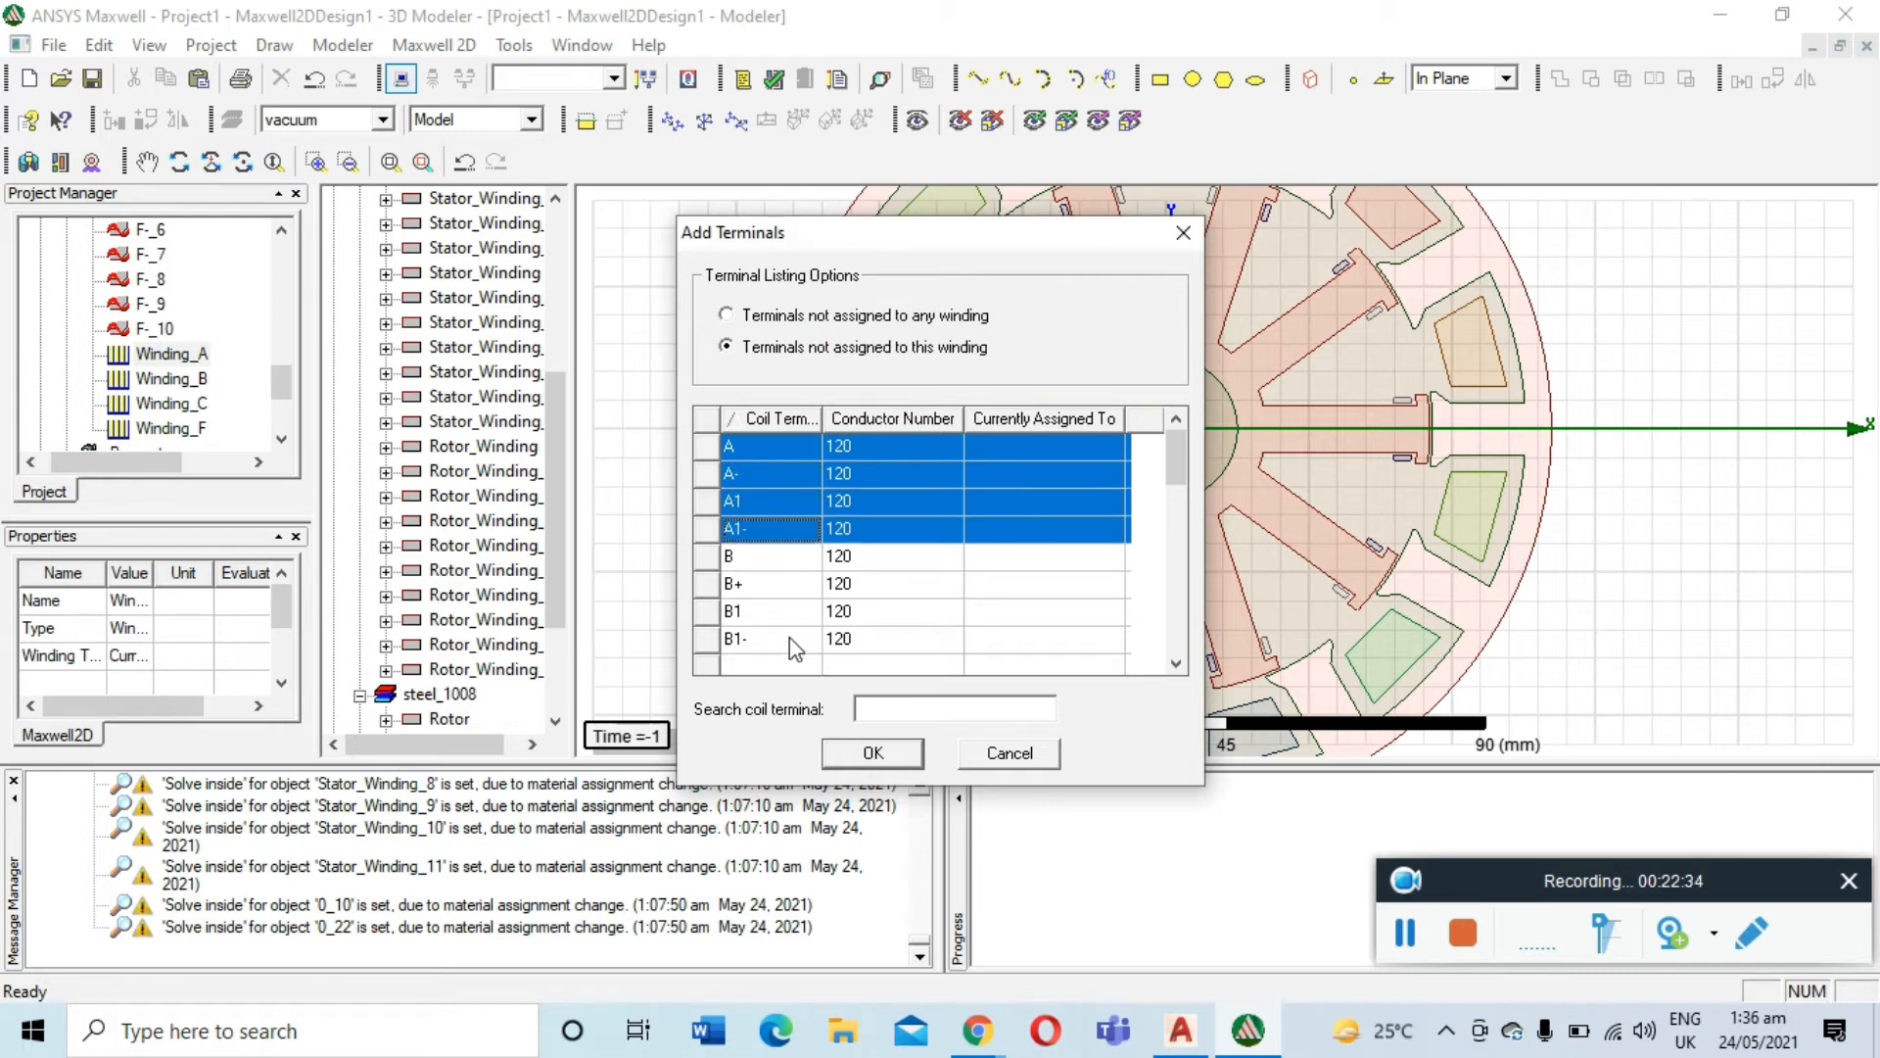
pyautogui.click(840, 754)
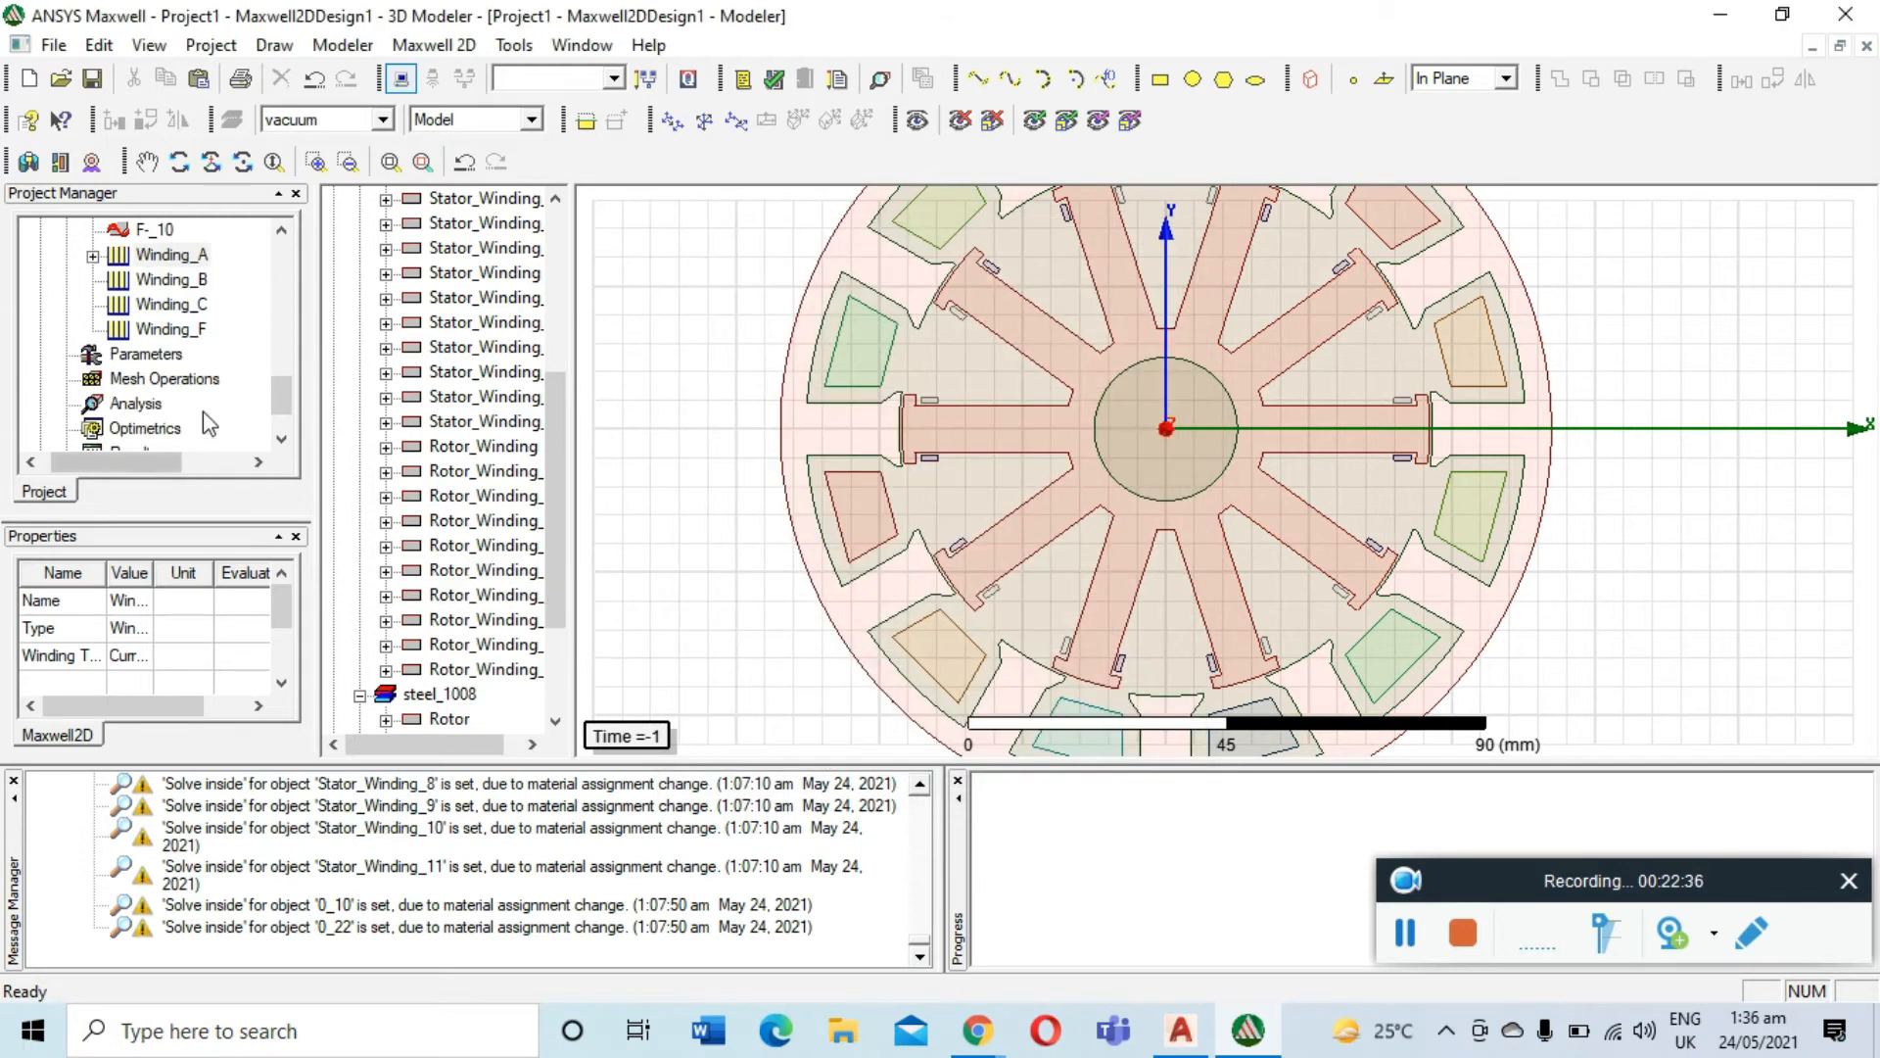
# Add the existing coil terminals B, B+, B1 and B1- to Winding_B
pyautogui.rightClick(190, 281)
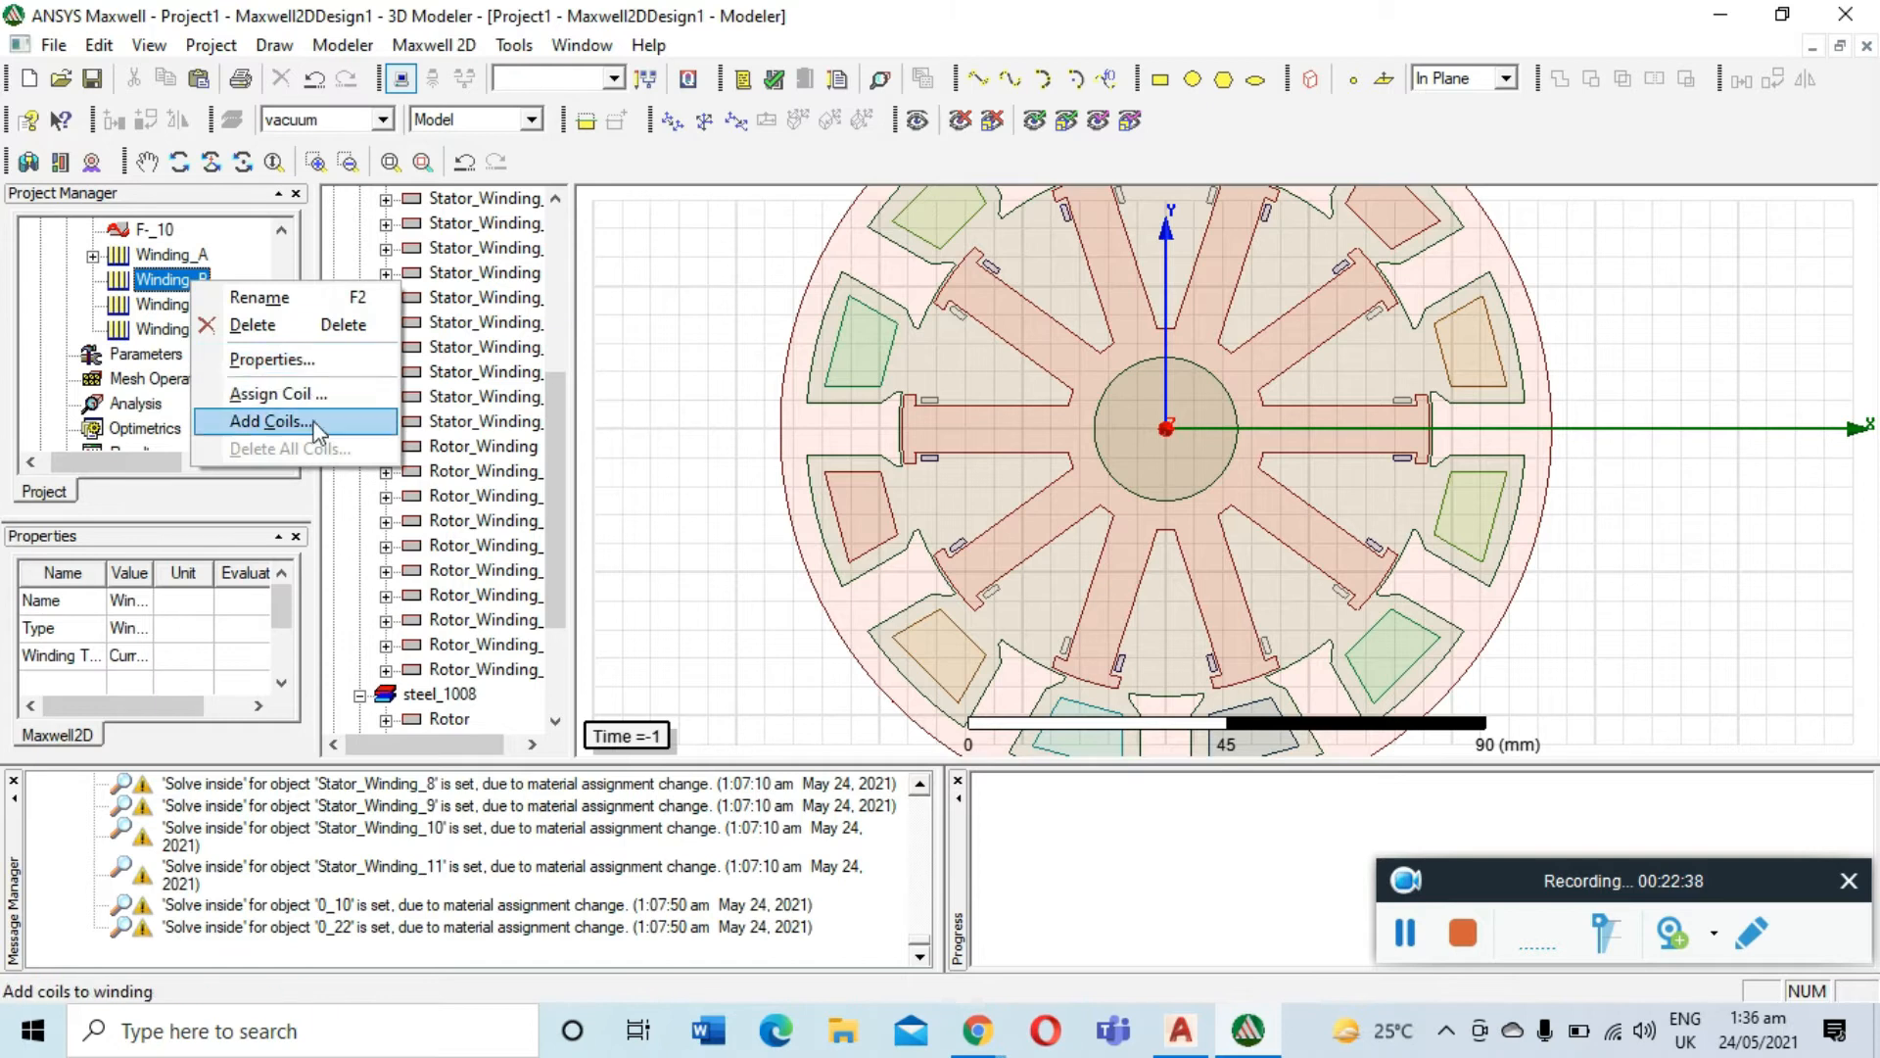
pyautogui.click(316, 422)
pyautogui.moveTo(808, 563); pyautogui.dragTo(809, 638)
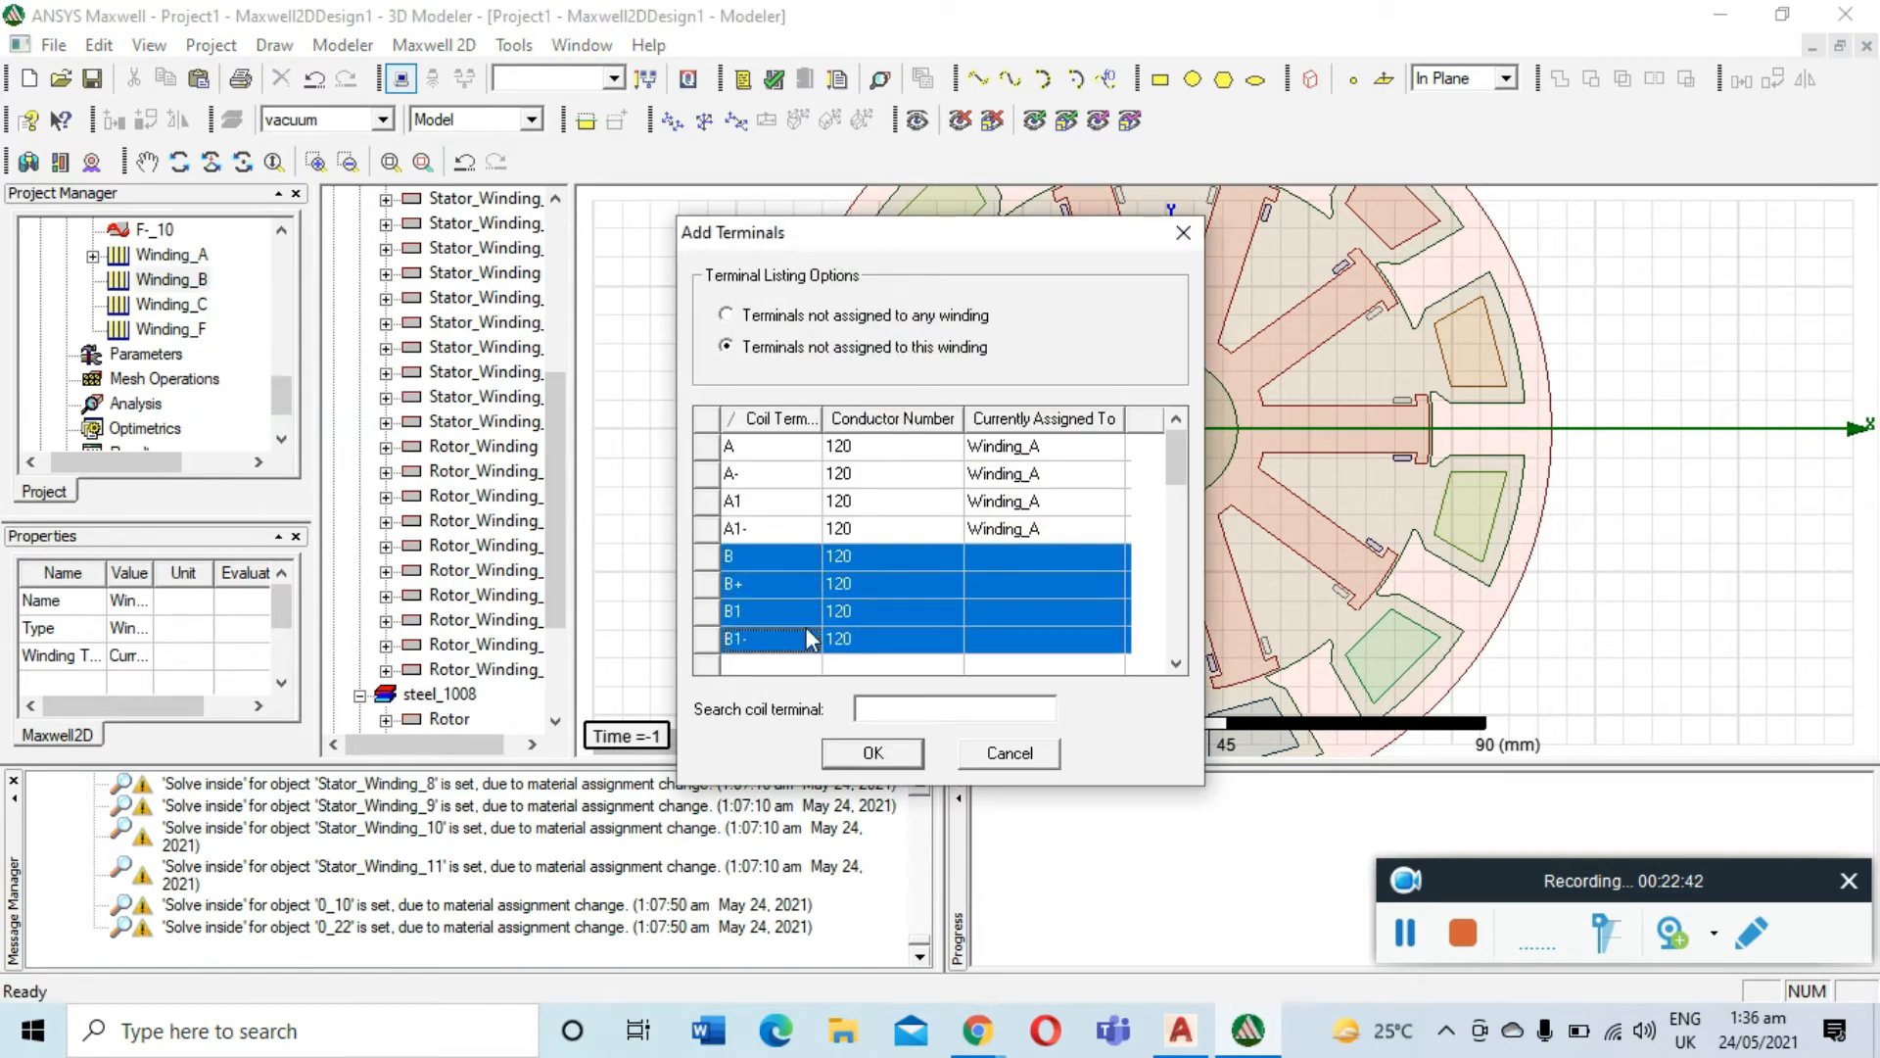
pyautogui.click(842, 756)
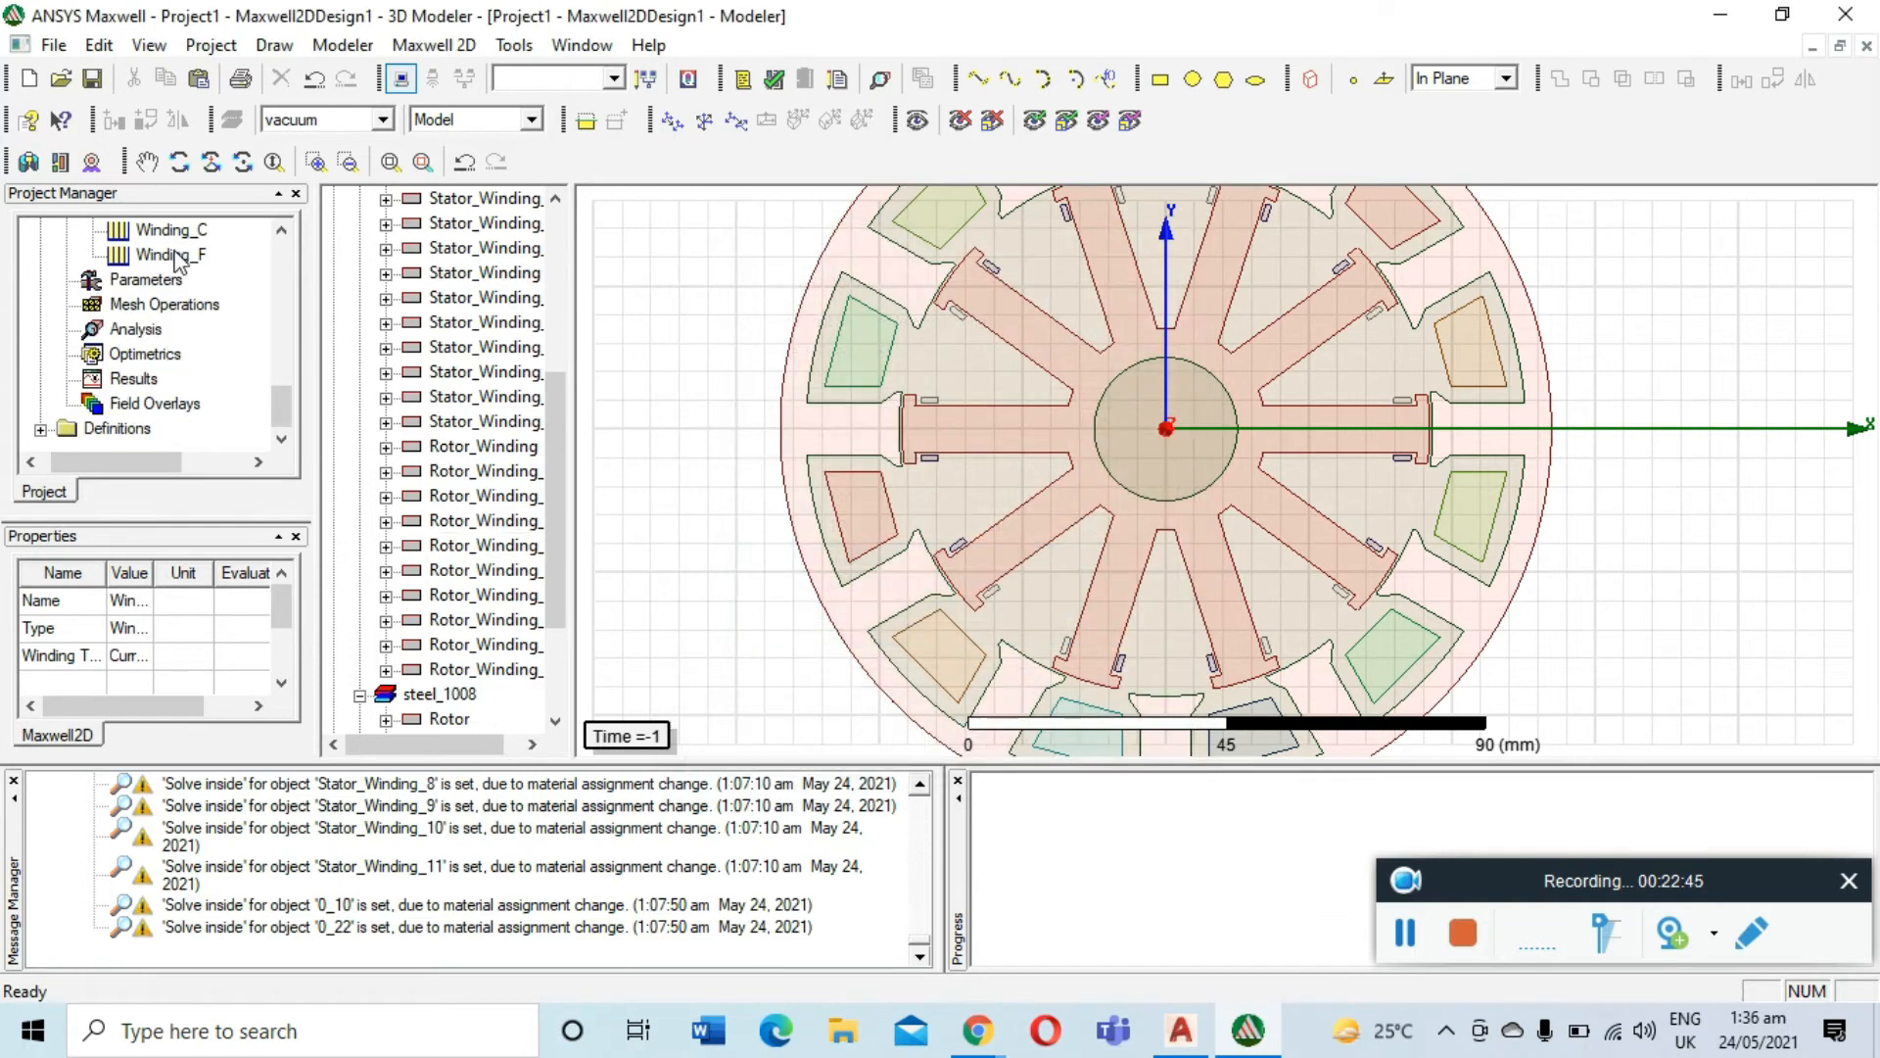
# Add all the phase C coil terminals to Winding_C
pyautogui.rightClick(180, 237)
pyautogui.click(264, 393)
pyautogui.moveTo(814, 501); pyautogui.dragTo(814, 588)
pyautogui.click(852, 752)
# Add all rotor field coil terminals, F+_1 to F+_10 and F-_1 to F-_10, to Winding_F
pyautogui.rightClick(199, 260)
pyautogui.click(264, 412)
pyautogui.scroll(-3, 793, 549)
pyautogui.click(787, 534)
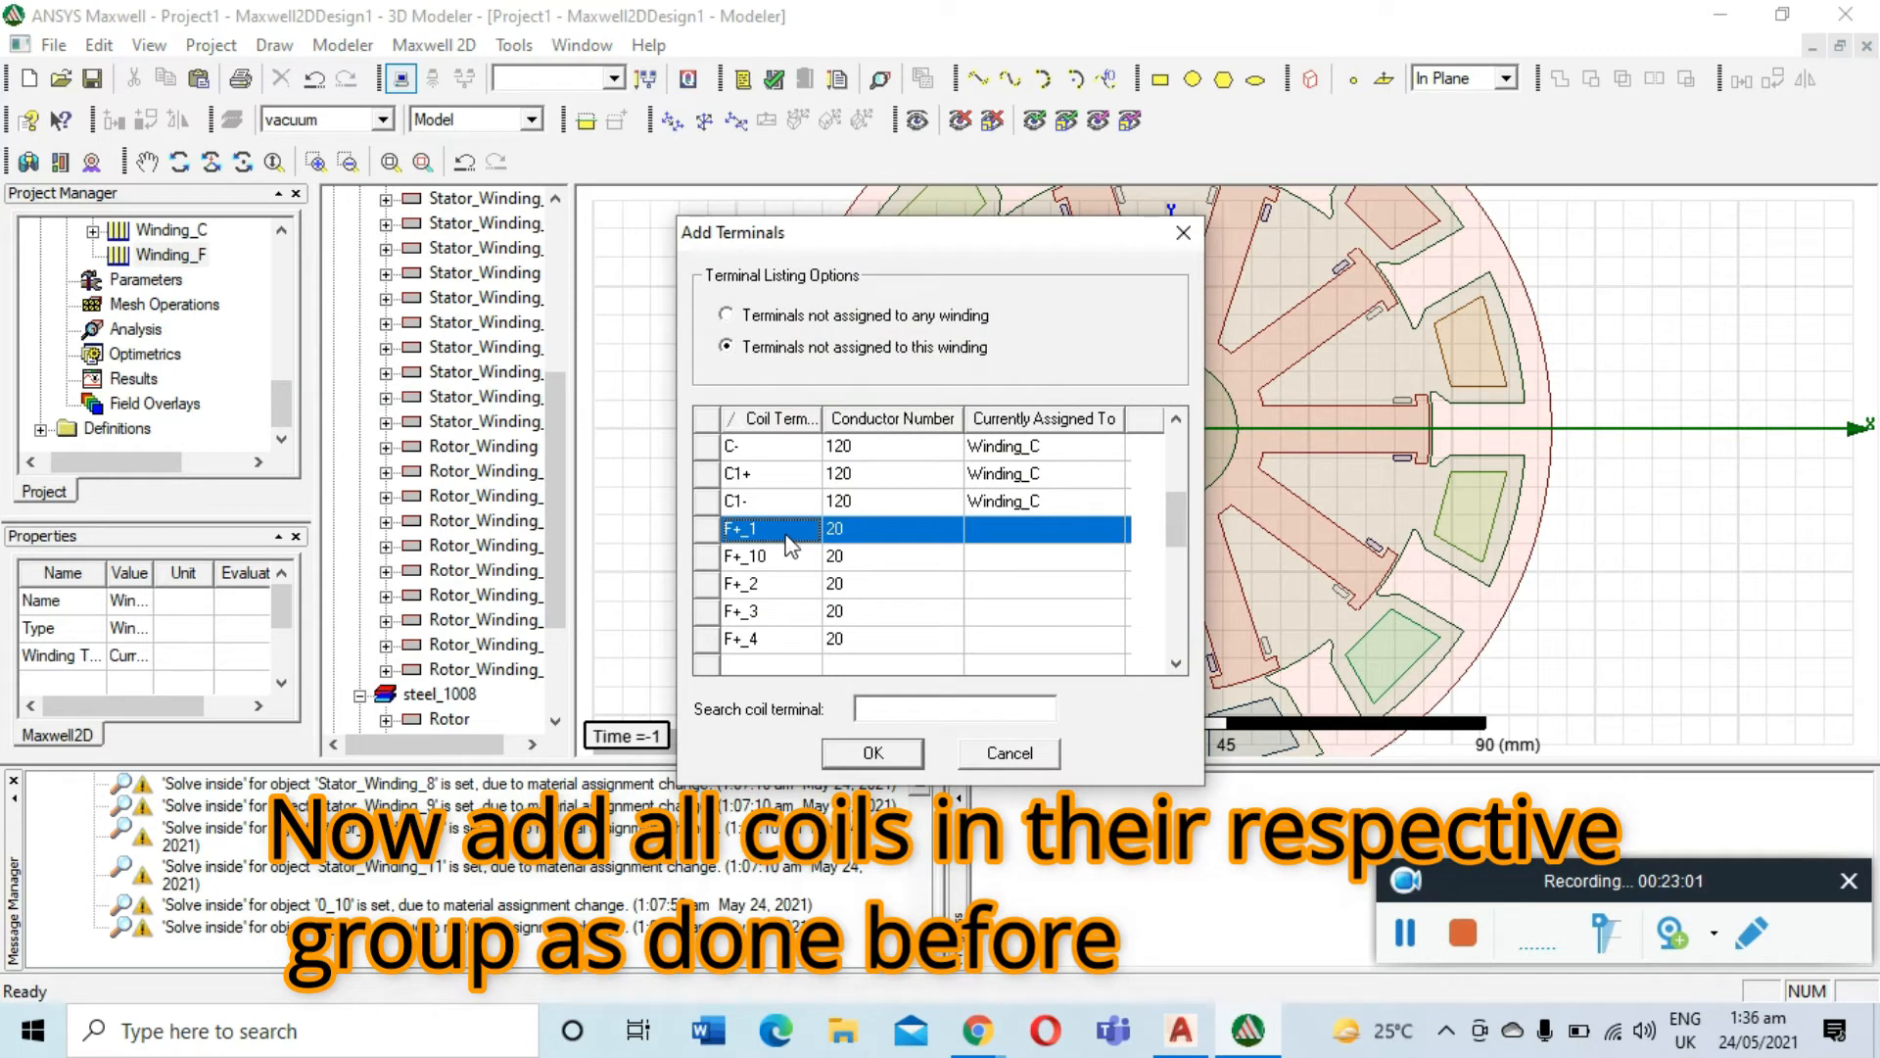
pyautogui.keyDown('ctrl'); pyautogui.click(781, 557); pyautogui.keyUp('ctrl')
pyautogui.keyDown('ctrl'); pyautogui.click(768, 586); pyautogui.keyUp('ctrl')
pyautogui.keyDown('ctrl'); pyautogui.click(770, 638); pyautogui.keyUp('ctrl')
pyautogui.scroll(-2, 784, 588)
pyautogui.click(796, 470)
pyautogui.keyDown('ctrl'); pyautogui.click(795, 448); pyautogui.keyUp('ctrl')
pyautogui.scroll(2, 795, 460)
pyautogui.keyDown('ctrl'); pyautogui.click(794, 554); pyautogui.keyUp('ctrl')
pyautogui.keyDown('ctrl'); pyautogui.click(790, 530); pyautogui.keyUp('ctrl')
pyautogui.keyDown('ctrl'); pyautogui.click(786, 581); pyautogui.keyUp('ctrl')
pyautogui.scroll(-2, 778, 568)
pyautogui.keyDown('ctrl'); pyautogui.click(785, 502); pyautogui.keyUp('ctrl')
pyautogui.keyDown('ctrl'); pyautogui.click(792, 530); pyautogui.keyUp('ctrl')
pyautogui.keyDown('ctrl'); pyautogui.click(797, 557); pyautogui.keyUp('ctrl')
pyautogui.keyDown('ctrl'); pyautogui.click(804, 586); pyautogui.keyUp('ctrl')
pyautogui.keyDown('ctrl'); pyautogui.click(803, 611); pyautogui.keyUp('ctrl')
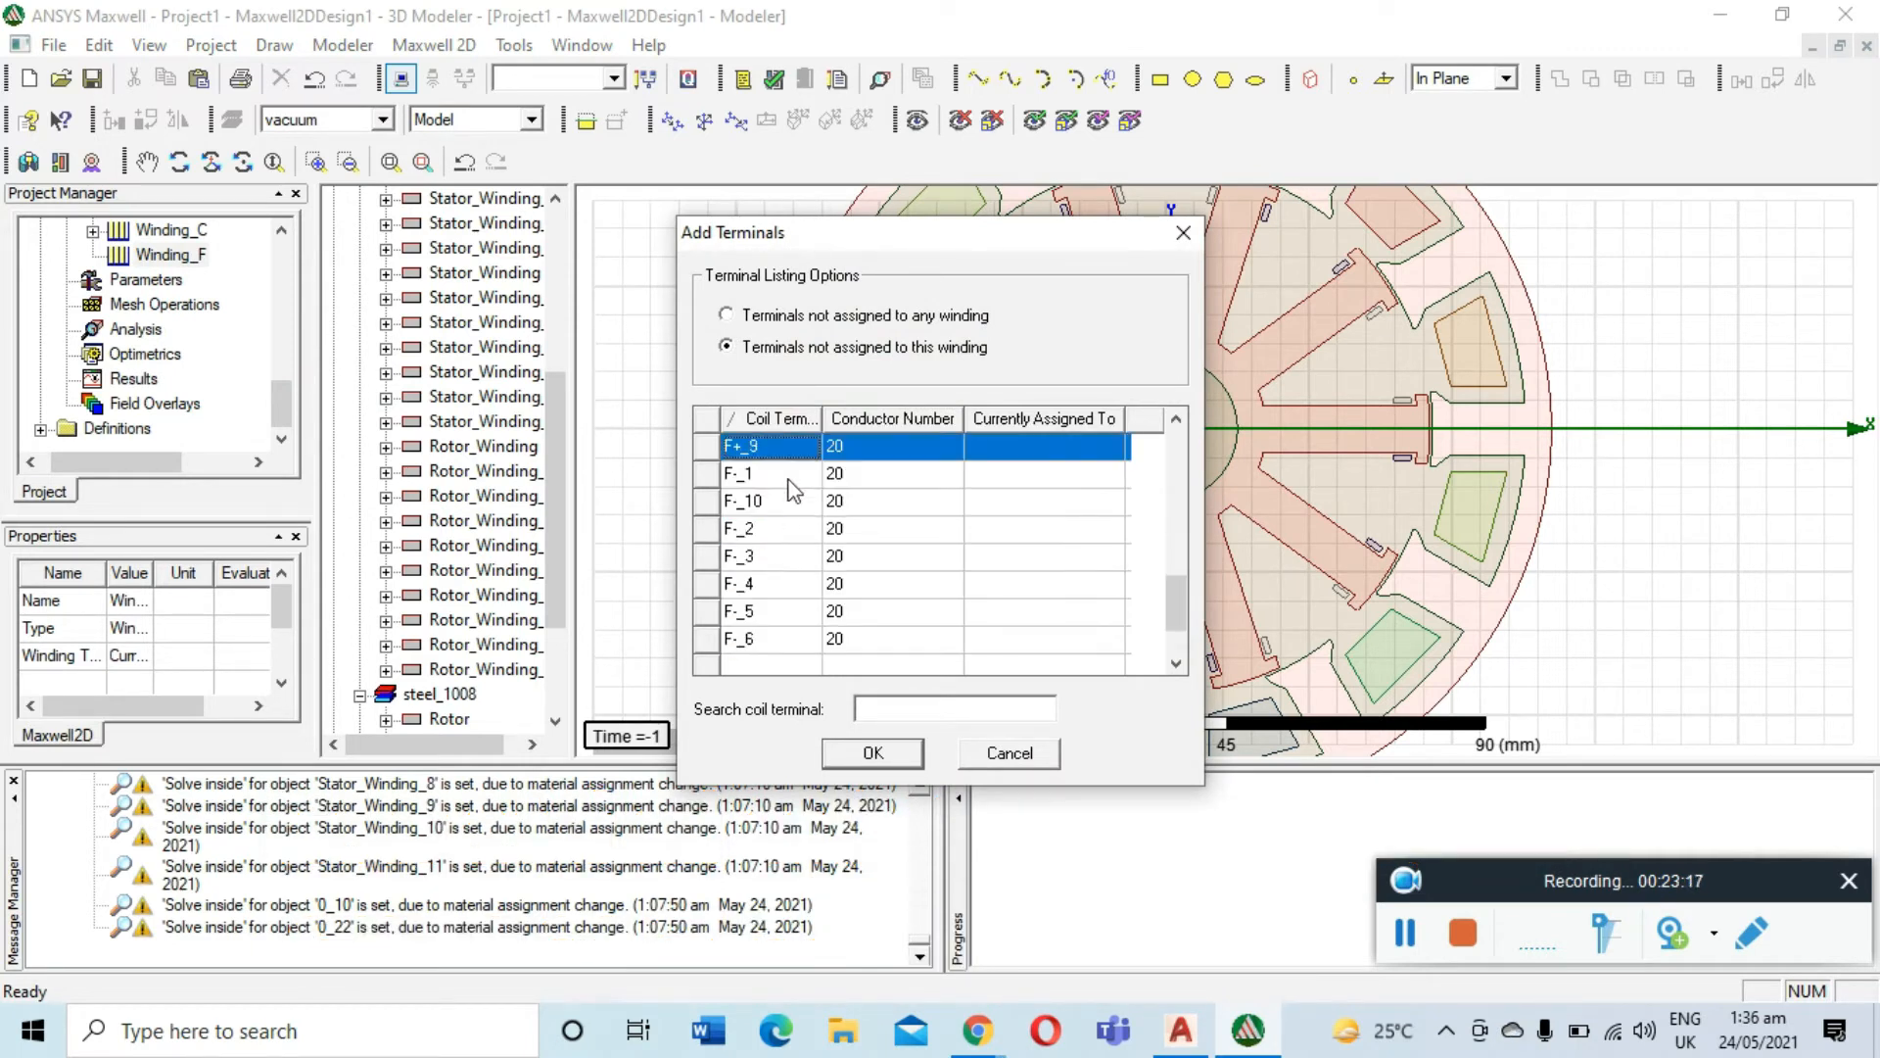
pyautogui.keyDown('ctrl'); pyautogui.doubleClick(795, 582); pyautogui.keyUp('ctrl')
pyautogui.keyDown('ctrl'); pyautogui.click(791, 611); pyautogui.keyUp('ctrl')
pyautogui.keyDown('ctrl'); pyautogui.click(787, 637); pyautogui.keyUp('ctrl')
pyautogui.scroll(-1, 784, 617)
pyautogui.keyDown('ctrl'); pyautogui.click(786, 585); pyautogui.keyUp('ctrl')
pyautogui.keyDown('ctrl'); pyautogui.click(787, 611); pyautogui.keyUp('ctrl')
pyautogui.keyDown('ctrl'); pyautogui.click(790, 639); pyautogui.keyUp('ctrl')
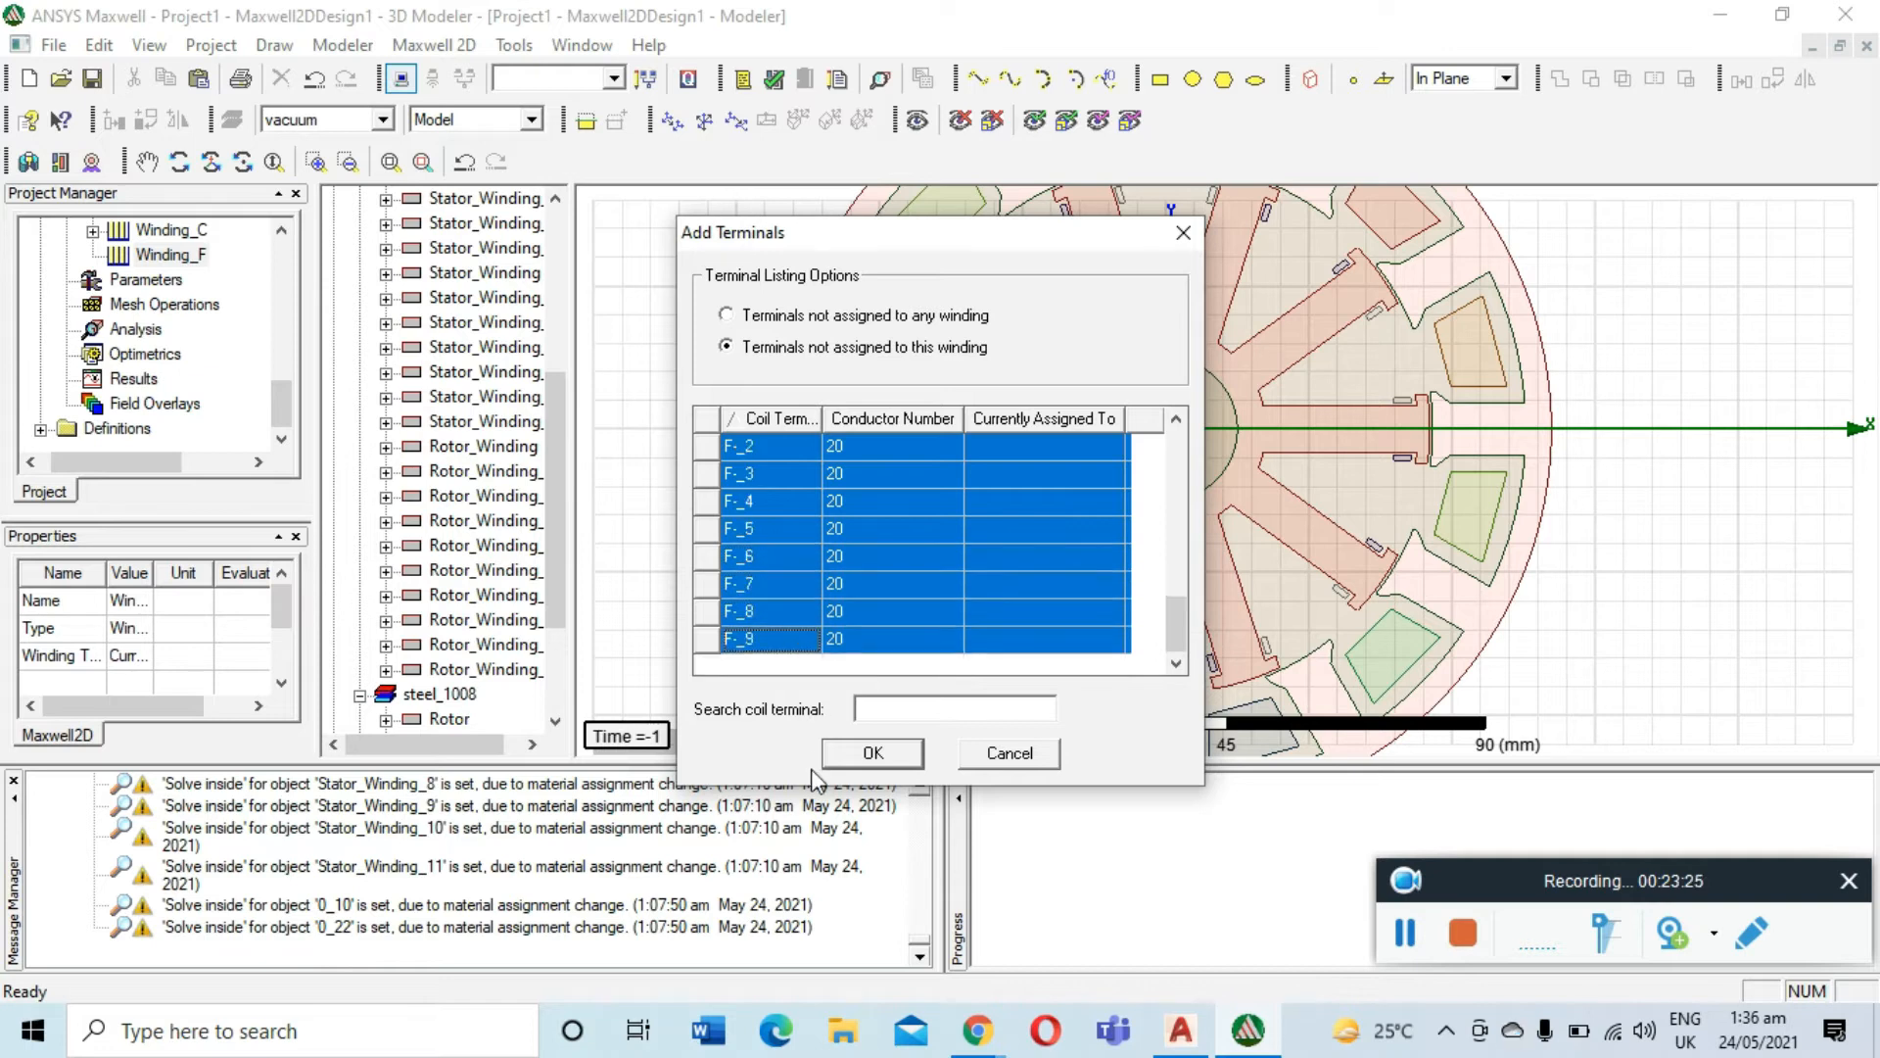
pyautogui.click(840, 754)
pyautogui.scroll(2, 88, 306)
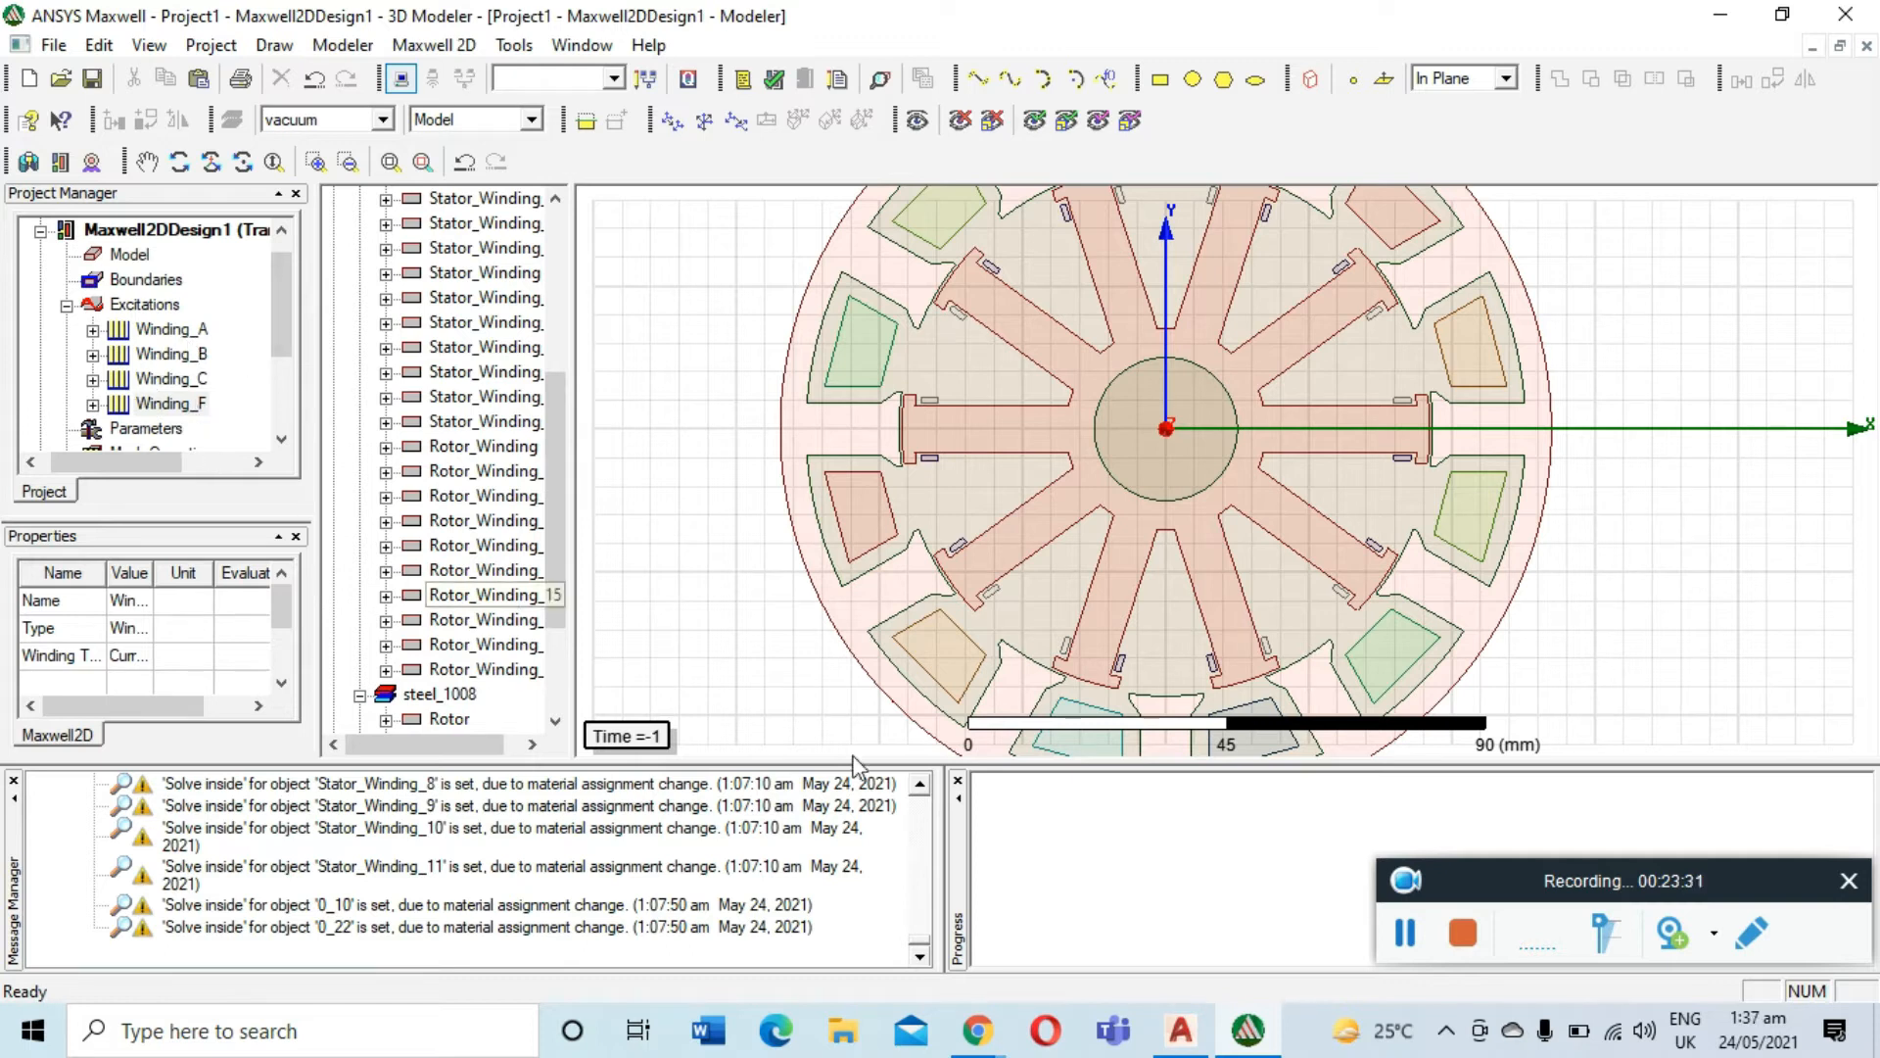
pyautogui.click(1403, 935)
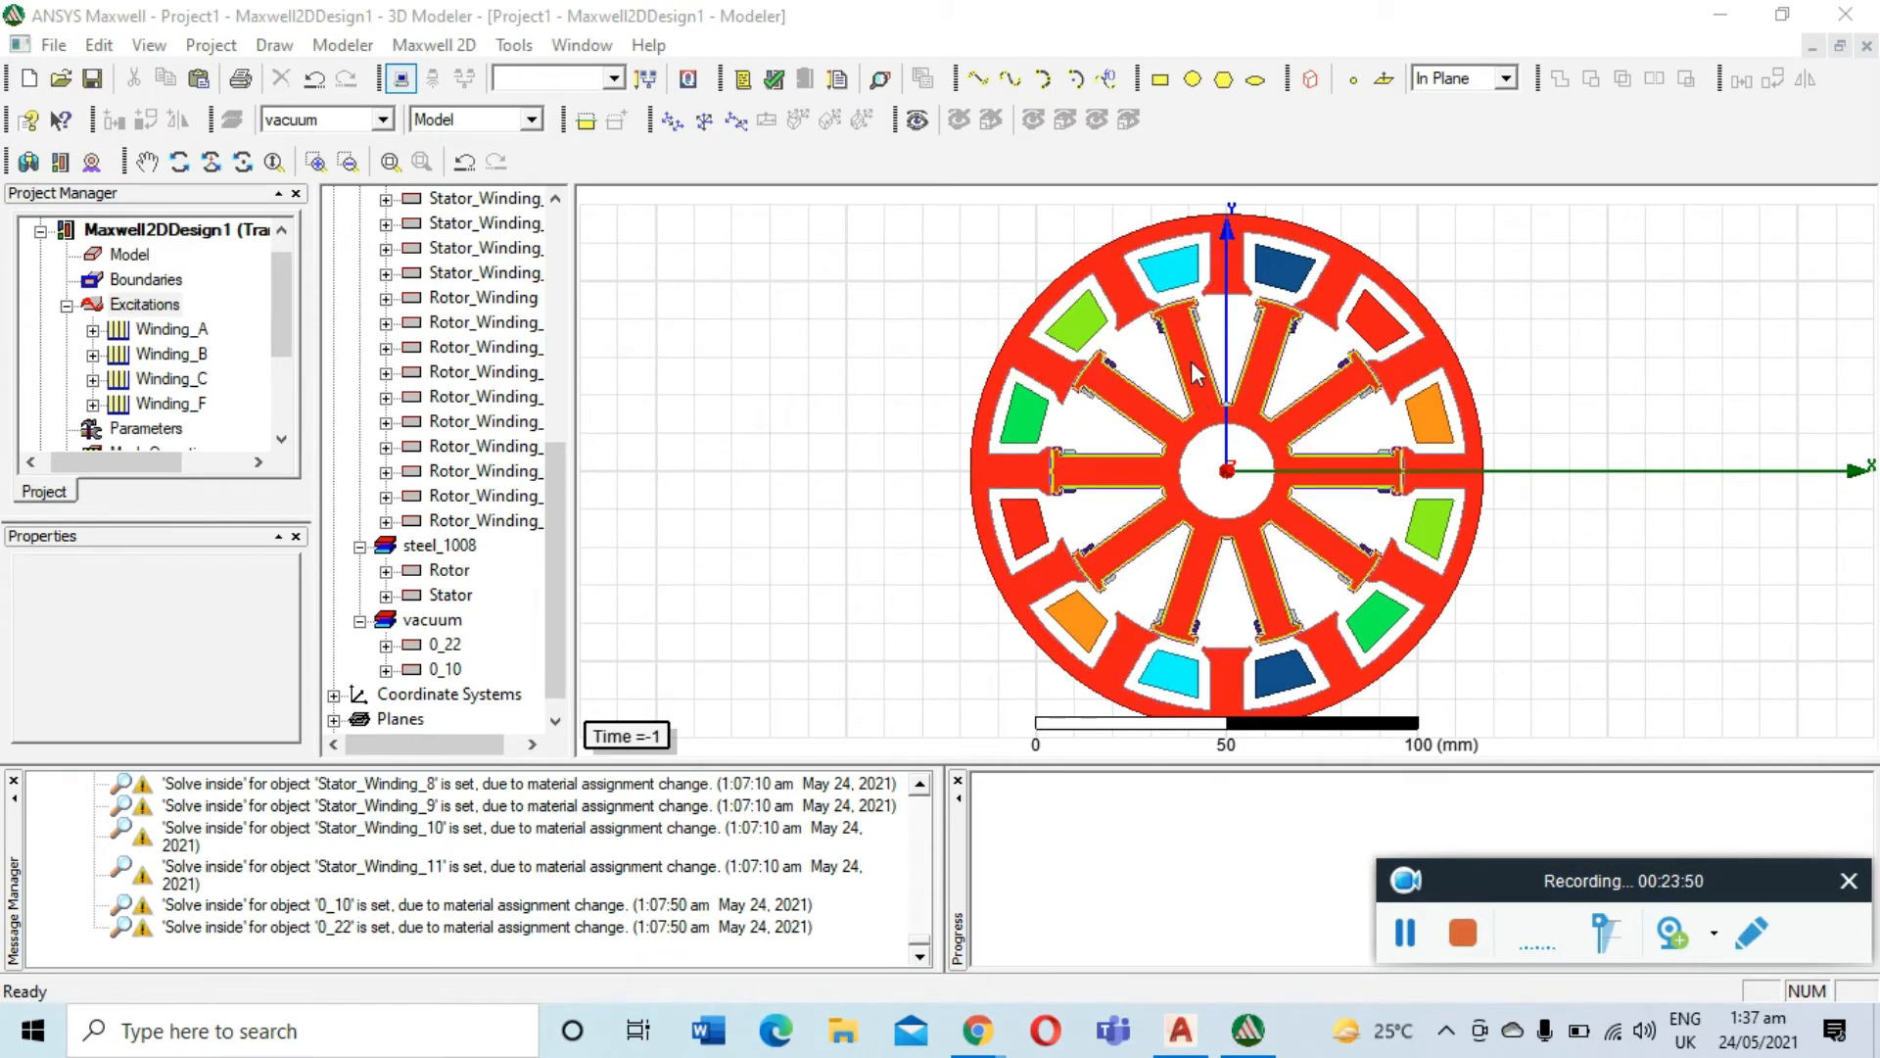
# Draw a circle centred at the origin with a radius of about 46.27 mm, running through the air gap between rotor and stator
pyautogui.scroll(1, 1167, 388)
pyautogui.scroll(3, 1167, 387)
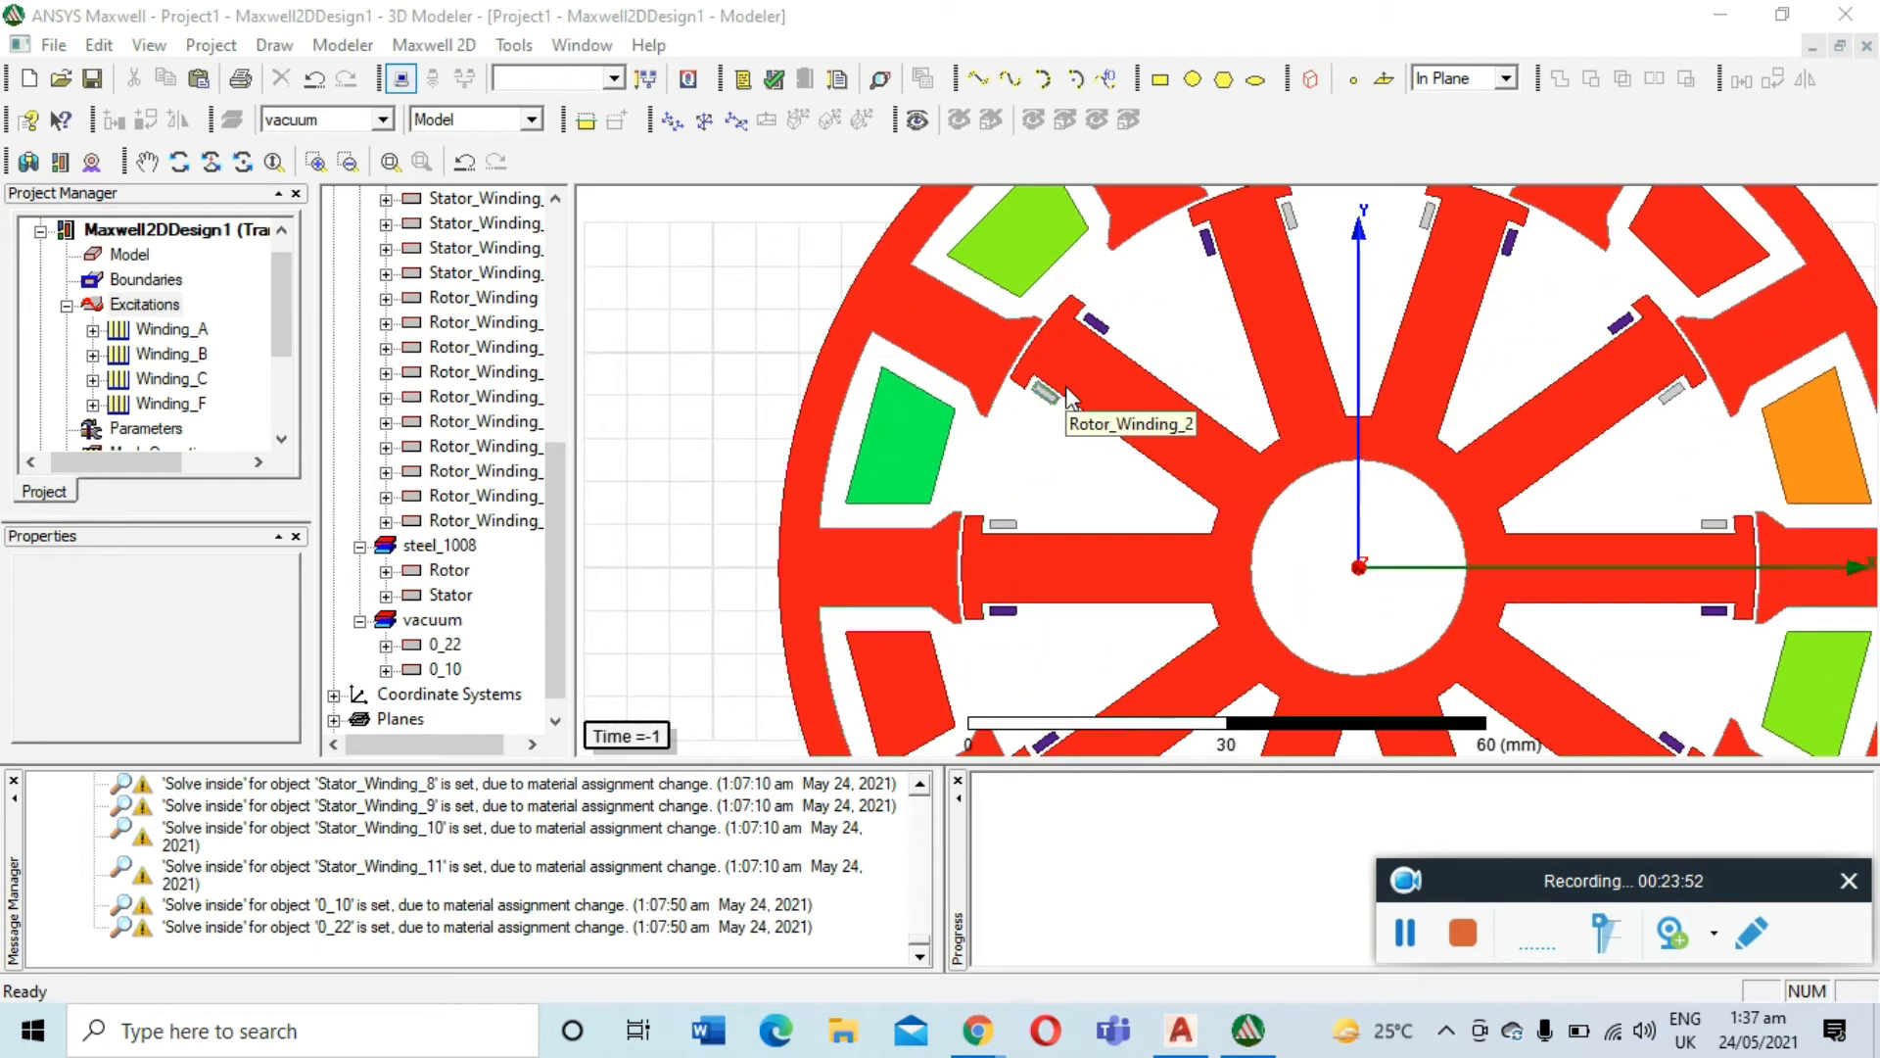
pyautogui.click(1194, 81)
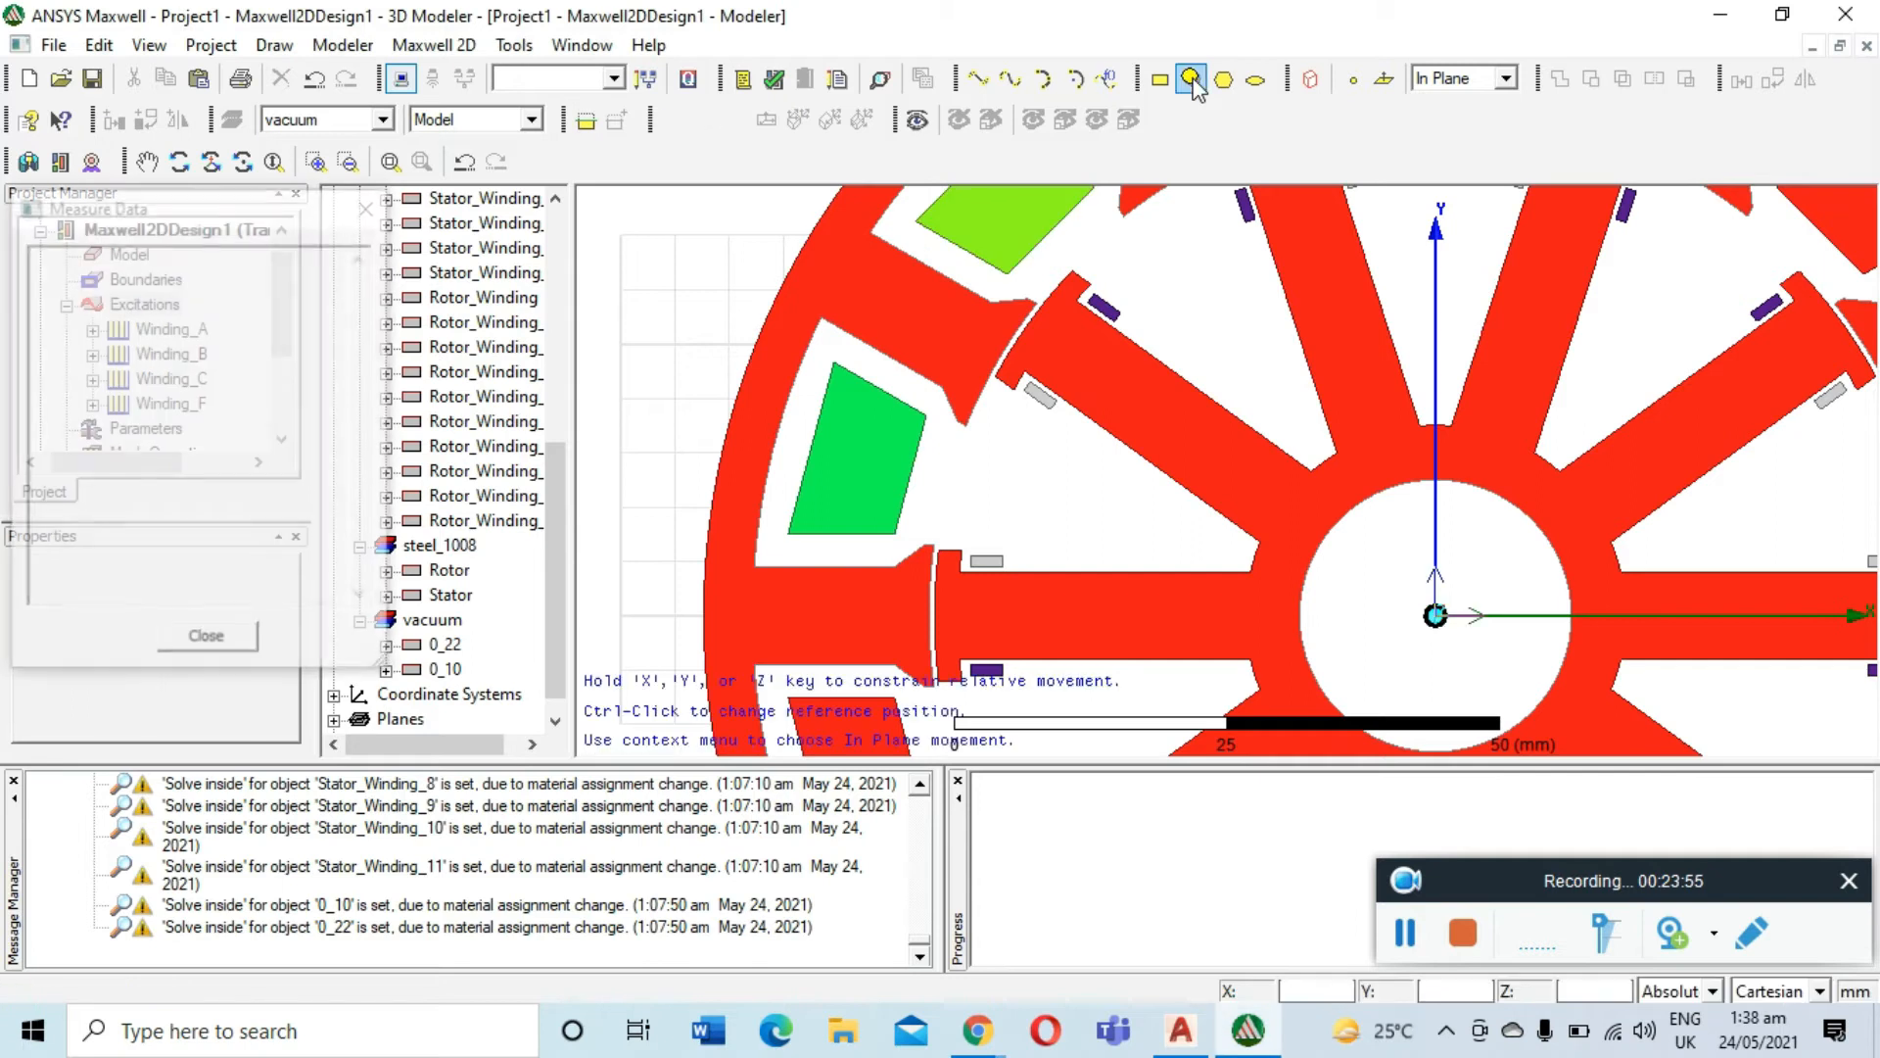
pyautogui.click(1436, 617)
pyautogui.scroll(2, 969, 533)
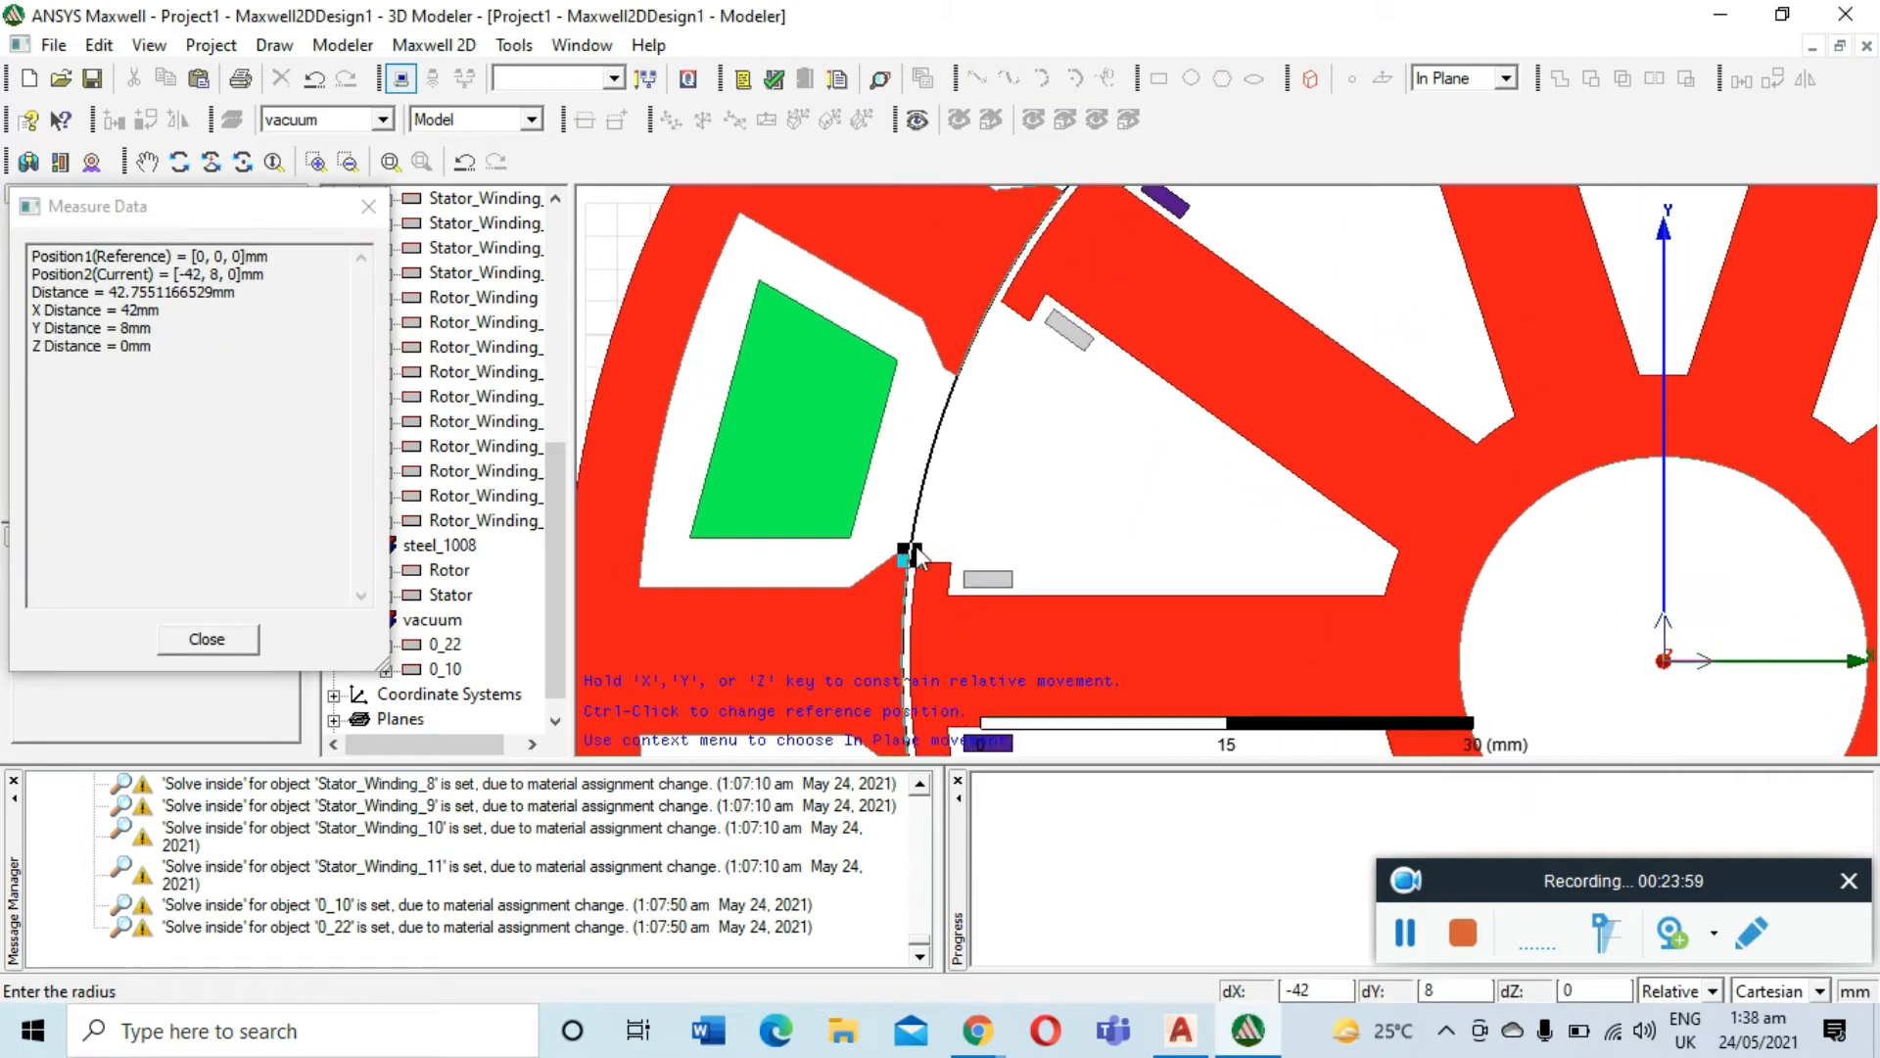
pyautogui.scroll(3, 917, 552)
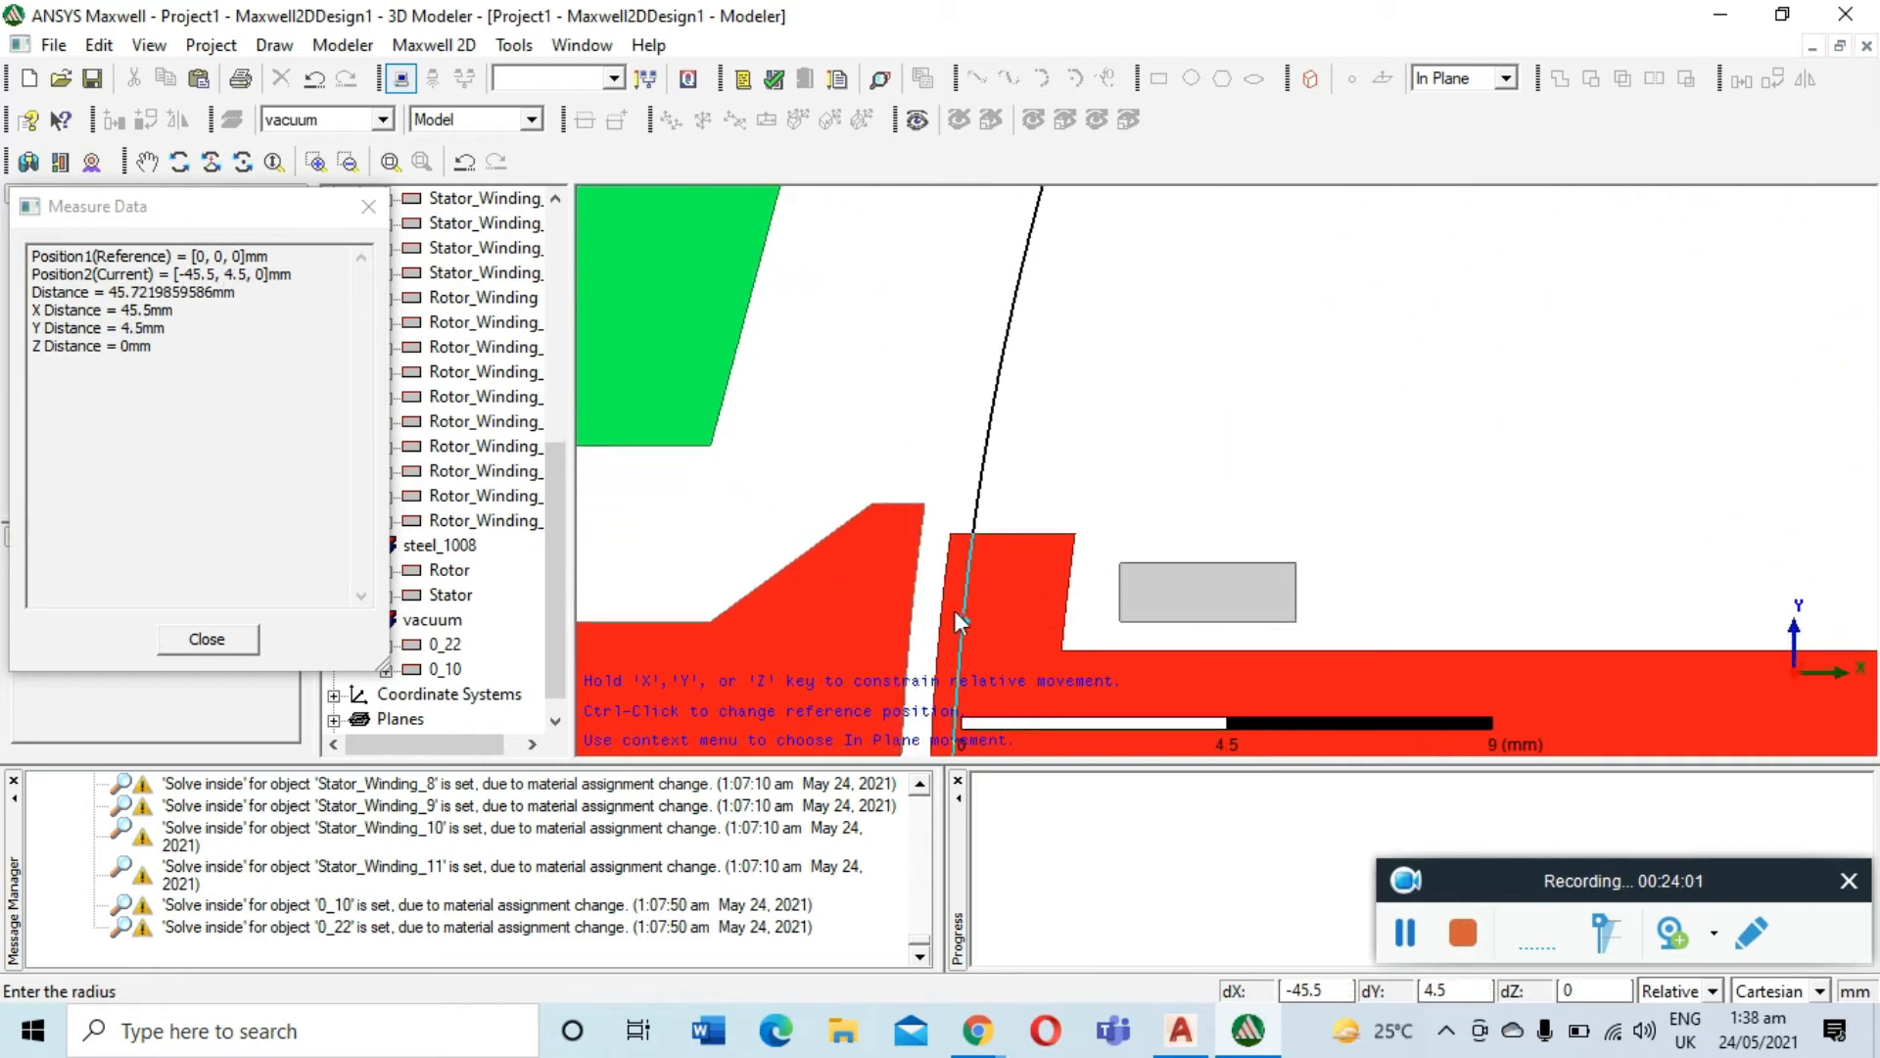
pyautogui.scroll(3, 955, 617)
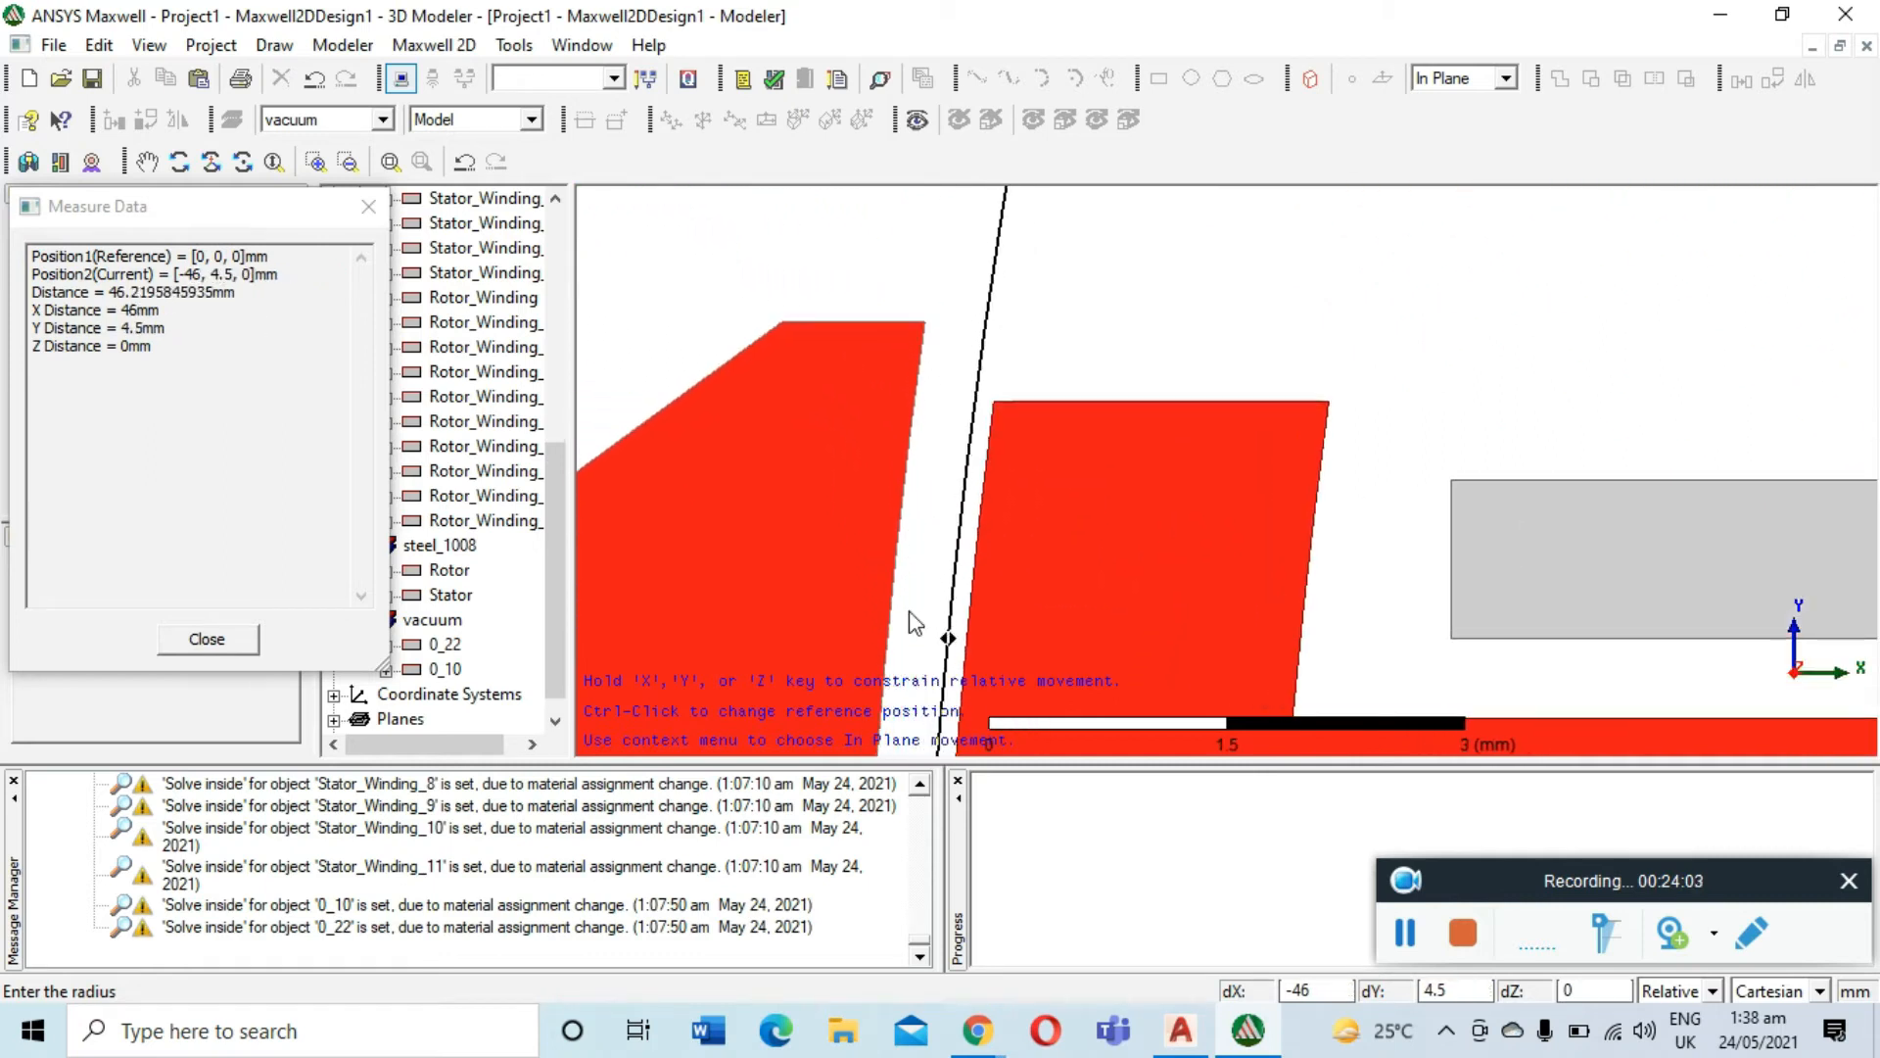
pyautogui.scroll(3, 948, 554)
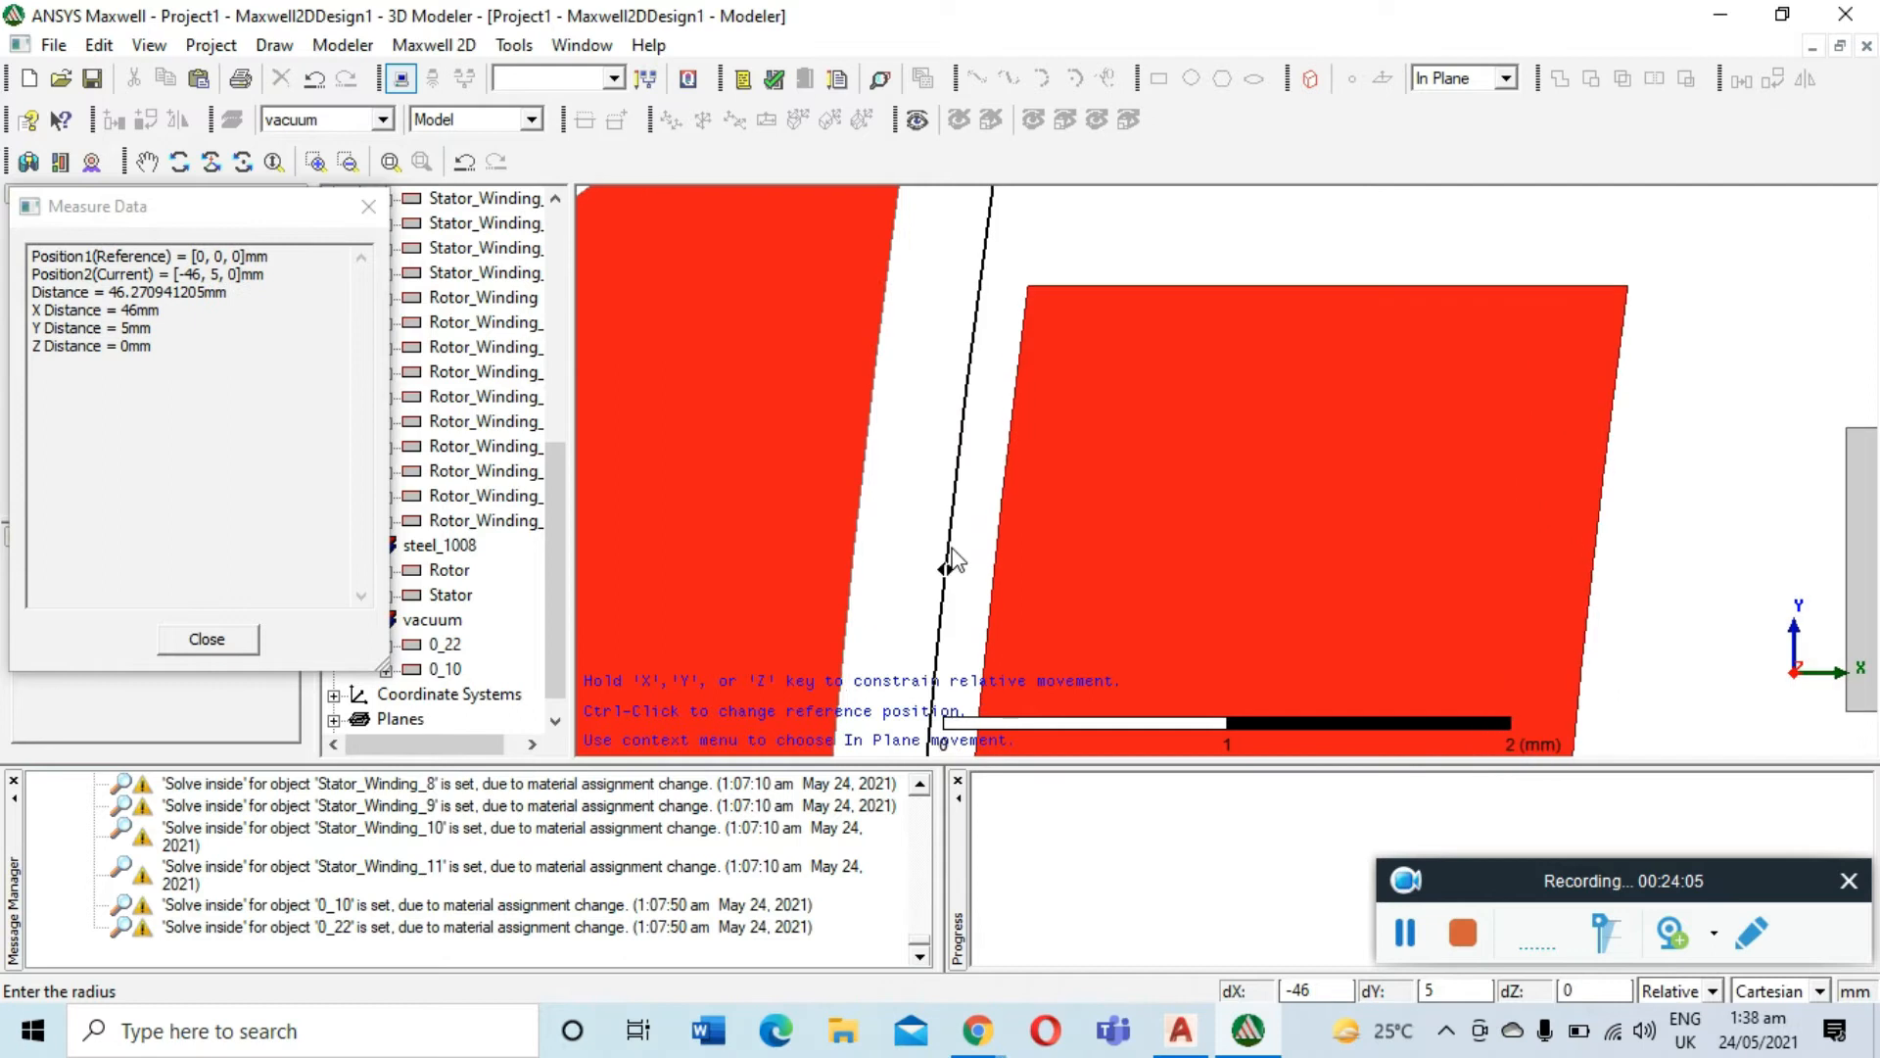
pyautogui.click(948, 552)
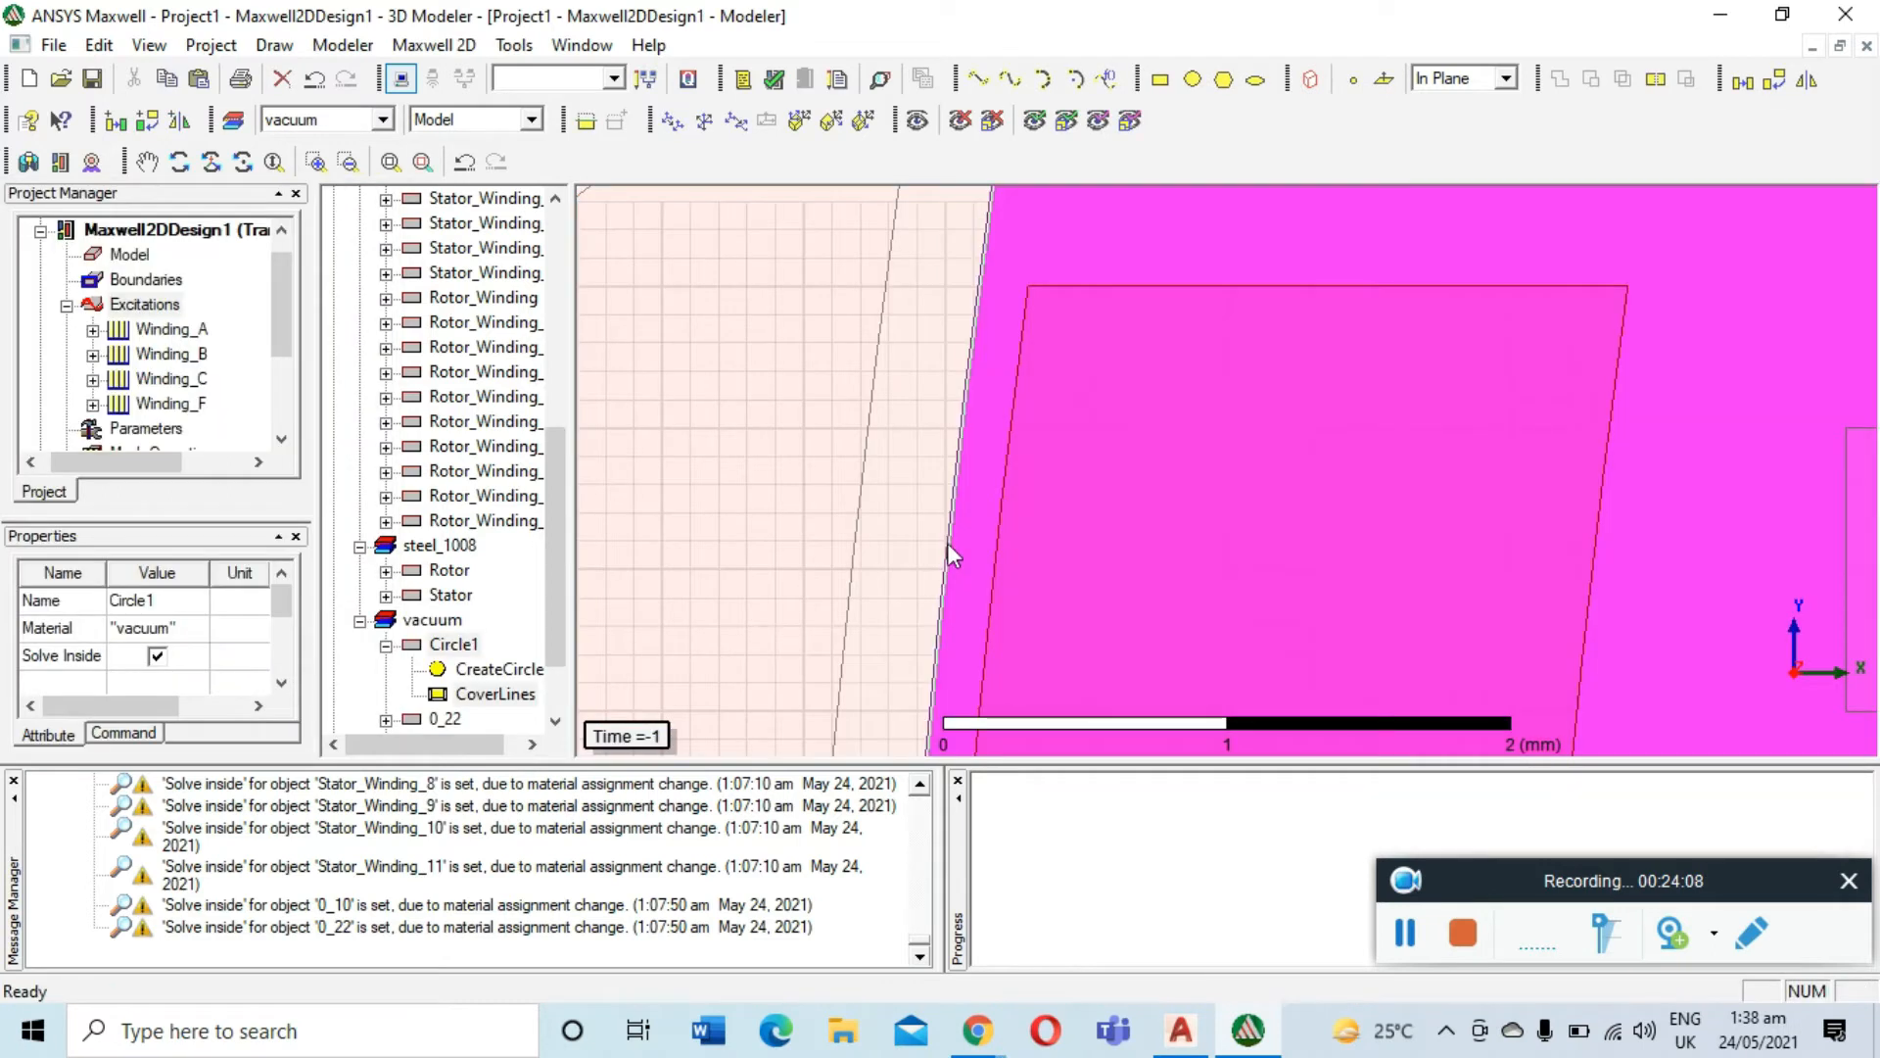
pyautogui.click(389, 162)
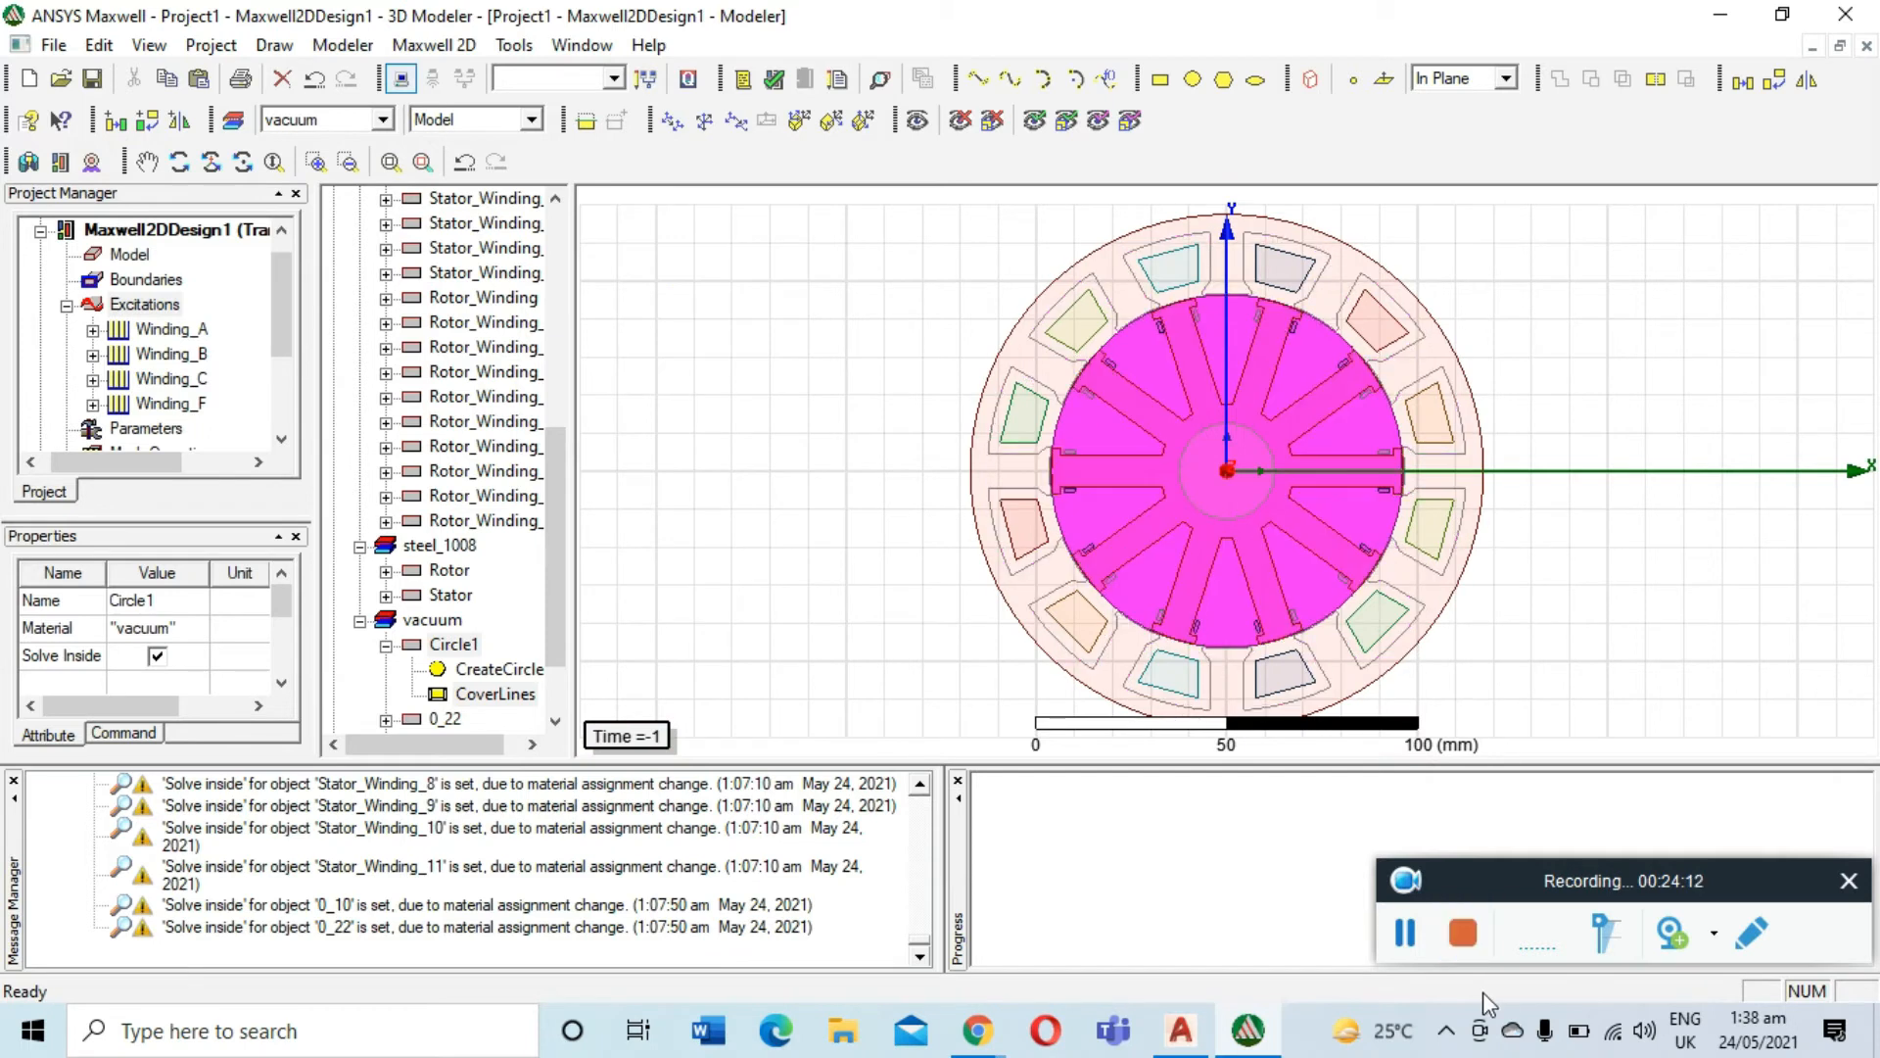
# Assign a motion band to Circle1 around the rotor and set its motion type to Rotation
pyautogui.click(1404, 942)
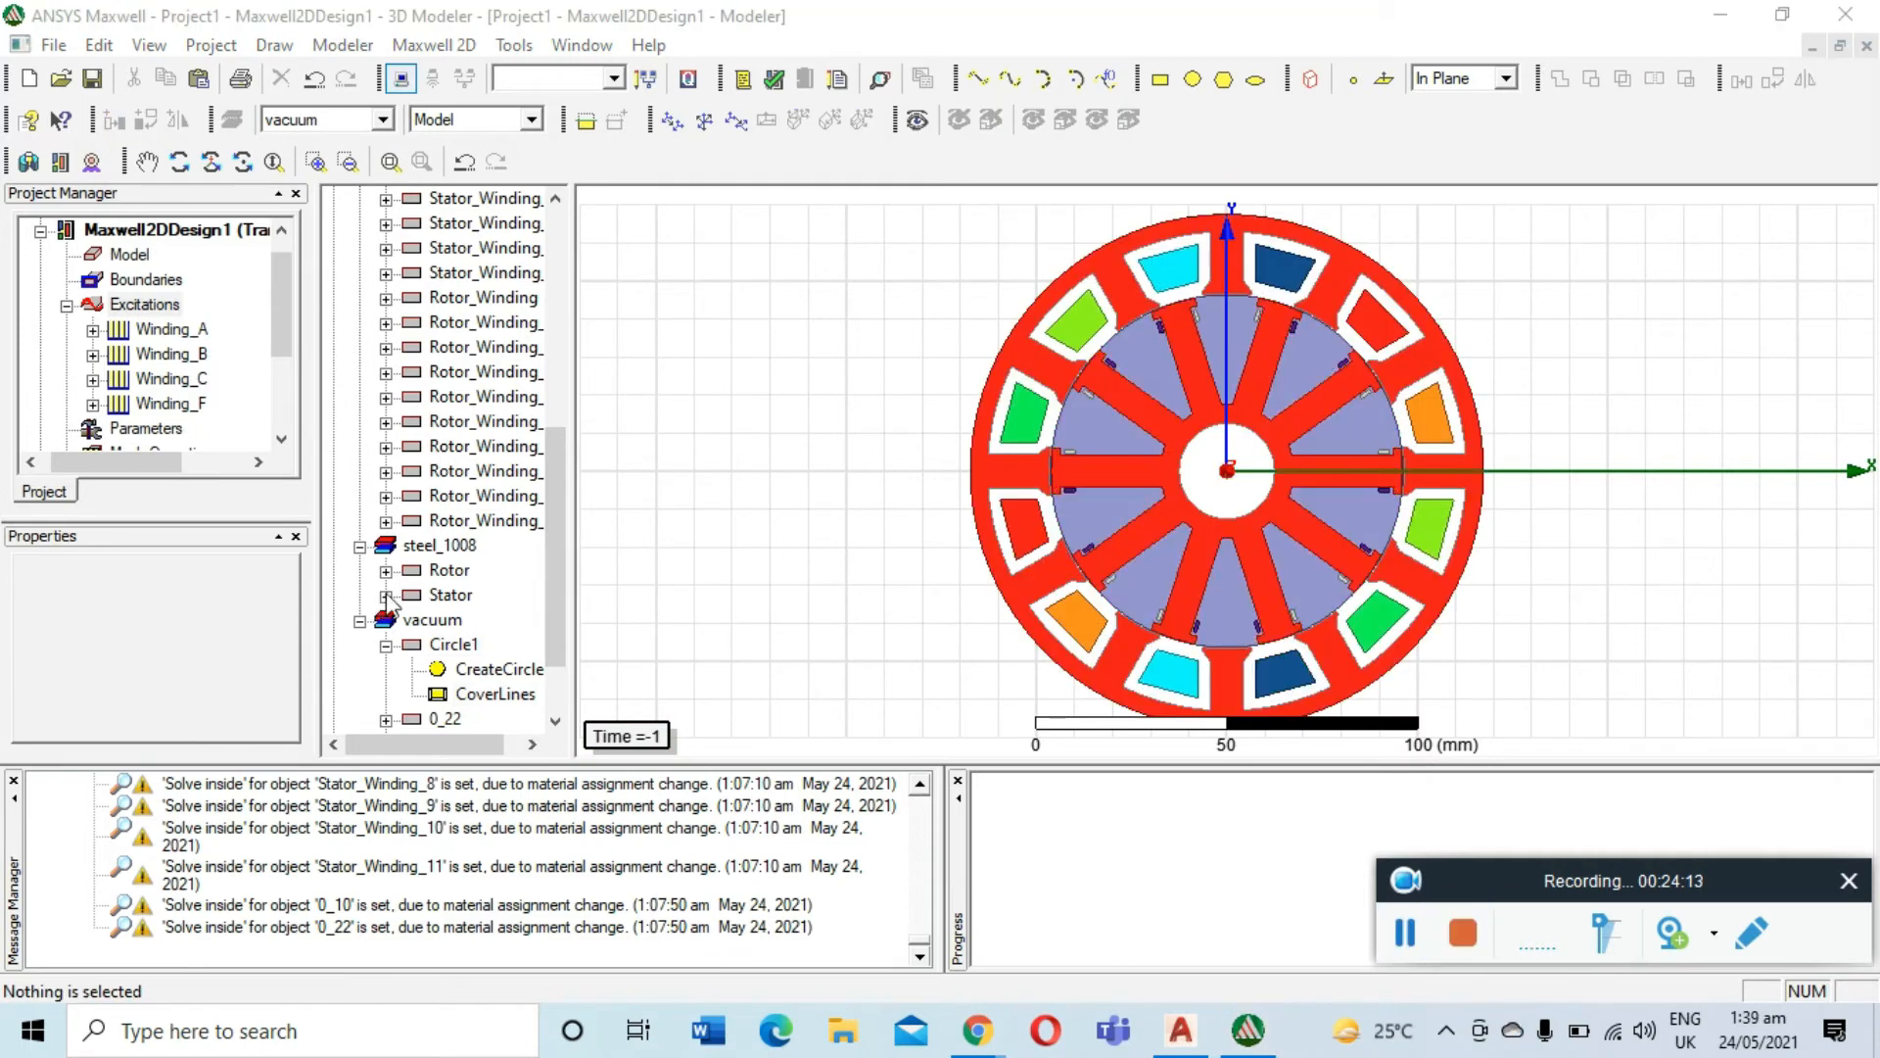
pyautogui.click(454, 644)
pyautogui.scroll(-1, 456, 644)
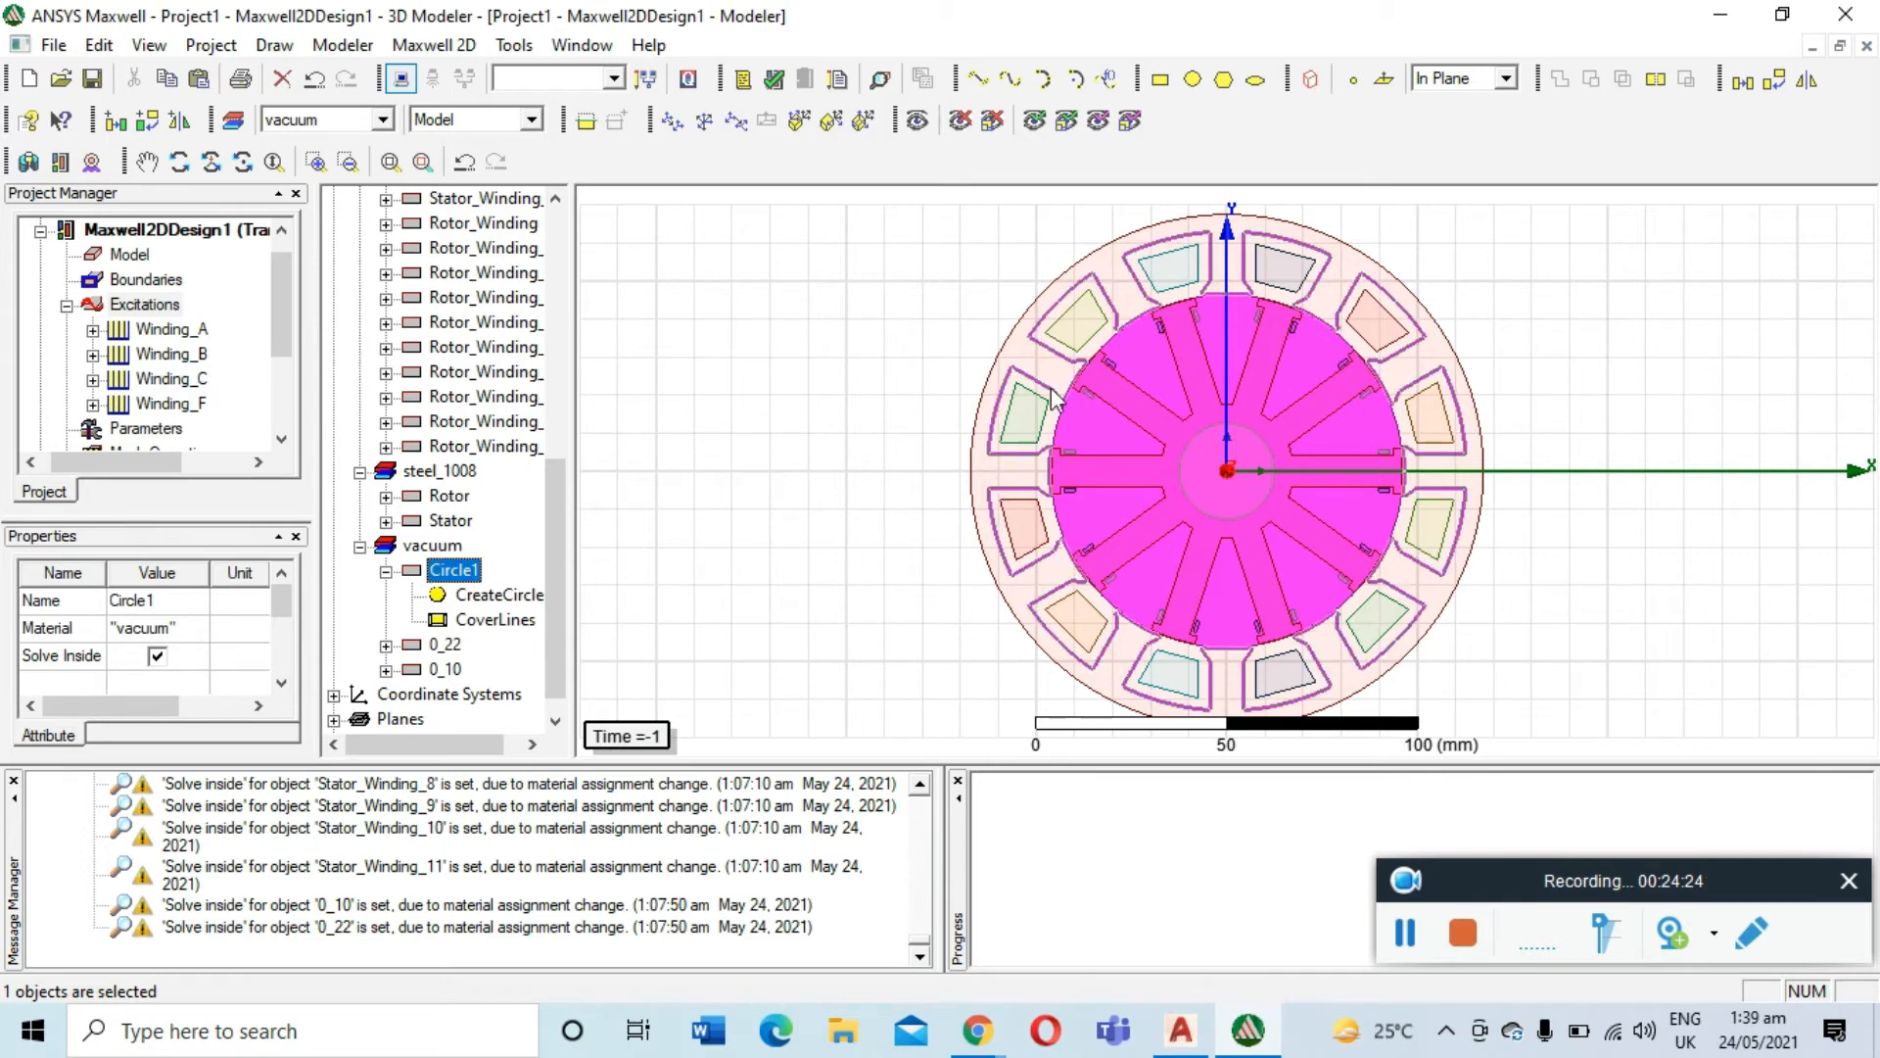
pyautogui.rightClick(1072, 439)
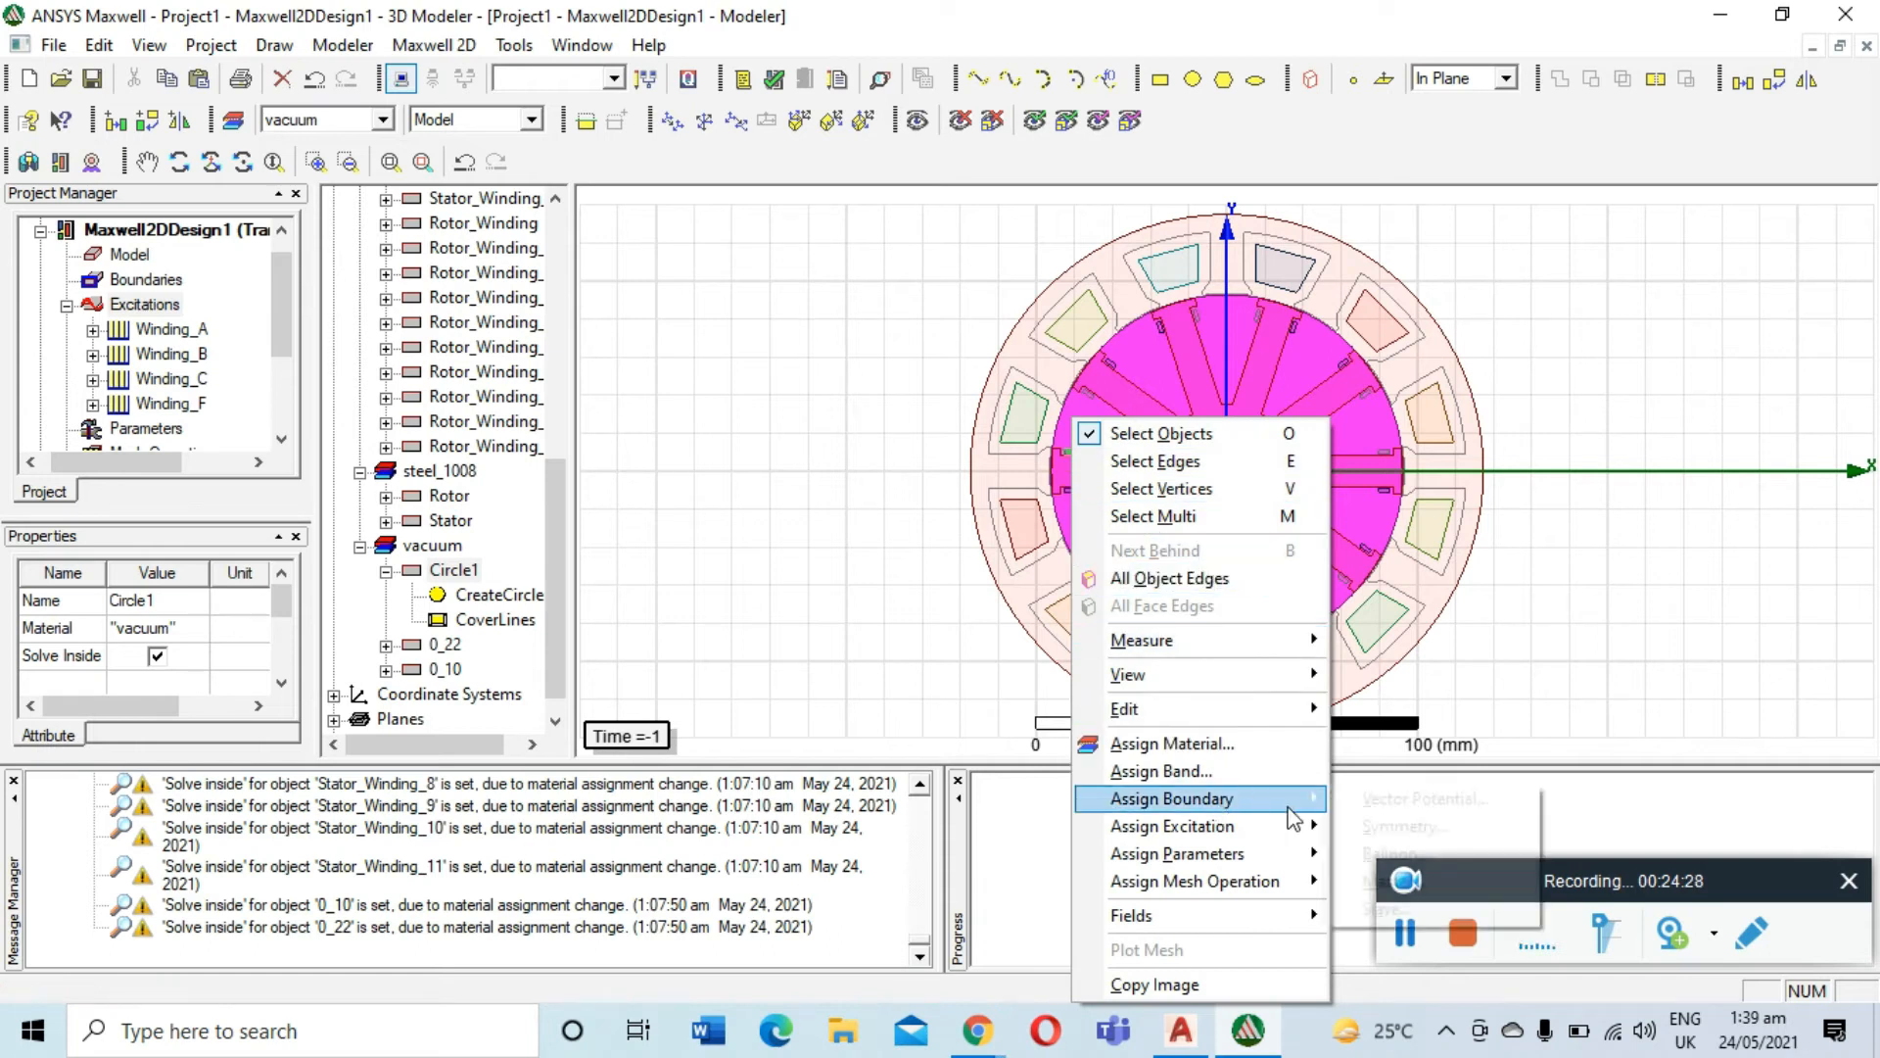
pyautogui.moveTo(1247, 831)
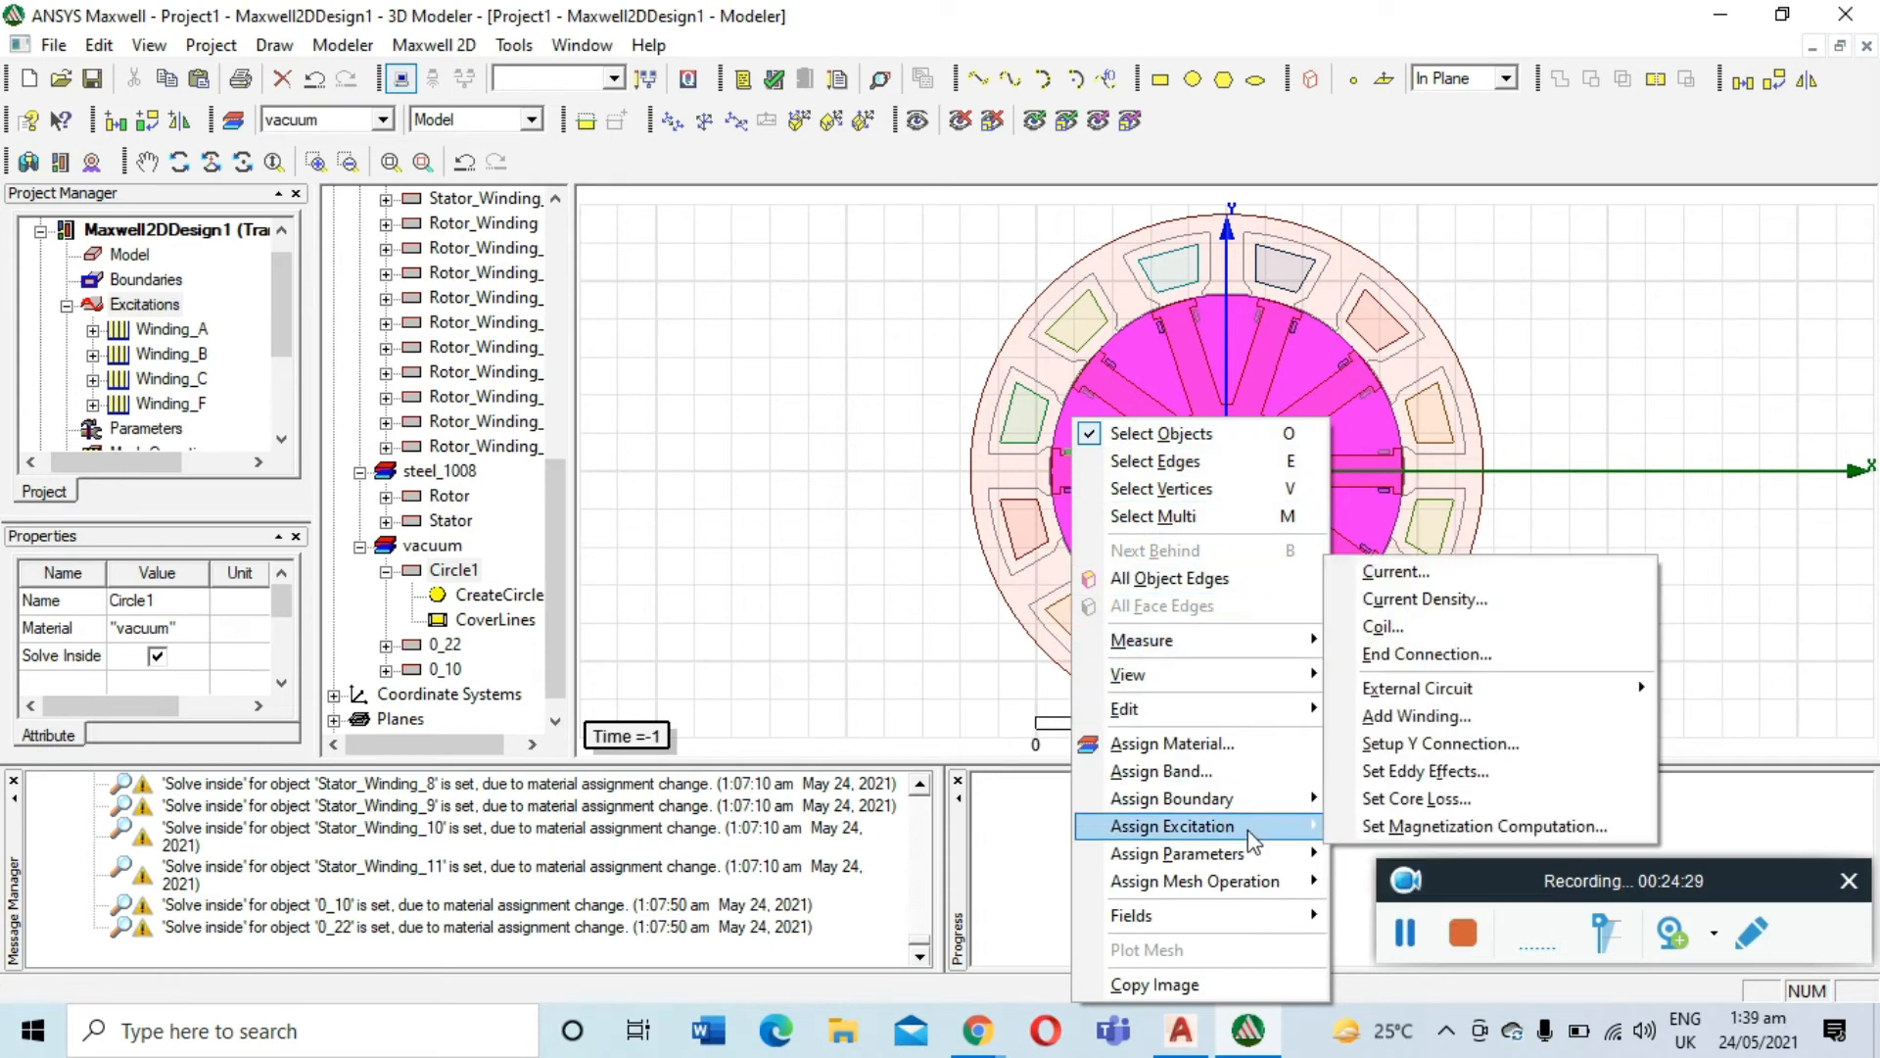
pyautogui.click(1234, 771)
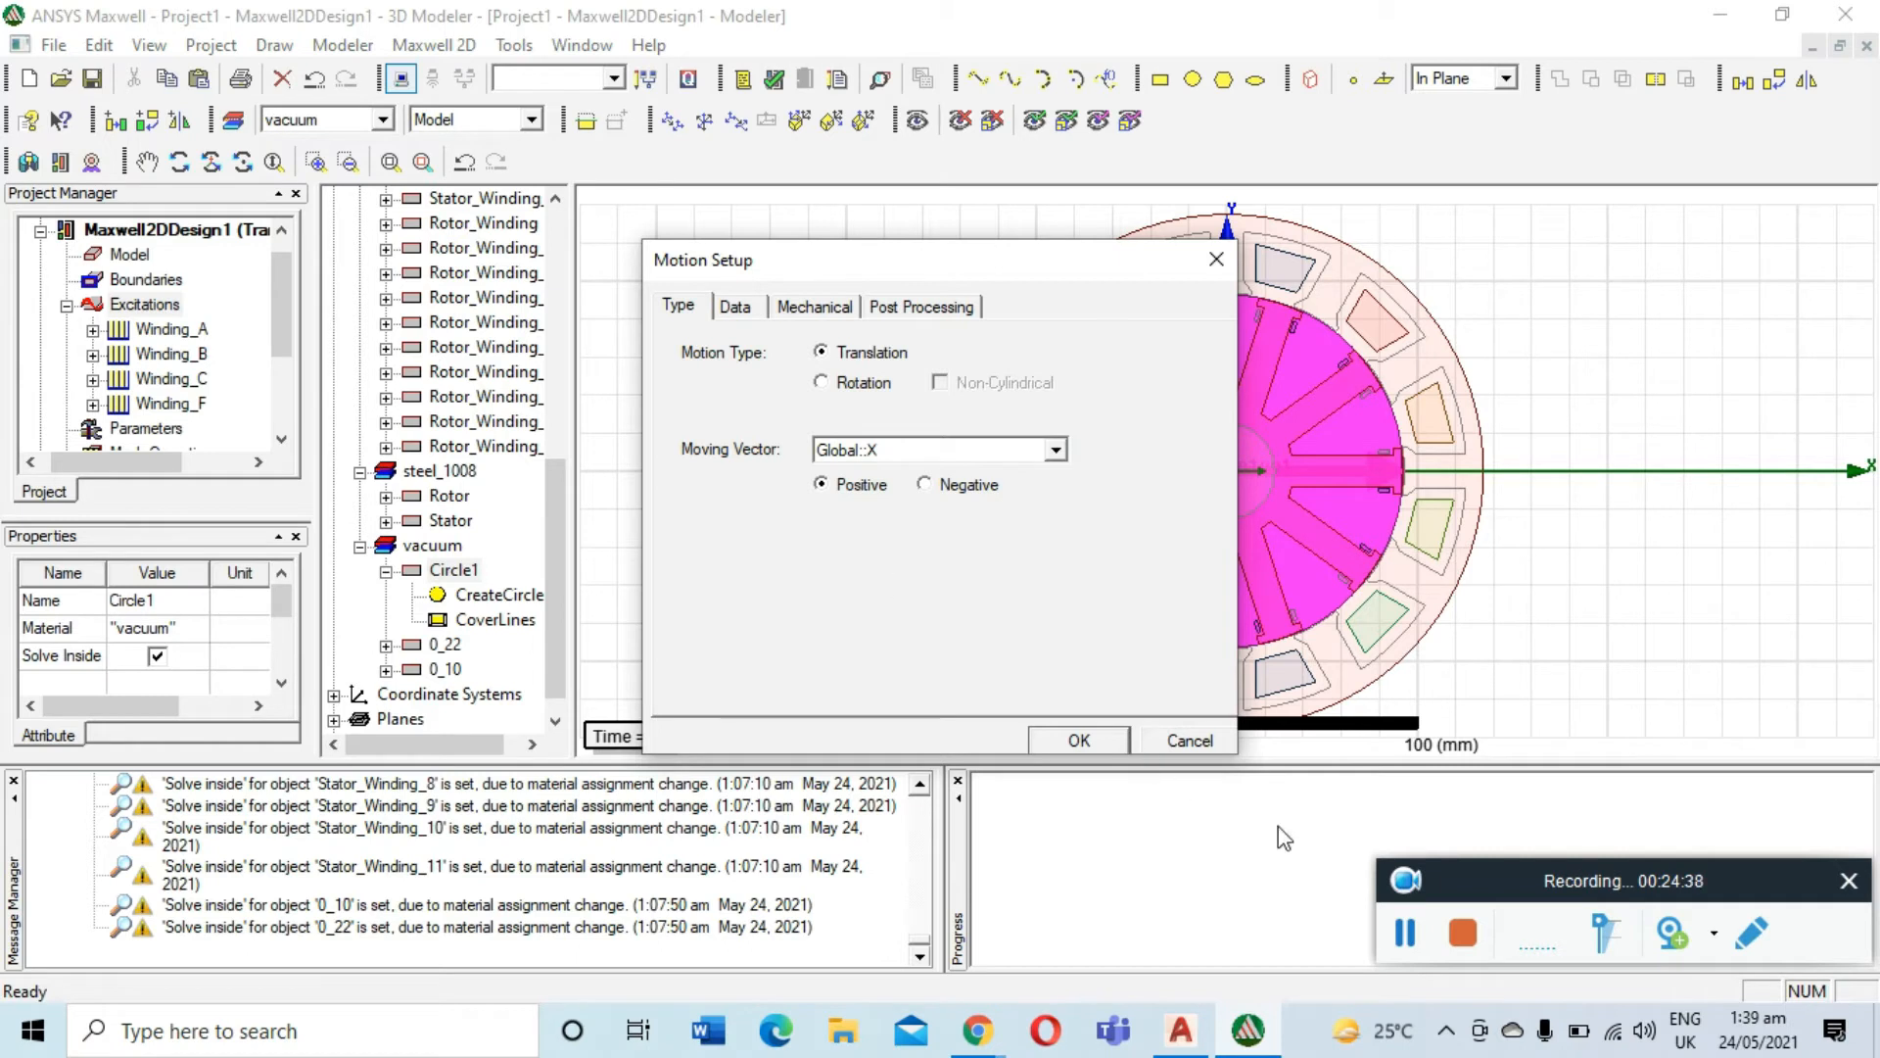
pyautogui.click(1406, 932)
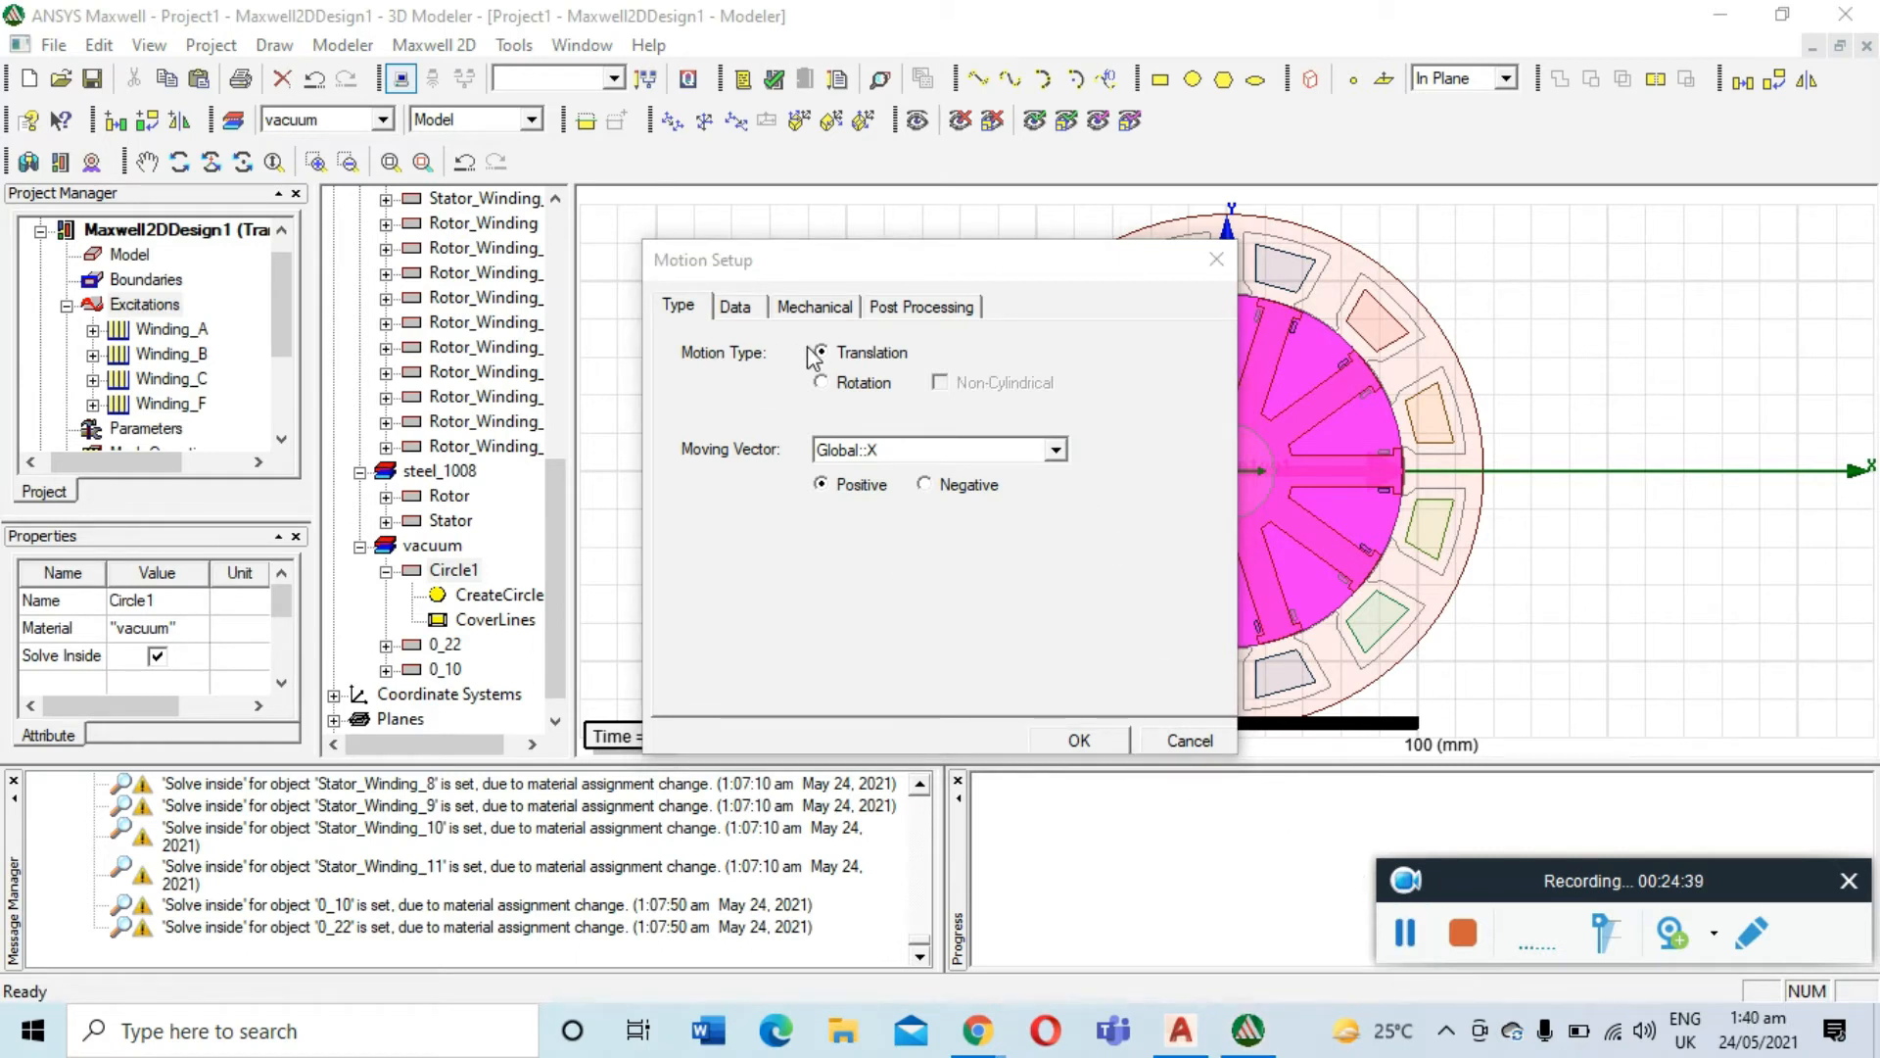
pyautogui.click(822, 383)
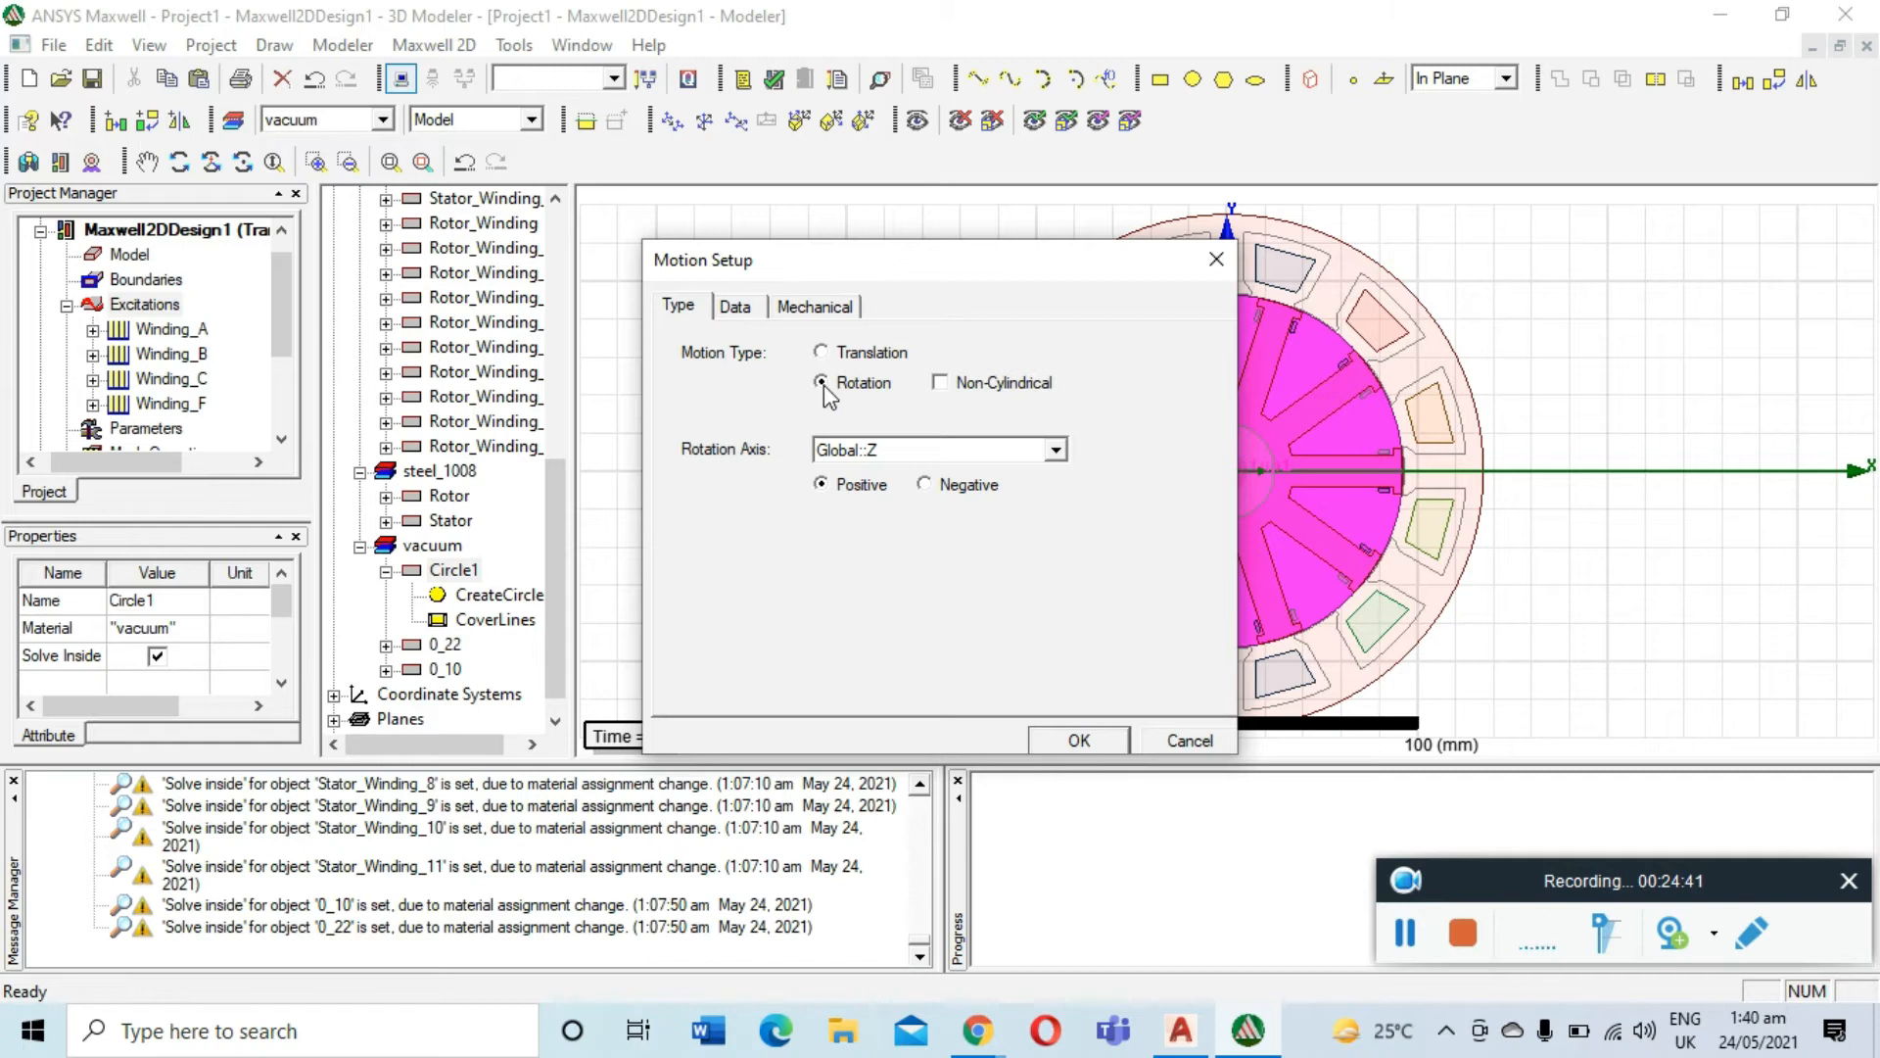
# Set the band's angular velocity to 600 rpm and confirm the motion setup
pyautogui.click(814, 307)
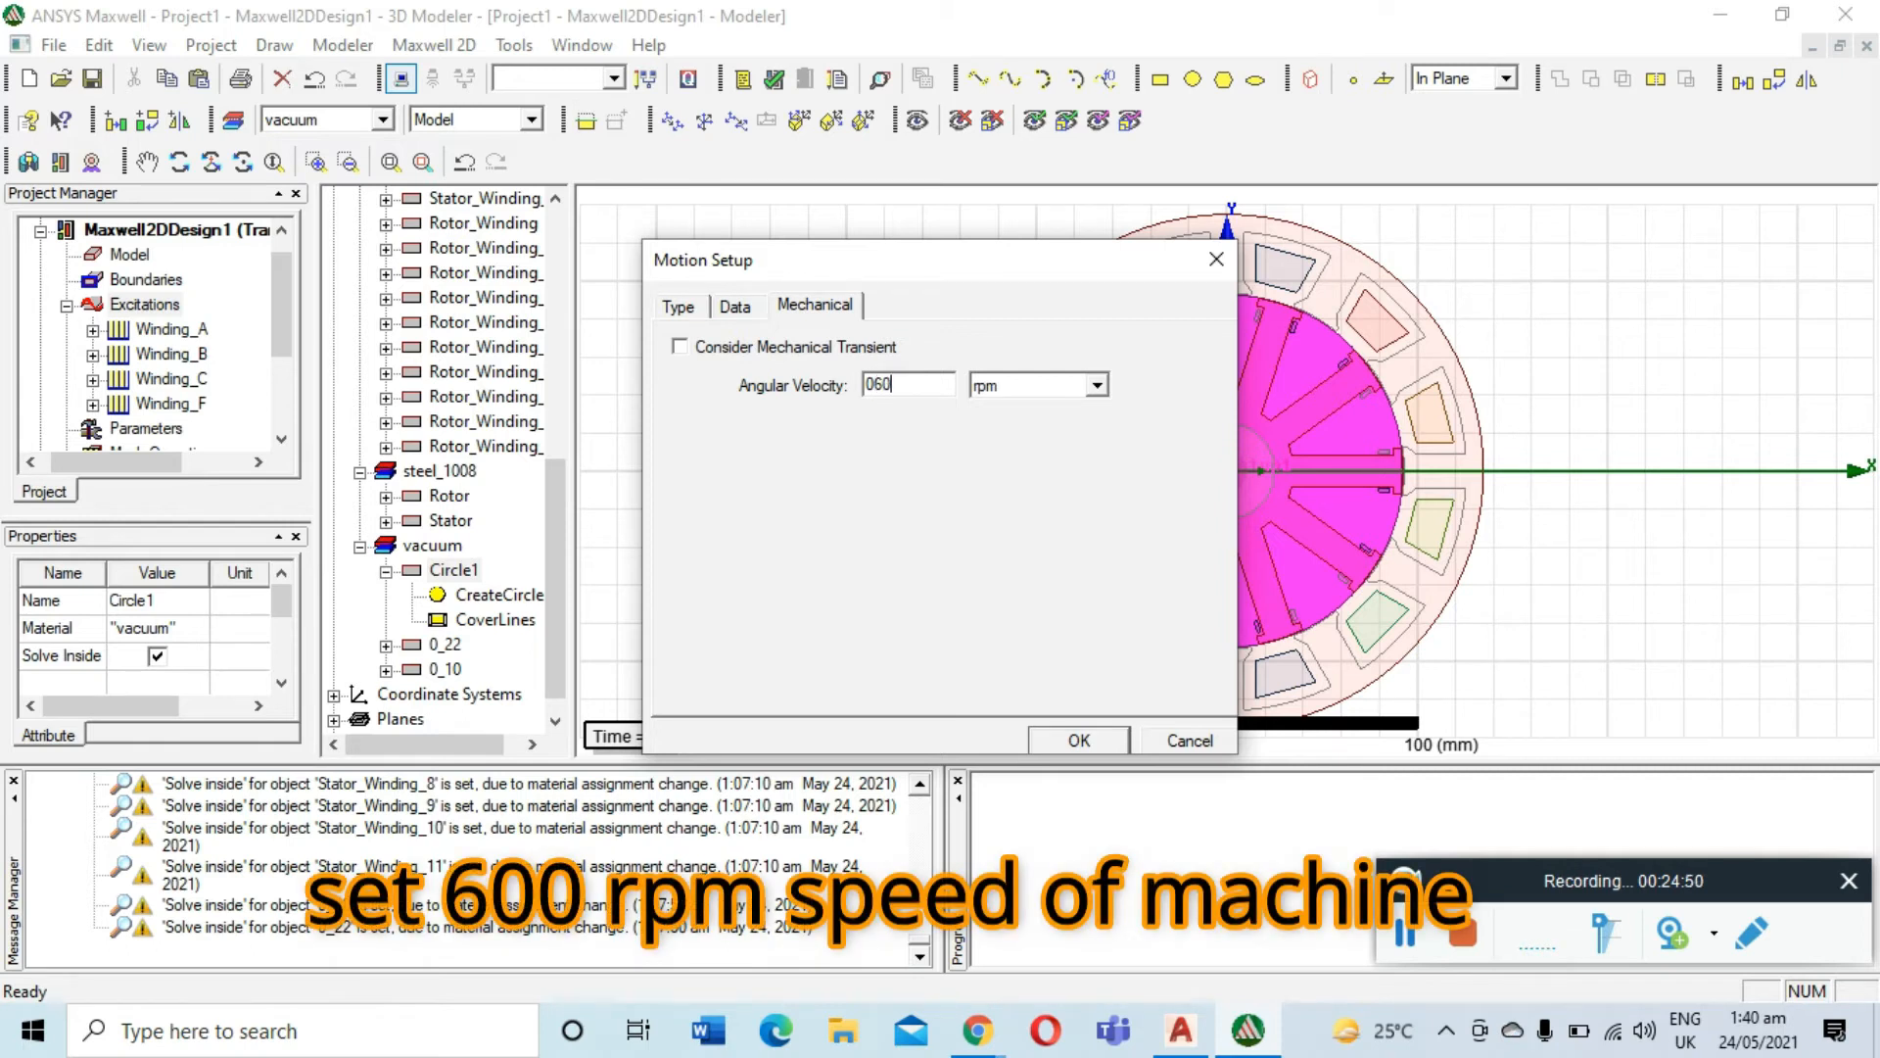
pyautogui.write('600')
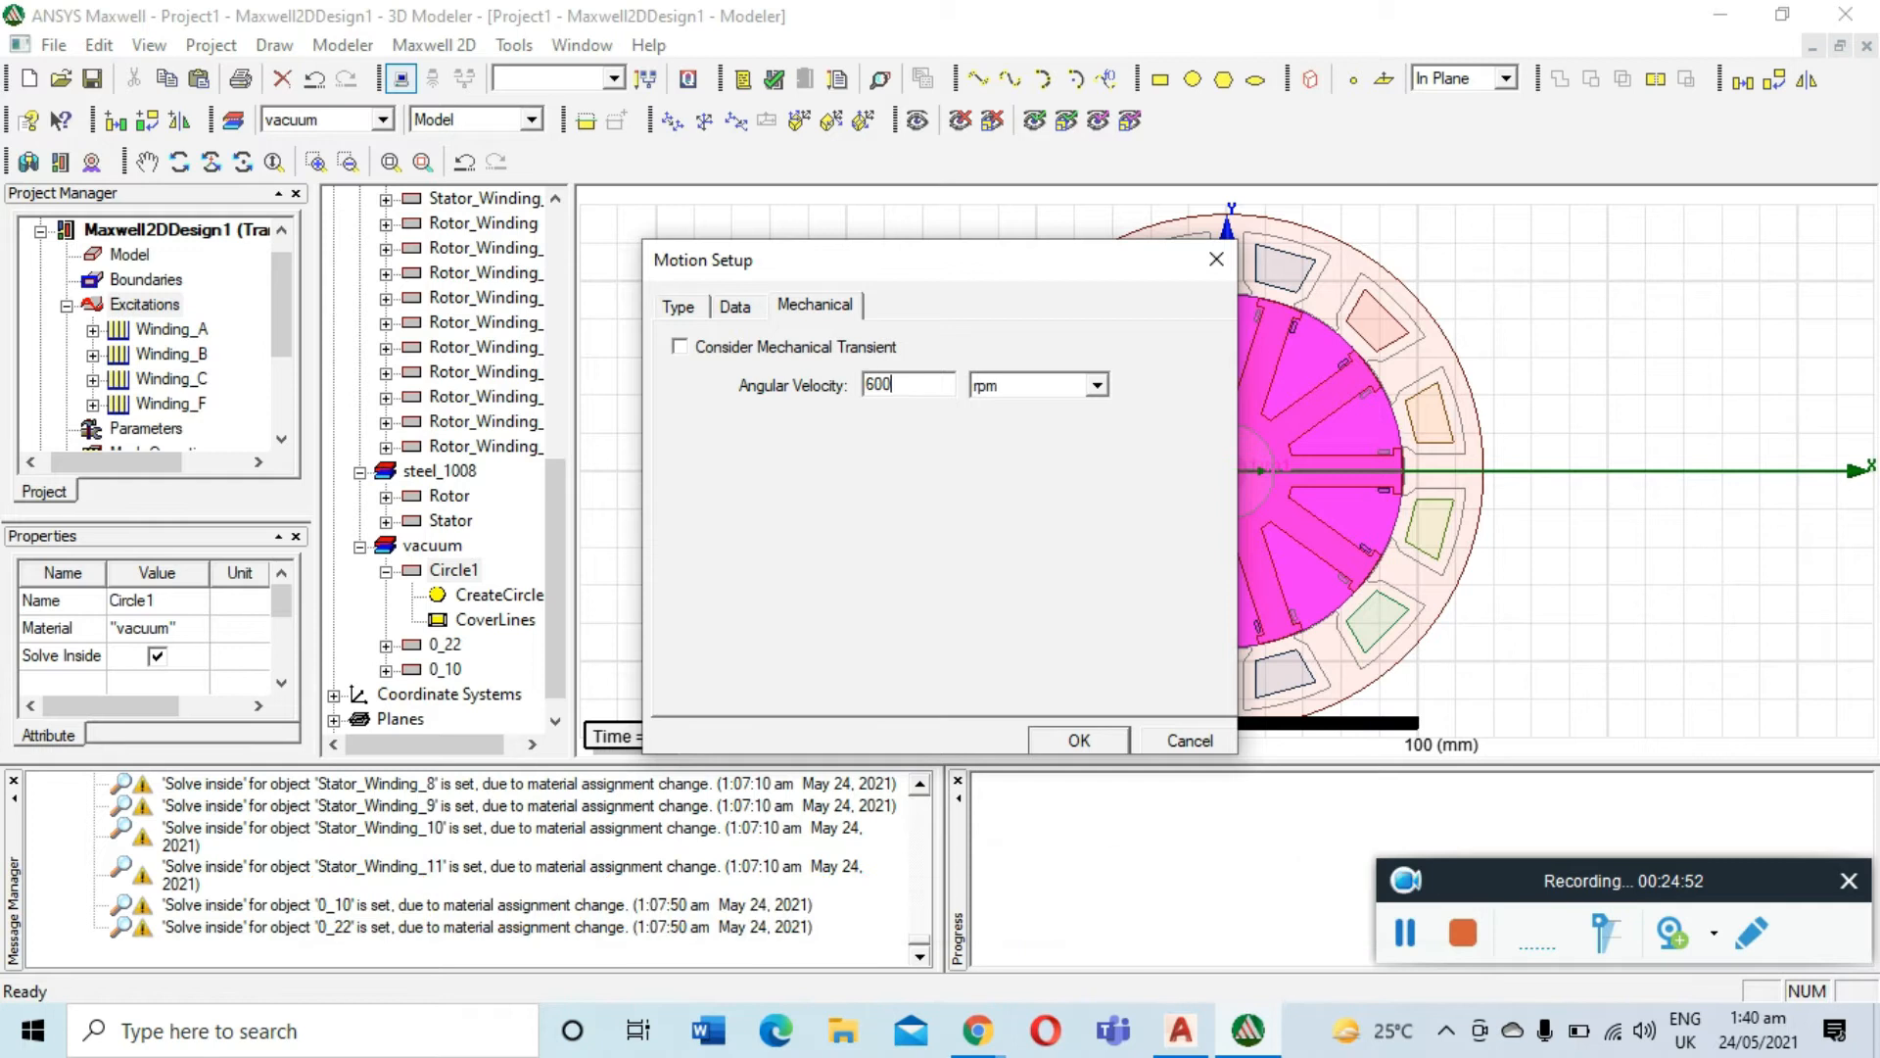
pyautogui.click(1089, 740)
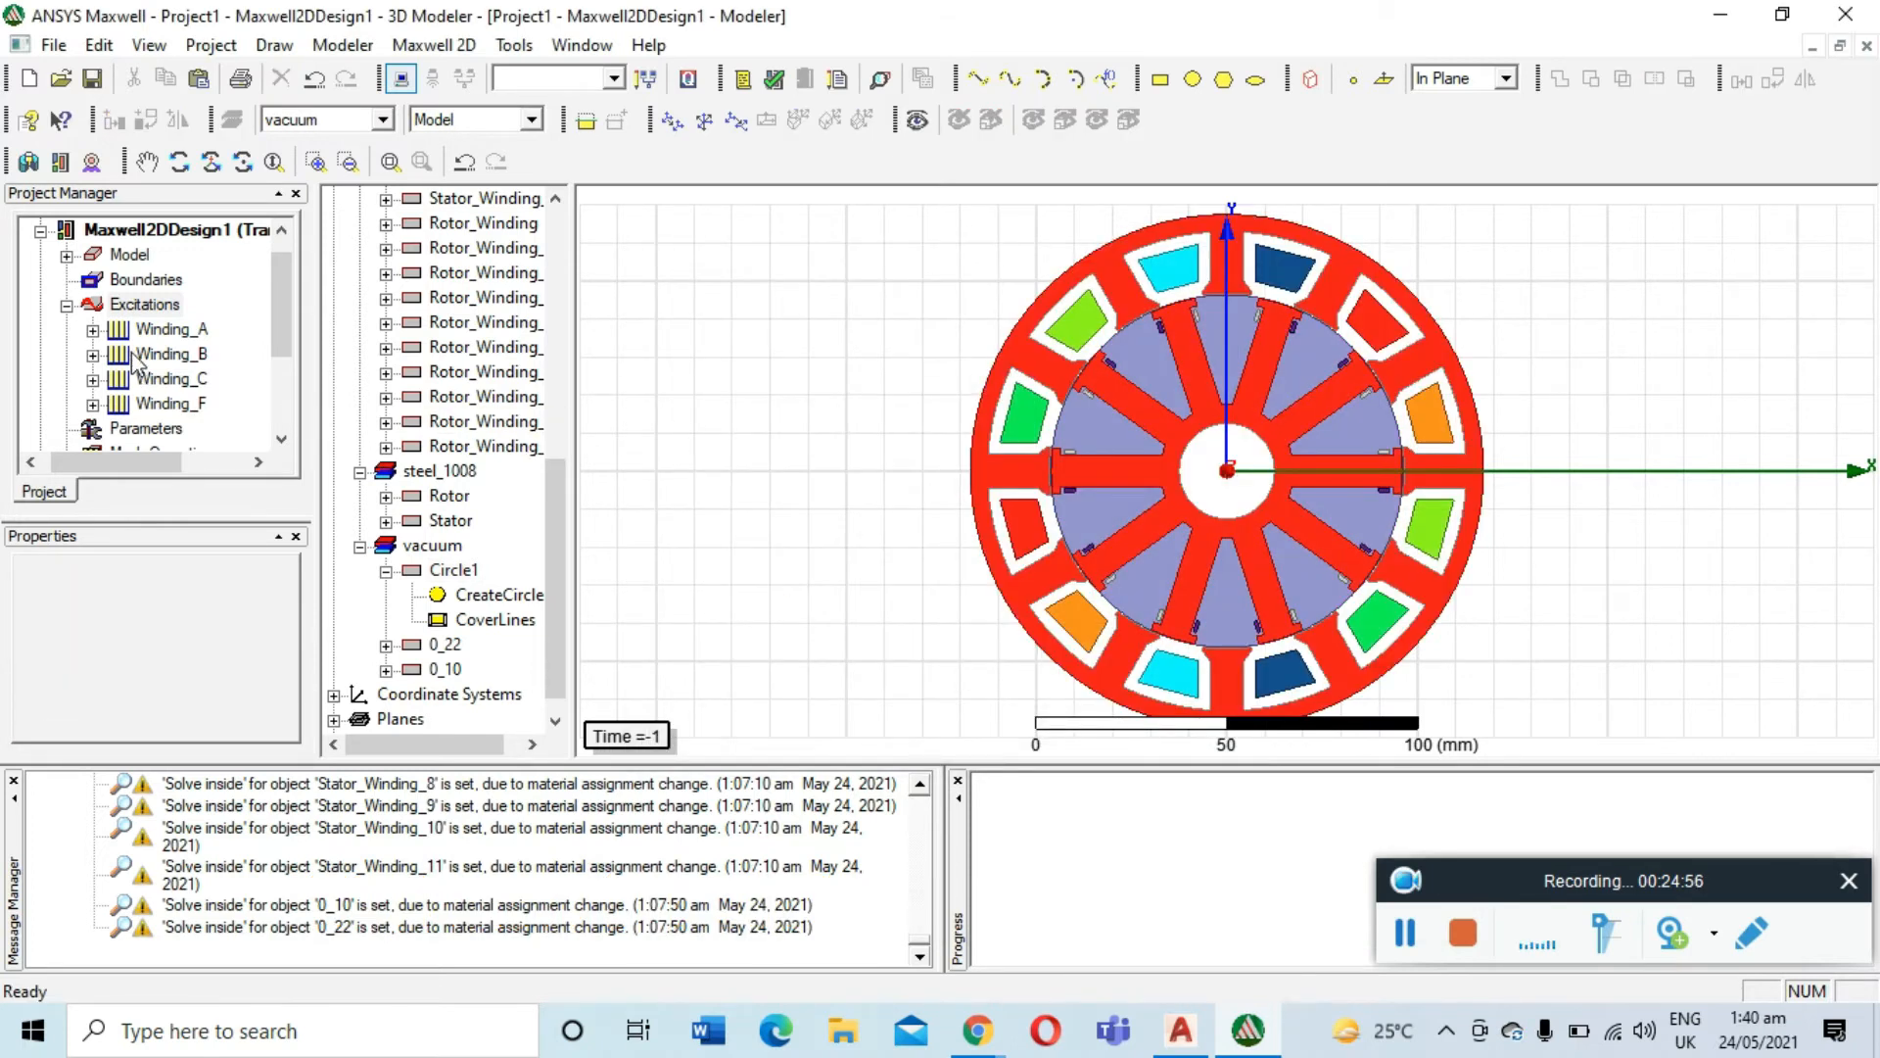
# Open MotionSetup1 under the Model branch to check its motion type and axis, close it and clear the selection
pyautogui.scroll(-1, 135, 365)
pyautogui.scroll(-1, 142, 337)
pyautogui.scroll(3, 142, 337)
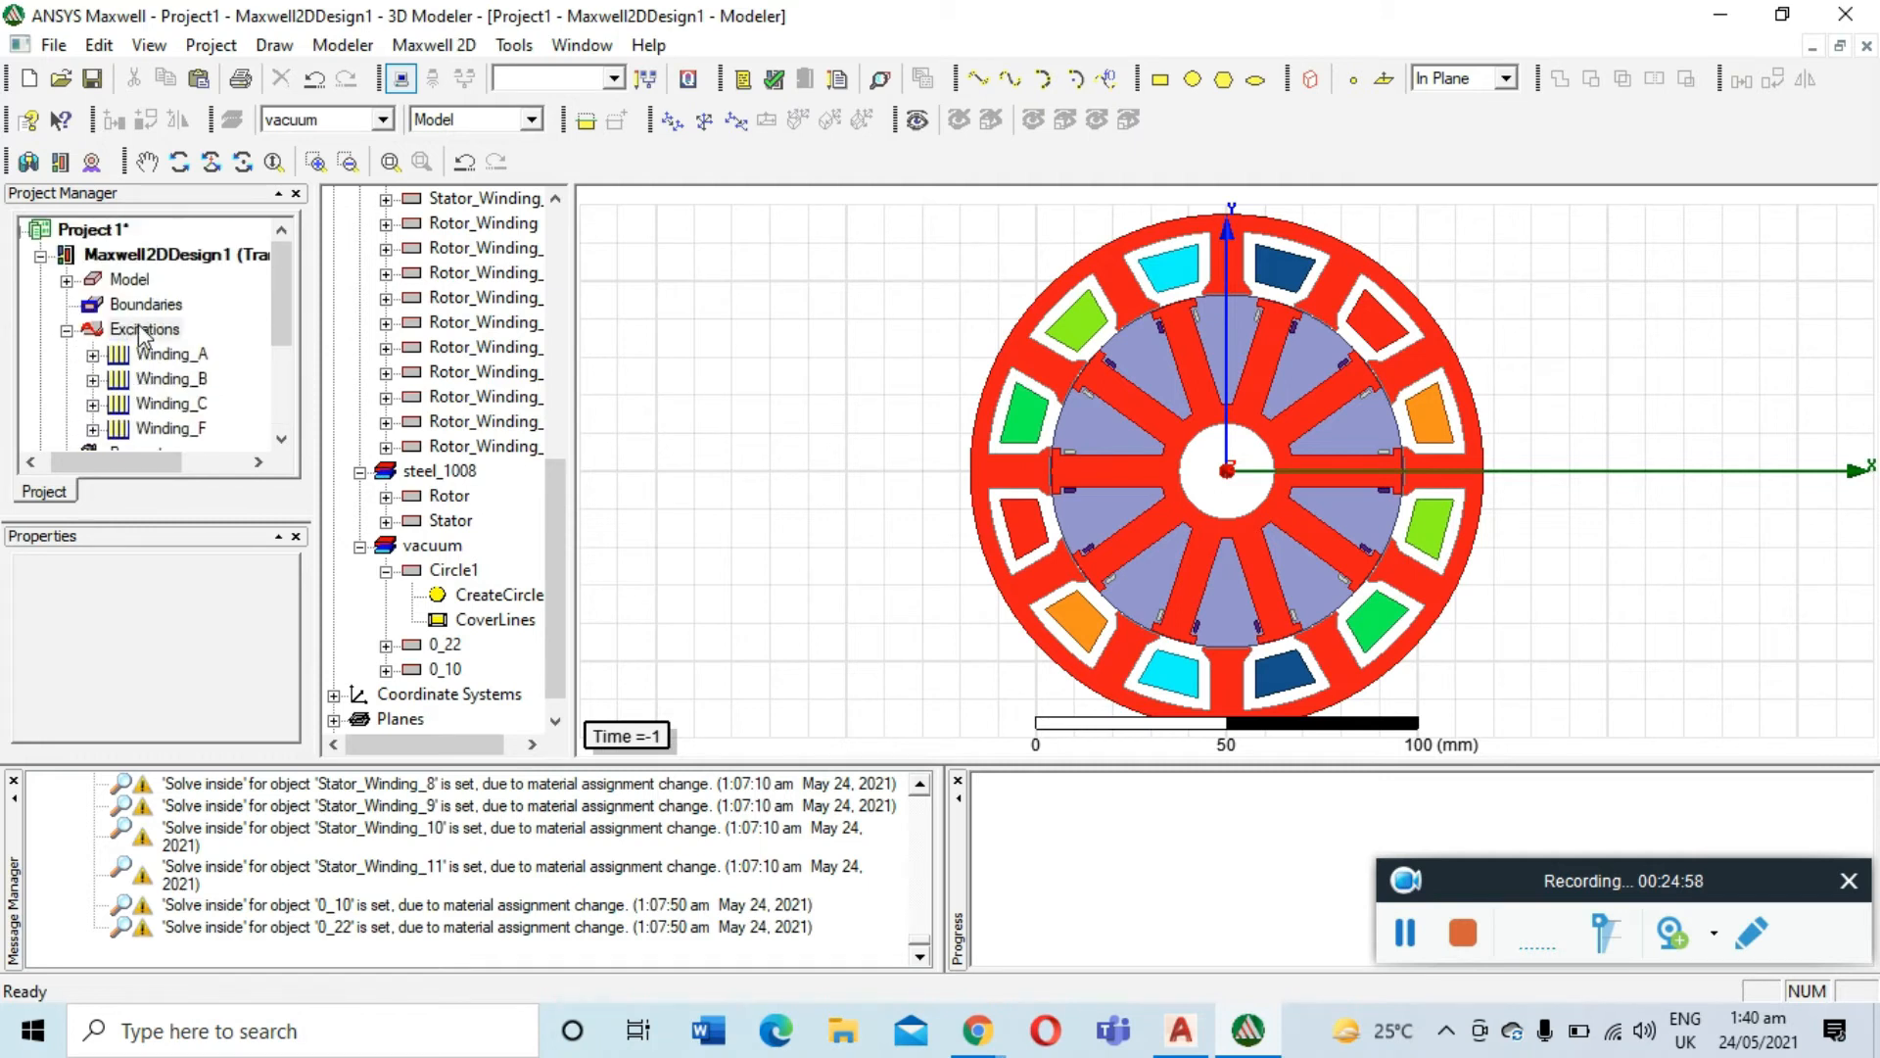
pyautogui.click(67, 281)
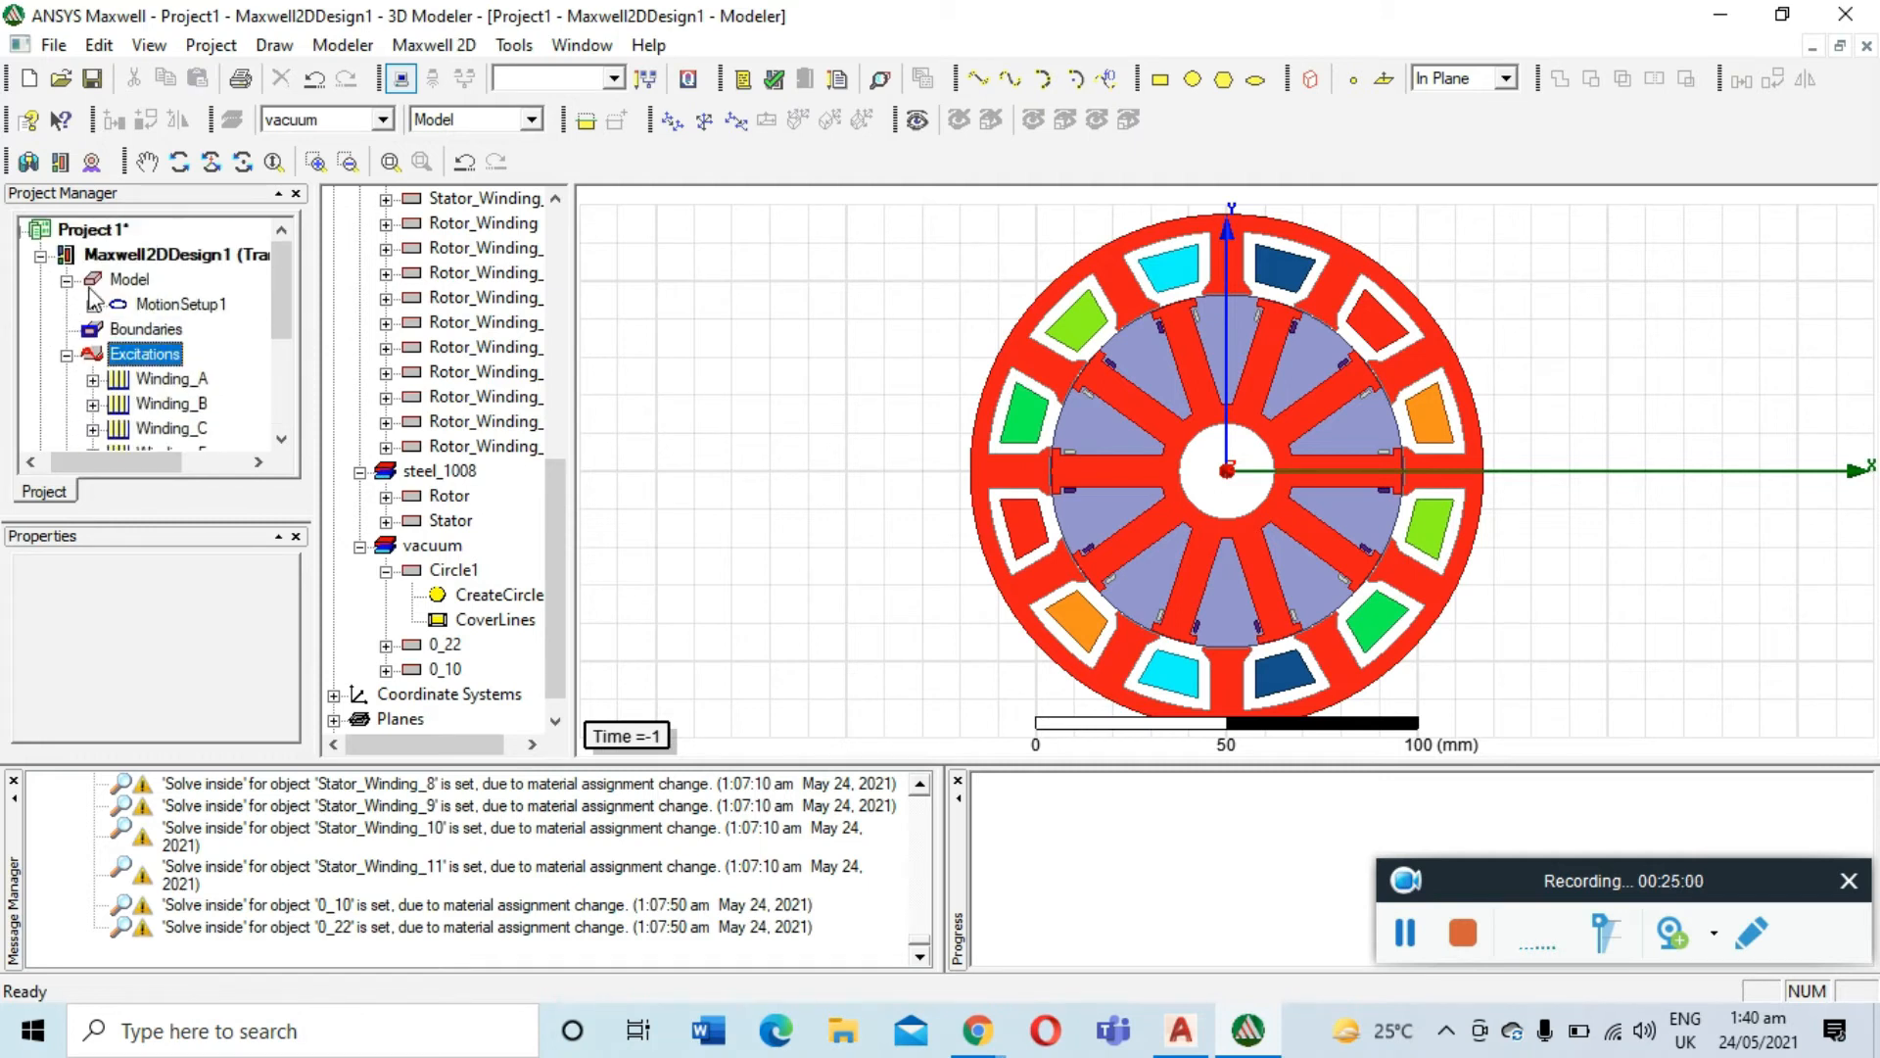
pyautogui.doubleClick(157, 304)
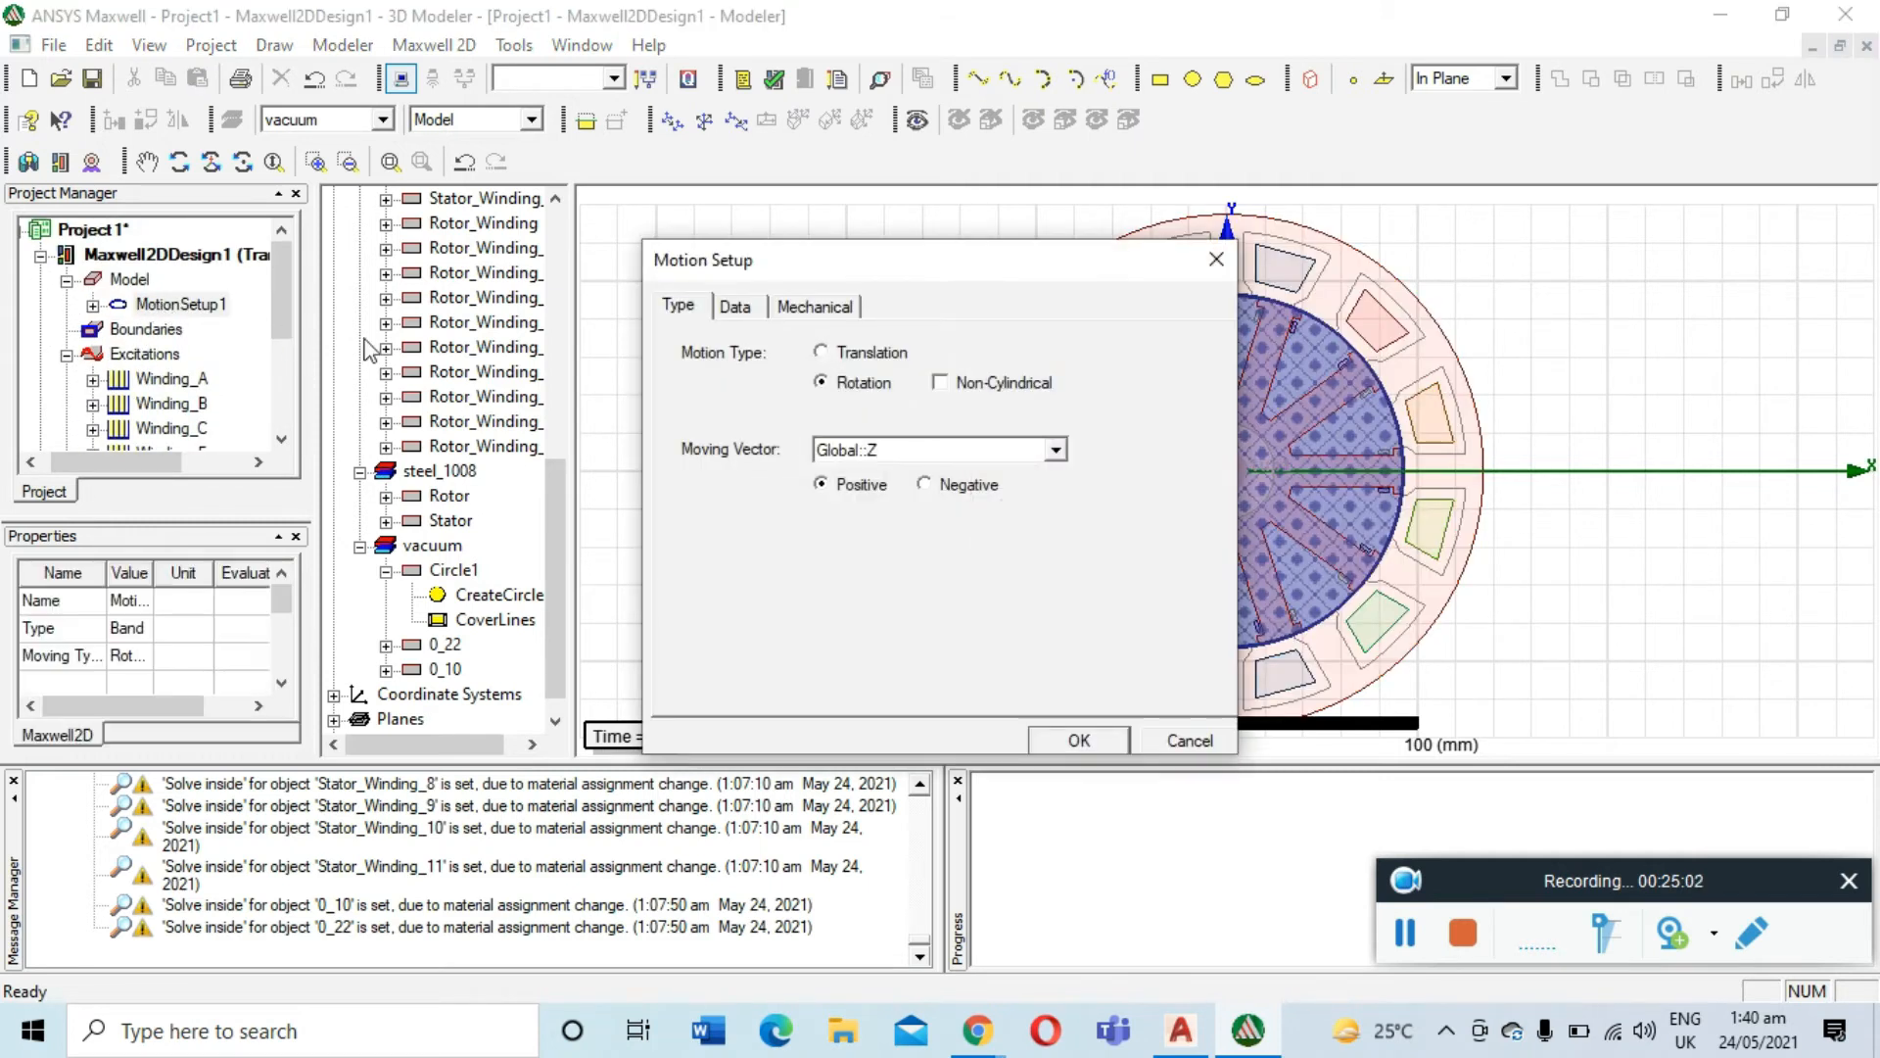
pyautogui.click(1215, 260)
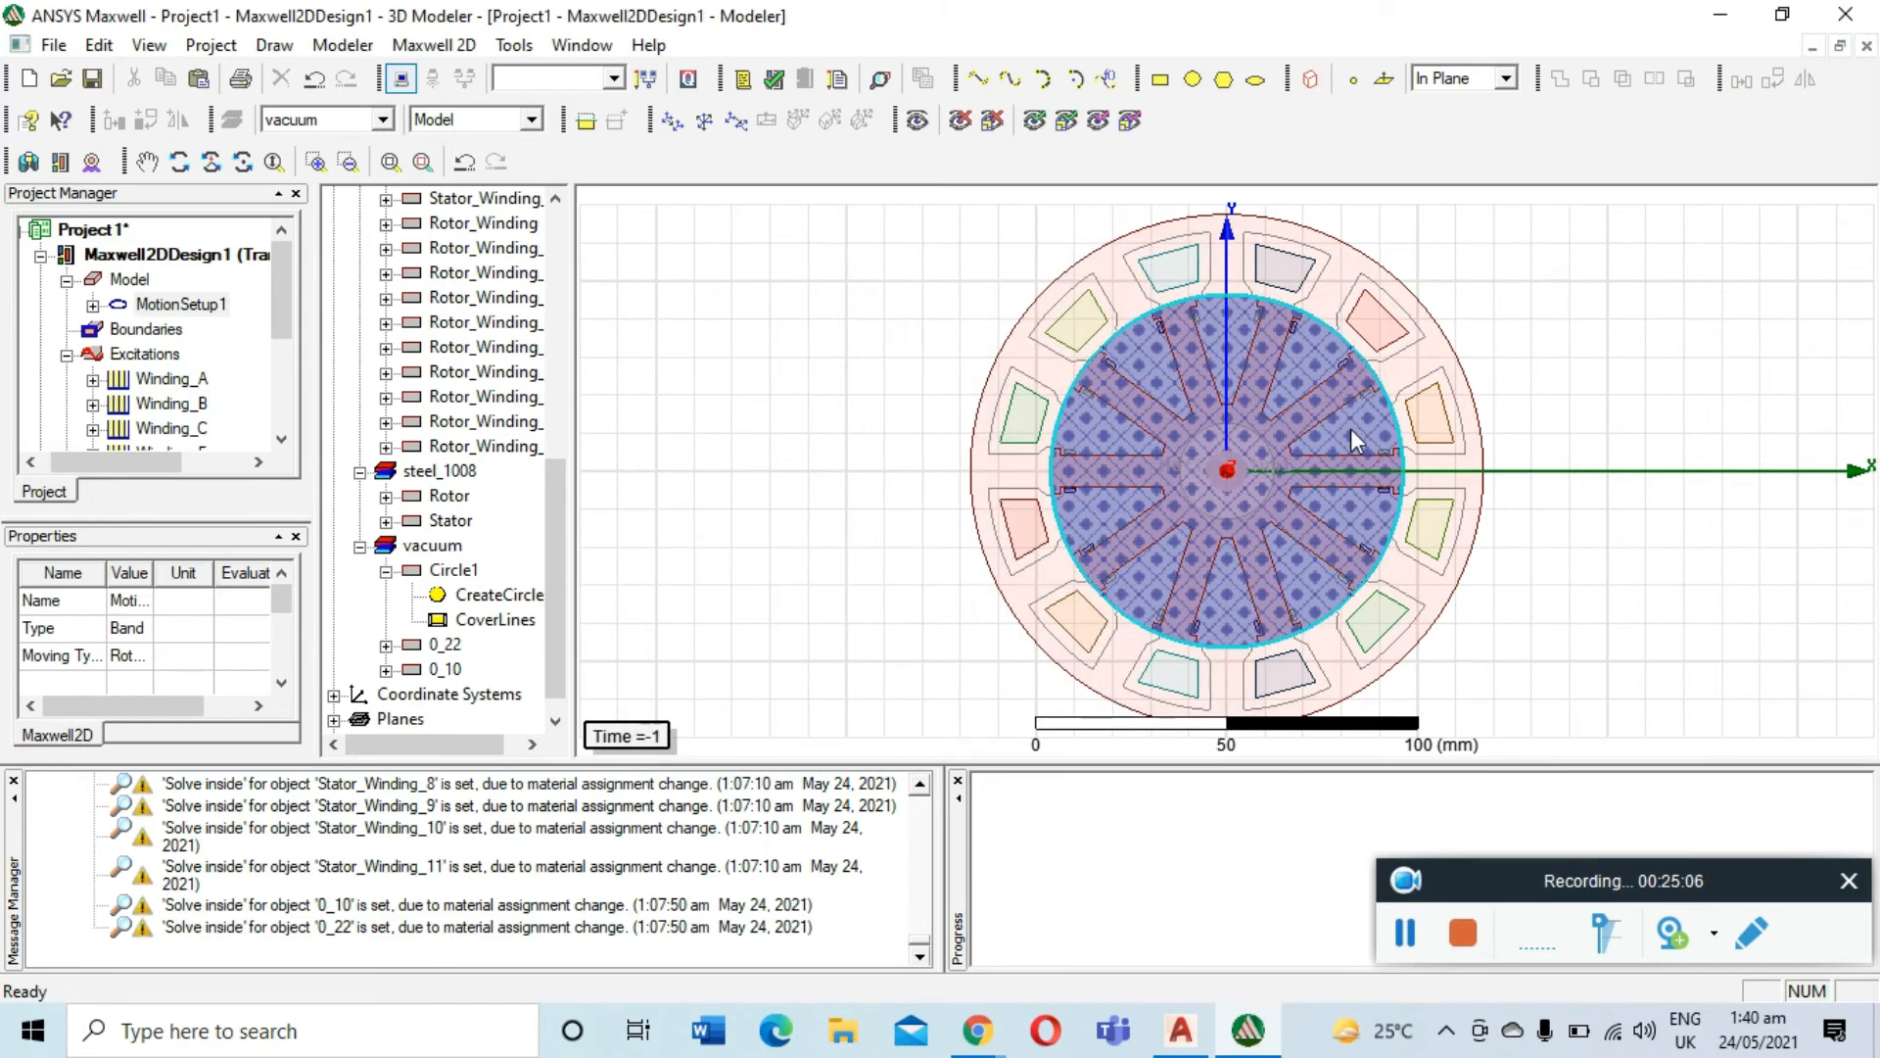
pyautogui.click(1689, 627)
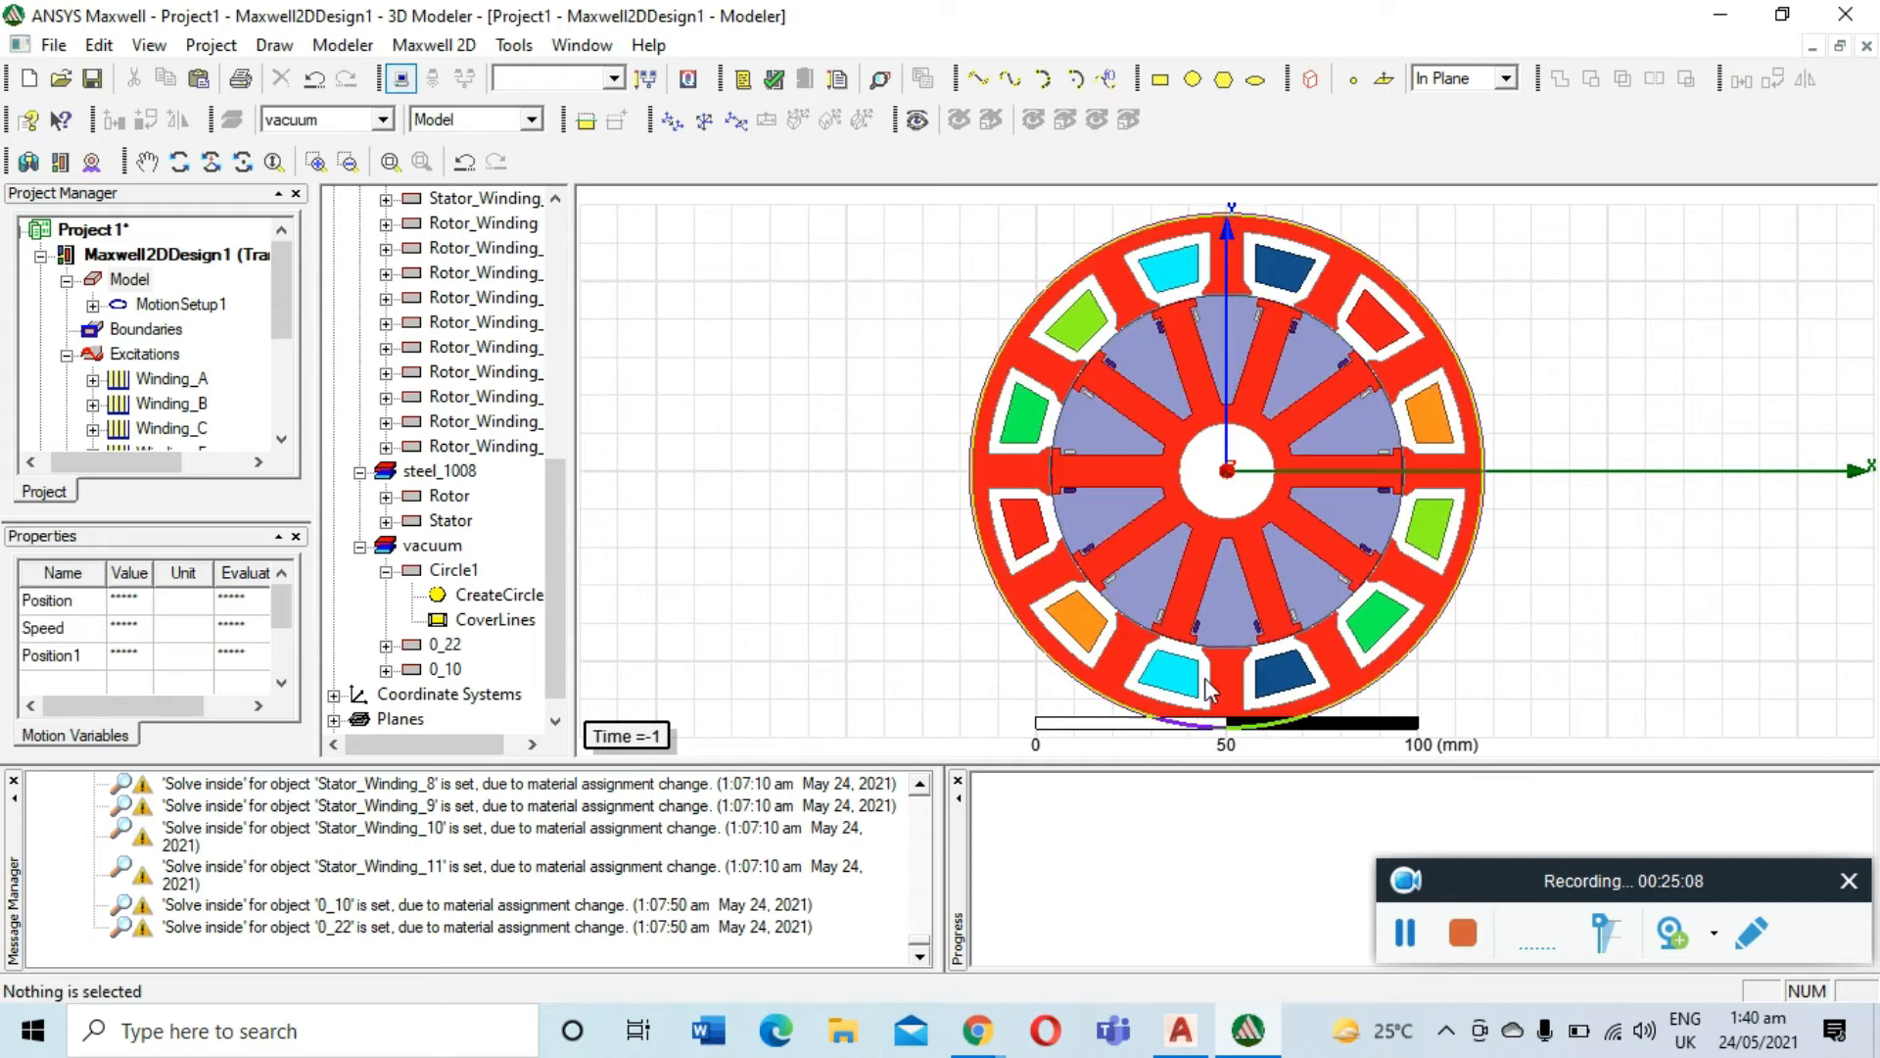
# Change the display color of Circle1 to white
pyautogui.click(1405, 933)
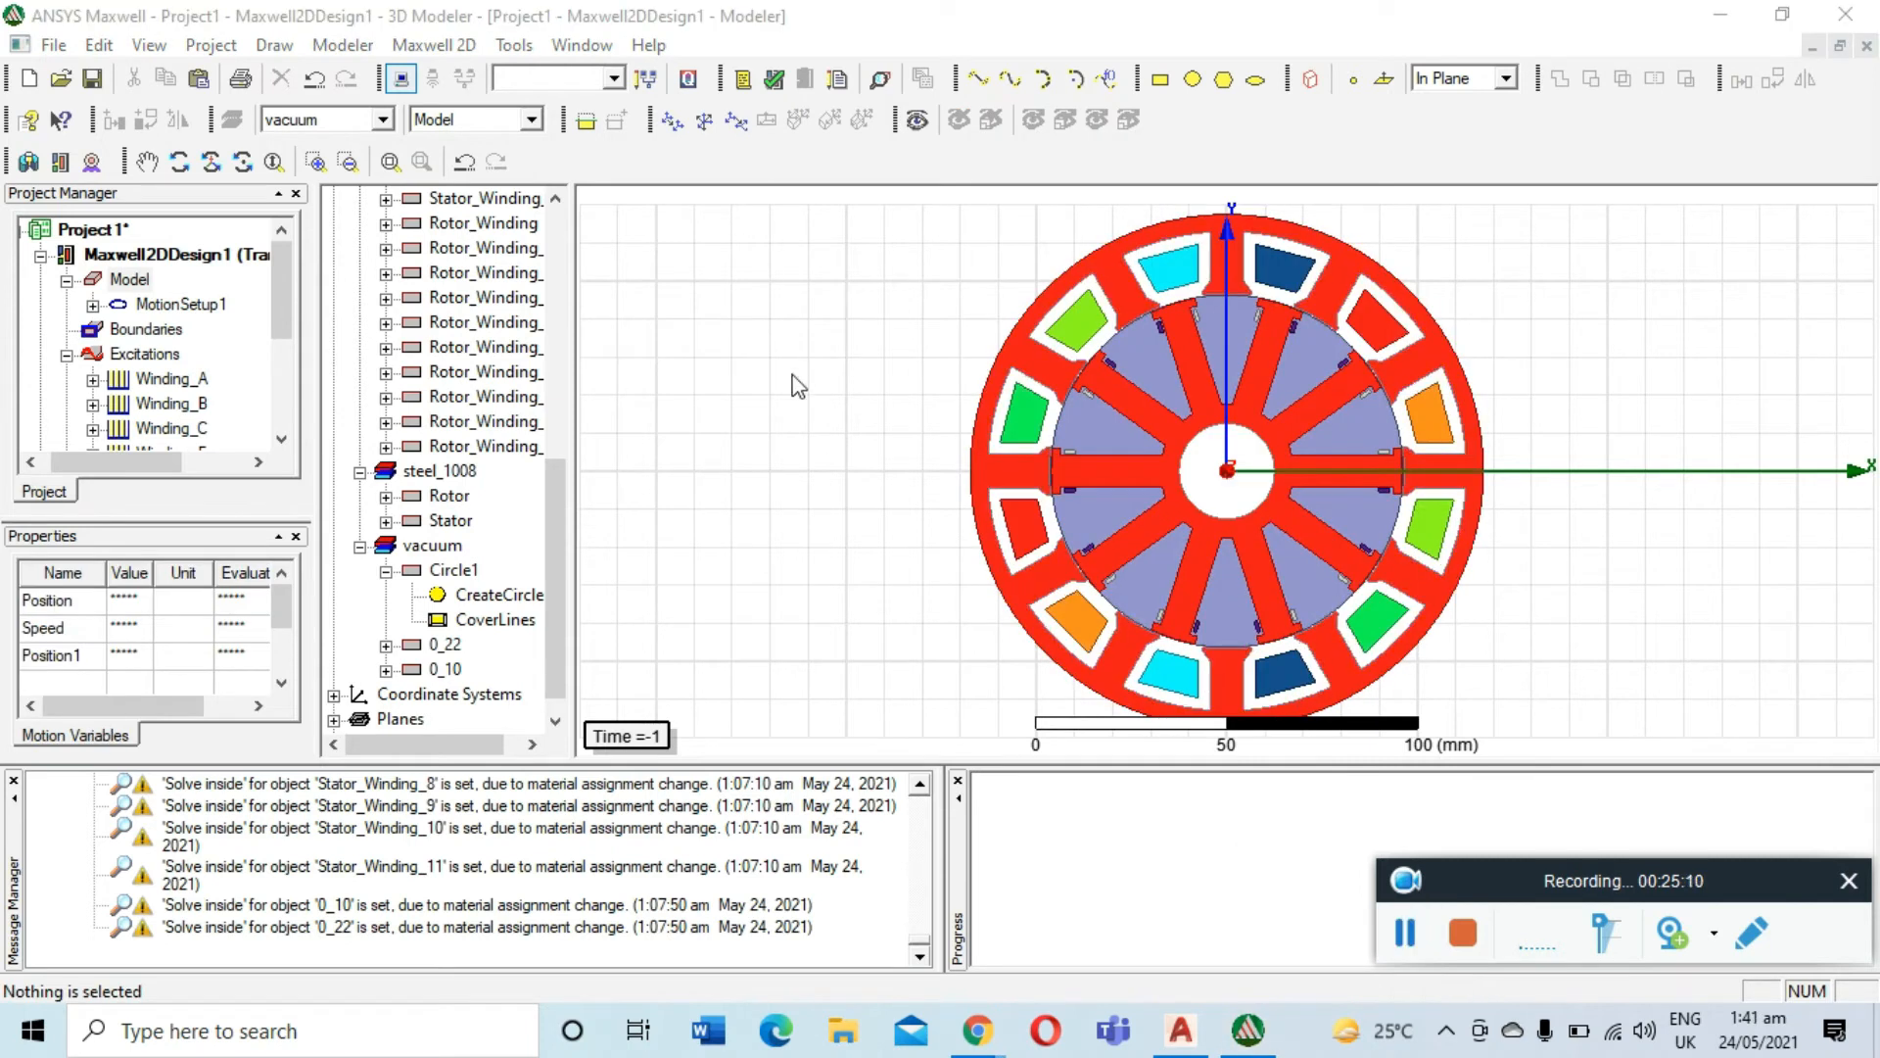
pyautogui.click(455, 571)
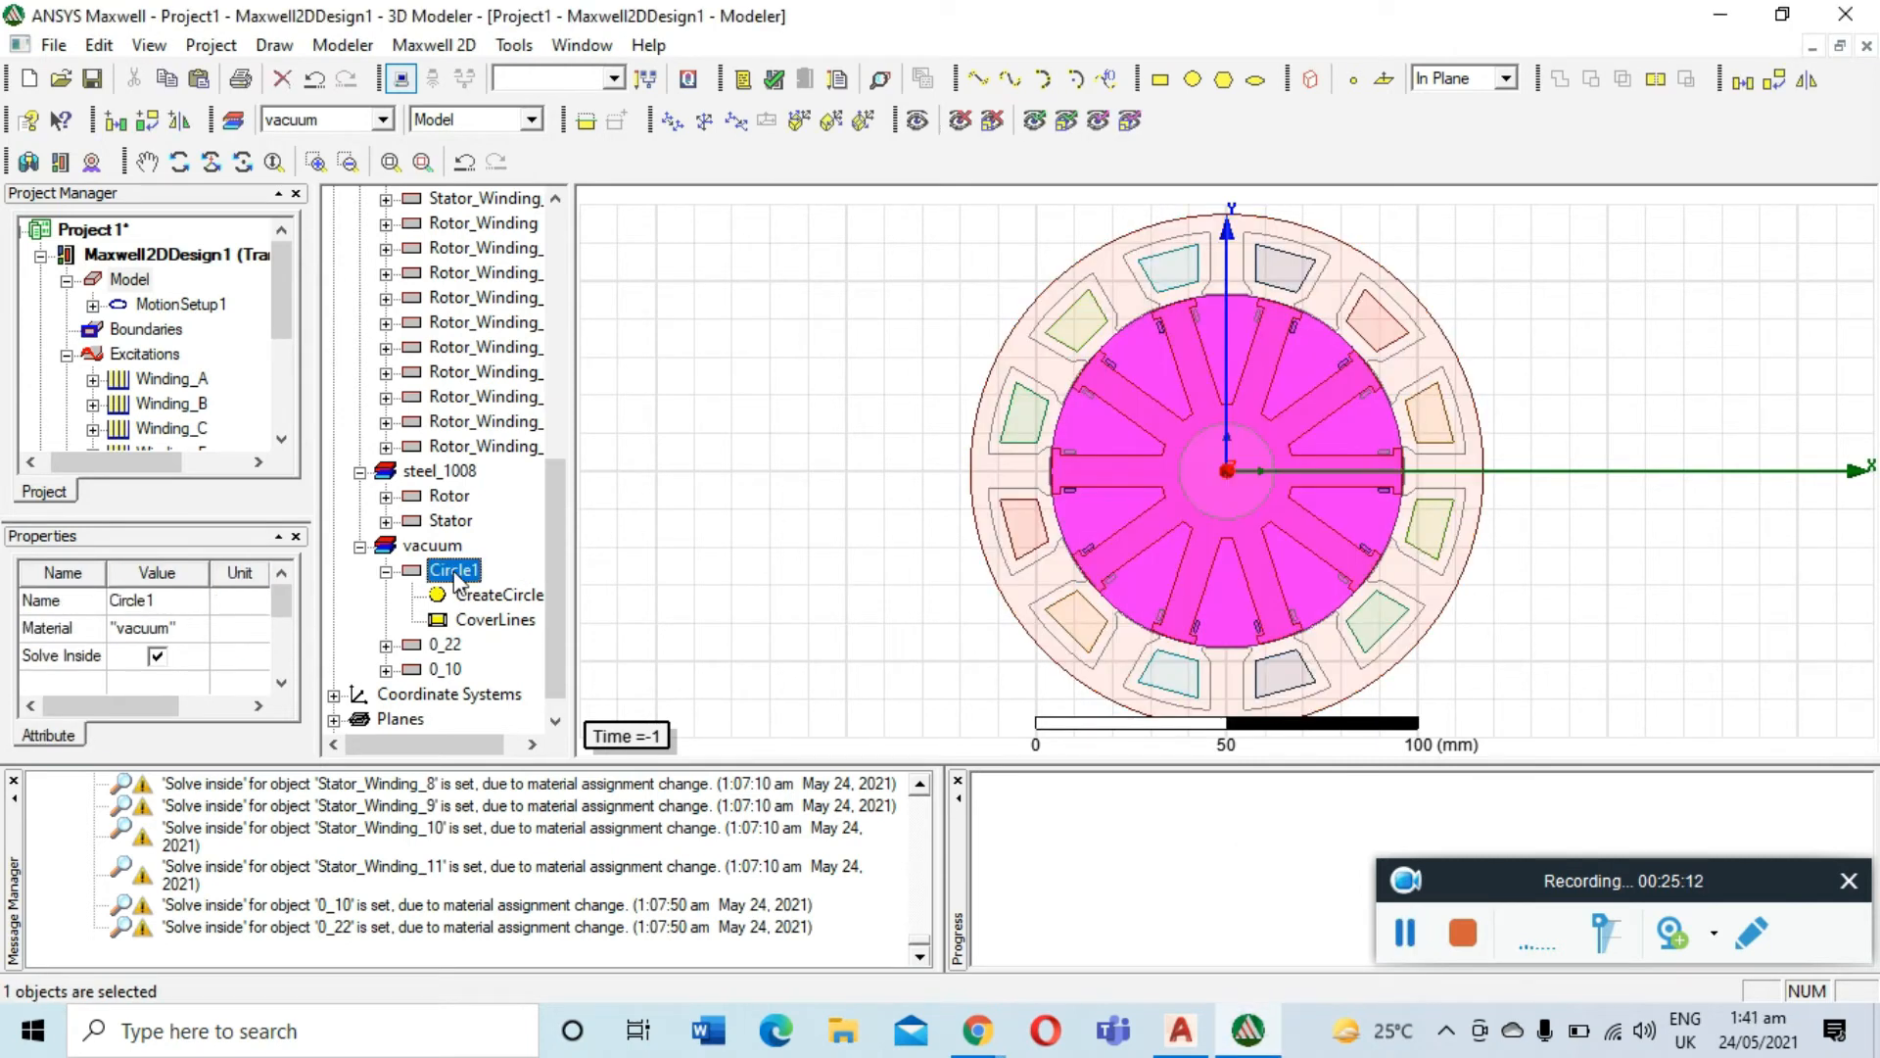
pyautogui.scroll(-1, 192, 659)
pyautogui.click(161, 630)
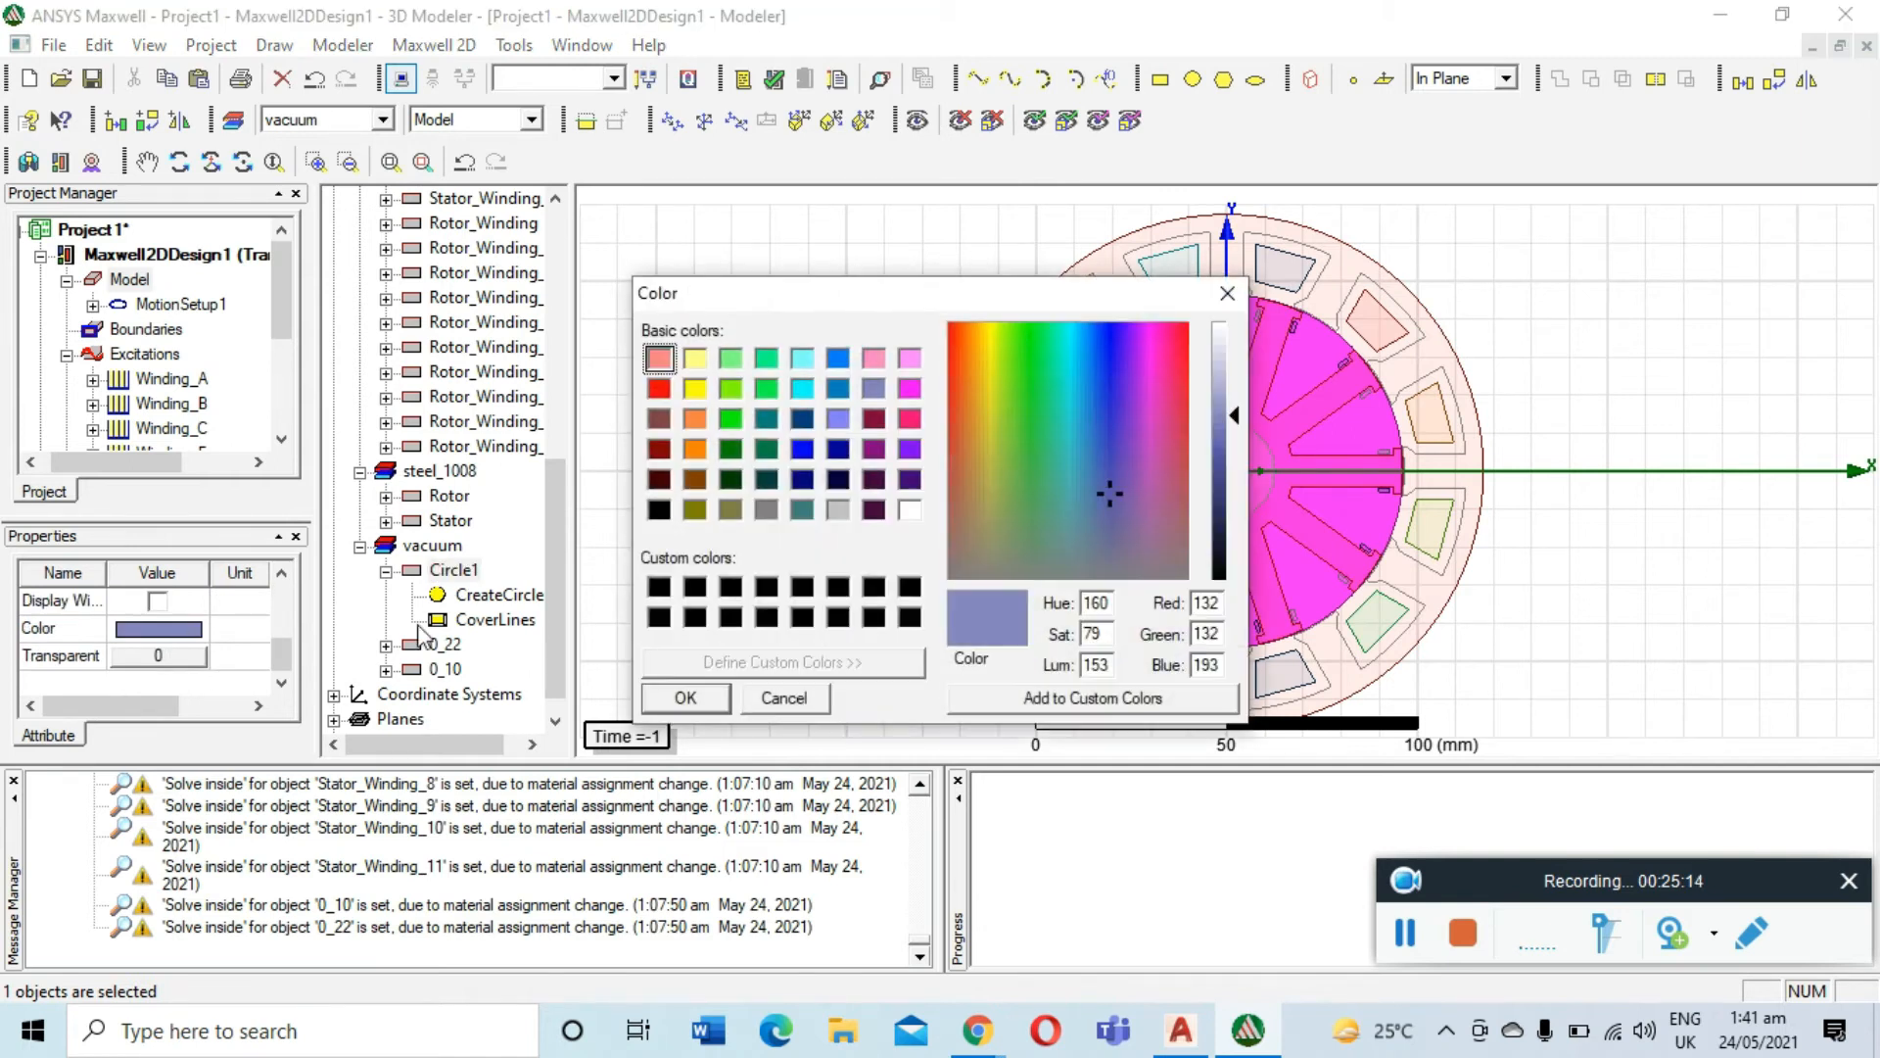
pyautogui.click(909, 510)
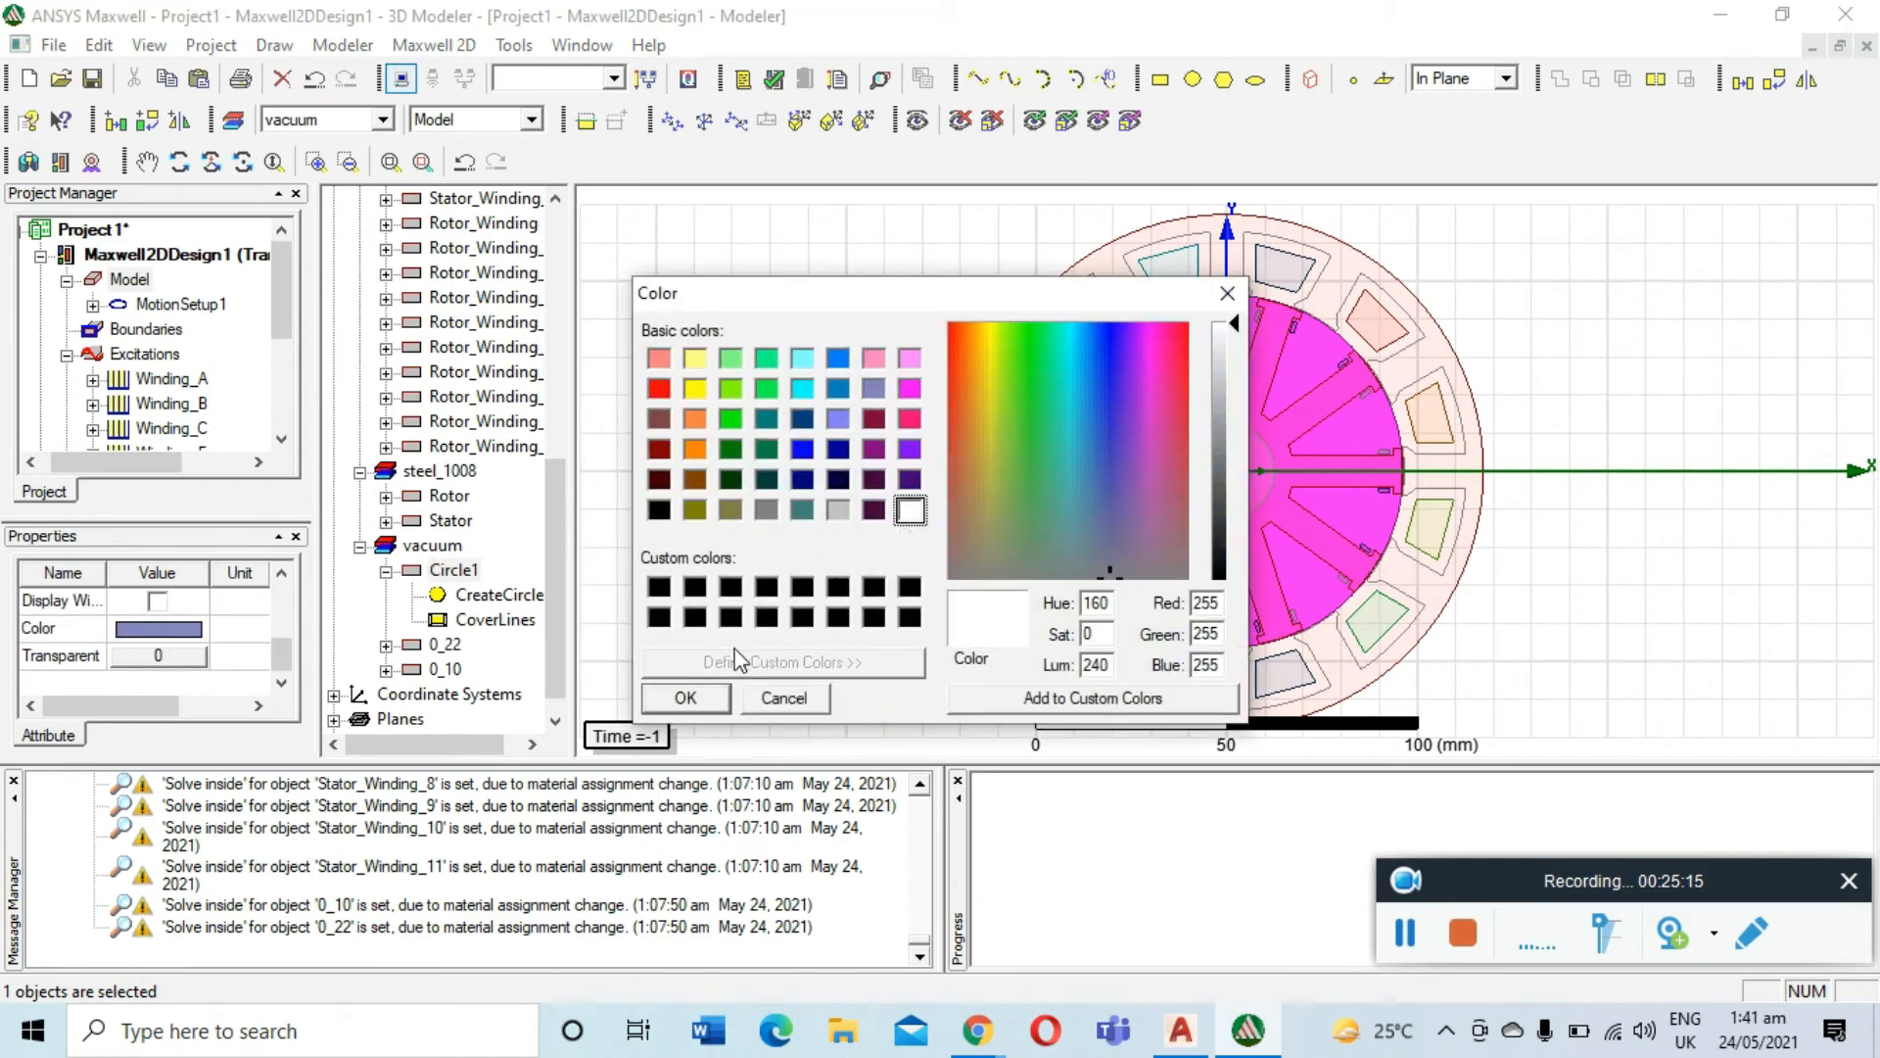
pyautogui.click(686, 699)
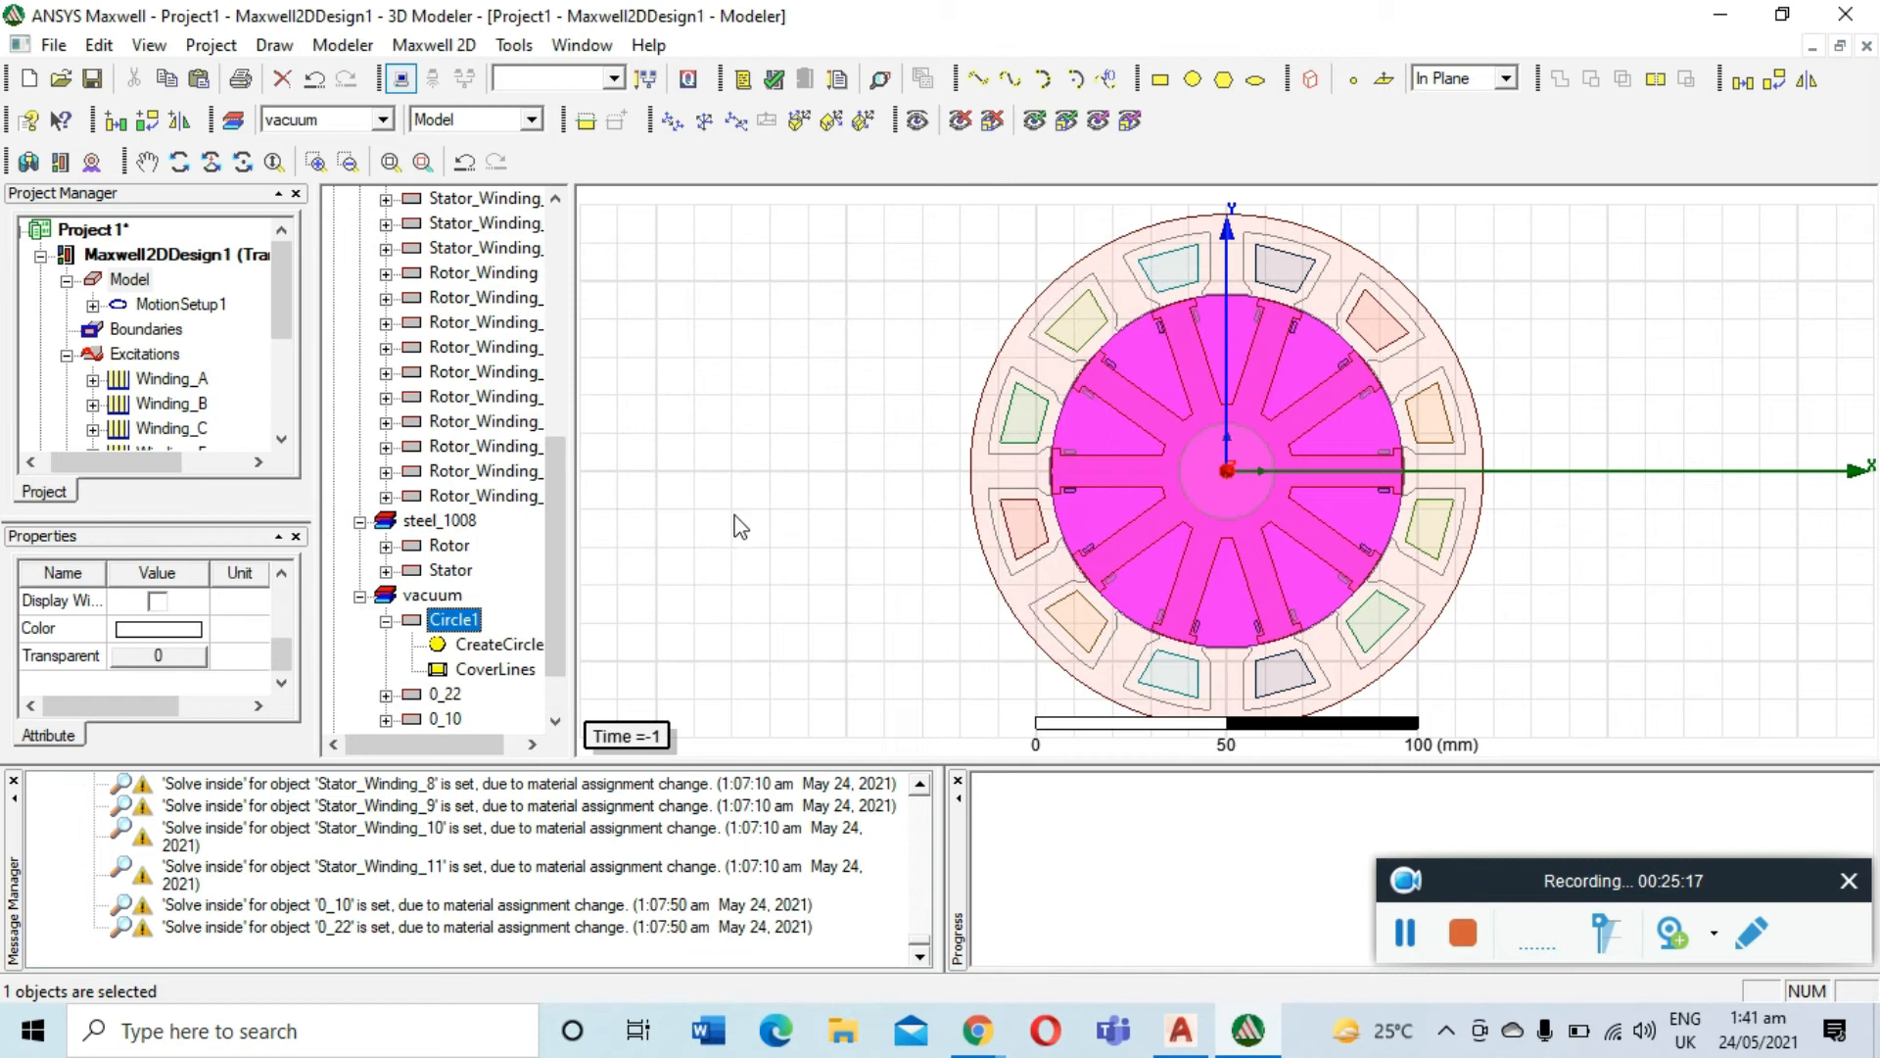
# Collapse the Circle1 entry in the model tree and the Model and Excitations branches in the project tree
pyautogui.click(453, 622)
pyautogui.click(387, 622)
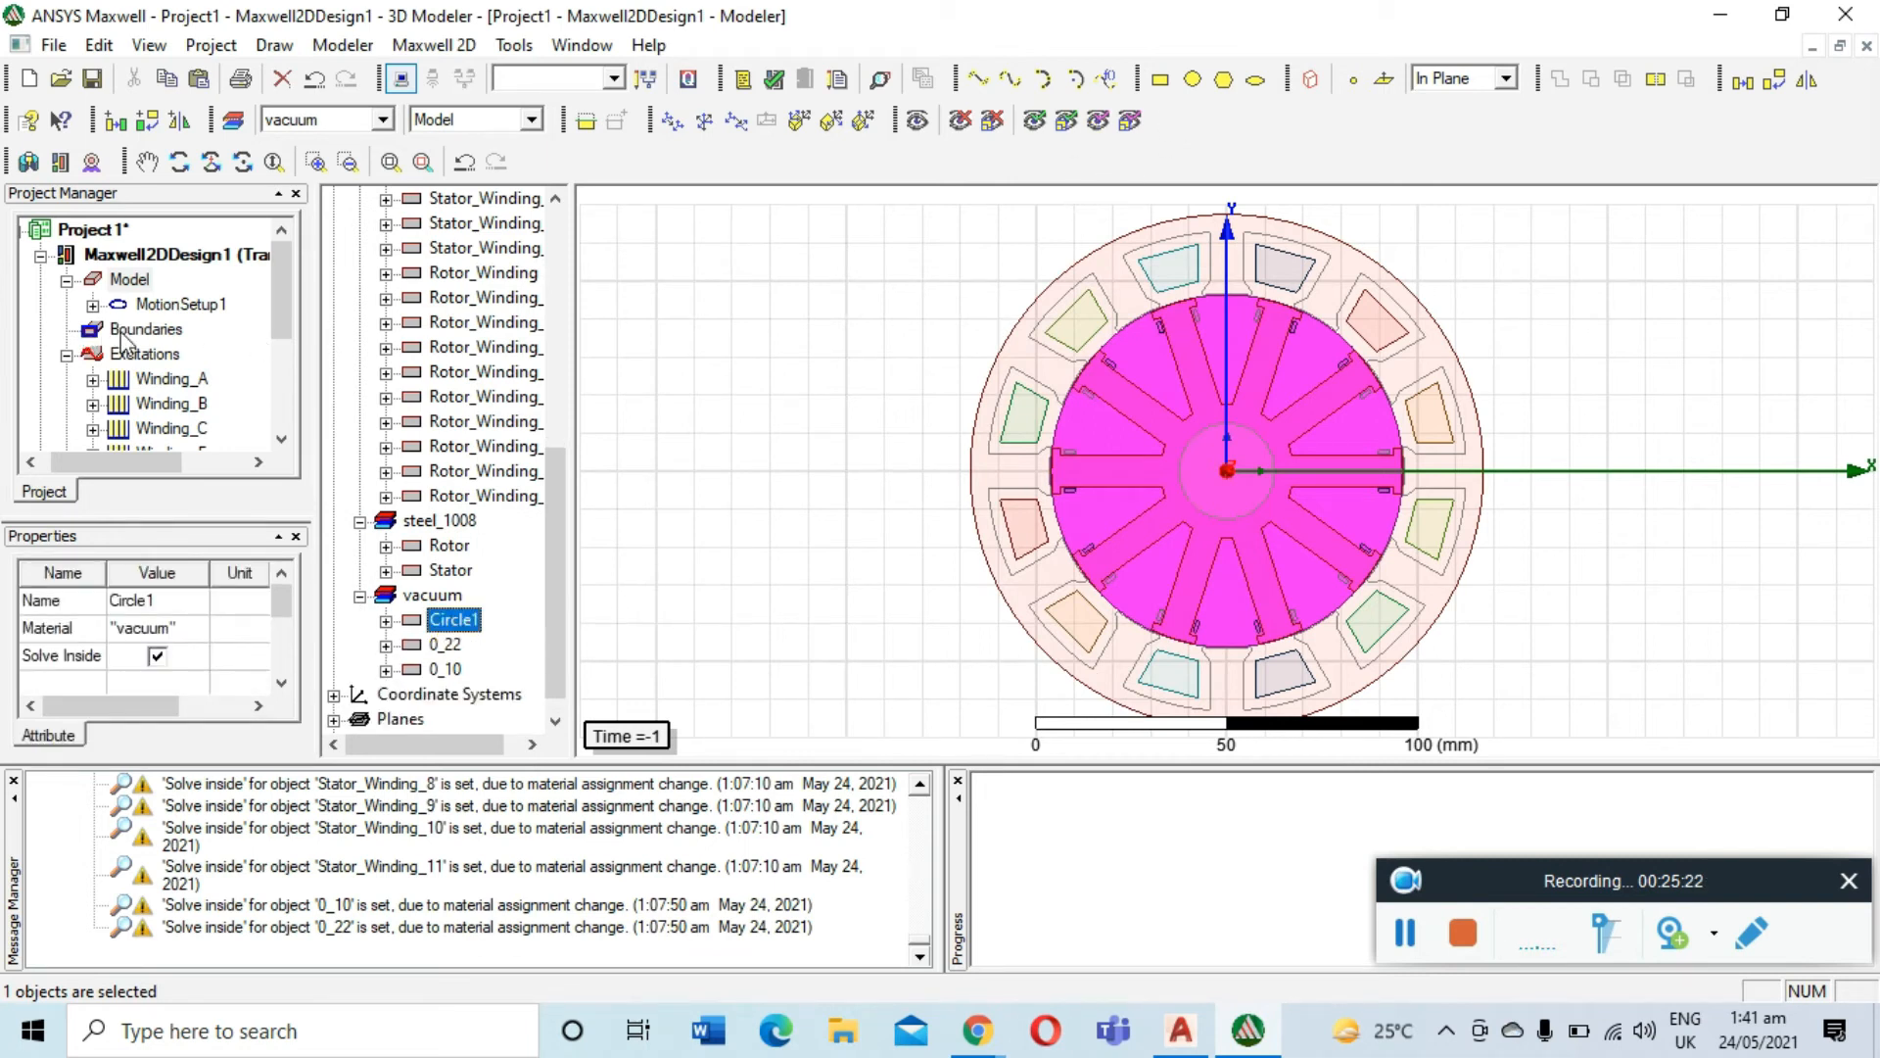
pyautogui.click(67, 282)
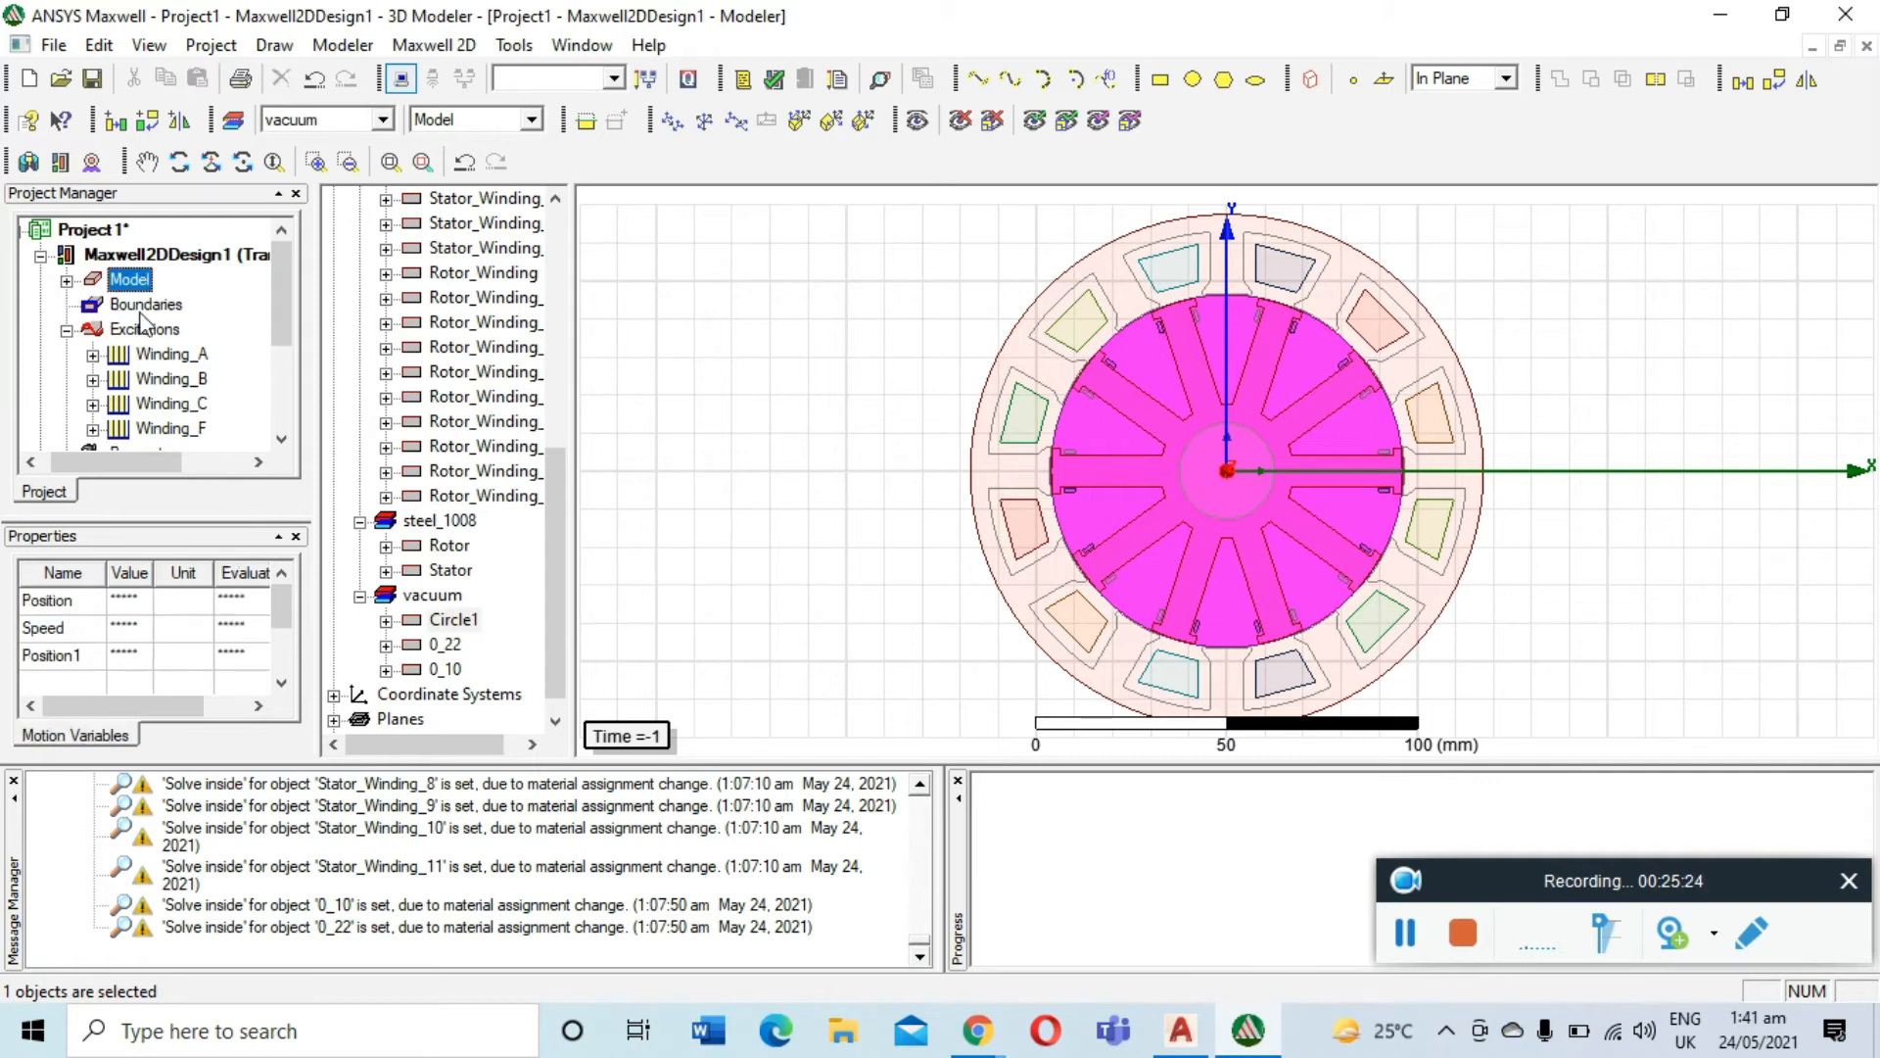
pyautogui.click(67, 332)
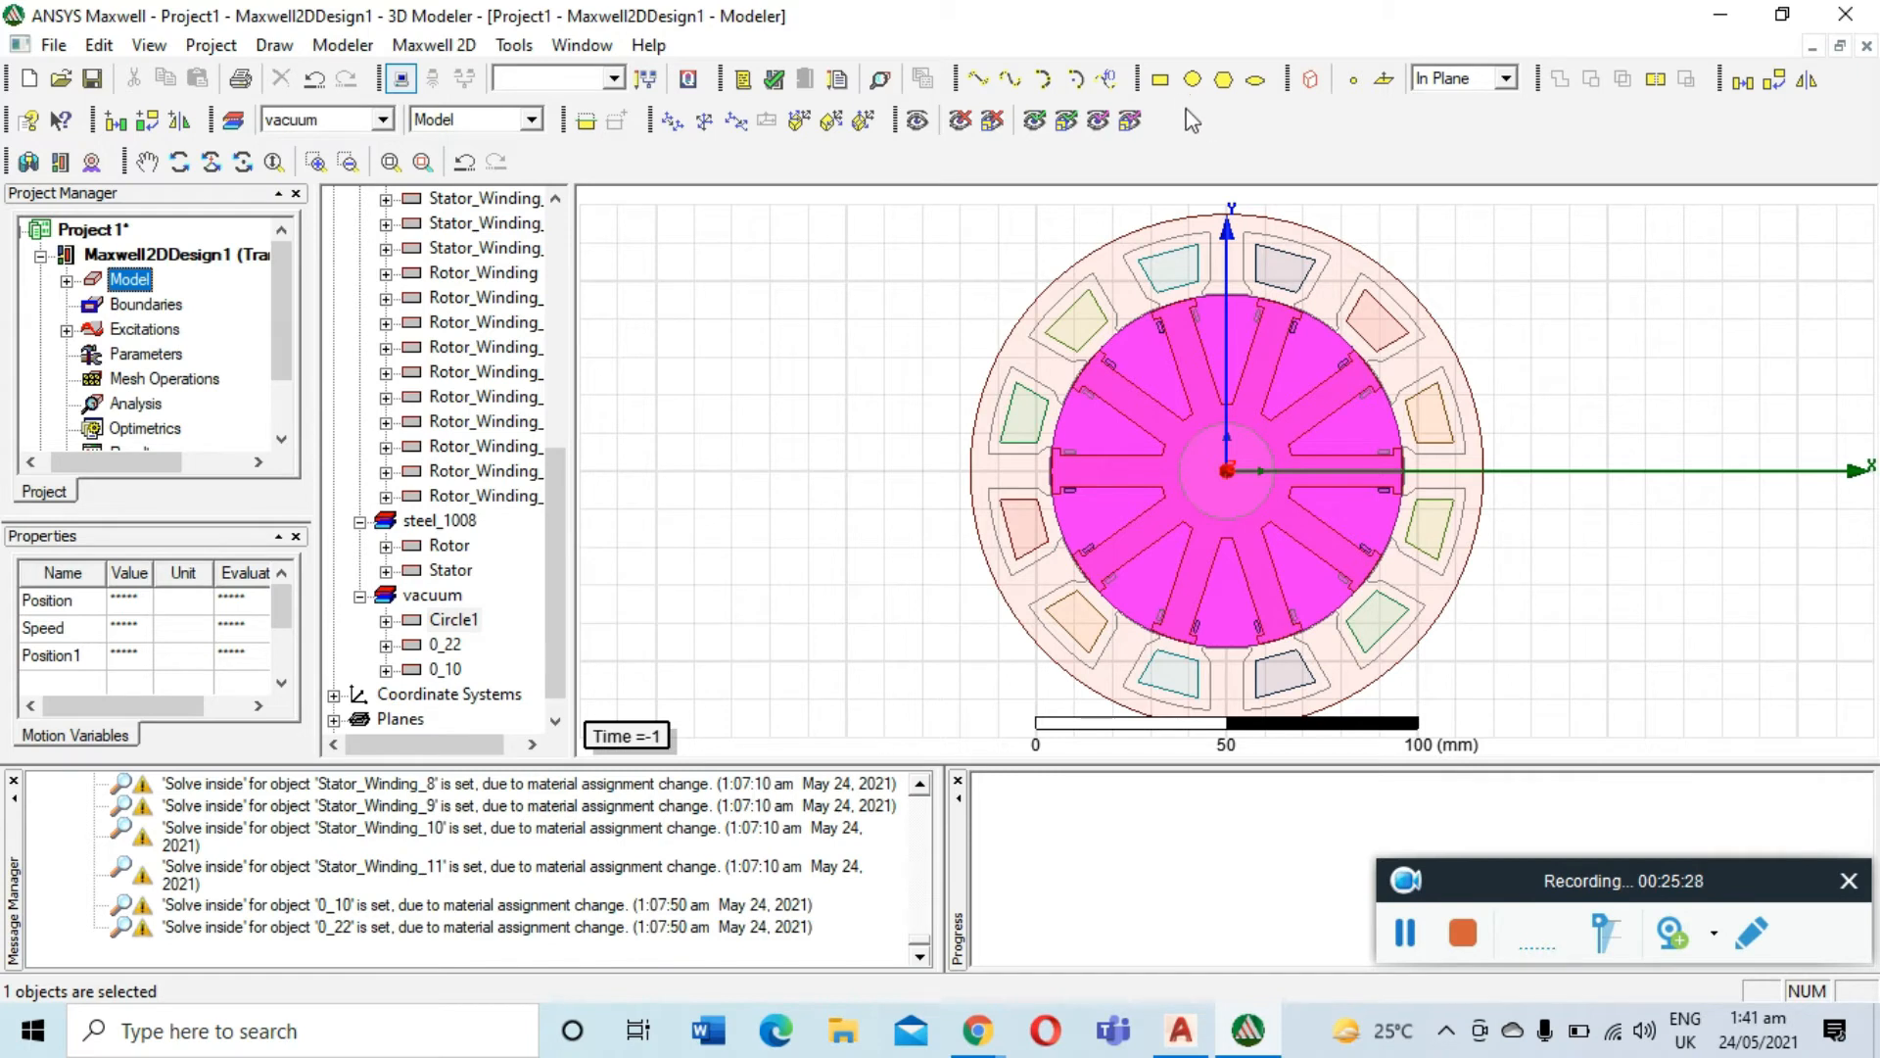
# Draw a circle centred at the origin just outside the stator's outer edge, with a radius of about 67.5 mm
pyautogui.click(1192, 79)
pyautogui.click(1226, 471)
pyautogui.scroll(5, 948, 416)
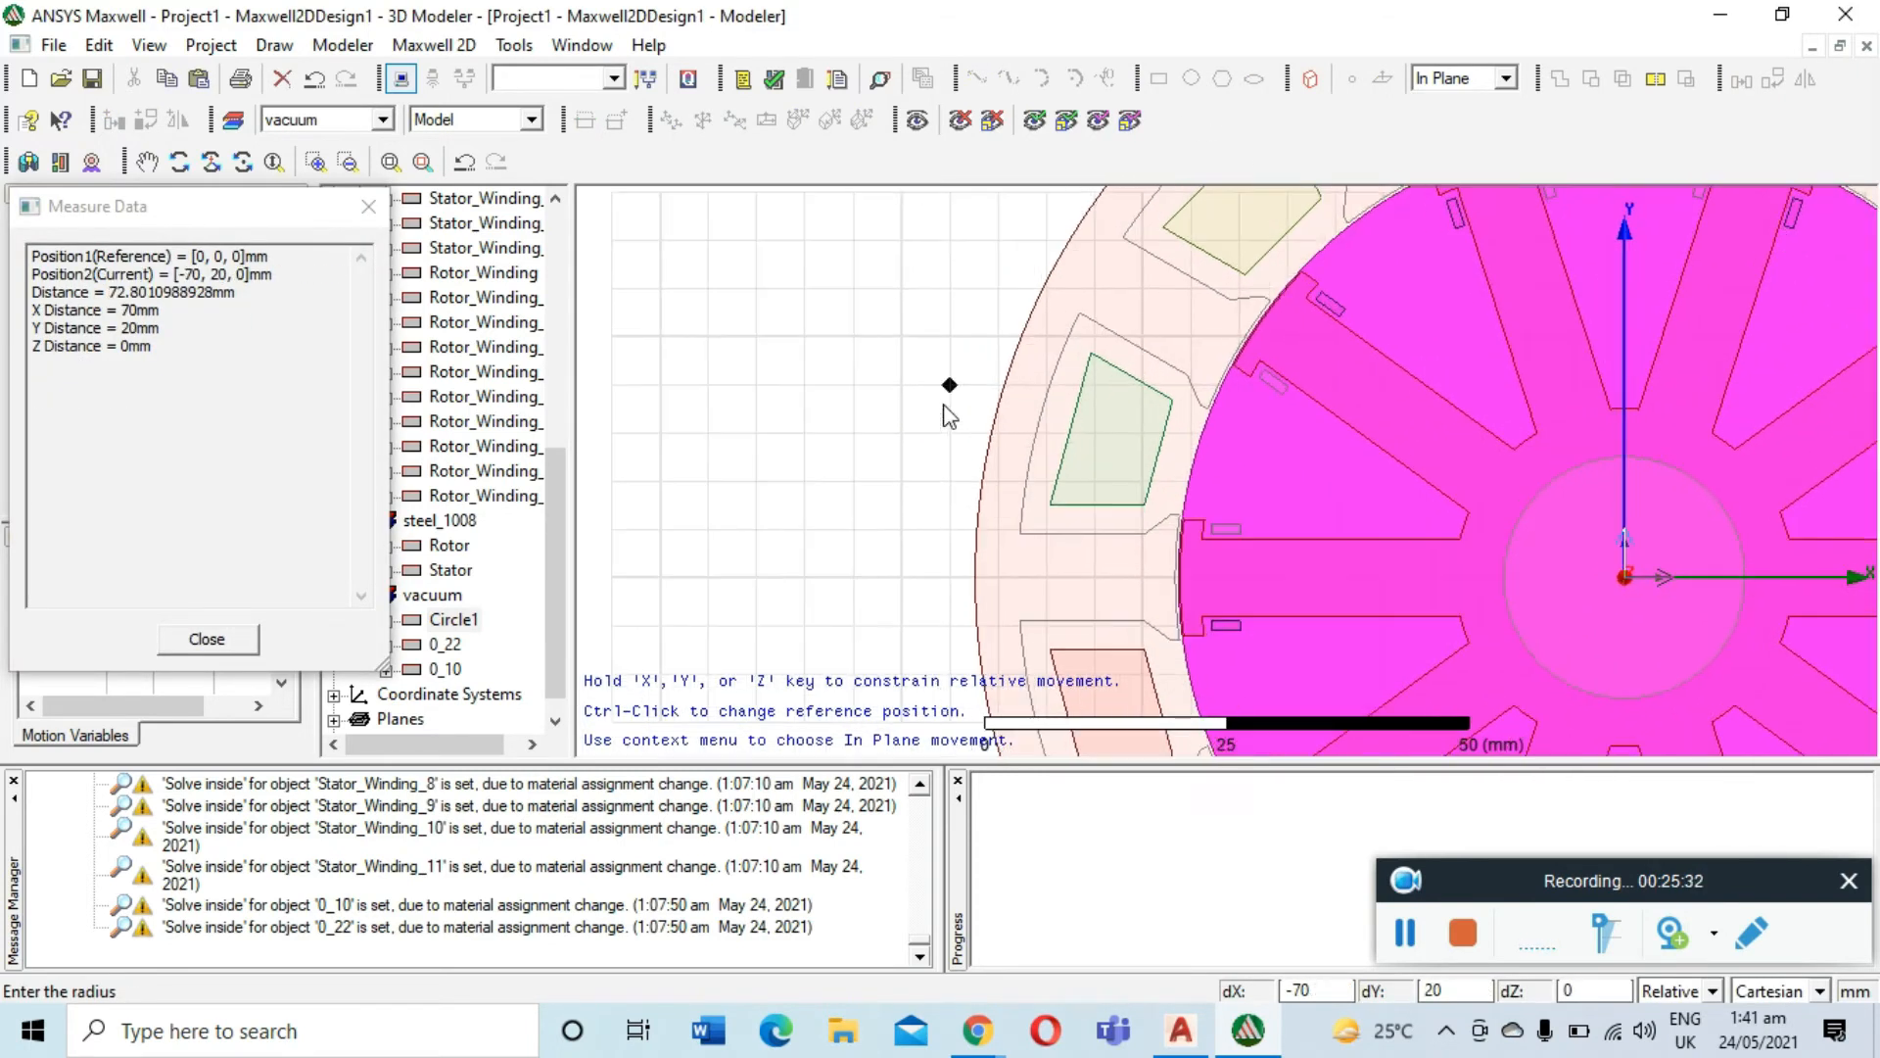
pyautogui.scroll(8, 948, 417)
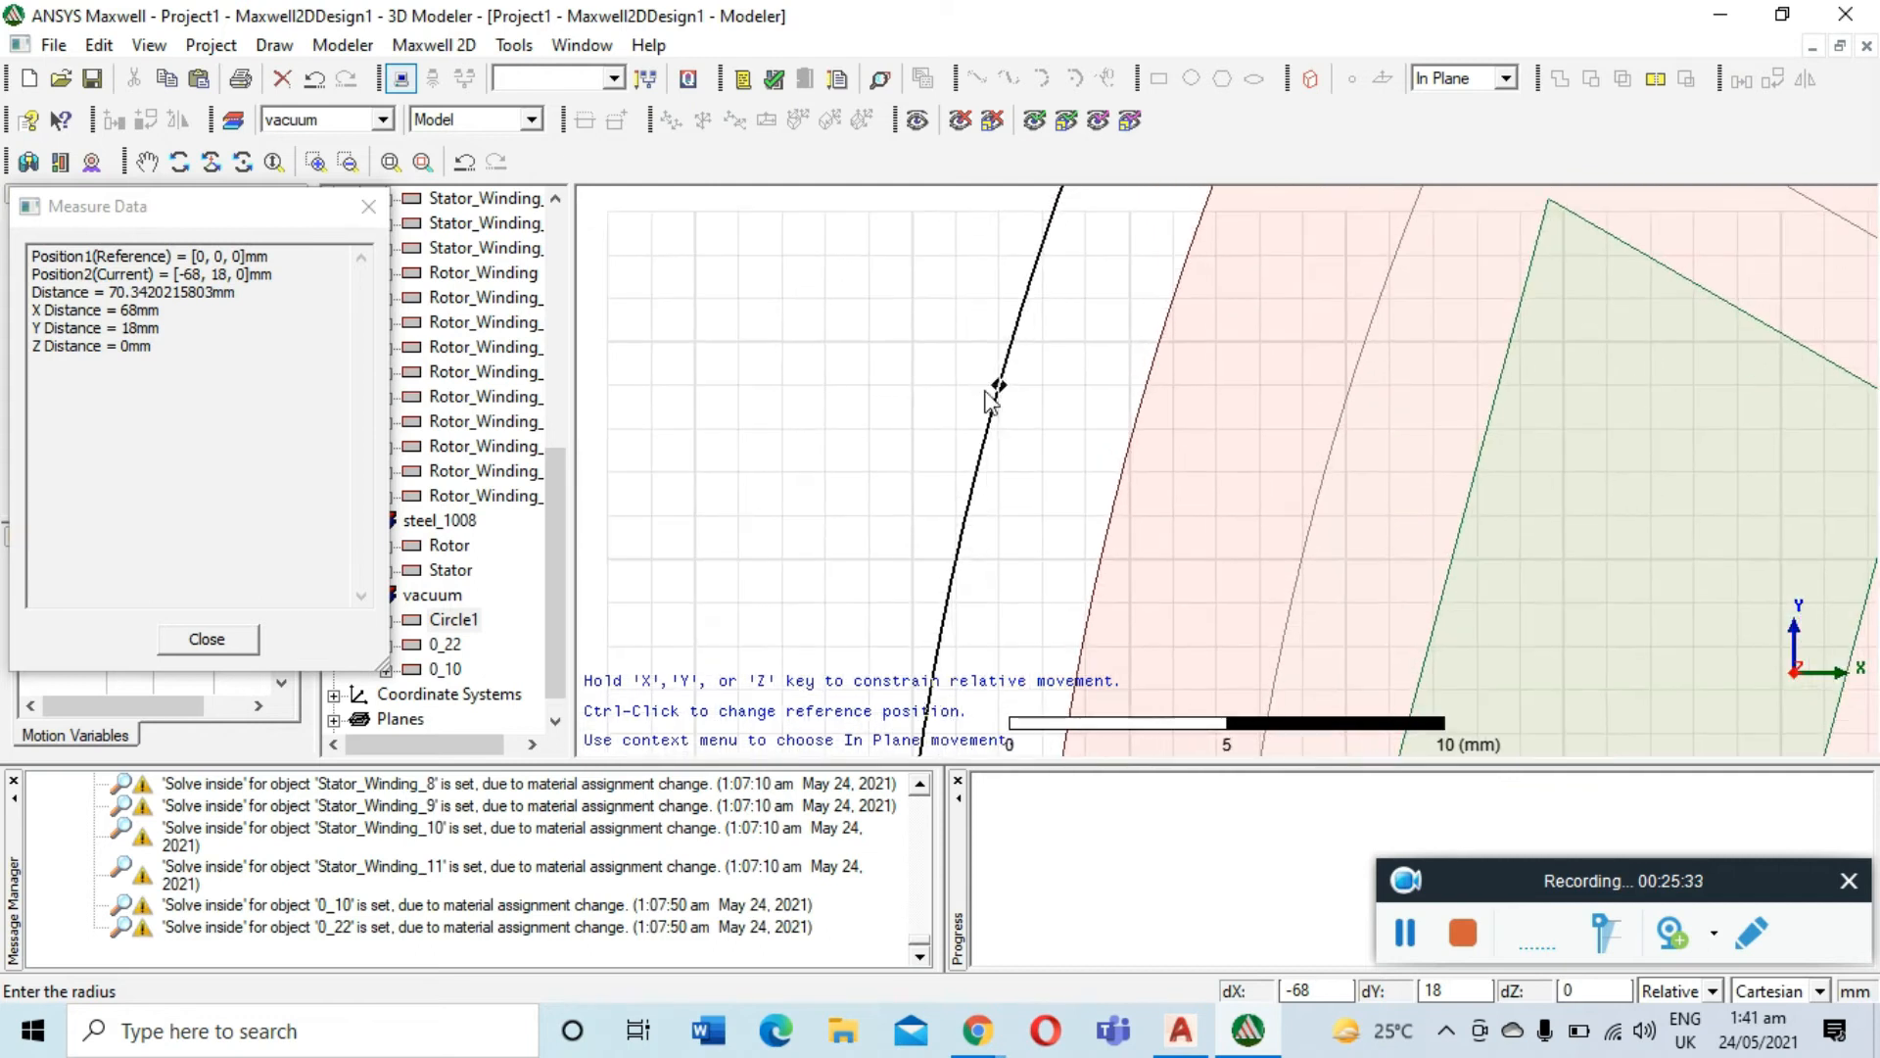
pyautogui.scroll(4, 989, 400)
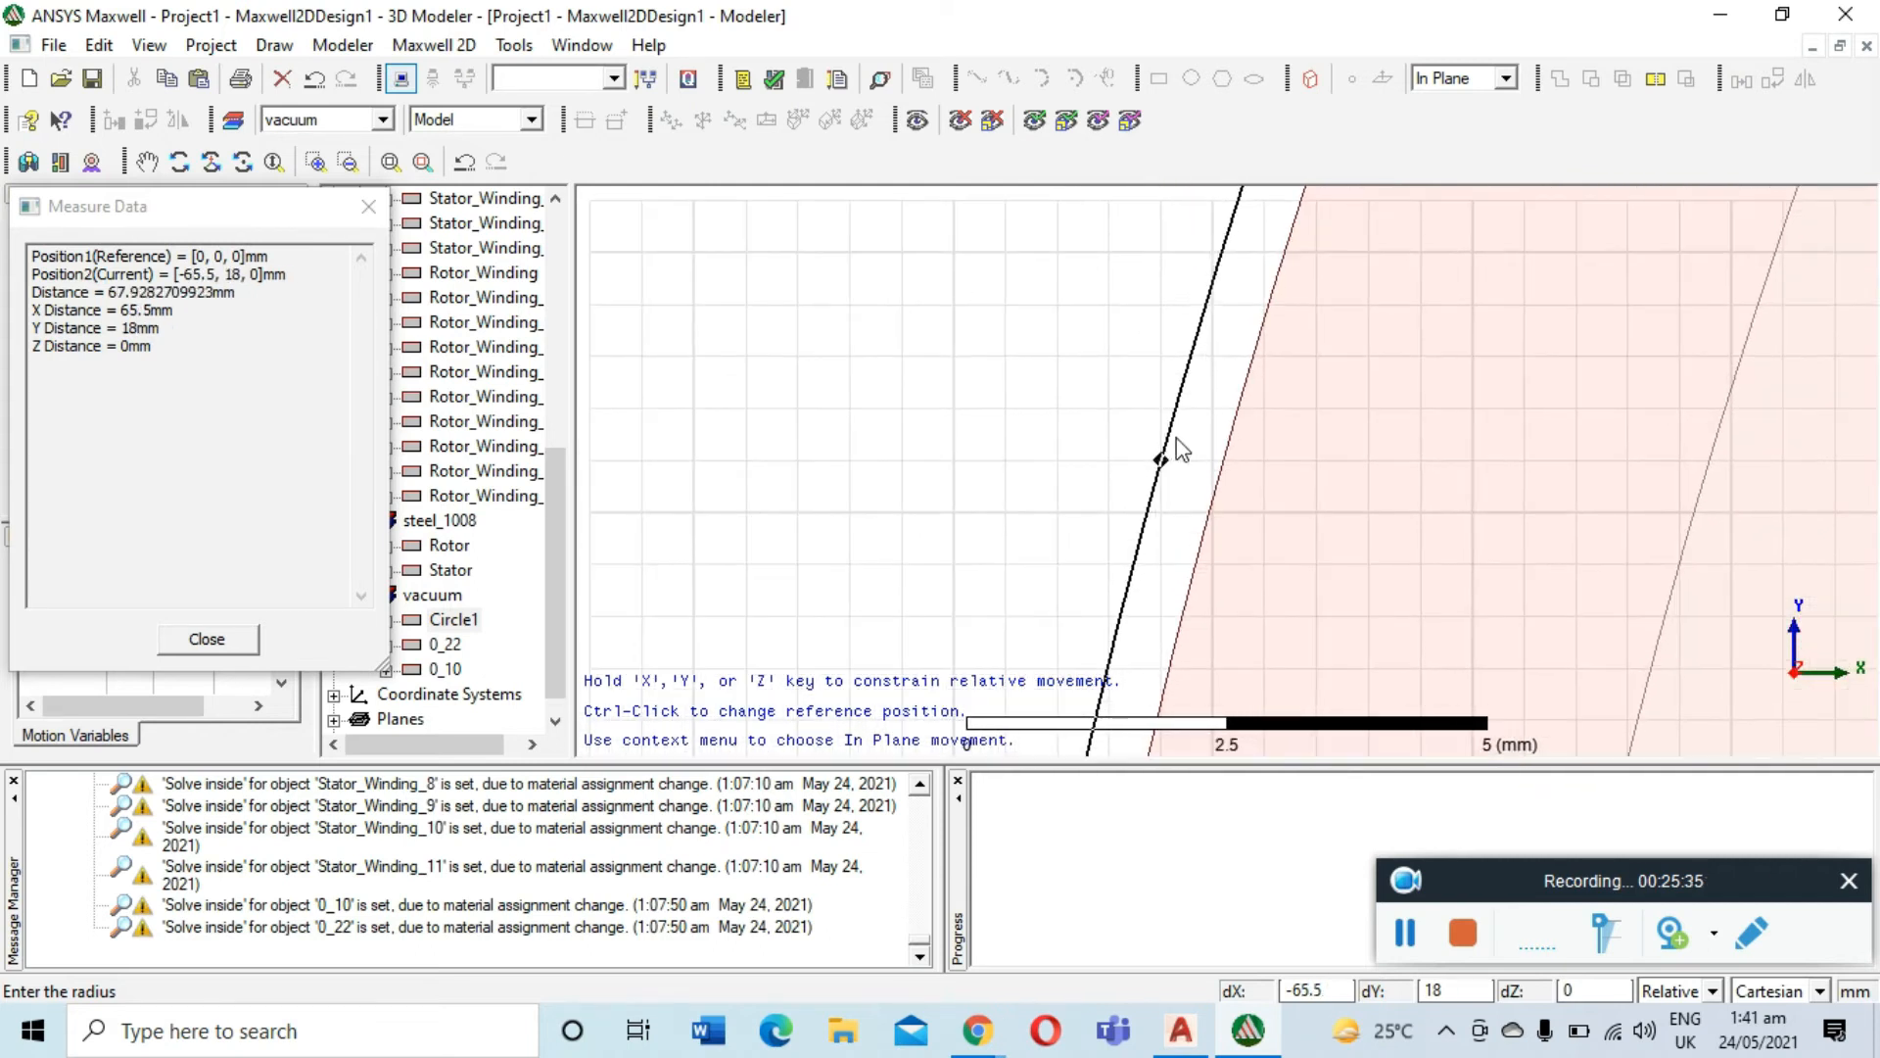
pyautogui.scroll(5, 1187, 458)
pyautogui.scroll(1, 1195, 465)
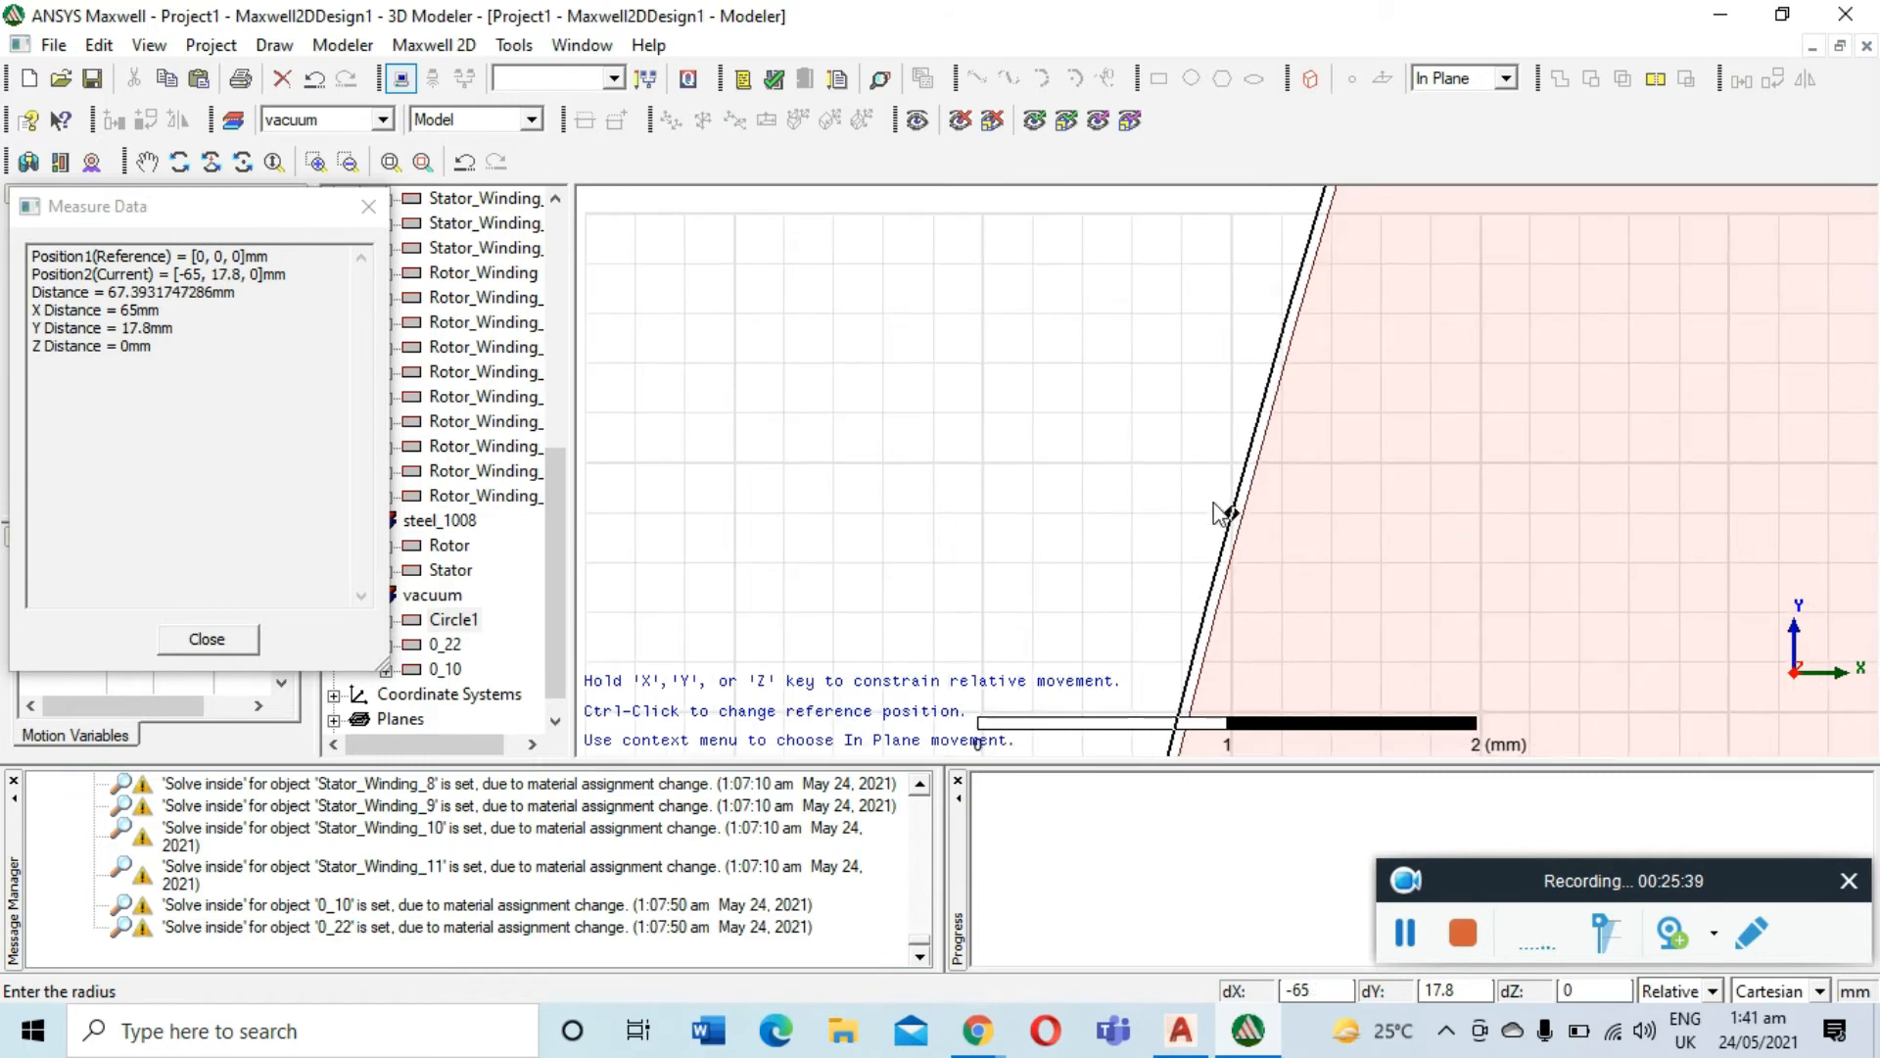
pyautogui.click(1183, 520)
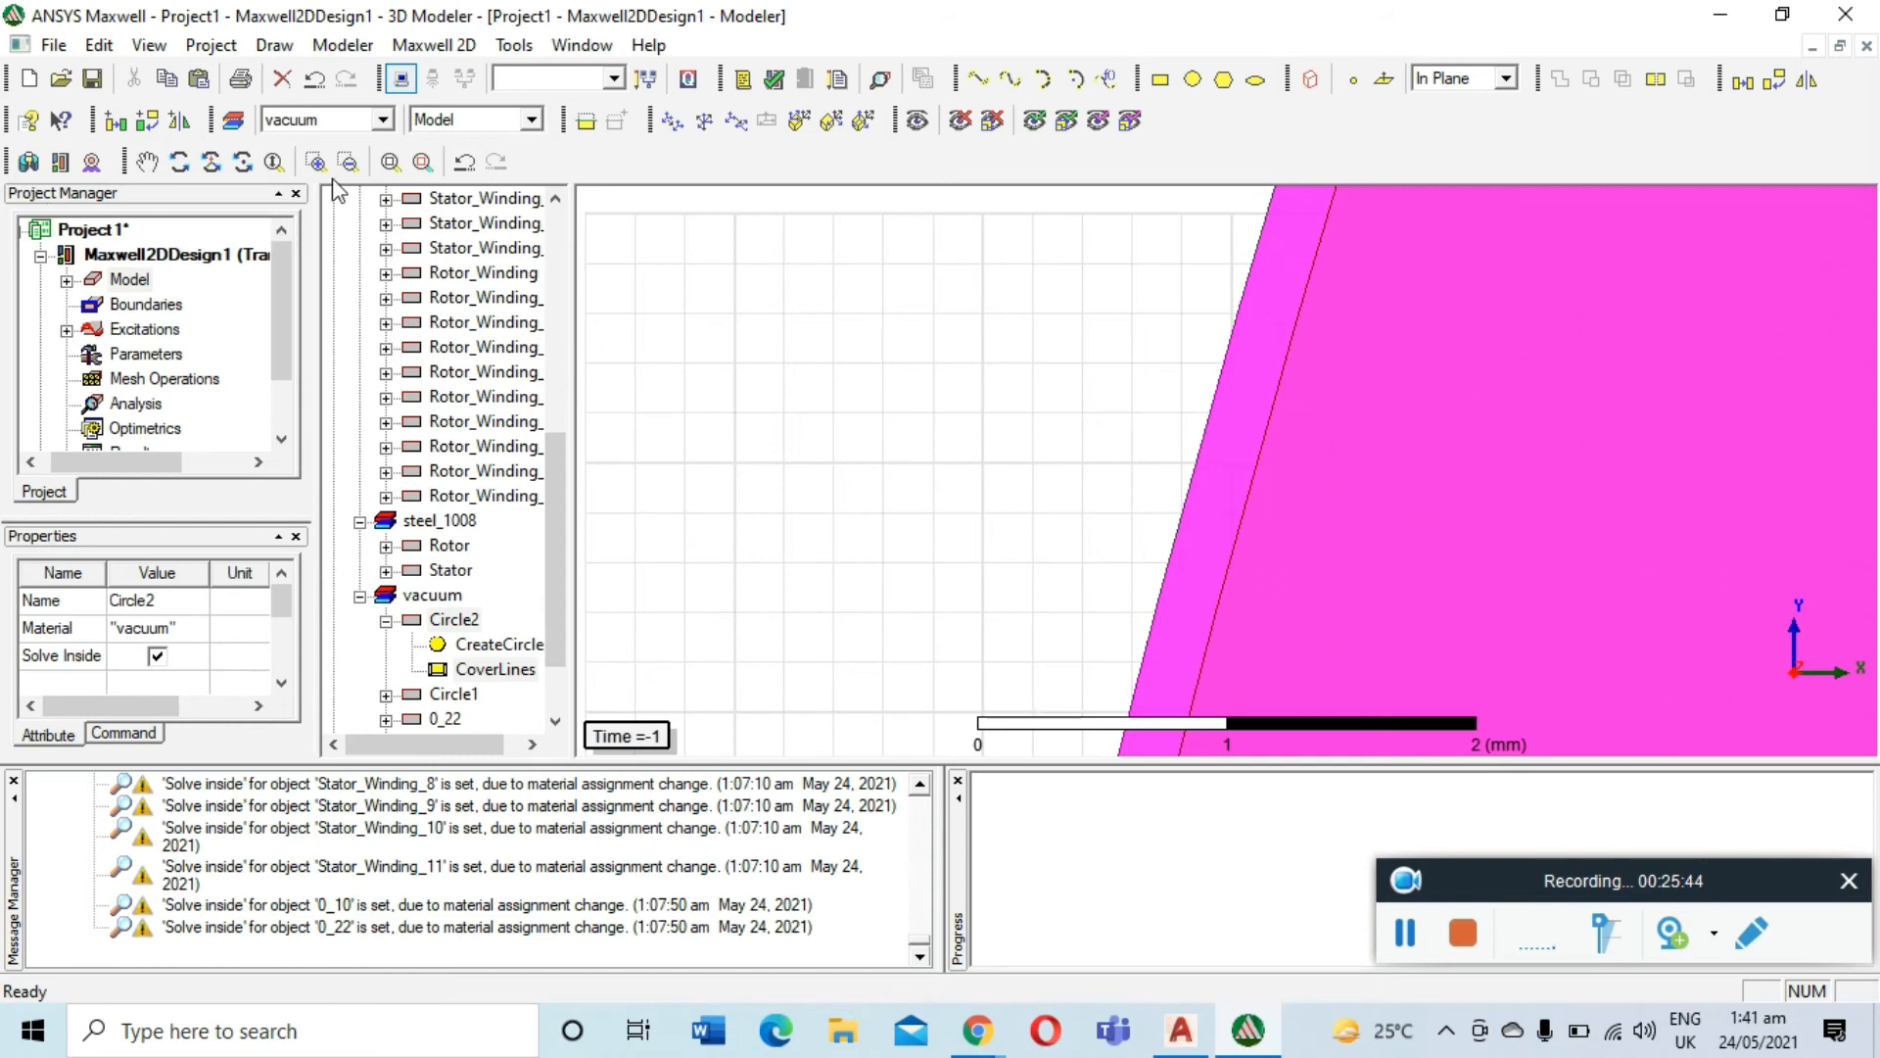
pyautogui.click(390, 162)
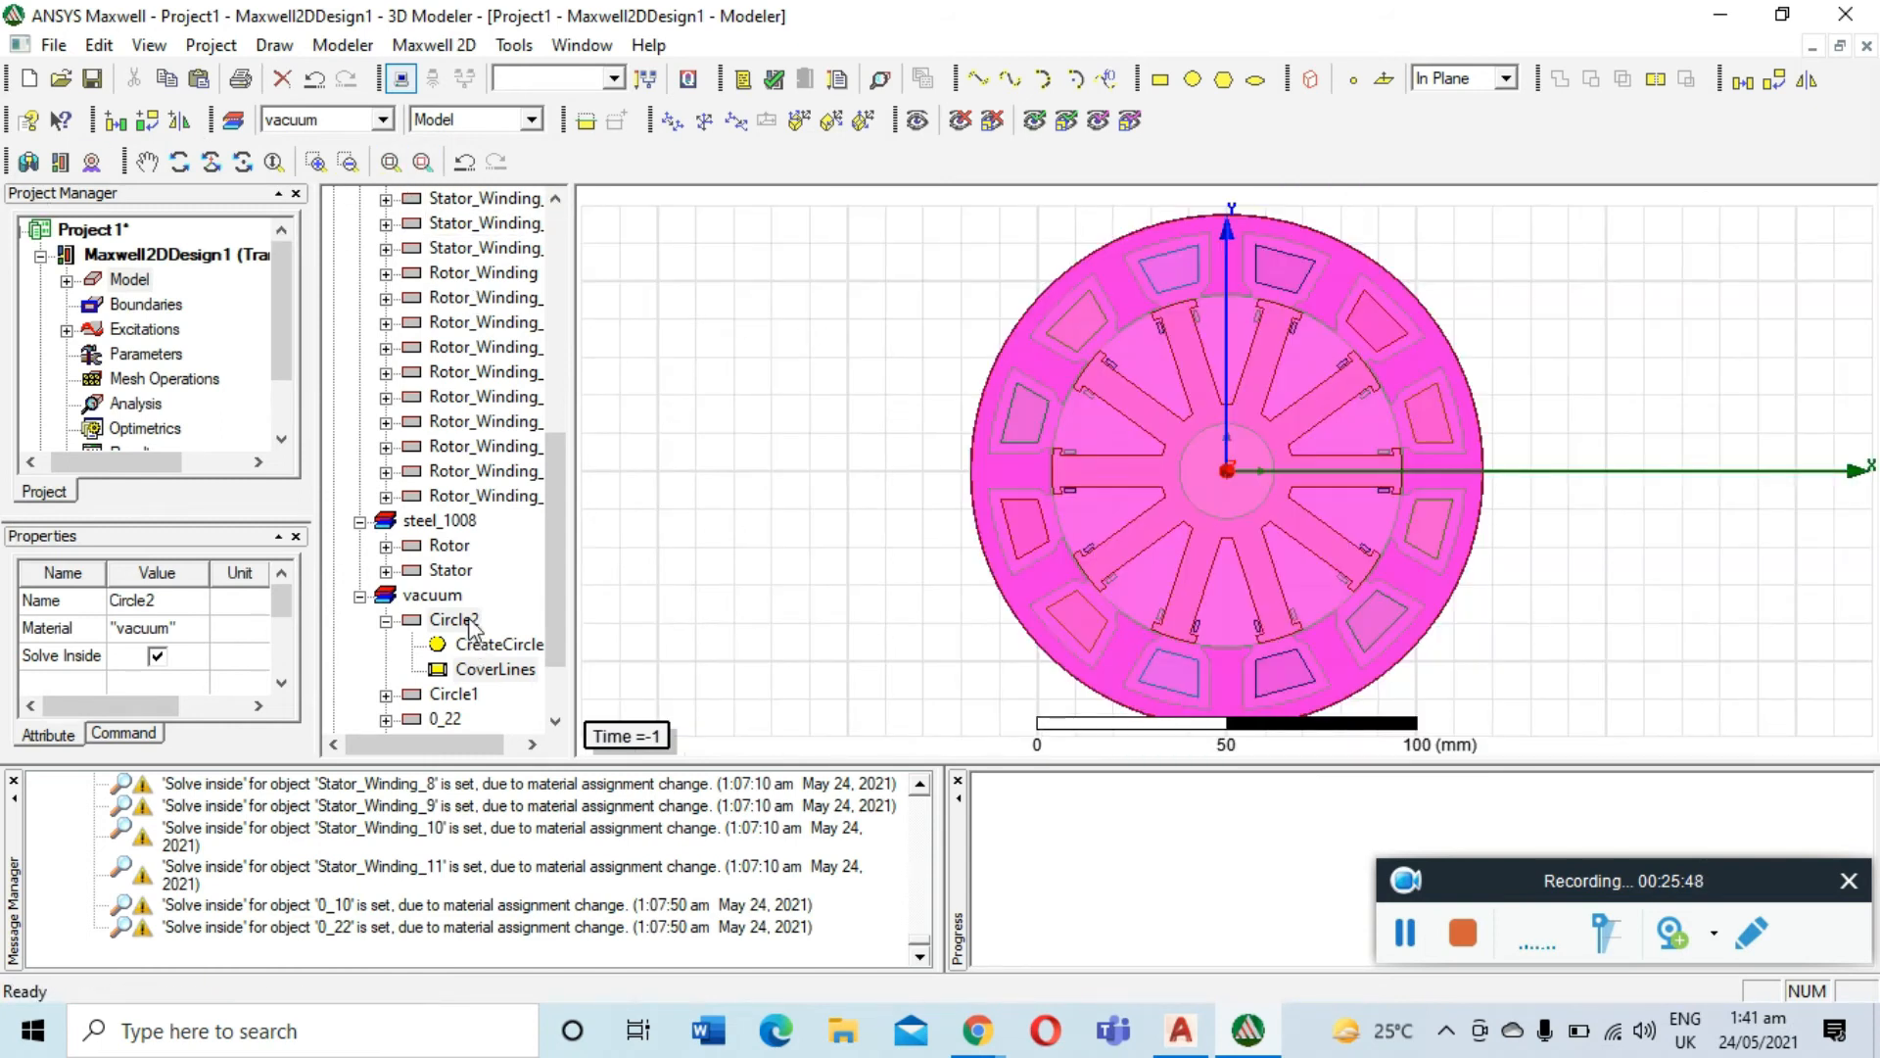
# Collapse the Circle2 entry in the model tree and change the circle's display color to white
pyautogui.click(386, 620)
pyautogui.scroll(-2, 269, 627)
pyautogui.click(157, 629)
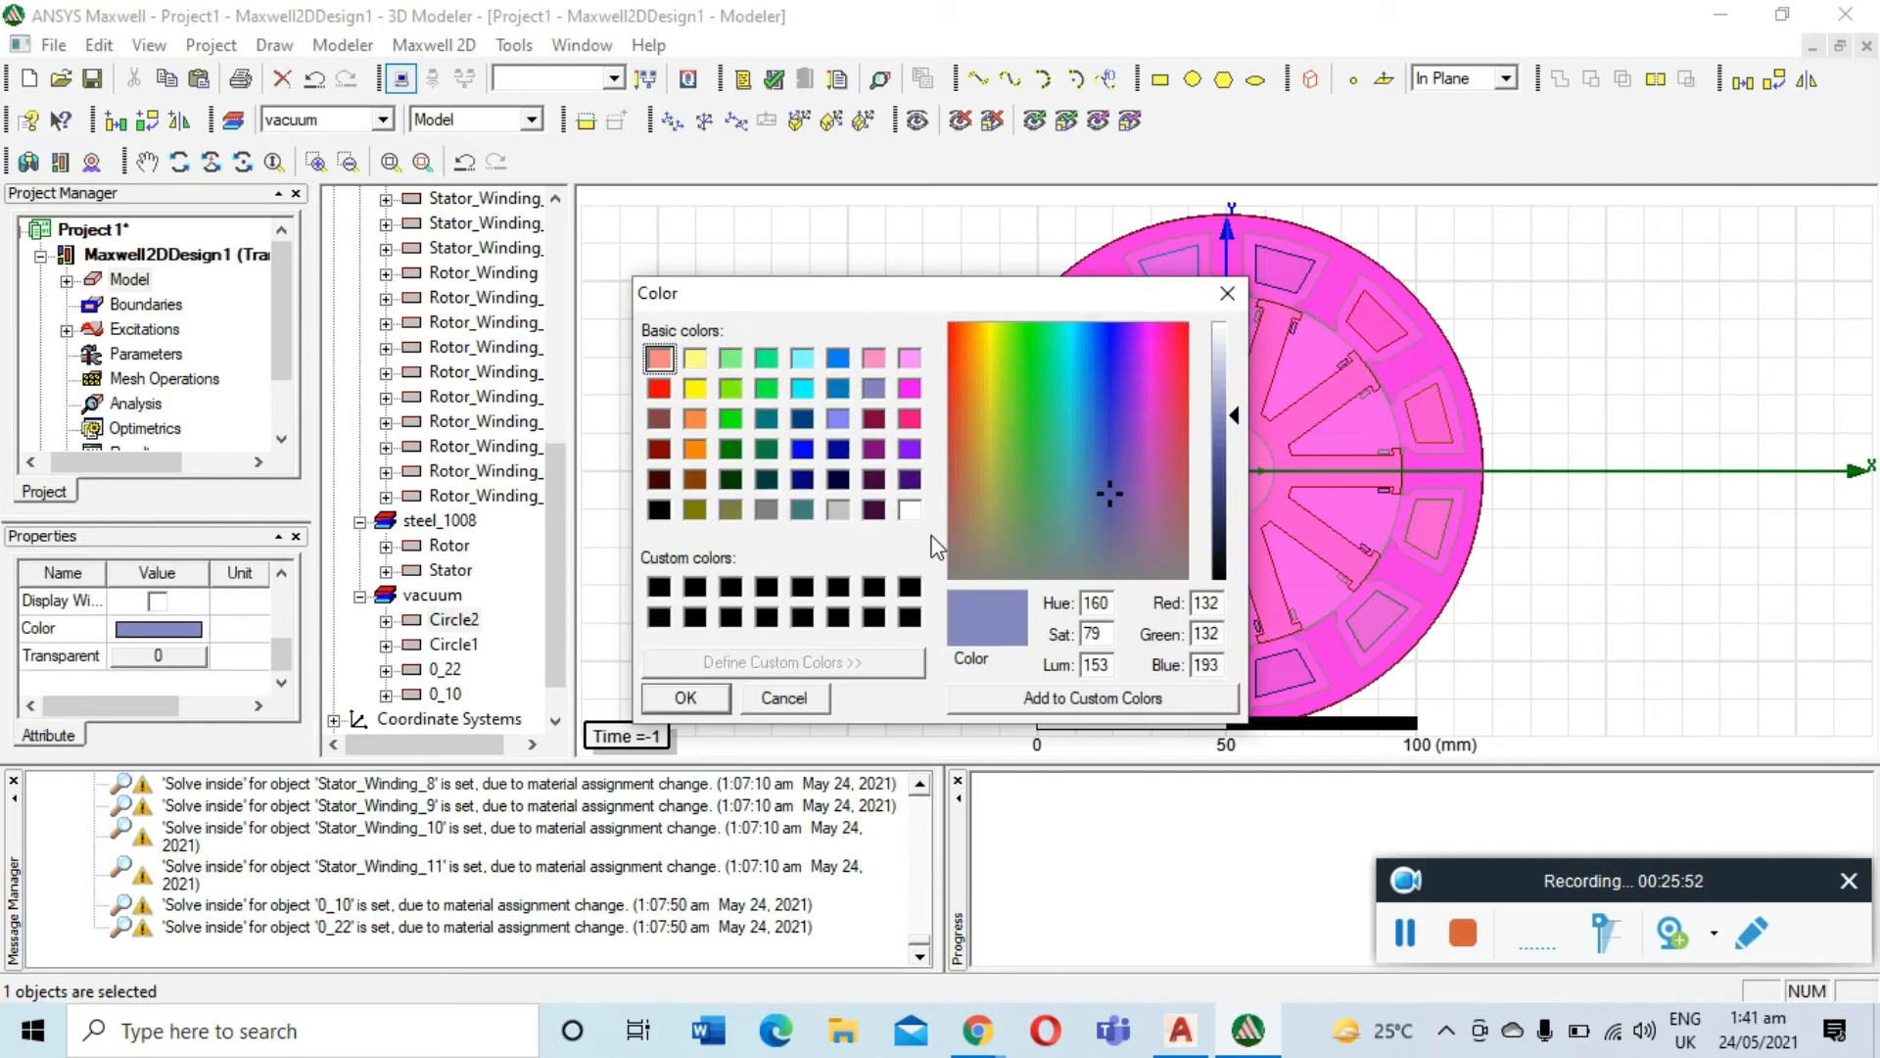
pyautogui.click(909, 510)
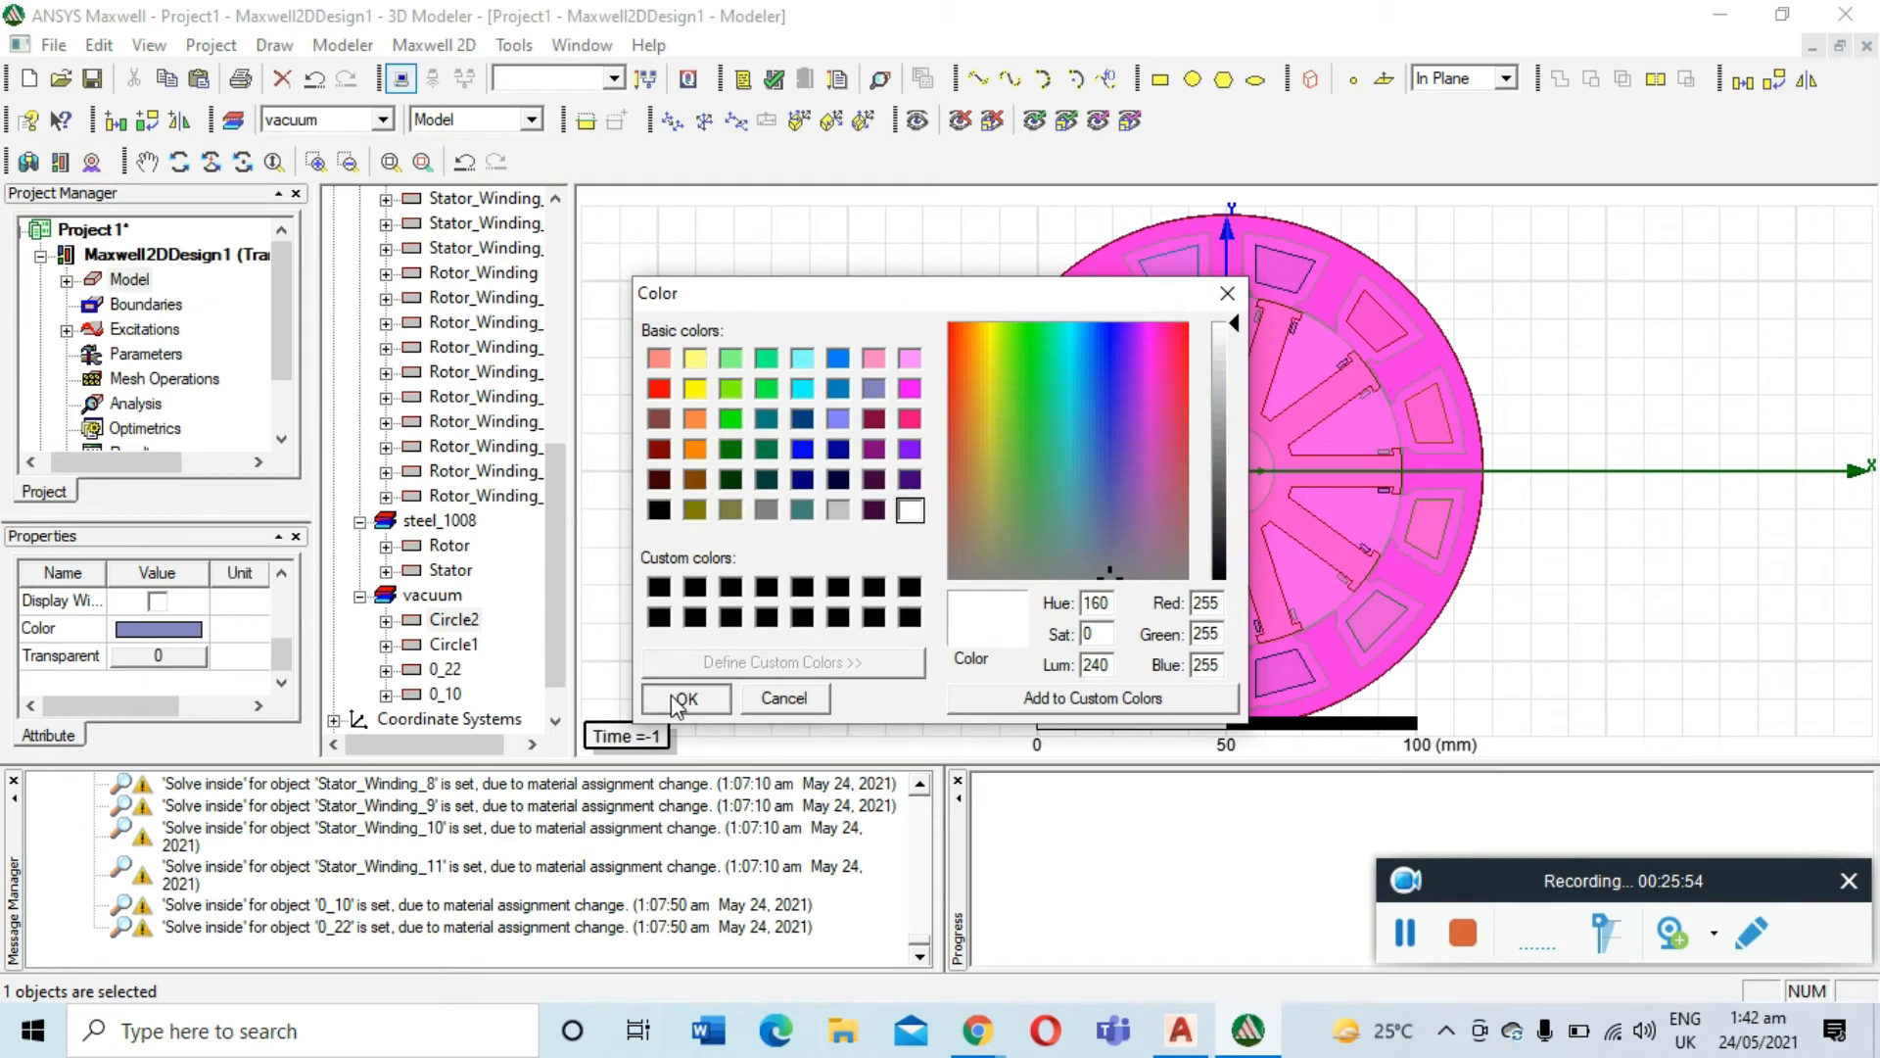
pyautogui.click(681, 698)
# Clear the current selection and switch the modeler's selection mode to edges
pyautogui.click(1424, 922)
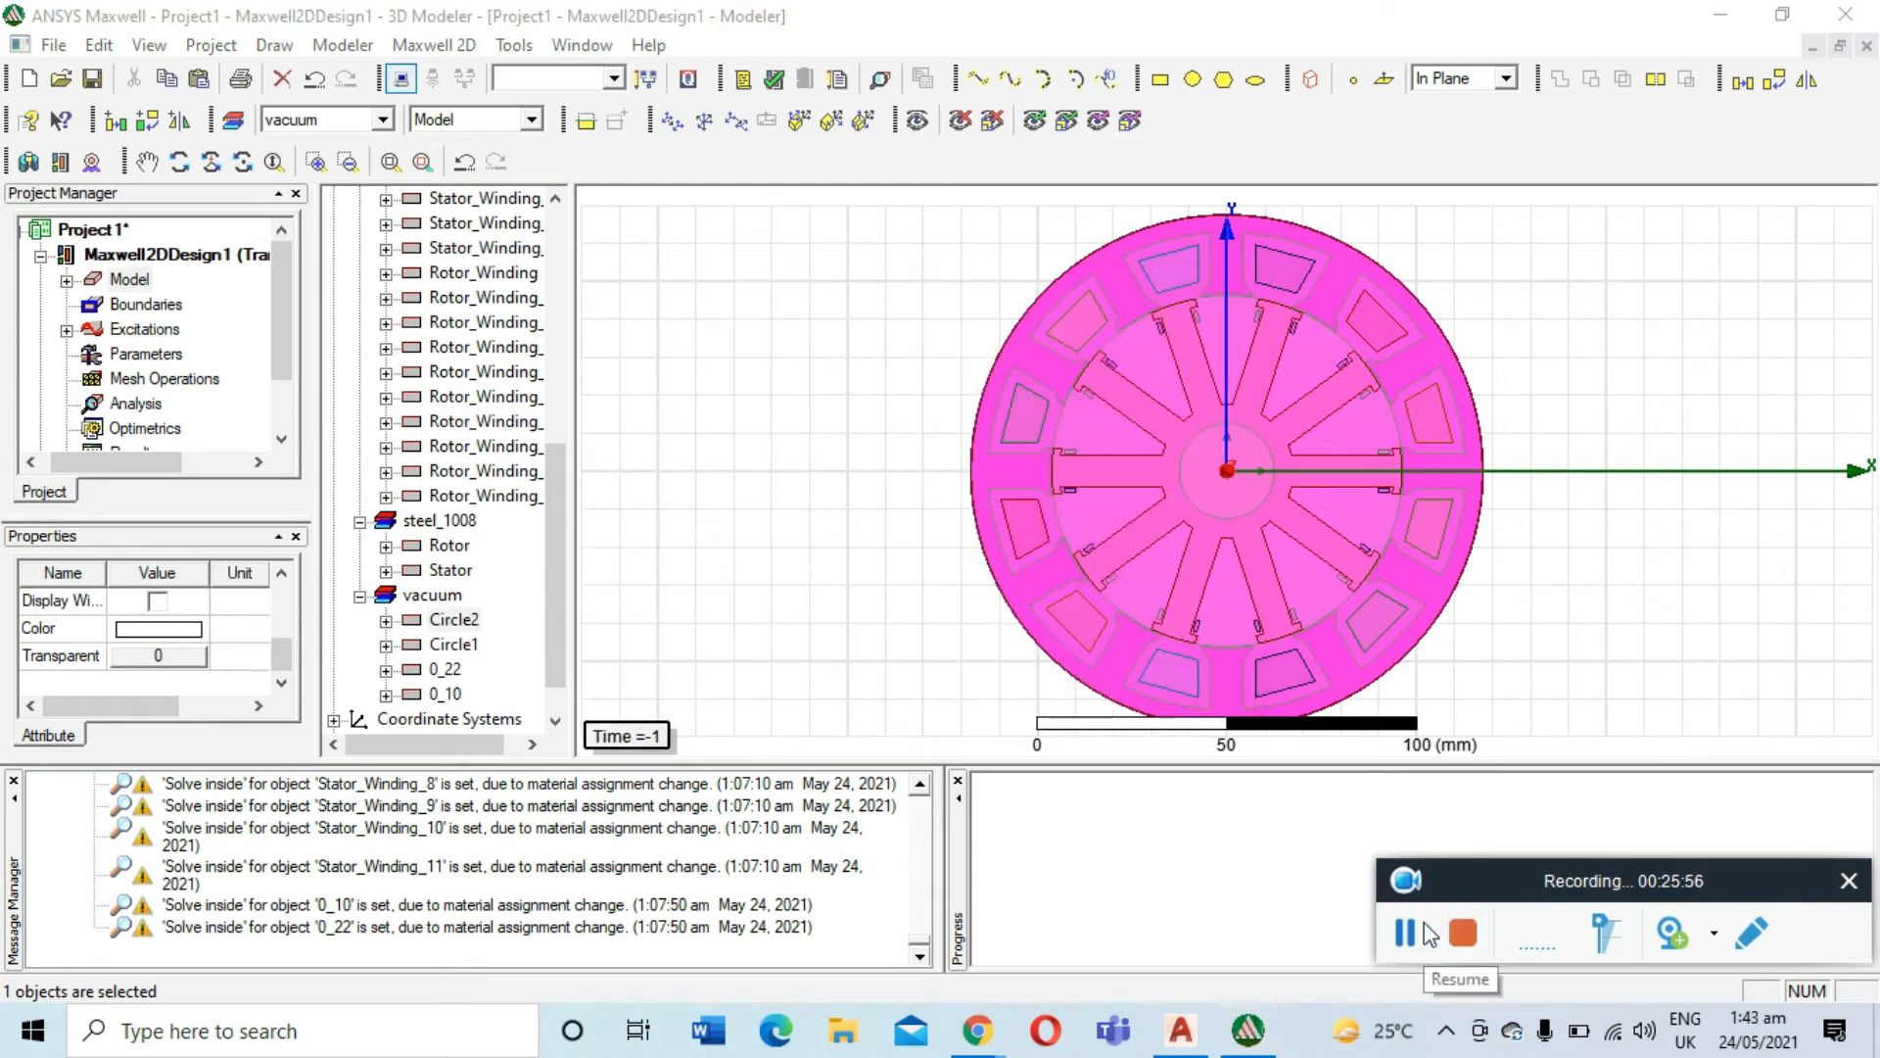
pyautogui.click(827, 431)
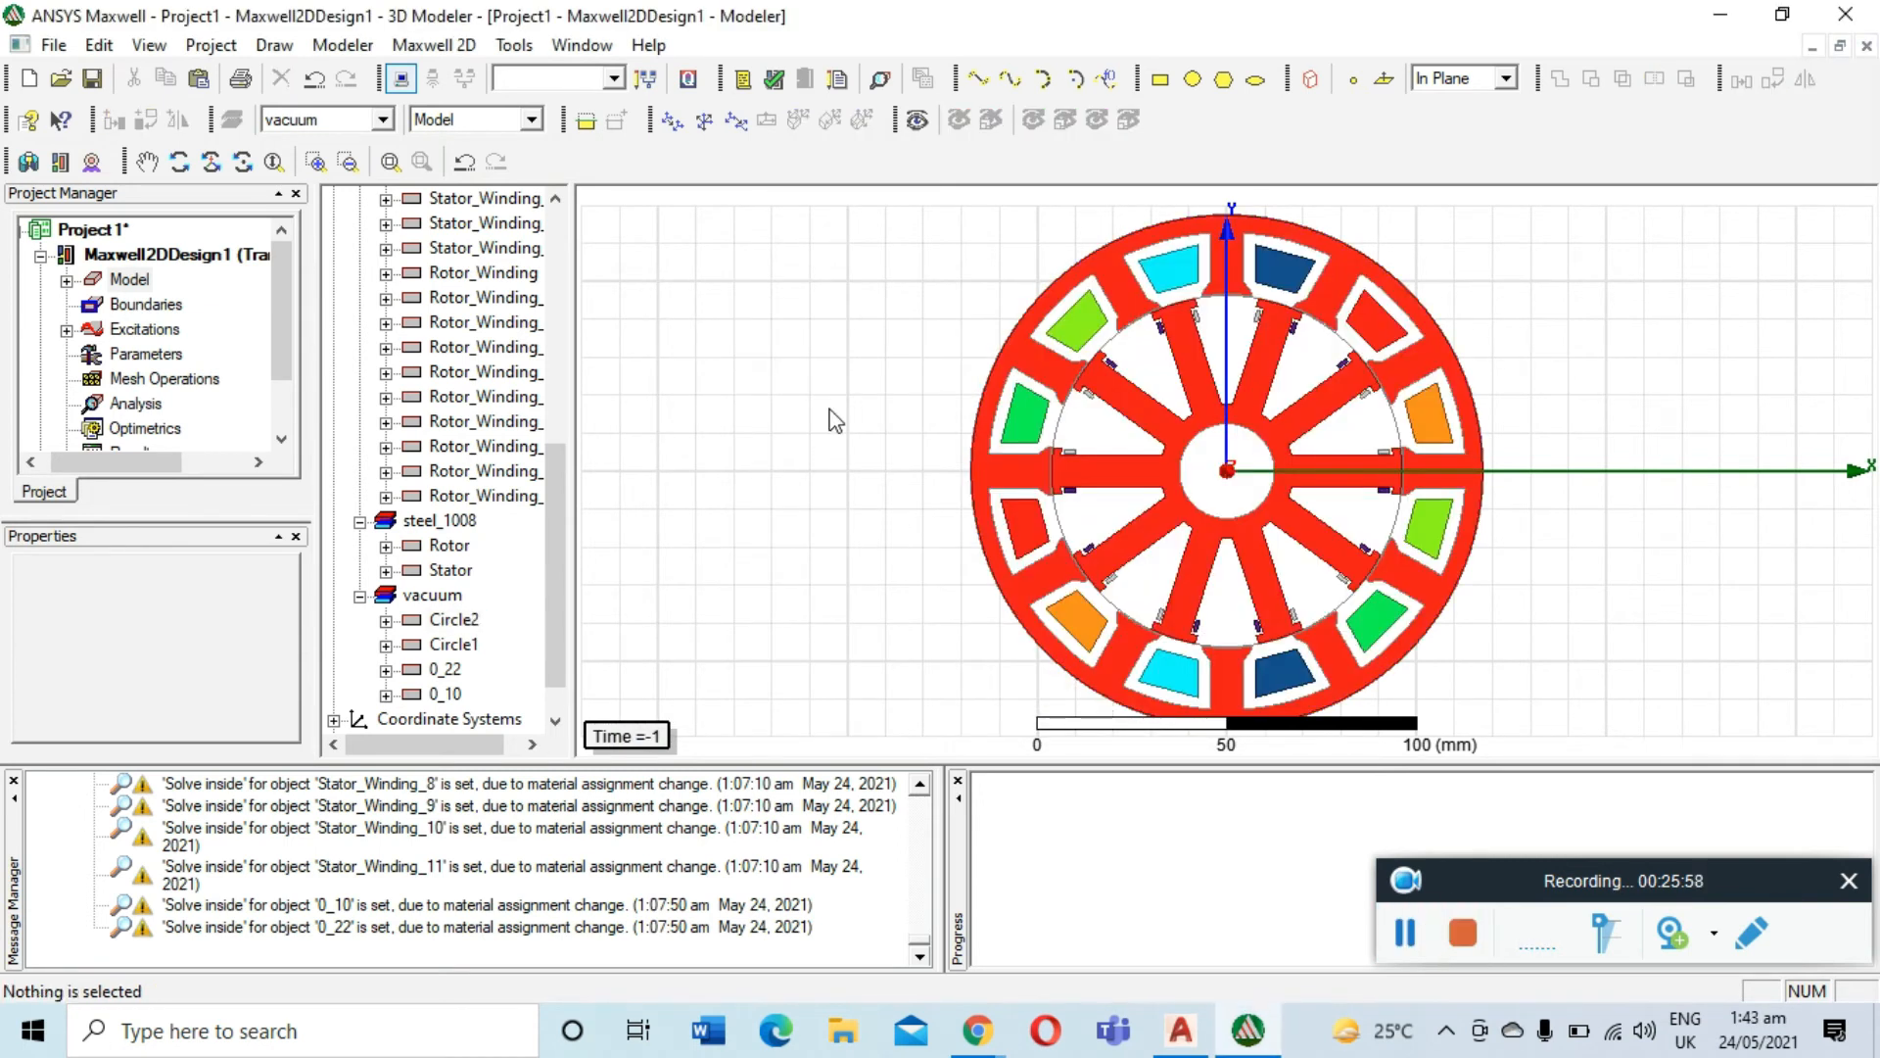
pyautogui.rightClick(830, 410)
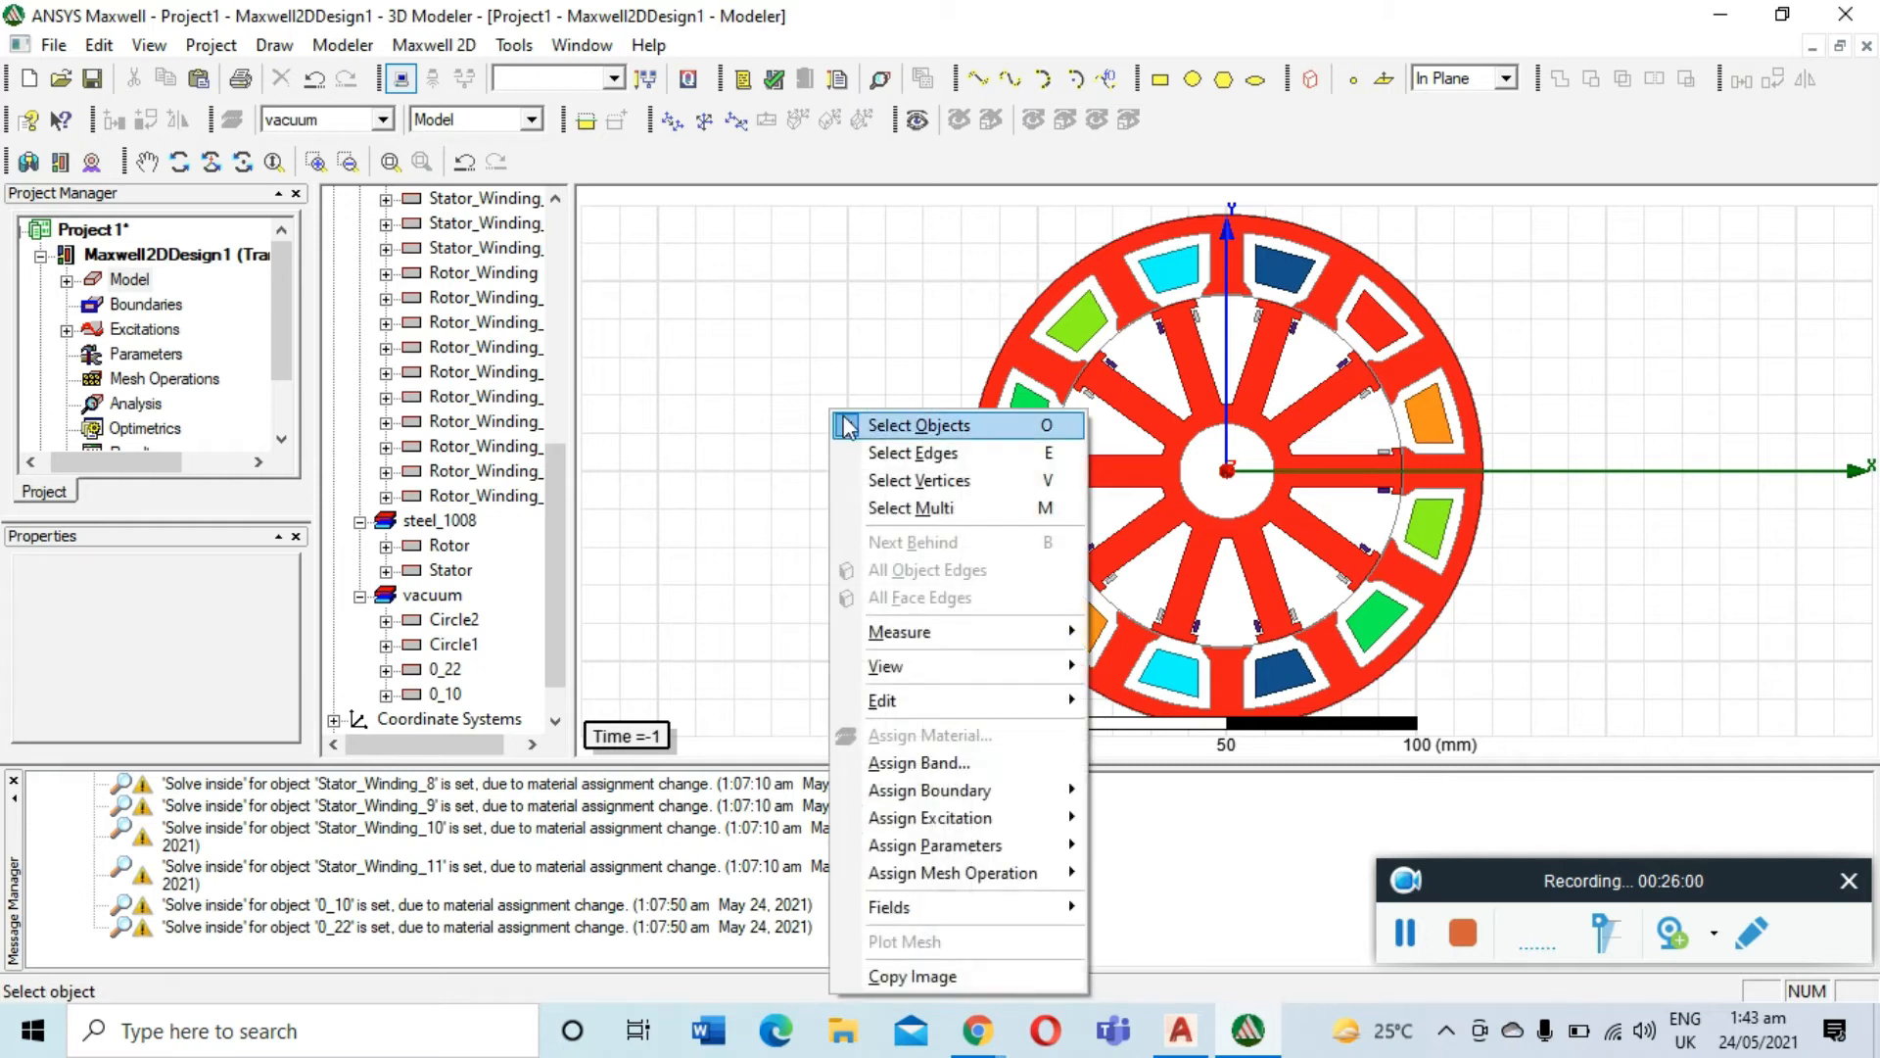
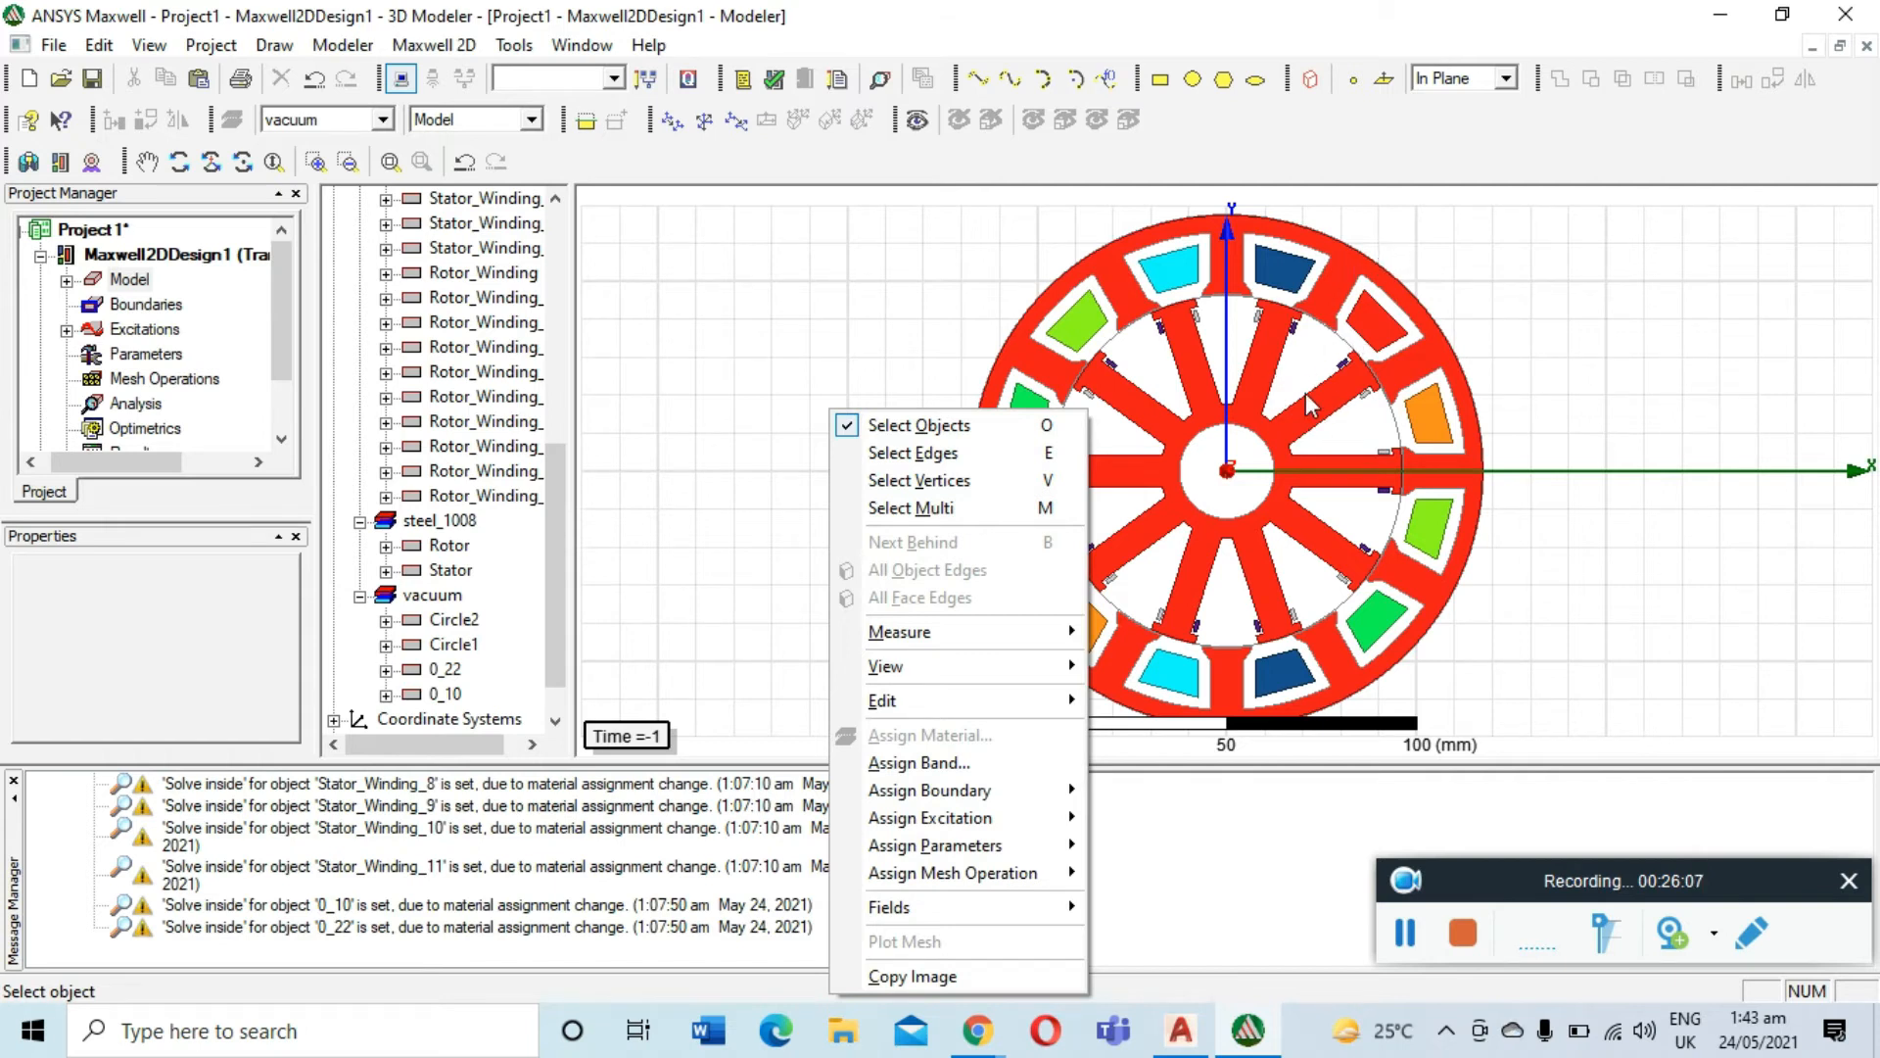
pyautogui.click(911, 453)
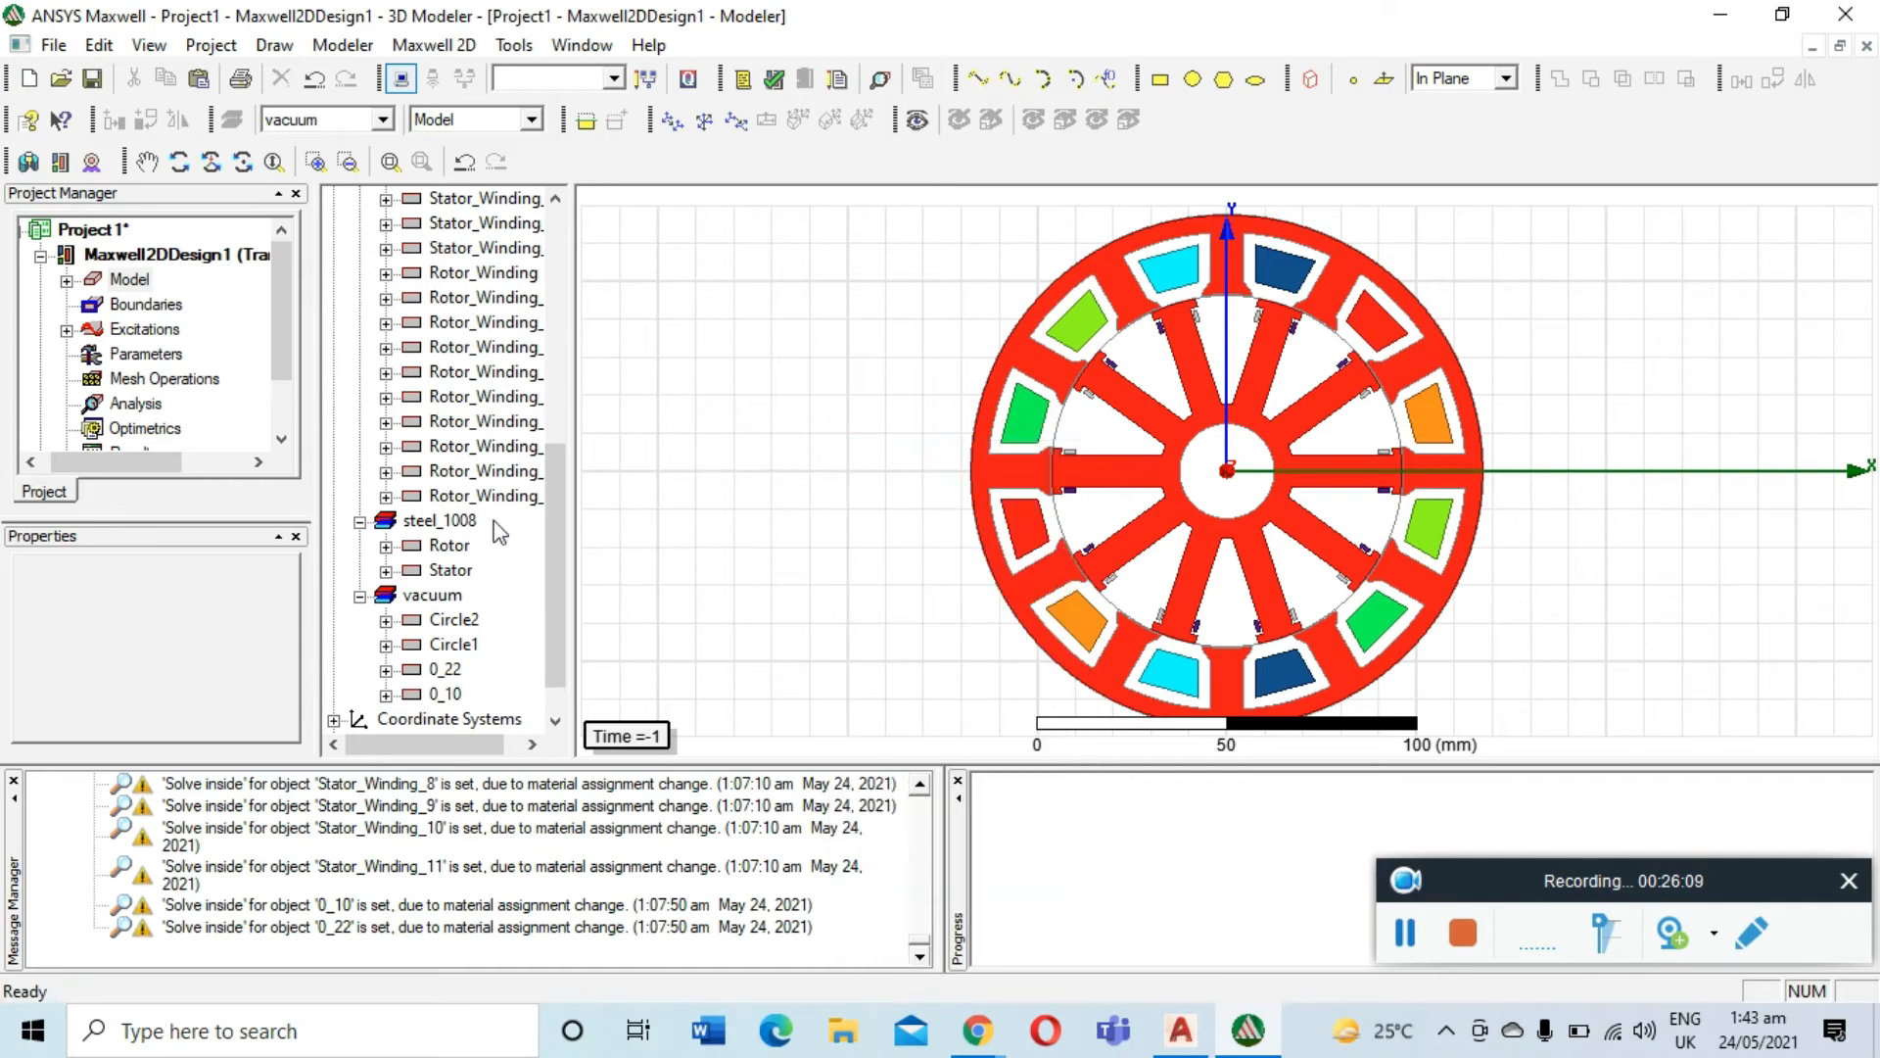
pyautogui.click(453, 620)
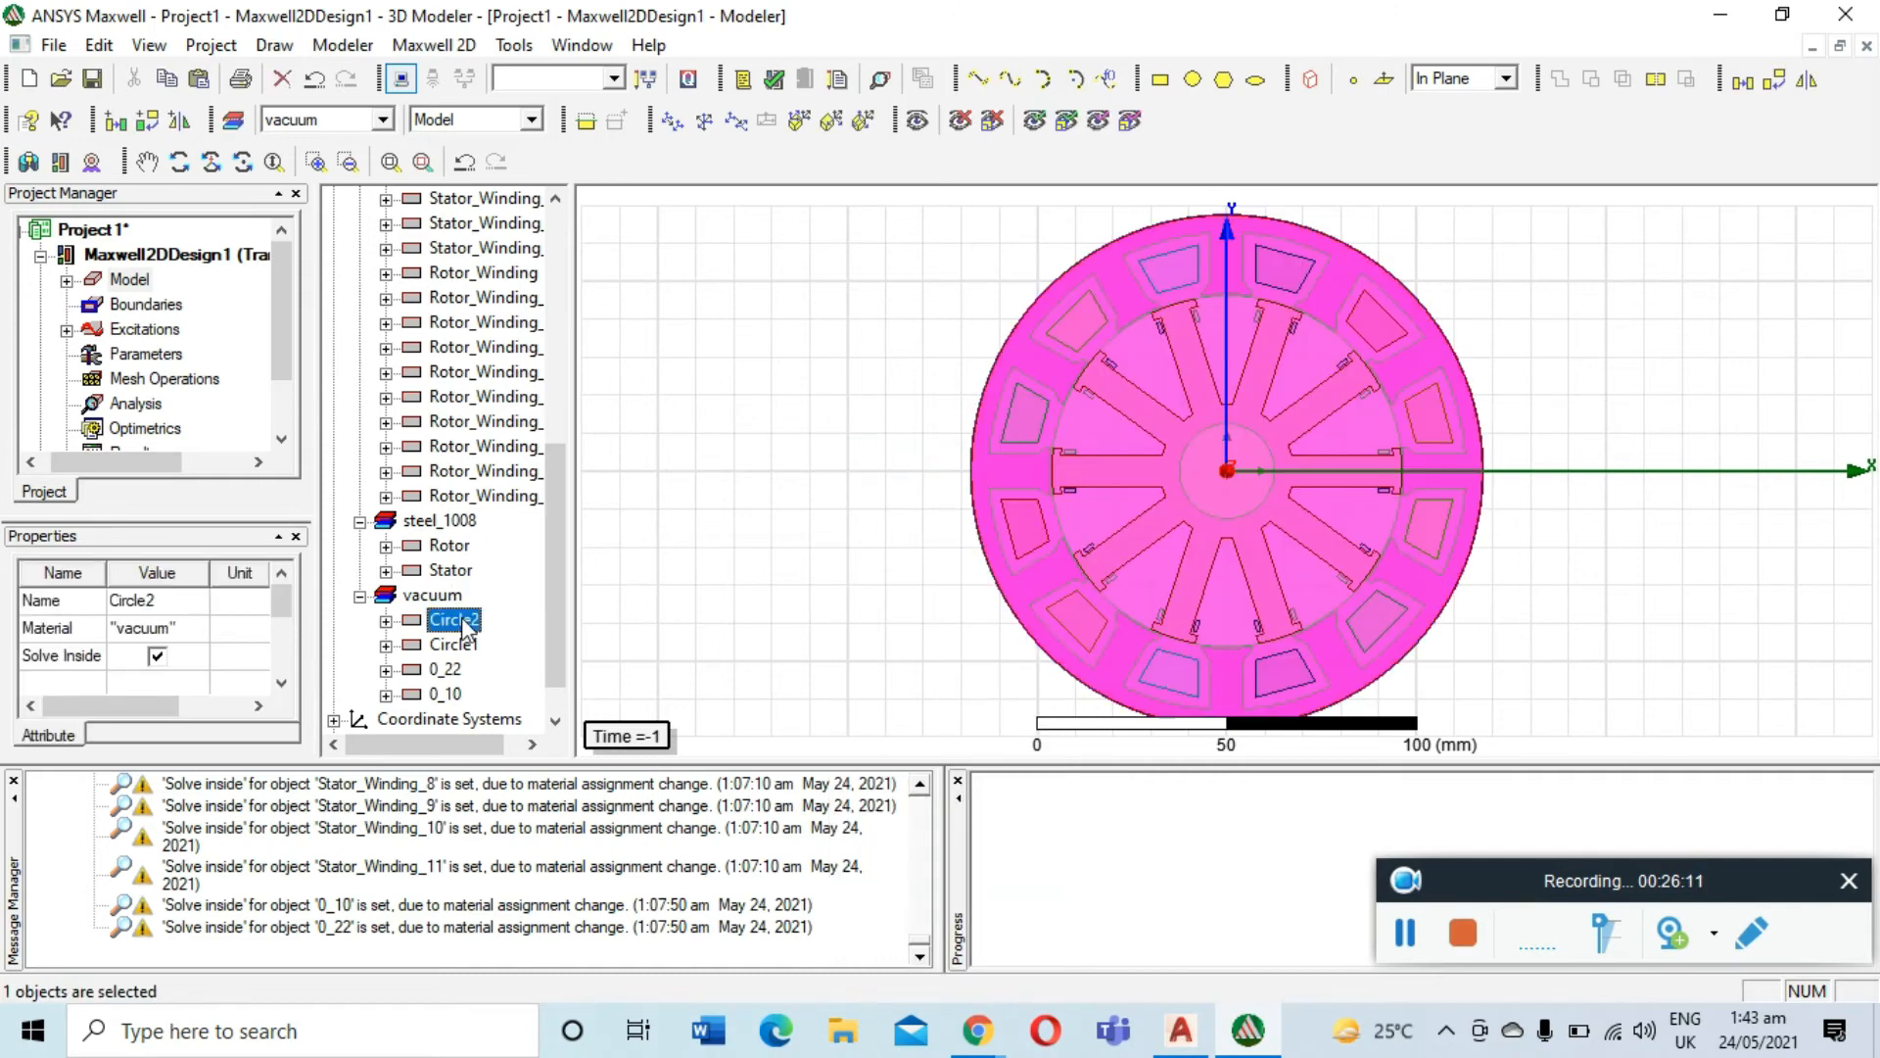
pyautogui.rightClick(722, 446)
pyautogui.click(760, 461)
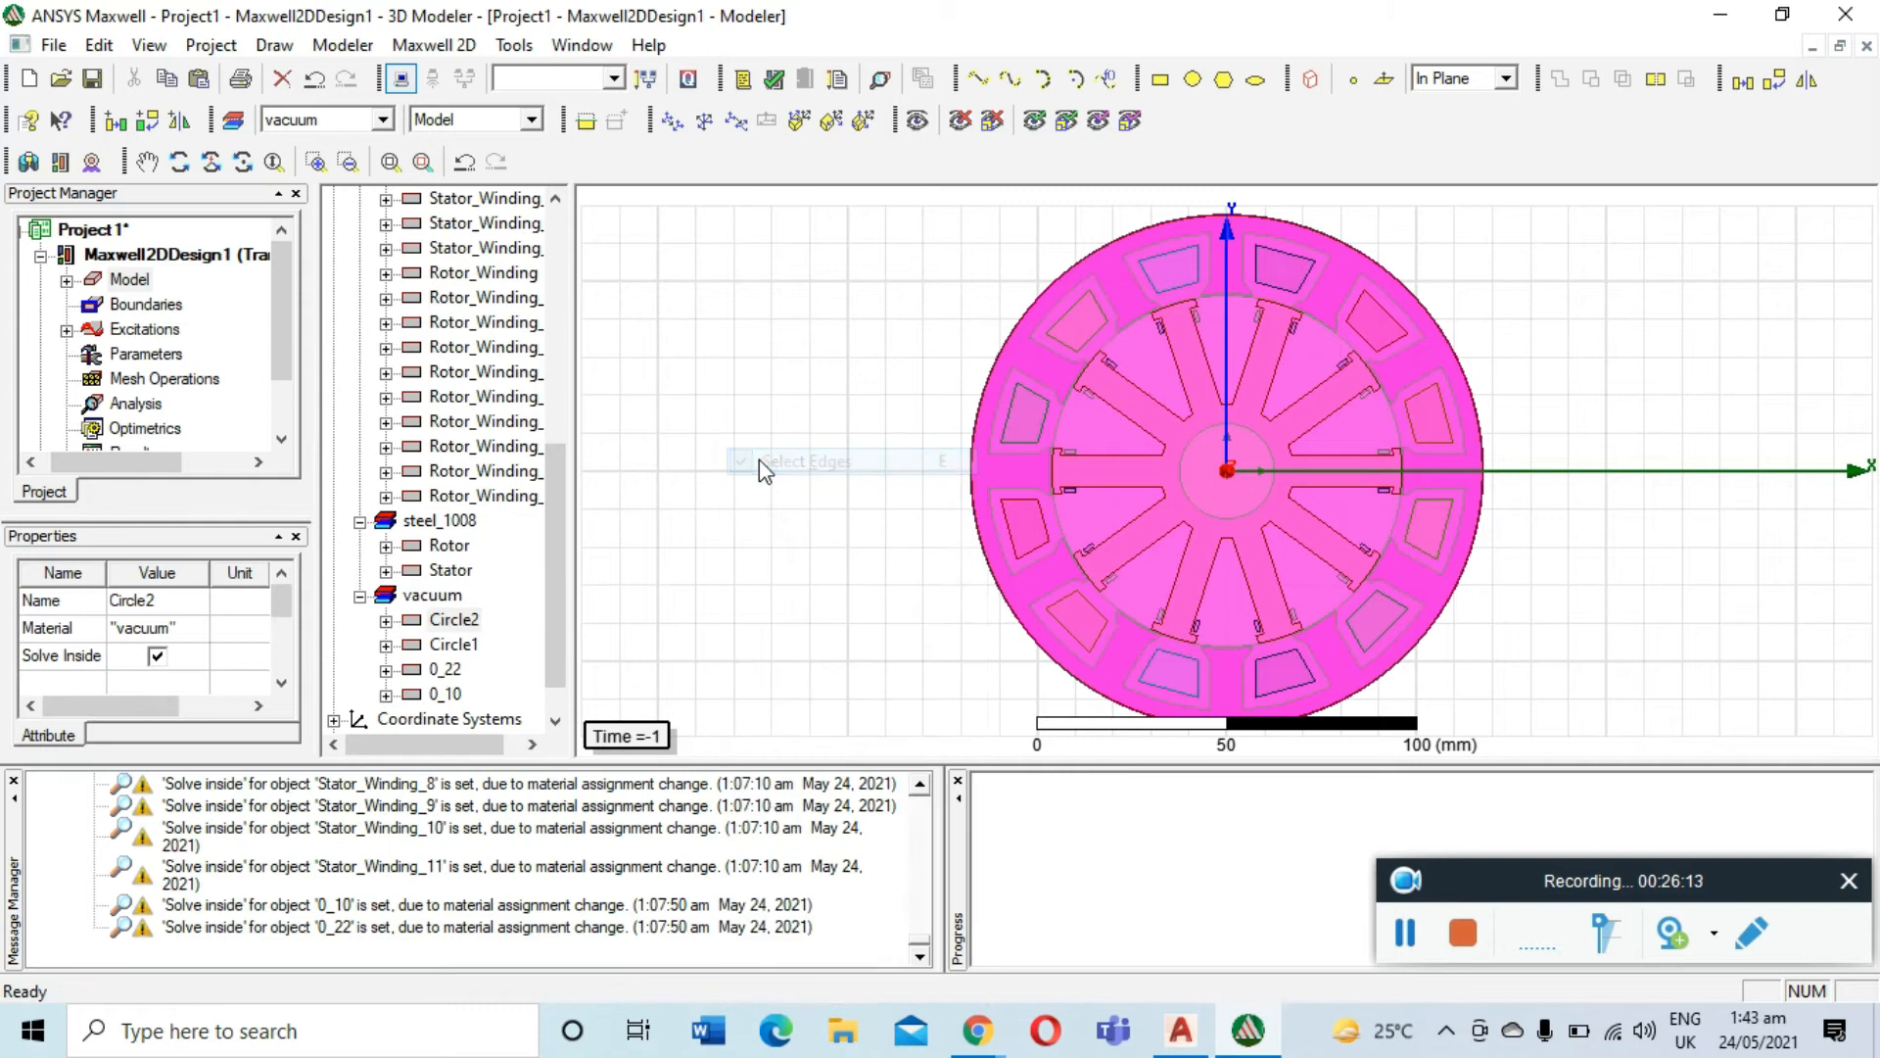
pyautogui.doubleClick(466, 619)
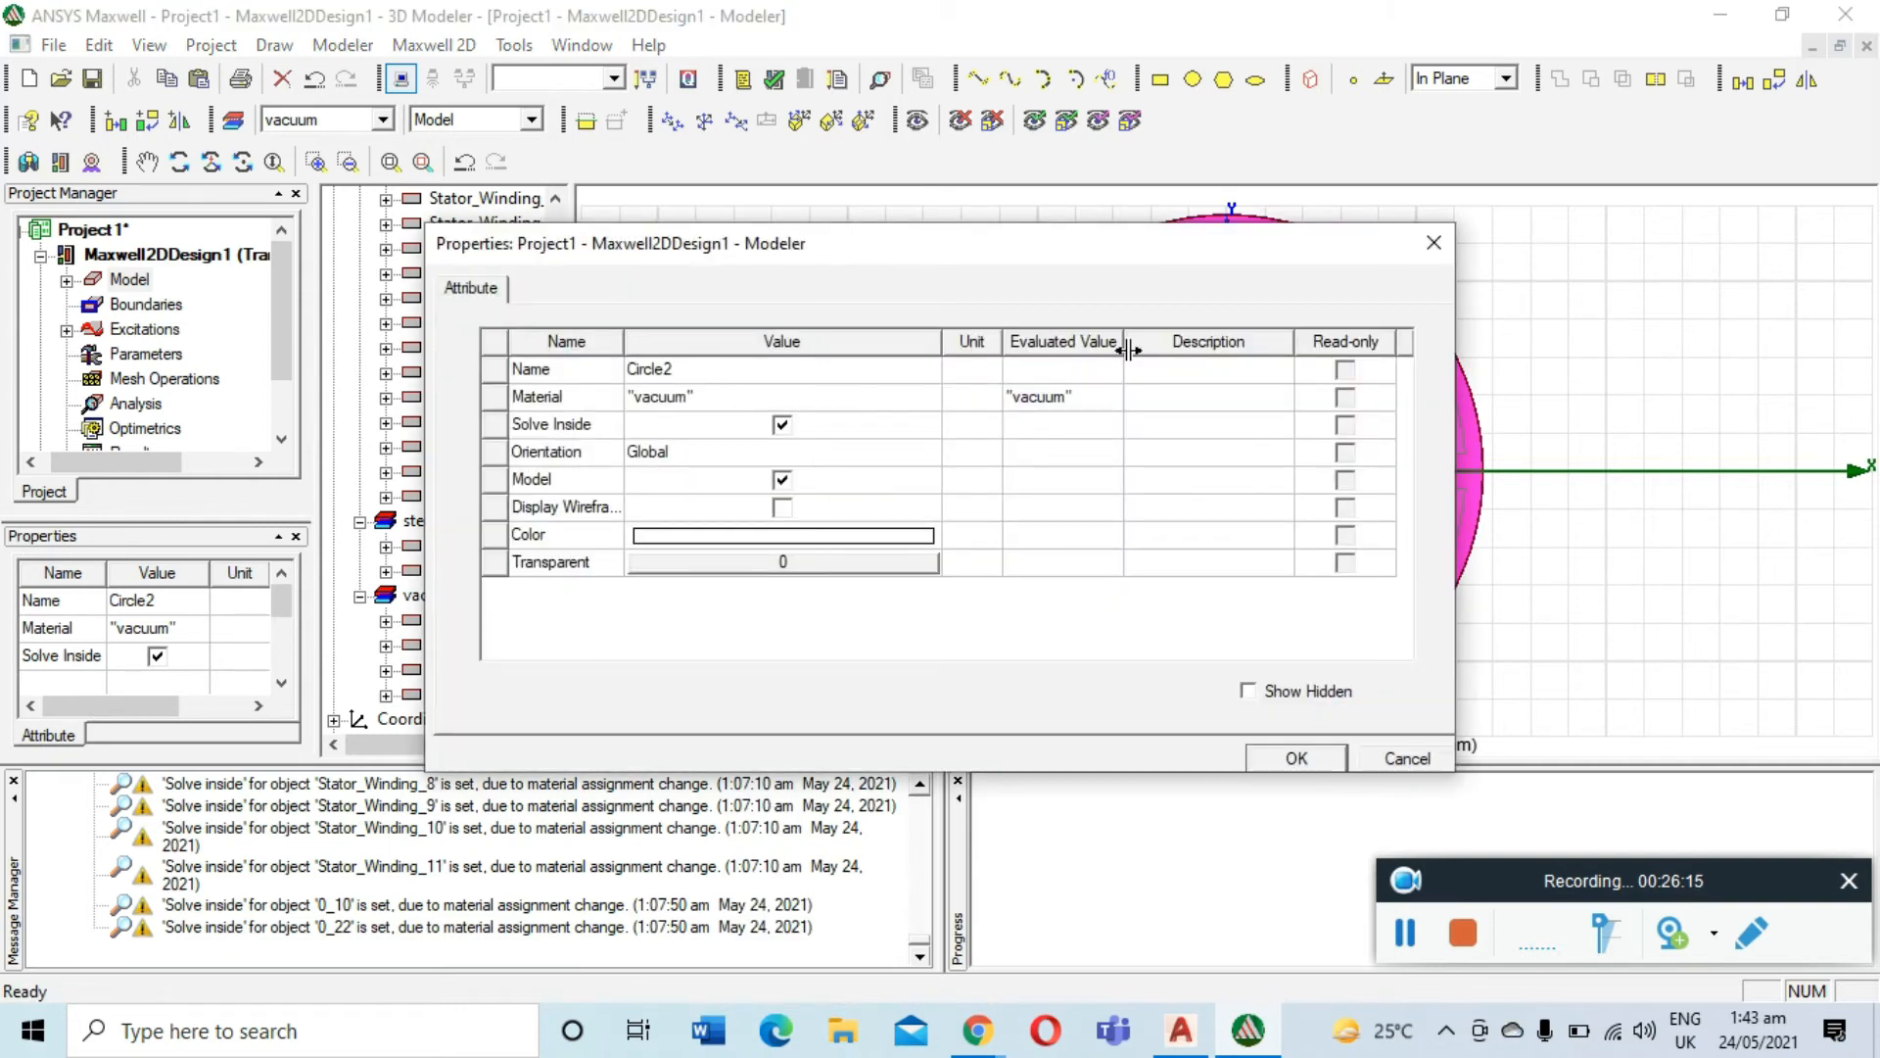
pyautogui.click(1430, 245)
pyautogui.rightClick(809, 382)
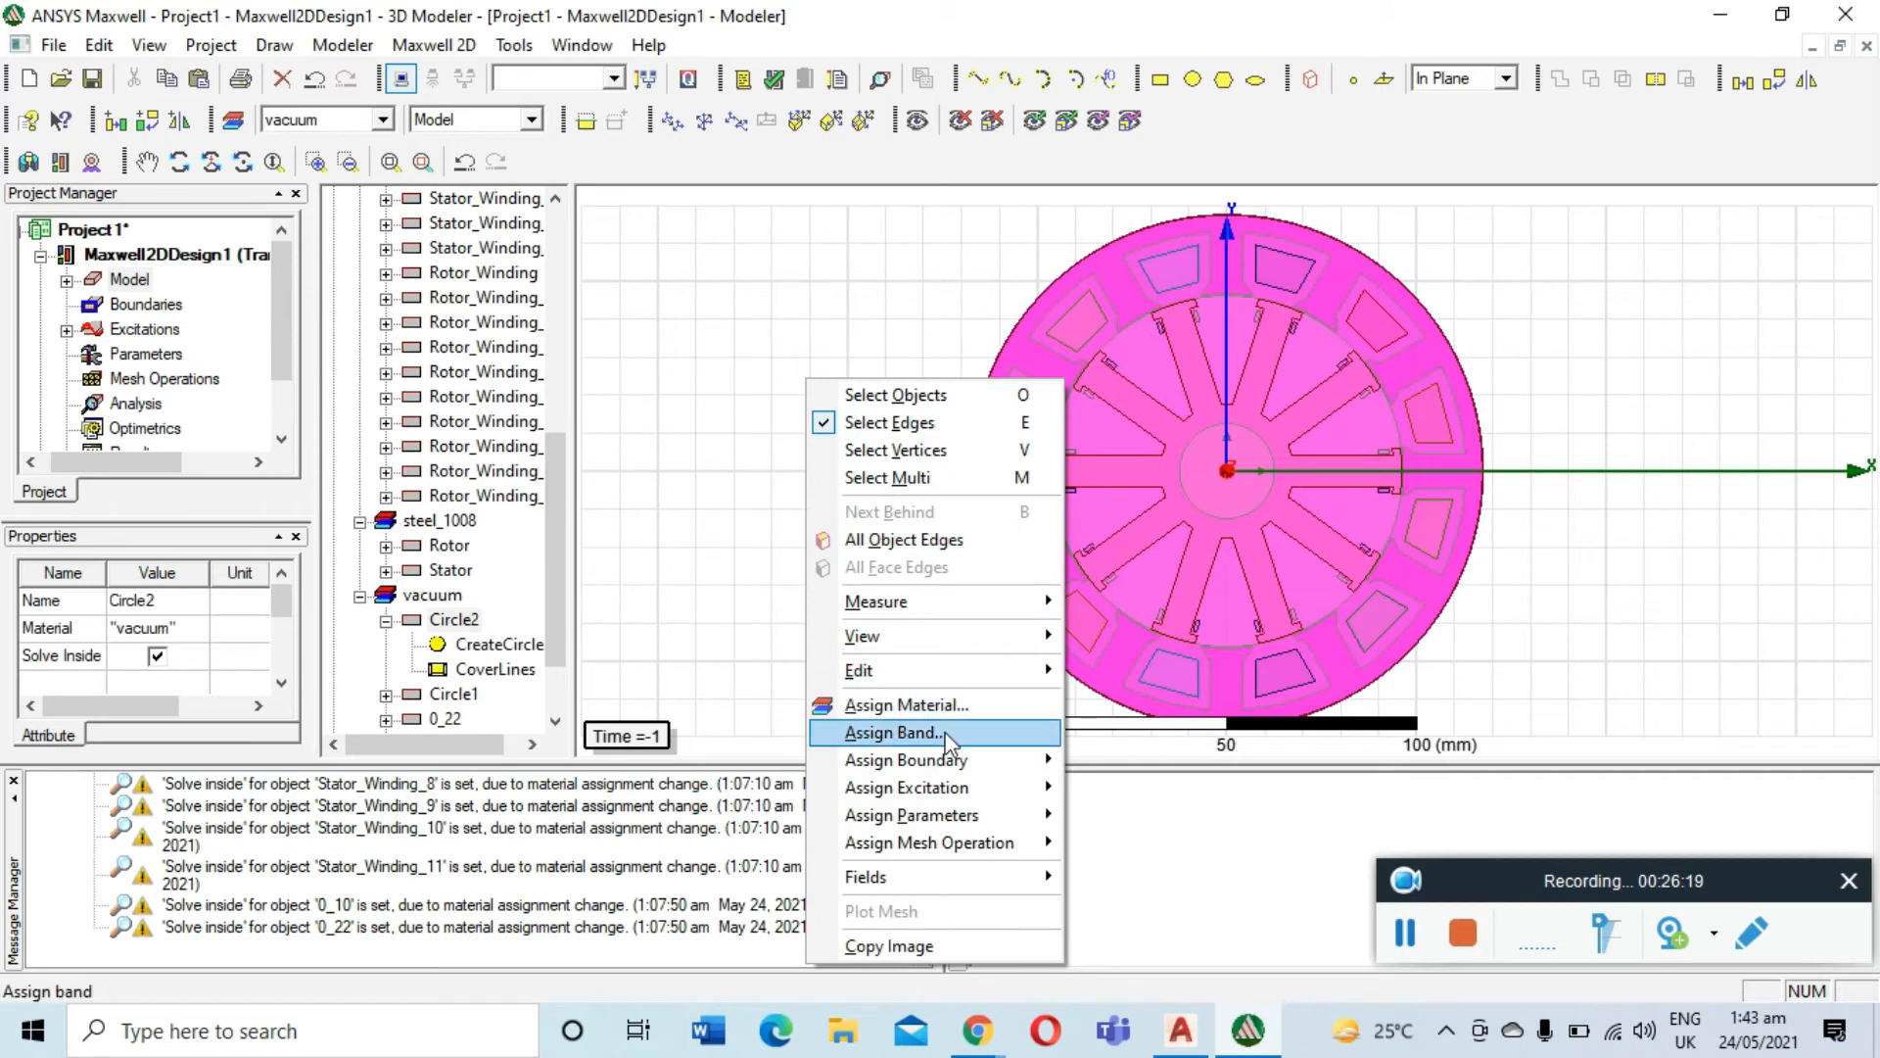
pyautogui.click(687, 468)
pyautogui.rightClick(861, 339)
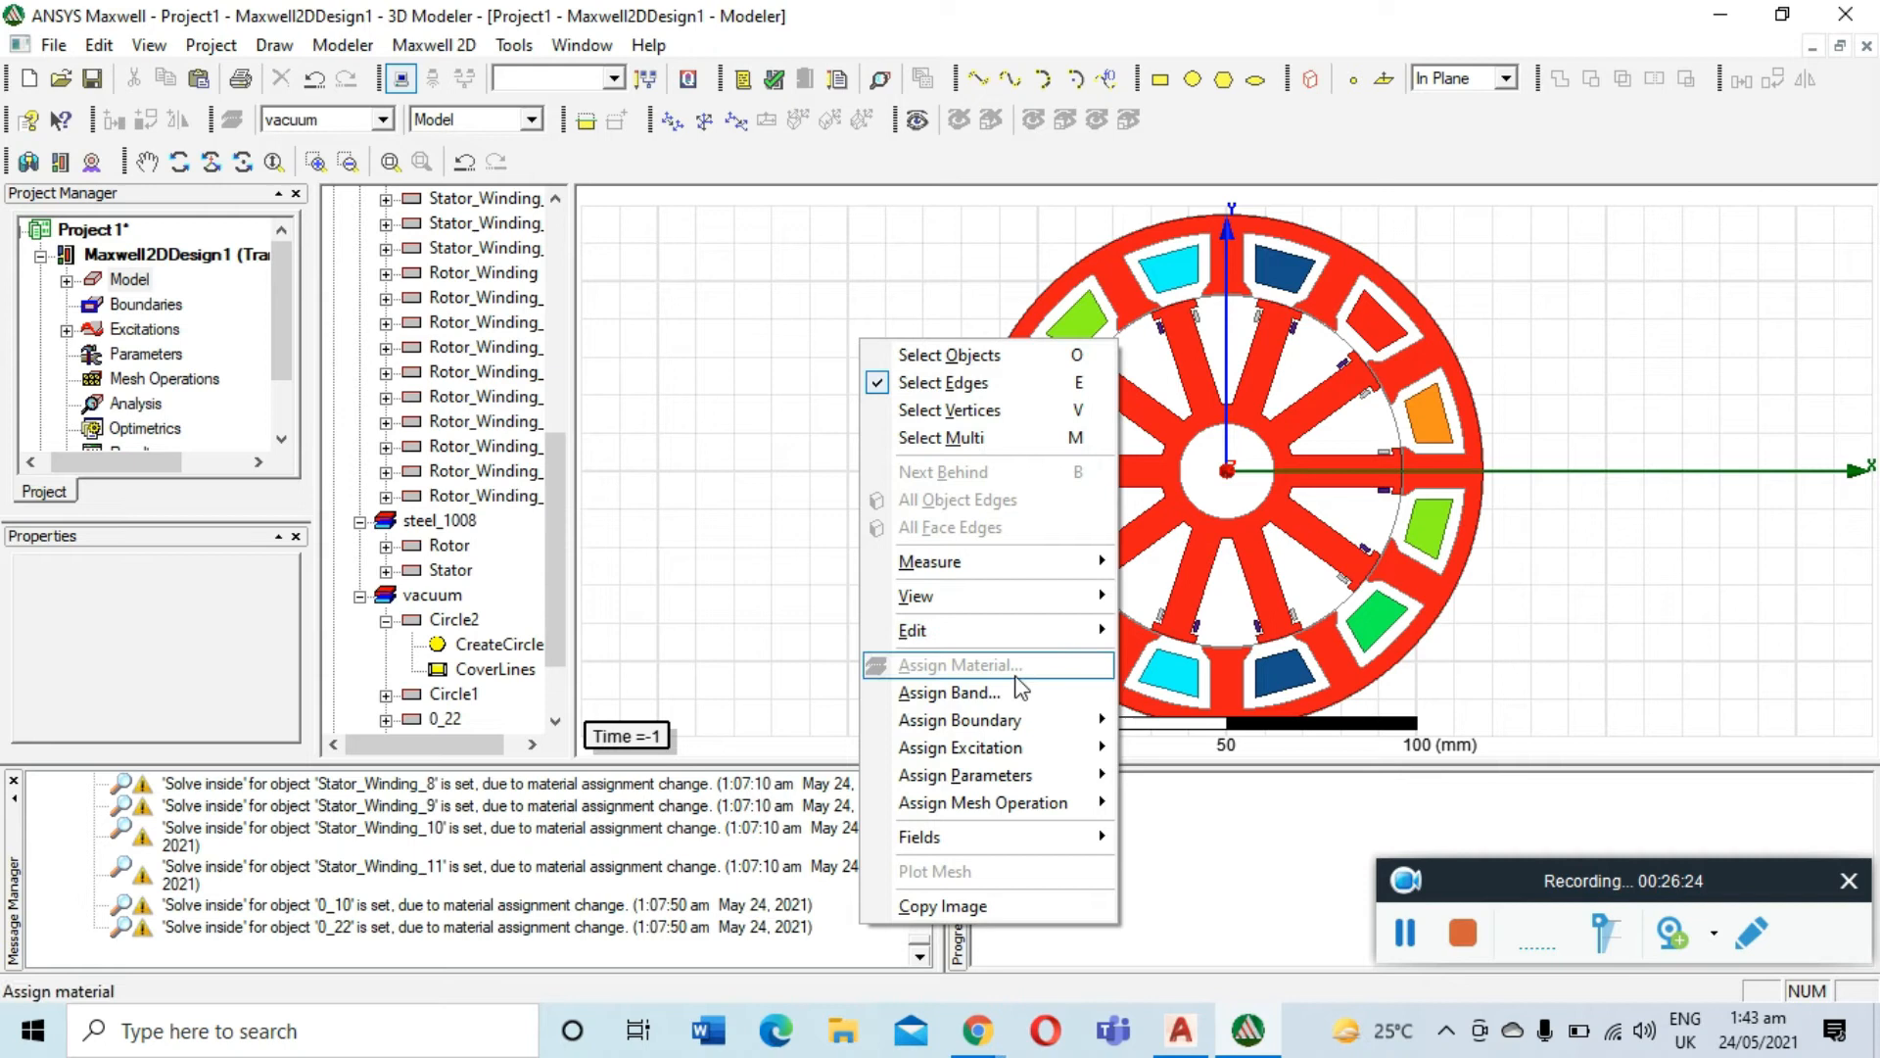
pyautogui.moveTo(1014, 717)
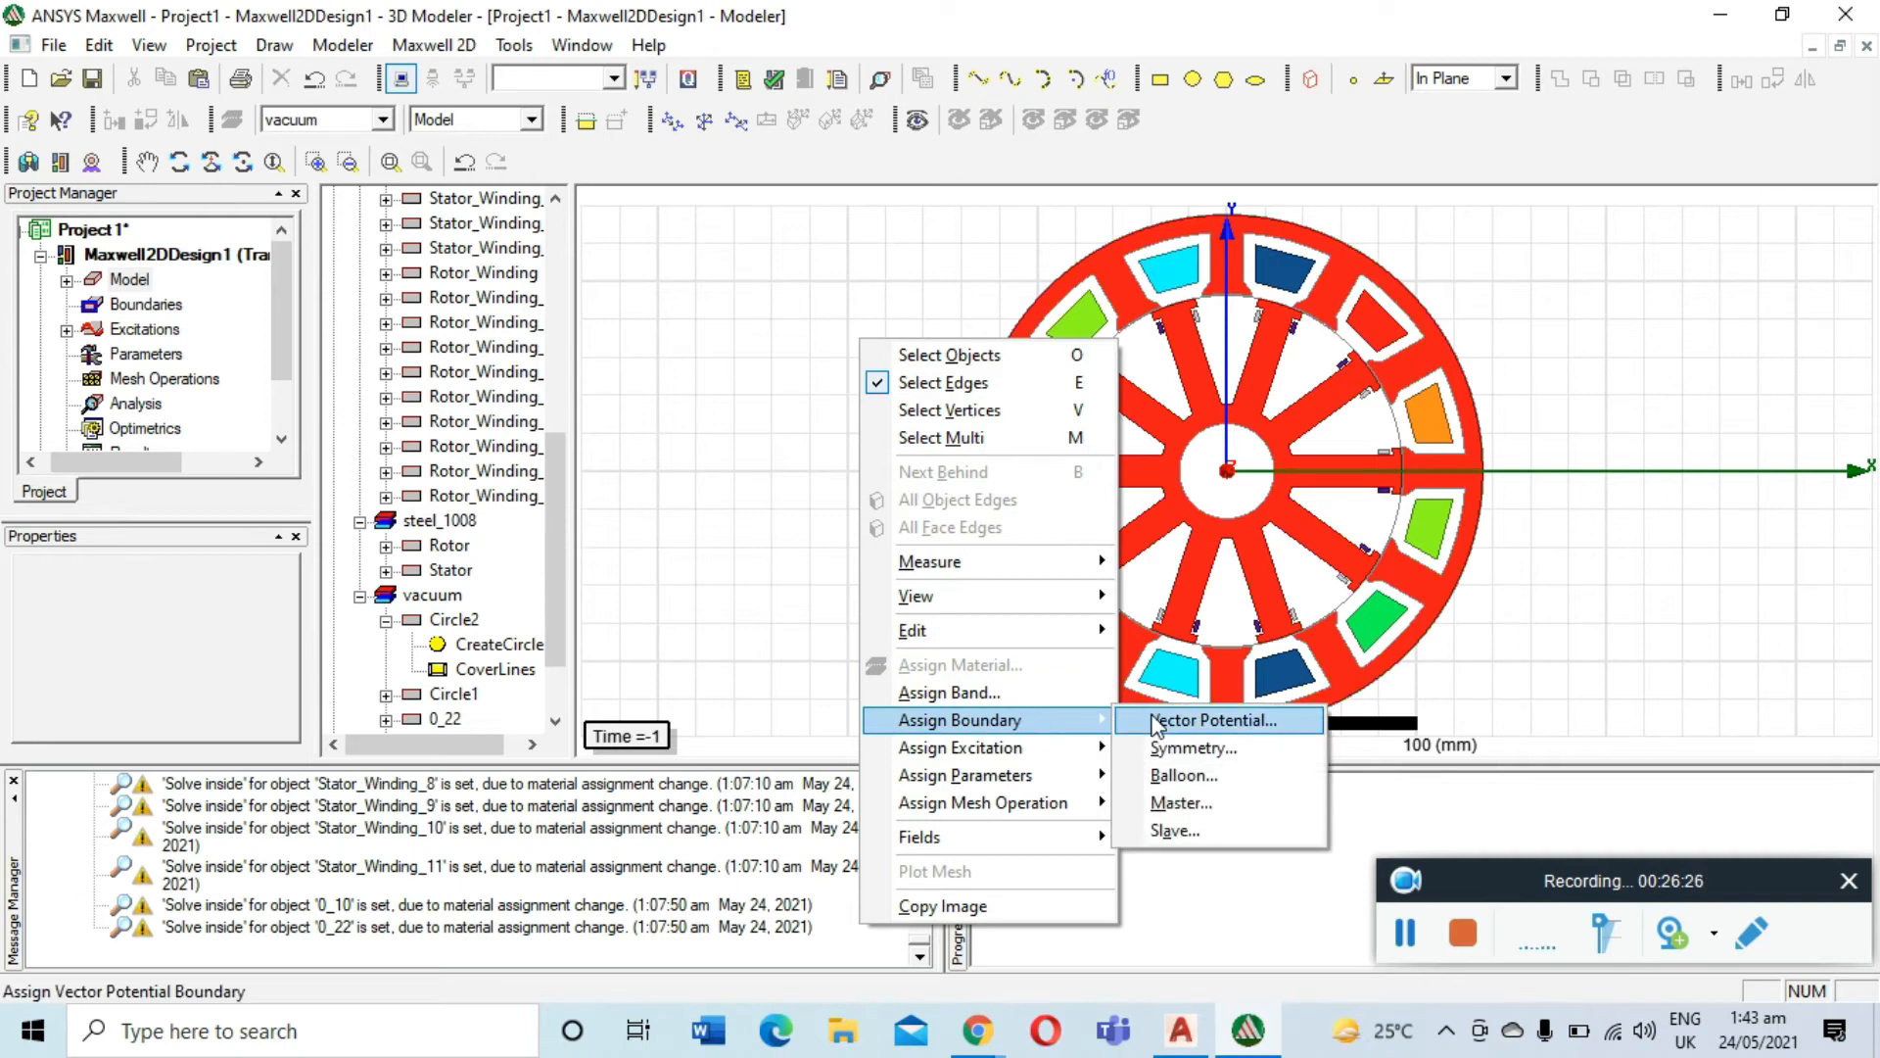
pyautogui.click(709, 542)
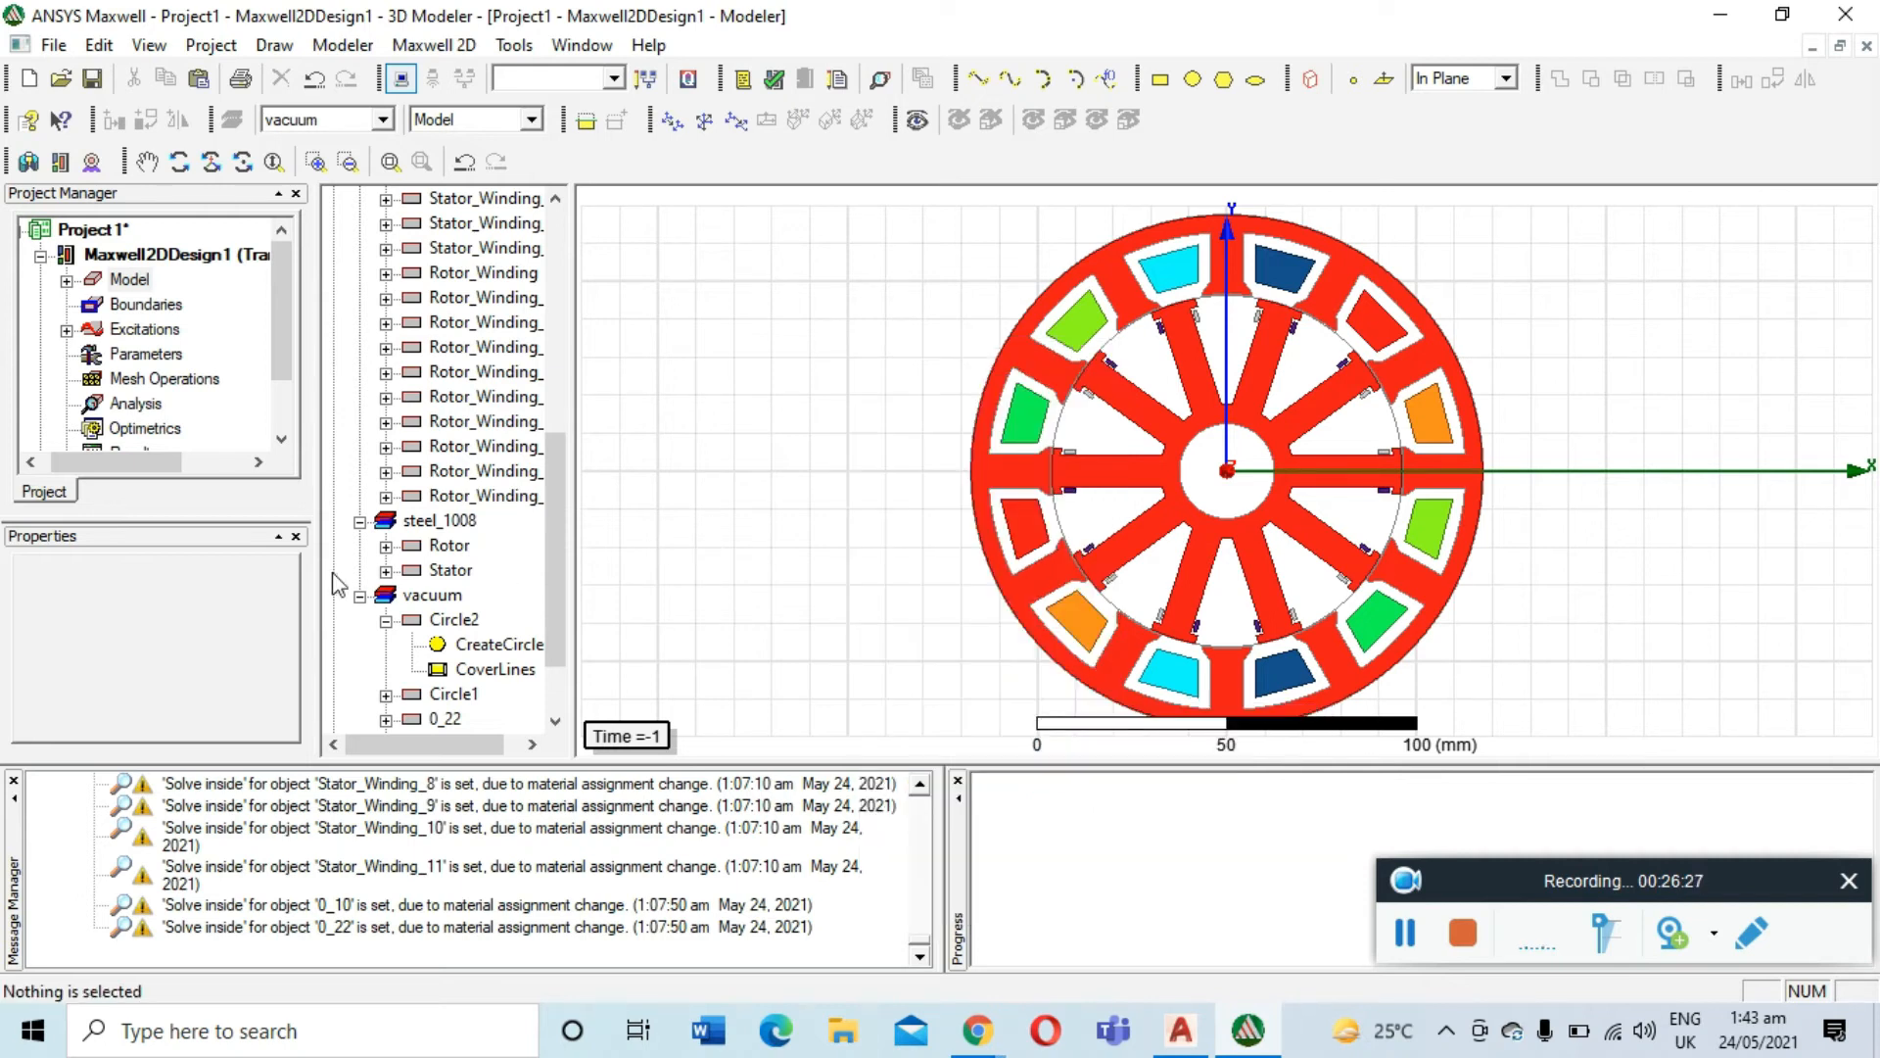
# Try to assign a vector potential boundary to the whole Circle2 object
pyautogui.click(453, 621)
pyautogui.rightClick(453, 621)
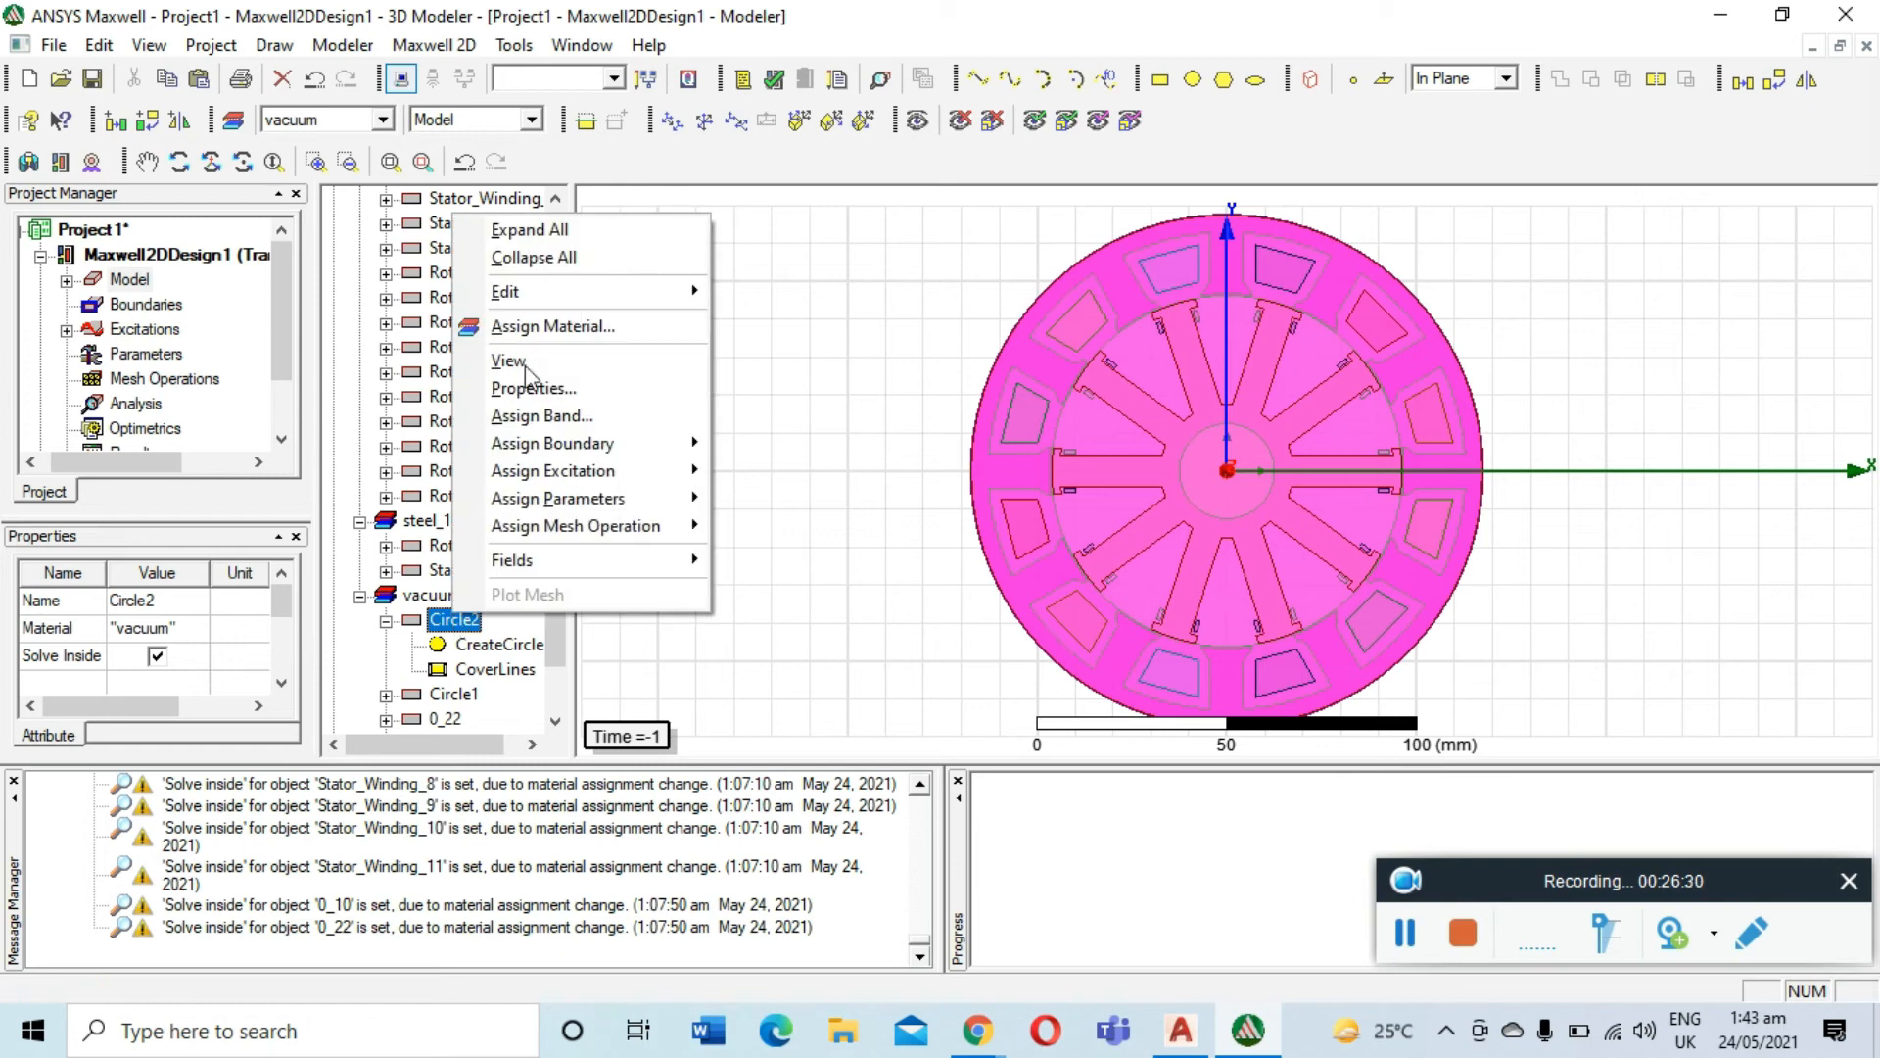
pyautogui.moveTo(676, 443)
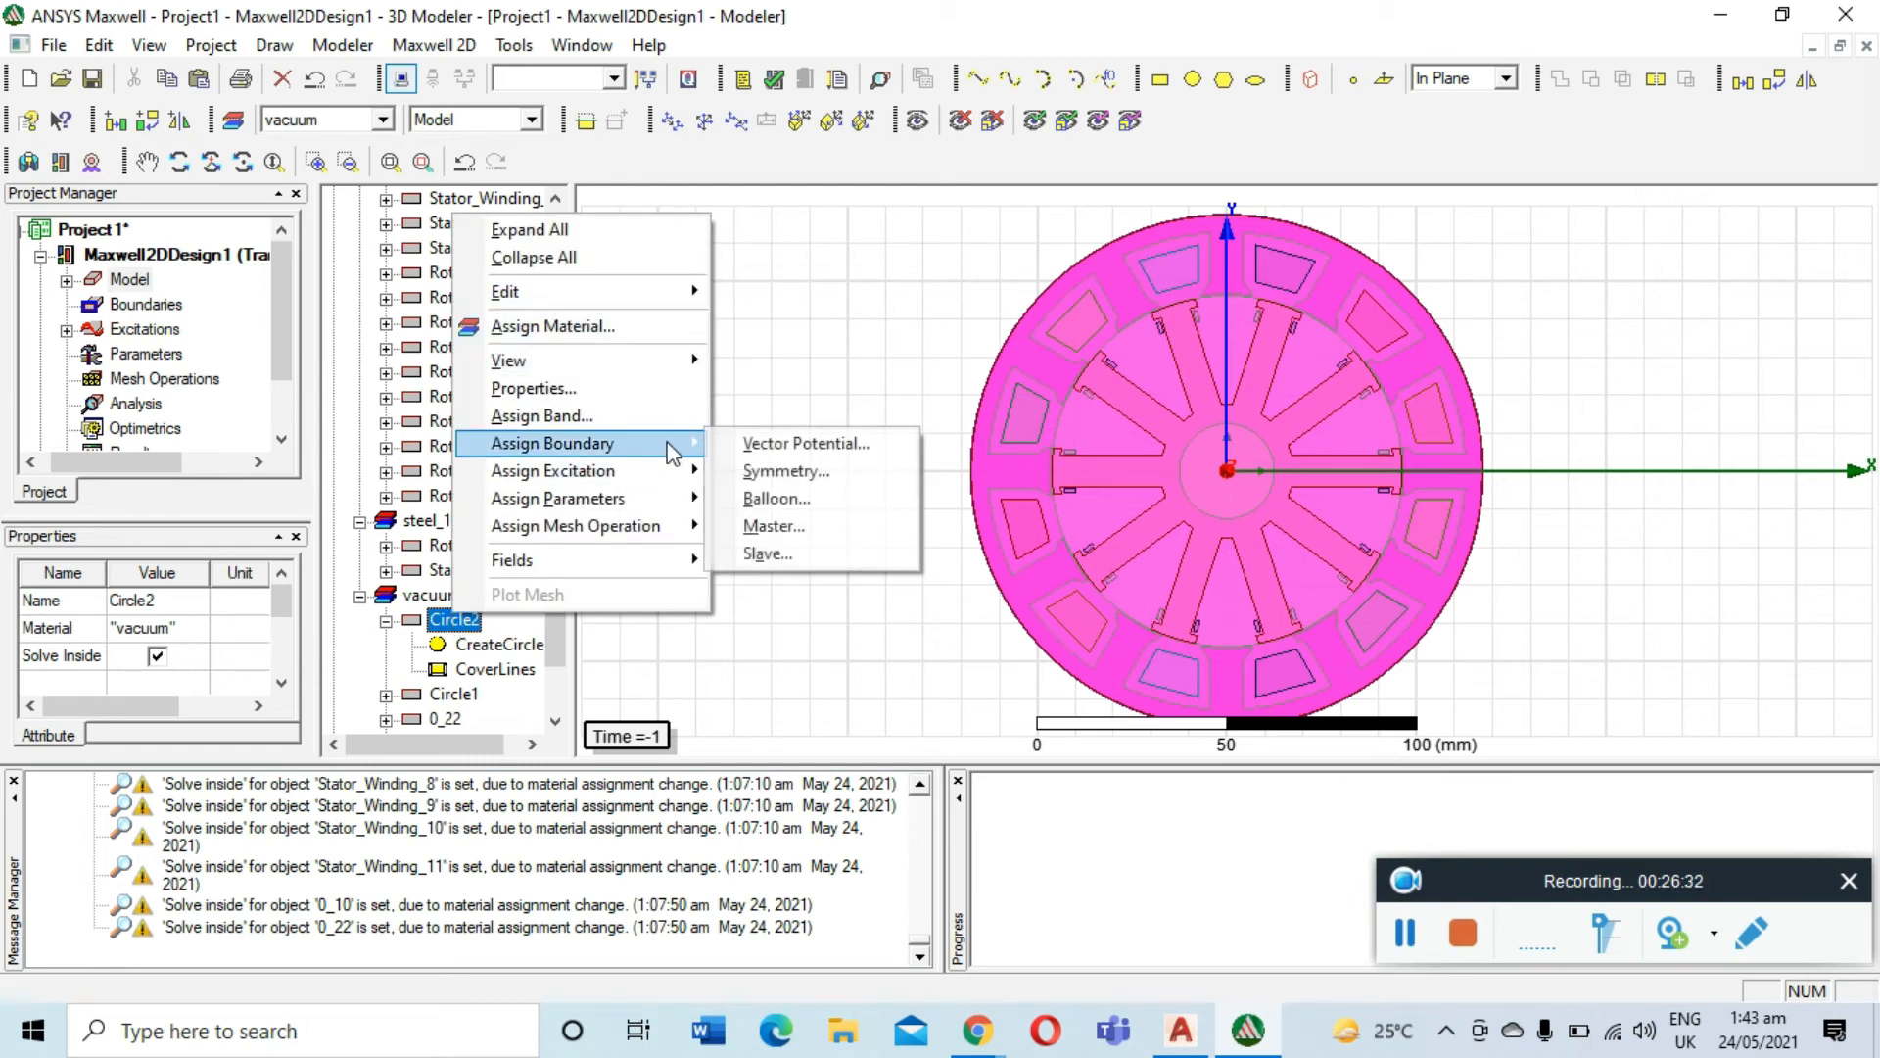
pyautogui.click(769, 453)
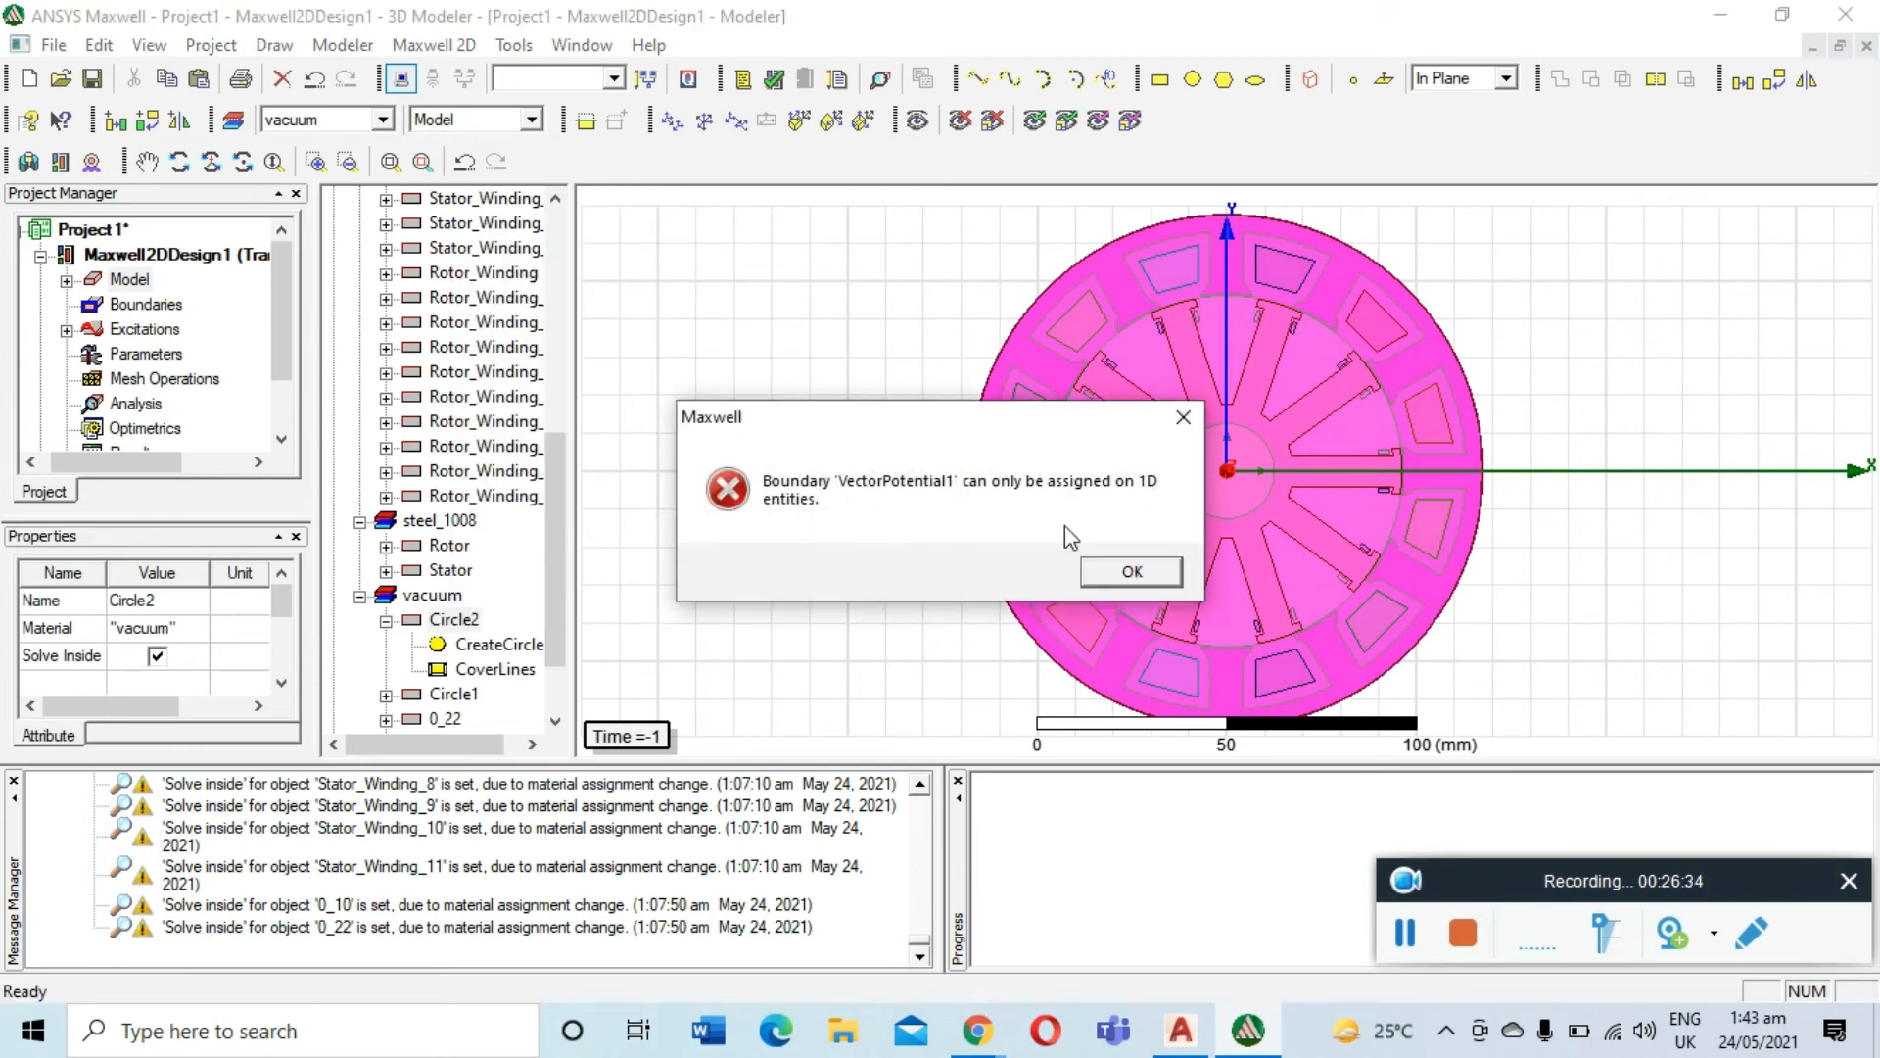
pyautogui.click(1132, 572)
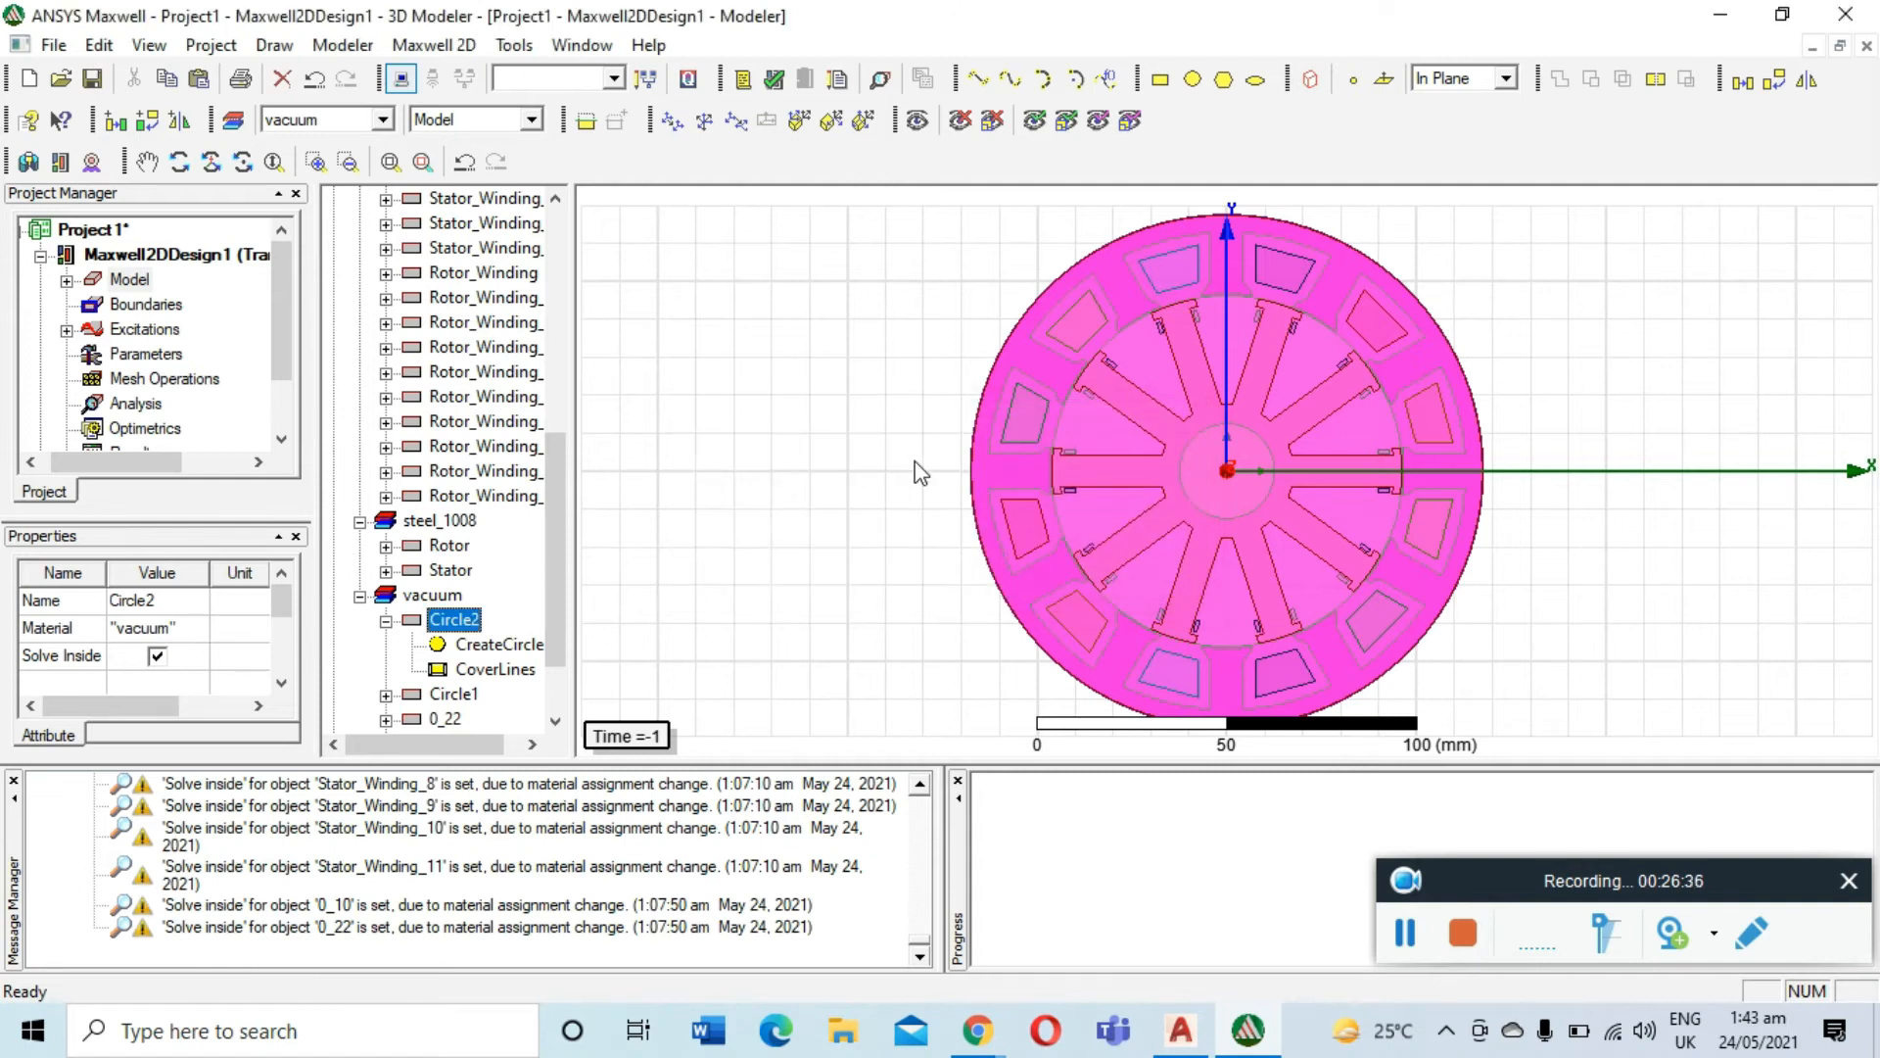
# Select the edge of Circle2 just outside the stator's outer edge, using edge selection
pyautogui.rightClick(917, 418)
pyautogui.click(997, 462)
pyautogui.scroll(5, 959, 441)
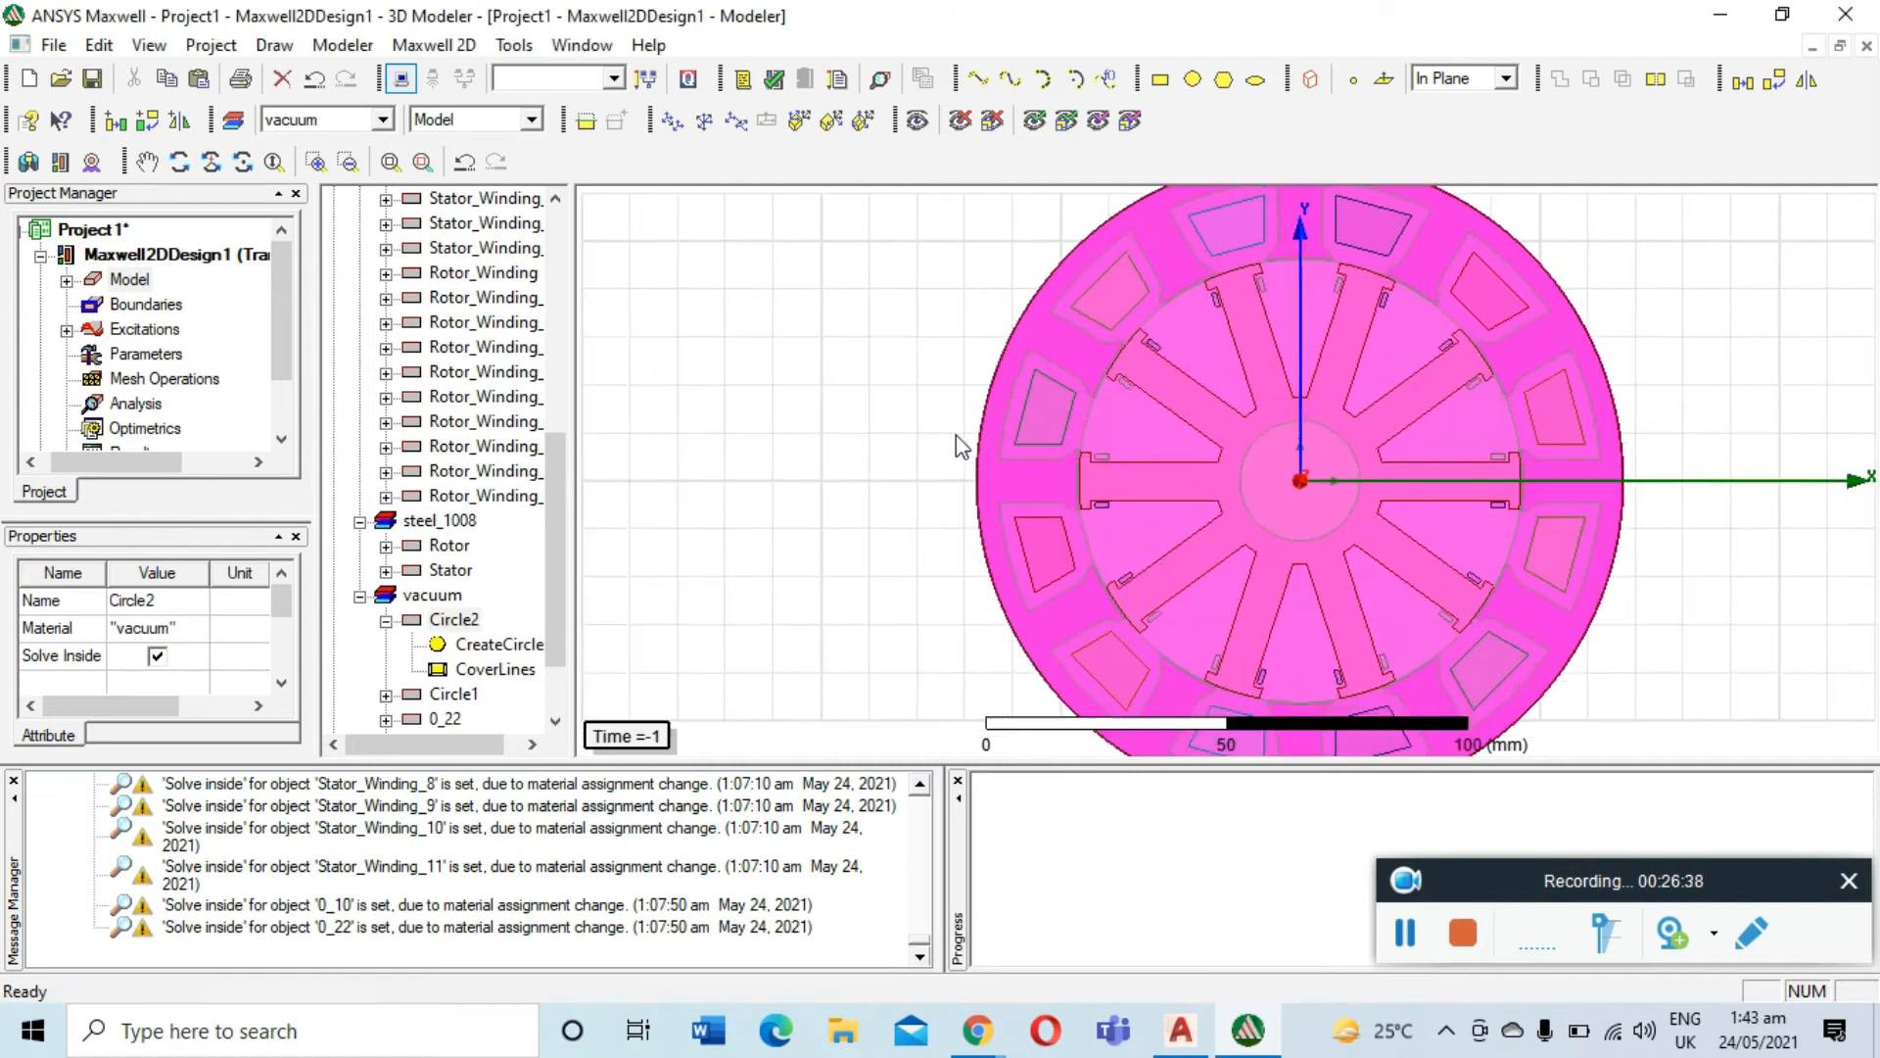
pyautogui.scroll(5, 997, 441)
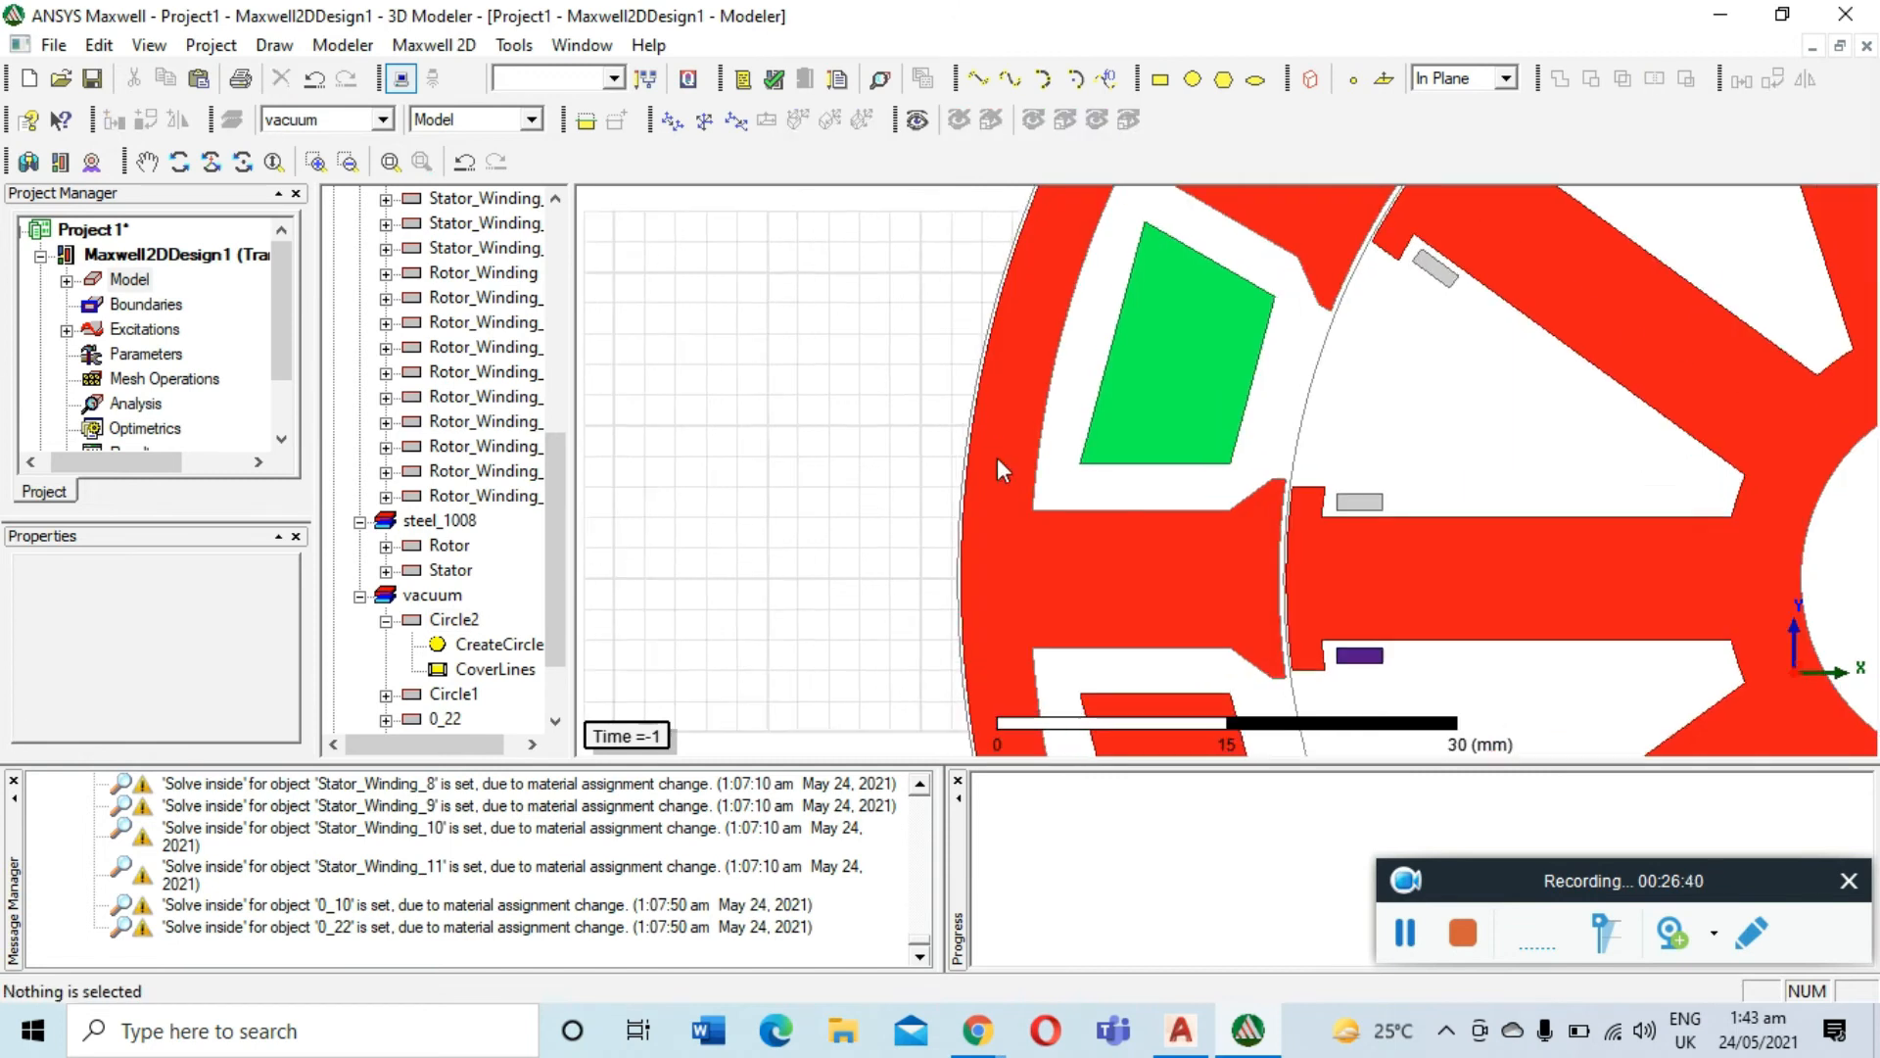
pyautogui.scroll(2, 946, 450)
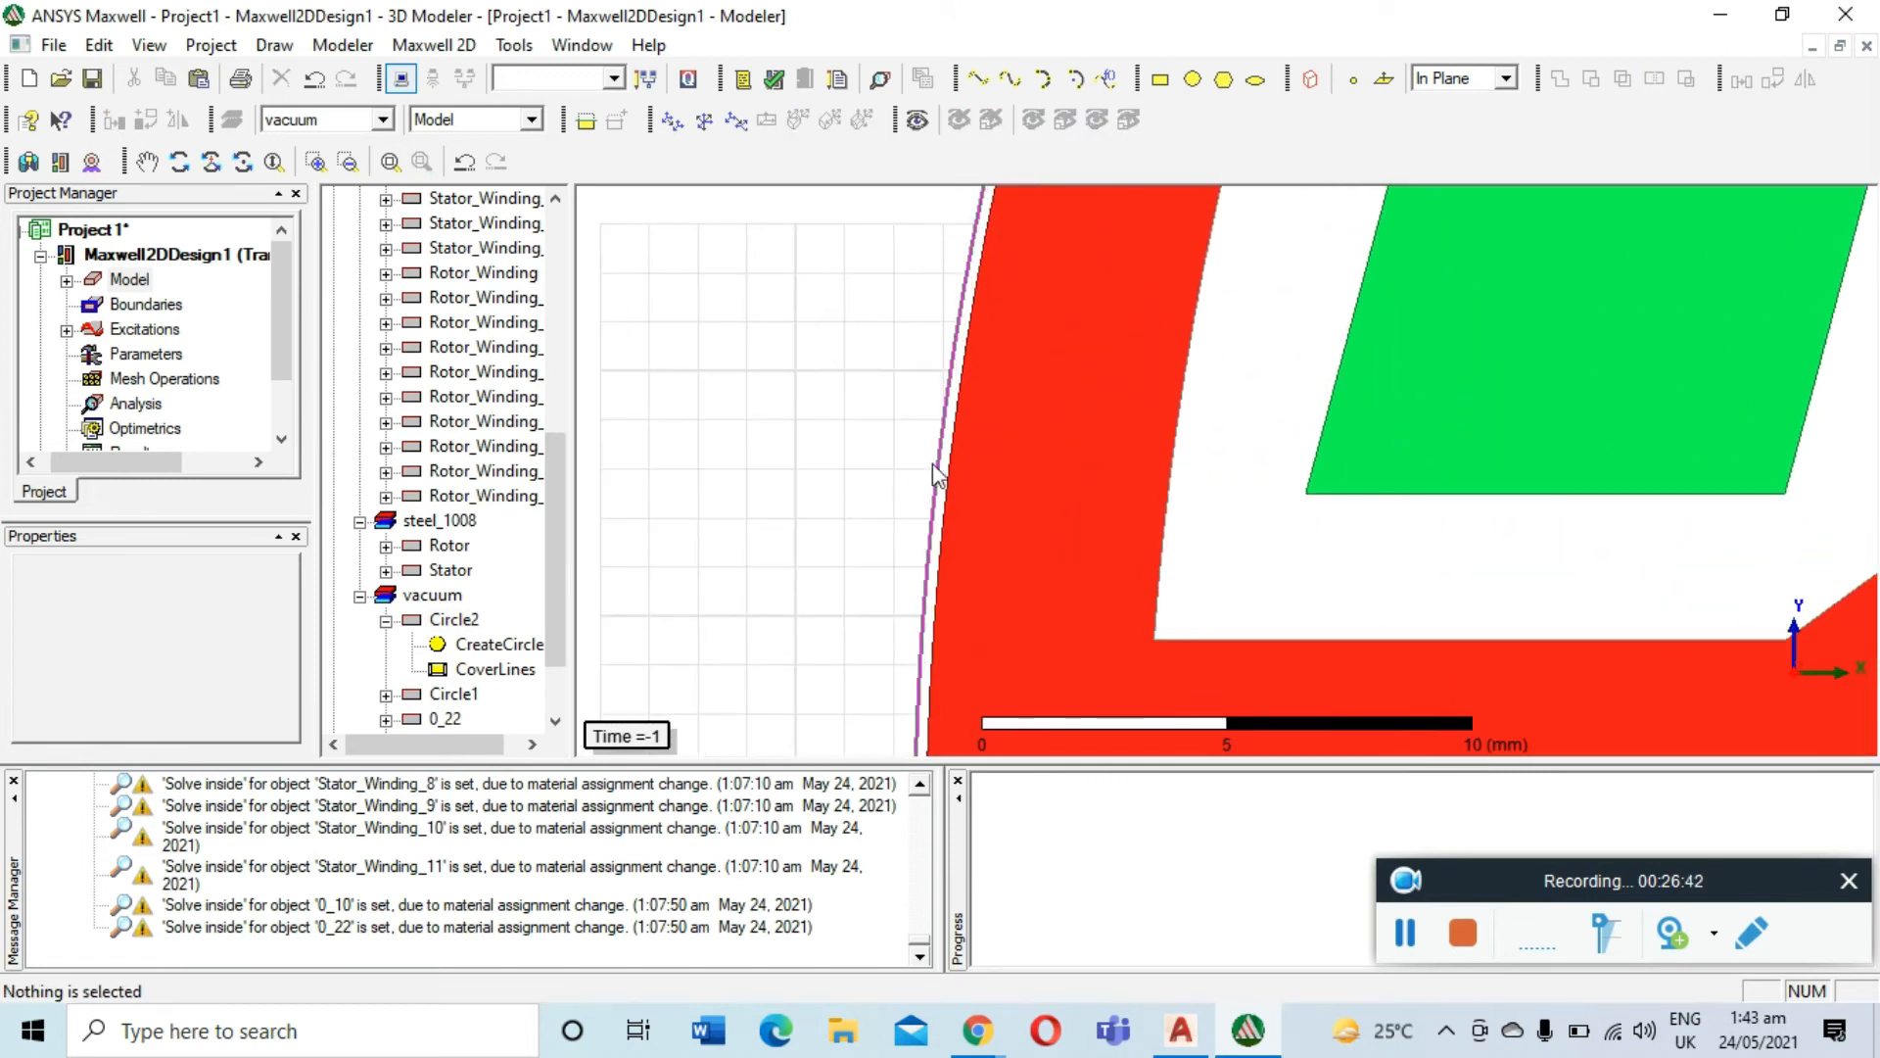
pyautogui.click(938, 463)
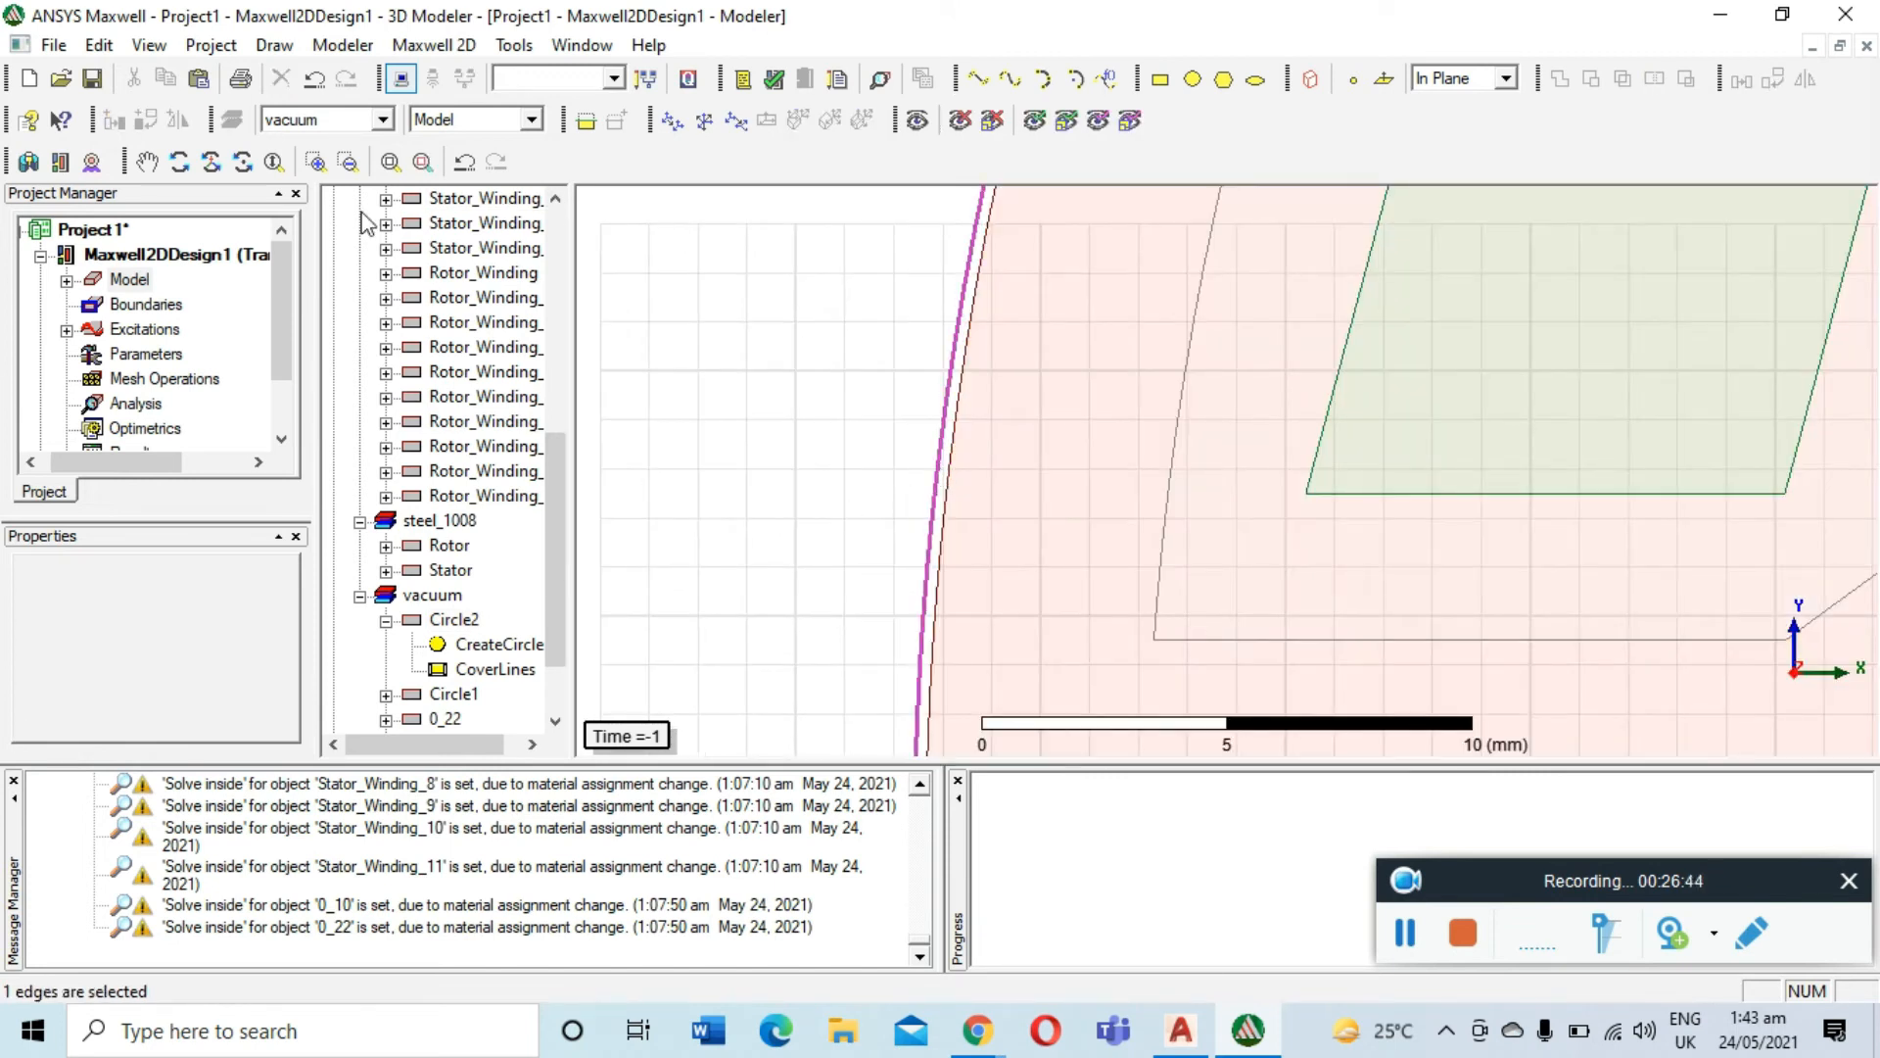
# Assign a vector potential boundary with a value of 0 weber/m to the selected outer circle edge
pyautogui.click(389, 162)
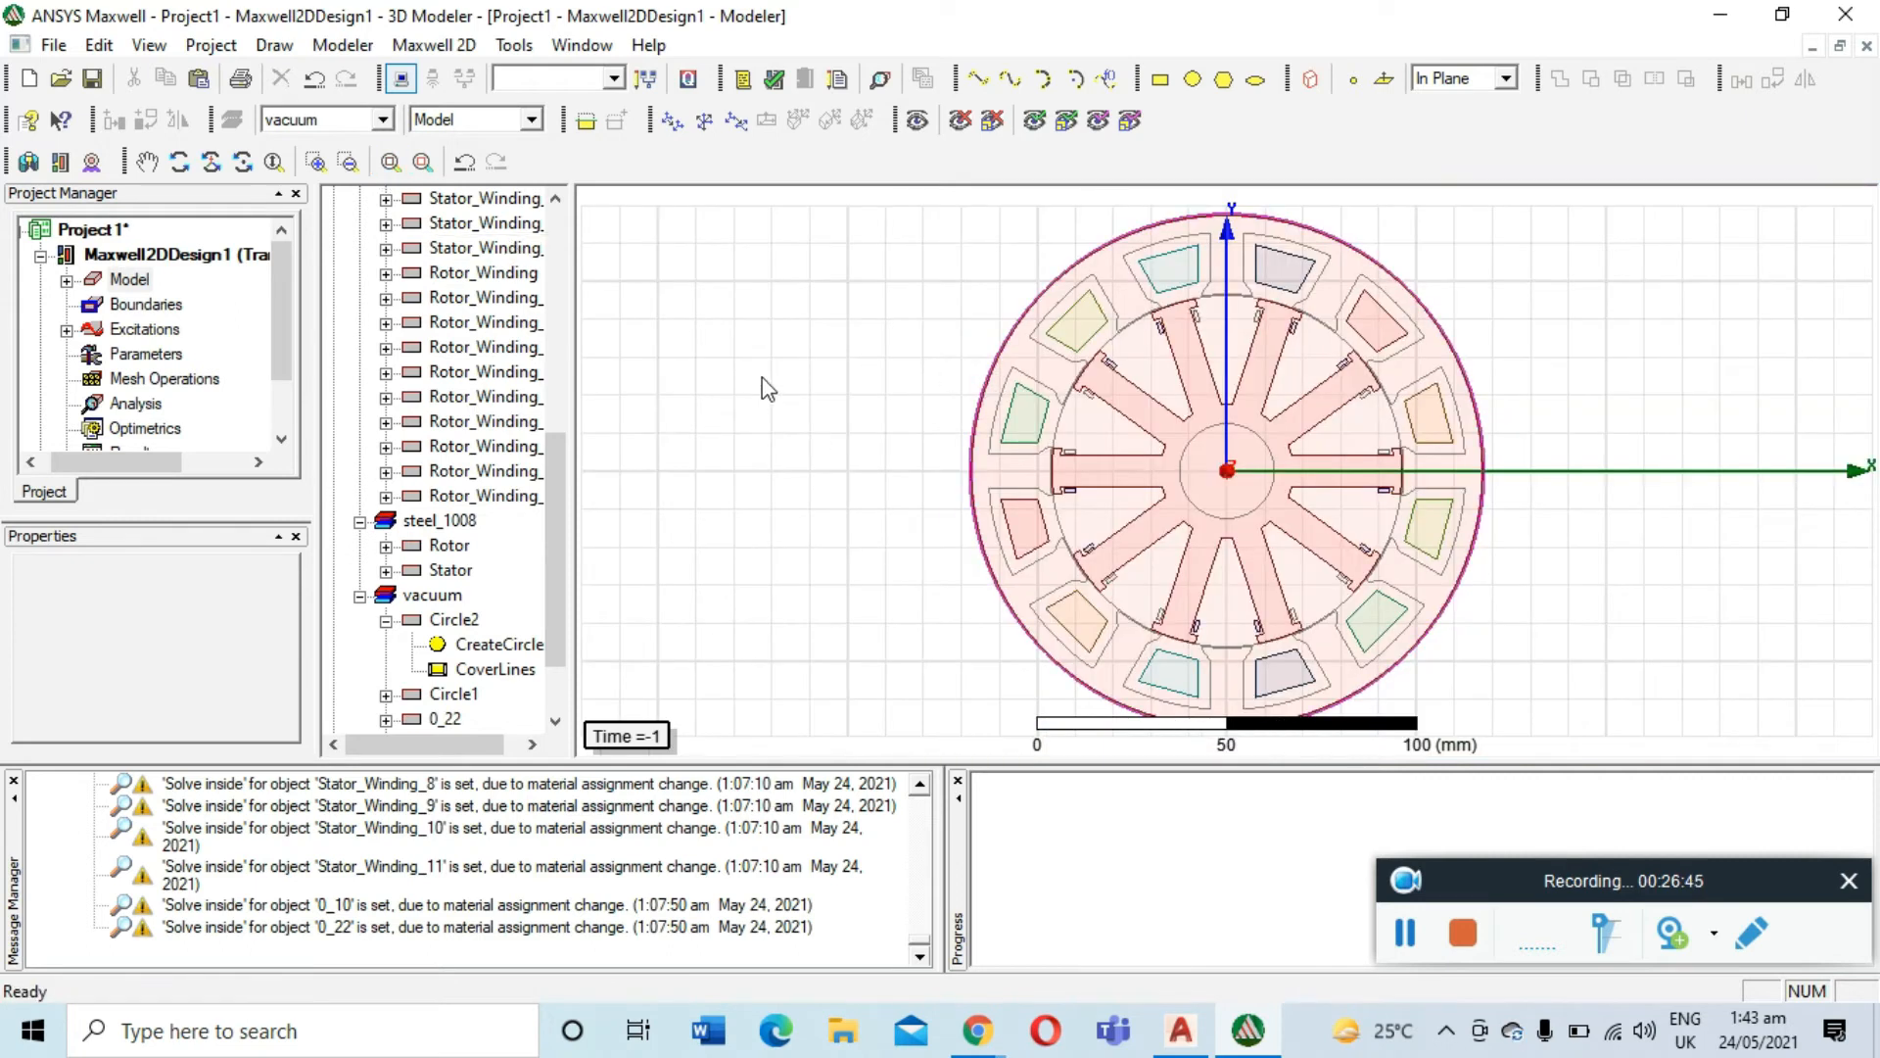
pyautogui.rightClick(782, 349)
pyautogui.moveTo(979, 742)
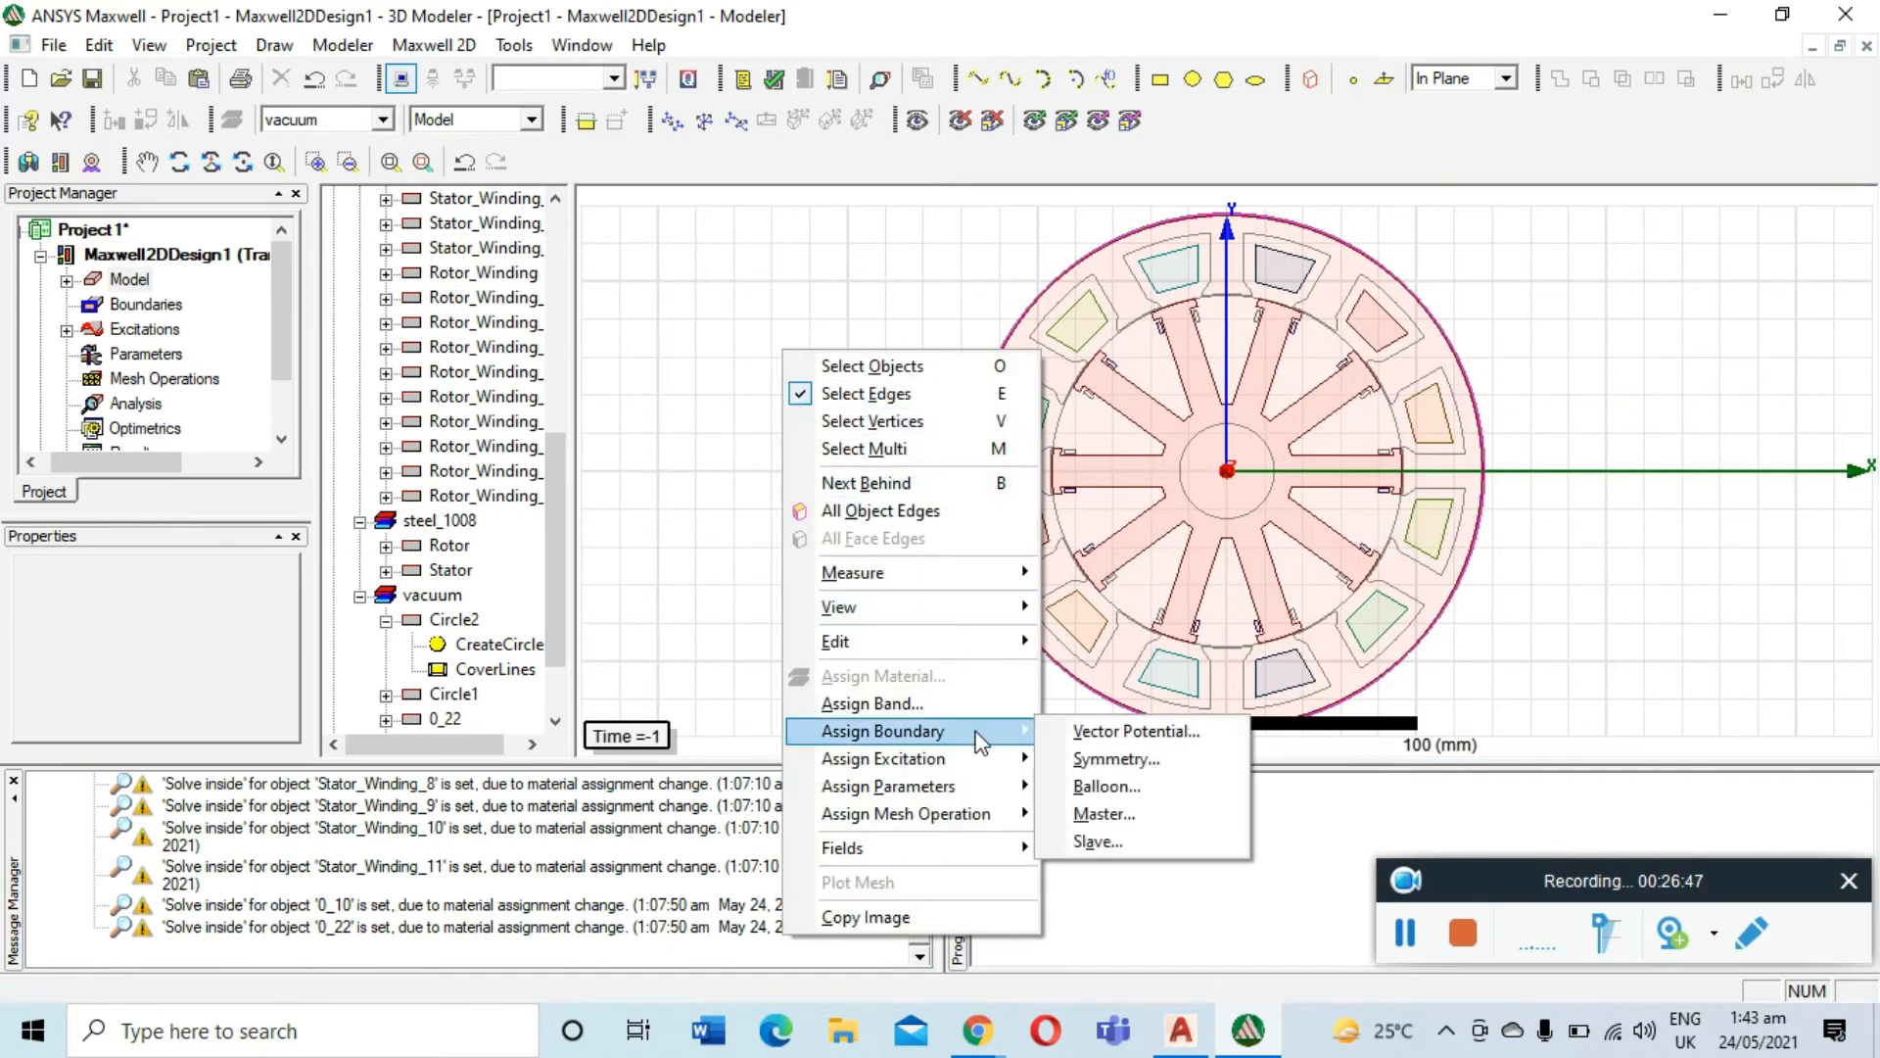
pyautogui.click(1058, 728)
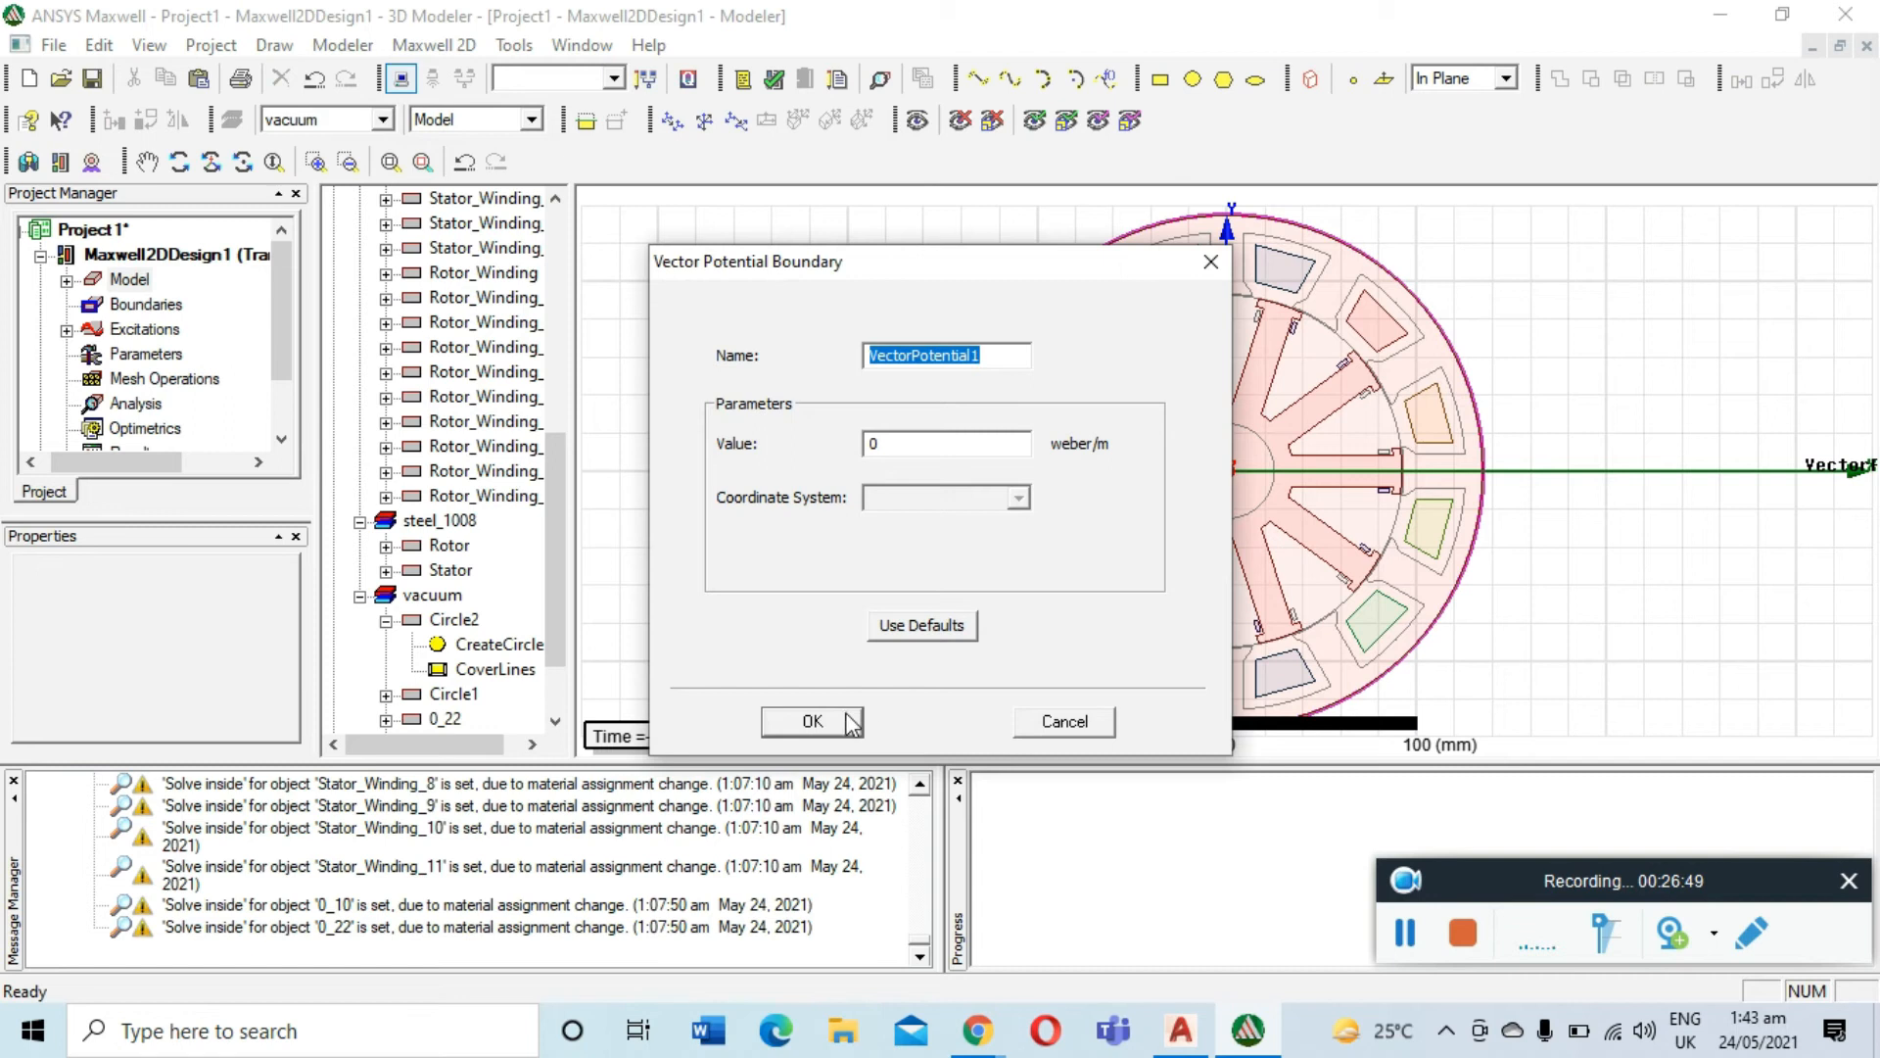
pyautogui.click(850, 723)
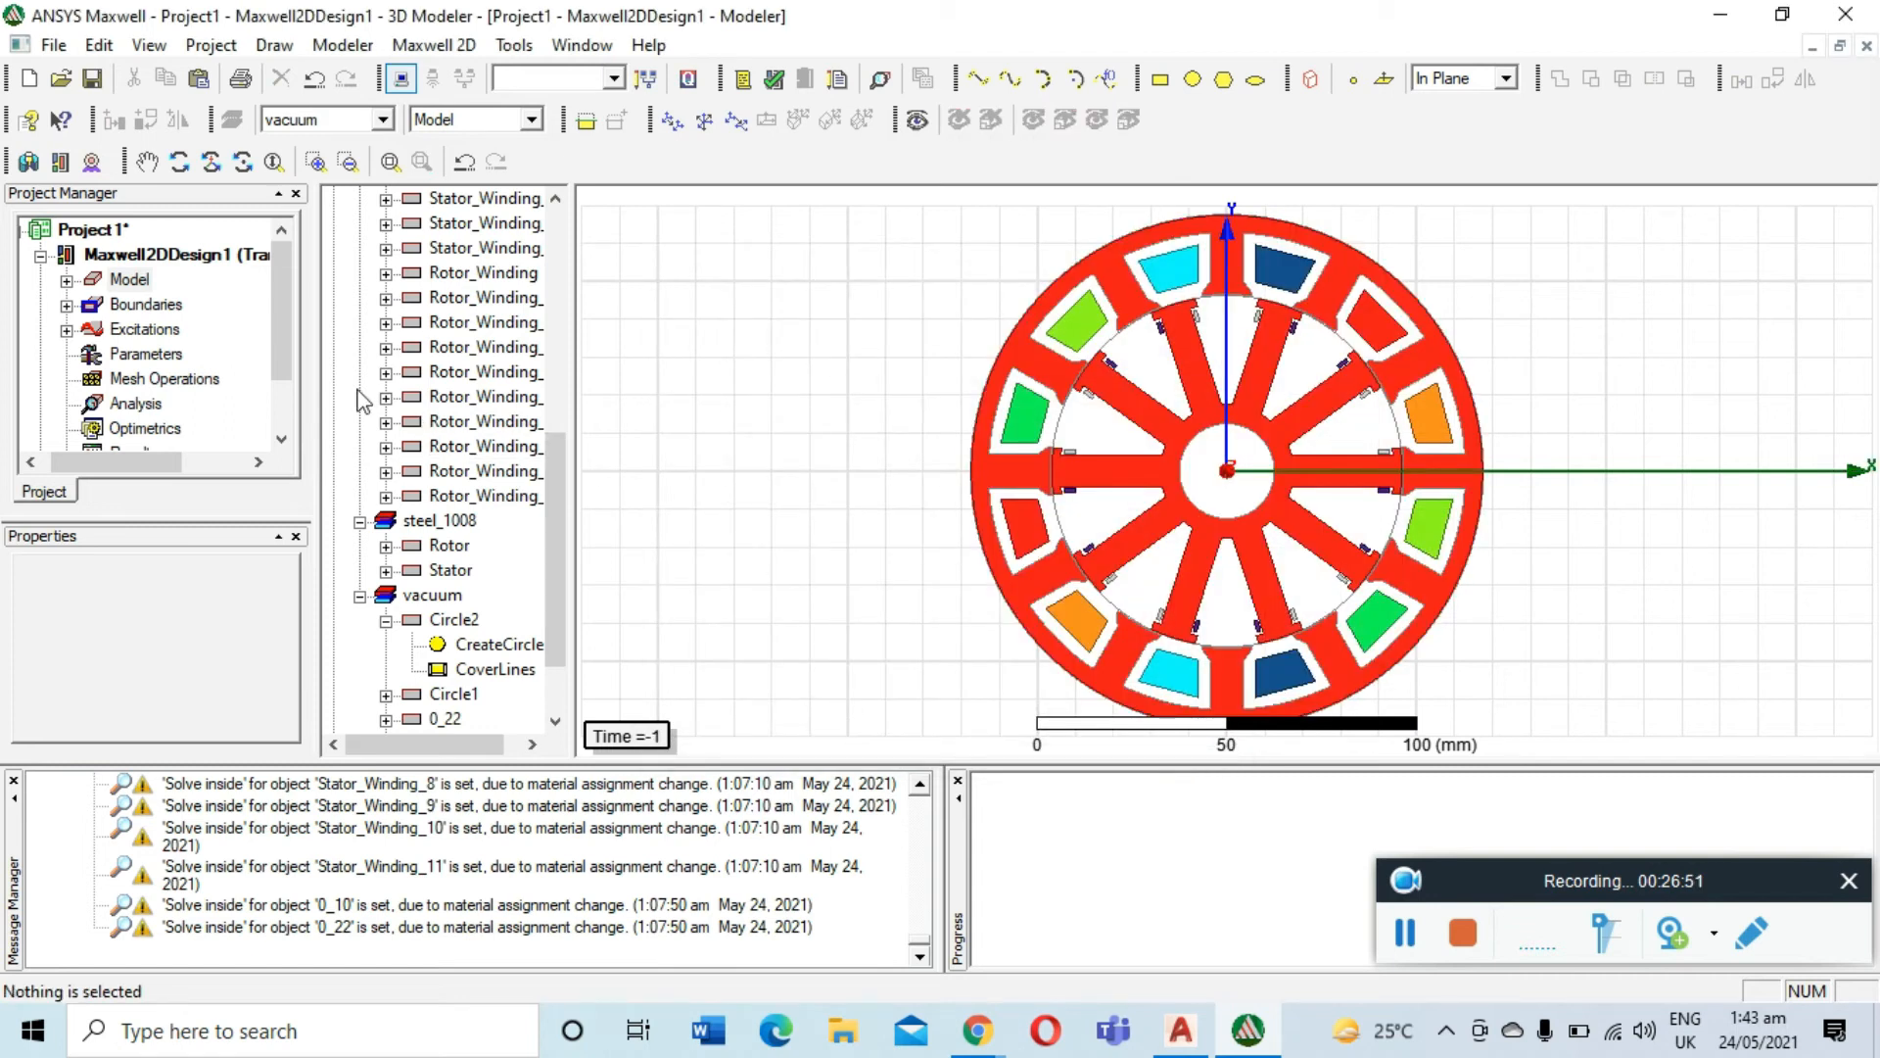
# Review the vector potential boundary in the design list and in its own settings dialog without changing it
pyautogui.doubleClick(127, 305)
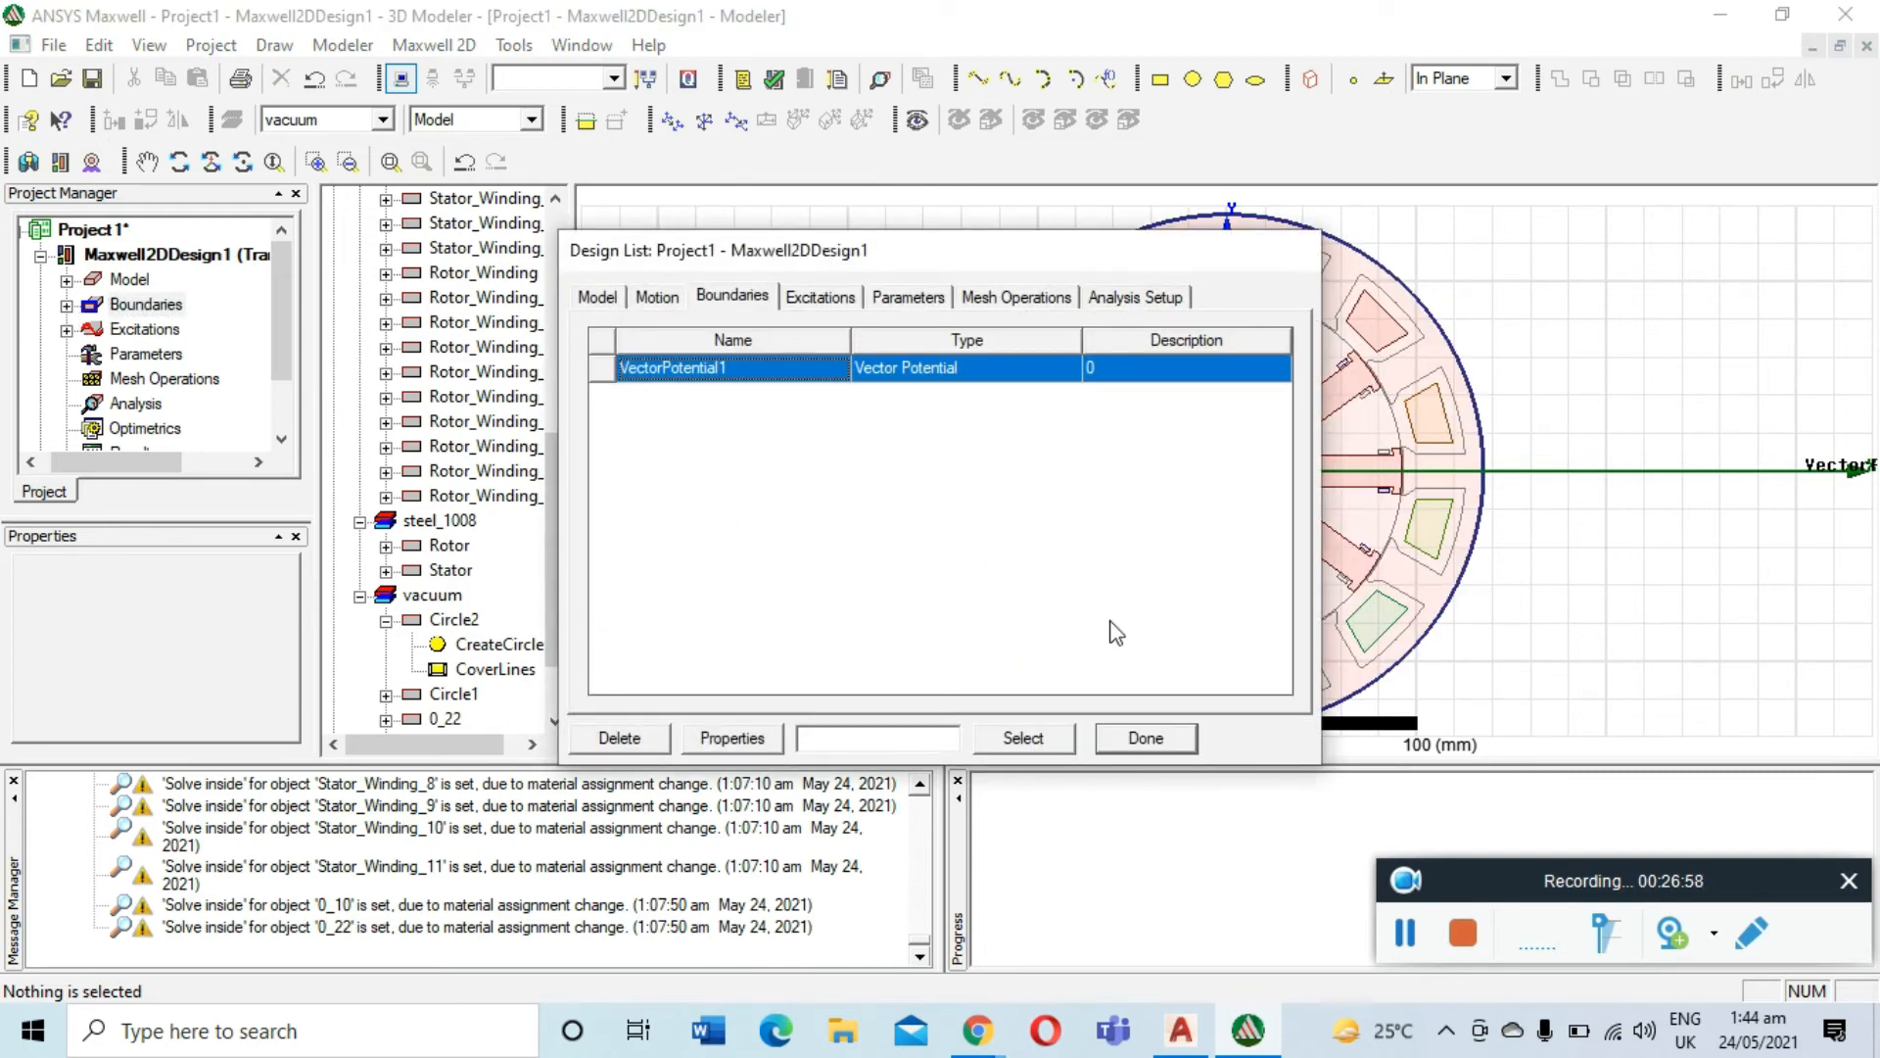
pyautogui.click(1141, 738)
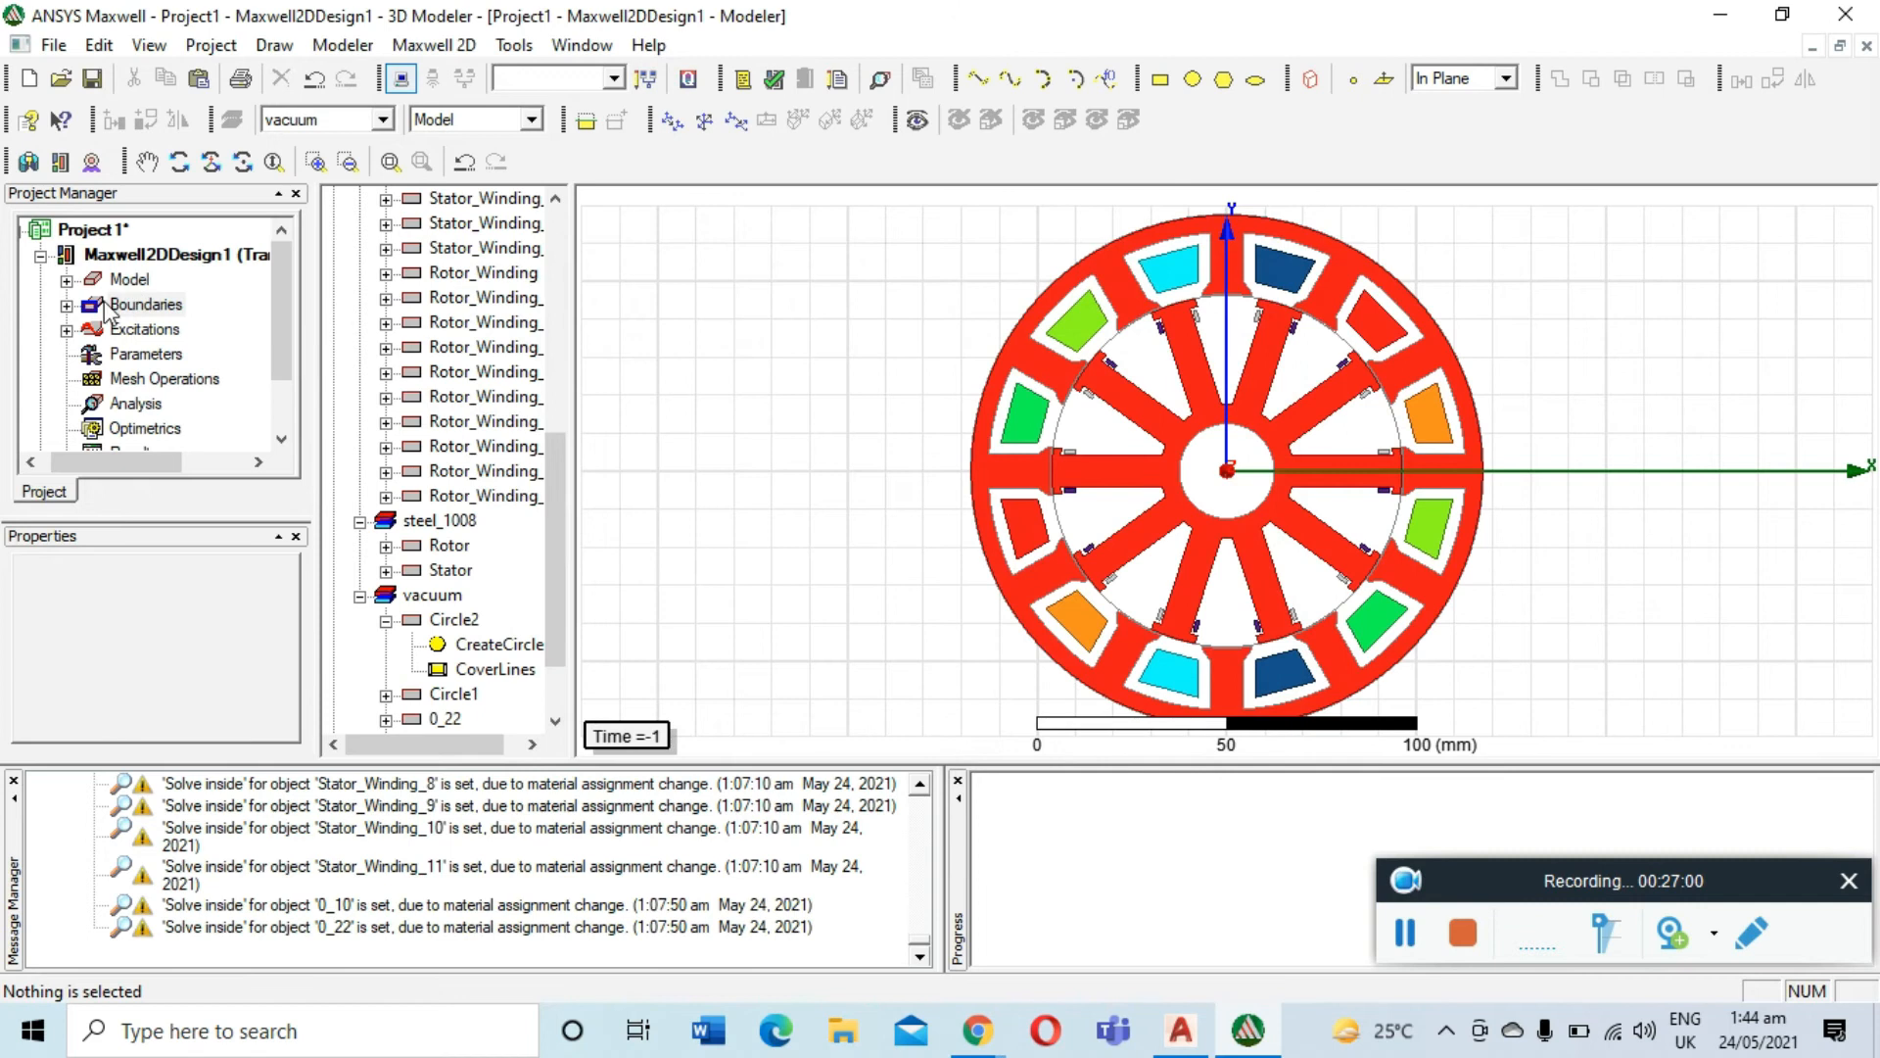
pyautogui.click(67, 306)
pyautogui.doubleClick(154, 333)
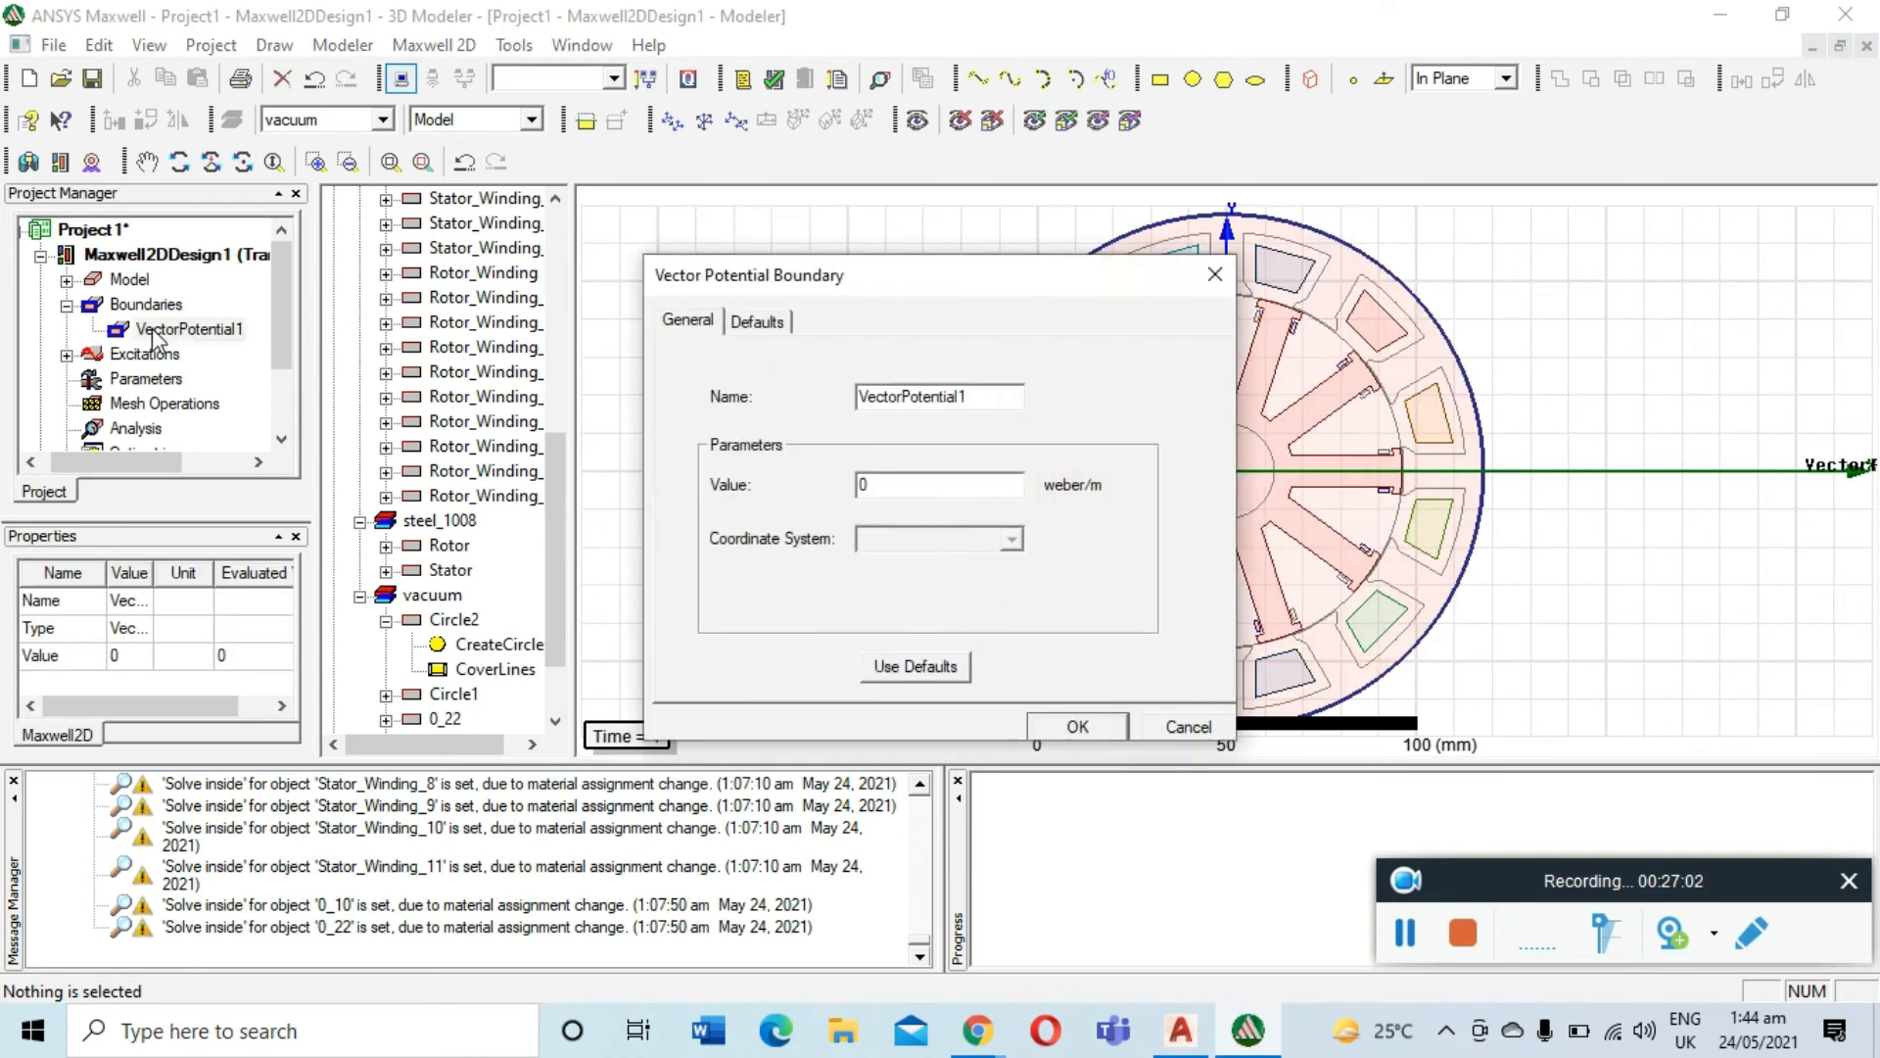
pyautogui.click(1214, 276)
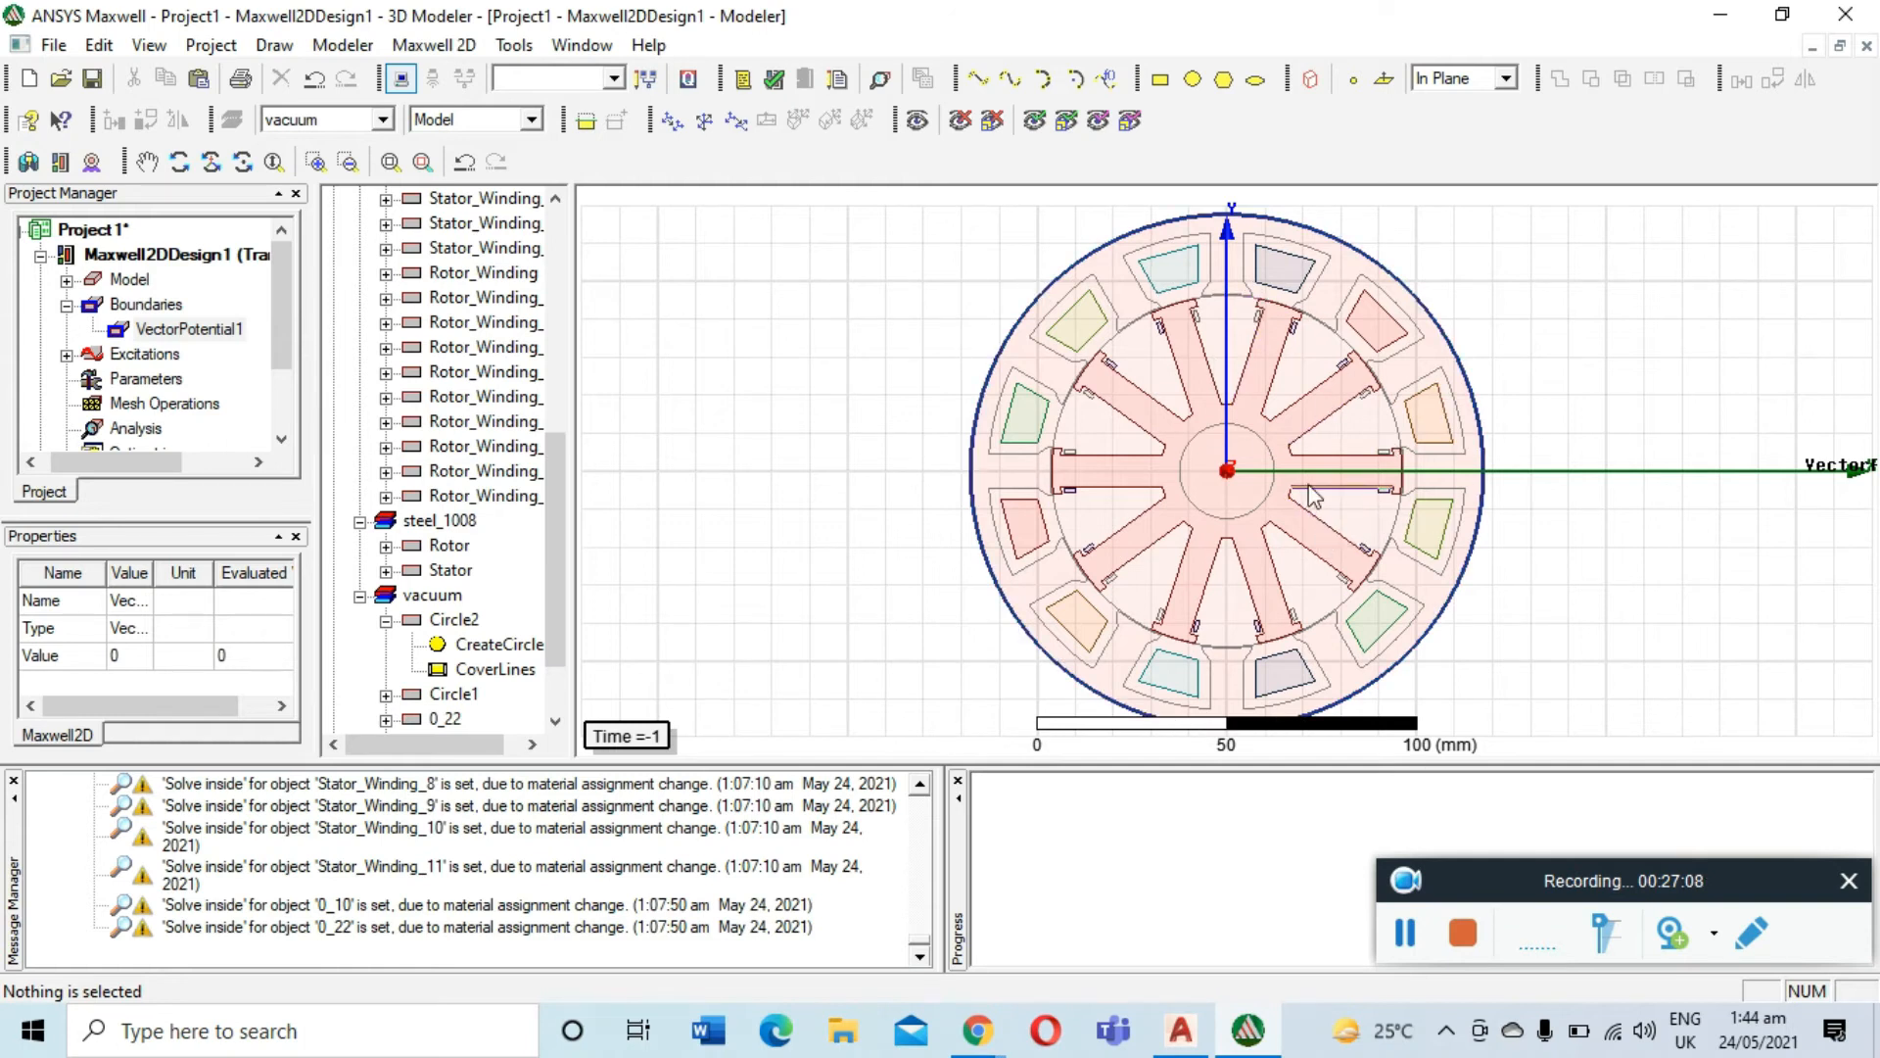
pyautogui.click(1407, 934)
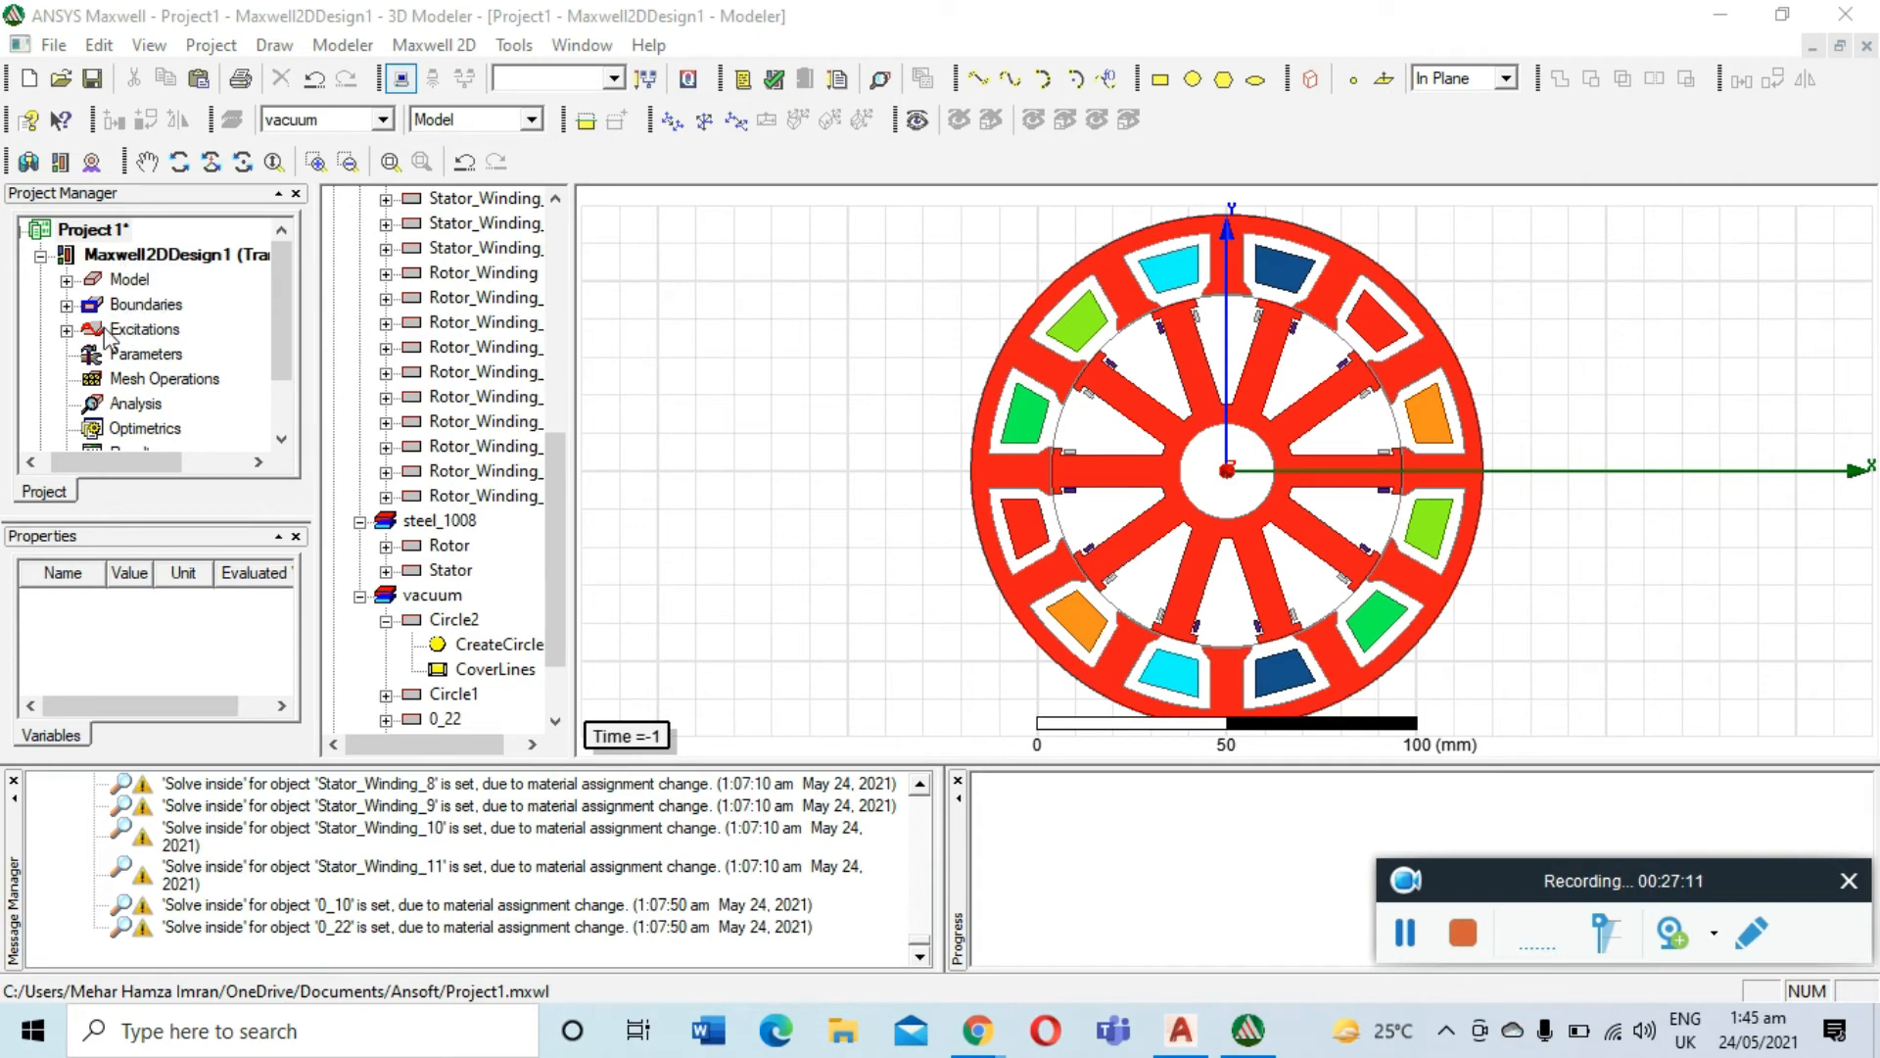
# Assign a length-based mesh operation inside Circle1, the circle around the rotor, with a maximum element length of 2 mm
pyautogui.scroll(-1, 108, 338)
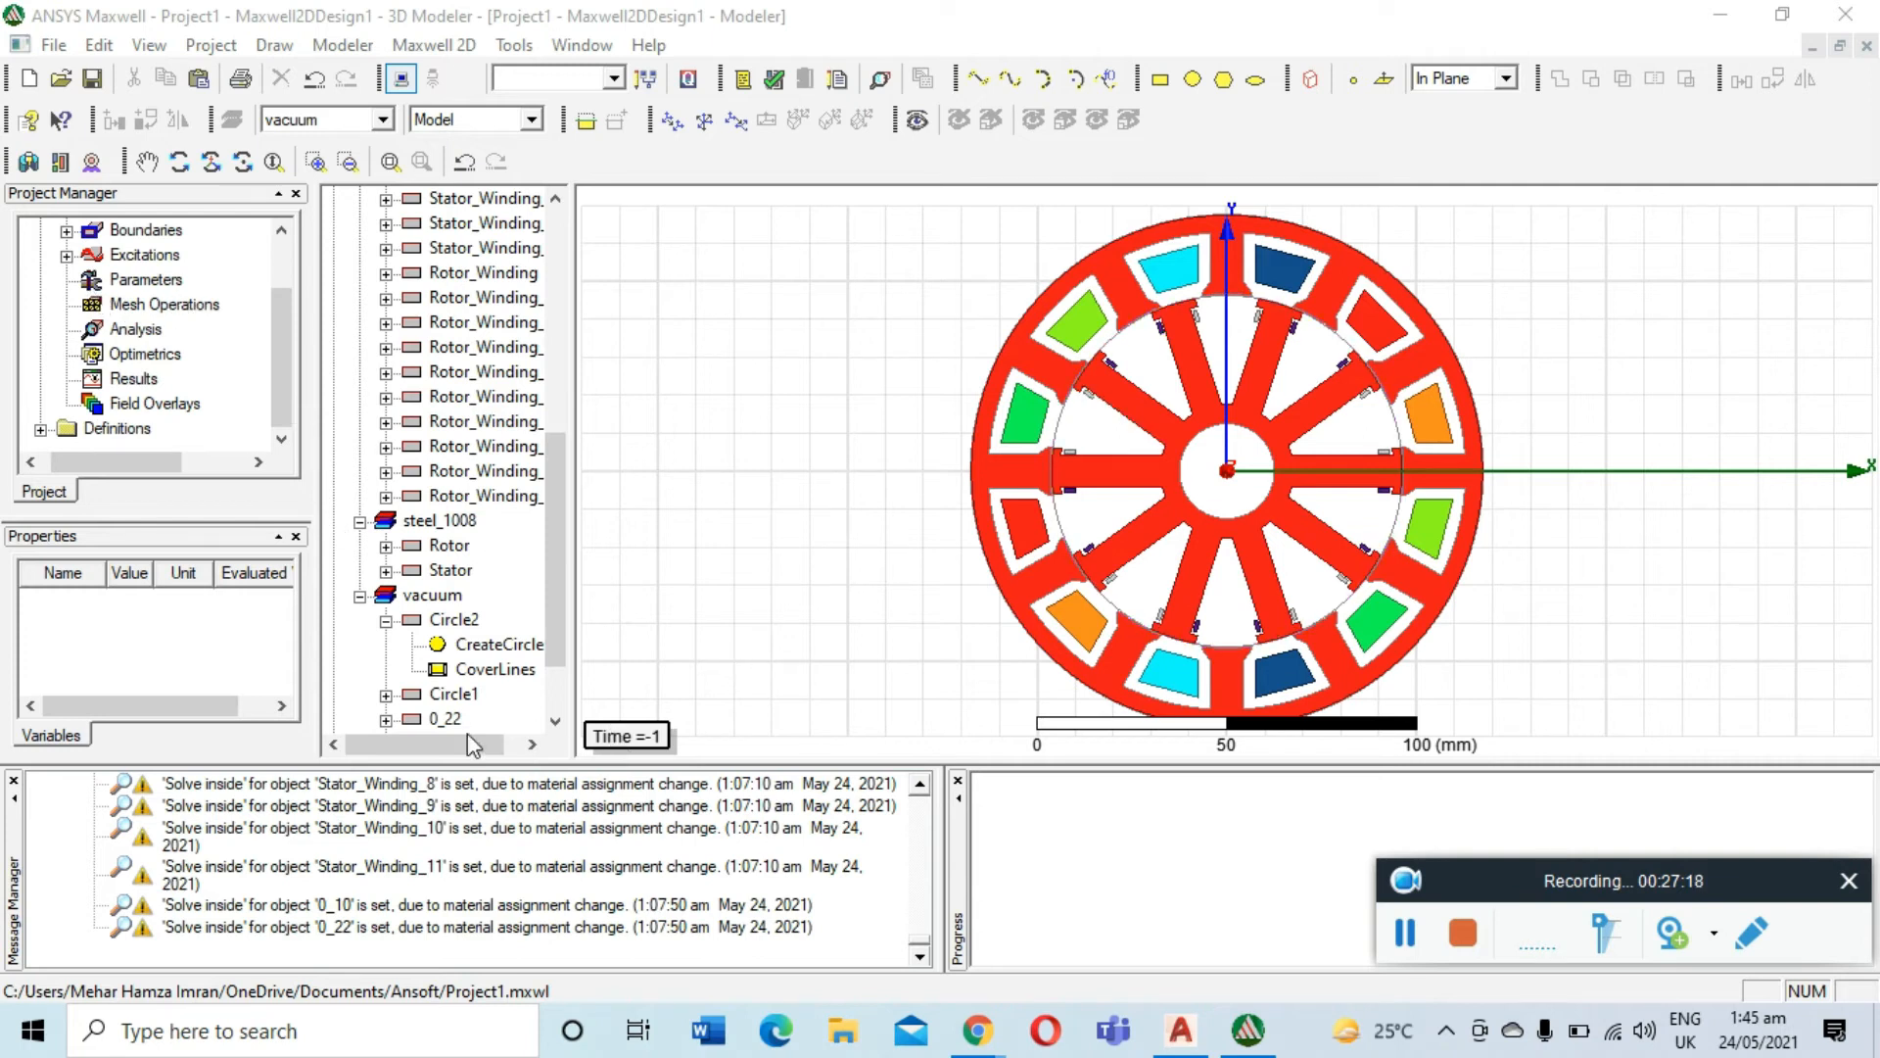
pyautogui.click(455, 695)
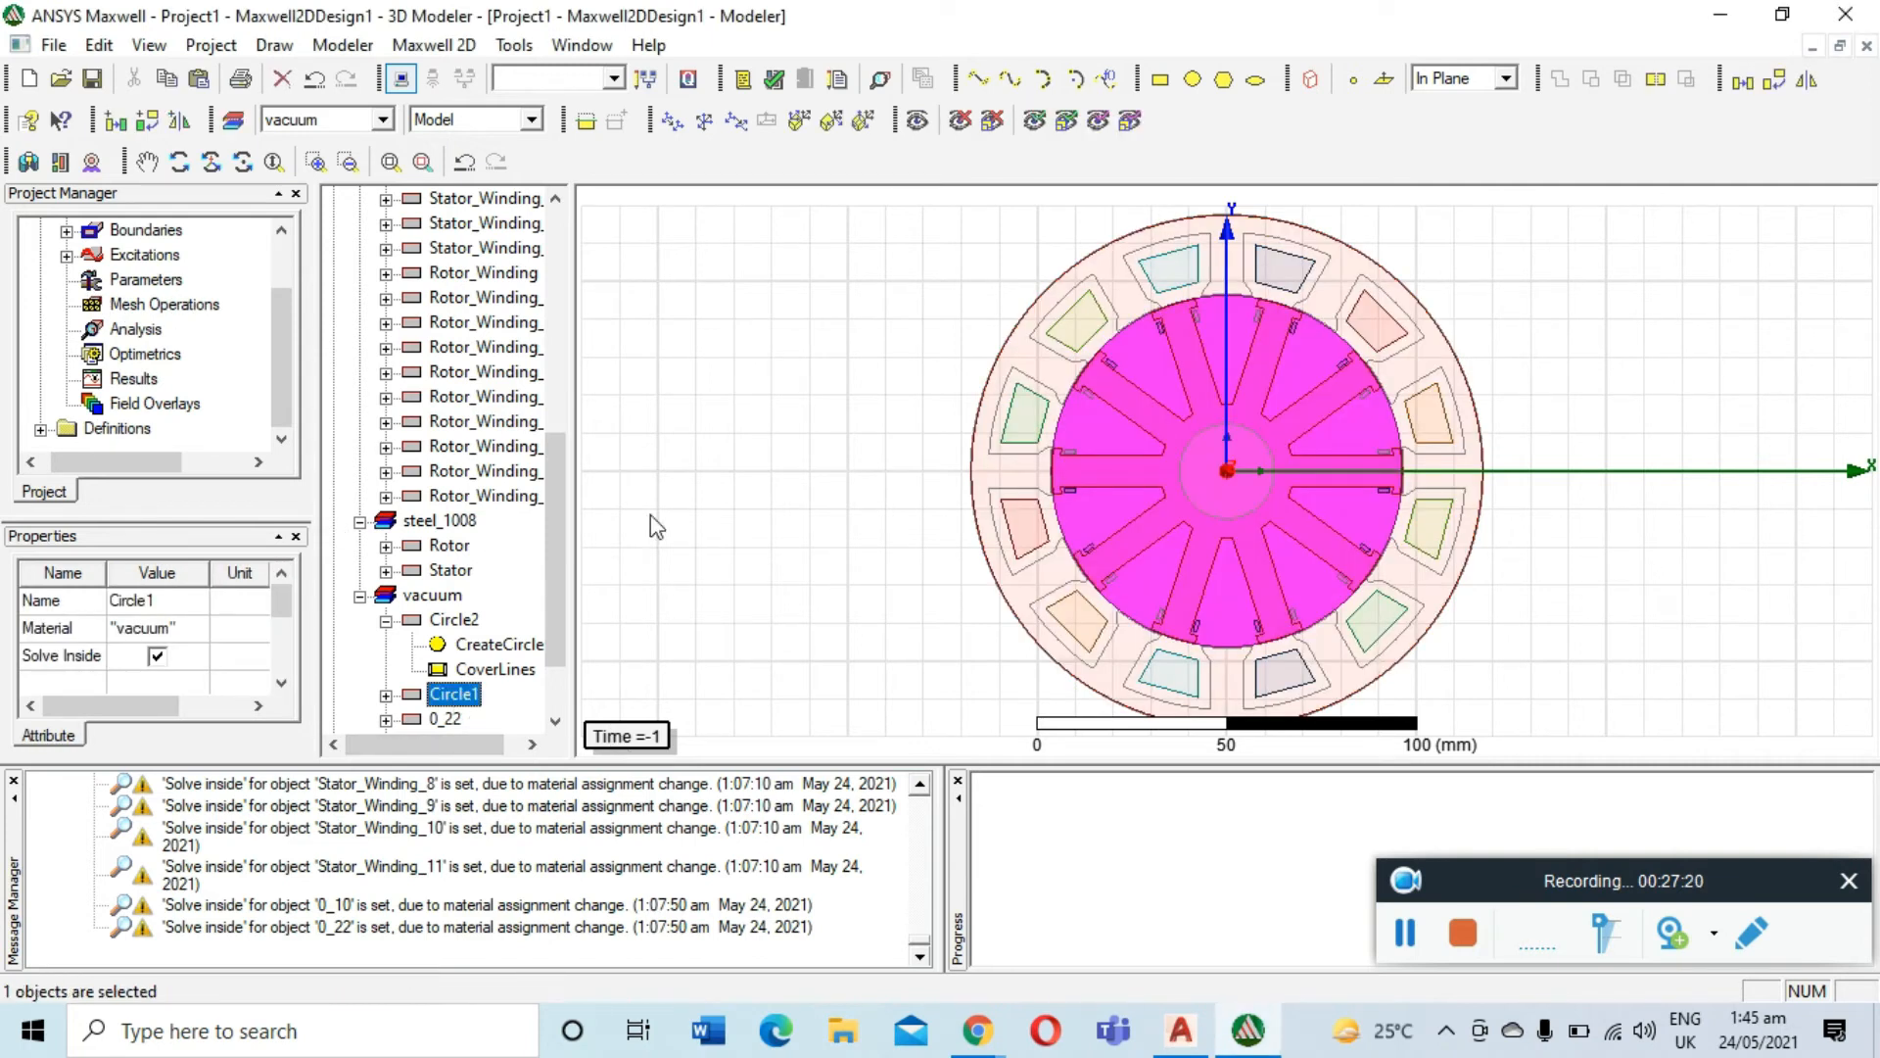
pyautogui.rightClick(874, 349)
pyautogui.moveTo(970, 787)
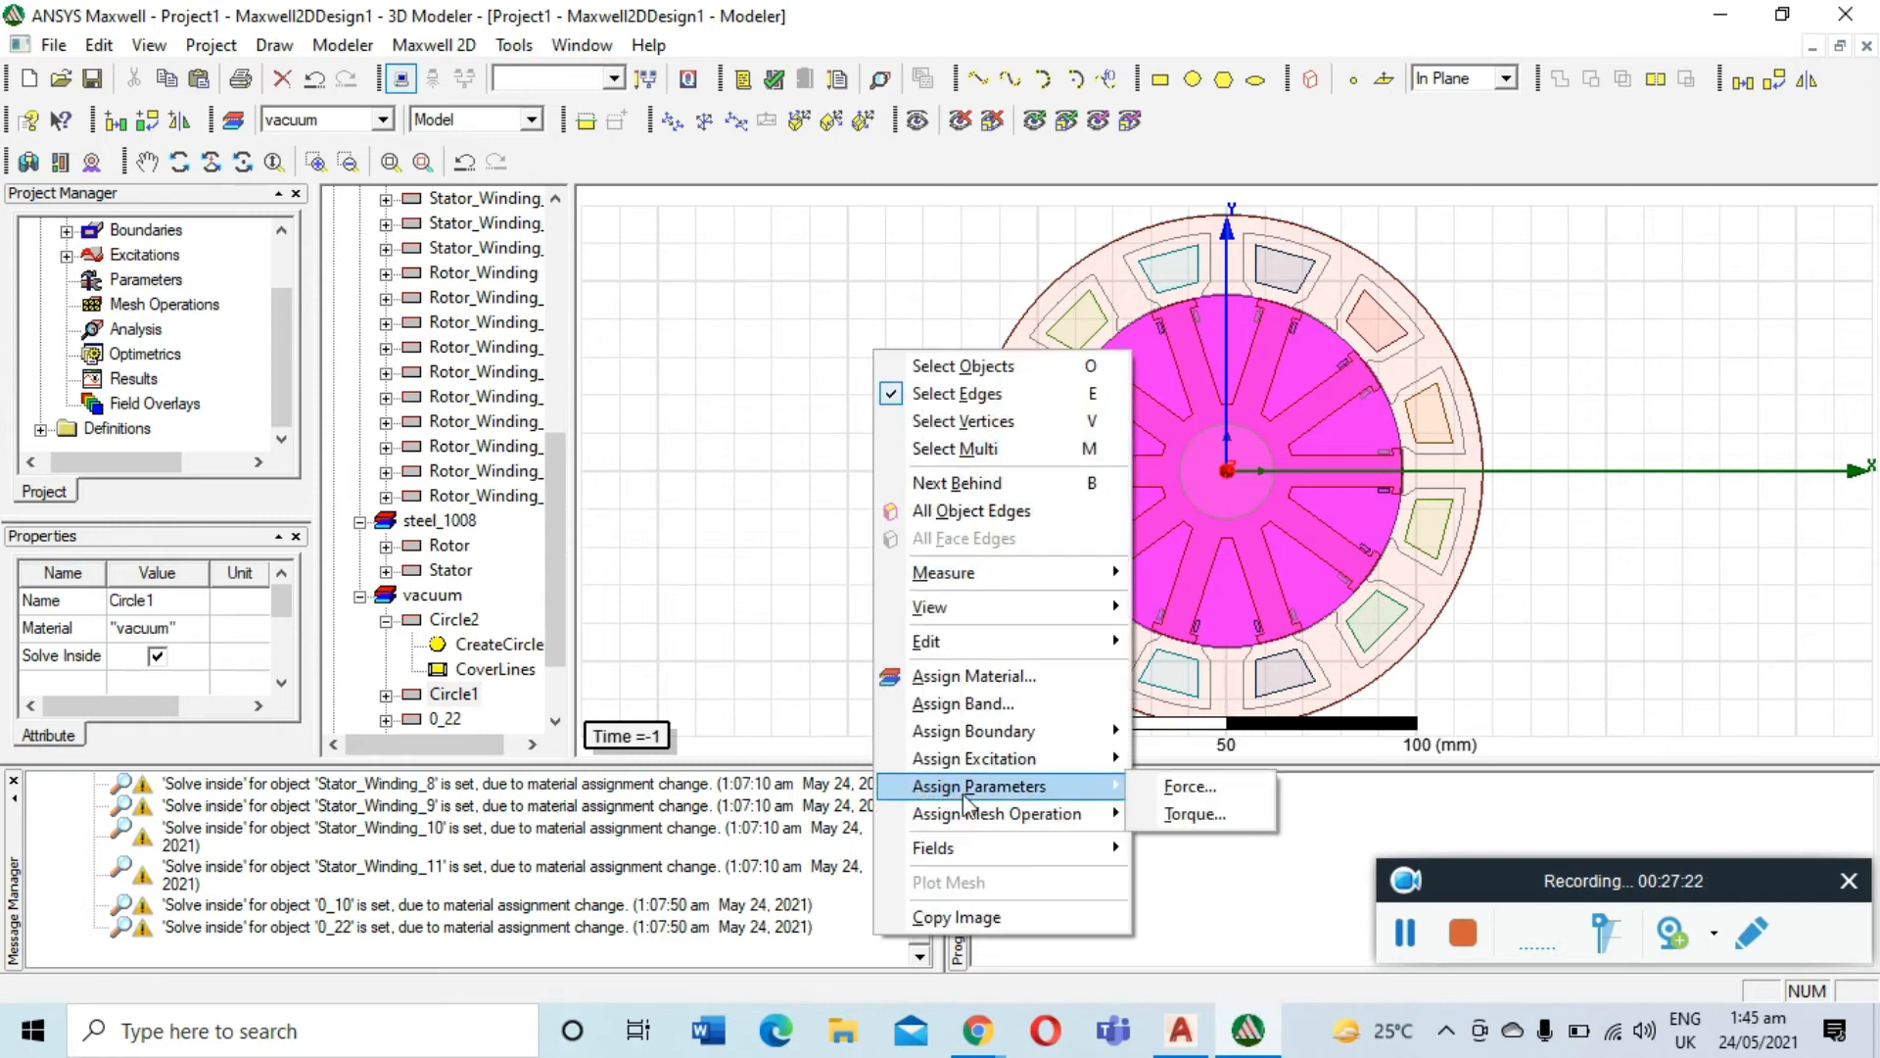
pyautogui.moveTo(1222, 843)
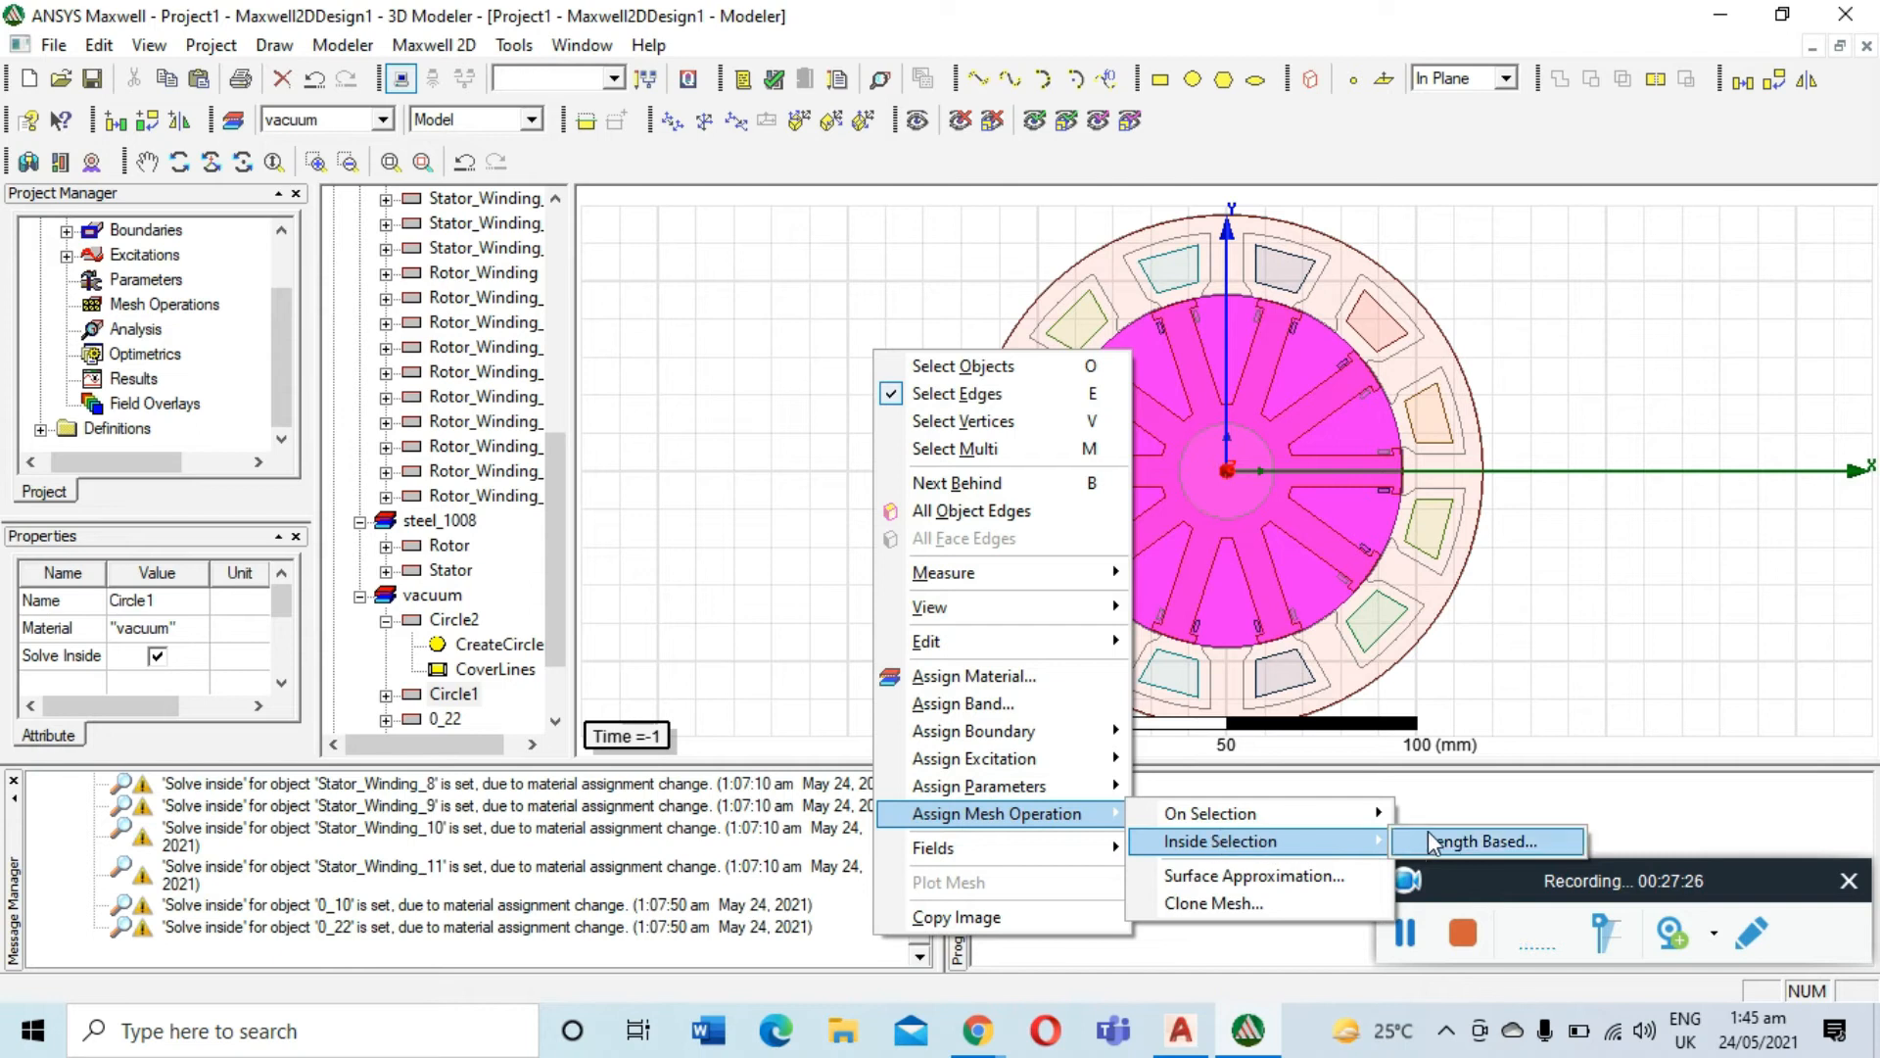
pyautogui.click(1493, 843)
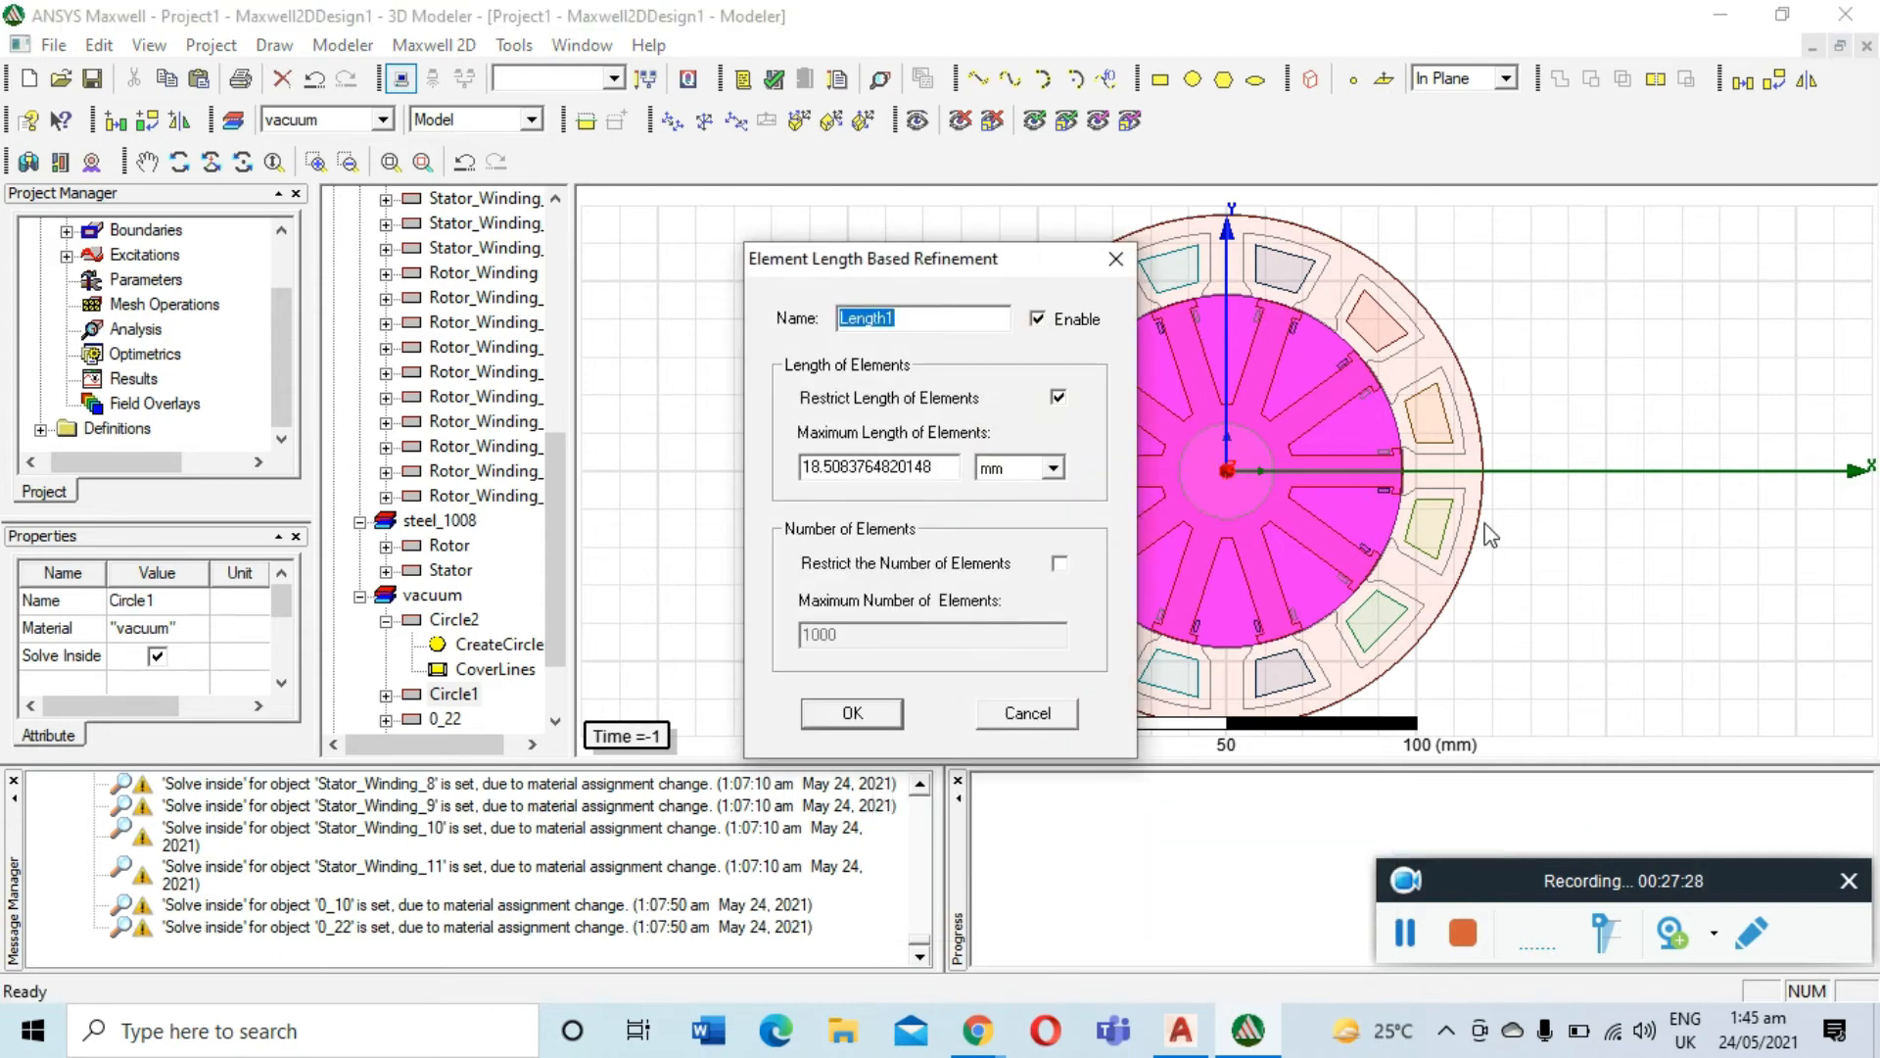
pyautogui.click(1405, 944)
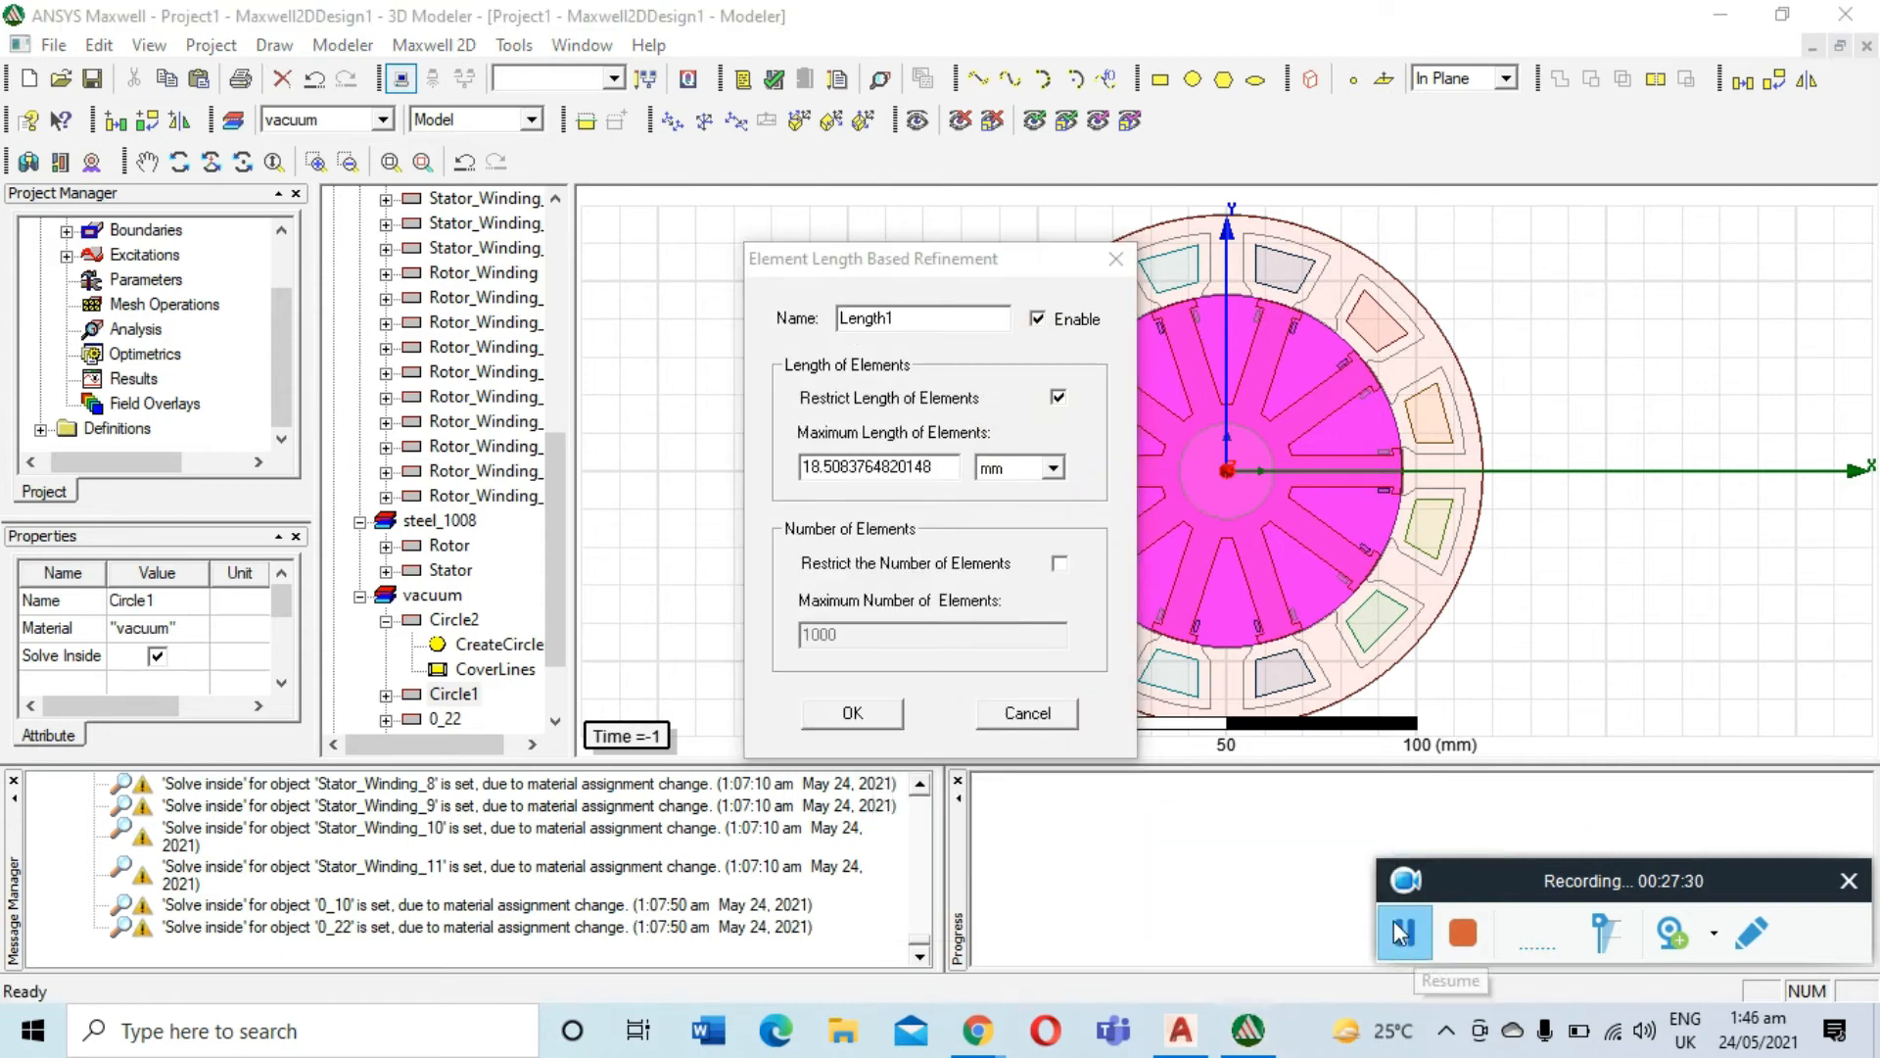
pyautogui.moveTo(944, 470); pyautogui.dragTo(766, 472)
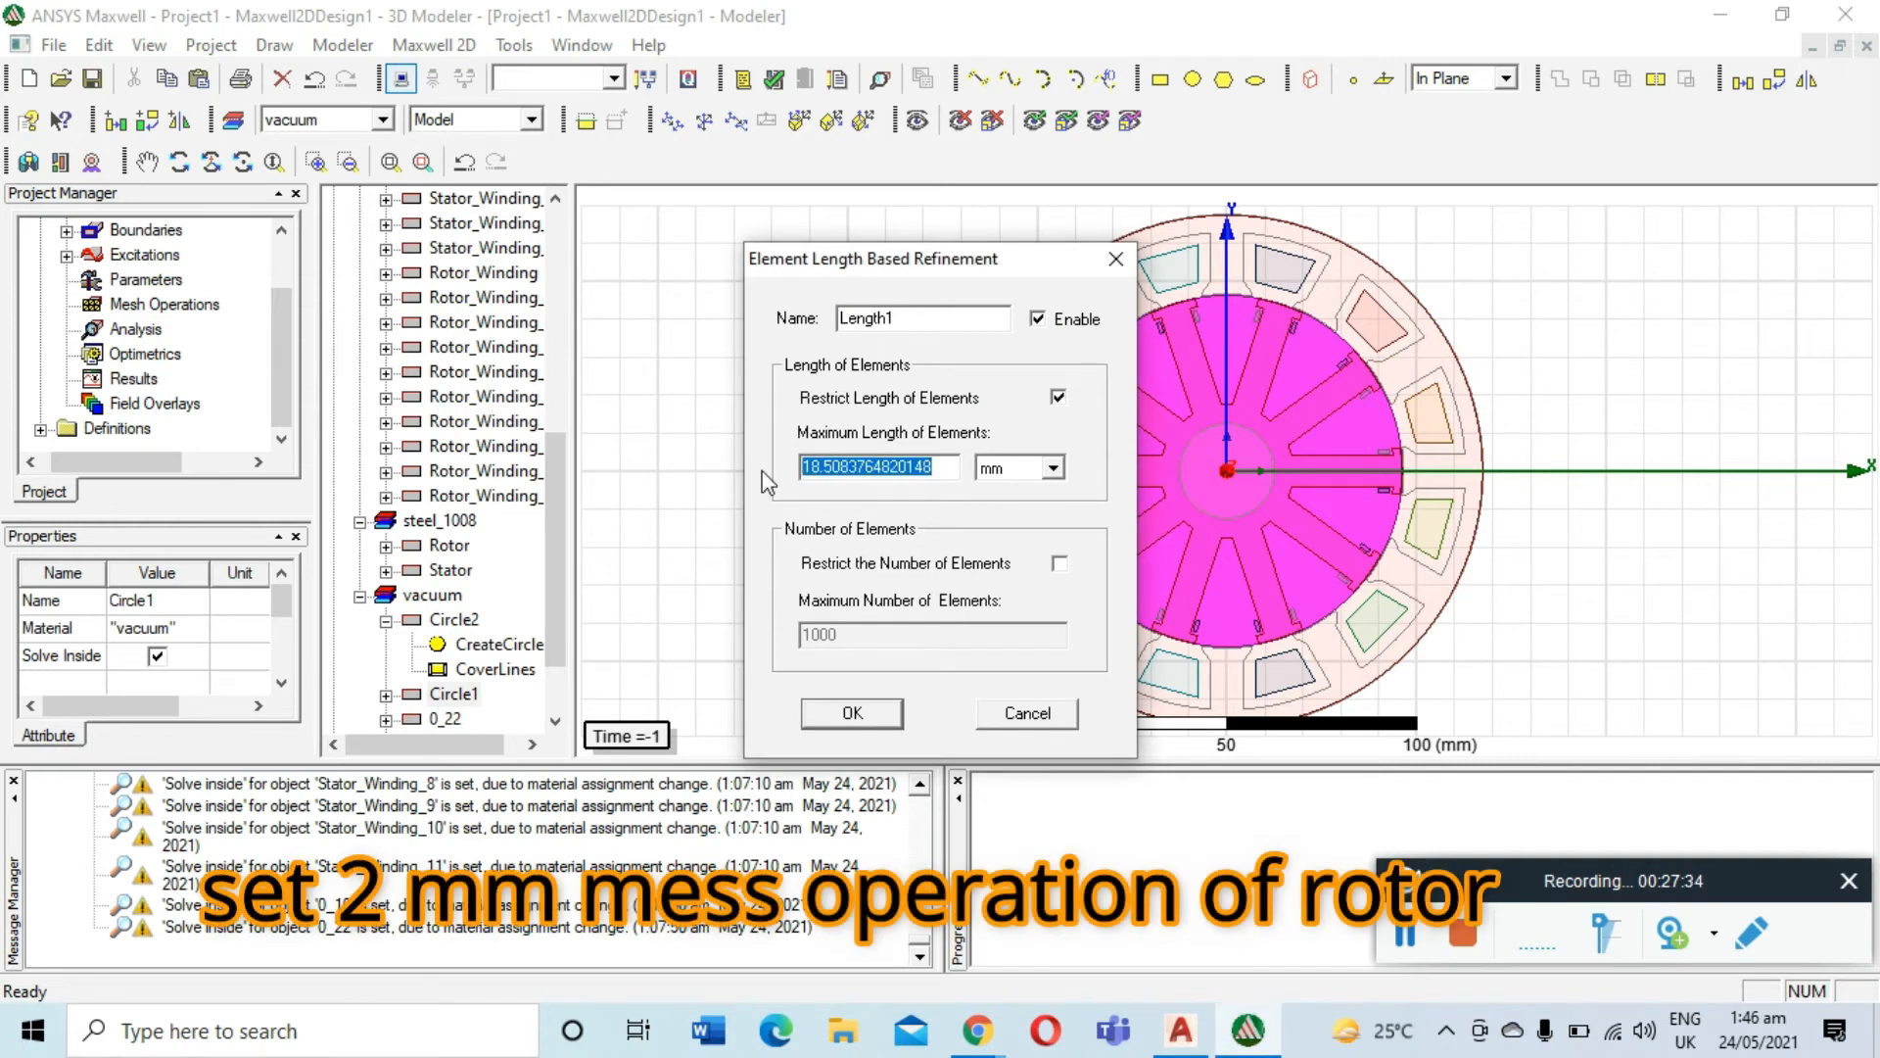
pyautogui.press('BackSpace')
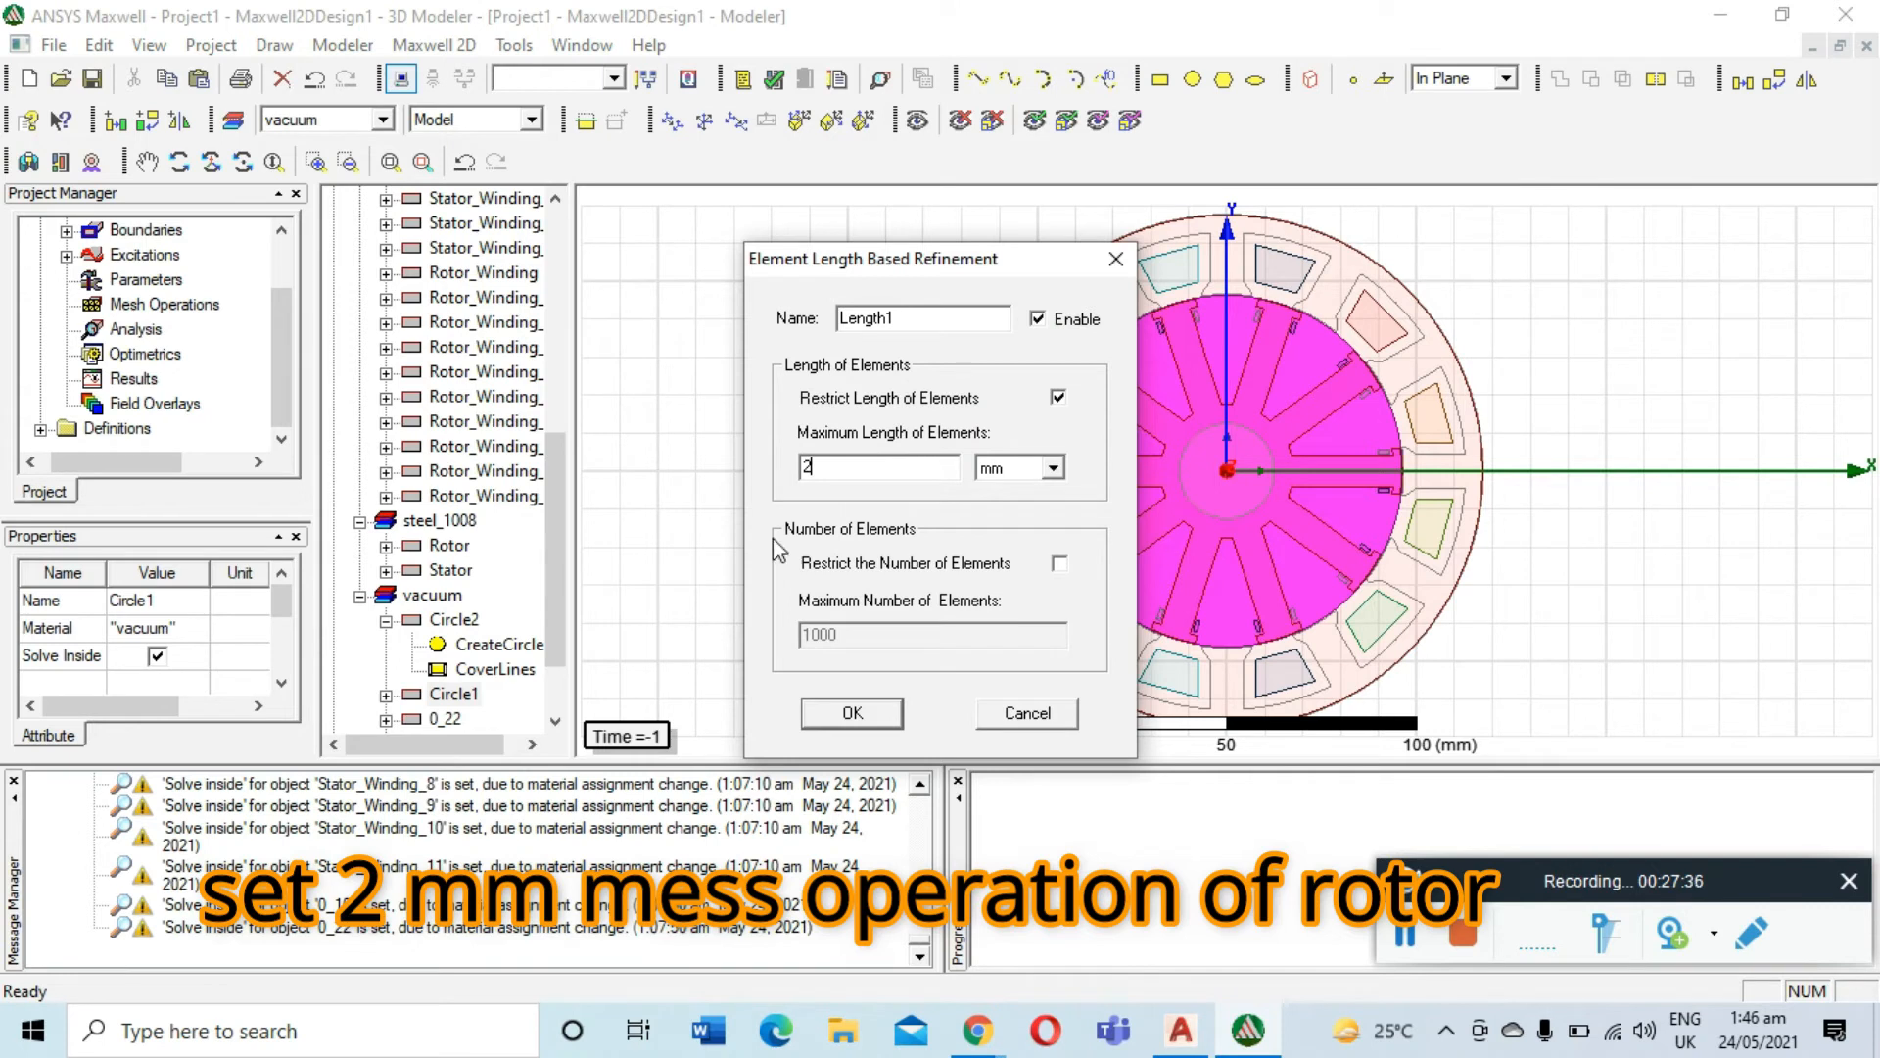
pyautogui.click(868, 715)
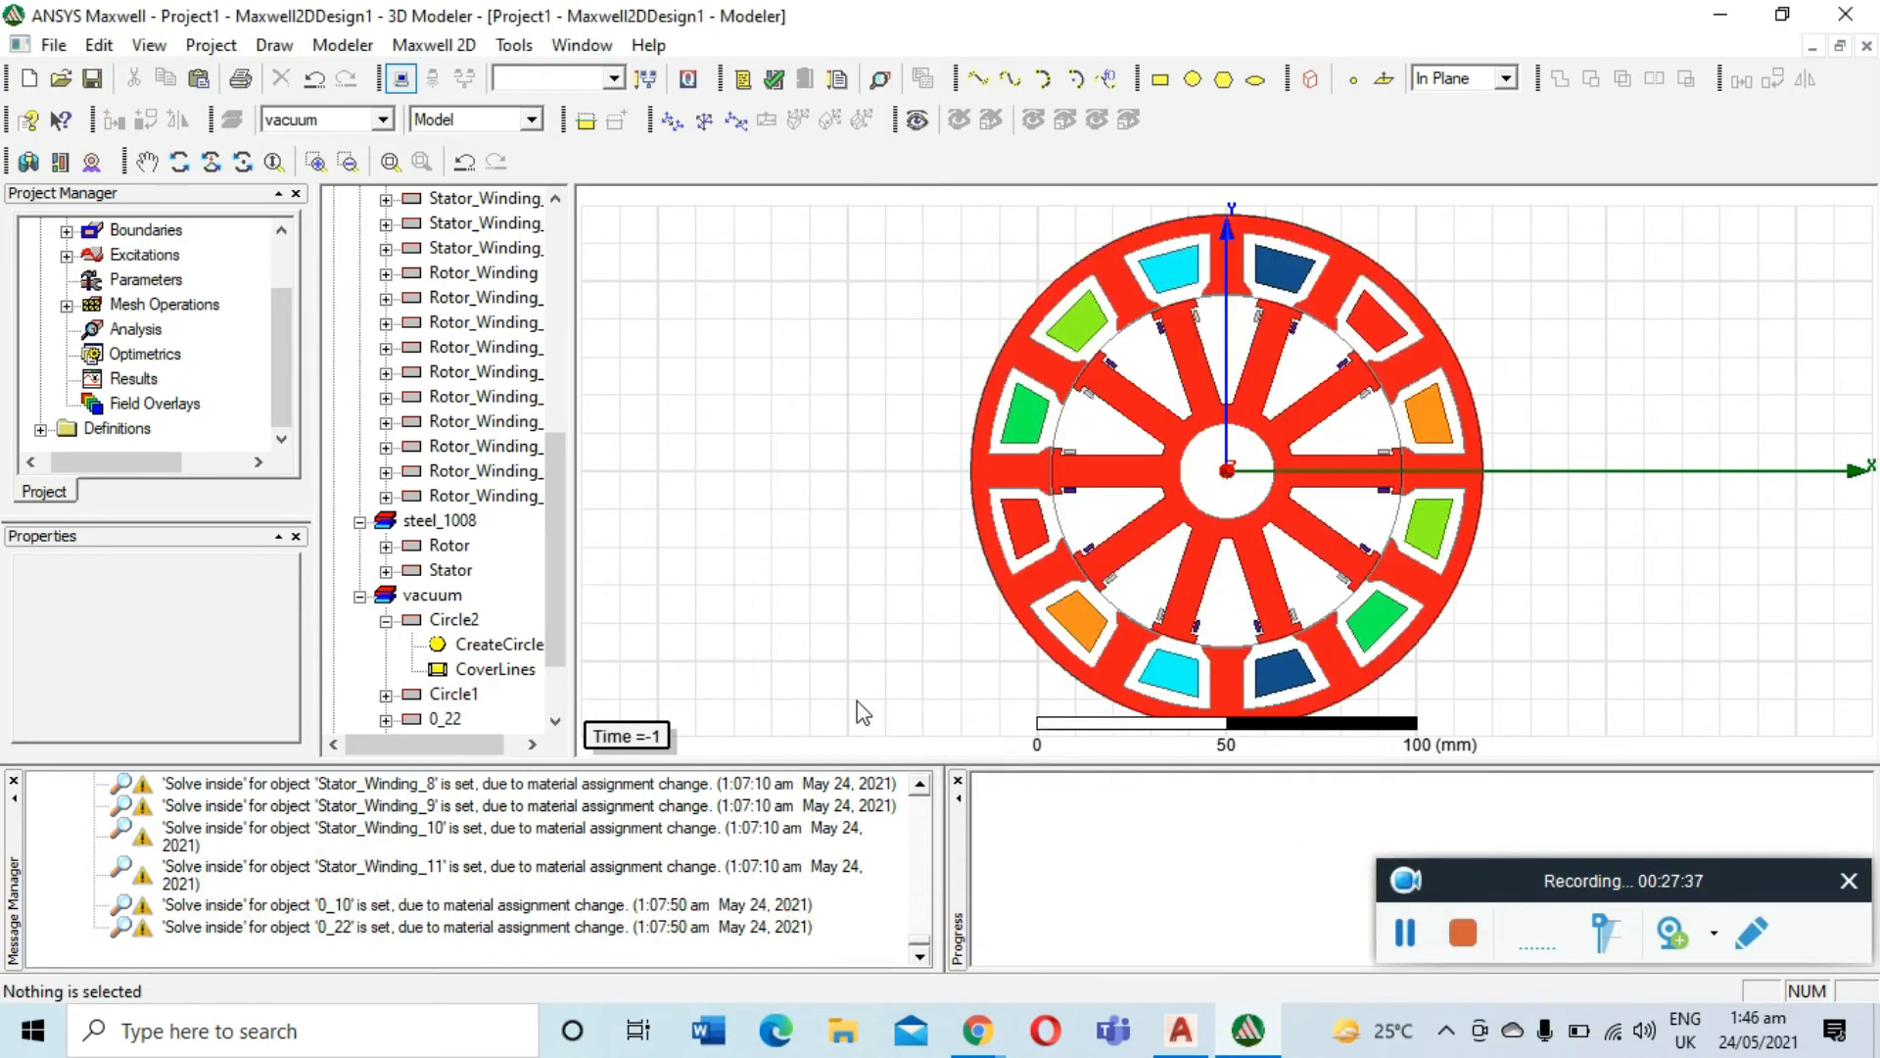
# Check which region the Length1 mesh operation covers by highlighting it in the model
pyautogui.click(65, 305)
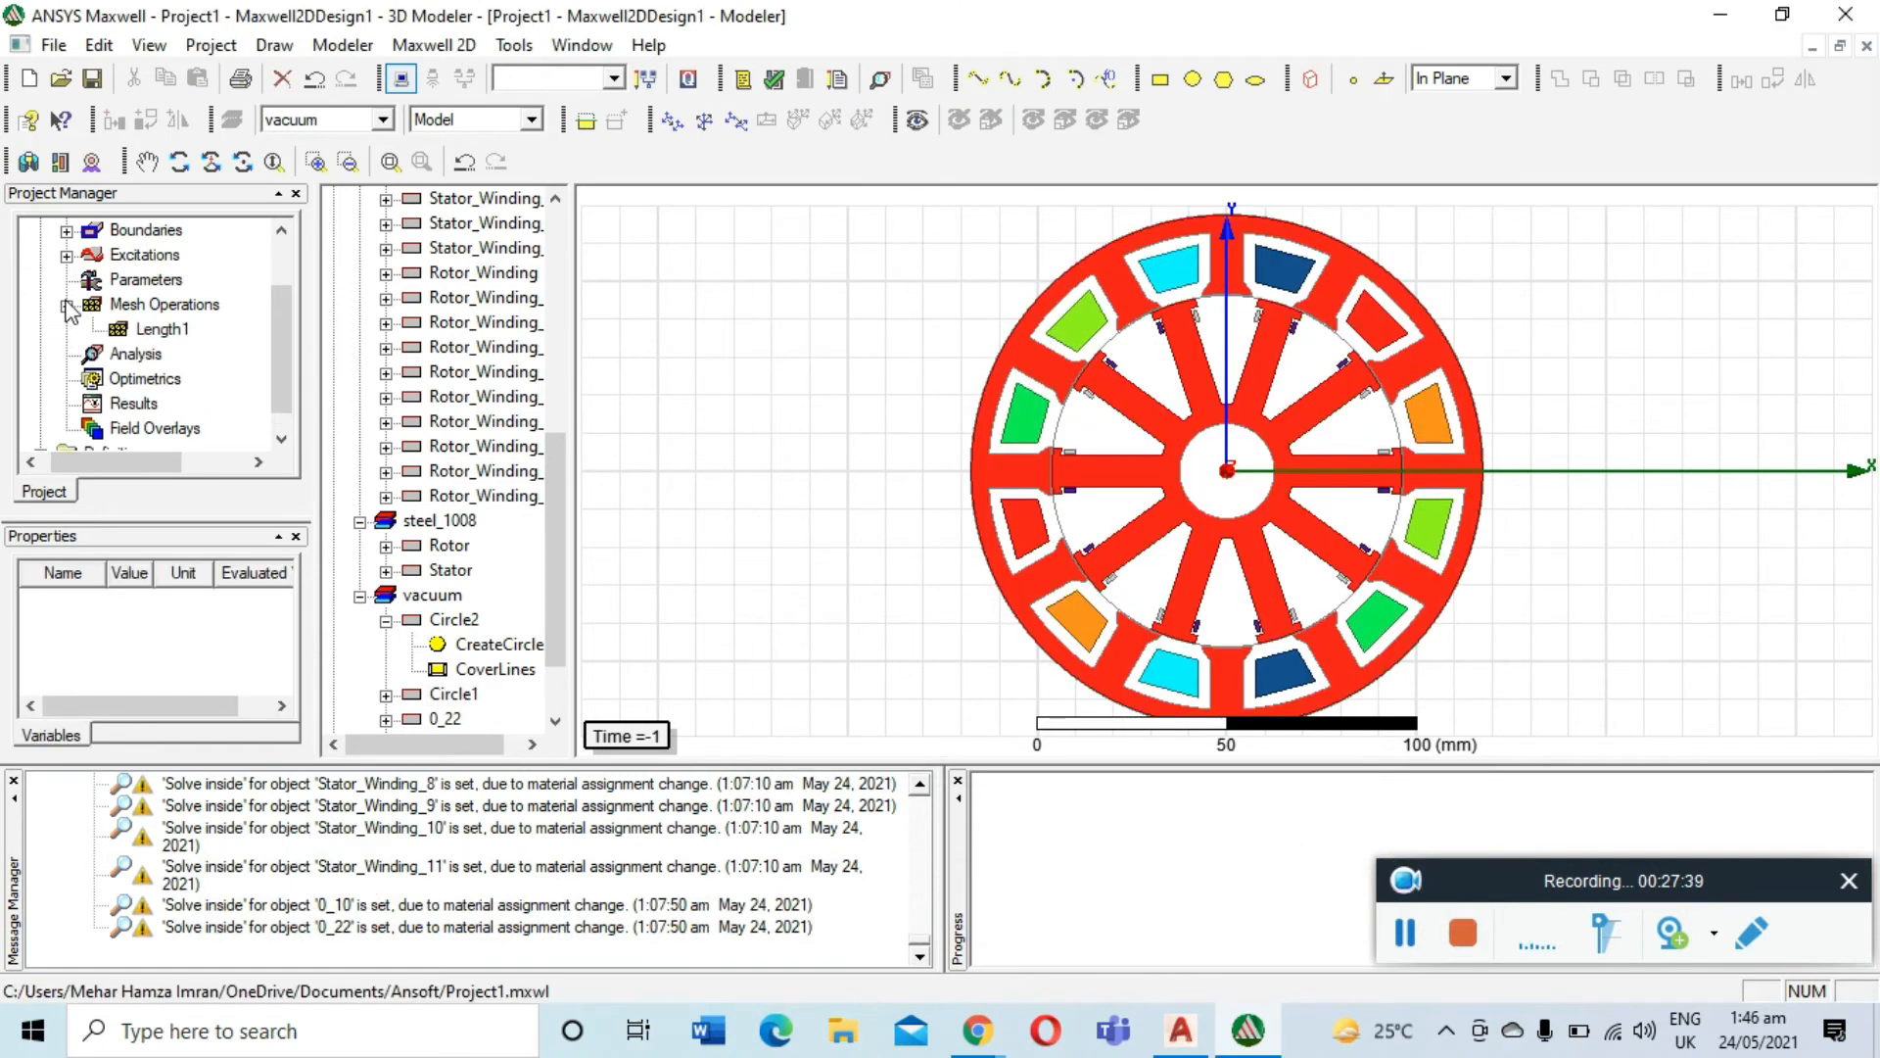
pyautogui.click(140, 333)
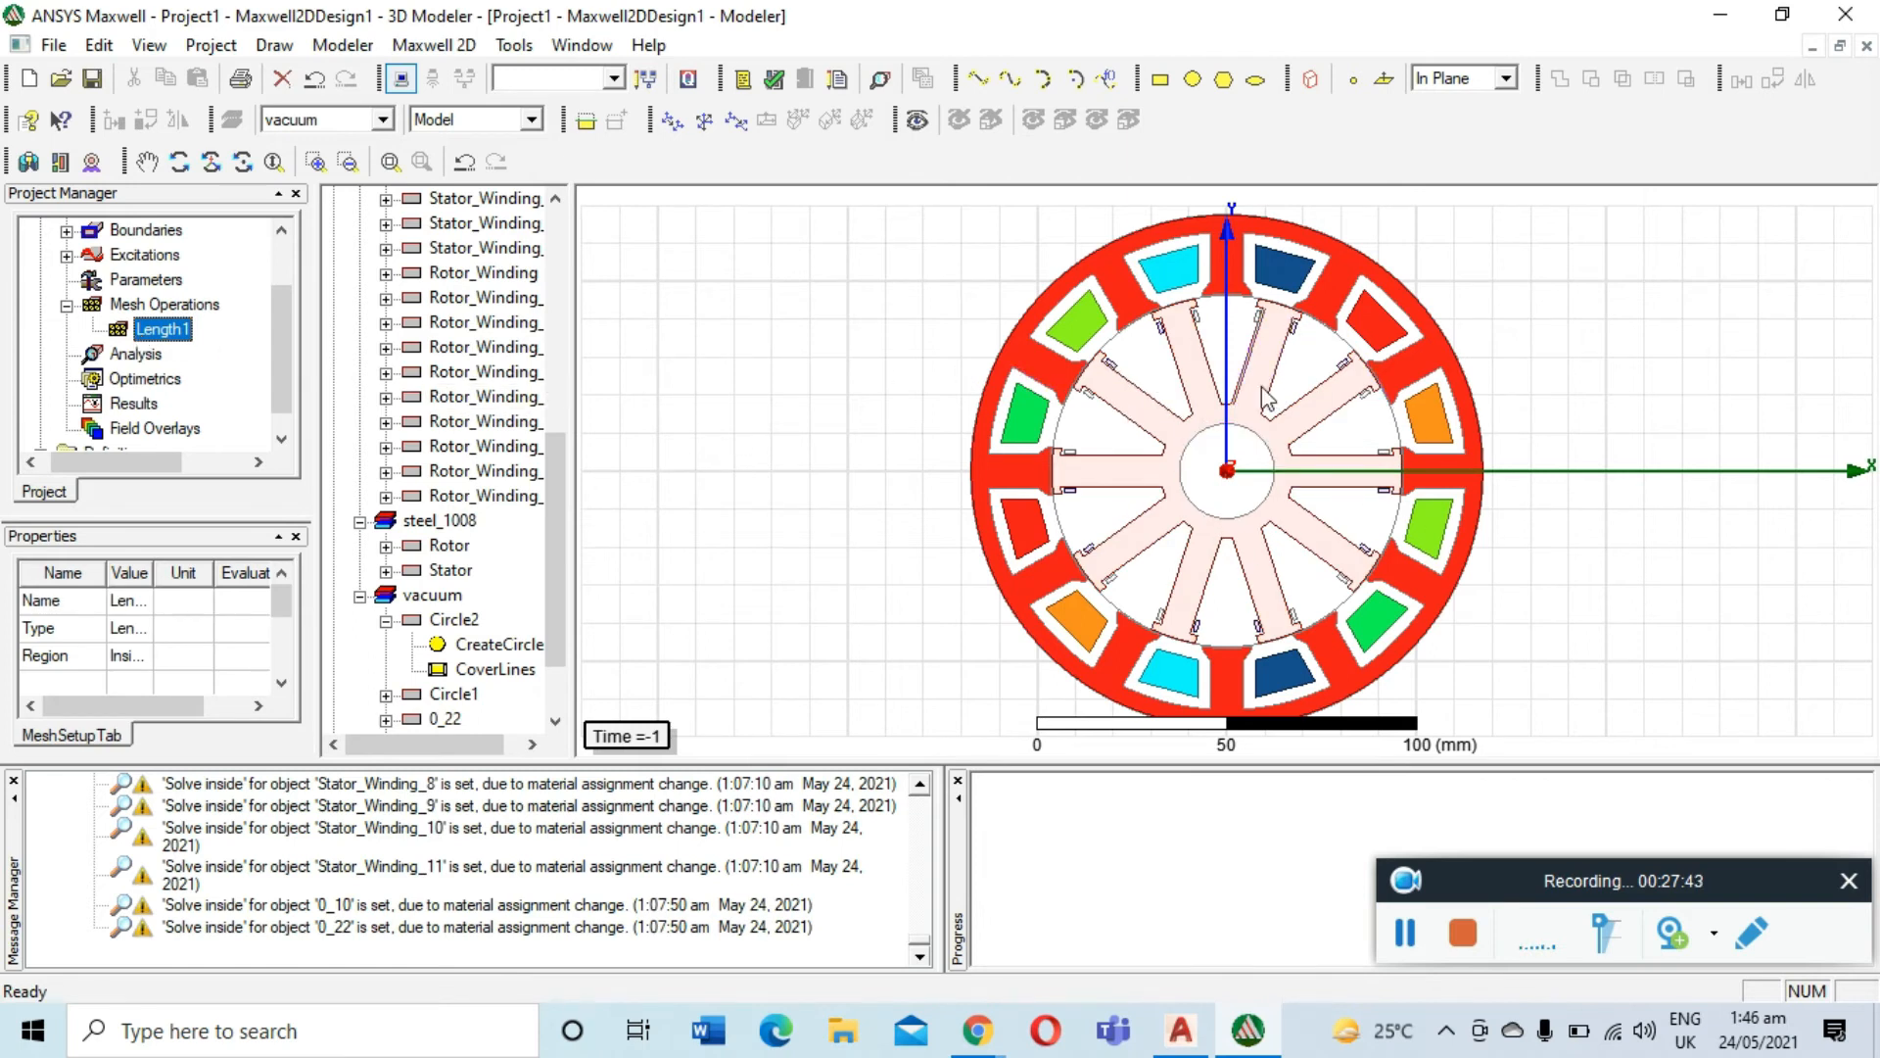
pyautogui.click(65, 304)
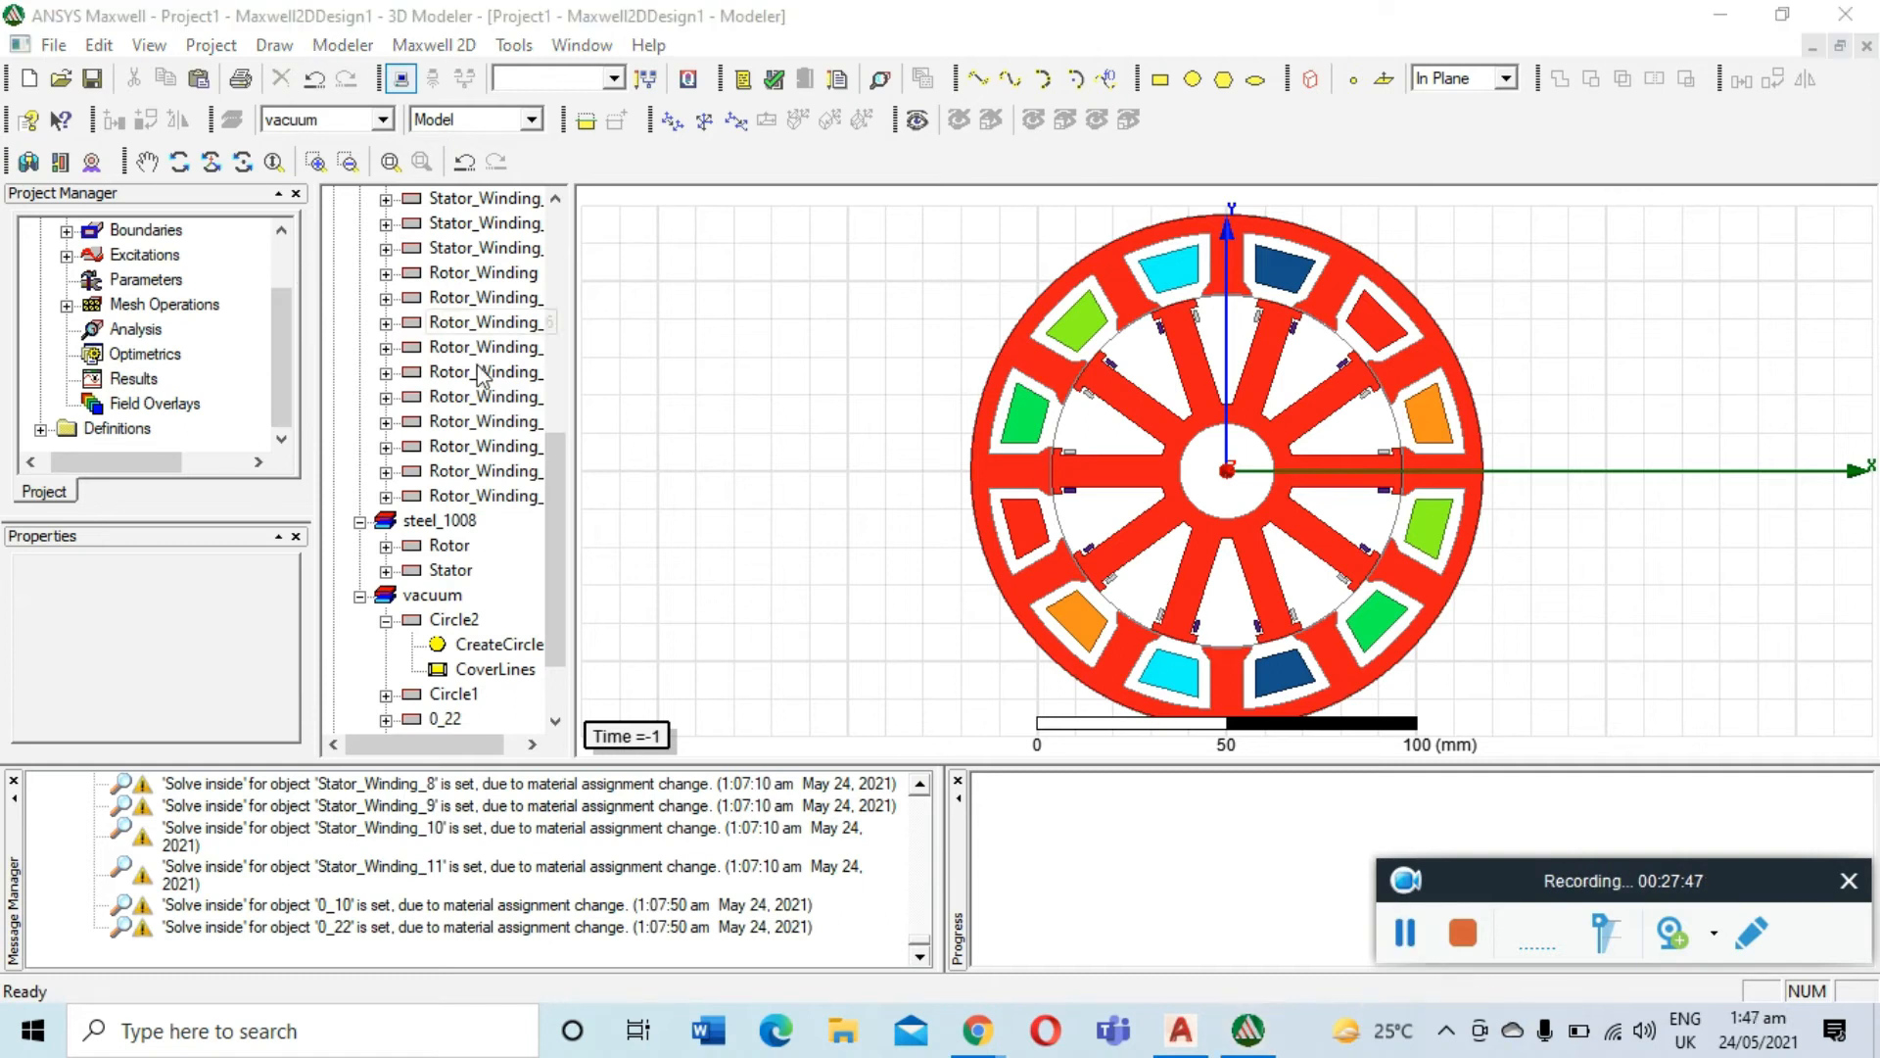
# Assign a length-based mesh operation on the Stator selection with a maximum element length of 2.6 mm
pyautogui.click(1012, 377)
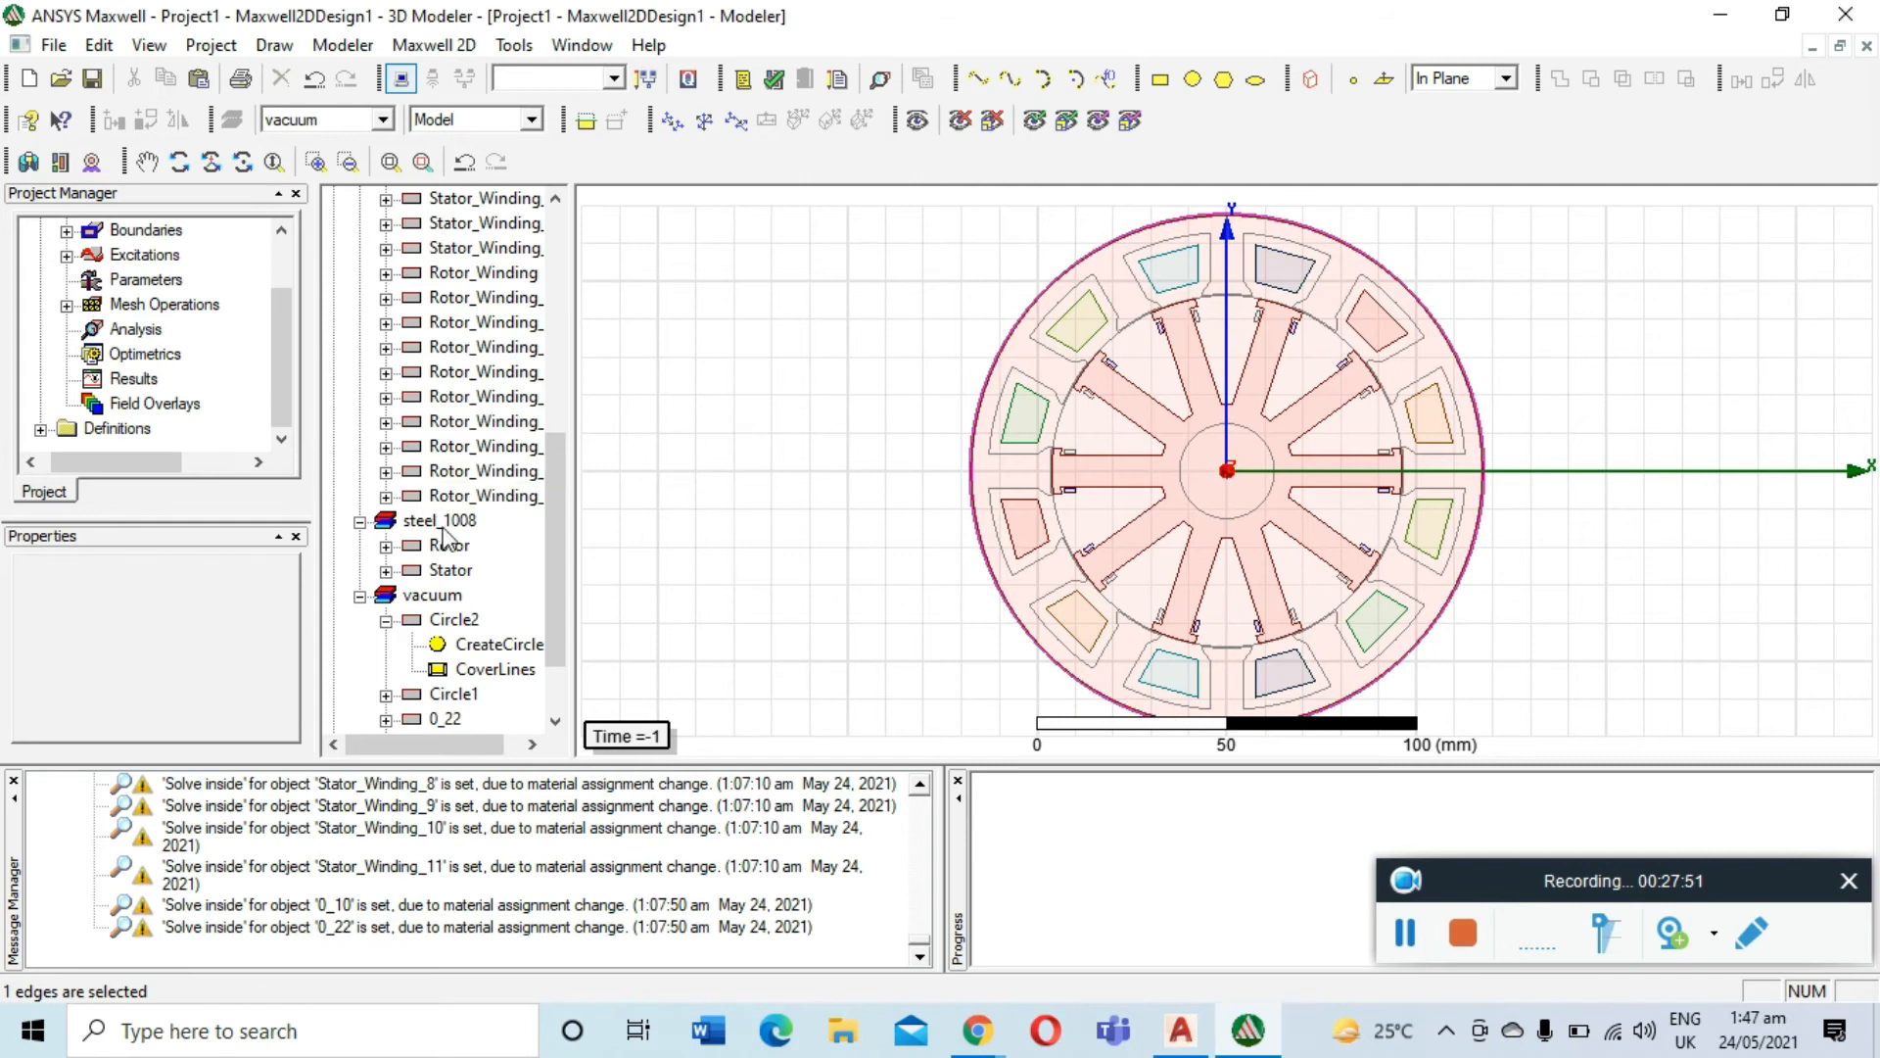
pyautogui.click(452, 572)
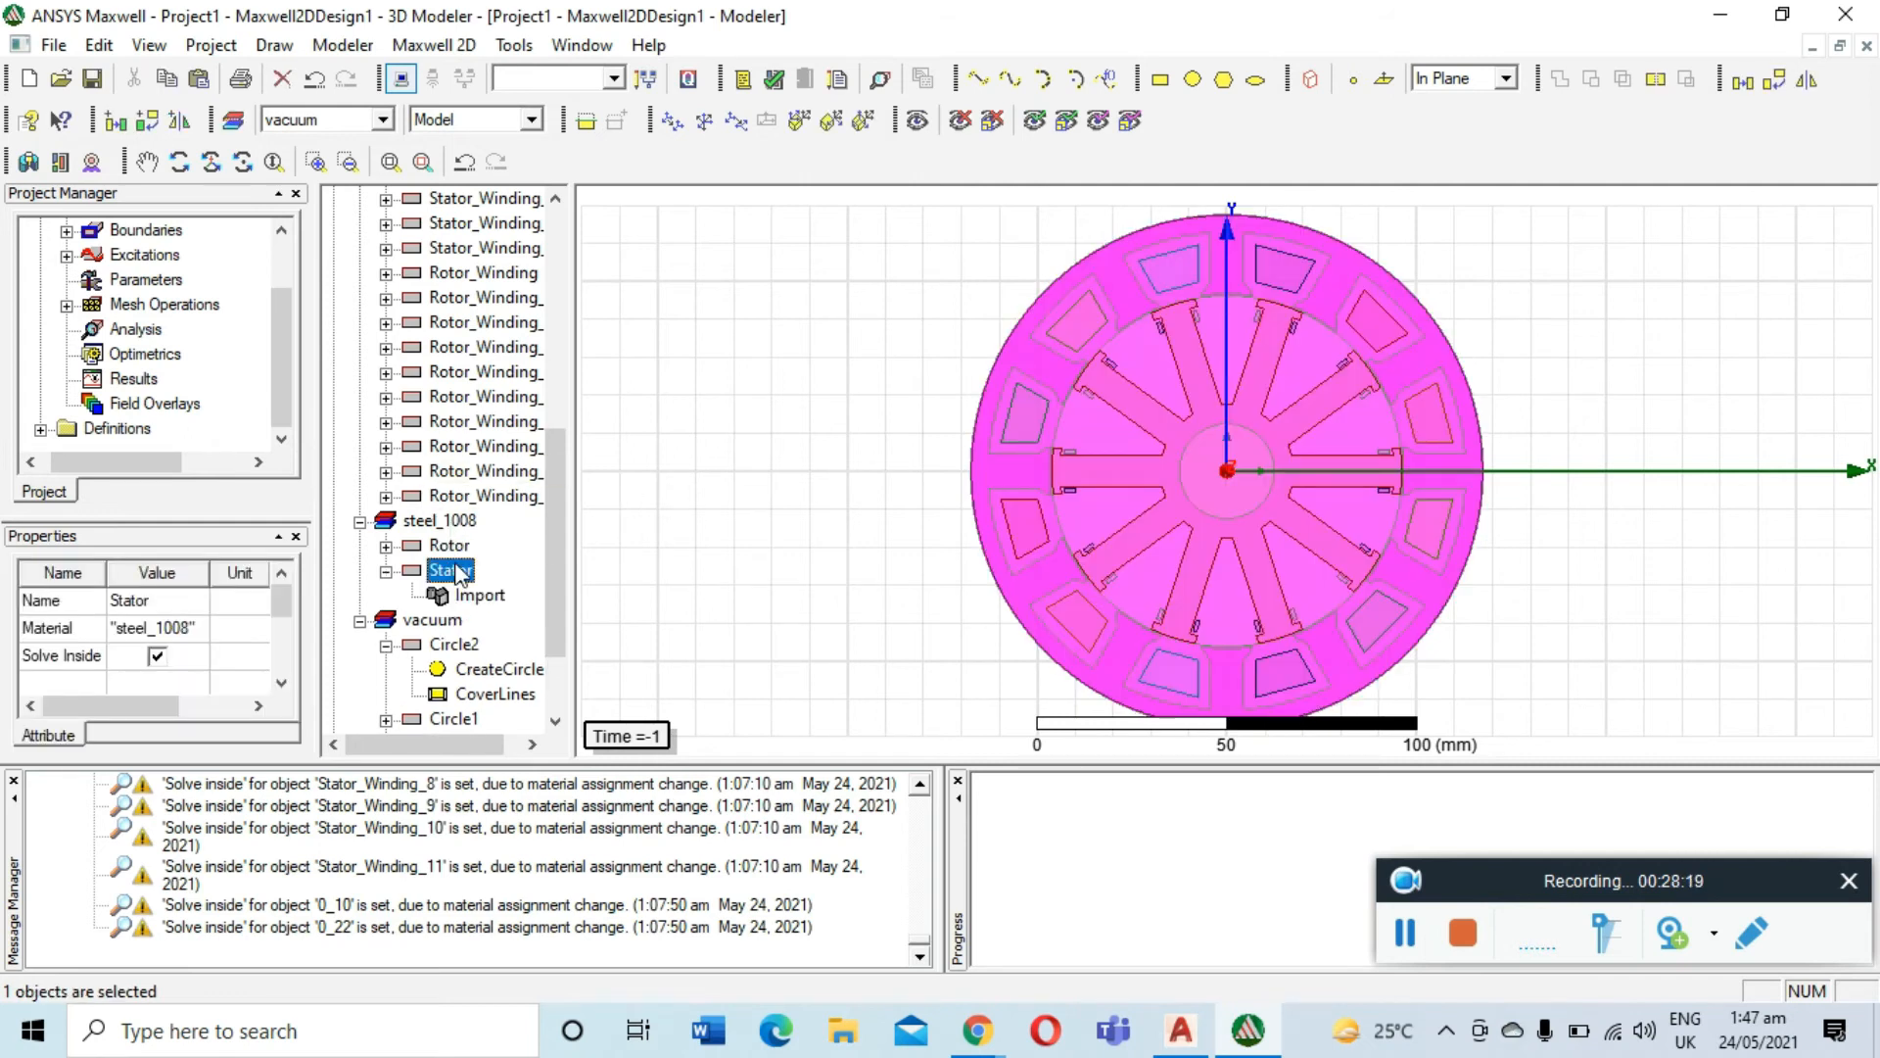
pyautogui.click(387, 572)
pyautogui.rightClick(795, 405)
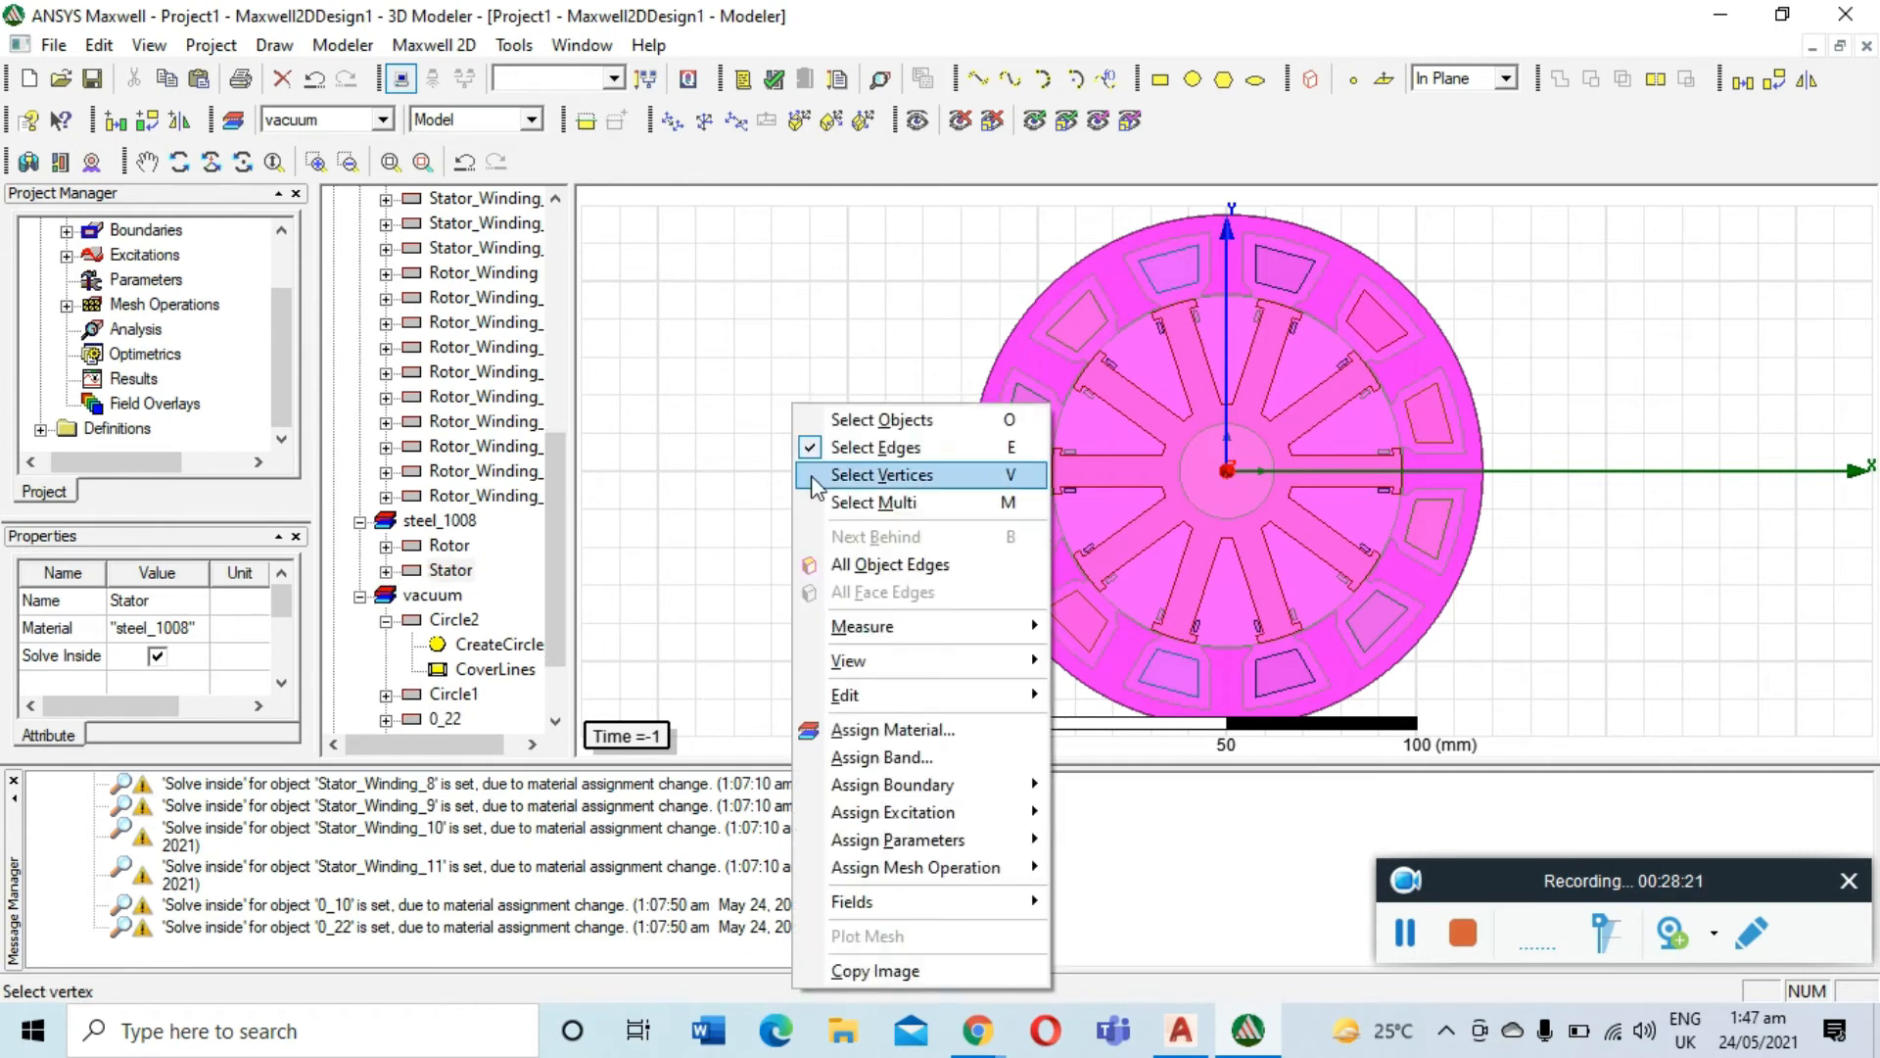
pyautogui.moveTo(963, 866)
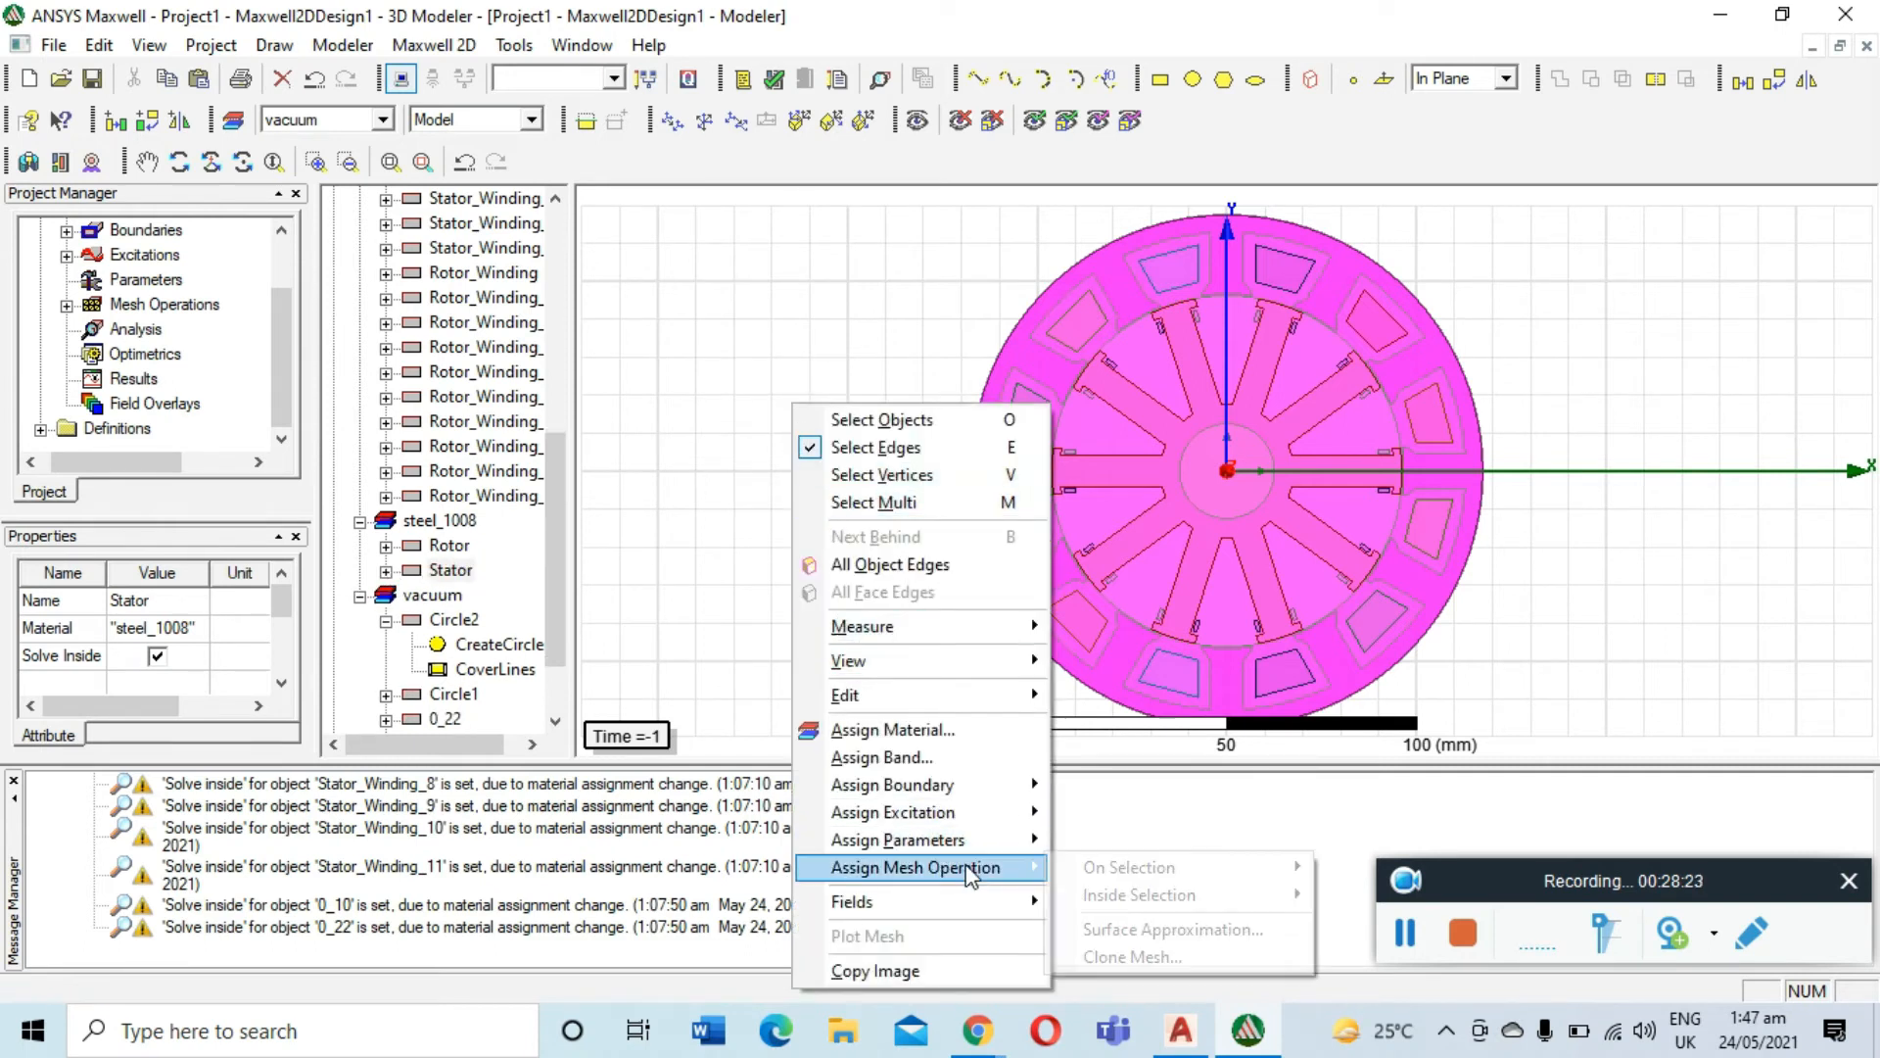
pyautogui.moveTo(1109, 874)
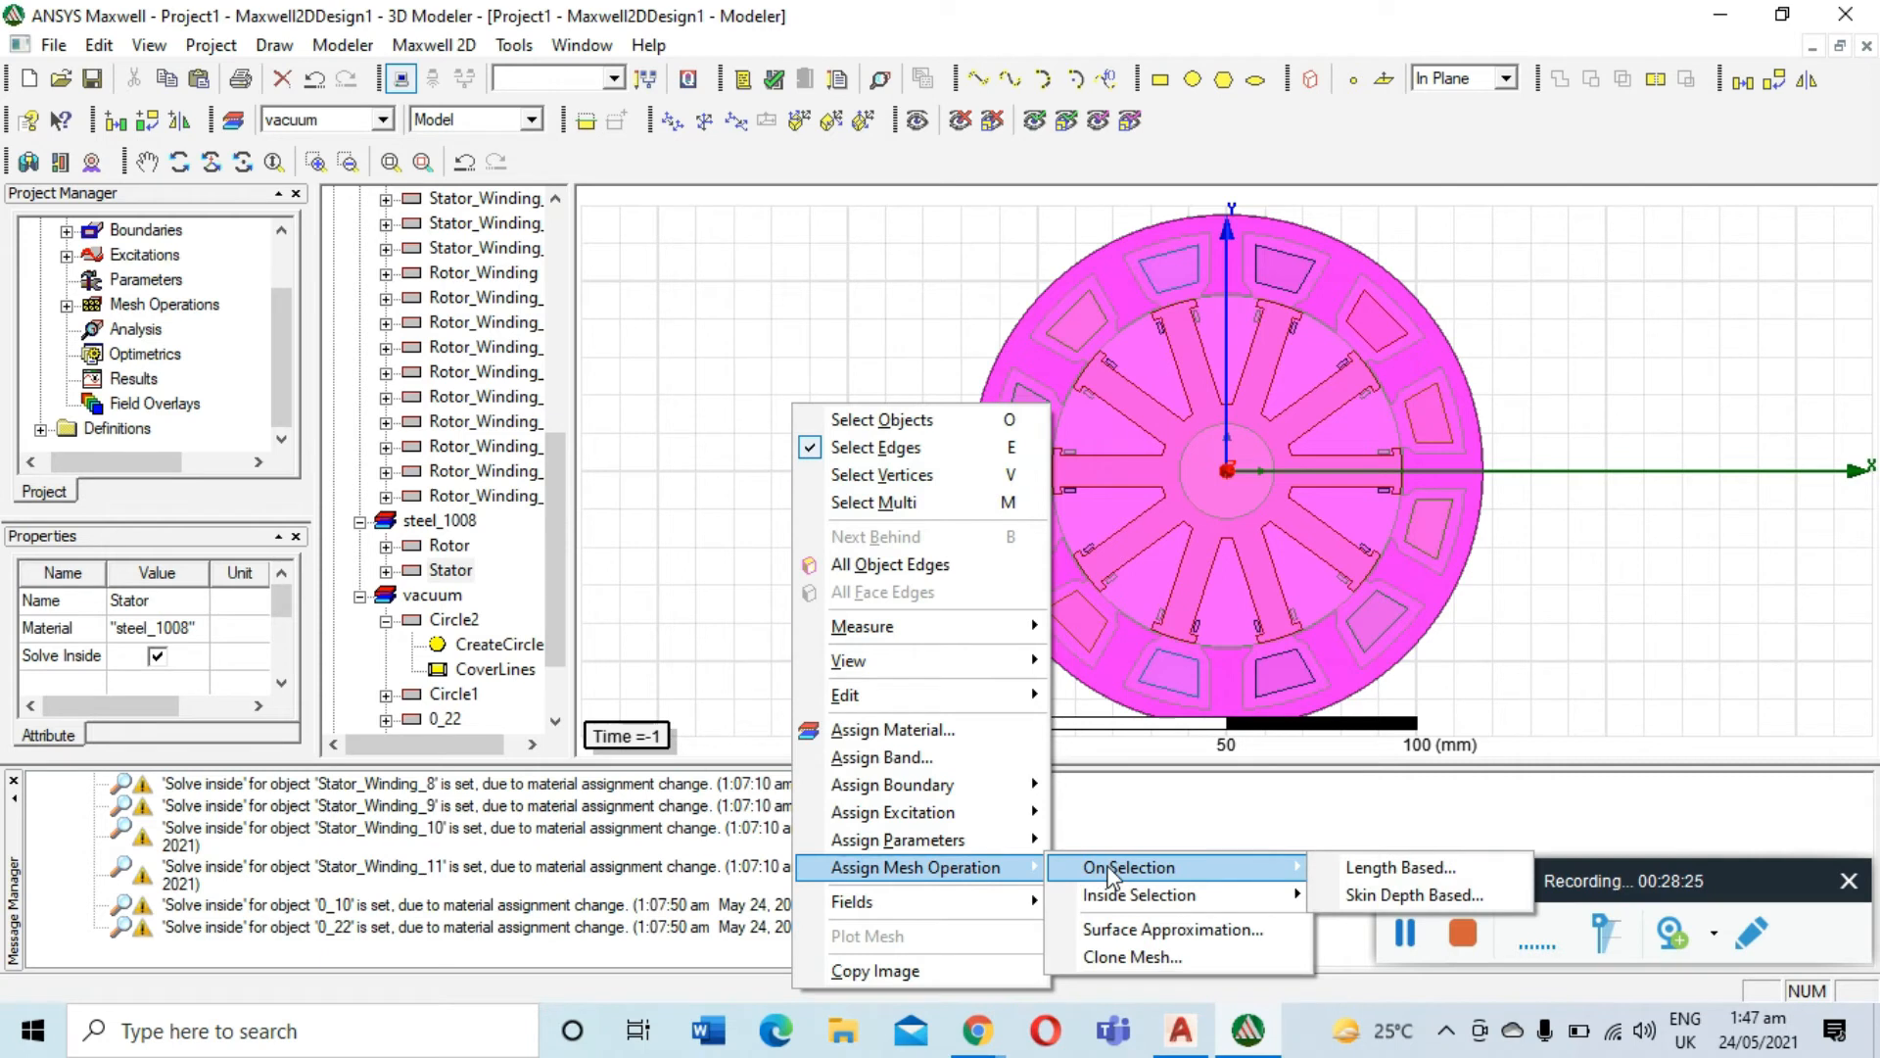
pyautogui.click(1330, 861)
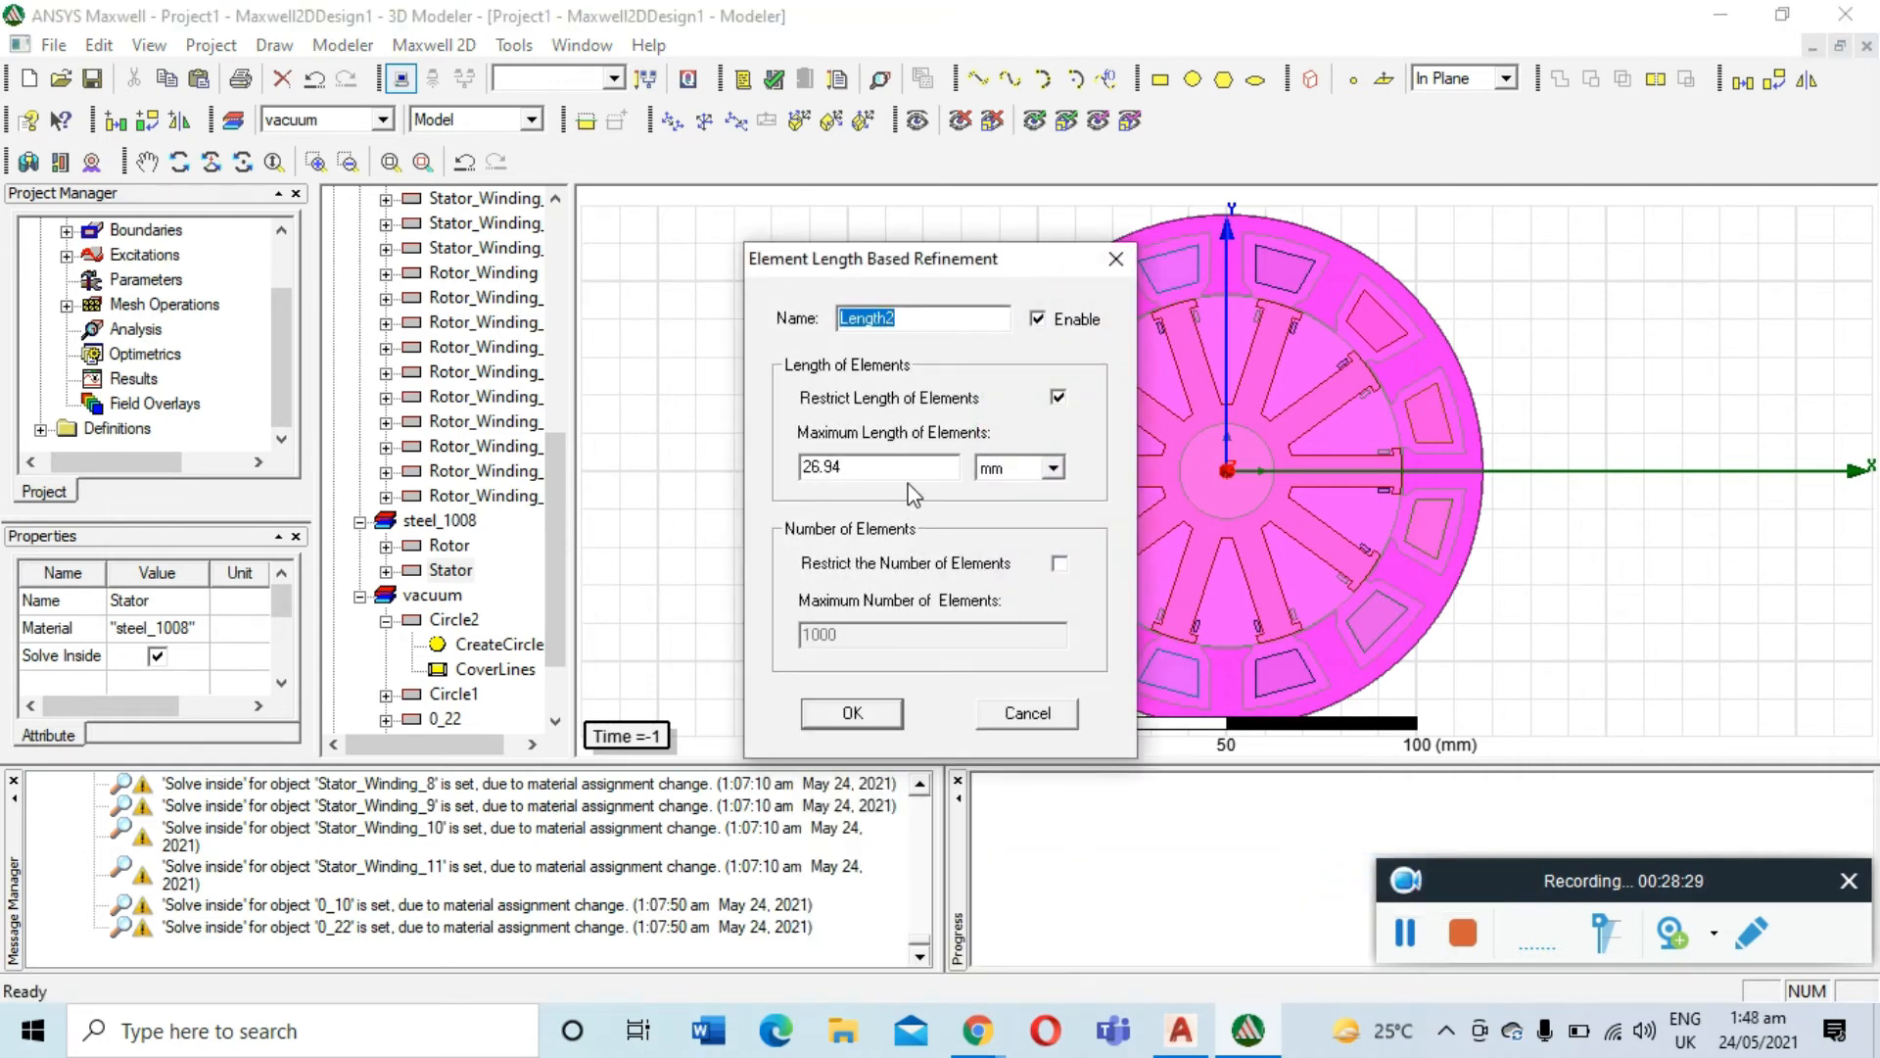
pyautogui.doubleClick(913, 469)
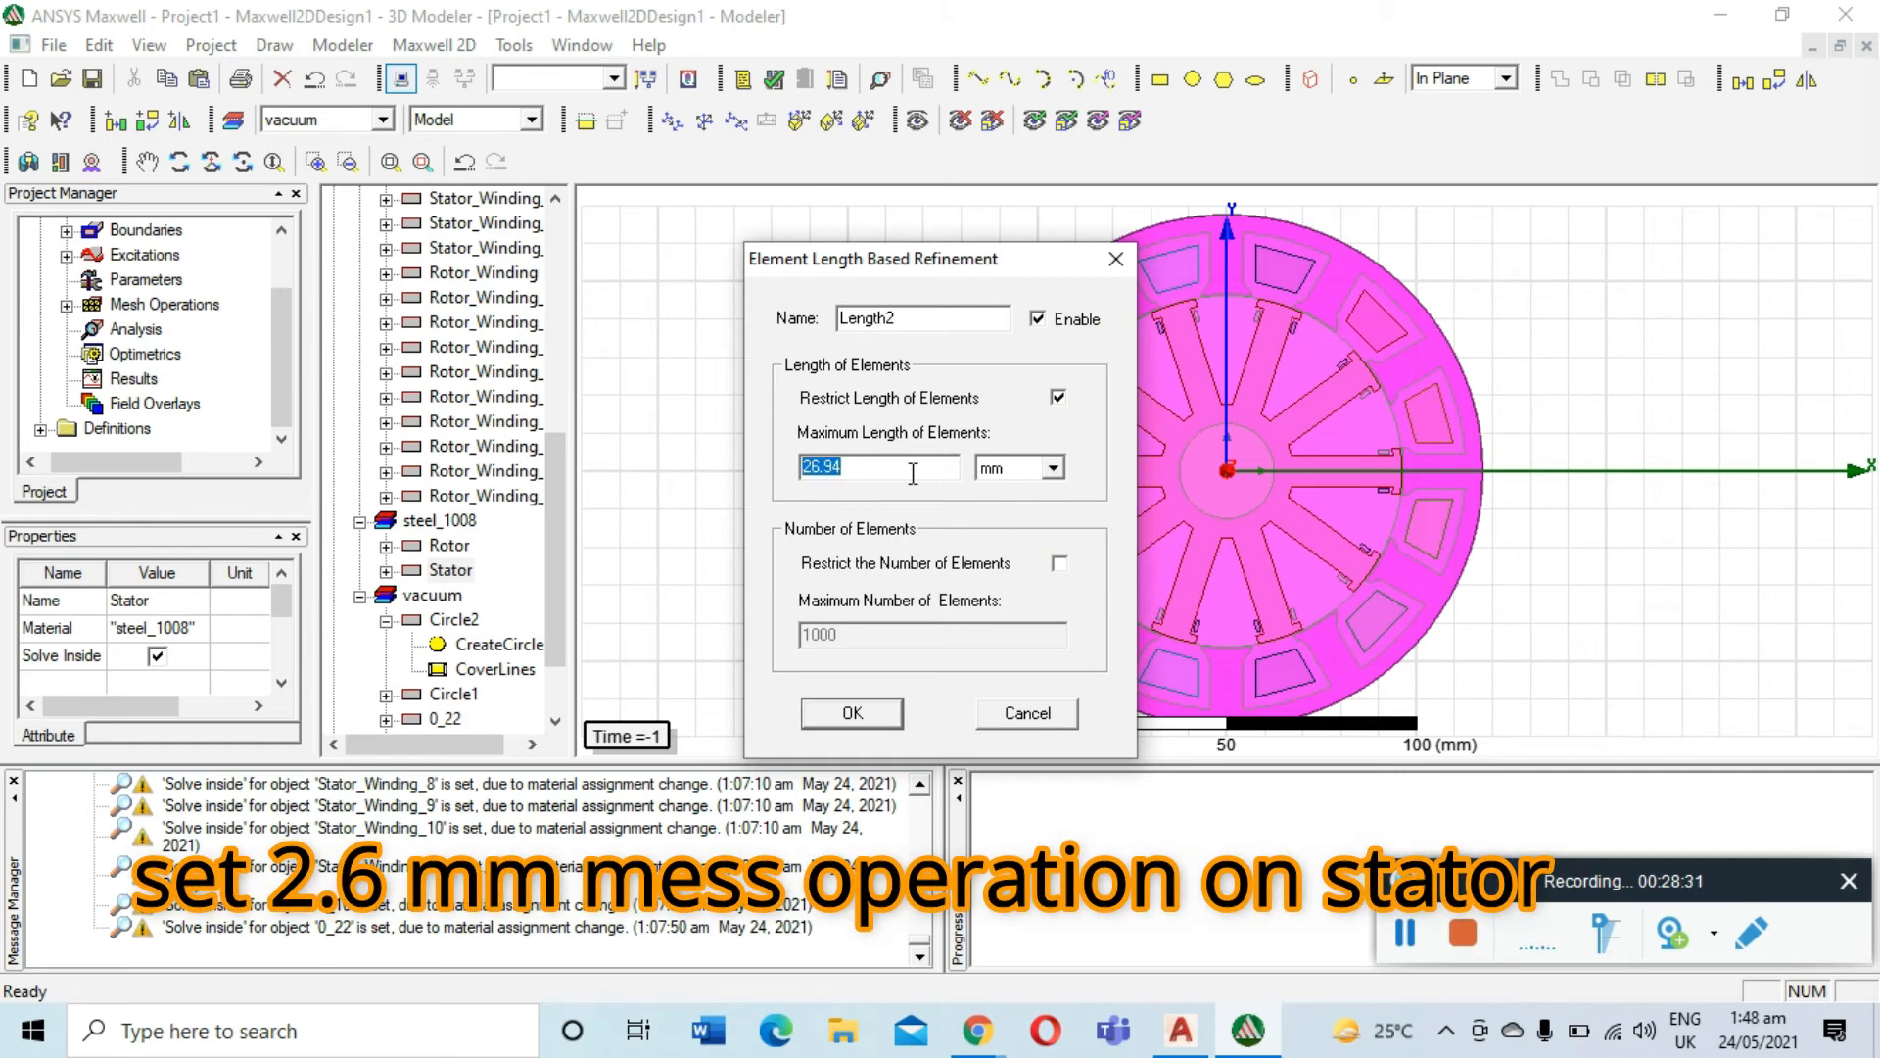
pyautogui.press('BackSpace')
pyautogui.write('2.6')
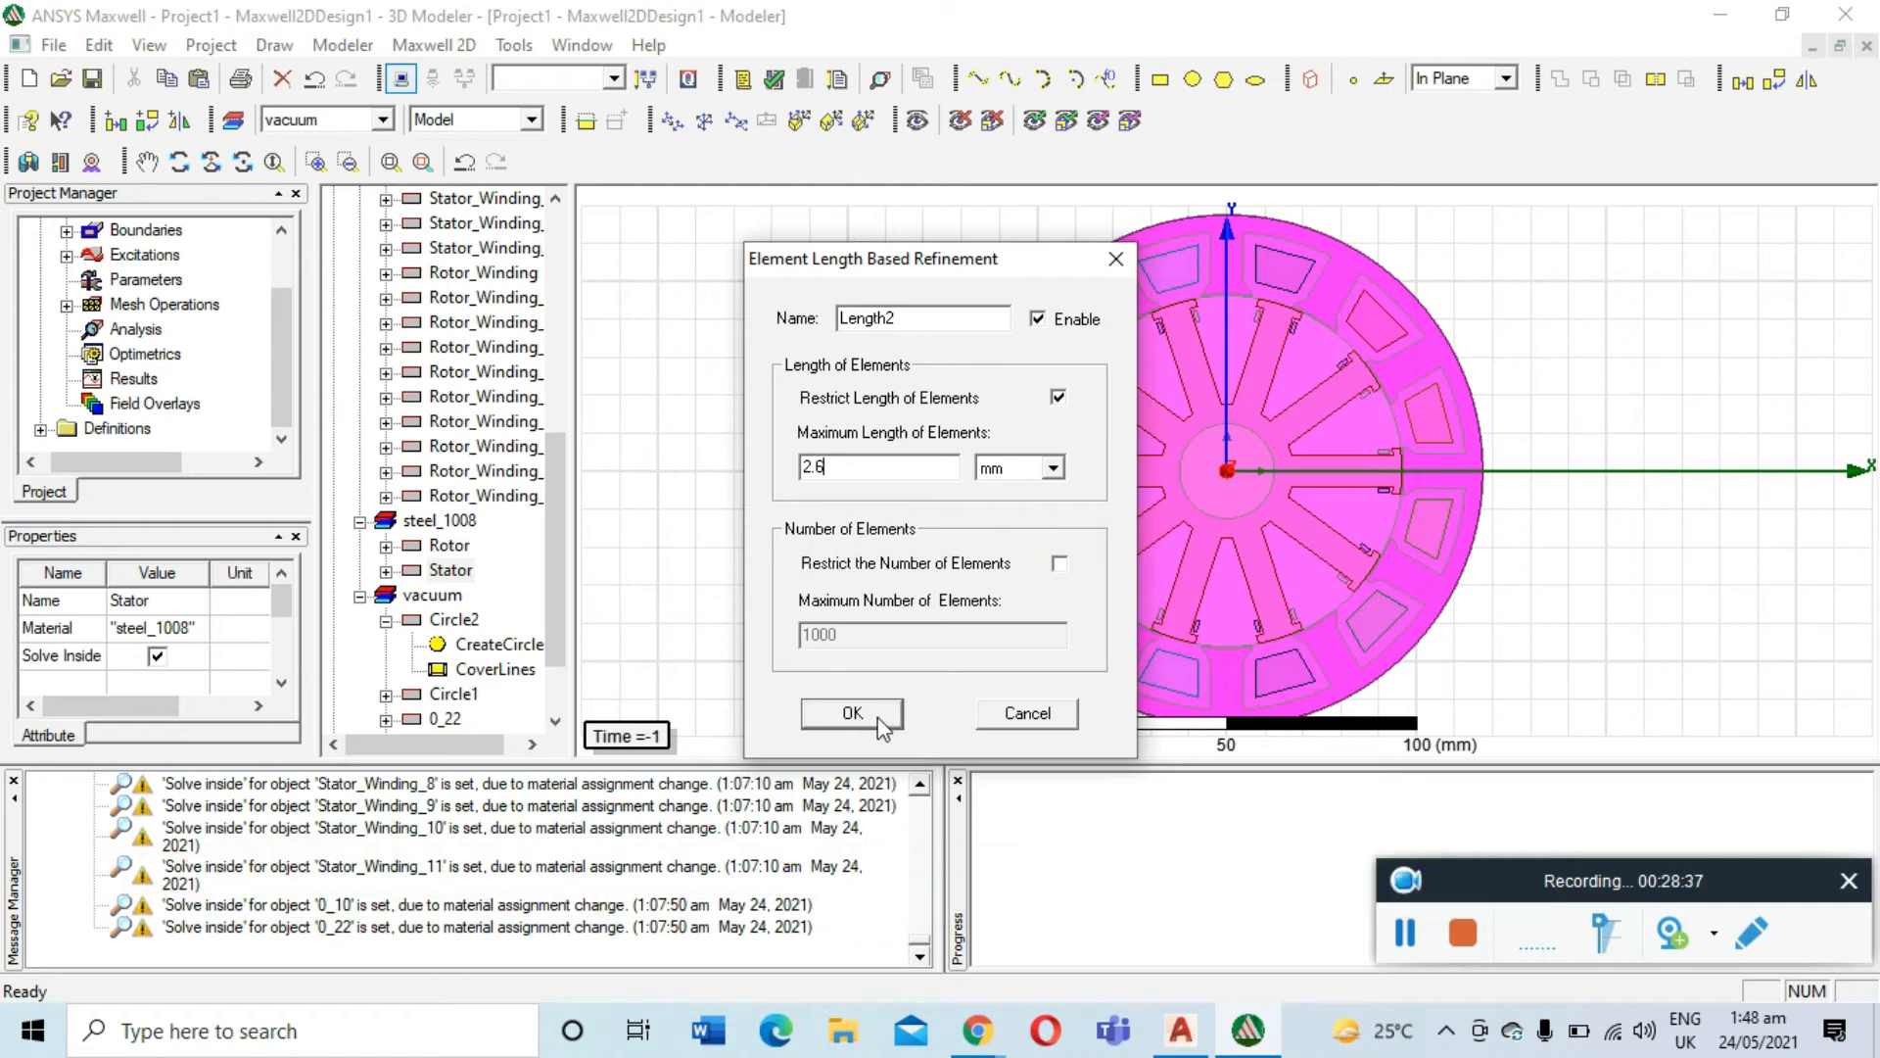
pyautogui.click(852, 713)
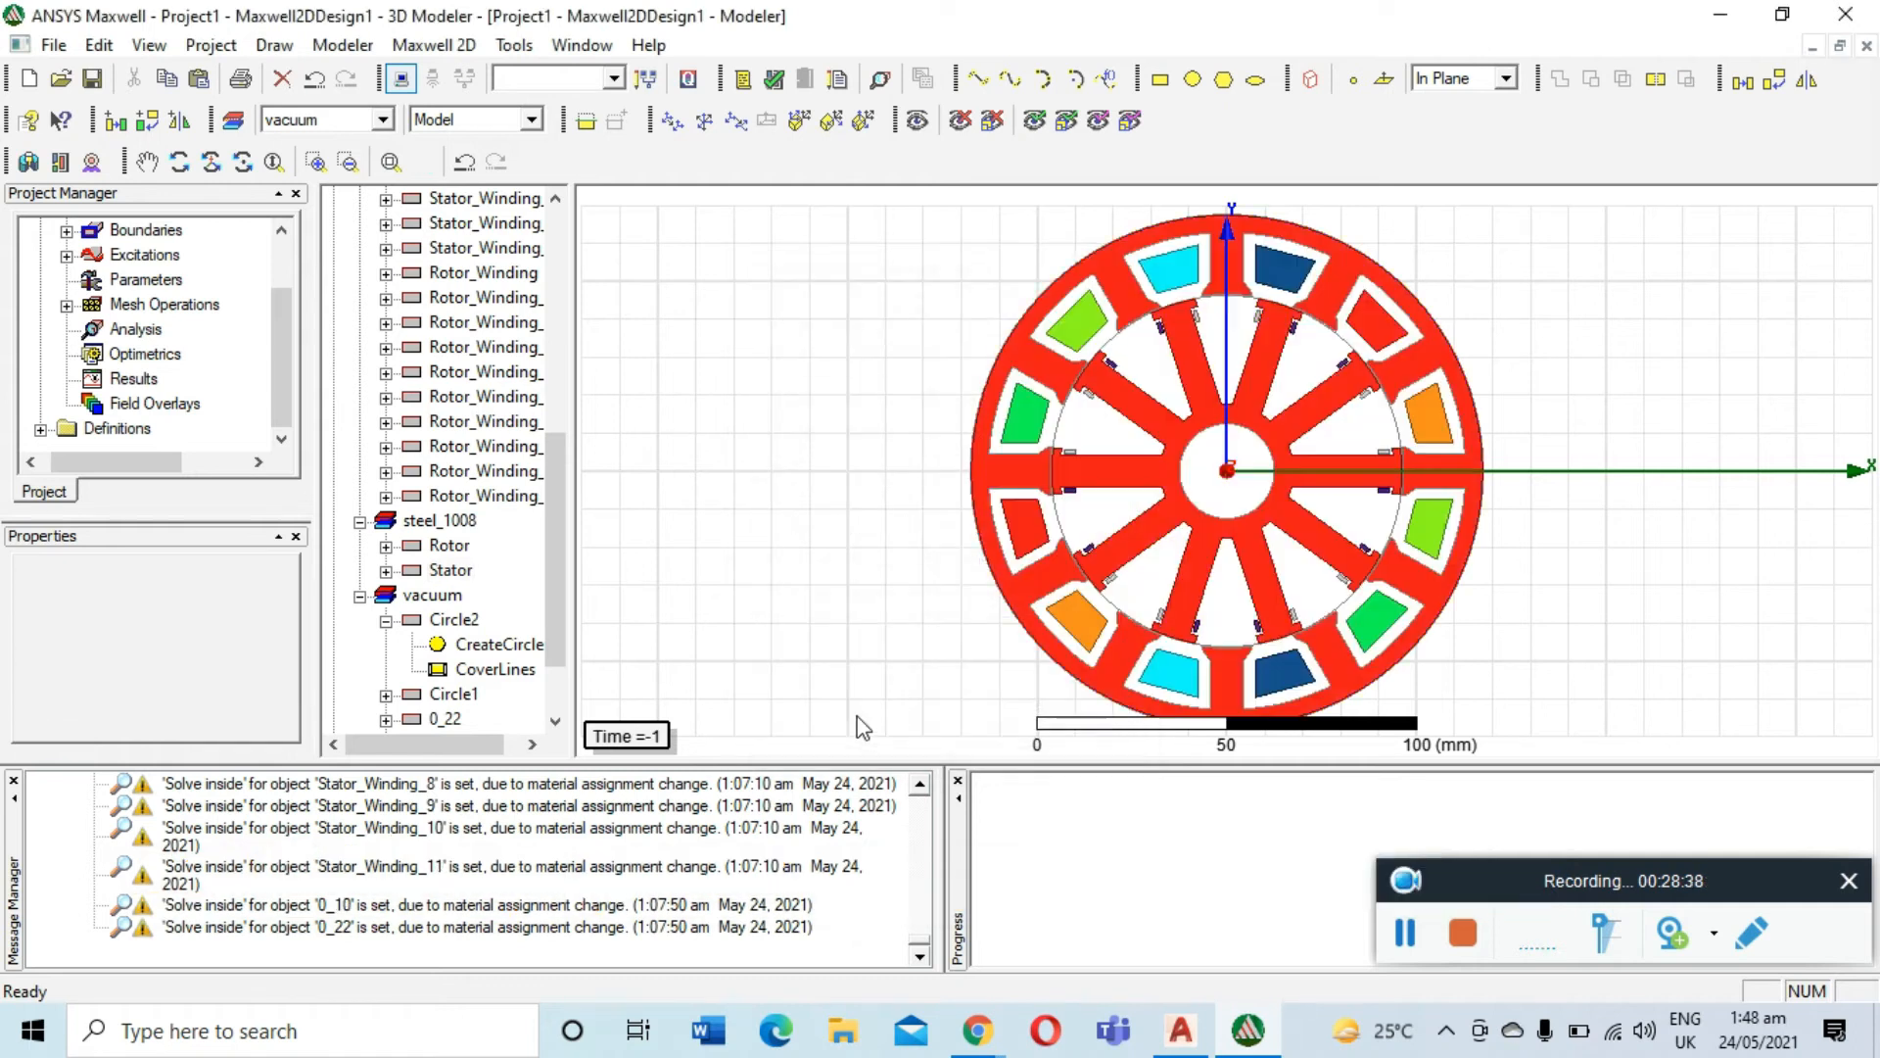
# Check which region the Length2 mesh operation covers by highlighting it in the model
pyautogui.click(66, 304)
pyautogui.click(147, 354)
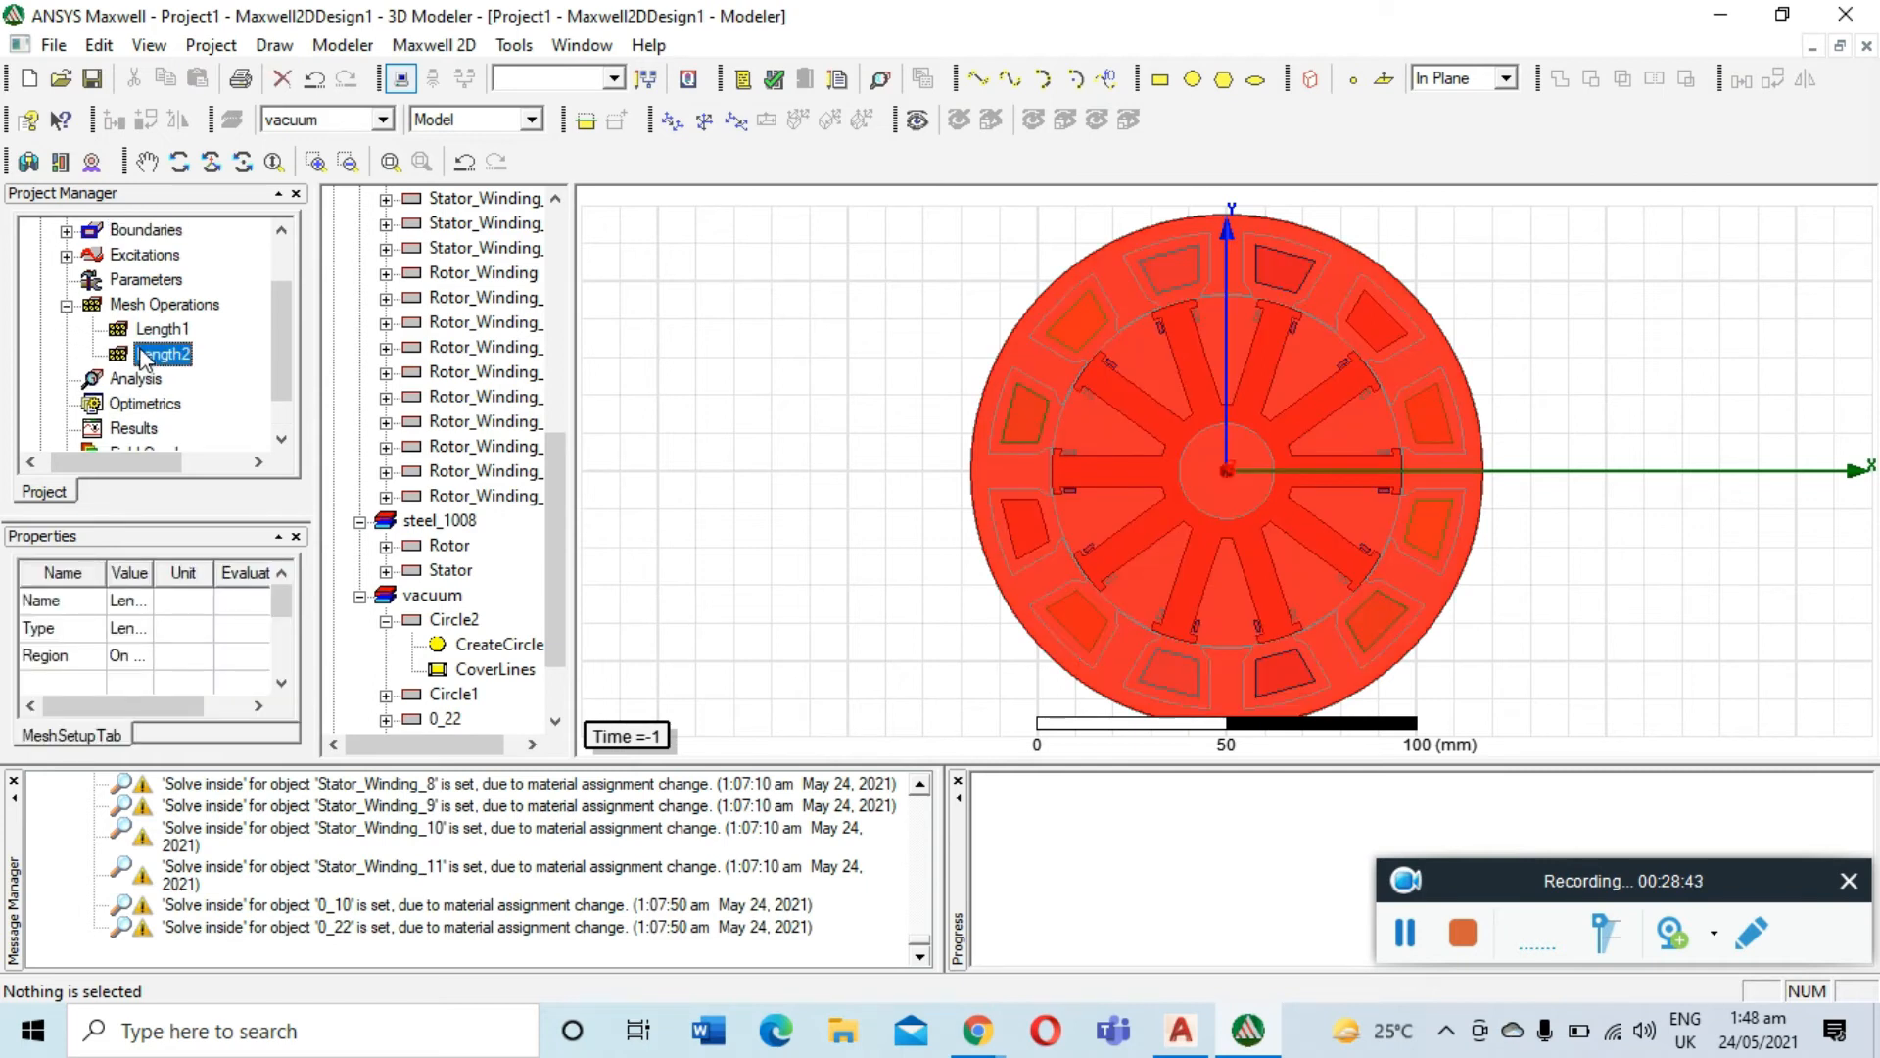
pyautogui.click(67, 306)
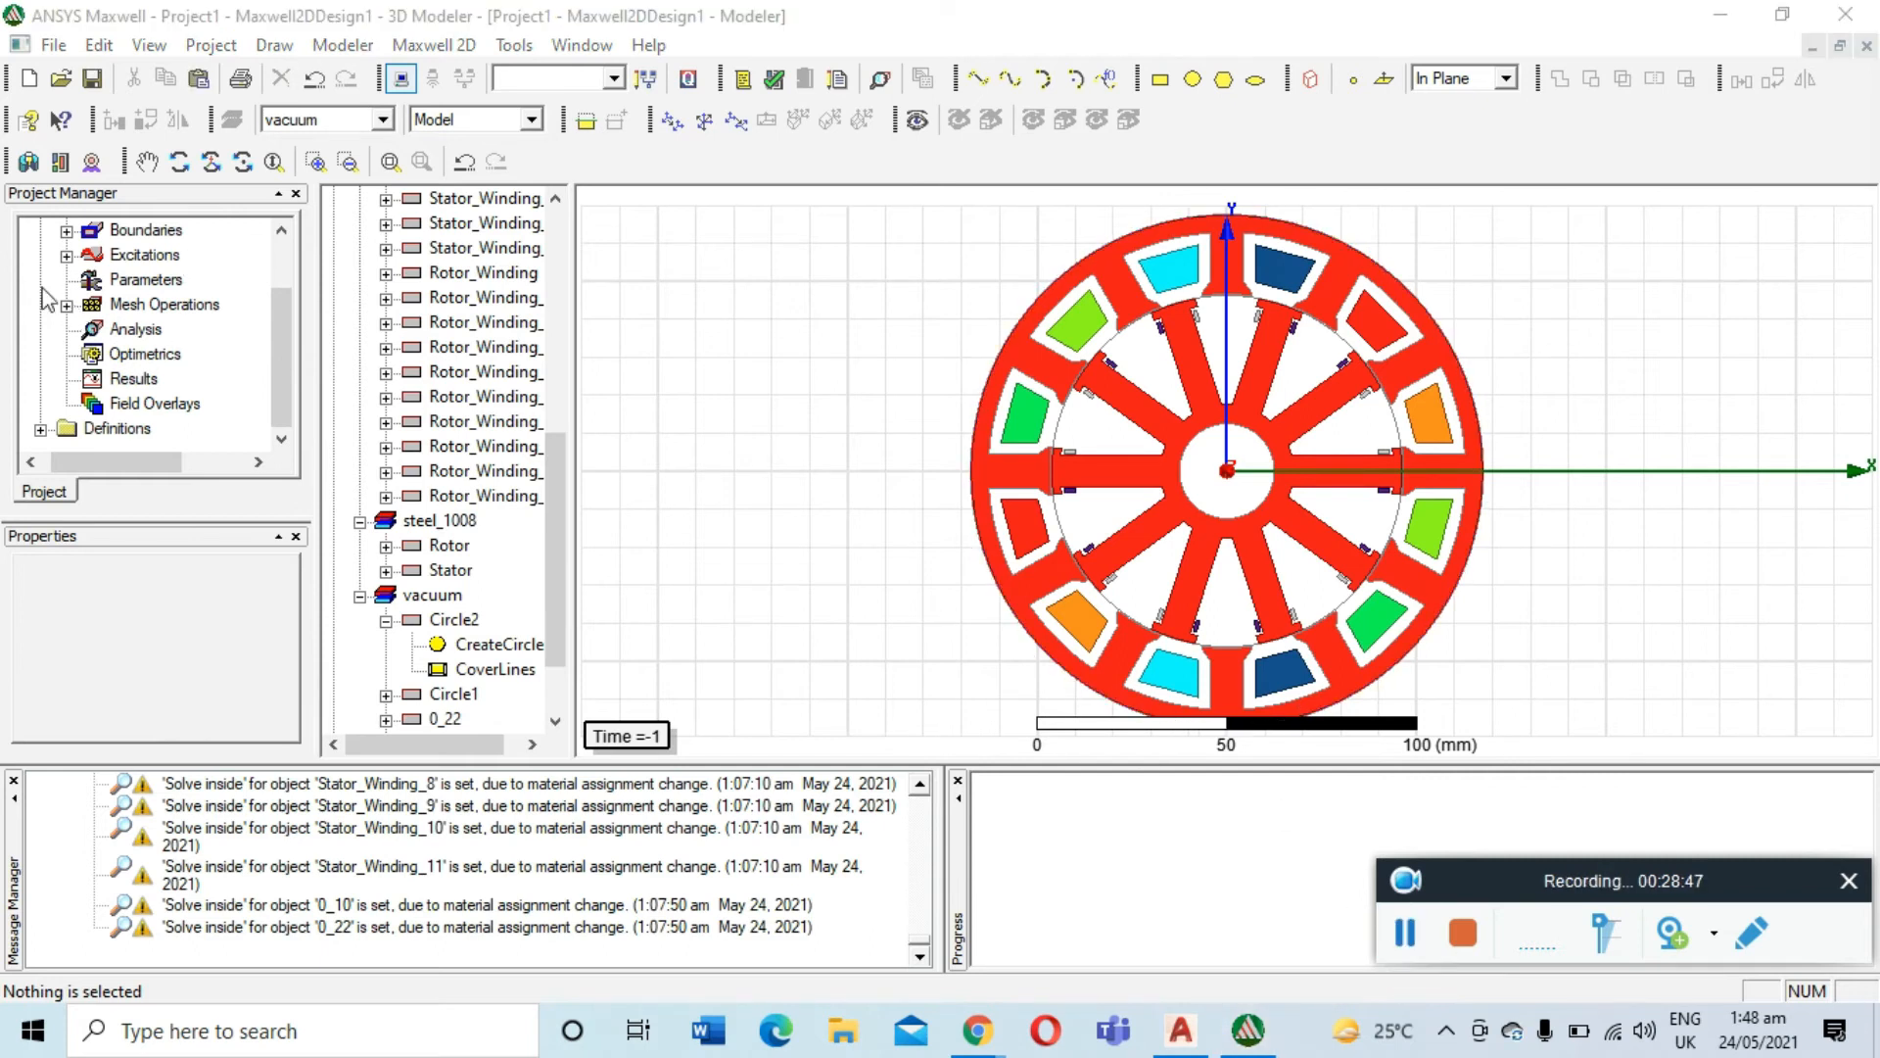
# Add a transient solution setup named Setup1 with a stop time of 0.02 s and a time step of 0.00022 s
pyautogui.rightClick(141, 332)
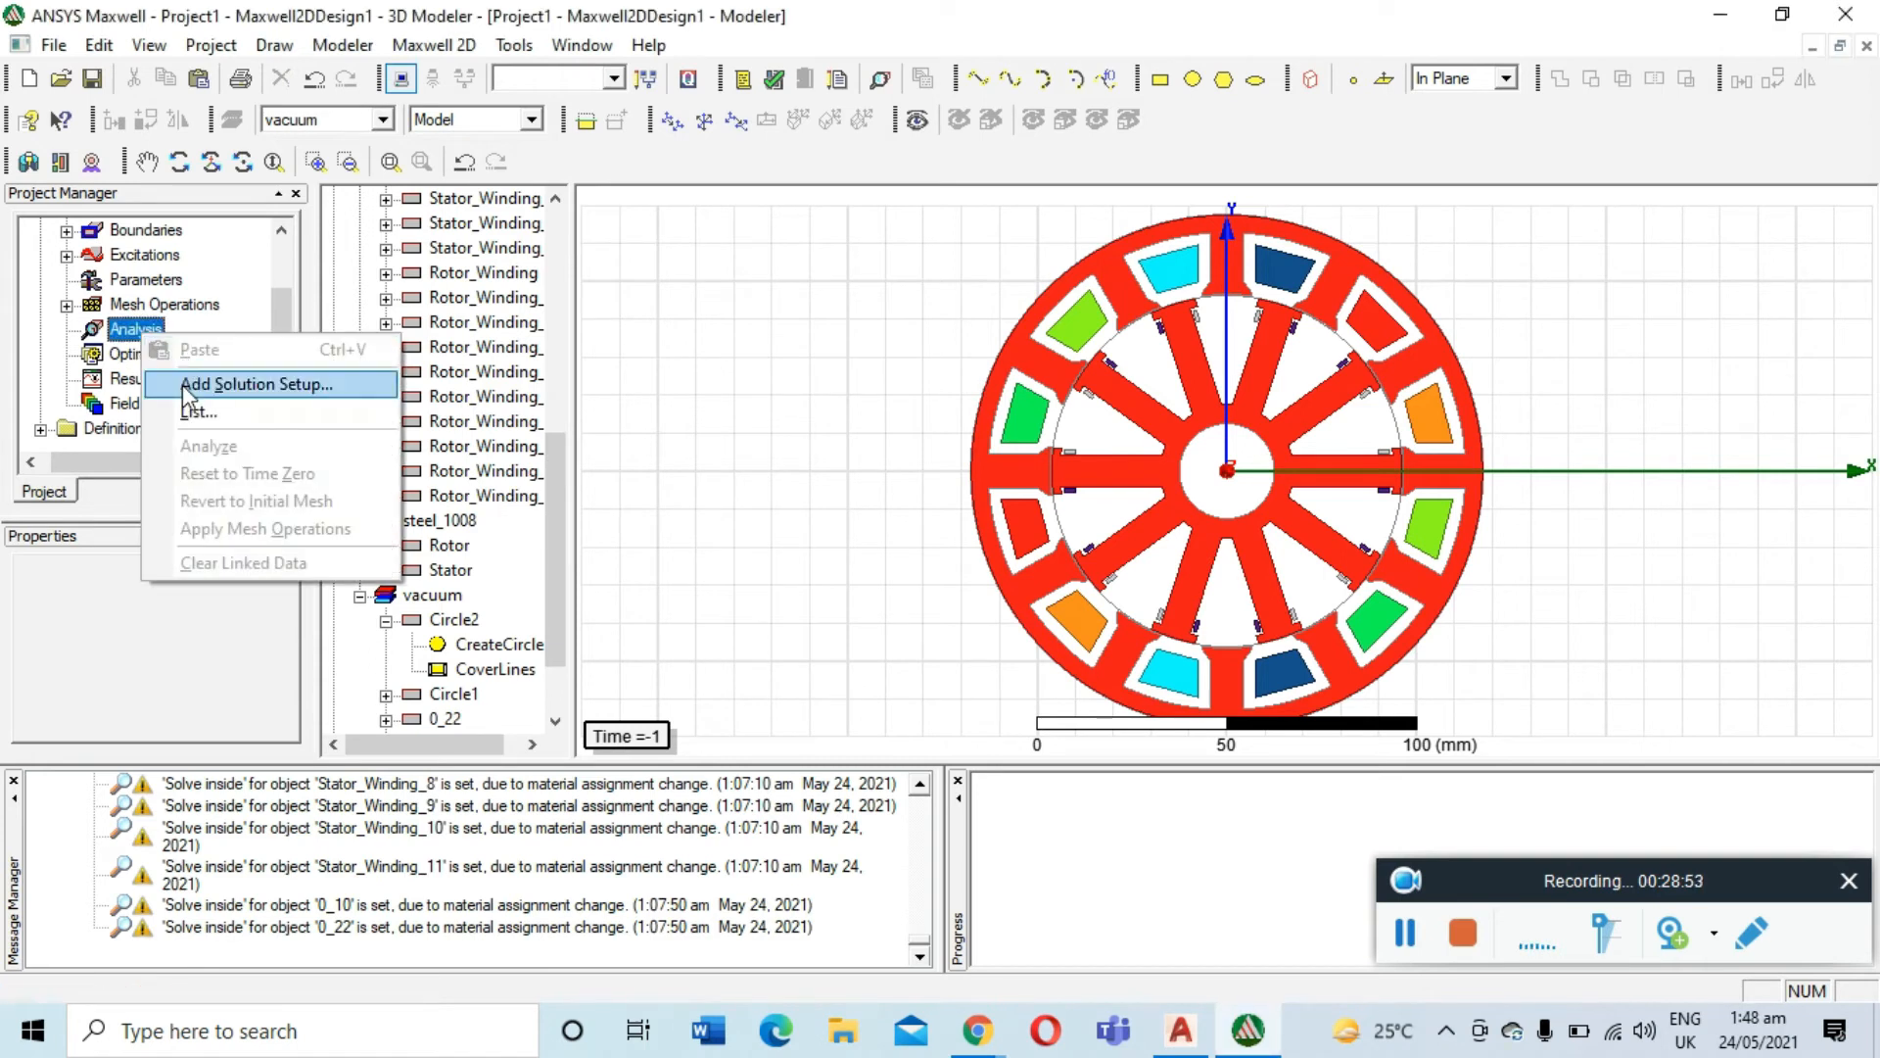
pyautogui.click(182, 384)
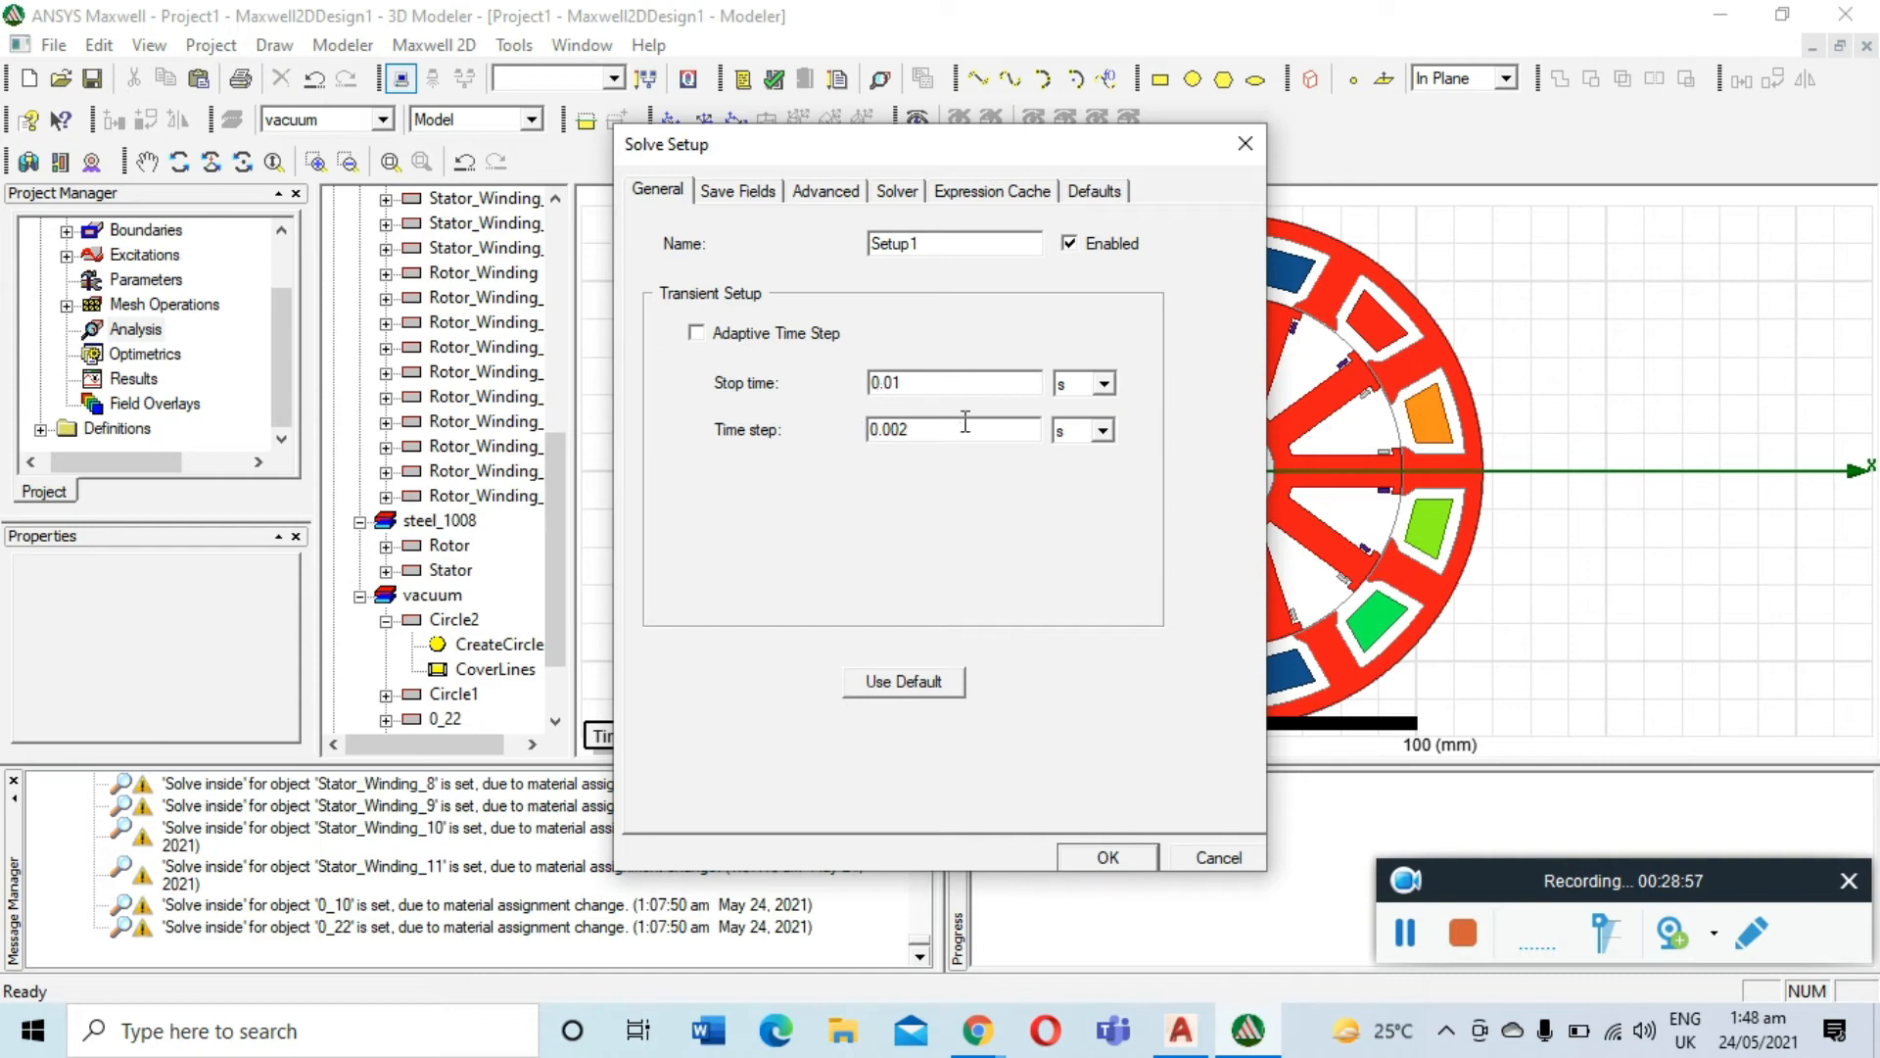
pyautogui.click(1405, 933)
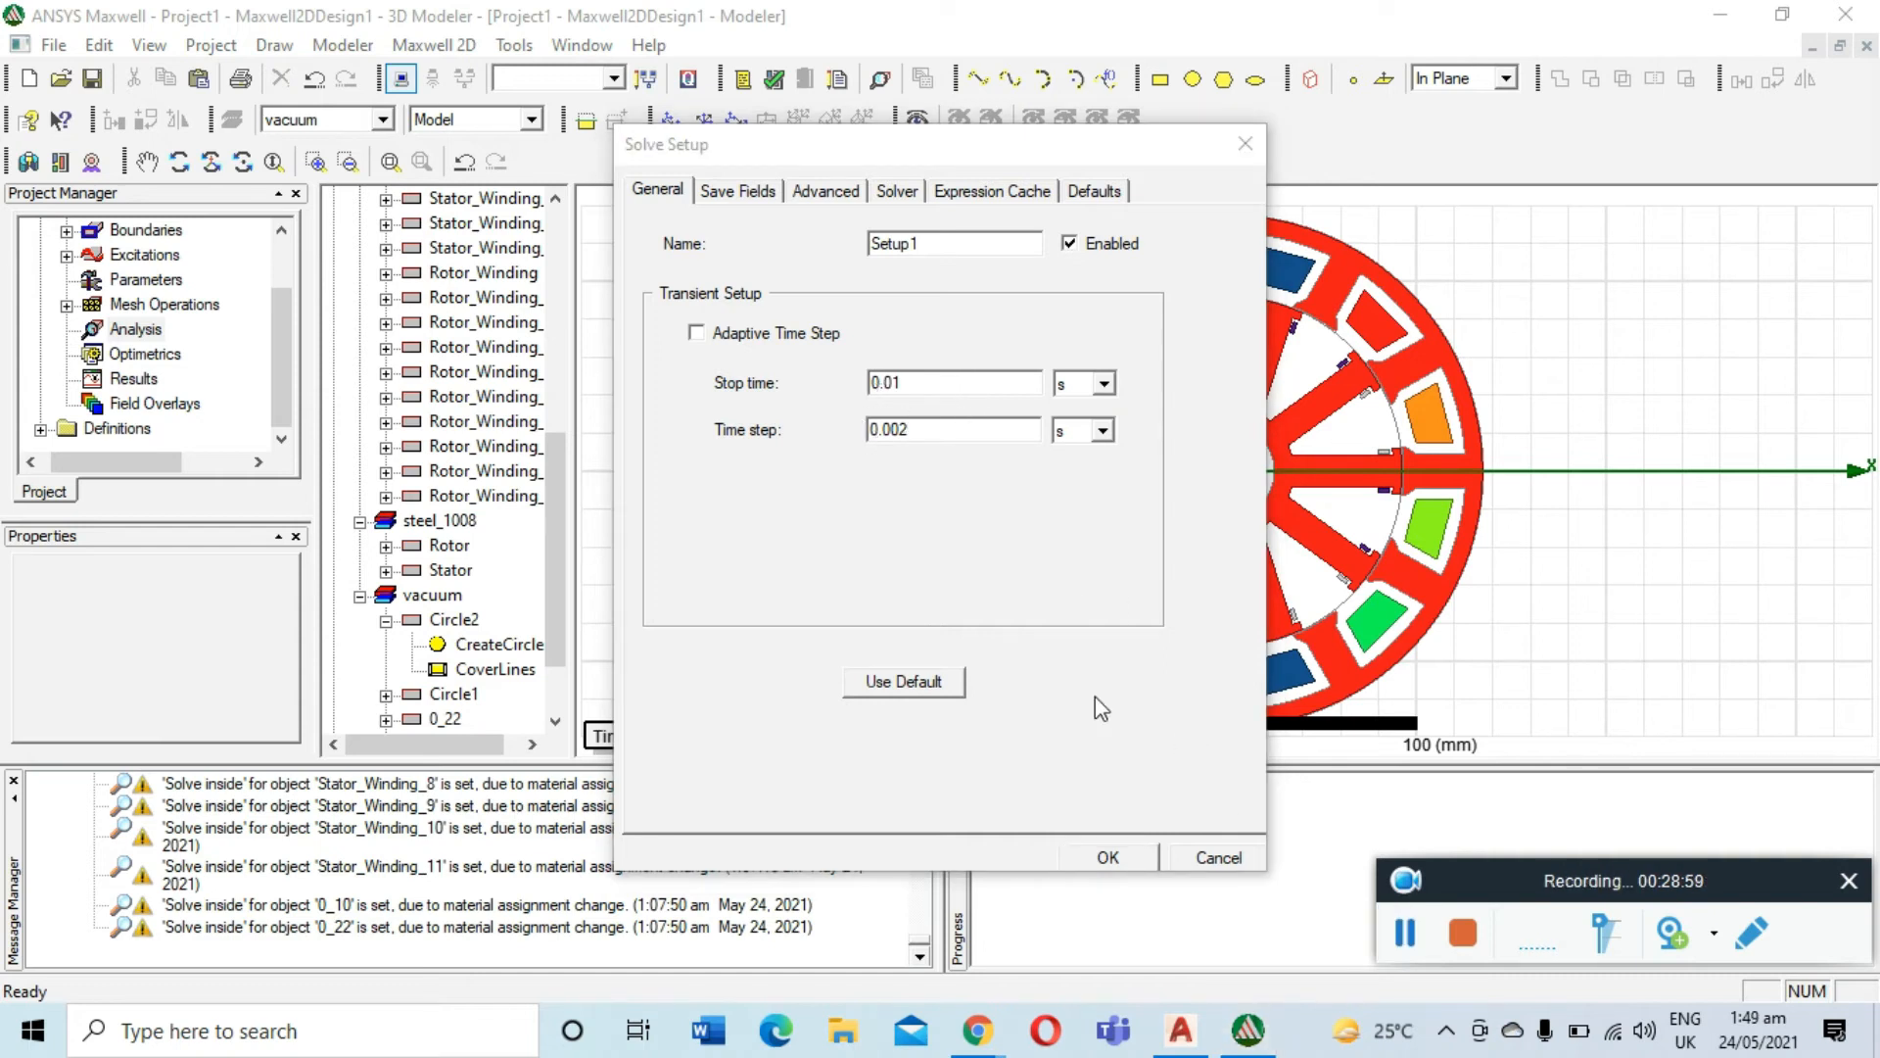
pyautogui.click(948, 385)
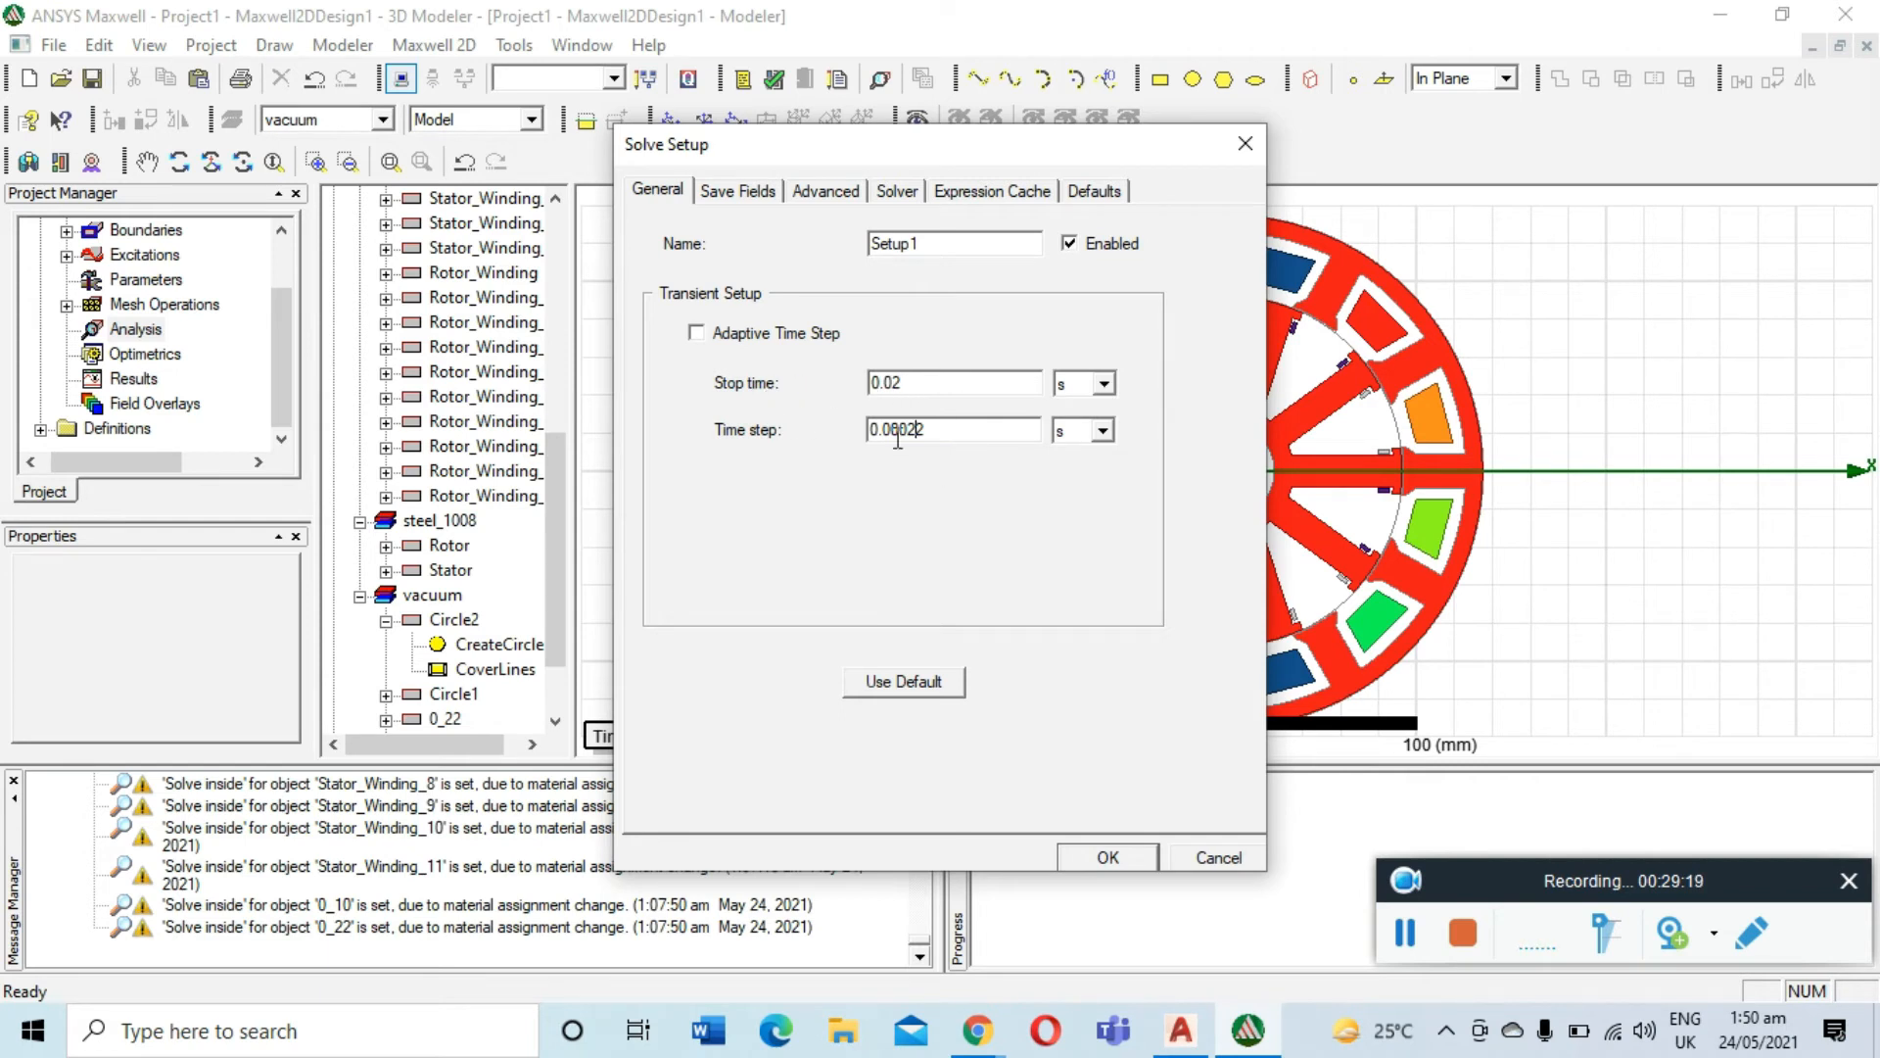
pyautogui.click(1404, 935)
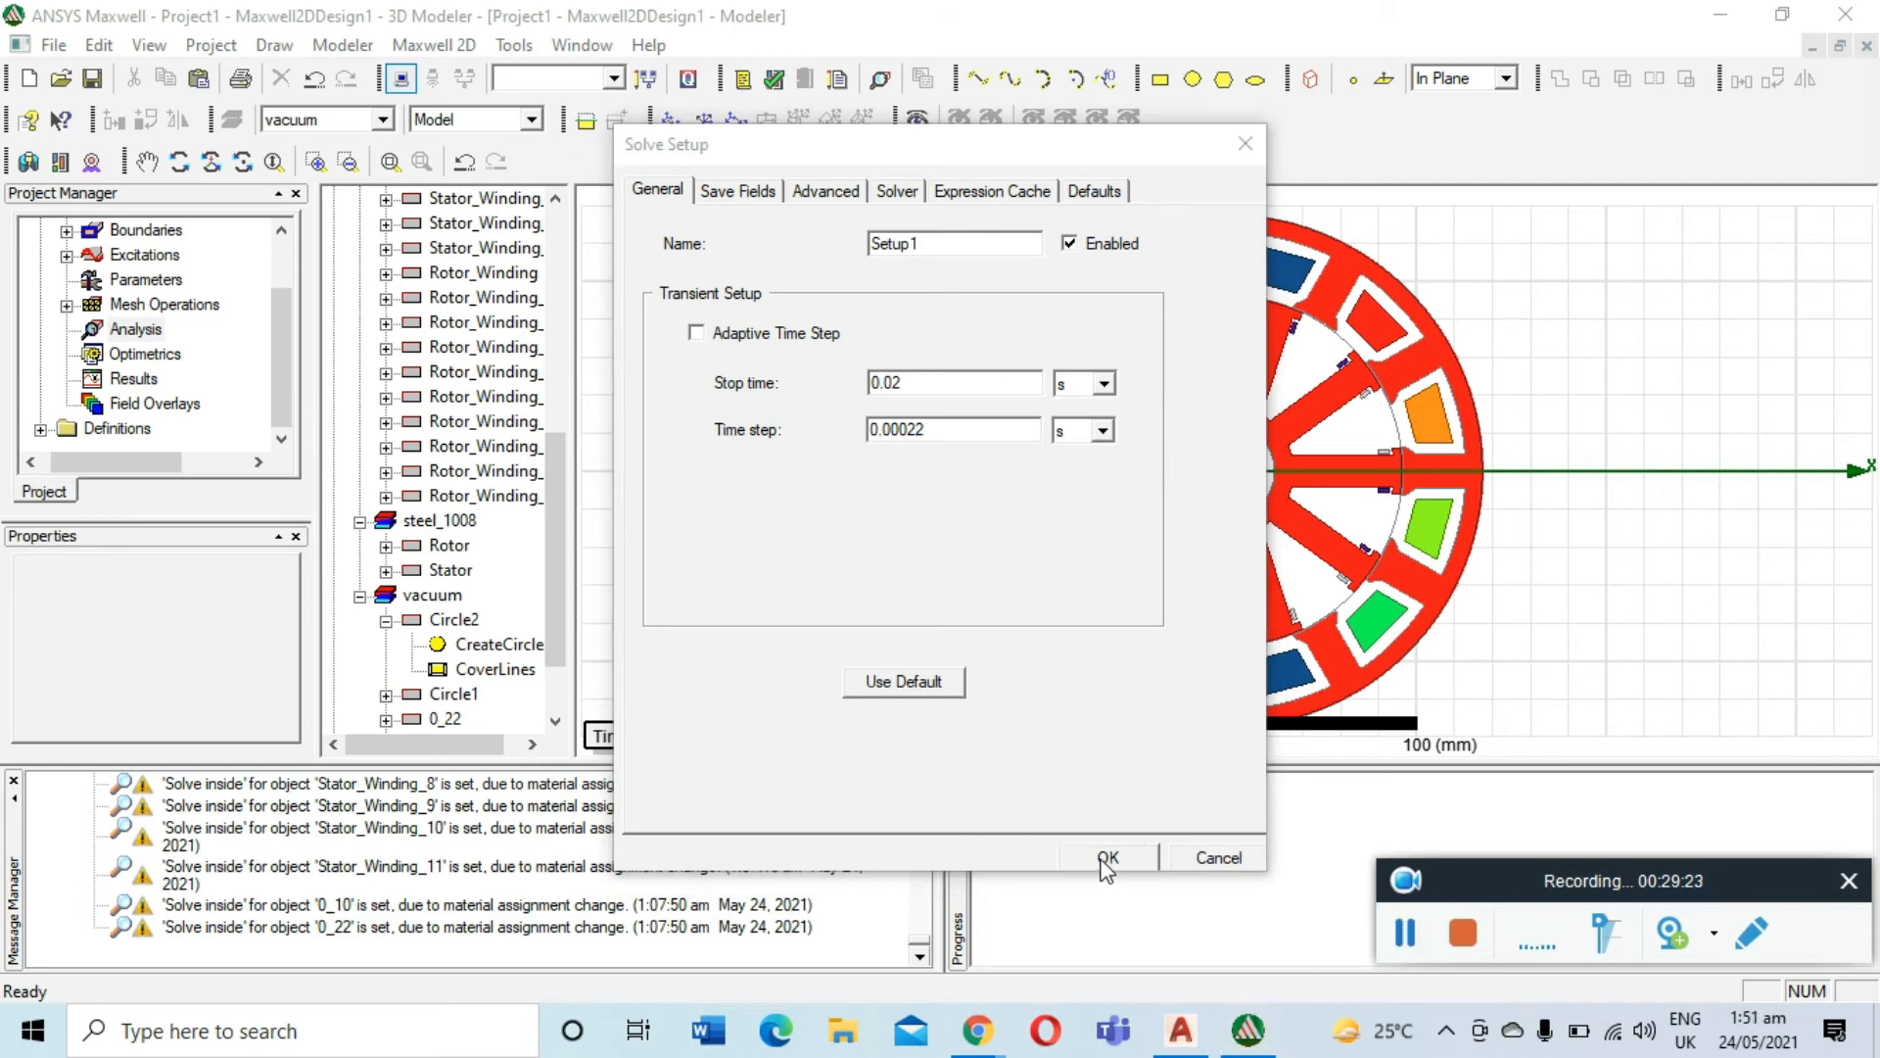
pyautogui.click(1107, 858)
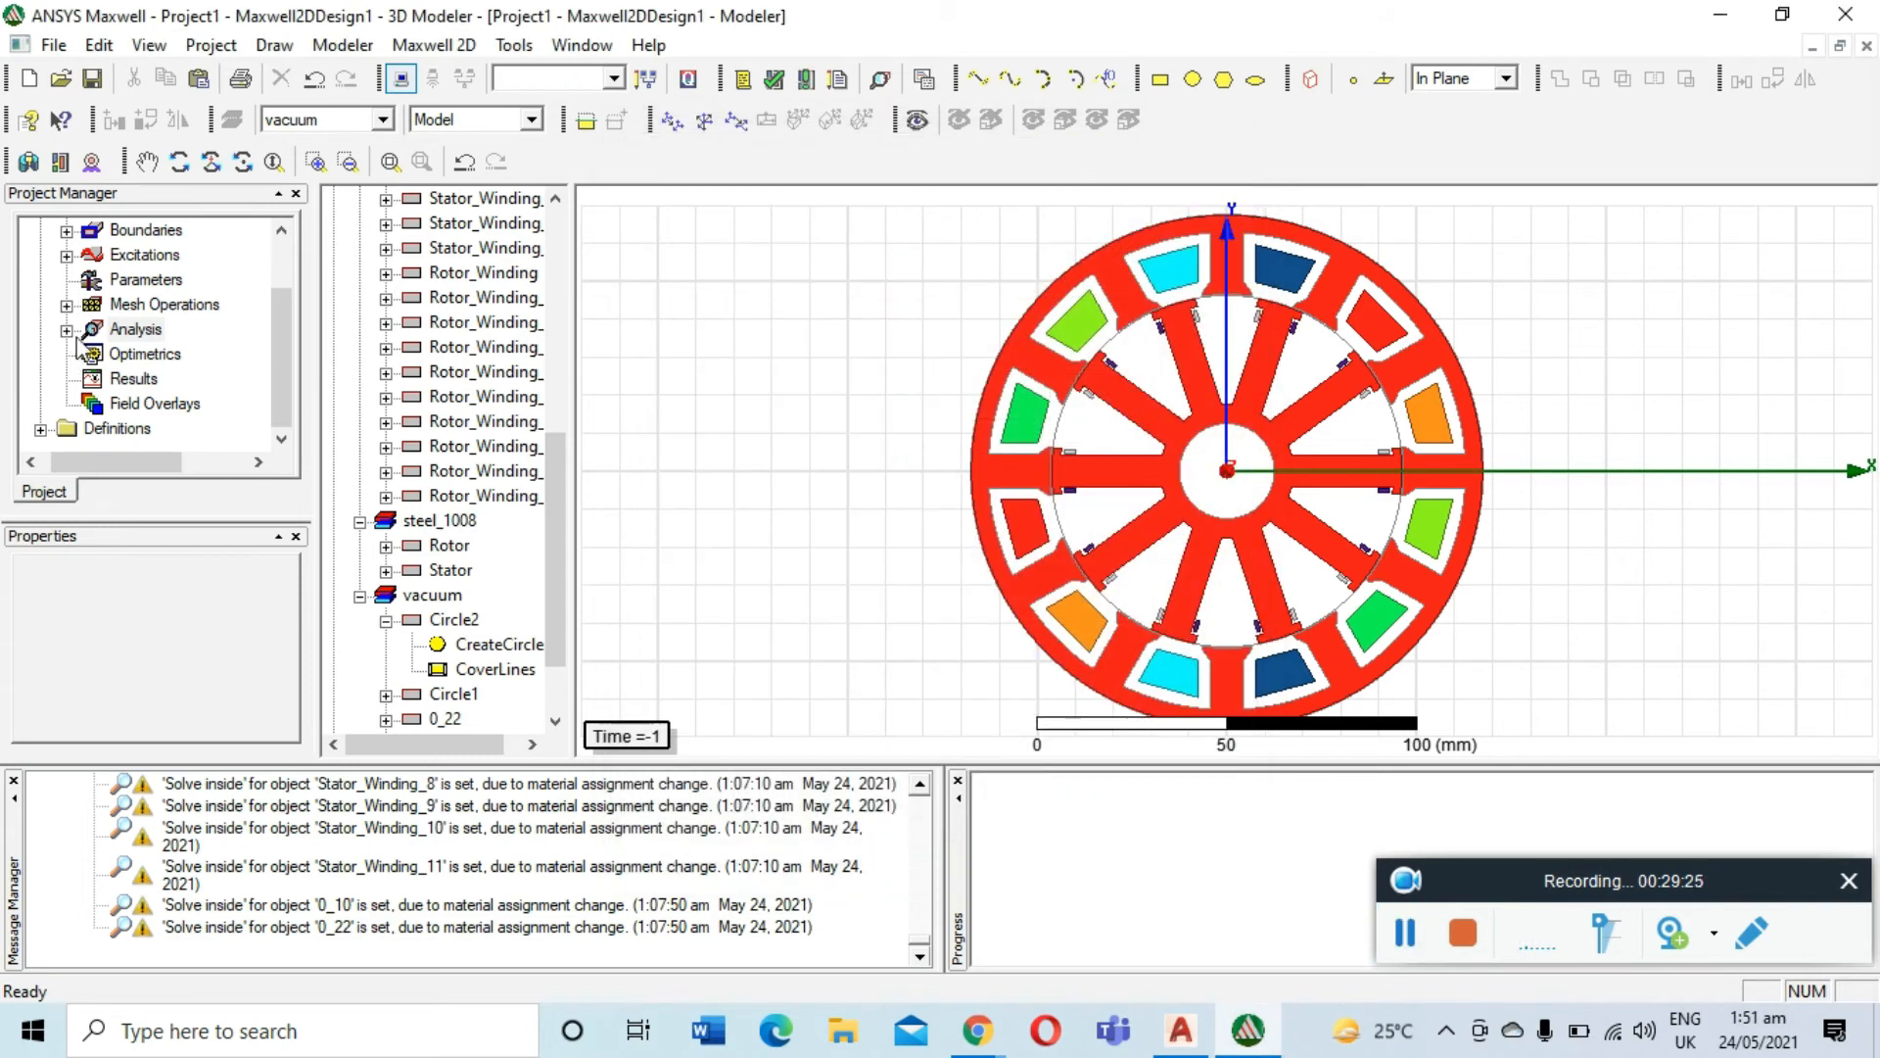
# Add a linear-count save-fields sweep to Setup1 from 0 to 0.02 s with a count of 91
pyautogui.click(67, 330)
pyautogui.doubleClick(137, 353)
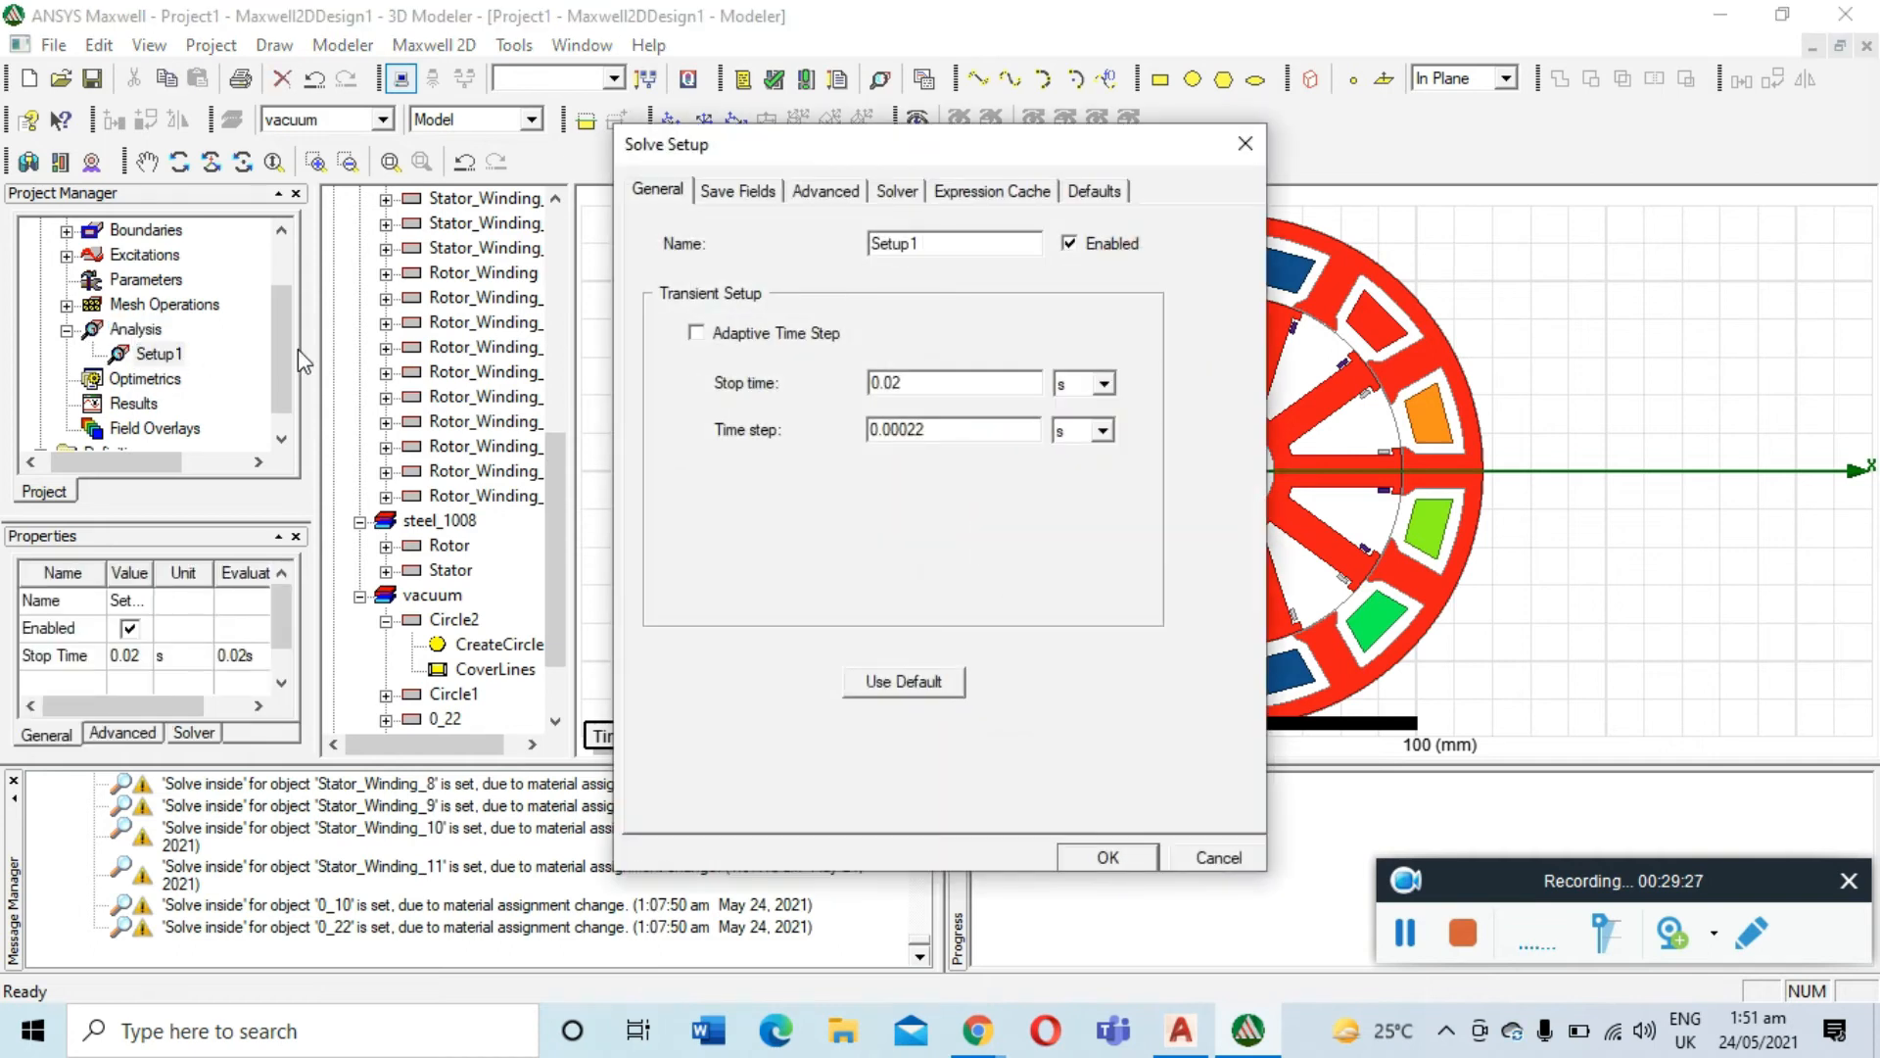
pyautogui.click(759, 195)
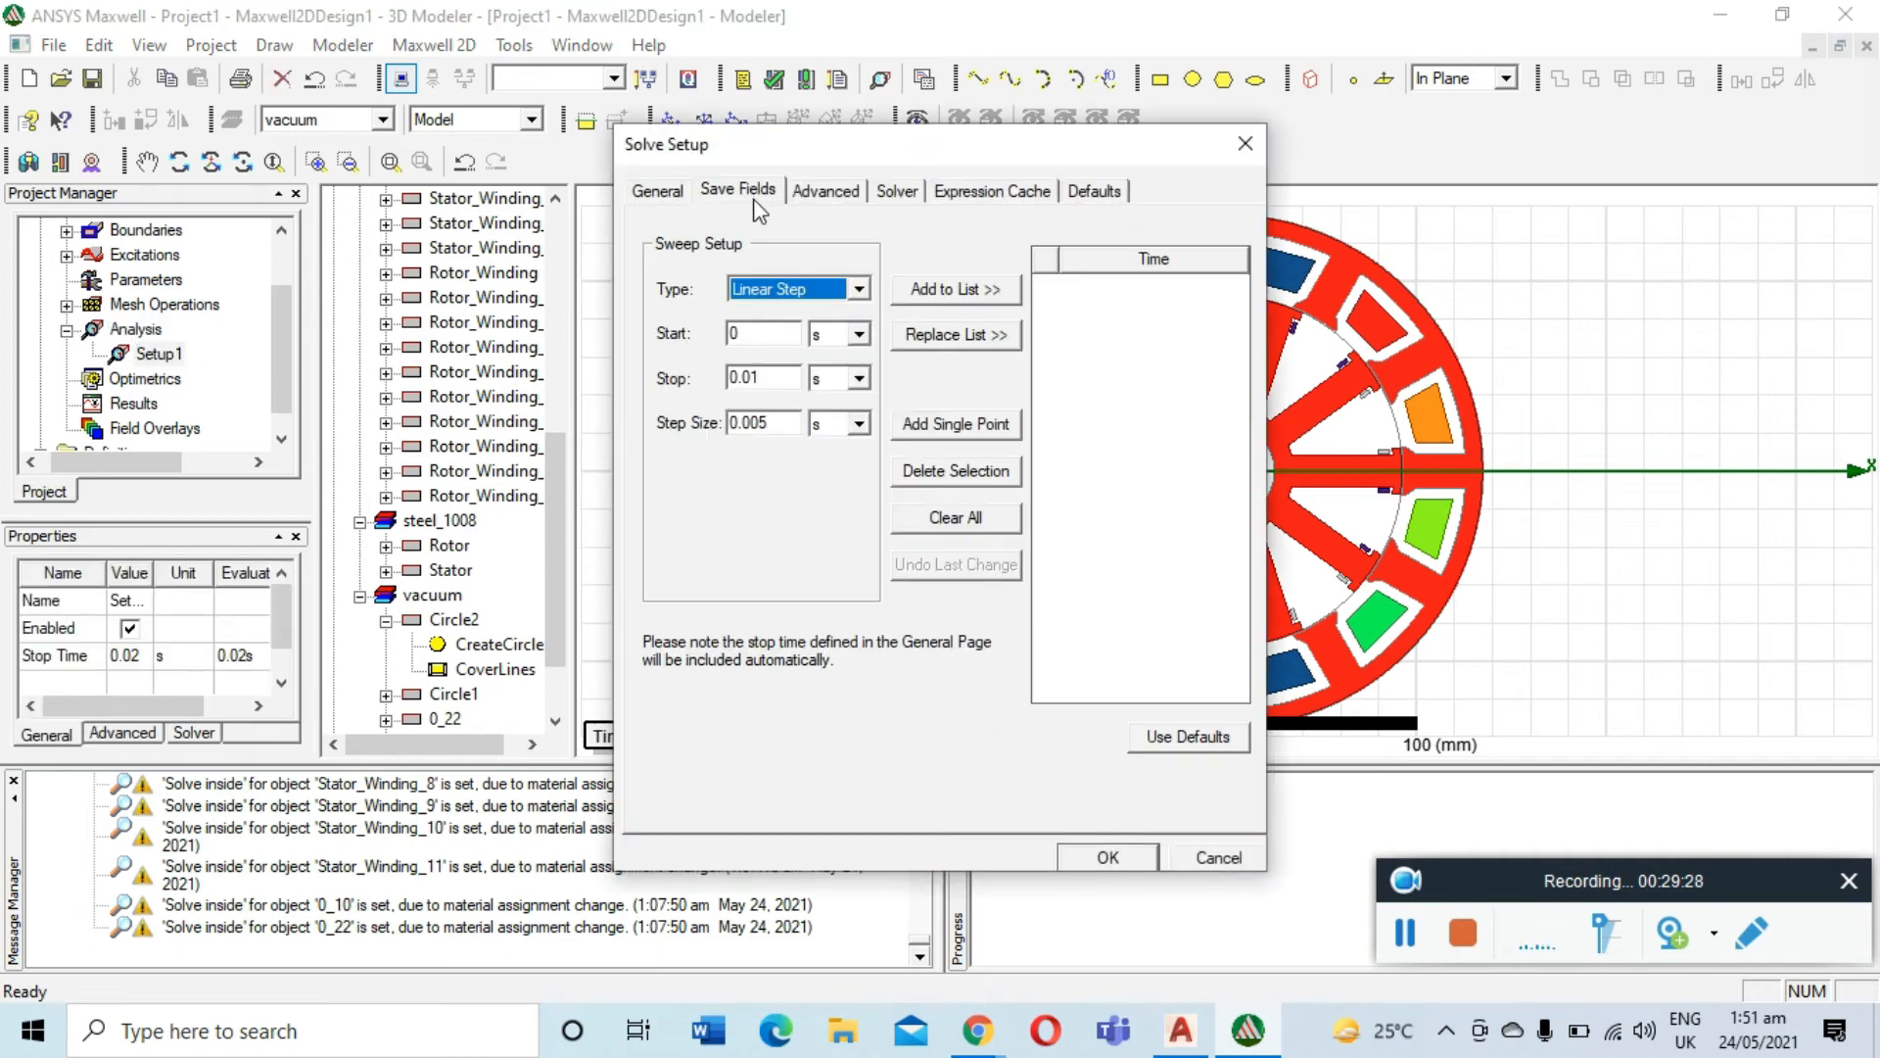
pyautogui.click(833, 294)
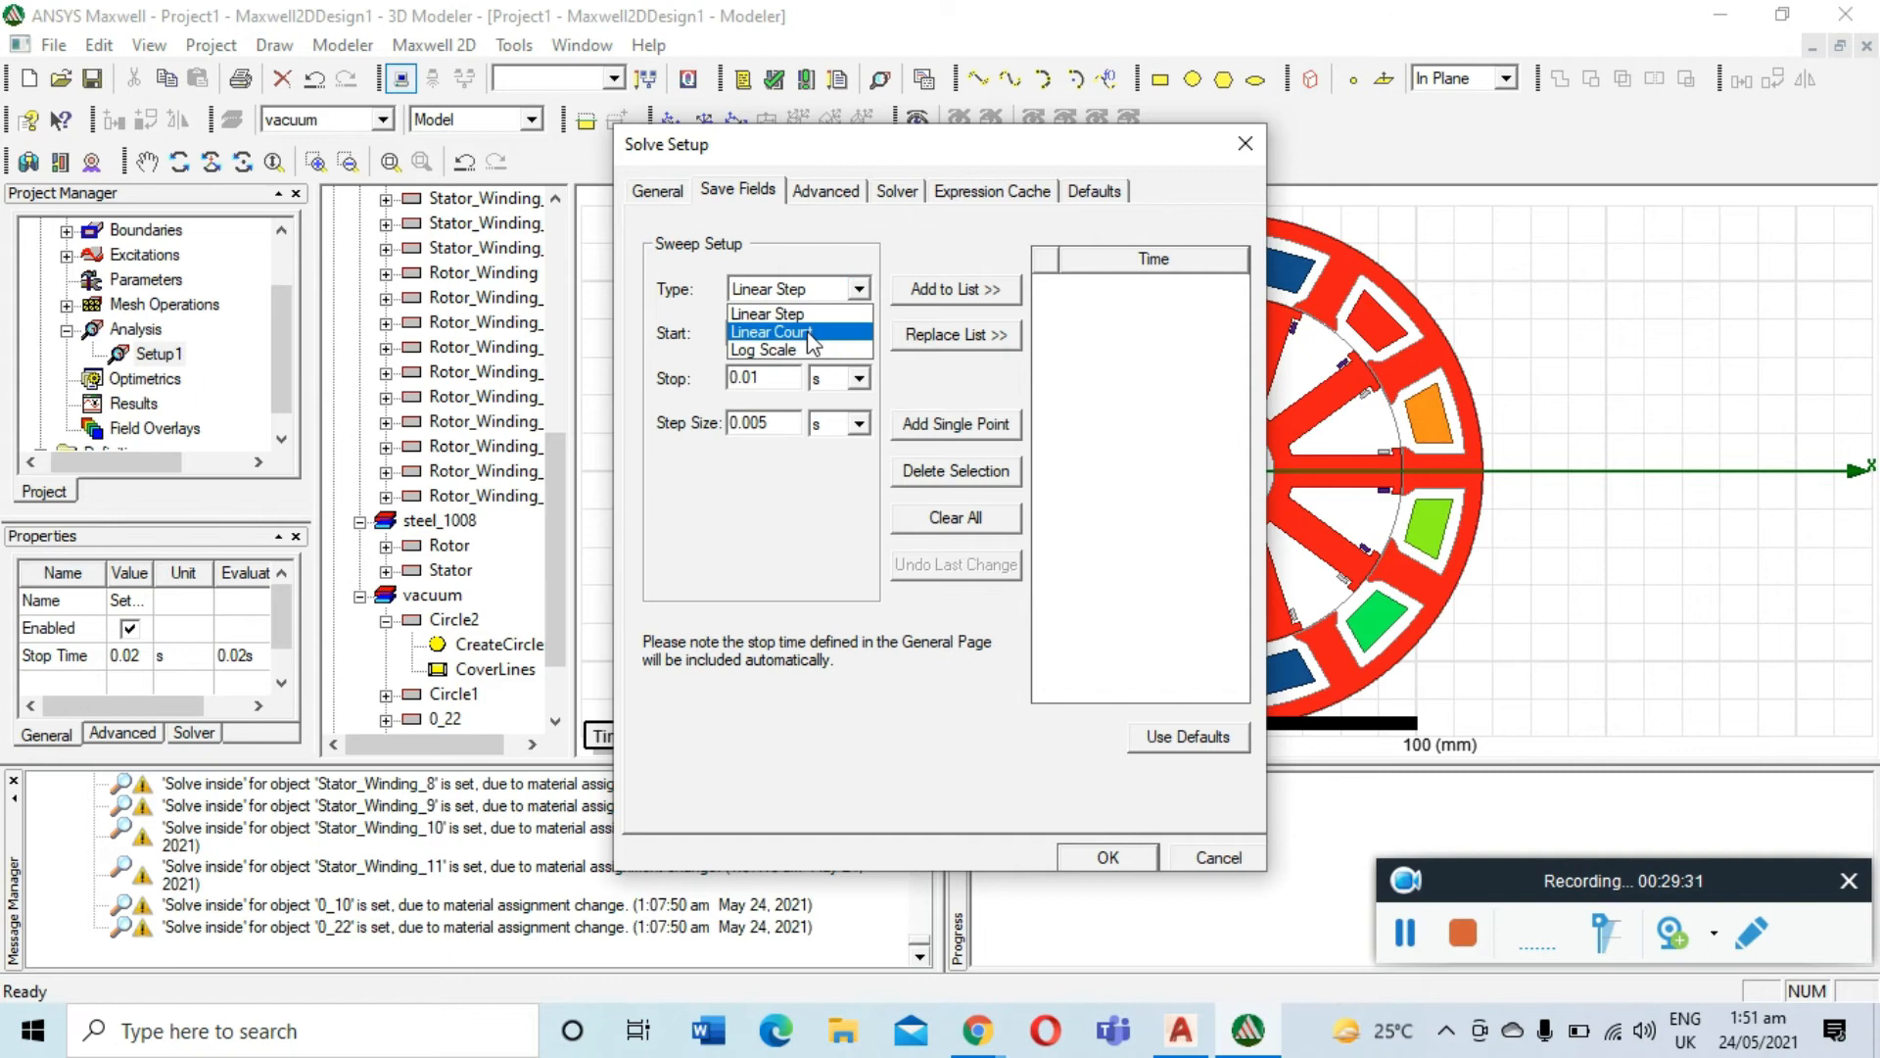
pyautogui.click(757, 329)
pyautogui.click(754, 333)
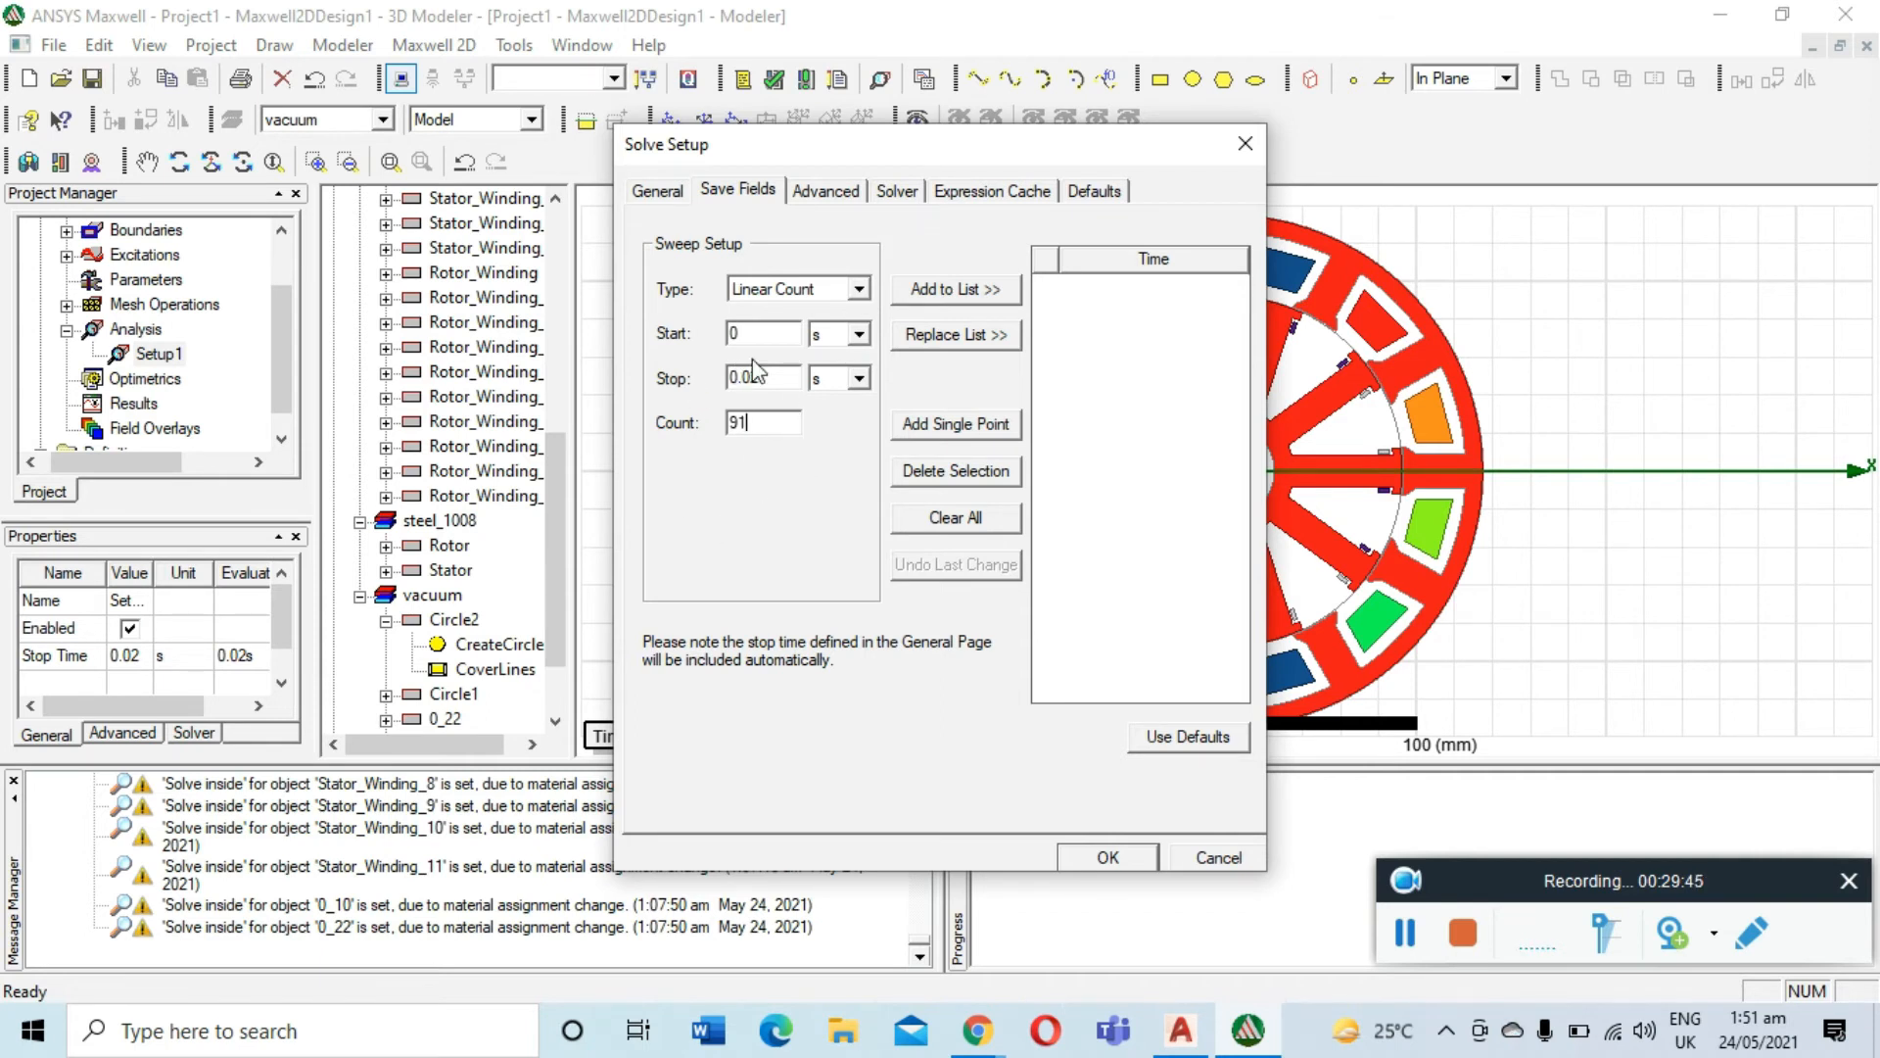
pyautogui.click(925, 289)
# Review the full list of save times generated for Setup1 and accept the solve setup
pyautogui.scroll(-12, 1126, 348)
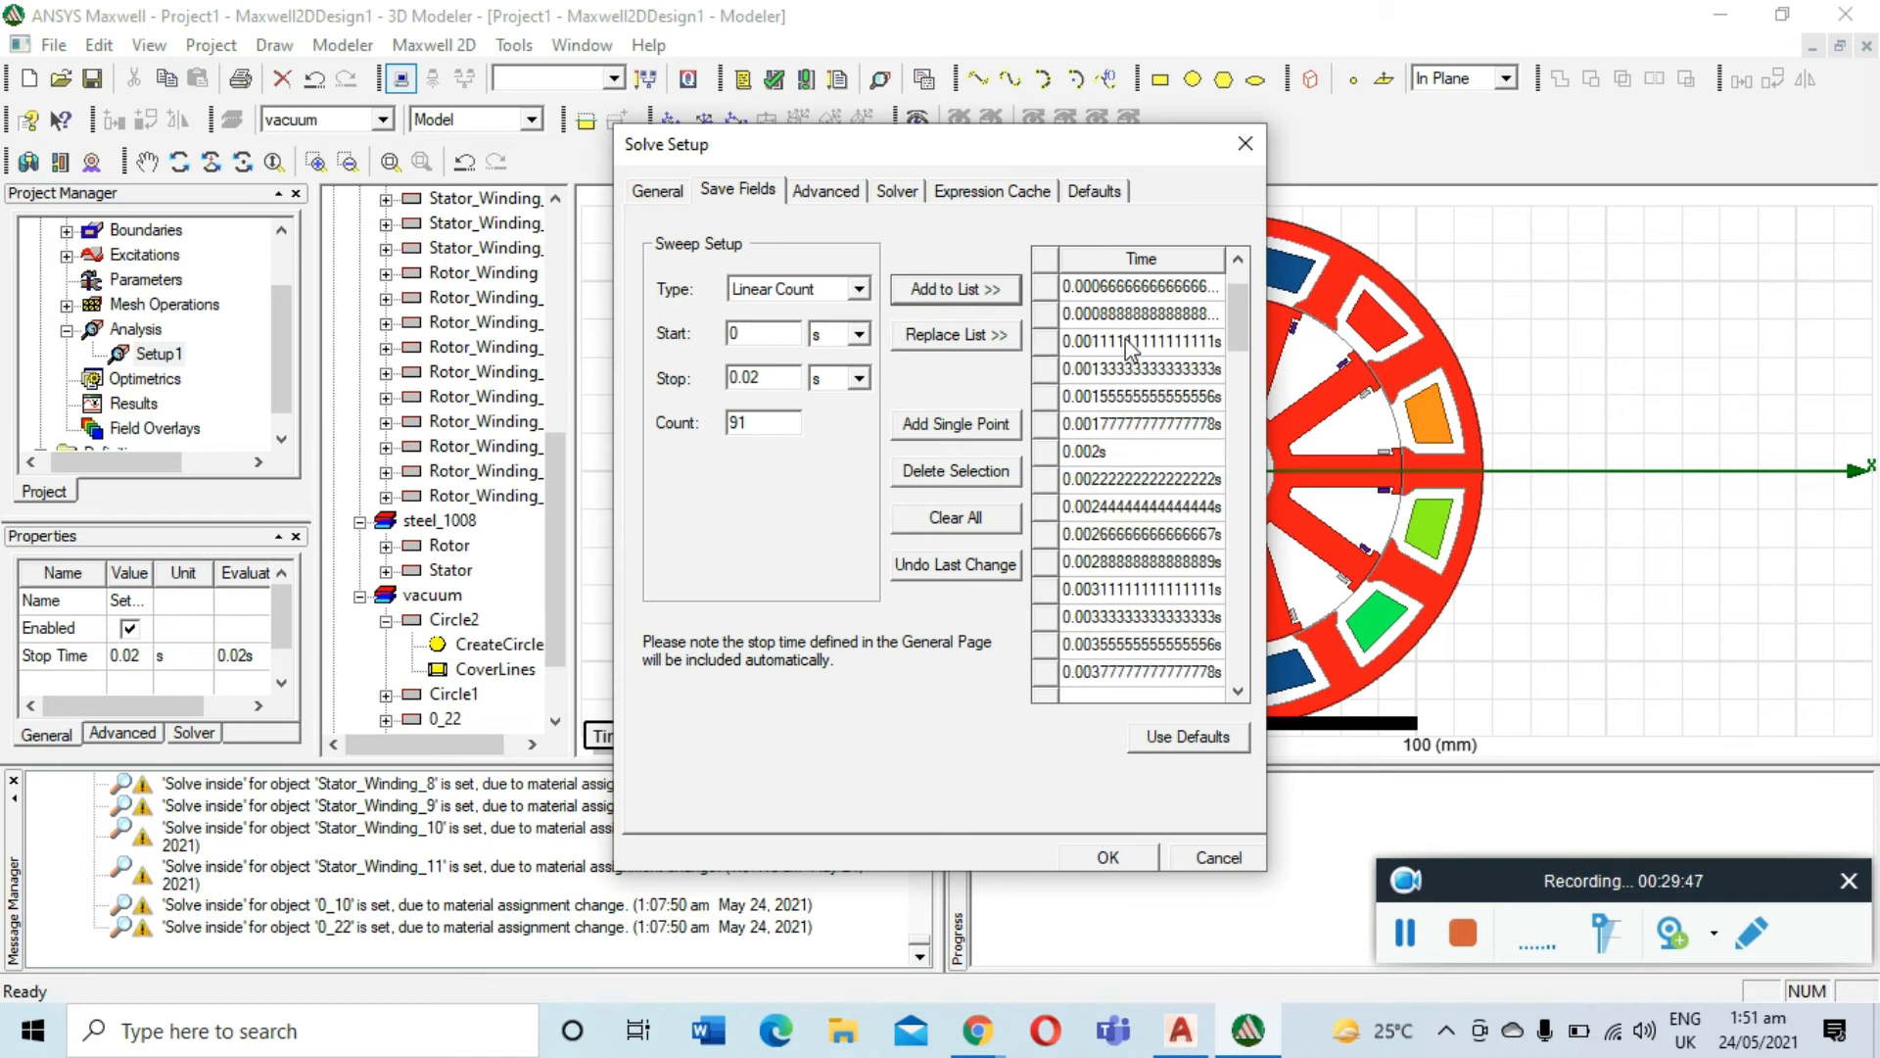
pyautogui.scroll(-13, 1117, 373)
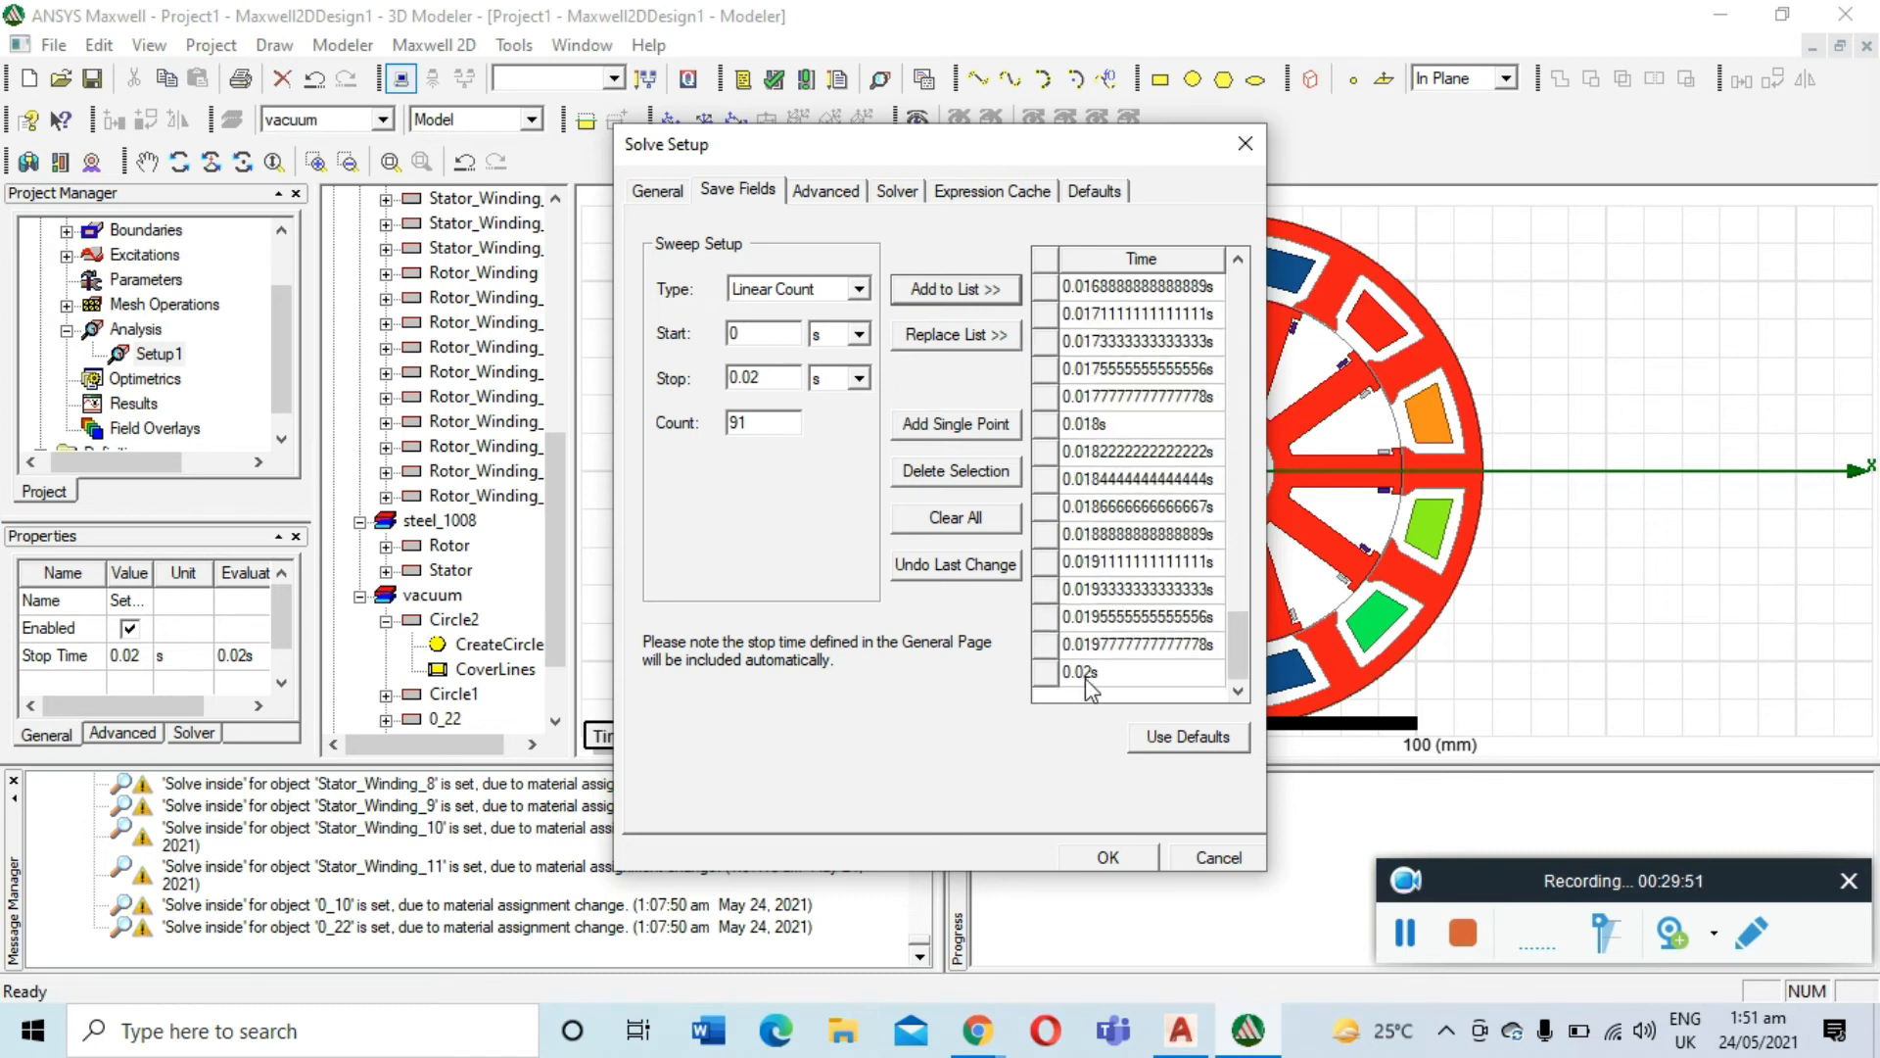
pyautogui.scroll(16, 1160, 529)
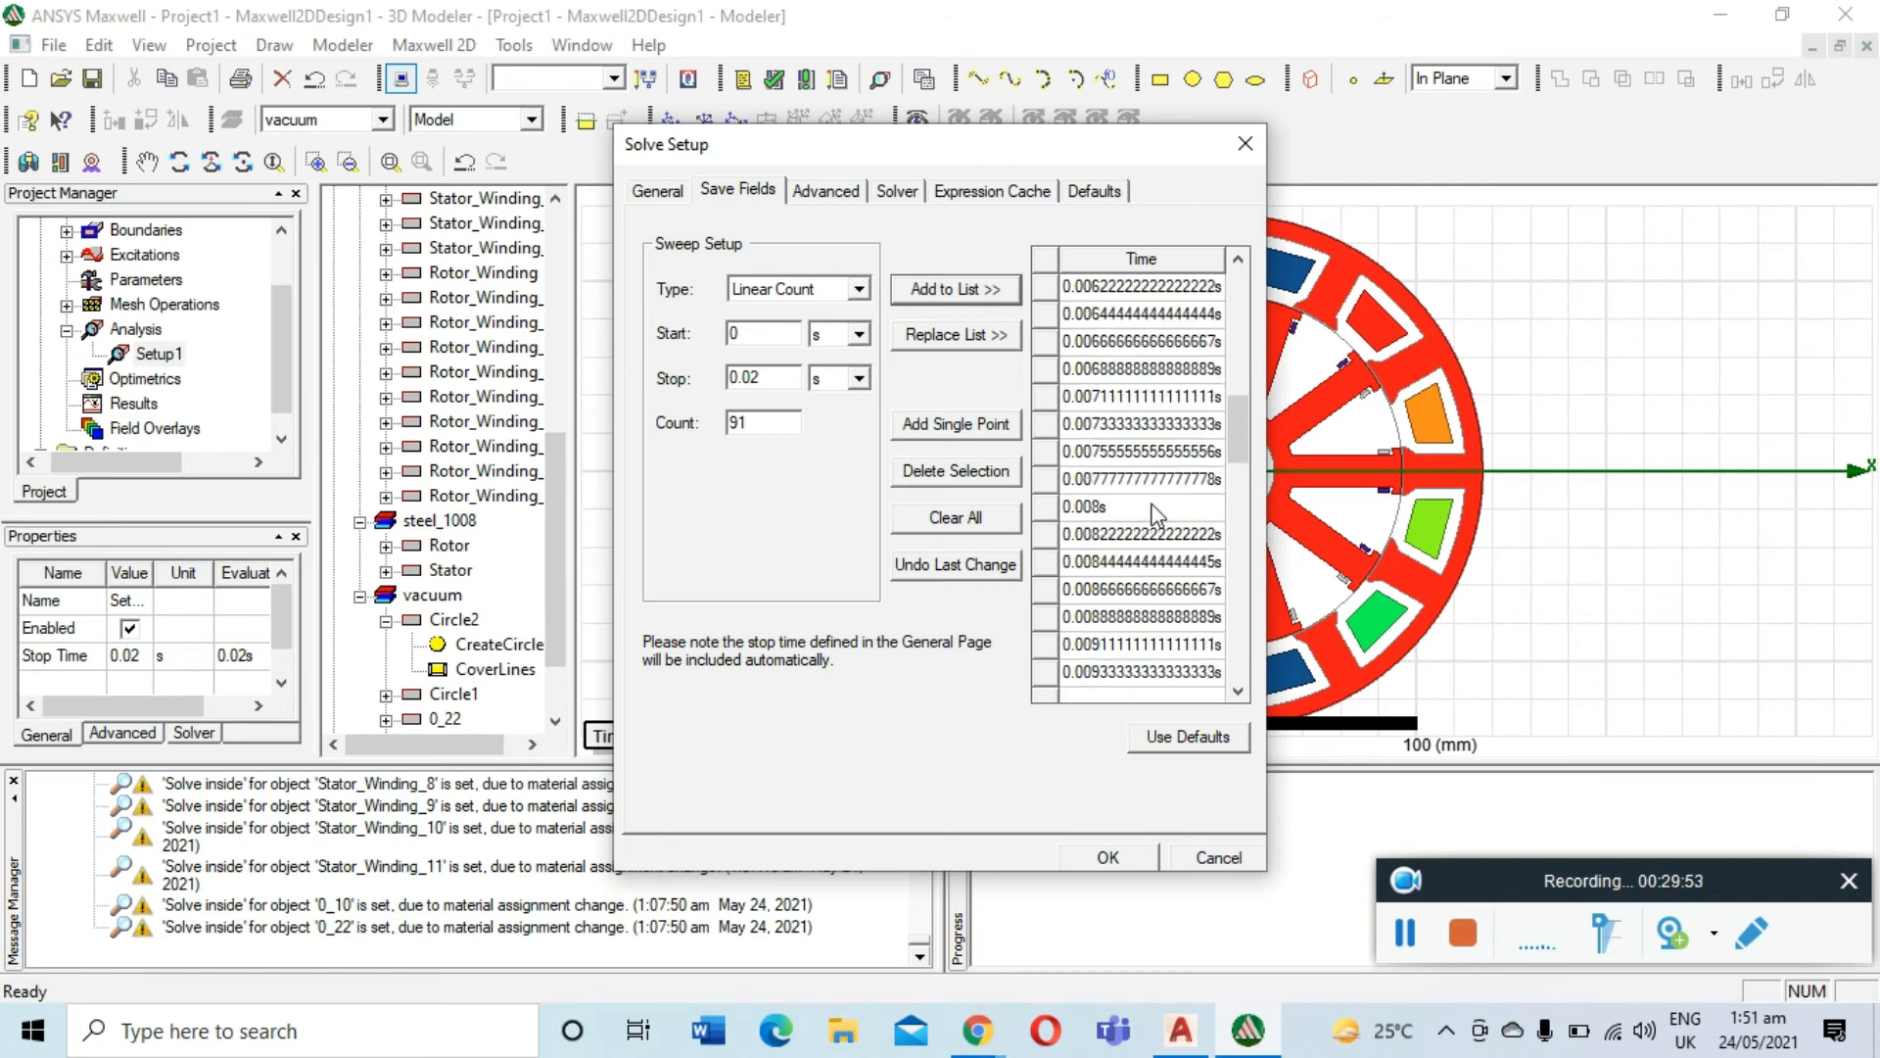
pyautogui.scroll(6, 1155, 511)
pyautogui.click(1407, 928)
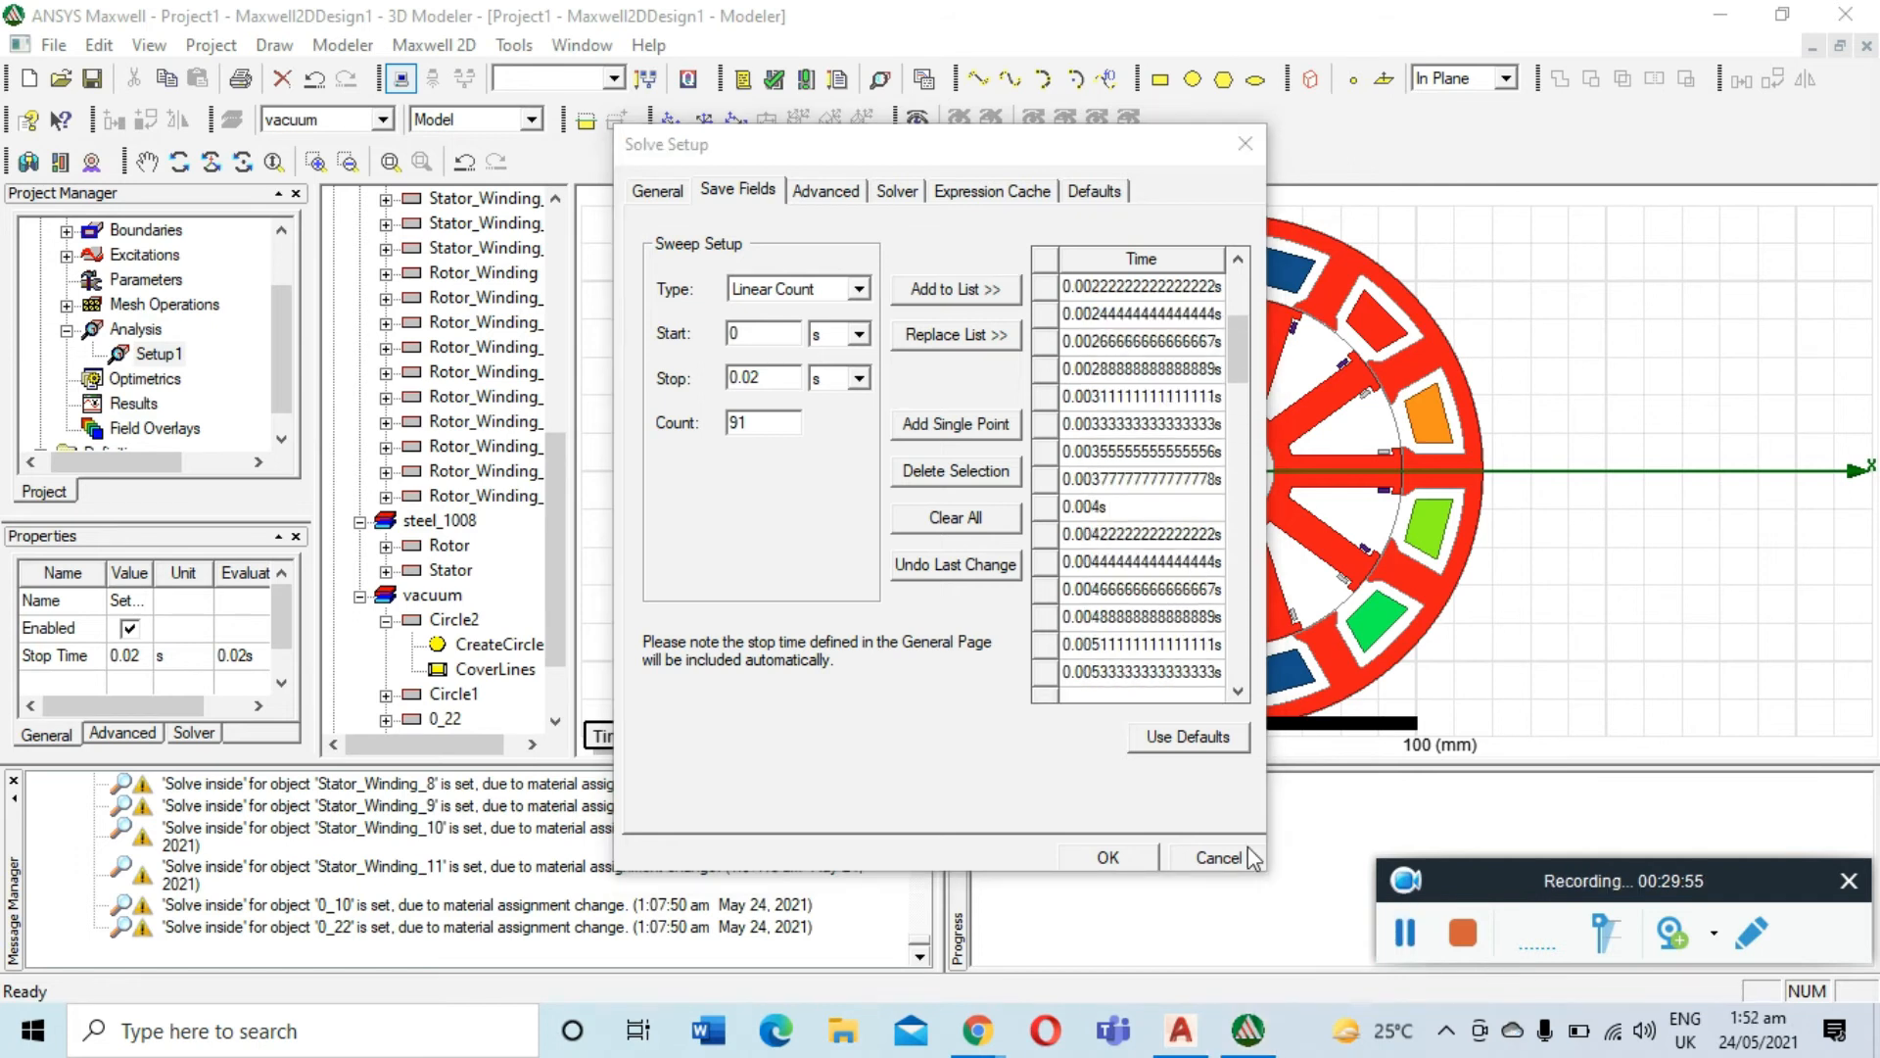
pyautogui.click(1107, 857)
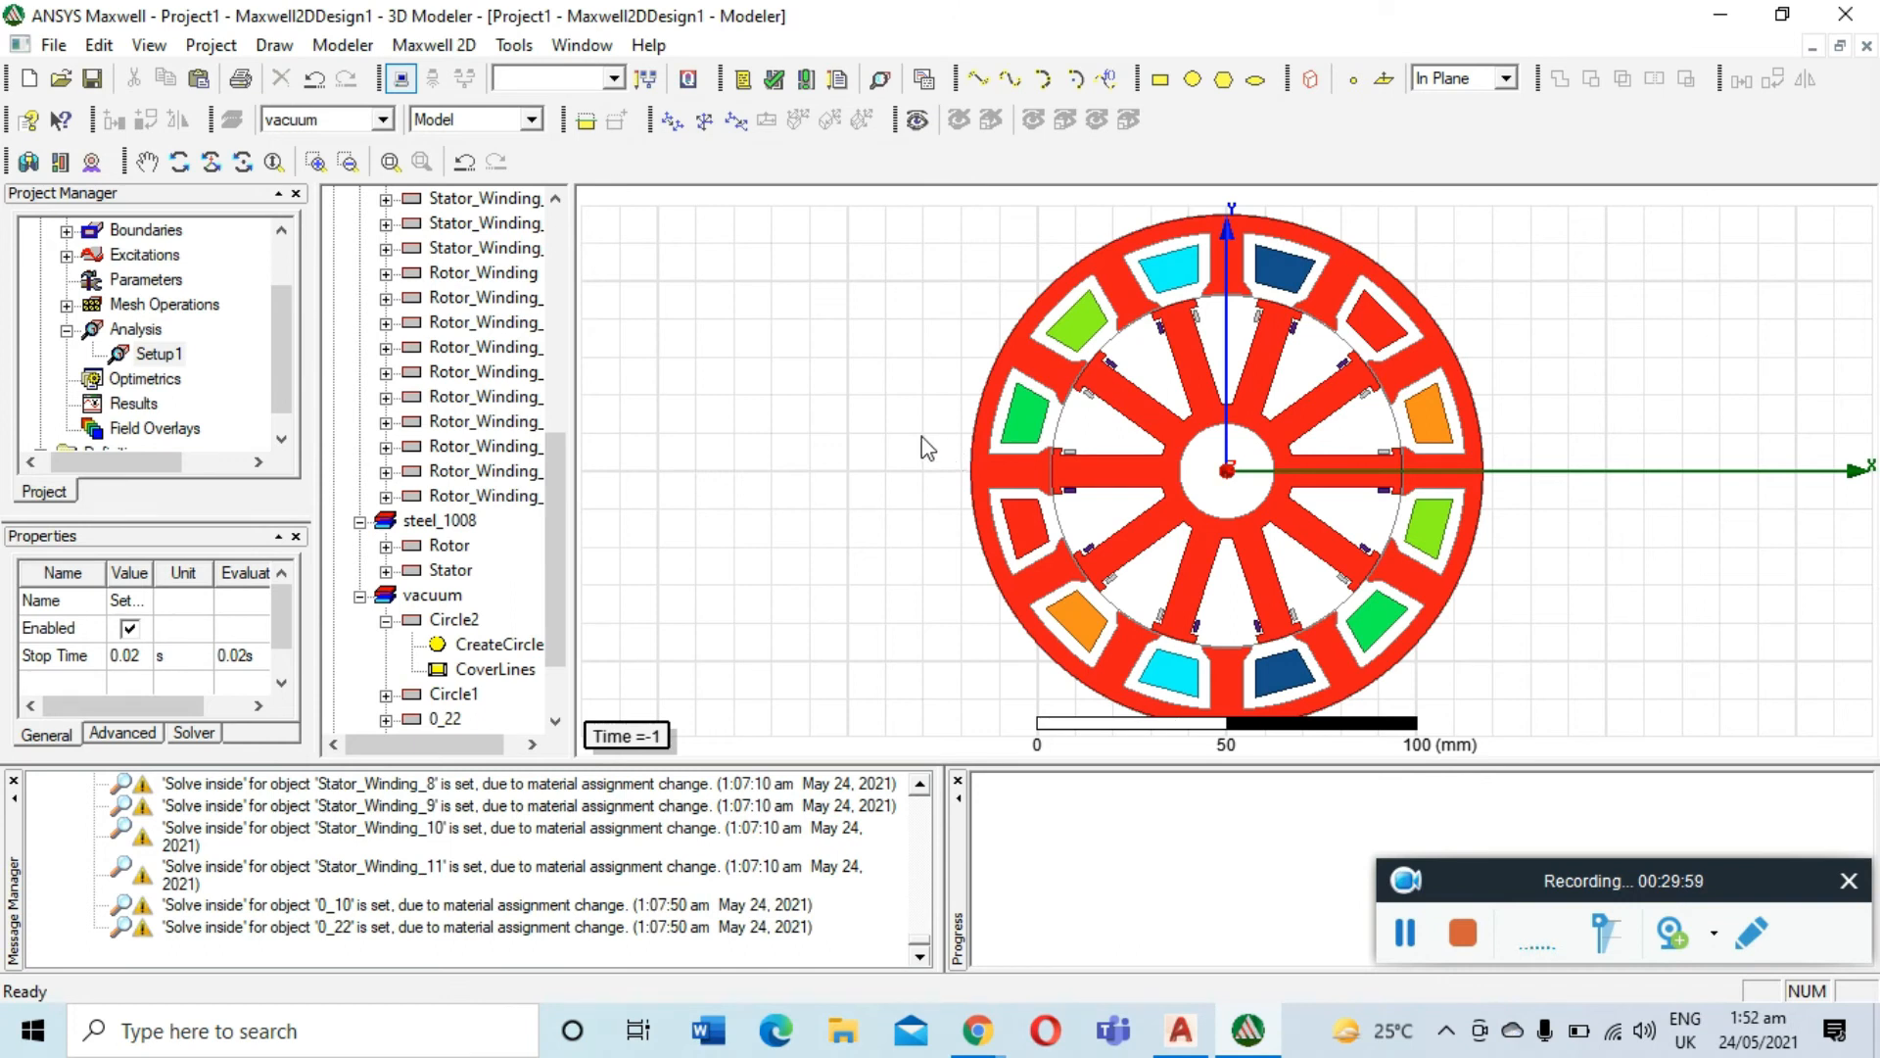
# Run a validation check on the Maxwell2DDesign1 design and dismiss its report
pyautogui.click(66, 330)
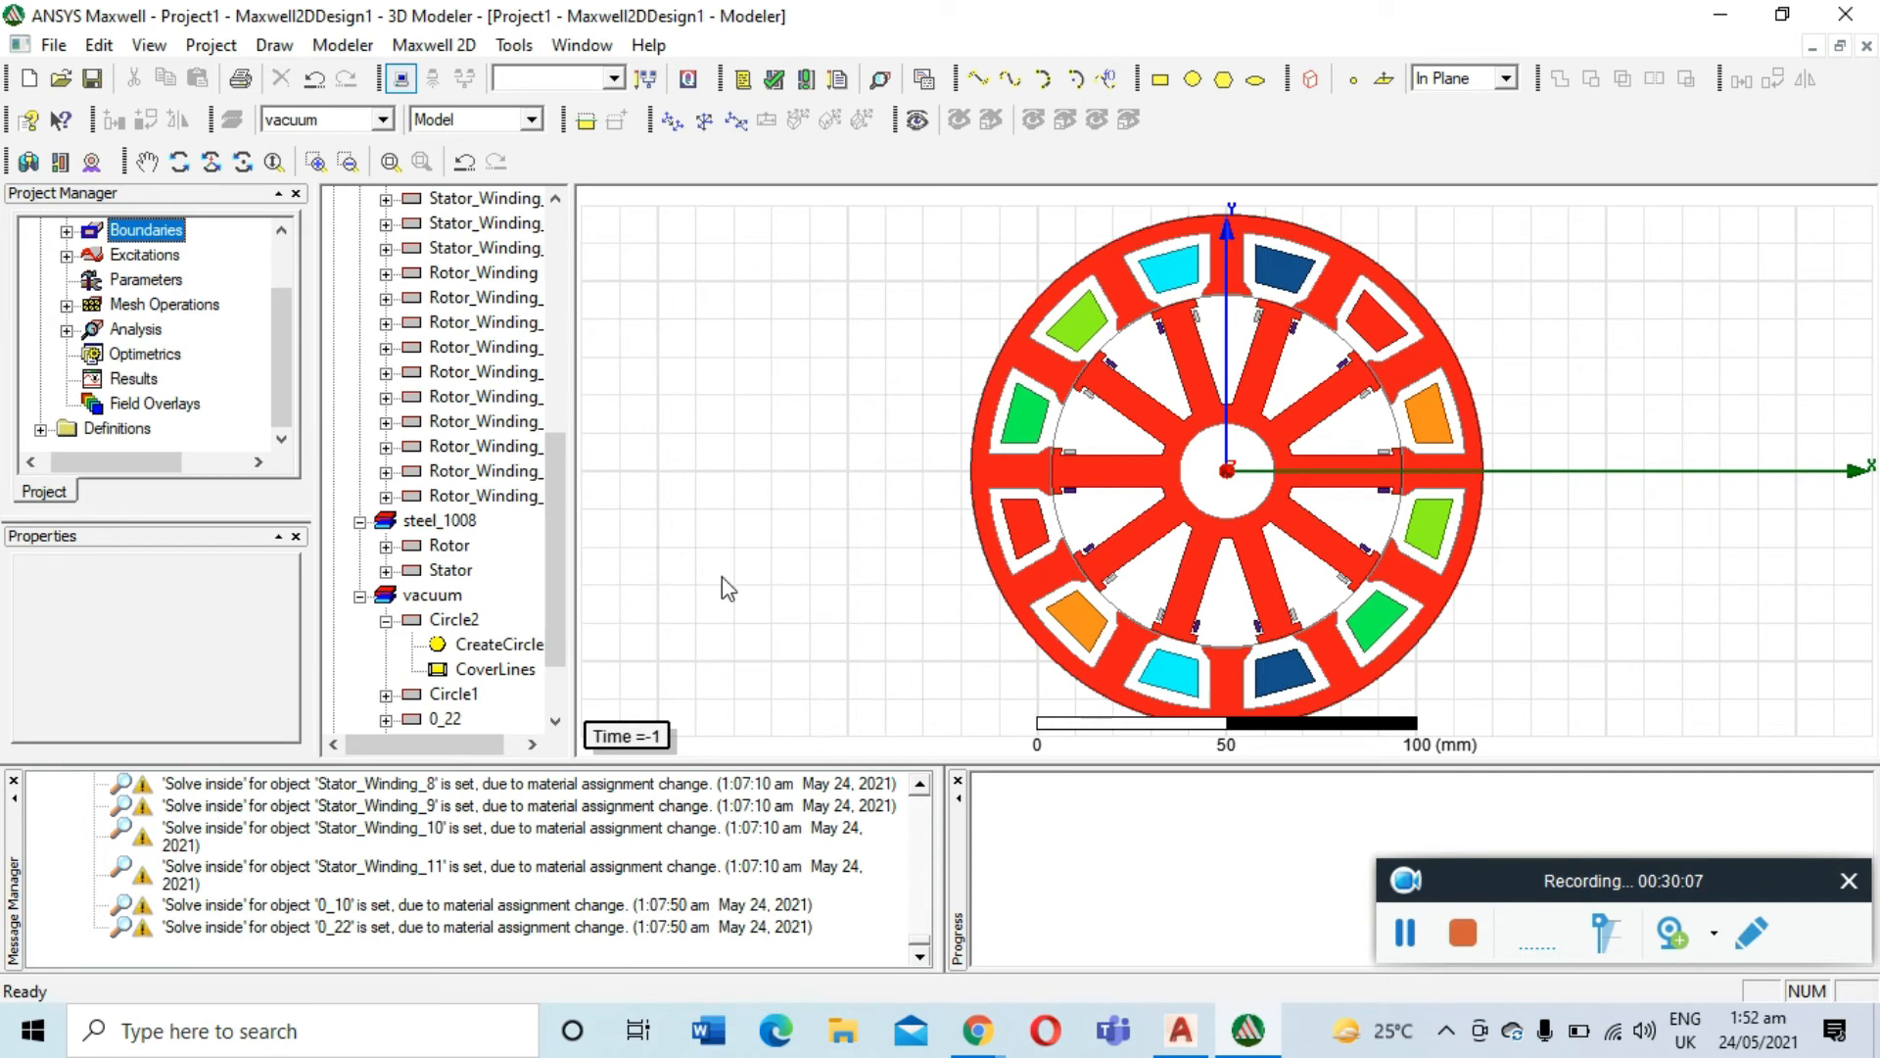
pyautogui.click(1403, 931)
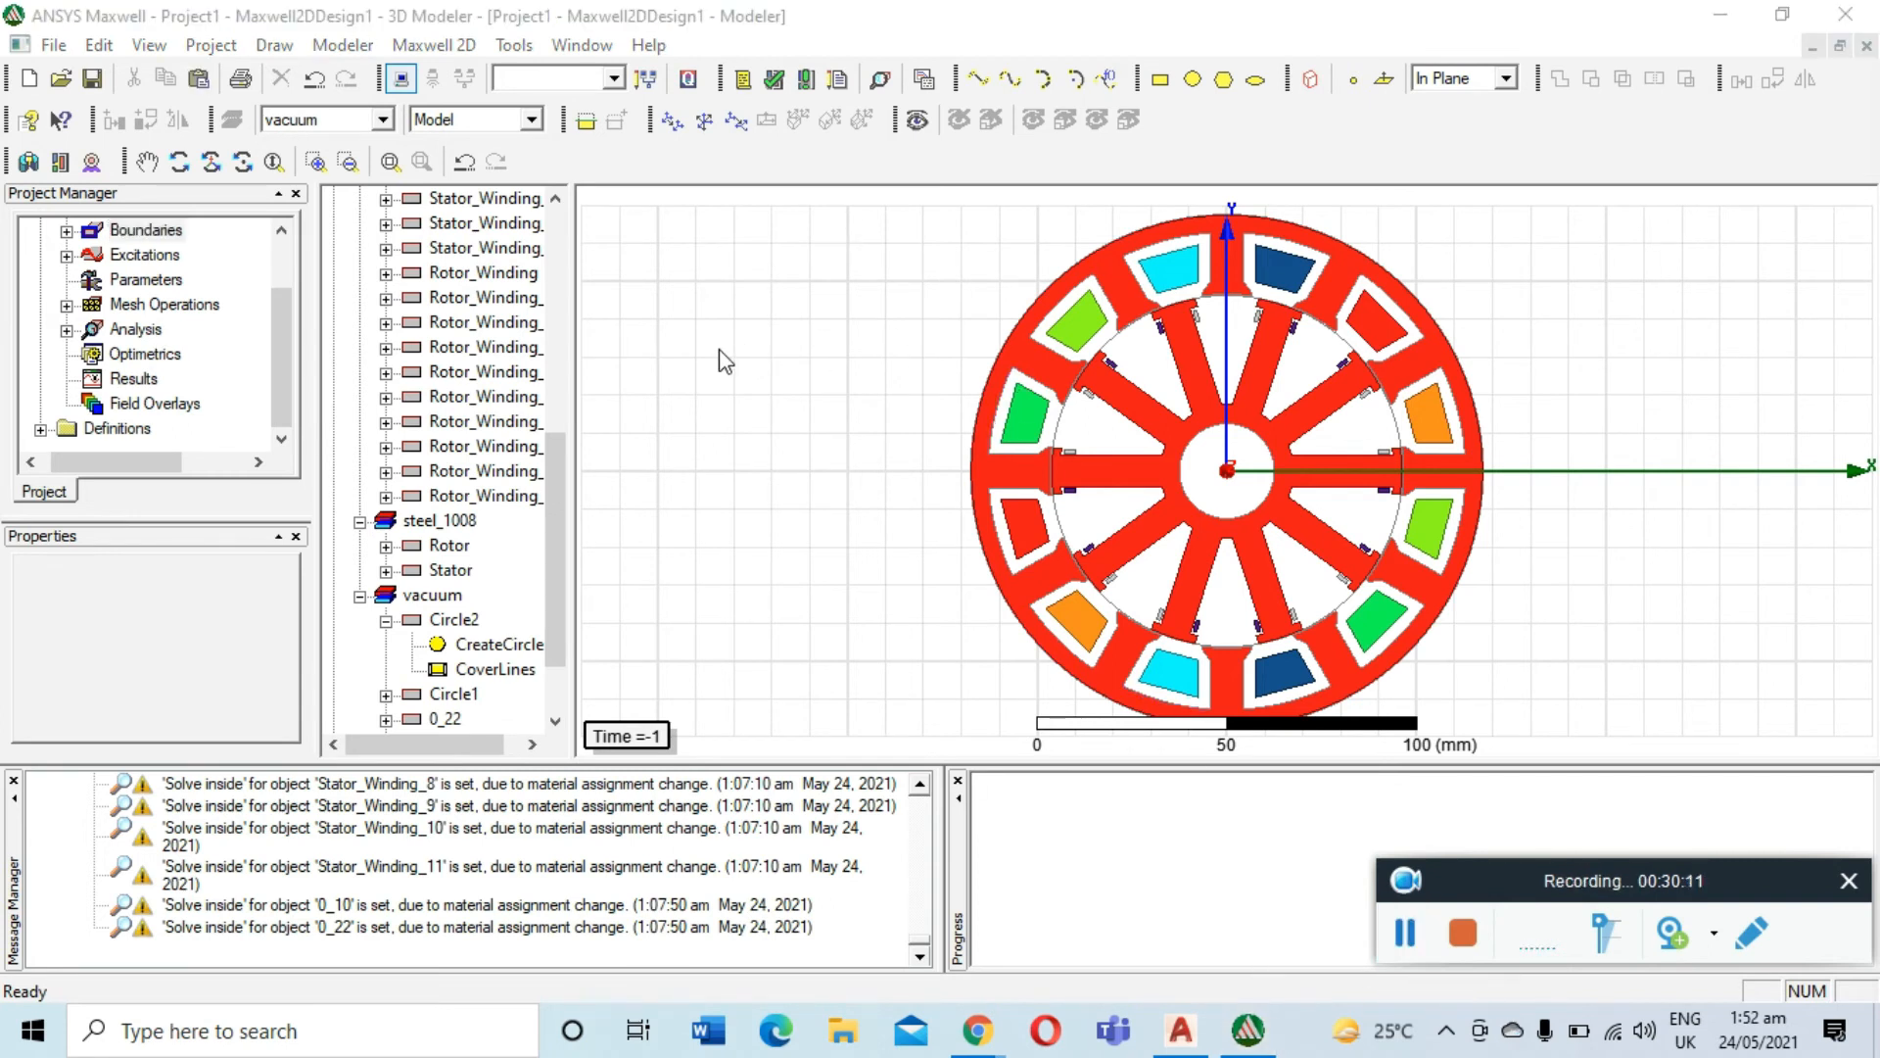
pyautogui.click(775, 80)
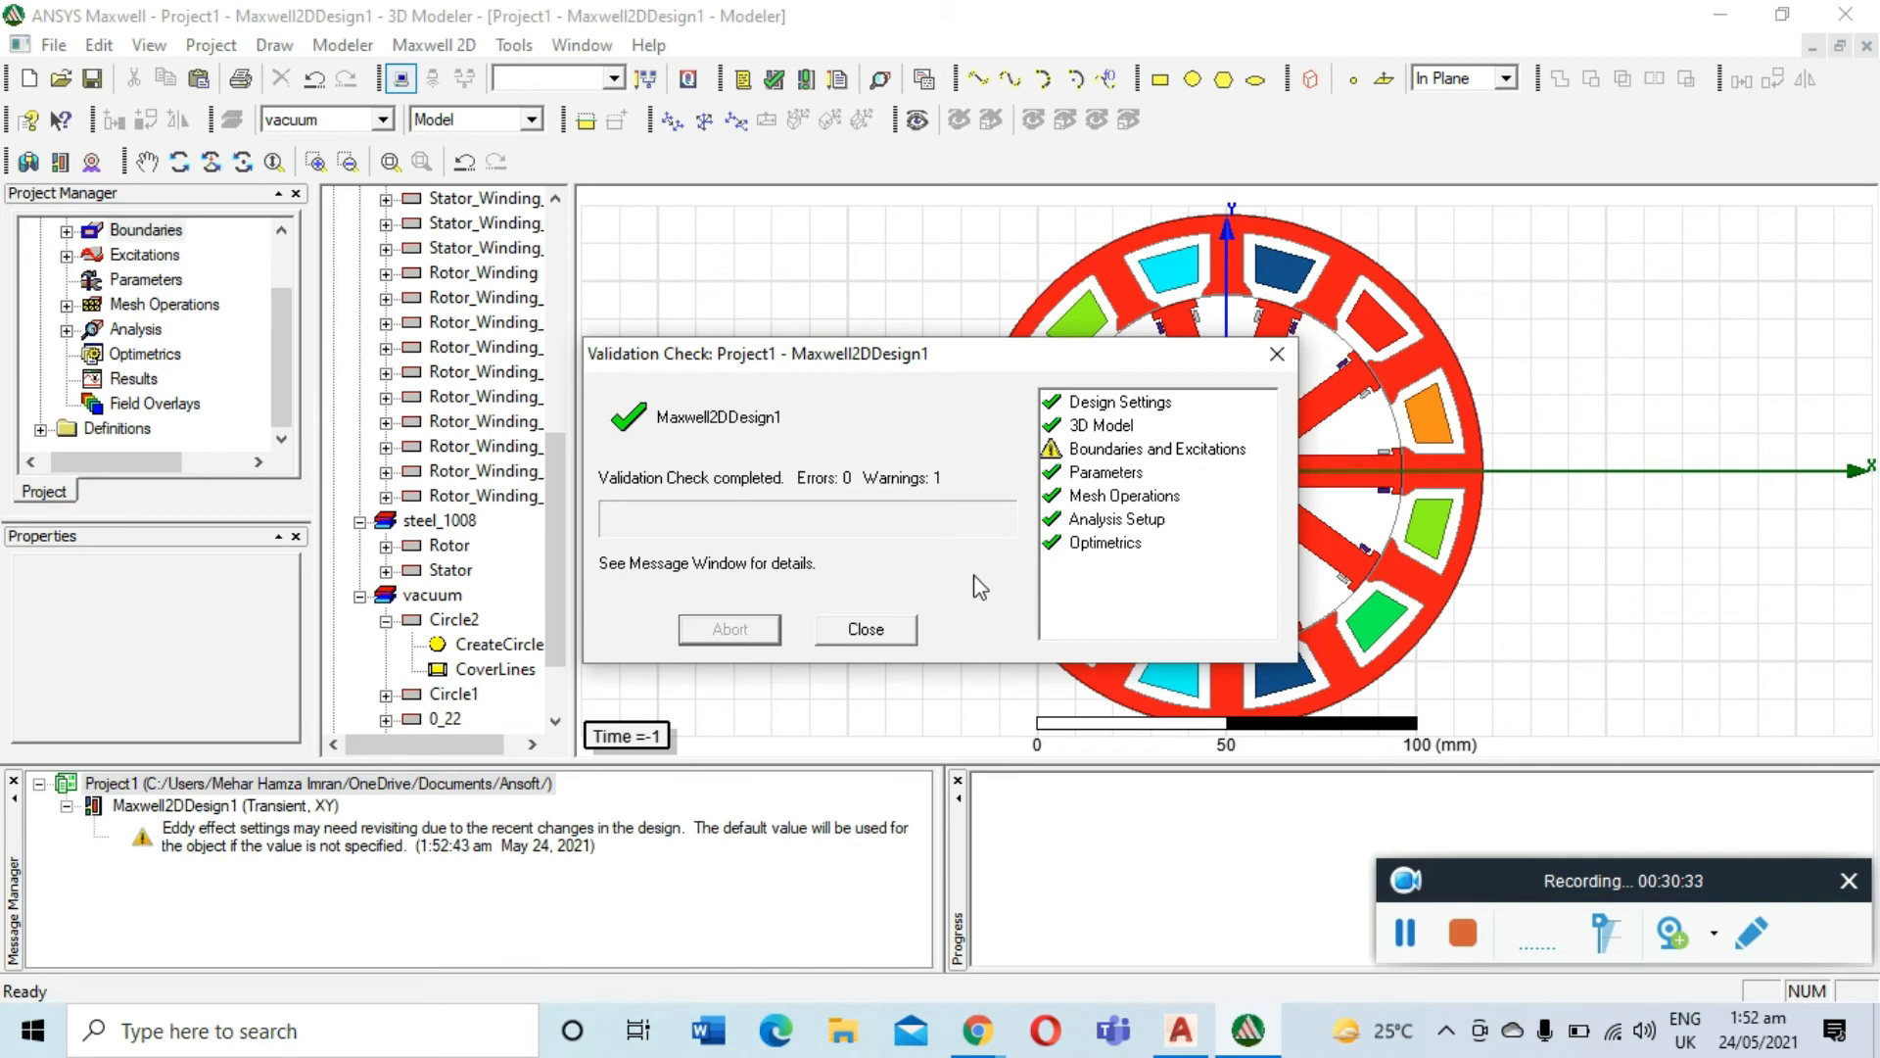
pyautogui.click(901, 633)
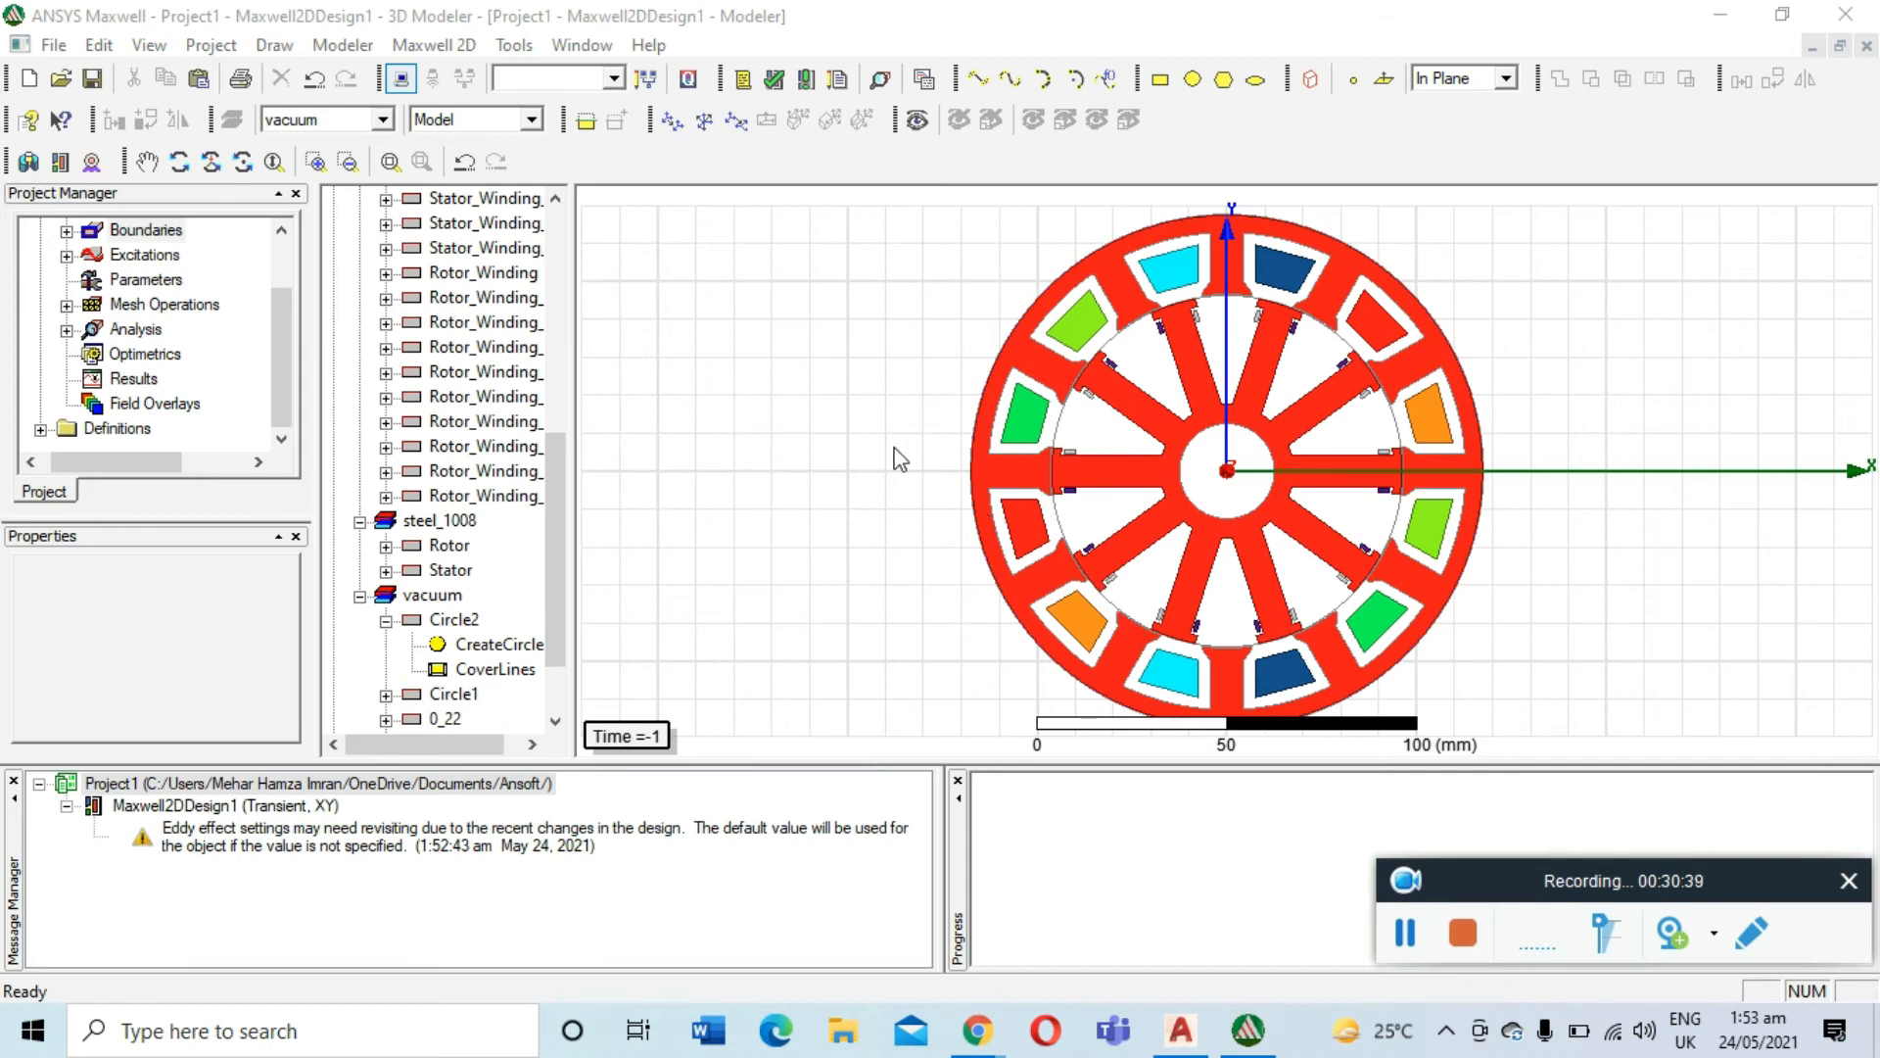
# Set the current of the field winding Winding_F to 9 A and clear the selection
pyautogui.scroll(1, 113, 344)
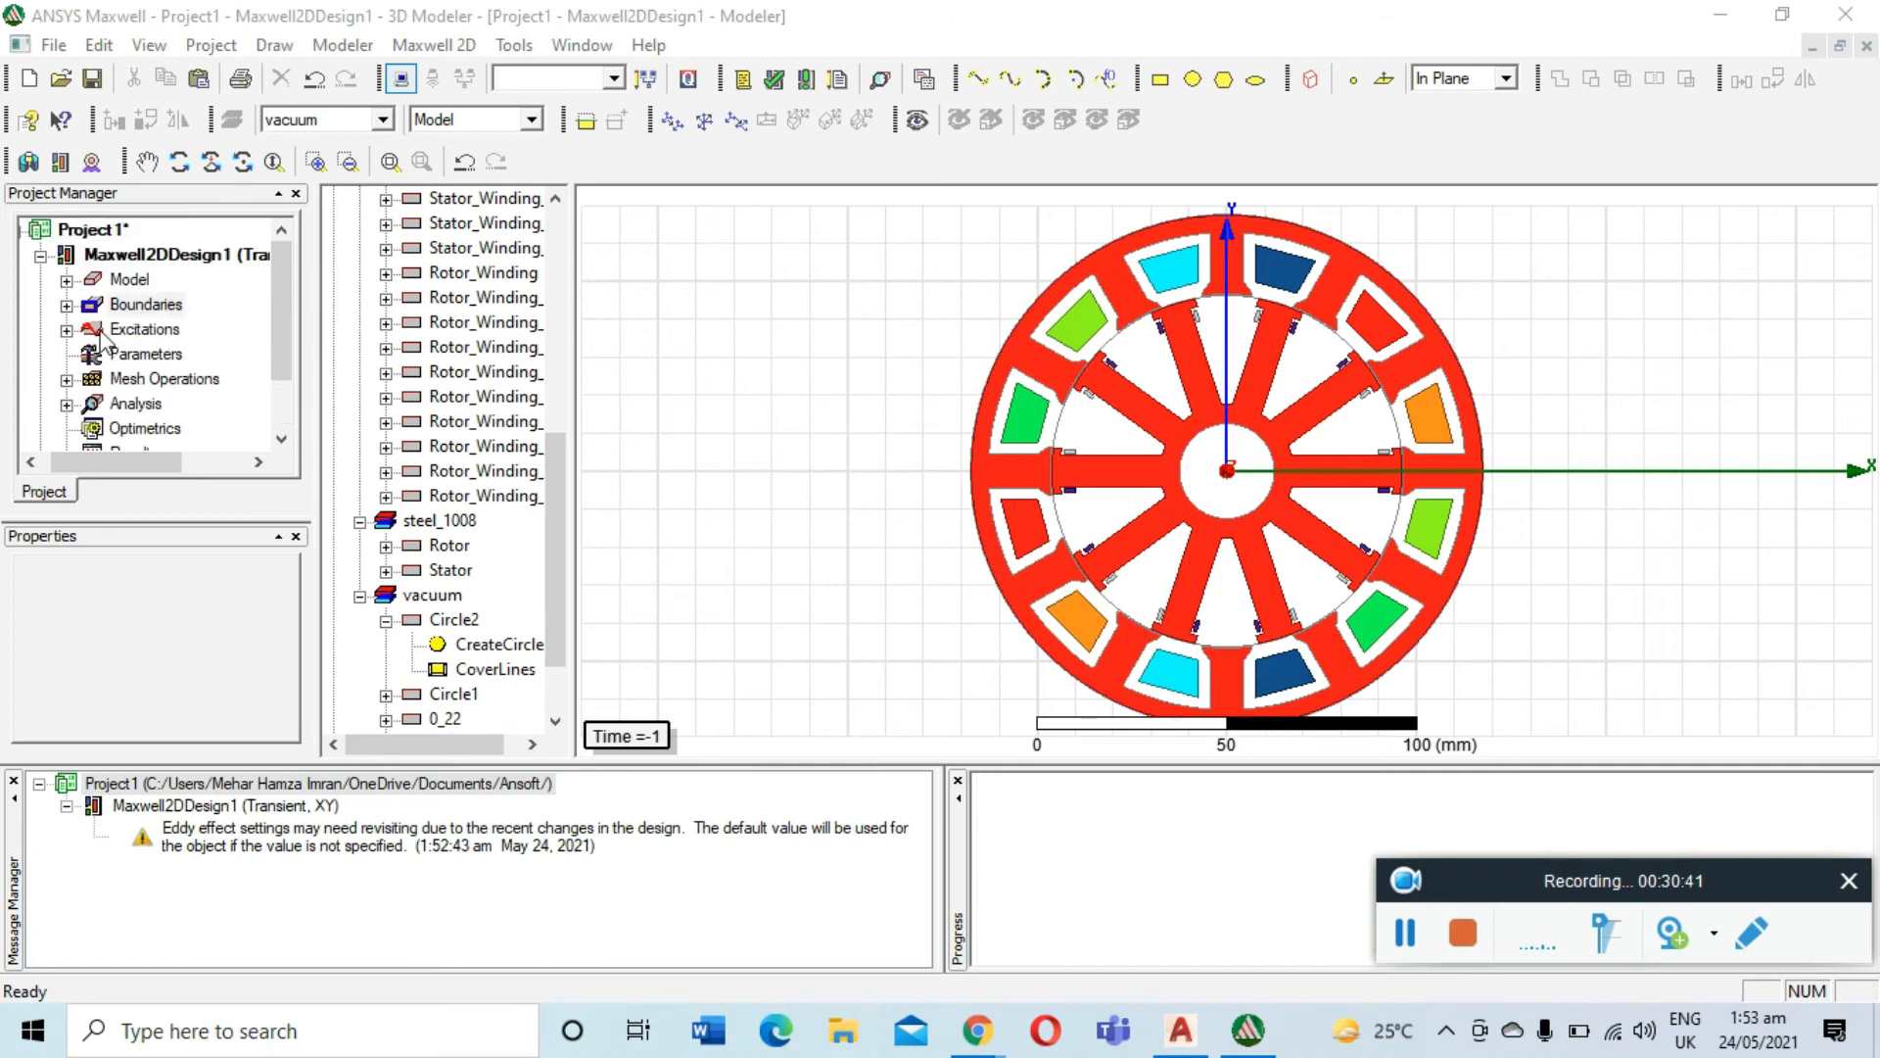
pyautogui.click(67, 330)
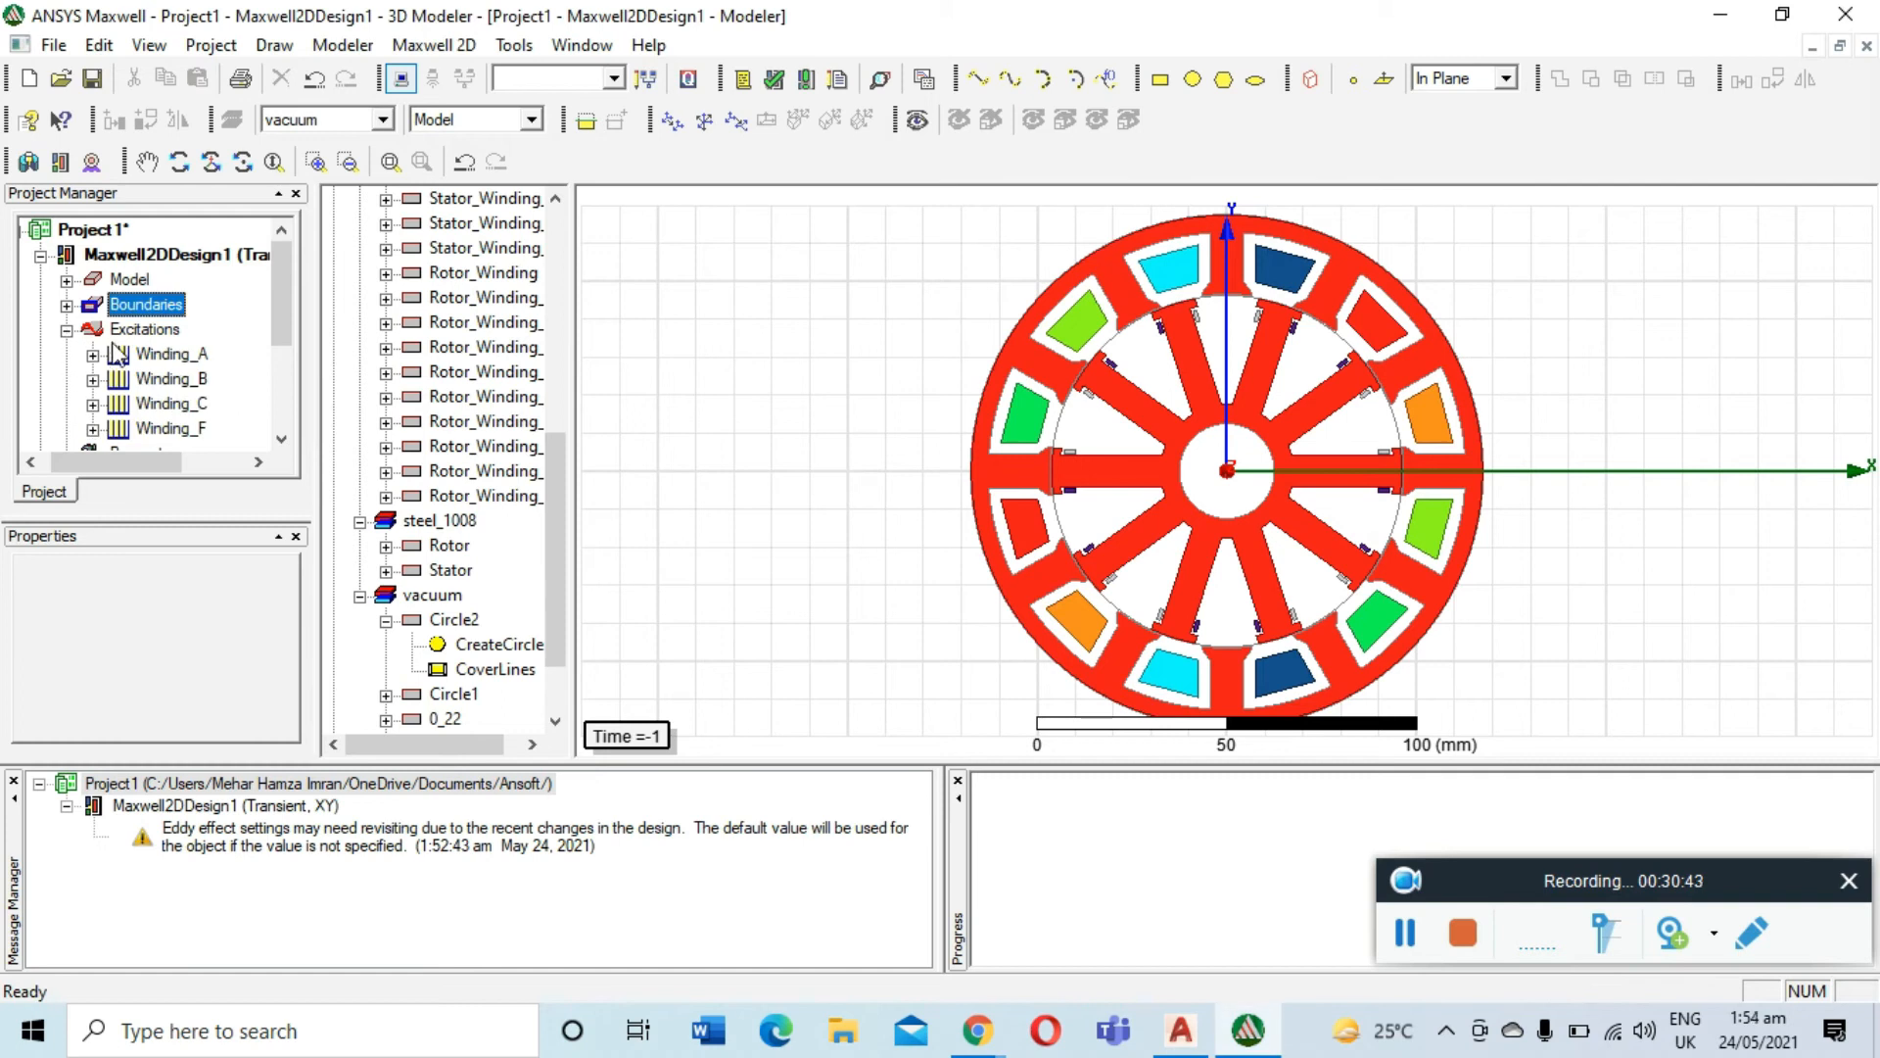
pyautogui.scroll(-1, 127, 384)
pyautogui.click(94, 354)
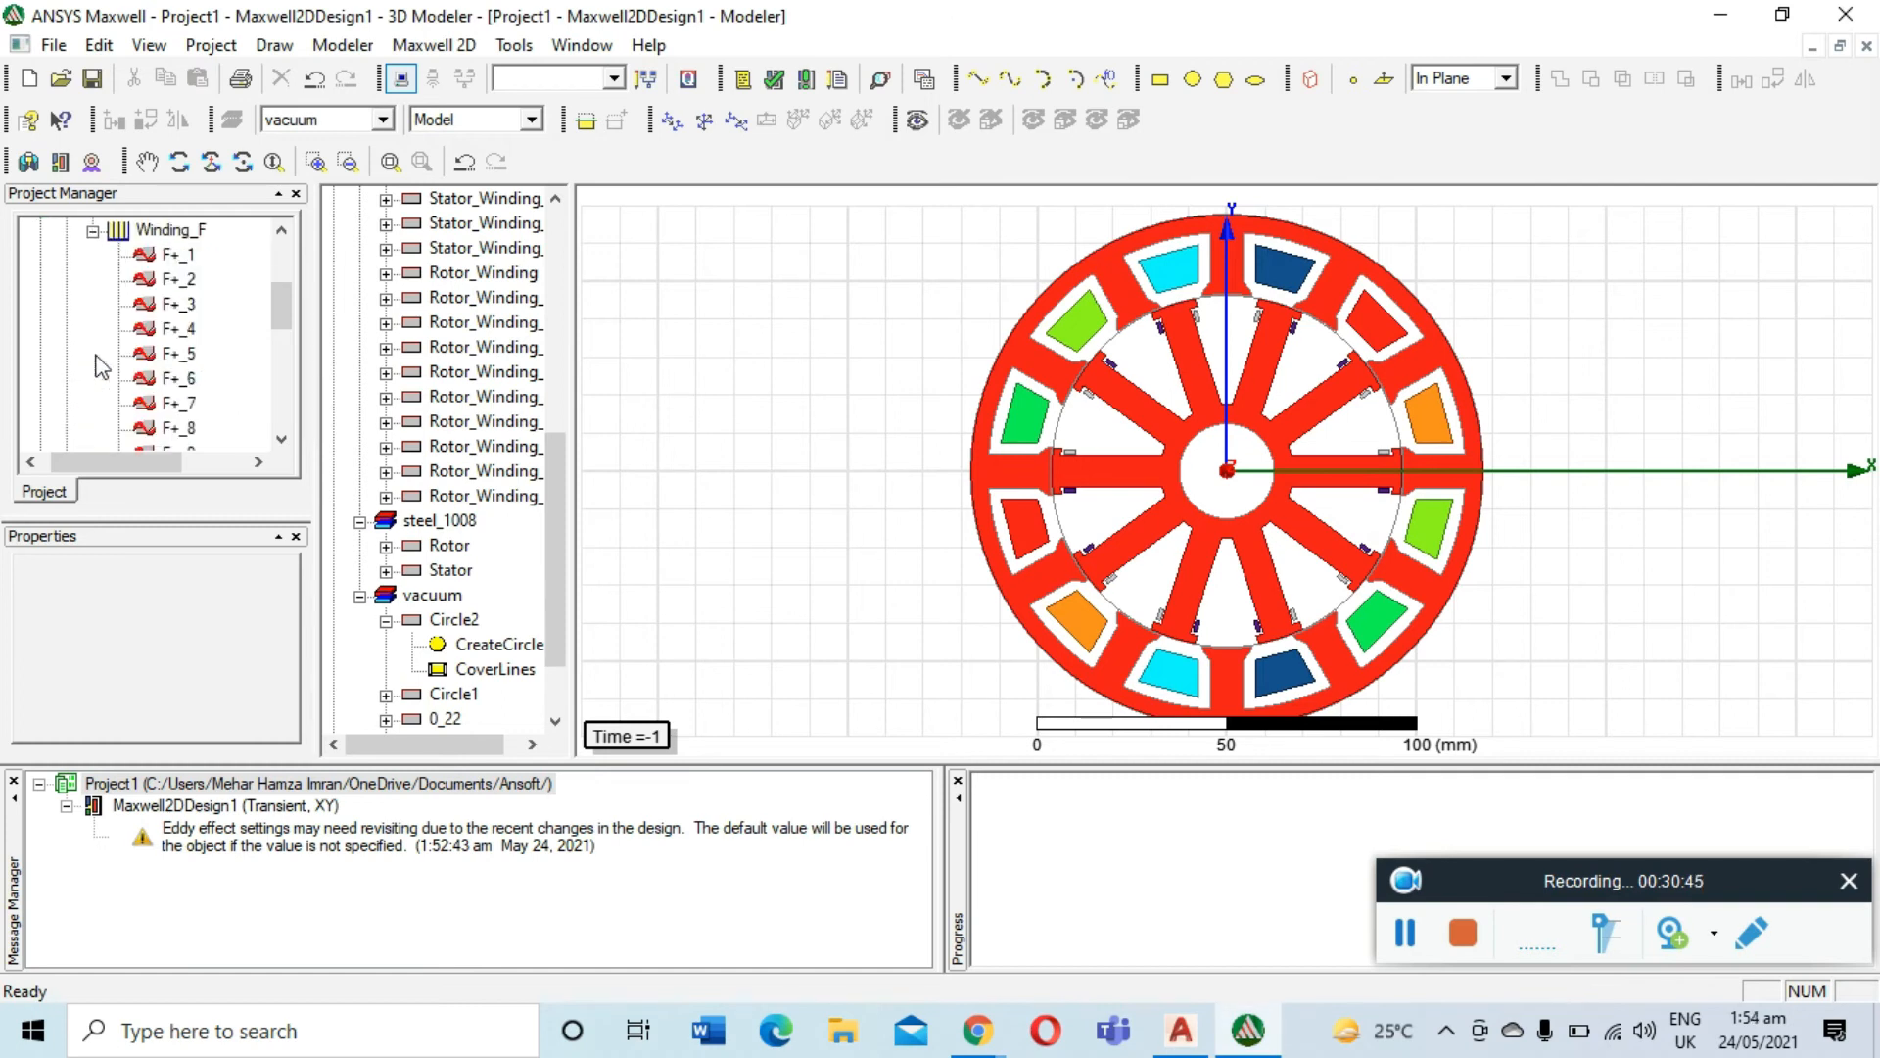
pyautogui.scroll(1, 109, 341)
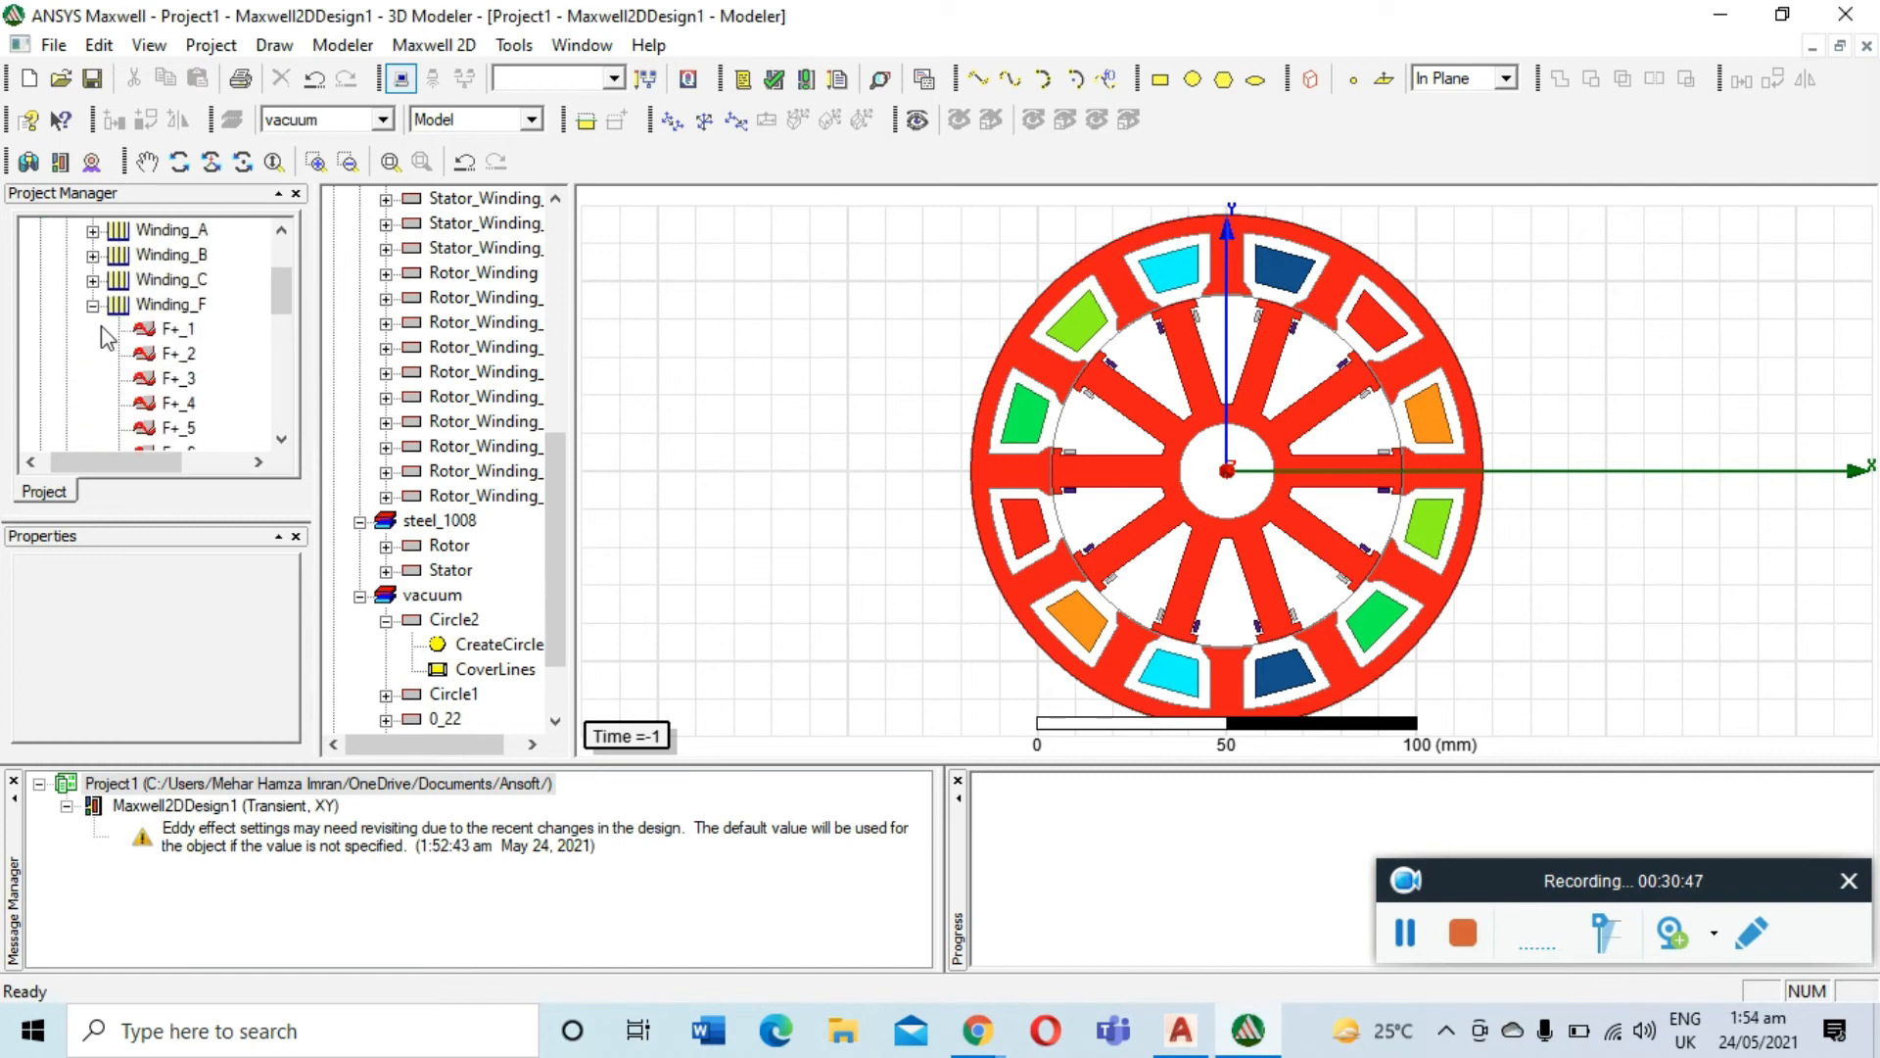
pyautogui.doubleClick(164, 304)
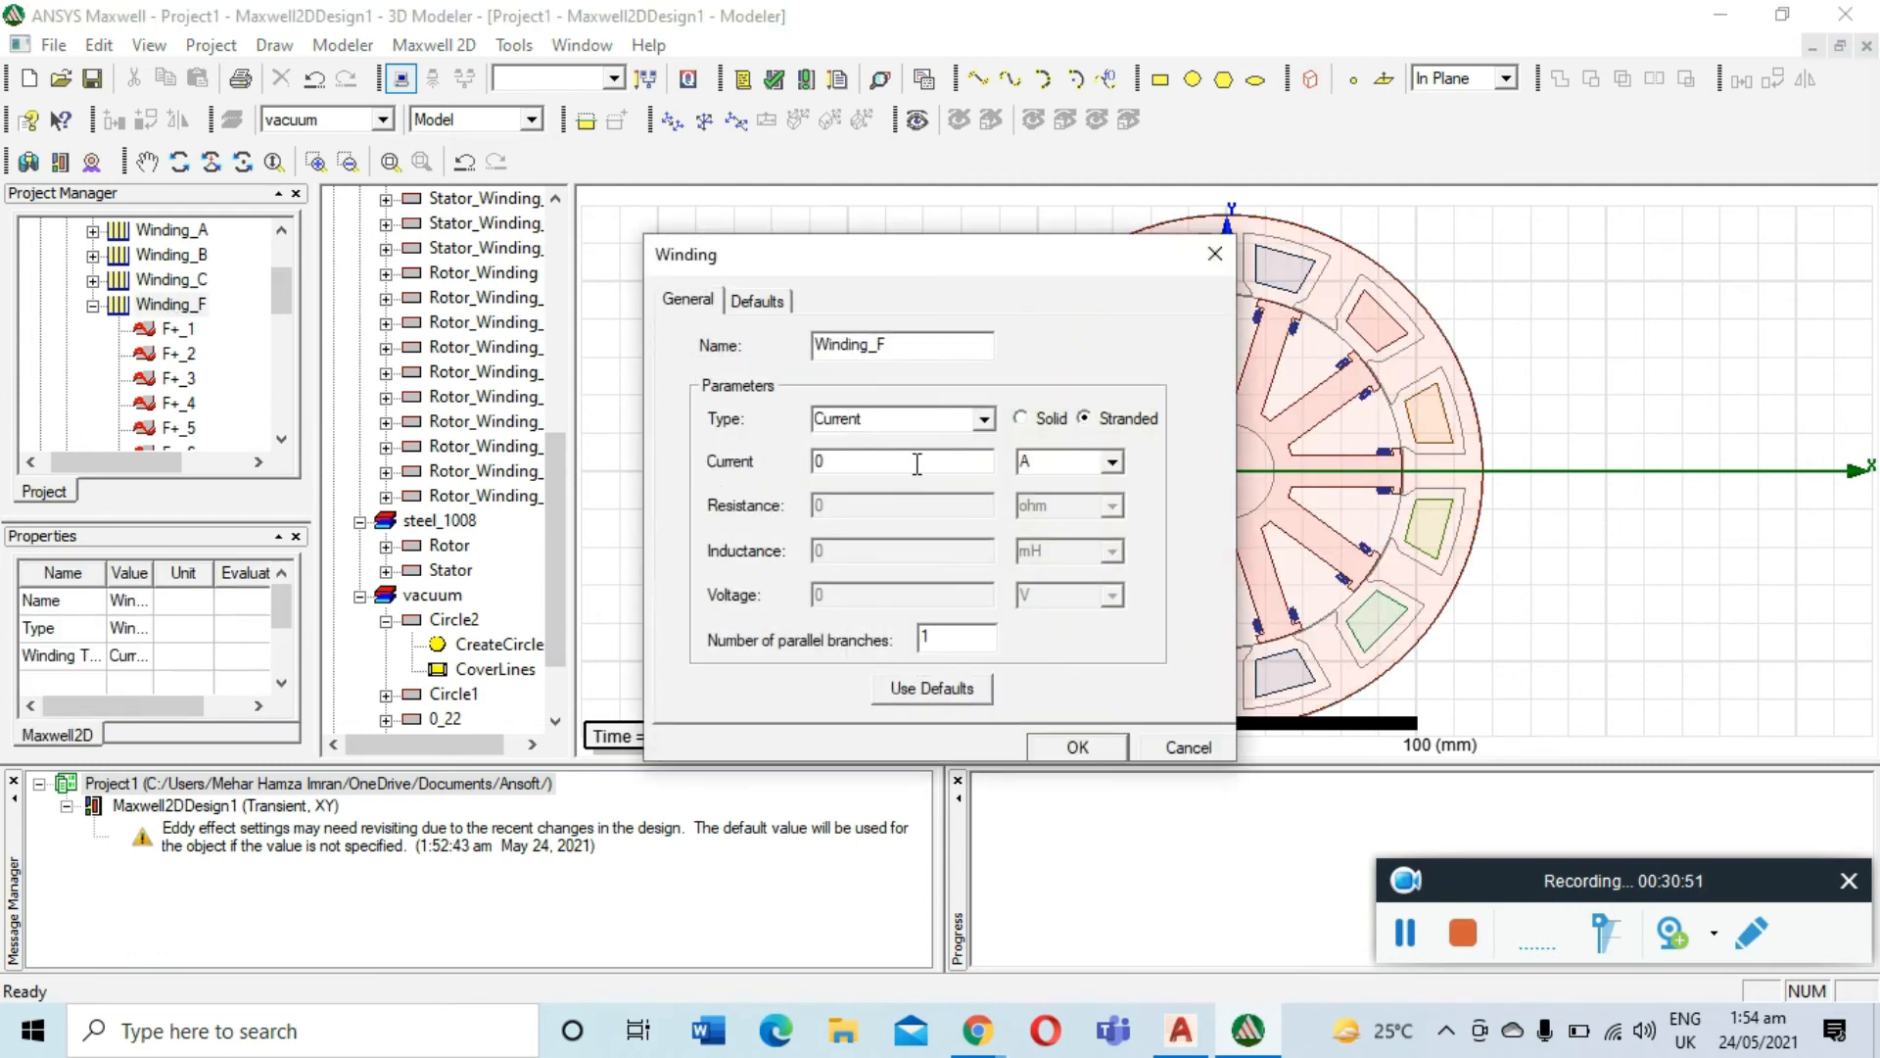
pyautogui.click(1405, 932)
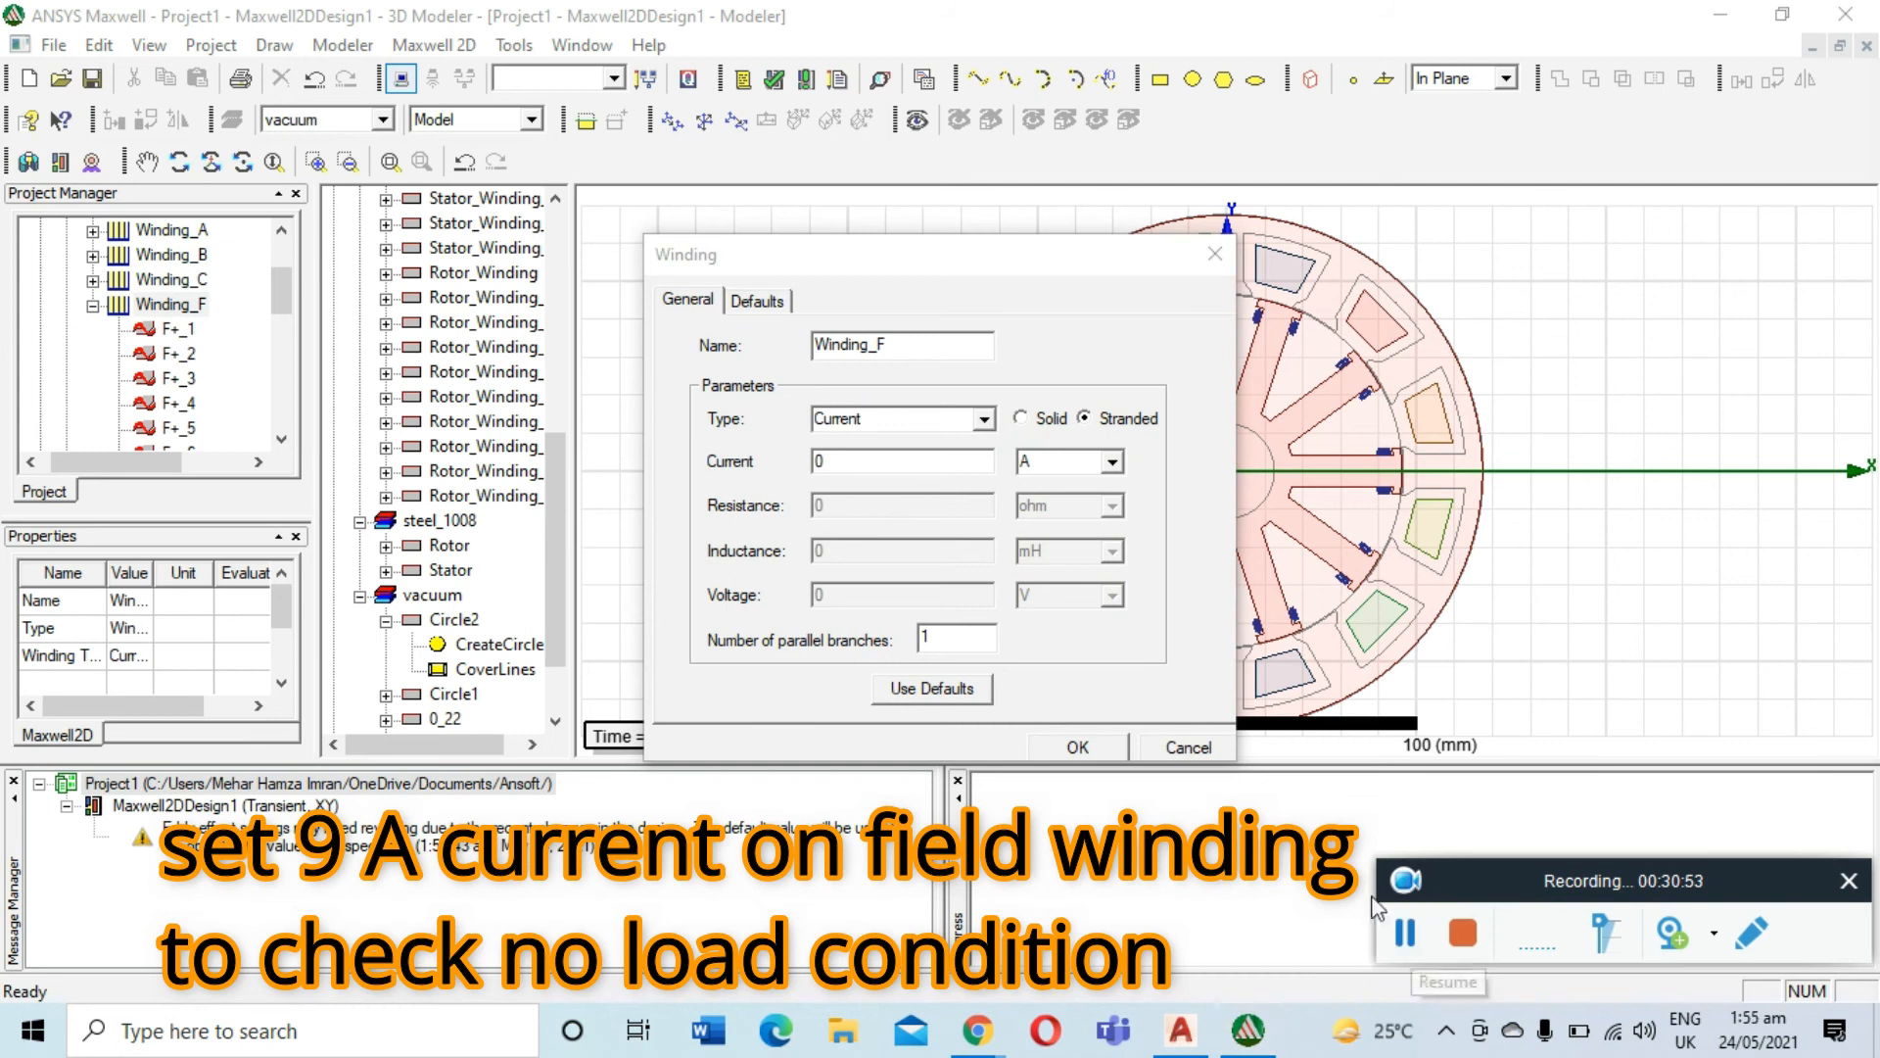
pyautogui.click(864, 464)
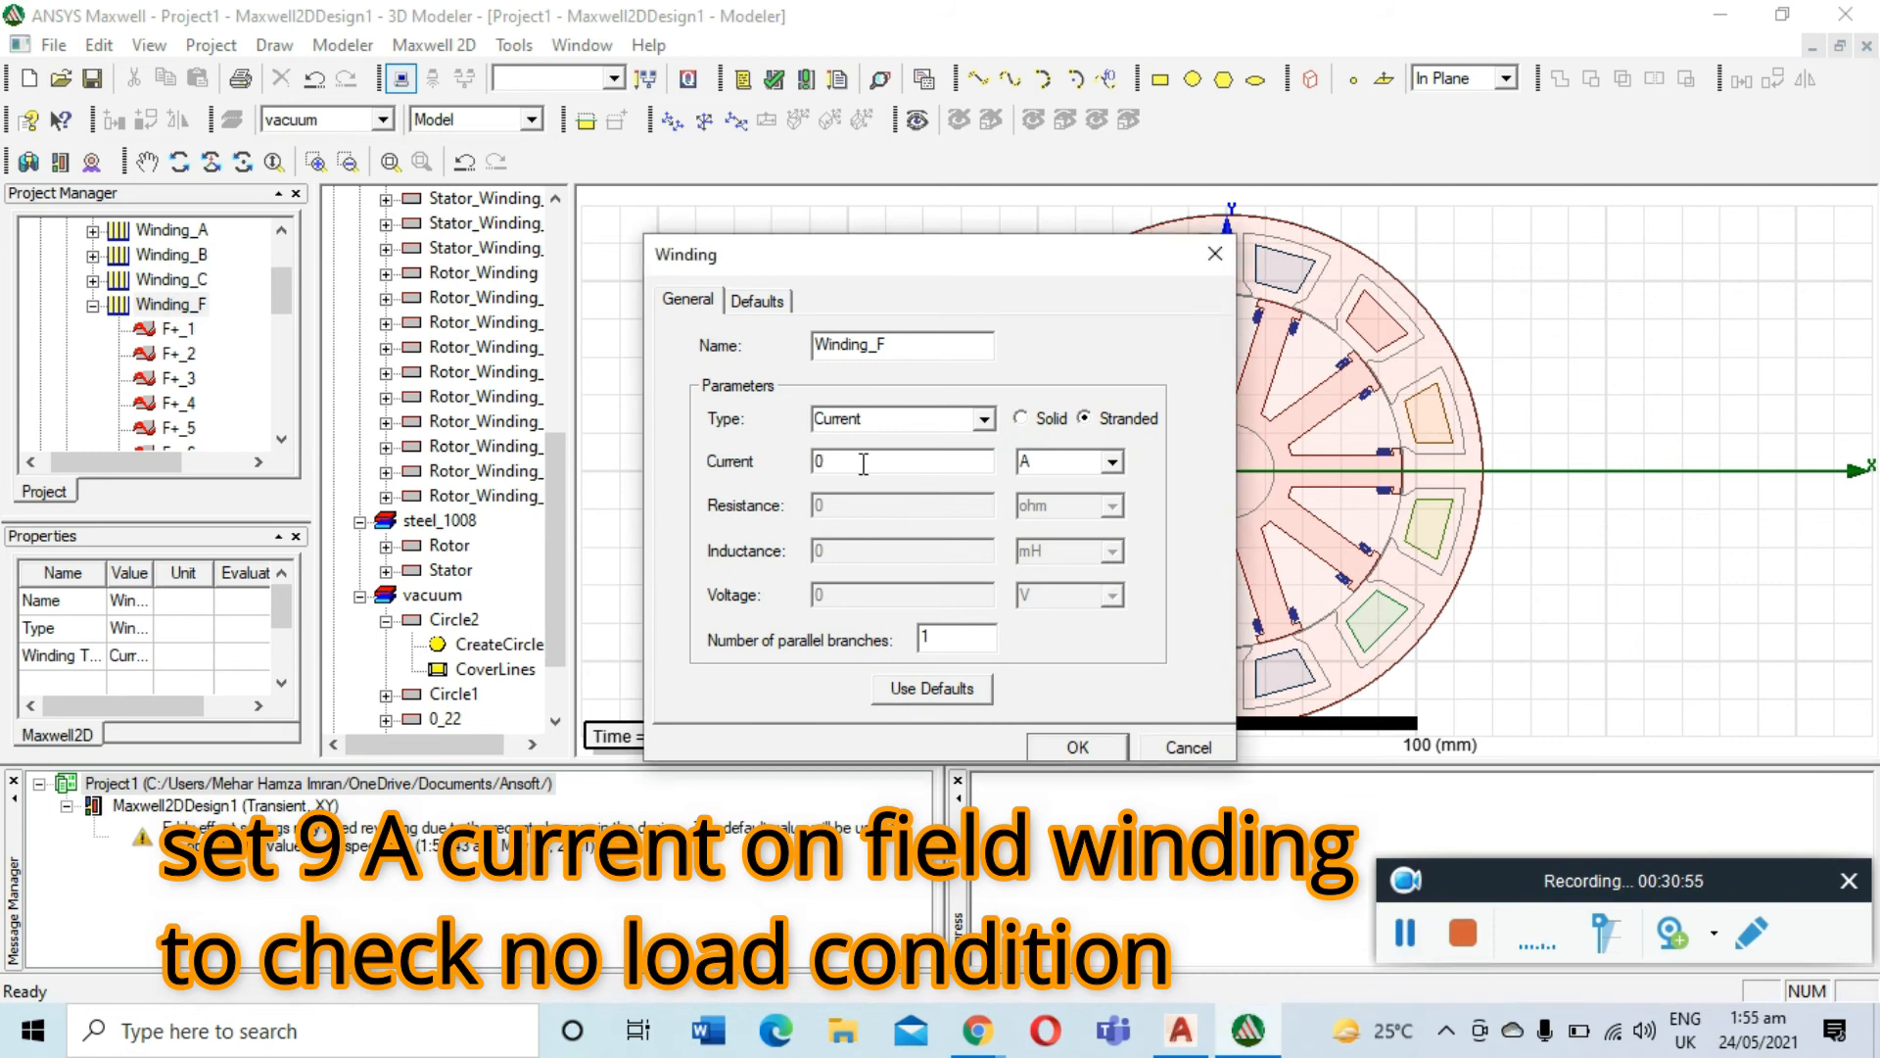
pyautogui.write('9')
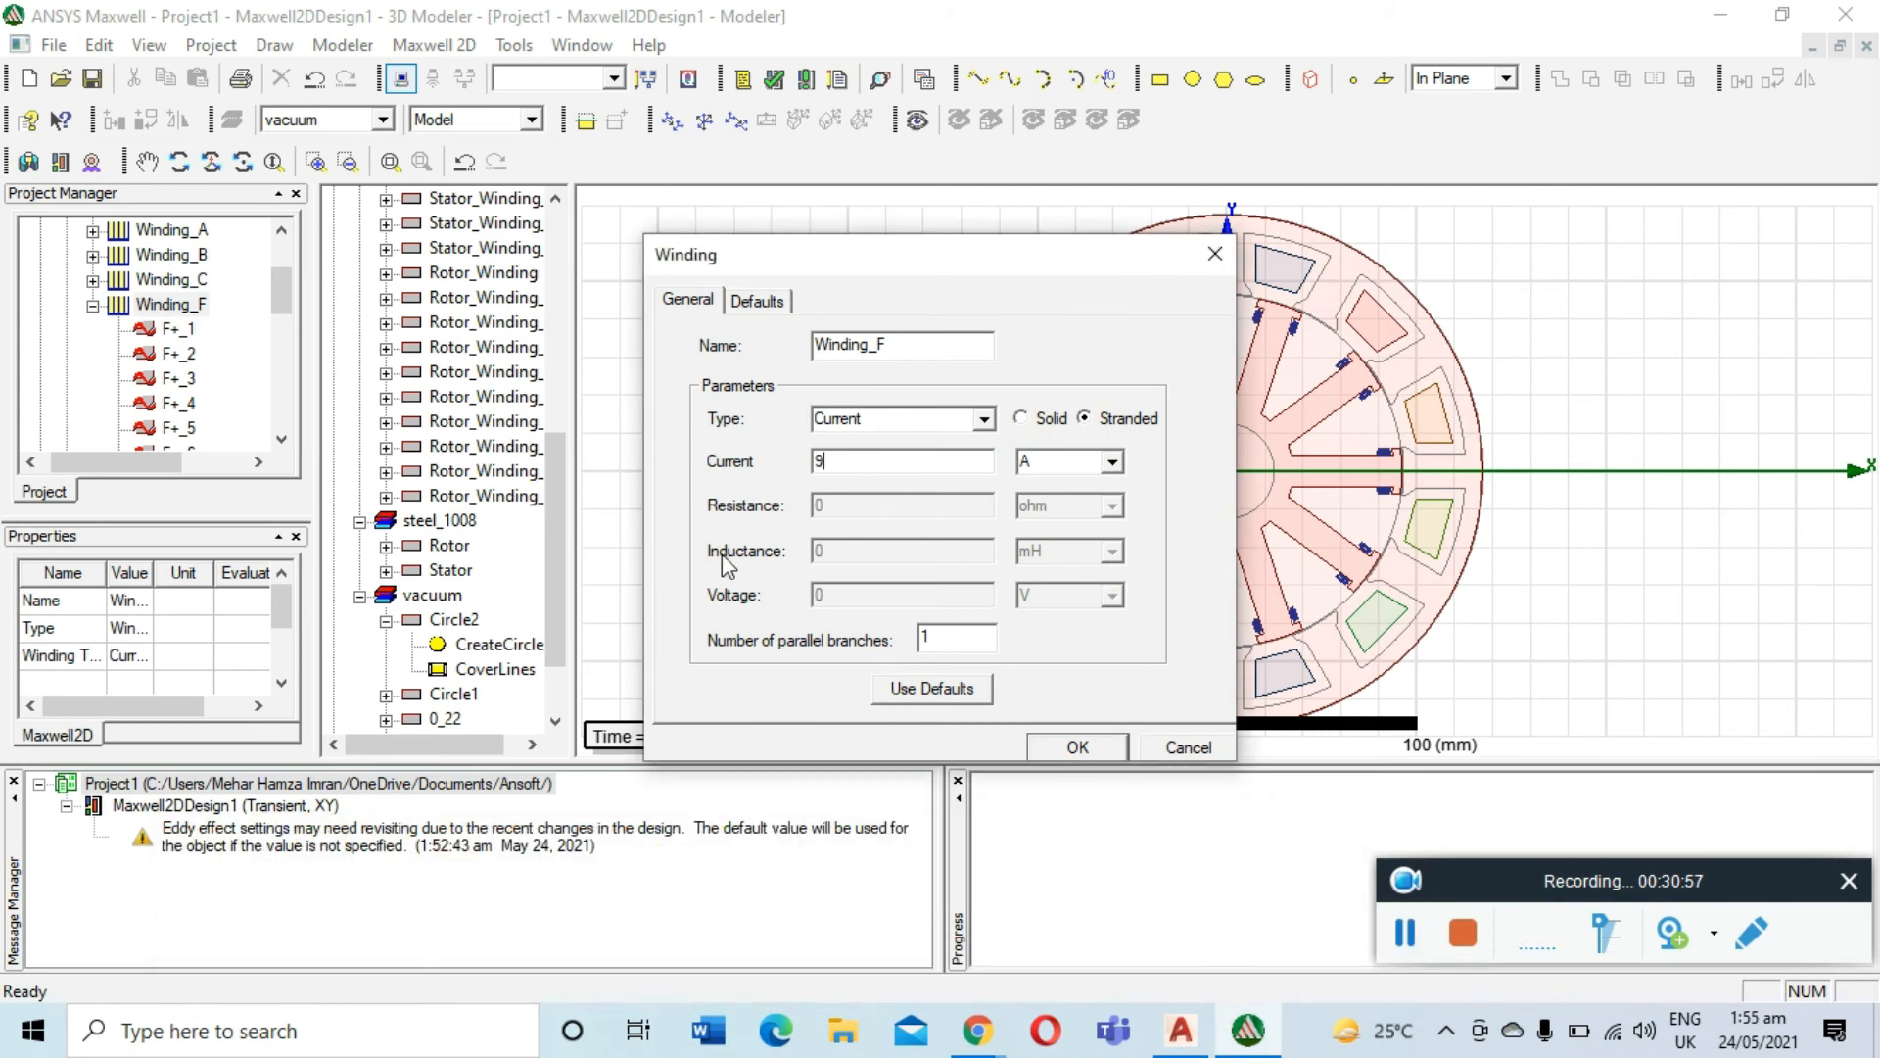
pyautogui.click(1077, 748)
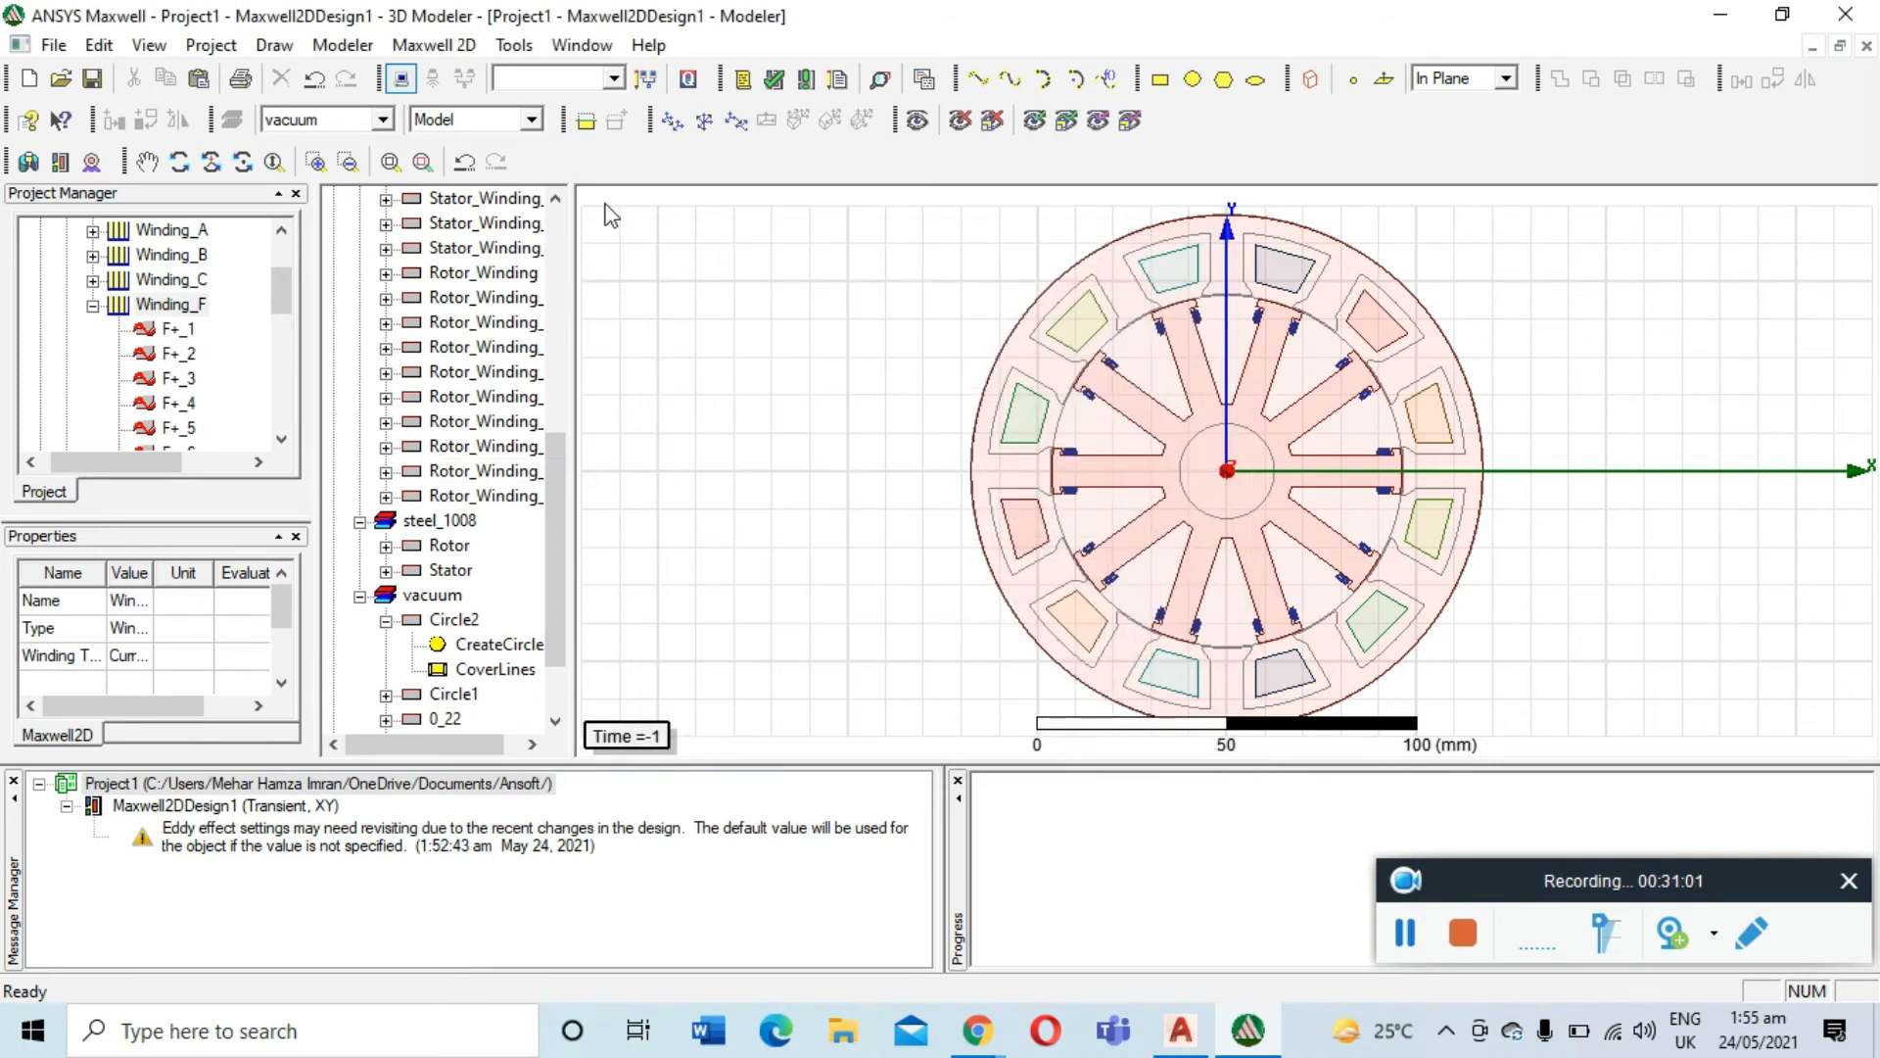
pyautogui.click(826, 333)
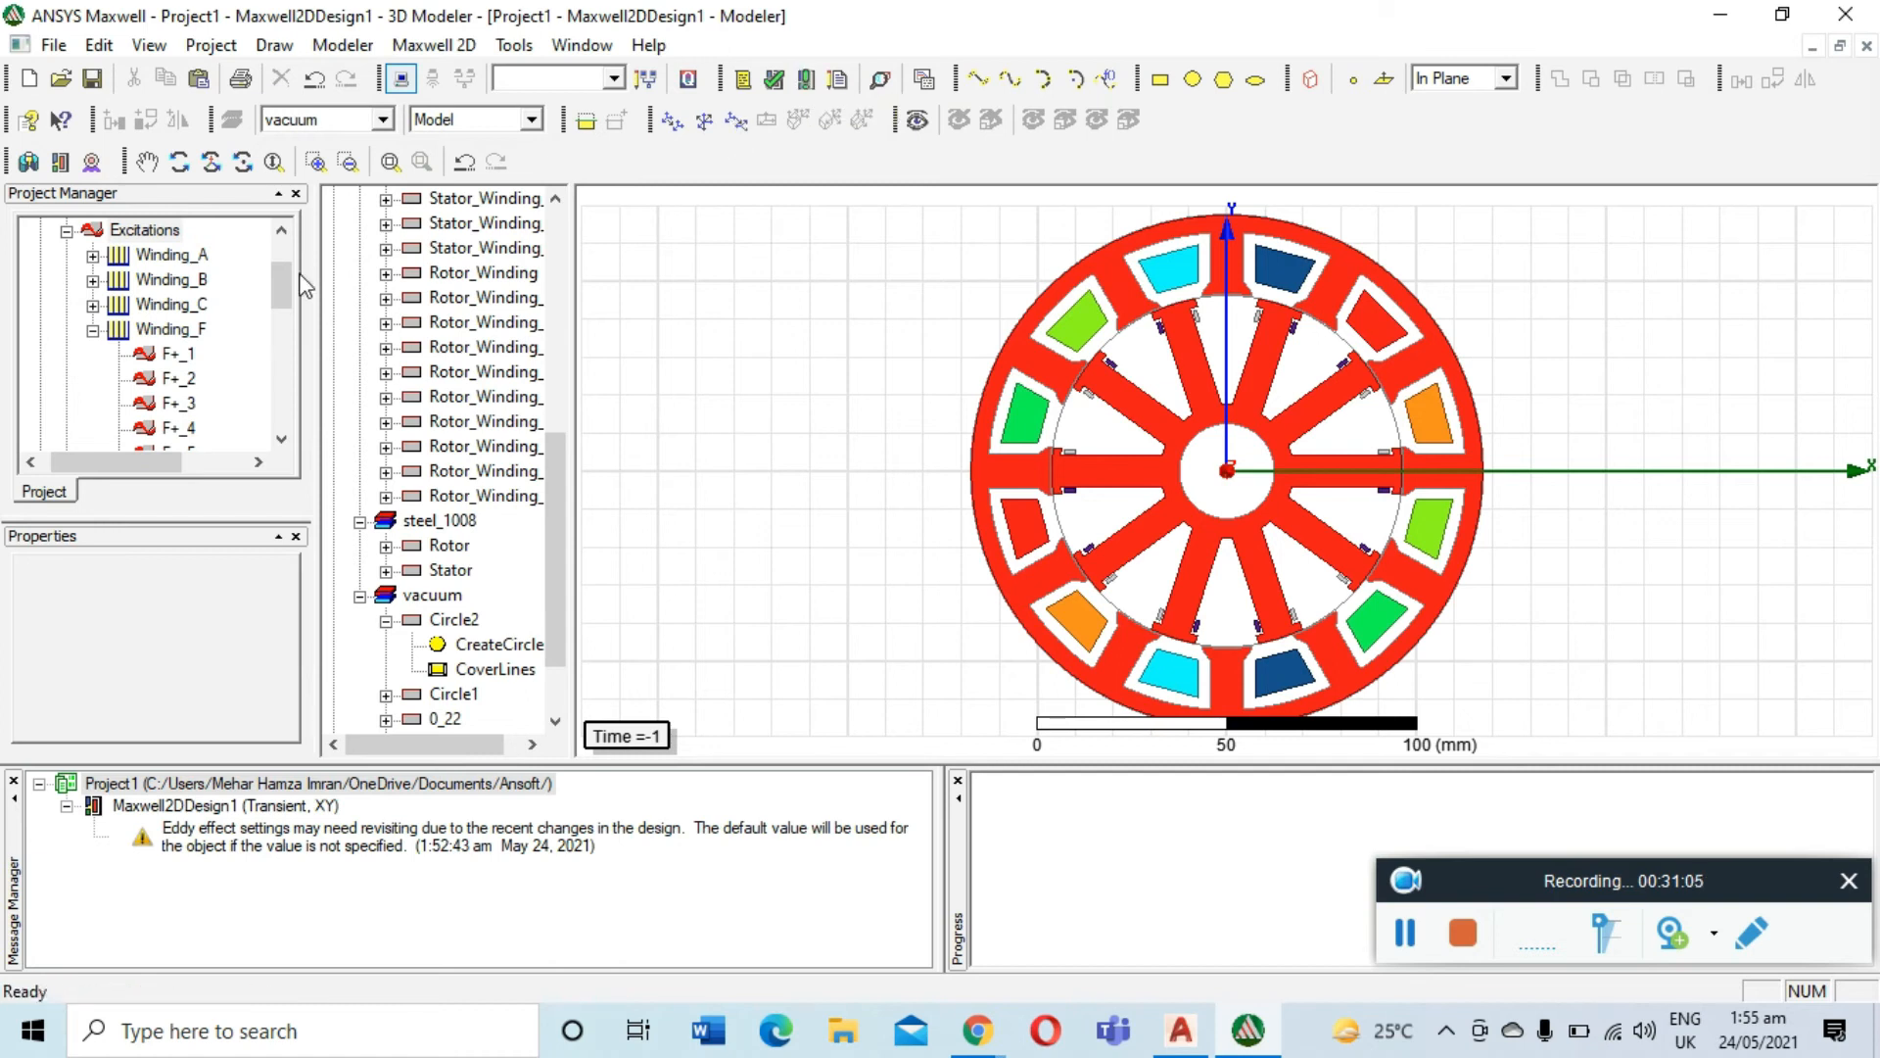
# Start analyzing the whole design, saving the project as Project1 in the Ansoft folder
pyautogui.scroll(2, 142, 294)
pyautogui.rightClick(118, 230)
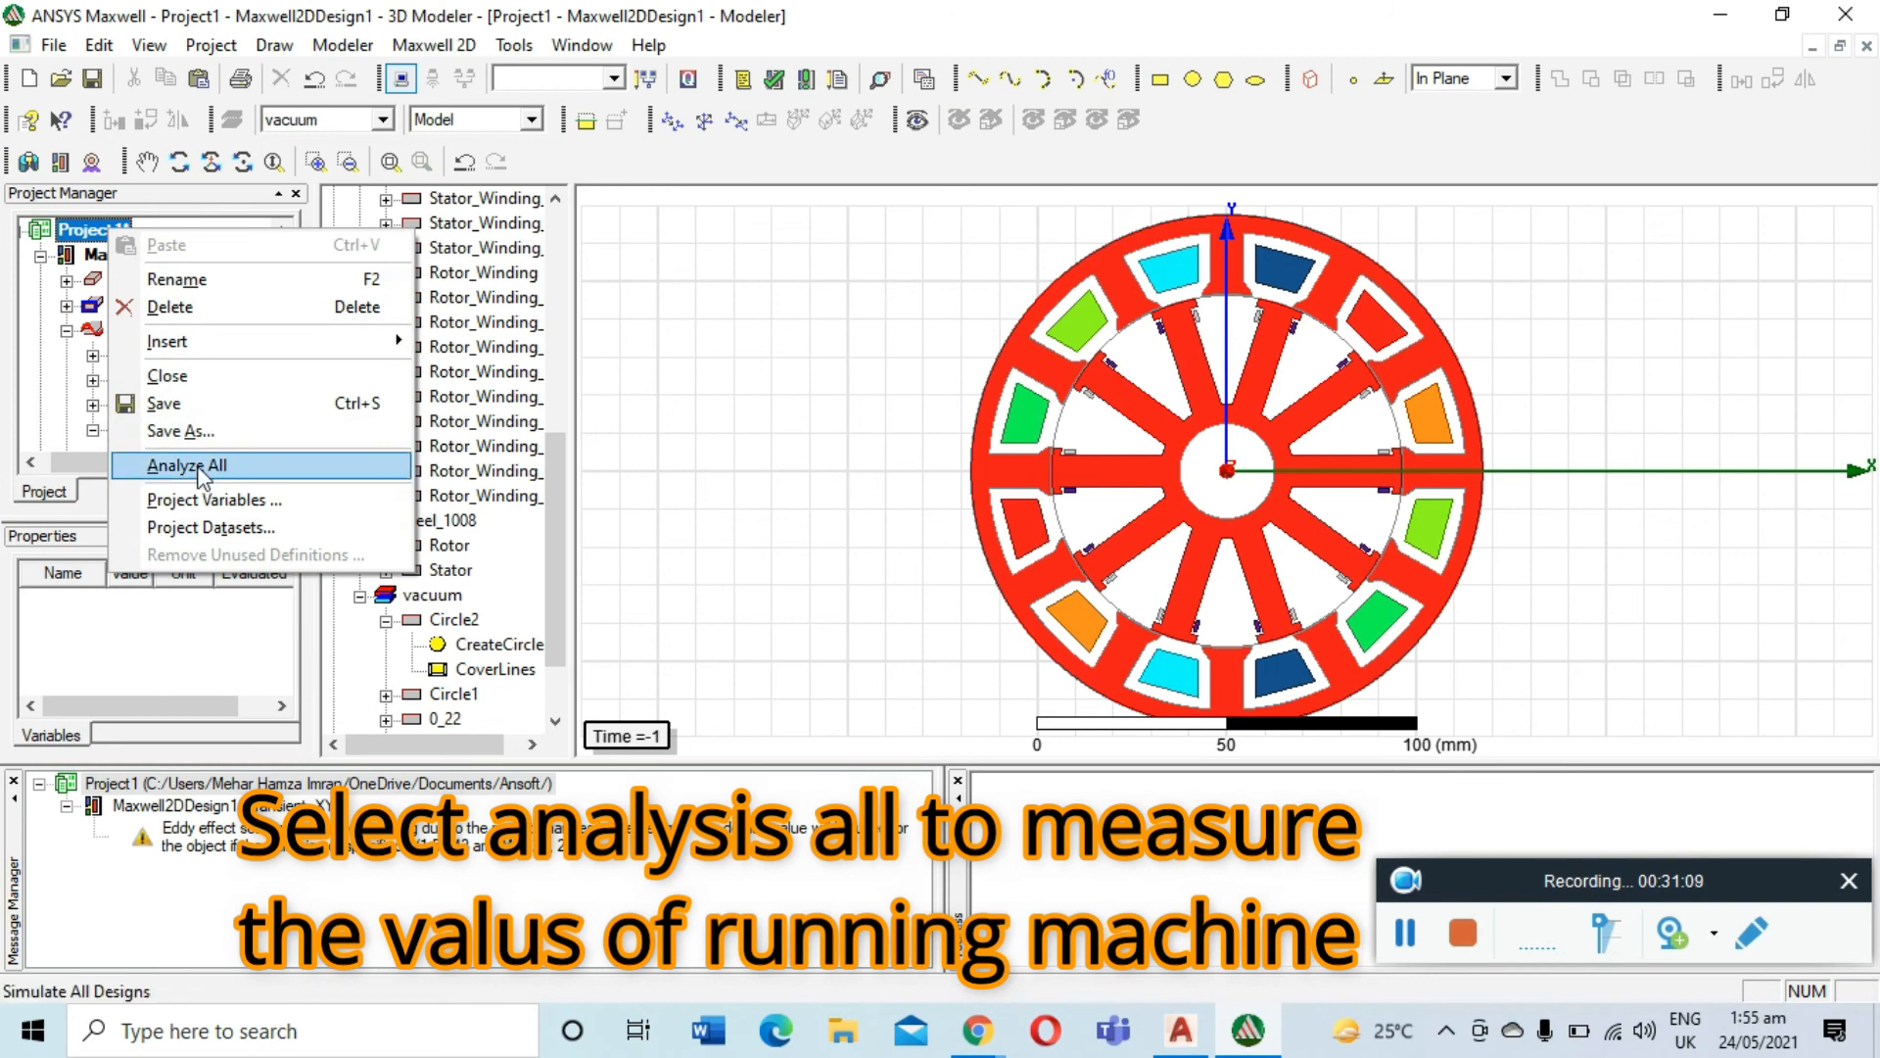
pyautogui.click(641, 352)
pyautogui.click(806, 81)
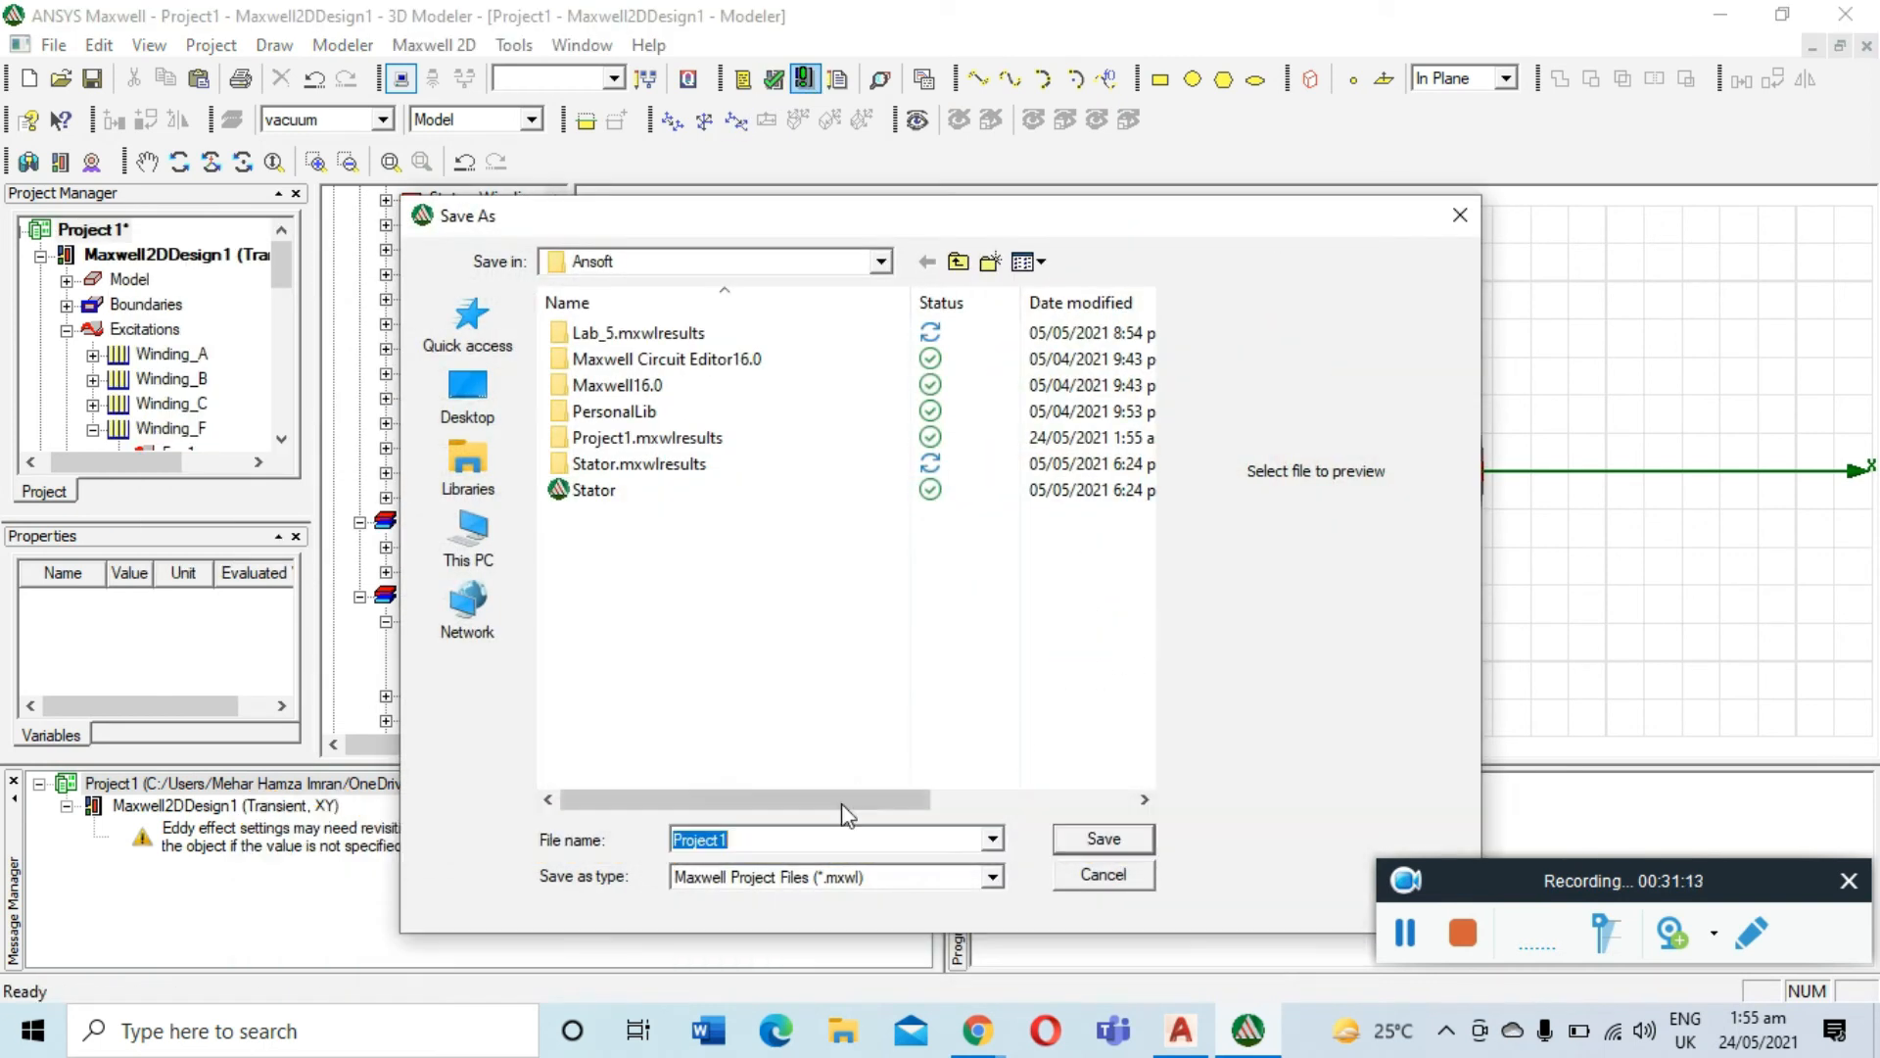
pyautogui.click(1104, 839)
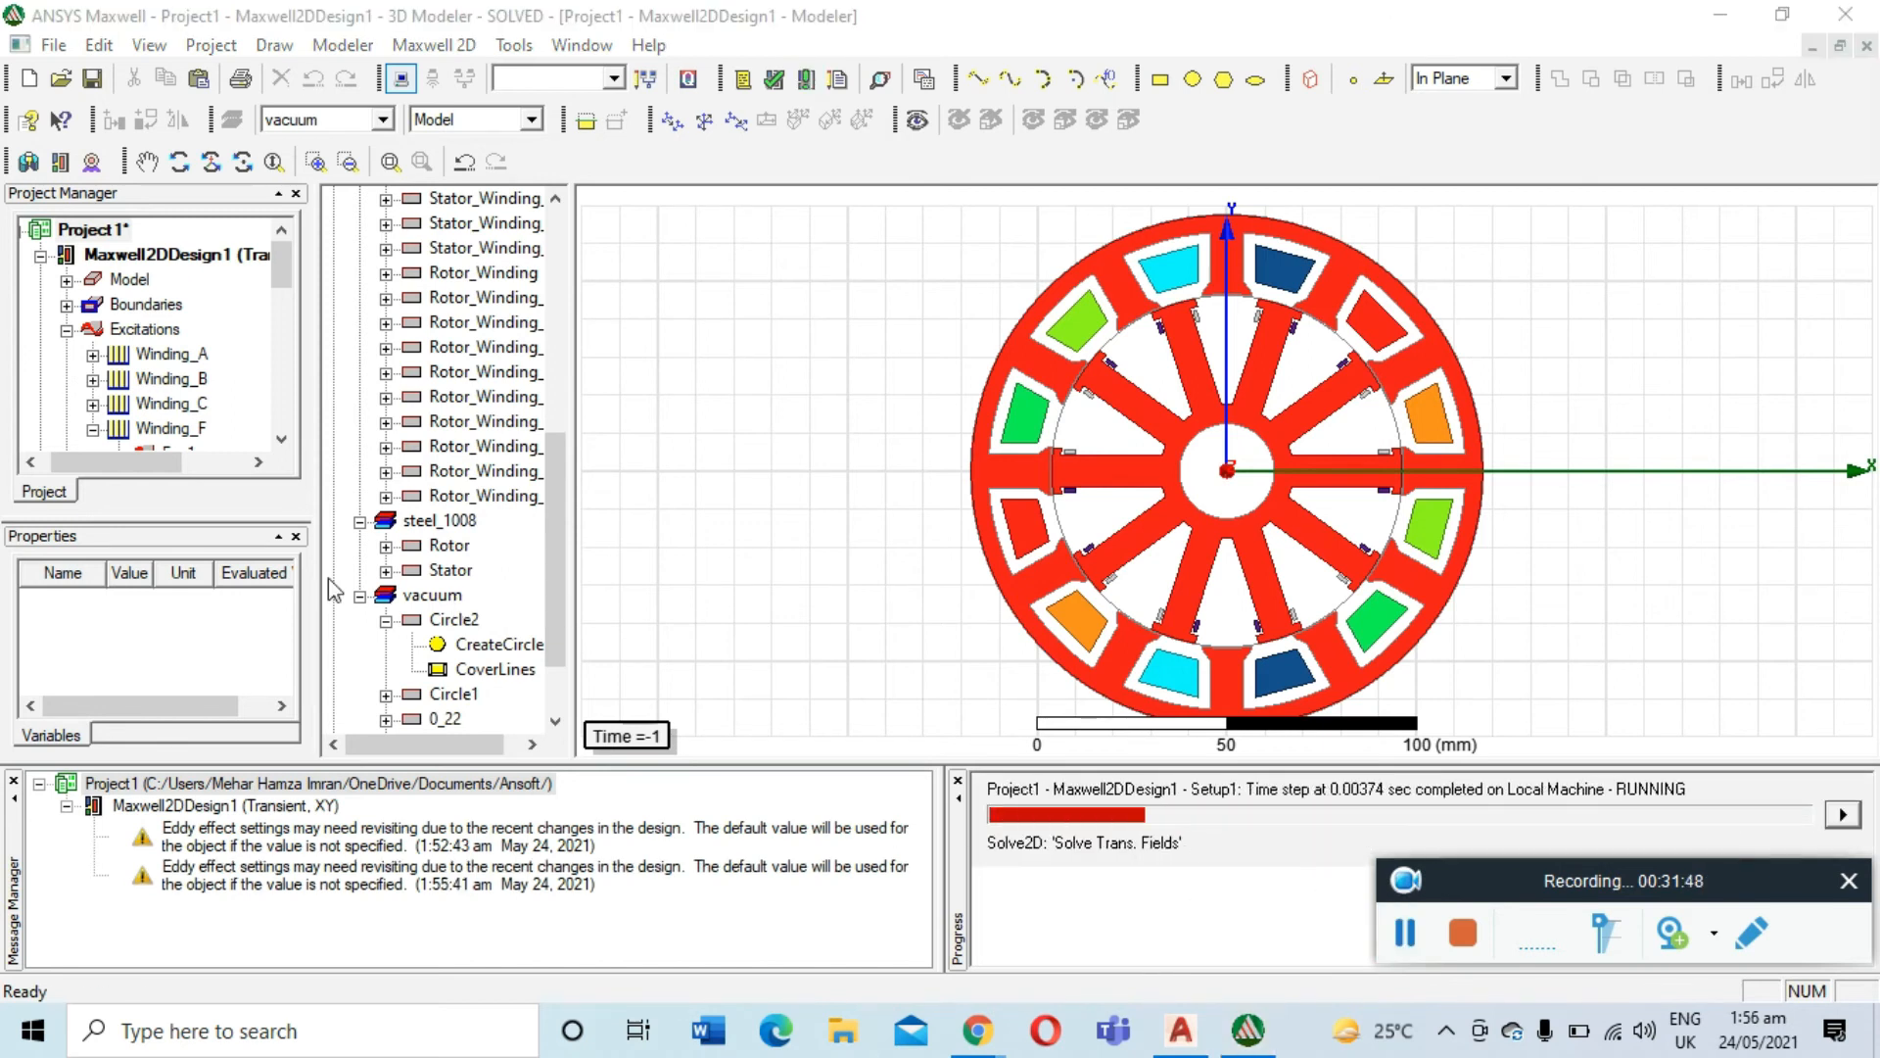
# Create a transient rectangular plot over time of L(Winding_A,Winding_A) and the induced voltages of Winding_A, Winding_B and Winding_C
pyautogui.scroll(-1, 188, 389)
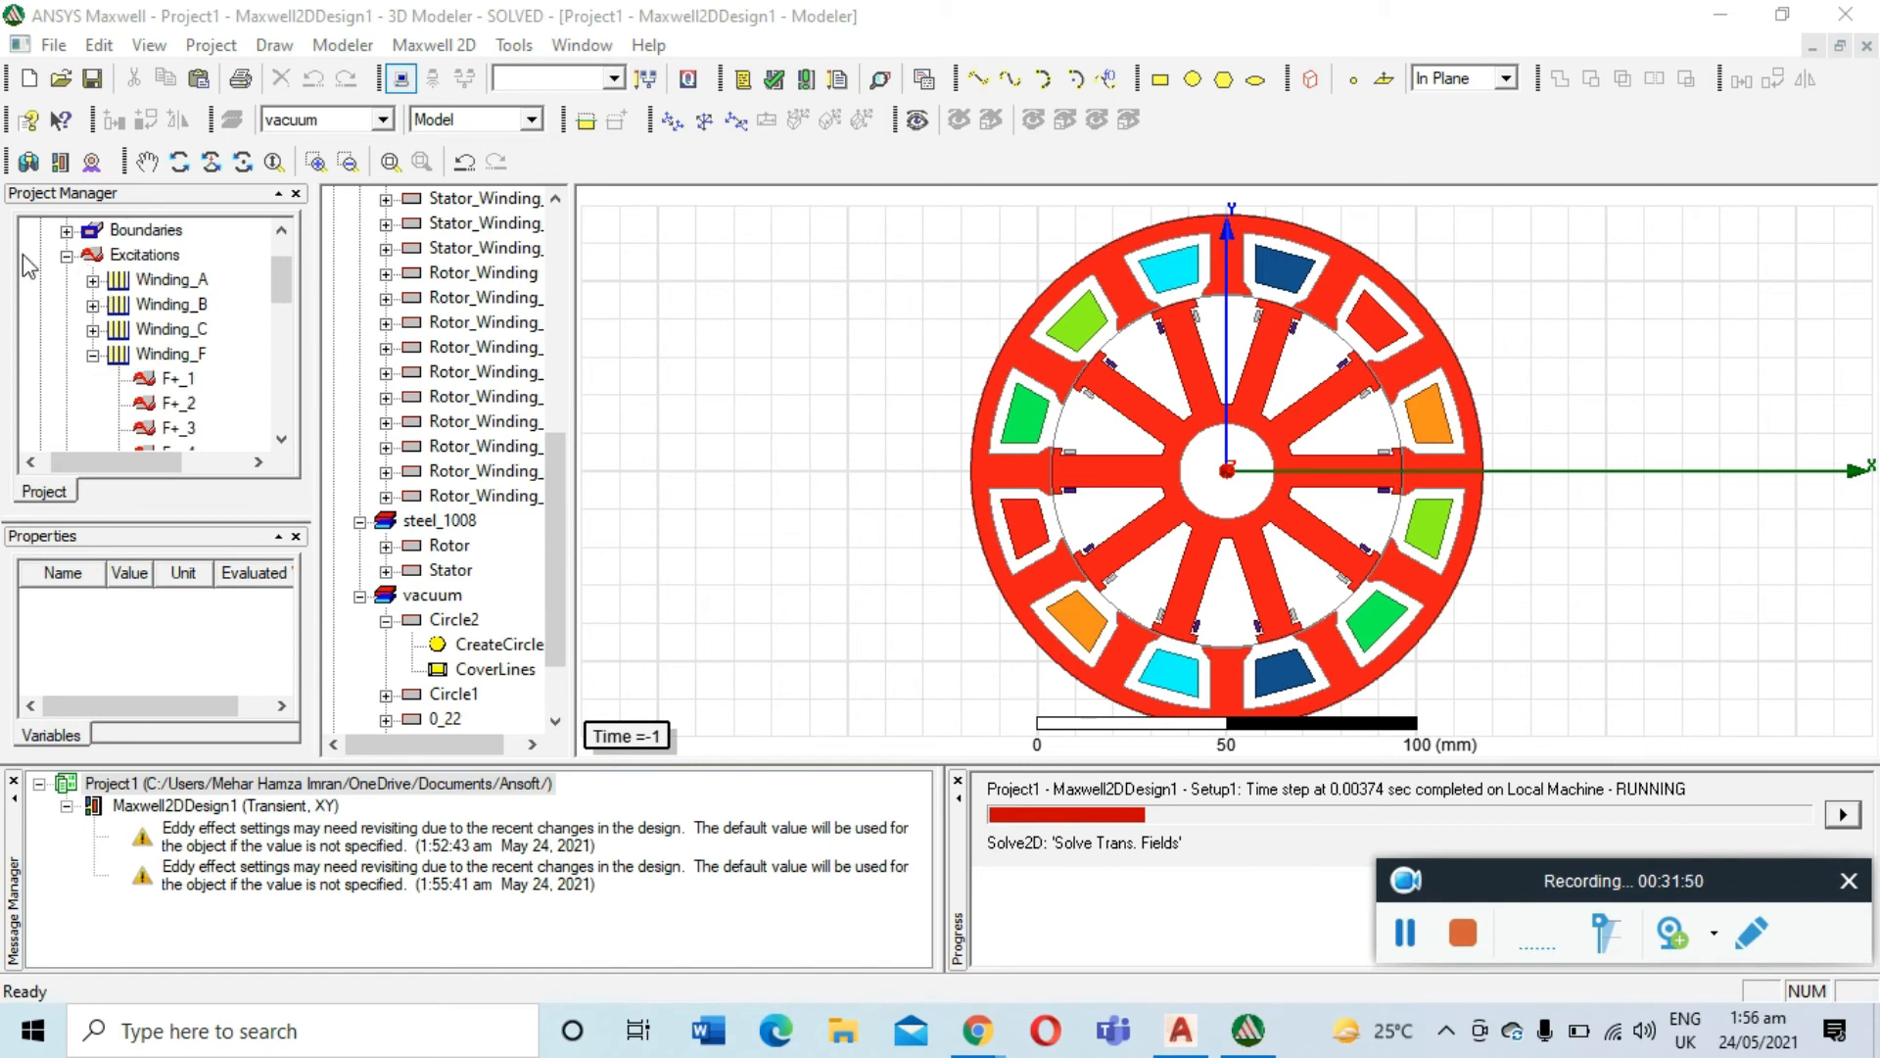
pyautogui.click(67, 256)
pyautogui.rightClick(124, 379)
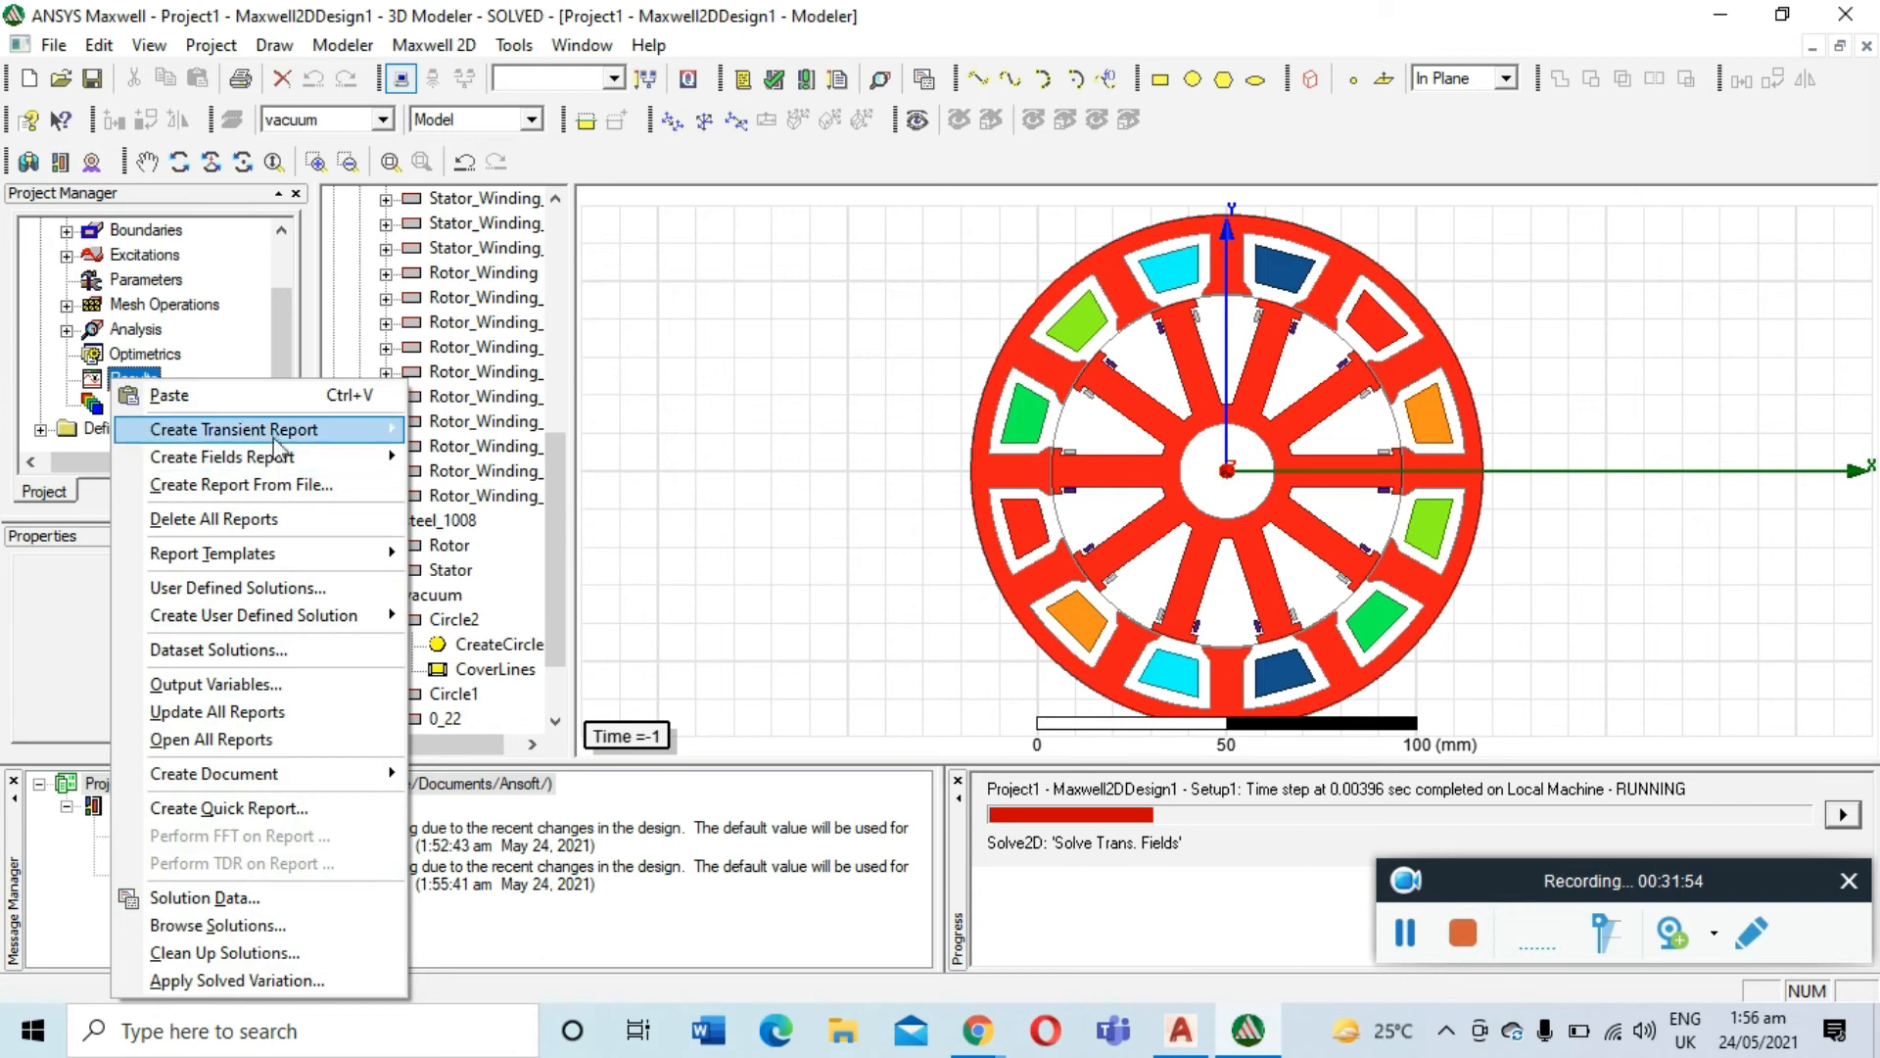
pyautogui.moveTo(294, 429)
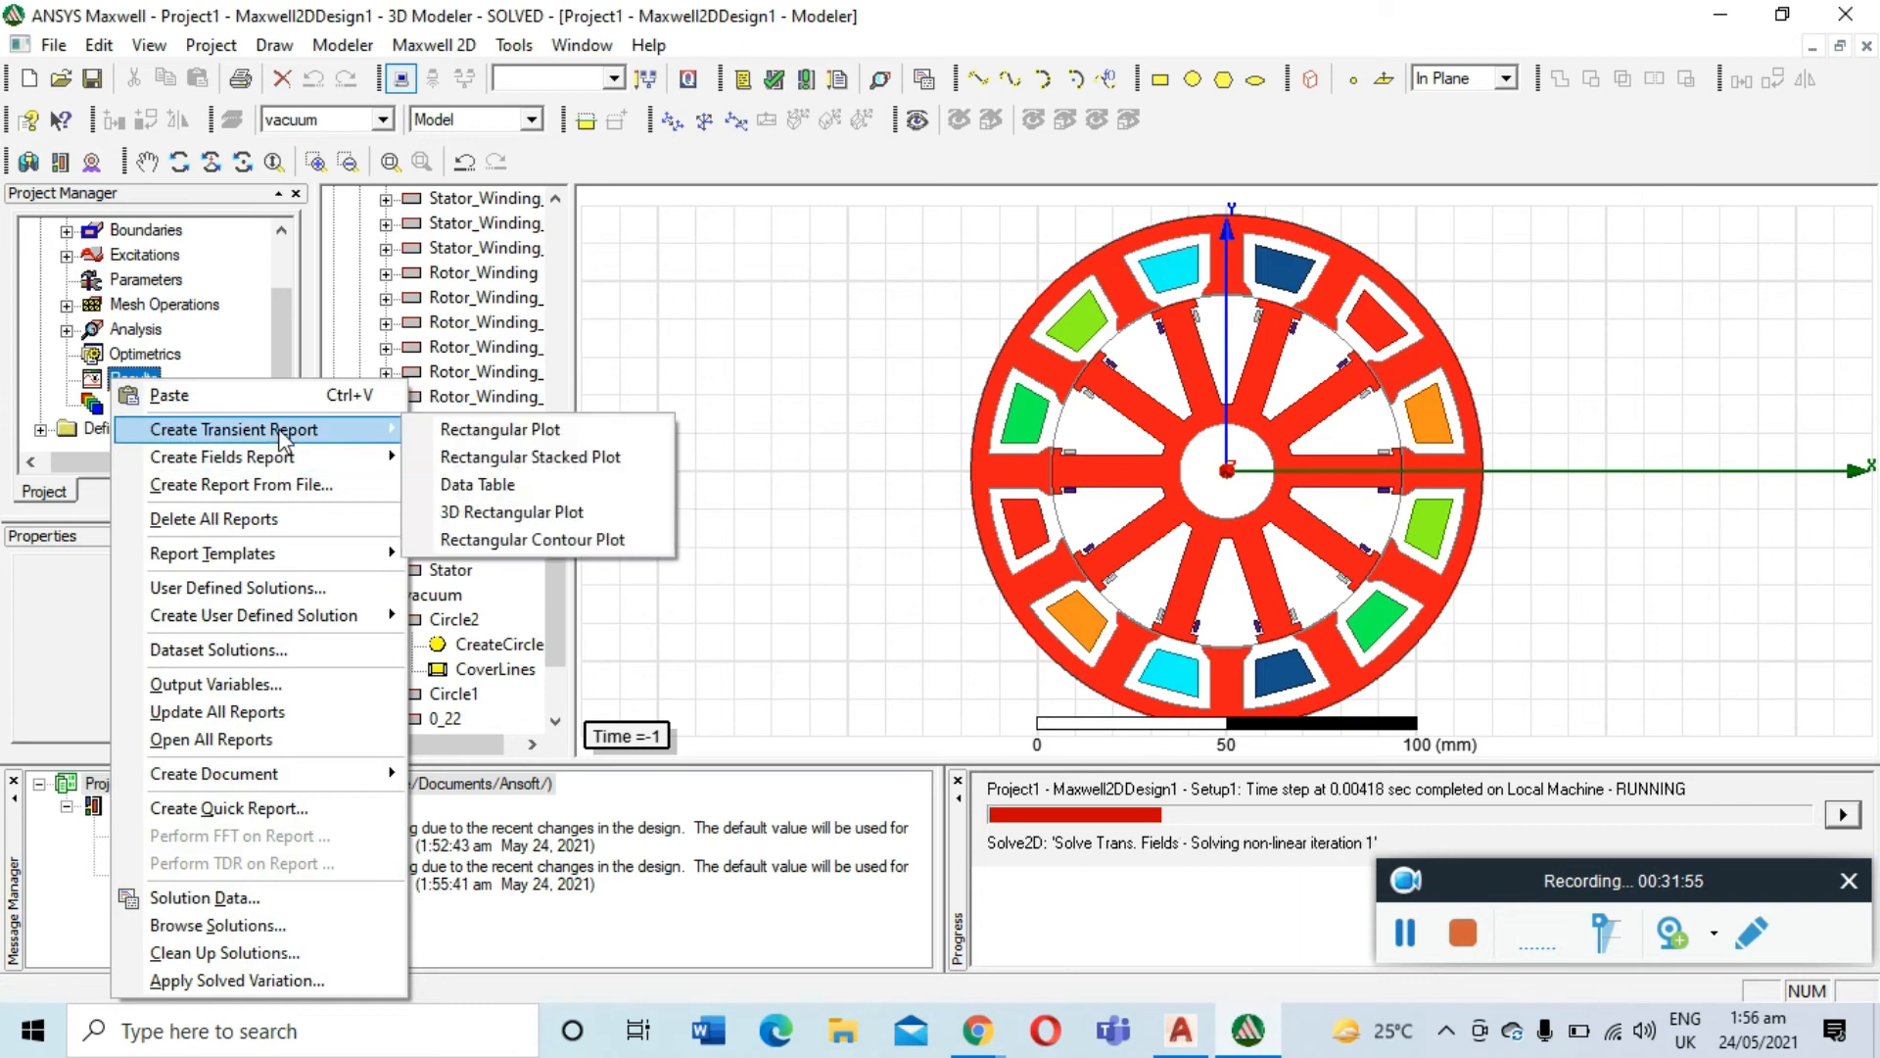
pyautogui.click(501, 433)
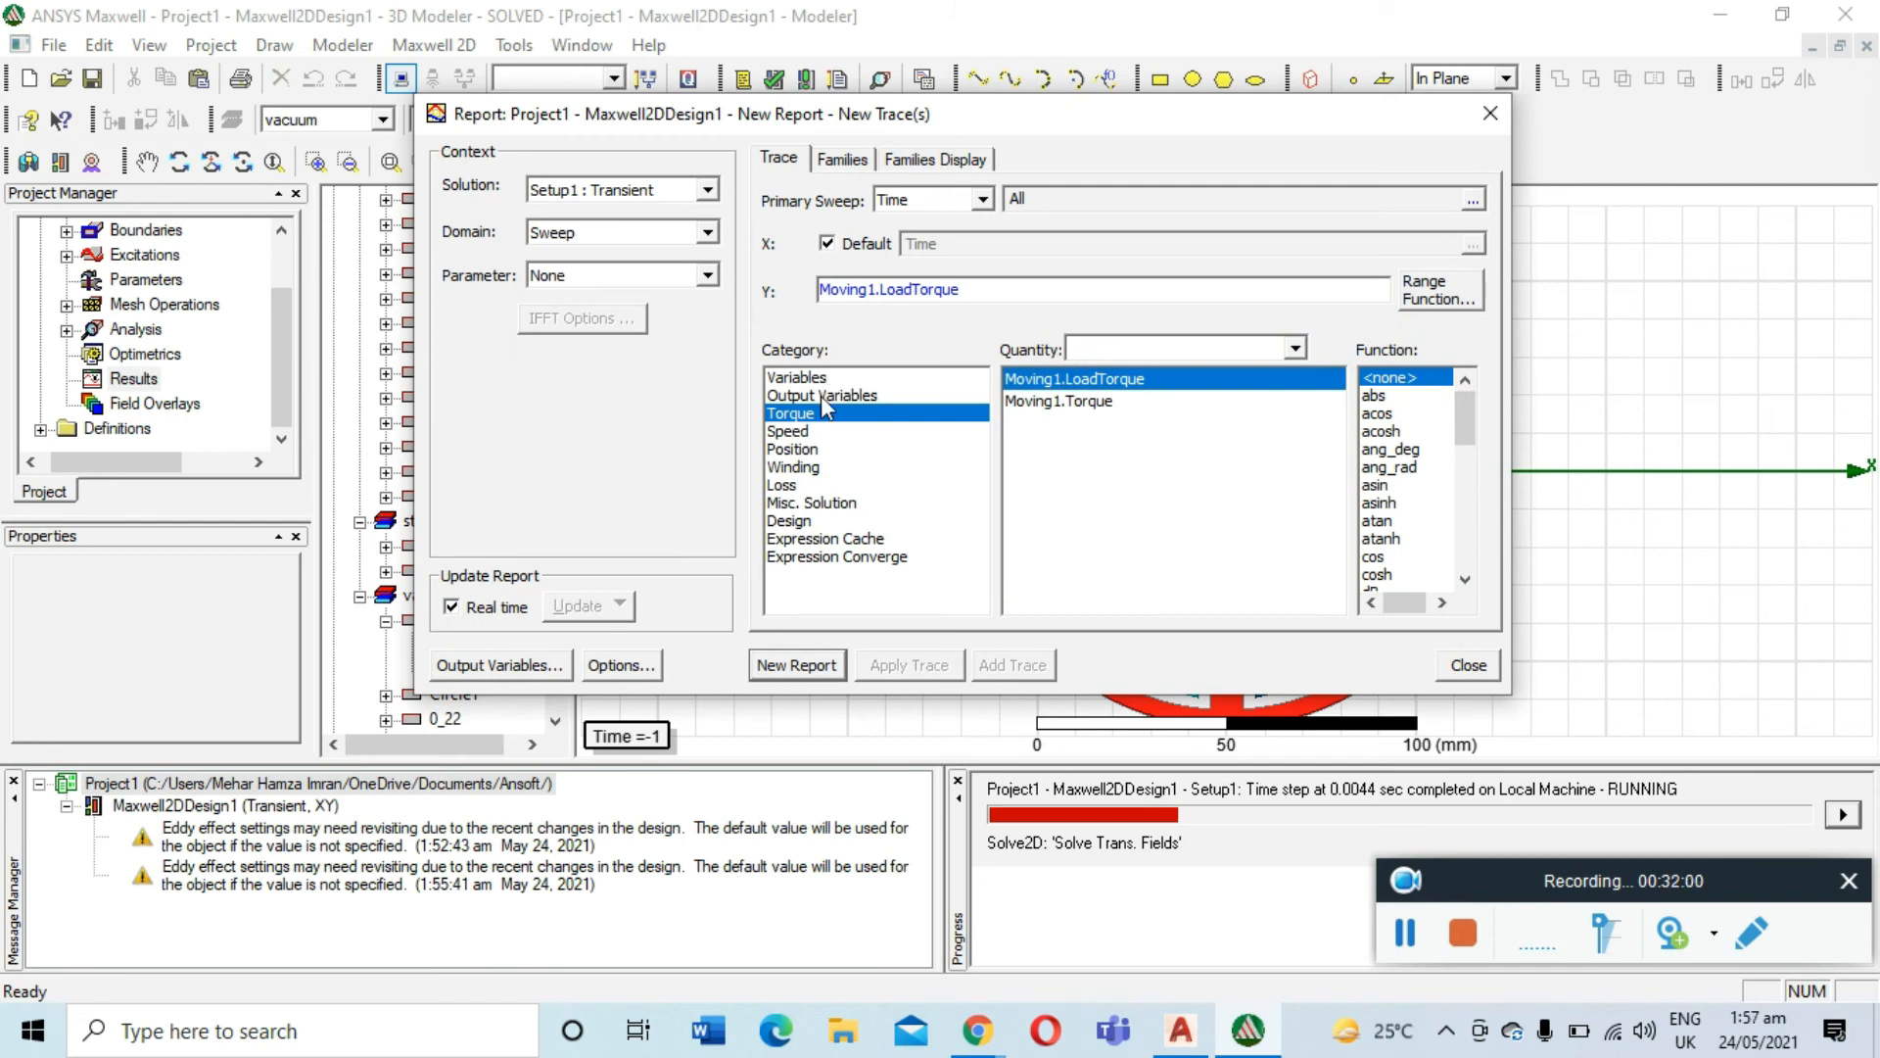
pyautogui.click(803, 469)
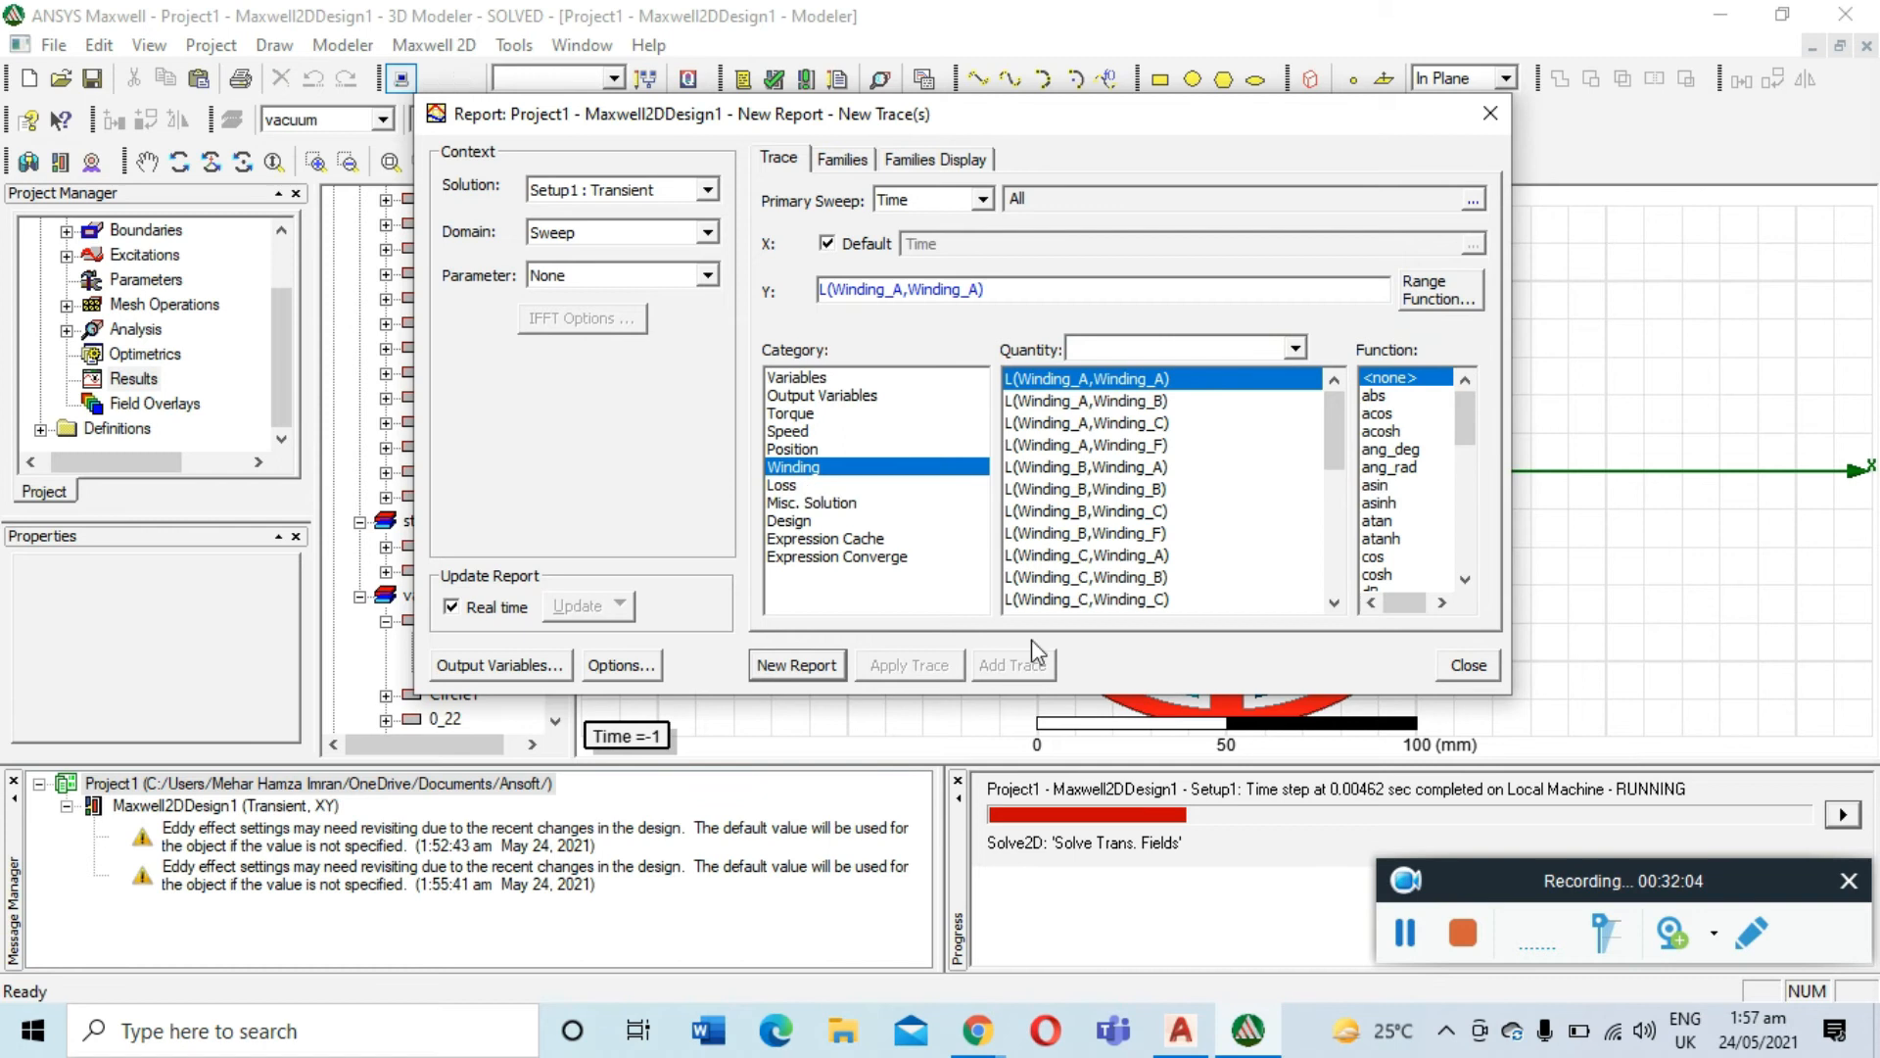
pyautogui.click(1407, 940)
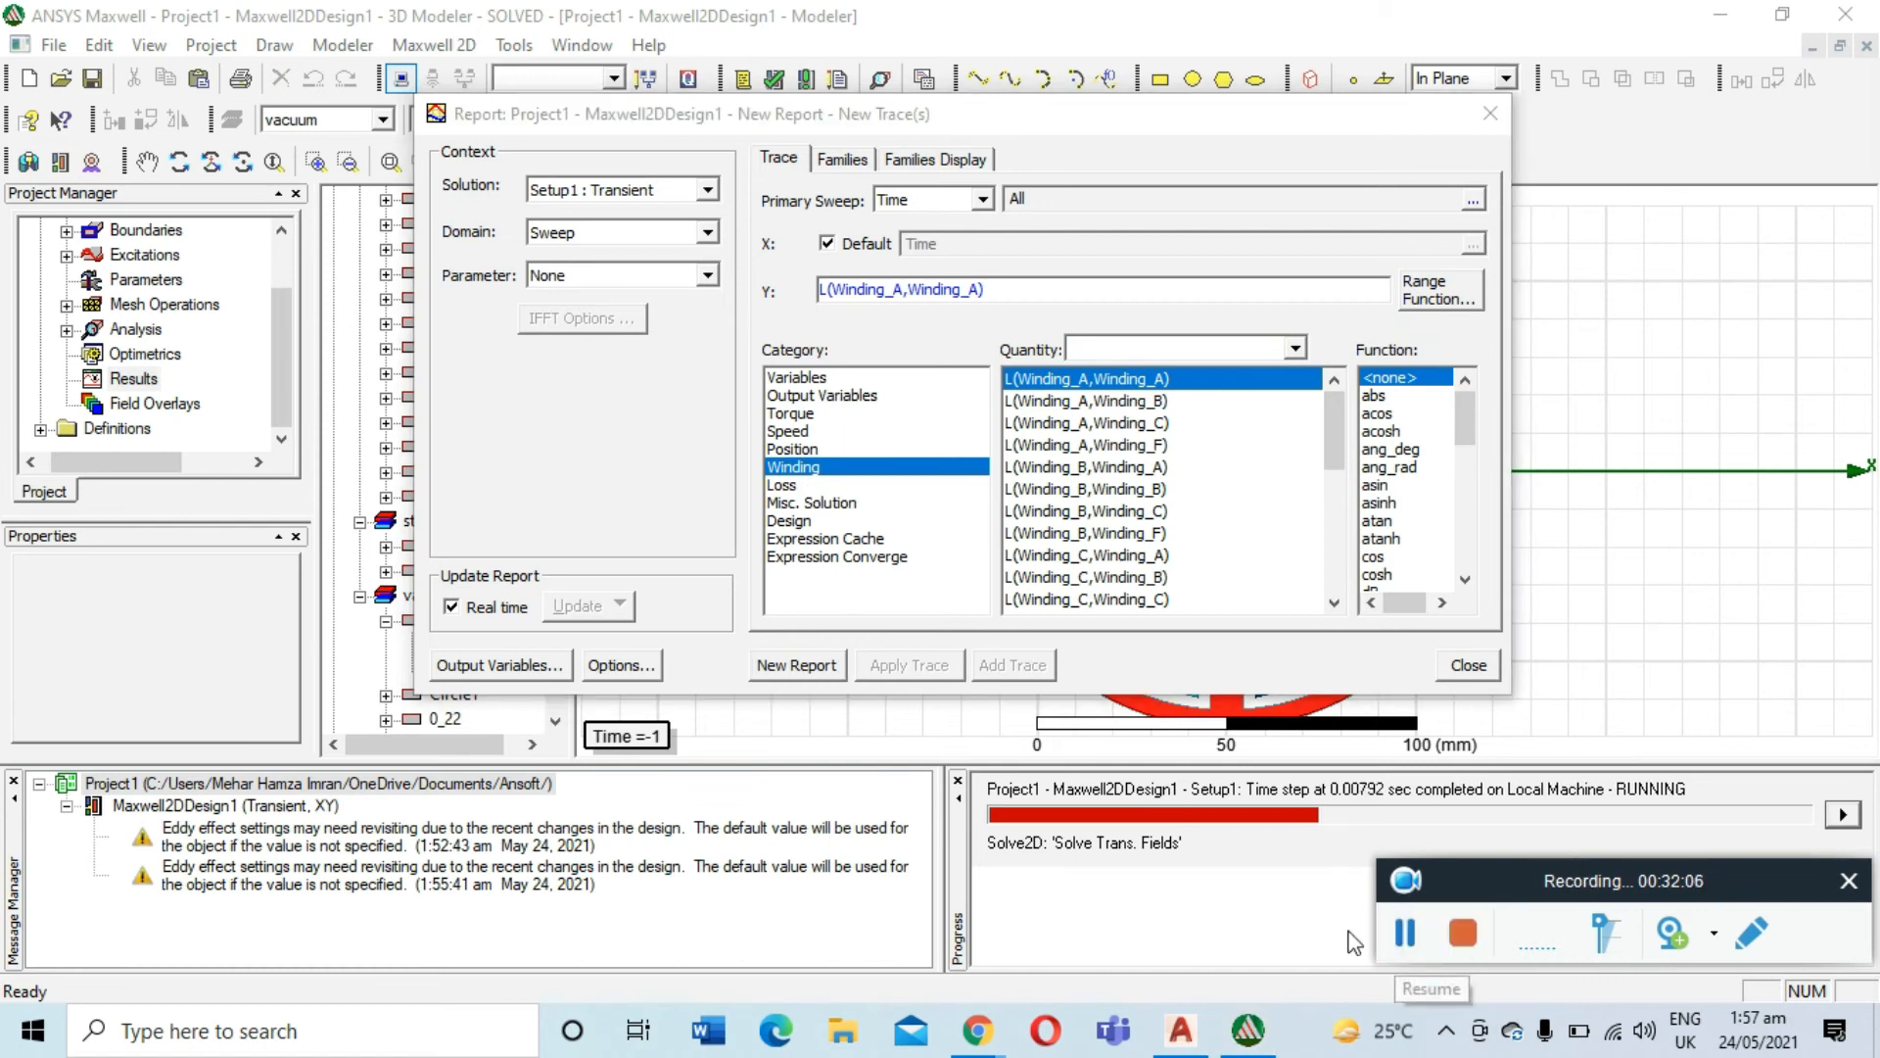
pyautogui.scroll(-3, 1104, 468)
pyautogui.scroll(-3, 1103, 469)
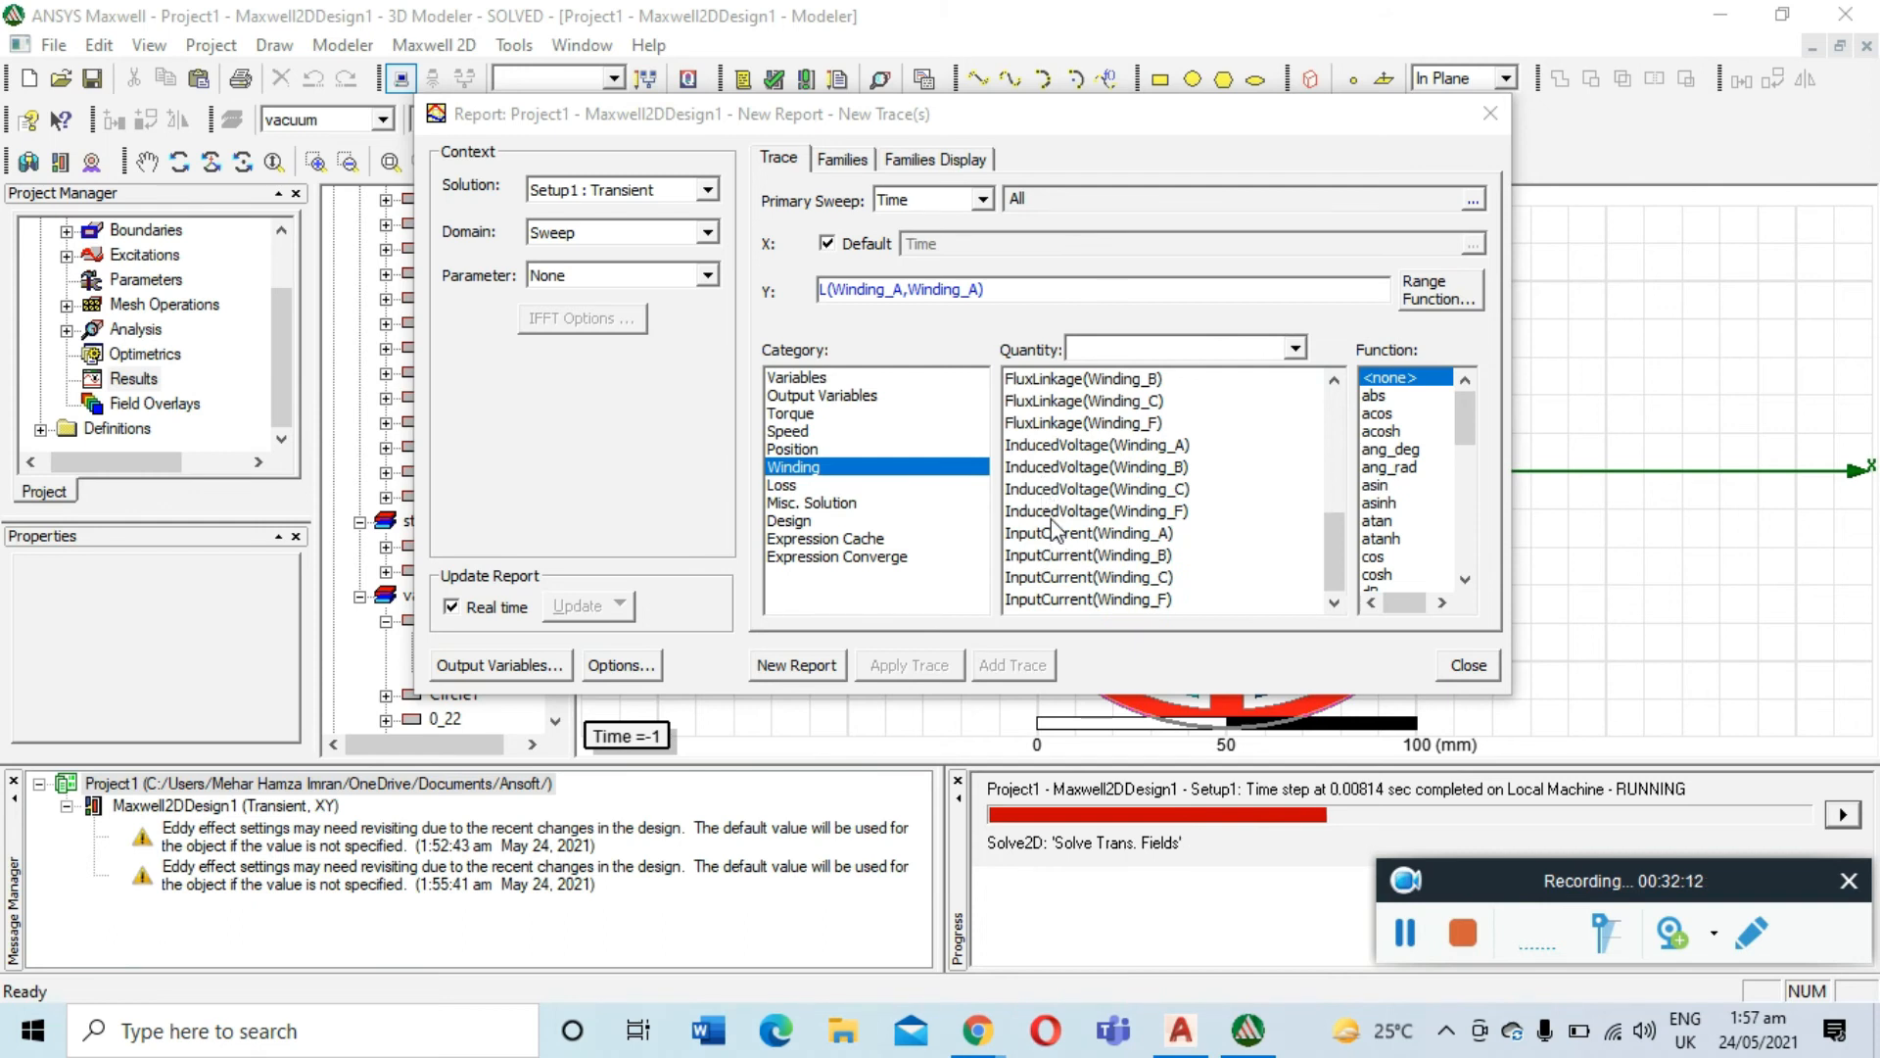
pyautogui.moveTo(1113, 448); pyautogui.dragTo(1113, 491)
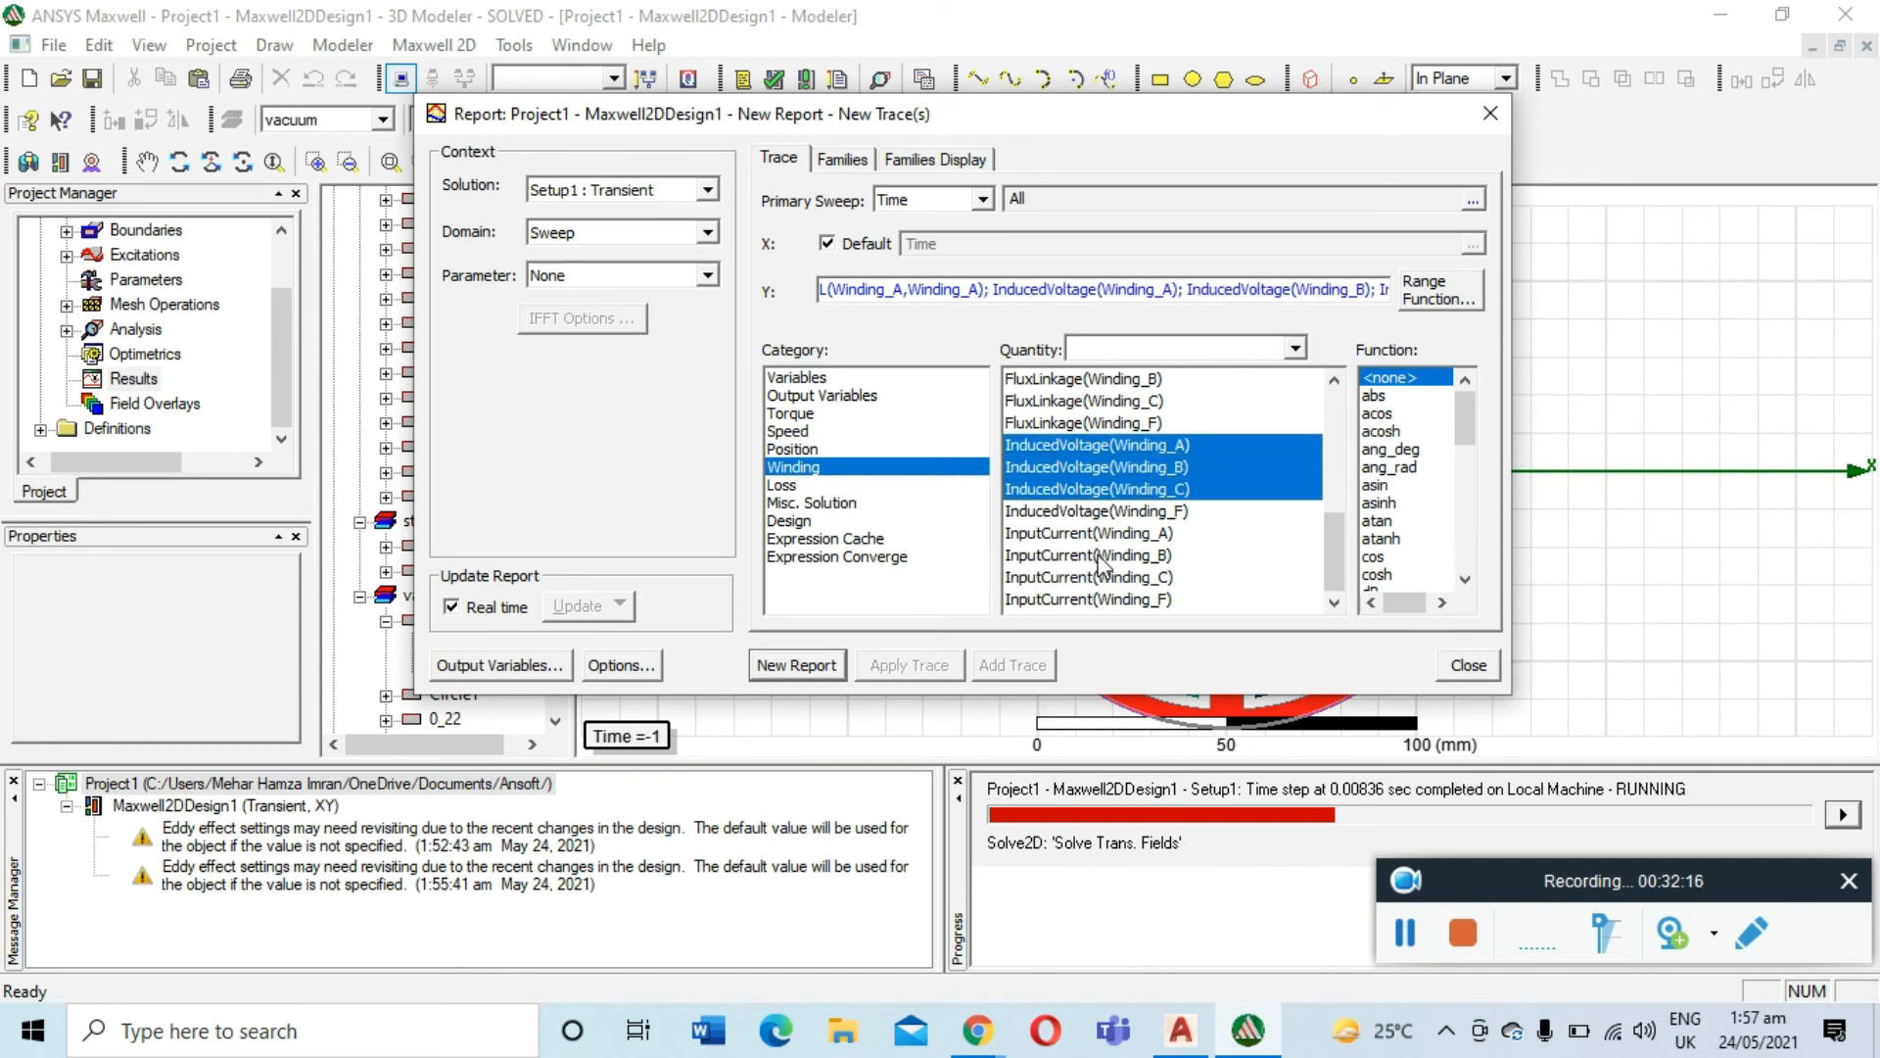
pyautogui.click(780, 668)
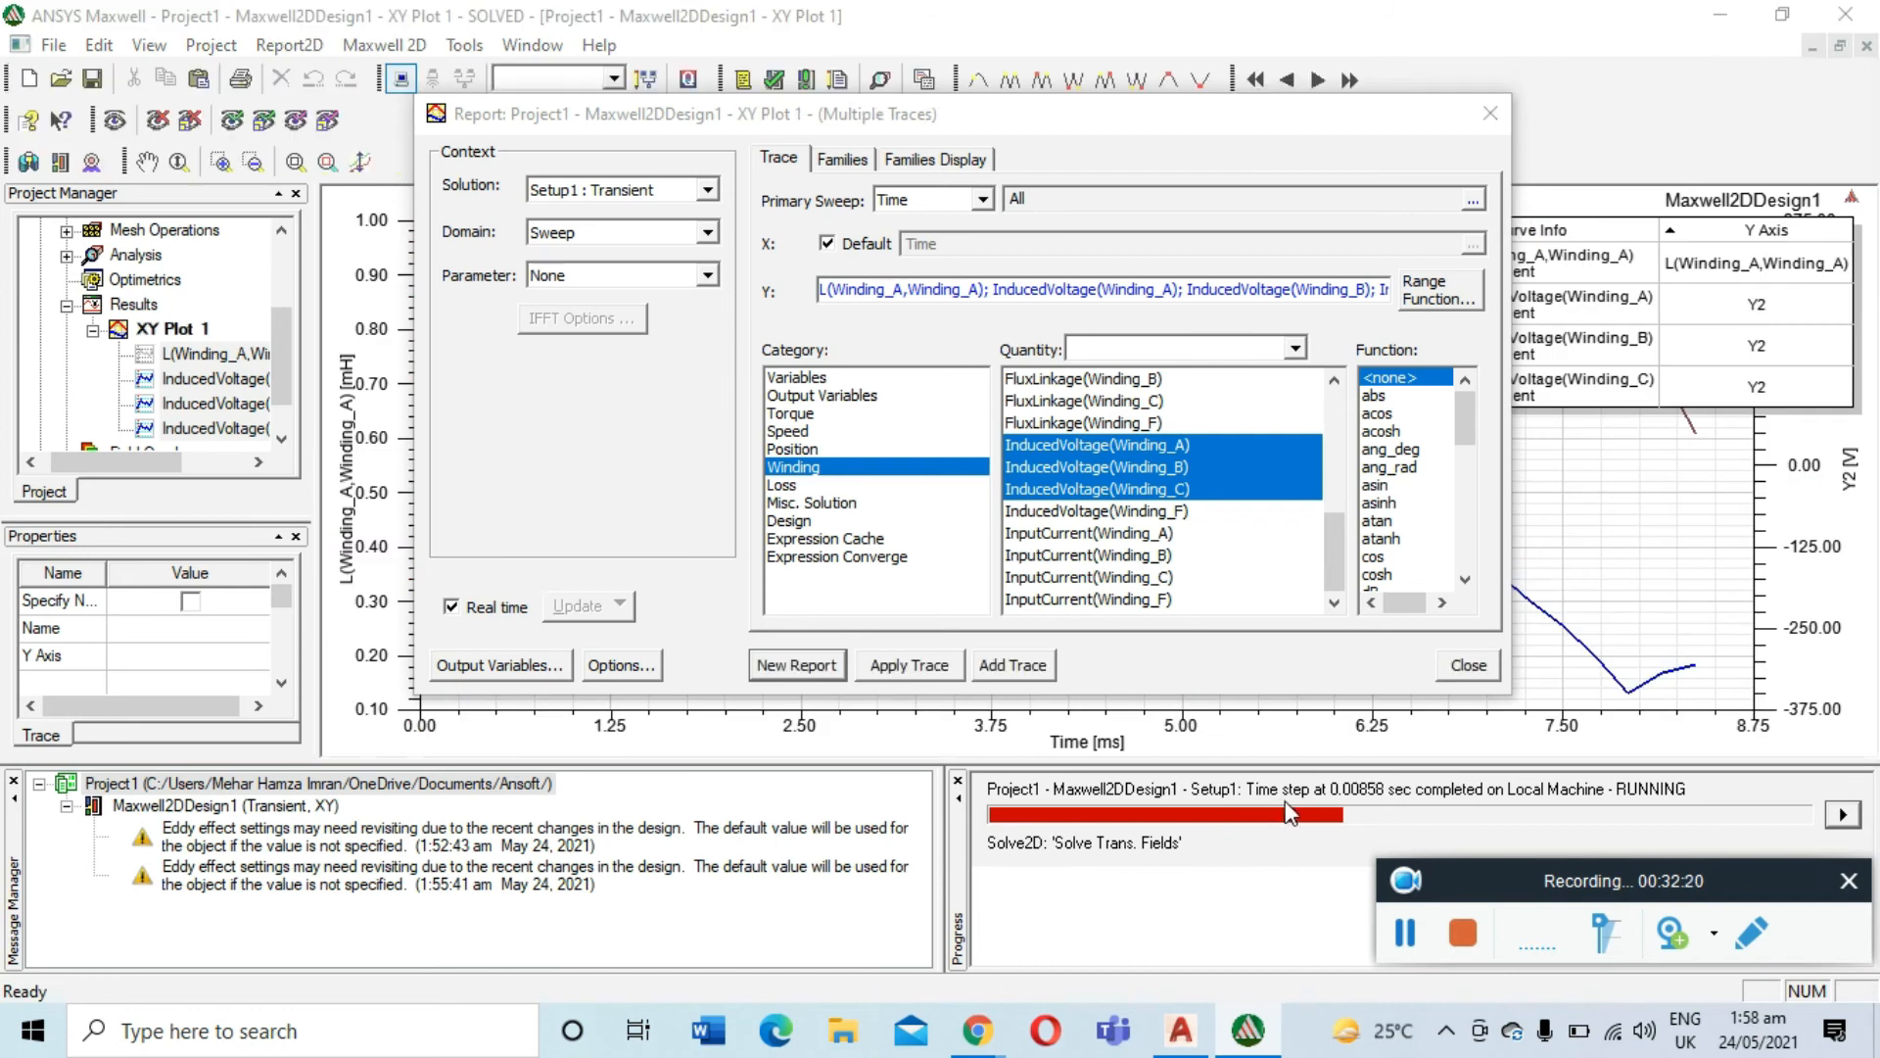
# Close the report settings and rename the induced-voltage plot XY Plot 1 as Back EMF
pyautogui.click(1490, 114)
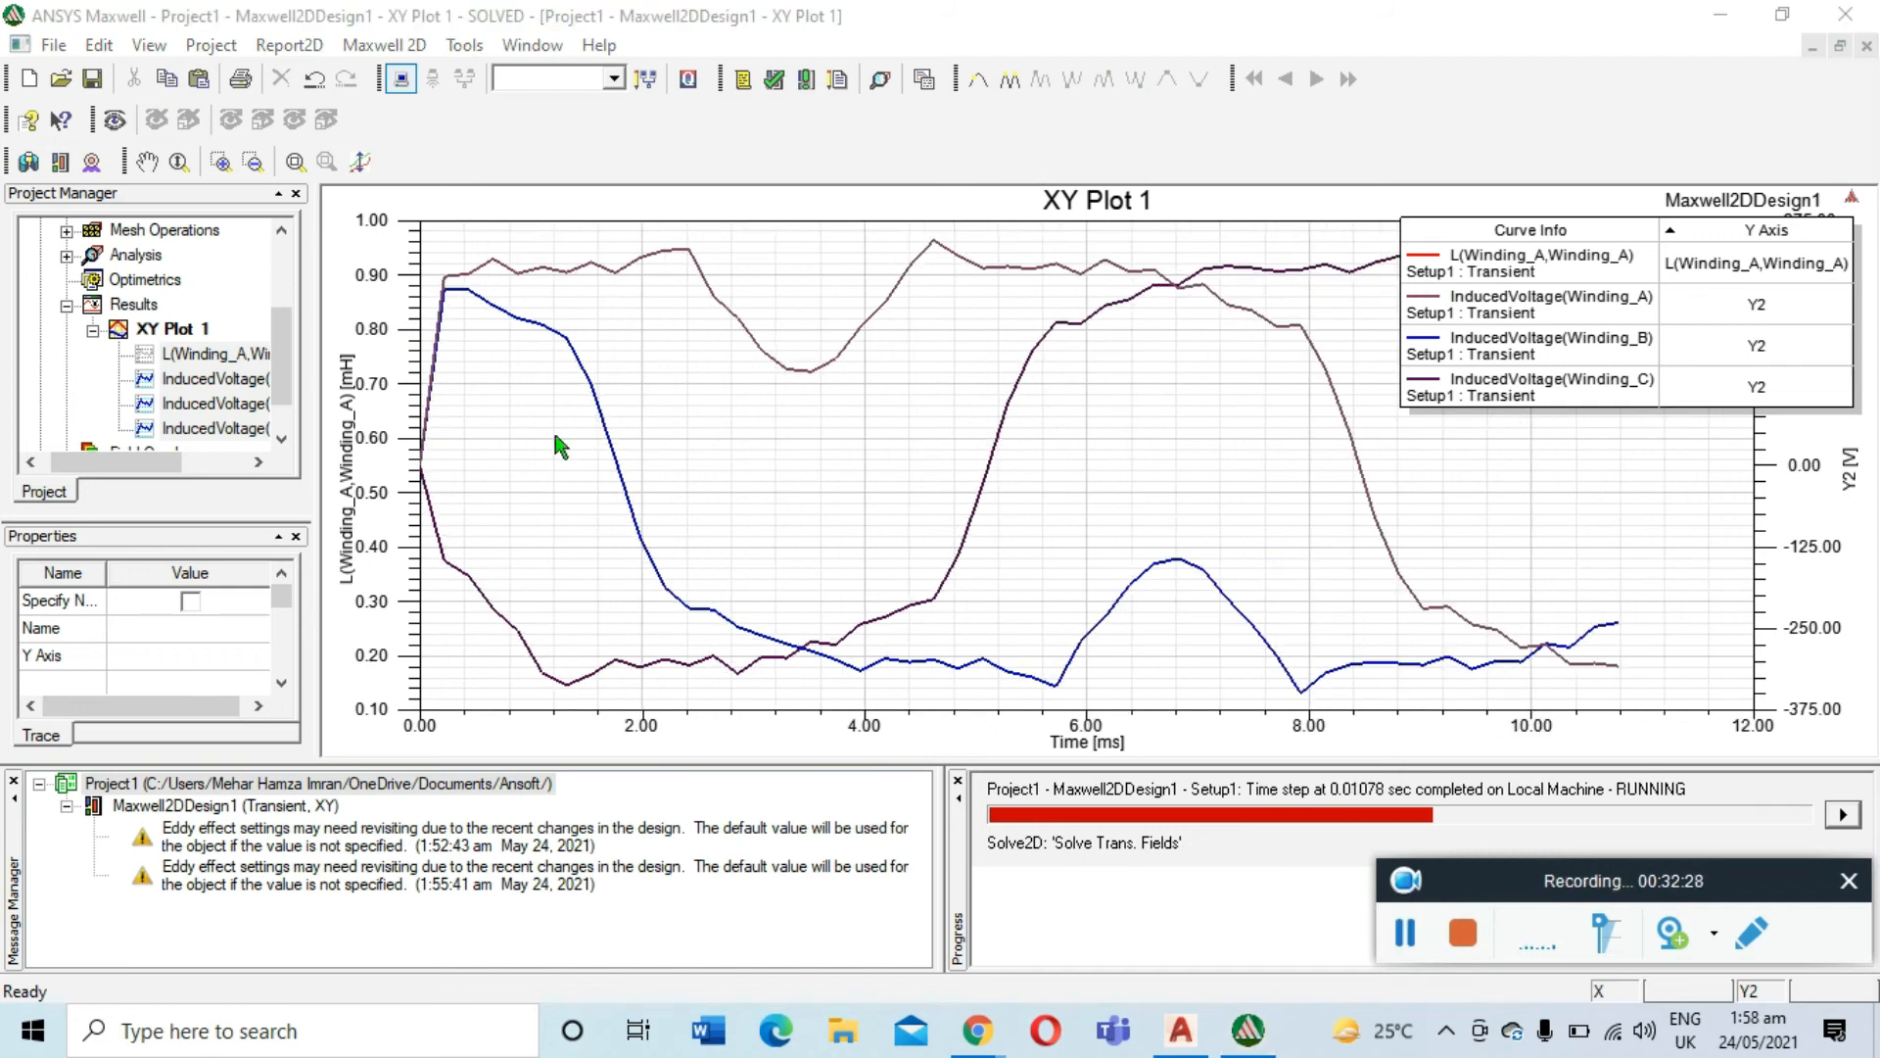
pyautogui.rightClick(163, 330)
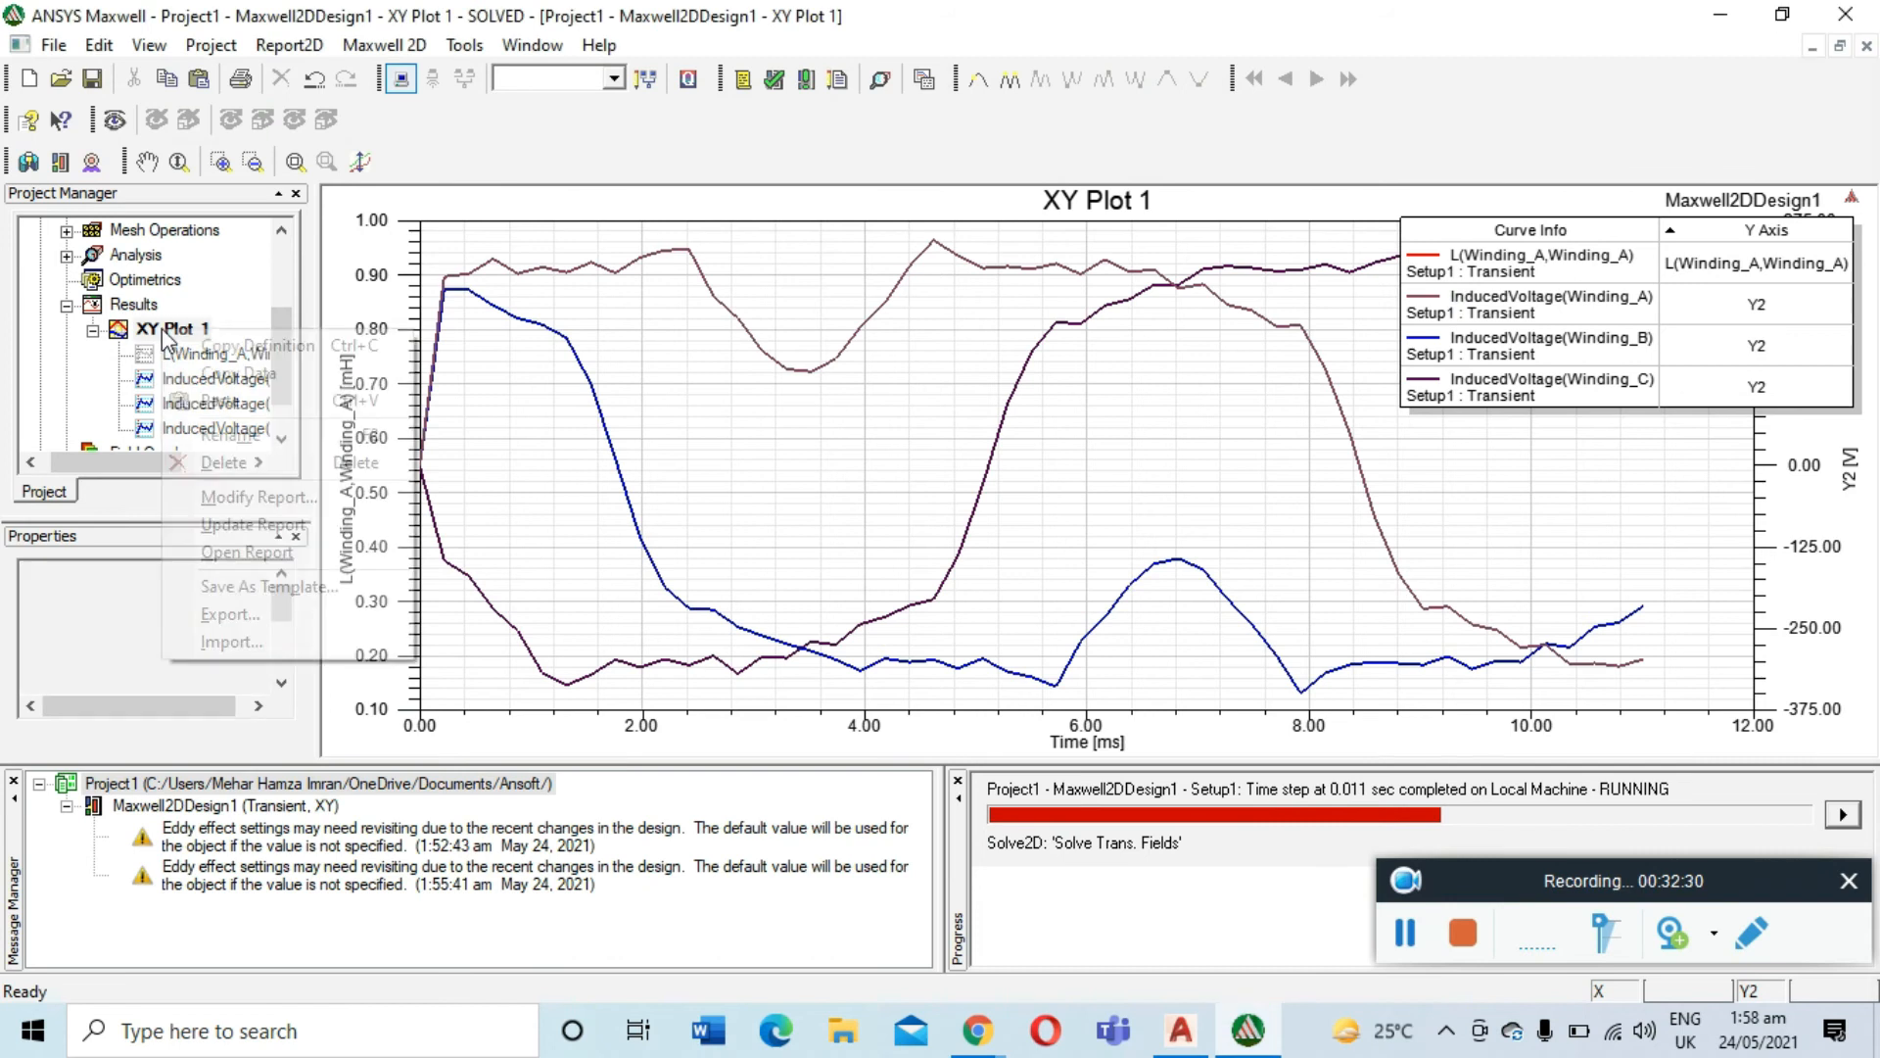
pyautogui.click(230, 434)
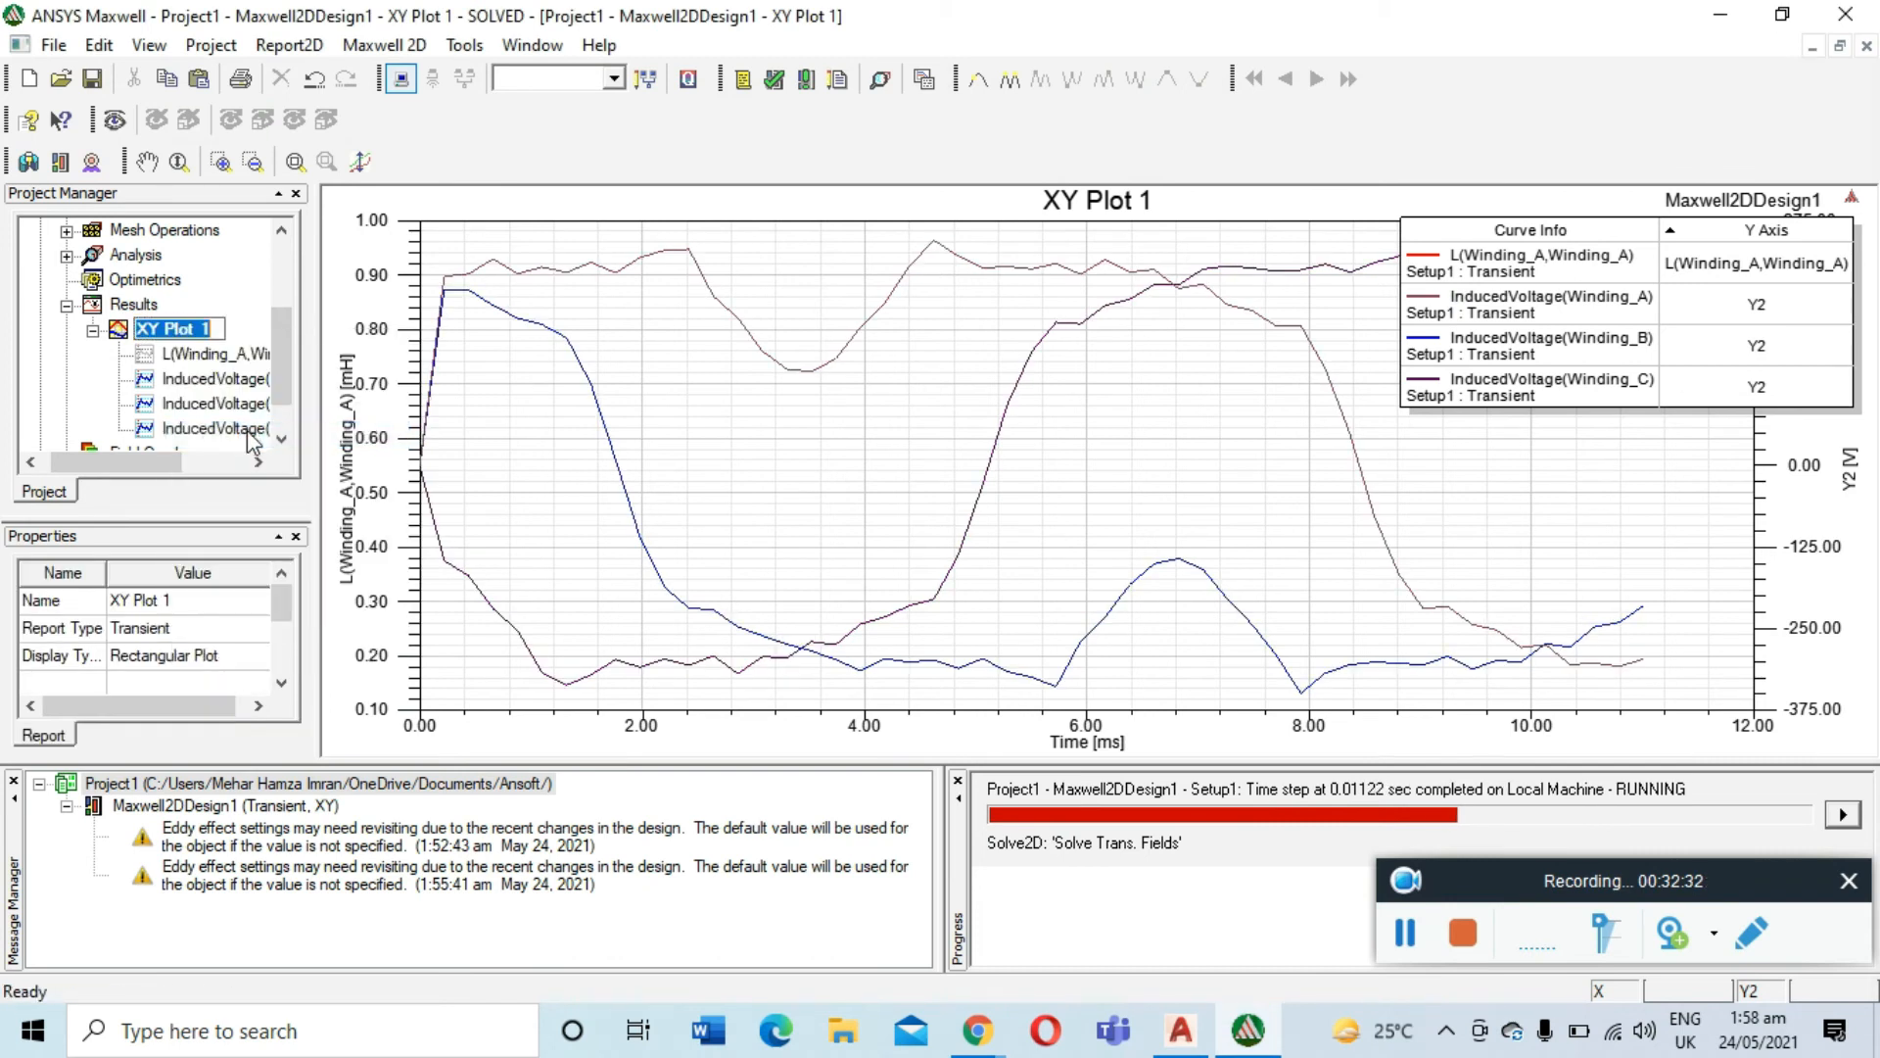
pyautogui.press('BackSpace')
pyautogui.write('Back EMF')
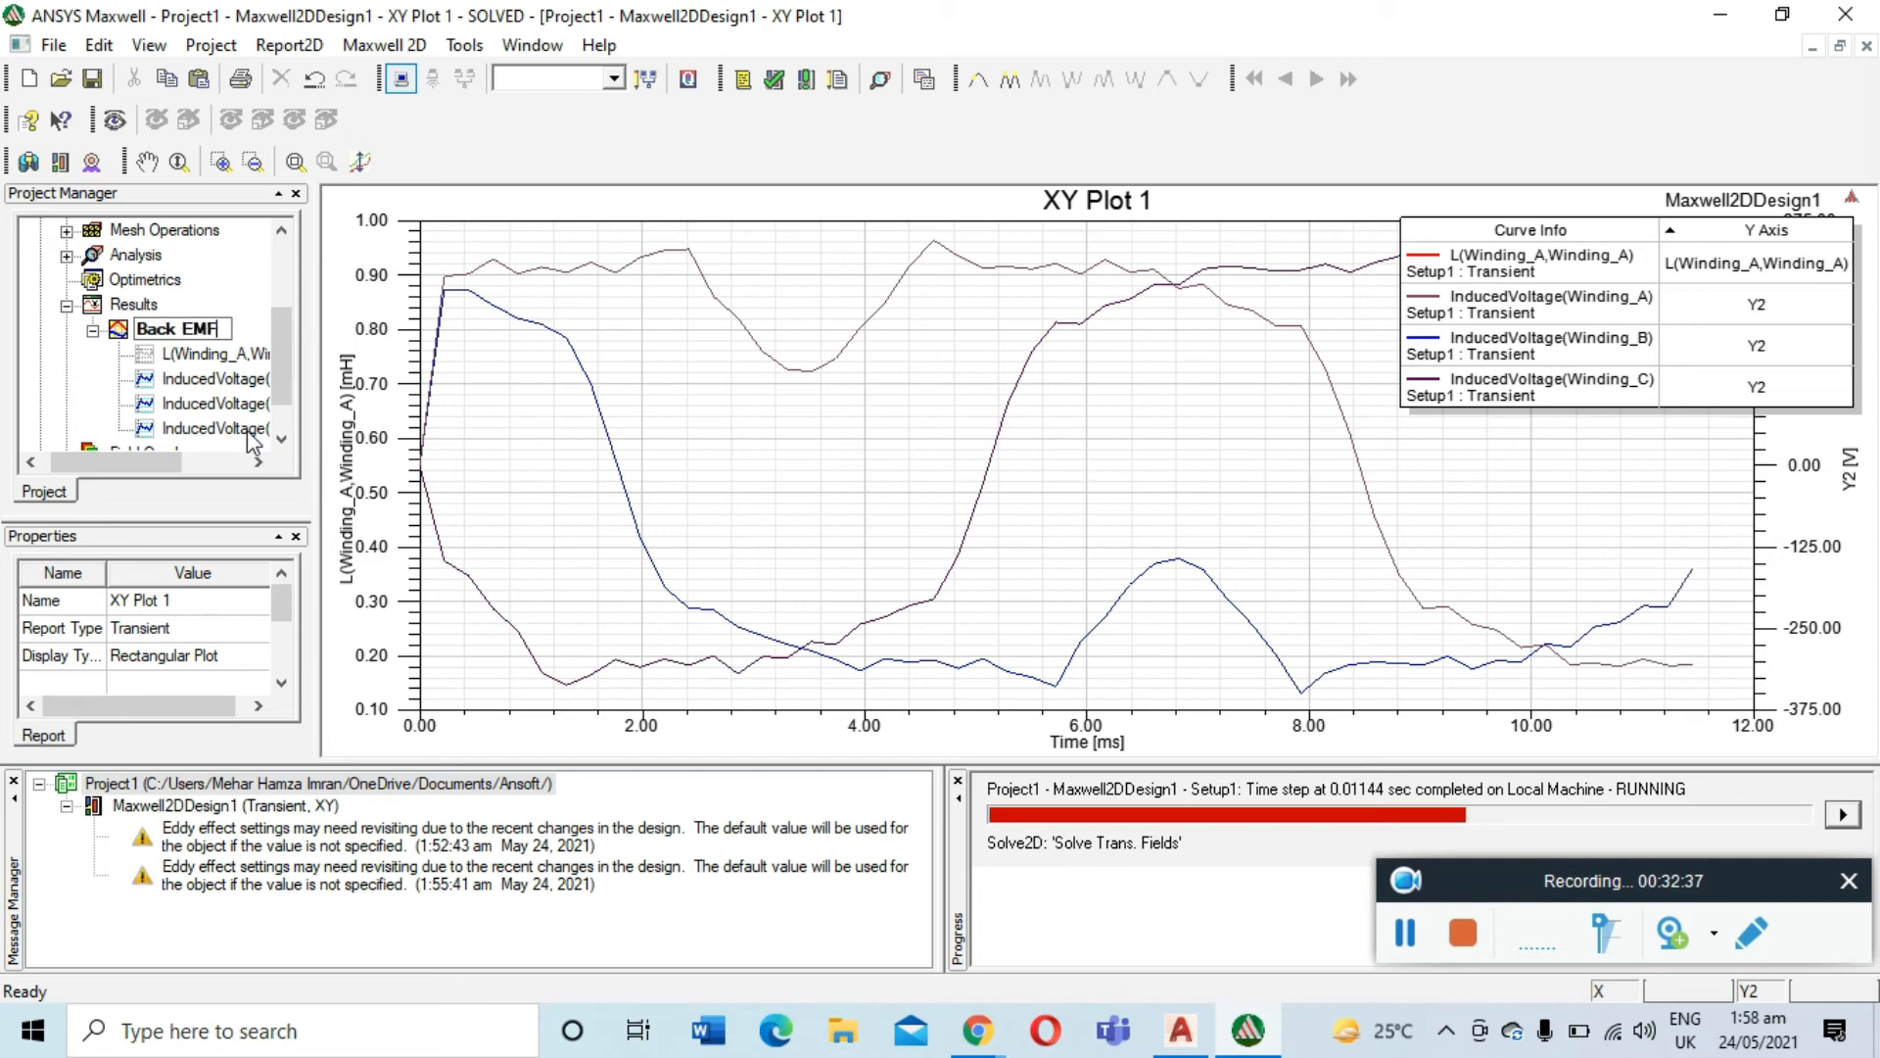
pyautogui.press('Return')
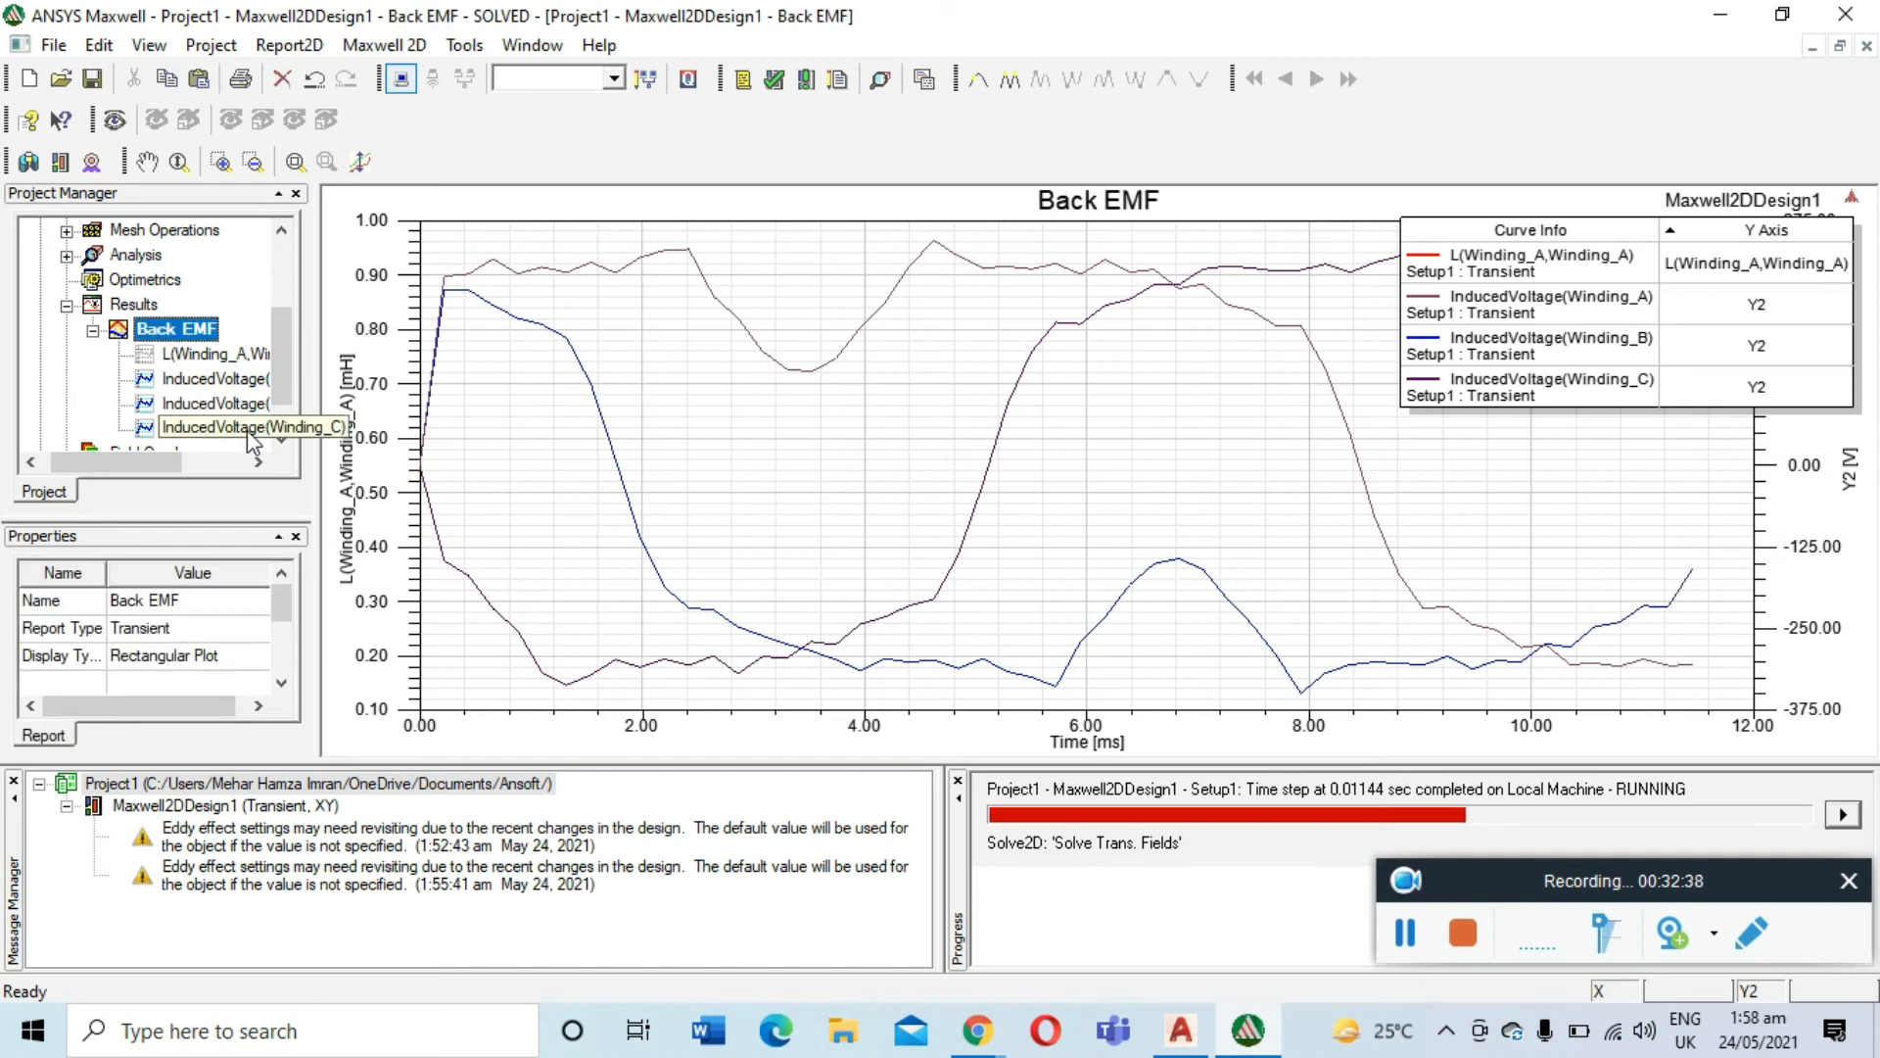
pyautogui.click(436, 344)
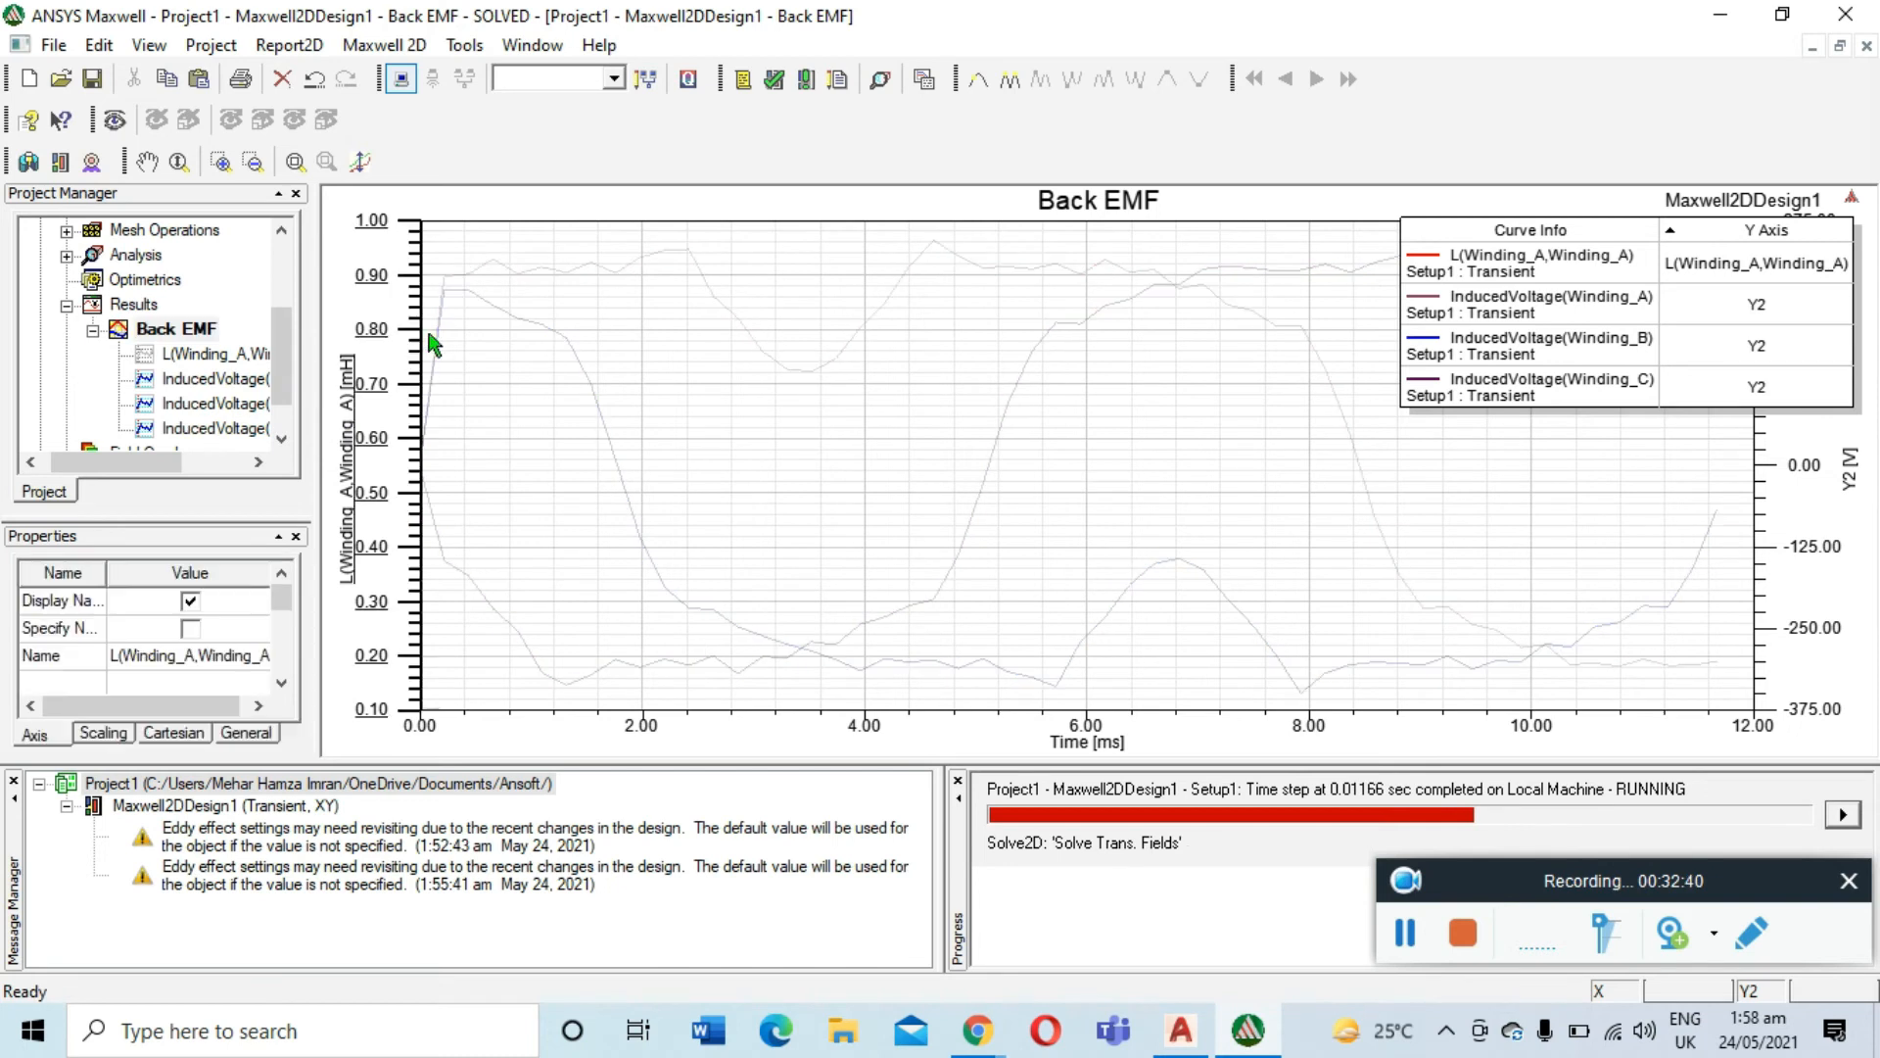
pyautogui.click(970, 519)
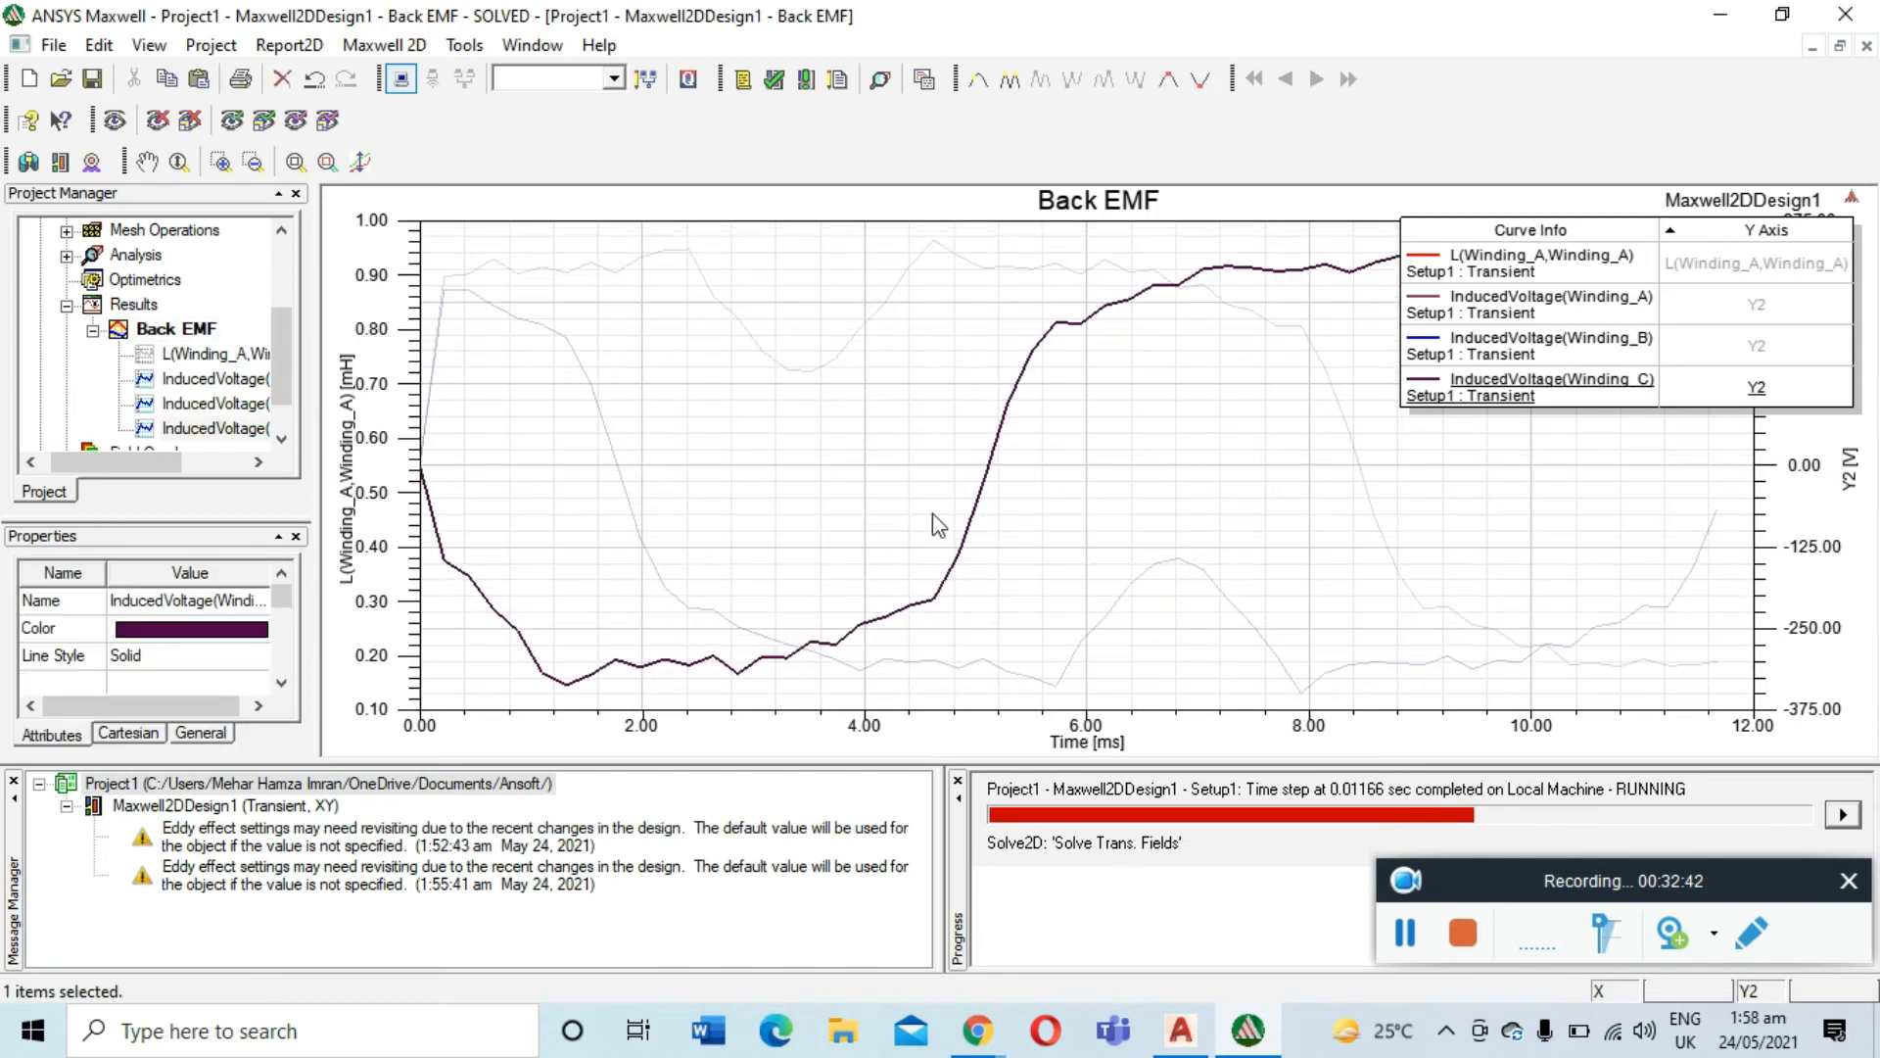
pyautogui.click(837, 344)
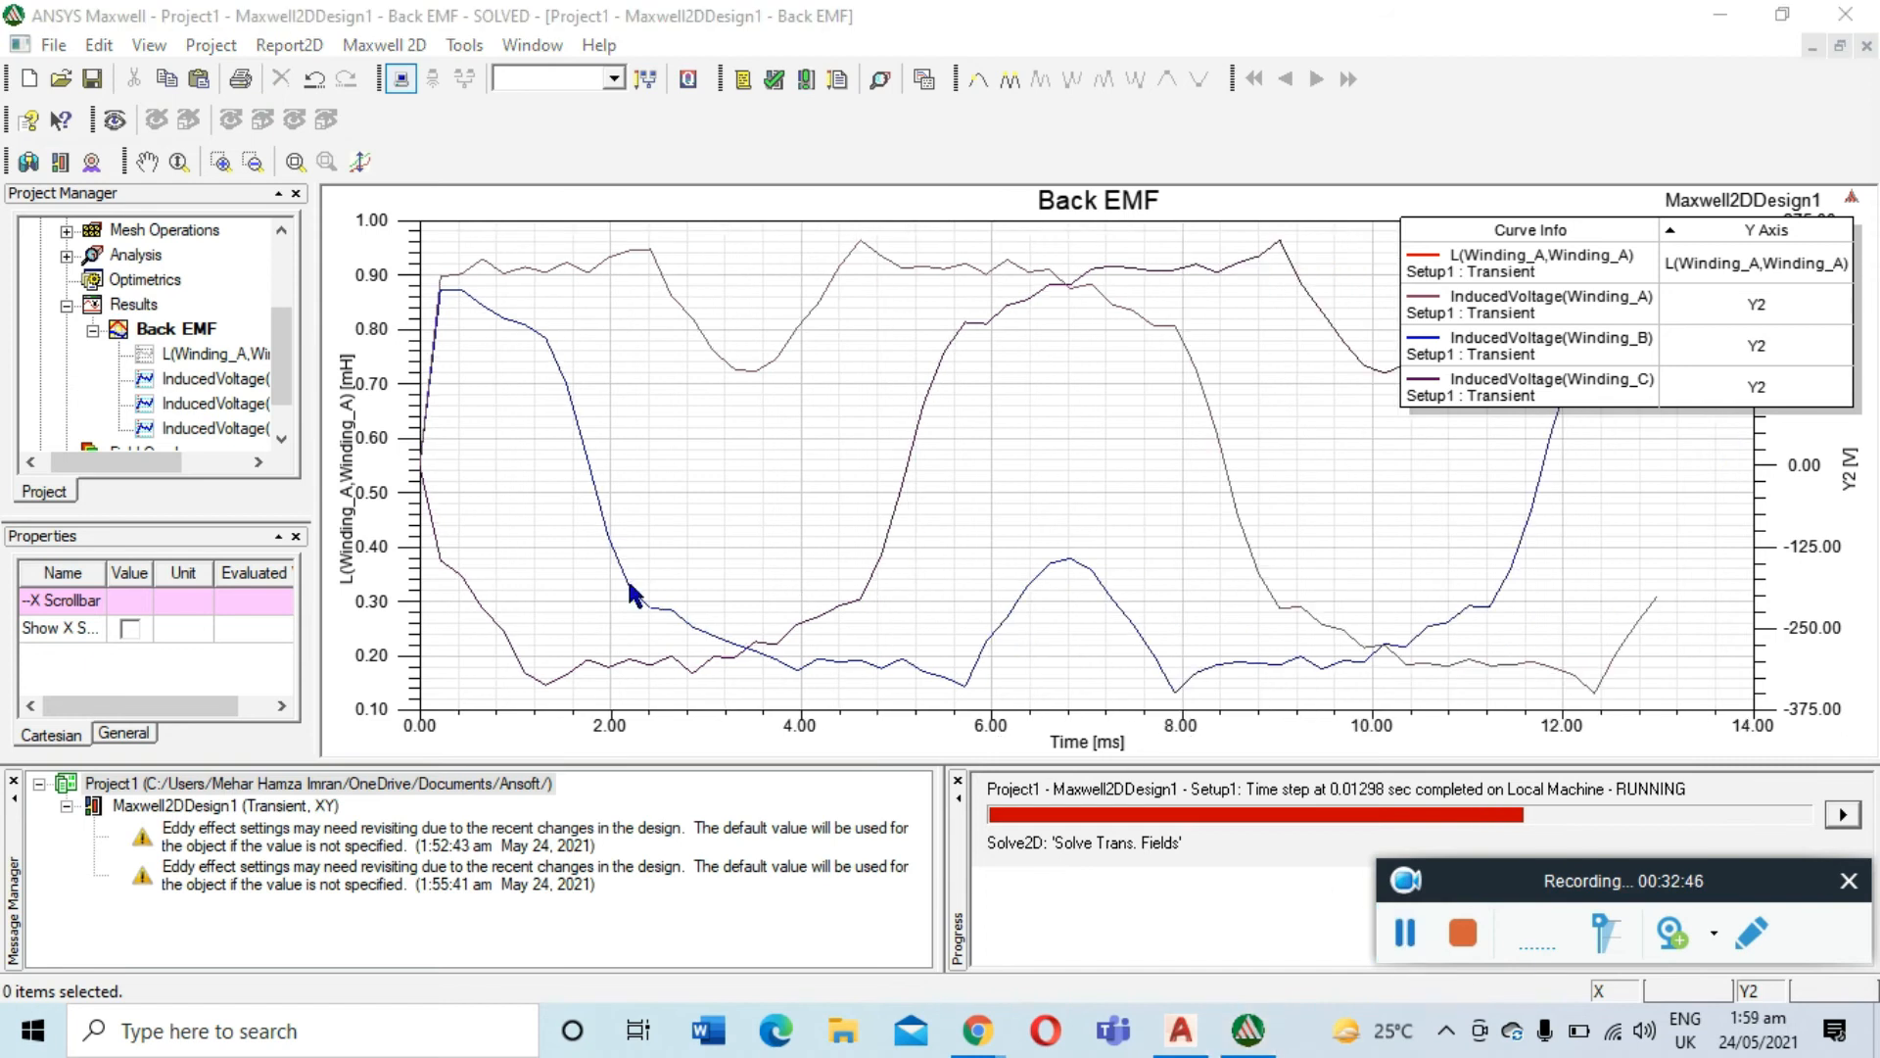
# Create a transient rectangular plot over time of L(Winding_A,Winding_A) and the flux linkages of Winding_A, Winding_B and Winding_C
pyautogui.rightClick(111, 303)
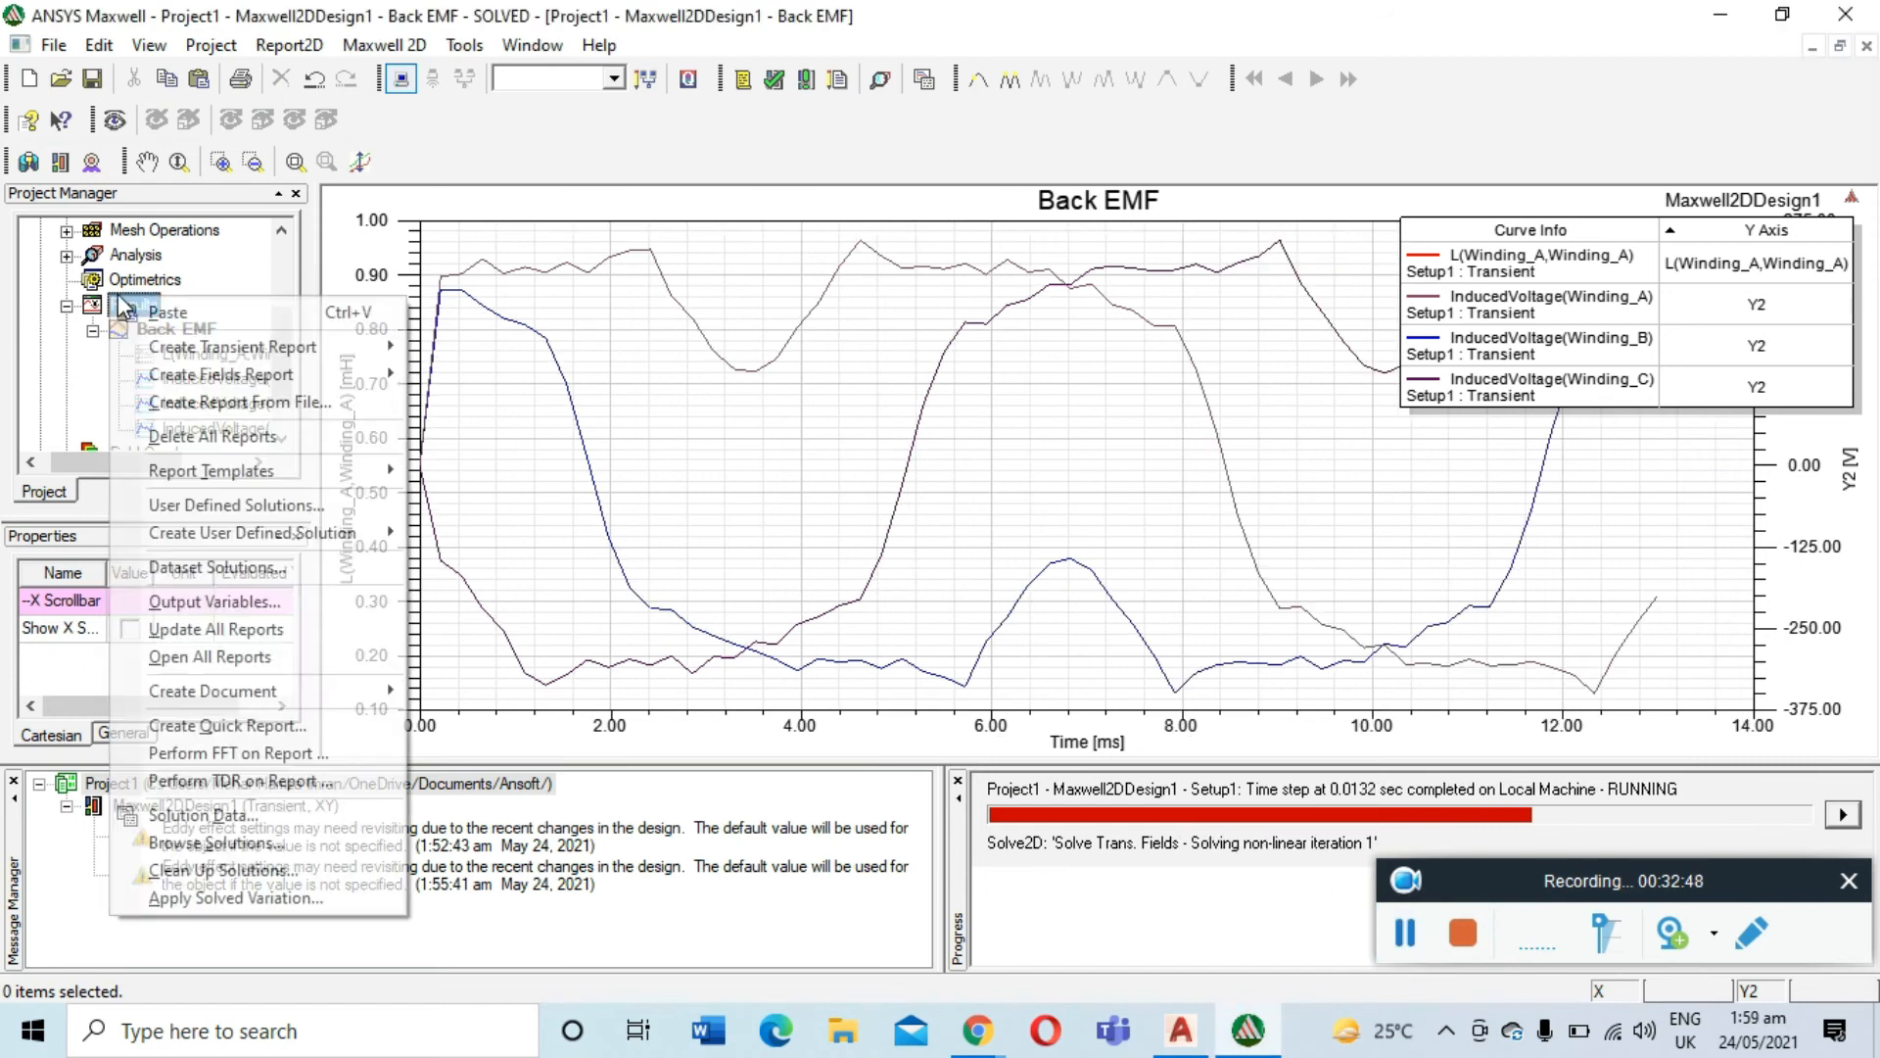
pyautogui.moveTo(327, 345)
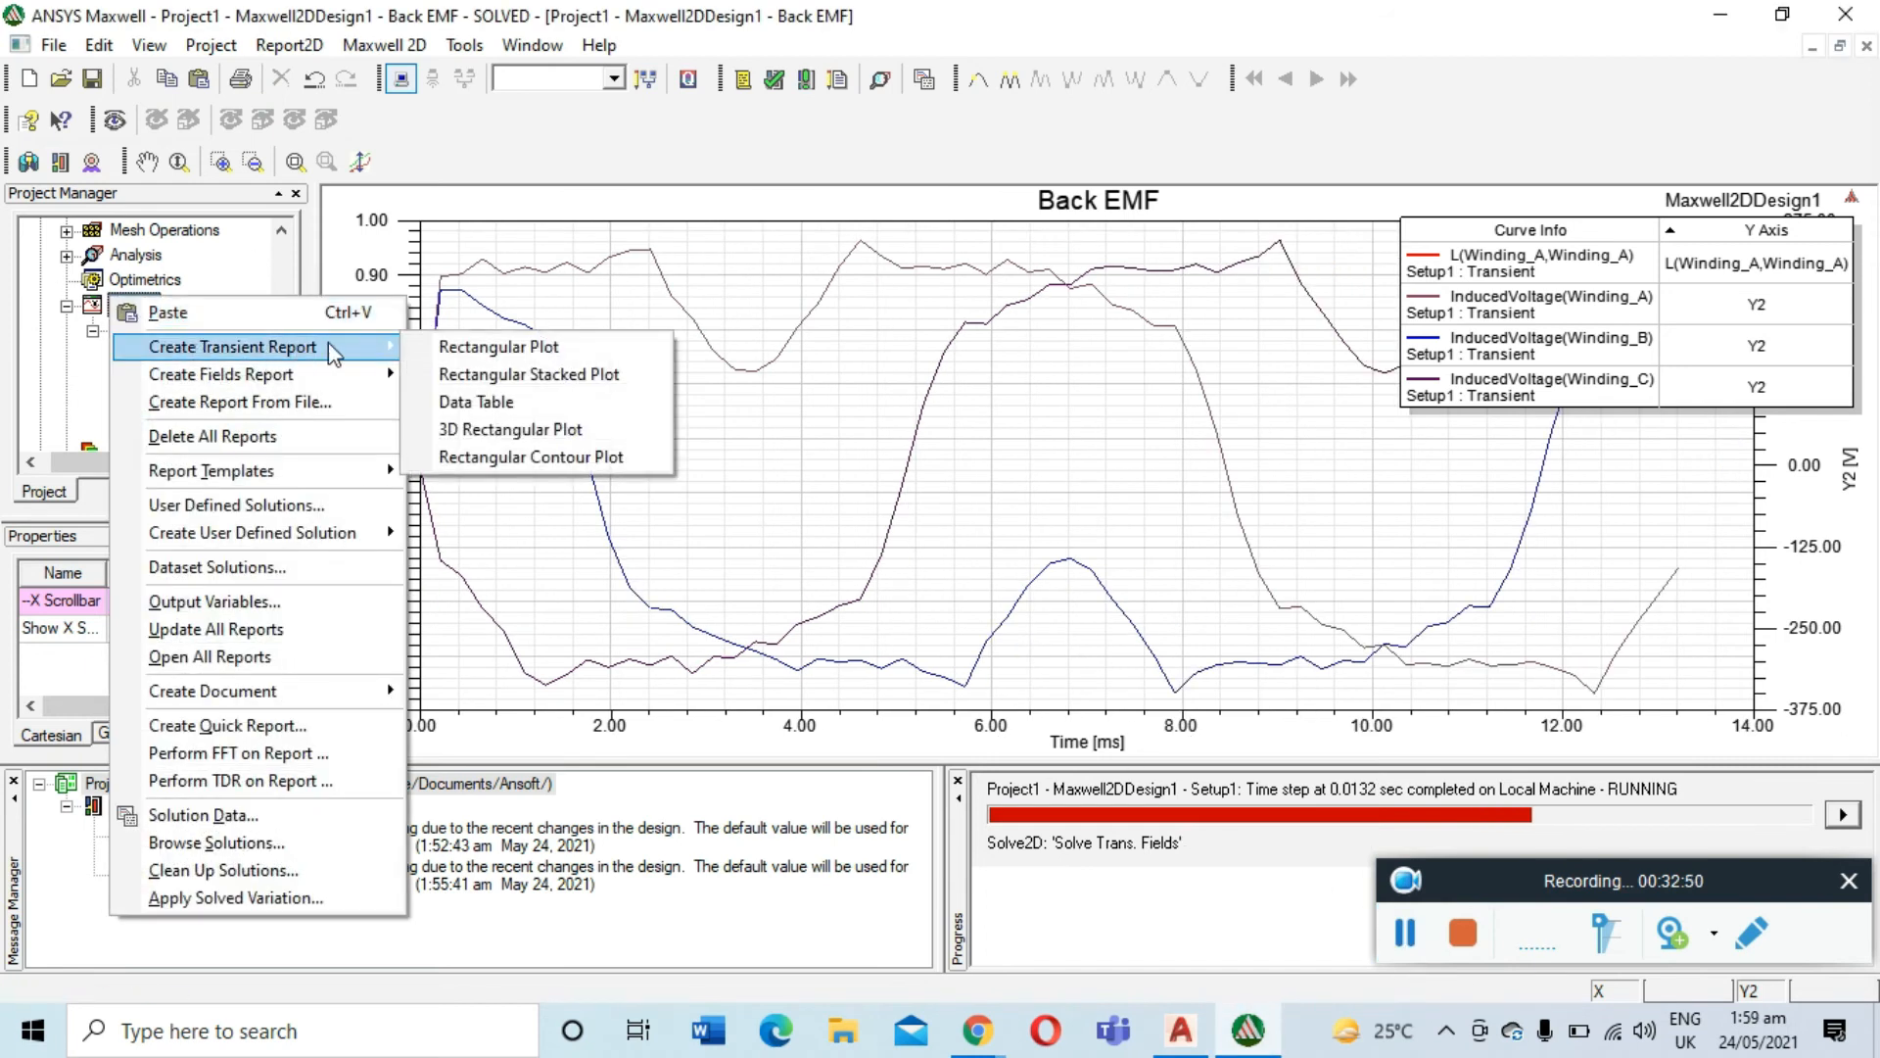
pyautogui.click(456, 344)
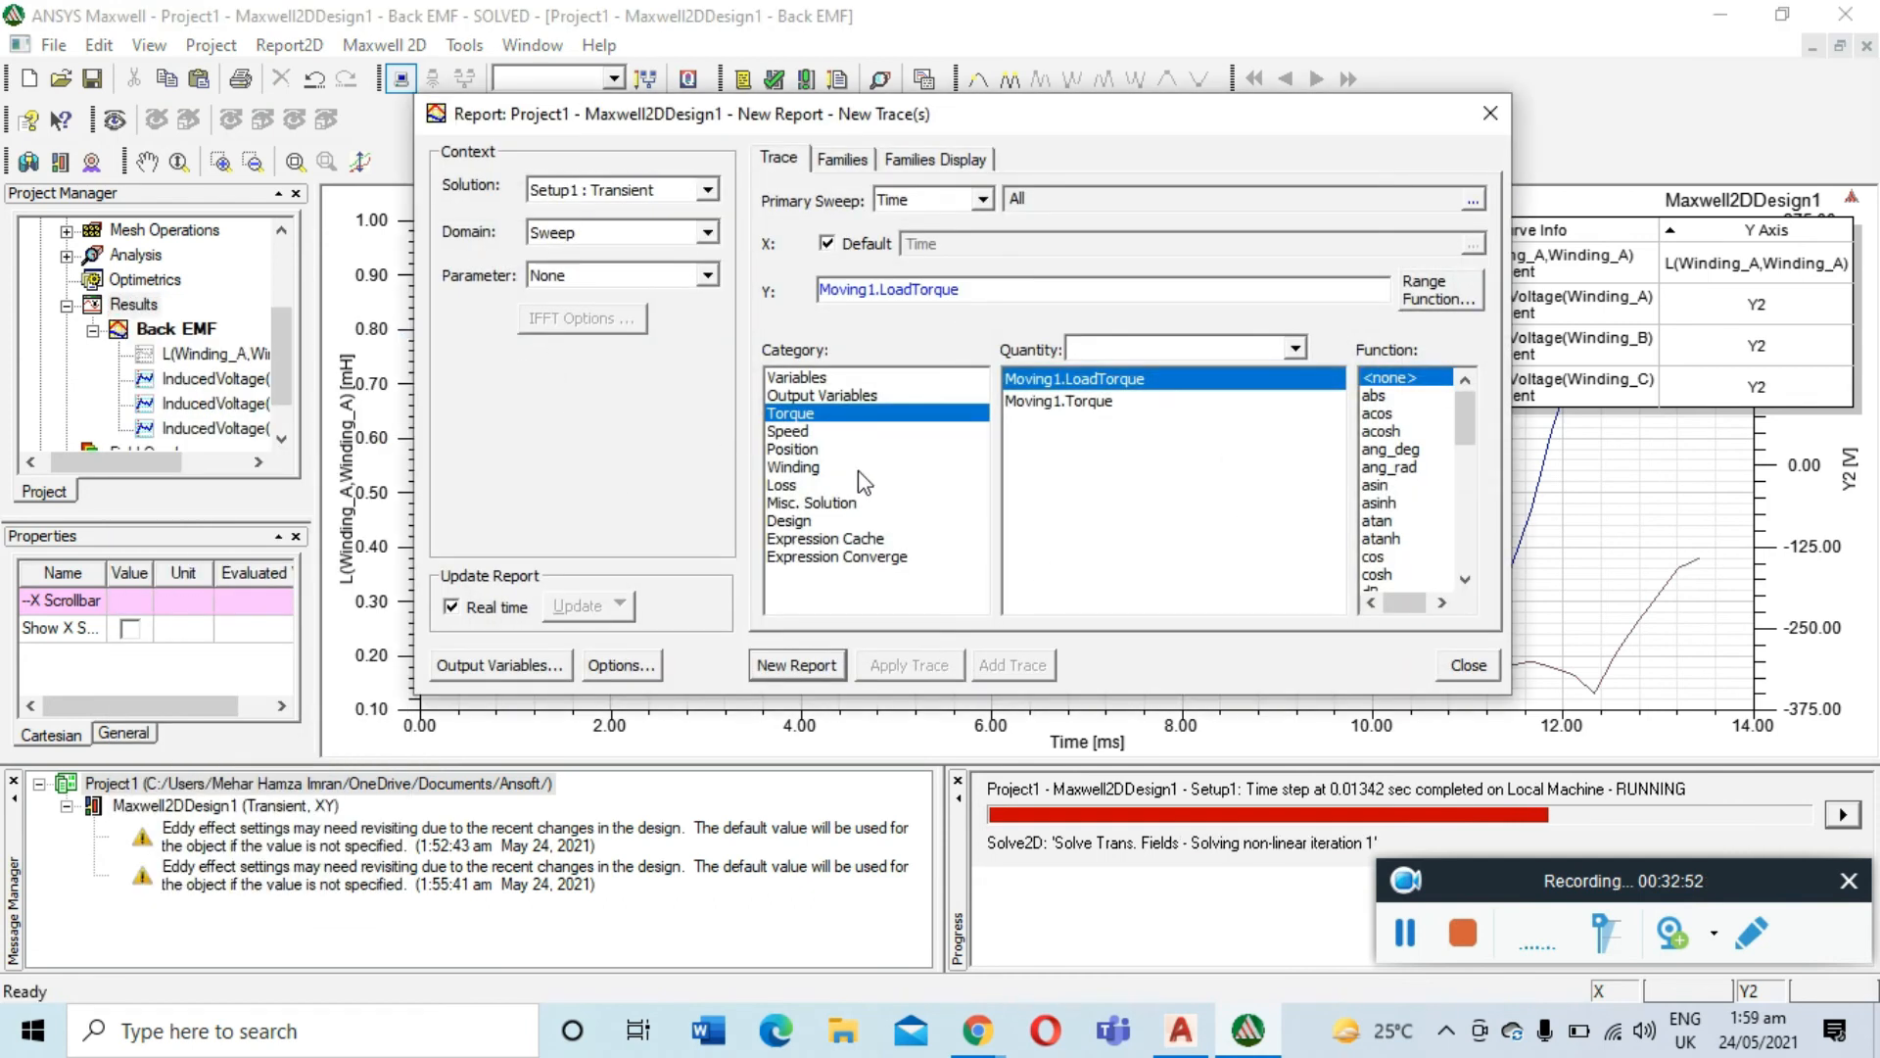
pyautogui.click(860, 467)
pyautogui.scroll(-4, 1154, 465)
pyautogui.scroll(-2, 1154, 466)
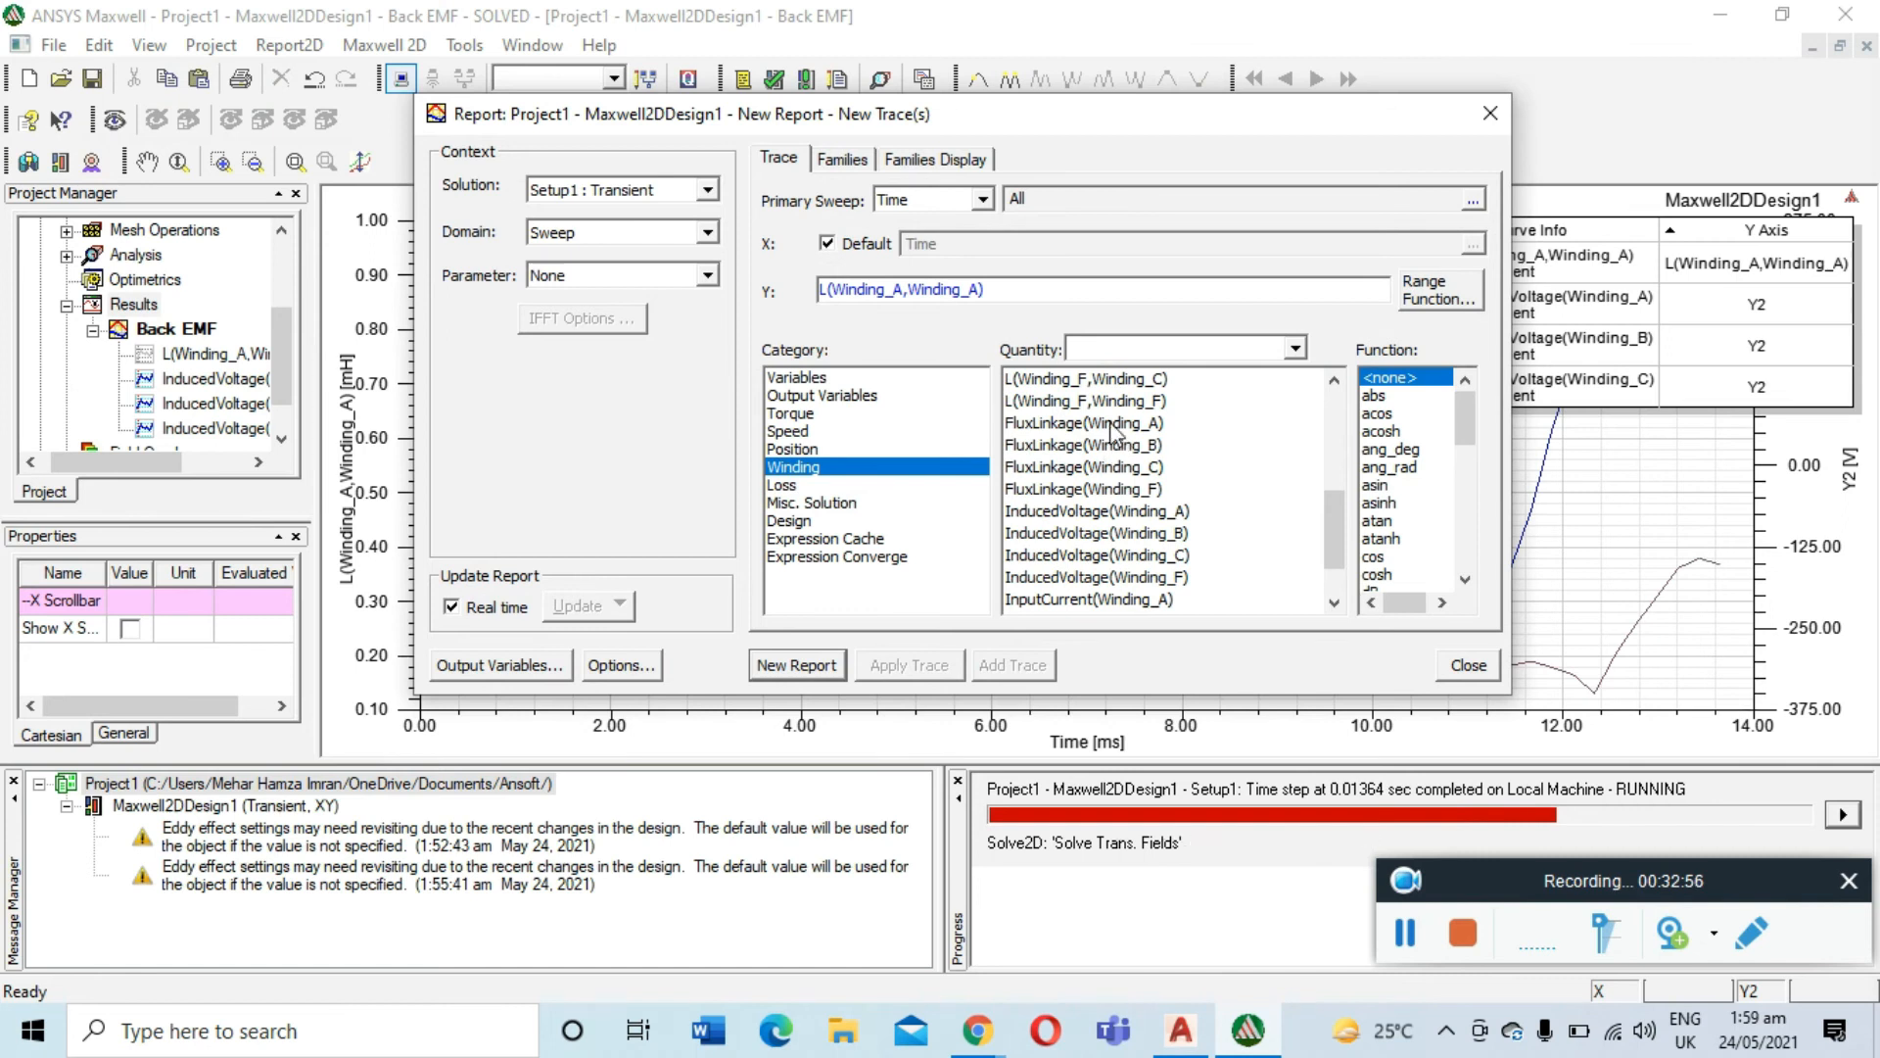
pyautogui.keyDown('ctrl'); pyautogui.click(1107, 424); pyautogui.keyUp('ctrl')
pyautogui.keyDown('ctrl'); pyautogui.click(1107, 446); pyautogui.keyUp('ctrl')
pyautogui.keyDown('ctrl'); pyautogui.click(1111, 467); pyautogui.keyUp('ctrl')
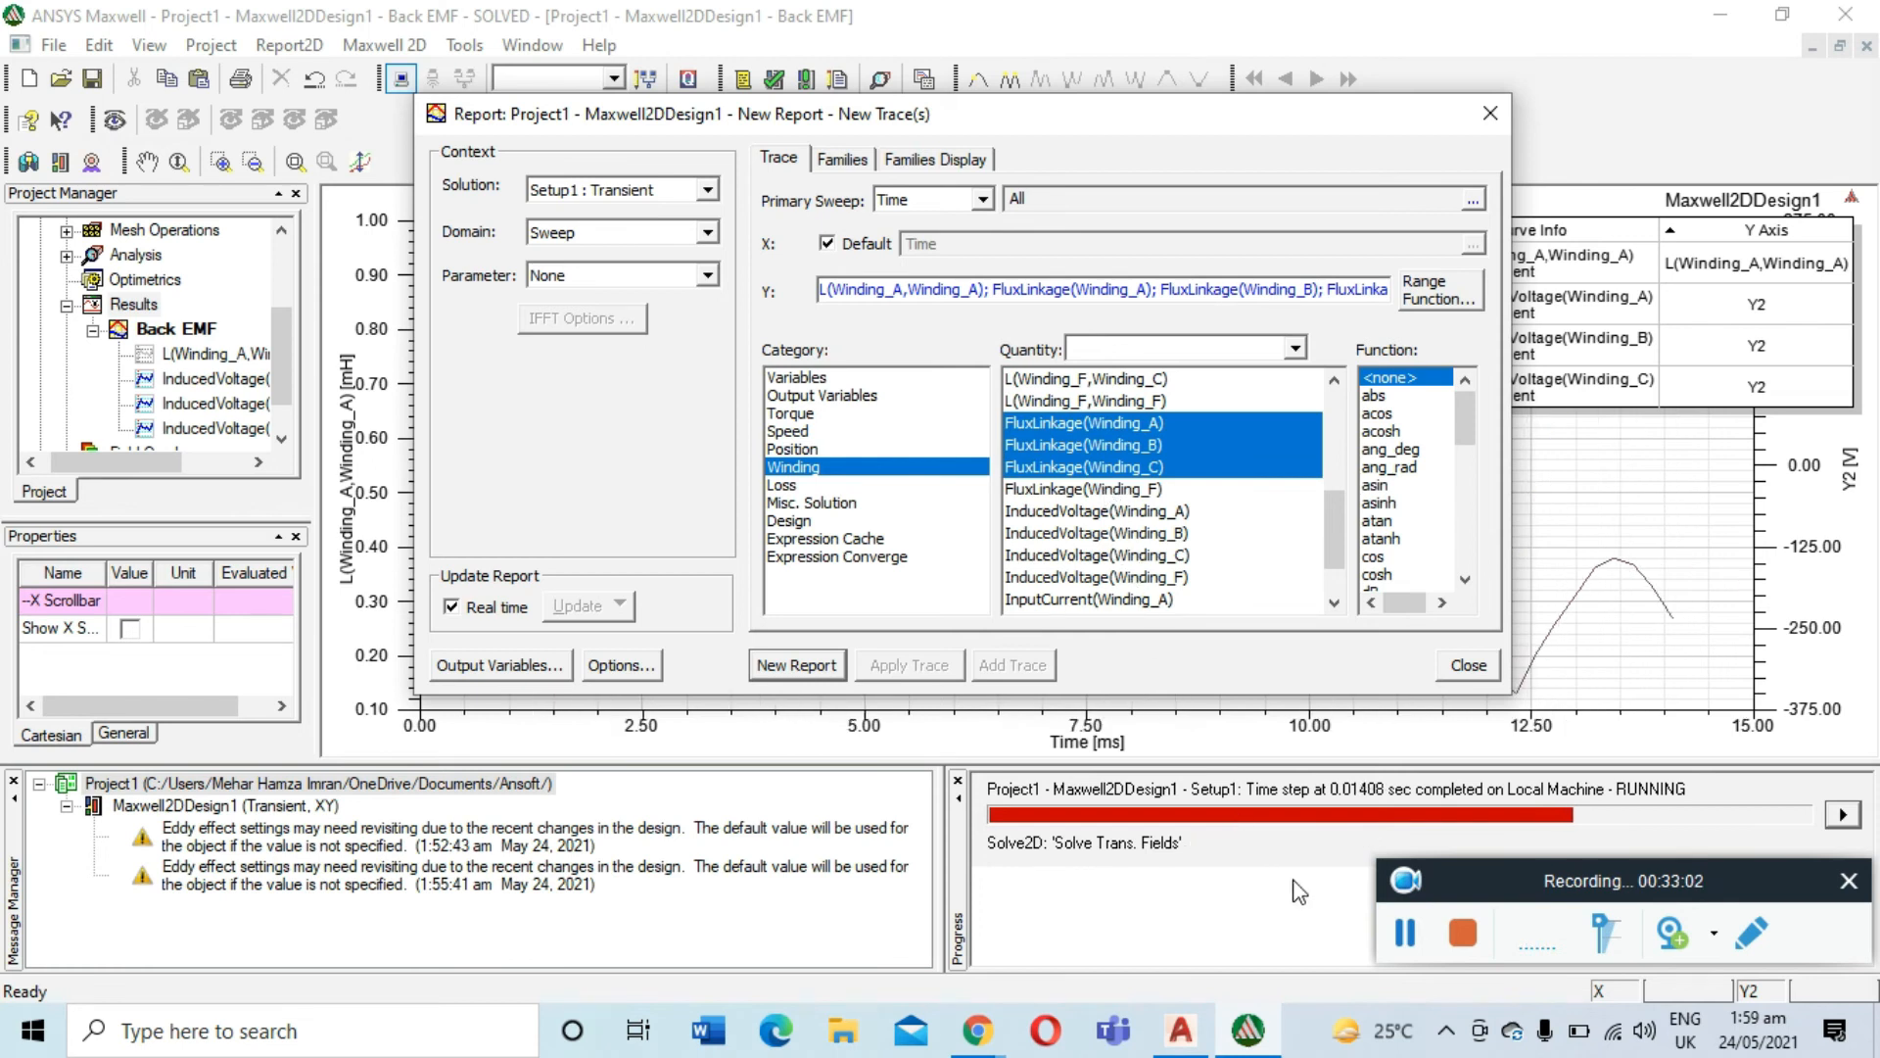
pyautogui.click(797, 667)
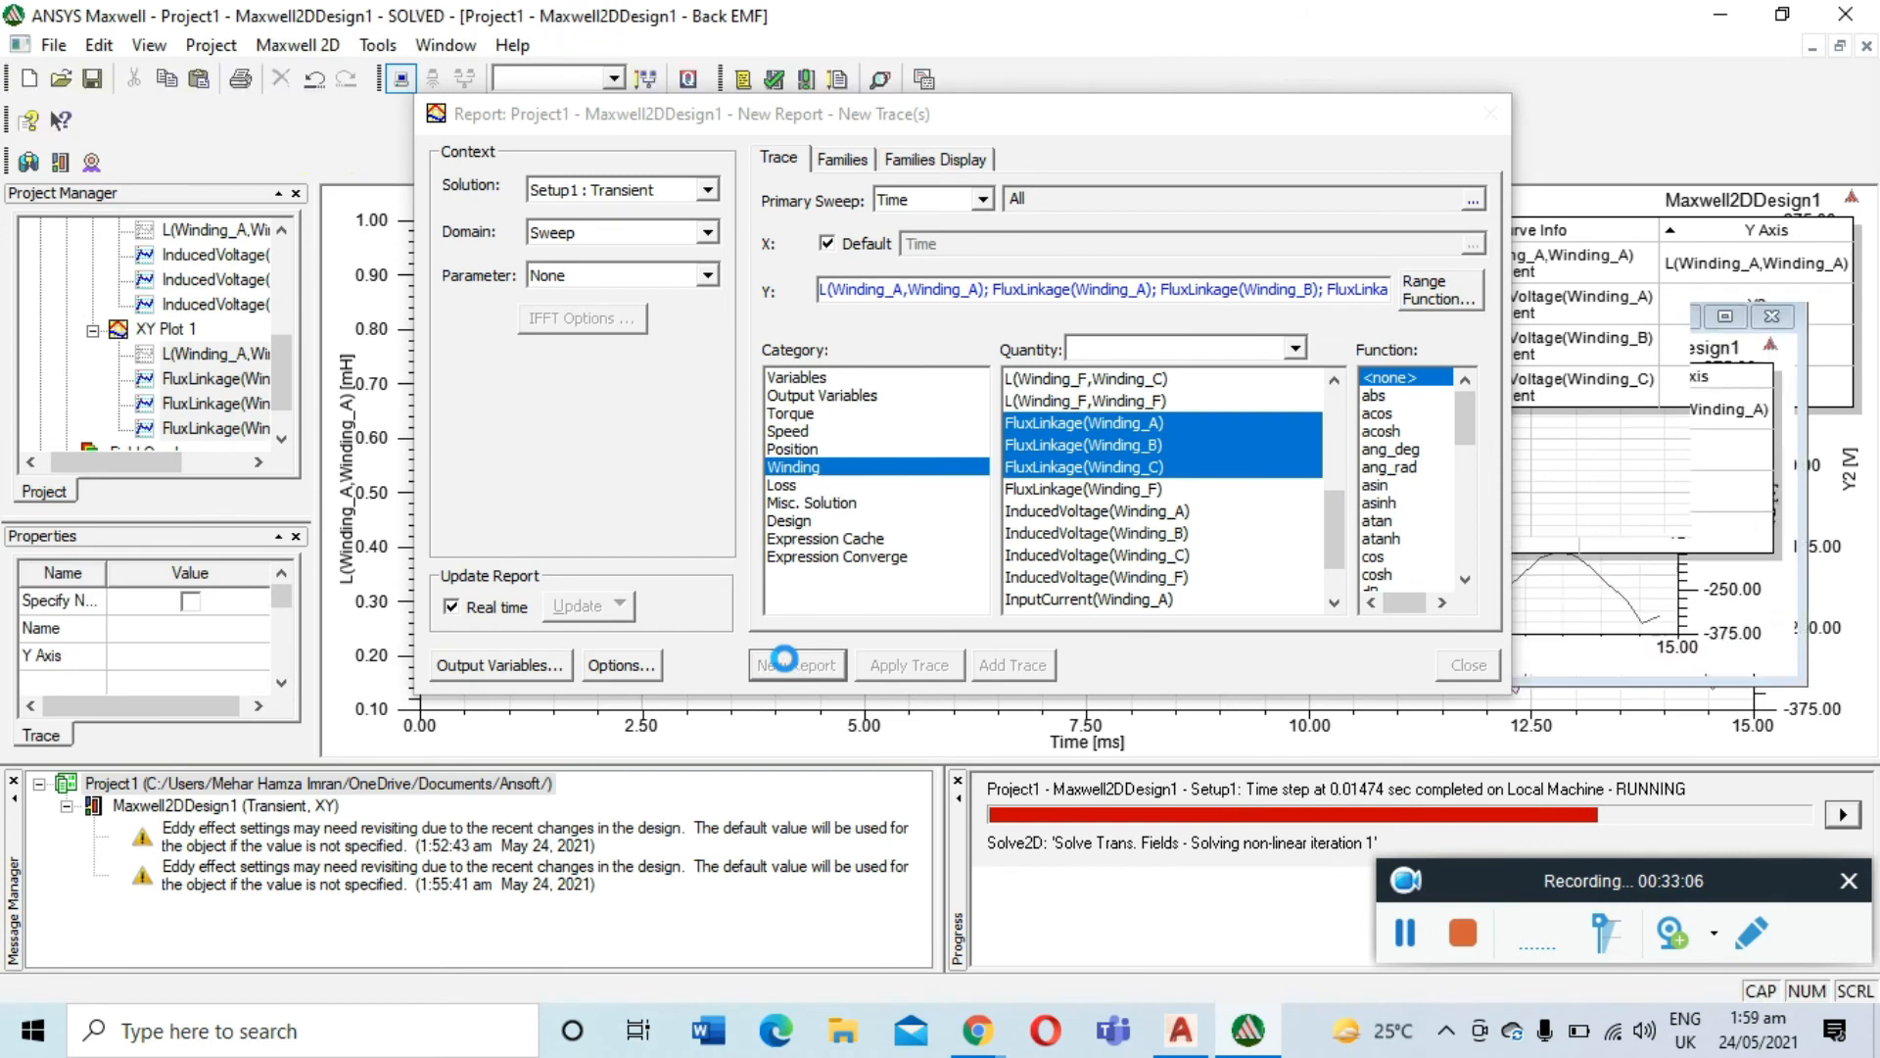
pyautogui.click(1490, 115)
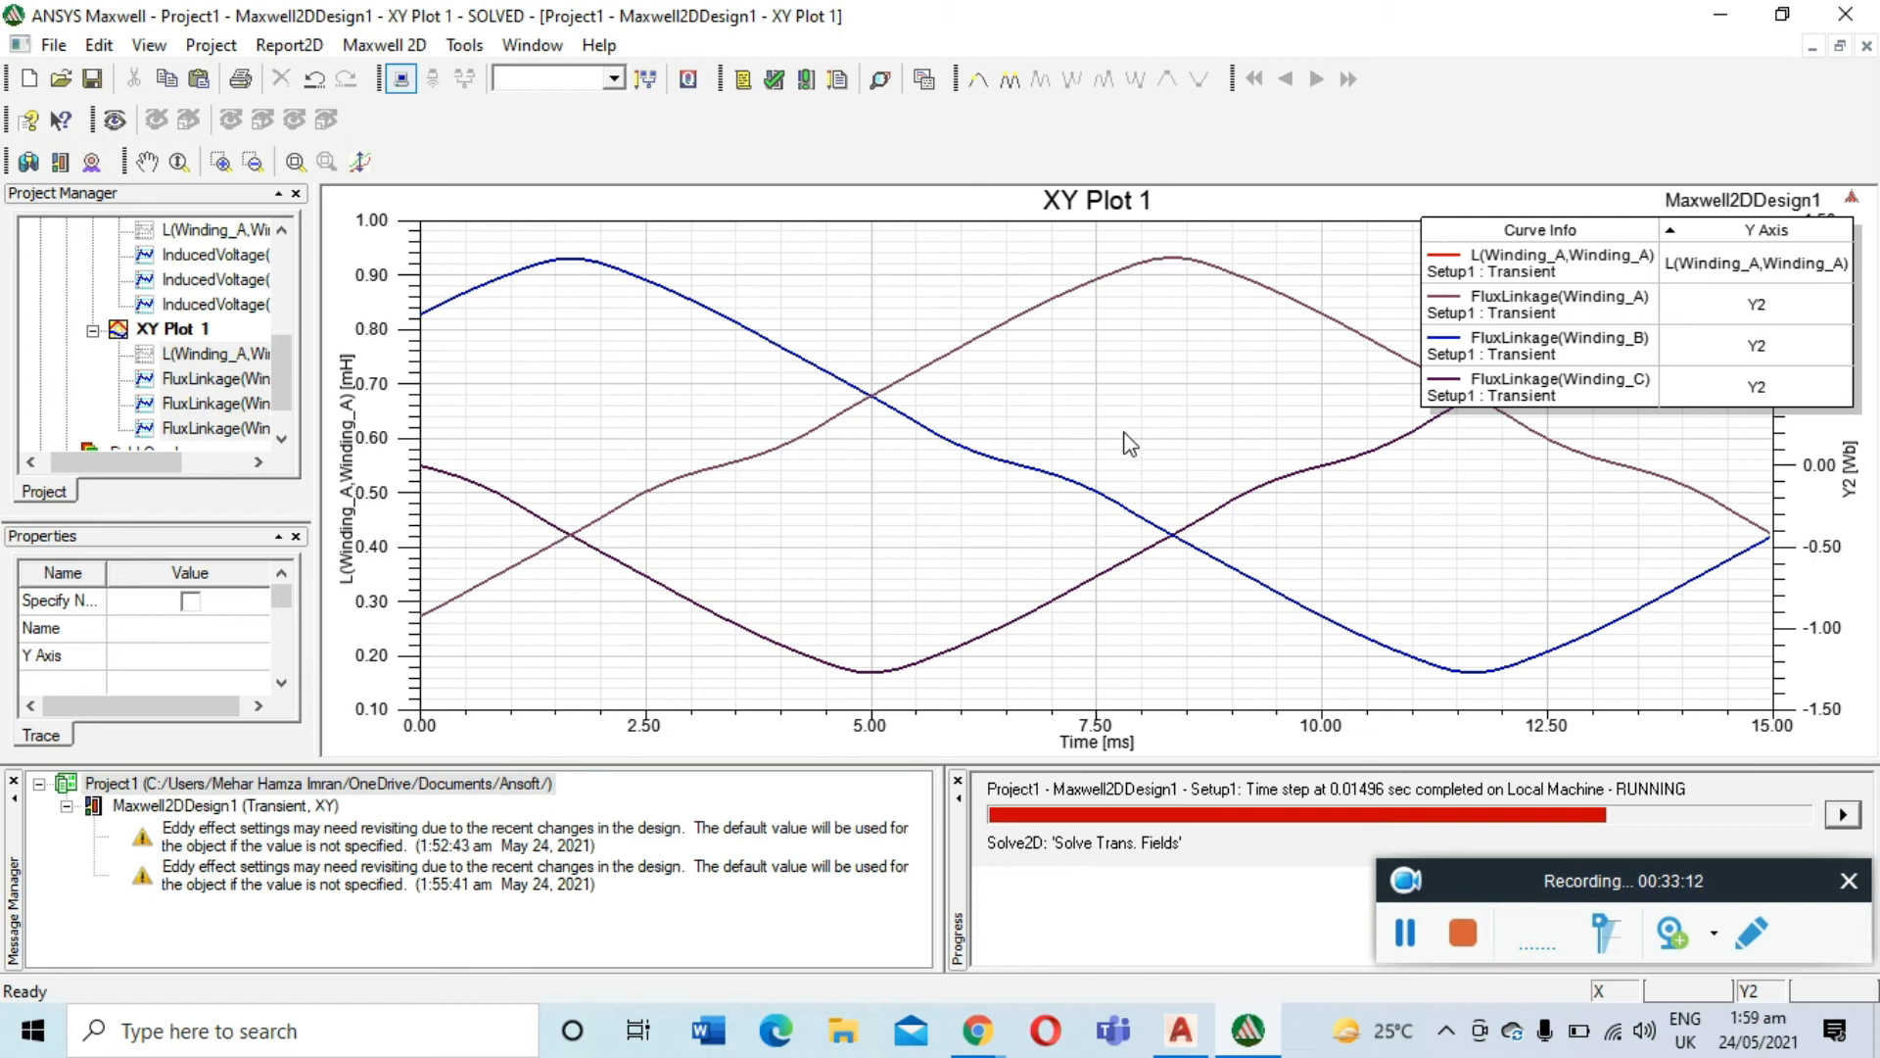
# Rename the new flux linkage plot as Linkage Flux
pyautogui.rightClick(169, 331)
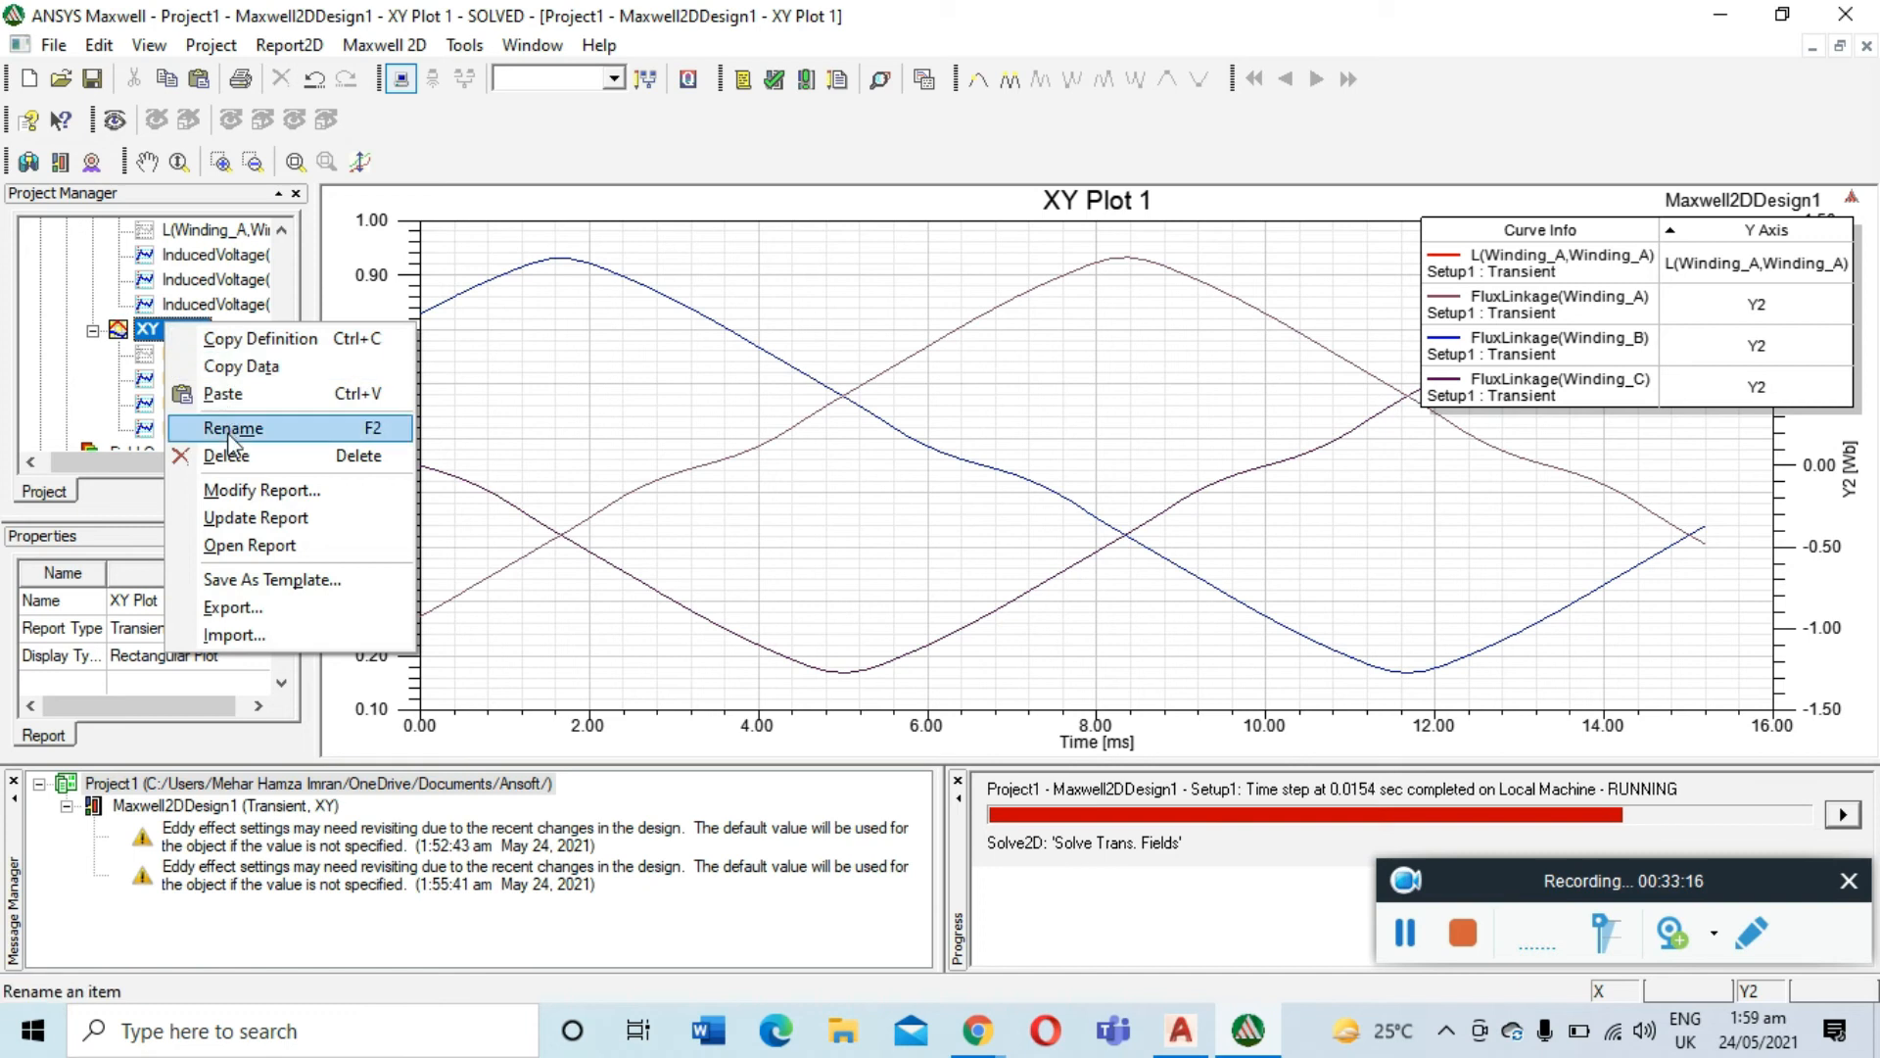
pyautogui.click(229, 431)
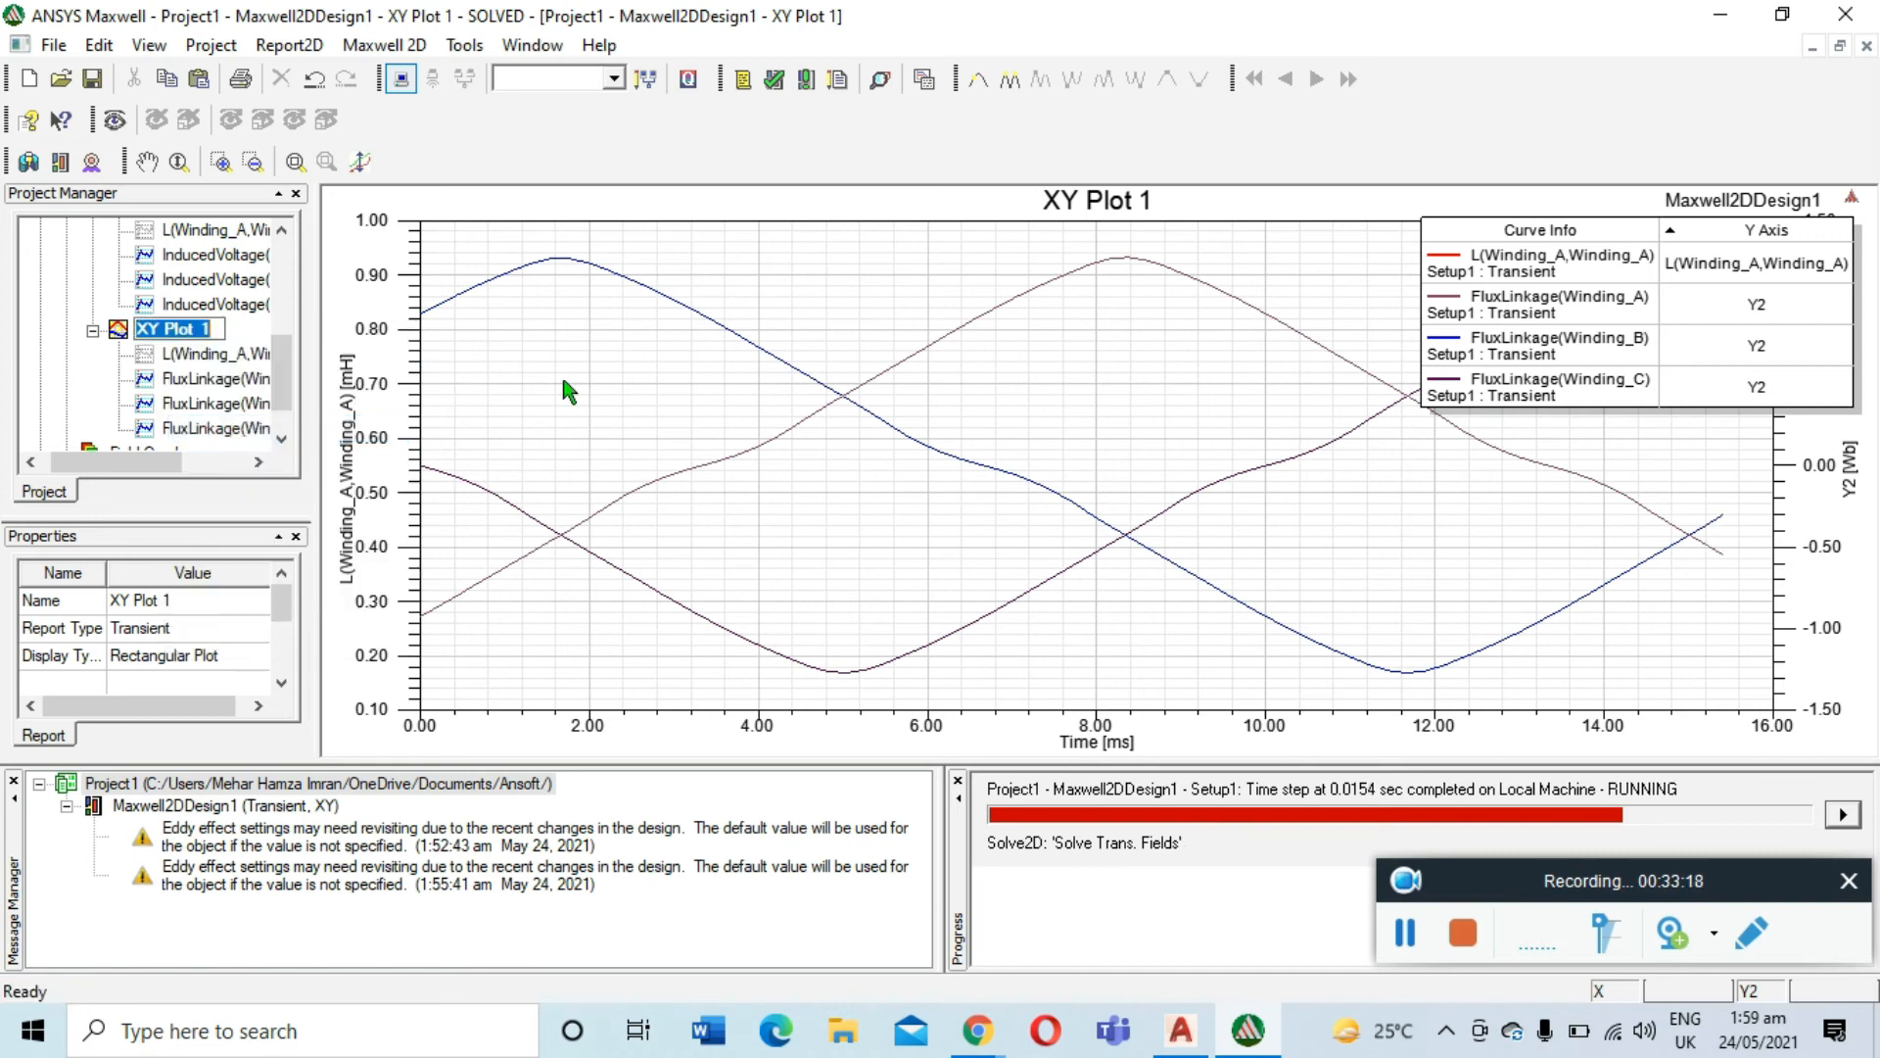
pyautogui.write('Linkage')
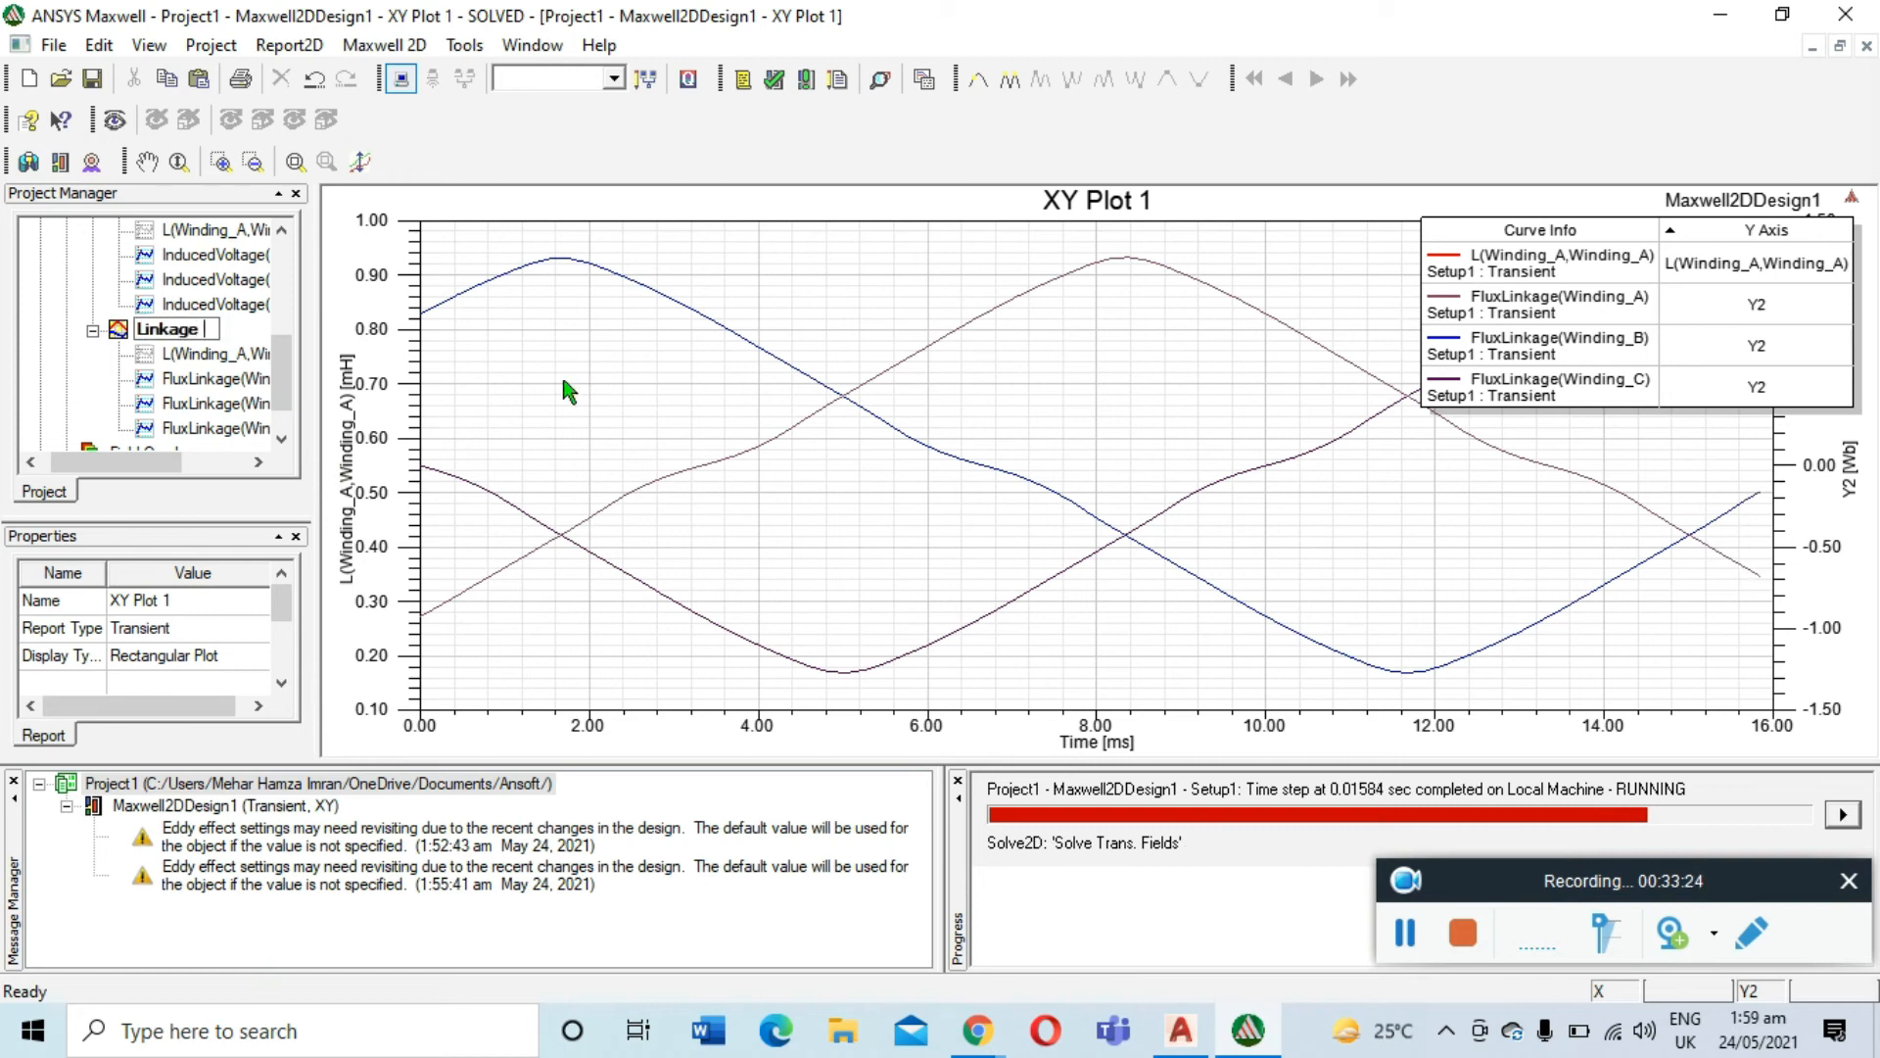
pyautogui.write(' Flux')
pyautogui.press('Return')
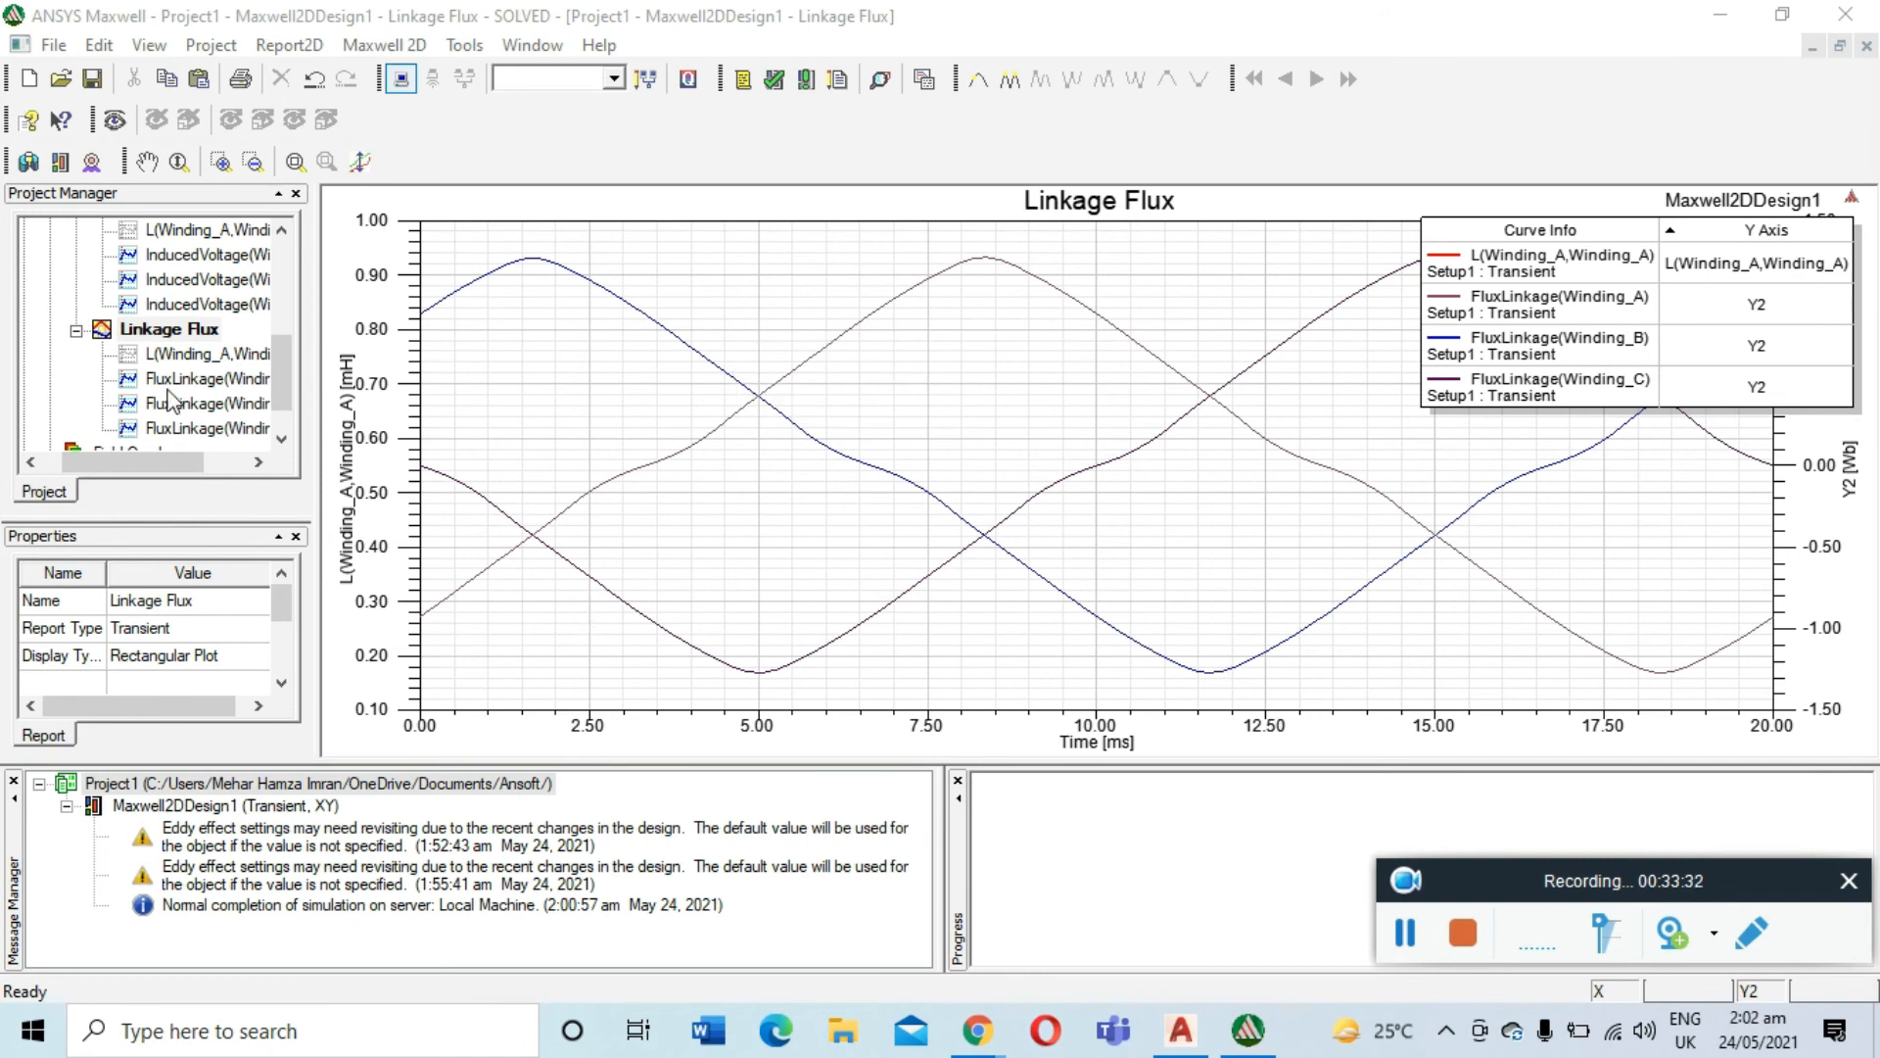
# Collapse the trace lists of both result plots and display the Back EMF plot
pyautogui.click(75, 333)
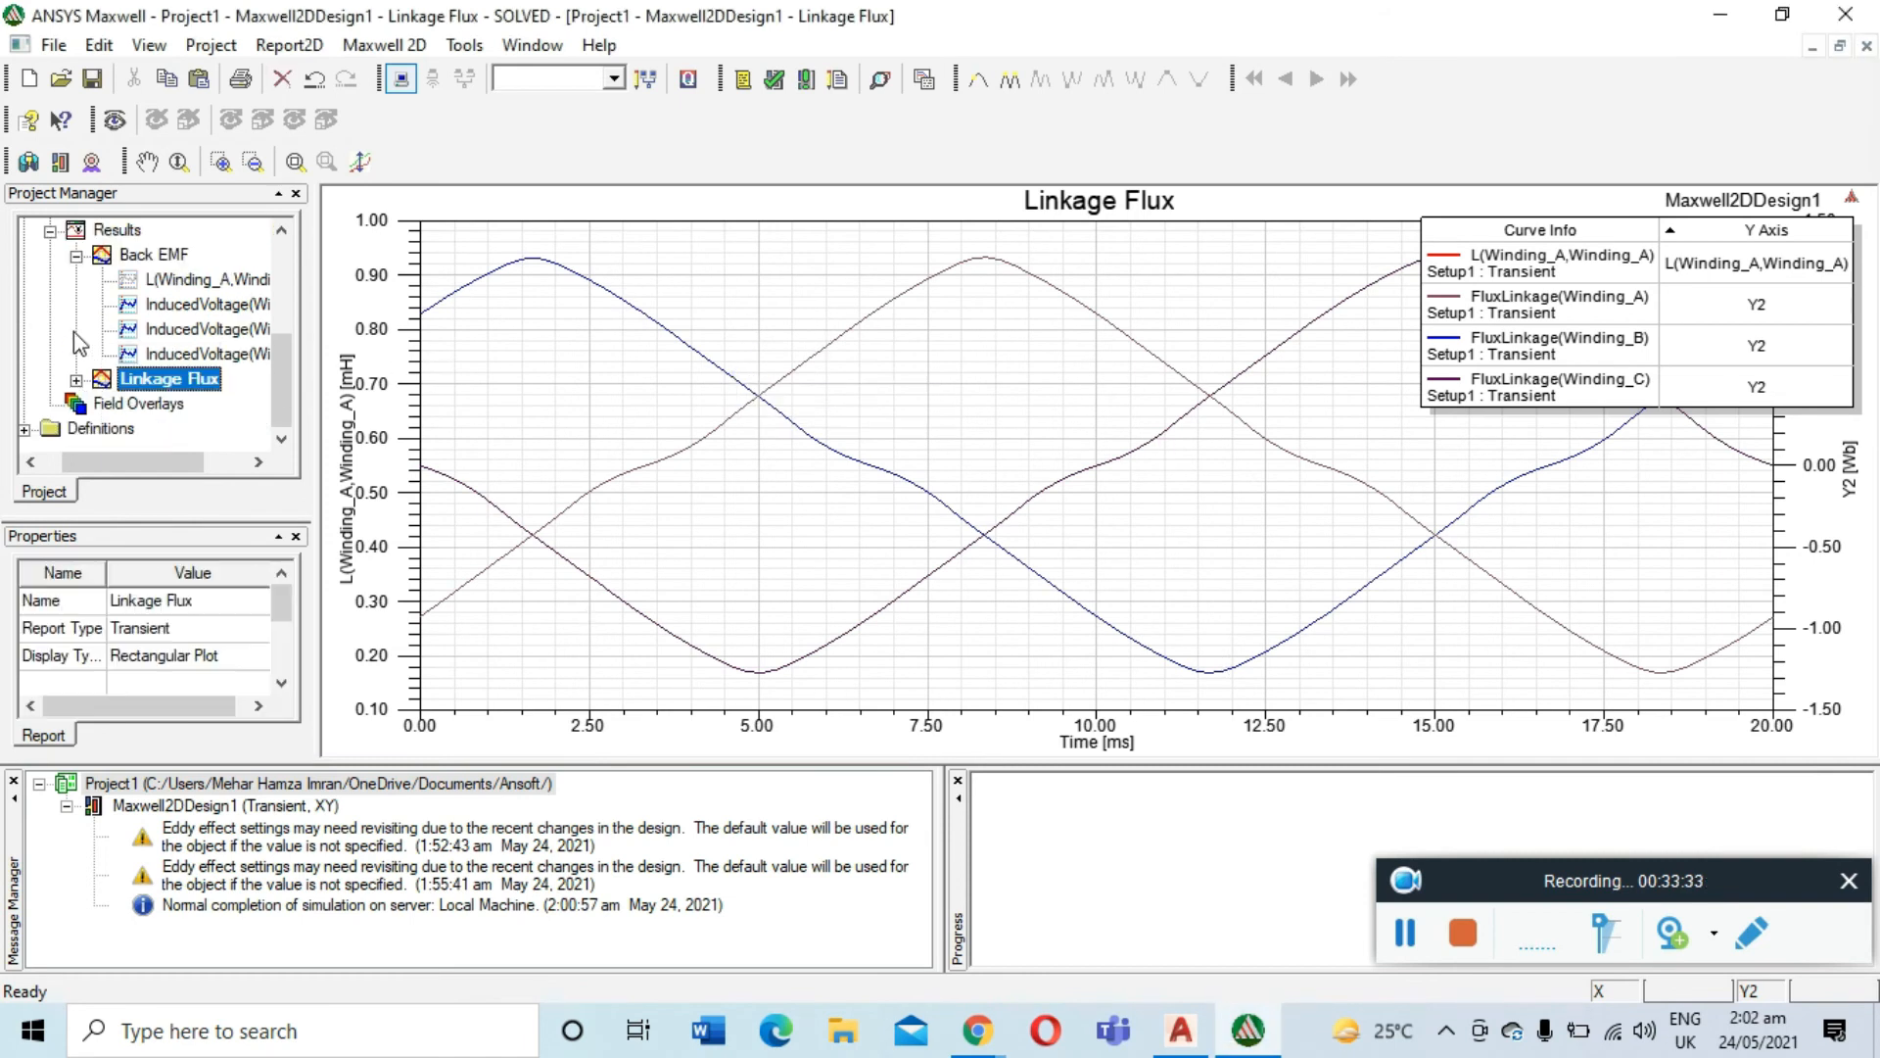
pyautogui.click(76, 258)
pyautogui.click(152, 354)
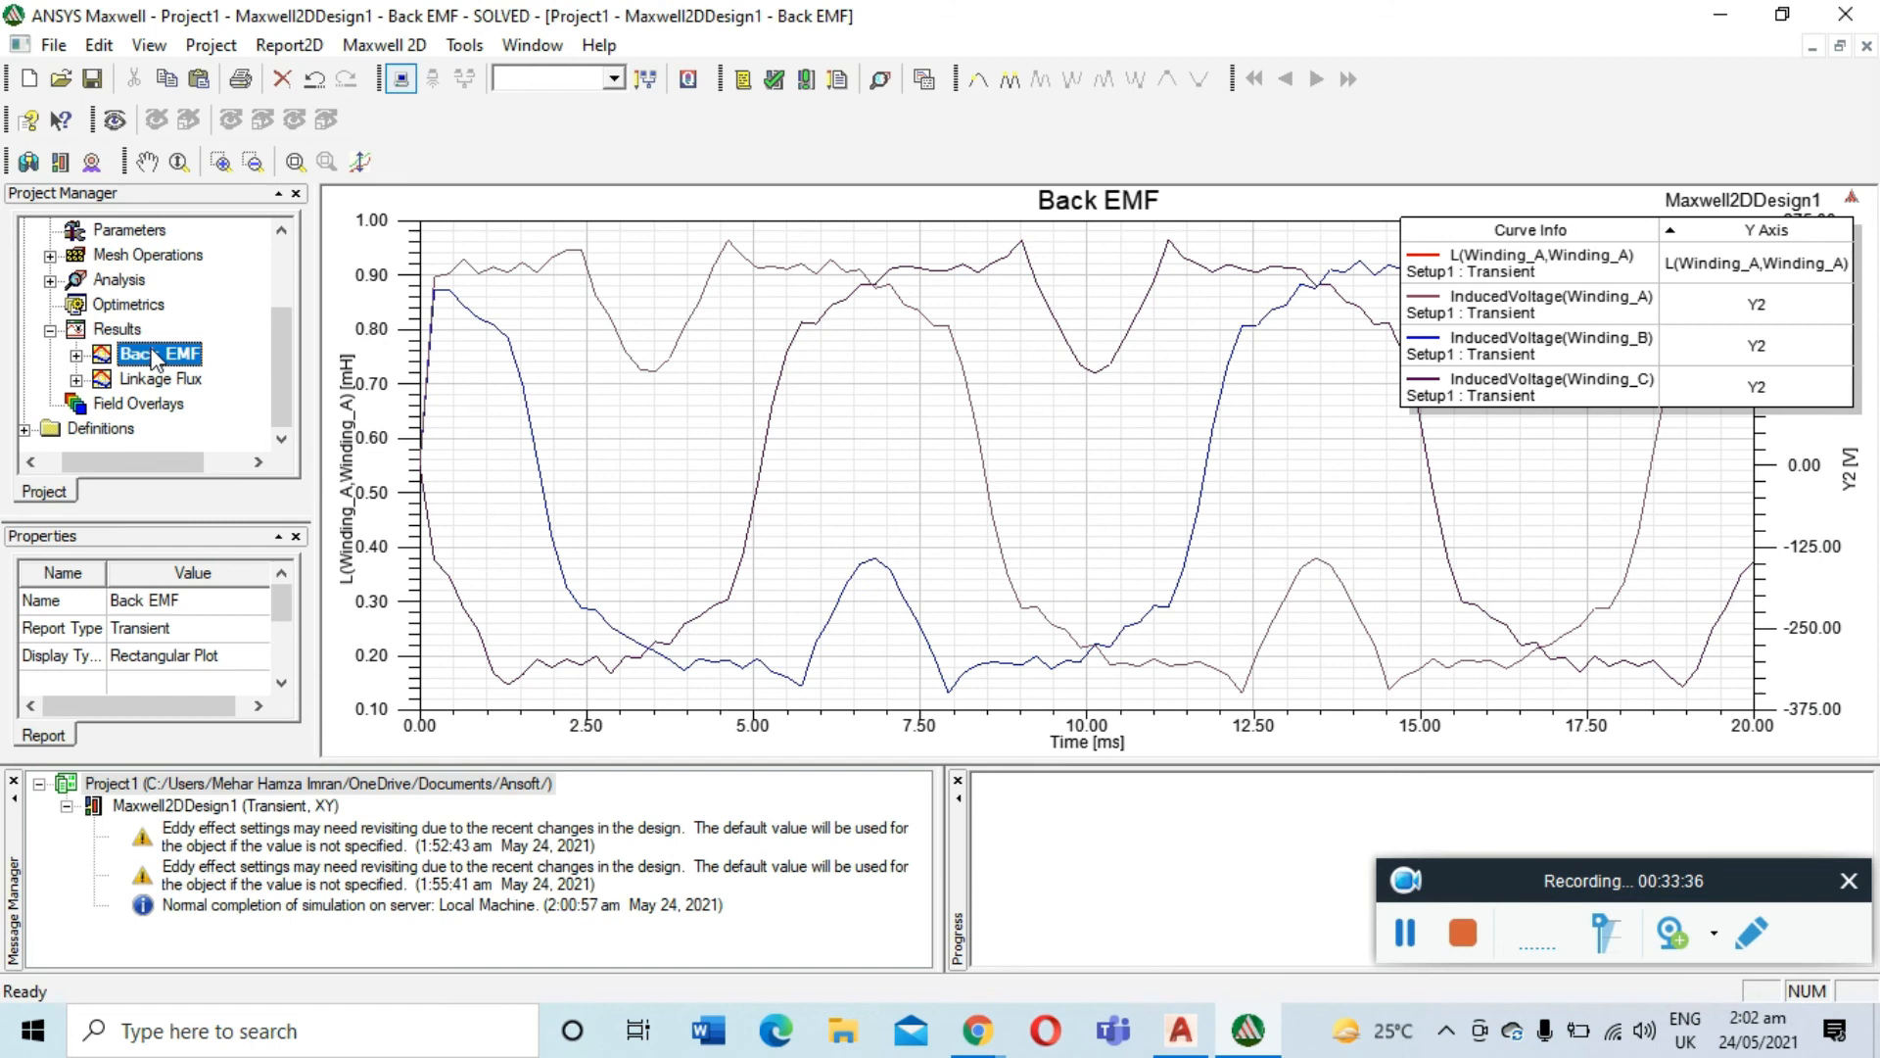
pyautogui.click(1763, 294)
pyautogui.rightClick(1791, 315)
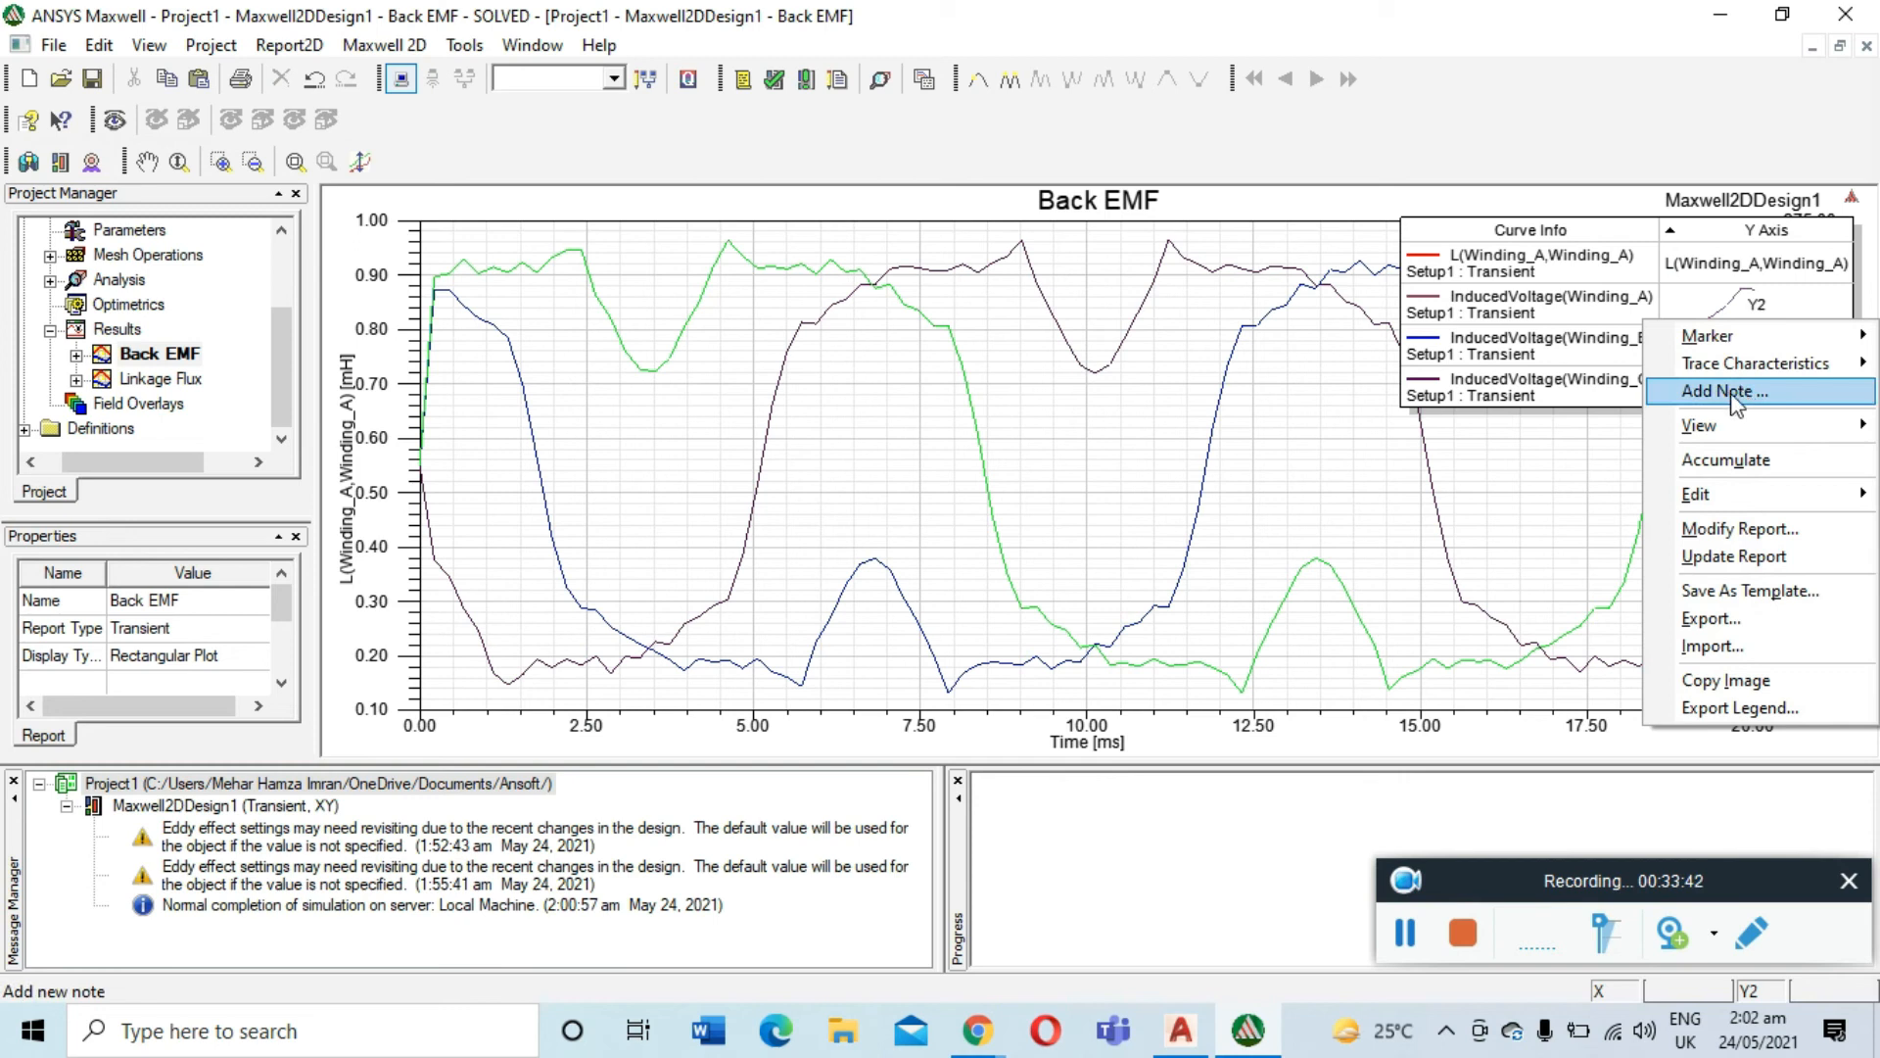
pyautogui.click(1739, 391)
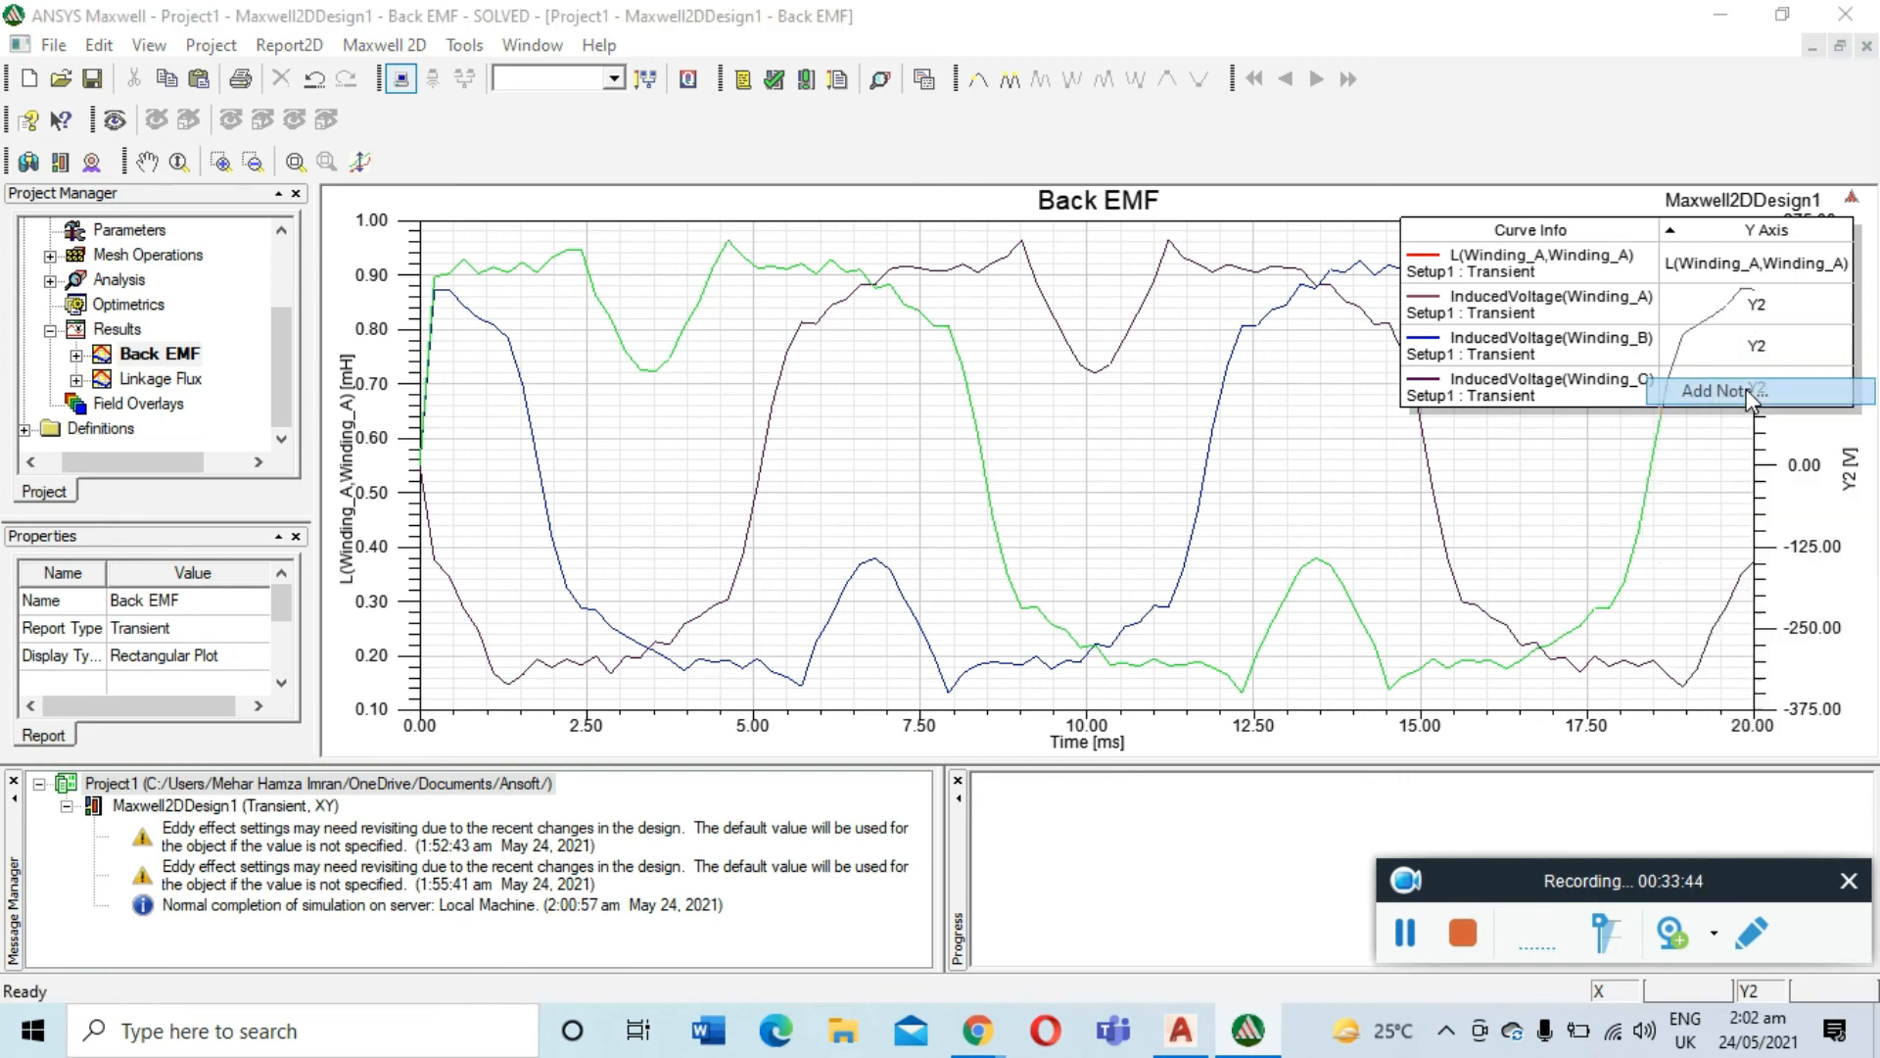
pyautogui.click(1070, 403)
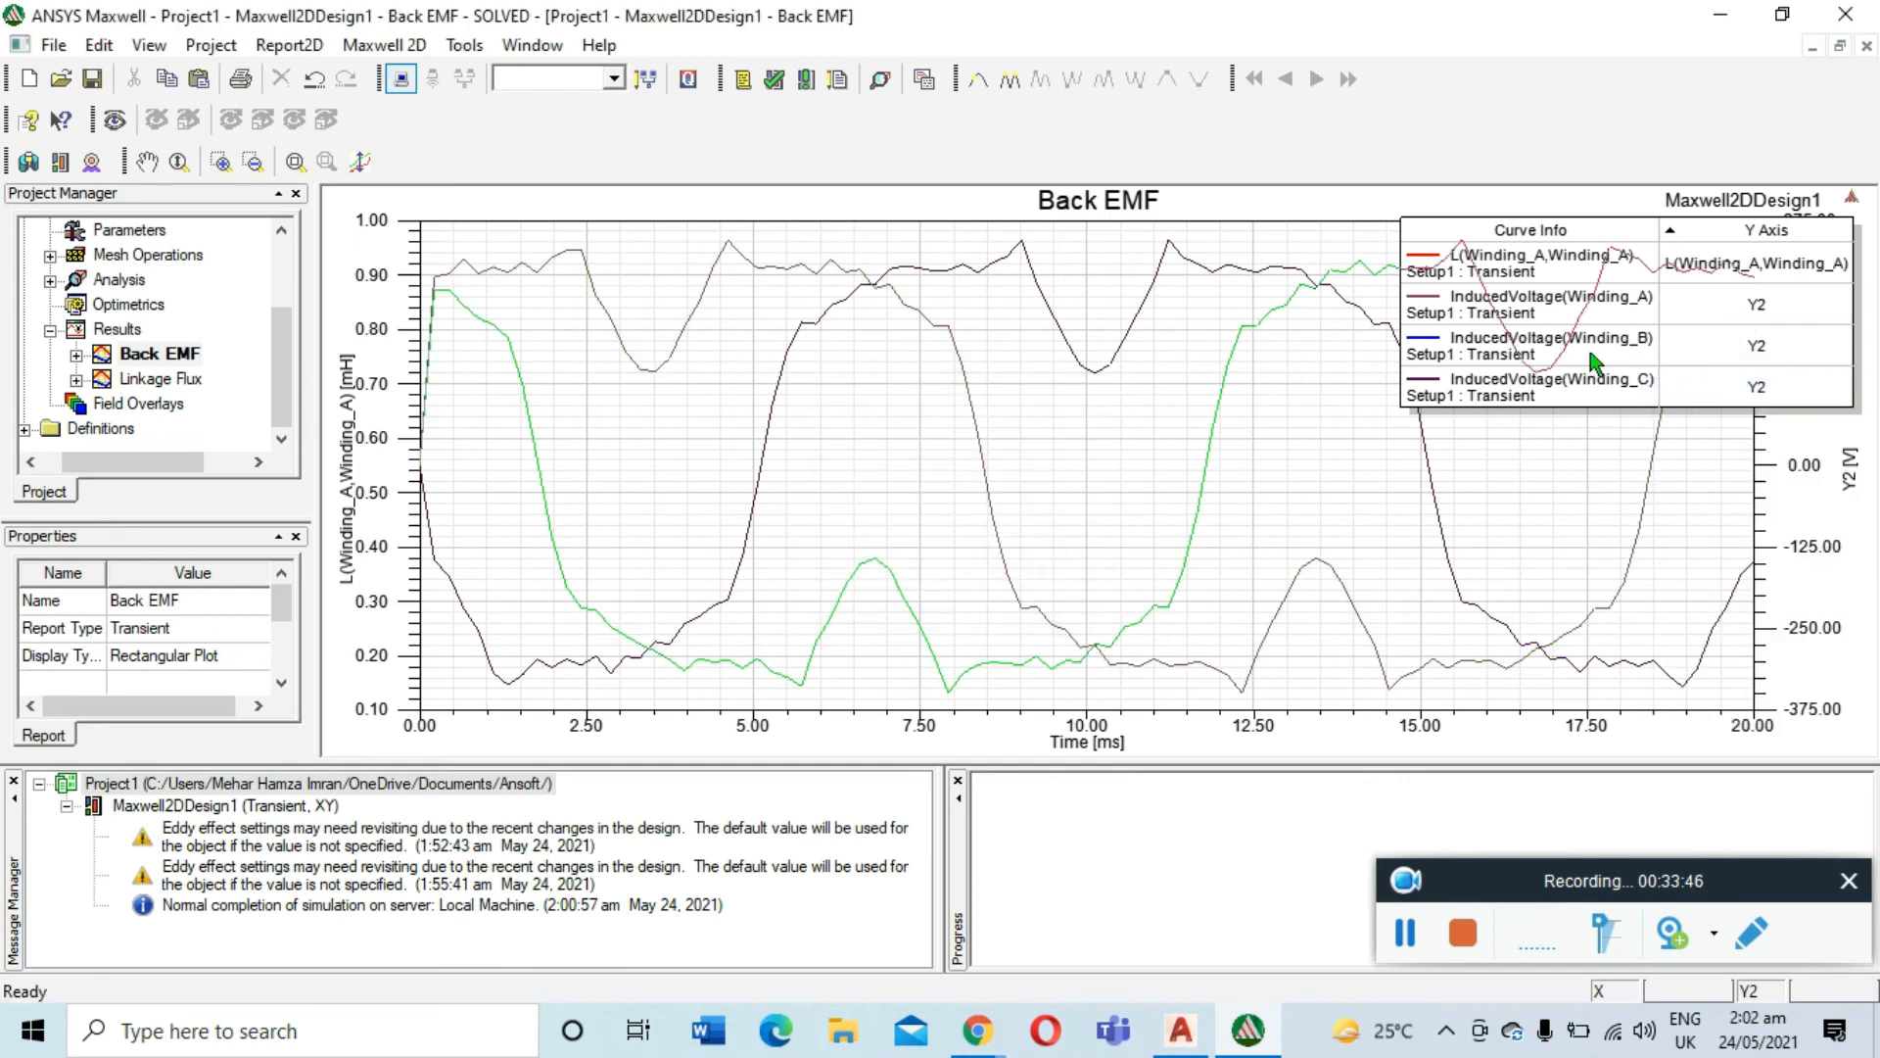
# Add the Math rms trace characteristic over the full range to the Back EMF plot's legend
pyautogui.rightClick(1641, 335)
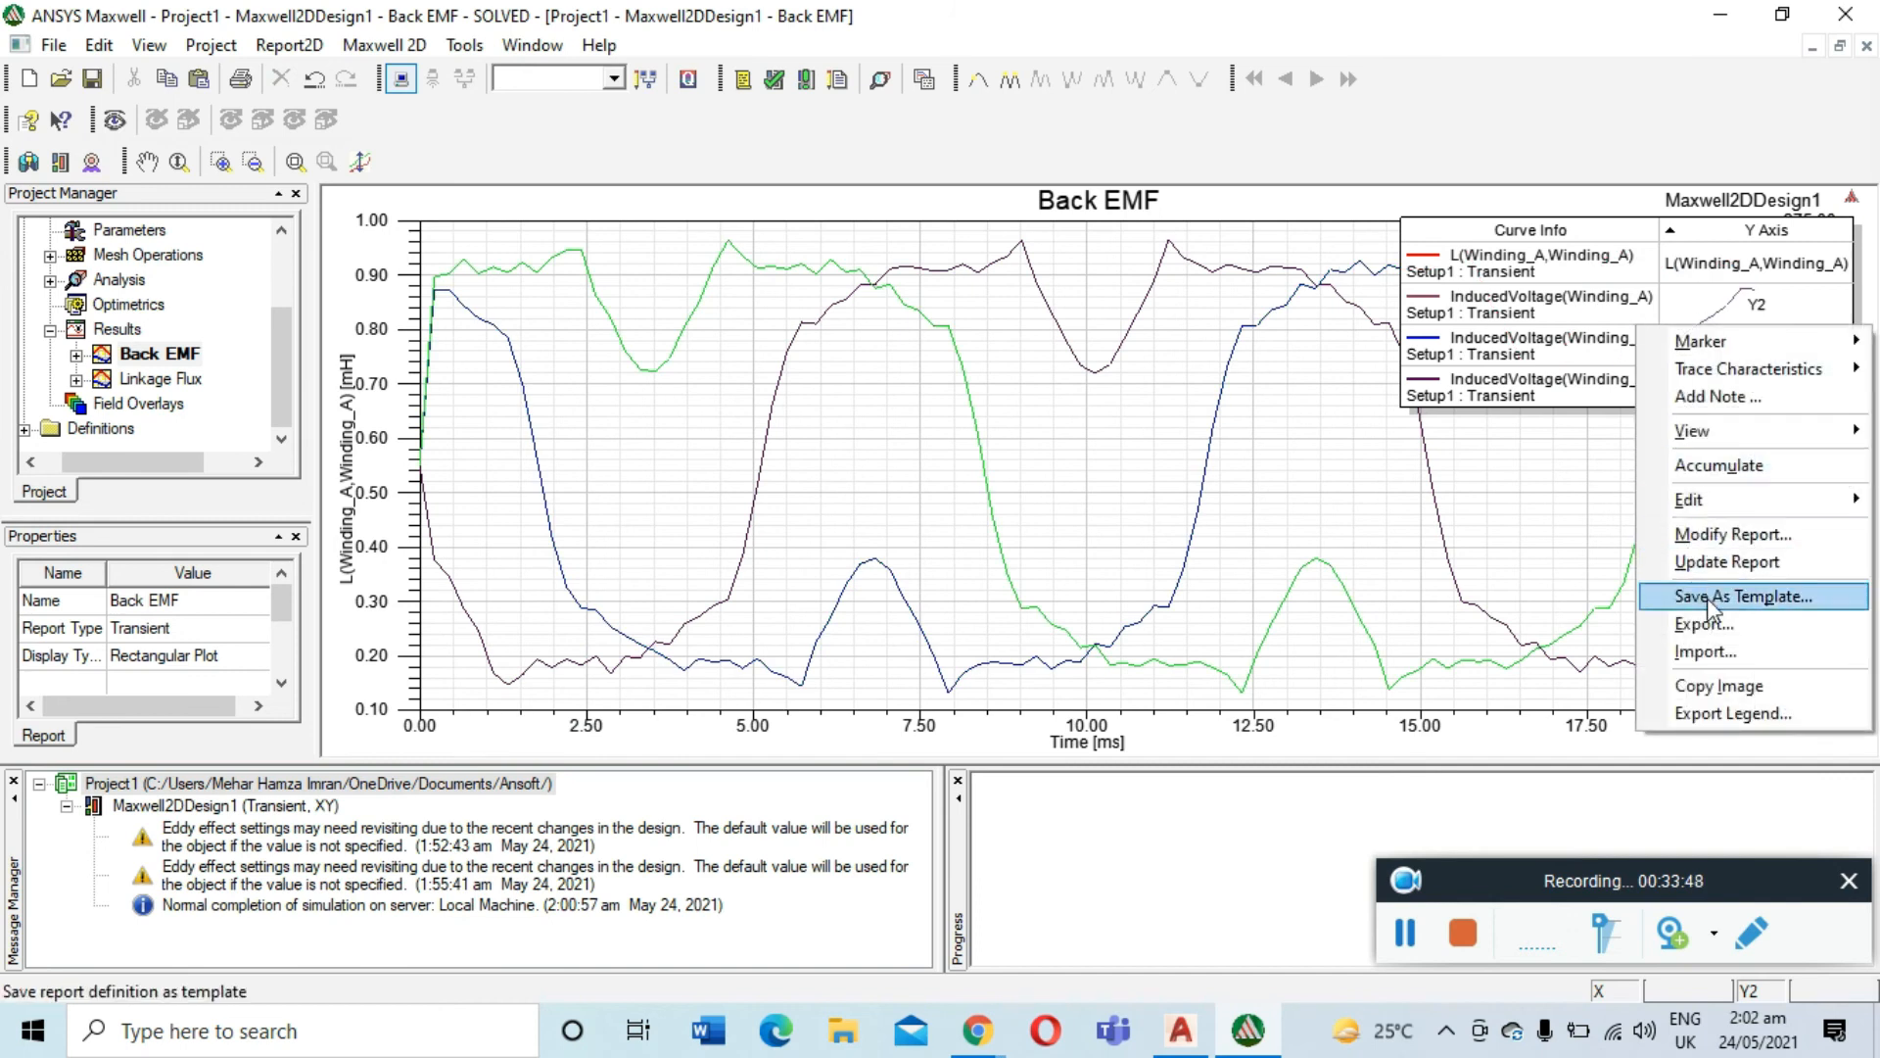
pyautogui.moveTo(1761, 432)
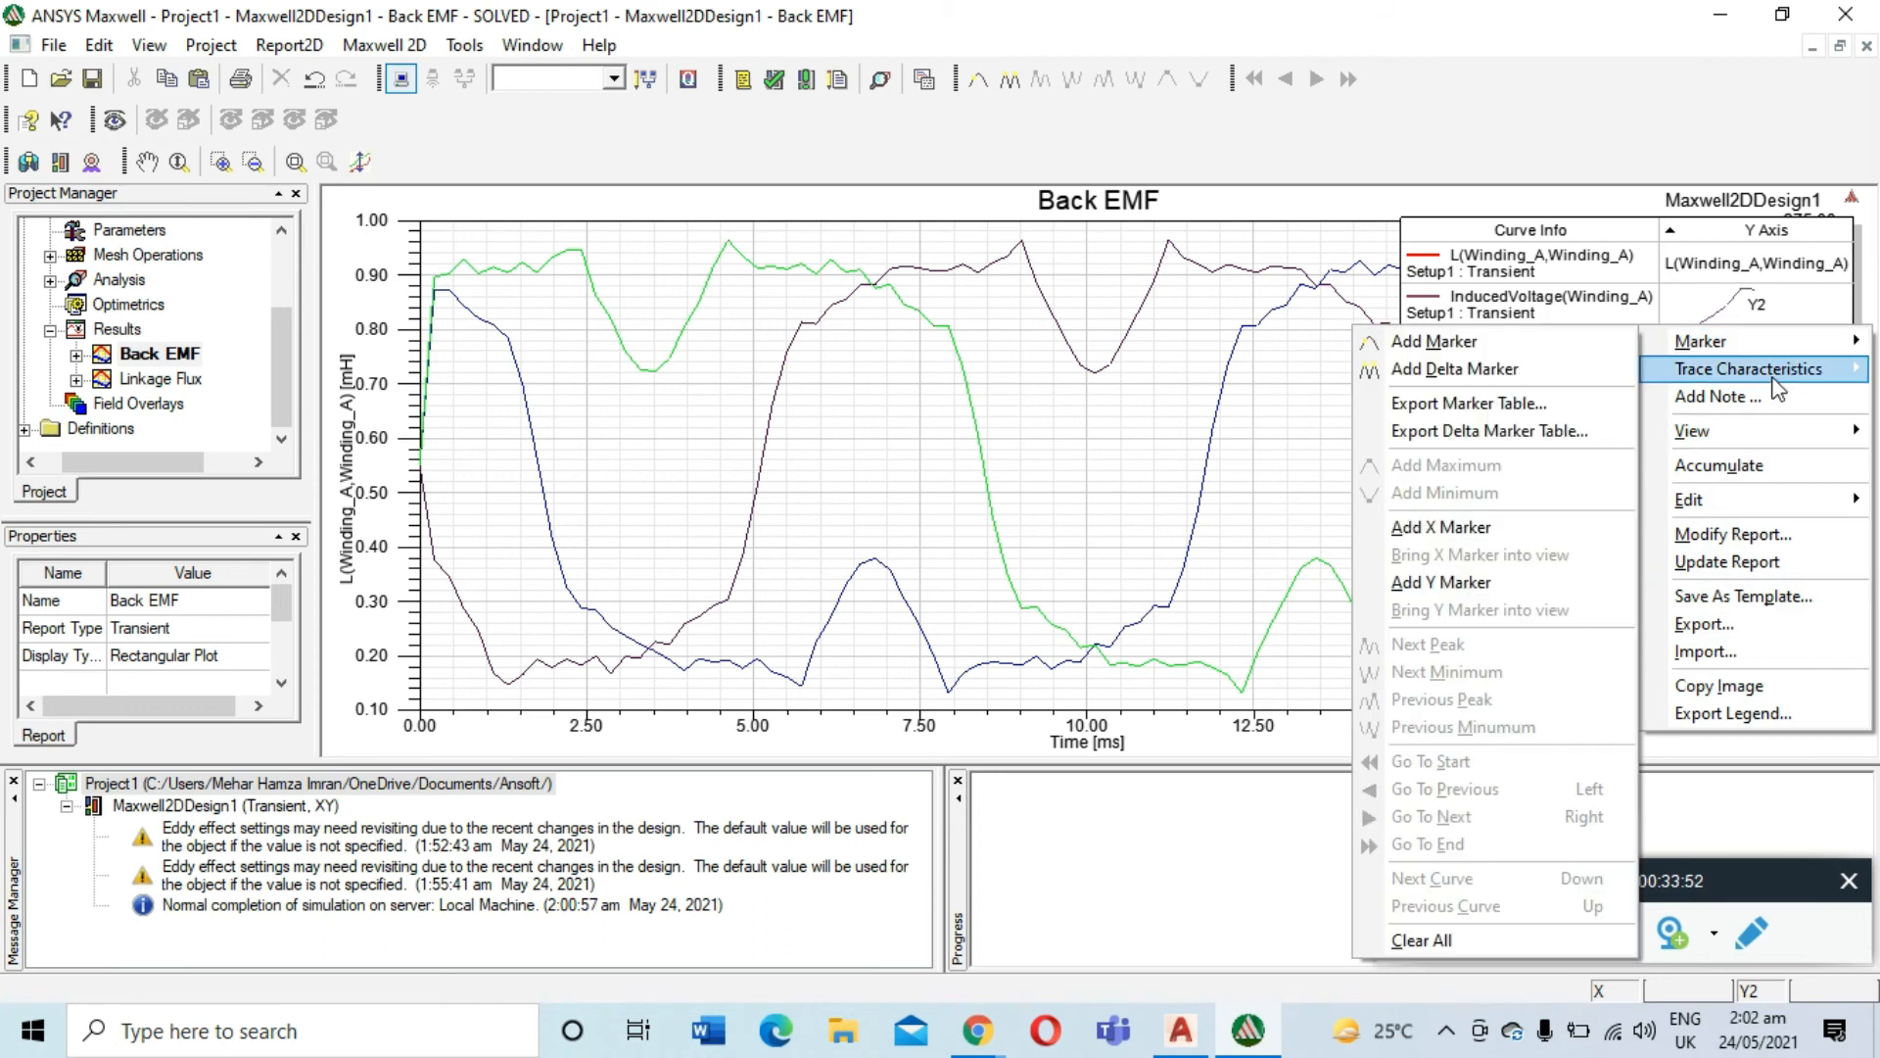
pyautogui.moveTo(1775, 382)
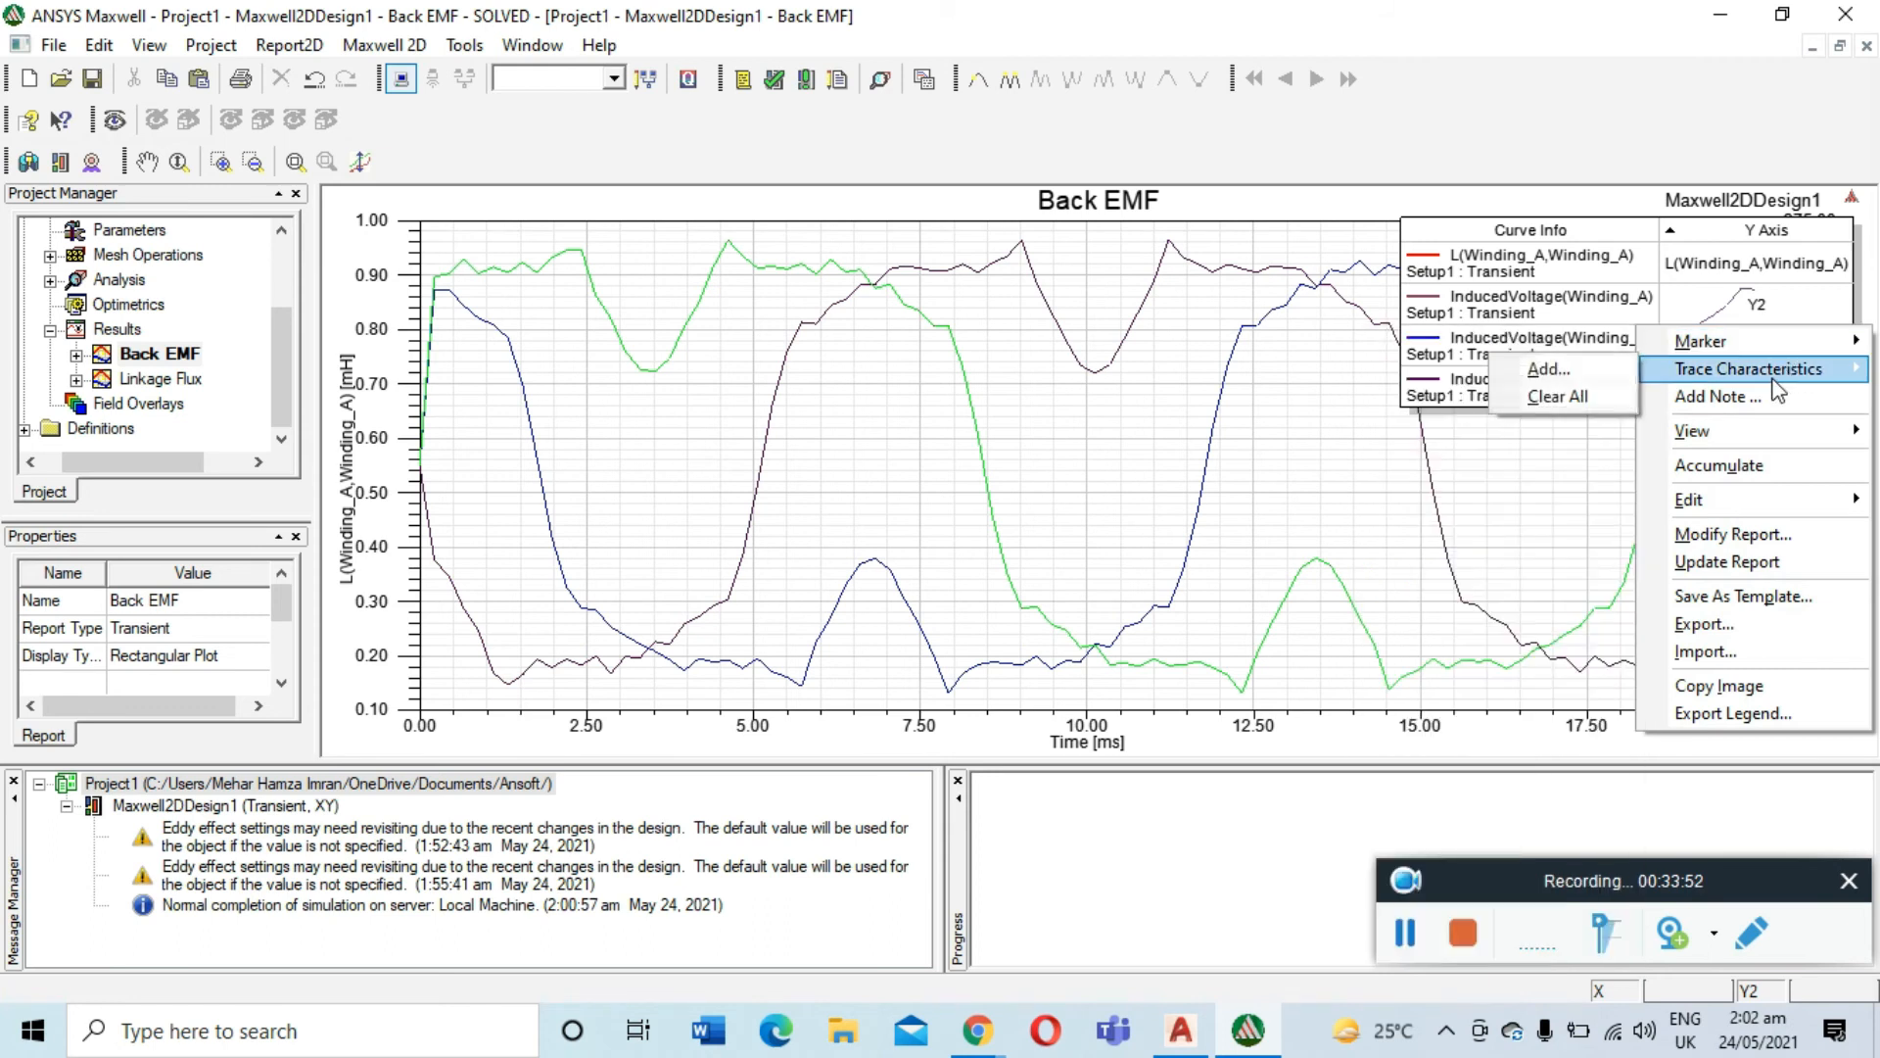
pyautogui.click(1626, 376)
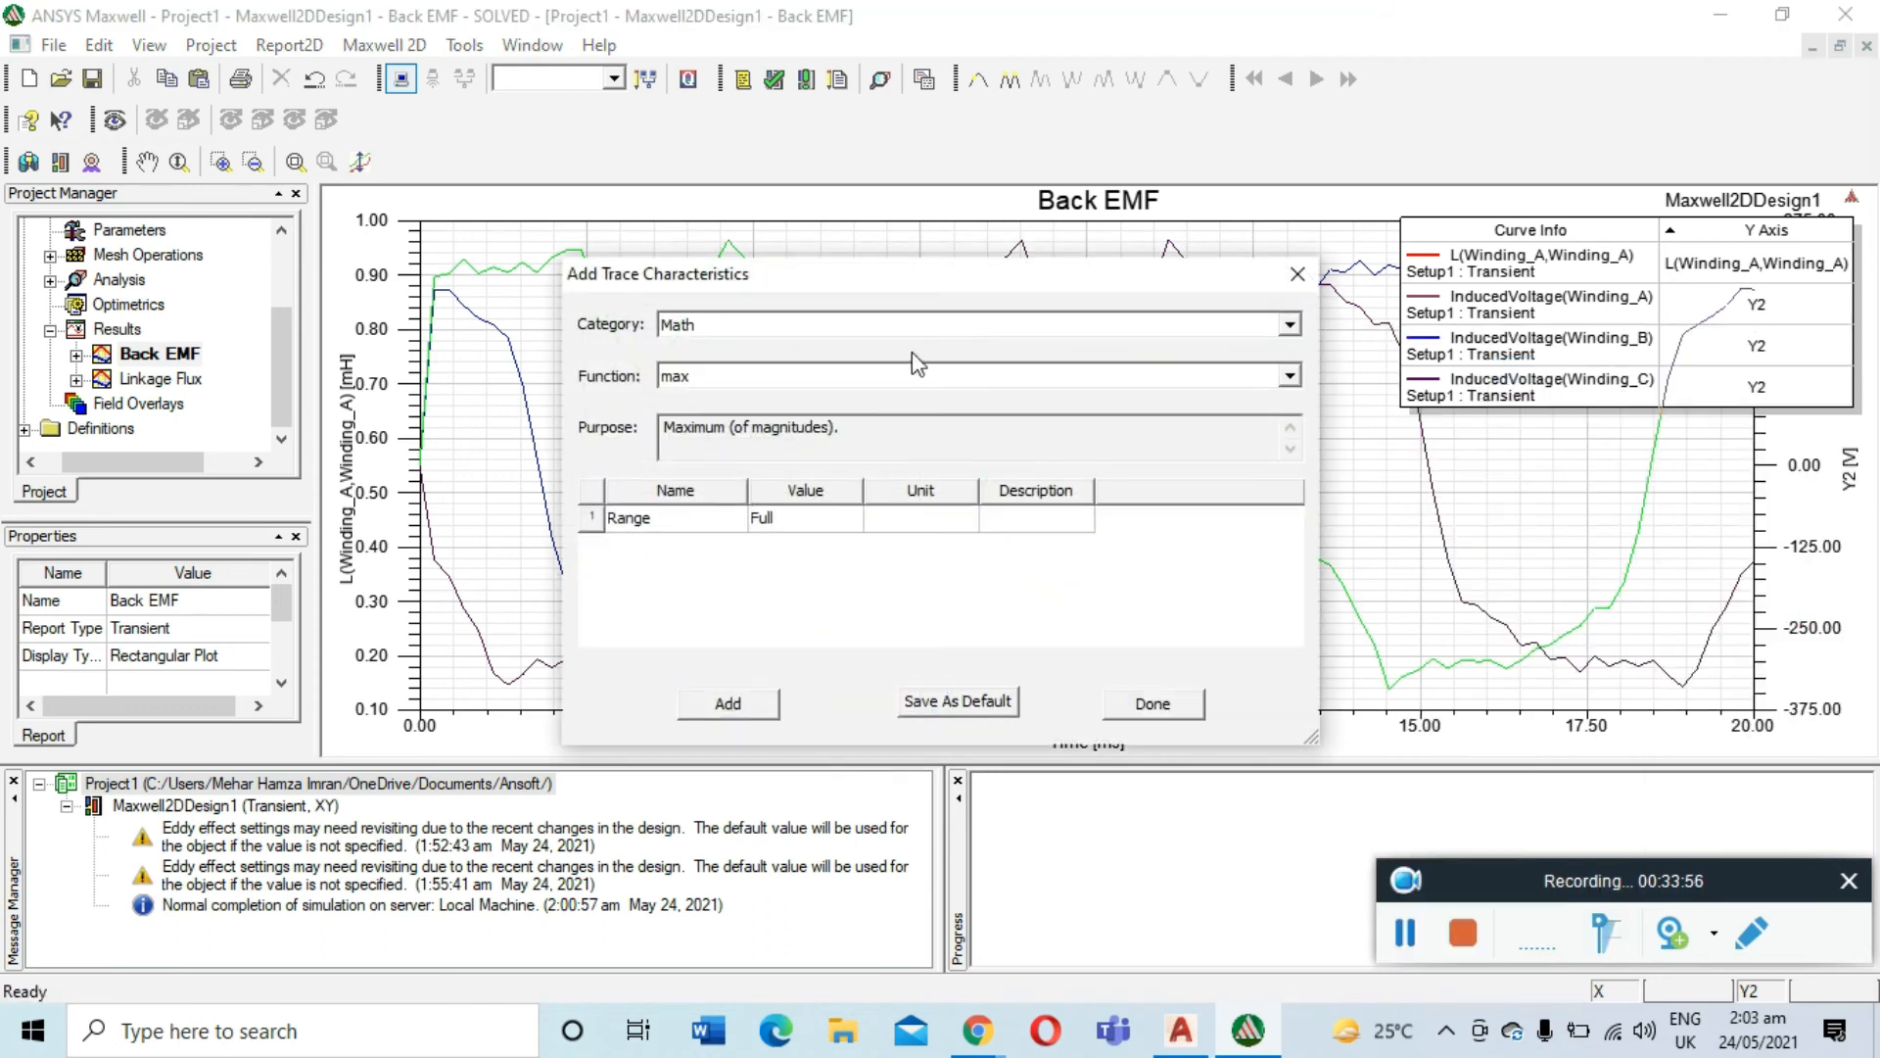
pyautogui.click(812, 378)
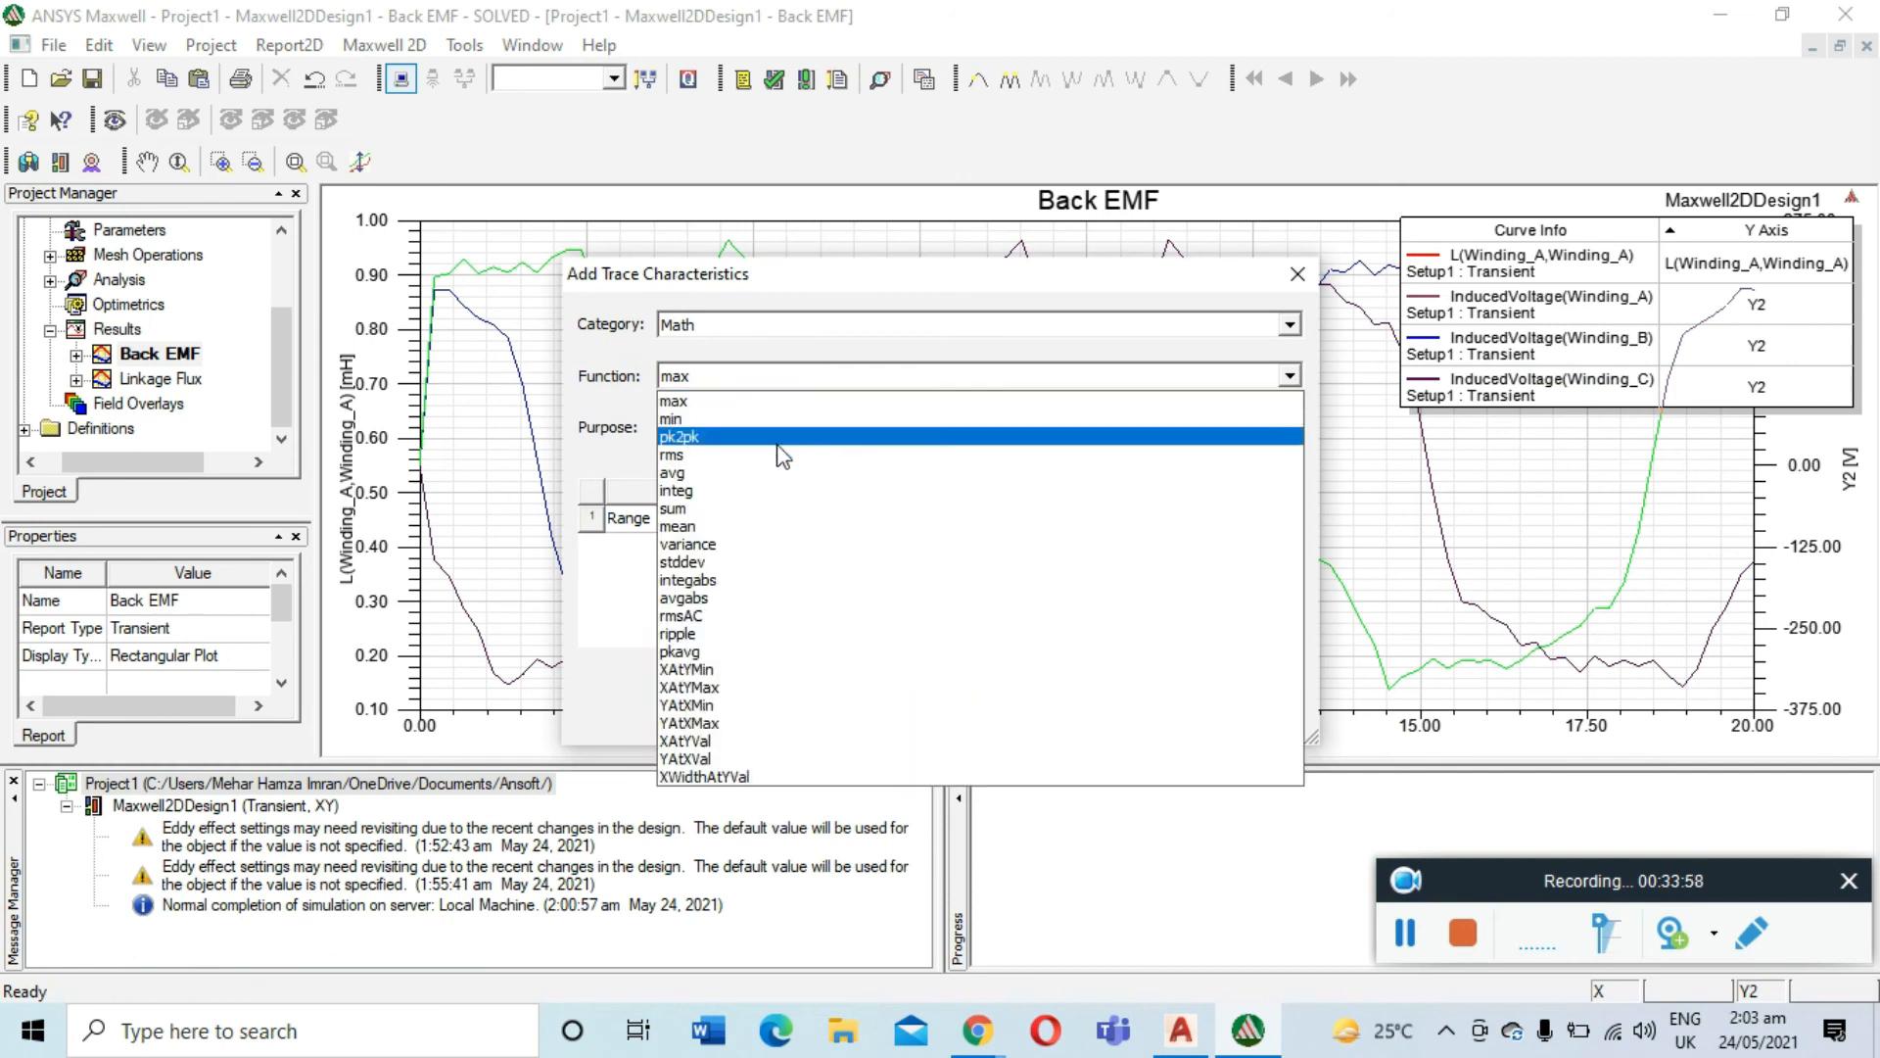
pyautogui.click(774, 455)
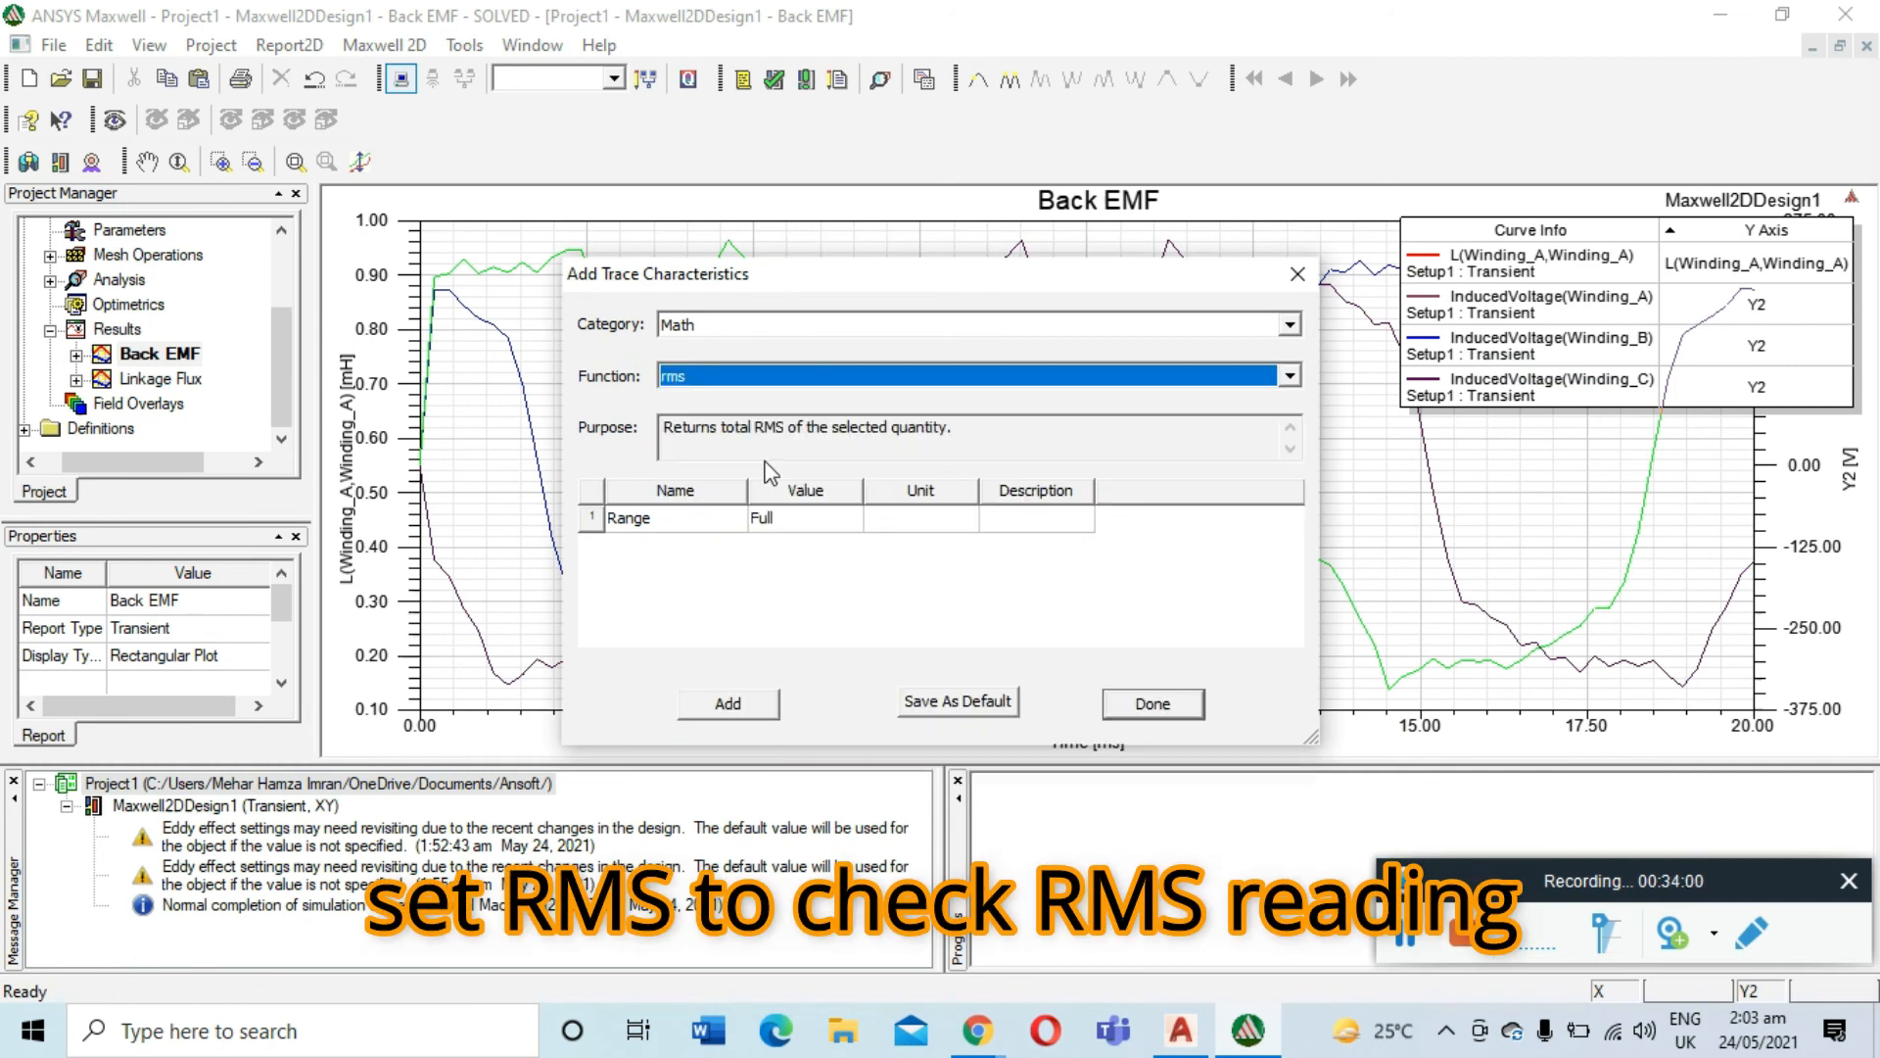
pyautogui.click(762, 707)
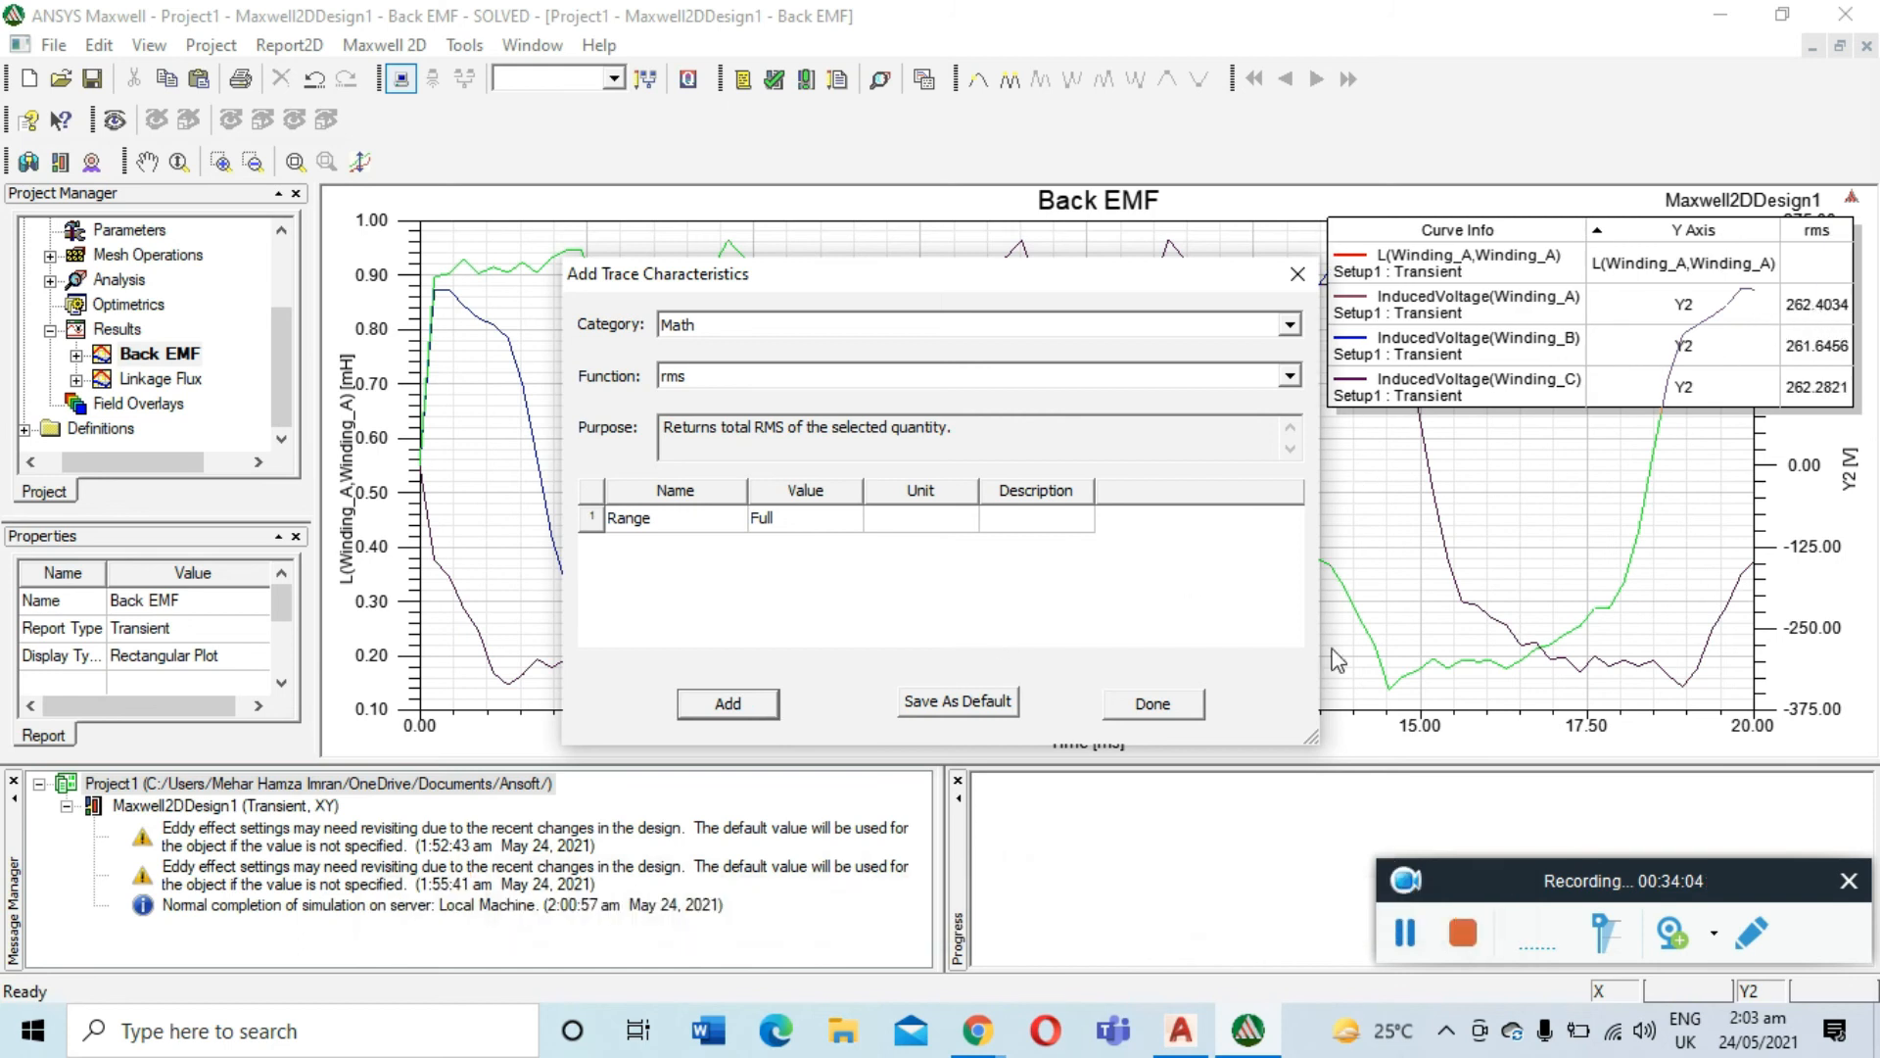
pyautogui.click(1153, 703)
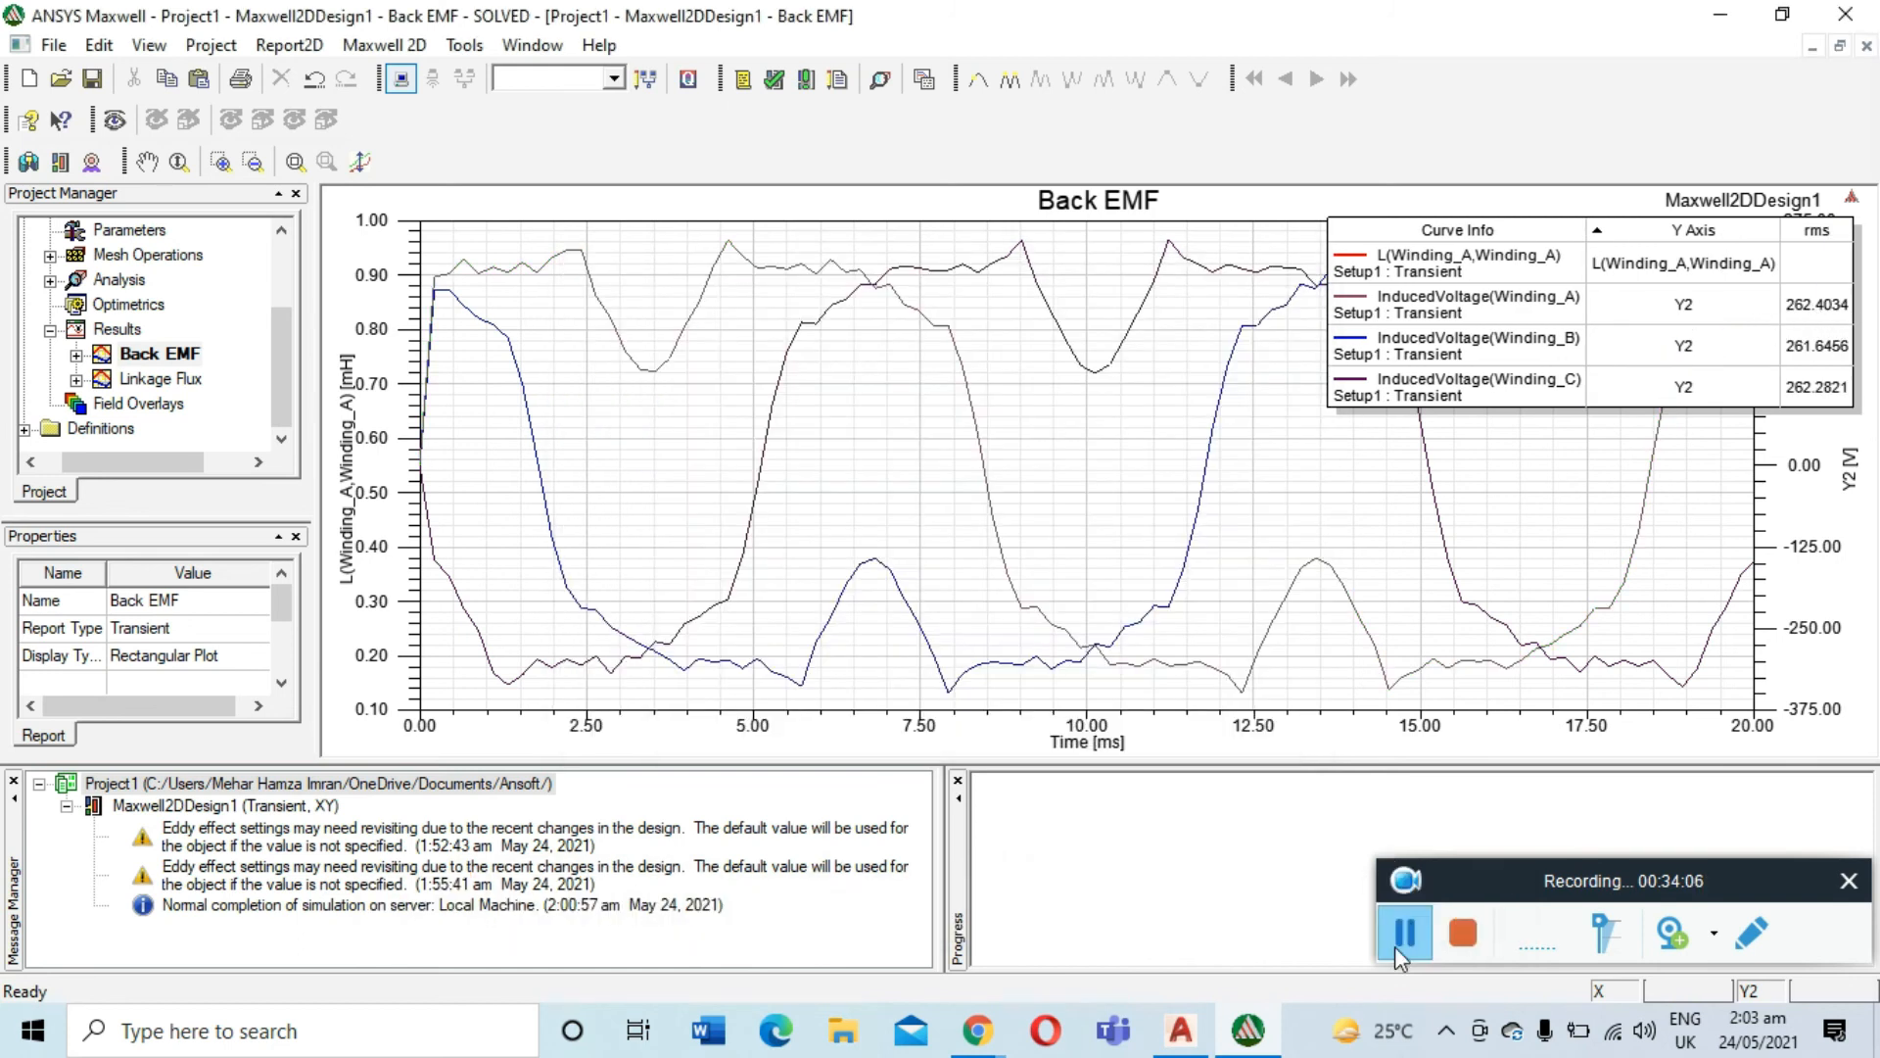
# Return from the Back EMF plot to the Maxwell2DDesign1 geometry in the modeler
pyautogui.scroll(2, 145, 375)
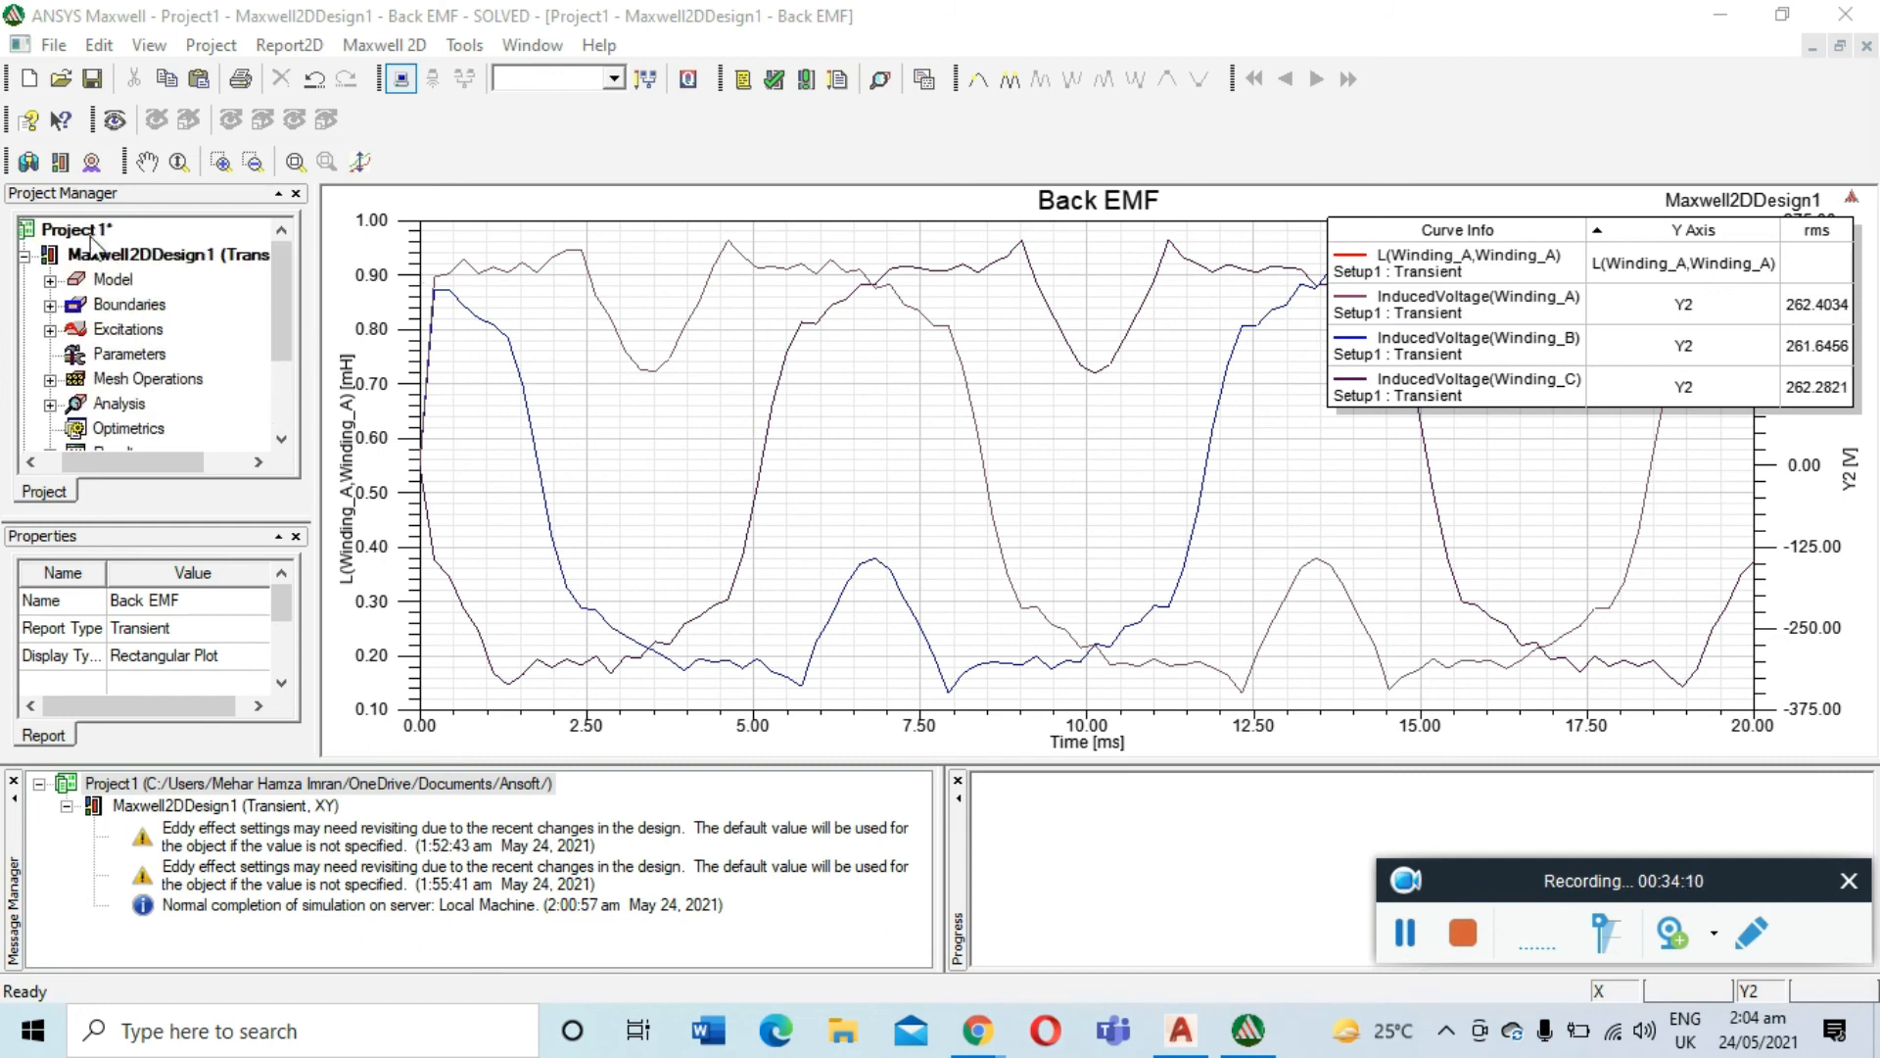
pyautogui.doubleClick(93, 233)
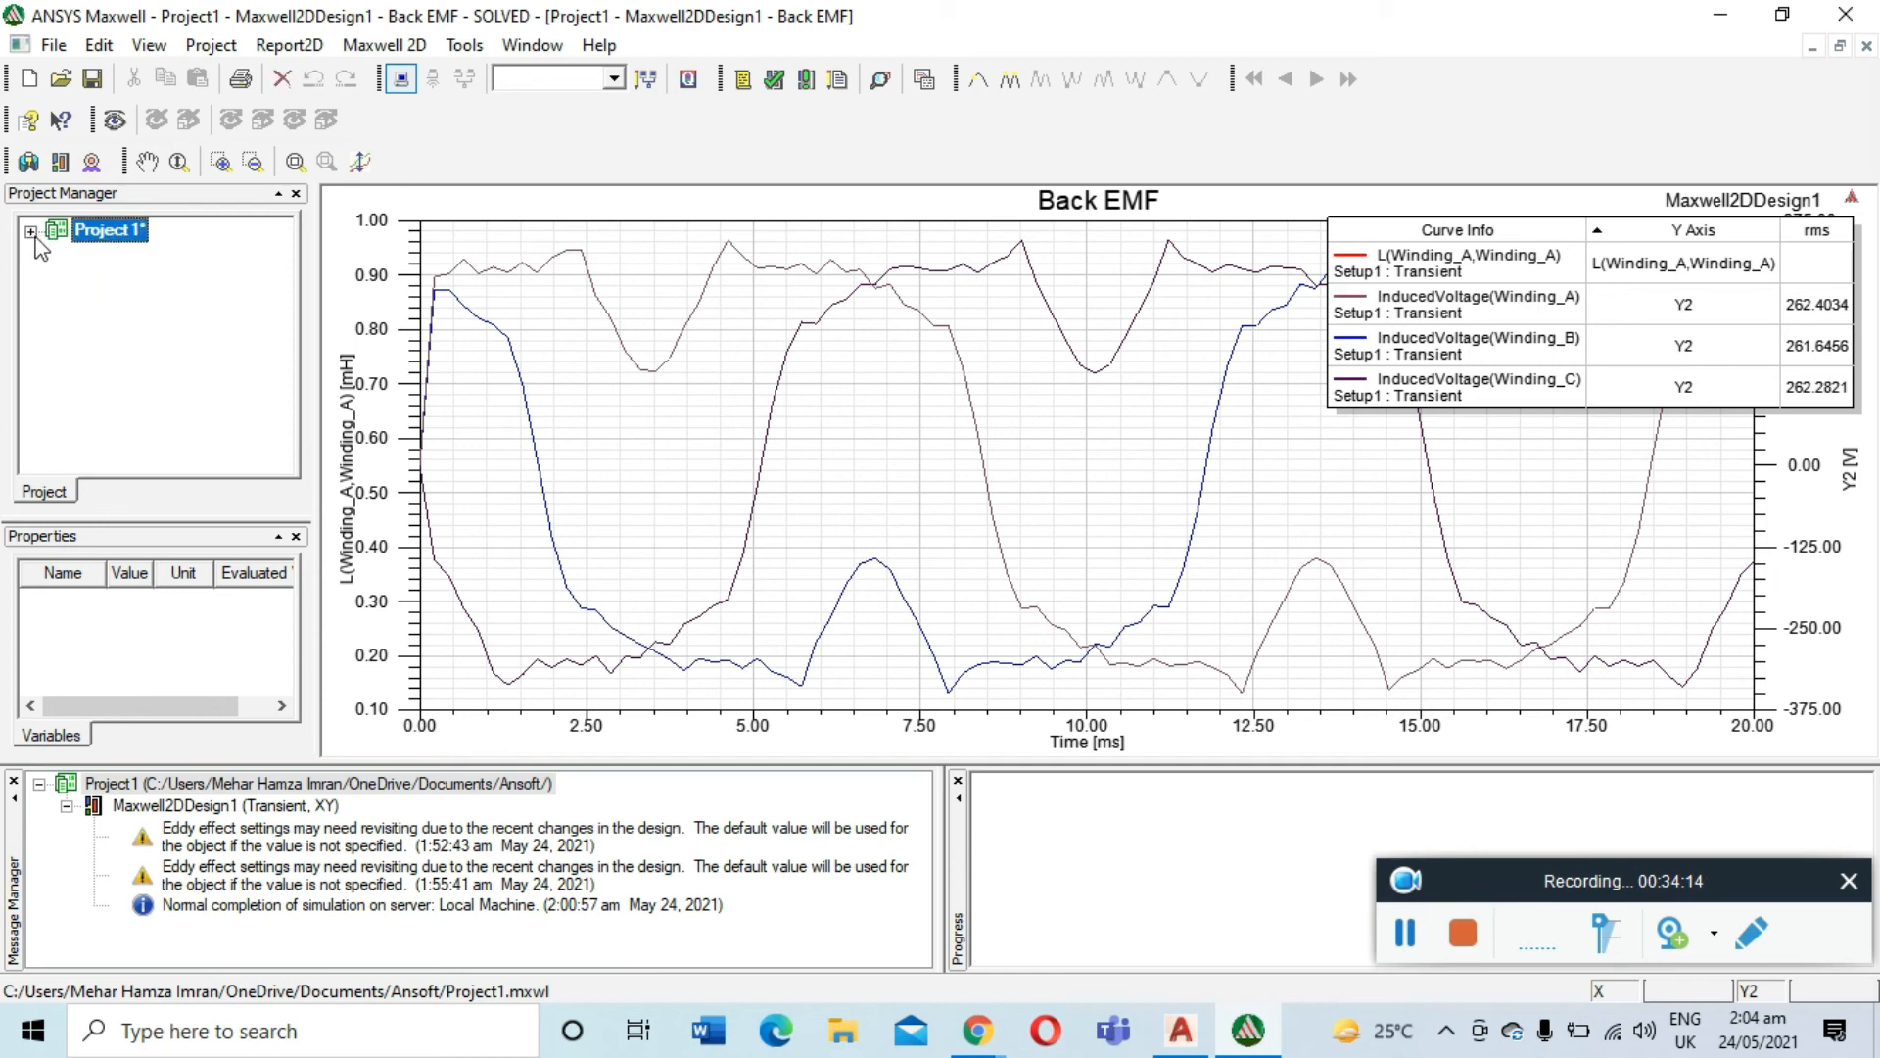
pyautogui.click(30, 232)
pyautogui.doubleClick(157, 254)
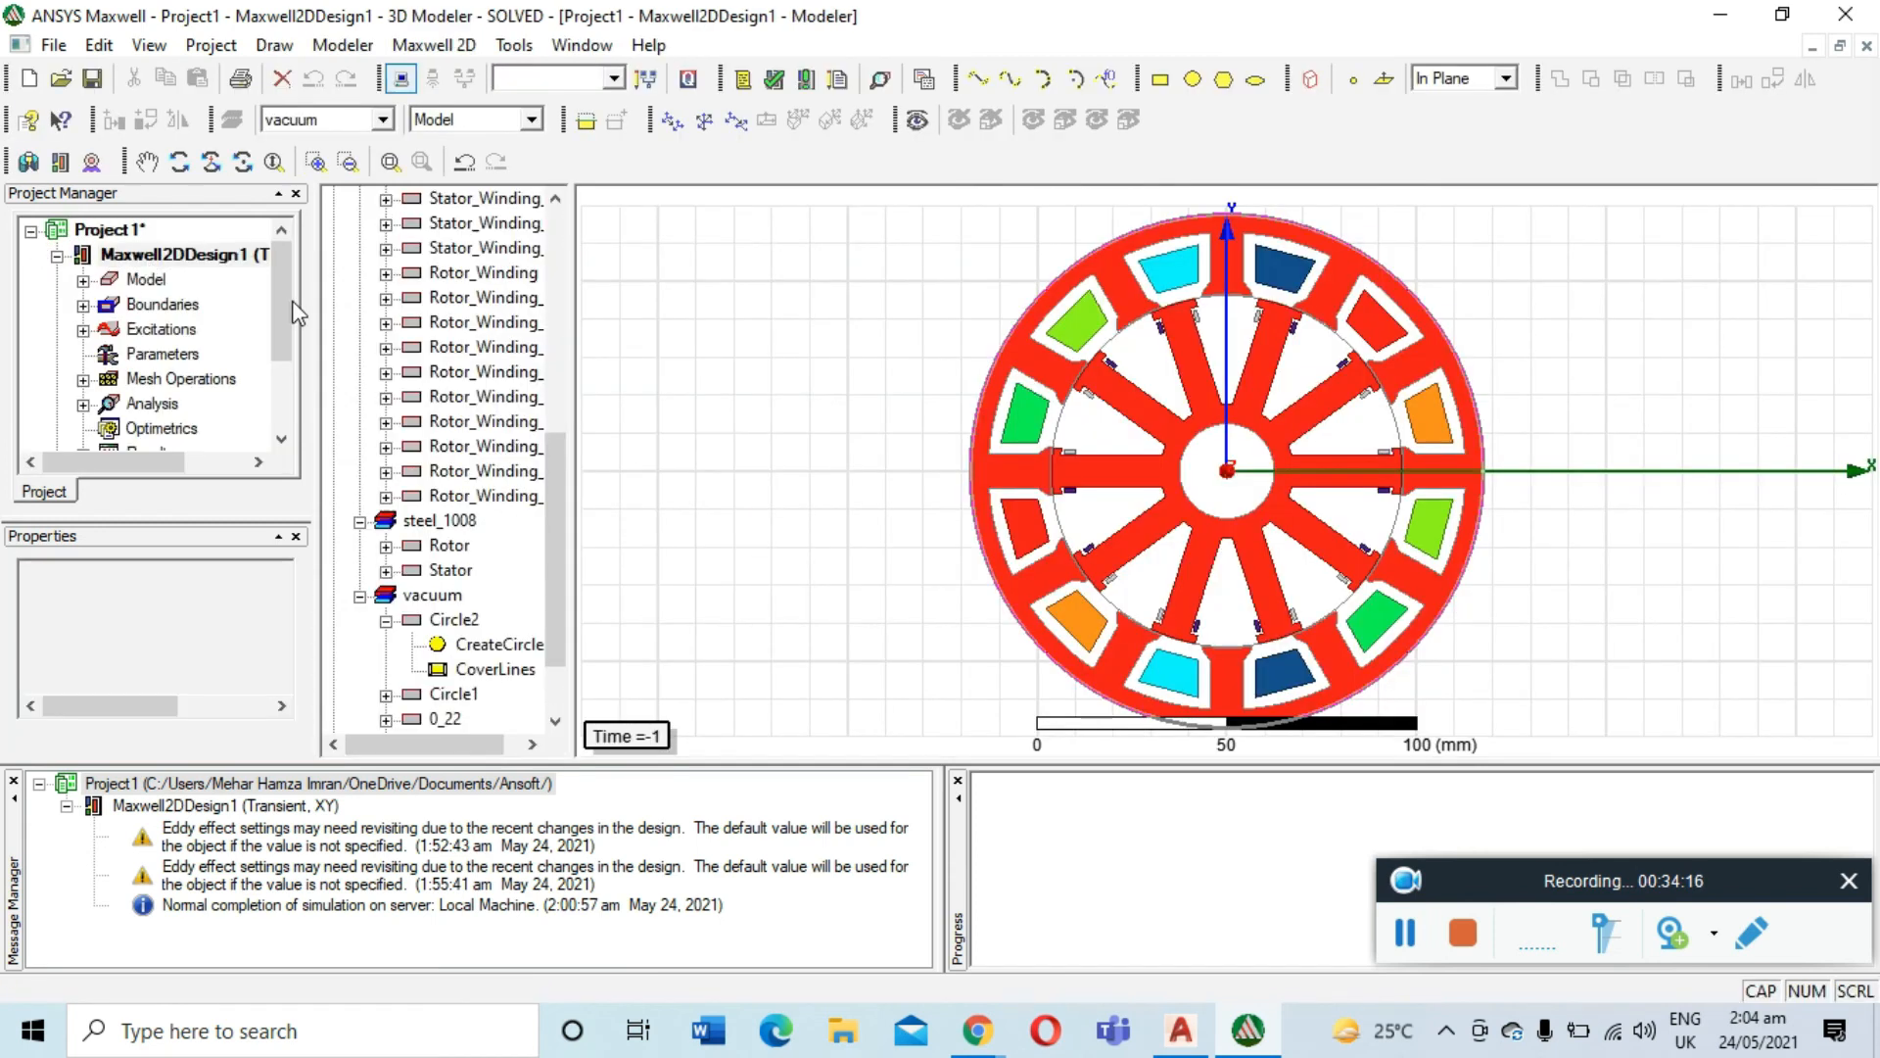
pyautogui.click(854, 443)
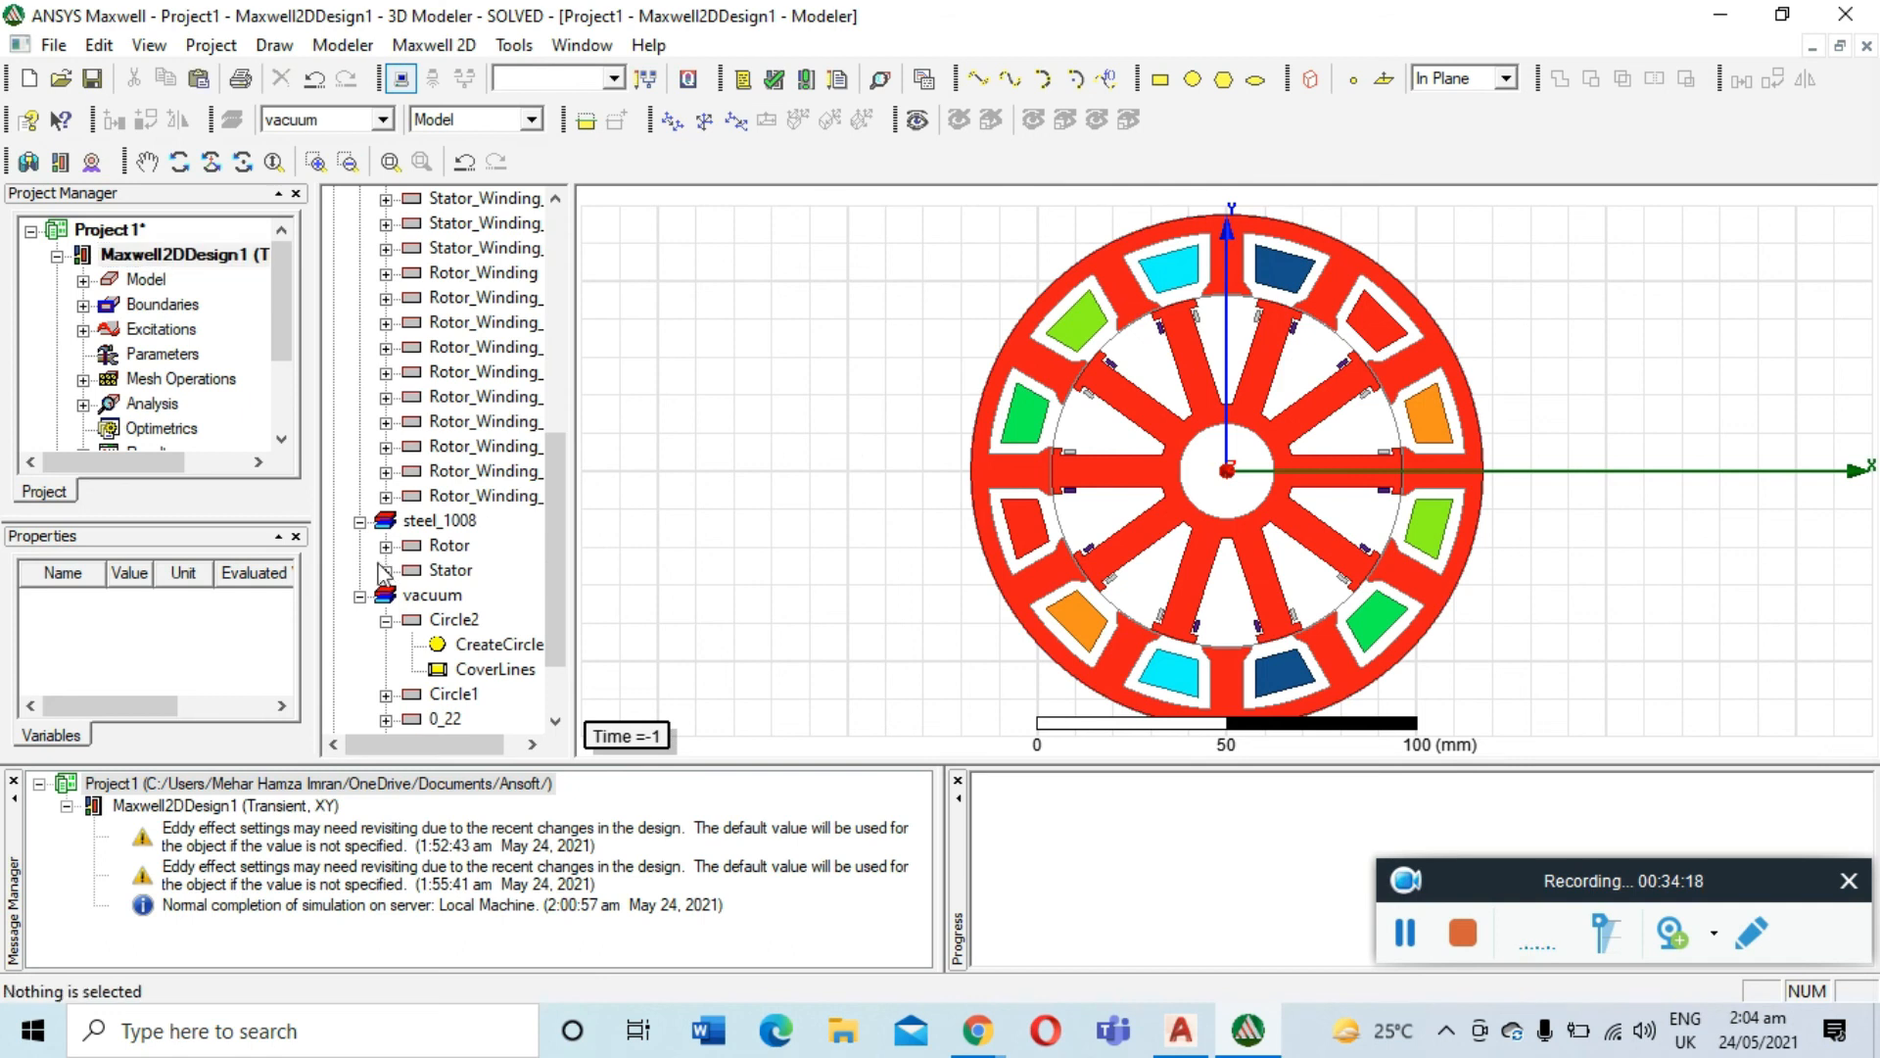
pyautogui.click(453, 573)
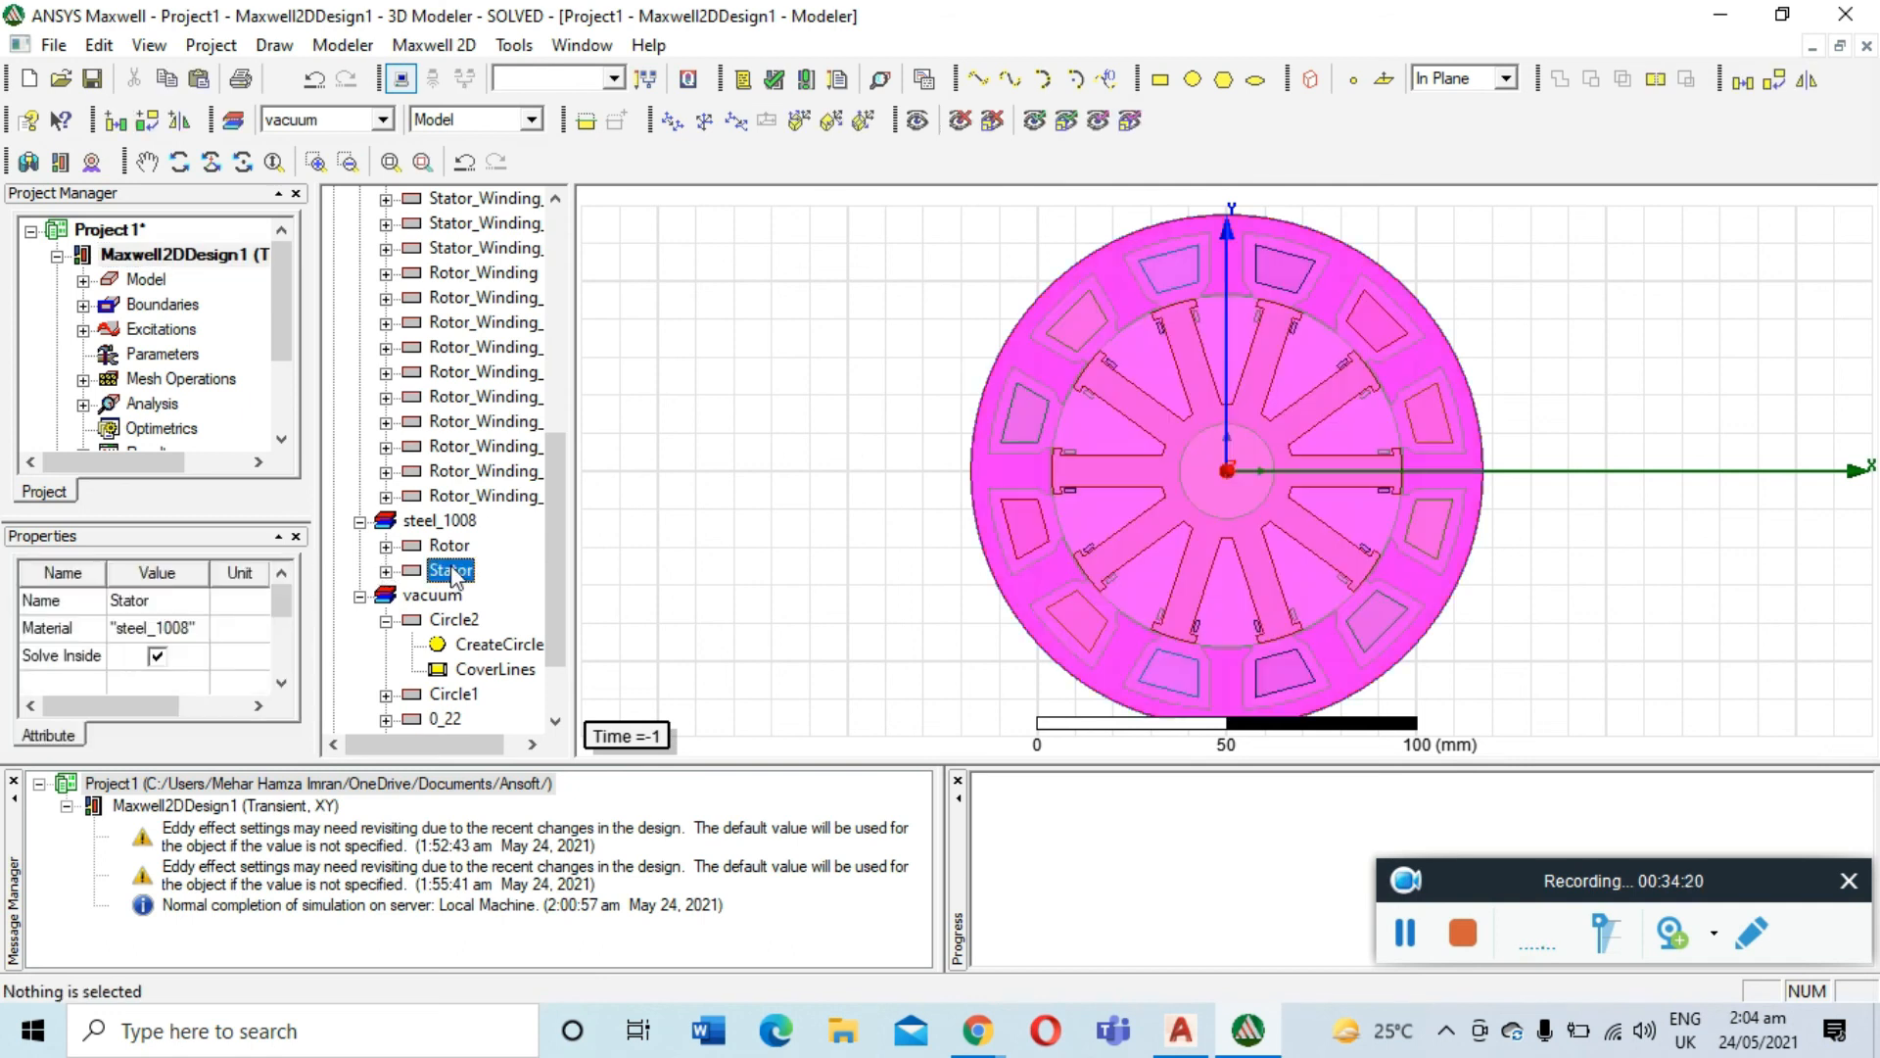
pyautogui.keyDown('ctrl'); pyautogui.click(450, 545); pyautogui.keyUp('ctrl')
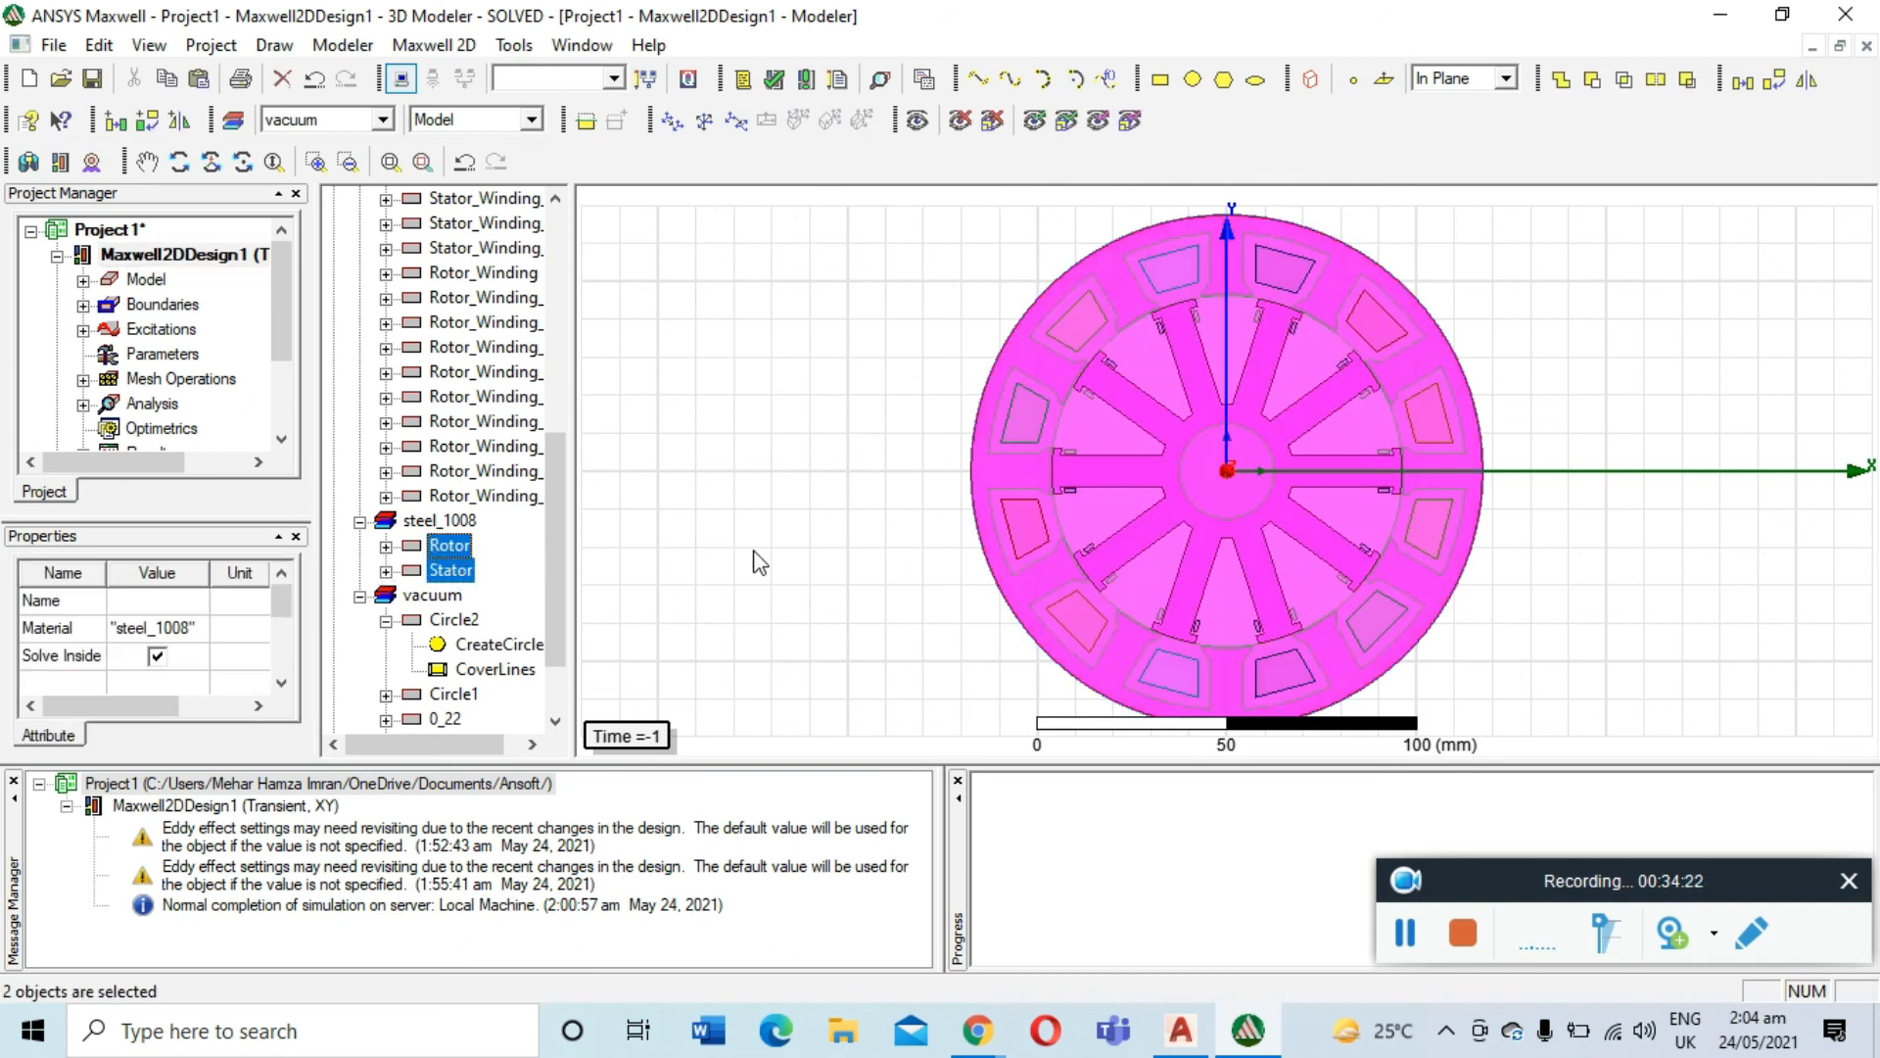
pyautogui.rightClick(1125, 419)
pyautogui.click(687, 463)
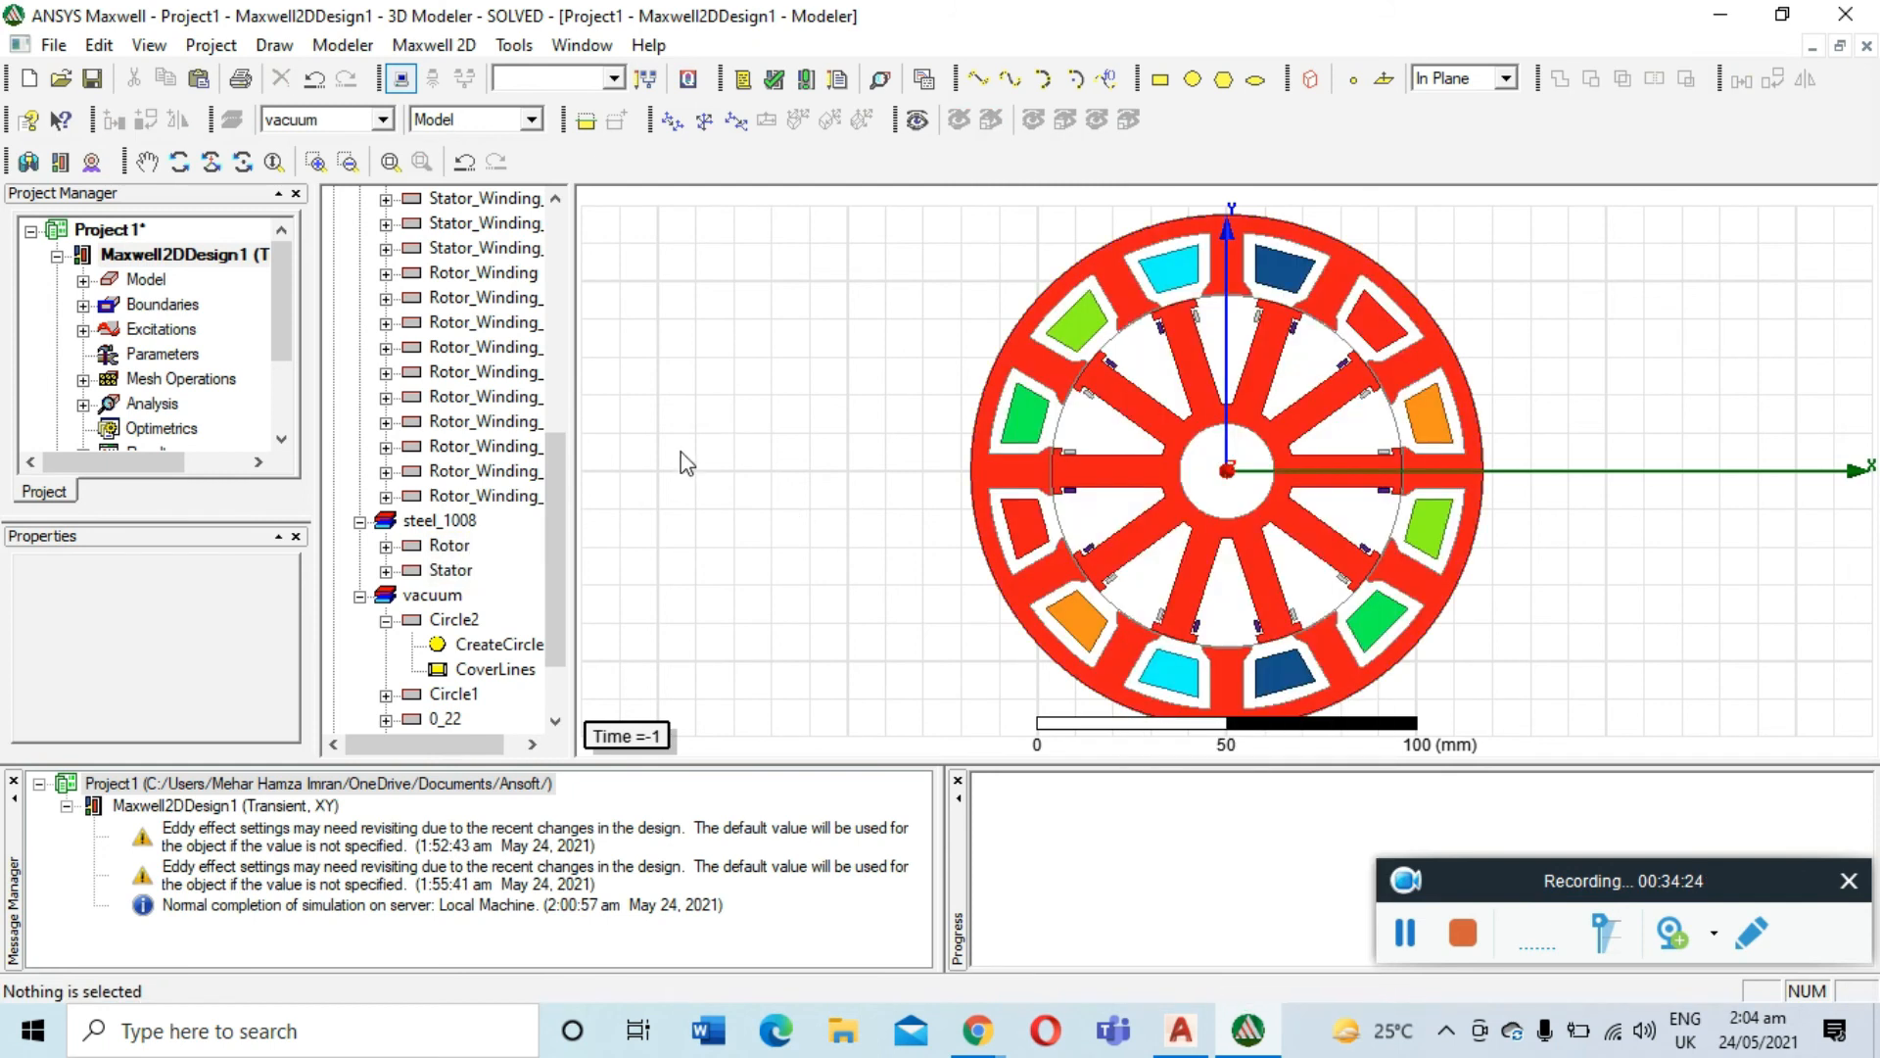
# Create a Mag_B flux density field plot on the Stator and Rotor
pyautogui.click(453, 573)
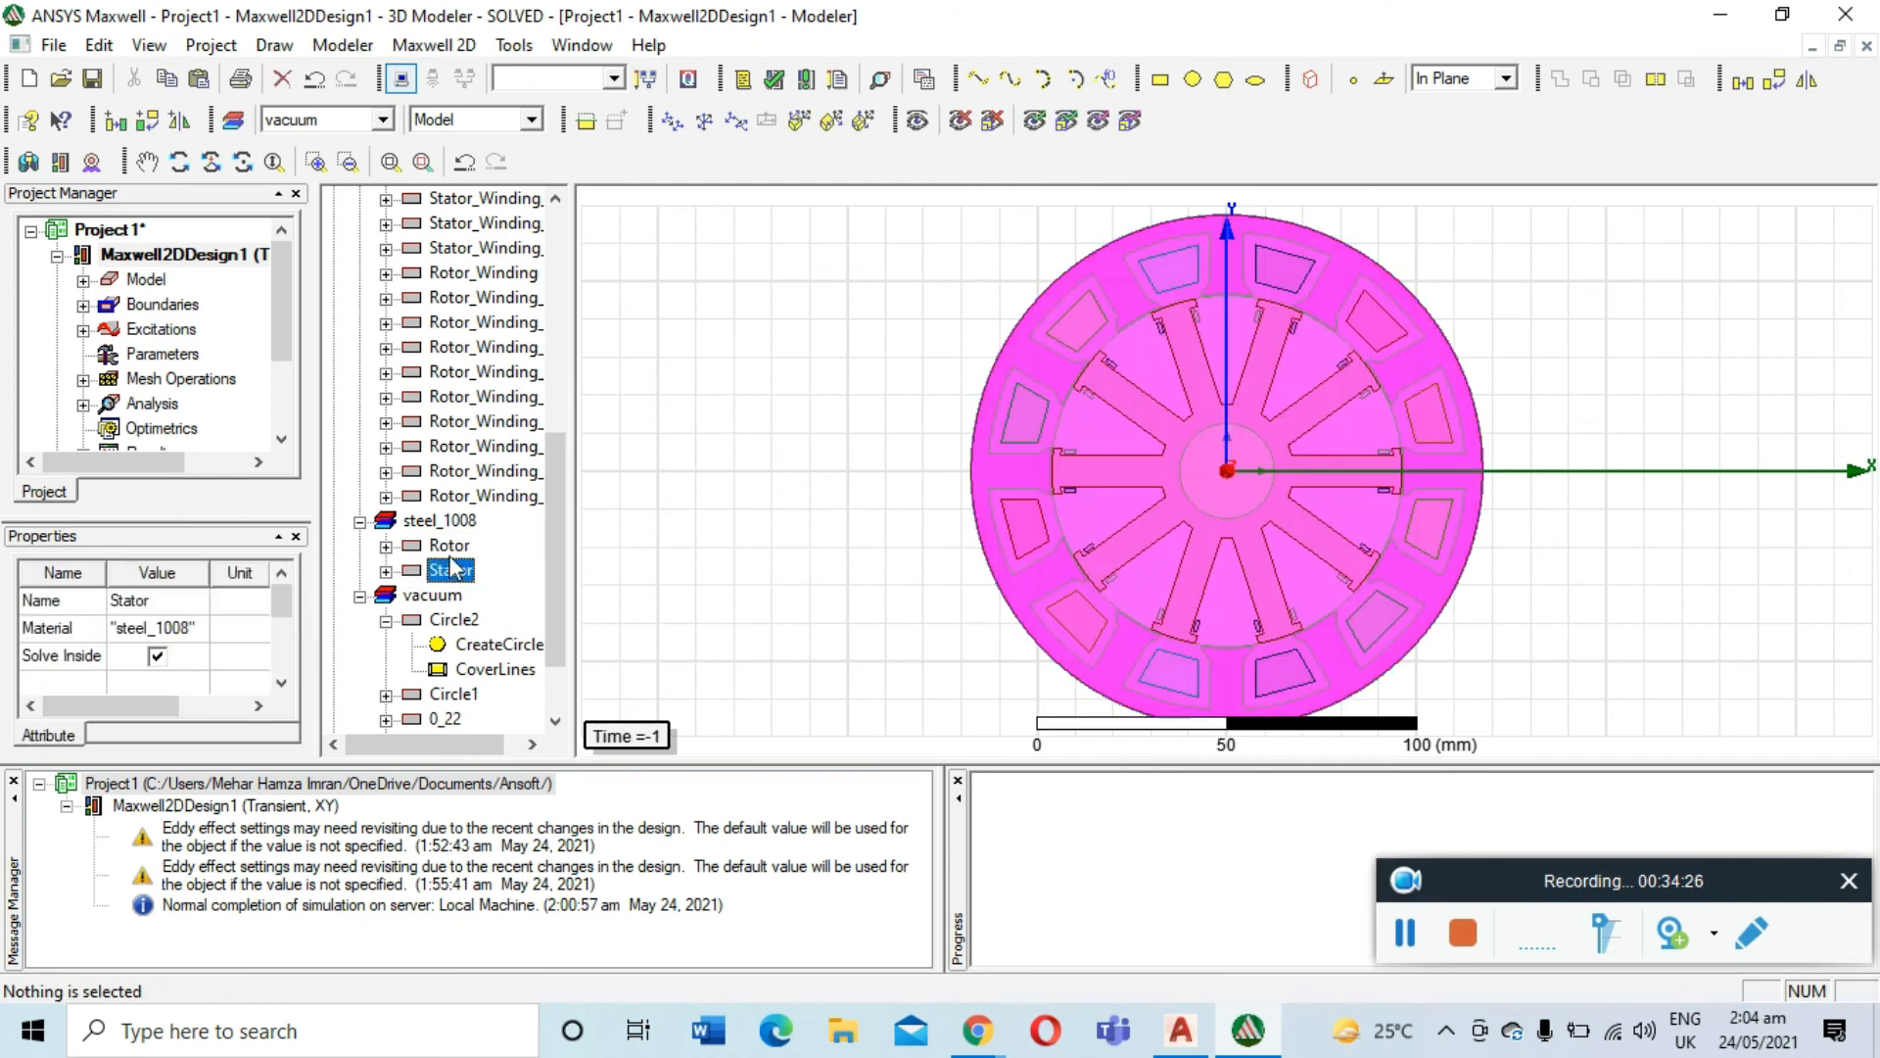
pyautogui.keyDown('ctrl'); pyautogui.click(449, 545); pyautogui.keyUp('ctrl')
pyautogui.rightClick(744, 480)
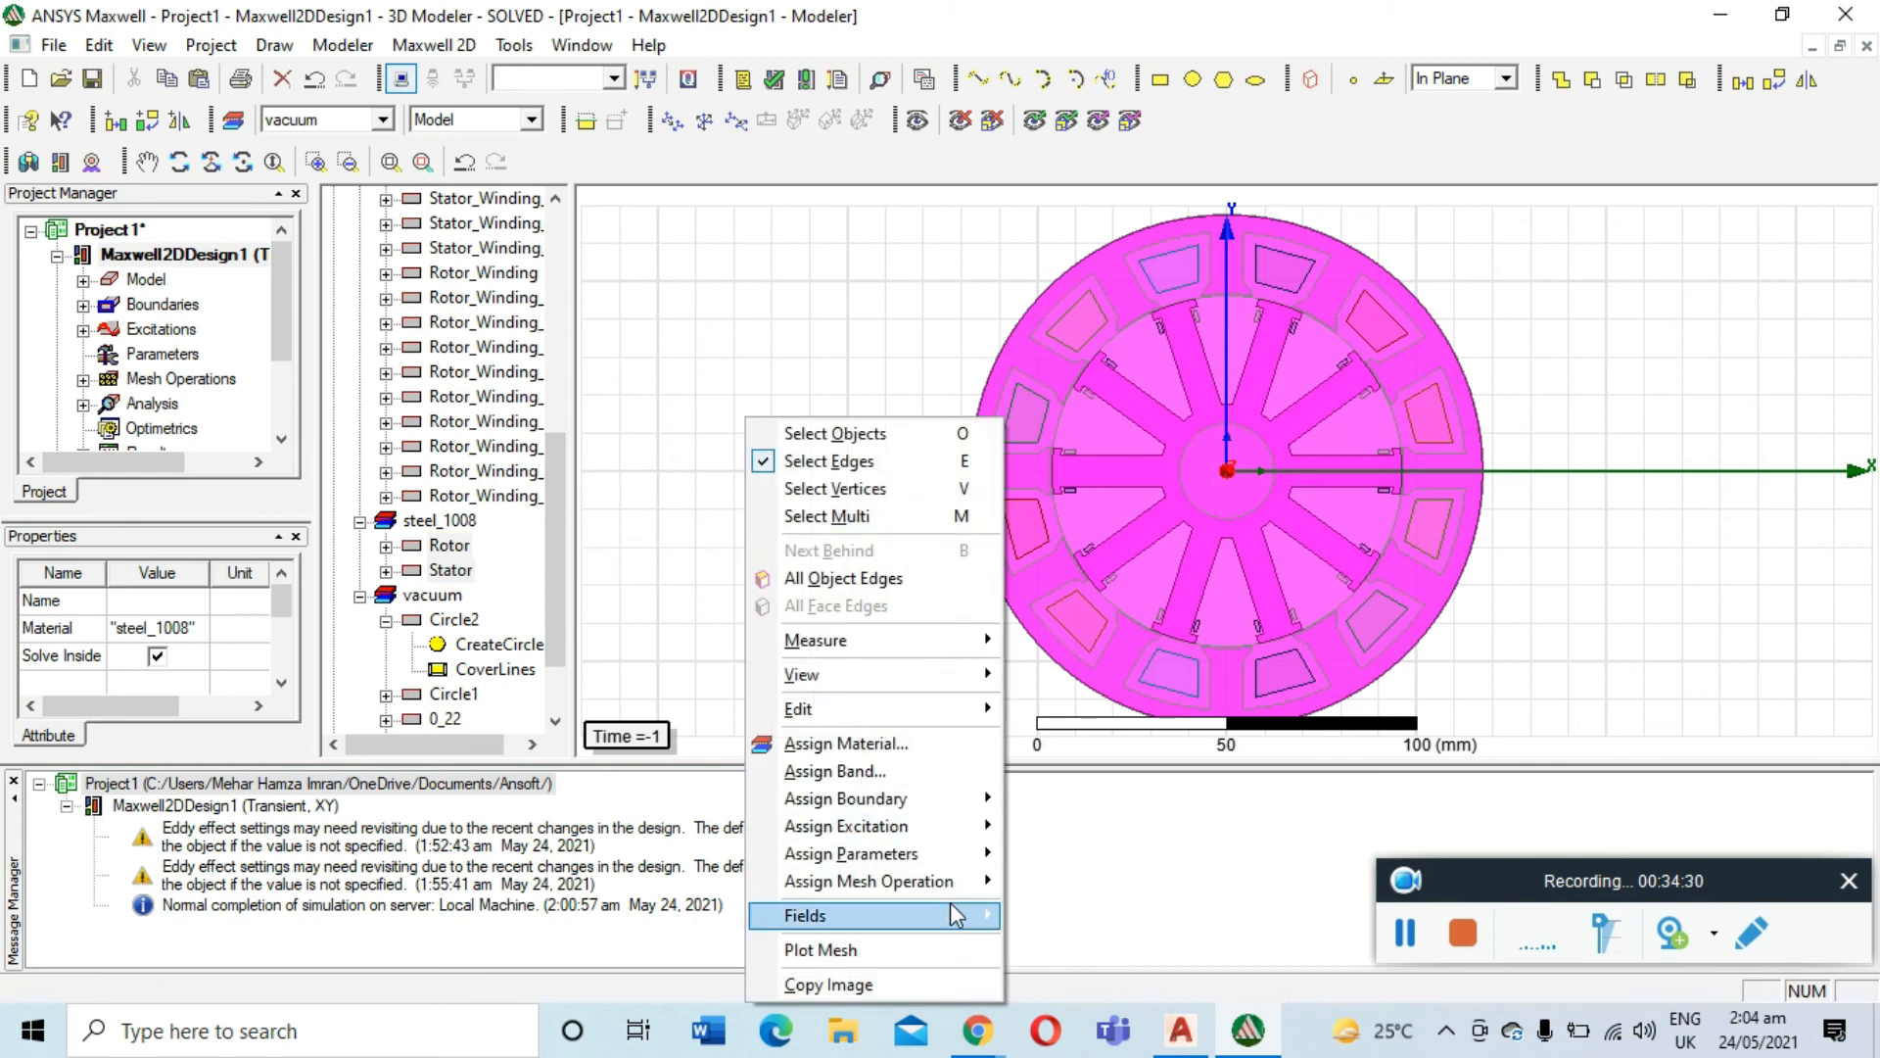
pyautogui.moveTo(950, 911)
pyautogui.moveTo(1187, 774)
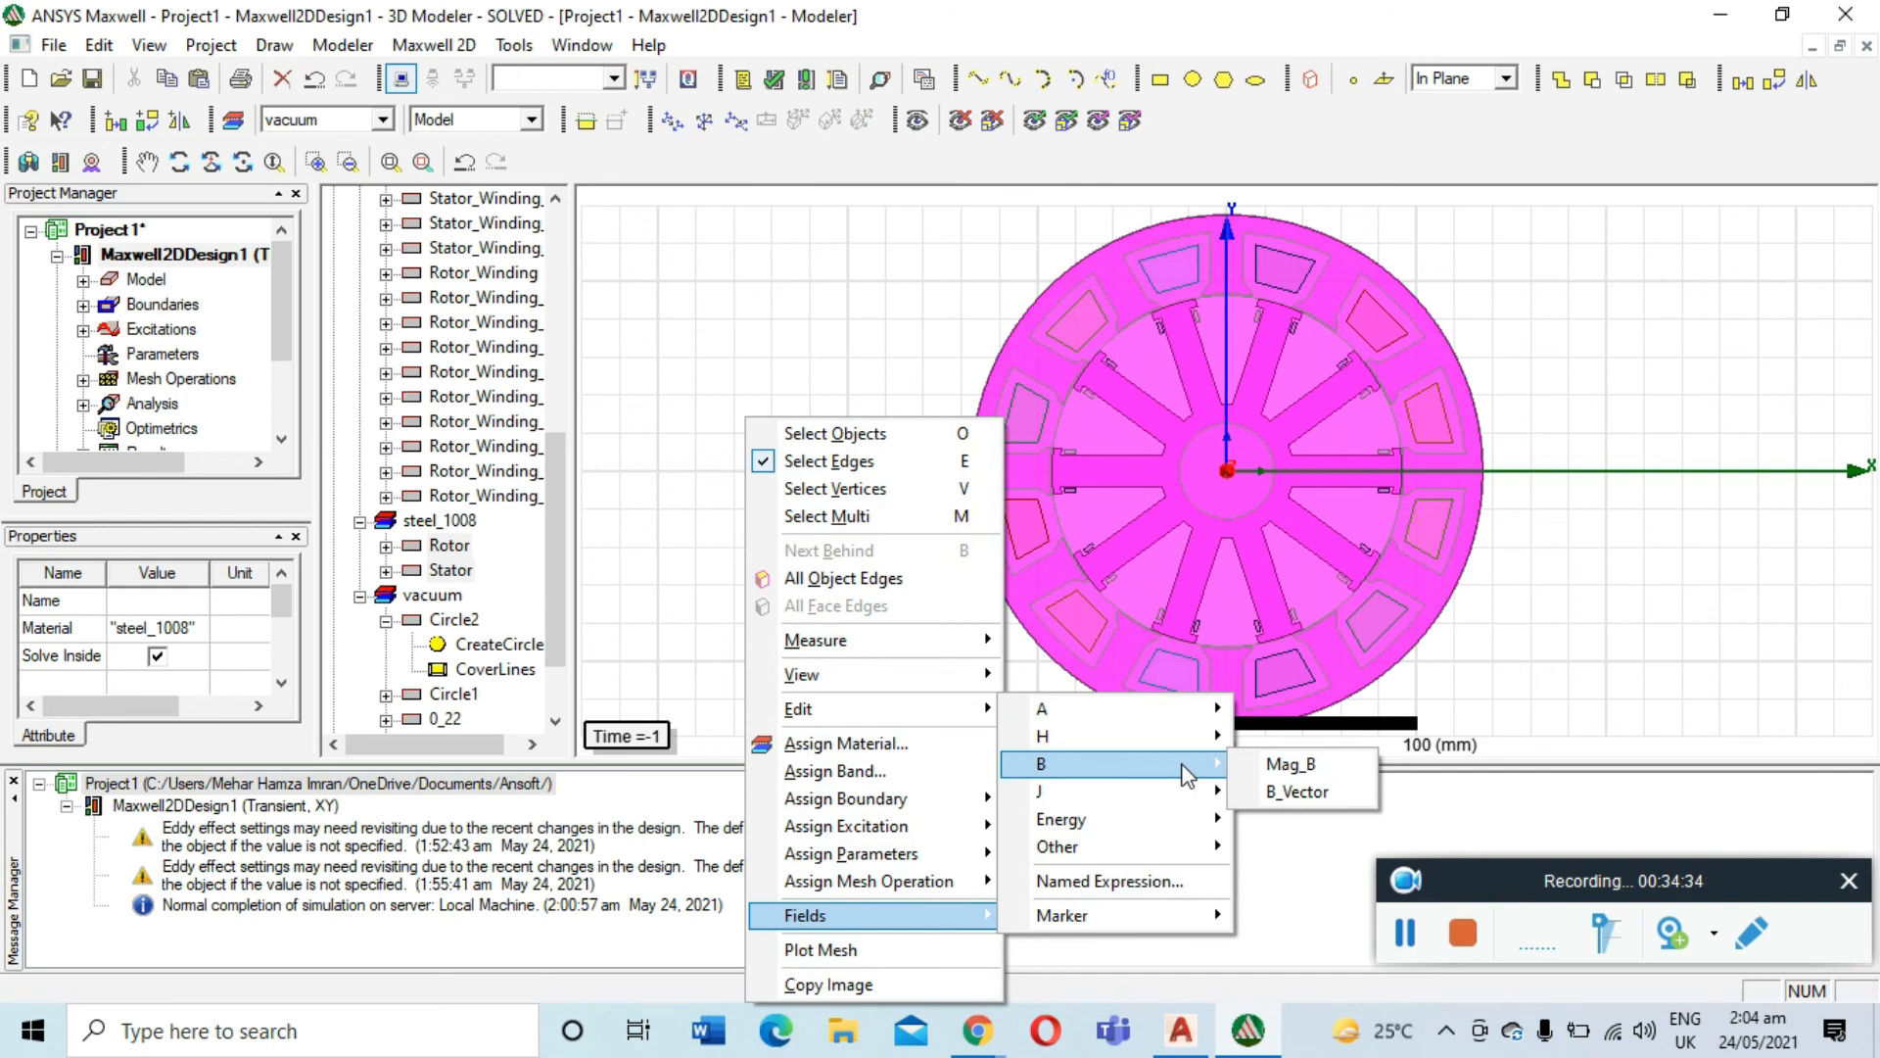
pyautogui.click(1275, 766)
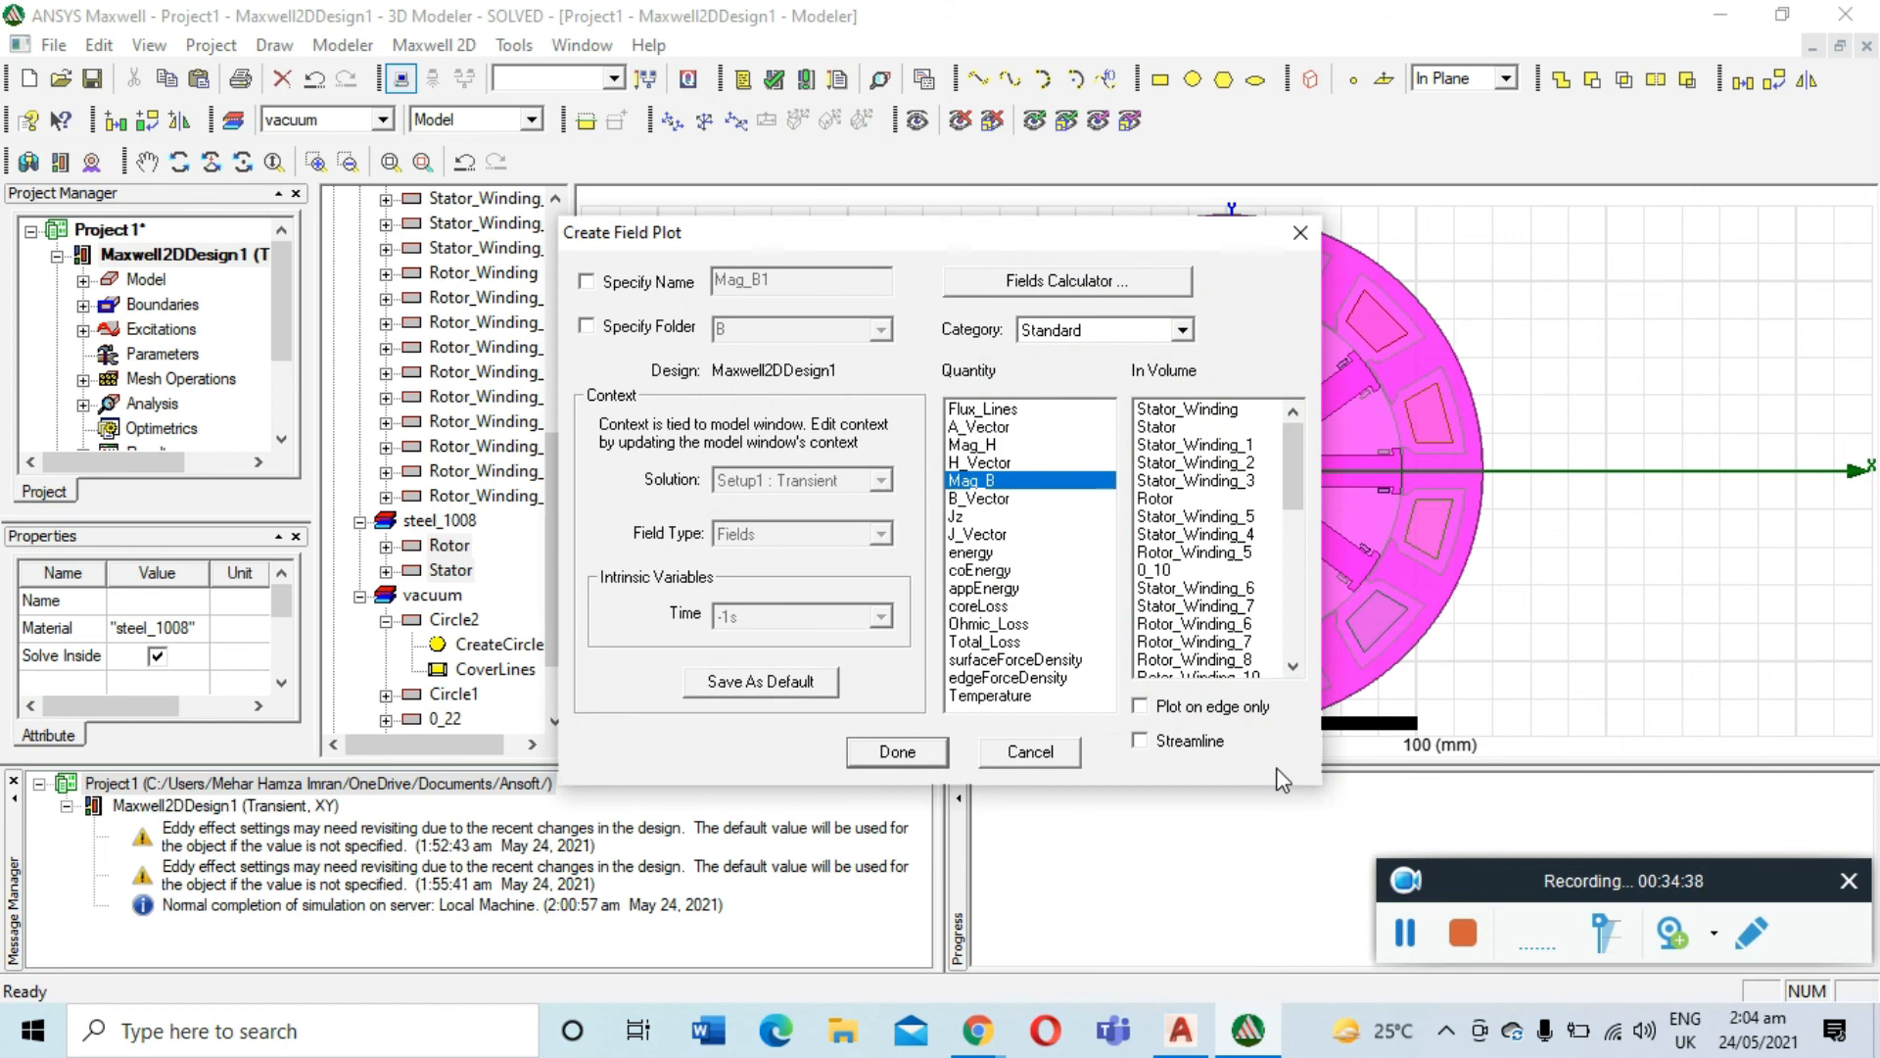
pyautogui.click(1410, 930)
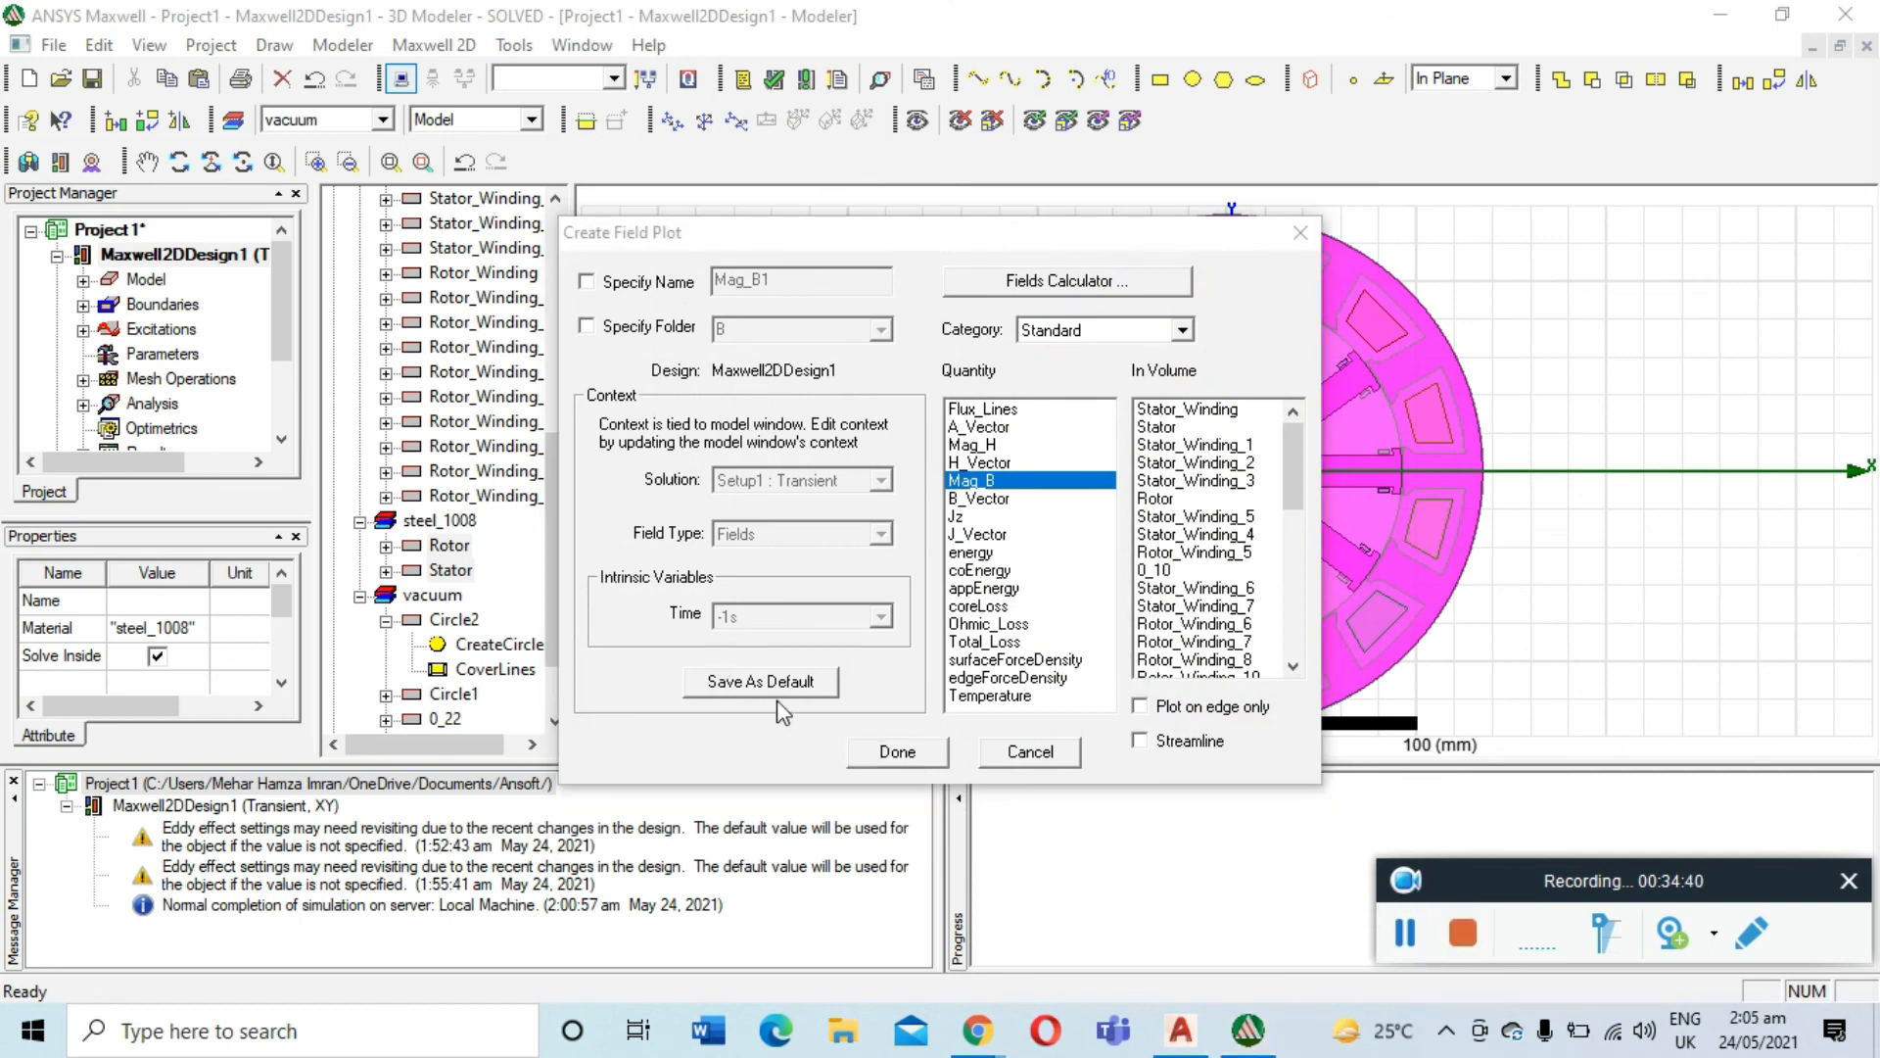
pyautogui.click(901, 756)
# Expand the project's Field Overlays down to the plot inside the B folder
pyautogui.scroll(-2, 186, 377)
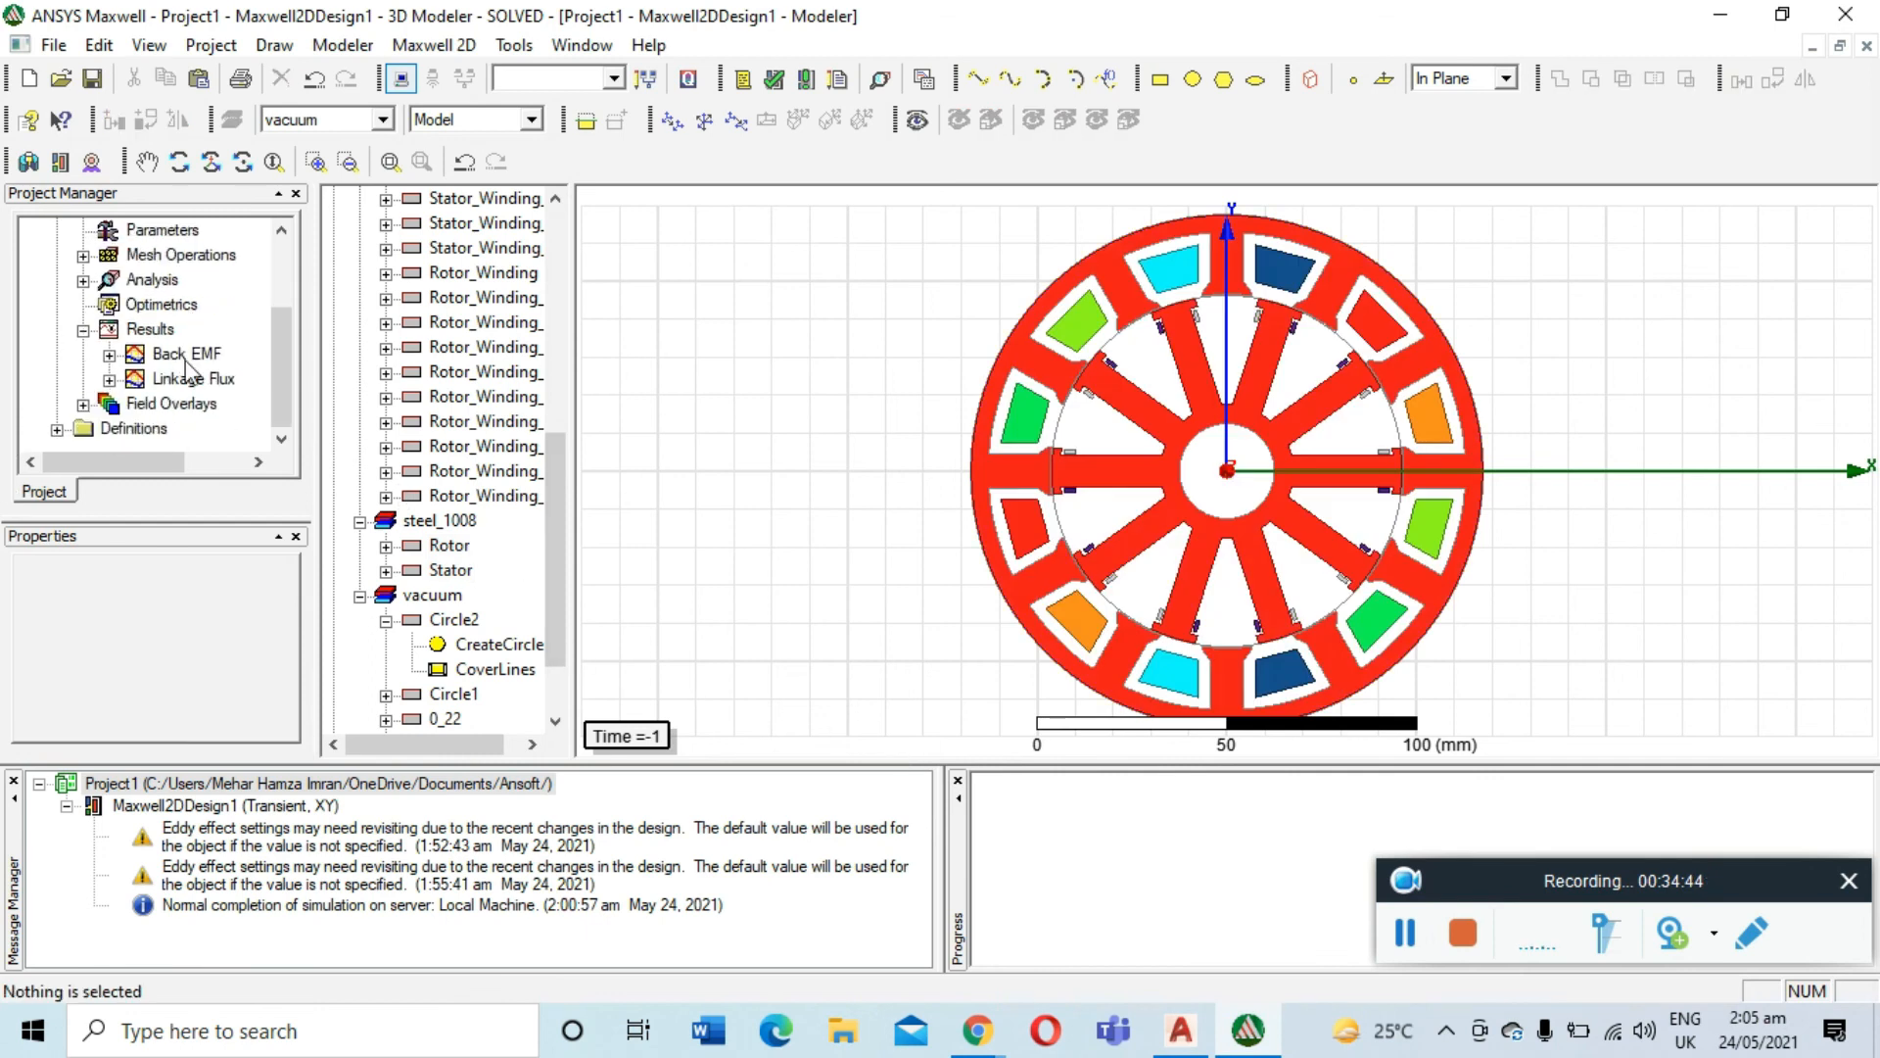
pyautogui.click(84, 404)
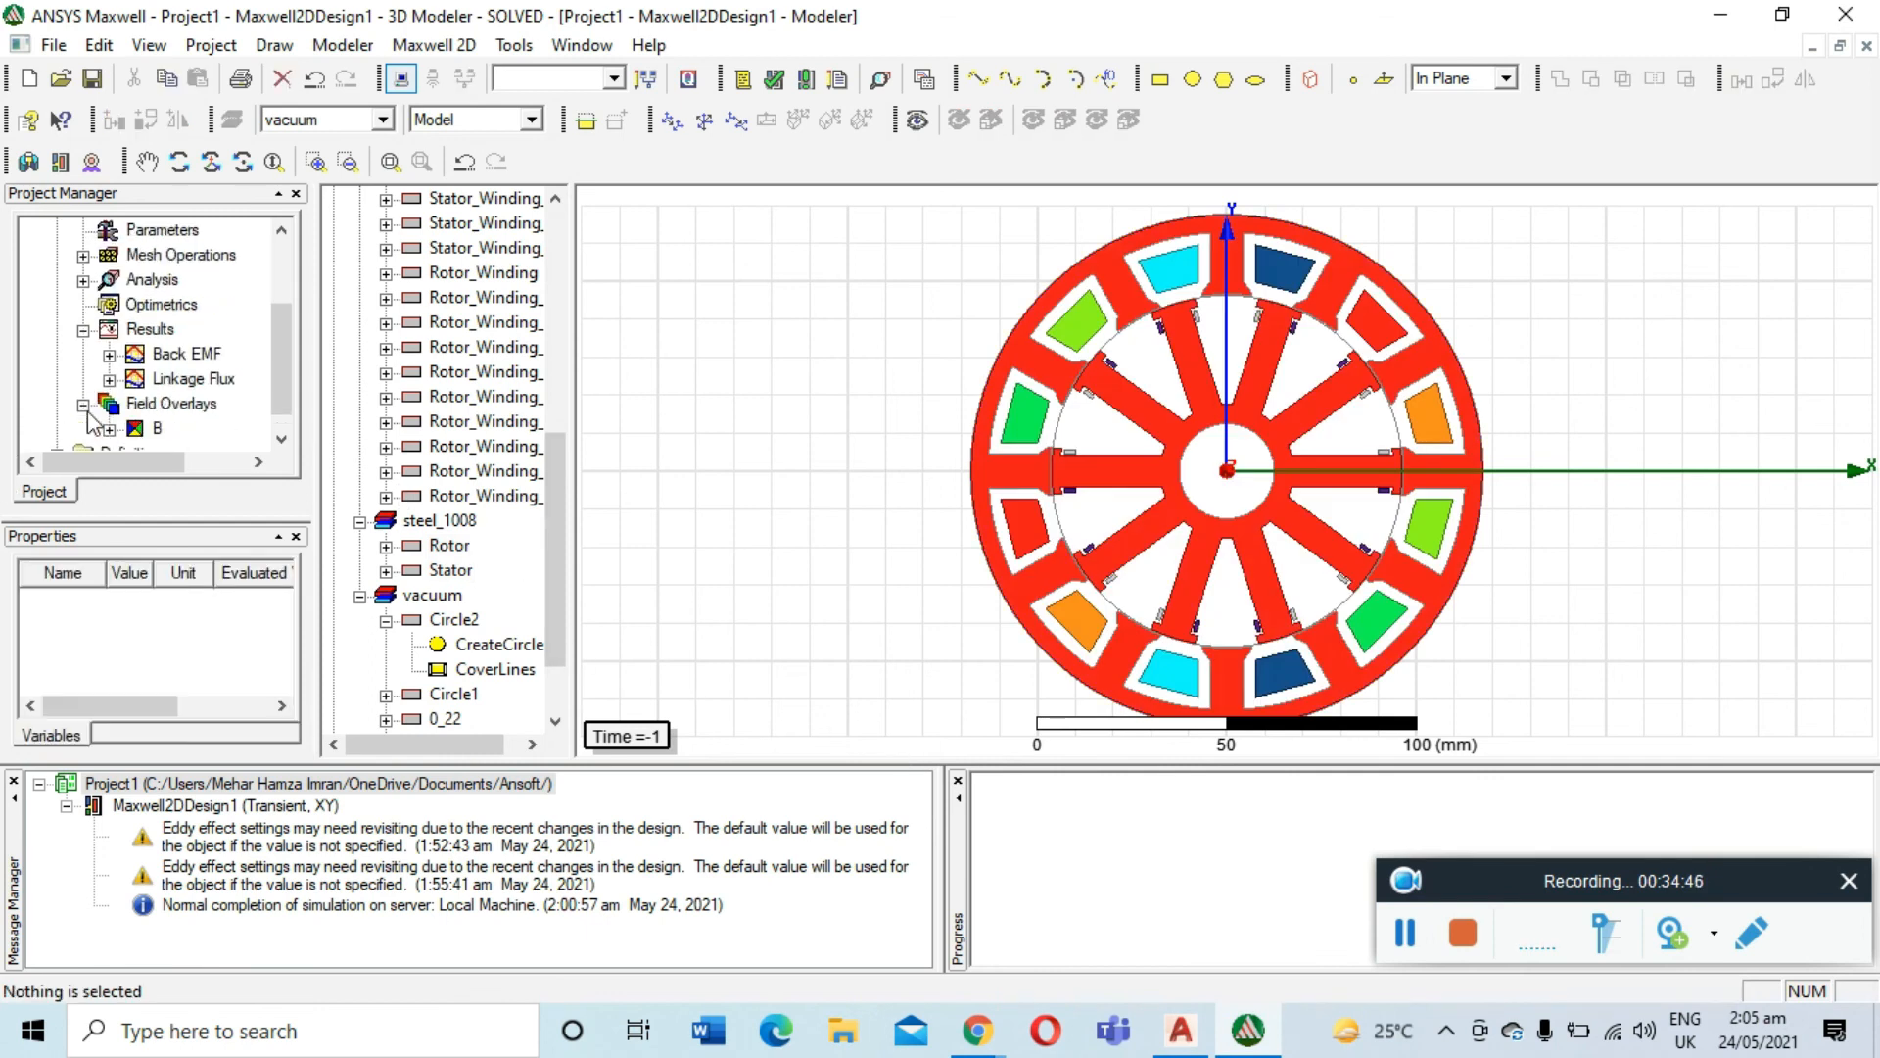
pyautogui.click(156, 430)
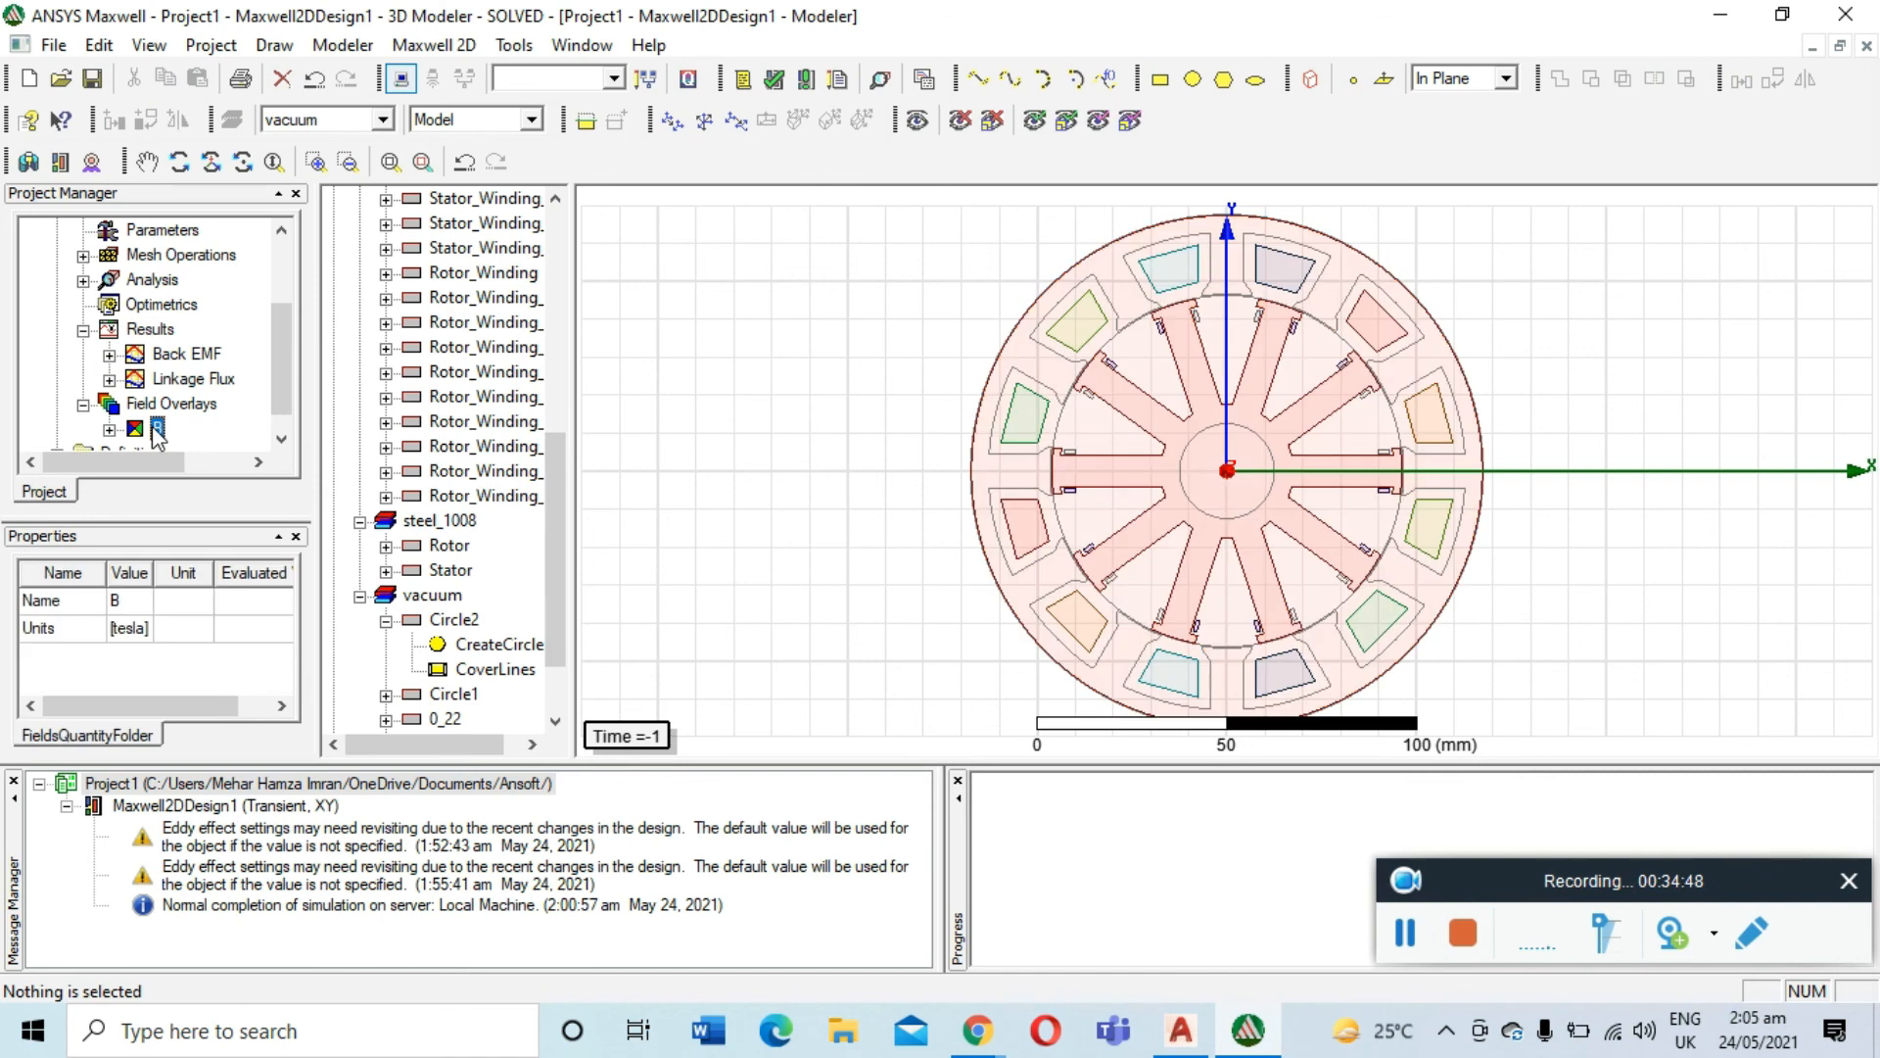
pyautogui.click(109, 431)
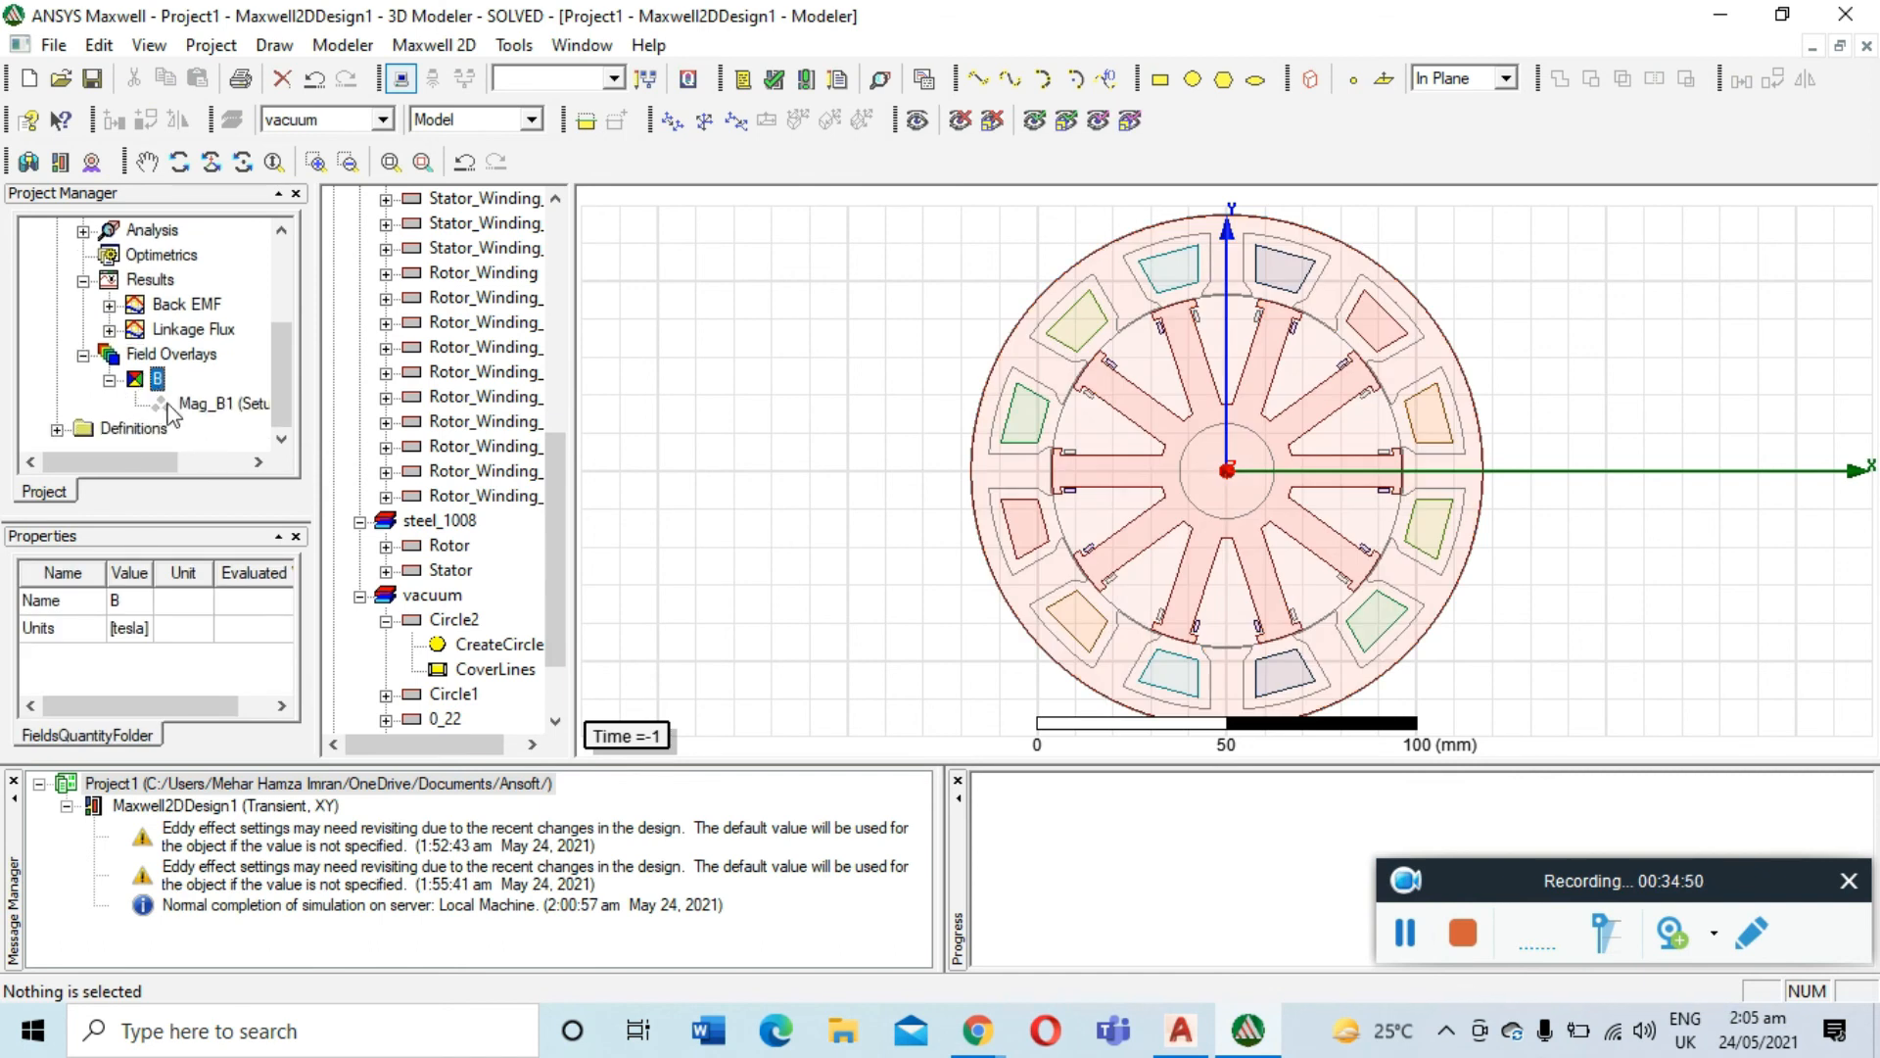
# Set the model view context to the Setup1 transient solution at time 0.00308s
pyautogui.click(646, 736)
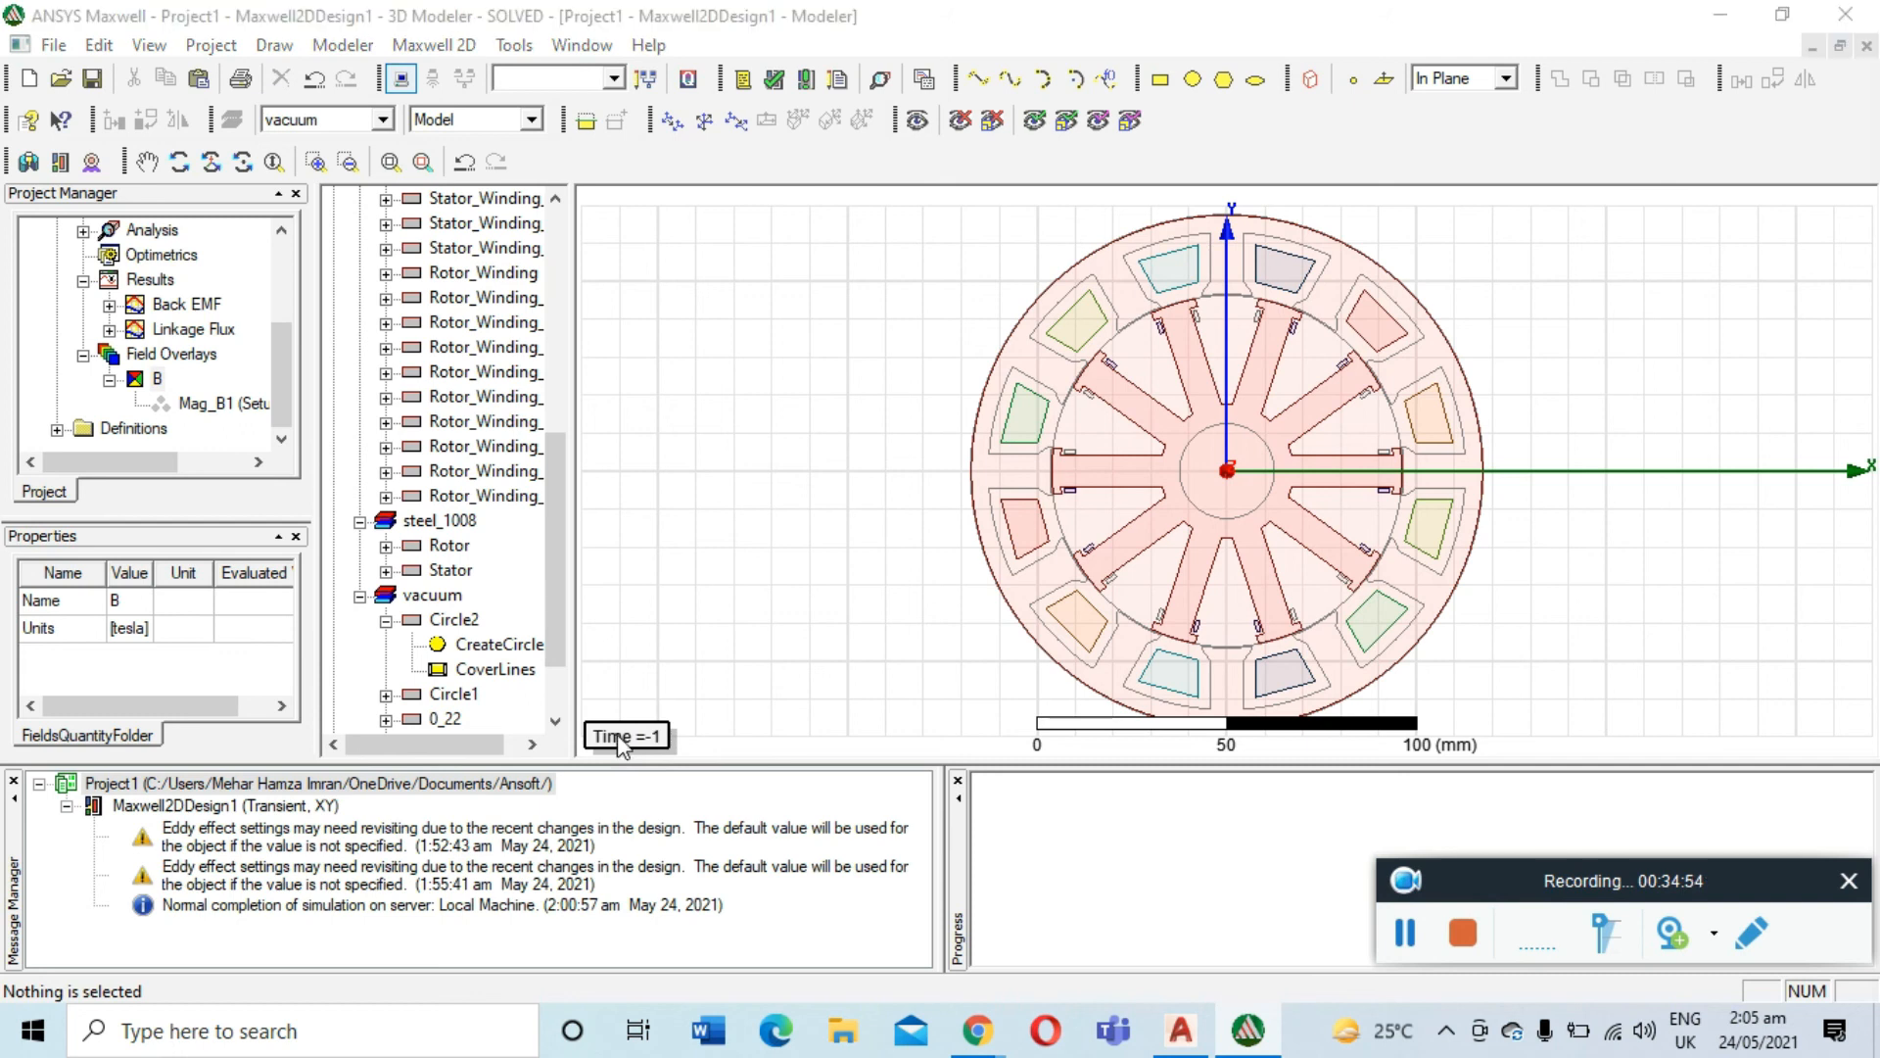
pyautogui.doubleClick(620, 741)
pyautogui.click(913, 397)
pyautogui.scroll(-3, 936, 438)
pyautogui.click(938, 453)
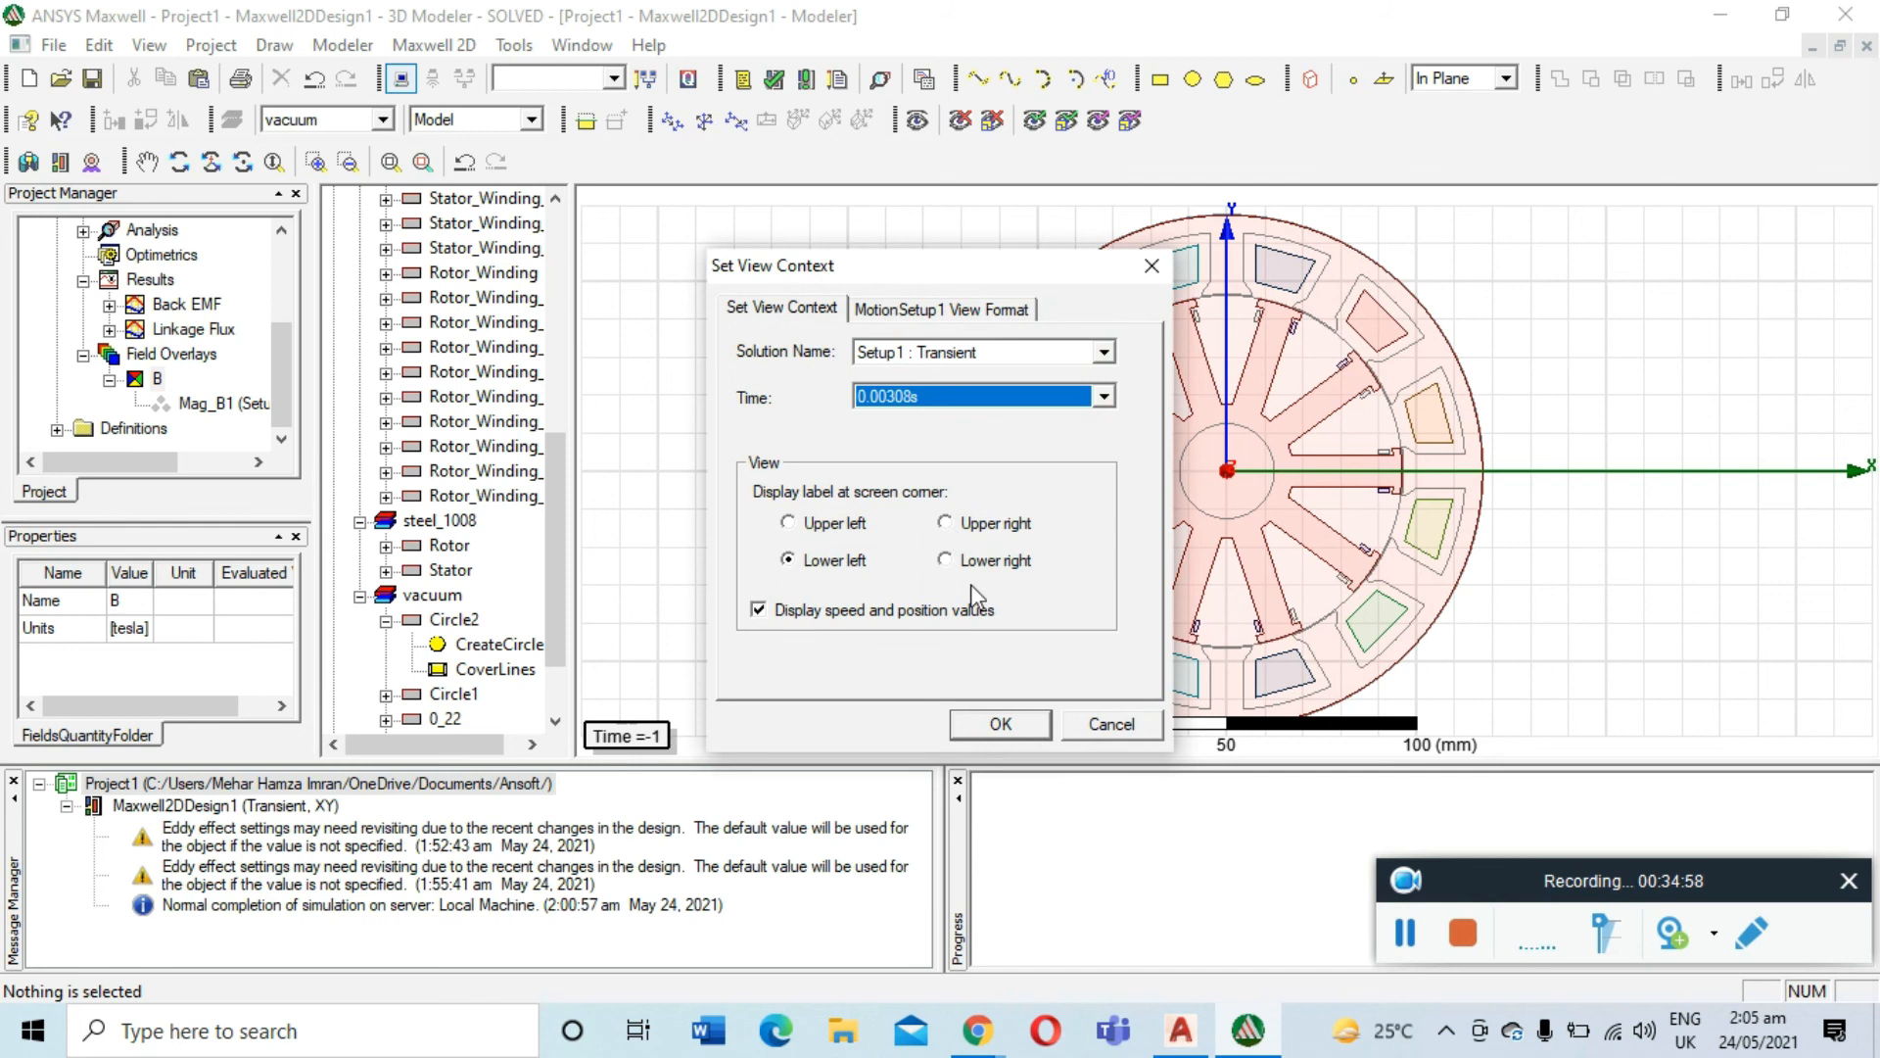
pyautogui.click(1024, 725)
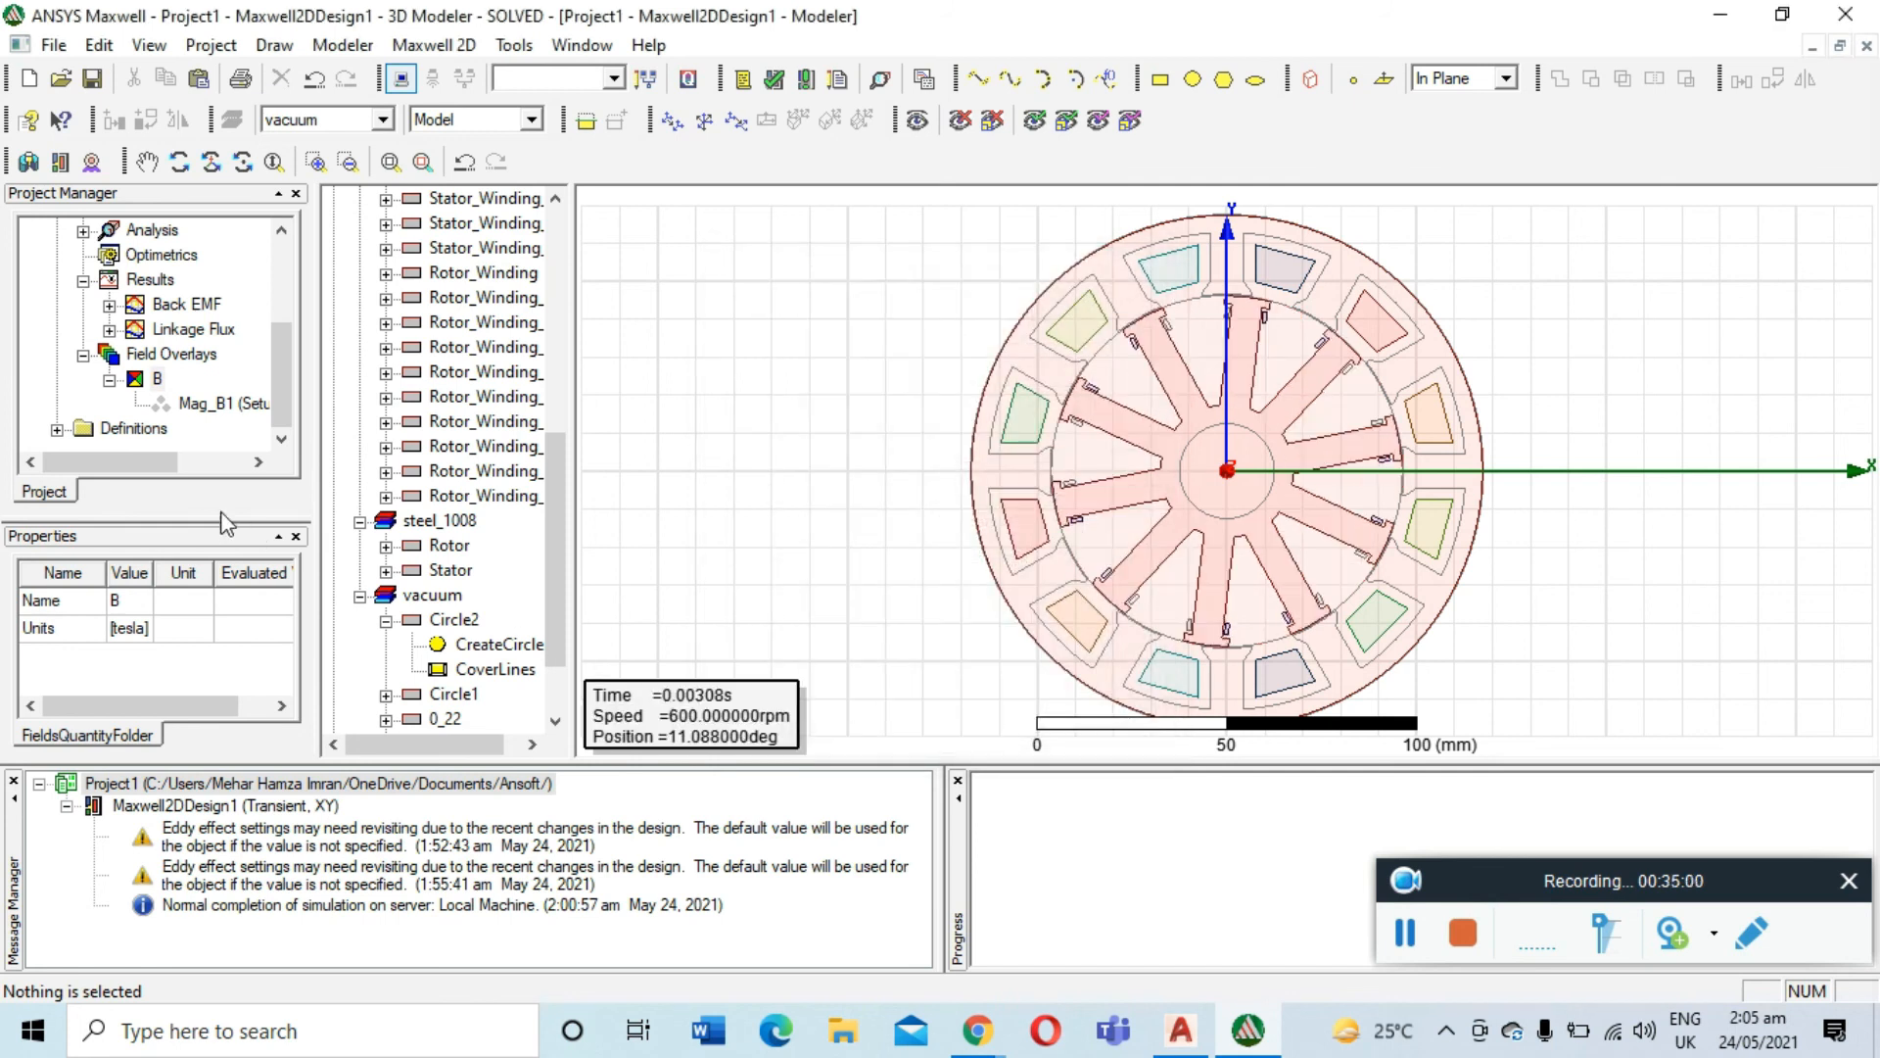
# Display the Mag_B1 flux density overlay on the machine and clear the selection
pyautogui.click(207, 403)
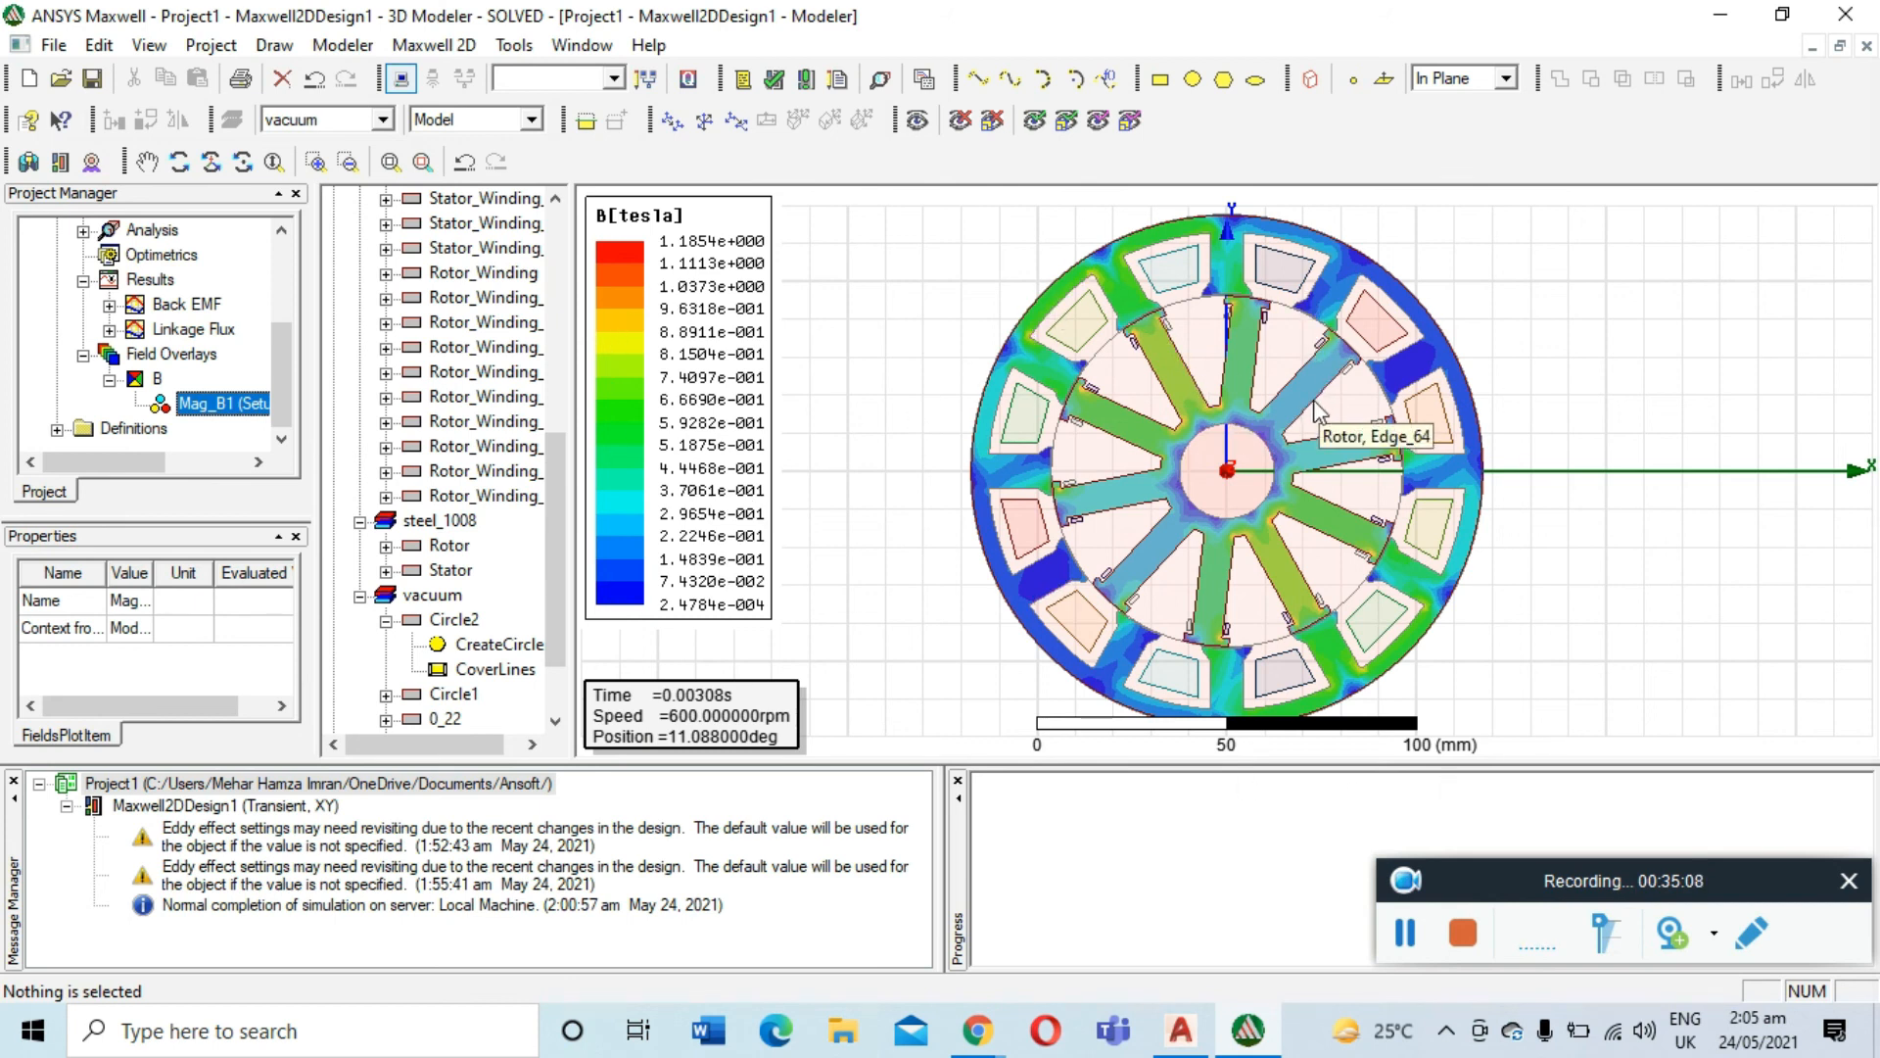
pyautogui.click(1405, 933)
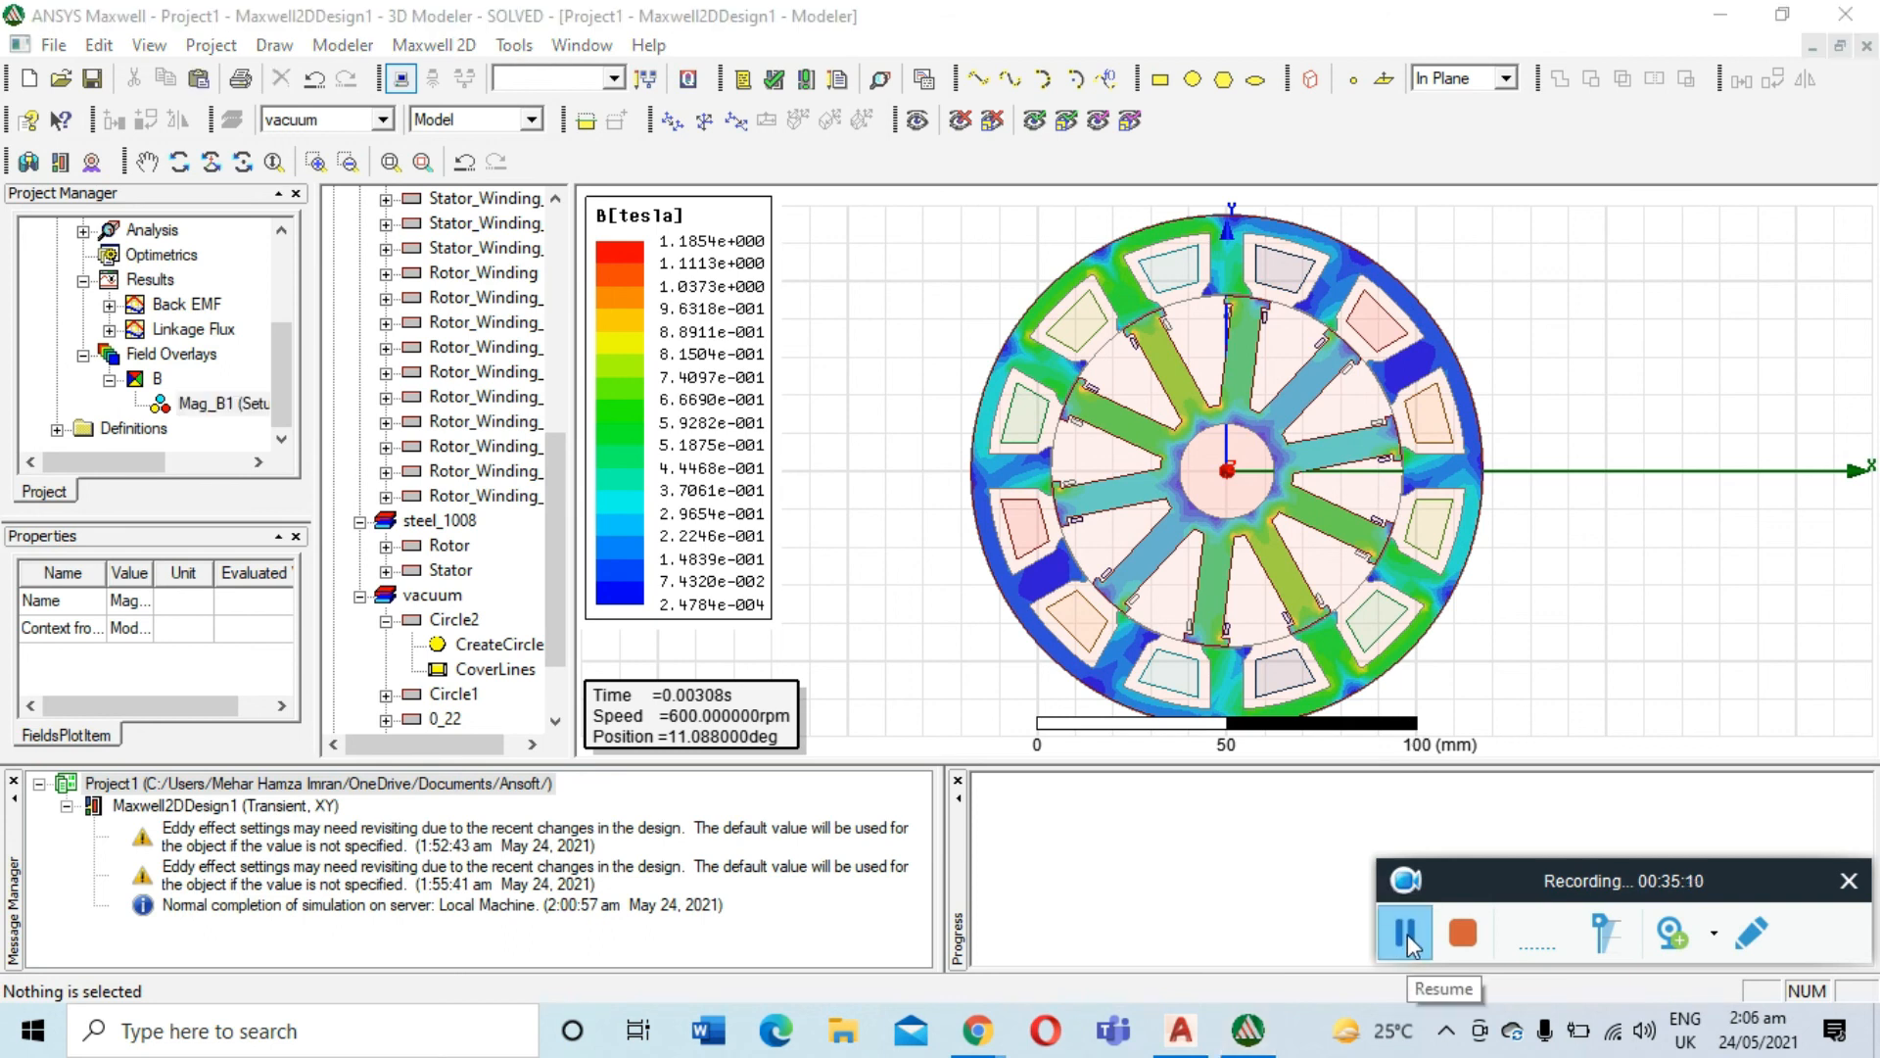
pyautogui.click(867, 612)
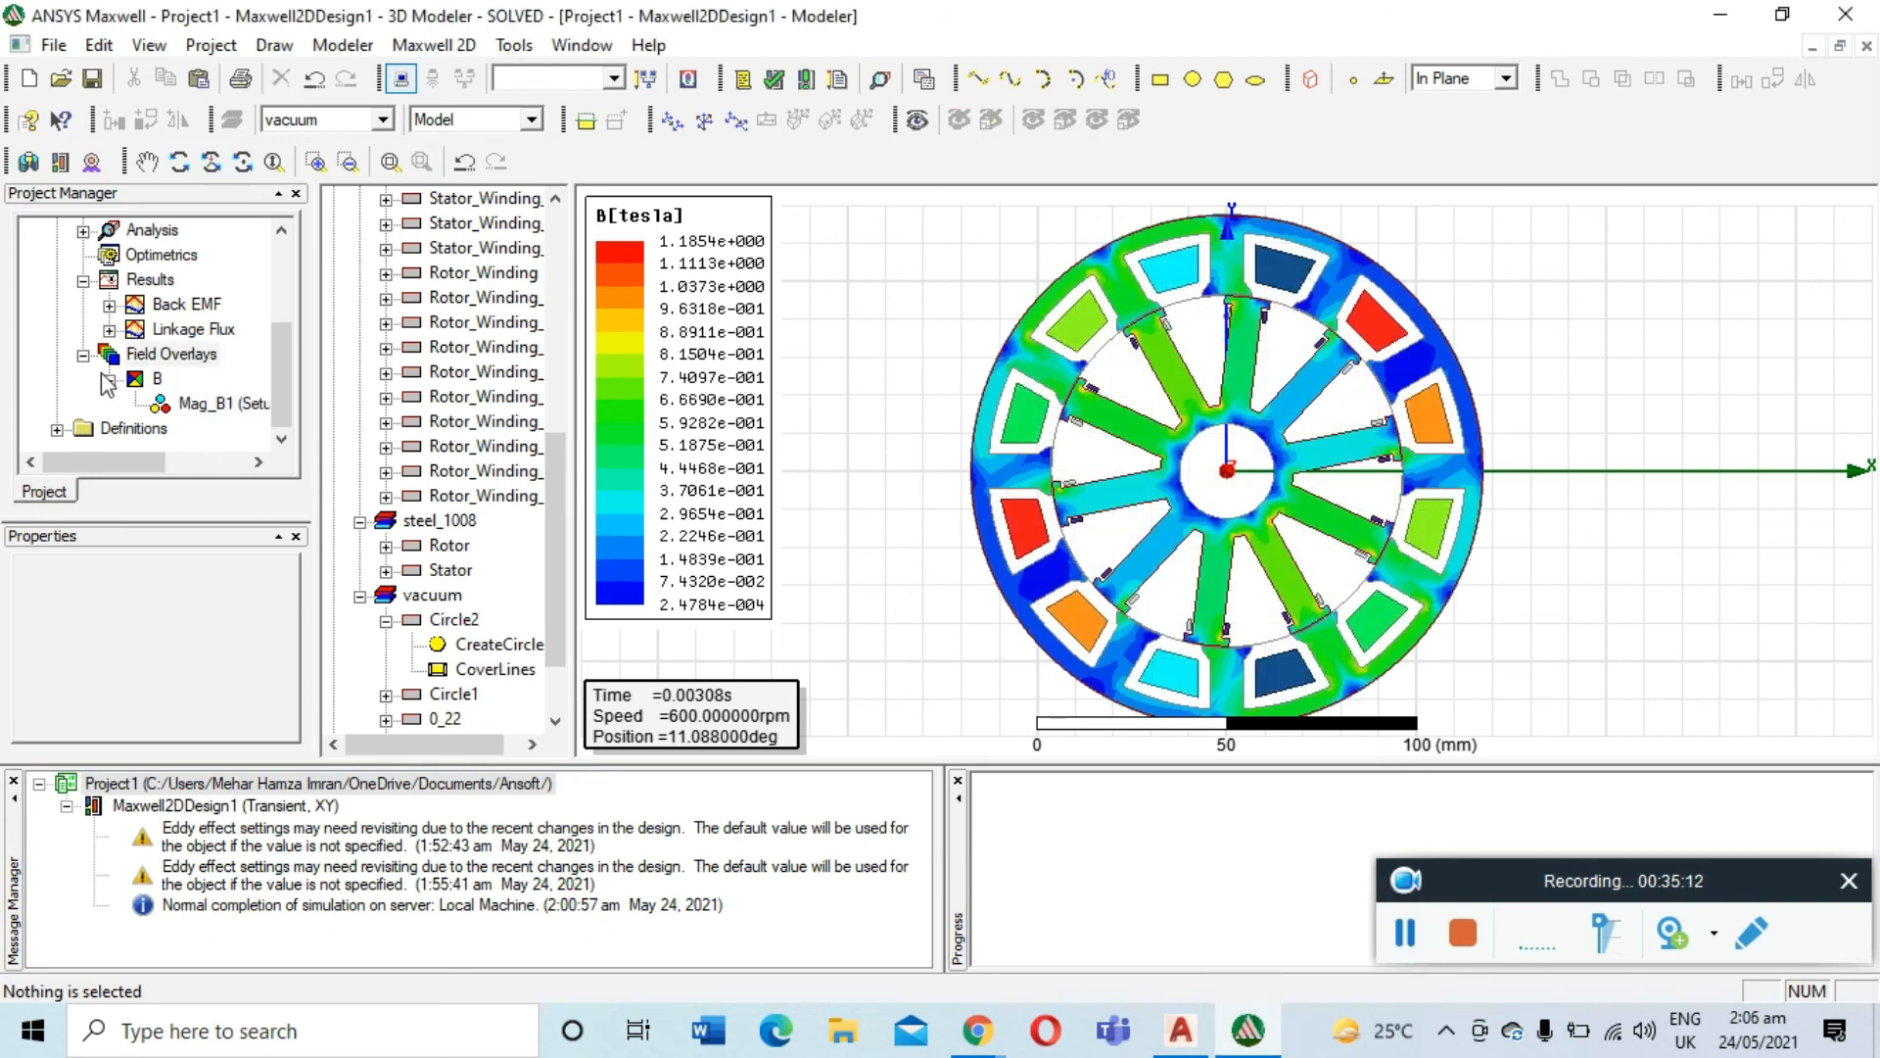
# Create an A_Vector magnetic vector potential field plot on the Stator and Rotor
pyautogui.scroll(3, 91, 359)
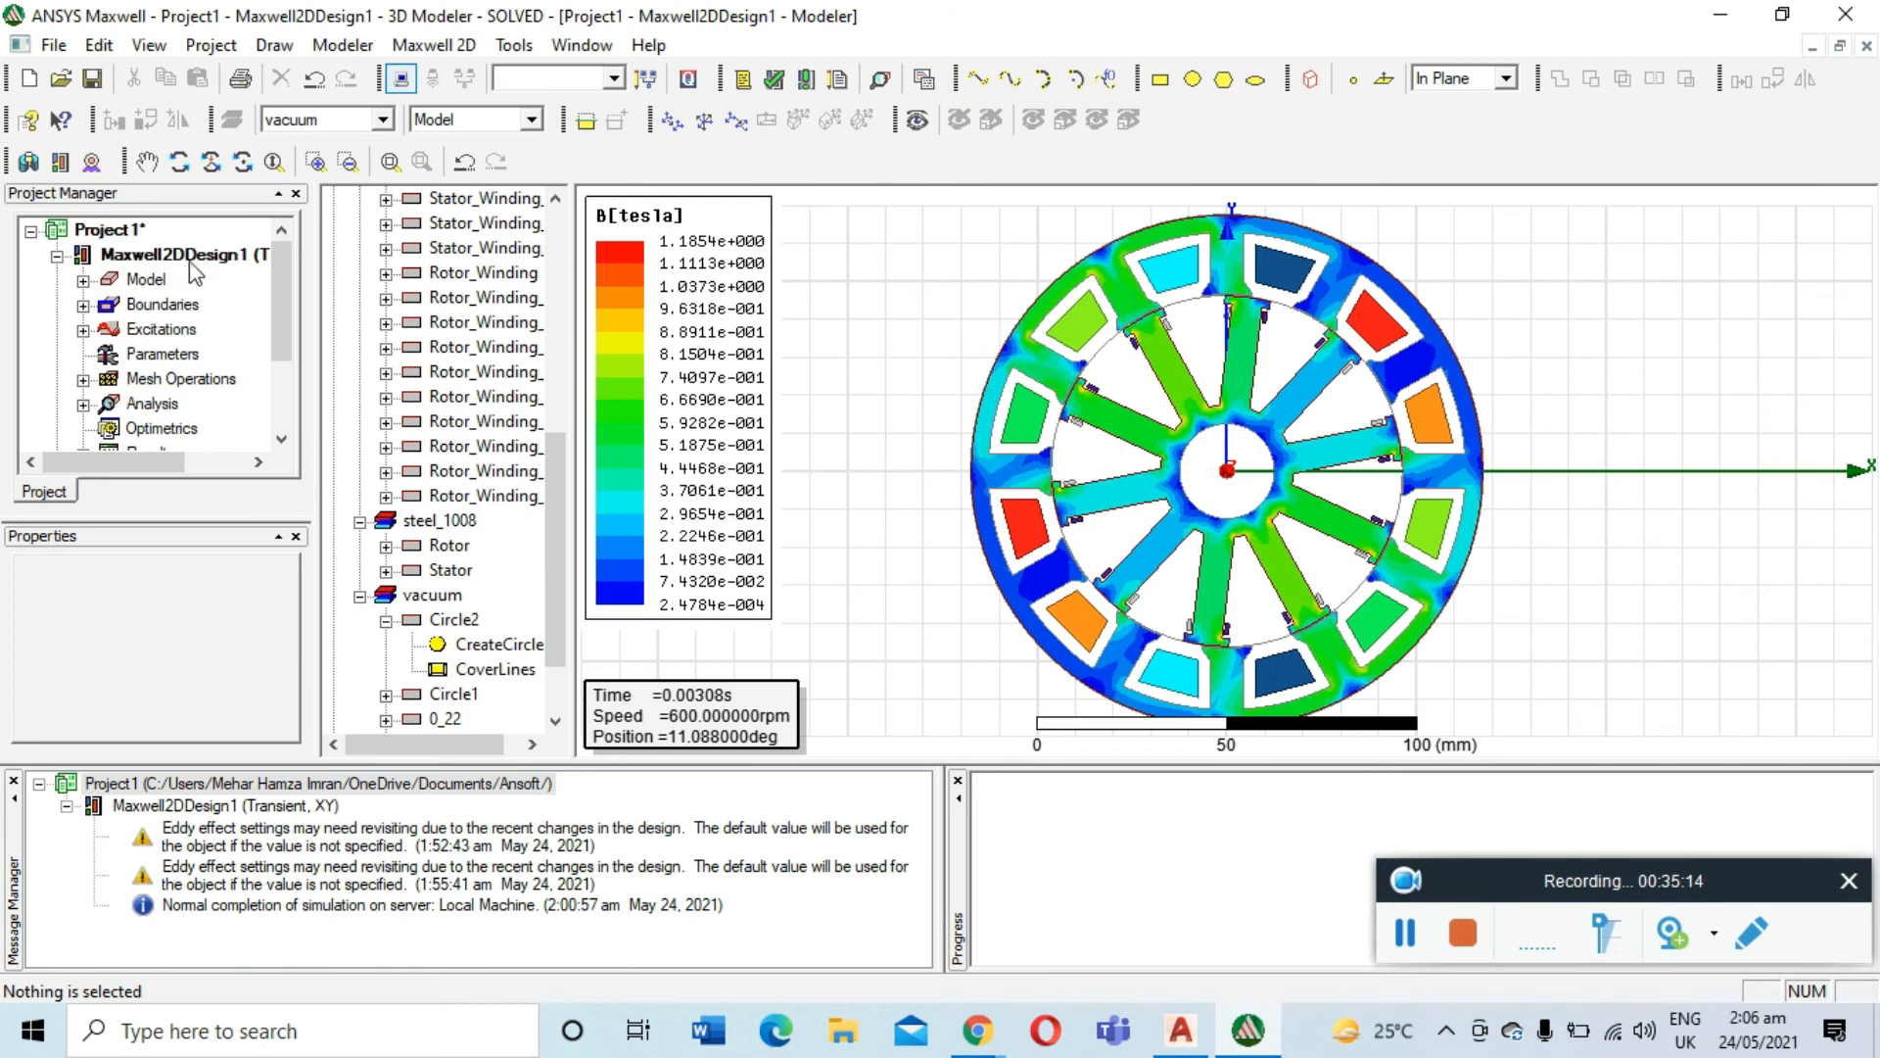
pyautogui.click(186, 256)
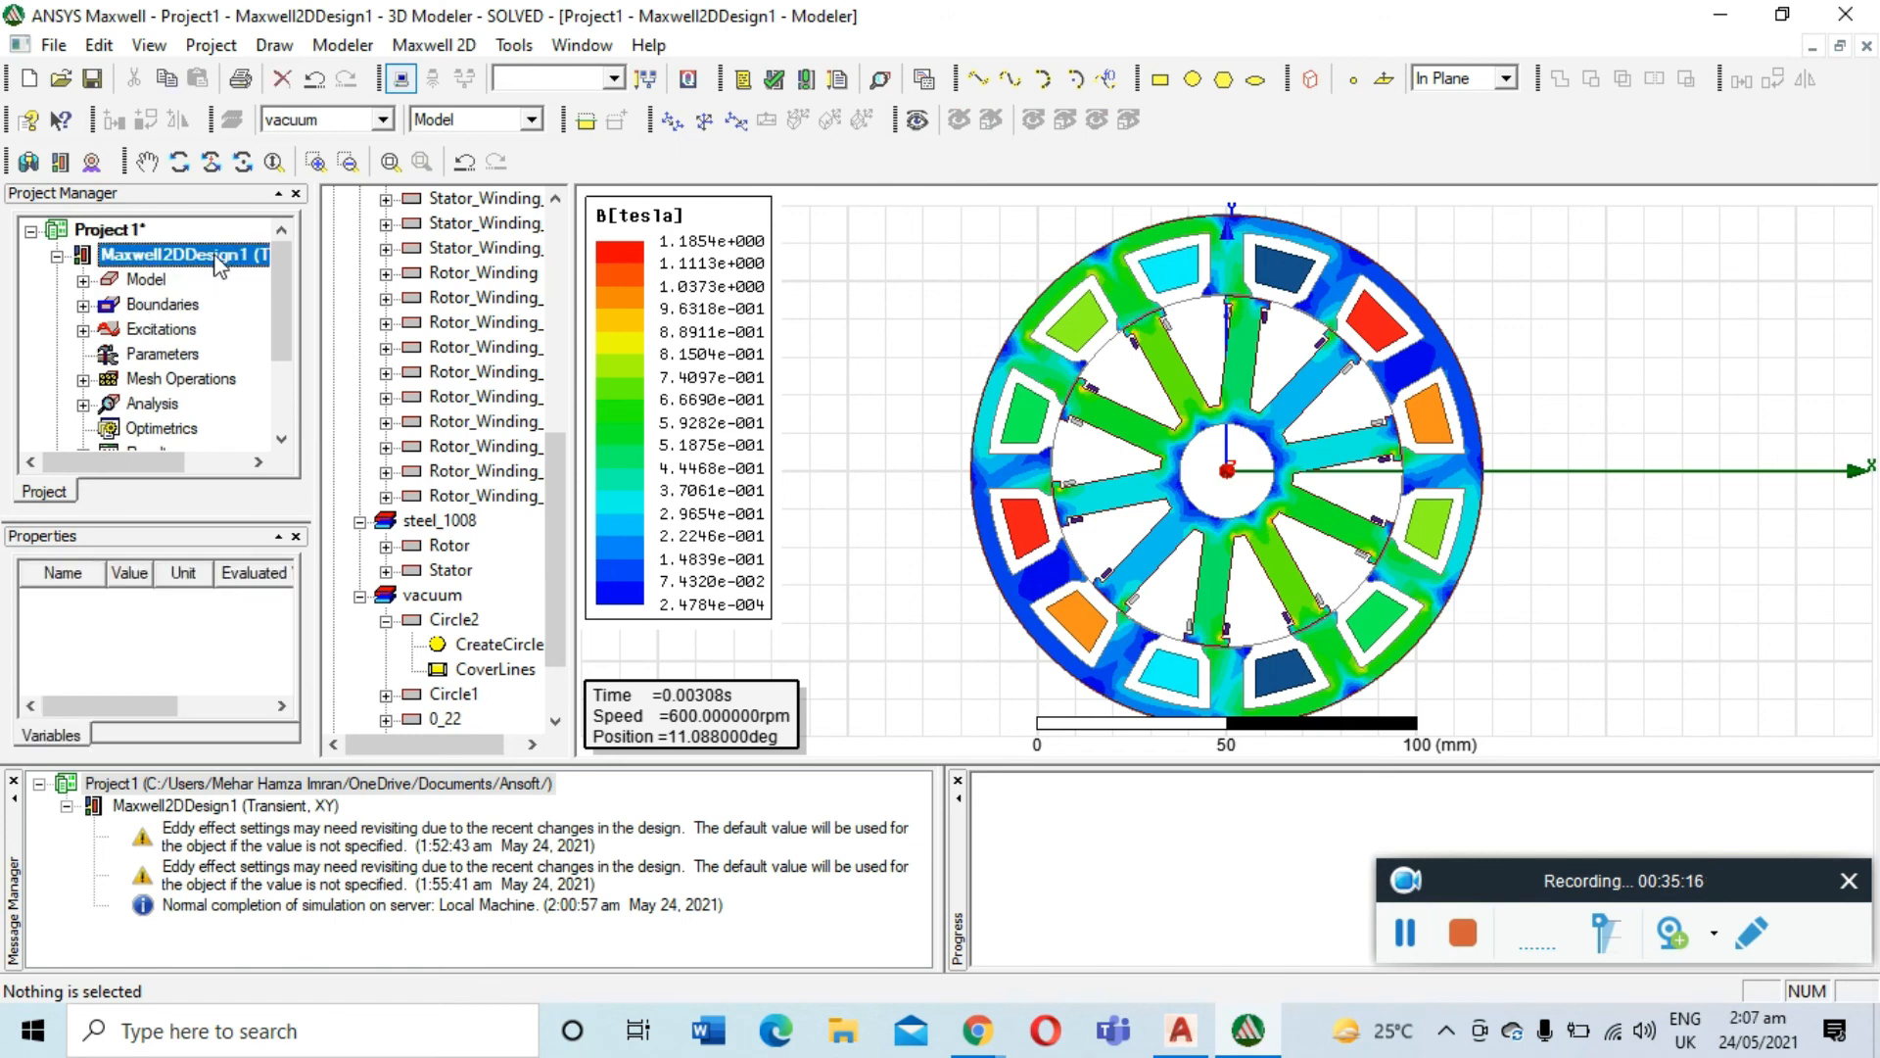
pyautogui.click(443, 571)
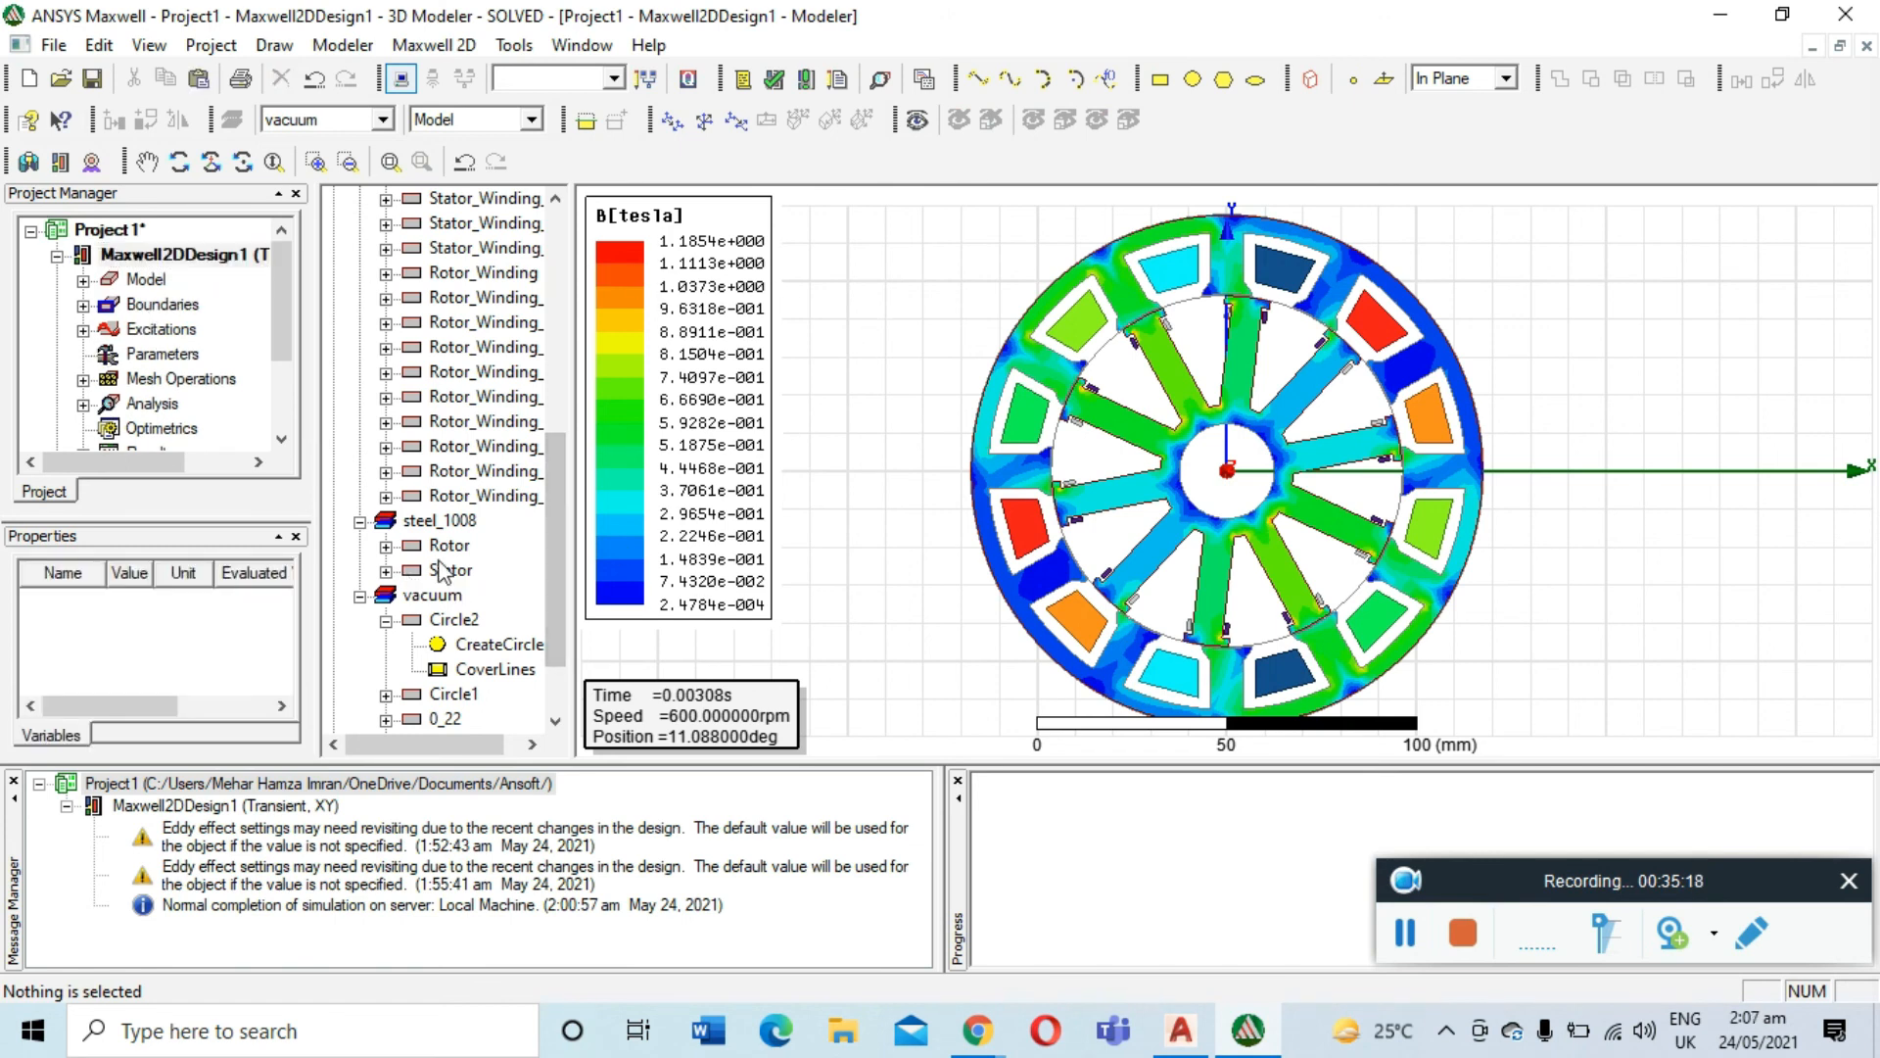
pyautogui.doubleClick(443, 571)
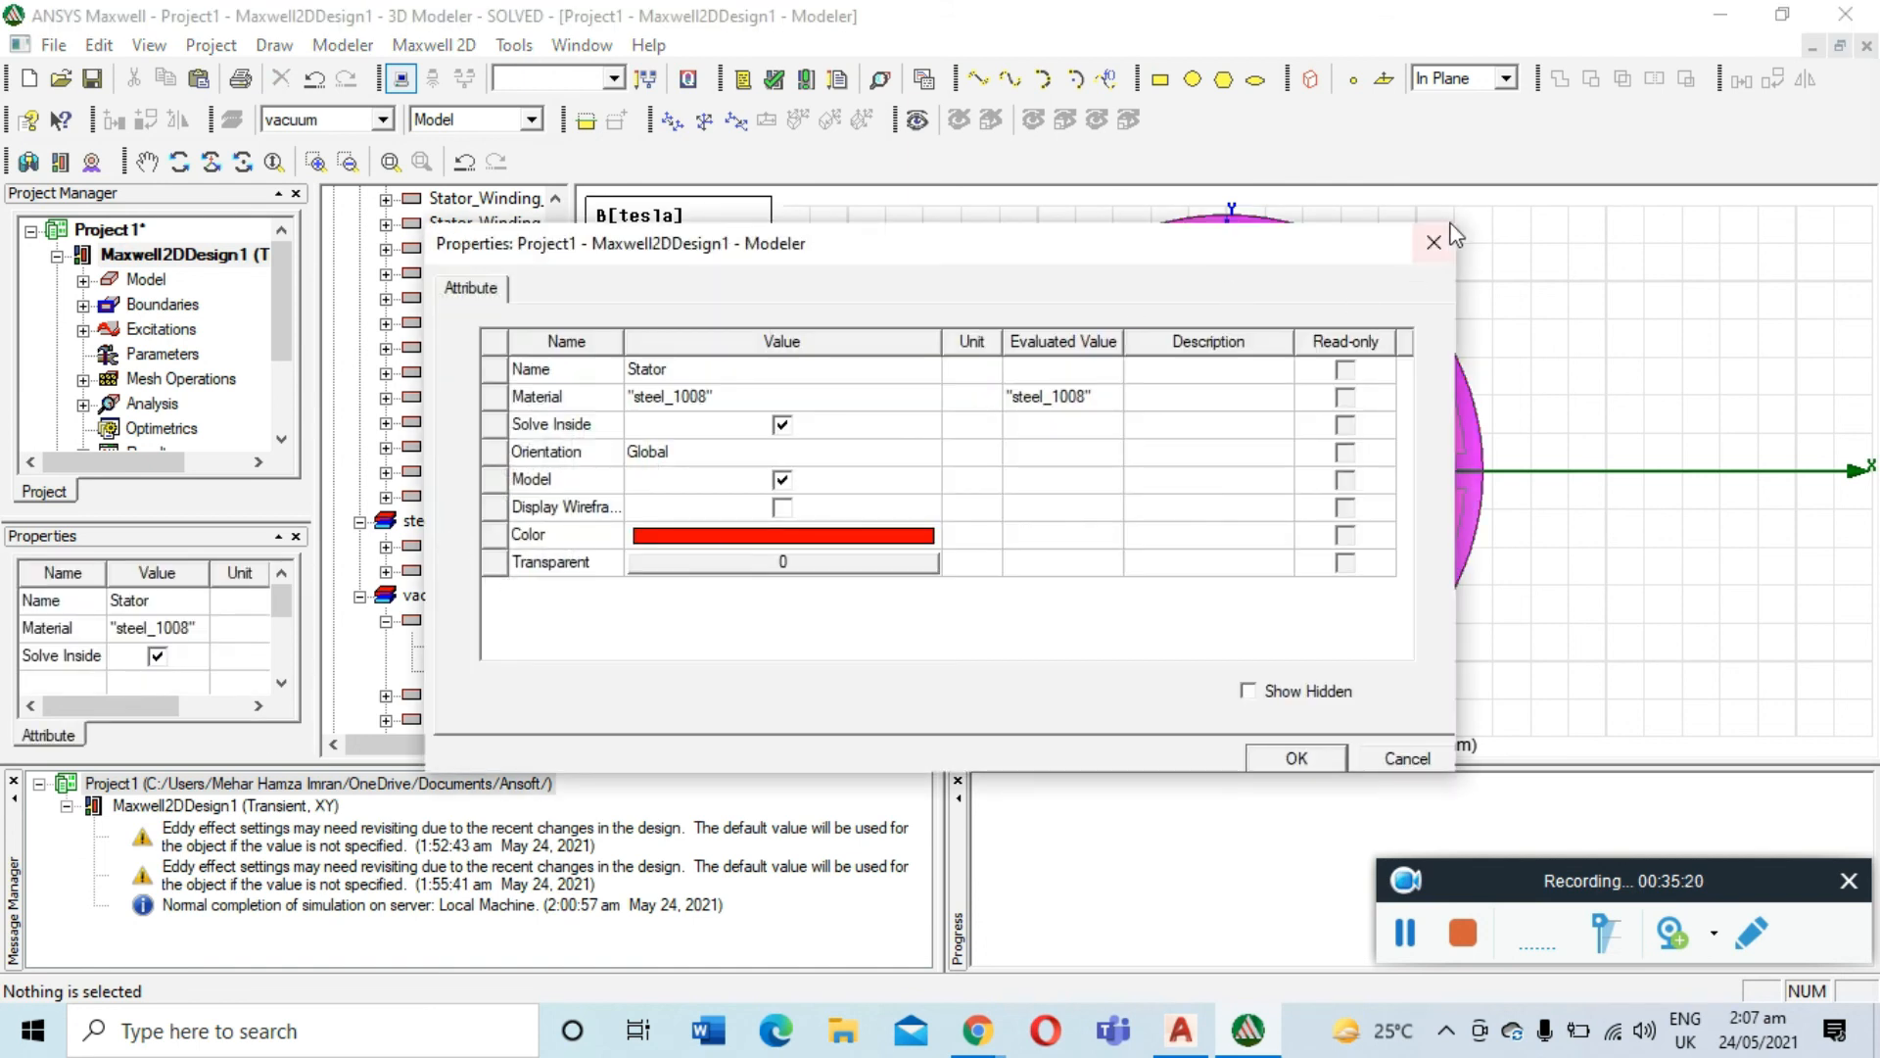
pyautogui.click(1445, 257)
pyautogui.keyDown('ctrl'); pyautogui.click(442, 545); pyautogui.keyUp('ctrl')
pyautogui.rightClick(857, 437)
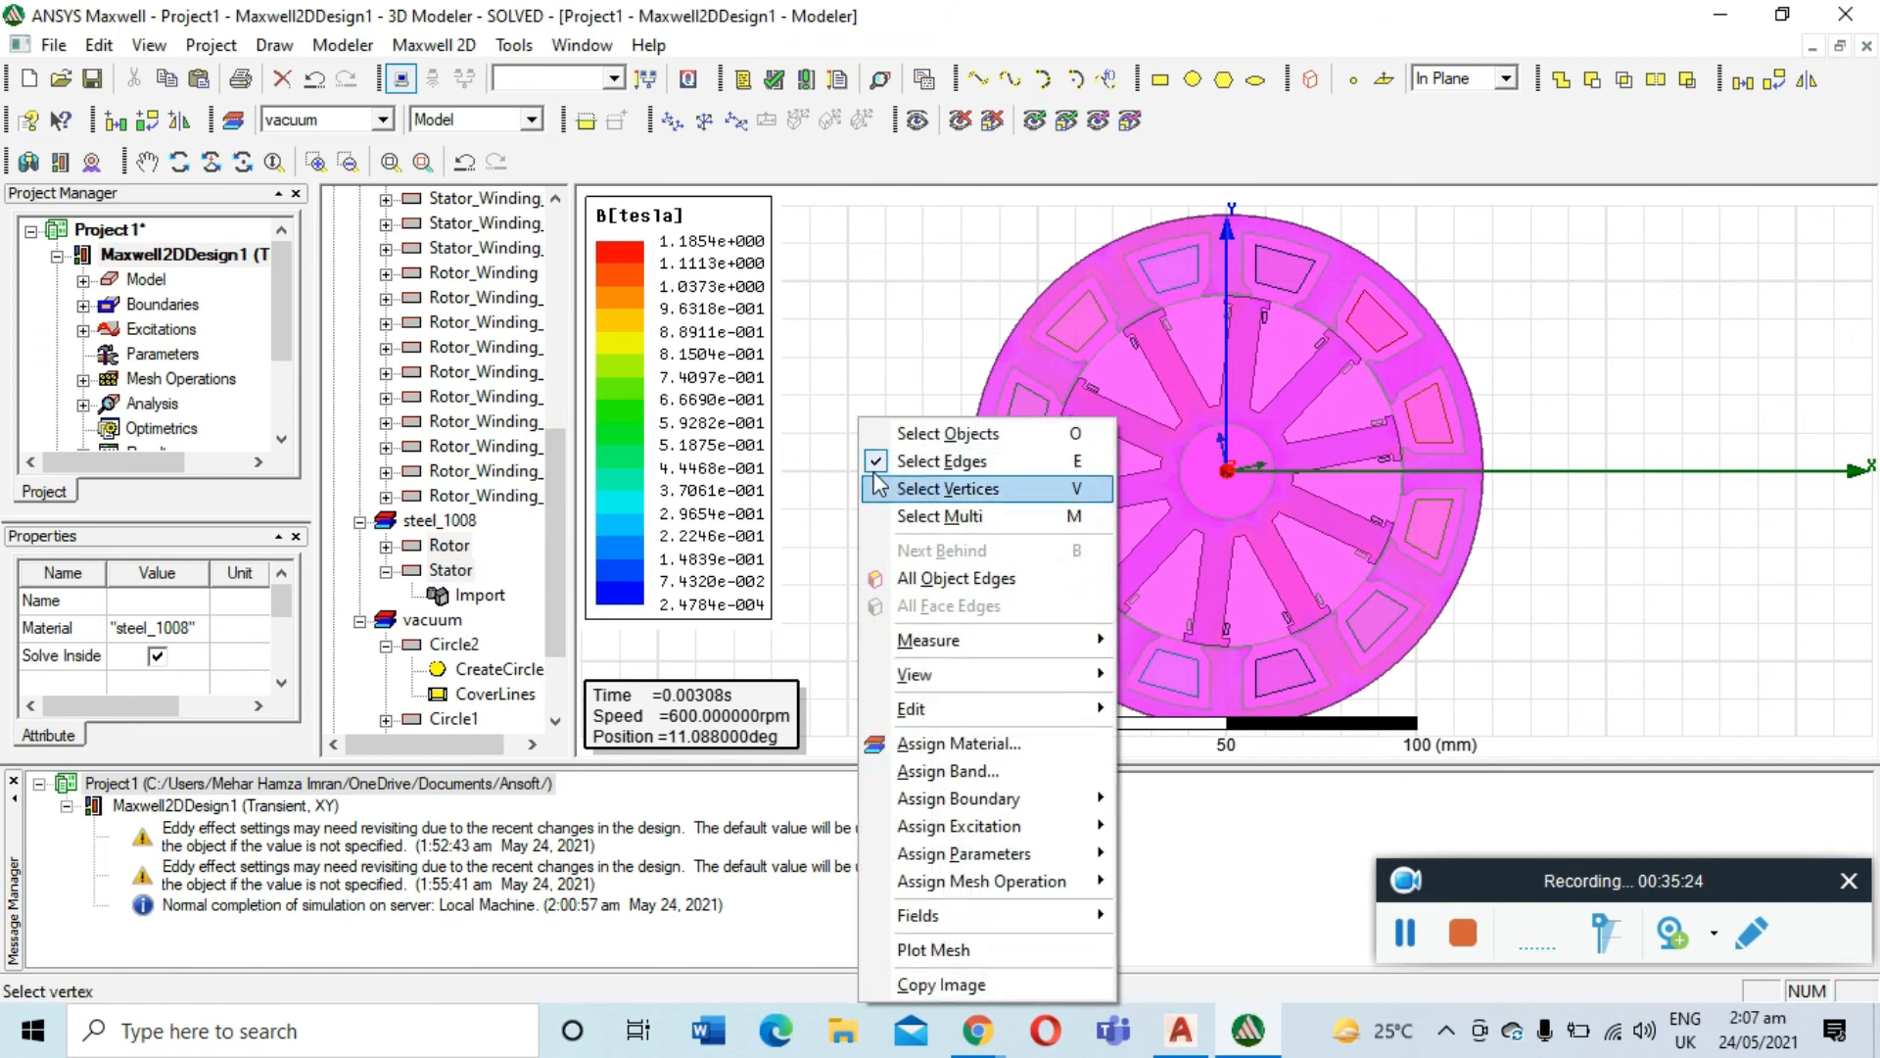
pyautogui.moveTo(1079, 920)
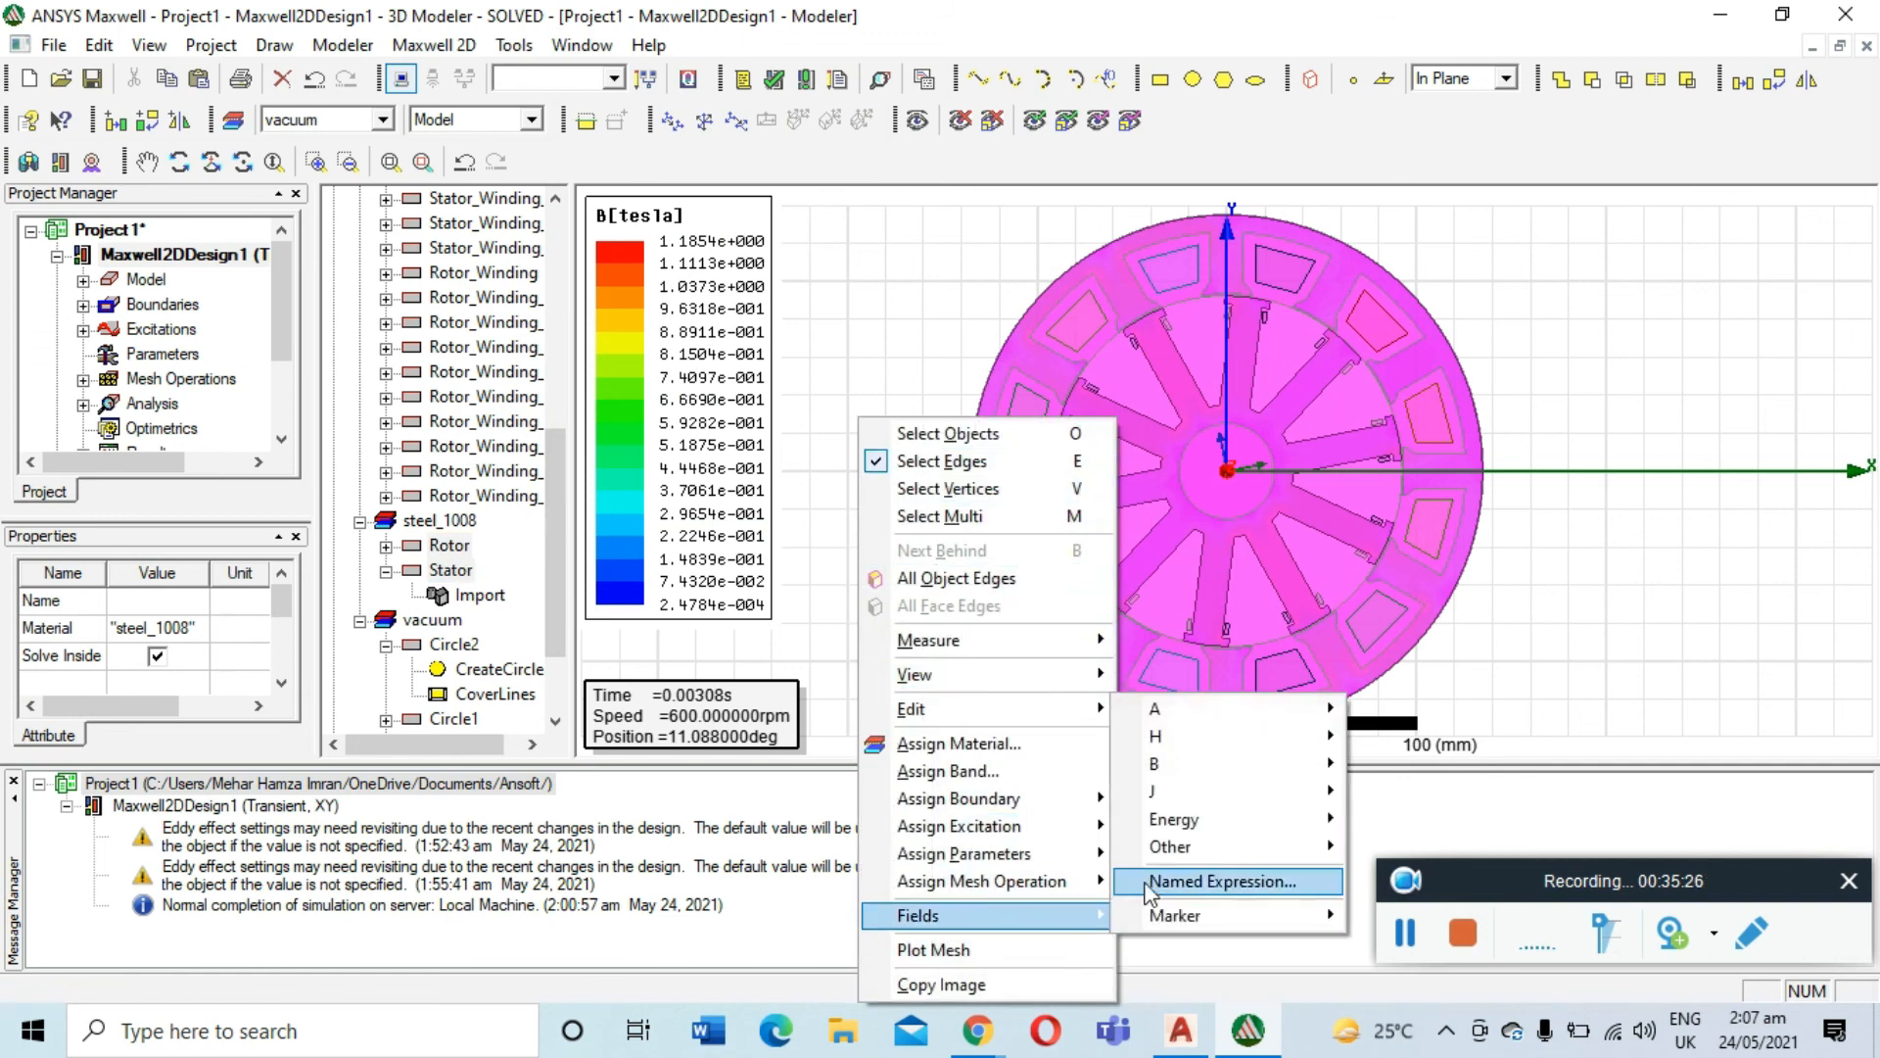
pyautogui.moveTo(1196, 723)
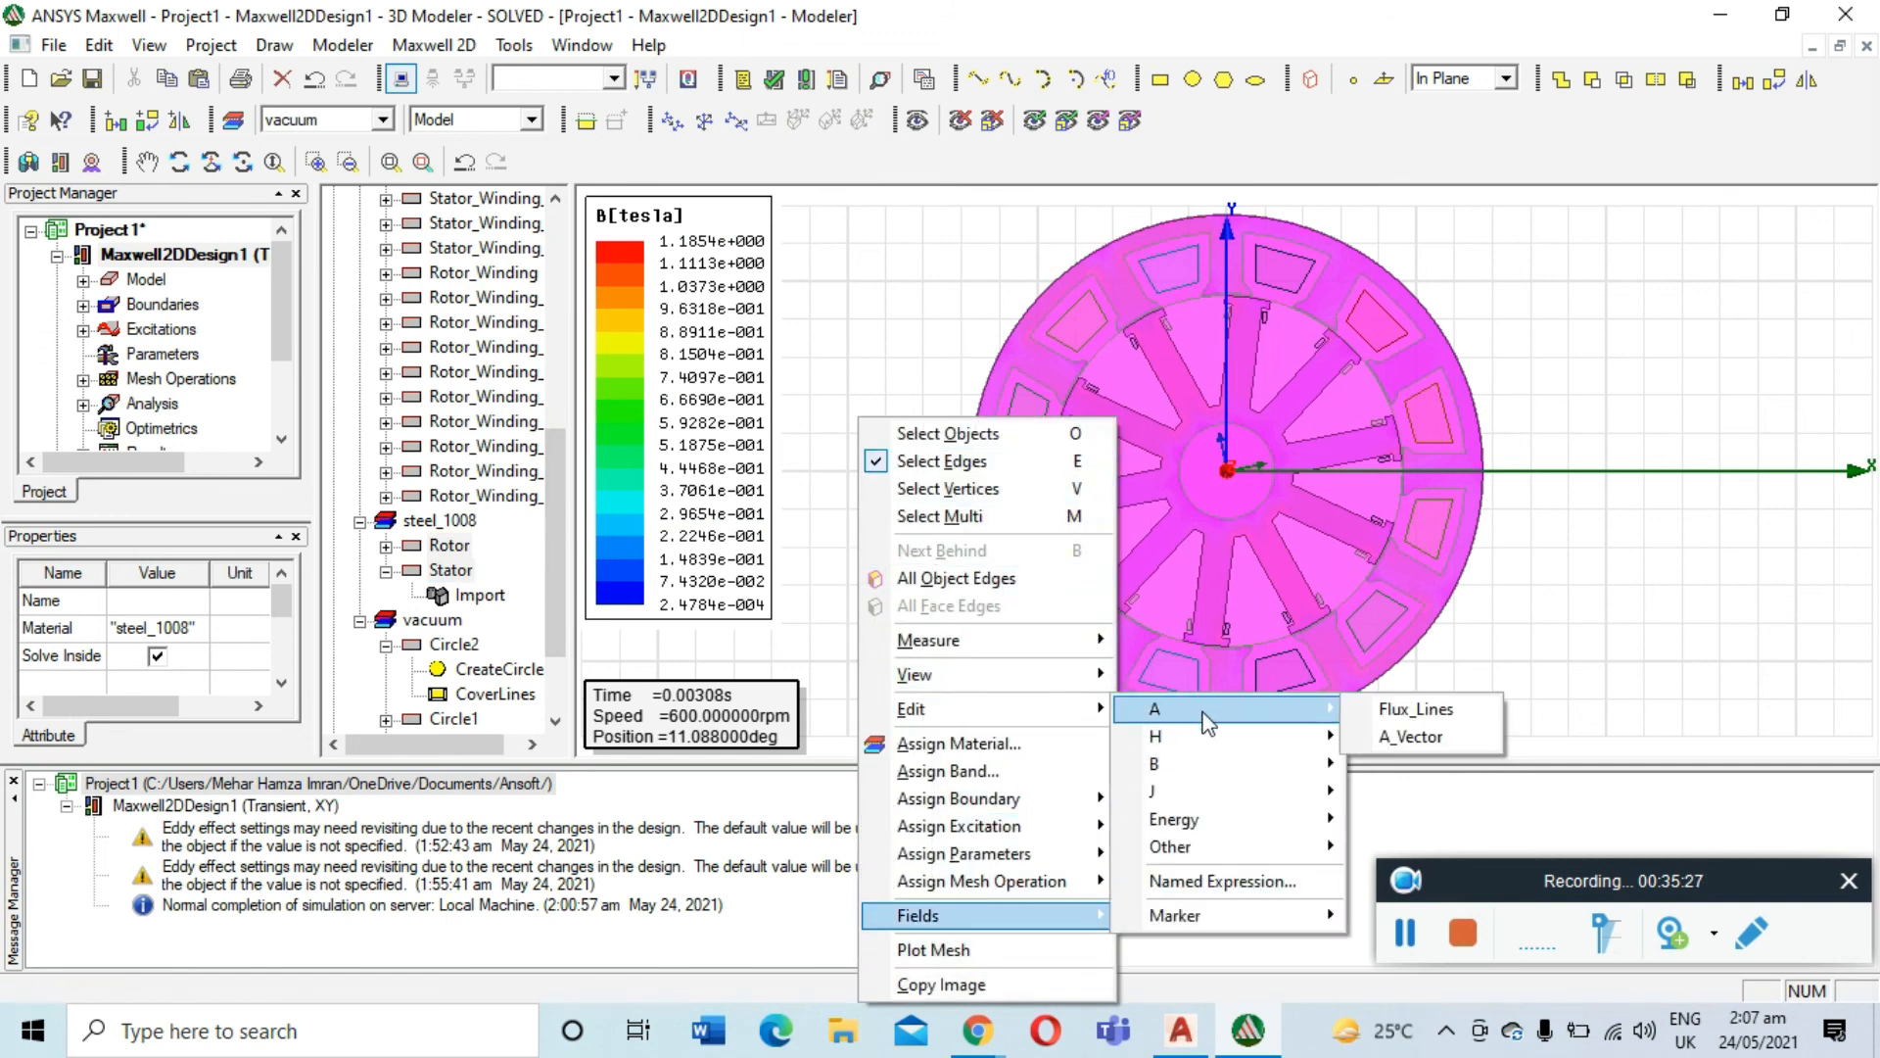
pyautogui.click(1417, 741)
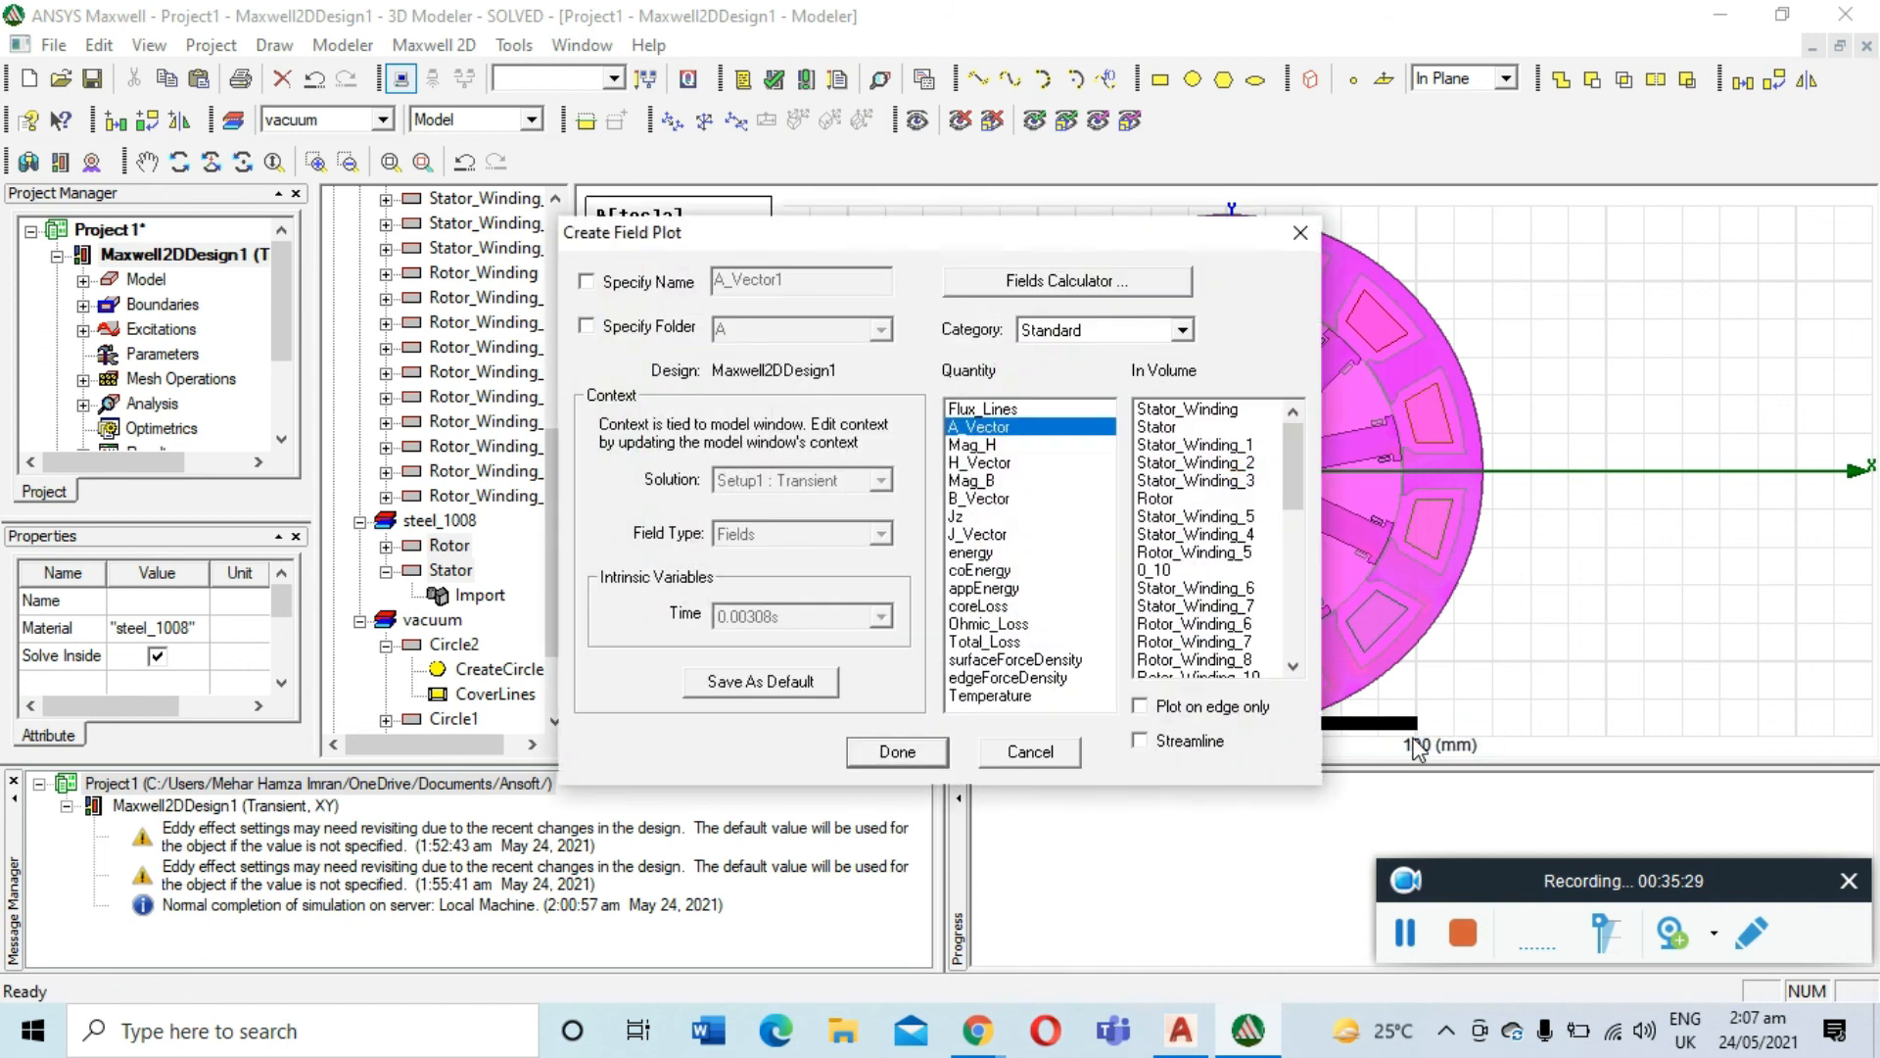
pyautogui.click(862, 756)
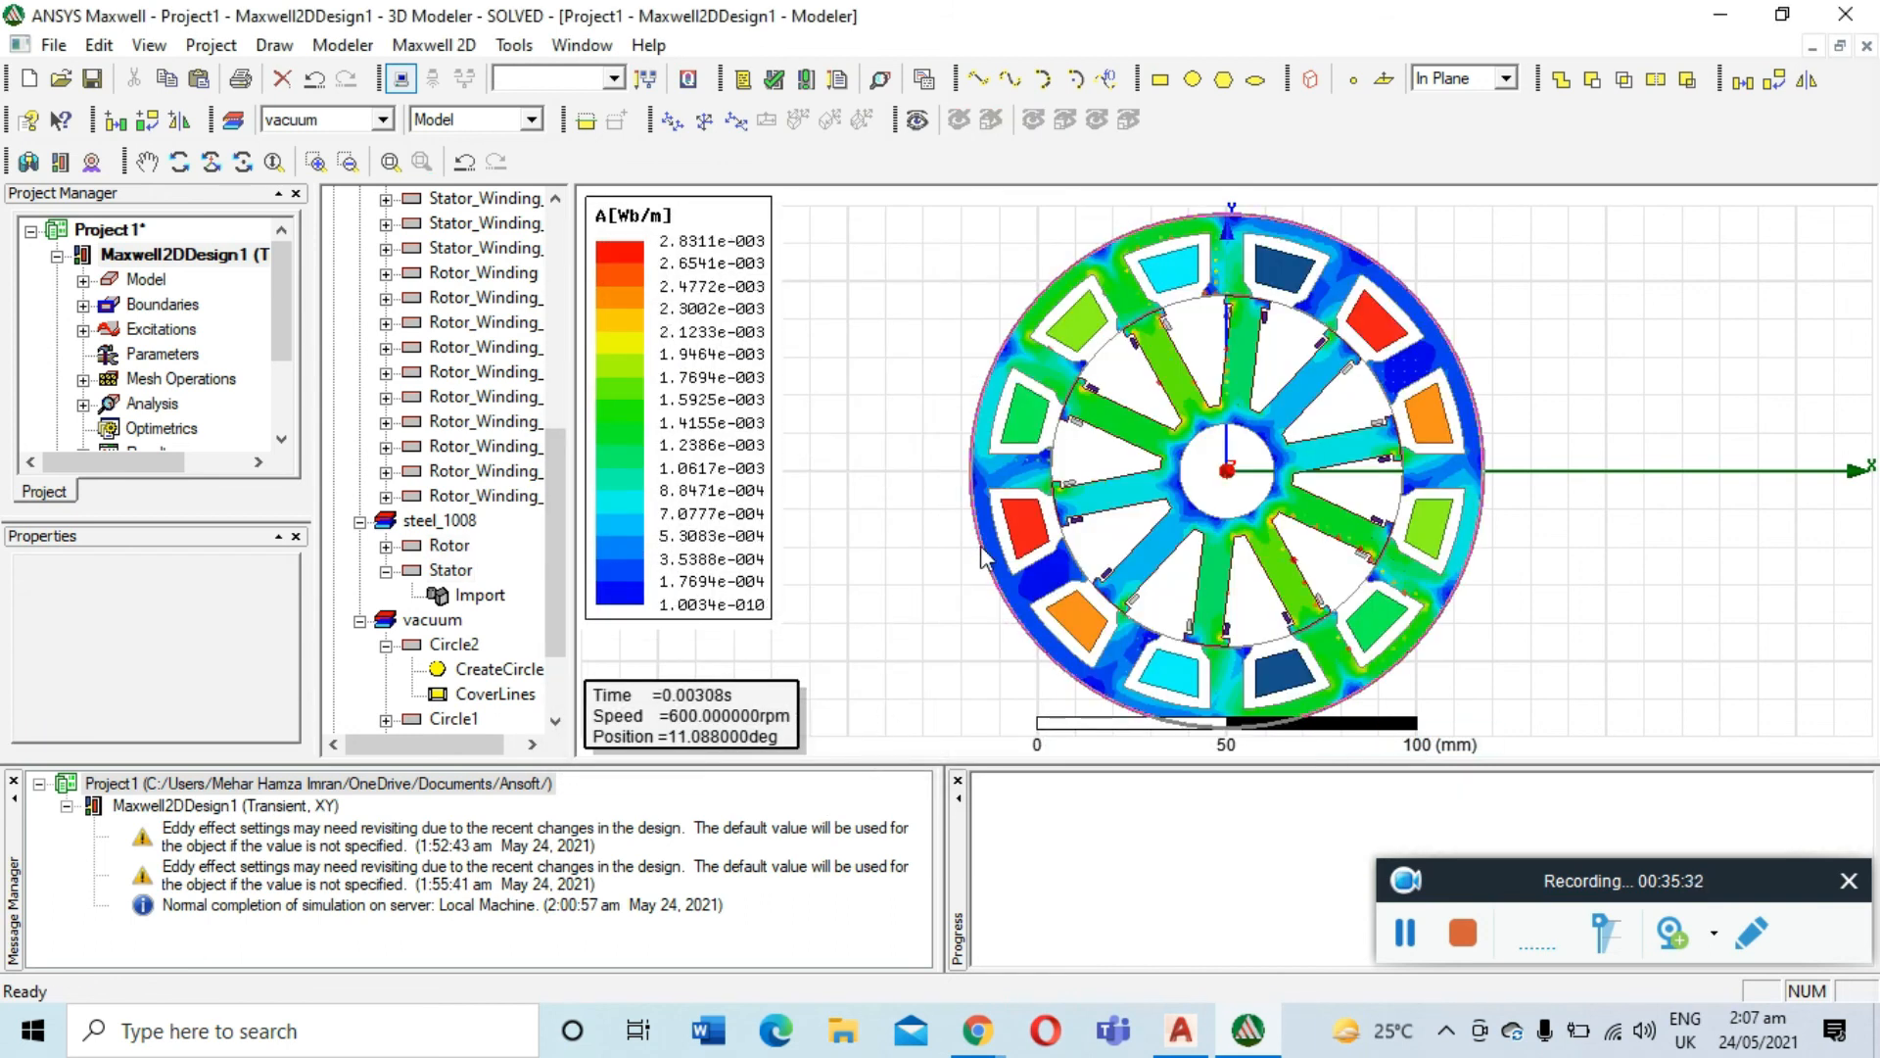
# Inspect the vector potential plot up close and expand the A overlay folder to select A_Vector1
pyautogui.scroll(3, 1115, 505)
pyautogui.scroll(4, 1115, 495)
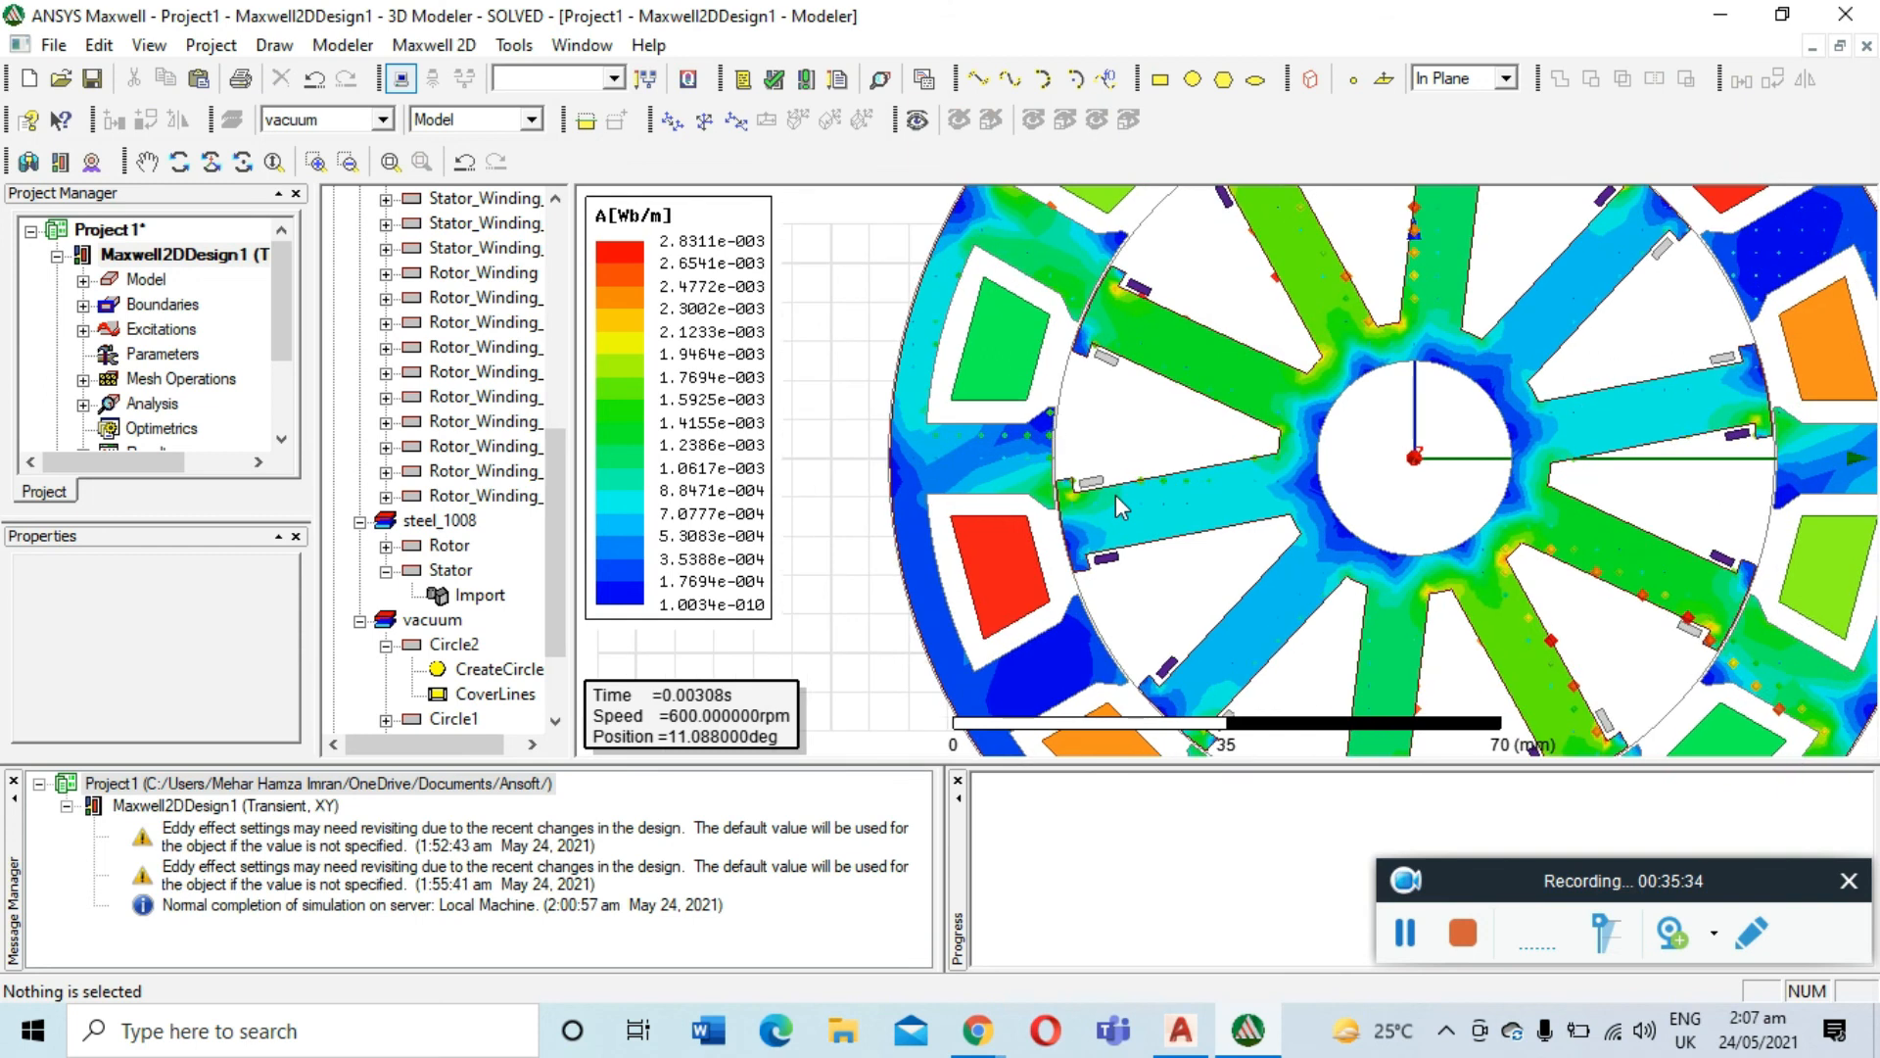
pyautogui.scroll(-4, 1124, 500)
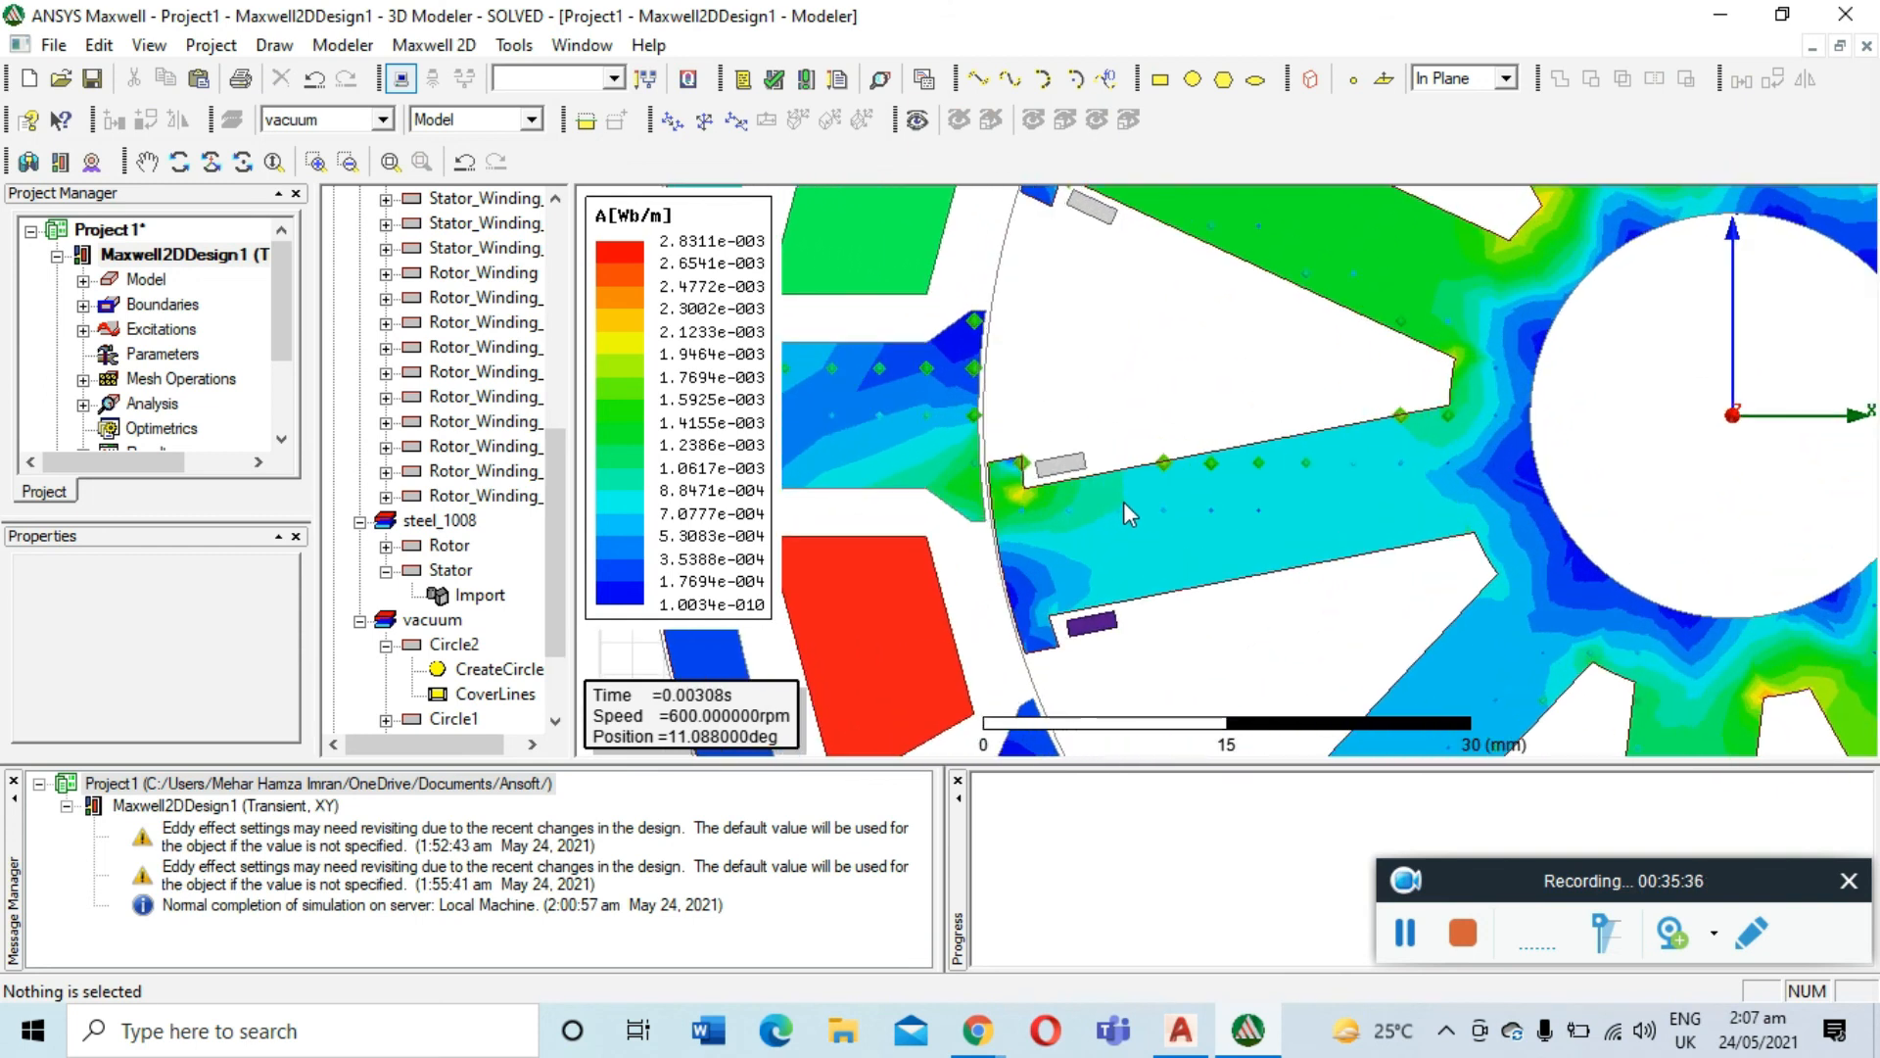
pyautogui.scroll(-2, 1119, 502)
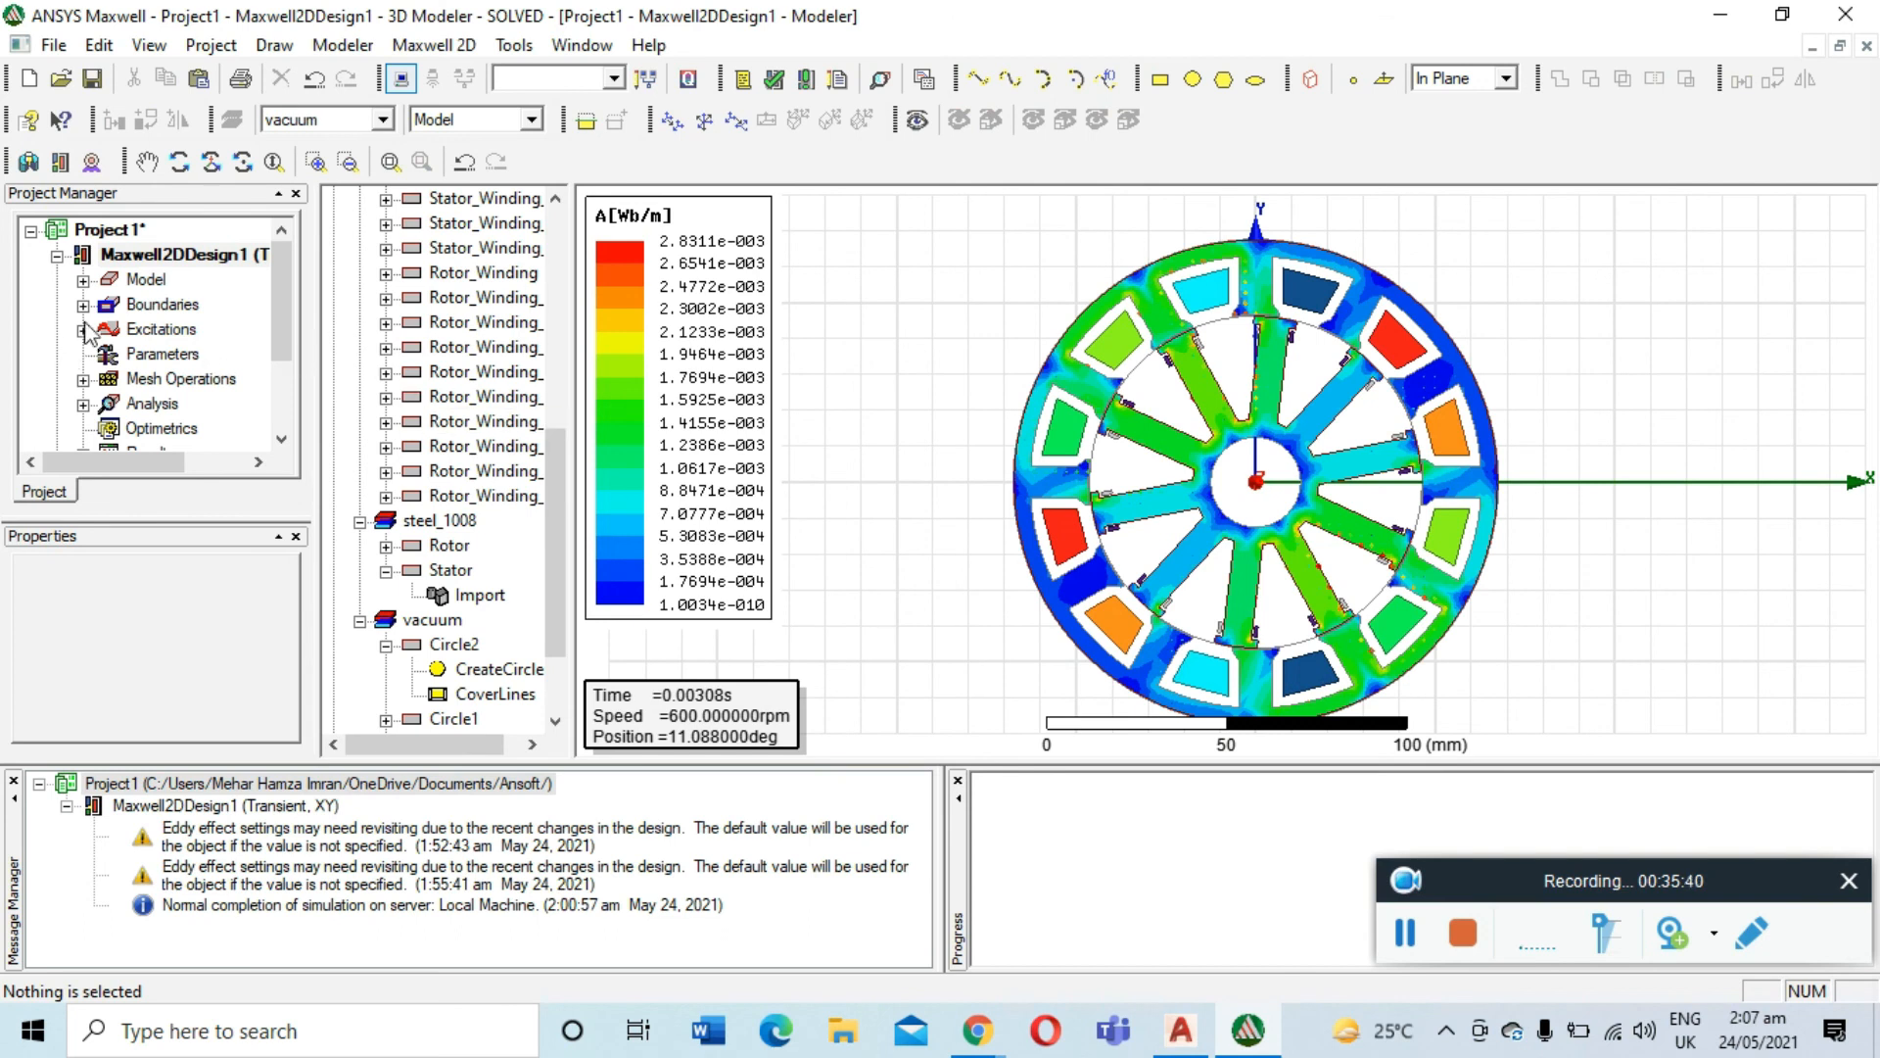
pyautogui.scroll(-2, 98, 343)
pyautogui.click(84, 405)
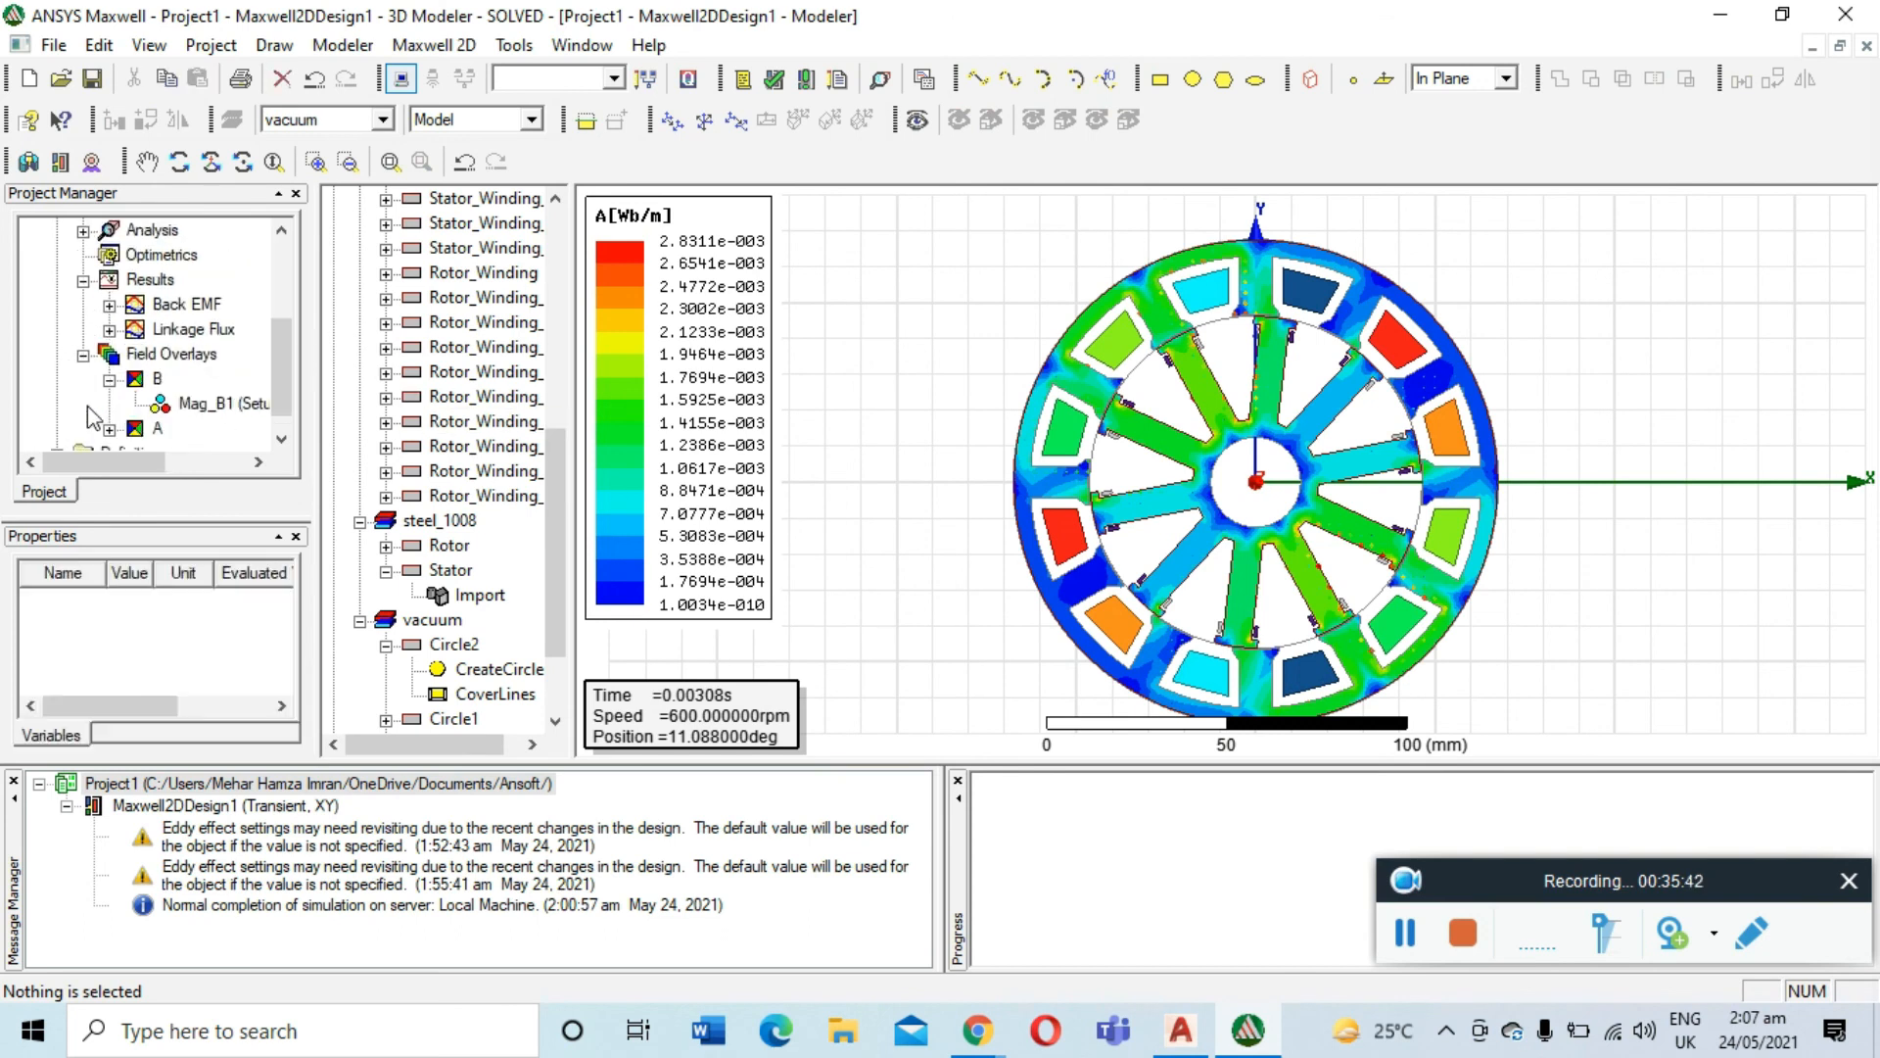
pyautogui.click(149, 431)
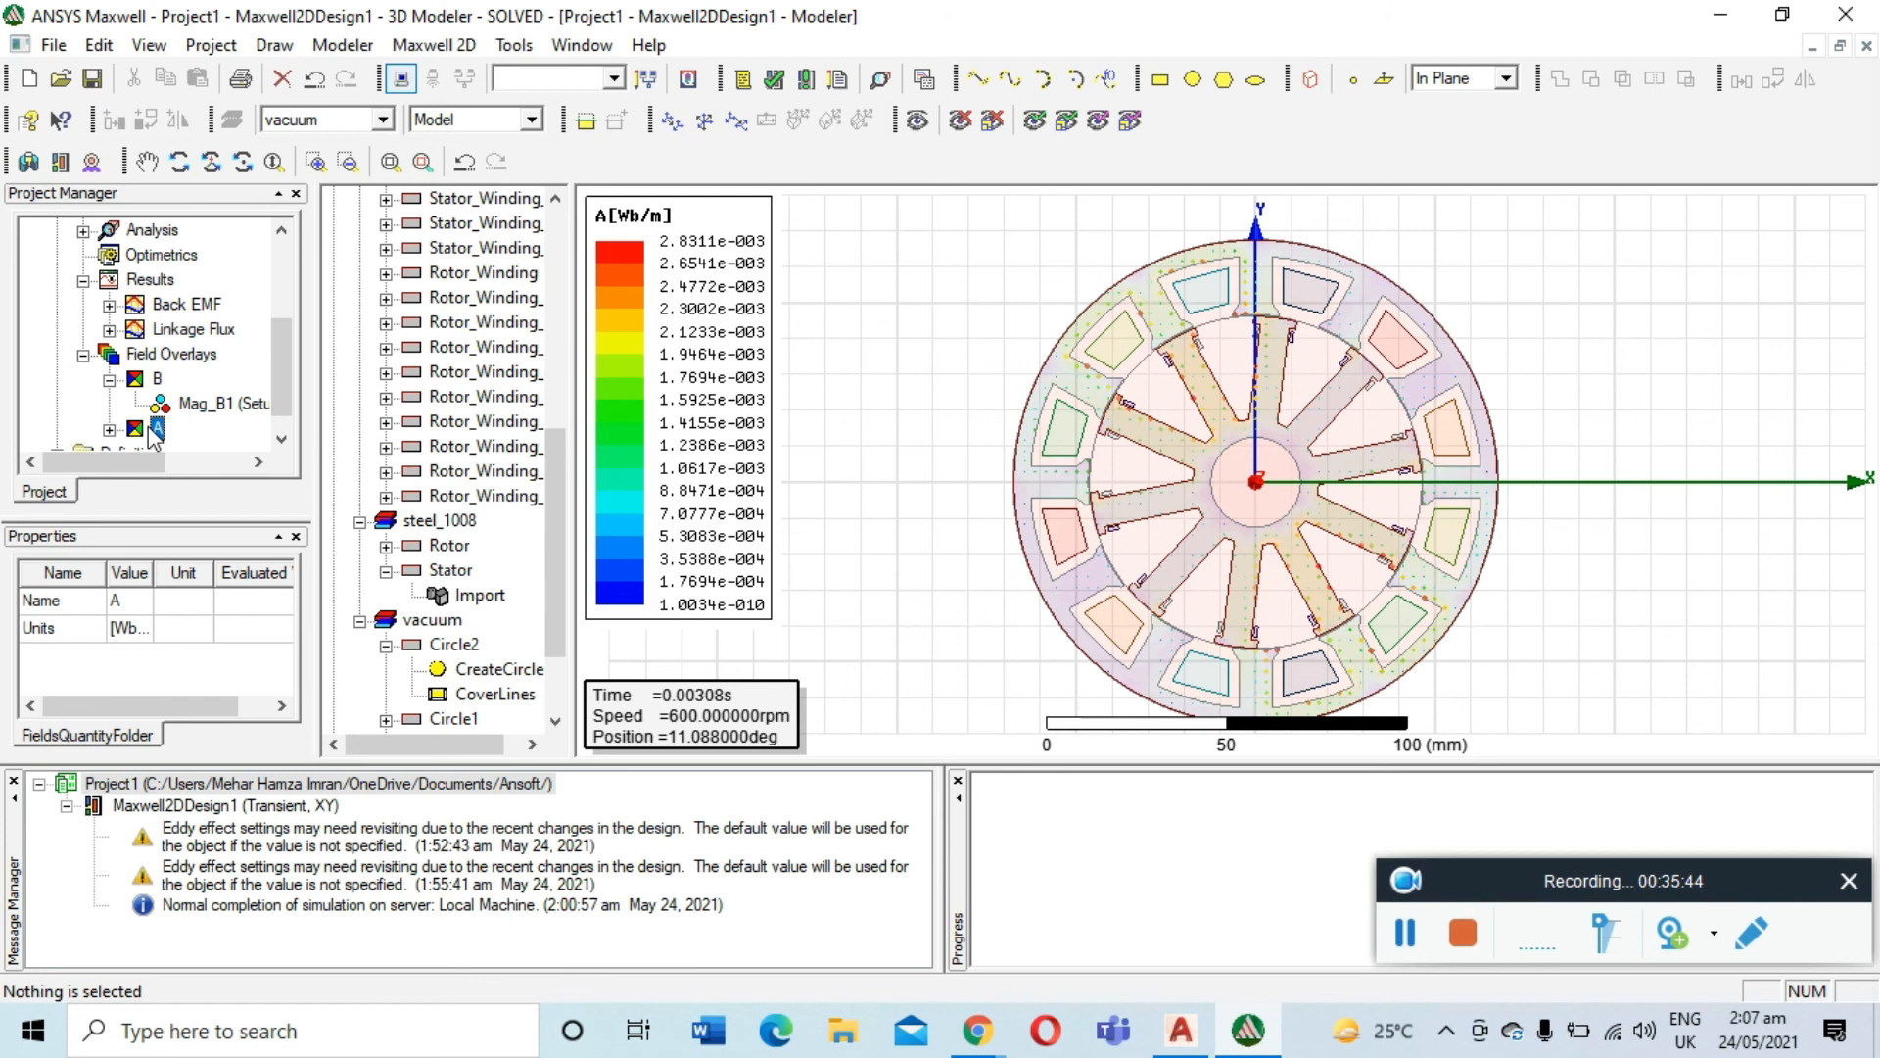
pyautogui.click(109, 429)
pyautogui.scroll(-1, 147, 421)
pyautogui.click(223, 409)
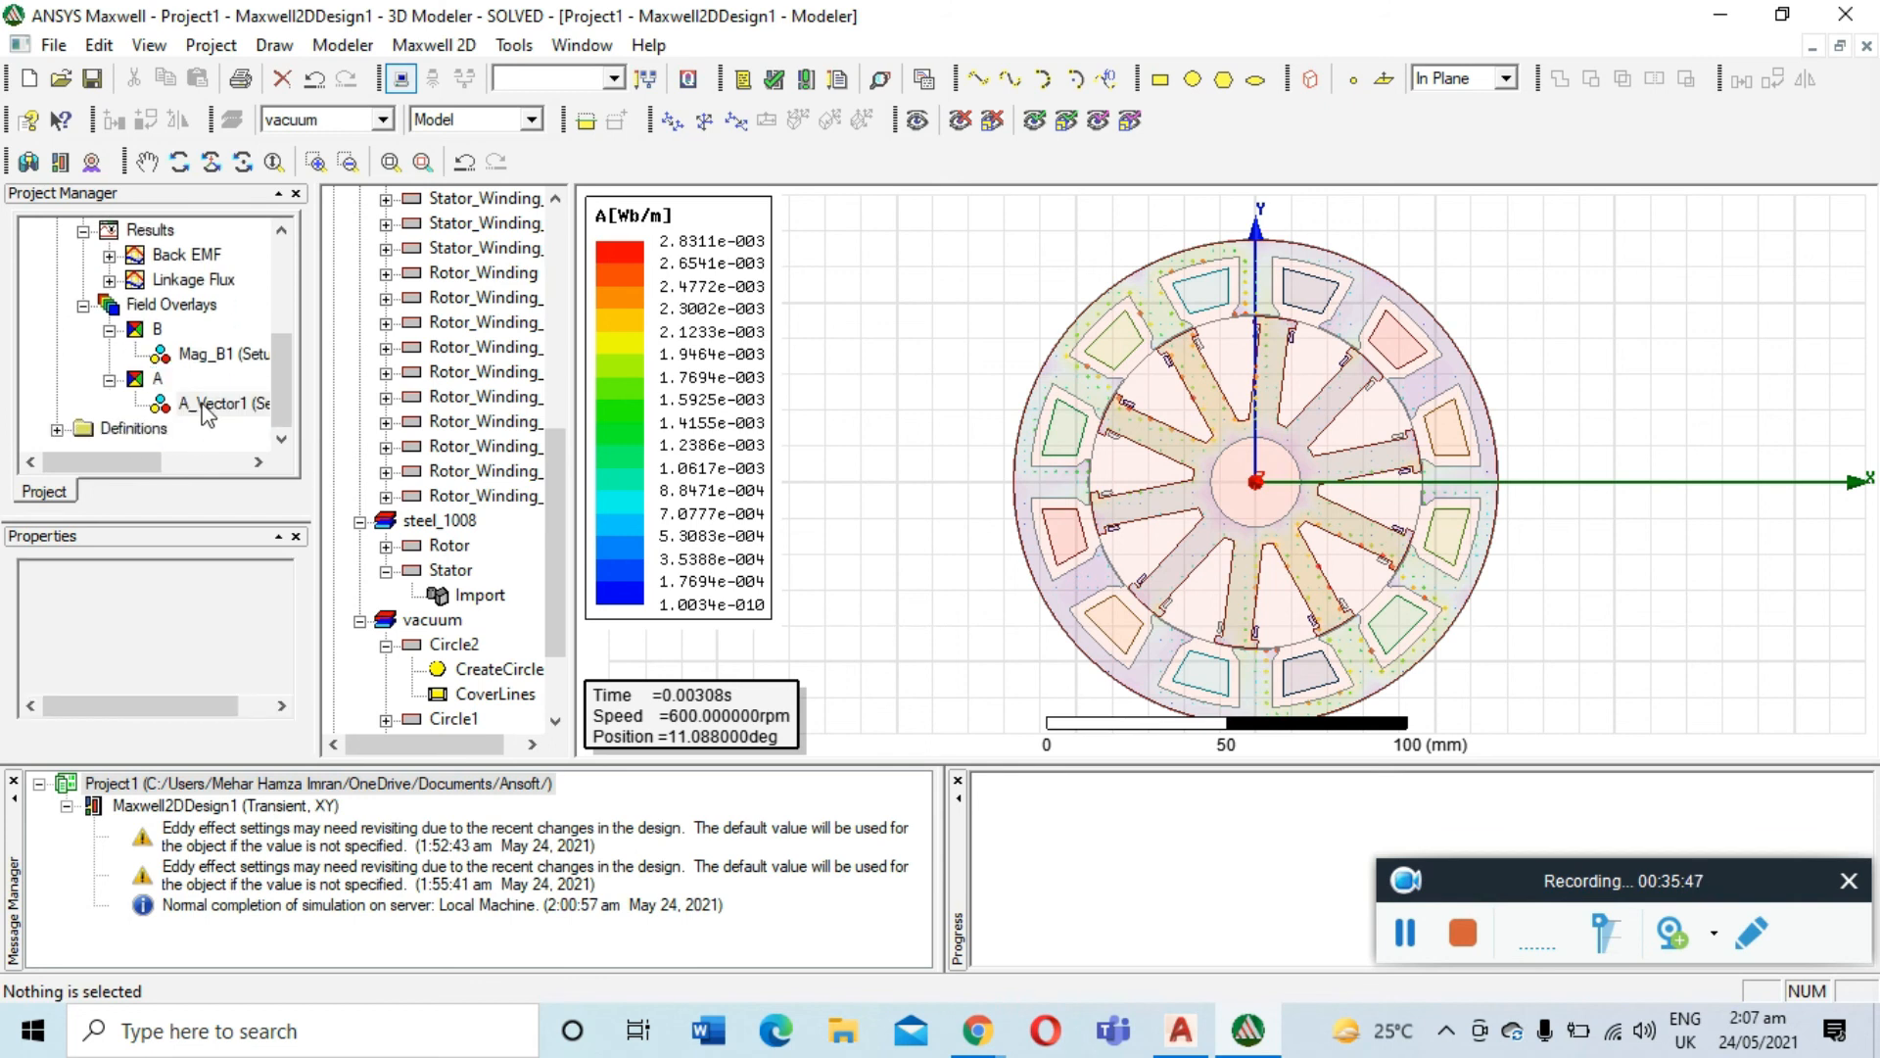
# Turn off the visibility of the Mag_B1 flux density plot and examine the A_Vector1 plot on the rotor teeth
pyautogui.rightClick(232, 360)
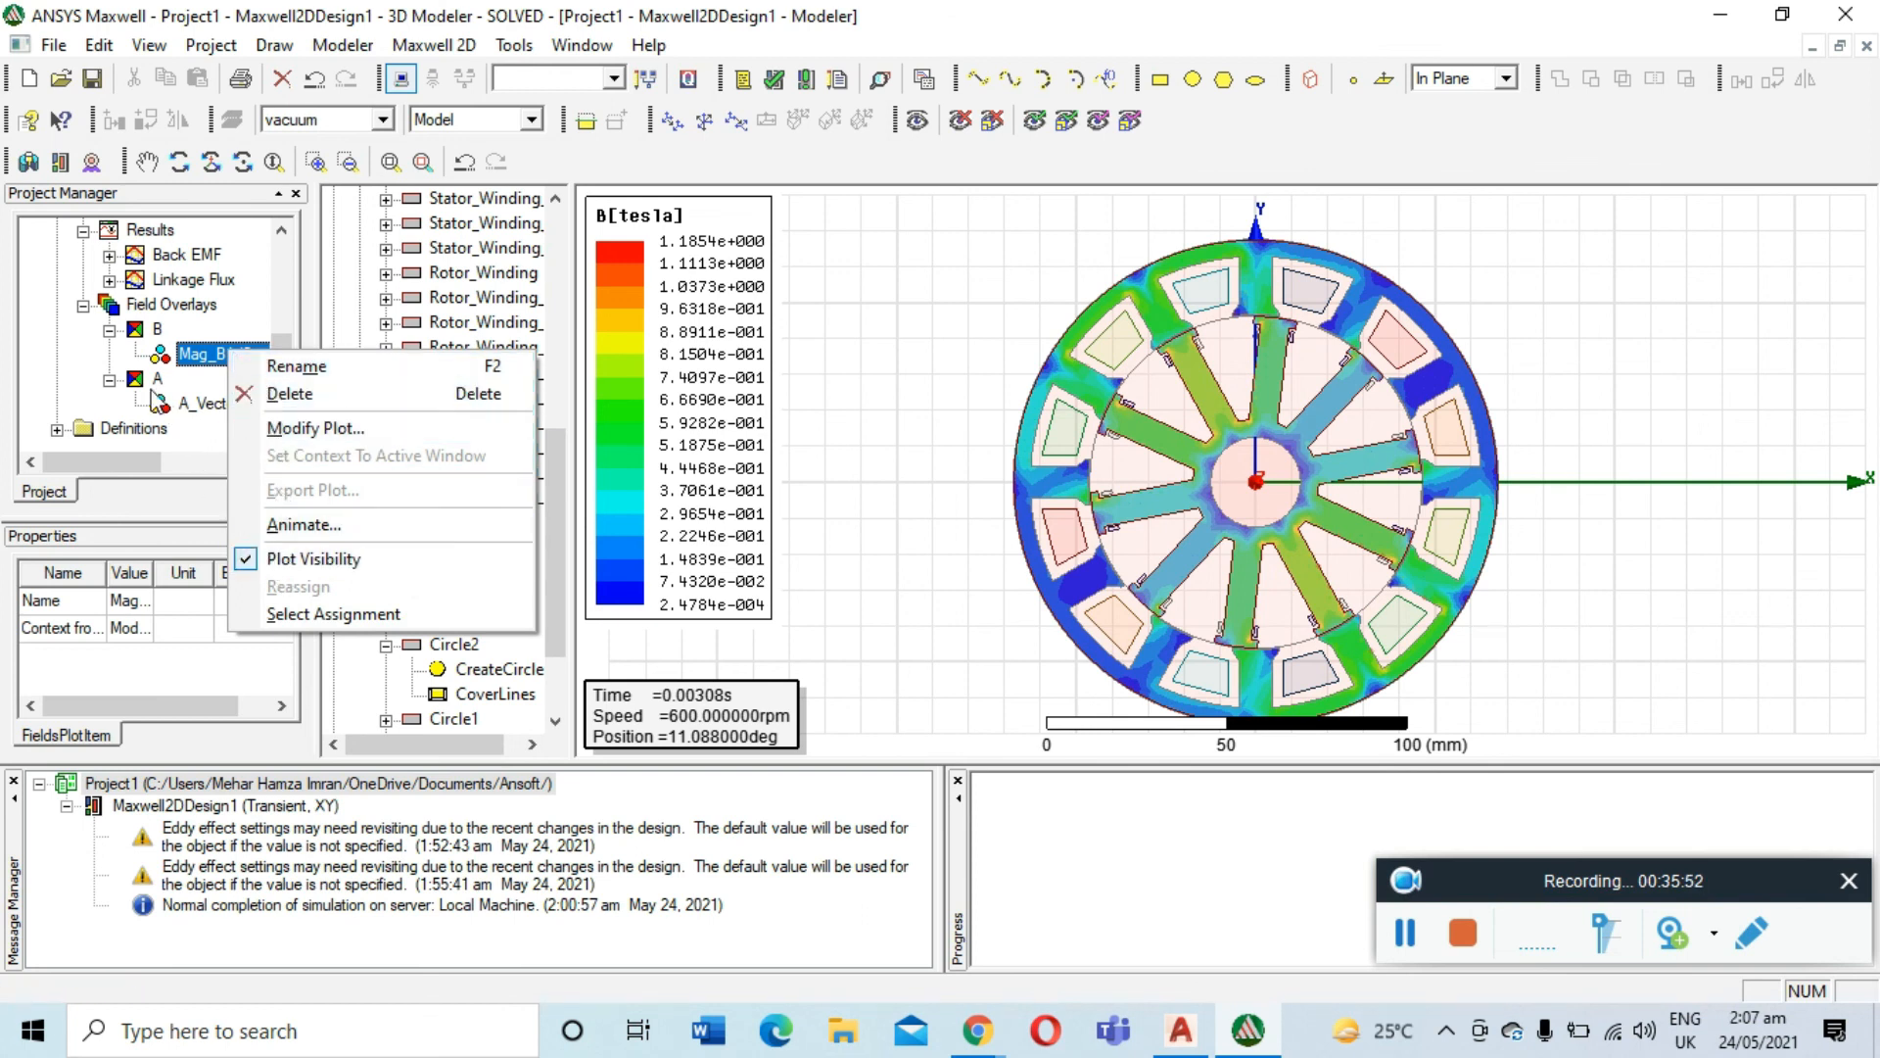
pyautogui.click(350, 558)
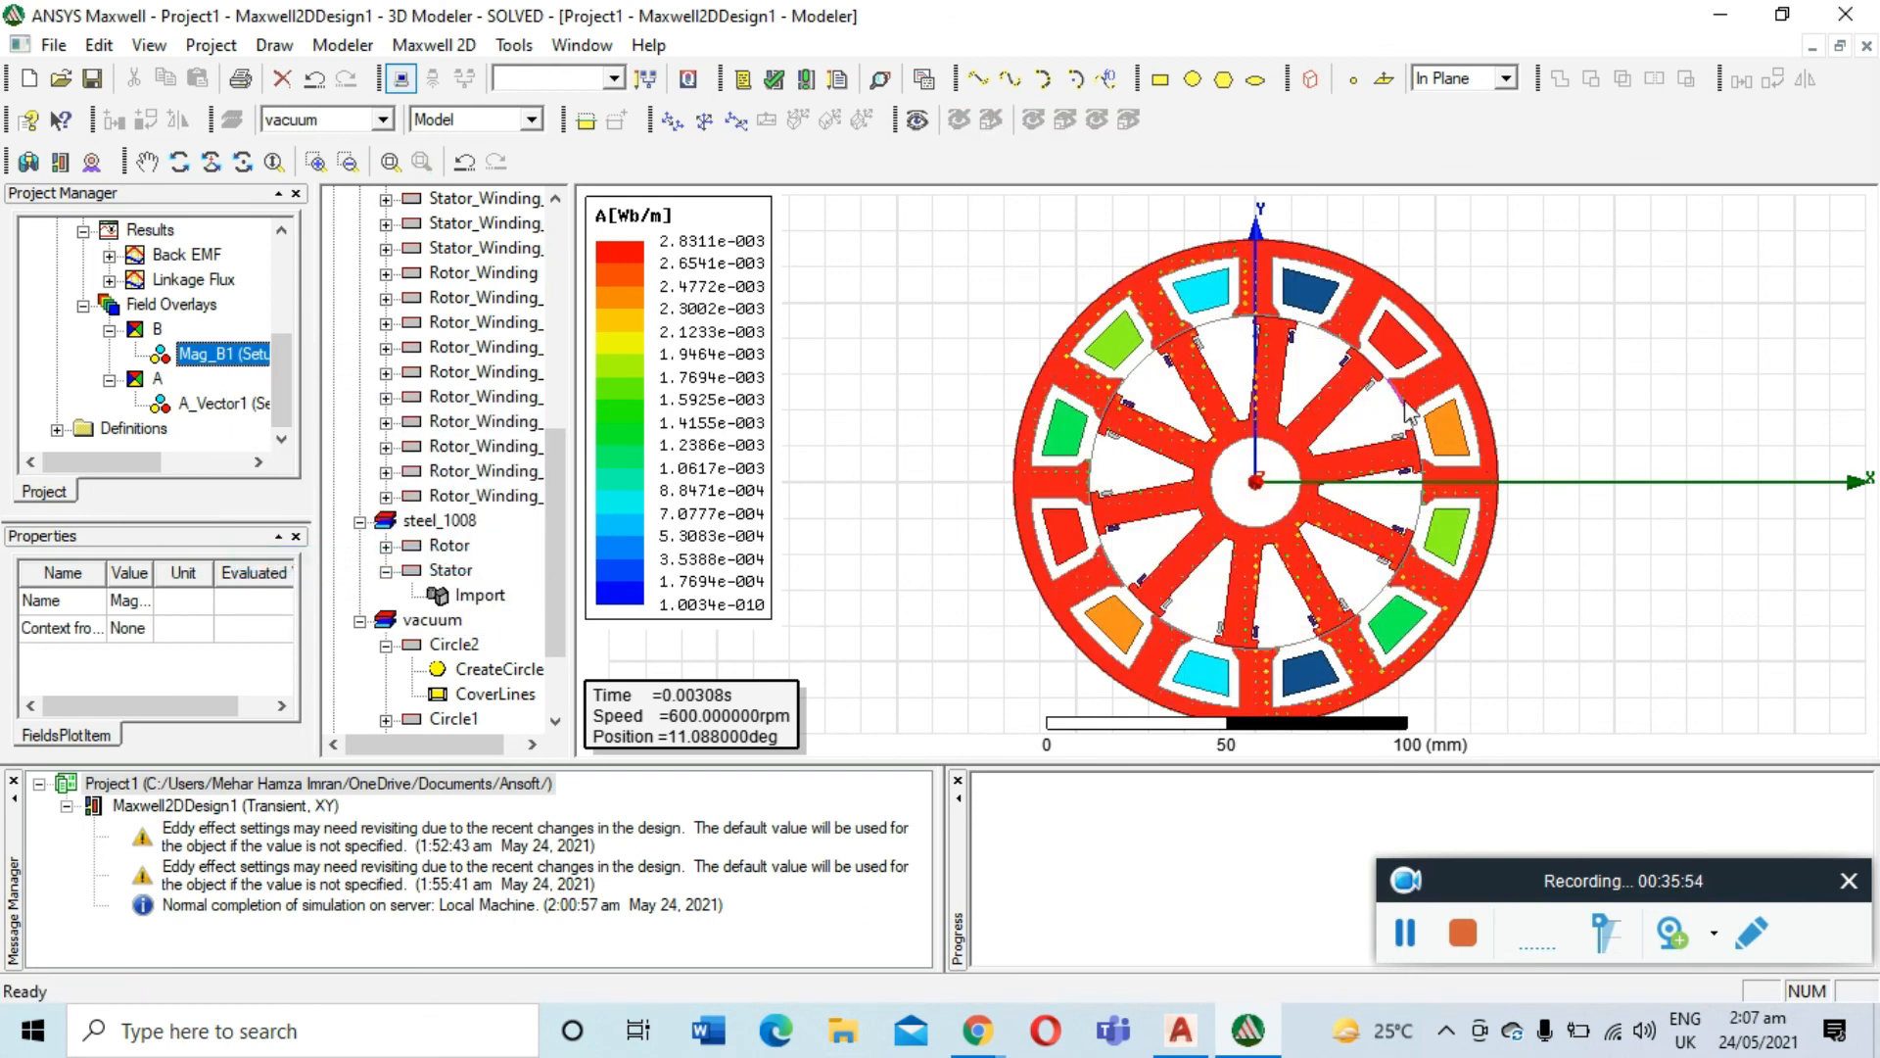
pyautogui.scroll(5, 1184, 410)
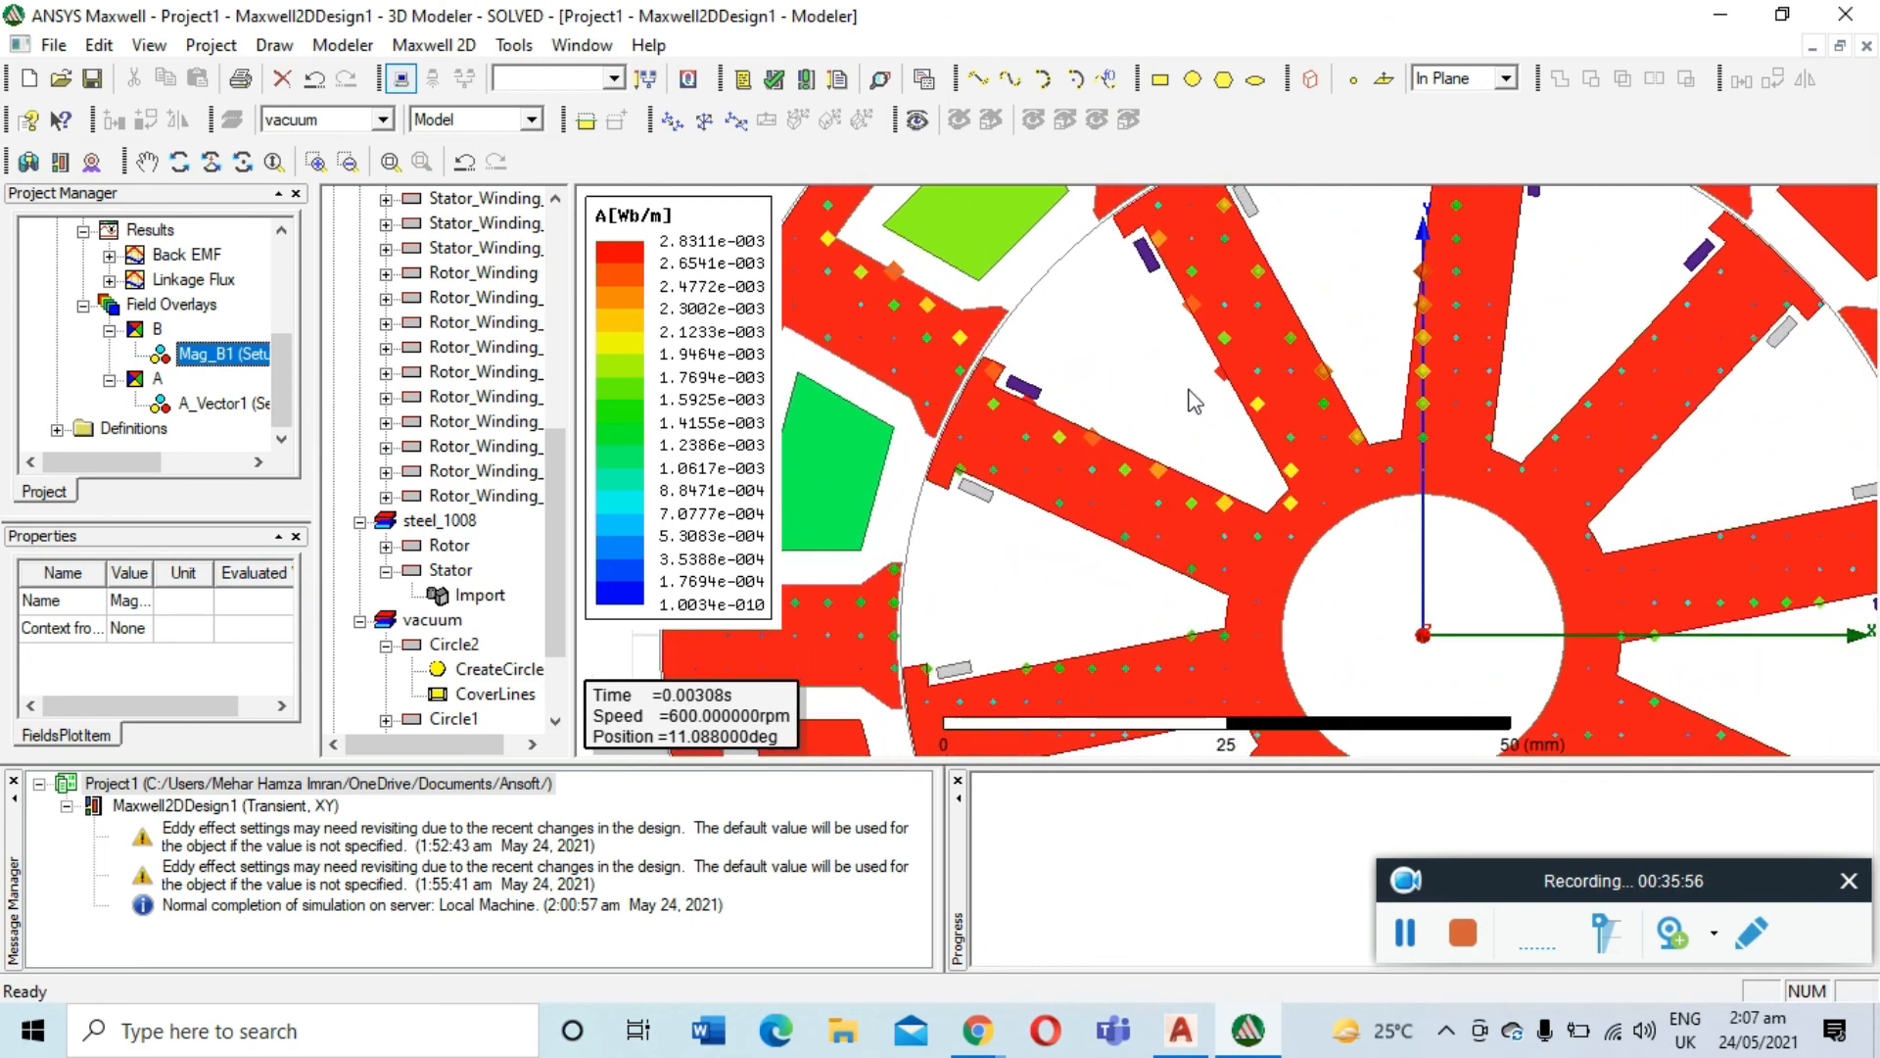
pyautogui.scroll(2, 1190, 397)
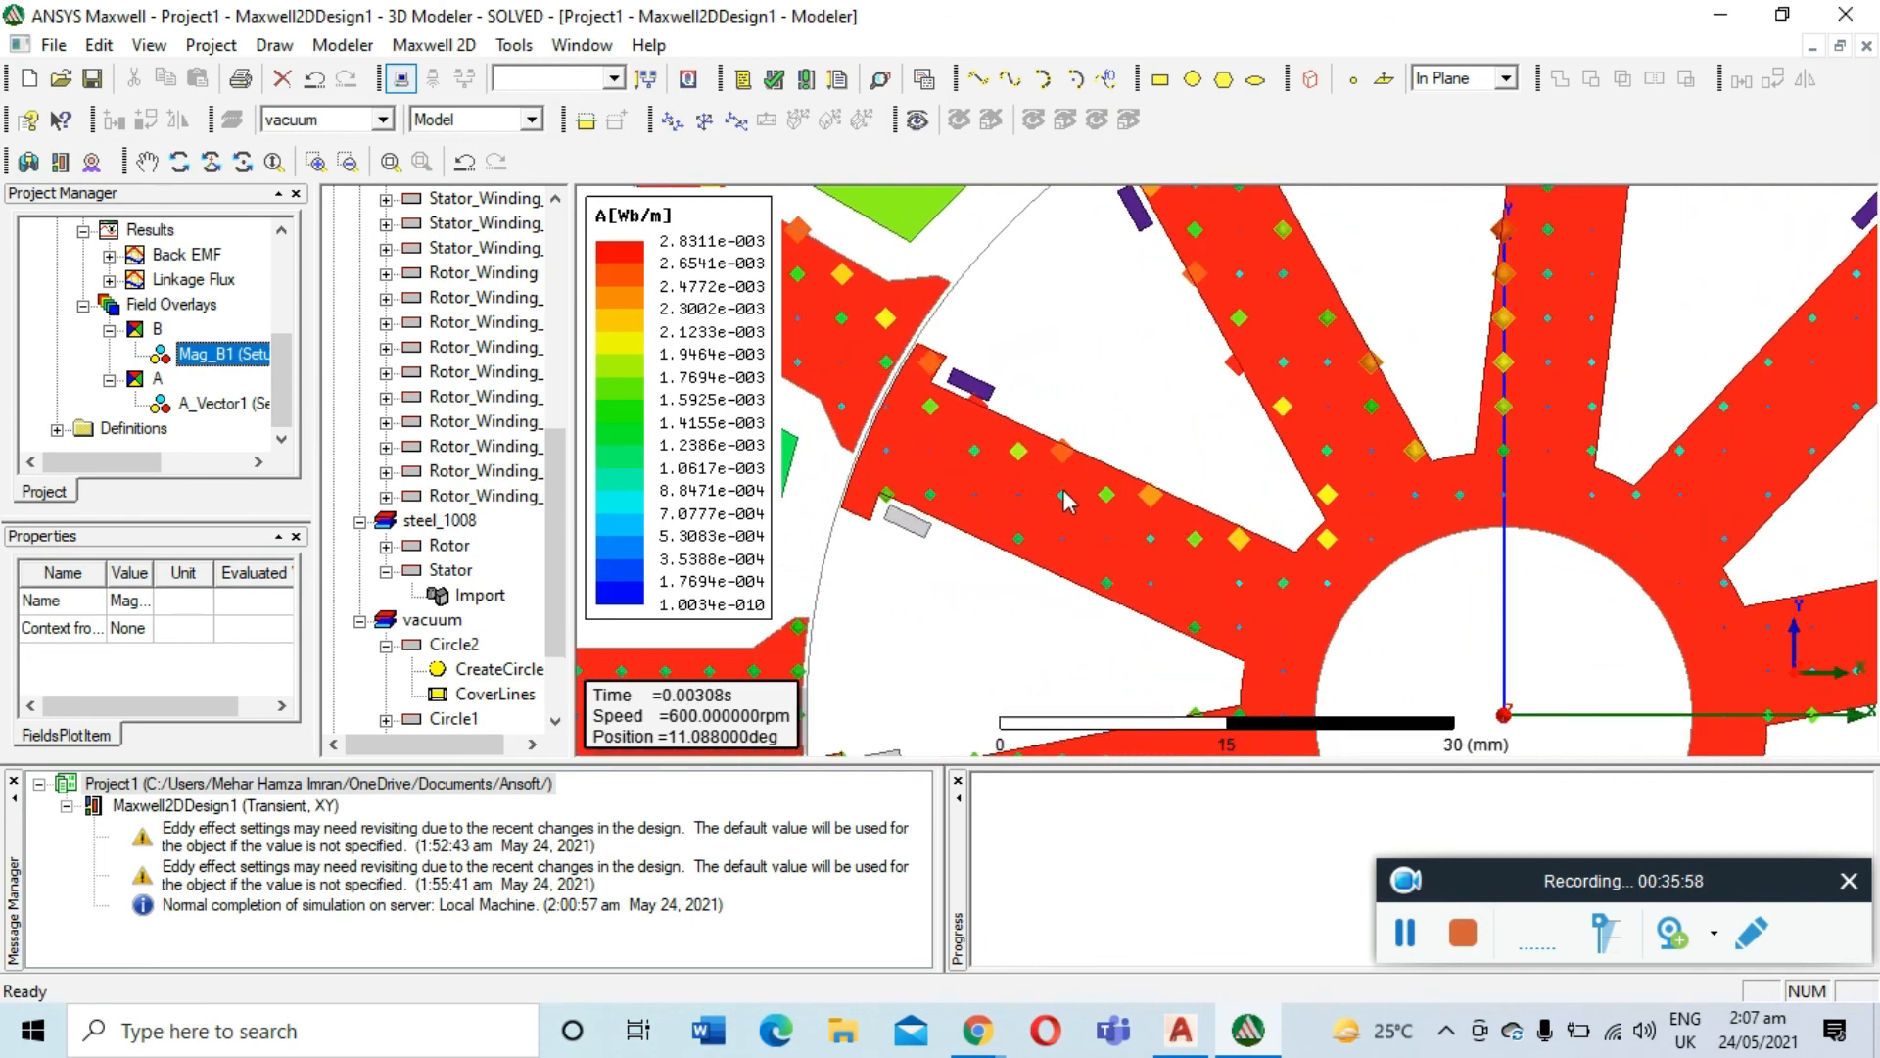
pyautogui.click(1402, 925)
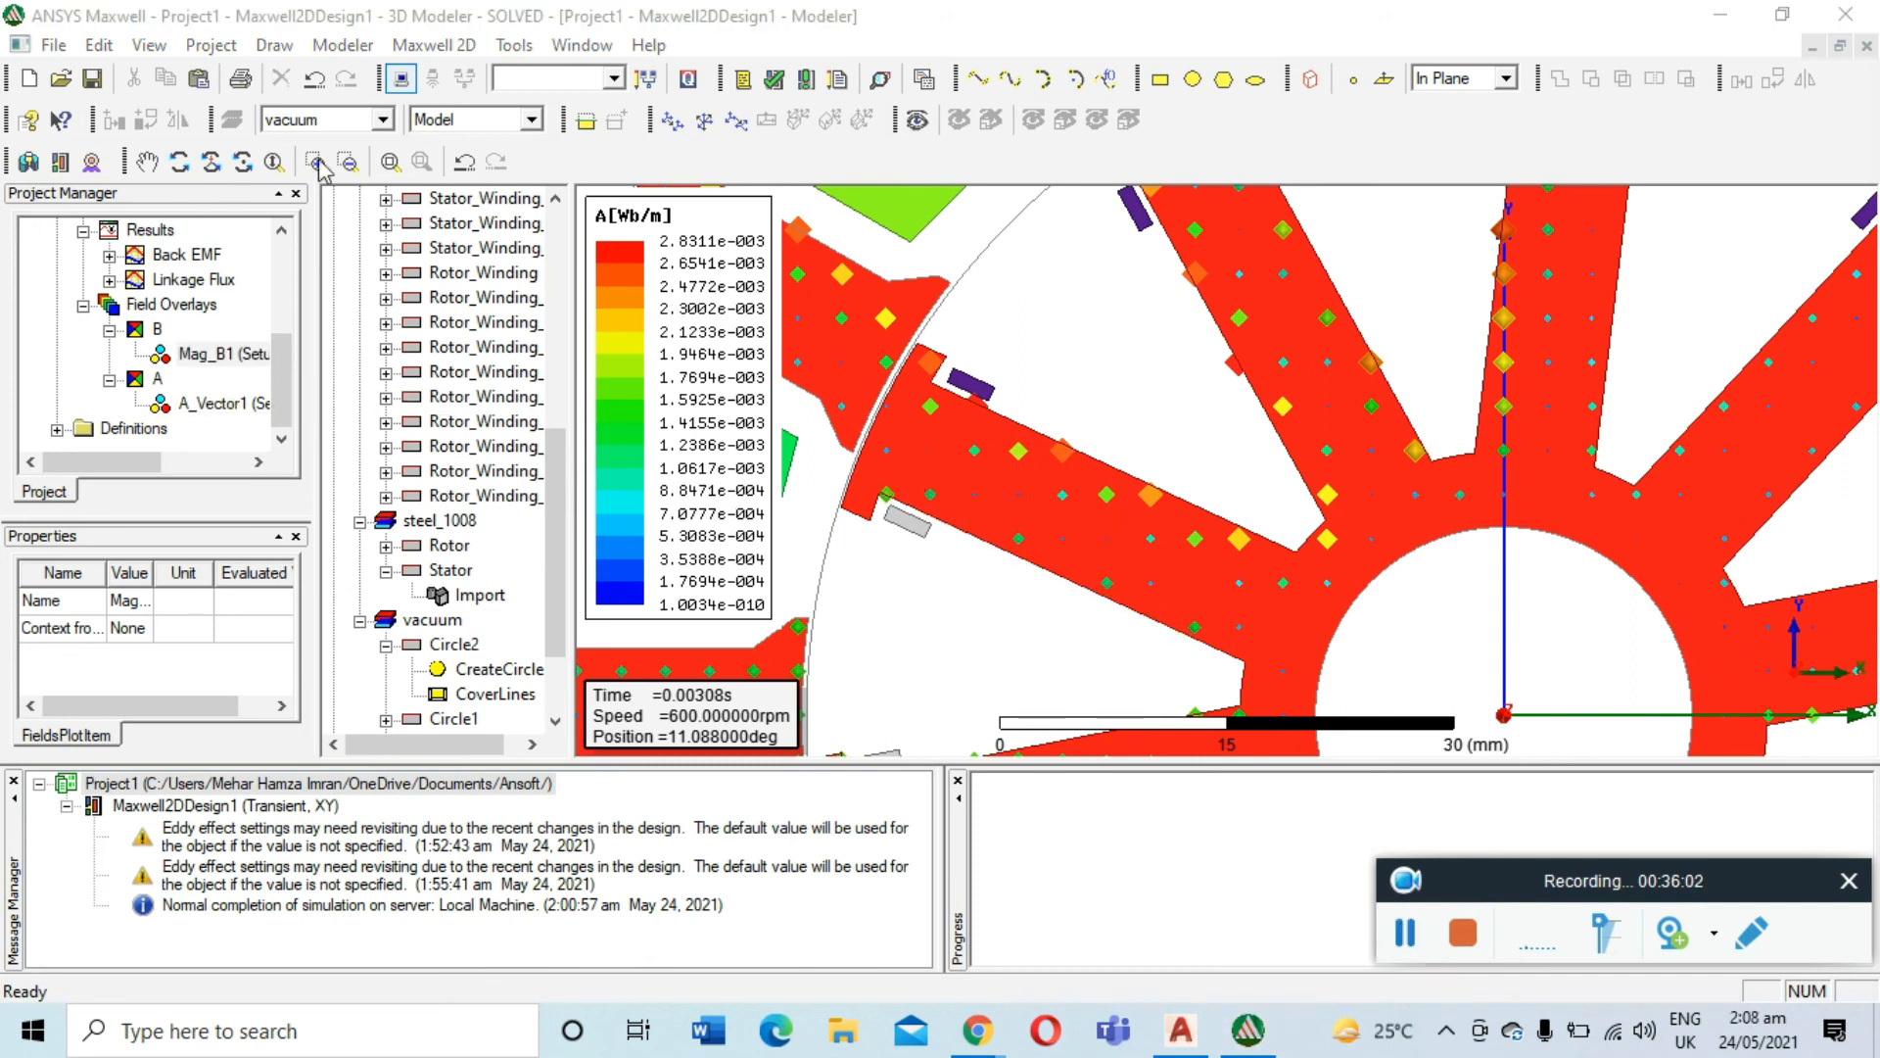
pyautogui.click(392, 163)
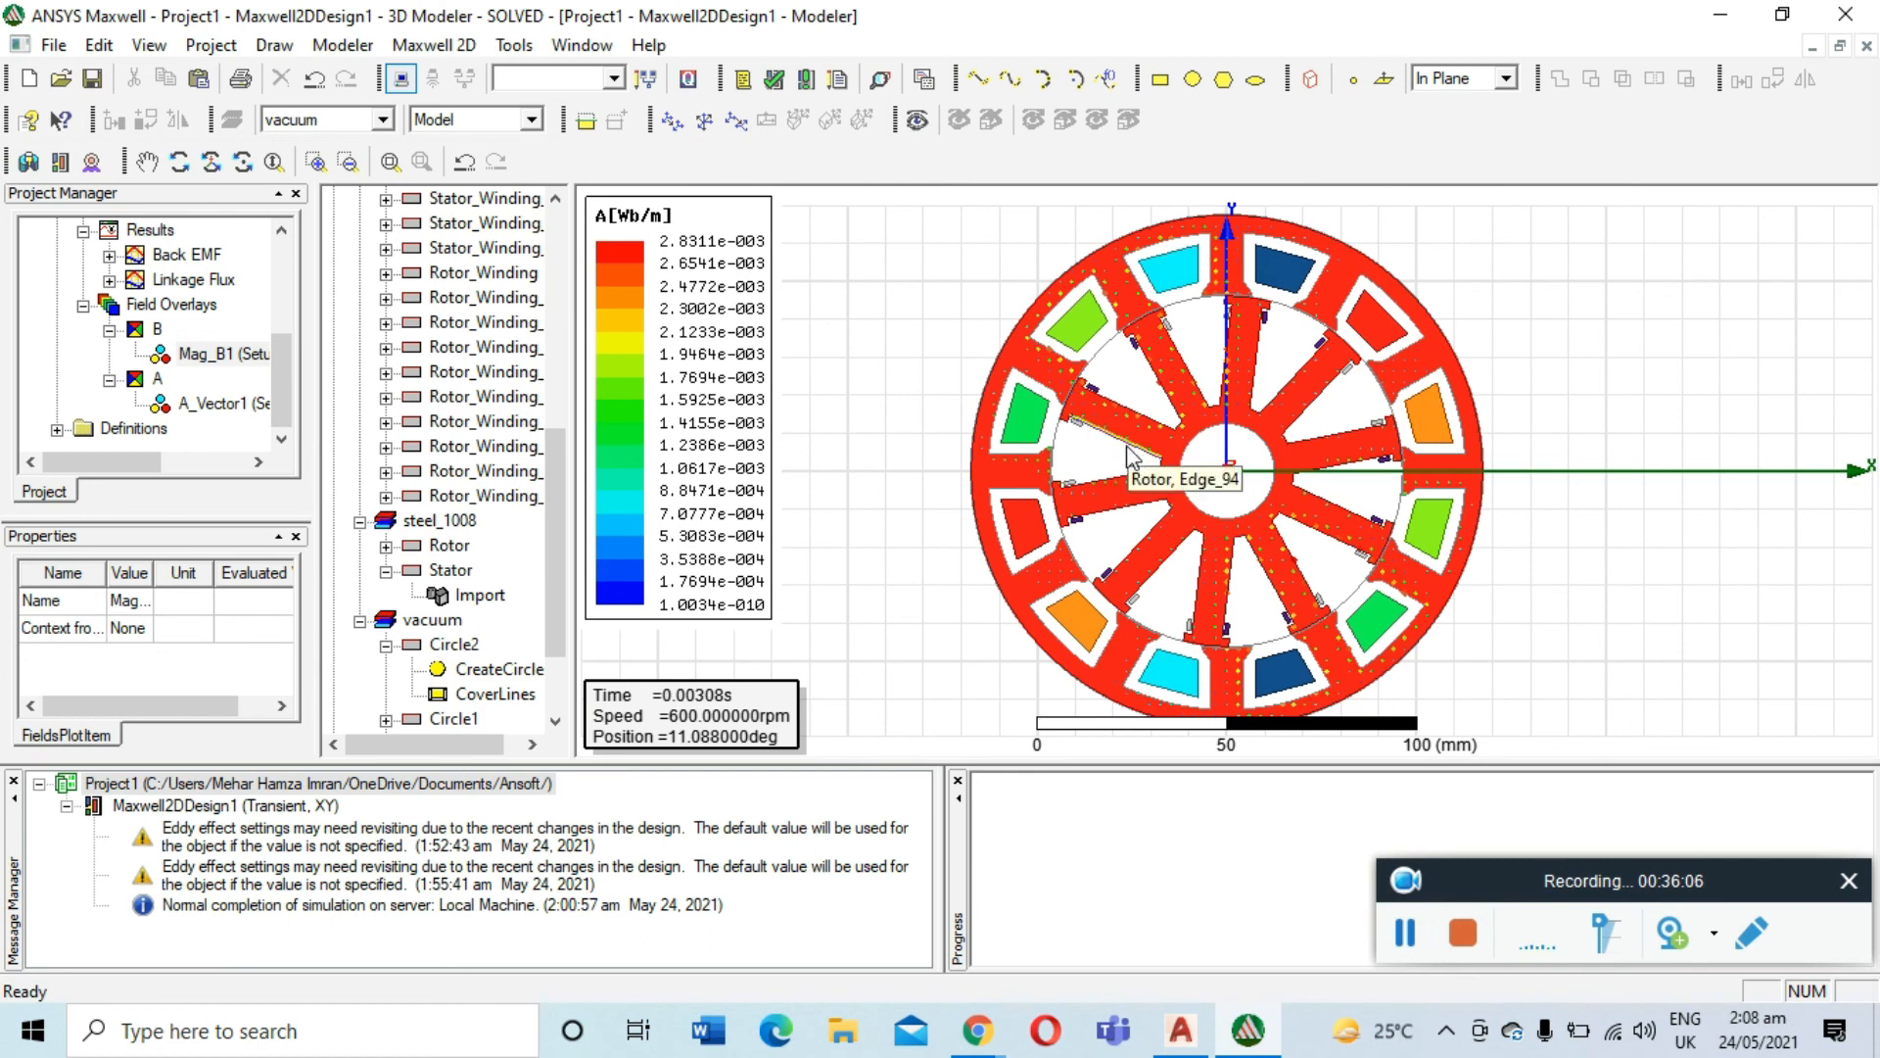
# Turn off the visibility of the A_Vector1 plot and collapse the B and A field overlay folders
pyautogui.rightClick(216, 409)
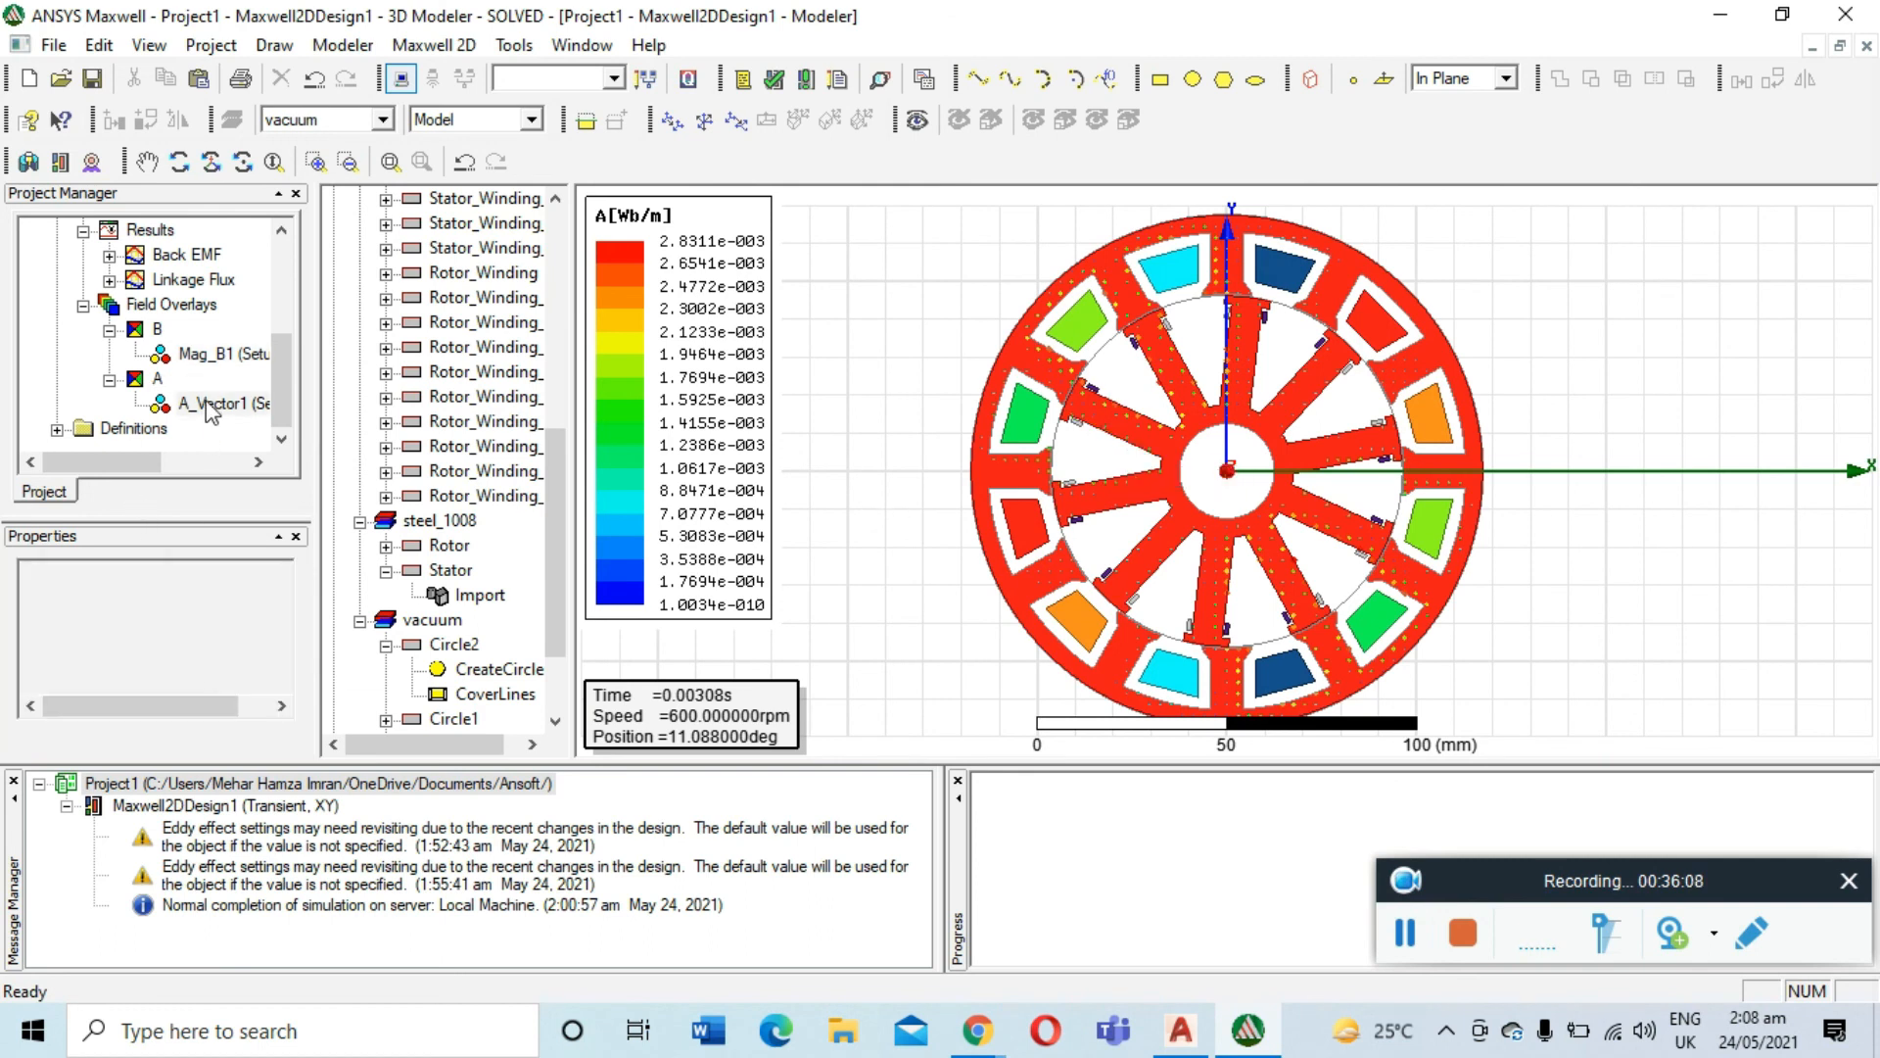
pyautogui.click(278, 612)
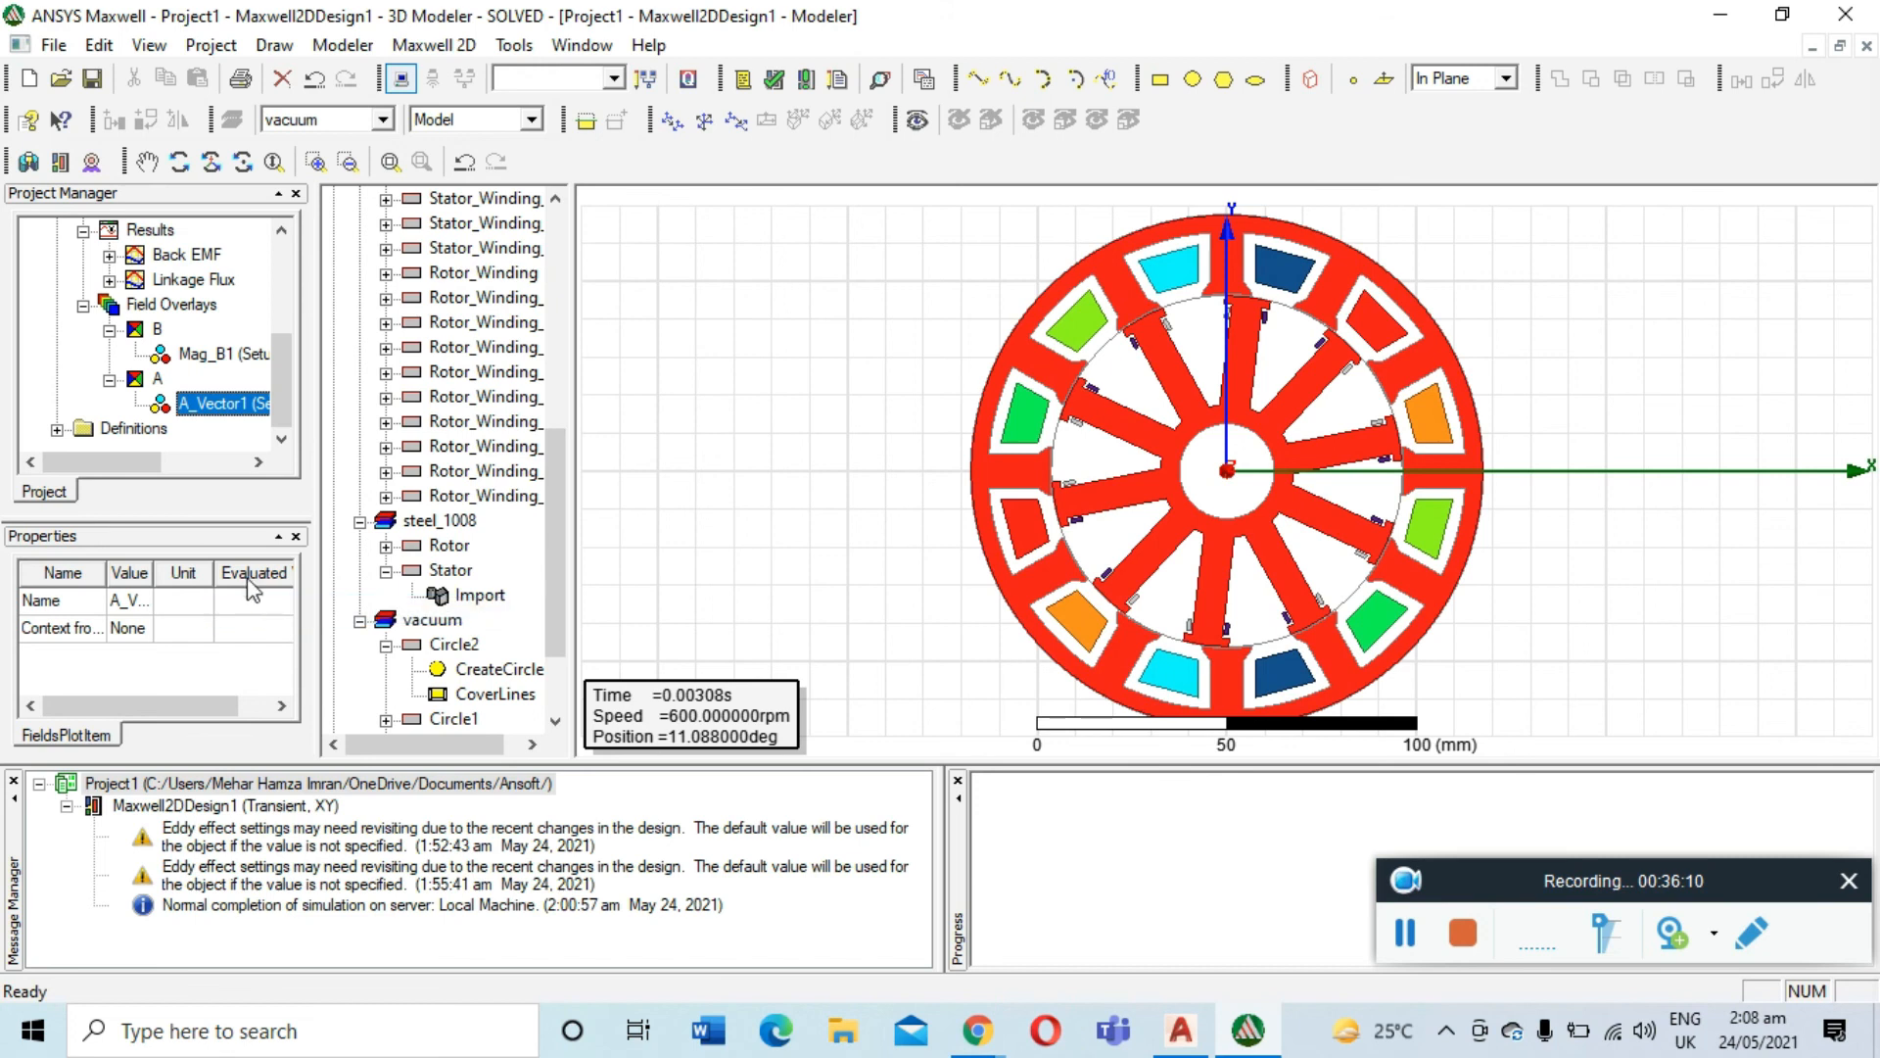
pyautogui.scroll(1, 113, 338)
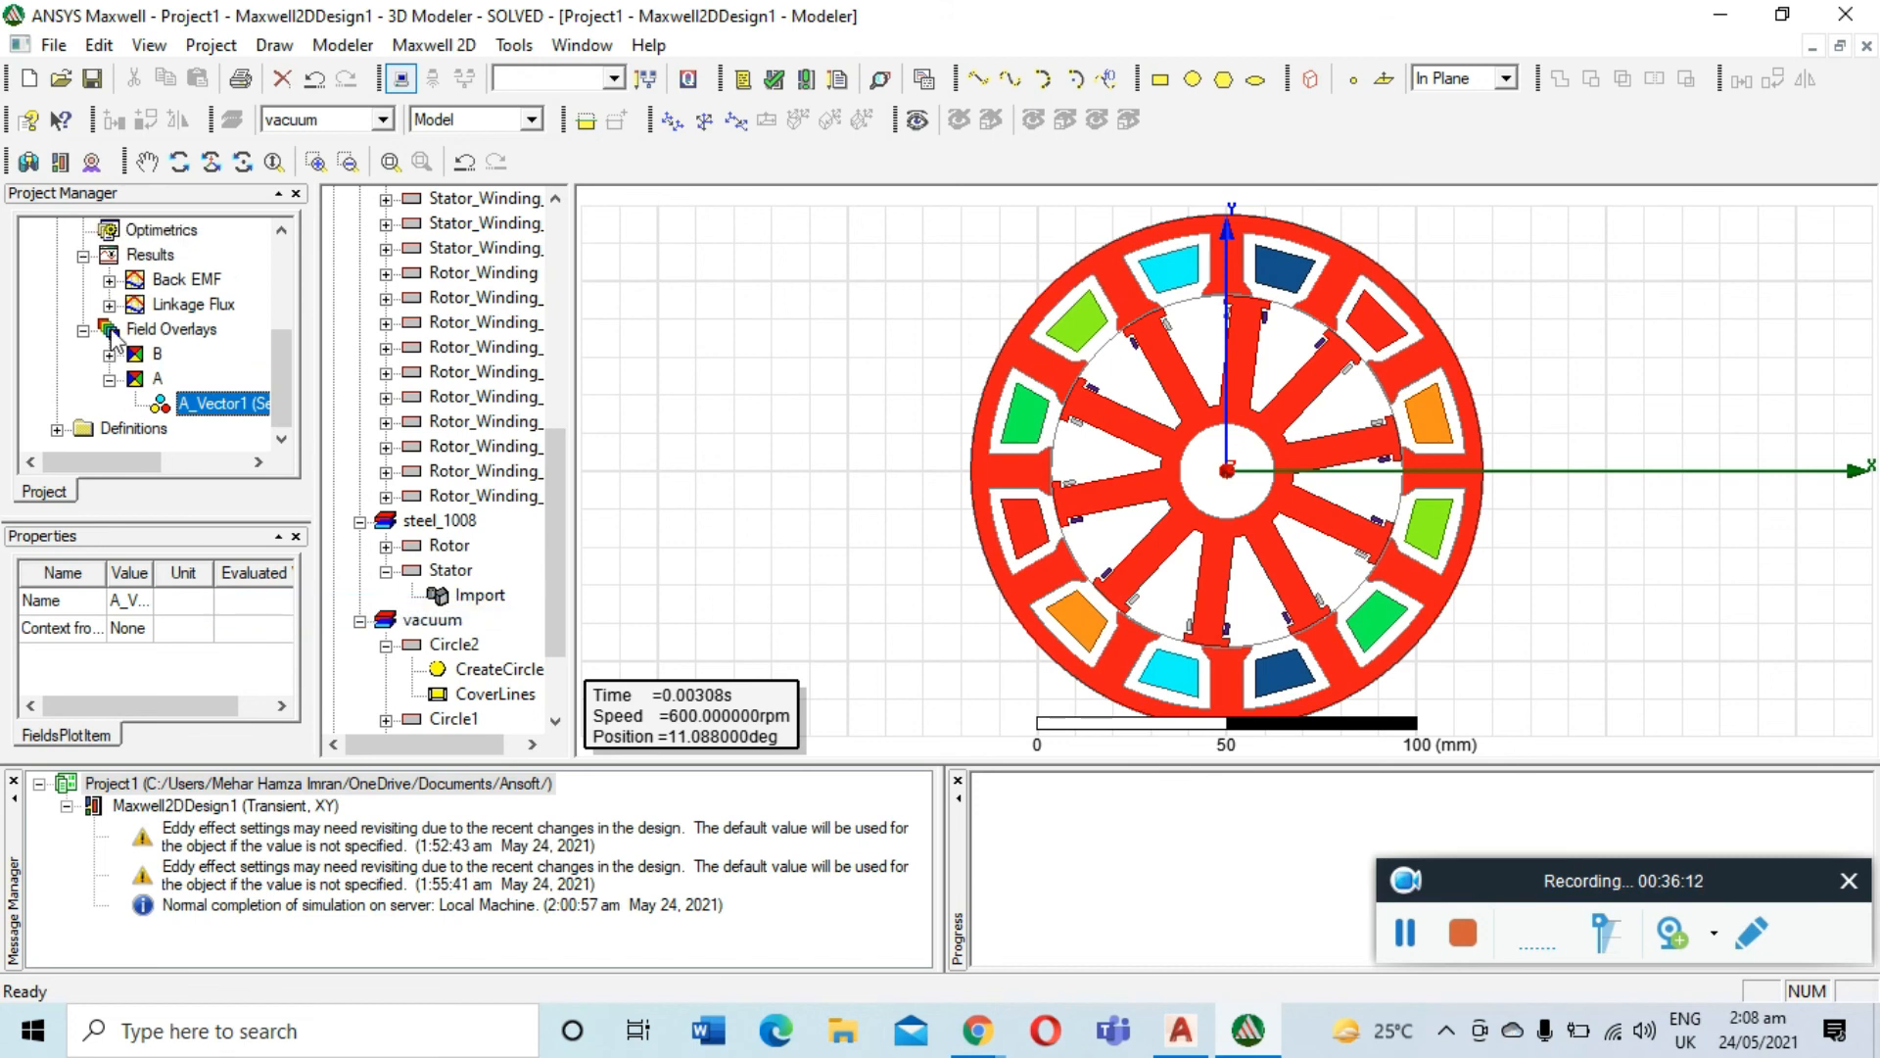
pyautogui.click(111, 380)
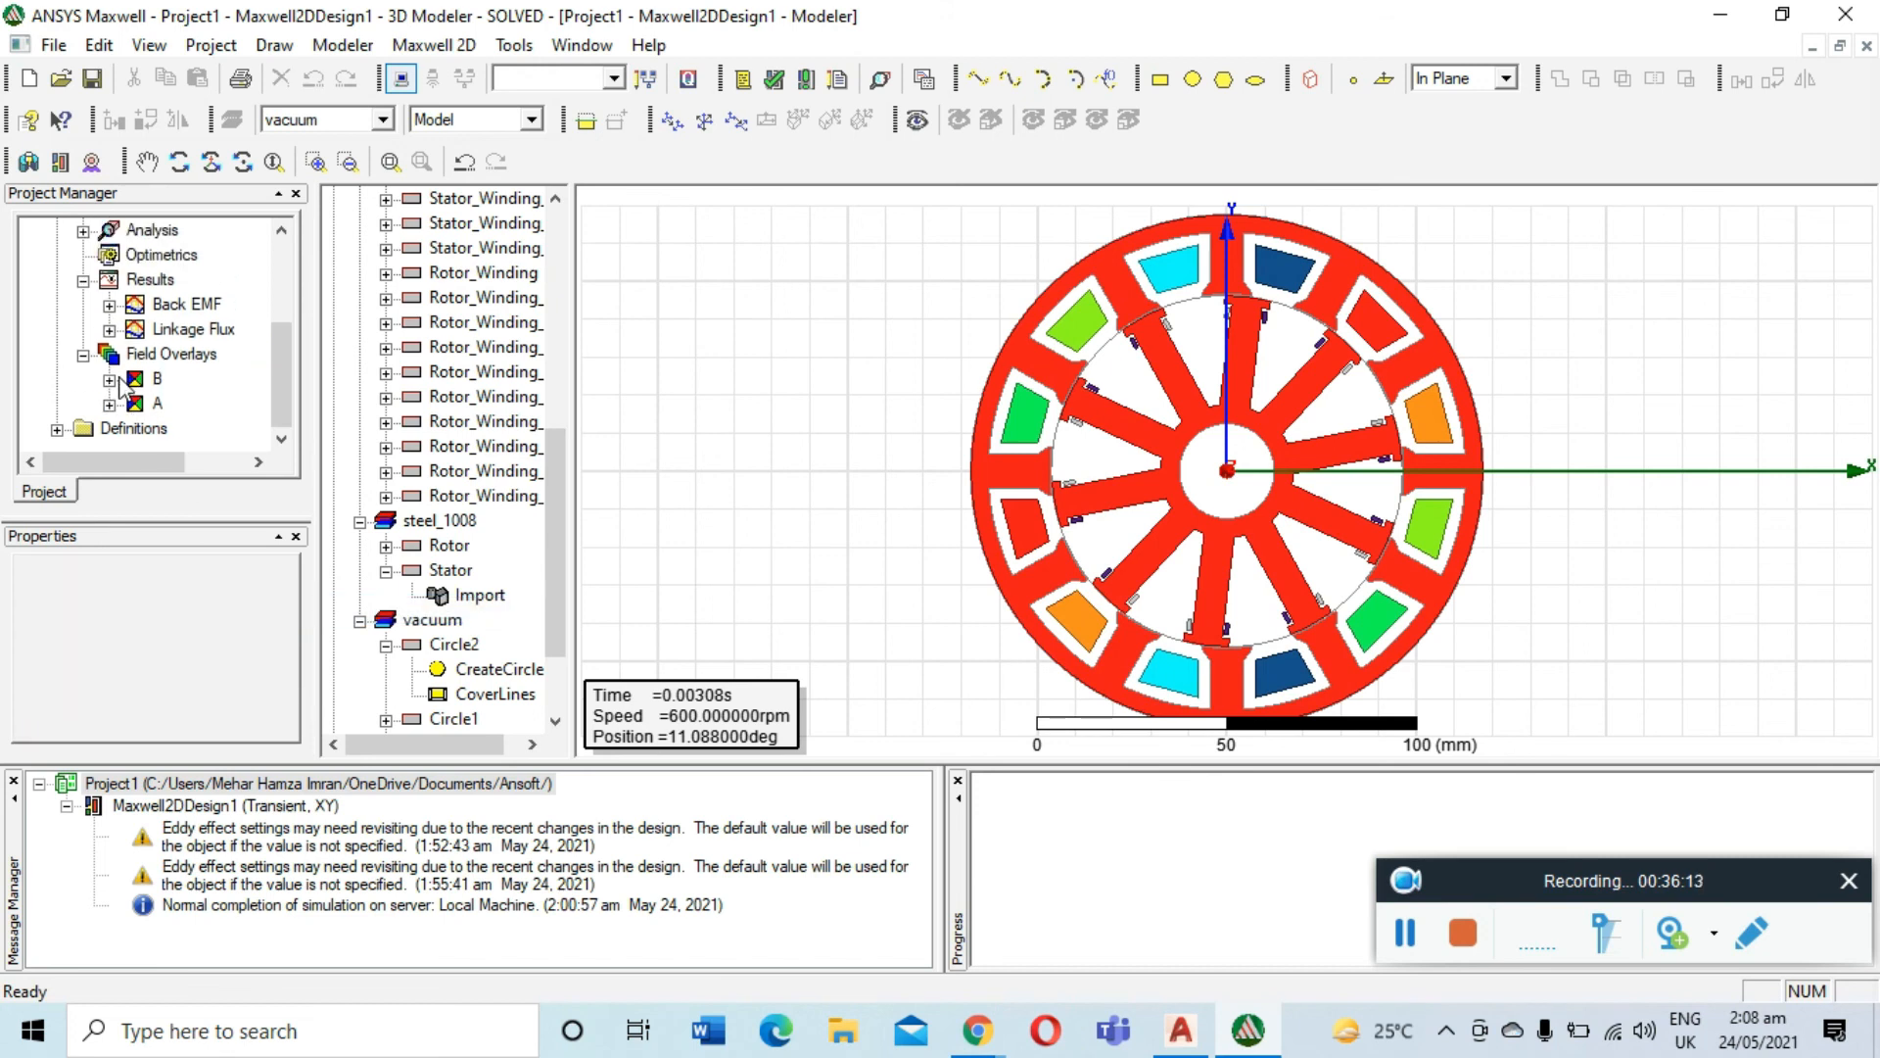
# Create a B_Vector flux density field plot on the Rotor and Stator
pyautogui.click(449, 546)
pyautogui.keyDown('ctrl'); pyautogui.click(450, 570); pyautogui.keyUp('ctrl')
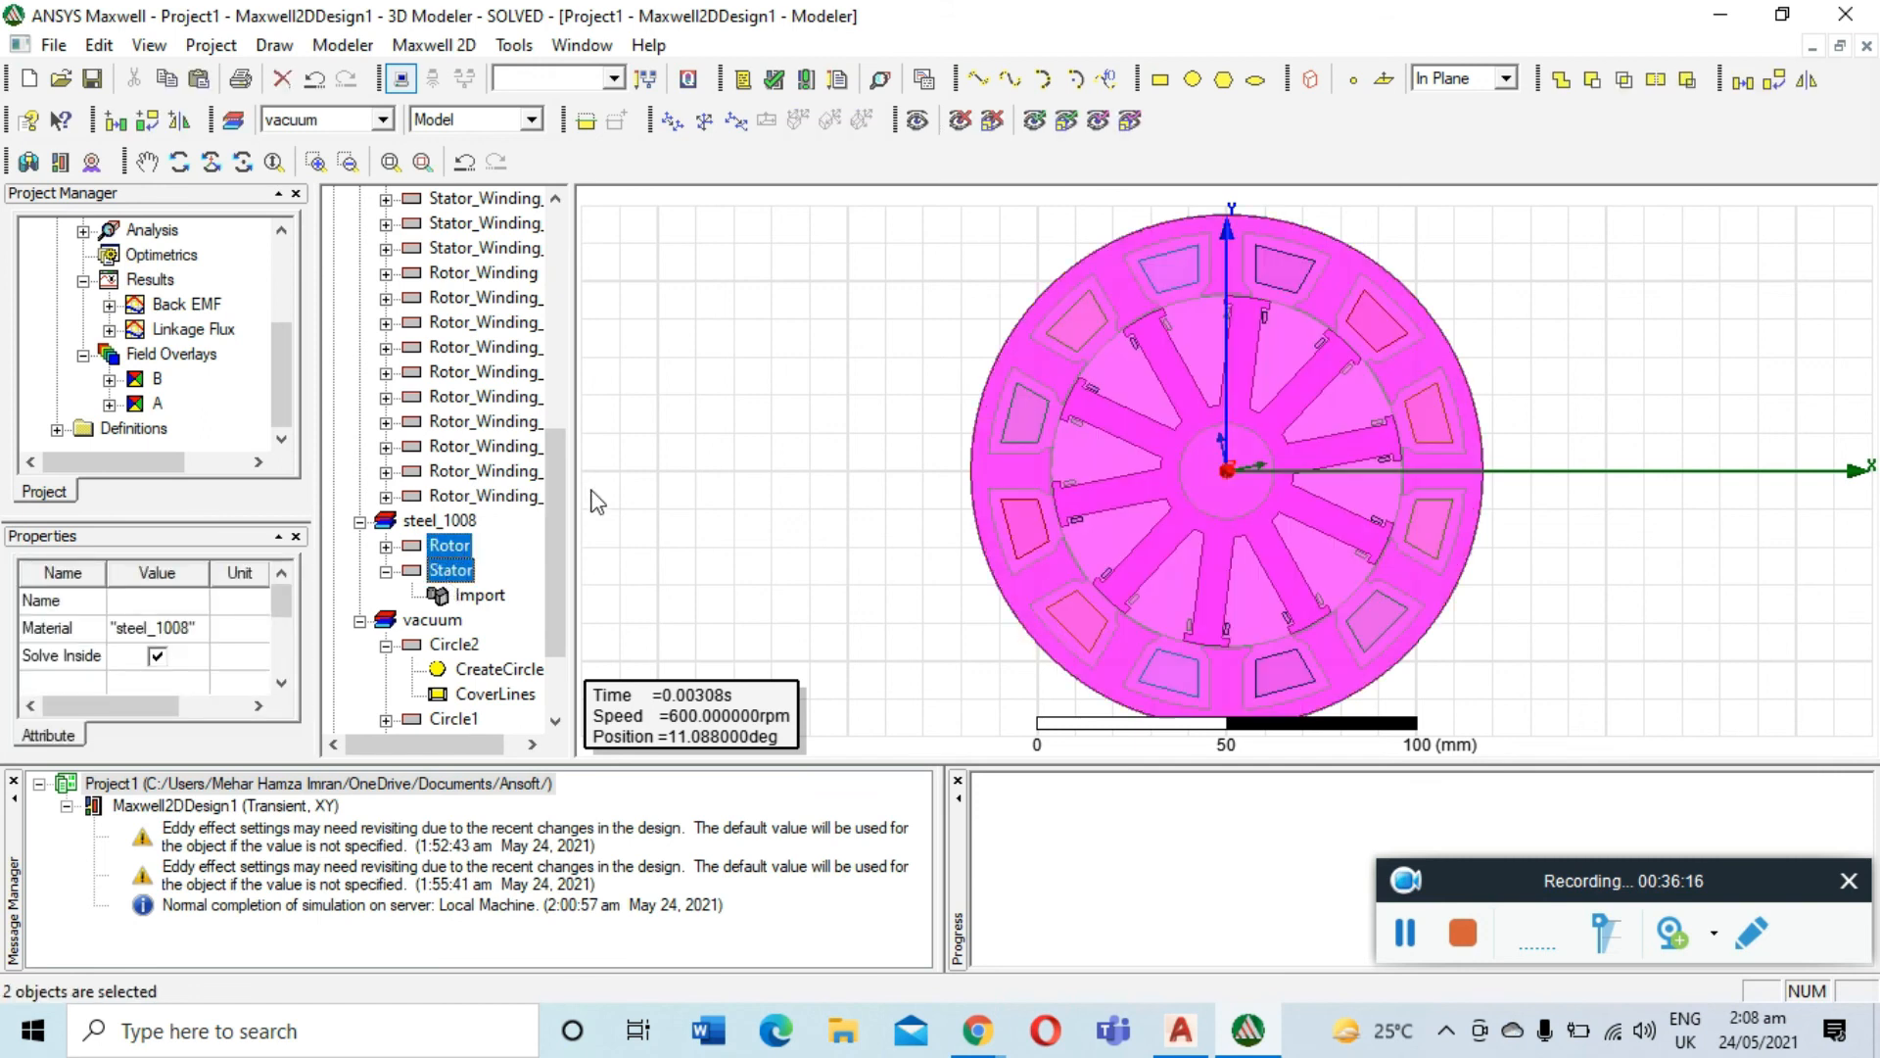
pyautogui.rightClick(727, 458)
pyautogui.moveTo(909, 915)
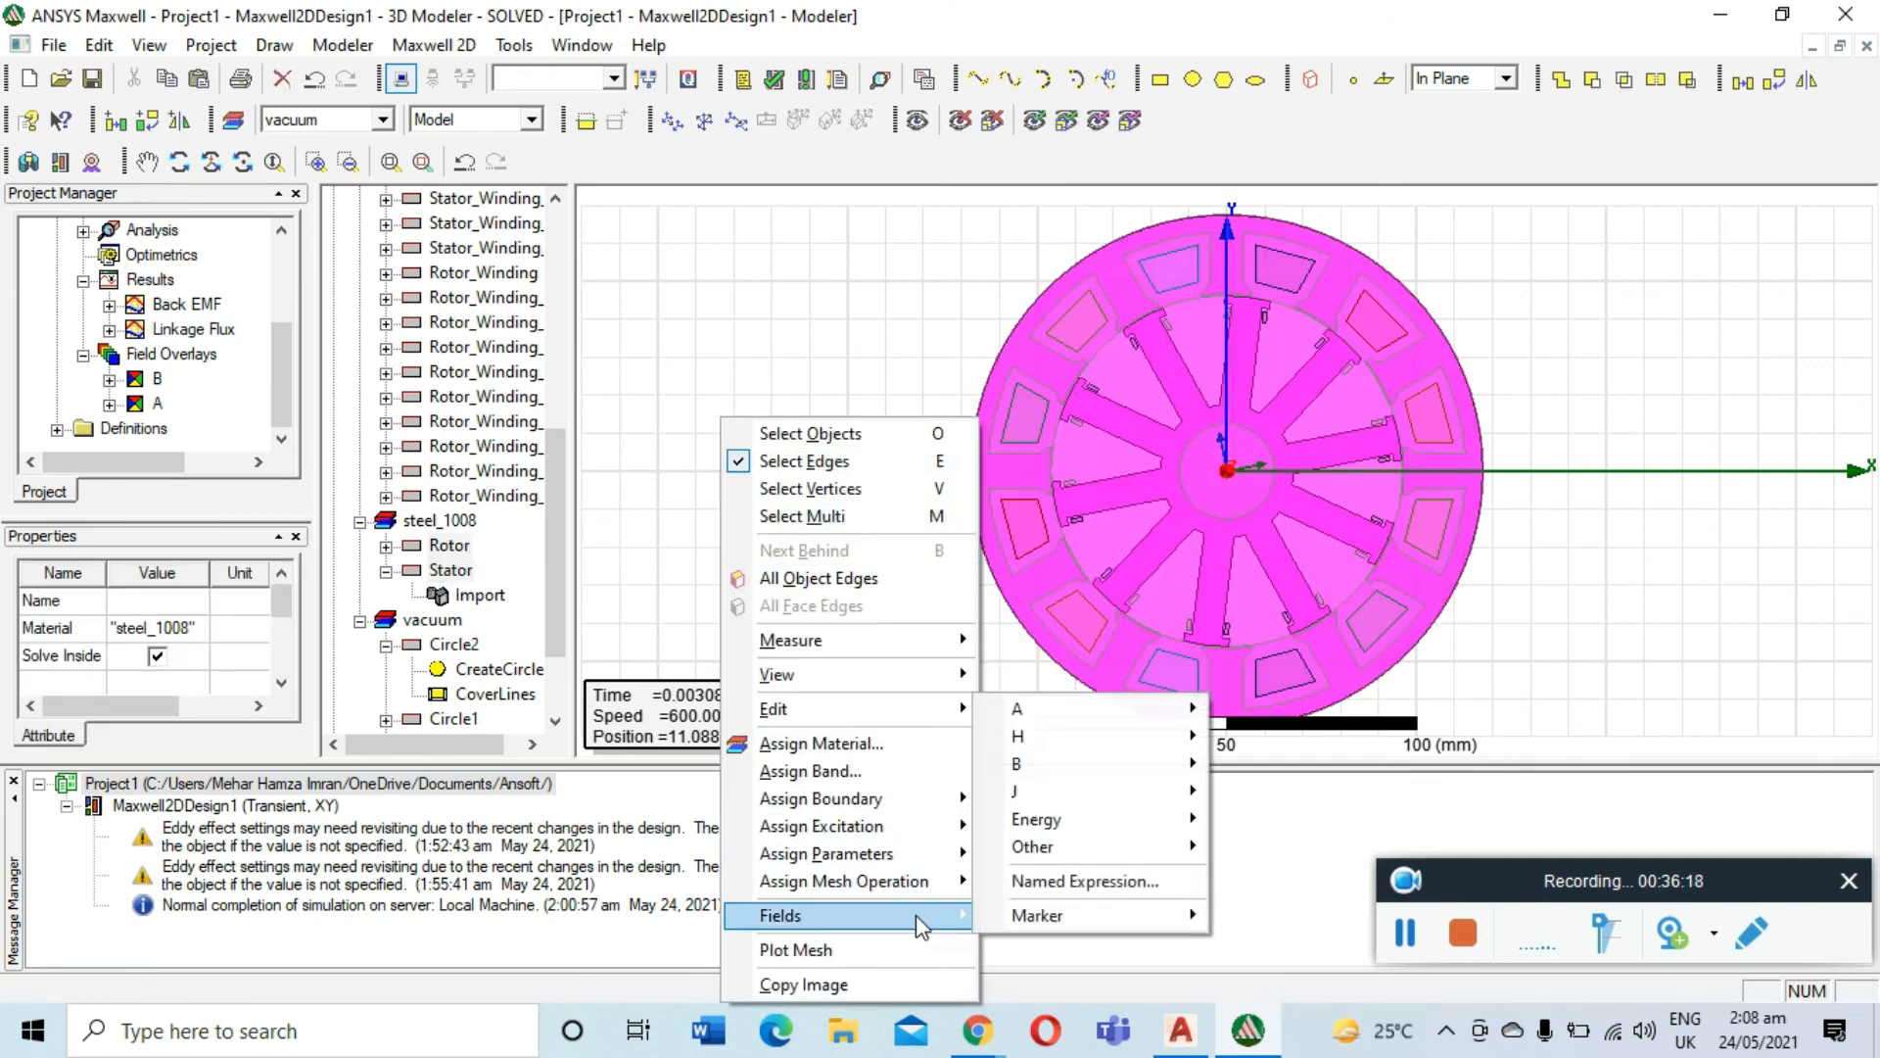
pyautogui.moveTo(1065, 764)
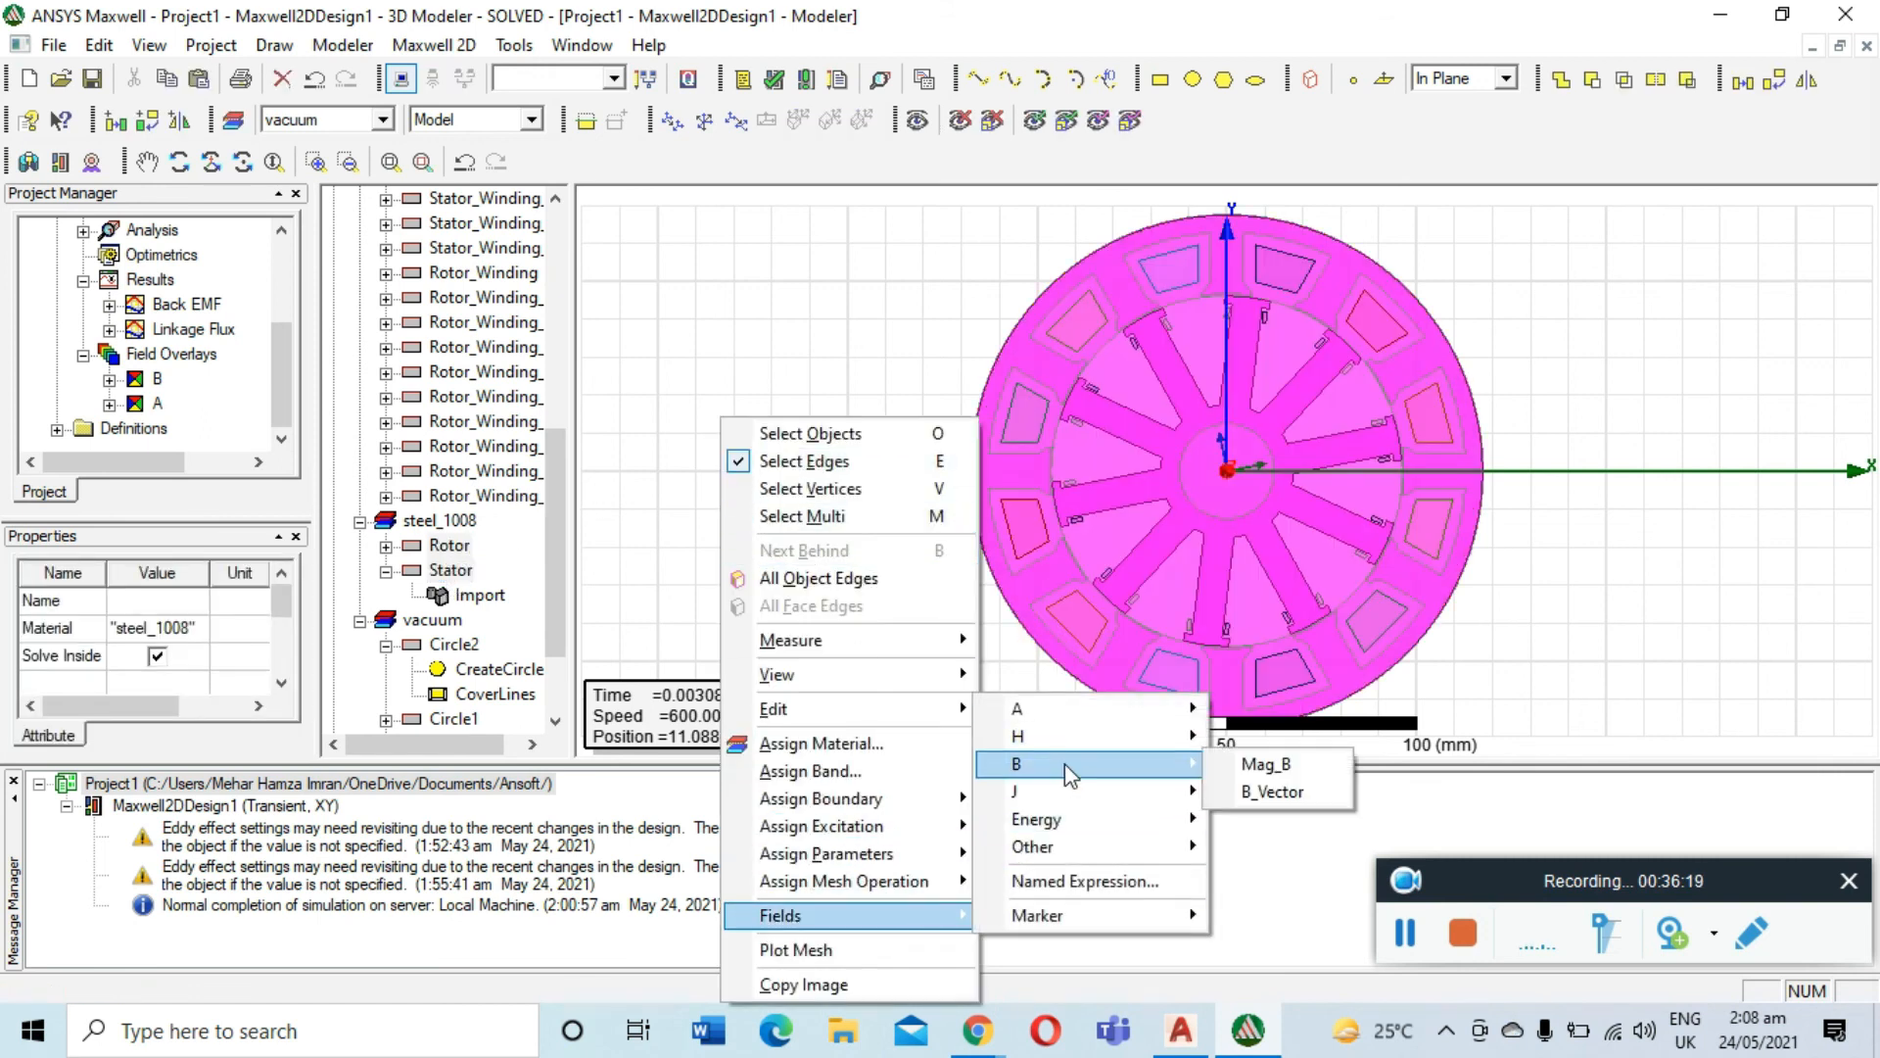
pyautogui.click(1238, 795)
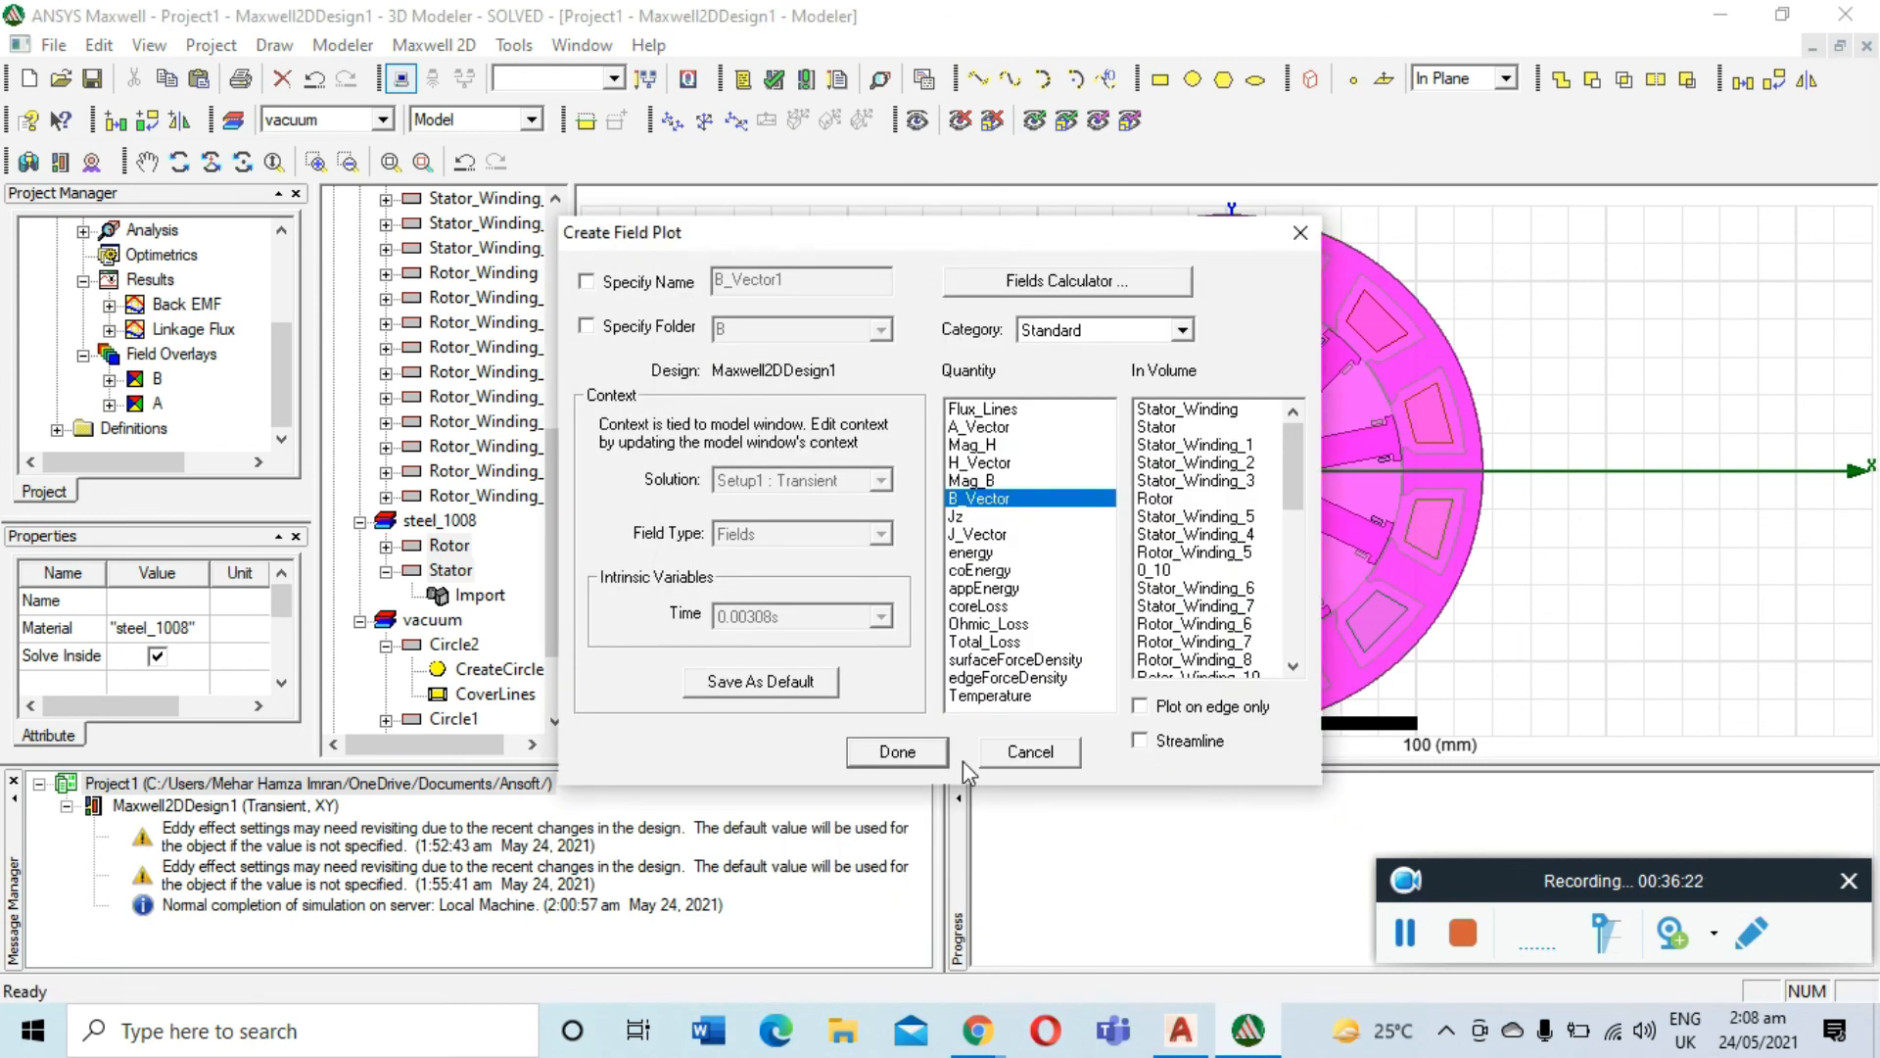
pyautogui.click(943, 761)
# Examine the flux density vector directions up close through the rotor teeth, stator teeth and outer yoke
pyautogui.scroll(4, 1104, 514)
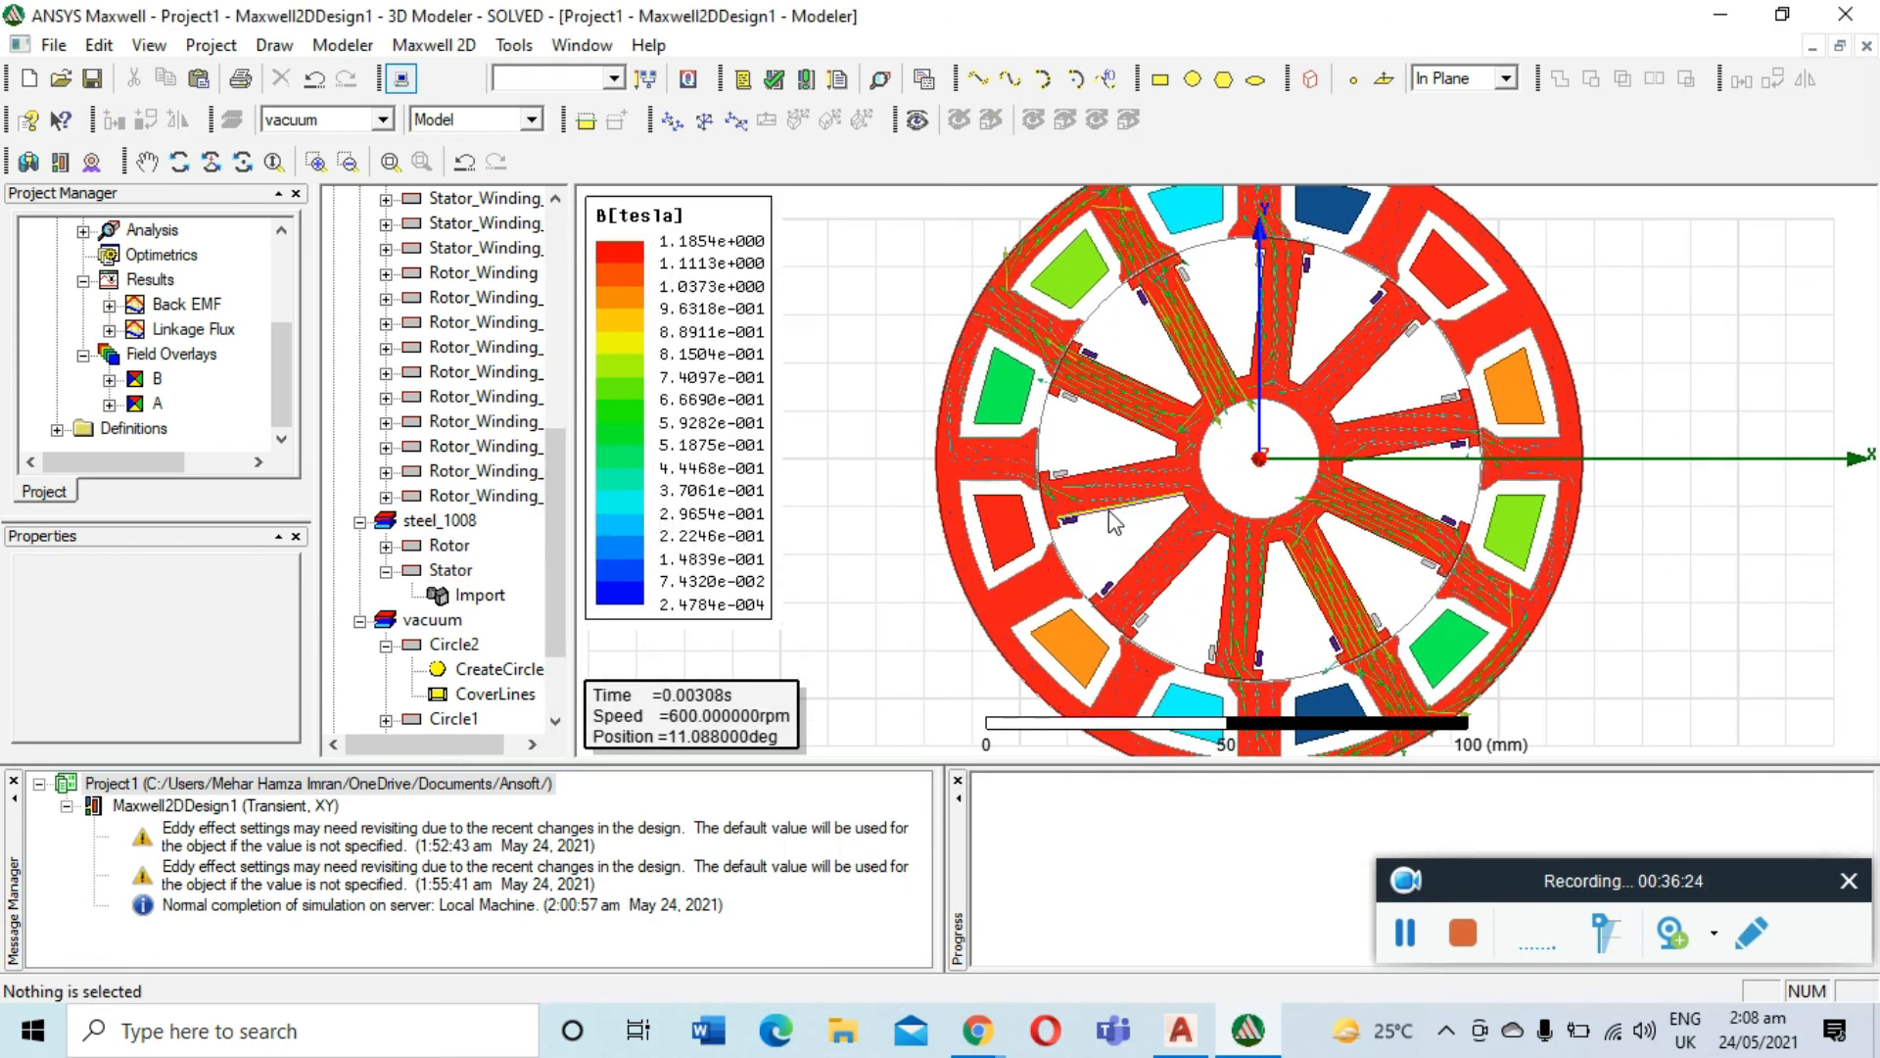
pyautogui.scroll(3, 1092, 502)
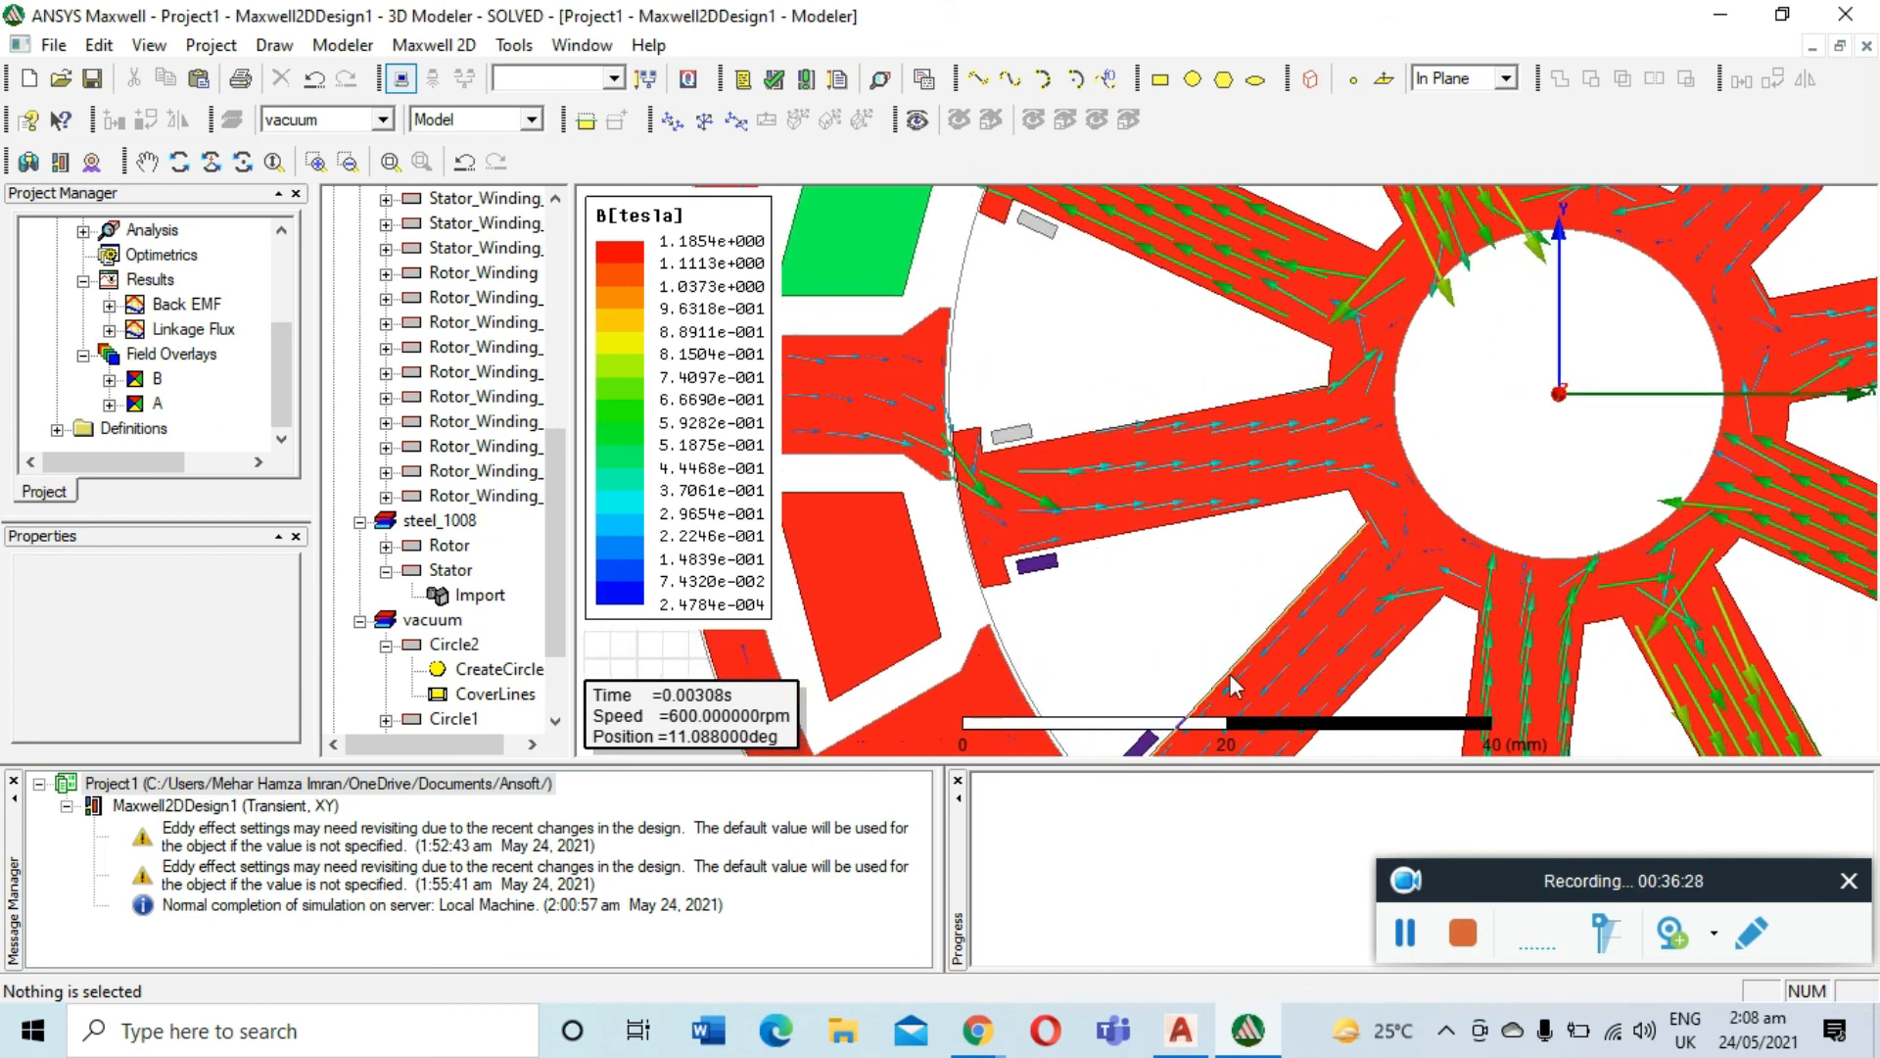
pyautogui.click(147, 162)
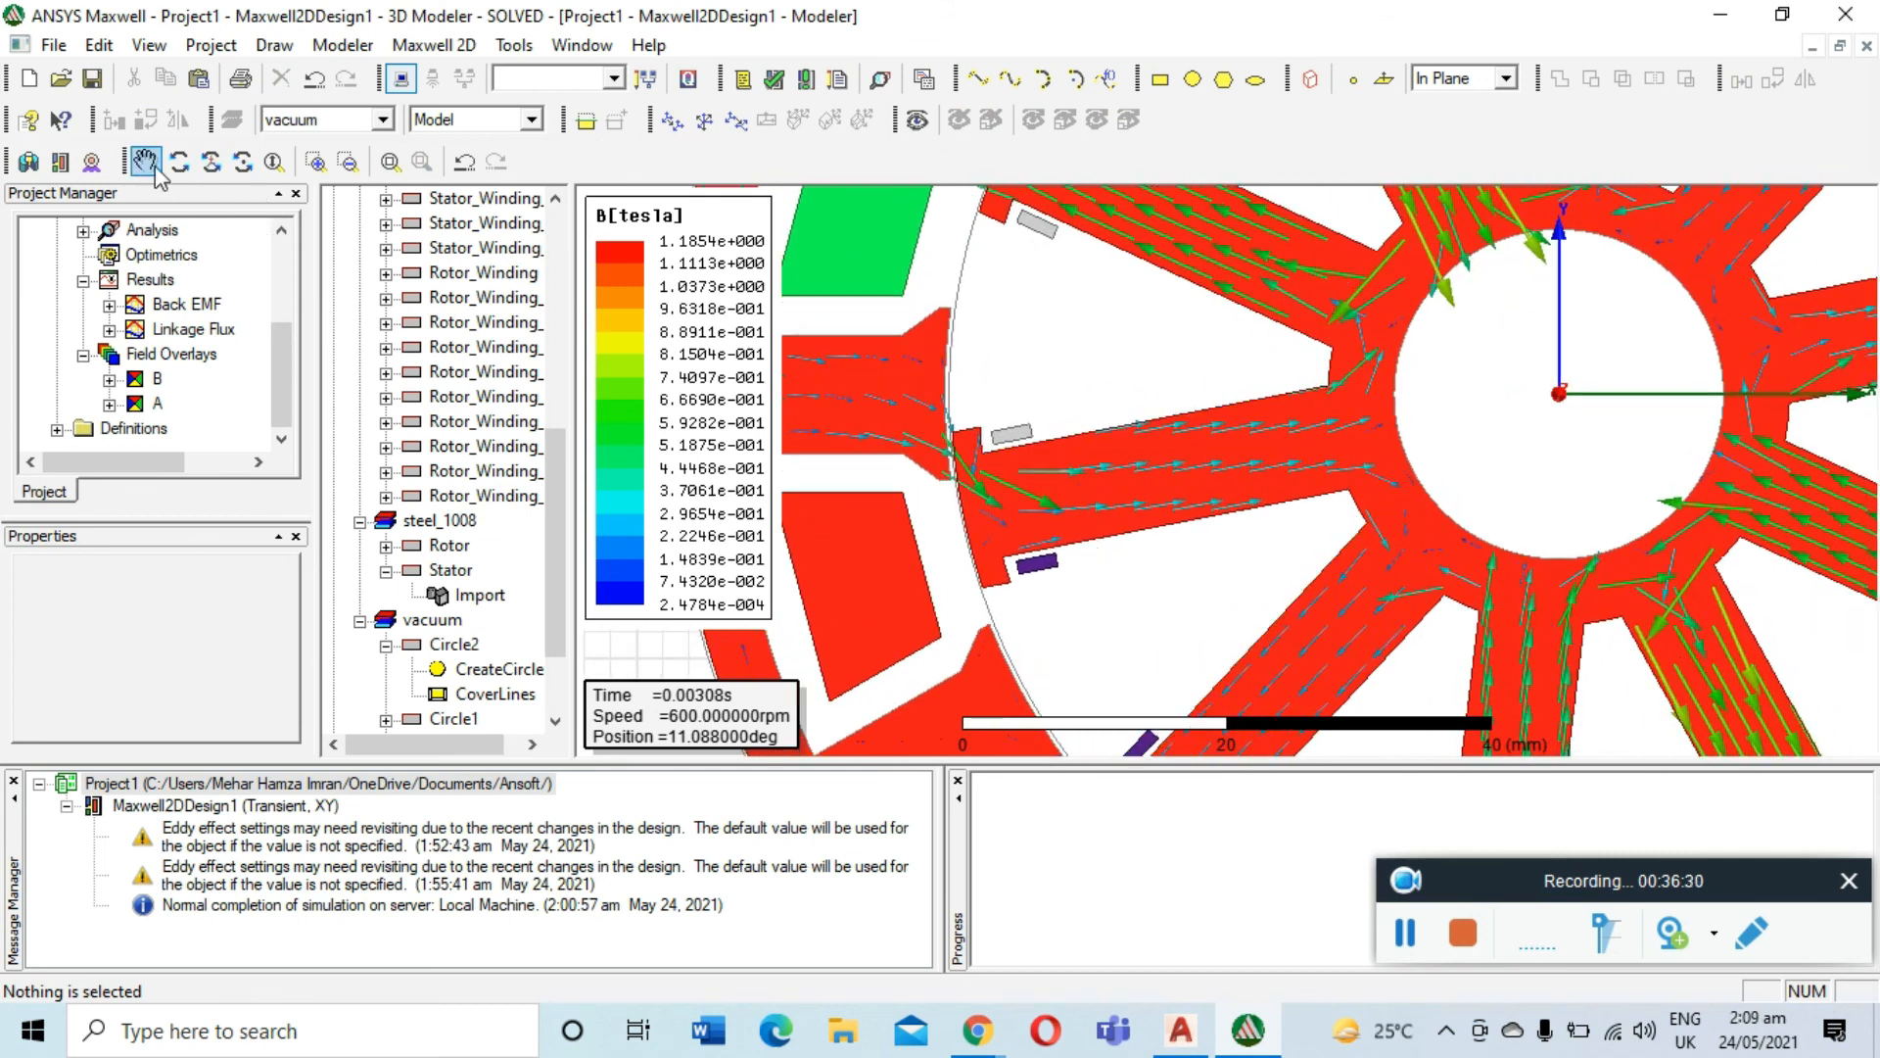
pyautogui.moveTo(1345, 352); pyautogui.dragTo(914, 302)
pyautogui.moveTo(1390, 408); pyautogui.dragTo(1172, 280)
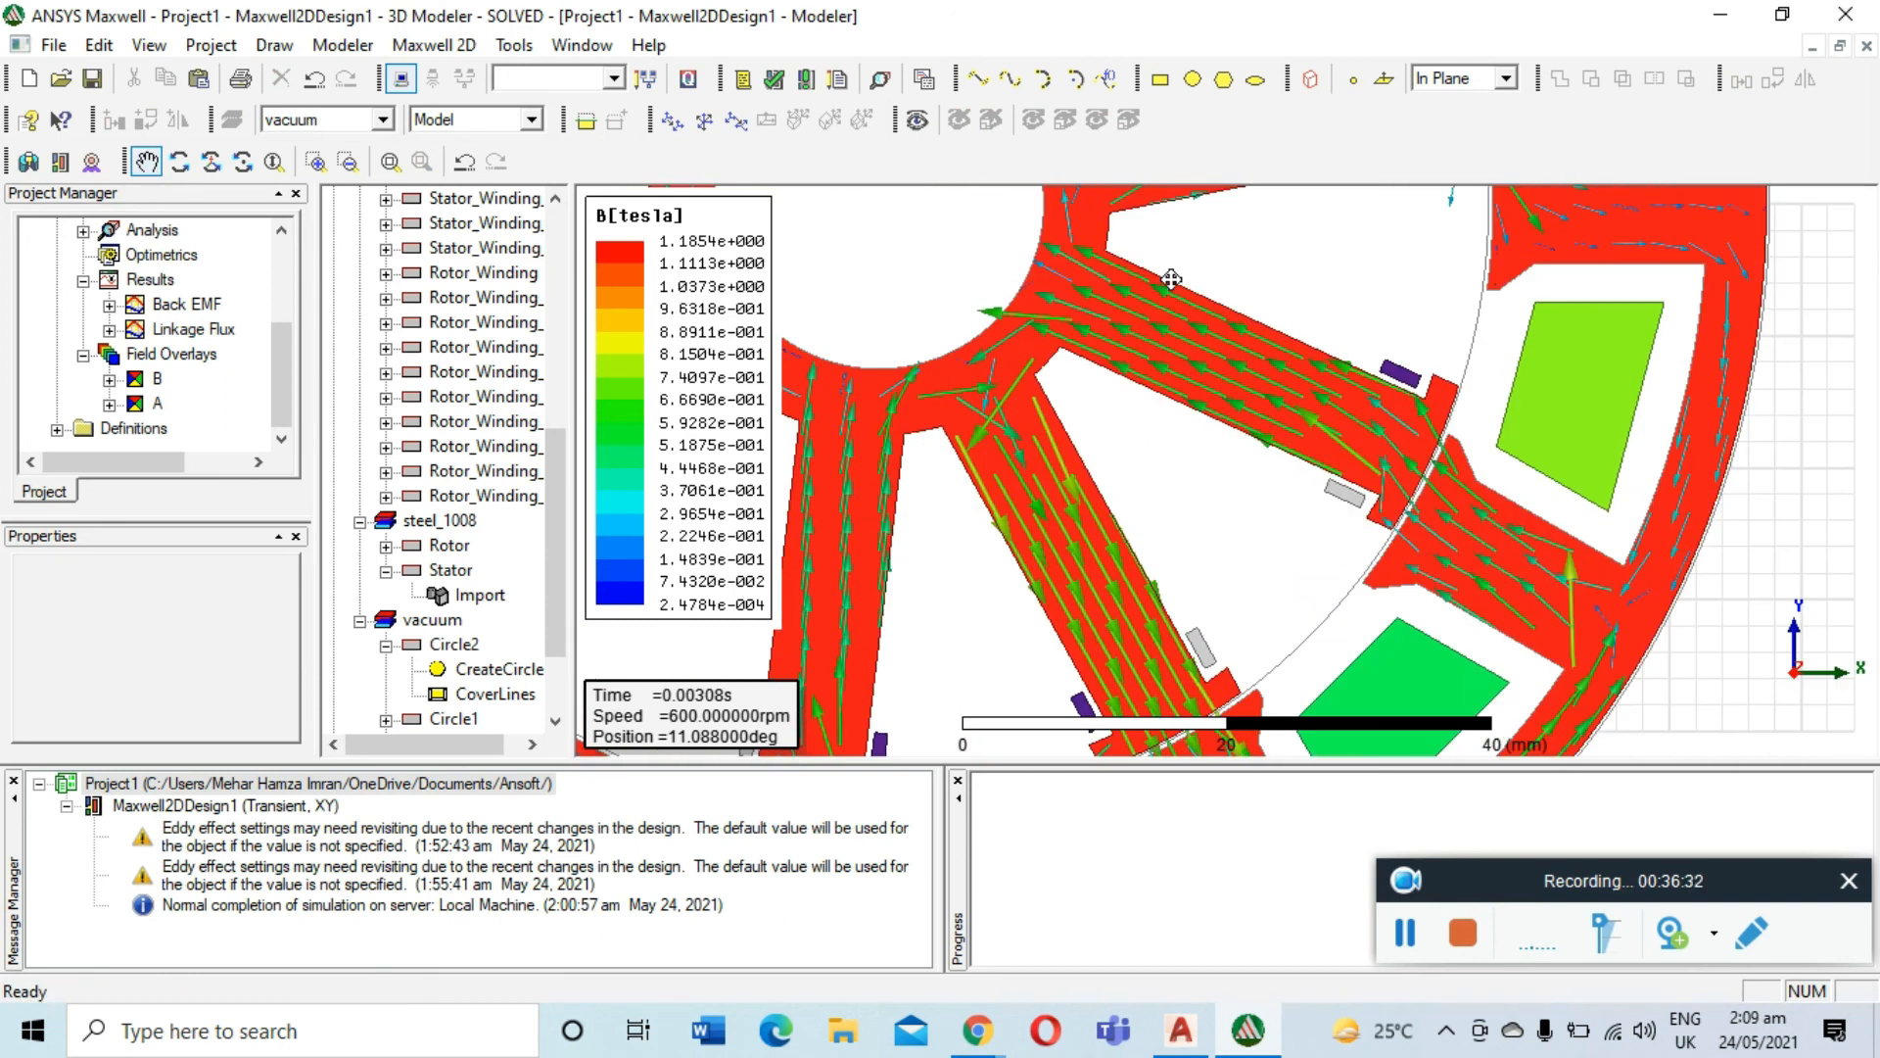
pyautogui.moveTo(1039, 585); pyautogui.dragTo(1117, 254)
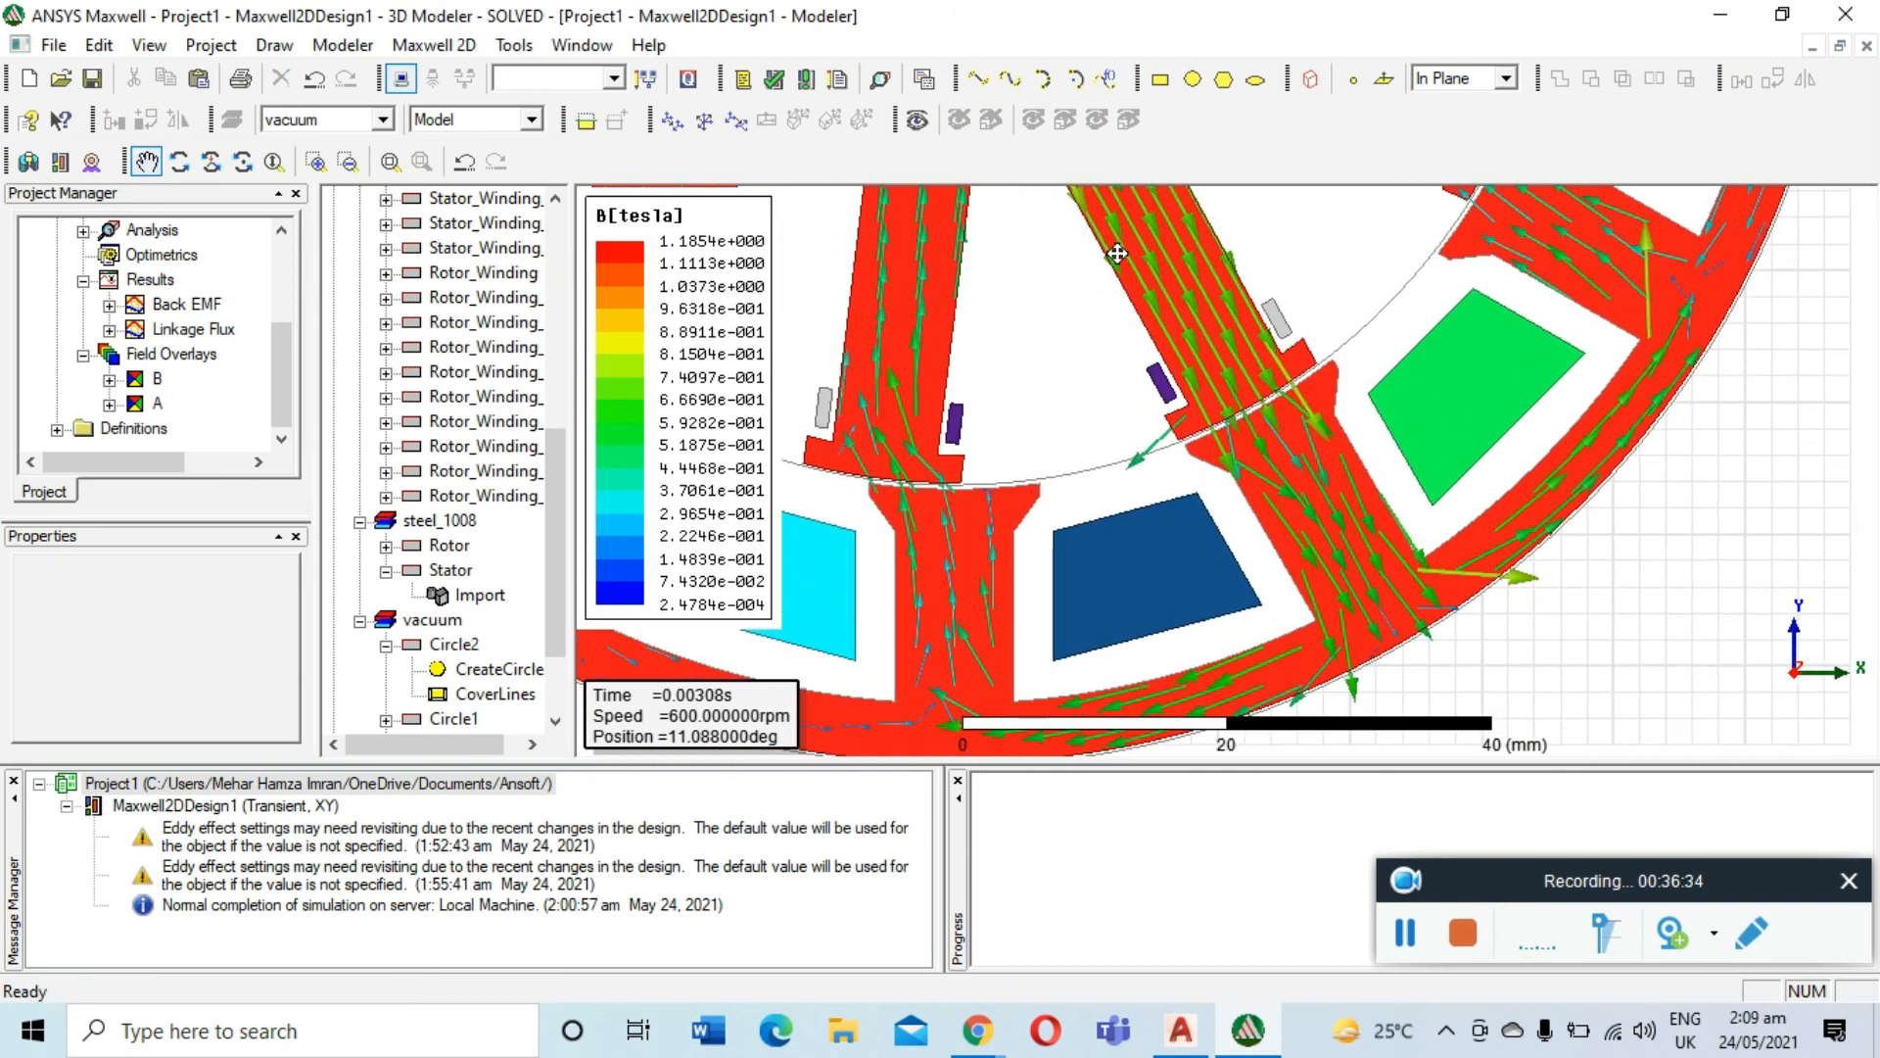
pyautogui.click(390, 162)
# Save the project with the new field overlays
pyautogui.click(1417, 928)
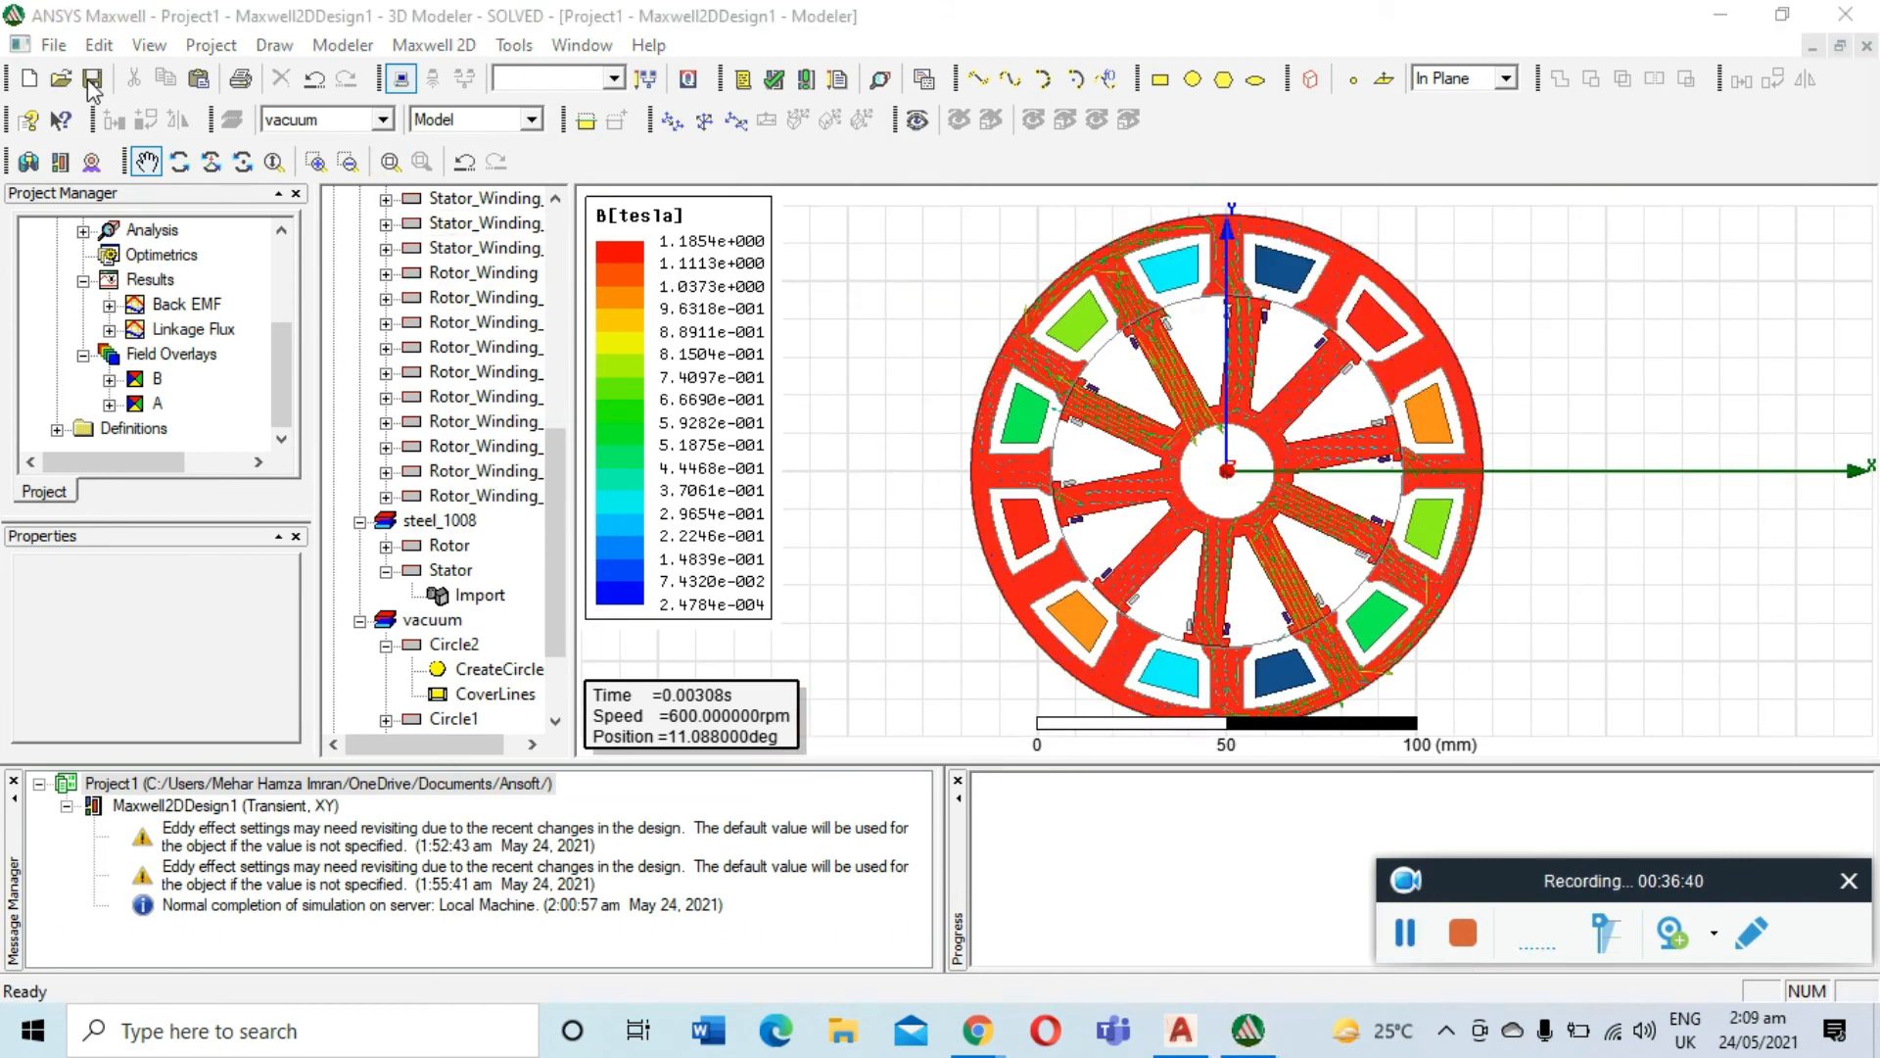
pyautogui.click(90, 83)
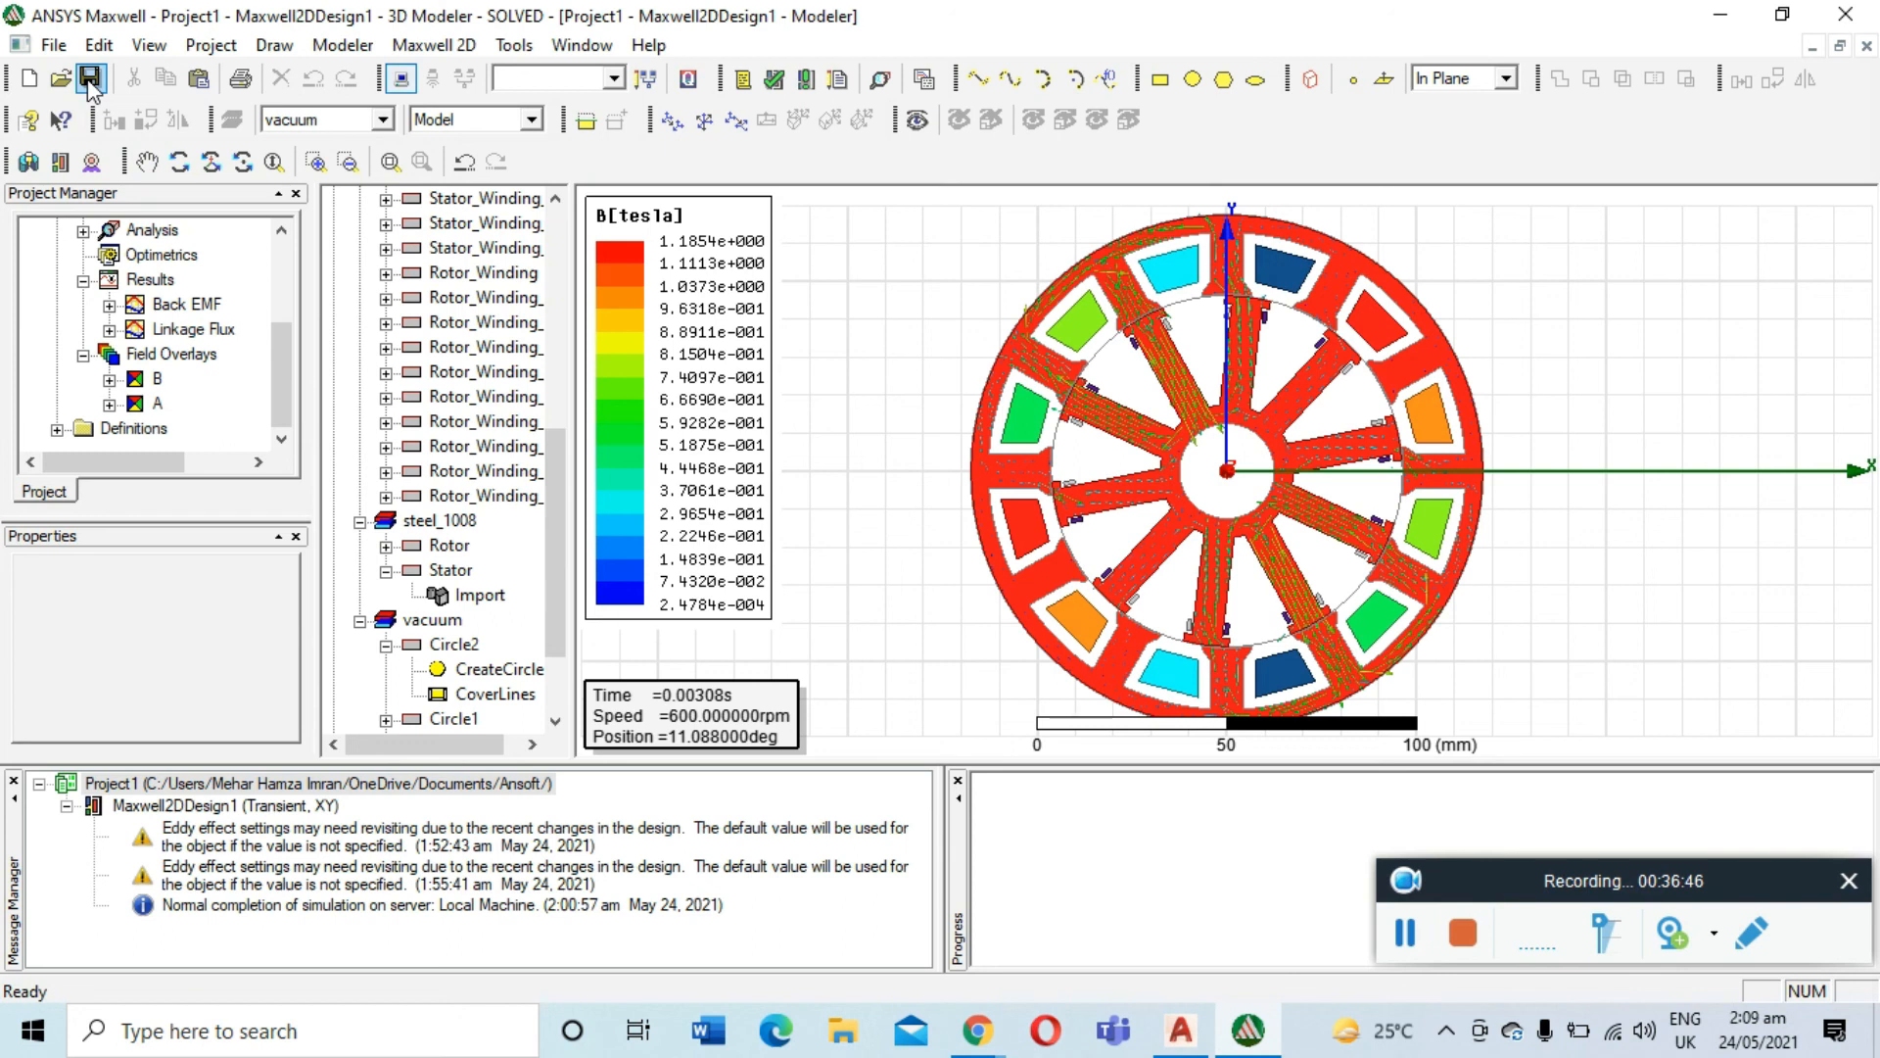
pyautogui.click(89, 82)
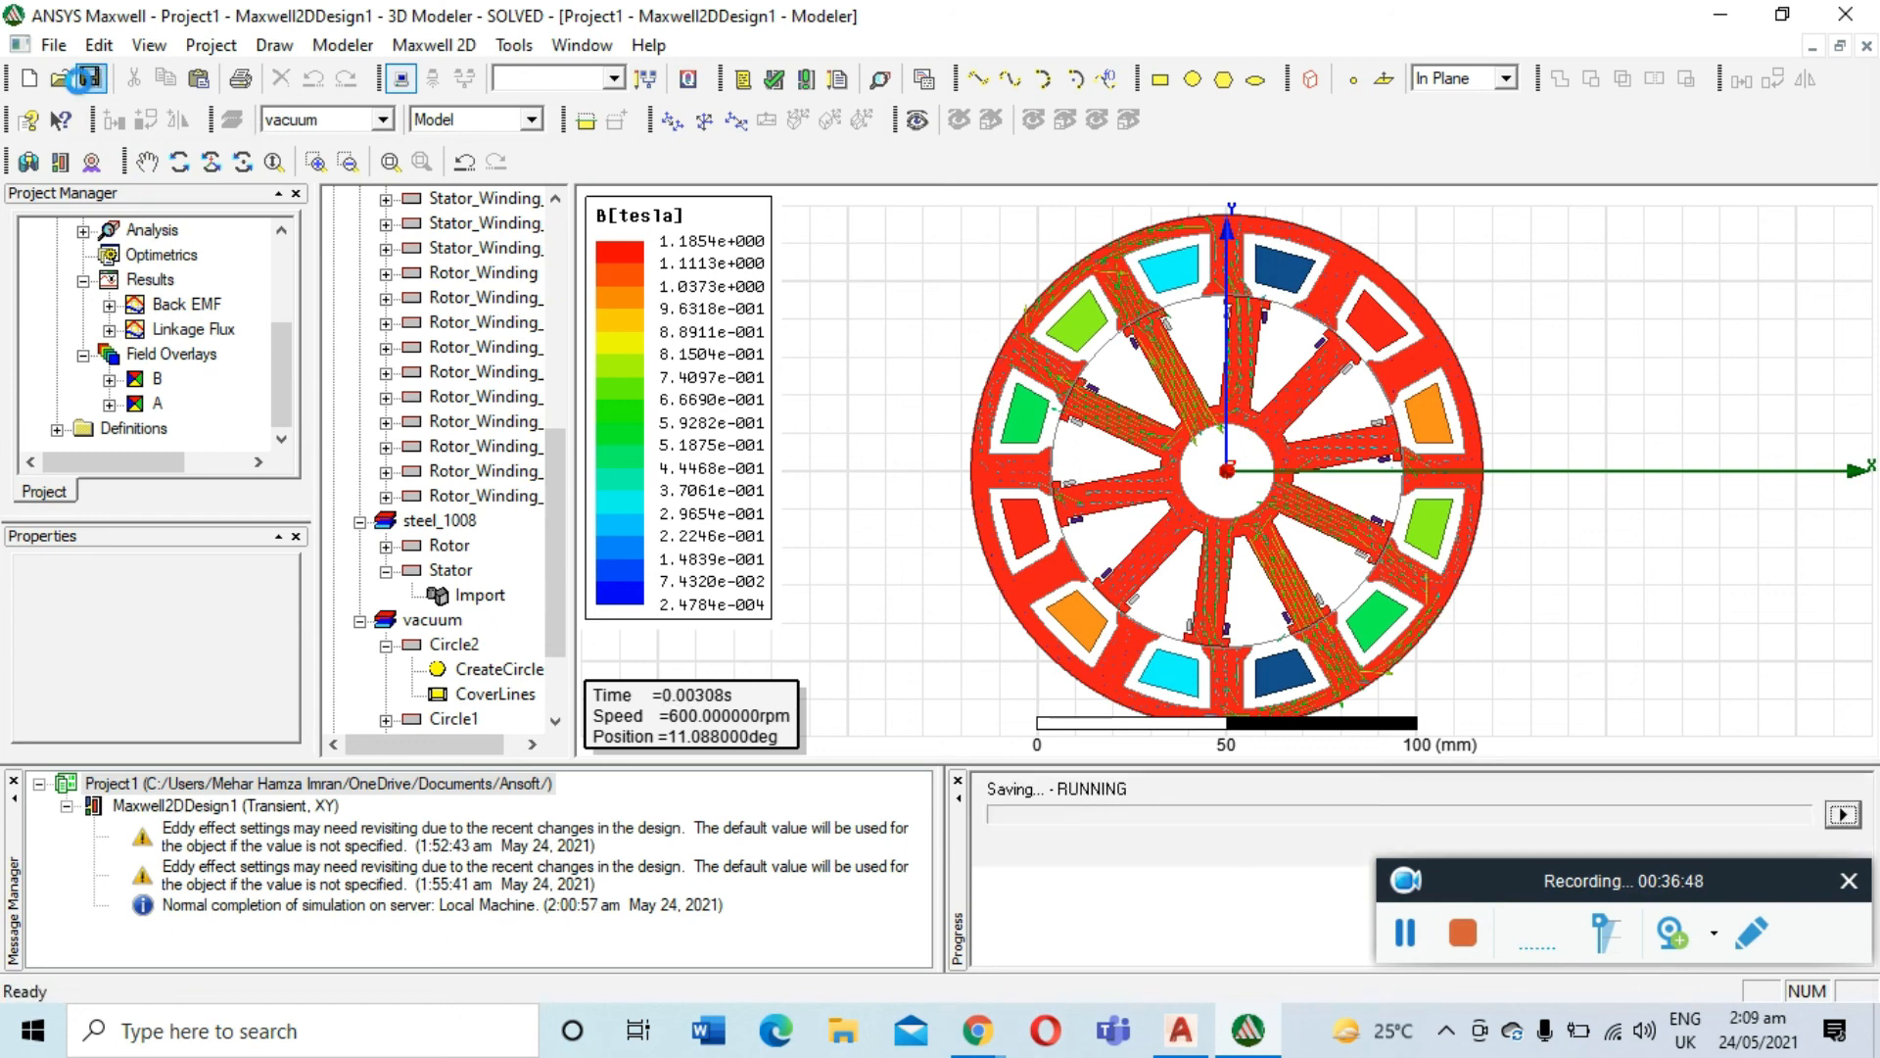